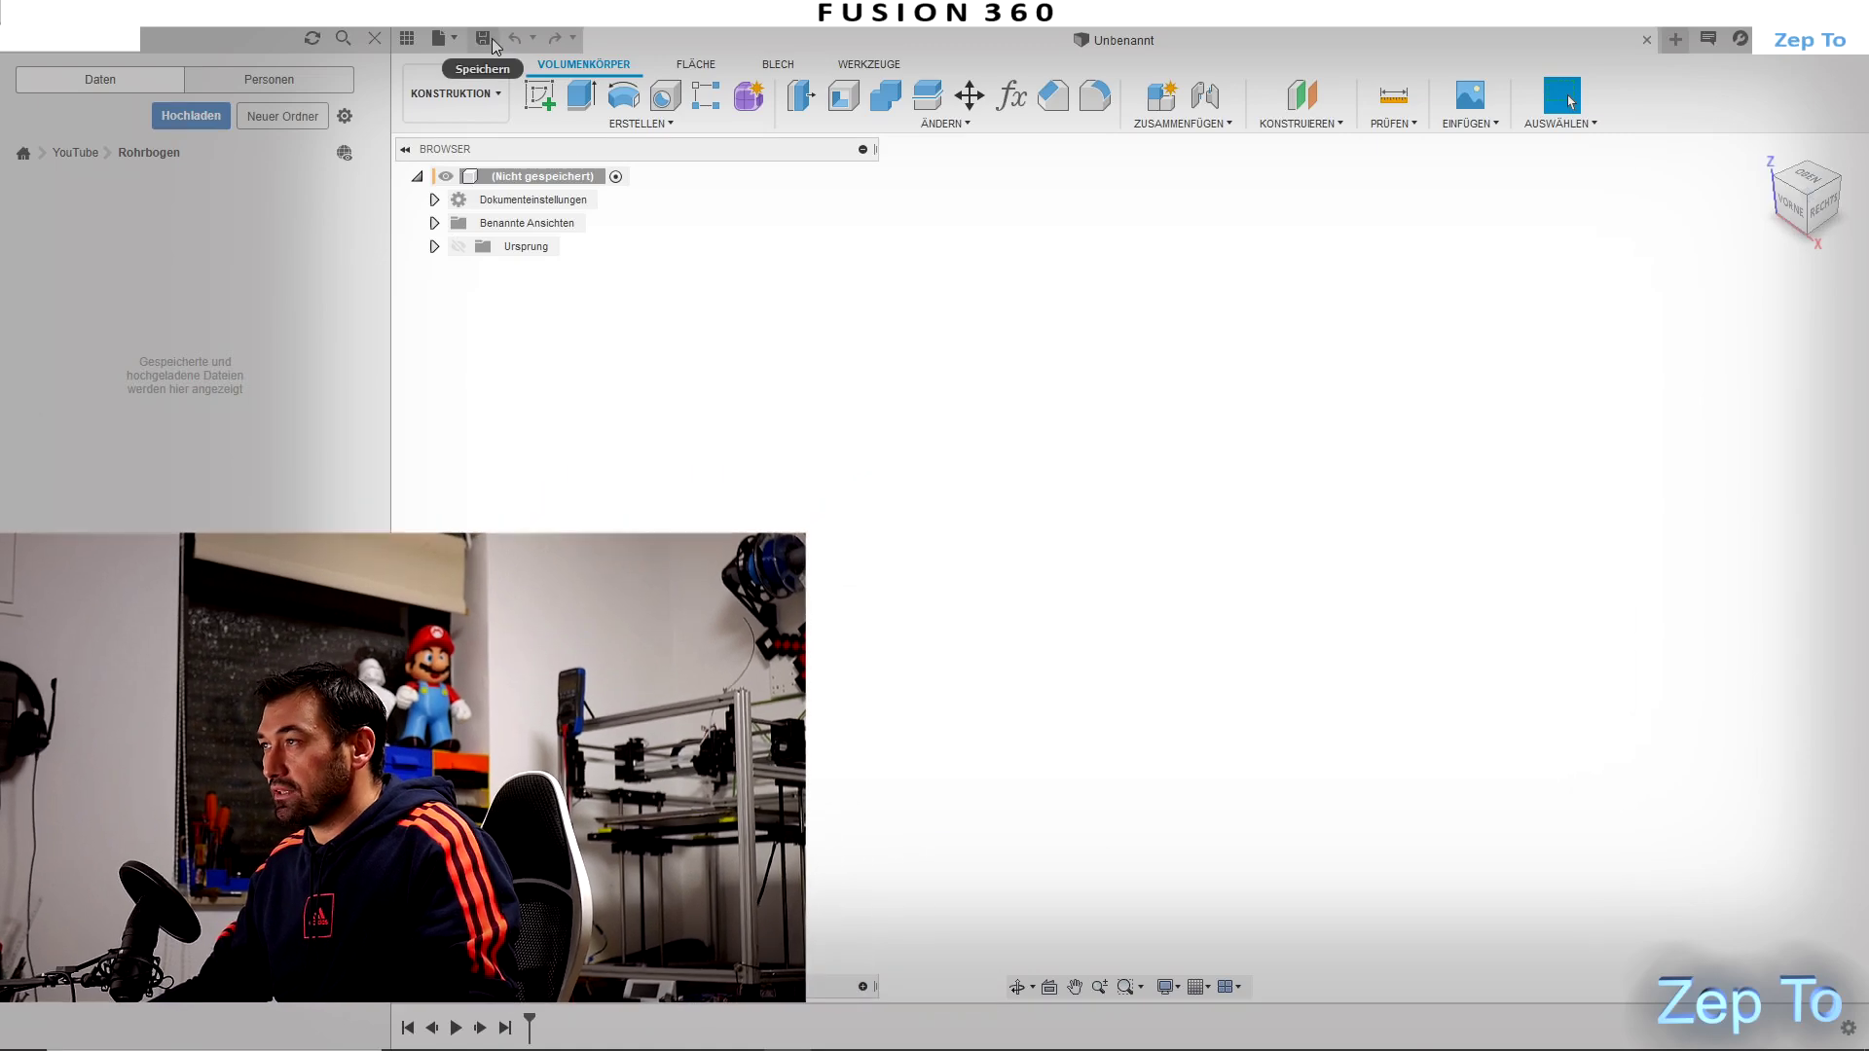
Step: Save the empty design as 'Verschiedene Adapter' in the YouTube › Rohrbogen folder
{"action": "key", "text": "ctrl+s"}
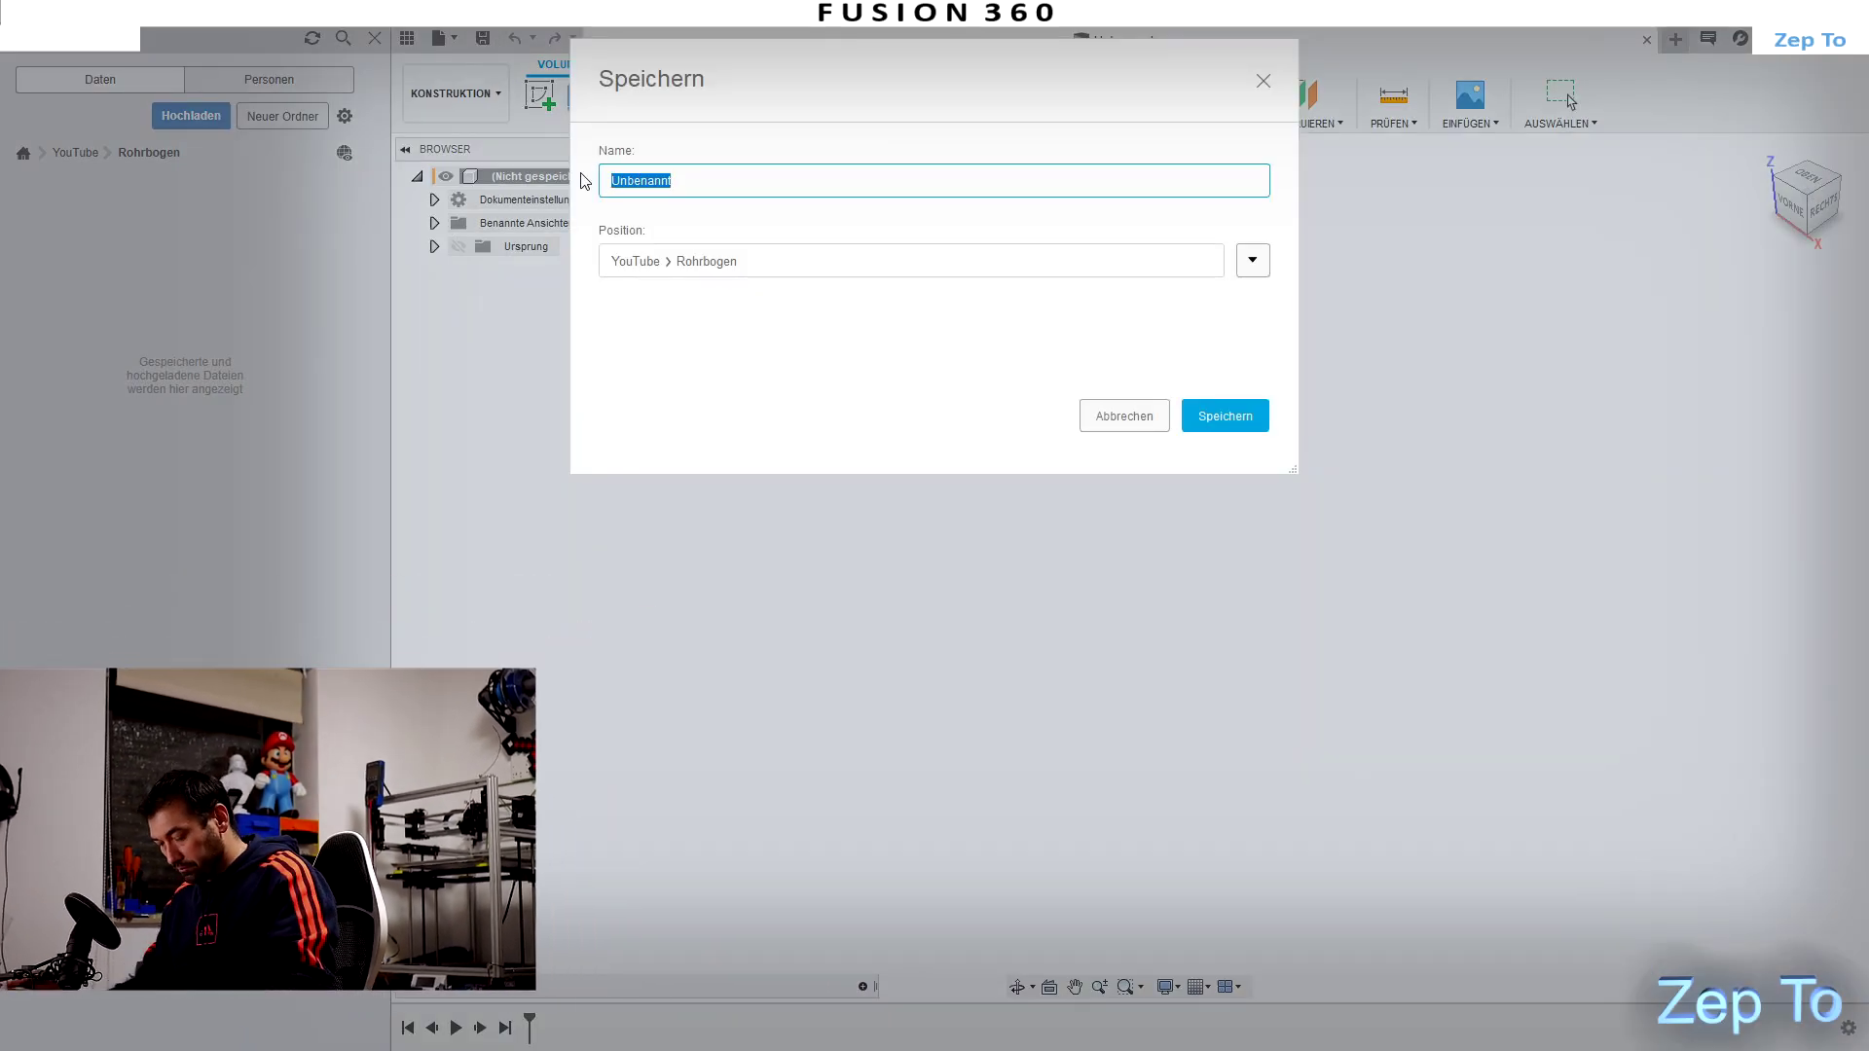
{"action": "type", "text": "Verschiedene Ad"}
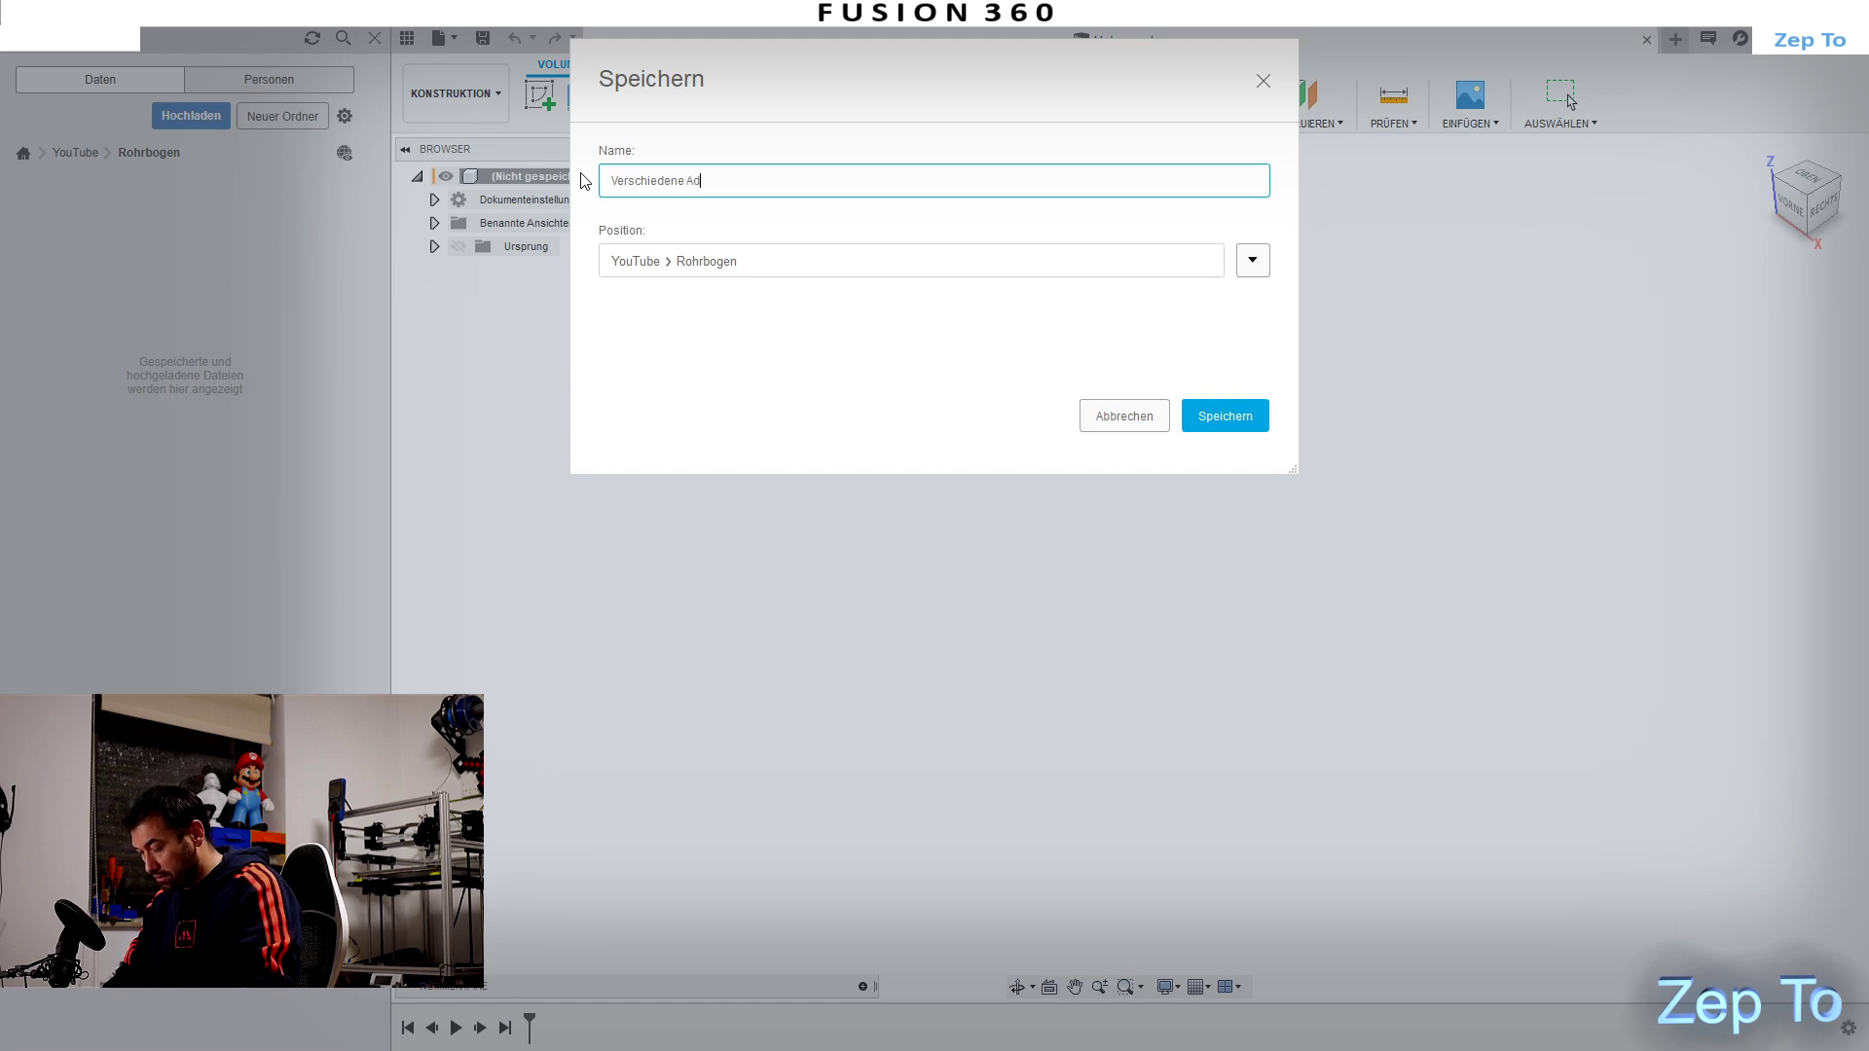
{"action": "type", "text": "er"}
{"action": "key", "text": "Return"}
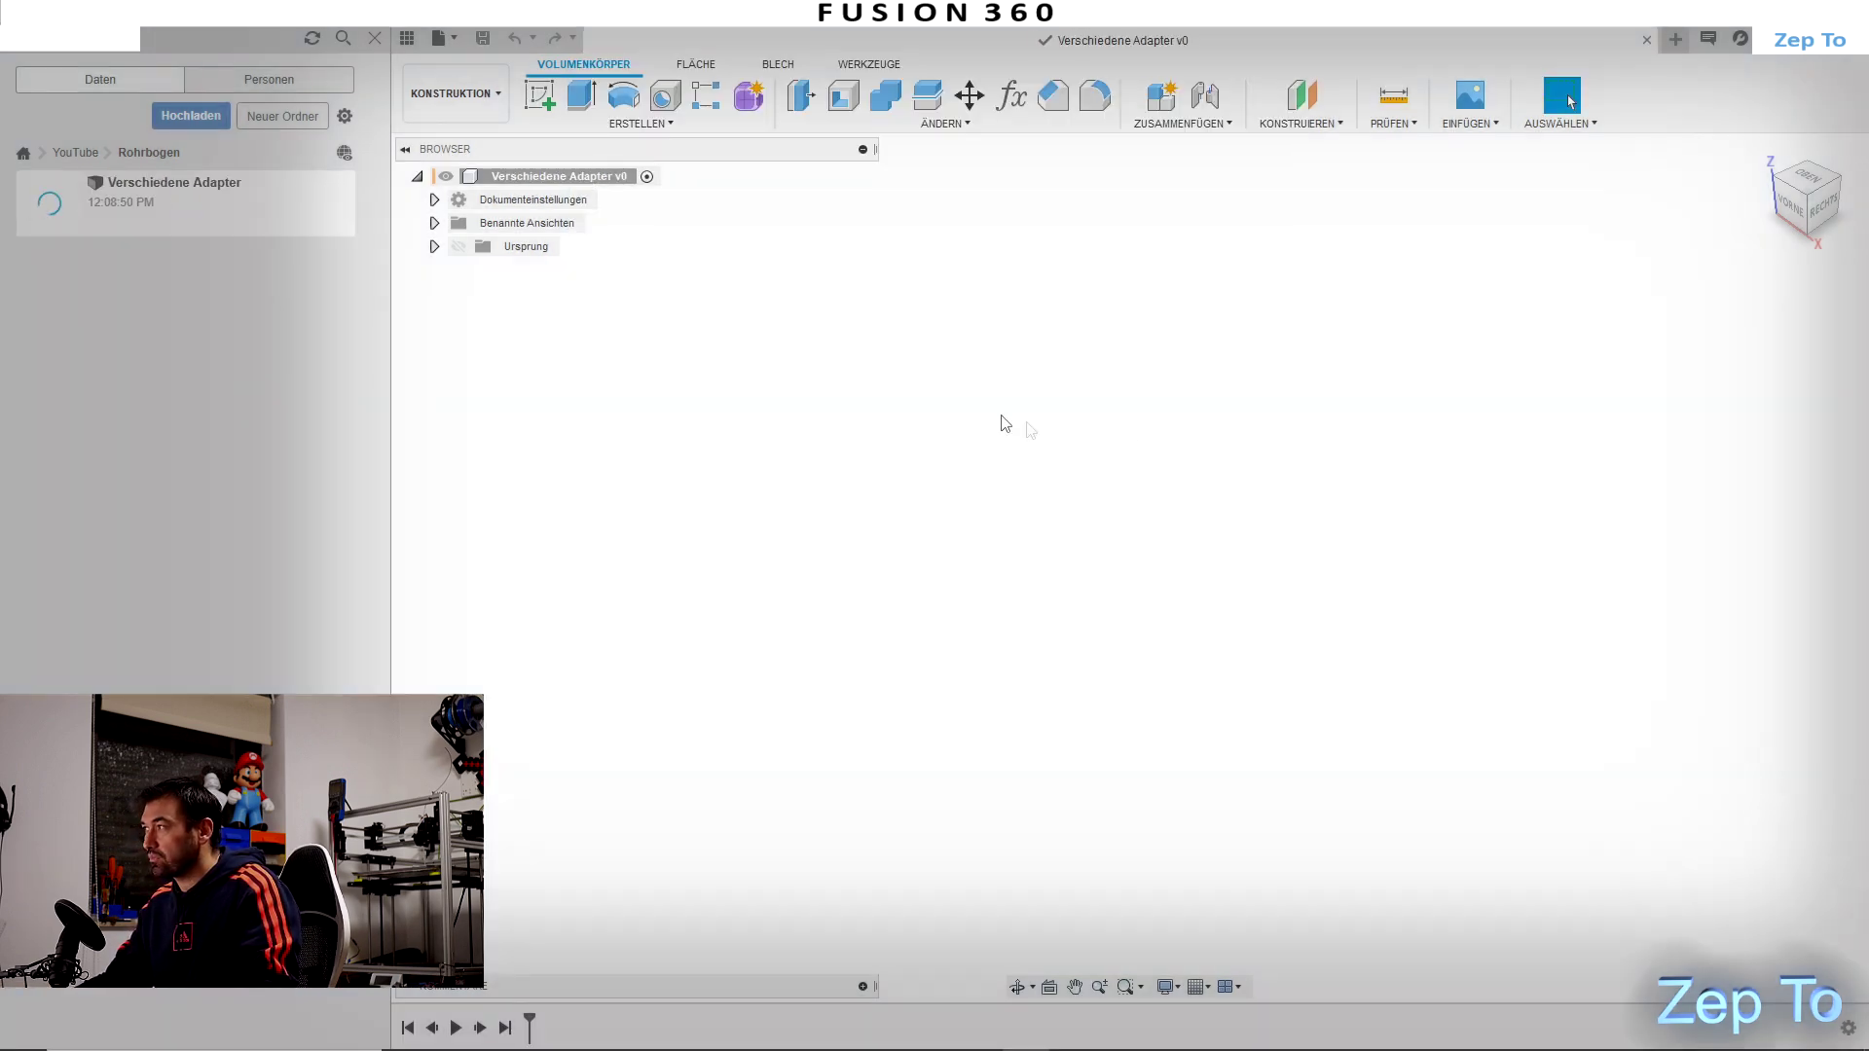
Step: Add new components named Gerade Rund and Gerade Verschieden
{"action": "left_click", "coordinate": [1162, 95]}
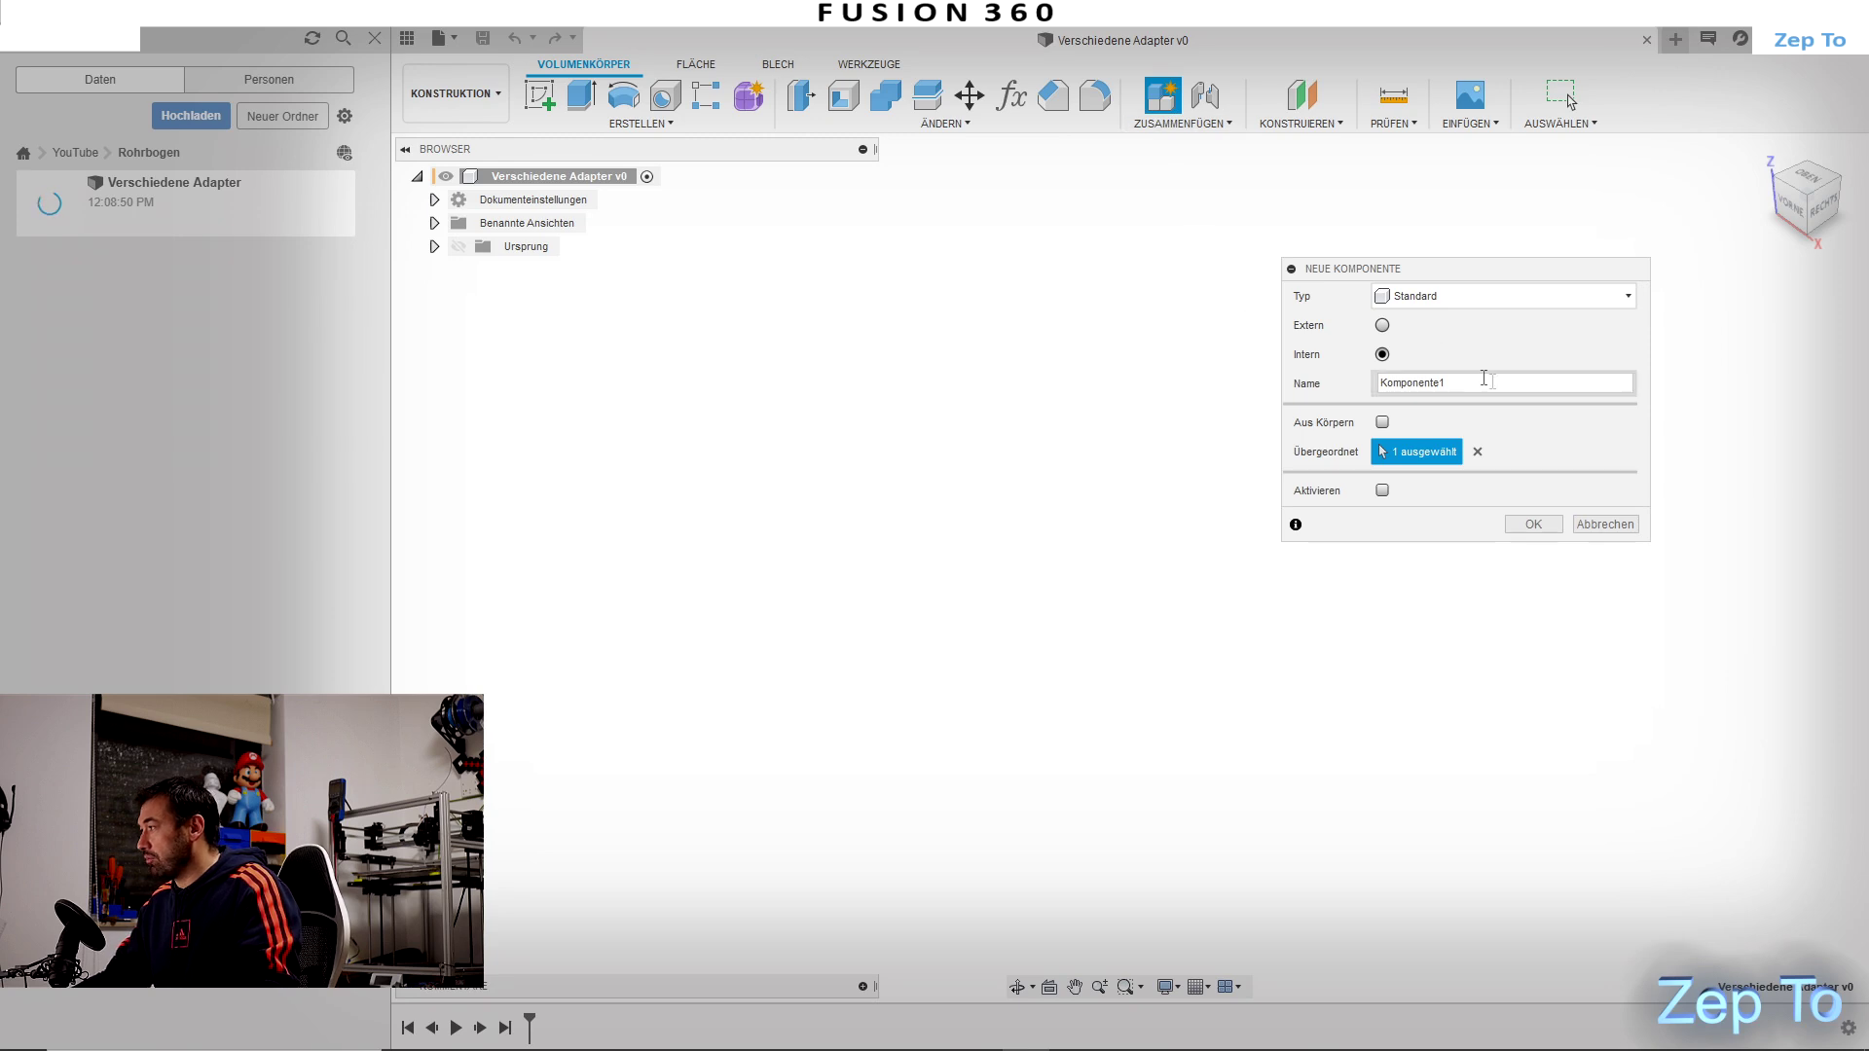
{"action": "double_click", "coordinate": [1480, 386]}
{"action": "type", "text": "Gerade Rund"}
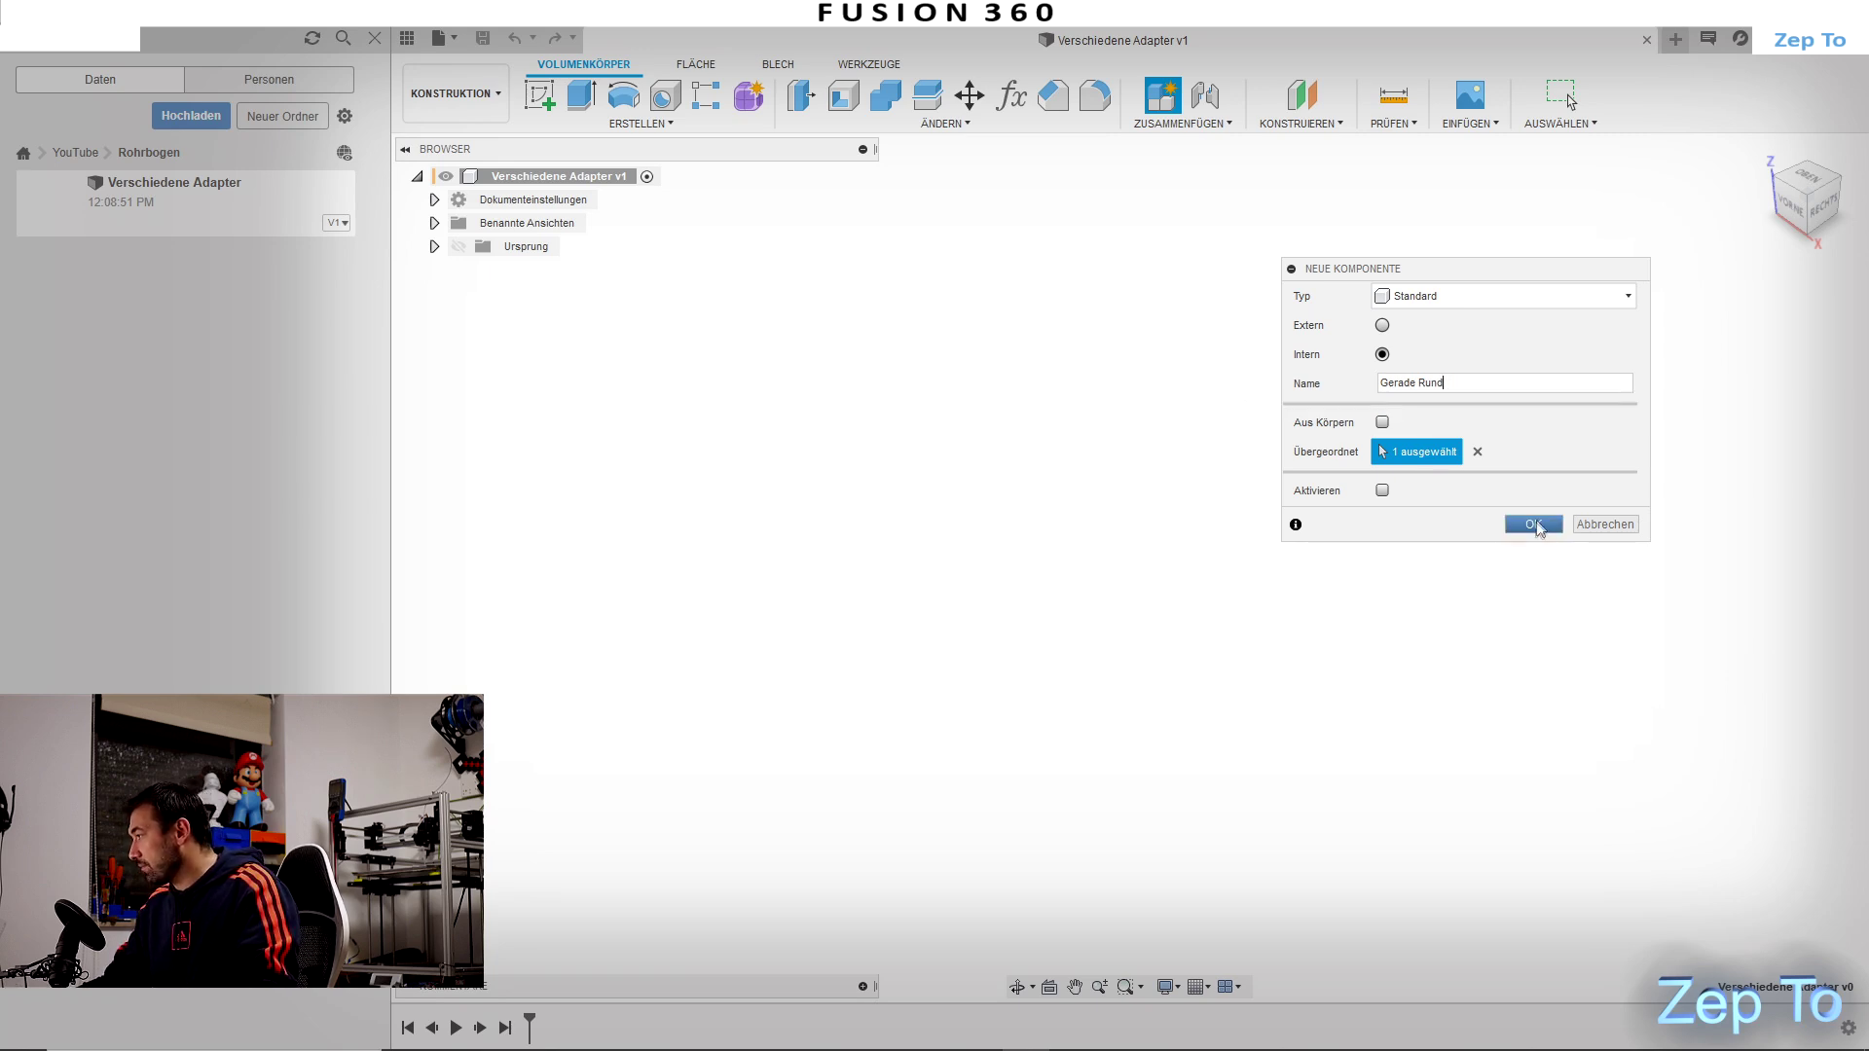
{"action": "left_click", "coordinate": [1534, 524]}
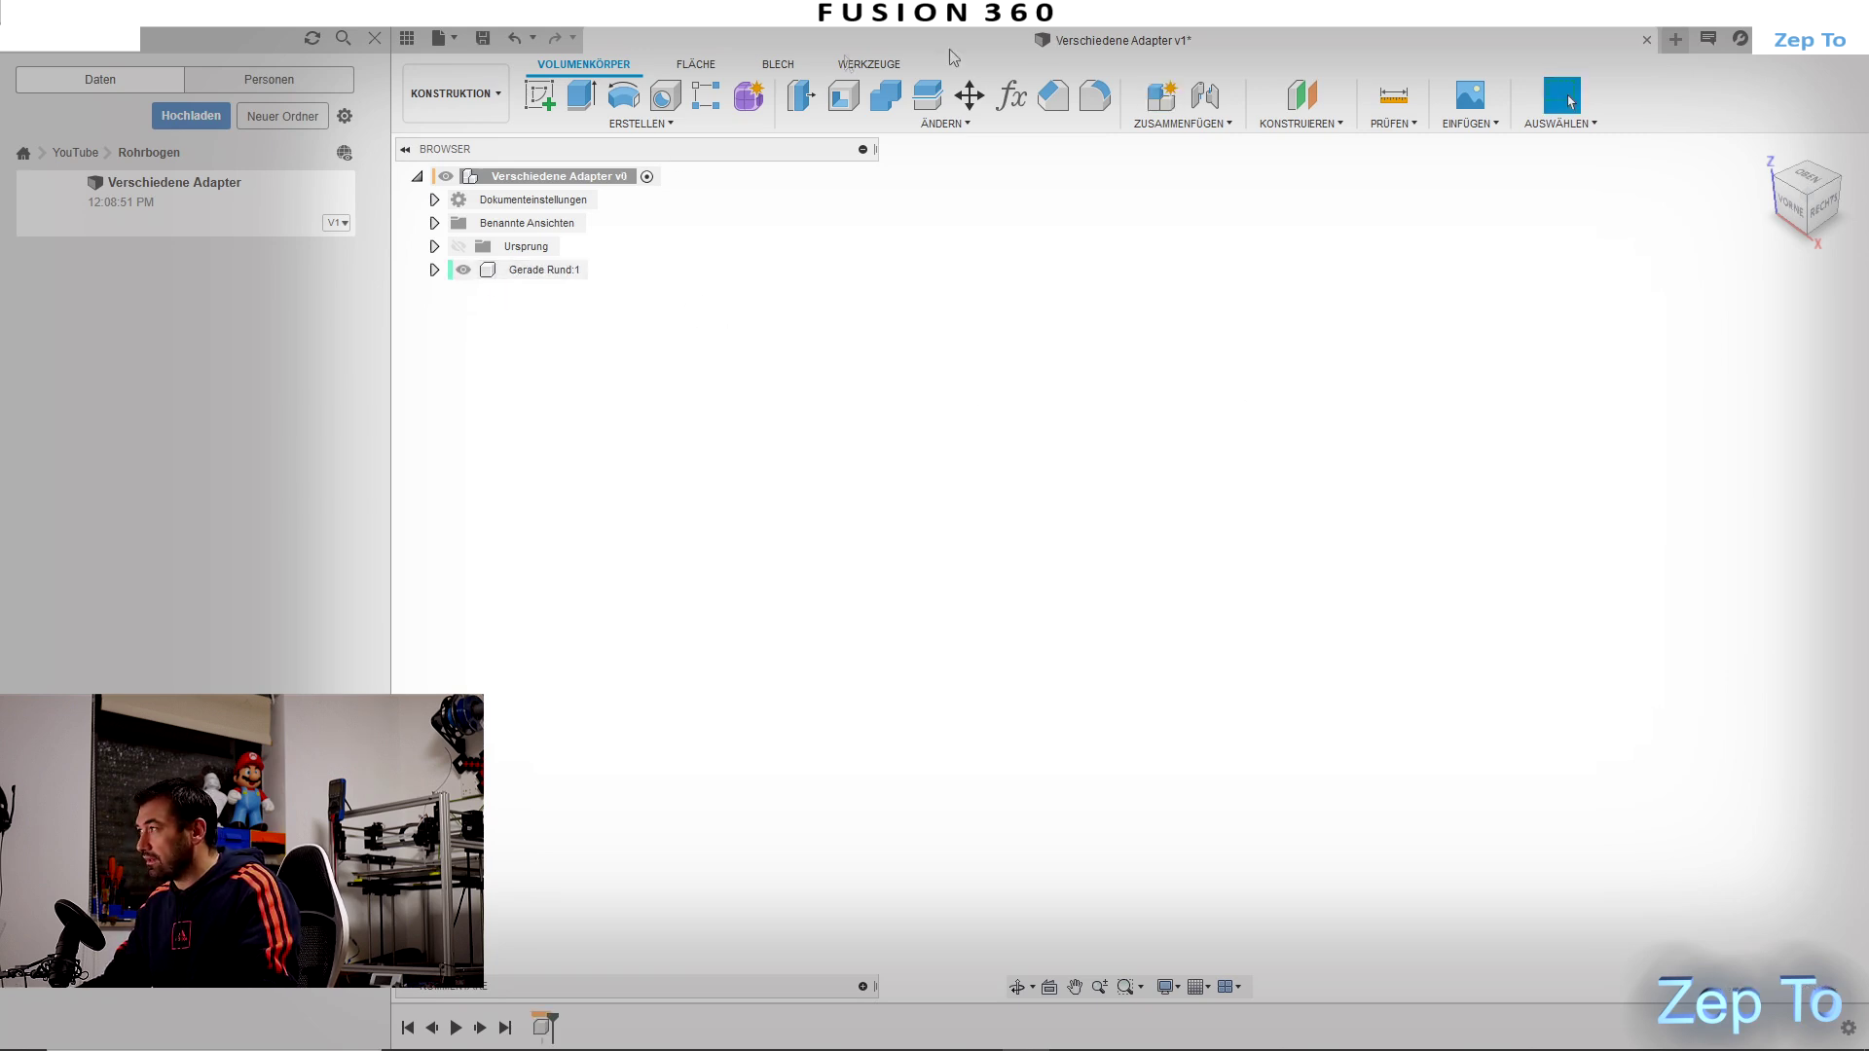
{"action": "left_click", "coordinate": [1157, 97]}
{"action": "type", "text": "Gerade Verschieden"}
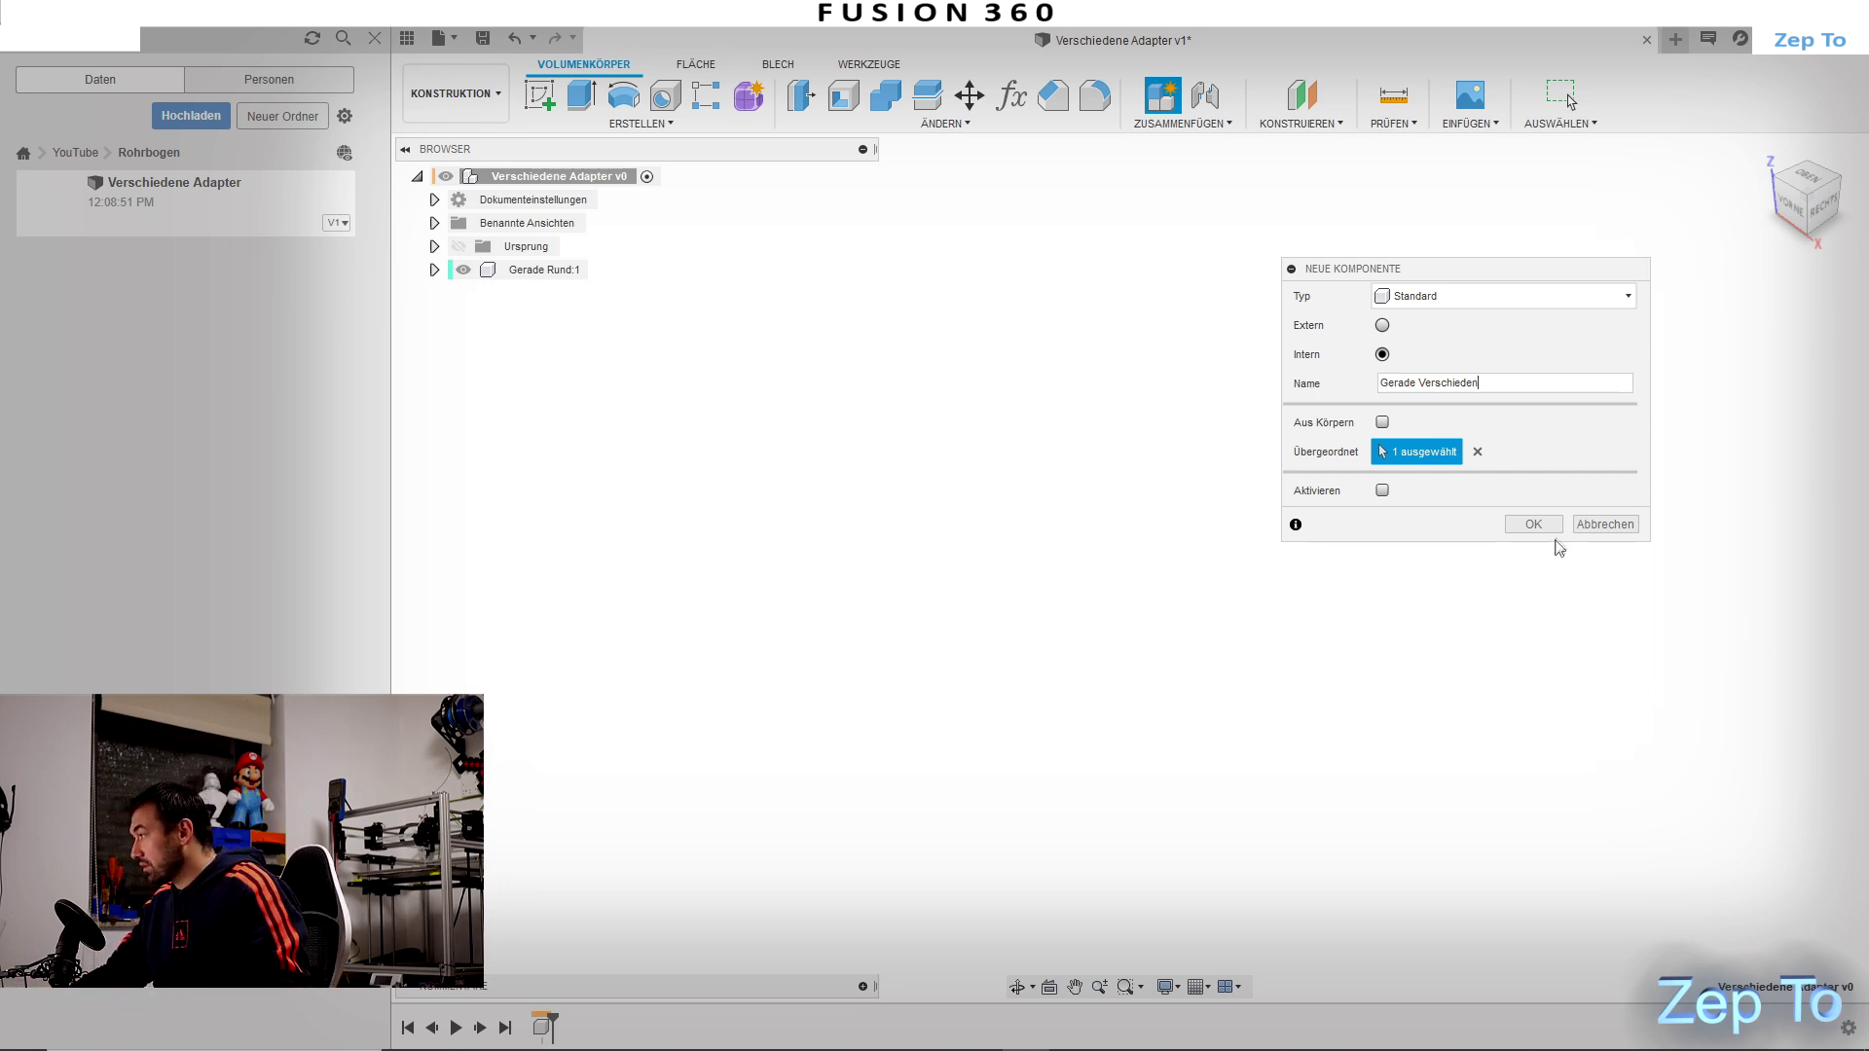
{"action": "left_click", "coordinate": [1540, 528]}
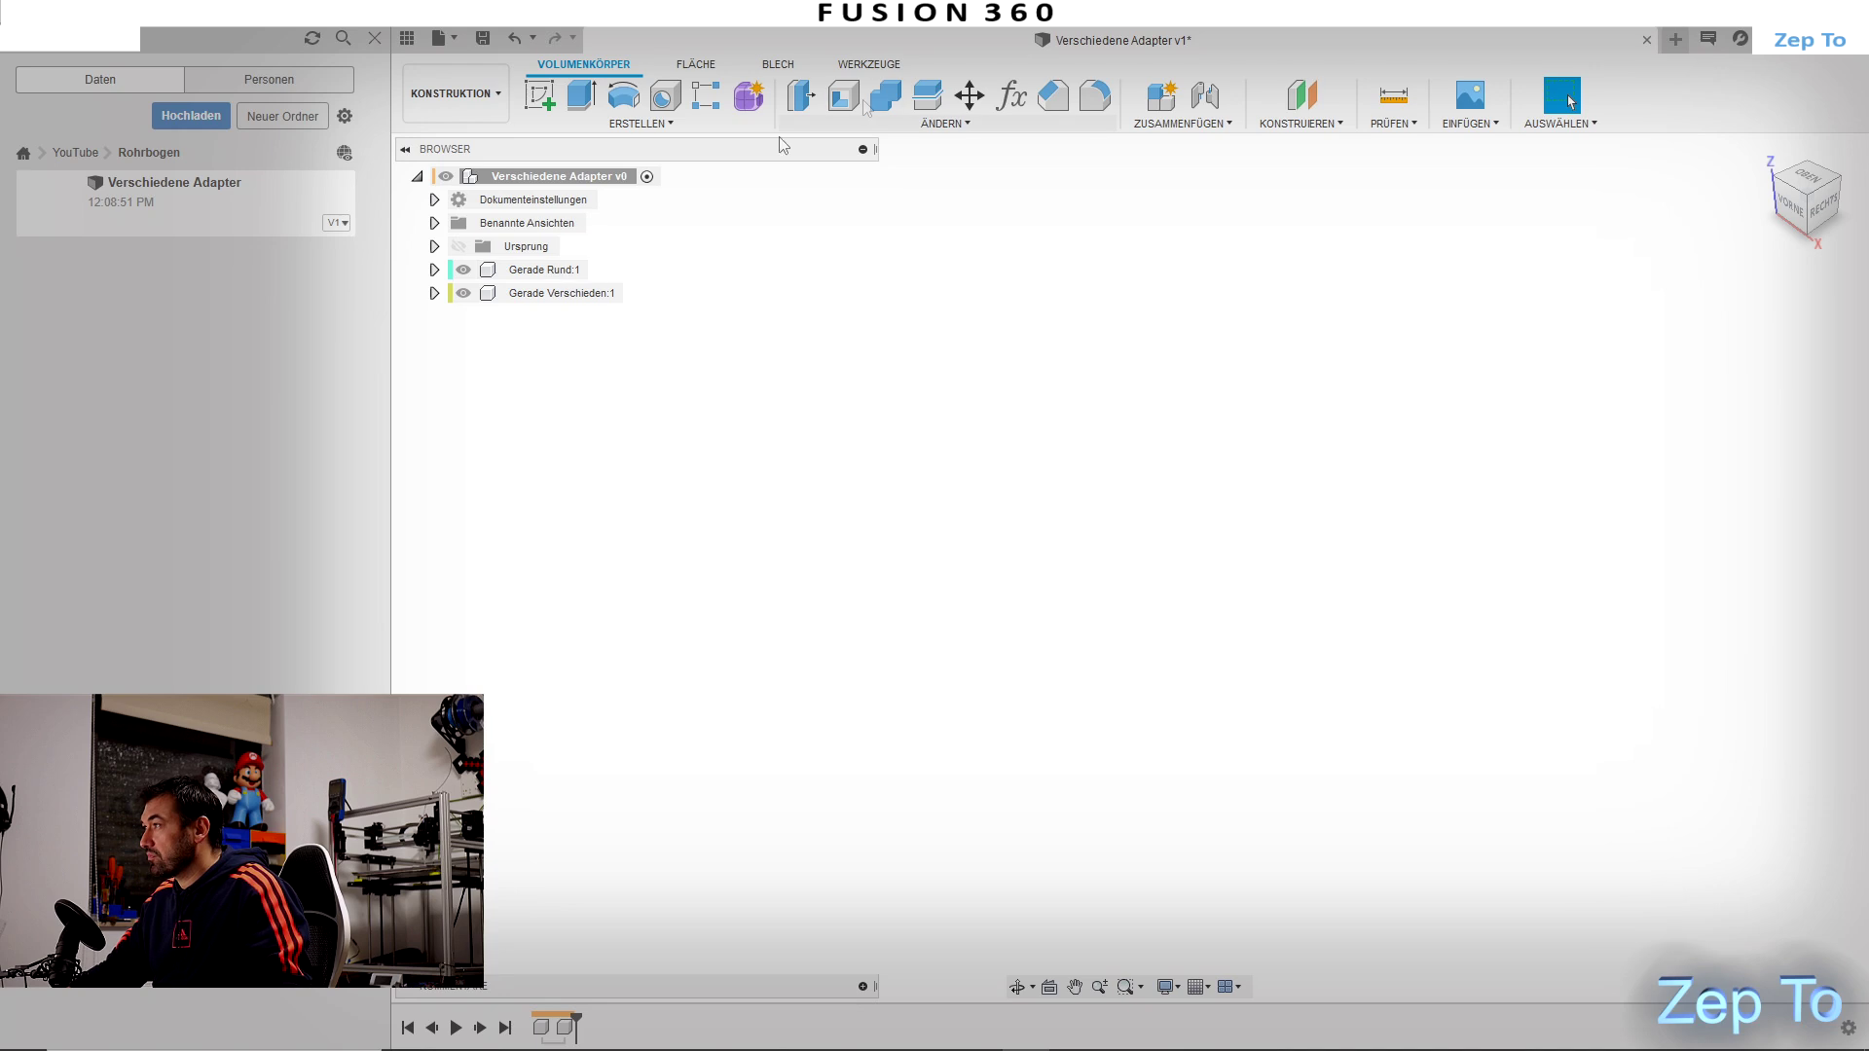
Step: Add components Gewinkelt Rund and Gewinkelt Verschieden, then activate Gerade Rund
{"action": "left_click", "coordinate": [1161, 95]}
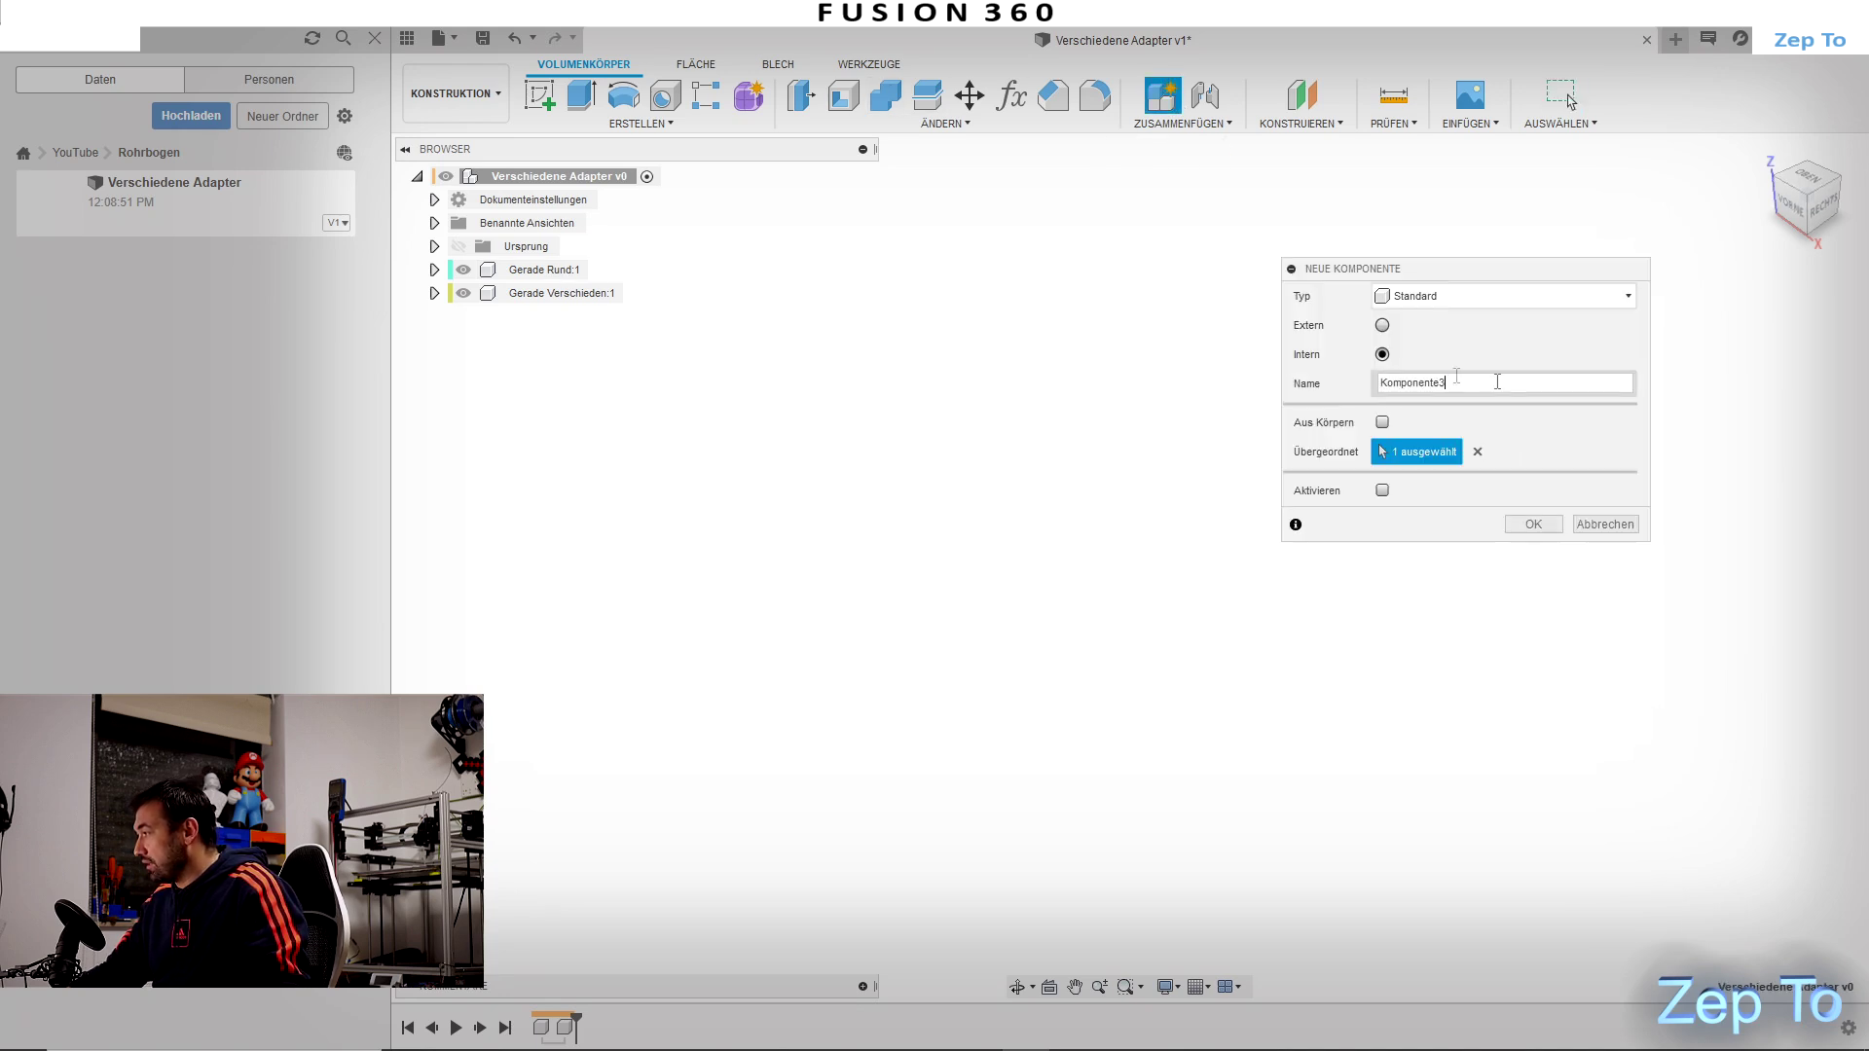
{"action": "left_click_drag", "start_coordinate": [1497, 381], "coordinate": [1286, 363]}
{"action": "type", "text": "Gewinkelt Rund"}
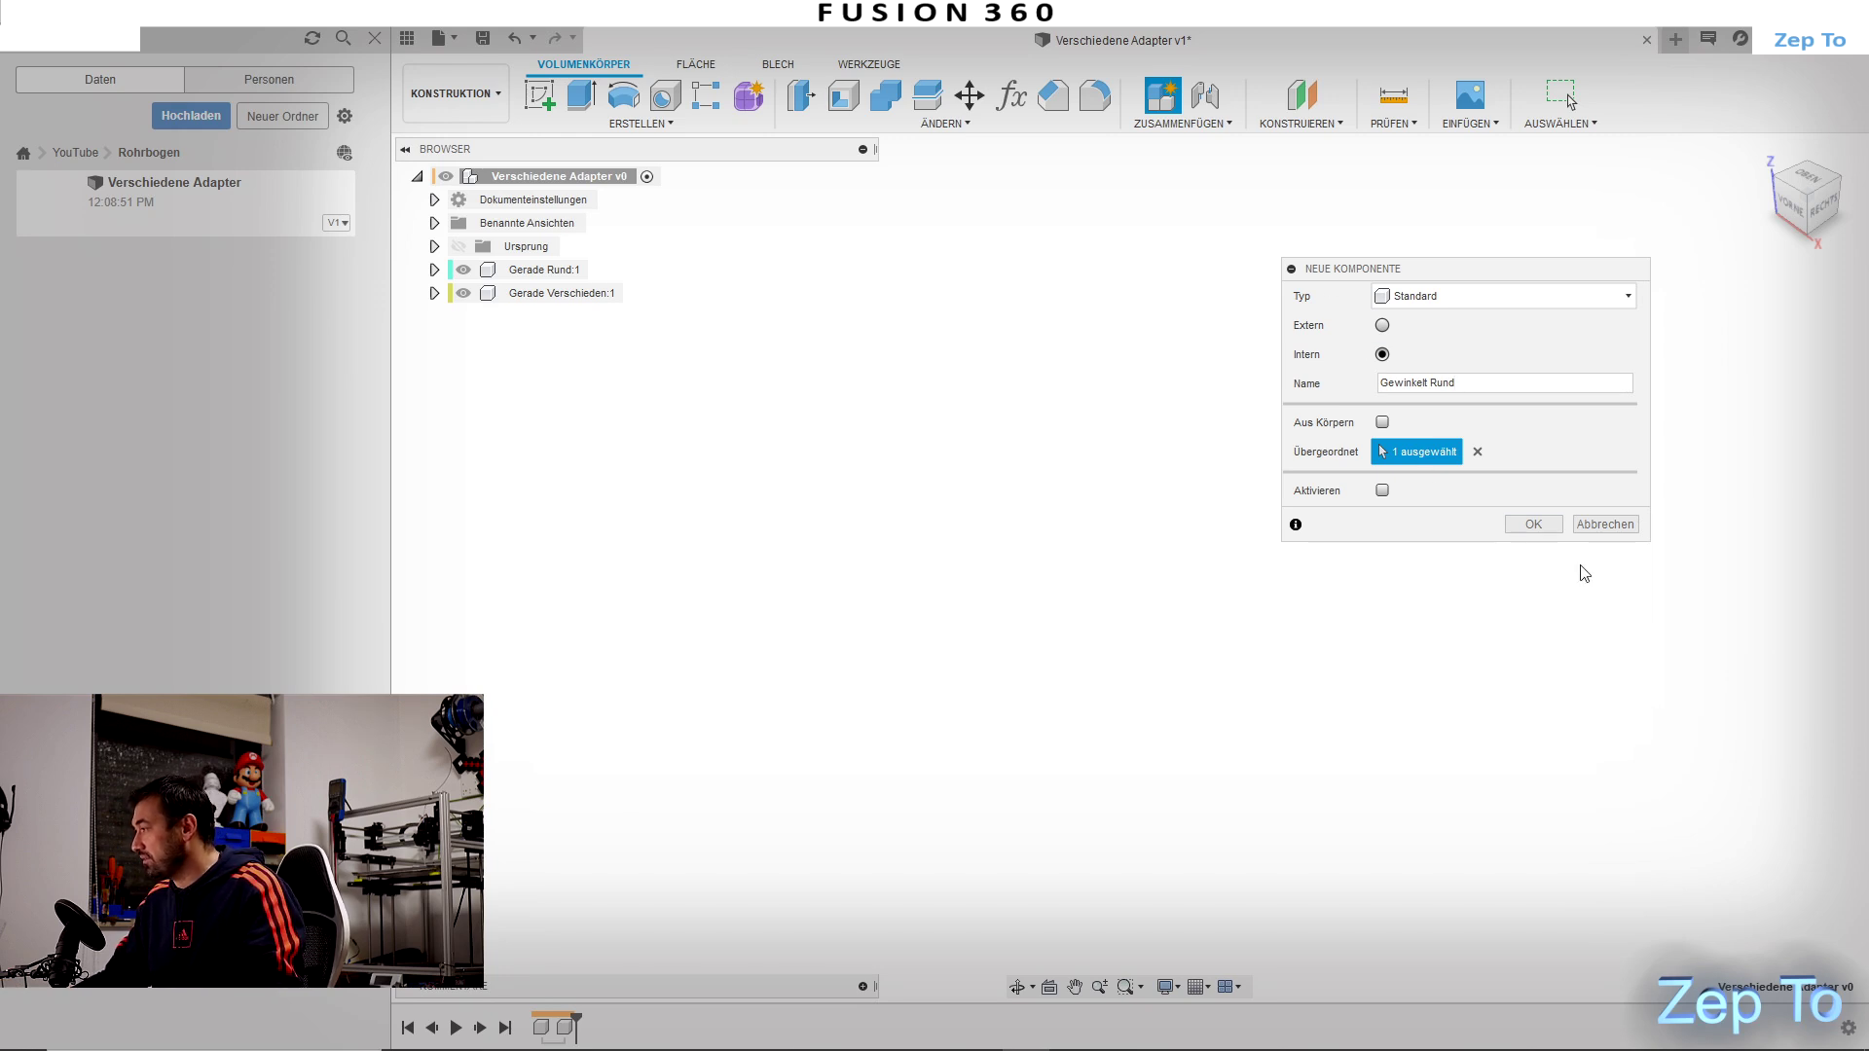
{"action": "left_click", "coordinate": [1534, 526]}
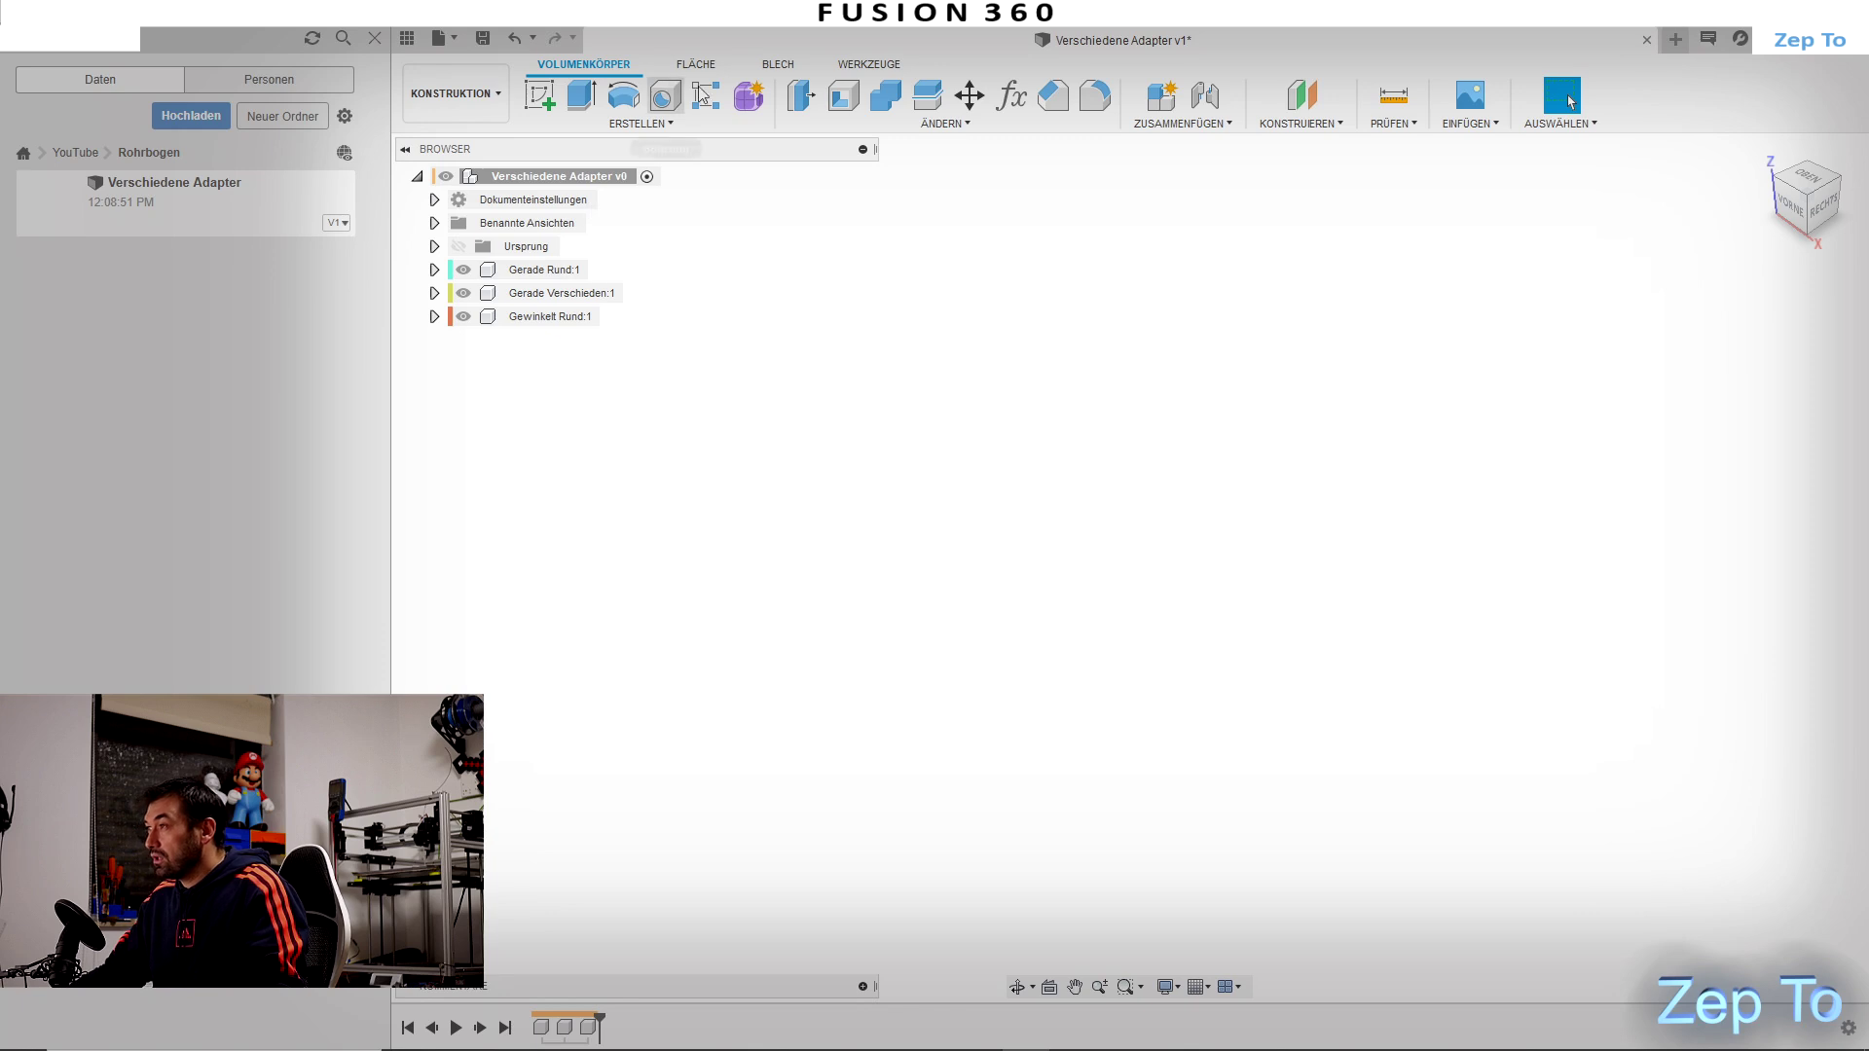
{"action": "left_click", "coordinate": [1175, 104]}
{"action": "type", "text": "Gewinkelt Verschieden"}
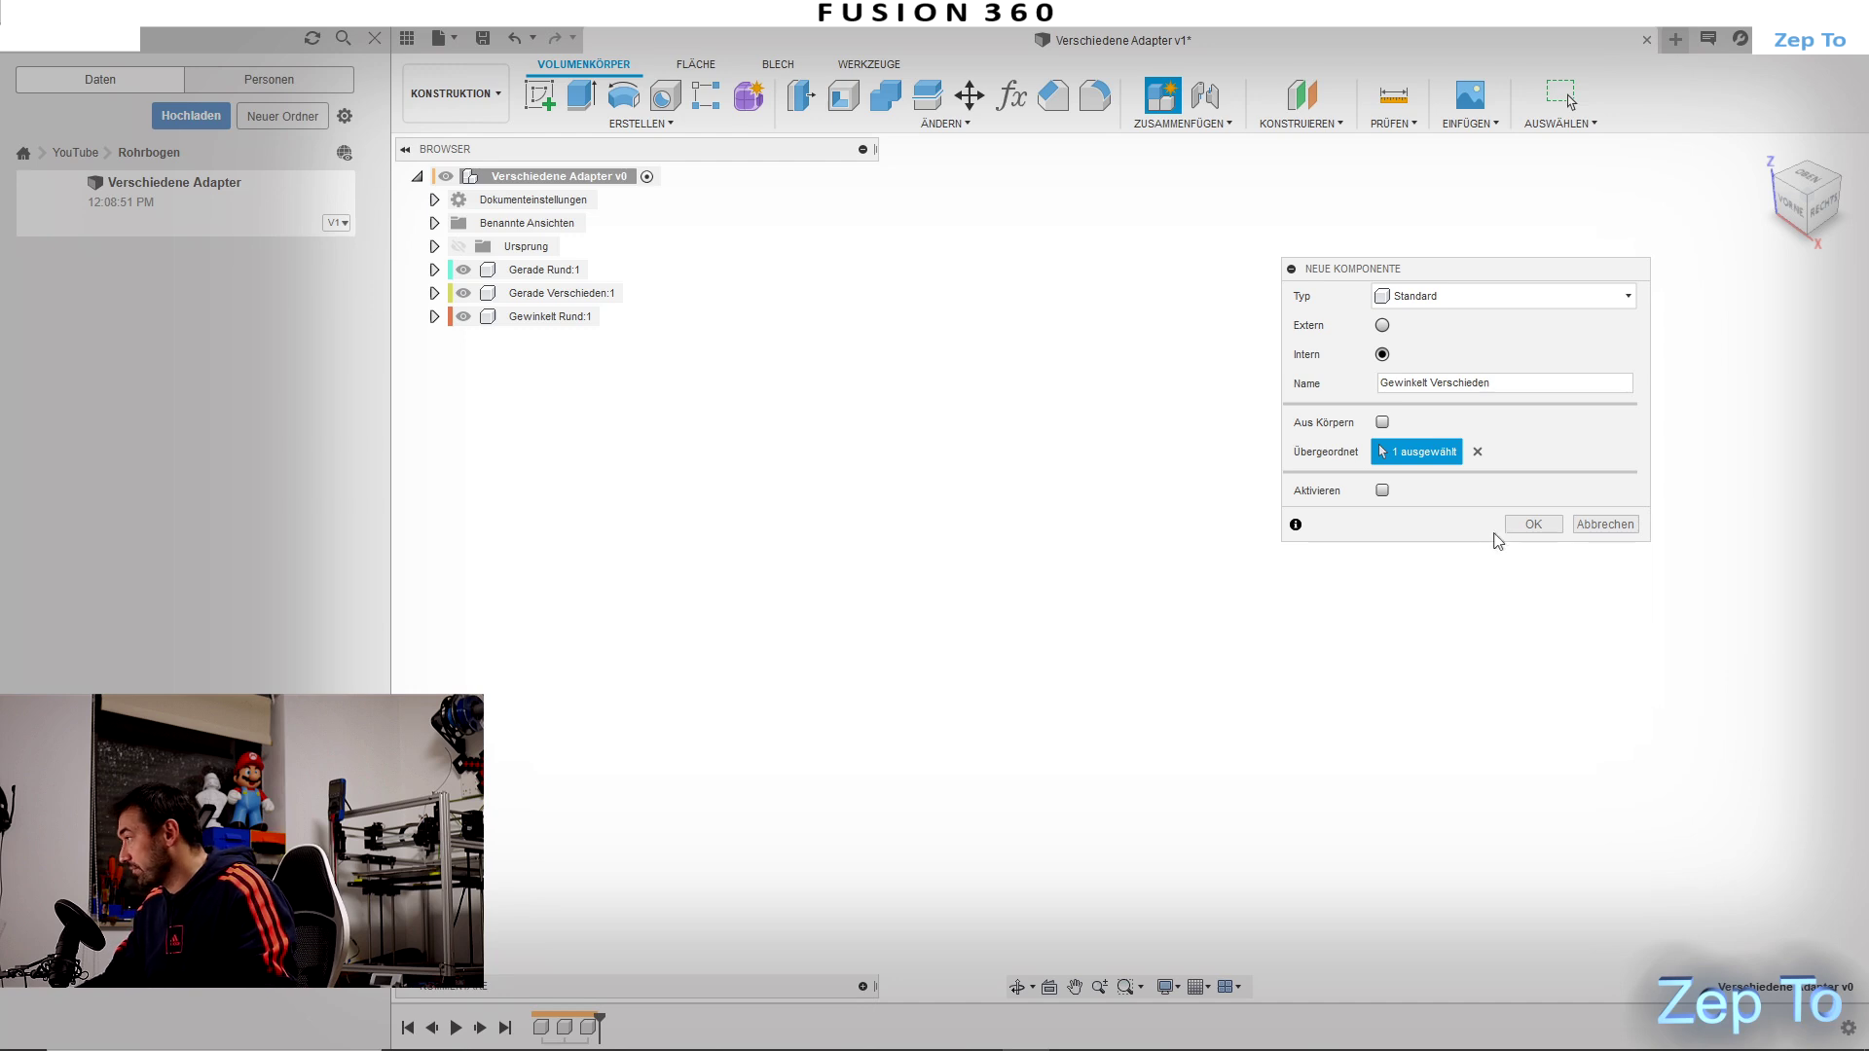
{"action": "left_click", "coordinate": [1556, 523]}
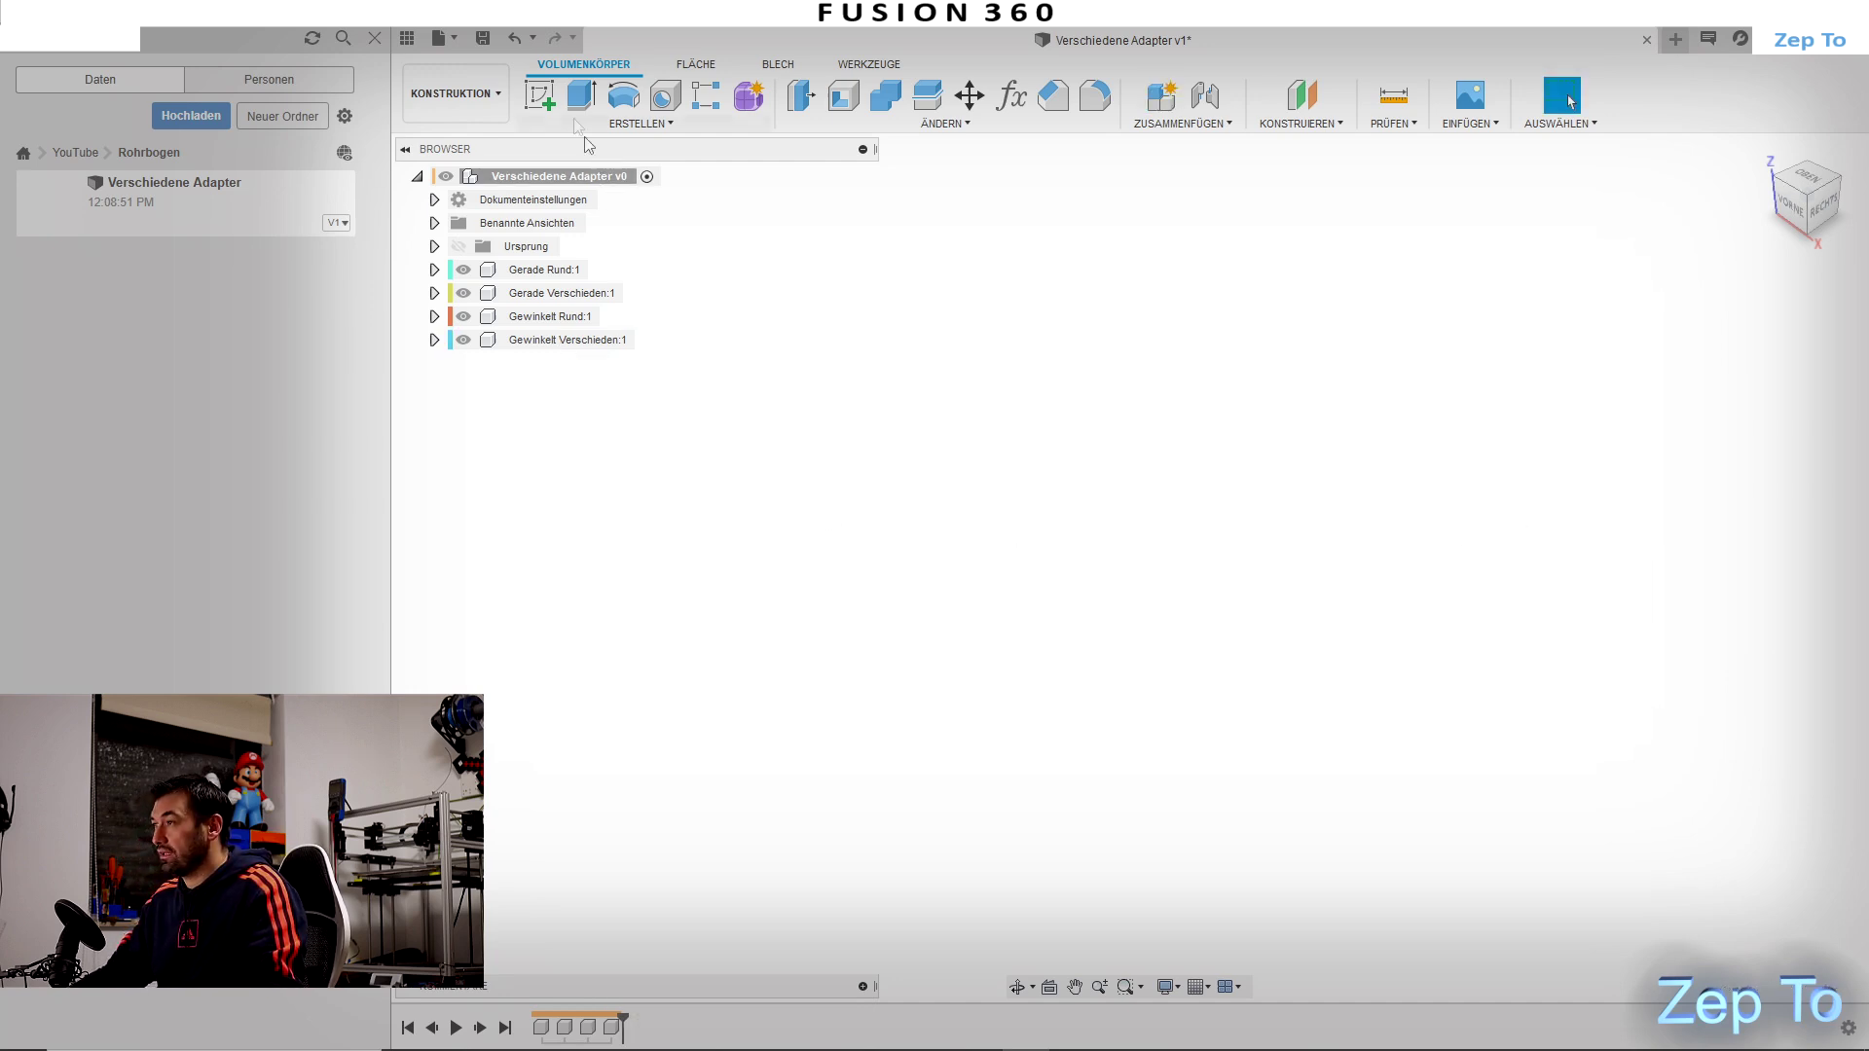
{"action": "left_click", "coordinate": [597, 271]}
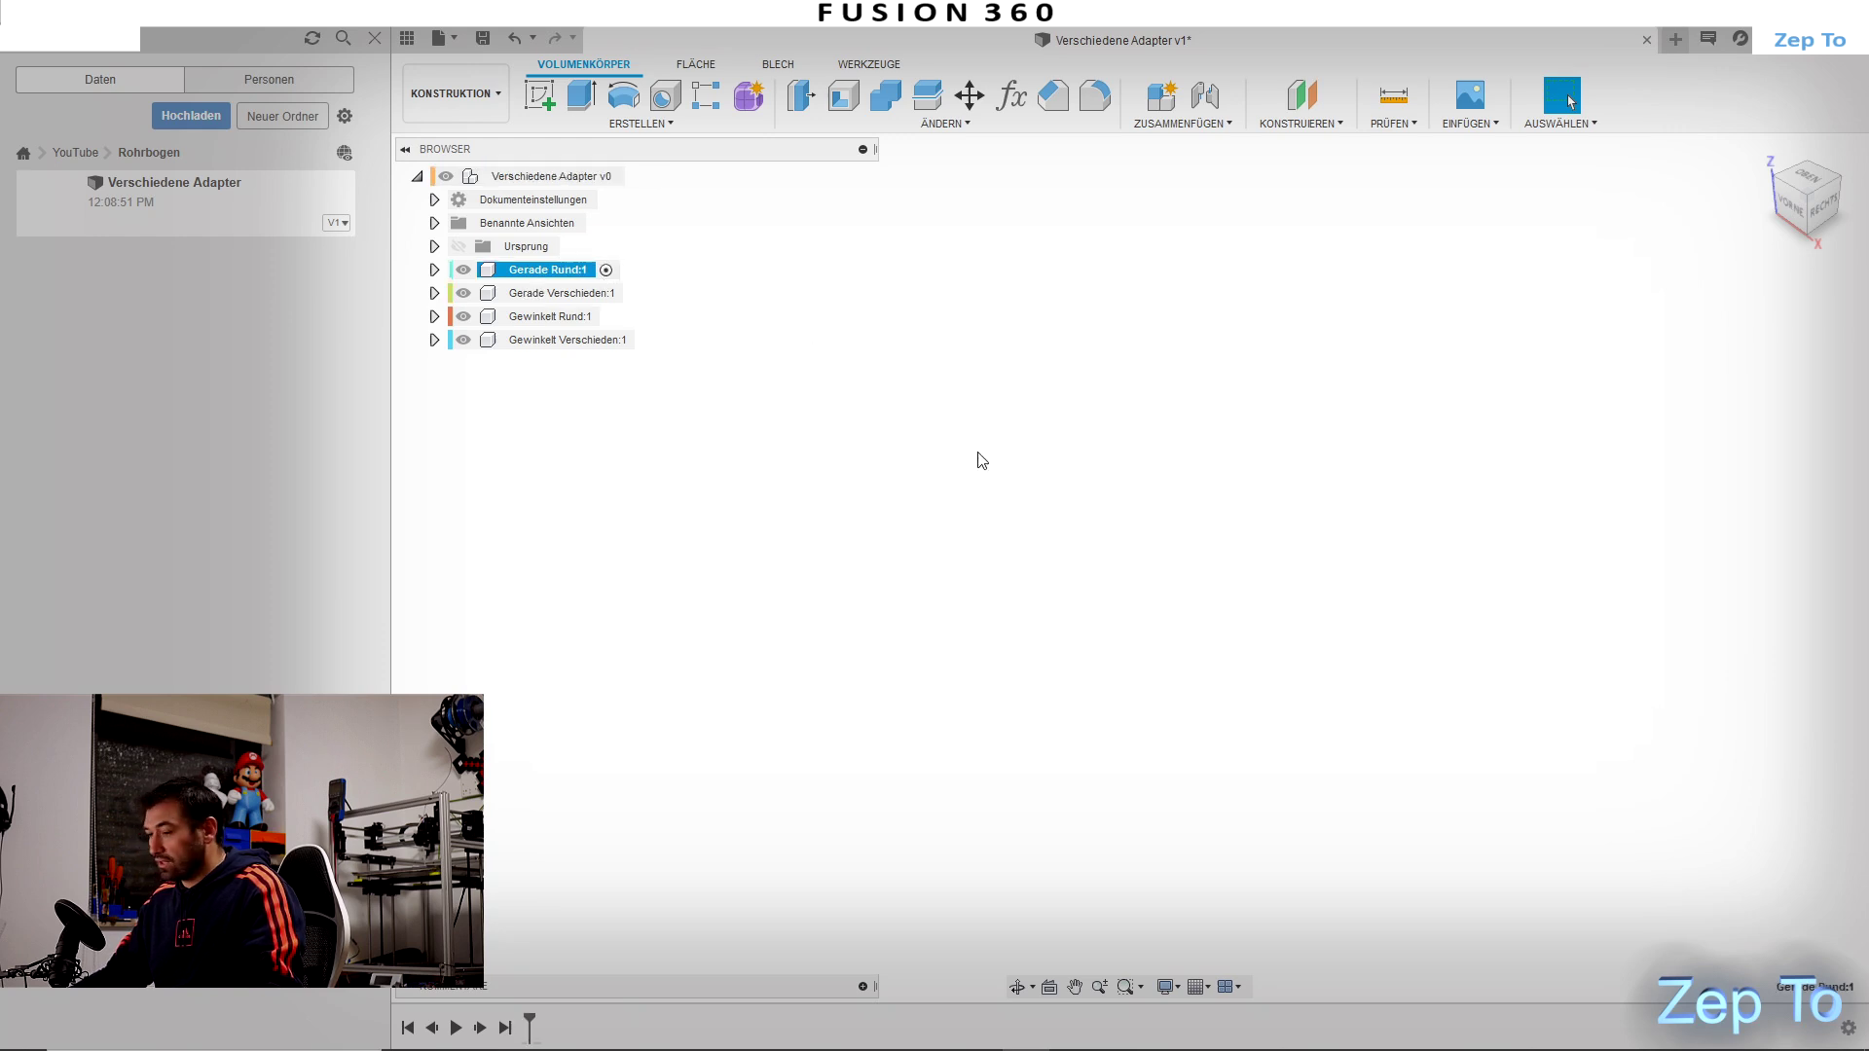
Step: Sketch on the front plane a vertical line from the origin, dimensioned 100 mm
{"action": "left_click", "coordinate": [540, 94]}
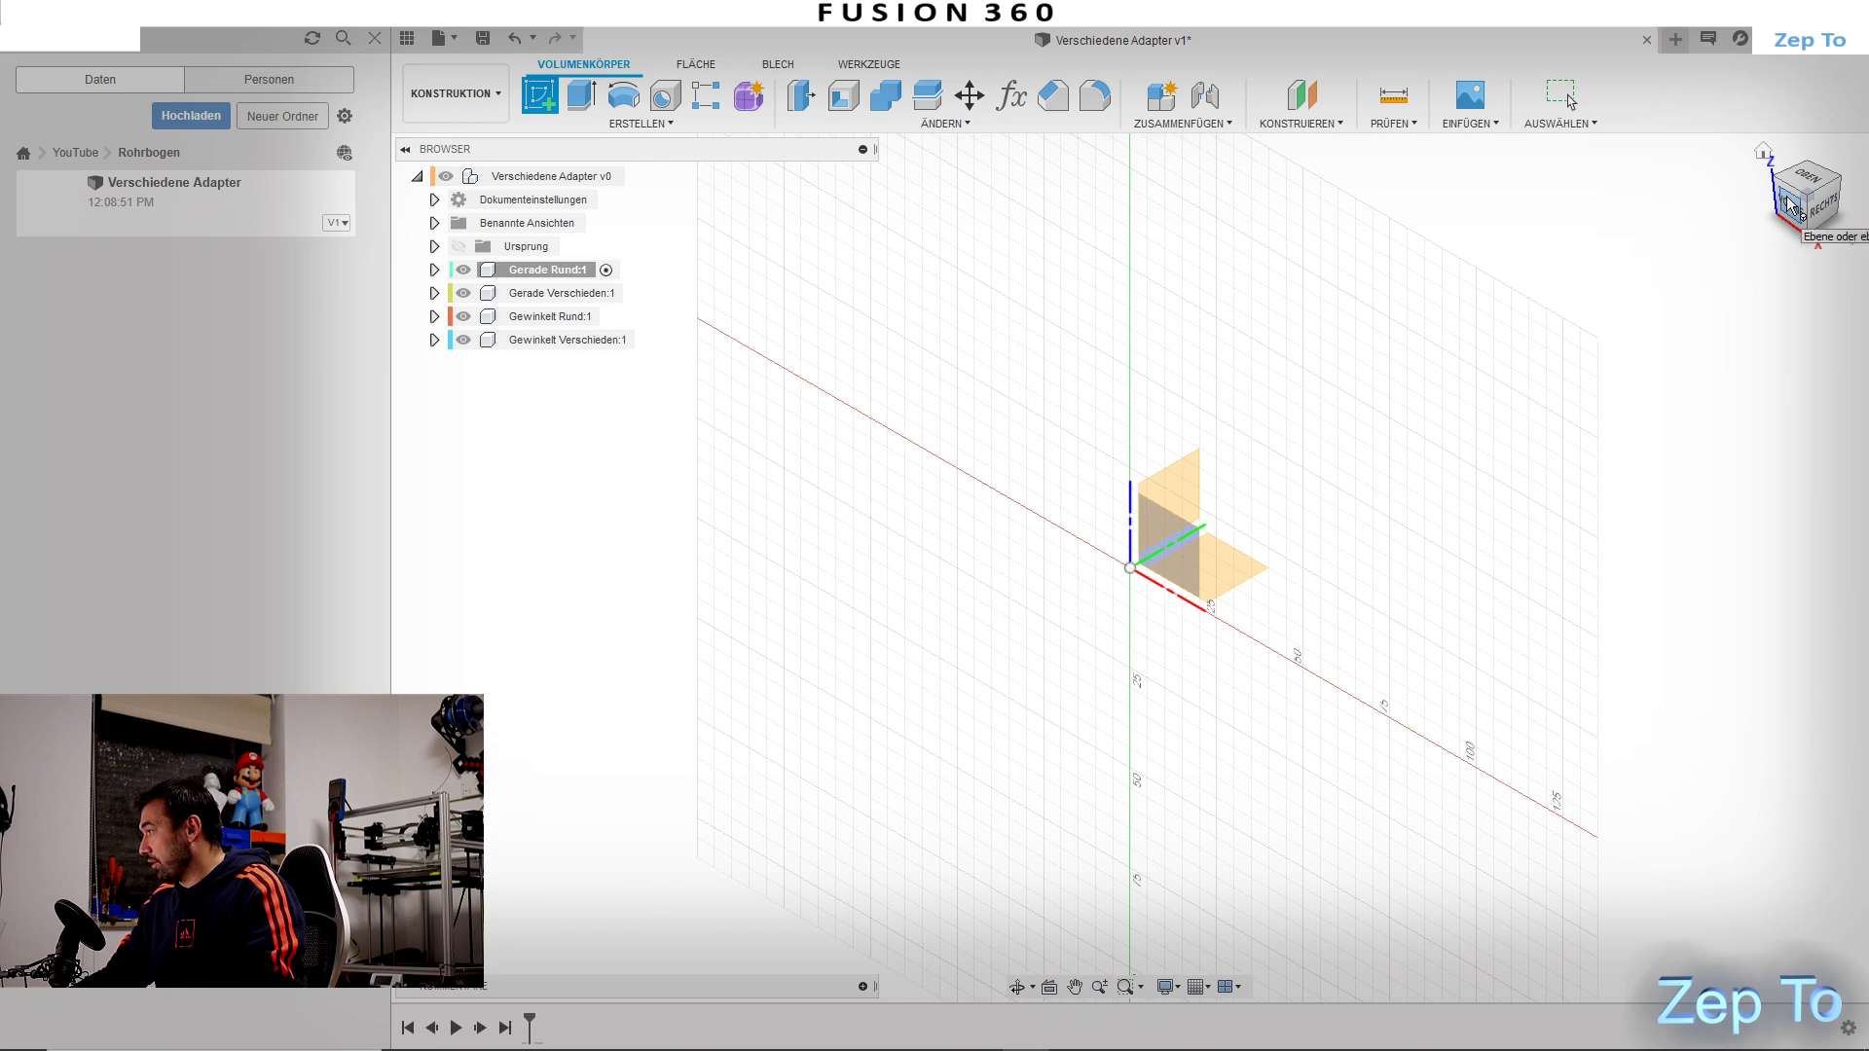
{"action": "left_click", "coordinate": [1183, 516]}
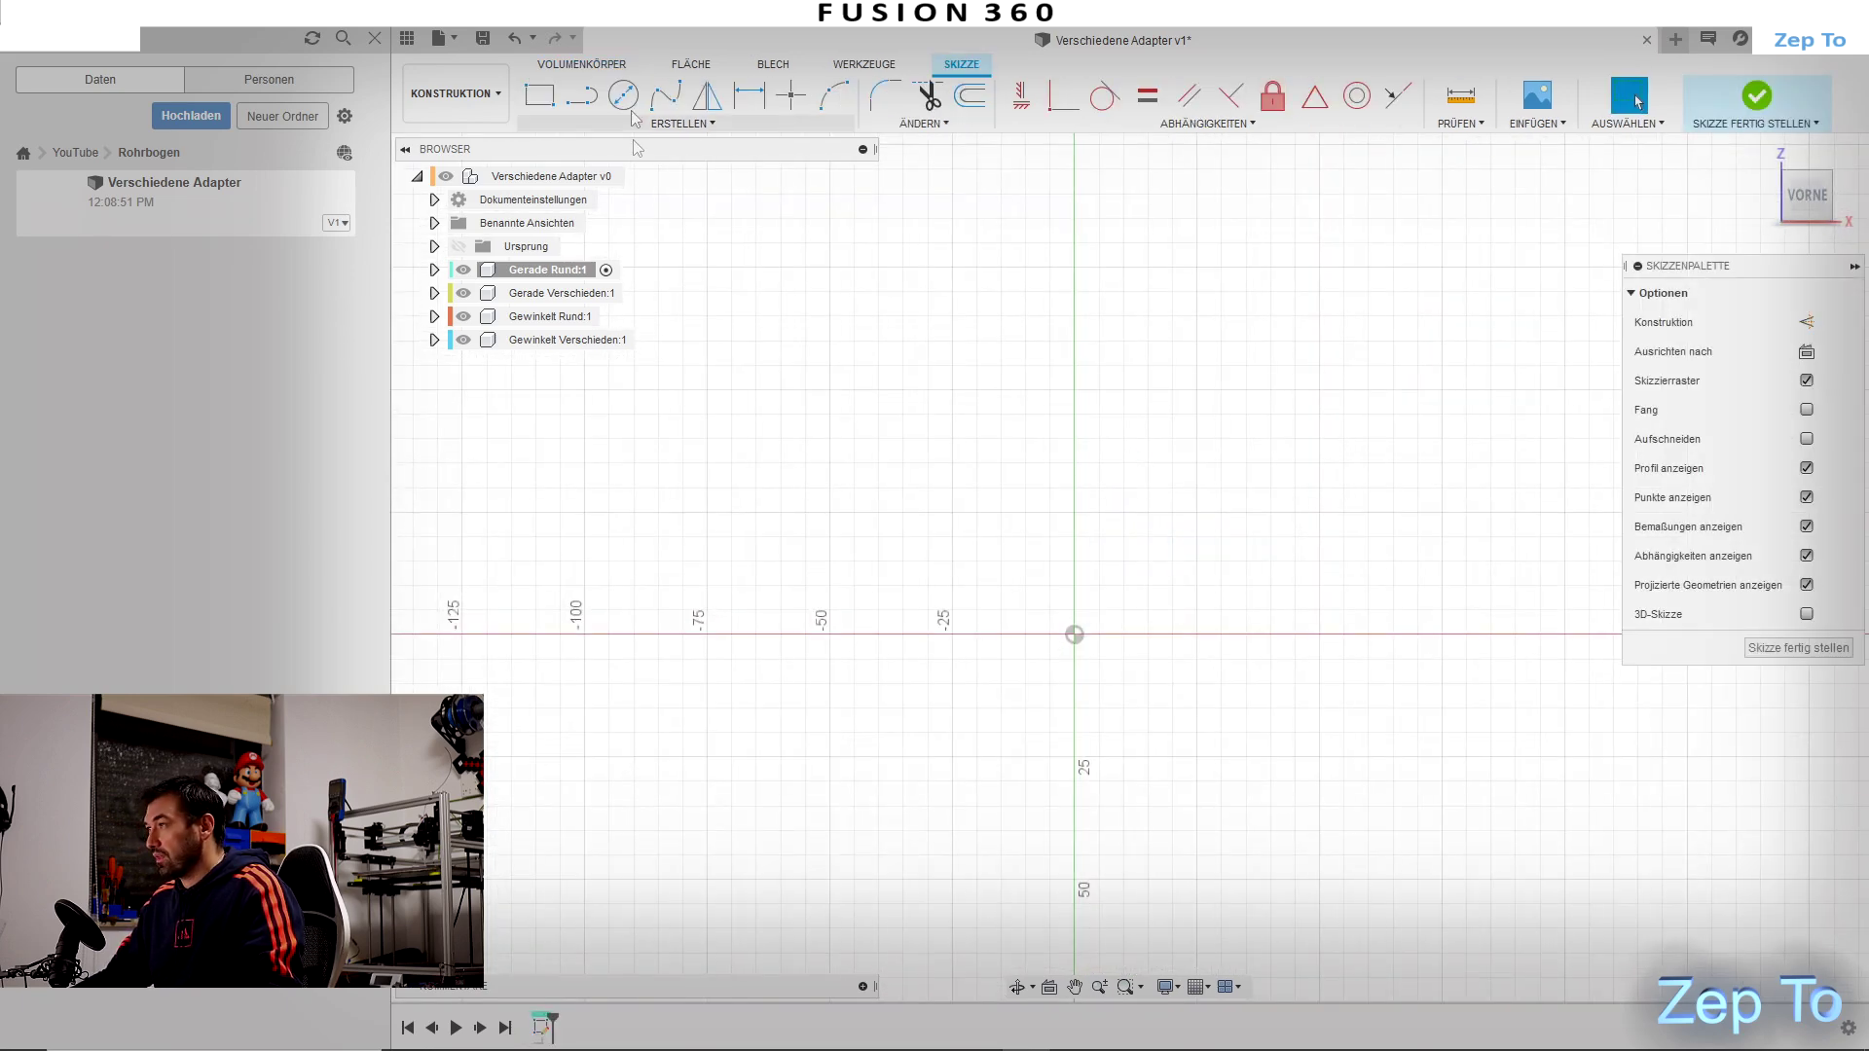
{"action": "mouse_move", "coordinate": [581, 96]}
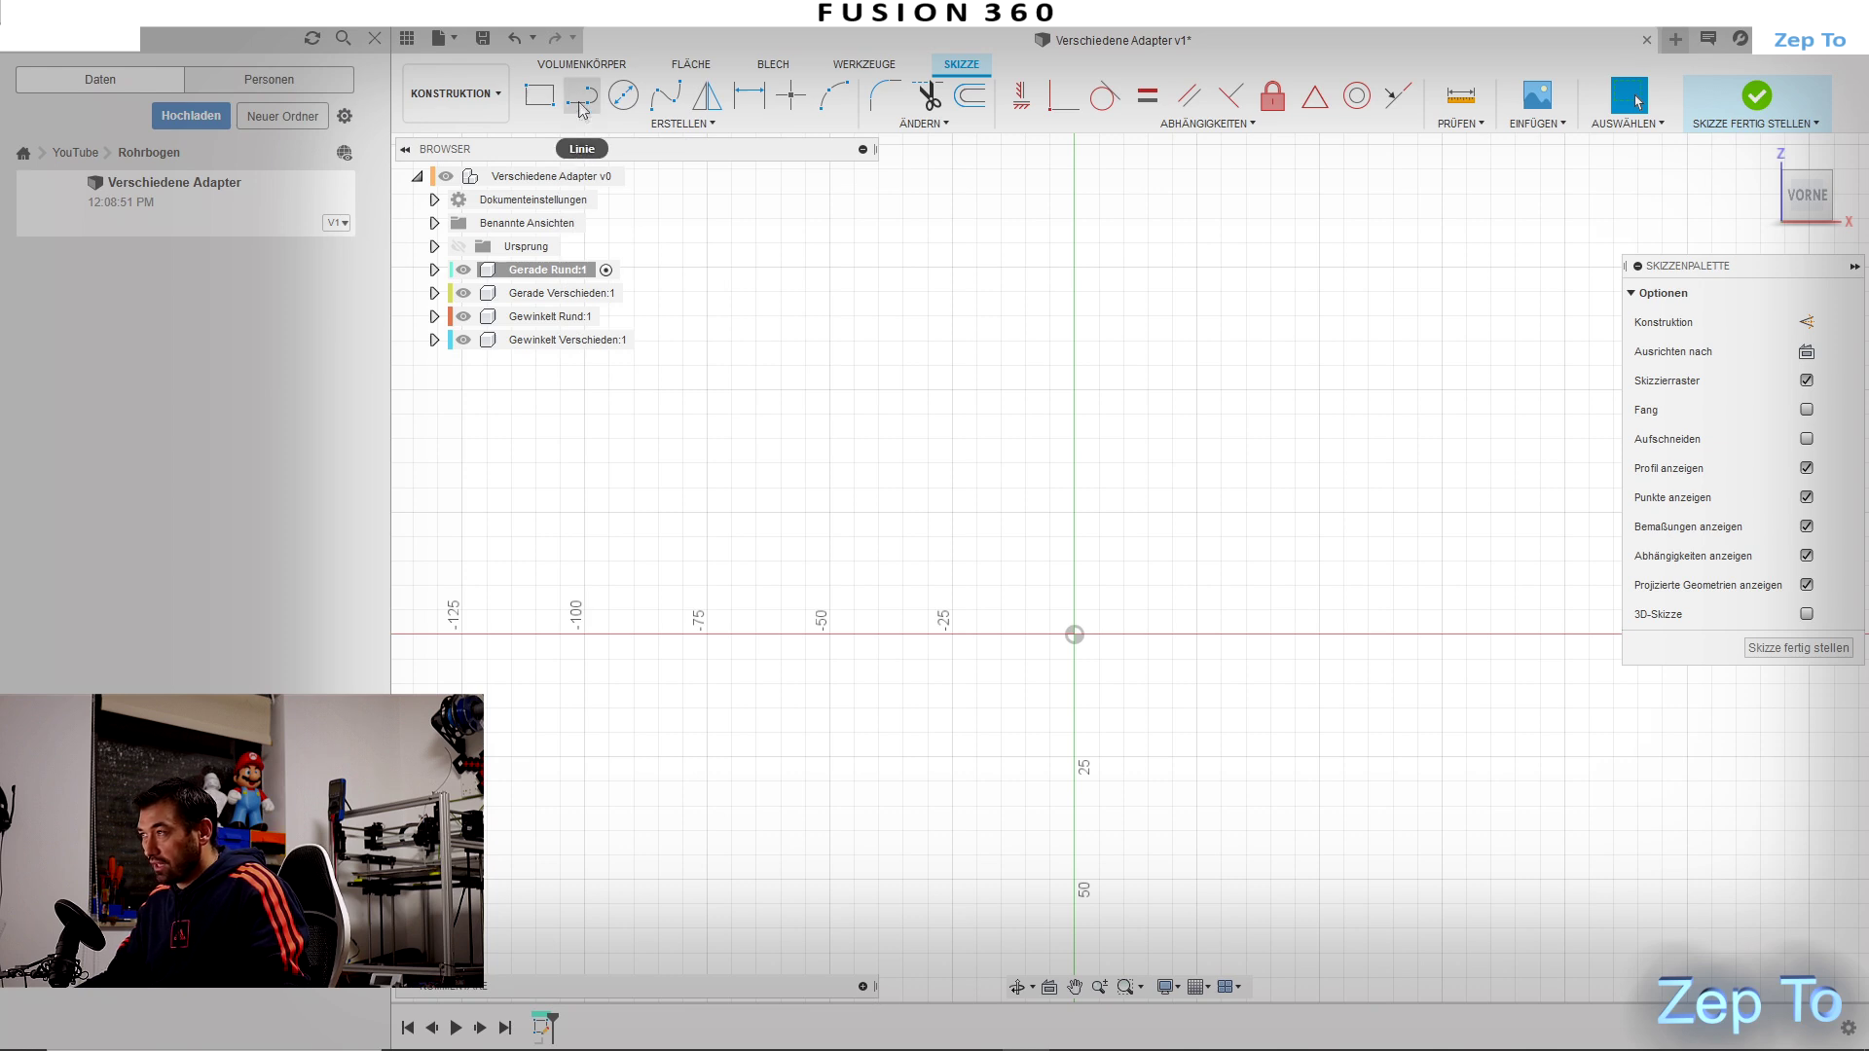
{"action": "left_click", "coordinate": [579, 98]}
{"action": "left_click", "coordinate": [1073, 635]}
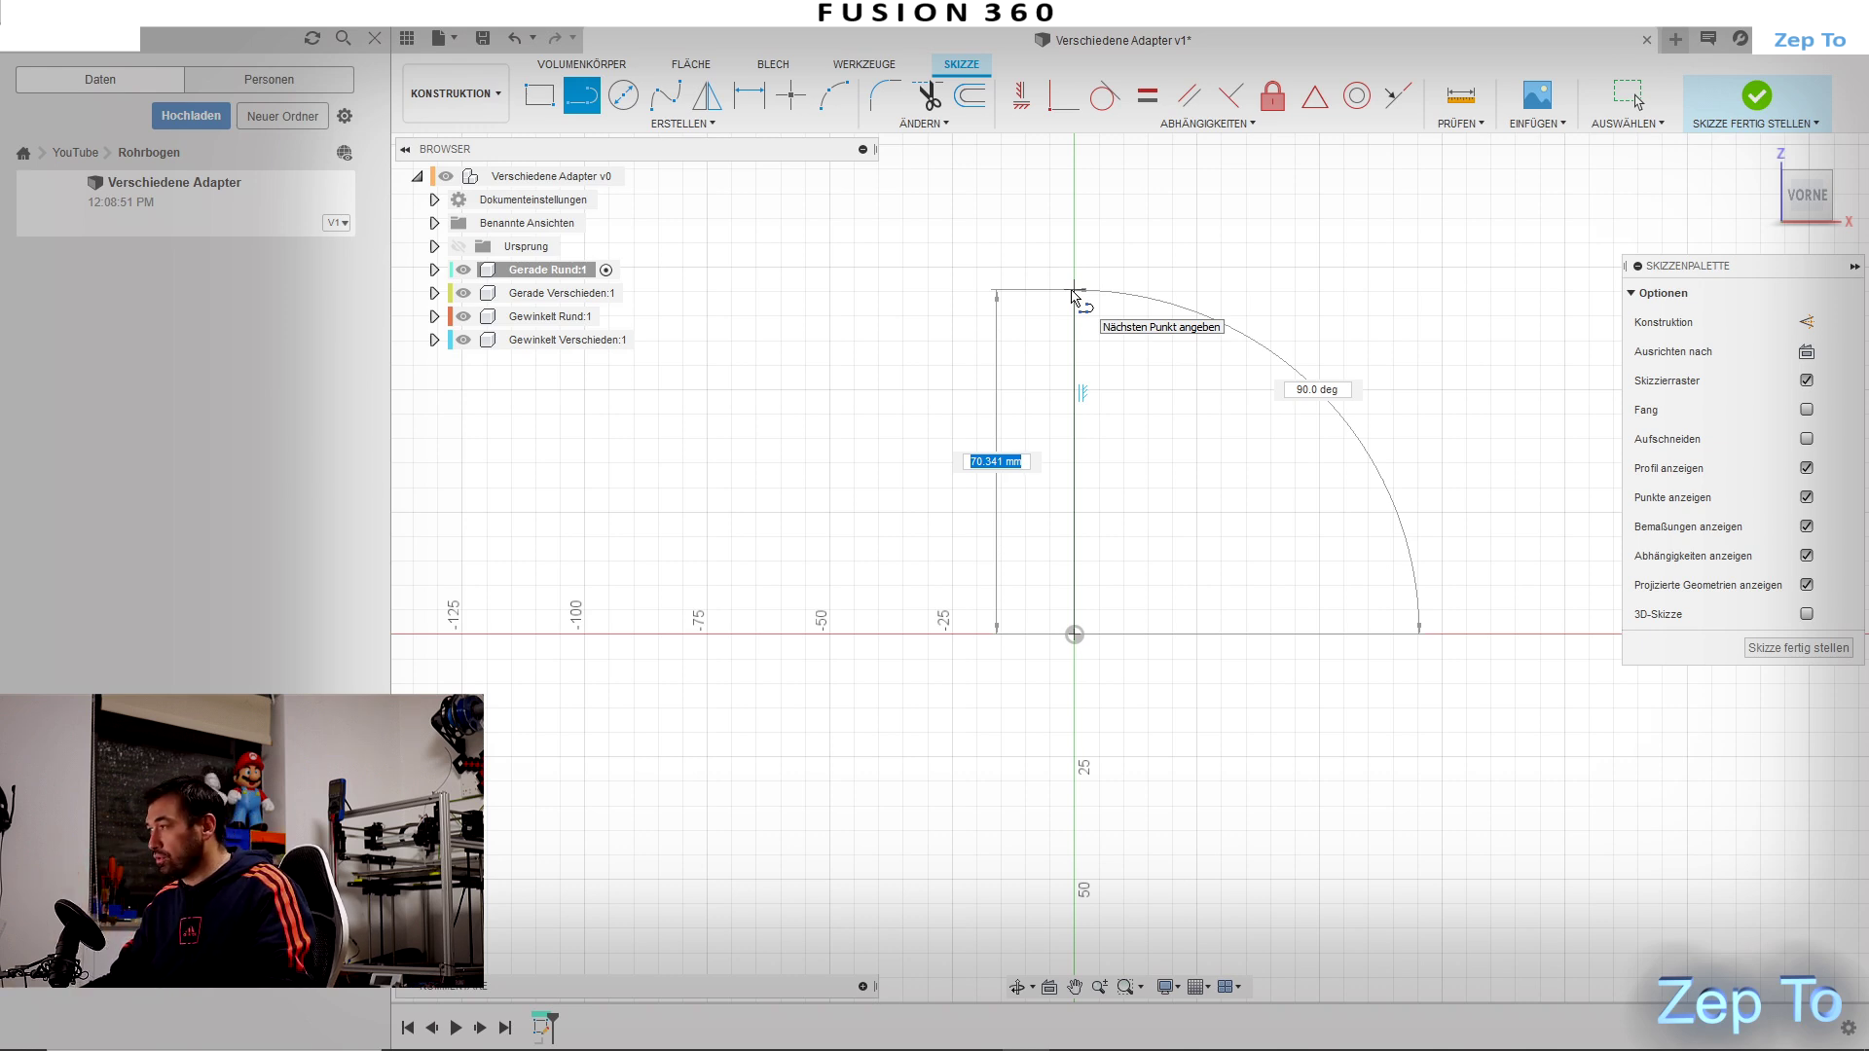
{"action": "left_click", "coordinate": [1073, 290]}
{"action": "key", "text": "Escape"}
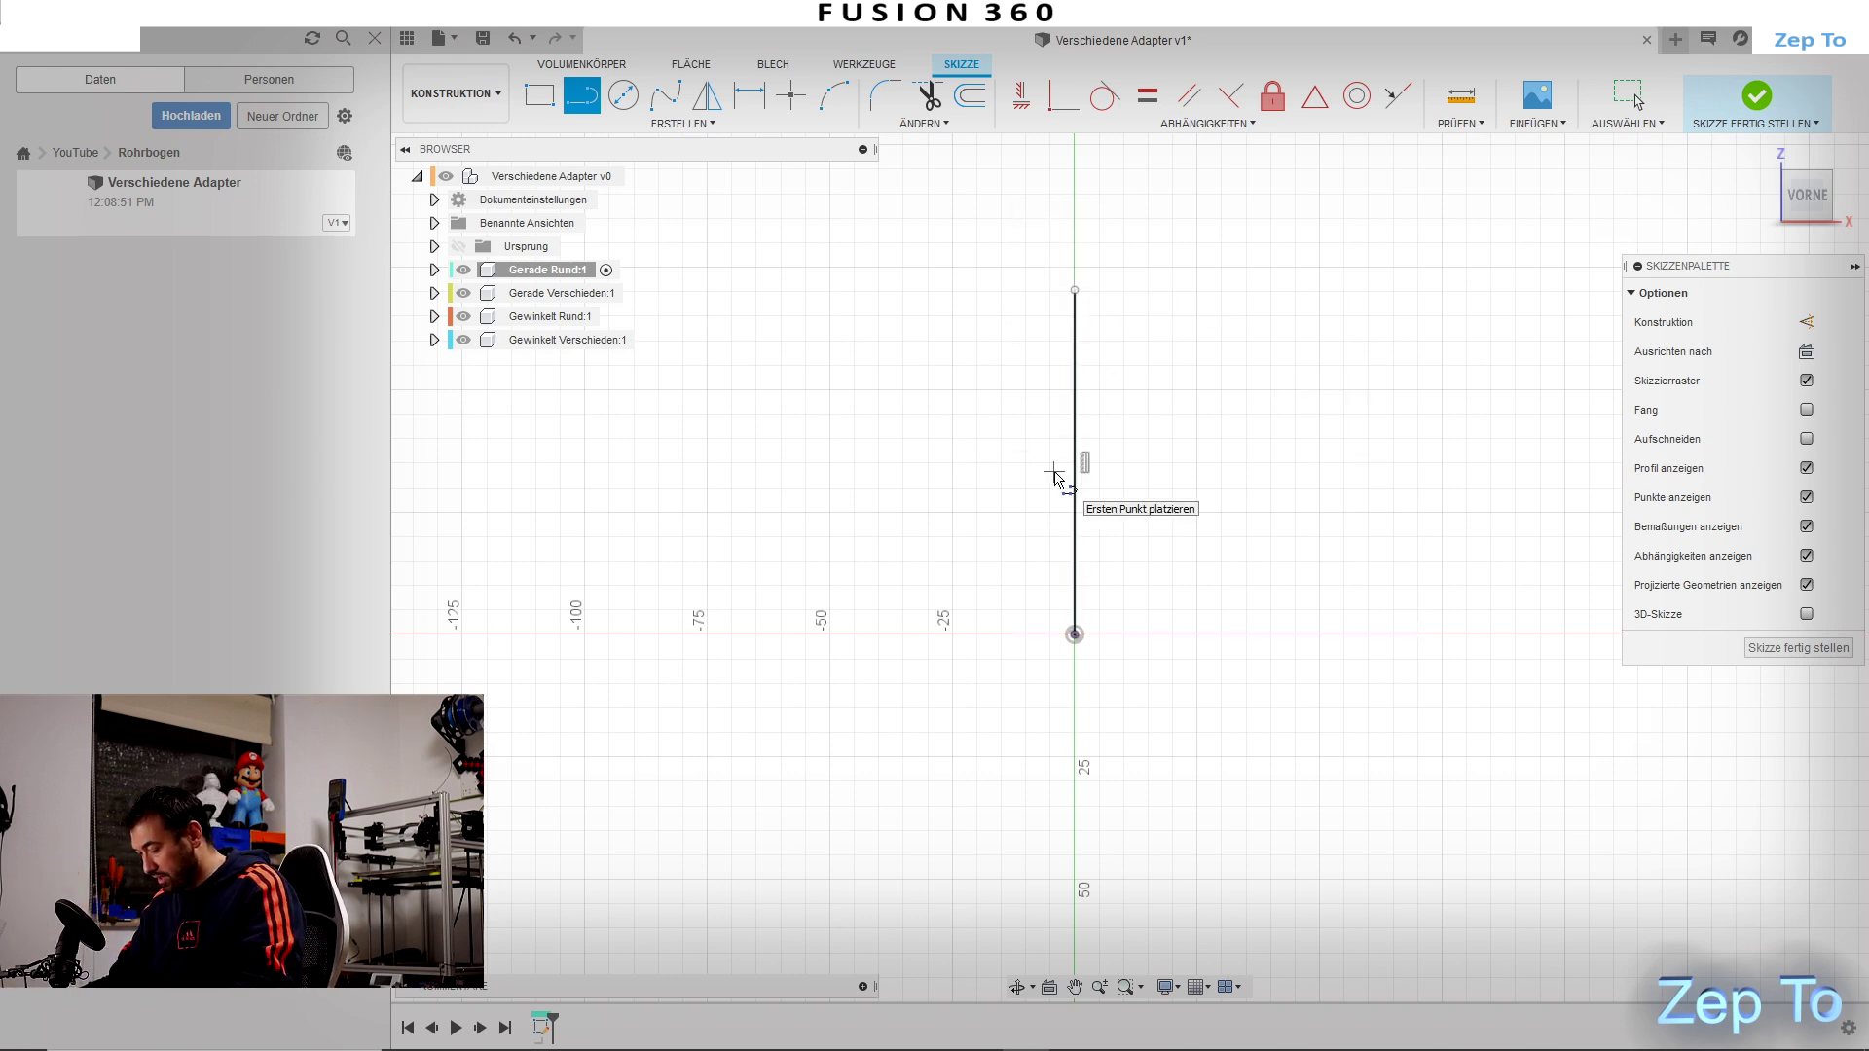
{"action": "key", "text": "d"}
{"action": "left_click", "coordinate": [1076, 521]}
{"action": "left_click", "coordinate": [1022, 508]}
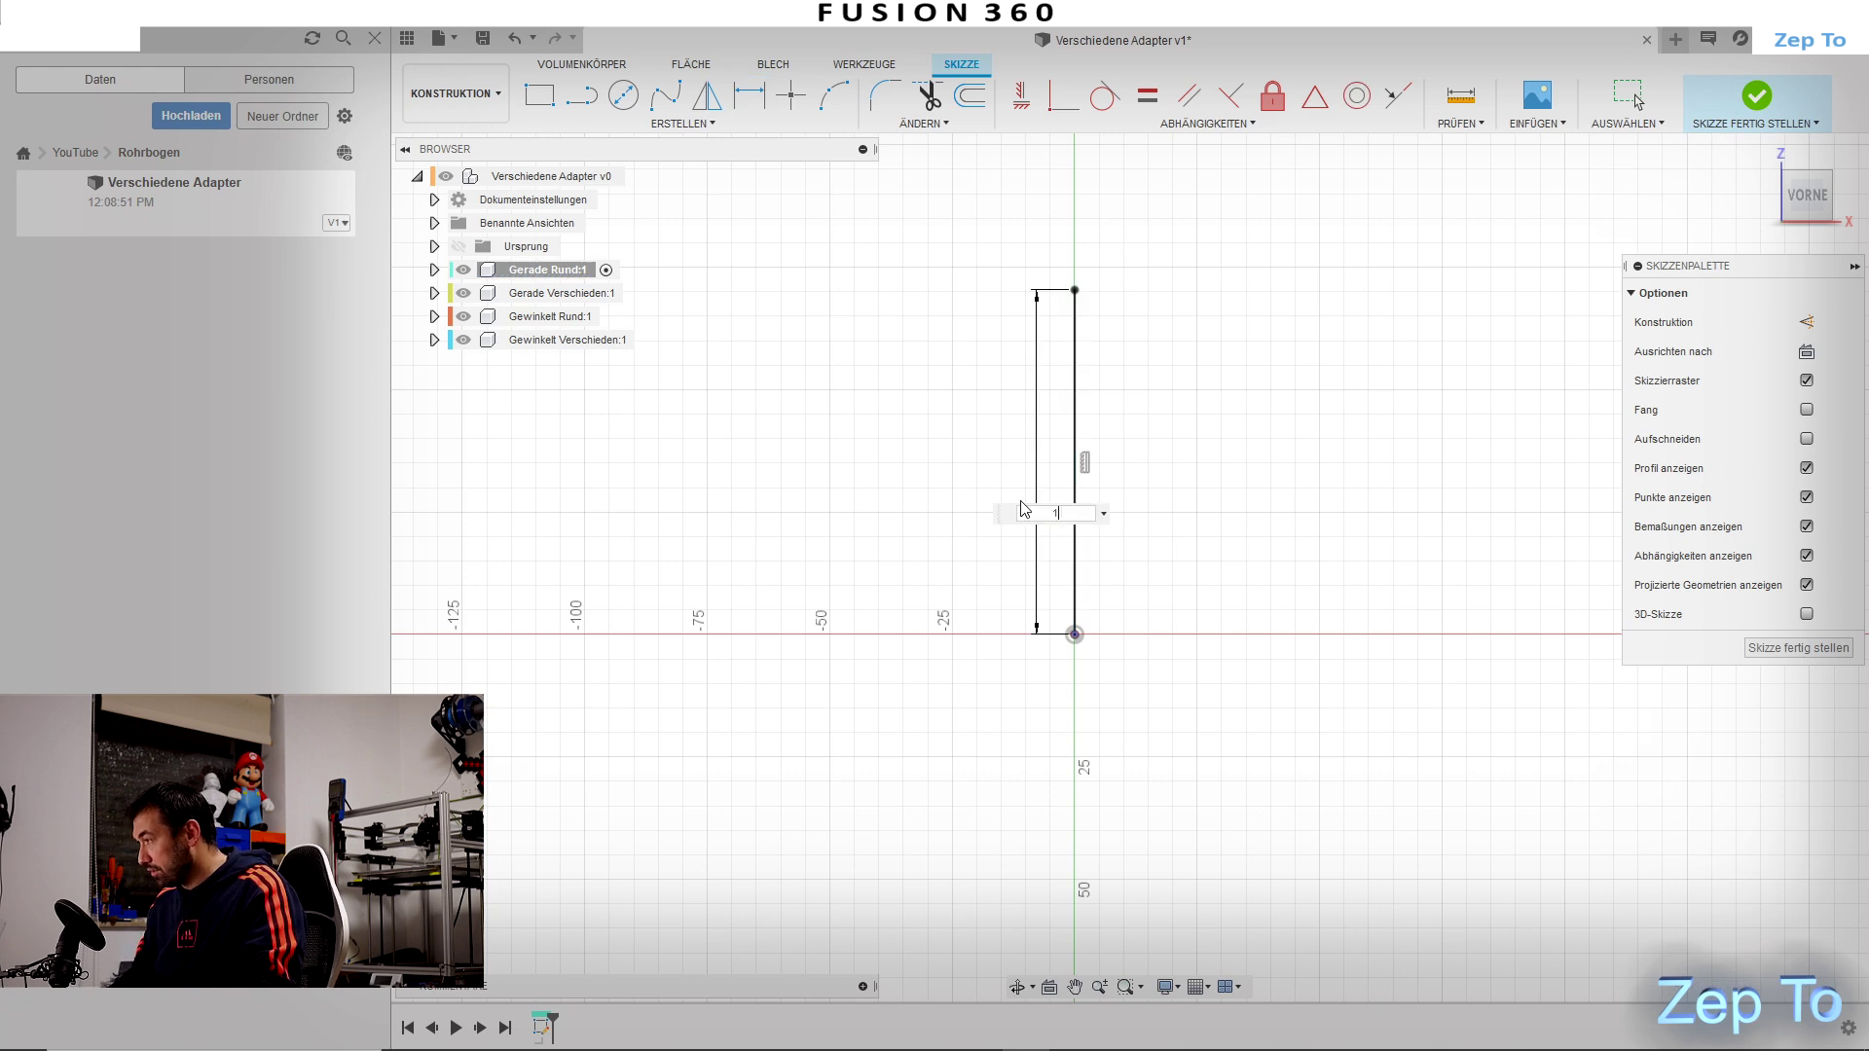
{"action": "type", "text": "00"}
{"action": "key", "text": "Return"}
Step: Draw a horizontal line from the origin and dimension it 30 mm
{"action": "scroll", "coordinate": [1190, 534], "scroll_direction": "down", "scroll_amount": 1}
{"action": "key", "text": "l"}
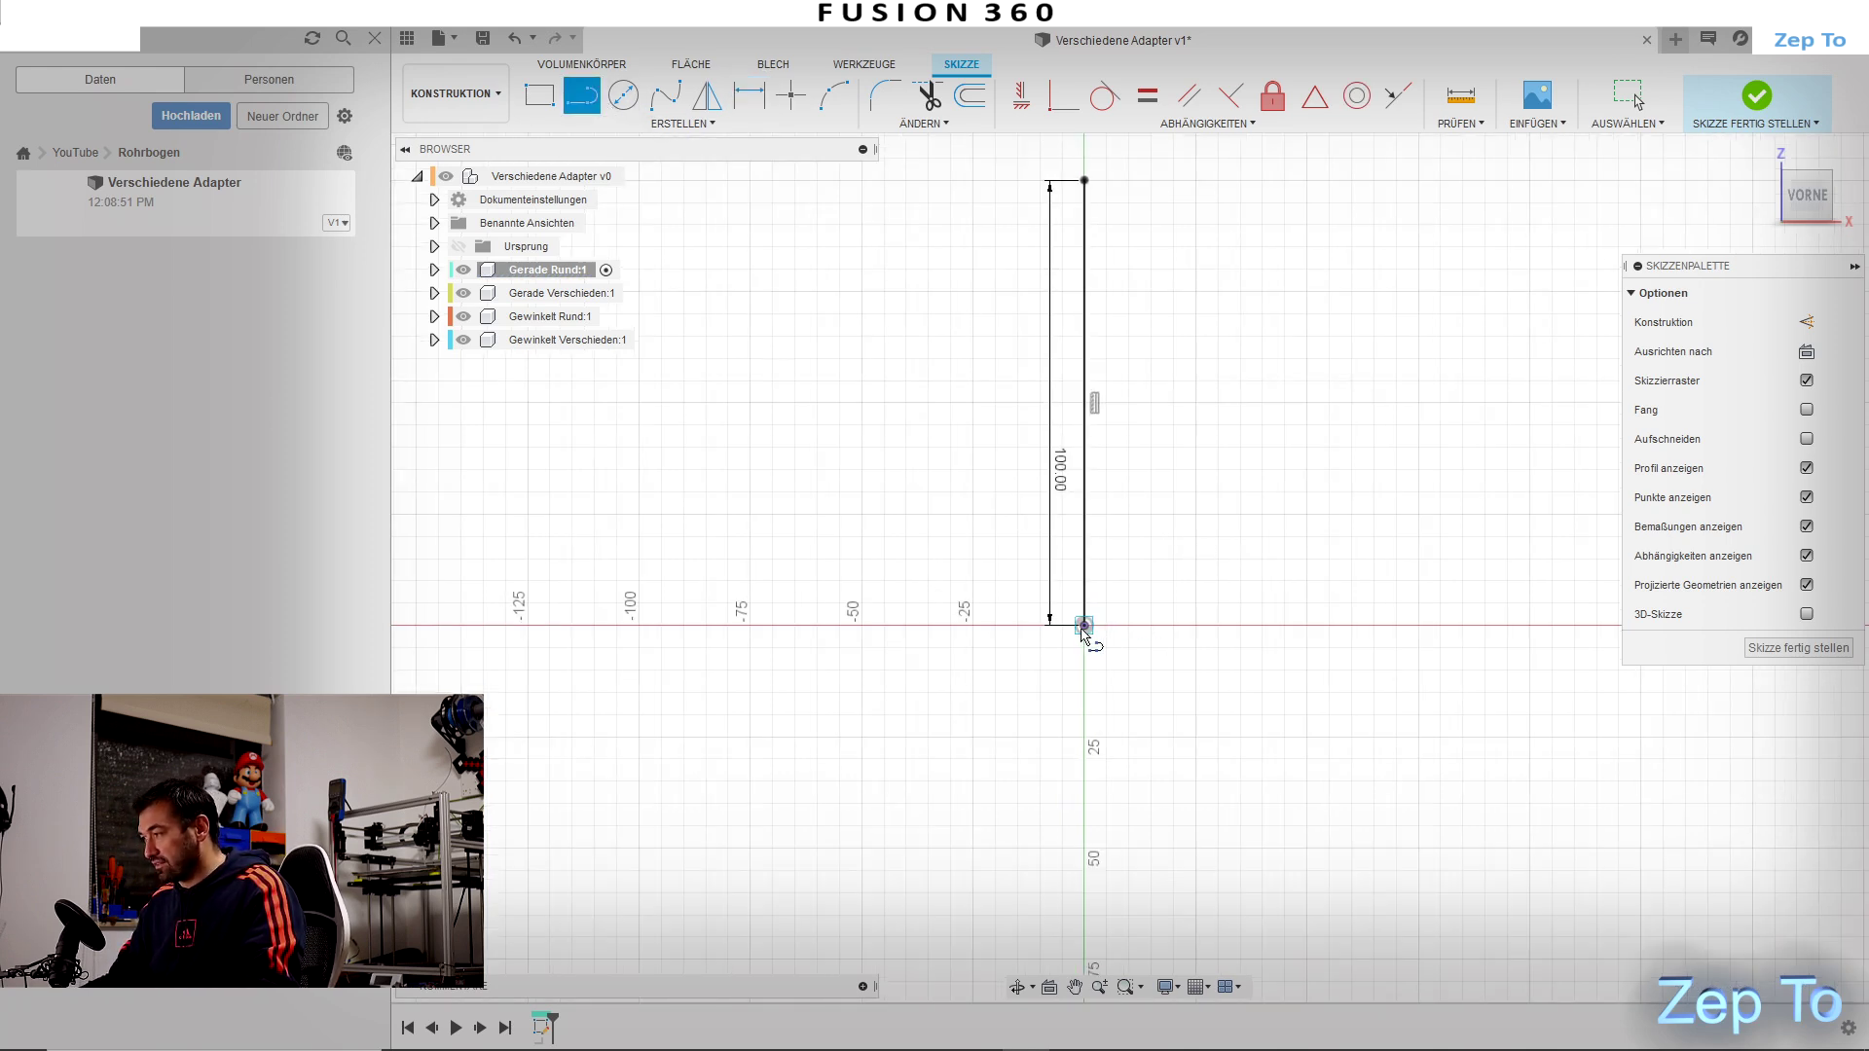
{"action": "left_click", "coordinate": [1084, 625]}
{"action": "left_click", "coordinate": [1237, 626]}
{"action": "key", "text": "Escape"}
{"action": "key", "text": "d"}
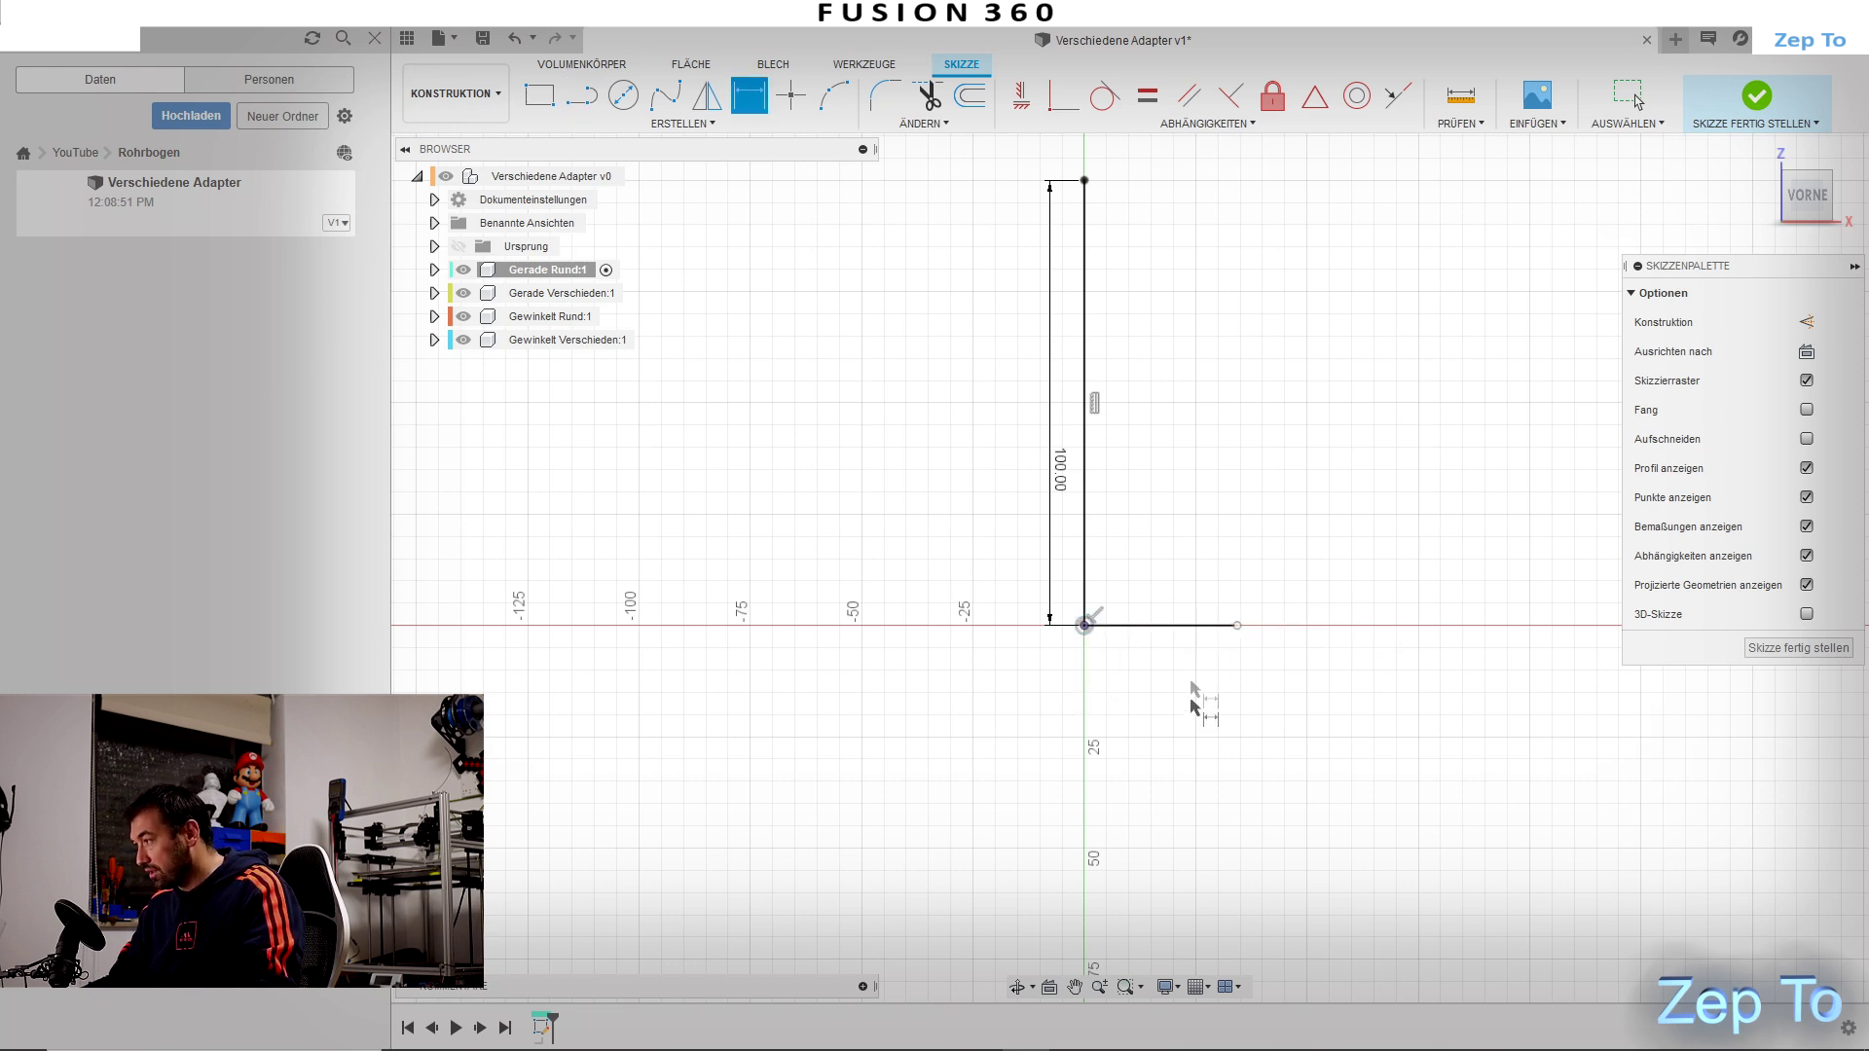
{"action": "left_click", "coordinate": [1204, 628]}
{"action": "left_click", "coordinate": [1207, 656]}
{"action": "type", "text": "30"}
{"action": "key", "text": "Return"}
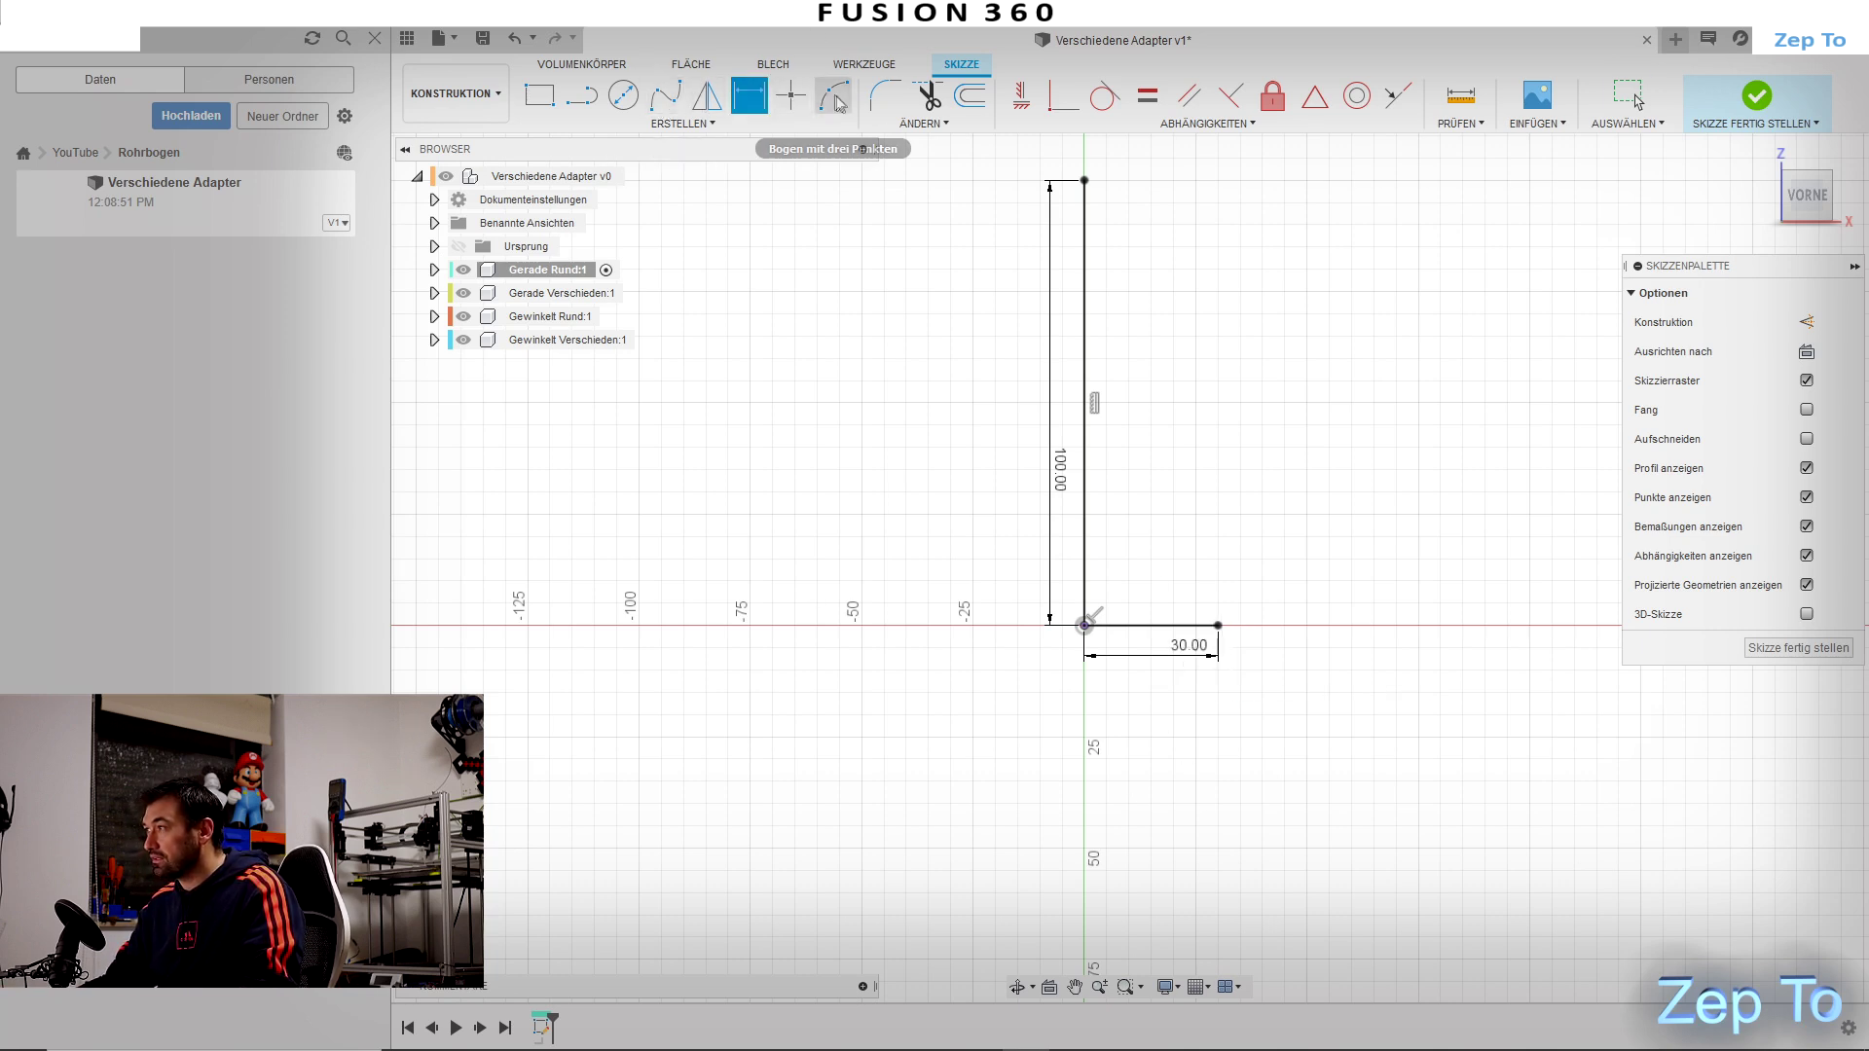
{"action": "key", "text": "l"}
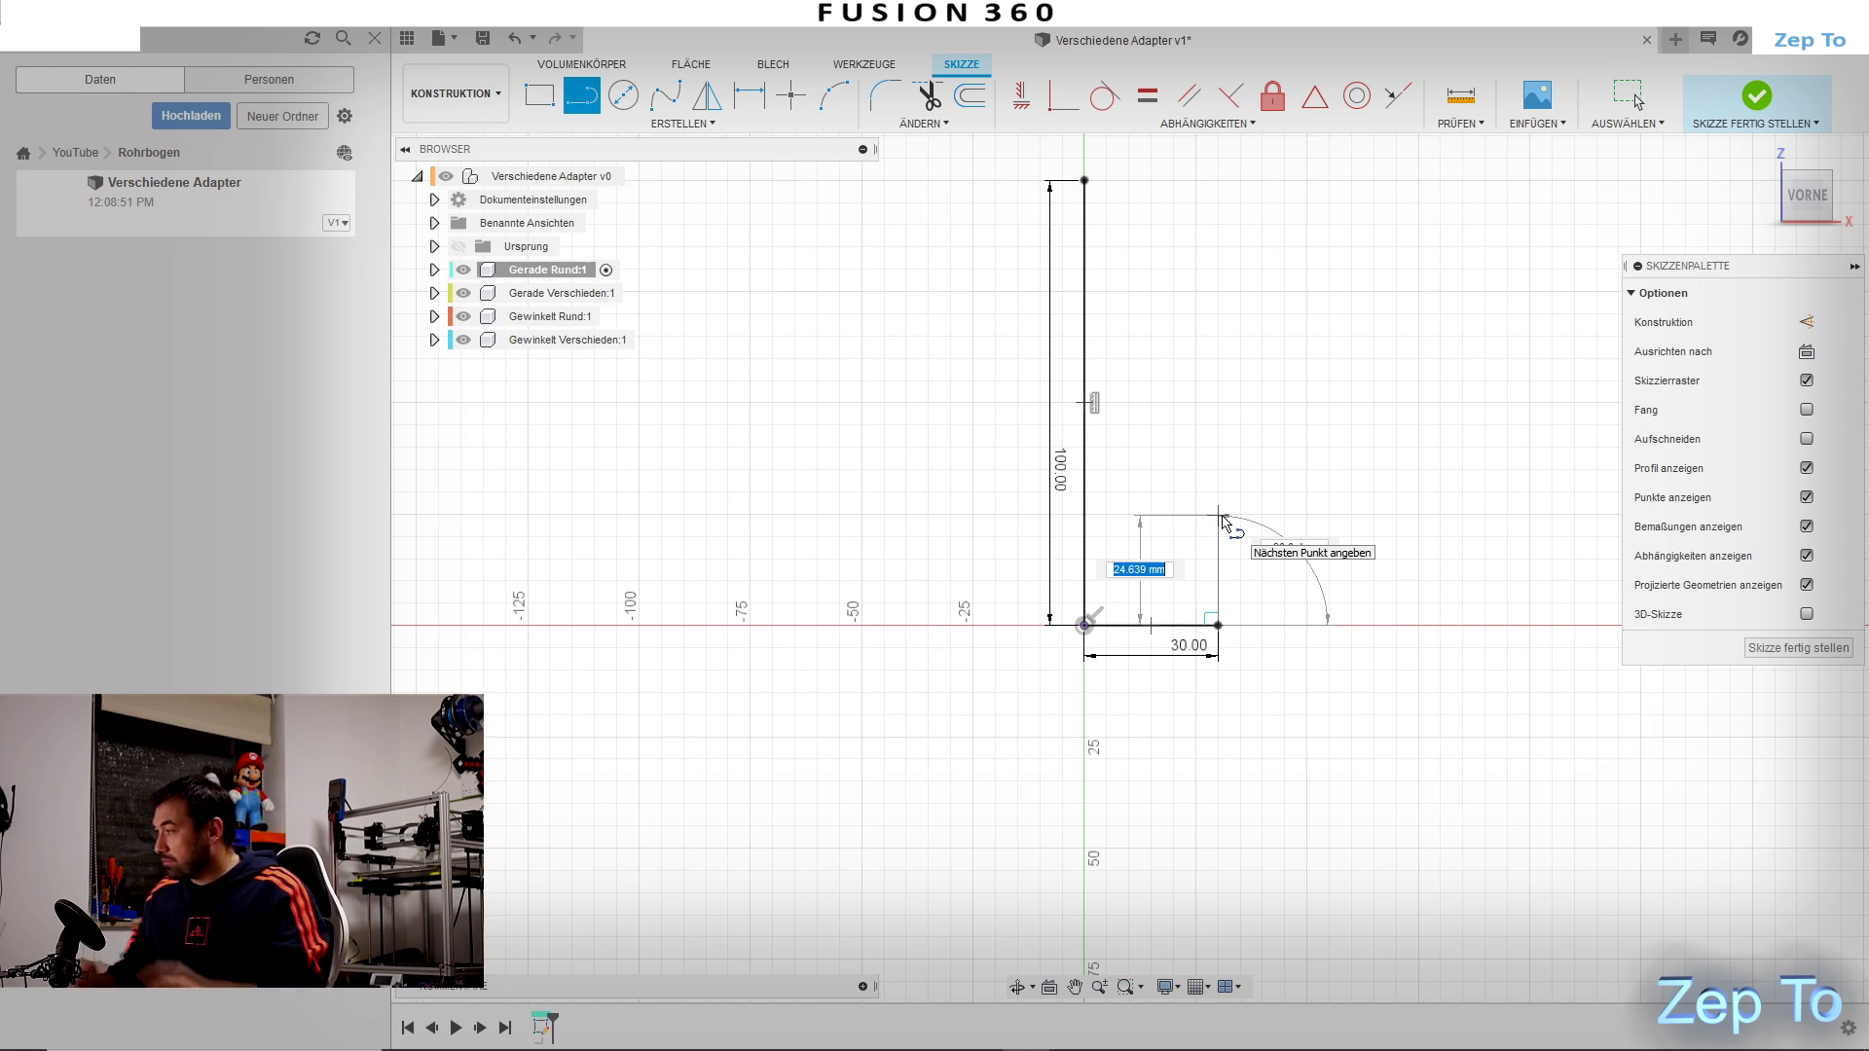
Step: Add a short upright on the right and dimension it 25 mm
{"action": "left_click", "coordinate": [1219, 517]}
{"action": "left_click", "coordinate": [1173, 518]}
{"action": "key", "text": "d"}
{"action": "left_click", "coordinate": [1218, 569]}
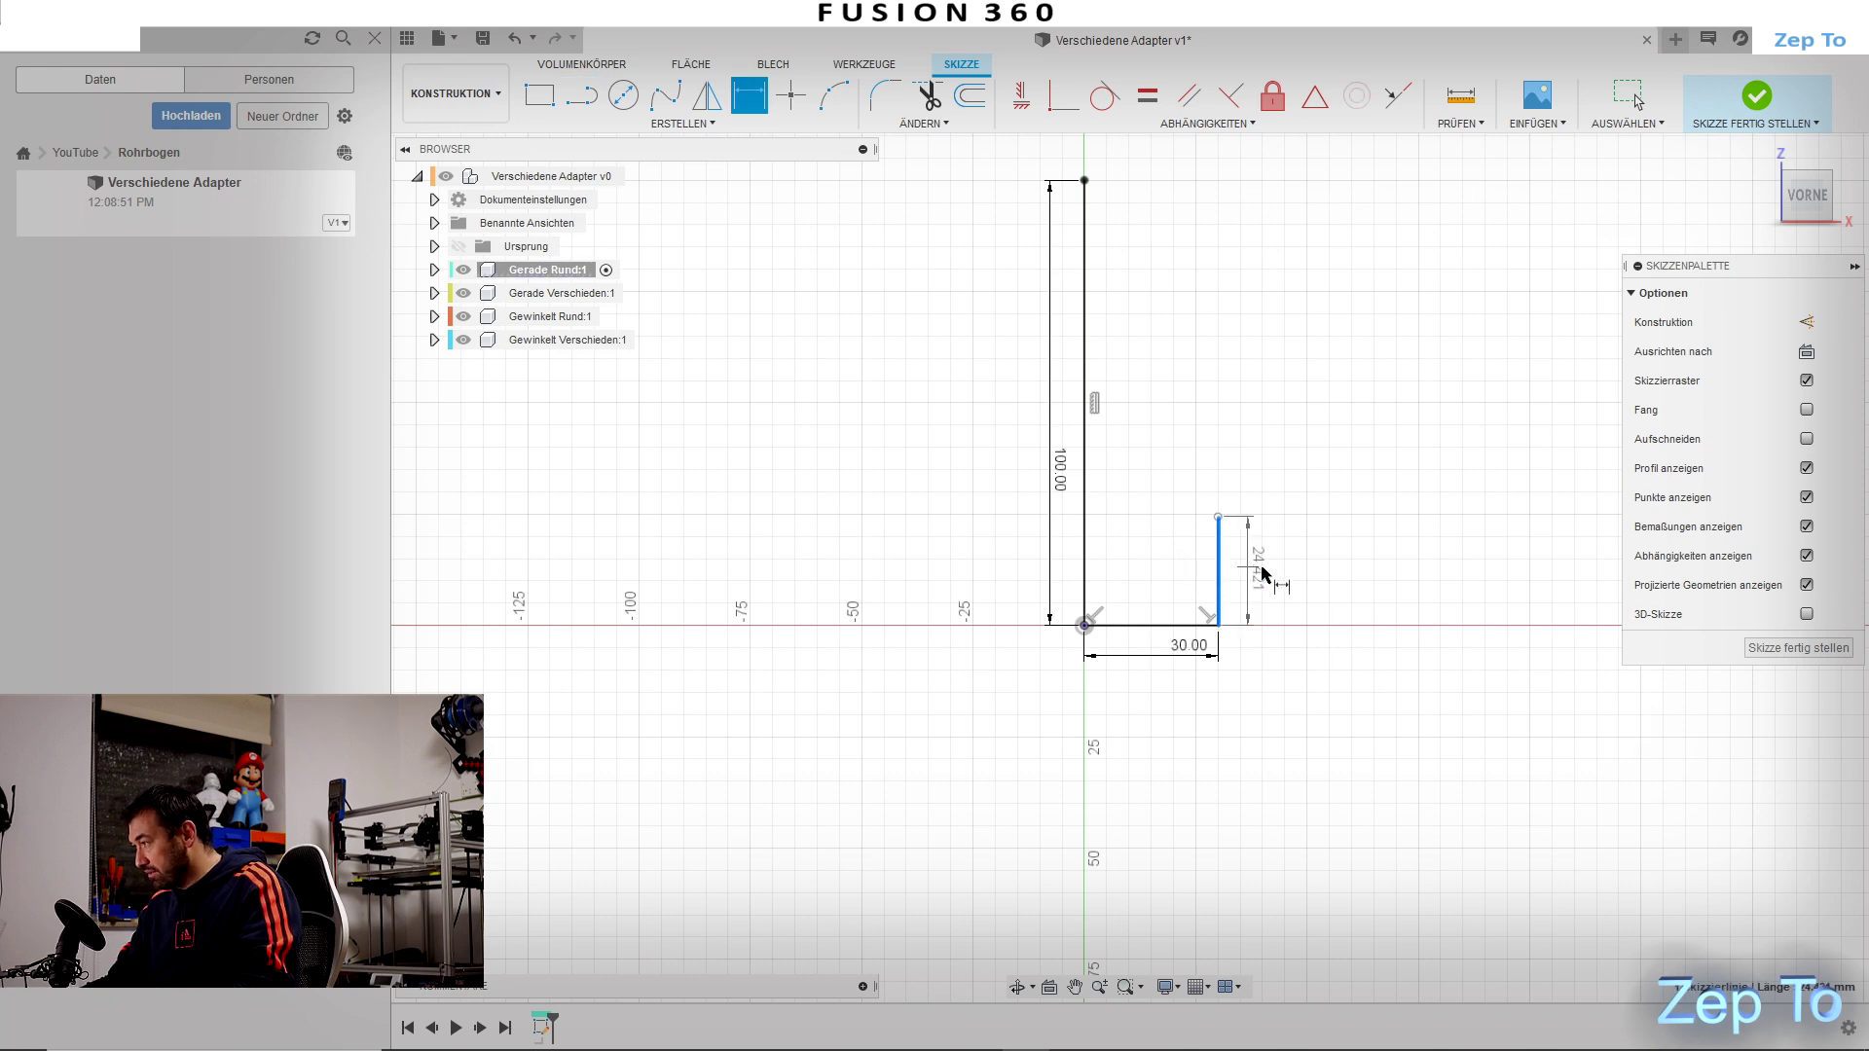
{"action": "type", "text": "25"}
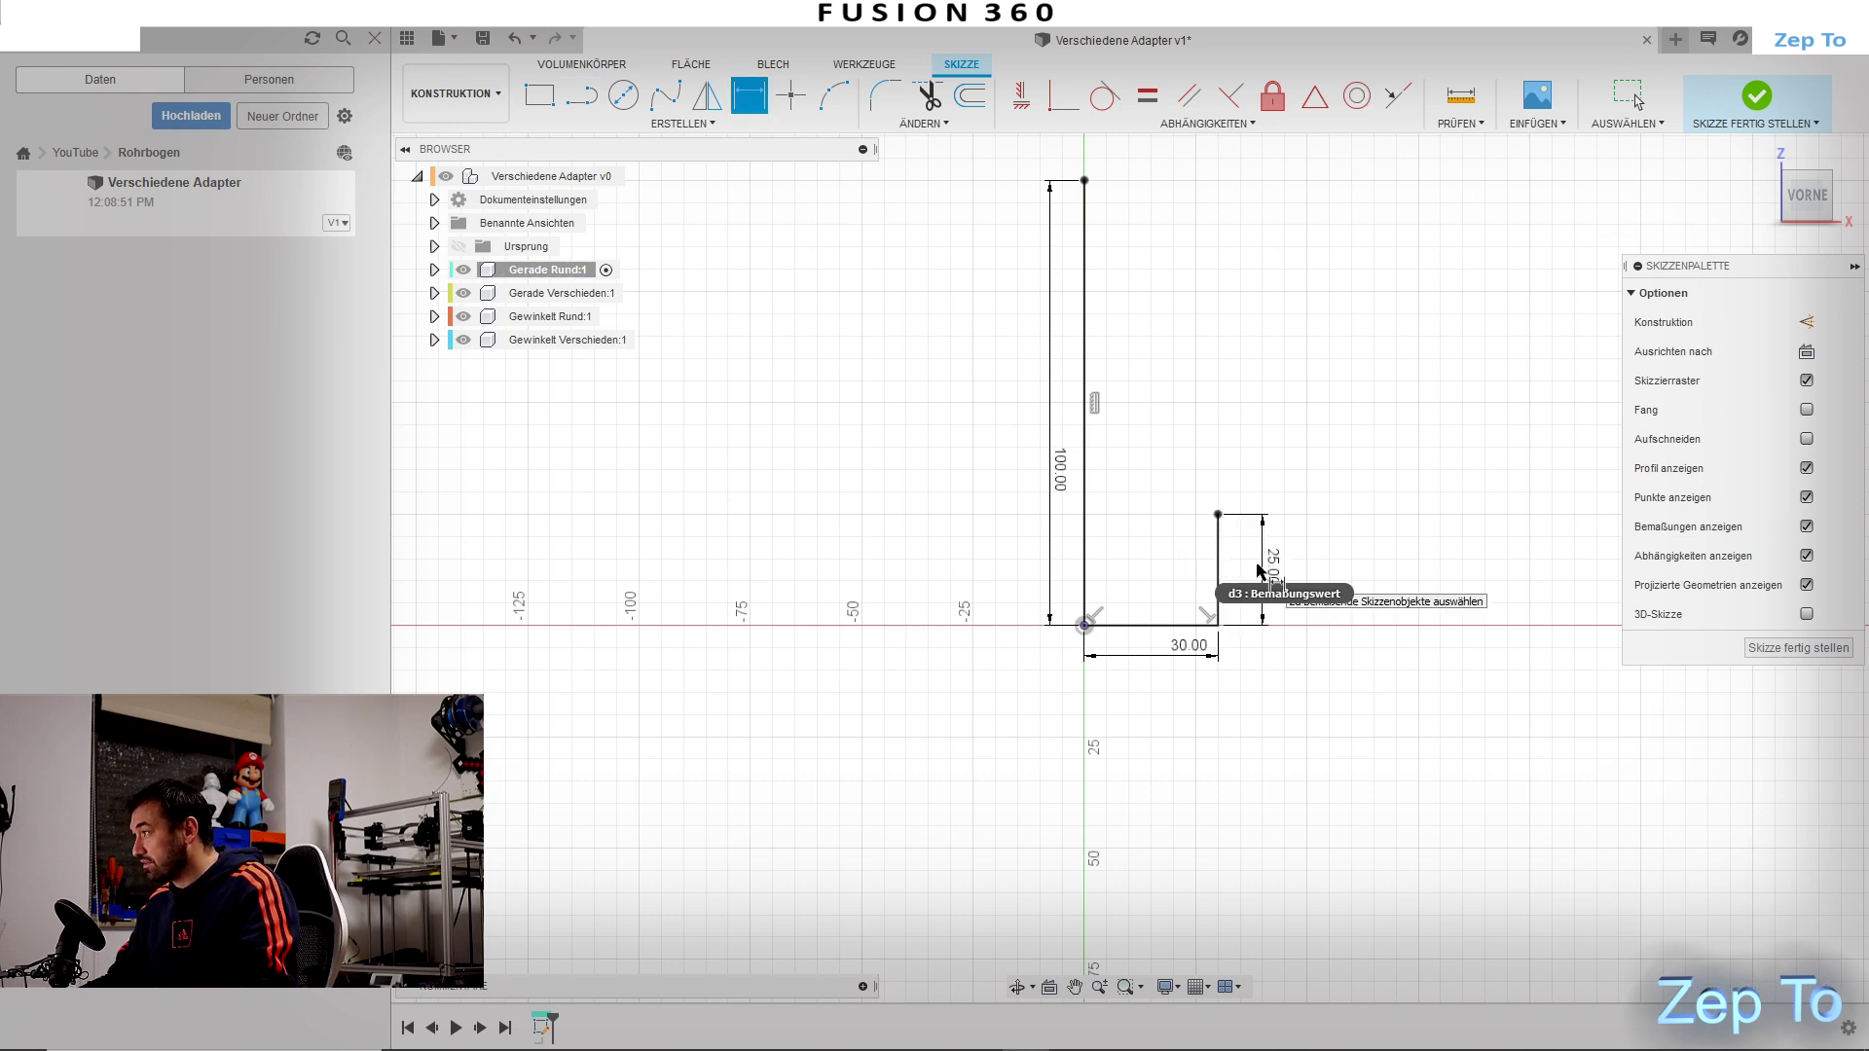
{"action": "key", "text": "Return"}
Step: Draw a 20 mm top line from the tall line's top, plus a downward drop line
{"action": "left_click", "coordinate": [588, 105]}
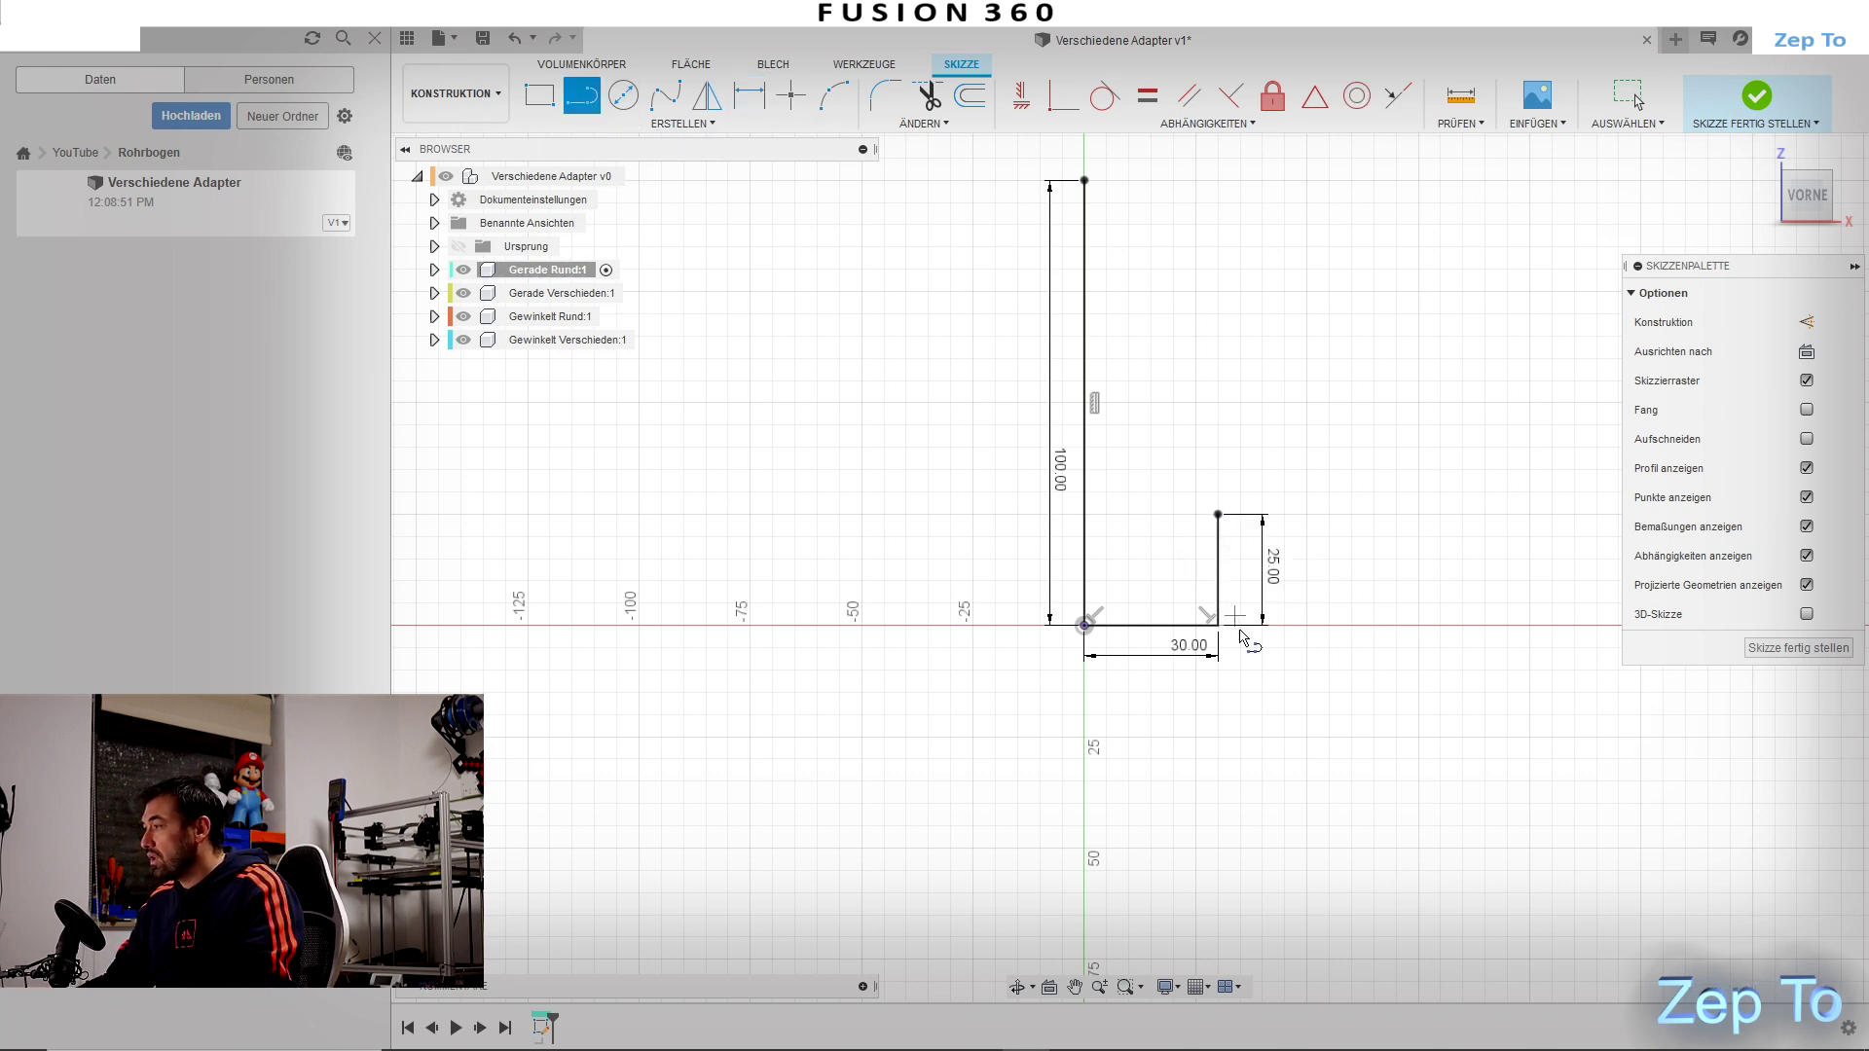
{"action": "left_click", "coordinate": [1084, 181]}
{"action": "left_click", "coordinate": [1159, 181]}
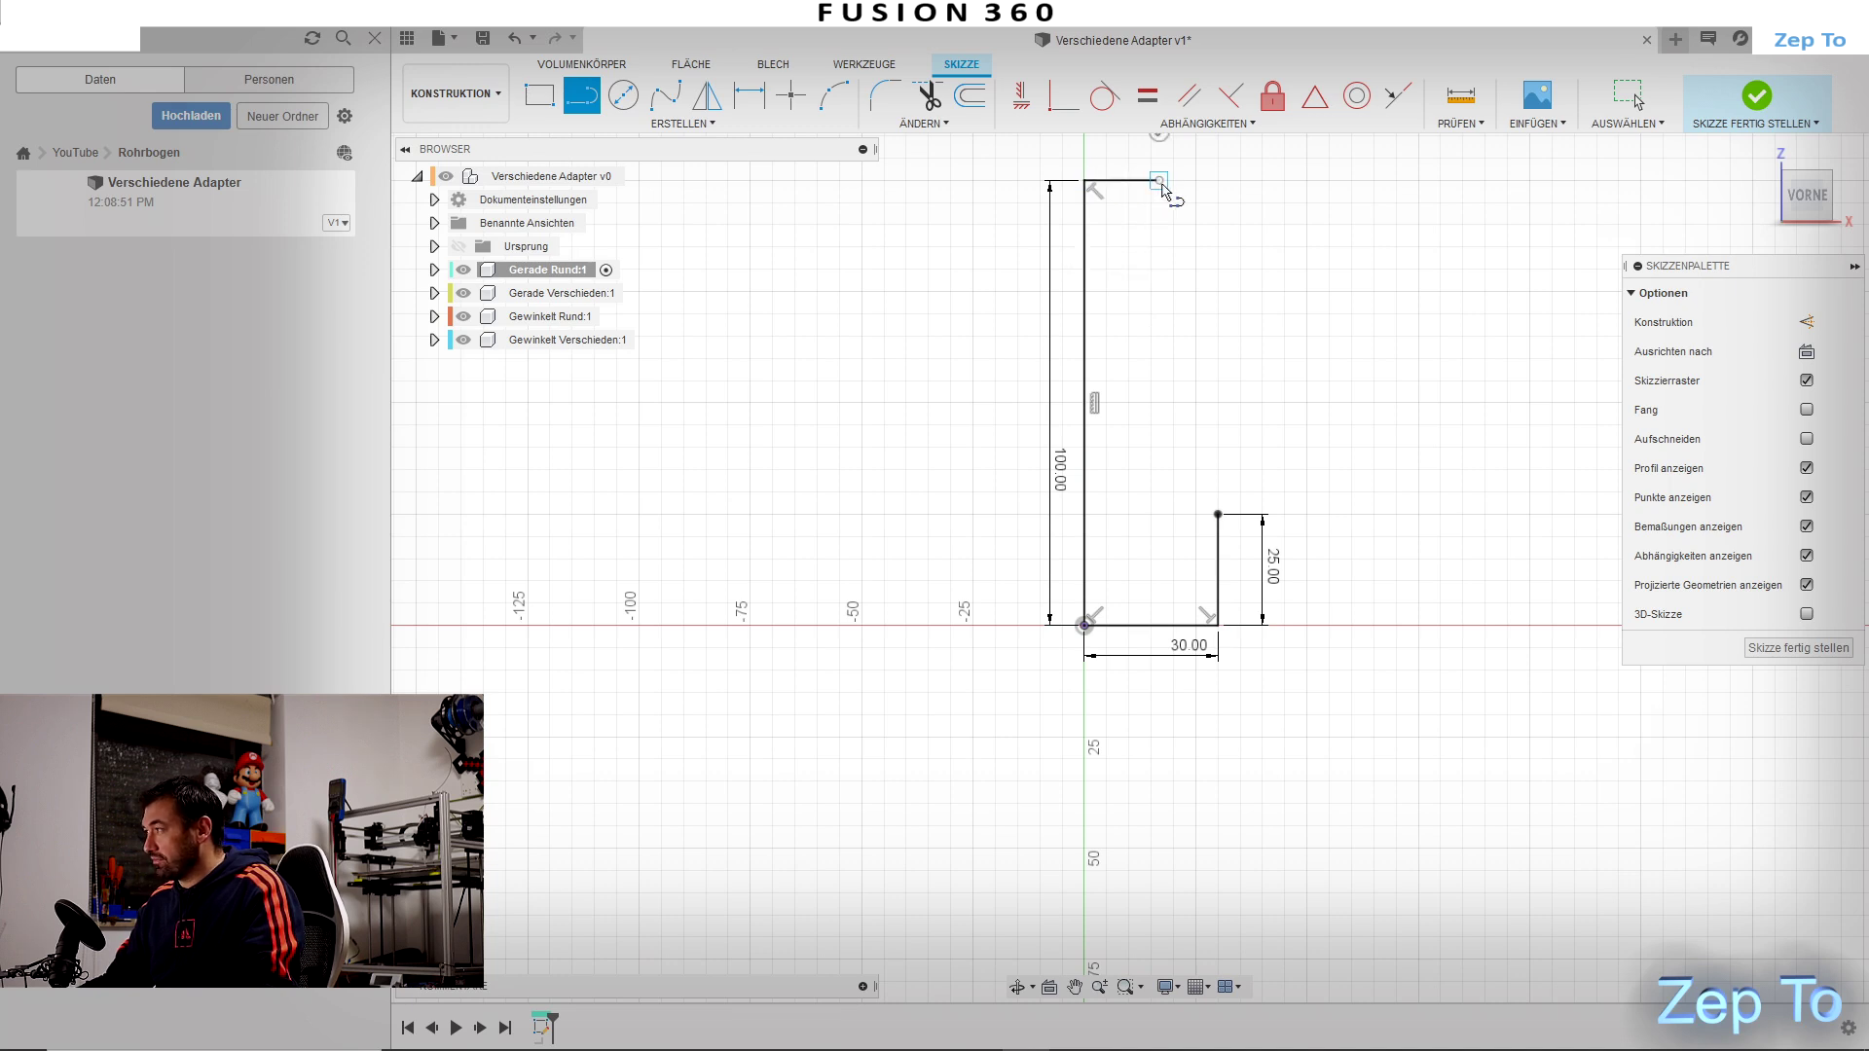
{"action": "left_click", "coordinate": [1159, 267]}
{"action": "key", "text": "Escape"}
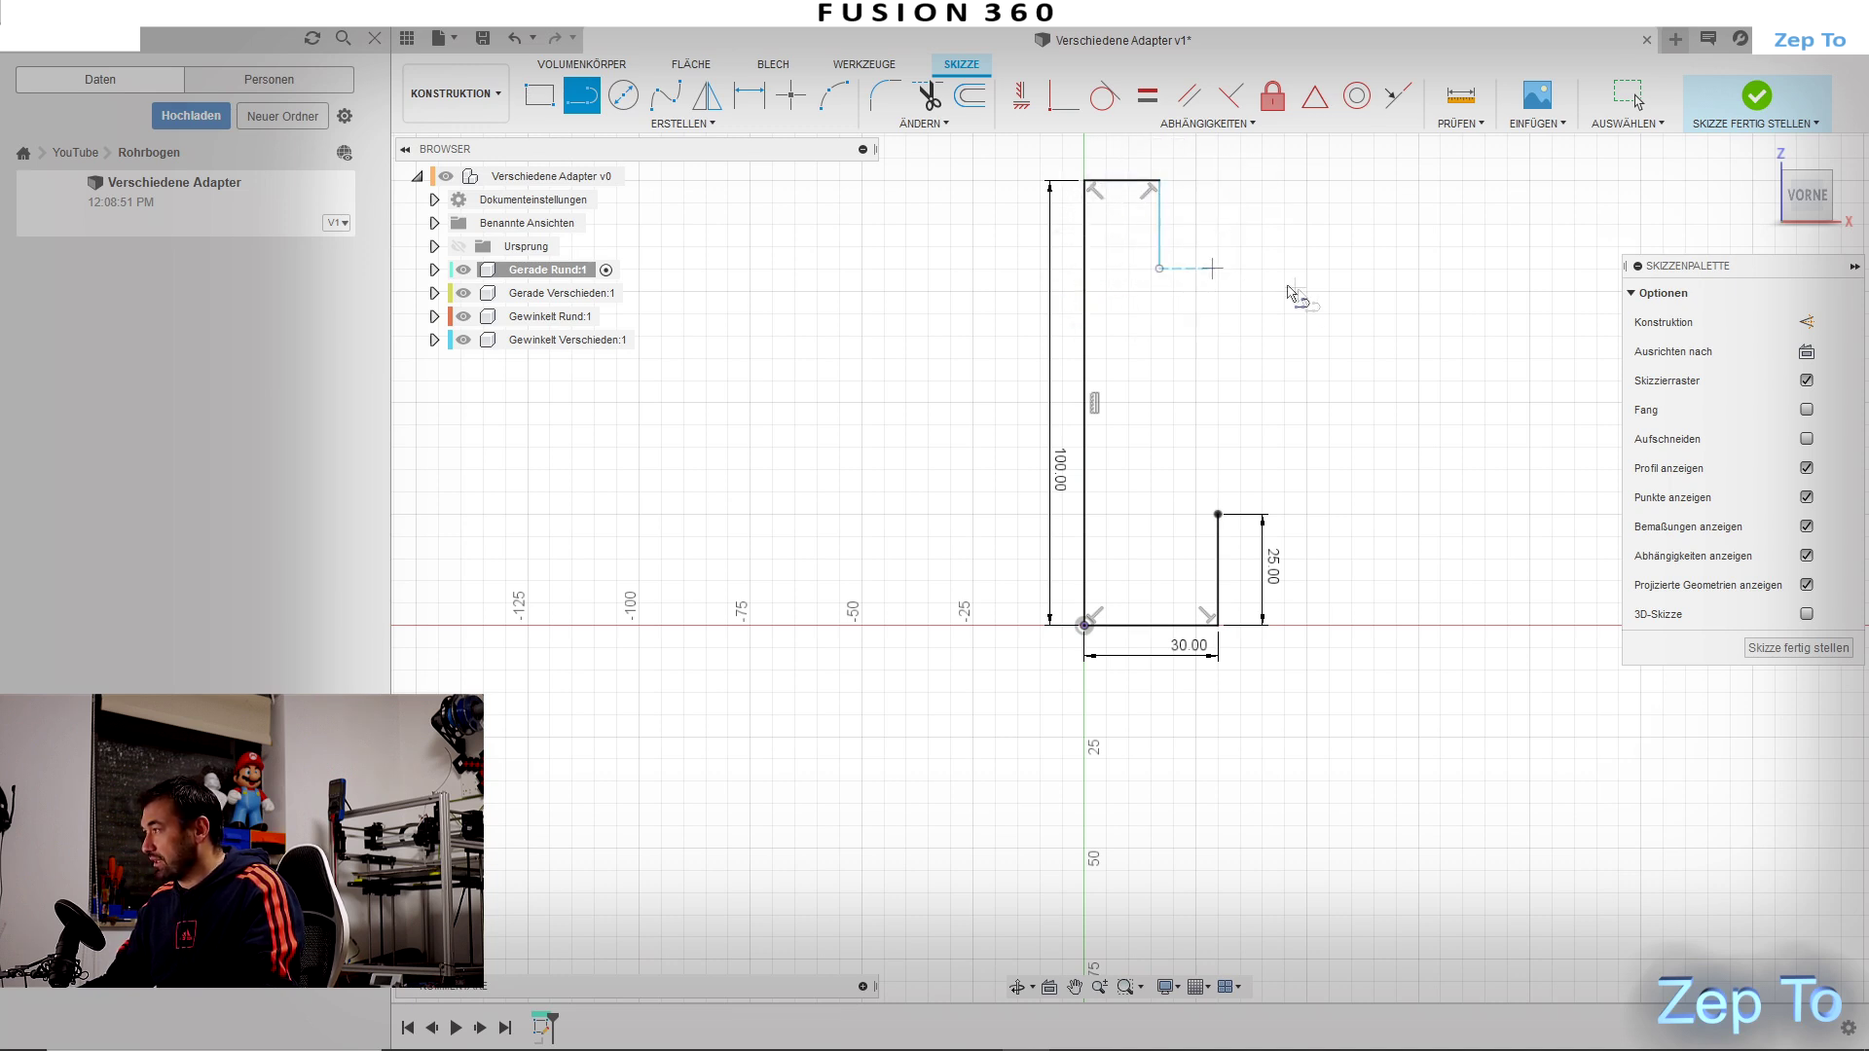
{"action": "middle_click_drag", "start_coordinate": [1281, 326], "coordinate": [1184, 477]}
{"action": "key", "text": "d"}
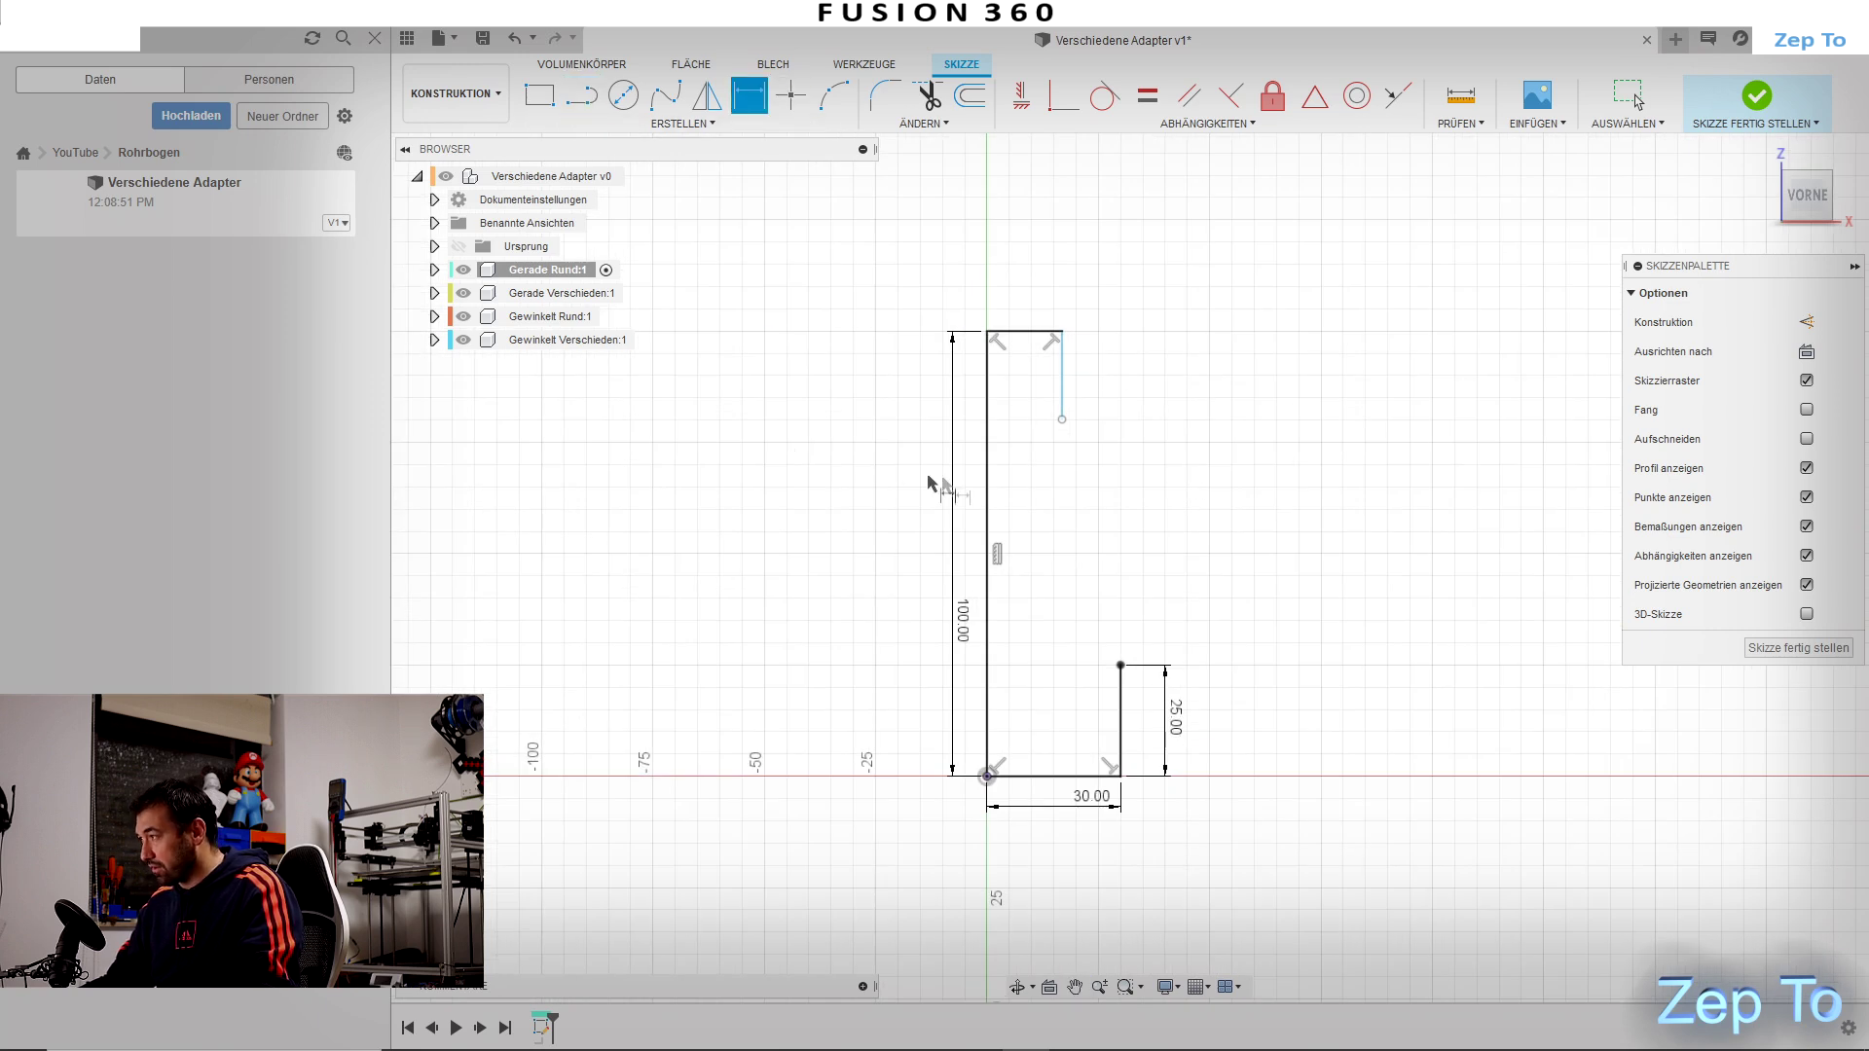
{"action": "left_click", "coordinate": [1040, 334]}
{"action": "left_click", "coordinate": [1045, 299]}
{"action": "type", "text": "20"}
{"action": "key", "text": "Return"}
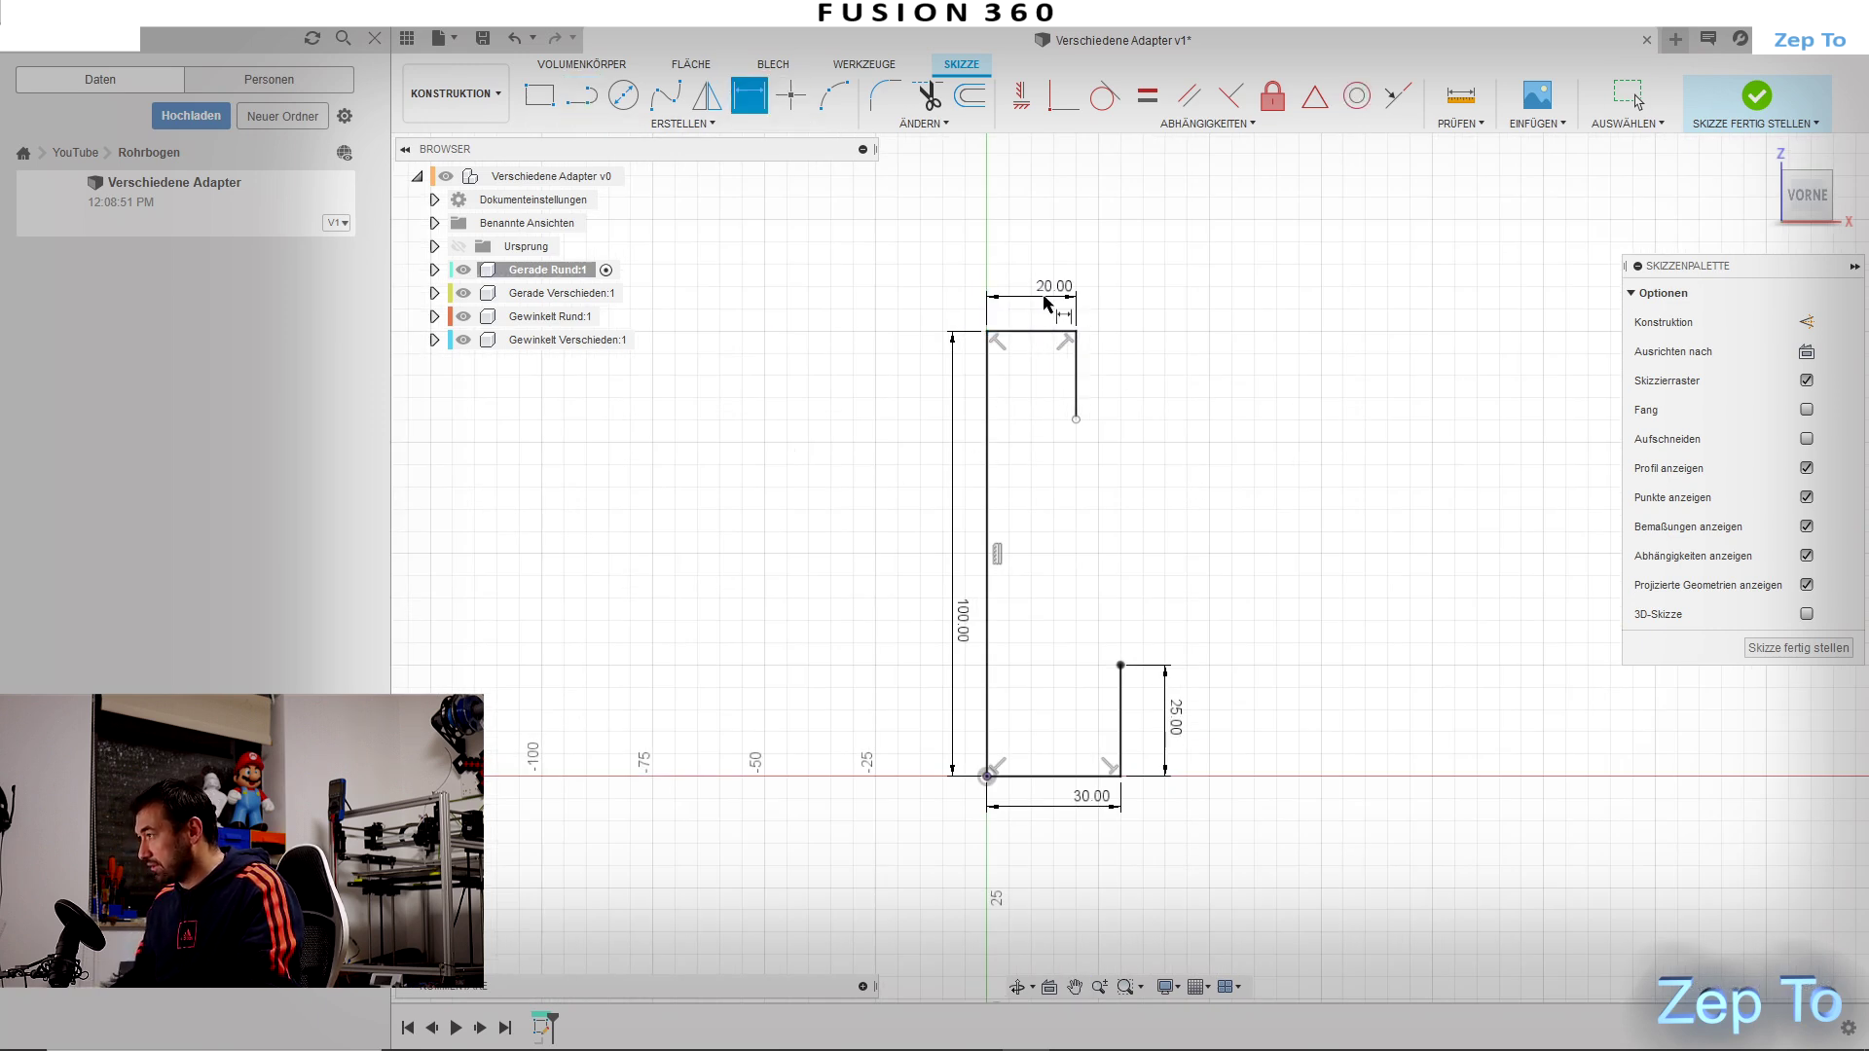
Step: Dimension the right drop line, changing its length from 30 to 20 mm
{"action": "left_click", "coordinate": [1079, 382]}
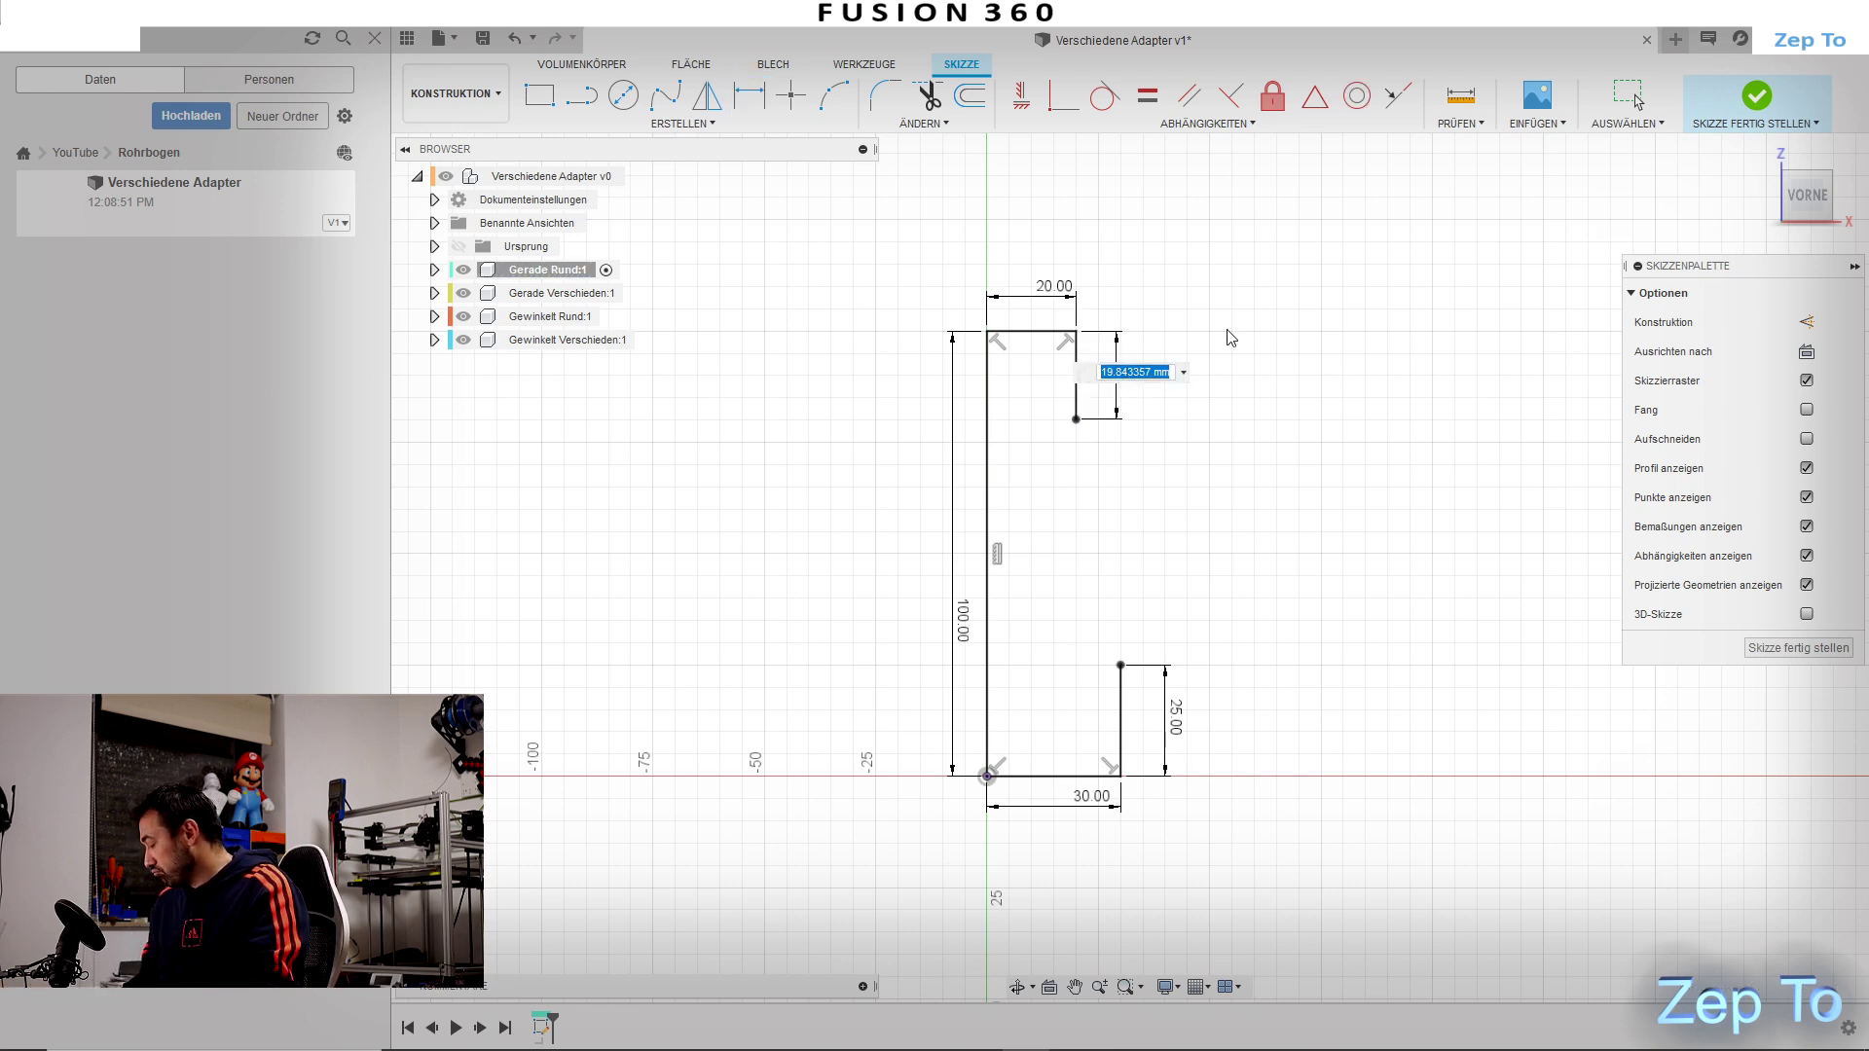
{"action": "key", "text": "Return"}
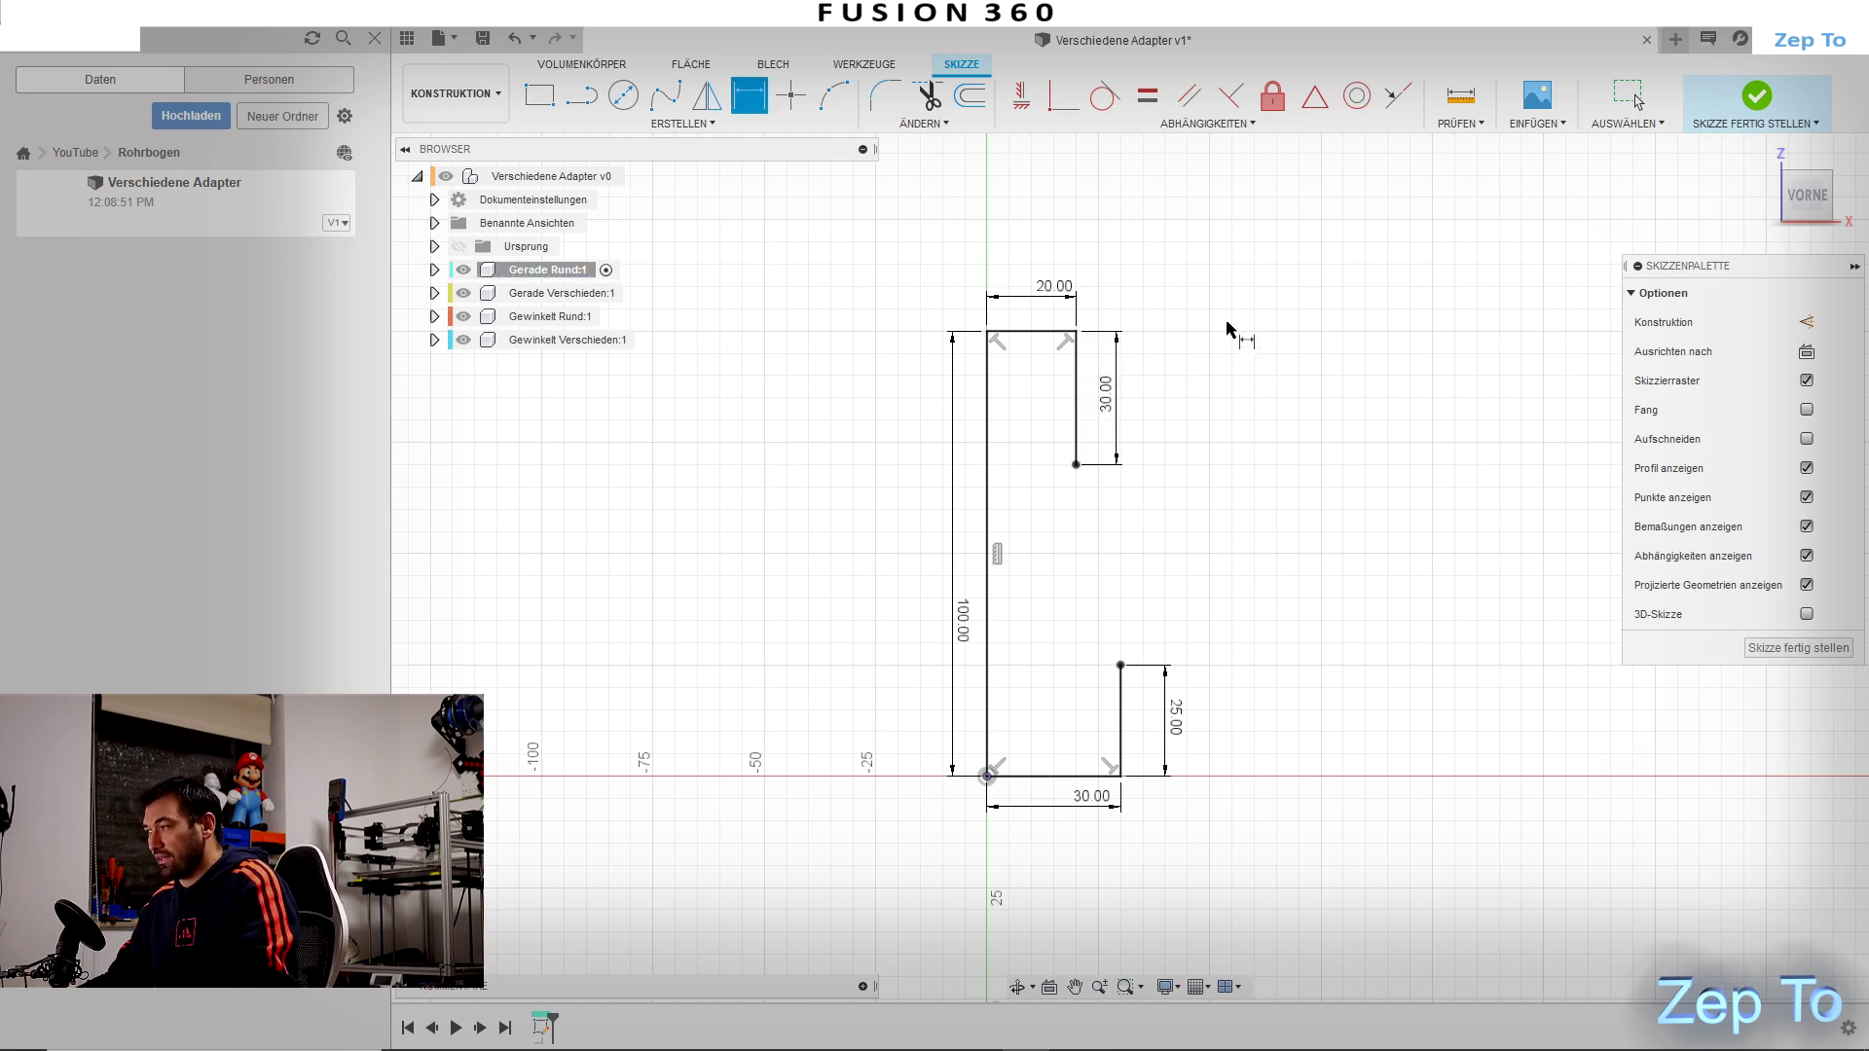
{"action": "double_click", "coordinate": [1114, 404]}
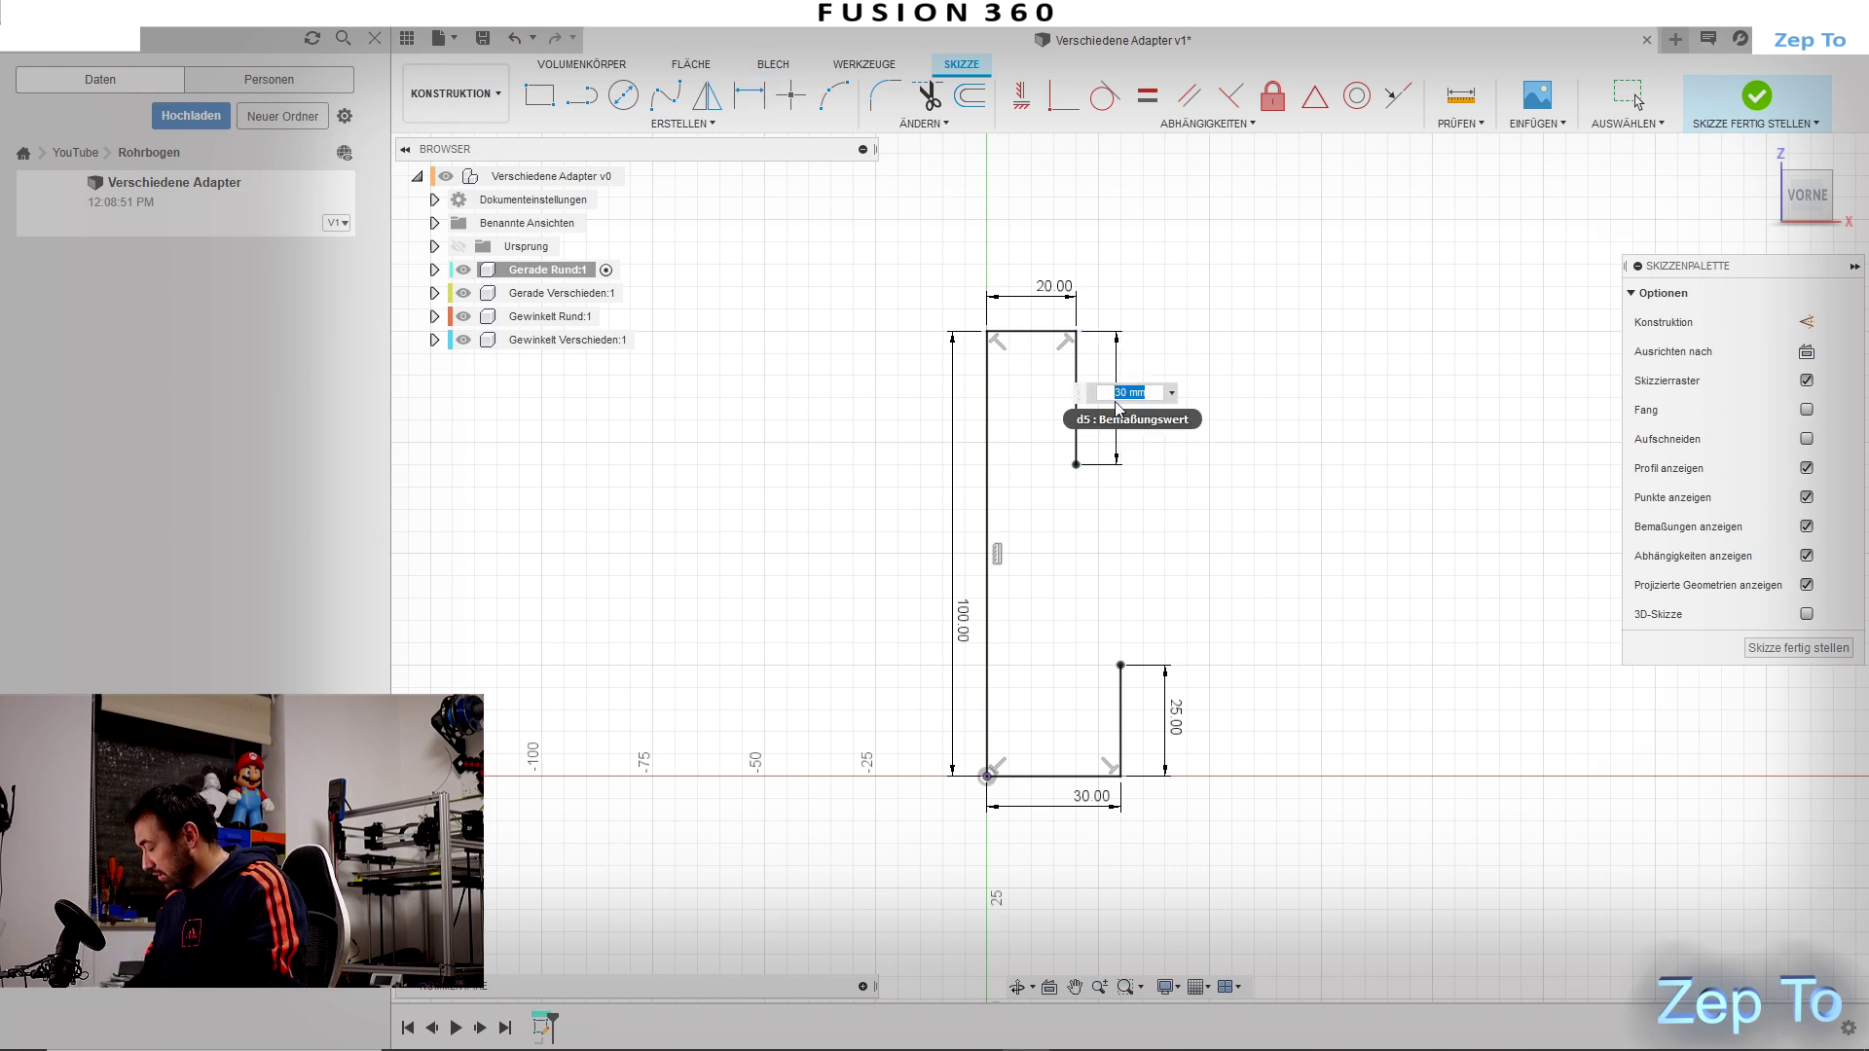
{"action": "type", "text": "0"}
{"action": "key", "text": "Return"}
{"action": "key", "text": "d"}
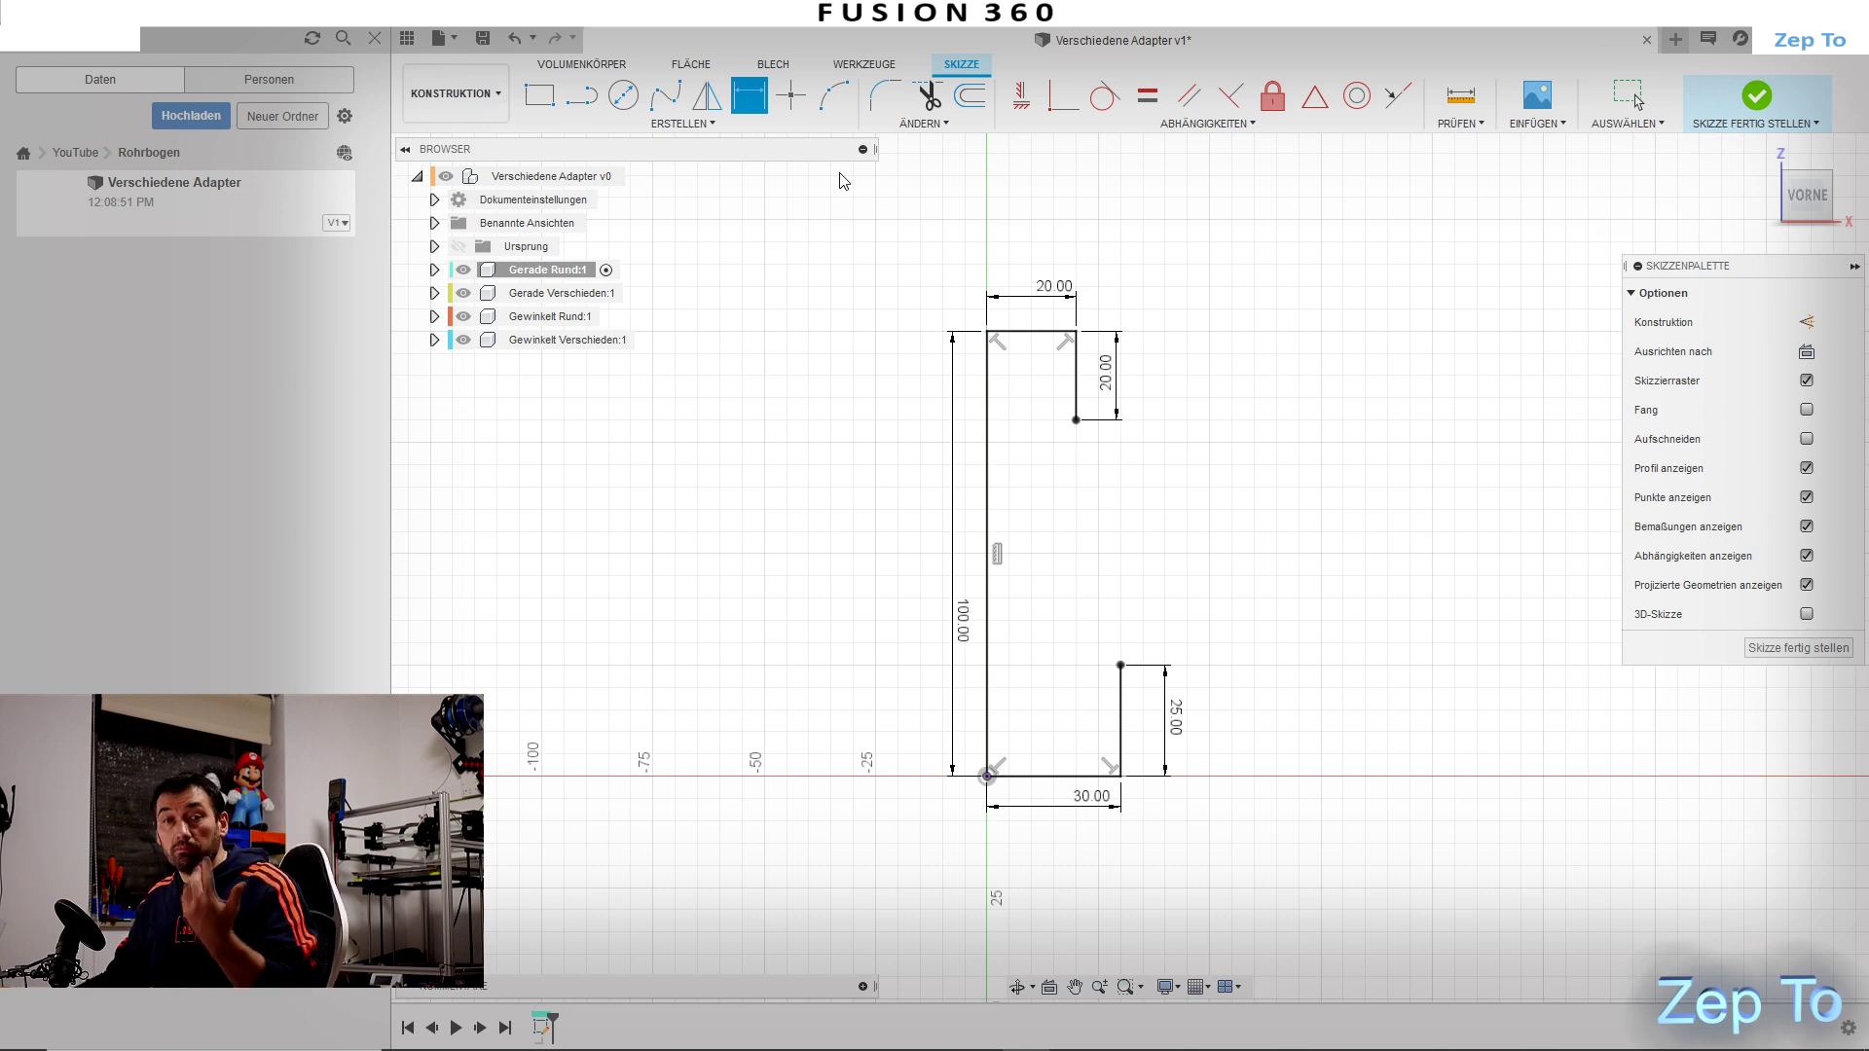
{"action": "left_click", "coordinate": [581, 94]}
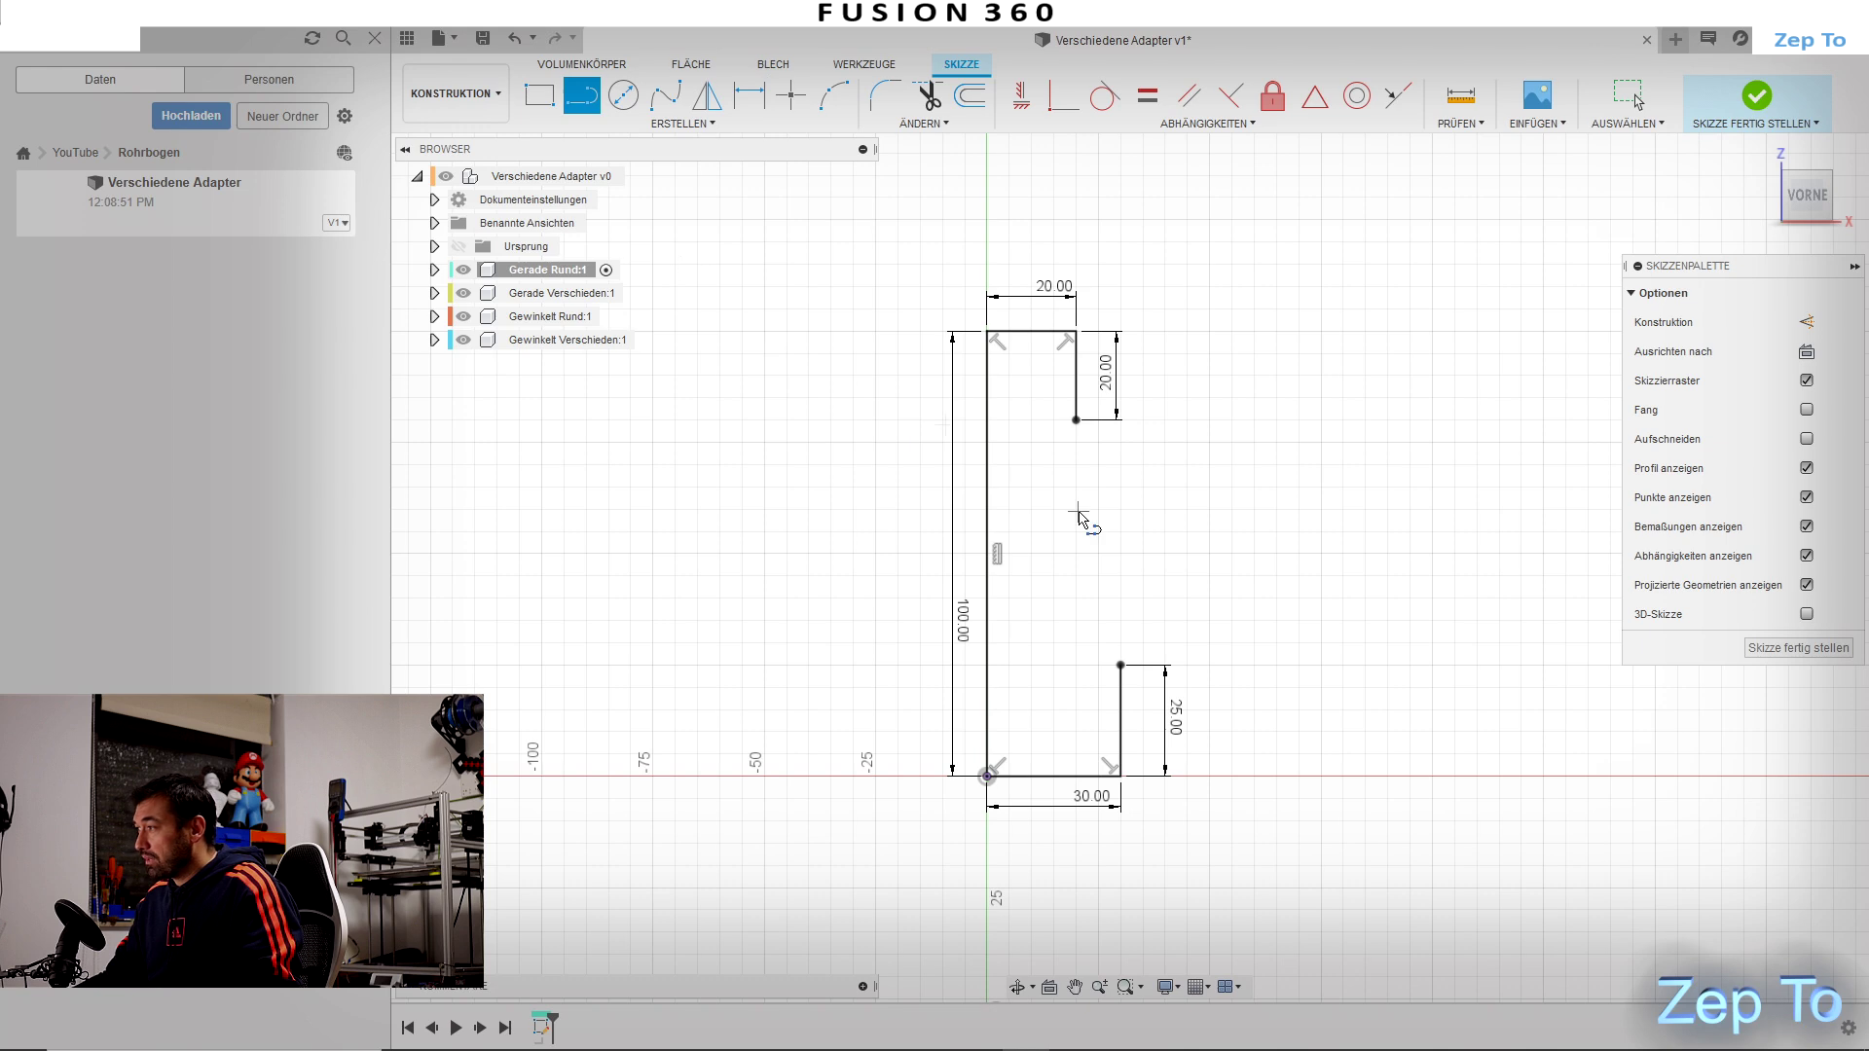
Step: Try a slanted line, then a single arc, between the right endpoints, undoing each
{"action": "left_click", "coordinate": [1075, 420]}
{"action": "left_click", "coordinate": [1120, 665]}
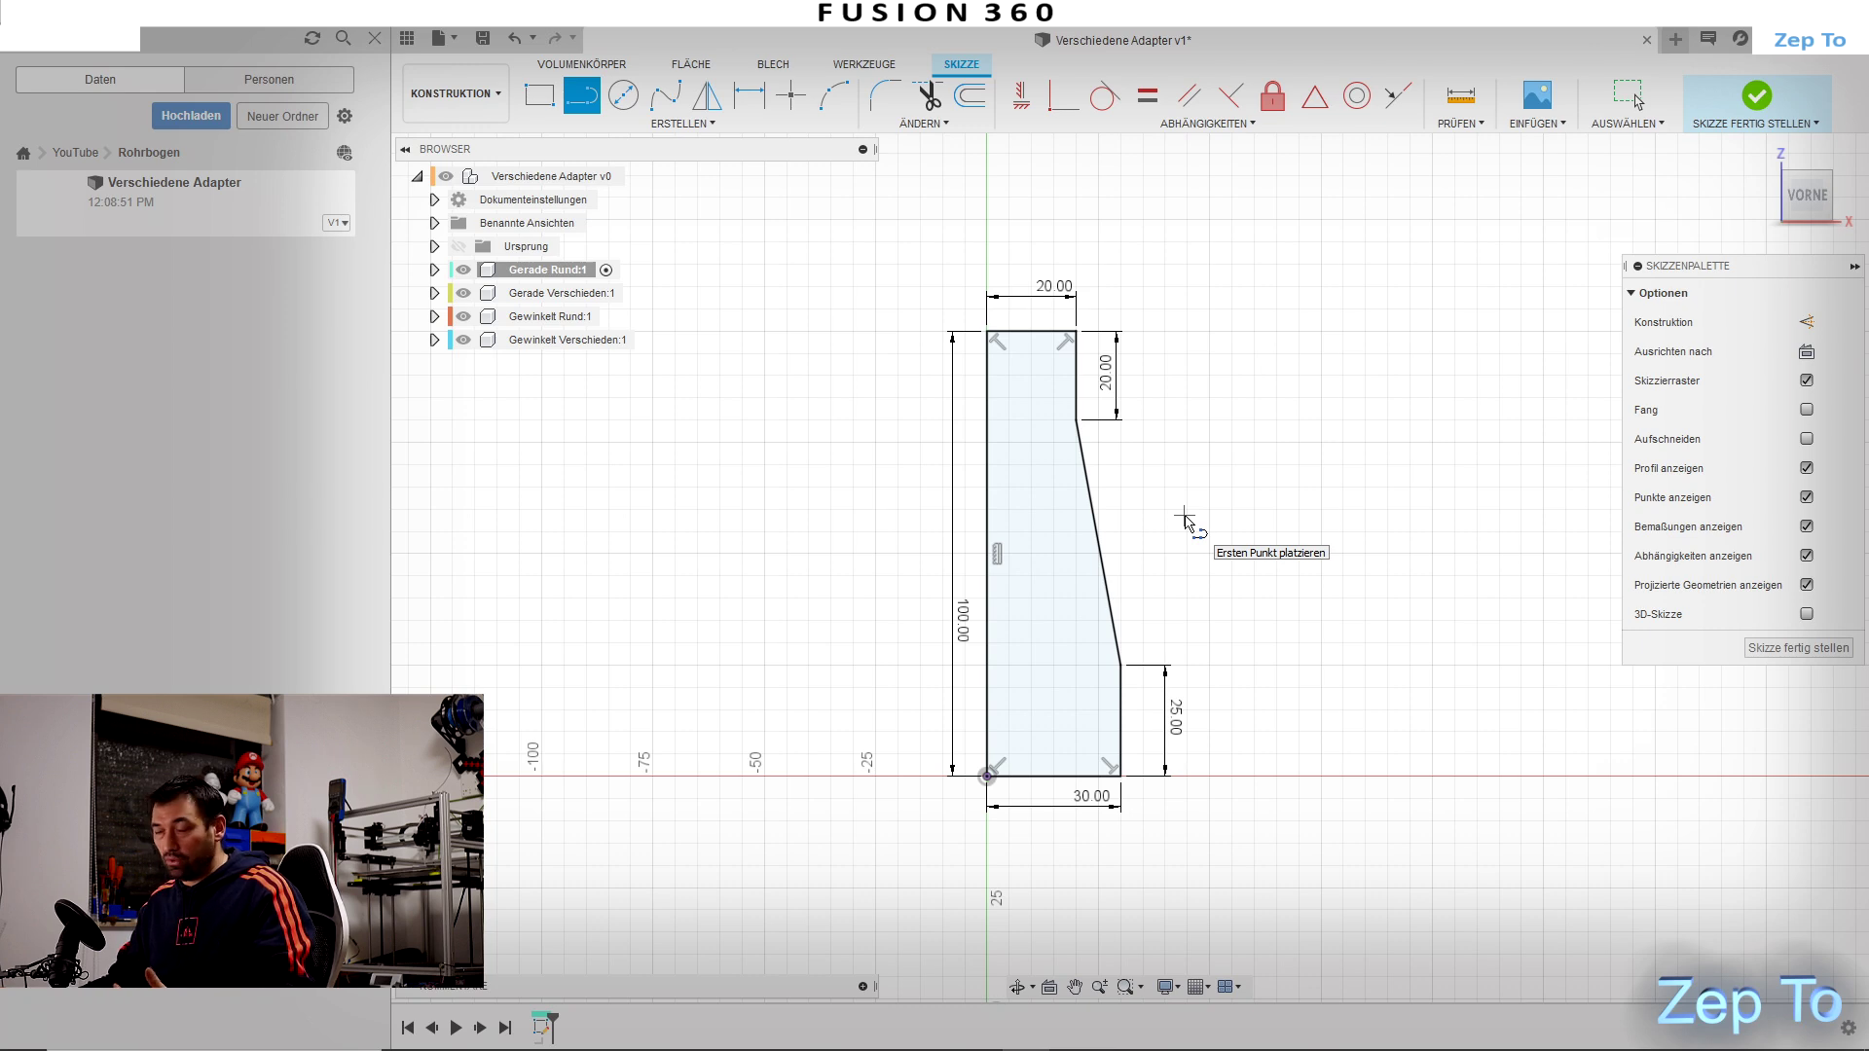
{"action": "left_click", "coordinate": [513, 37]}
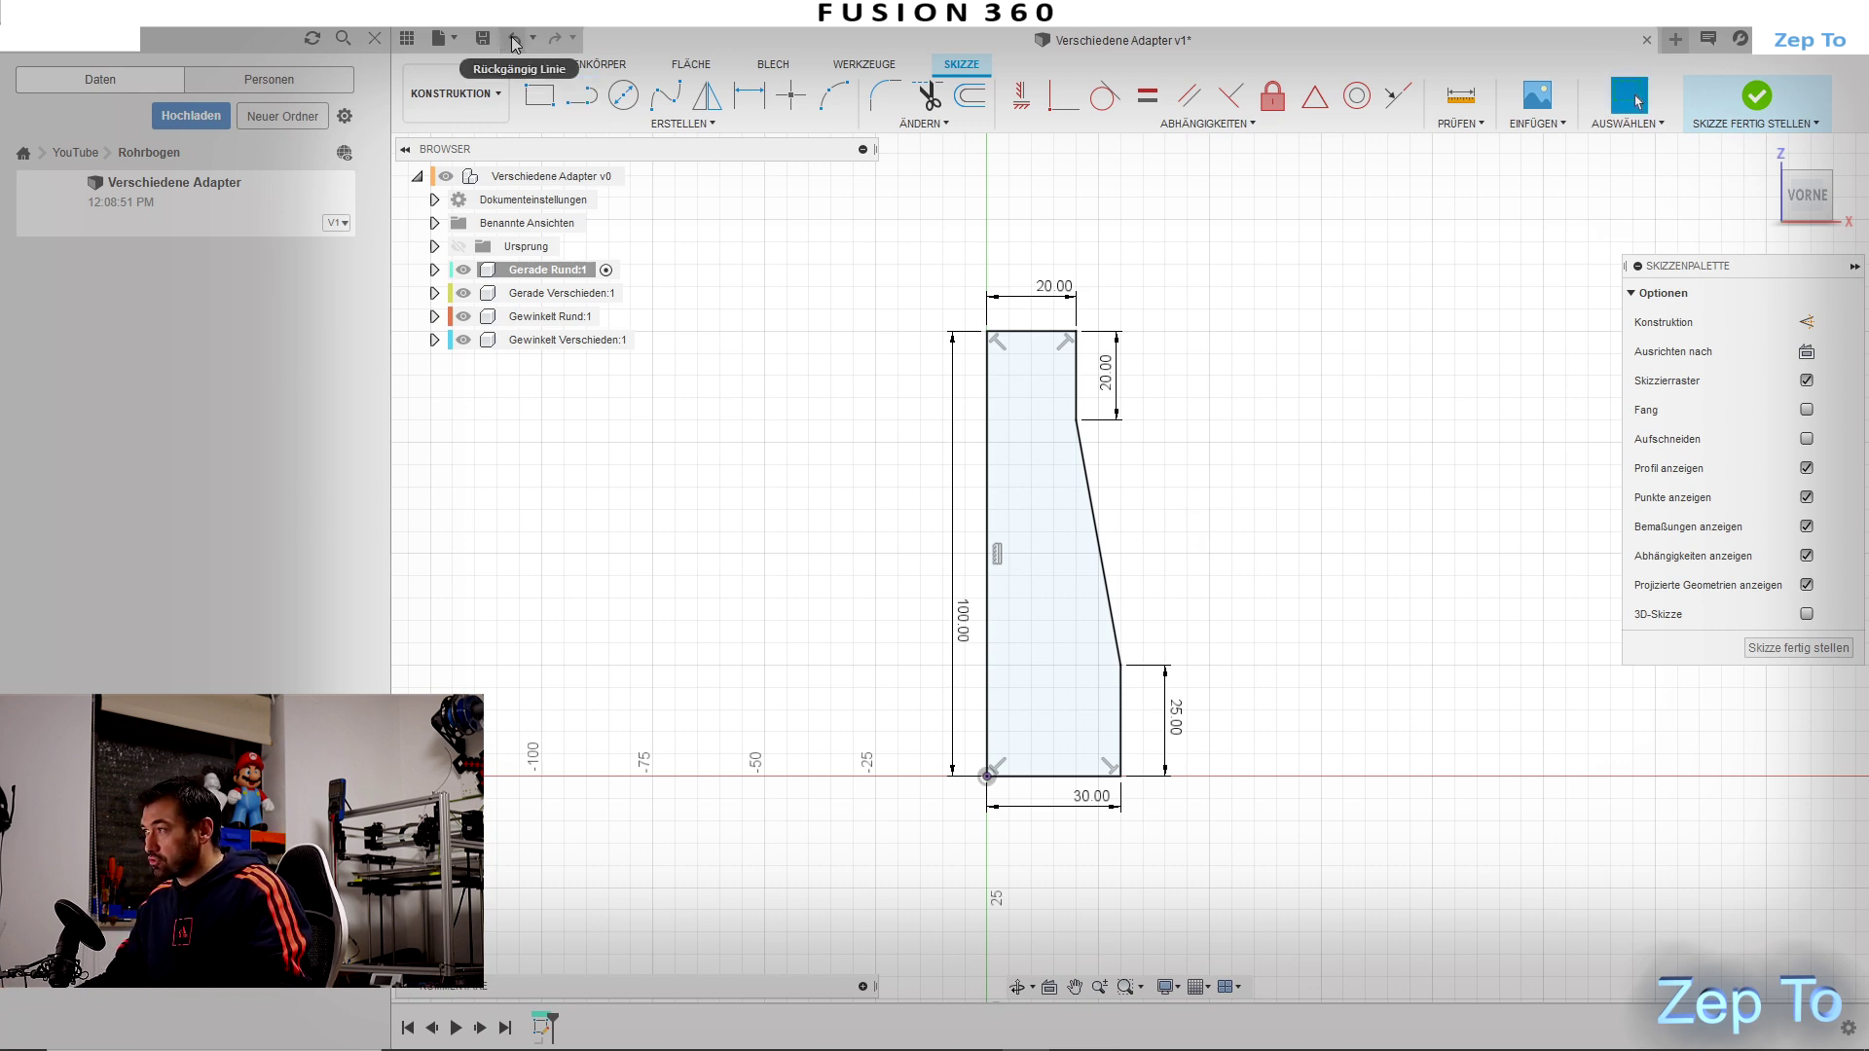
{"action": "left_click", "coordinate": [822, 104]}
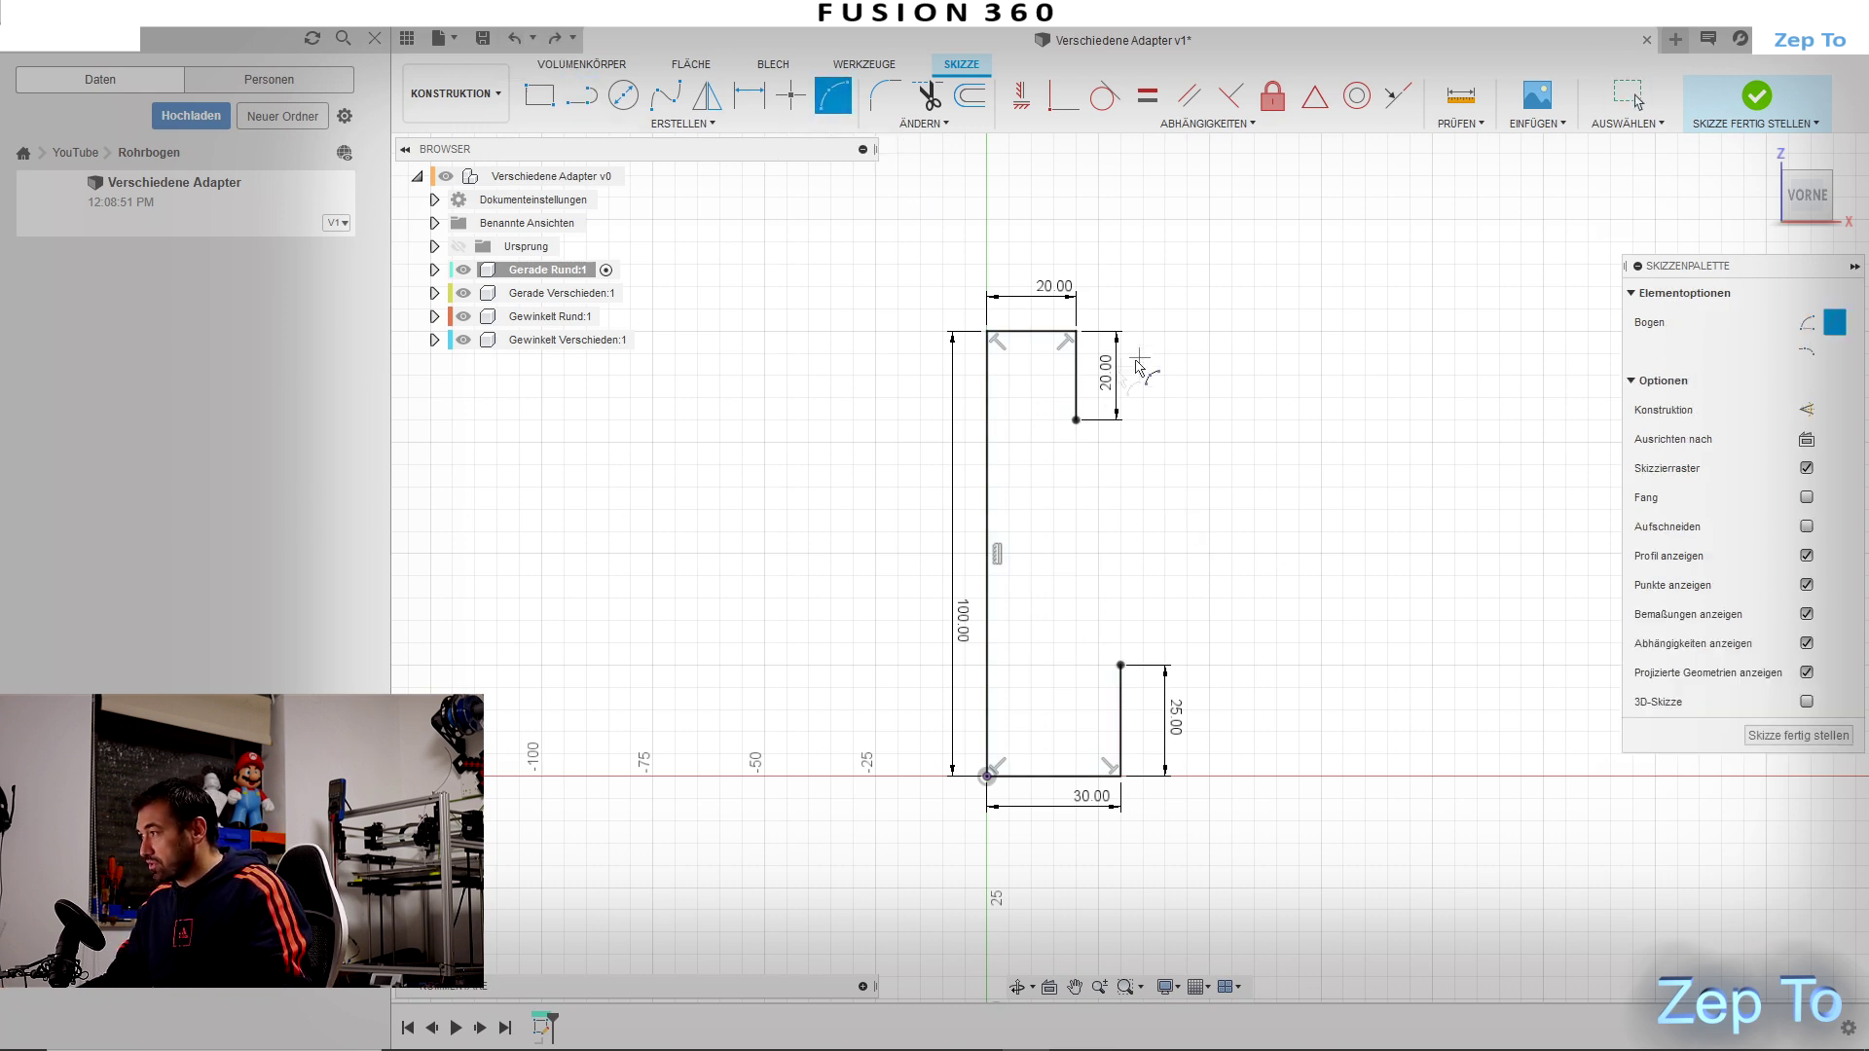
{"action": "left_click", "coordinate": [1075, 420]}
{"action": "left_click", "coordinate": [1121, 666]}
{"action": "left_click", "coordinate": [1115, 585]}
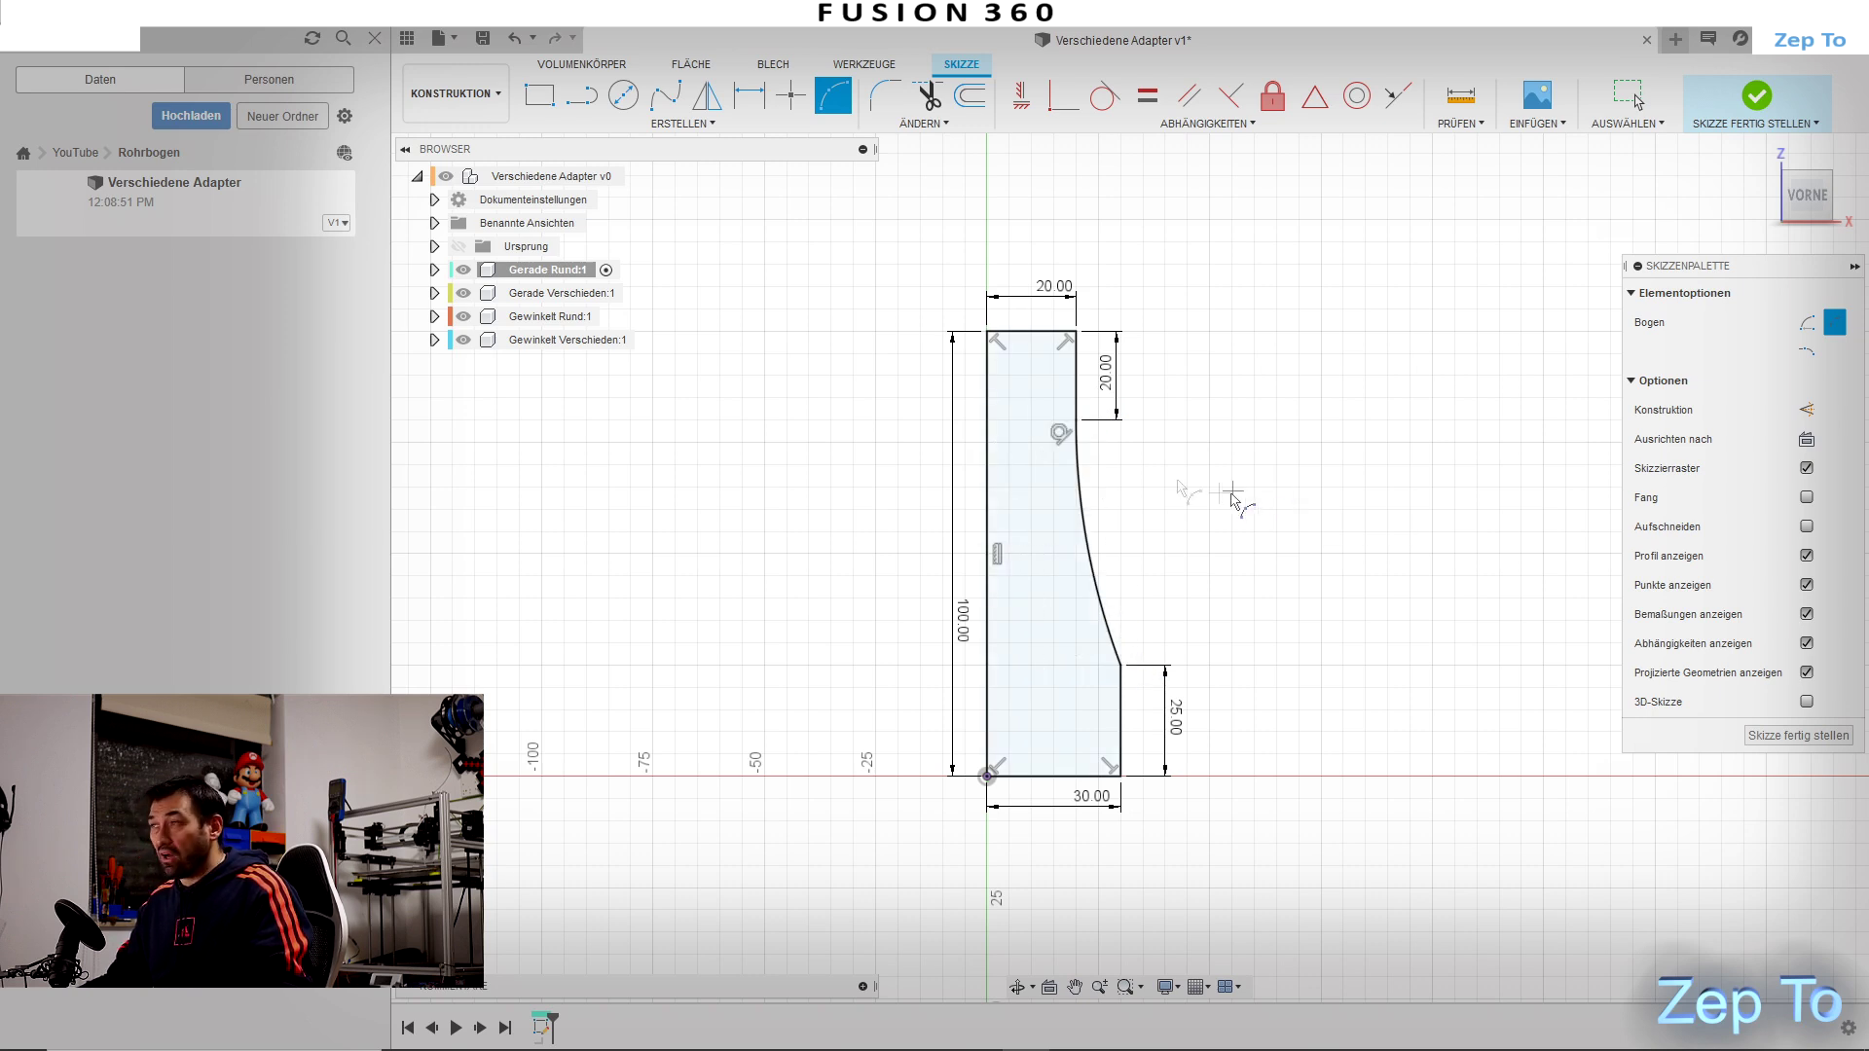
{"action": "key", "text": "Escape"}
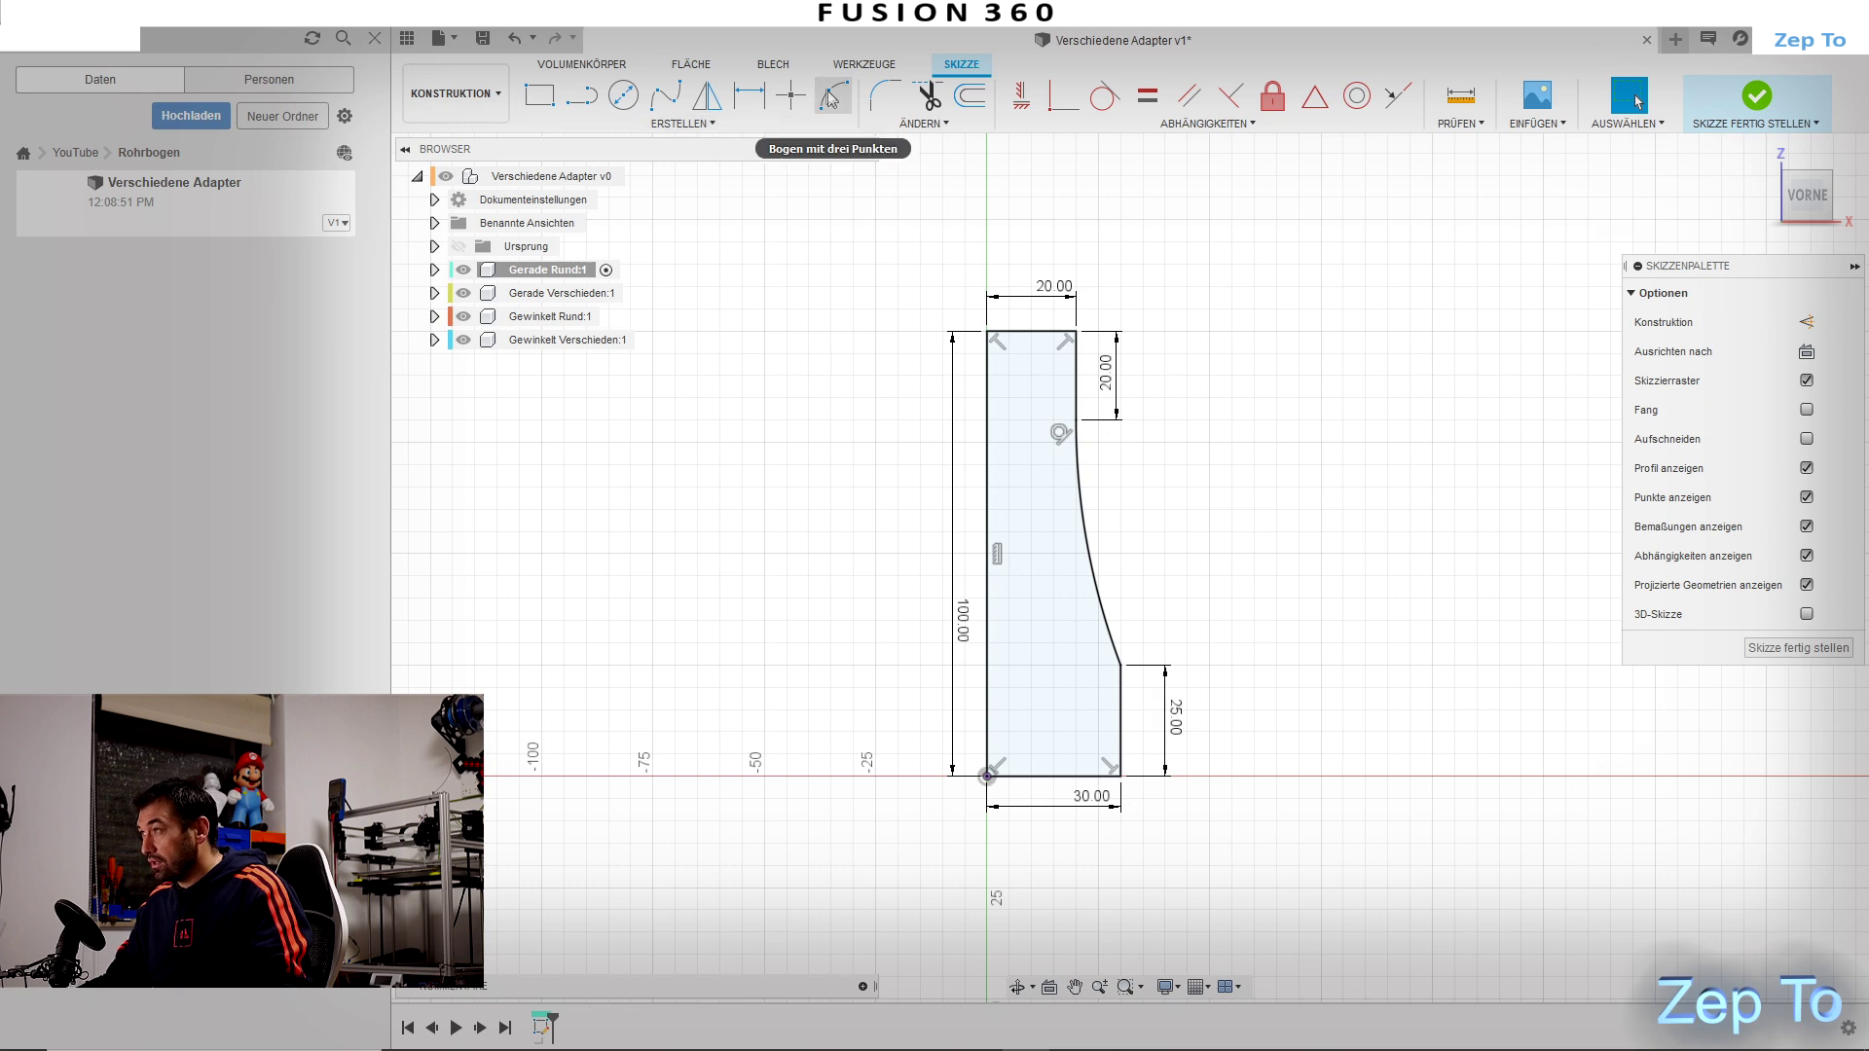
{"action": "left_click", "coordinate": [515, 38]}
Step: Draw another single three-point arc between the right endpoints, then remove it
{"action": "left_click", "coordinate": [833, 95]}
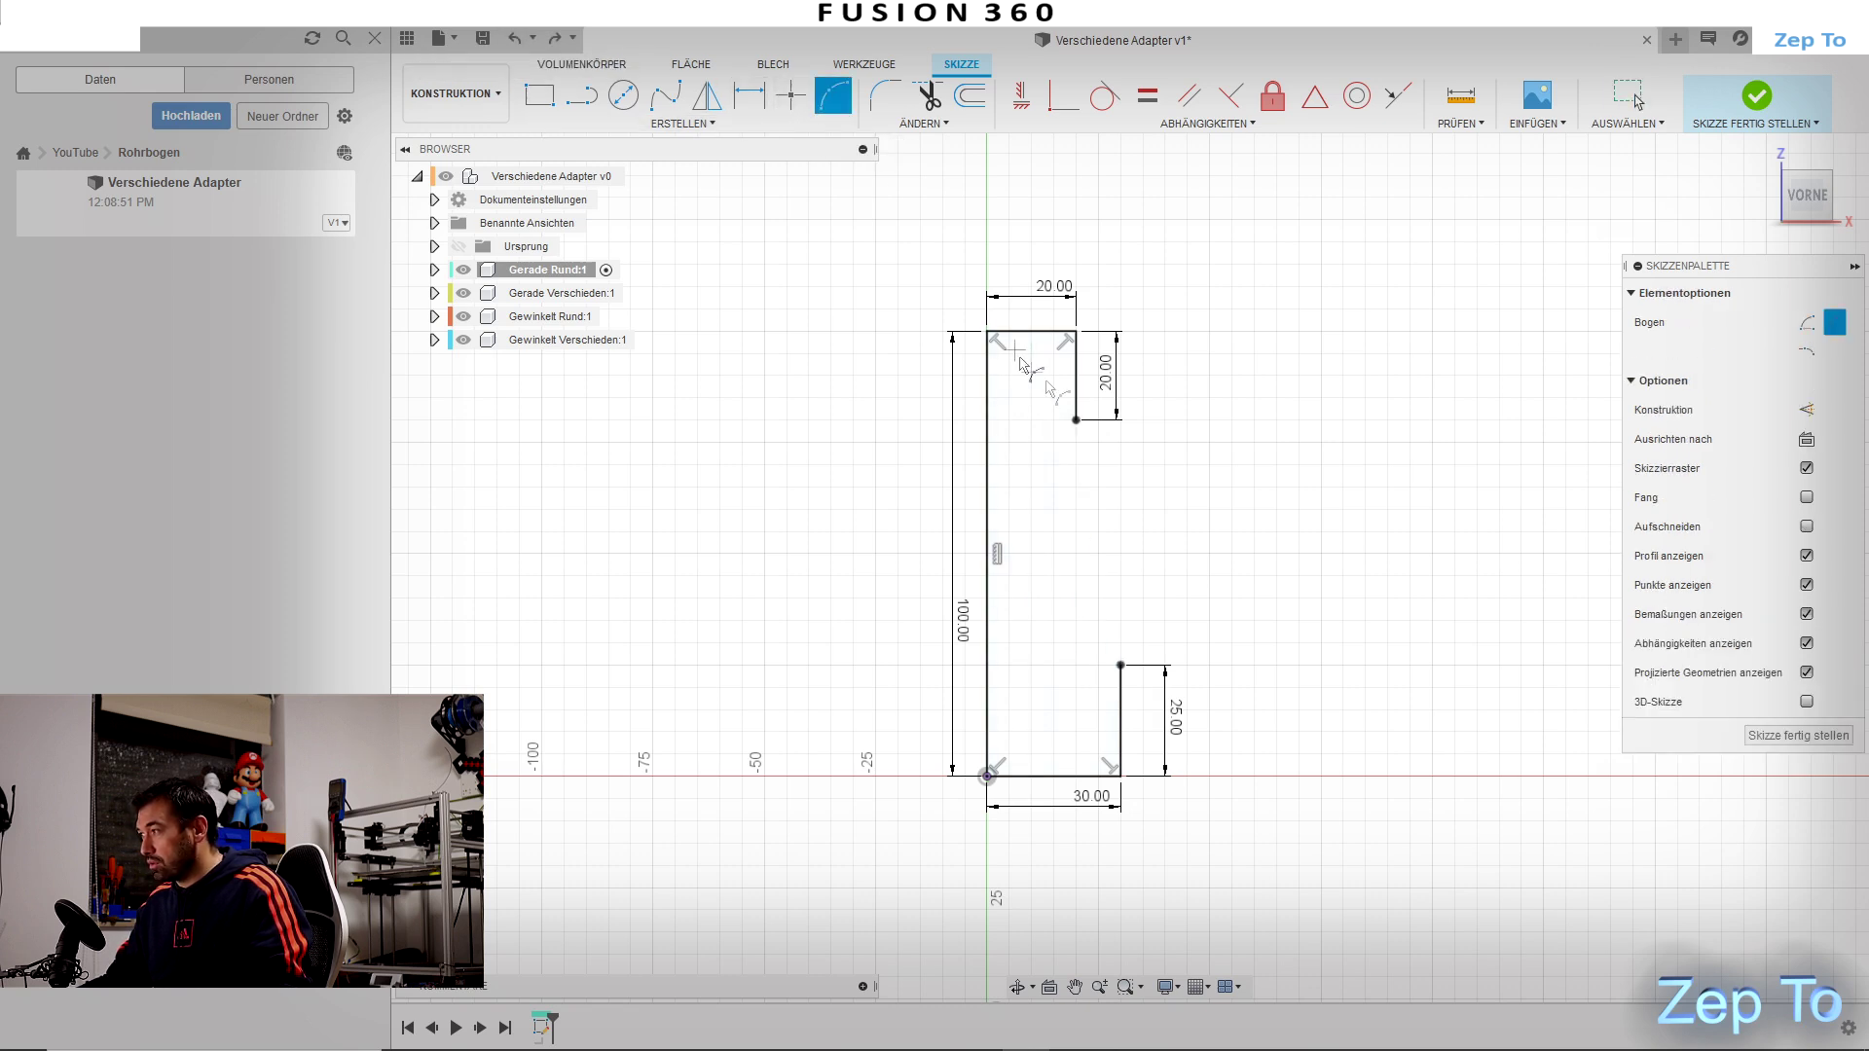
{"action": "left_click", "coordinate": [1075, 420]}
{"action": "left_click", "coordinate": [1121, 664]}
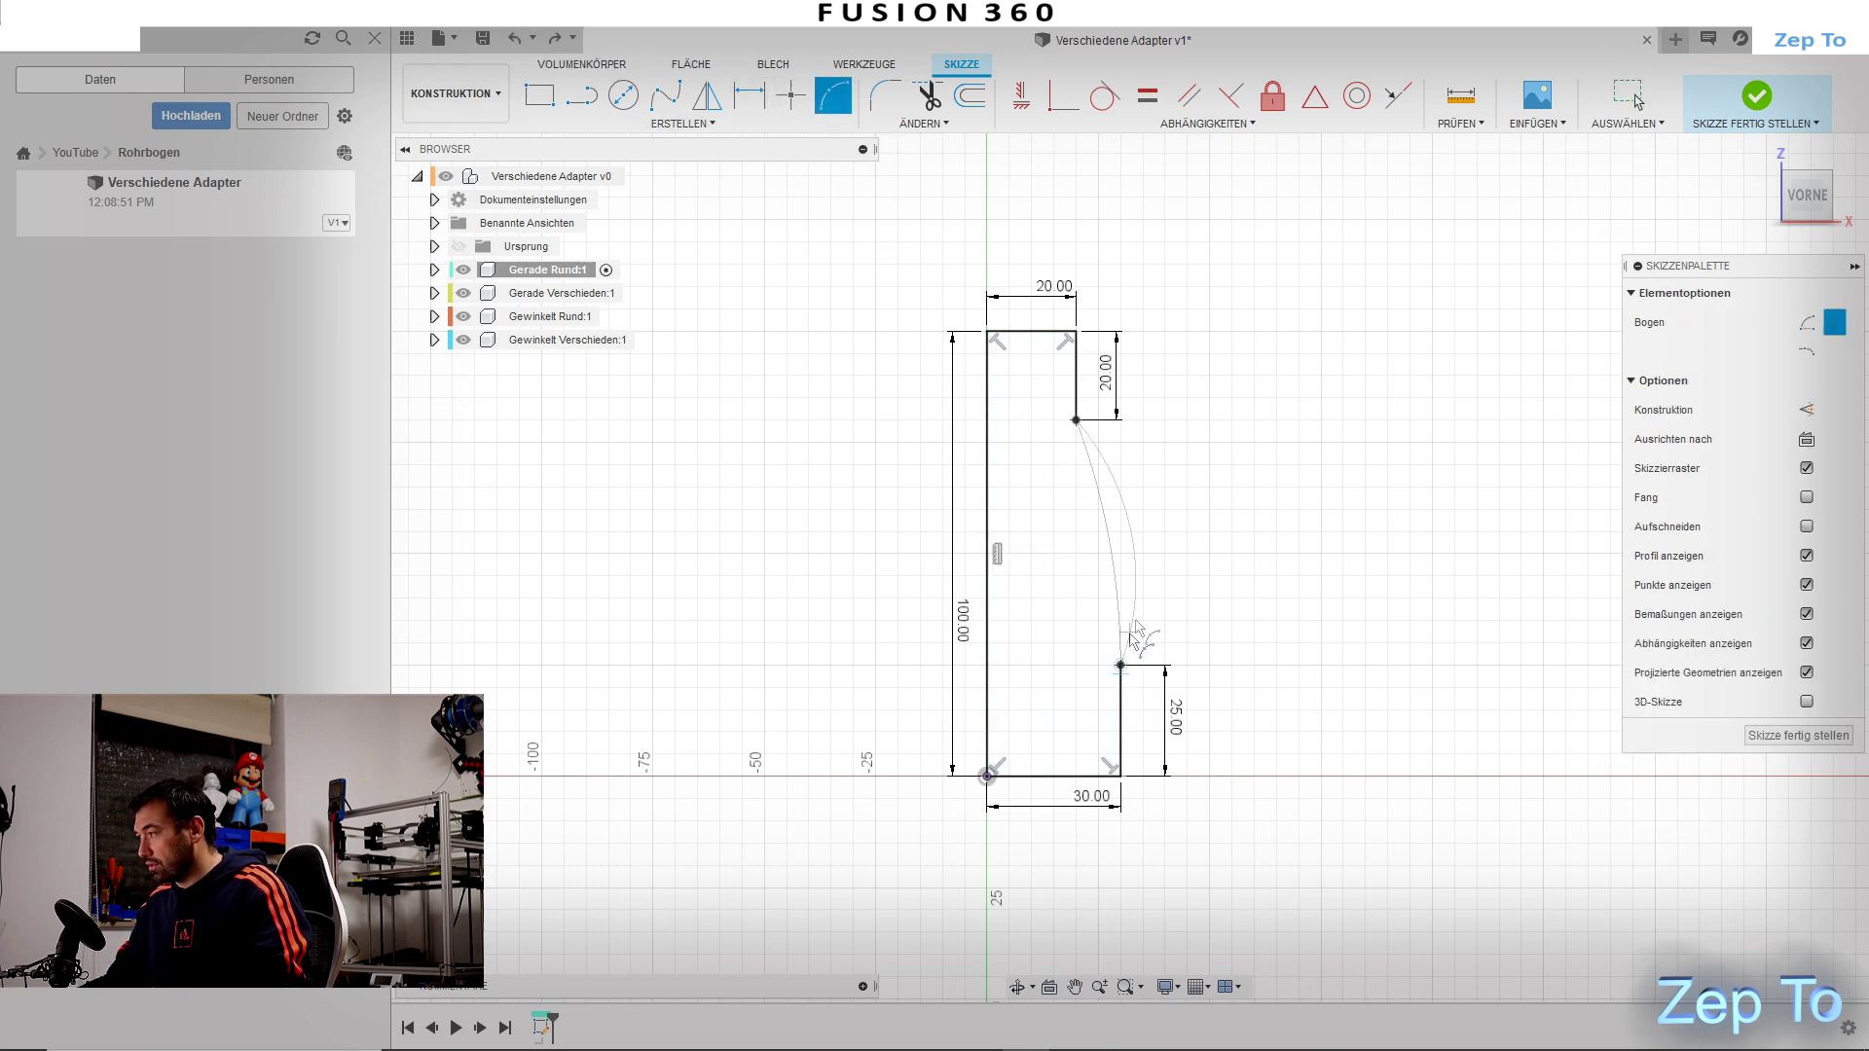
{"action": "left_click", "coordinate": [1121, 564]}
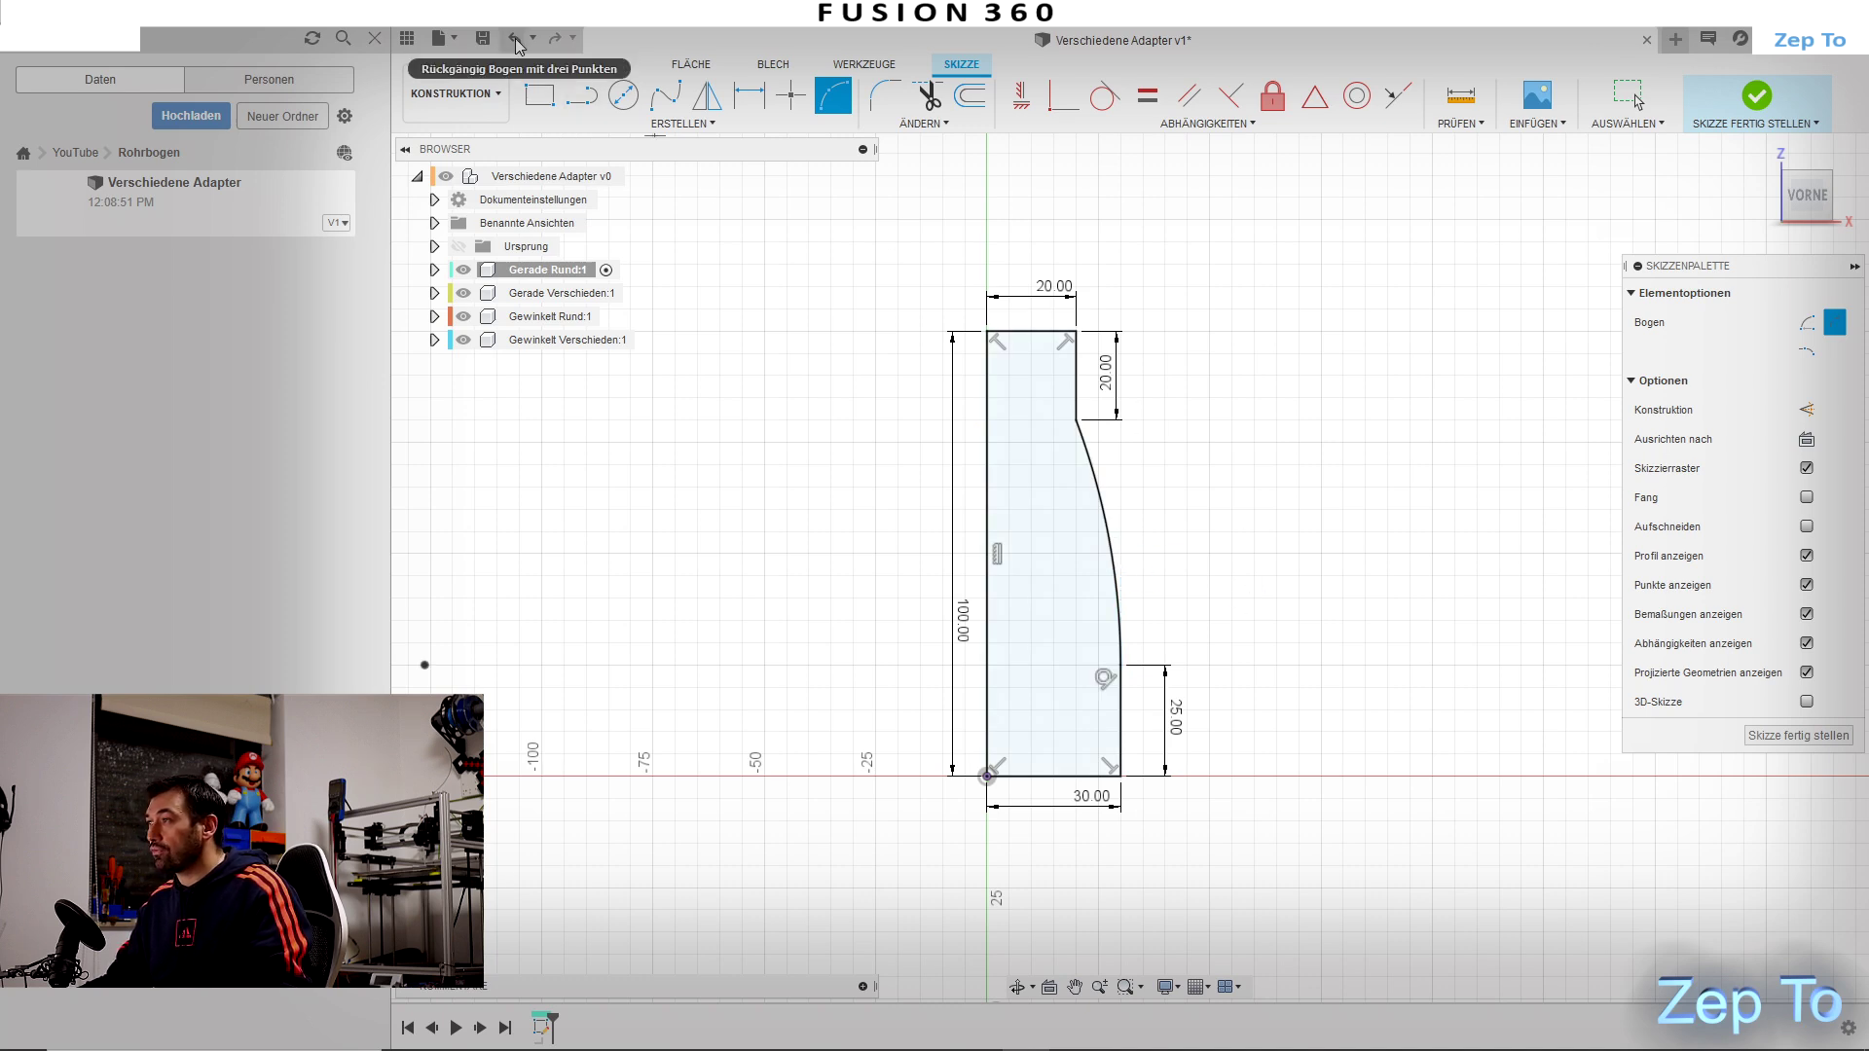
{"action": "key", "text": "Escape"}
{"action": "left_click", "coordinate": [833, 95]}
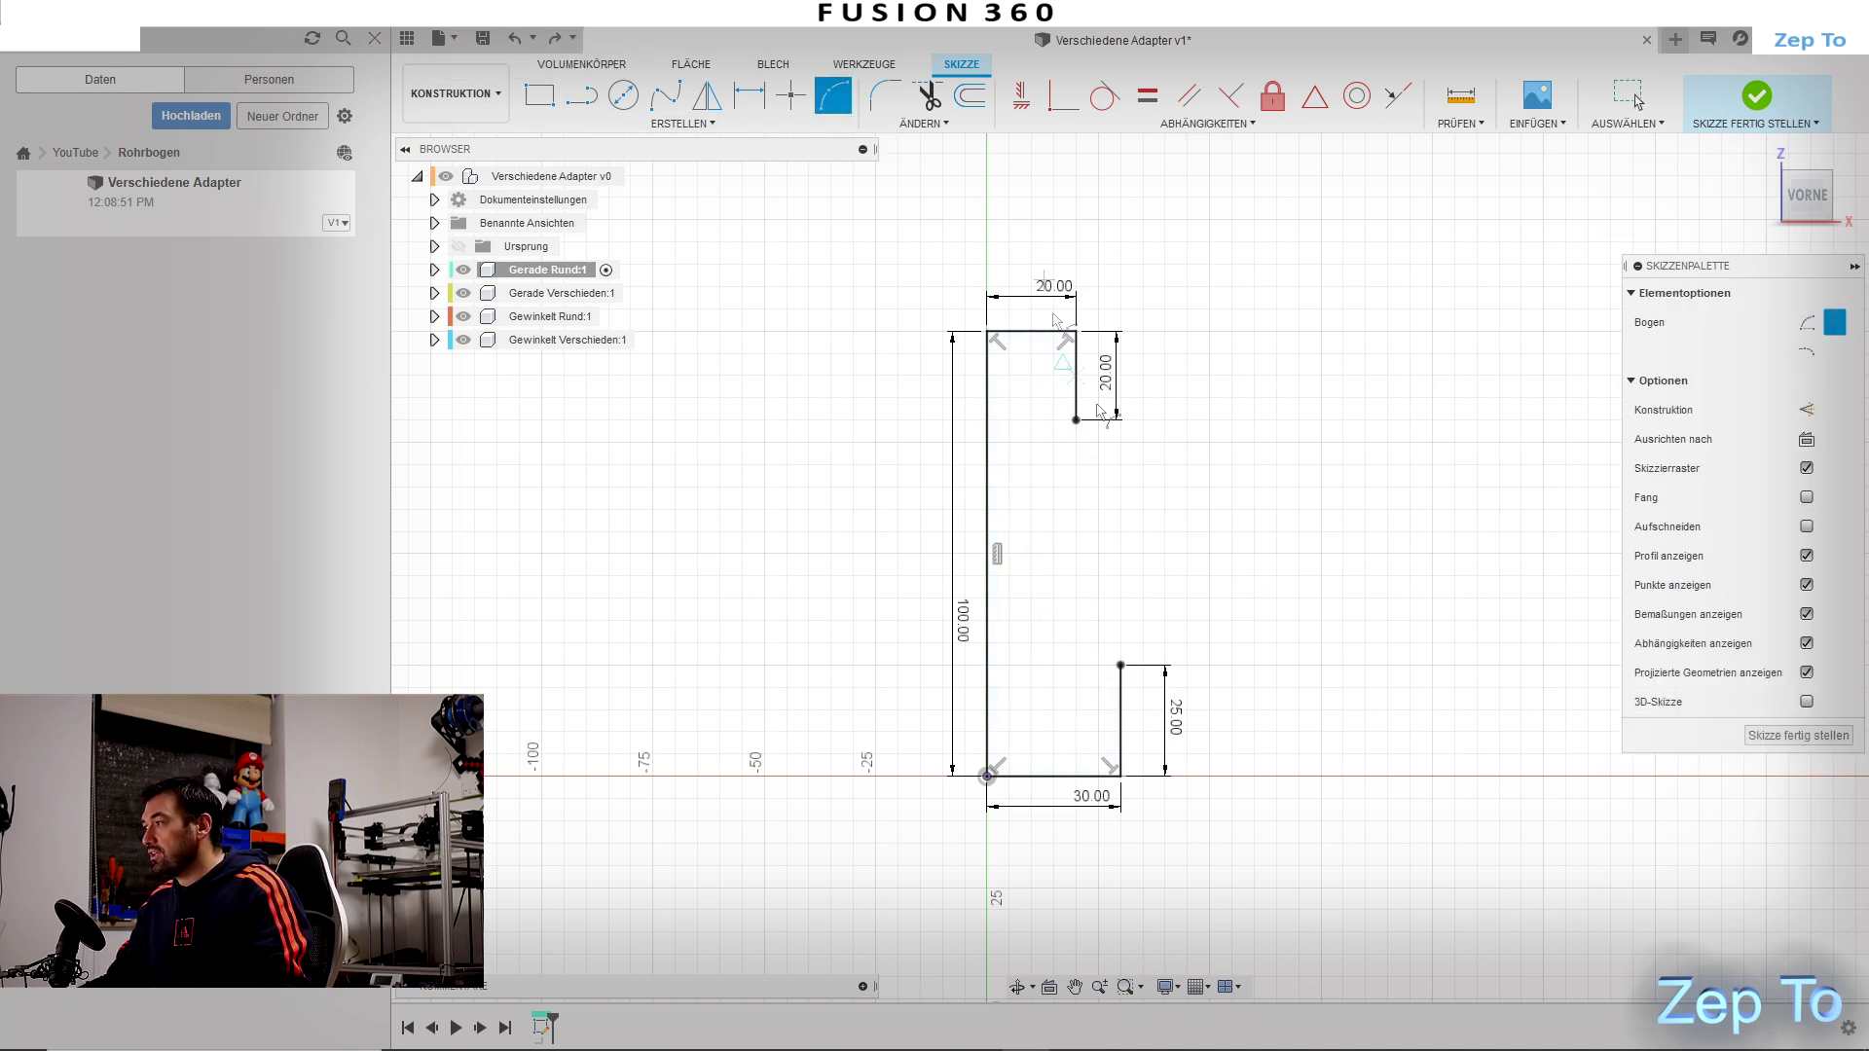
Step: Draw two joined arcs from the upper to the lower right endpoint
{"action": "scroll", "coordinate": [1104, 456], "scroll_direction": "up", "scroll_amount": 2}
{"action": "scroll", "coordinate": [1105, 456], "scroll_direction": "down", "scroll_amount": 2}
{"action": "left_click", "coordinate": [1073, 411]}
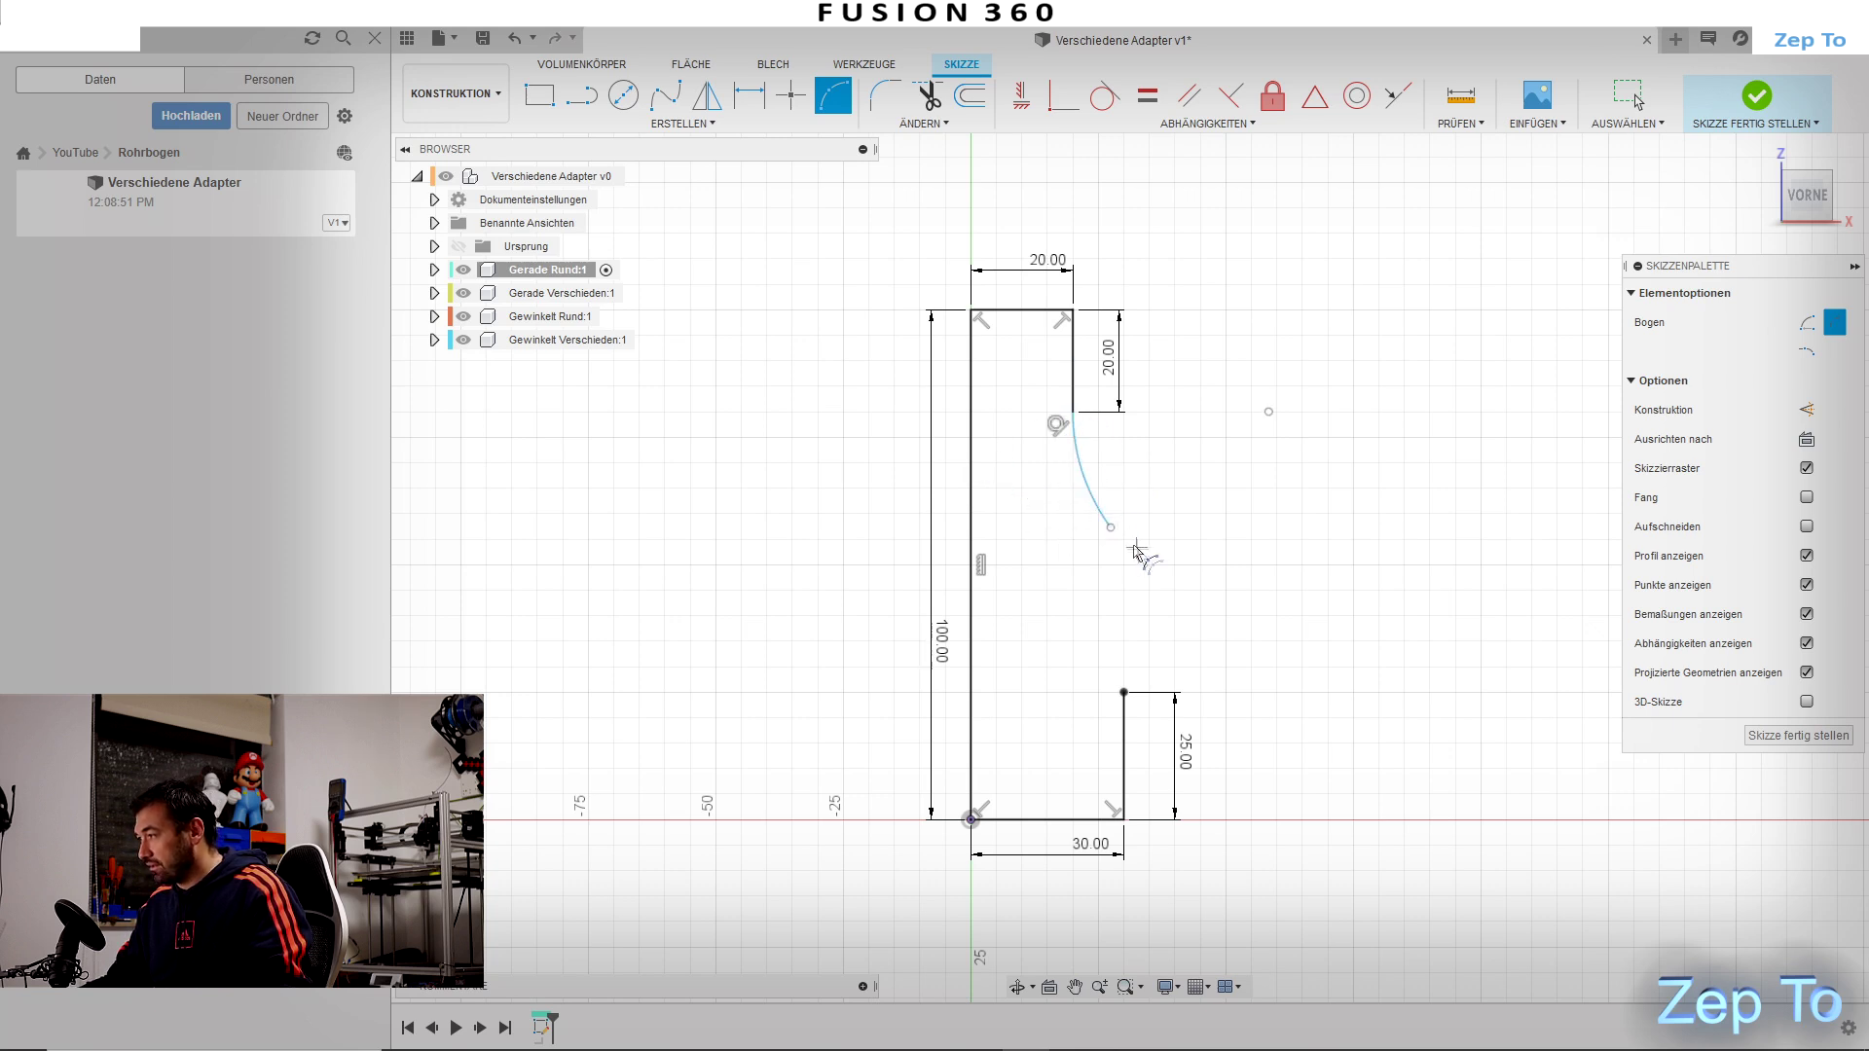
{"action": "left_click", "coordinate": [1110, 527]}
{"action": "left_click", "coordinate": [1143, 635]}
{"action": "key", "text": "Escape"}
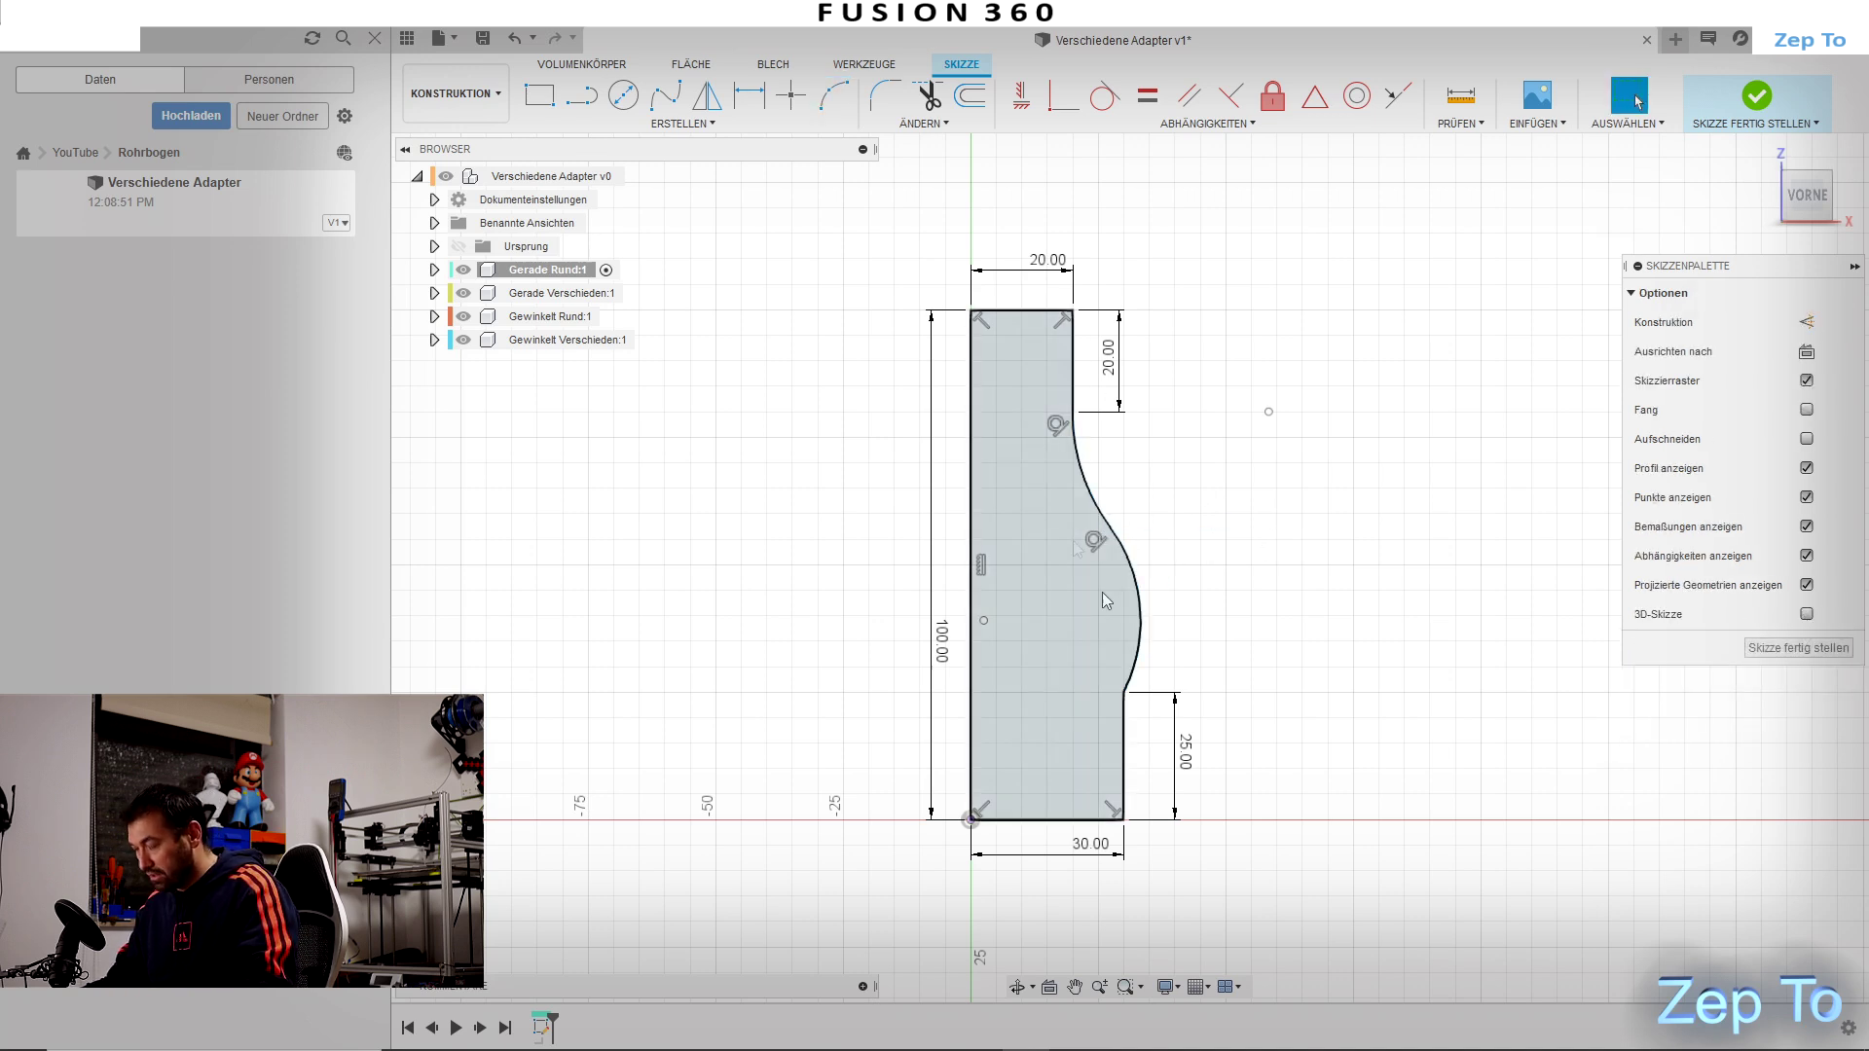
{"action": "left_click", "coordinate": [1104, 96]}
Step: Make the lower arc tangent to the lower right line
{"action": "left_click", "coordinate": [1144, 644]}
{"action": "left_click", "coordinate": [1127, 719]}
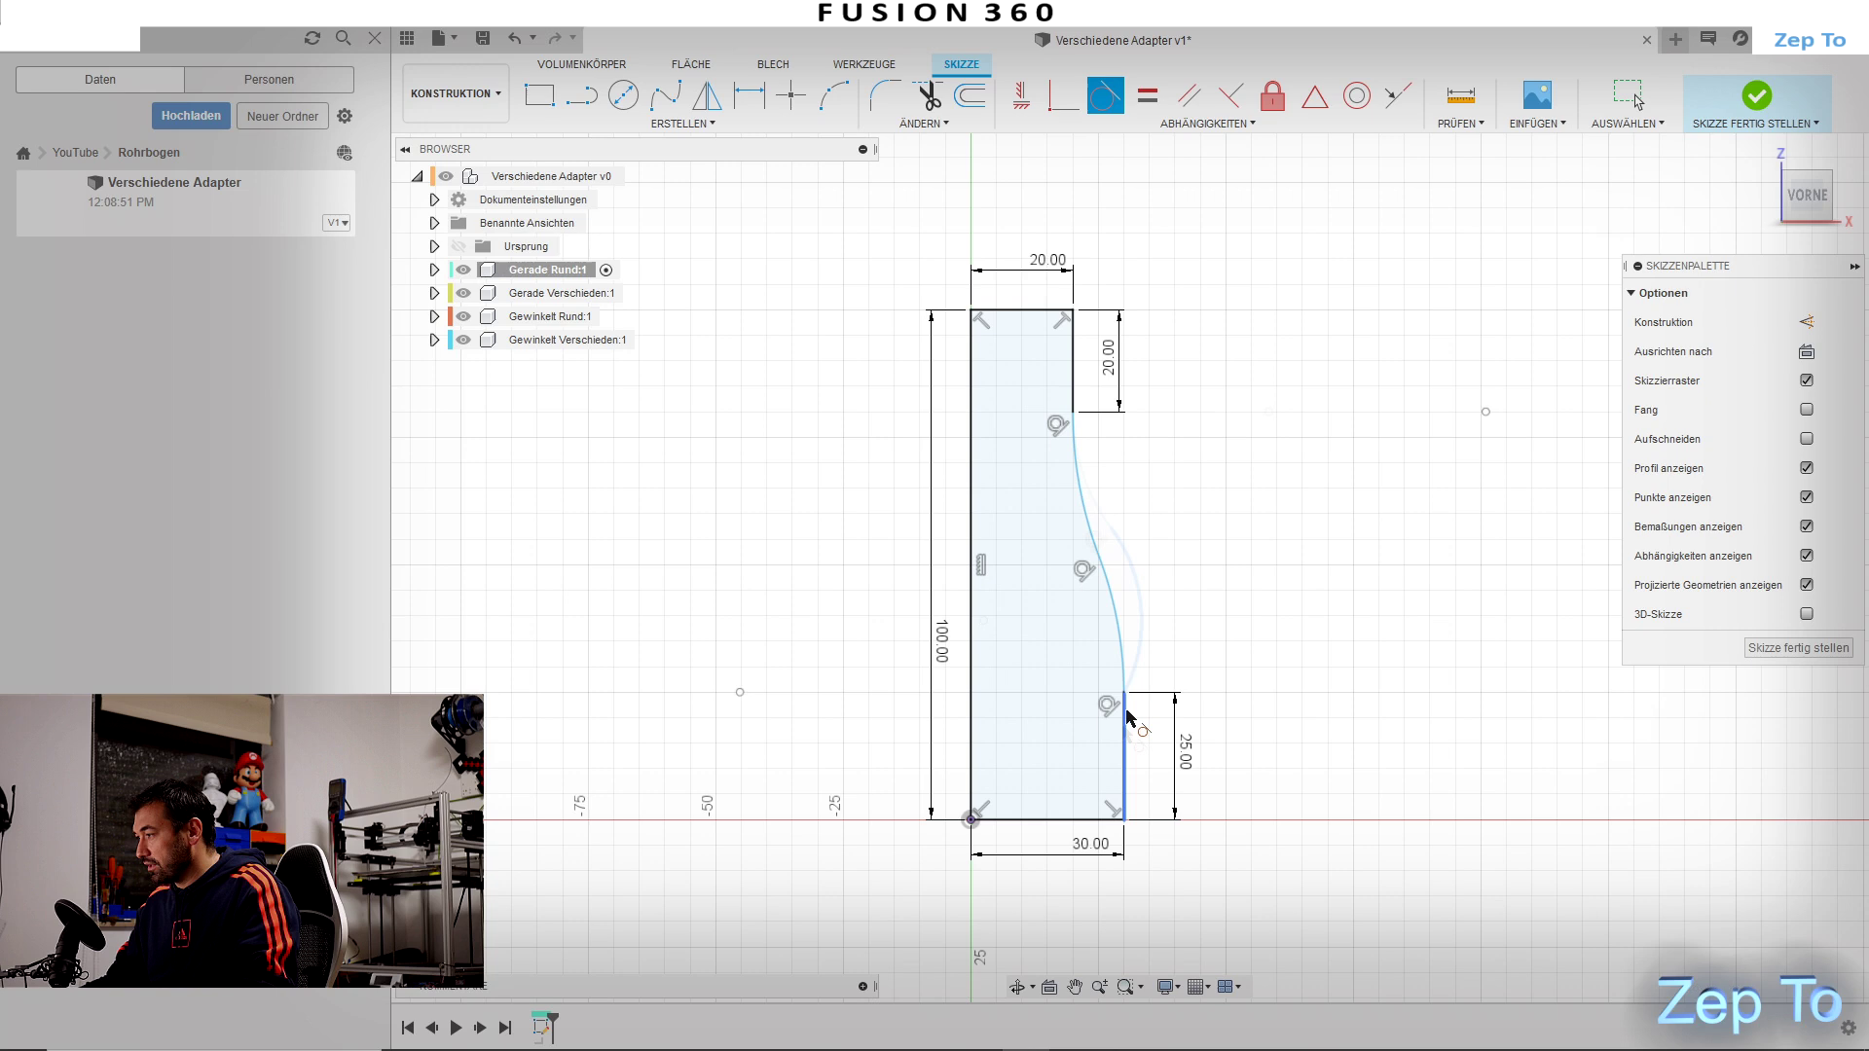
{"action": "key", "text": "Escape"}
Step: Give the upper arc a 60 mm radius and finish the sketch
{"action": "key", "text": "d"}
{"action": "left_click", "coordinate": [1090, 523]}
{"action": "left_click", "coordinate": [1486, 411]}
{"action": "left_click", "coordinate": [1152, 490]}
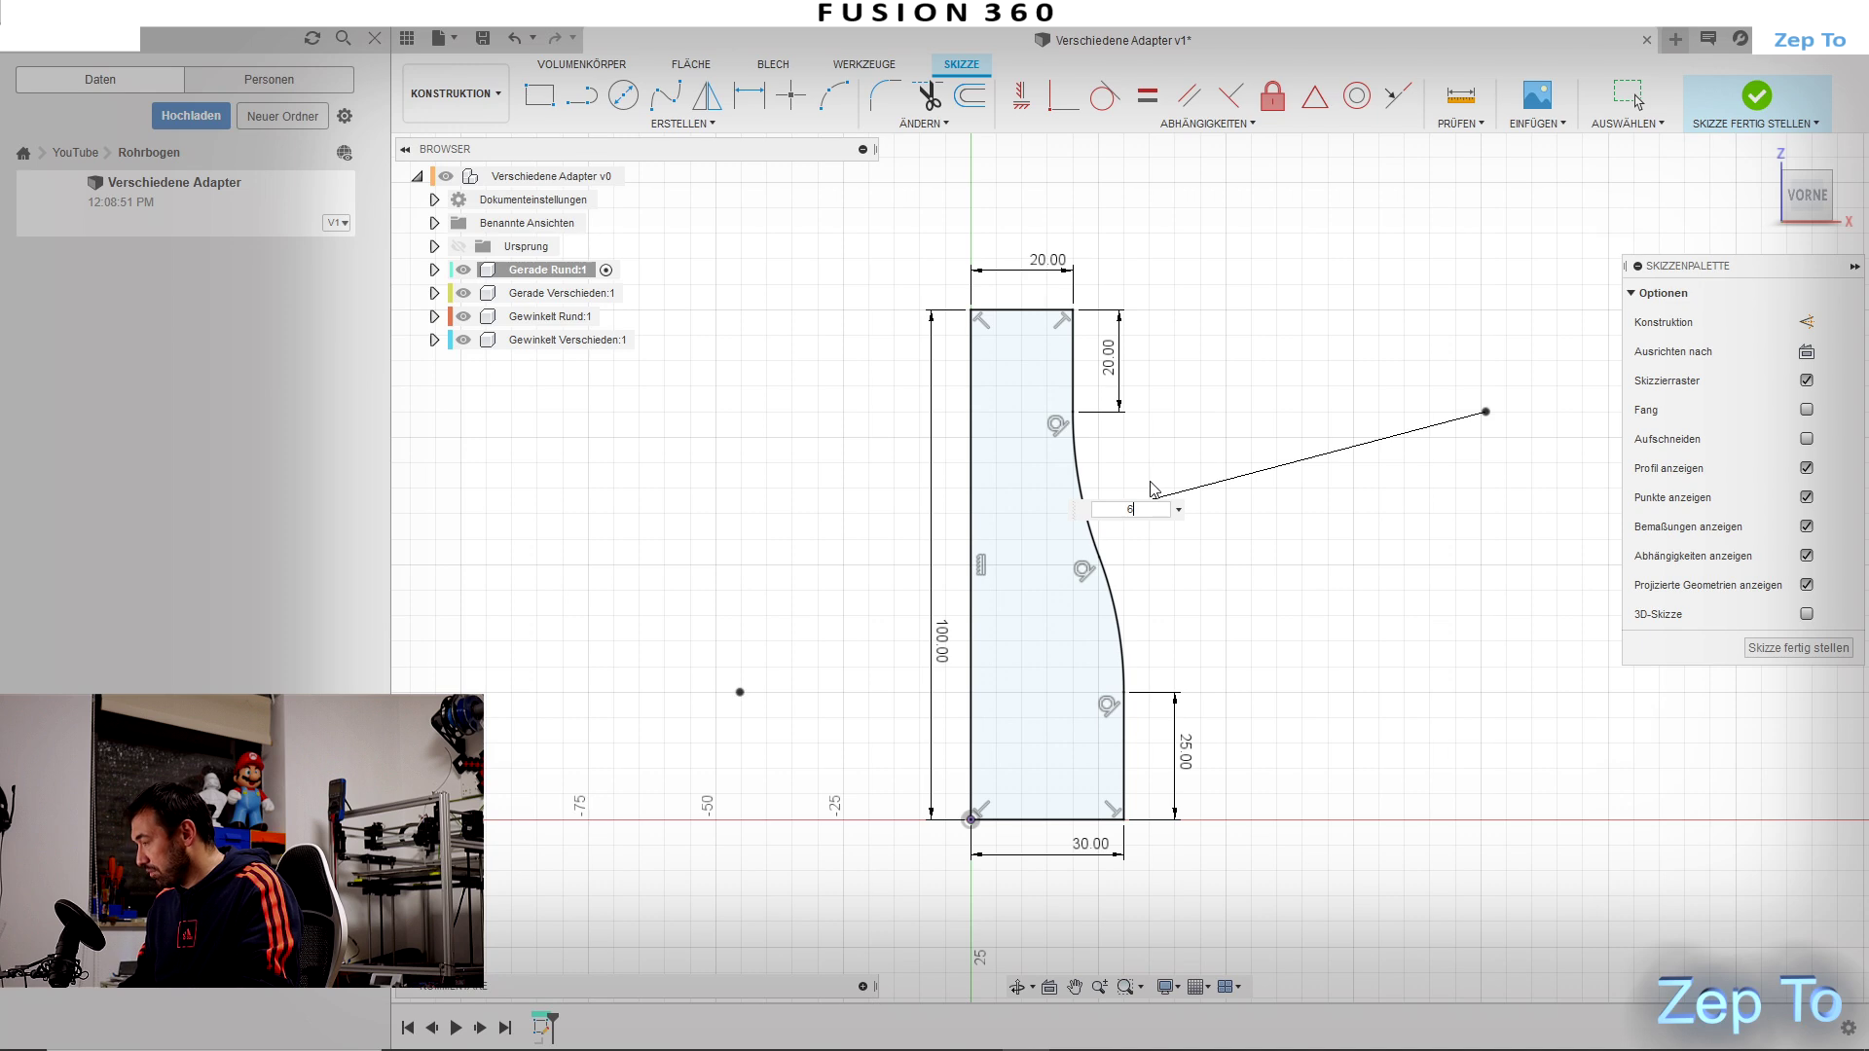
{"action": "type", "text": "0"}
{"action": "key", "text": "Return"}
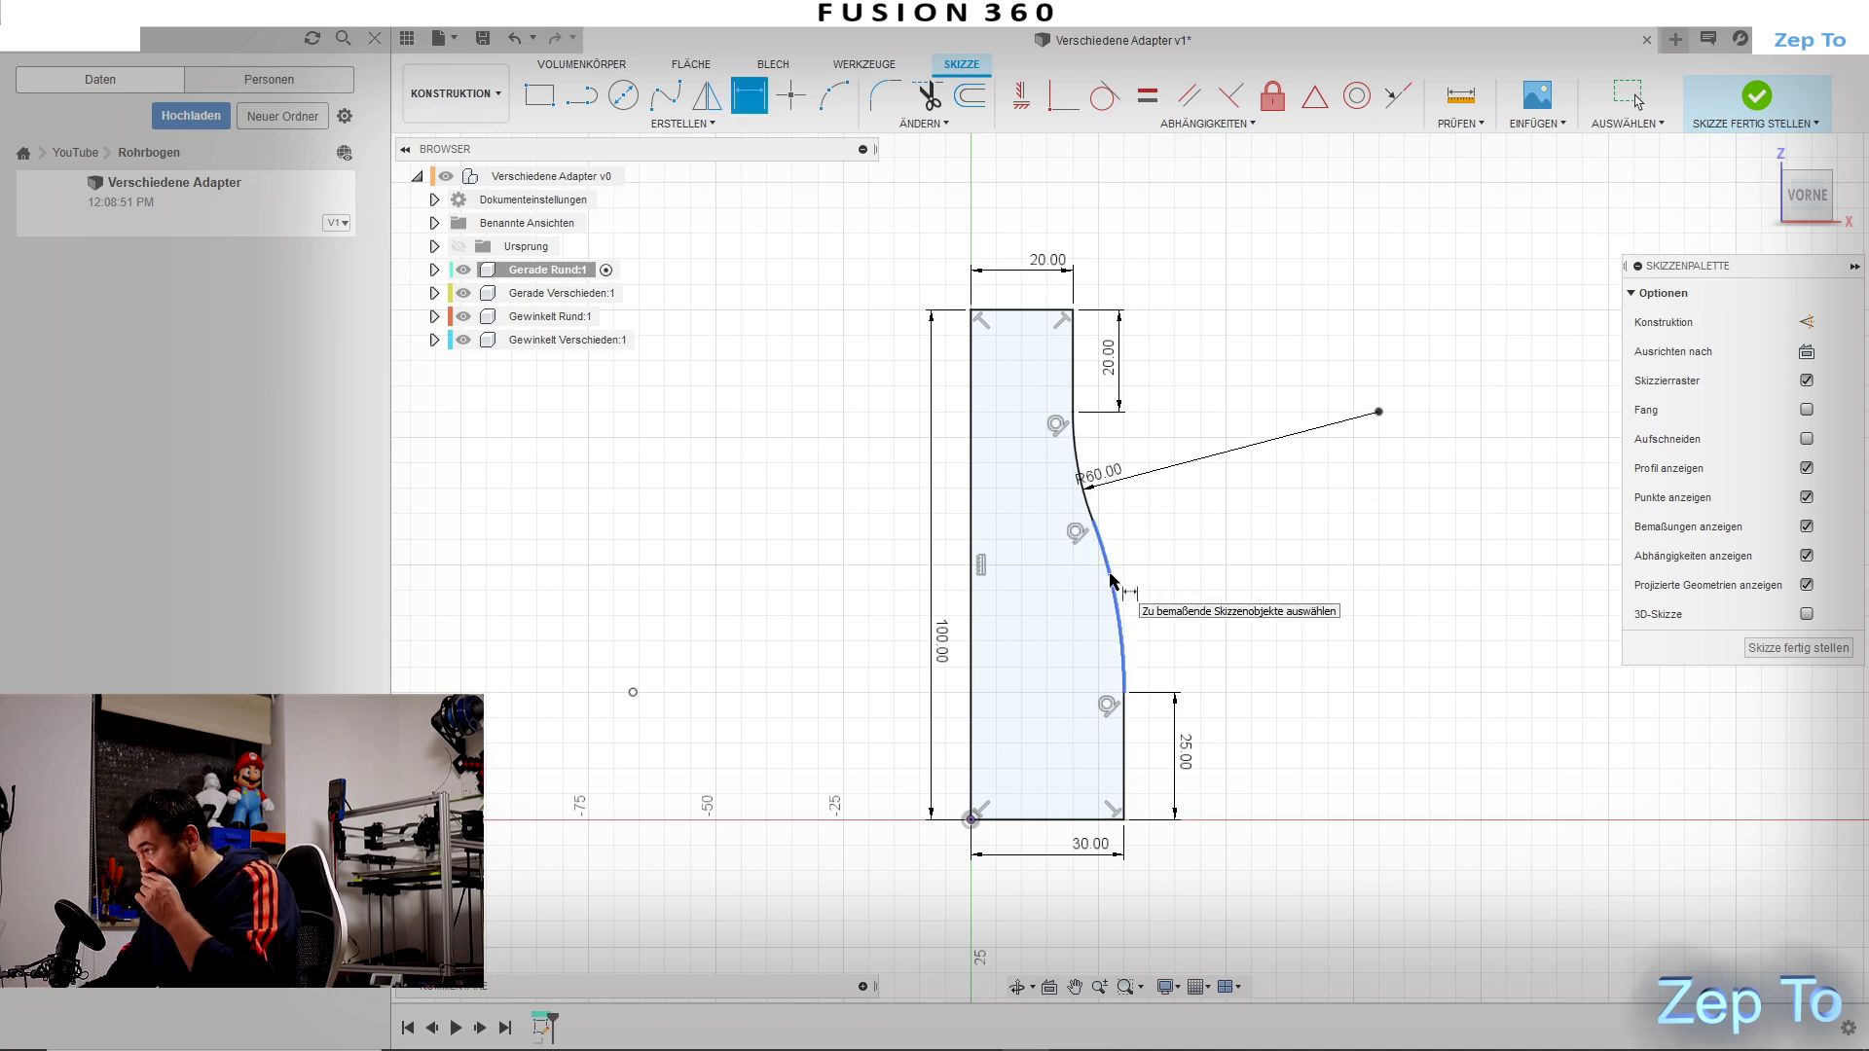
{"action": "left_click", "coordinate": [1798, 647]}
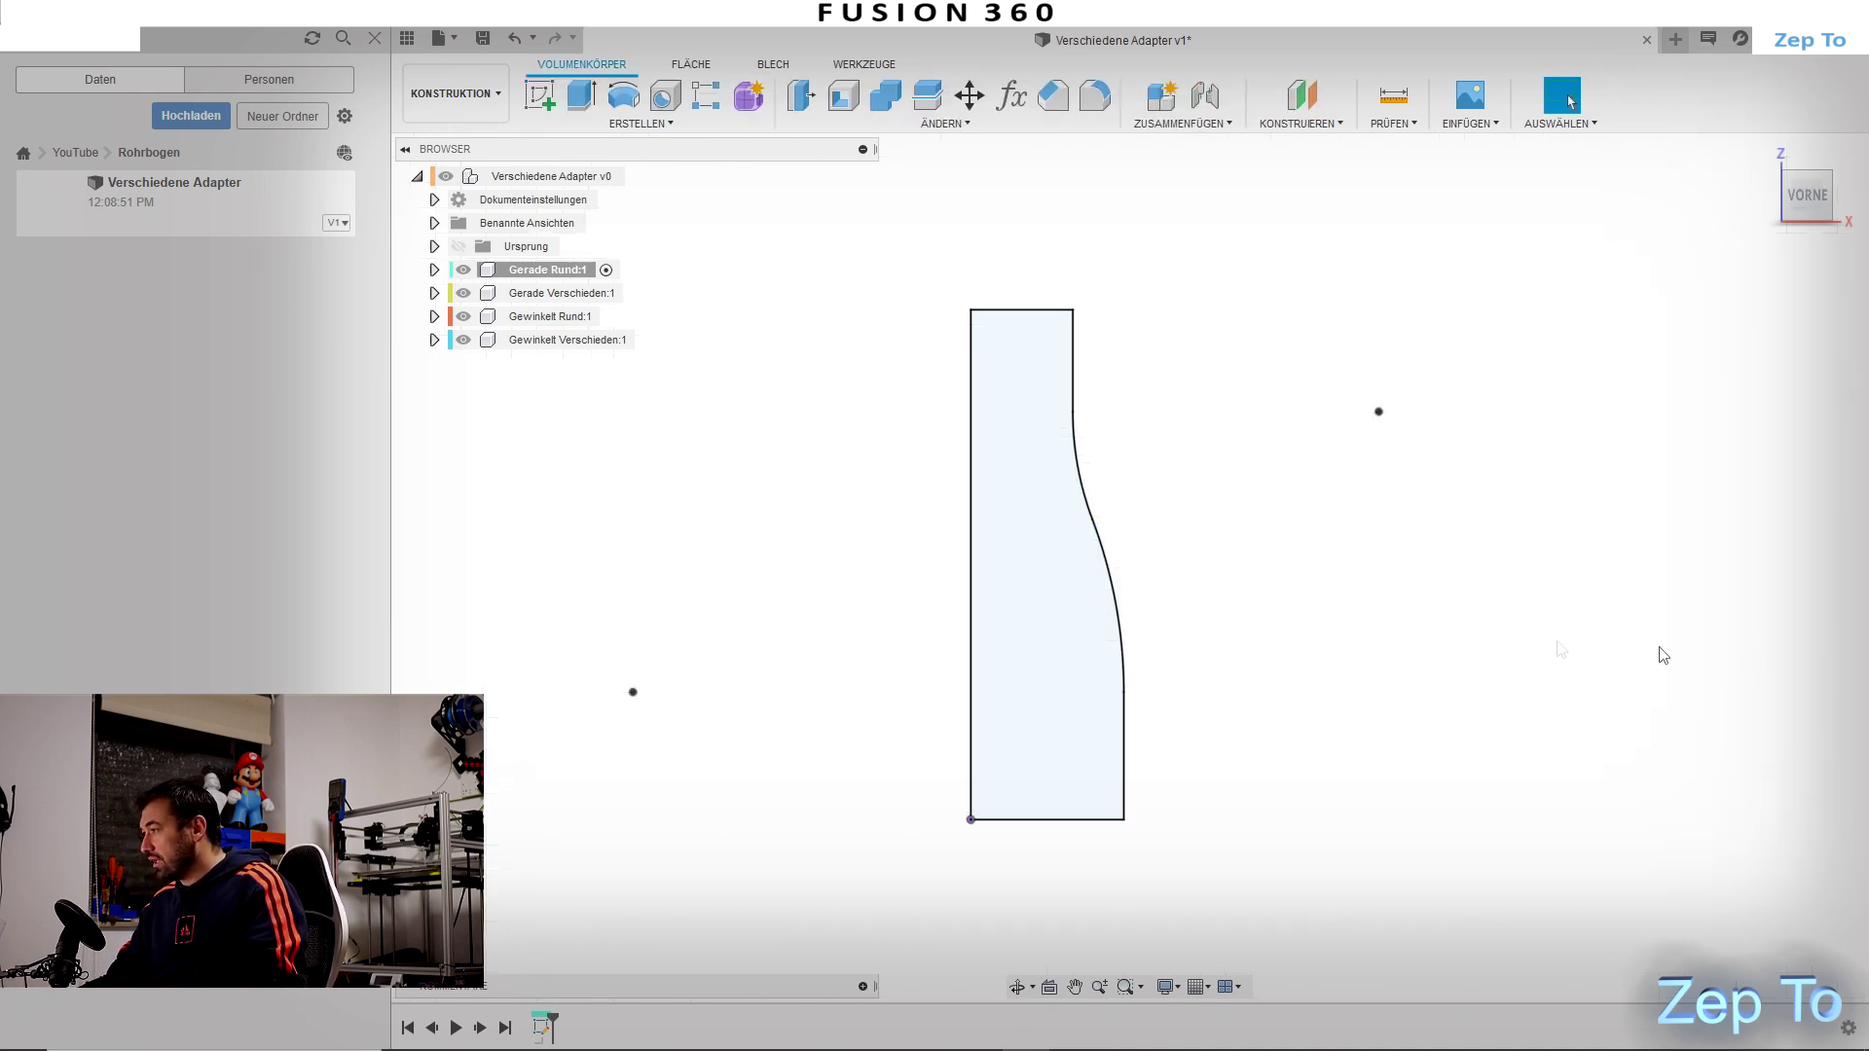
Step: Revolve the profile 360° around its left edge into a solid adapter
{"action": "left_click", "coordinate": [633, 98]}
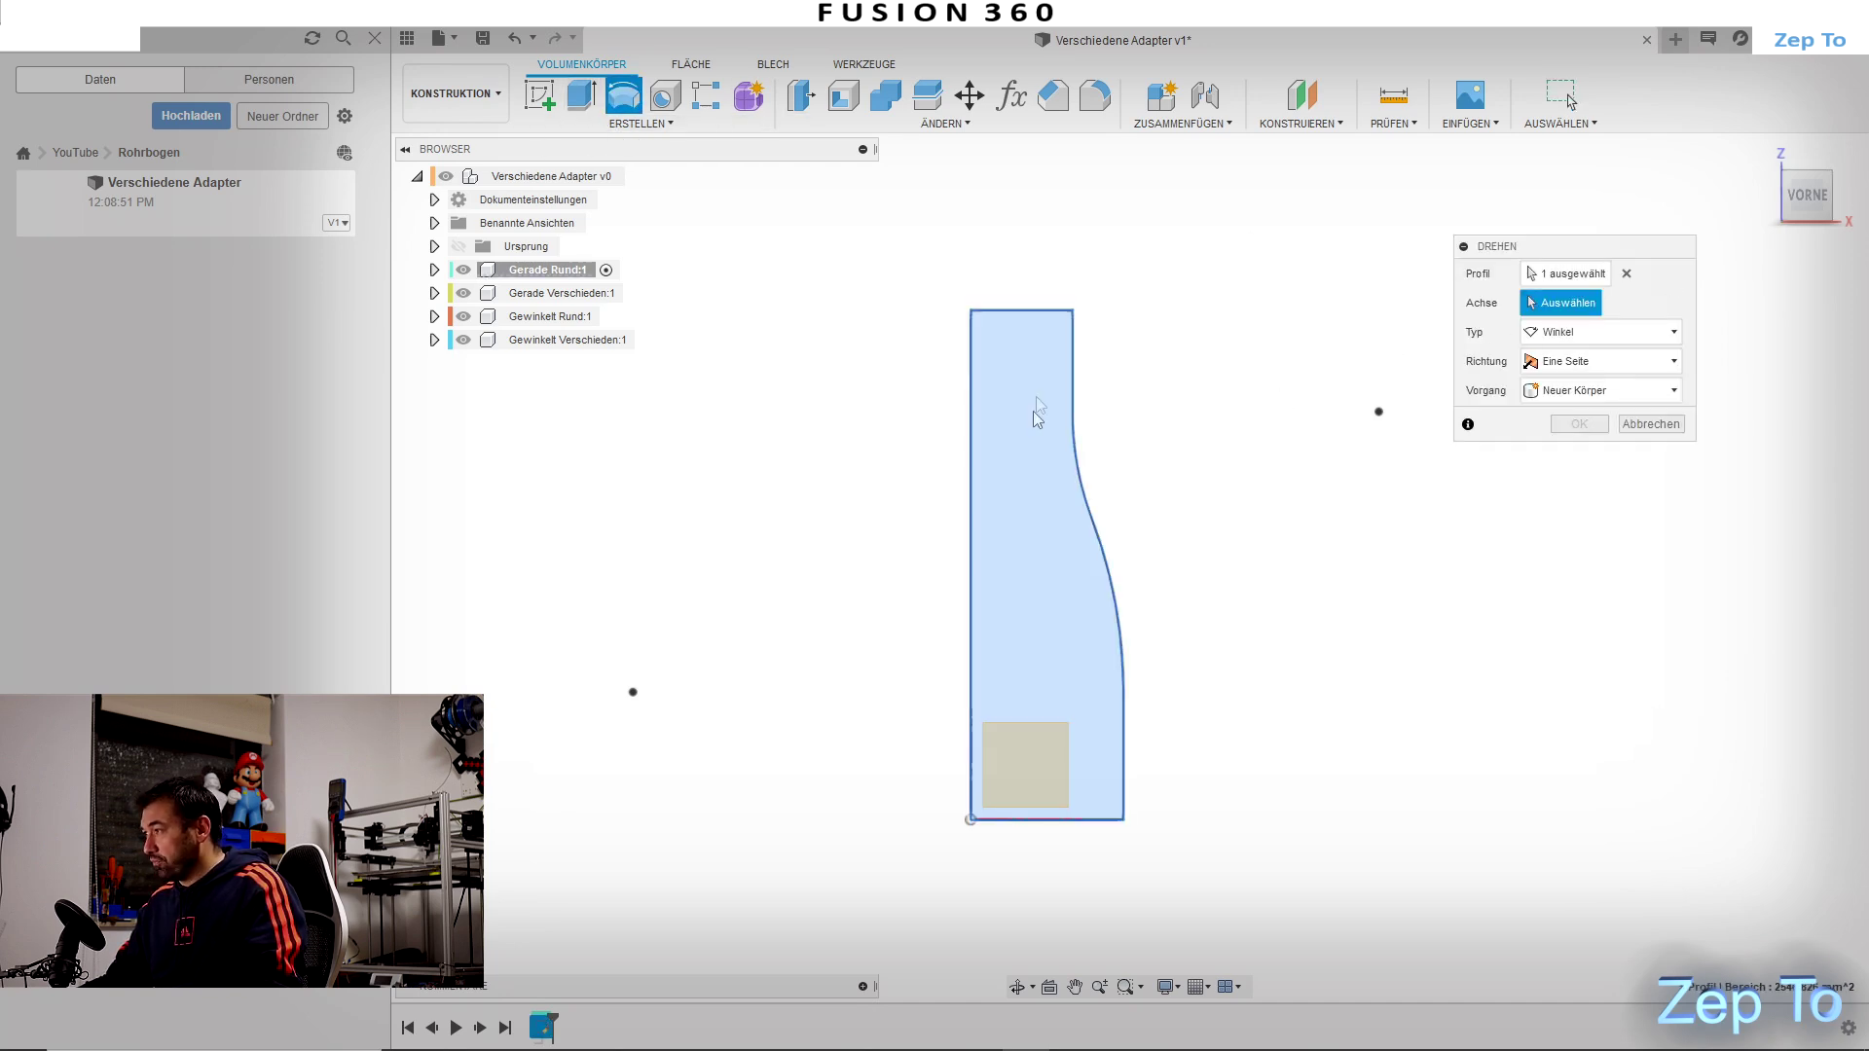
{"action": "left_click", "coordinate": [971, 519]}
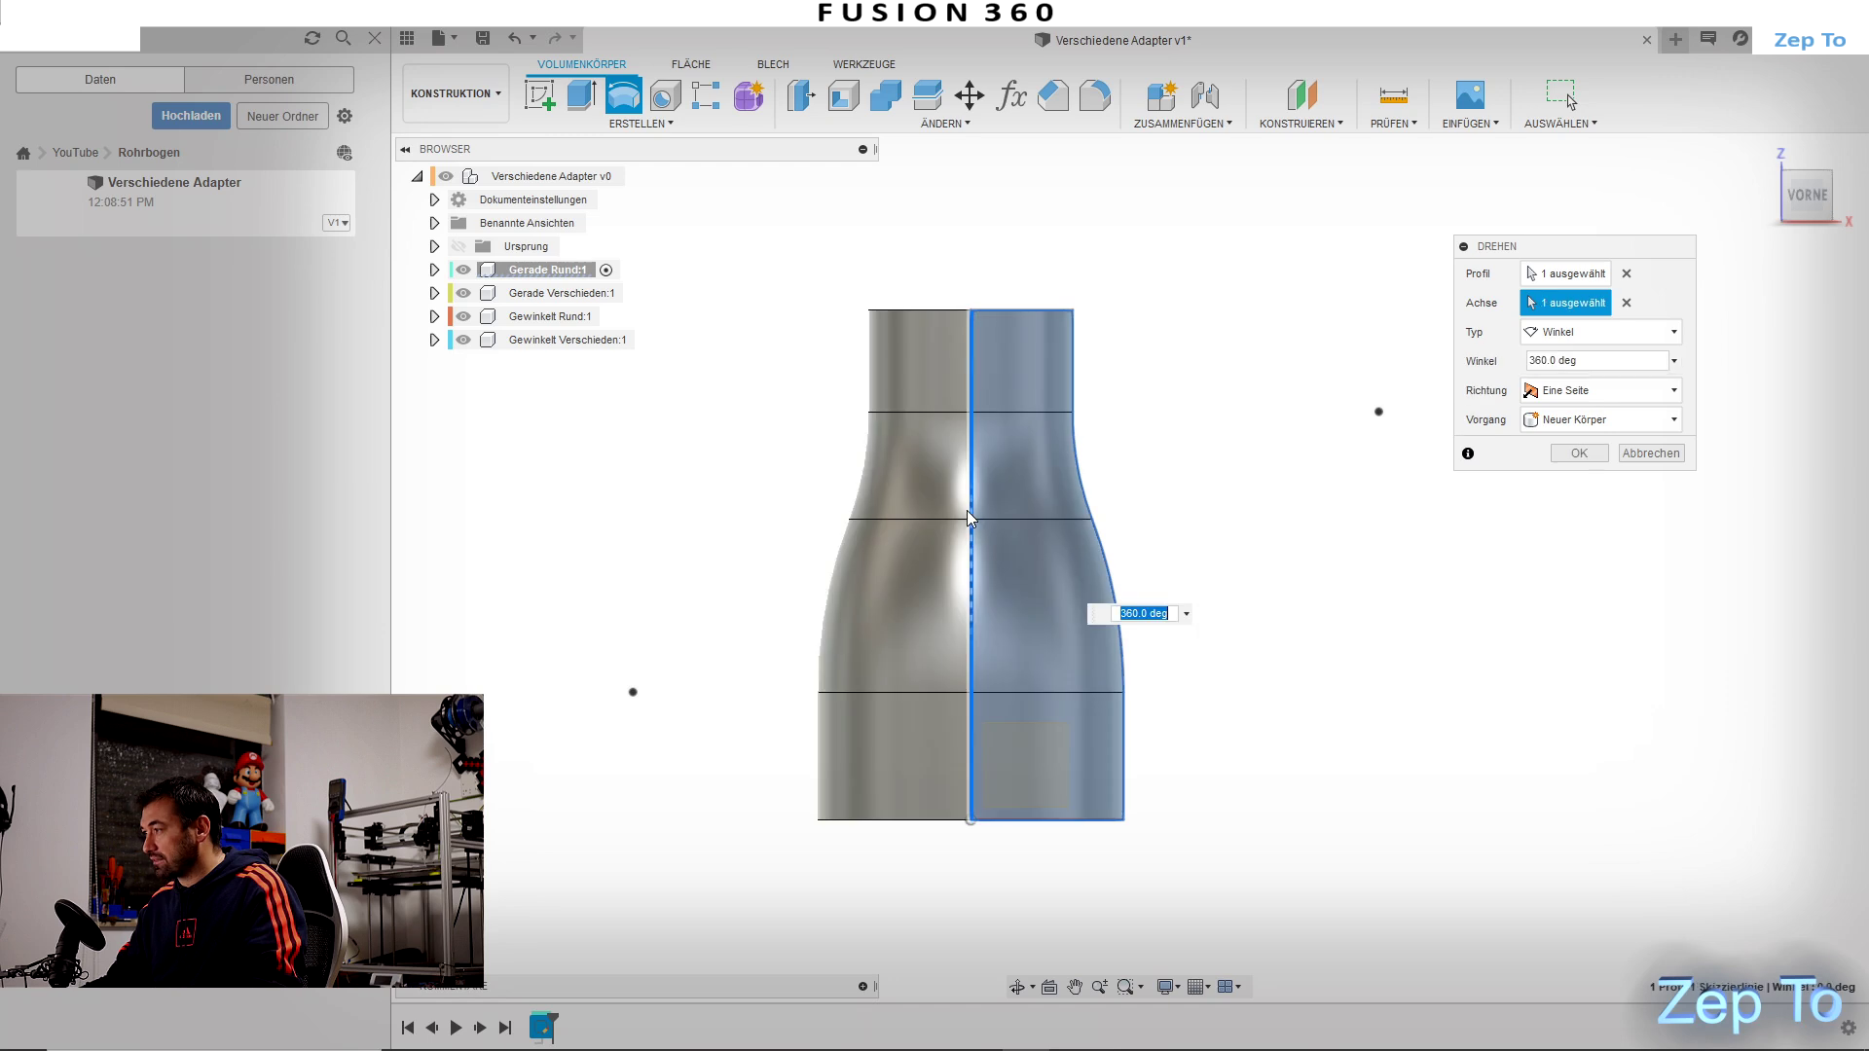
{"action": "left_click", "coordinate": [1579, 452]}
{"action": "mouse_move", "coordinate": [1248, 536]}
{"action": "middle_mouse_down", "text": "shift"}
{"action": "mouse_move", "coordinate": [1311, 642]}
{"action": "mouse_move", "coordinate": [1281, 584]}
{"action": "middle_mouse_up", "text": "shift"}
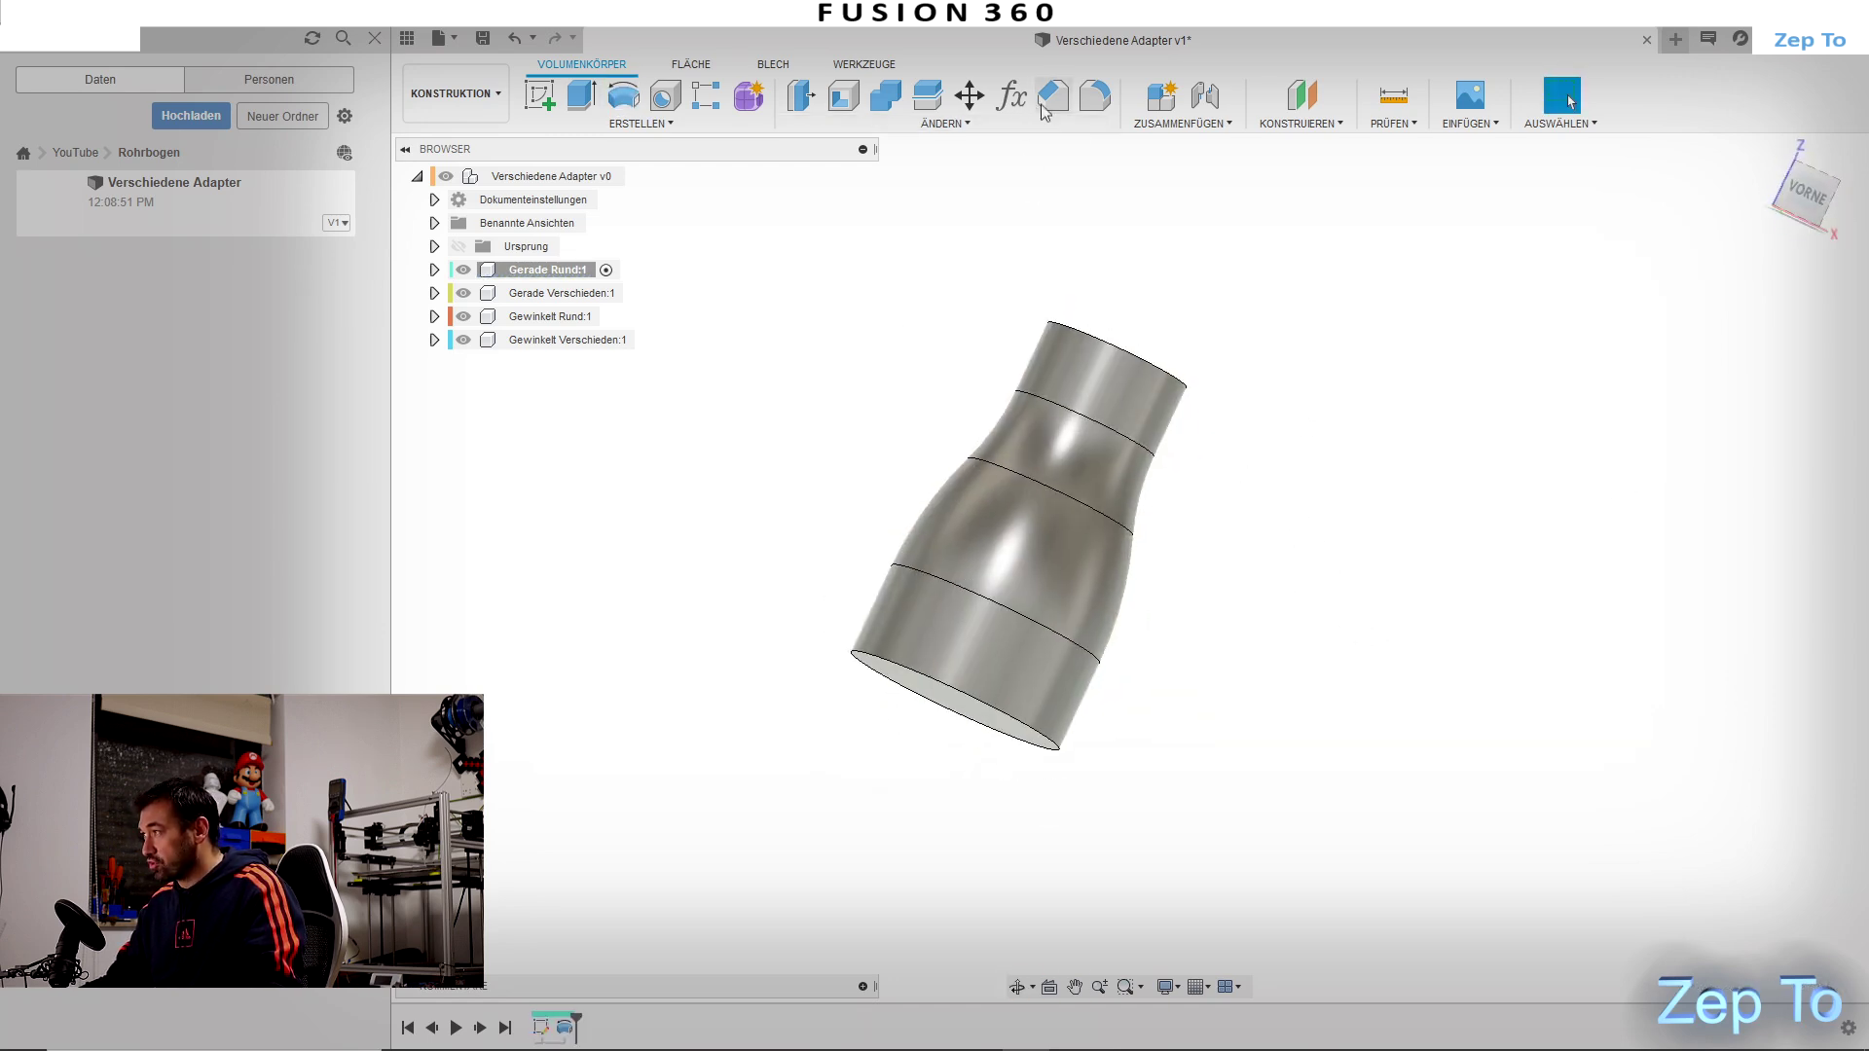
{"action": "left_click", "coordinate": [845, 101]}
Step: Shell the adapter with 2 mm walls, leaving the top and bottom faces open
{"action": "middle_click_drag", "start_coordinate": [1022, 885], "coordinate": [983, 735], "text": "shift"}
{"action": "left_click", "coordinate": [981, 732]}
{"action": "middle_click_drag", "start_coordinate": [1225, 572], "coordinate": [1203, 676], "text": "shift"}
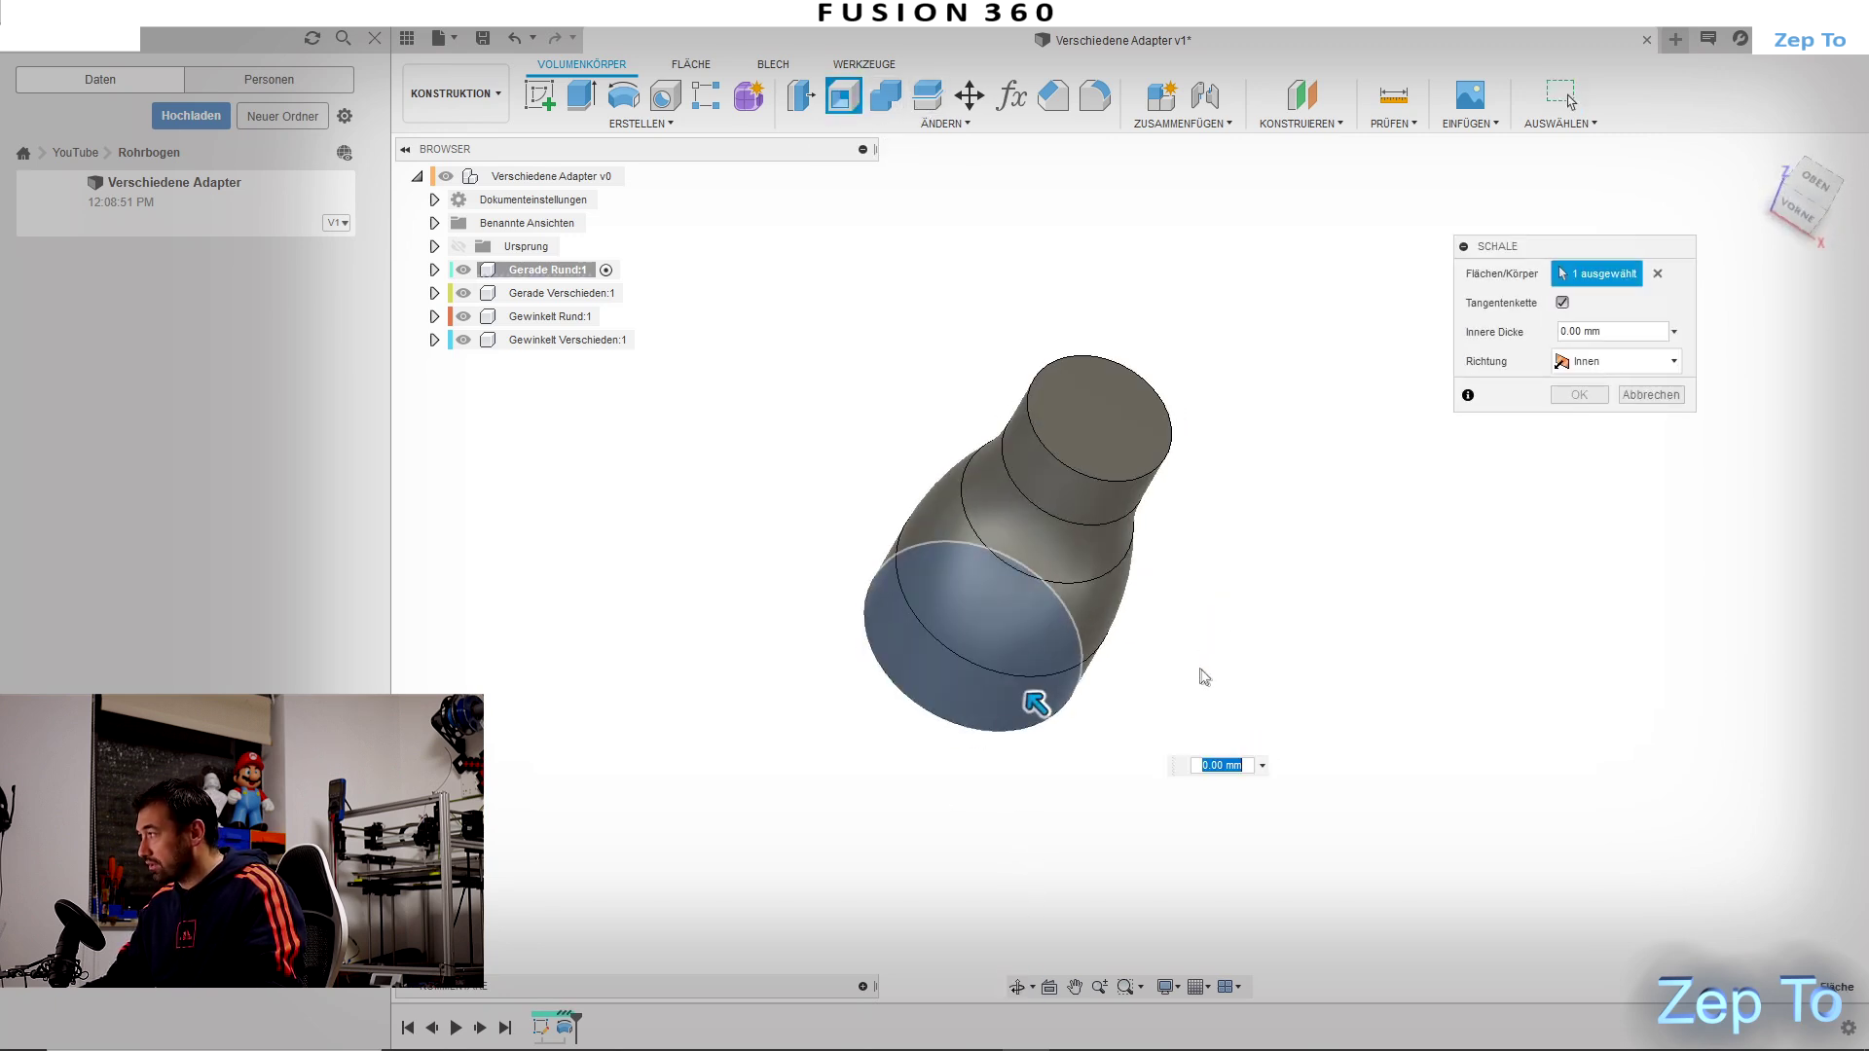
{"action": "left_click", "coordinate": [1113, 435]}
{"action": "left_click", "coordinate": [1632, 330]}
{"action": "left_click_drag", "start_coordinate": [1632, 330], "coordinate": [1481, 321]}
{"action": "type", "text": "2"}
{"action": "key", "text": "Return"}
{"action": "mouse_move", "coordinate": [1478, 318]}
{"action": "middle_mouse_down", "text": "shift"}
{"action": "mouse_move", "coordinate": [1252, 501]}
{"action": "mouse_move", "coordinate": [1344, 330]}
{"action": "mouse_move", "coordinate": [1224, 509]}
{"action": "mouse_move", "coordinate": [995, 647]}
{"action": "mouse_move", "coordinate": [1080, 490]}
{"action": "mouse_move", "coordinate": [1147, 446]}
{"action": "mouse_move", "coordinate": [1216, 592]}
{"action": "middle_mouse_up", "text": "shift"}
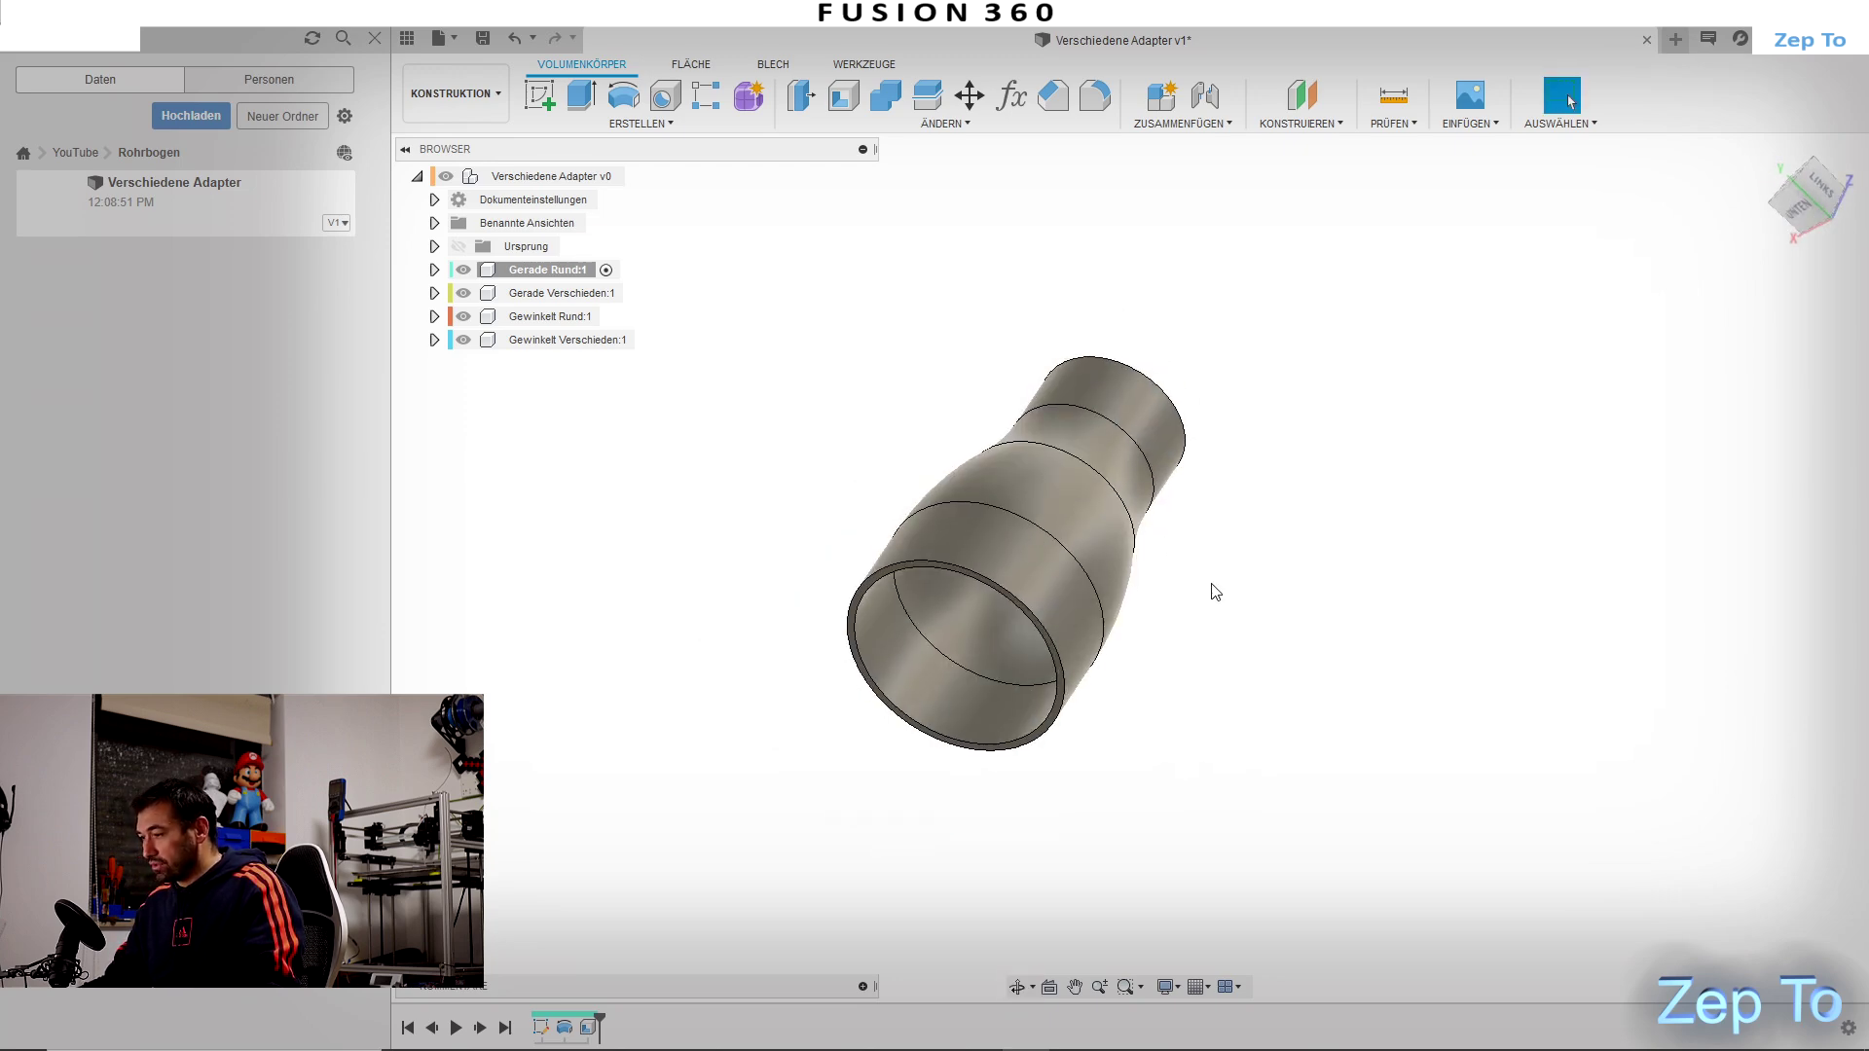
{"action": "right_click", "coordinate": [543, 1027]}
Step: Edit the profile sketch: lower side 20, top width 45, bottom width 60
{"action": "left_click", "coordinate": [574, 830]}
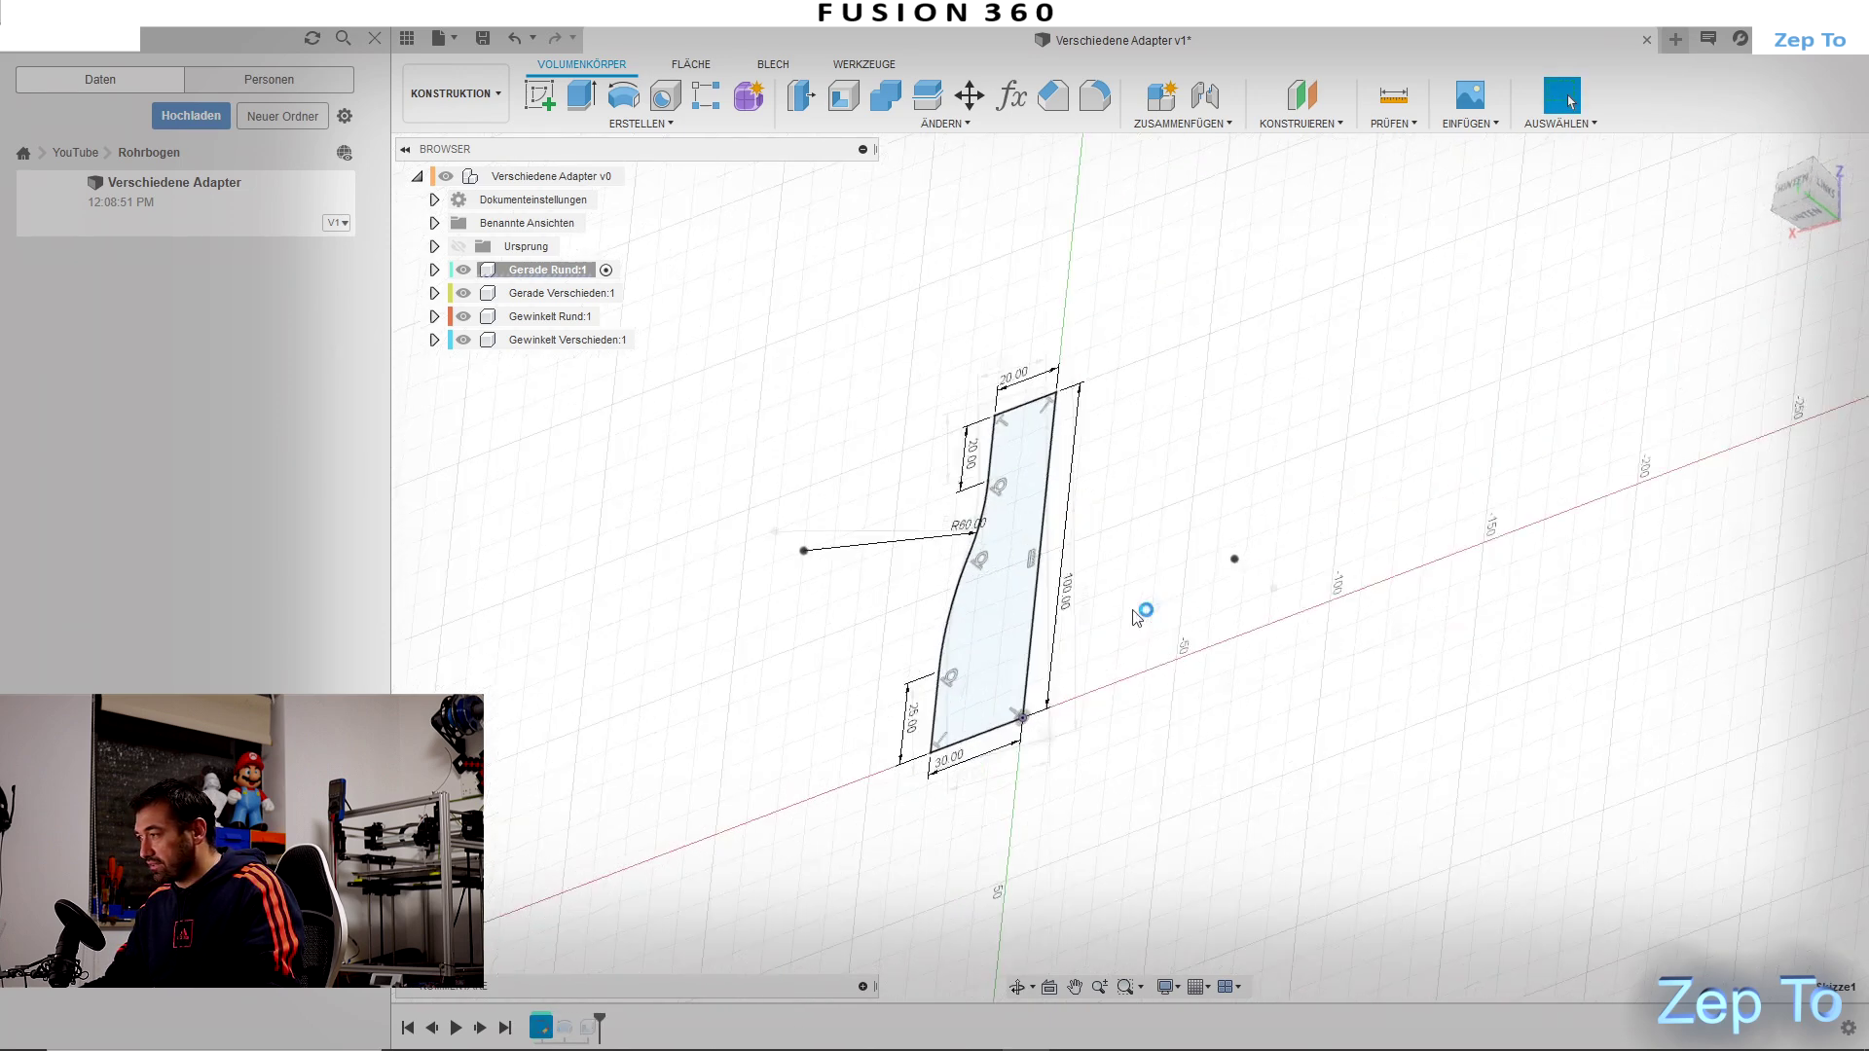
{"action": "double_click", "coordinate": [920, 732]}
{"action": "type", "text": "20"}
{"action": "key", "text": "Return"}
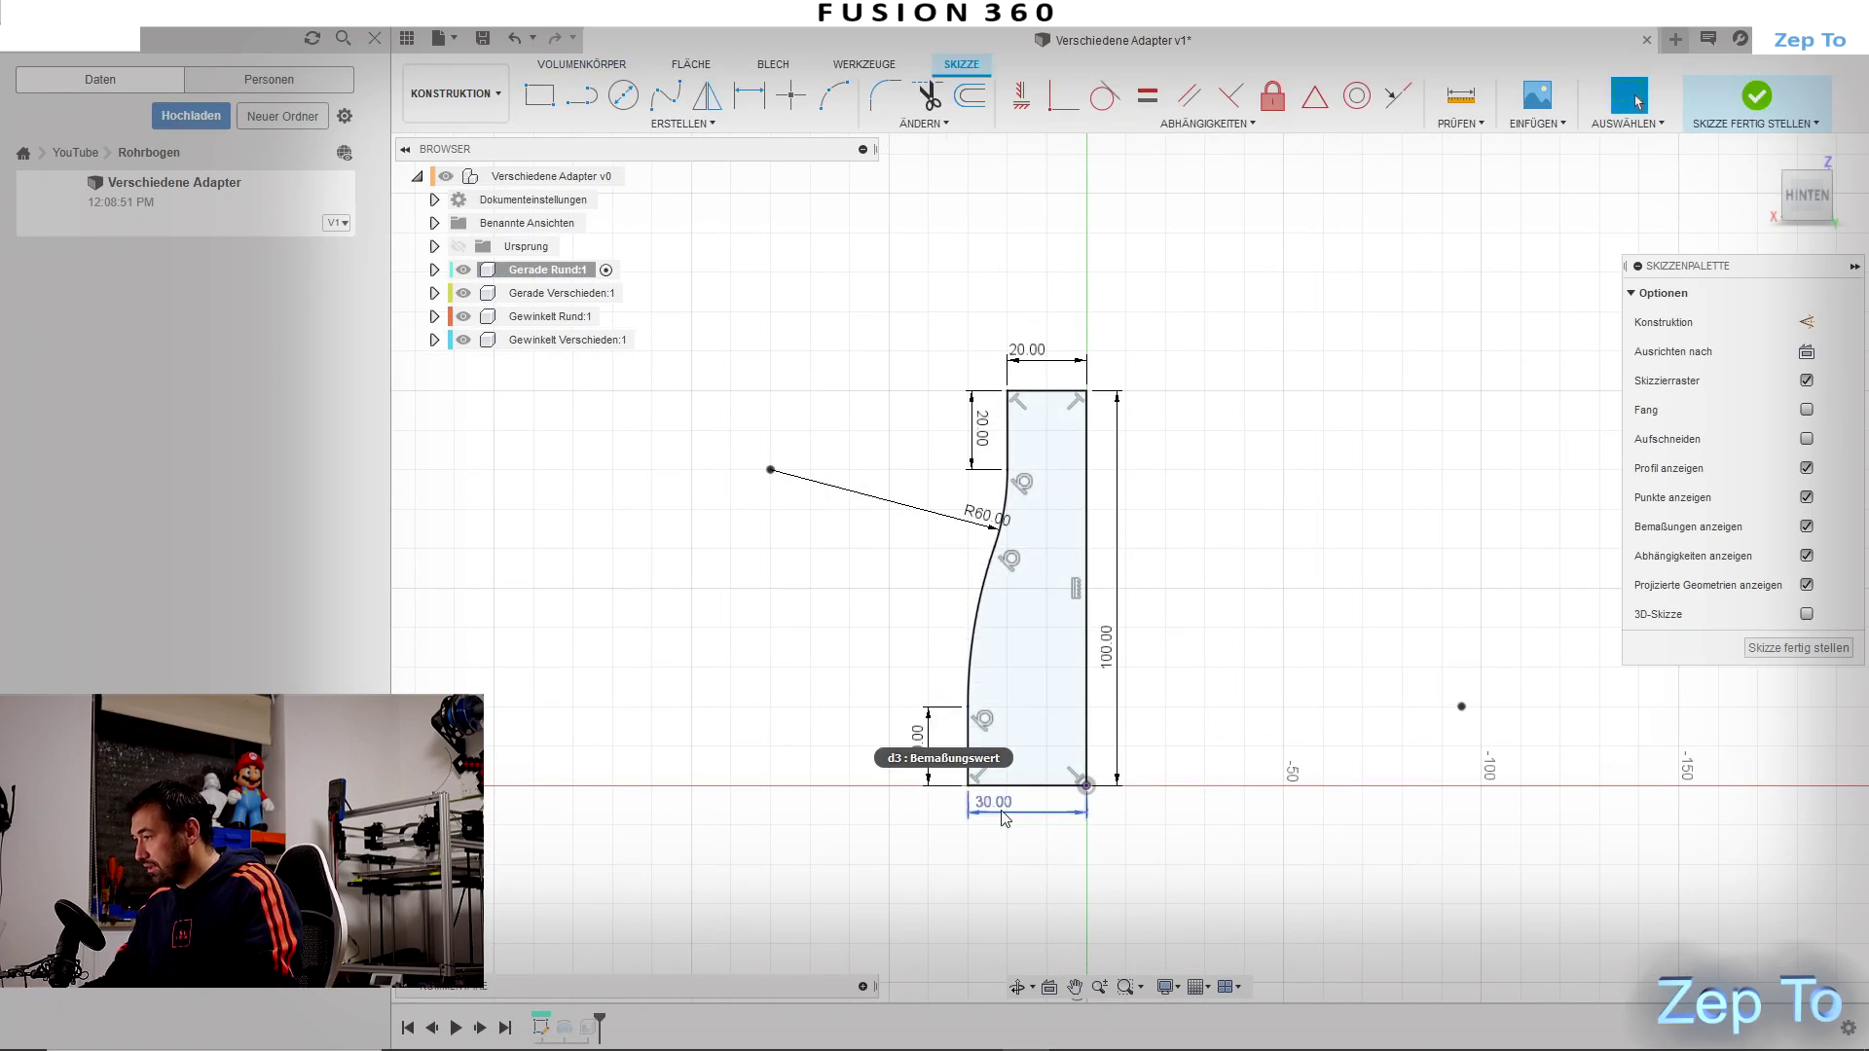
{"action": "double_click", "coordinate": [1005, 818]}
{"action": "type", "text": "50"}
{"action": "key", "text": "Return"}
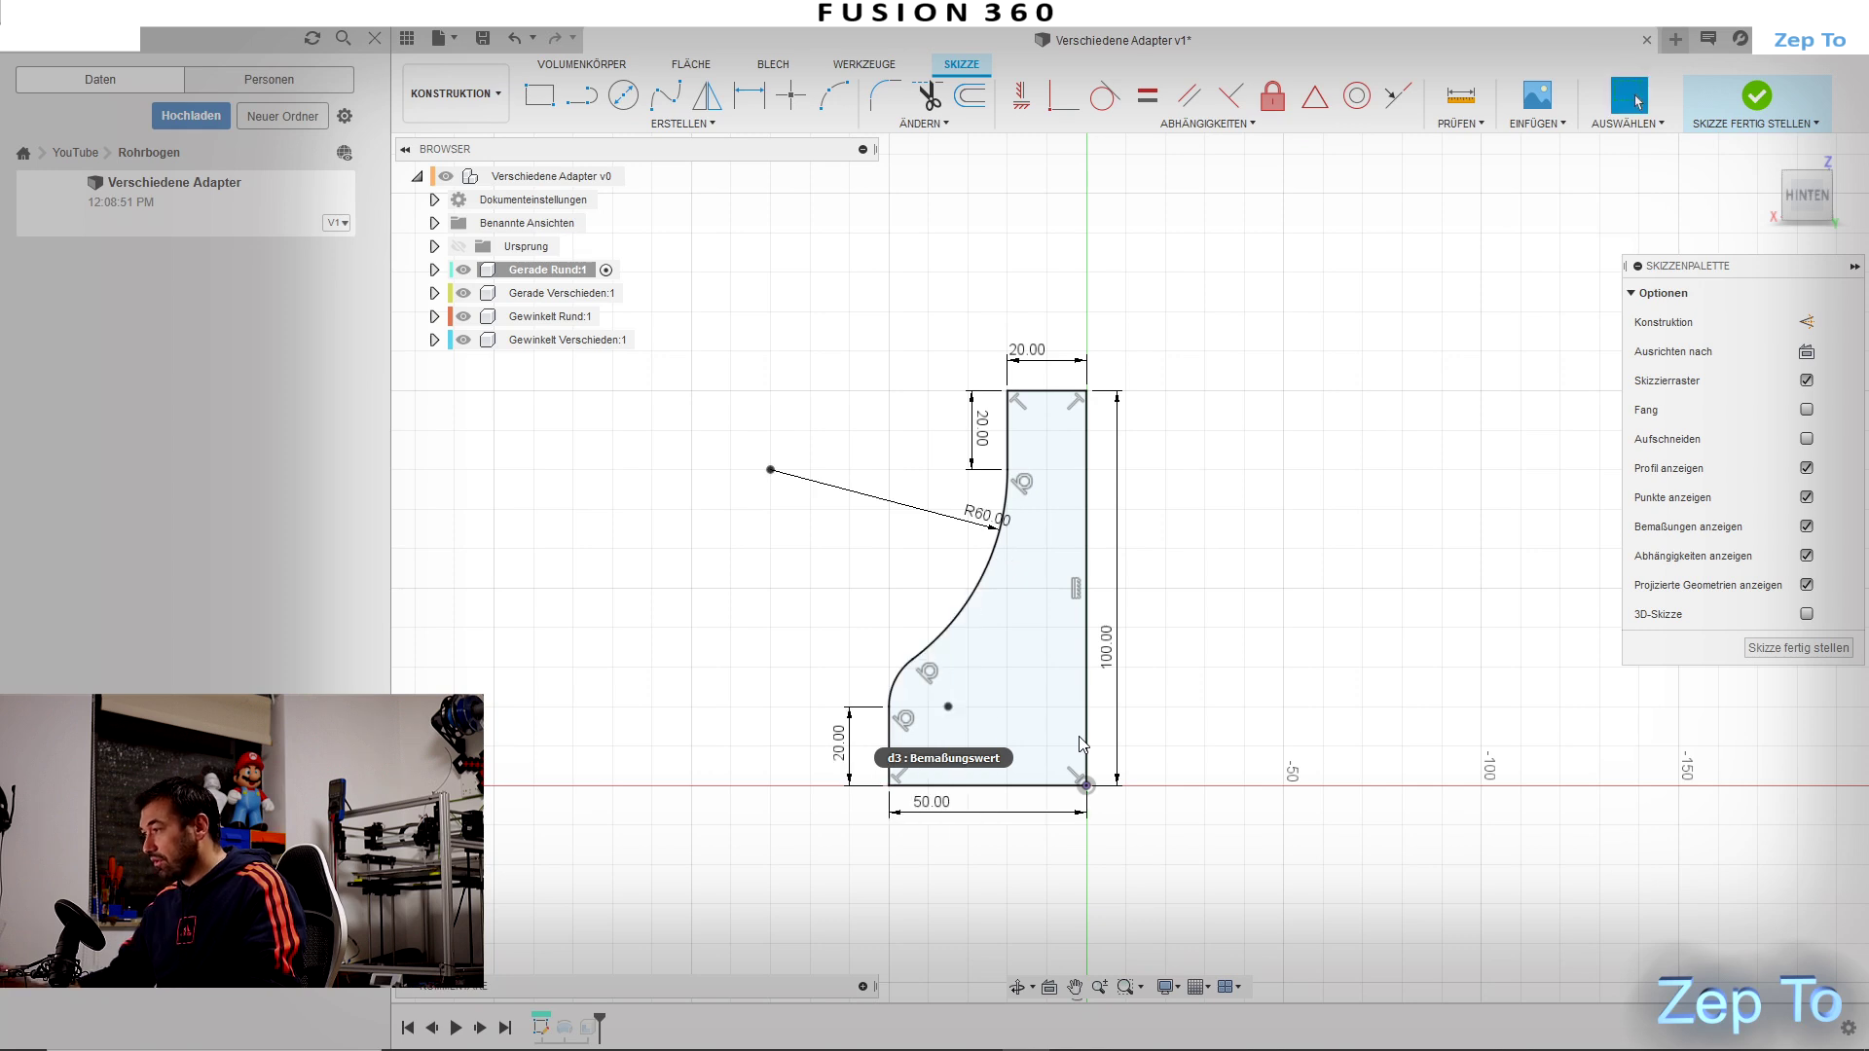
{"action": "double_click", "coordinate": [1033, 366]}
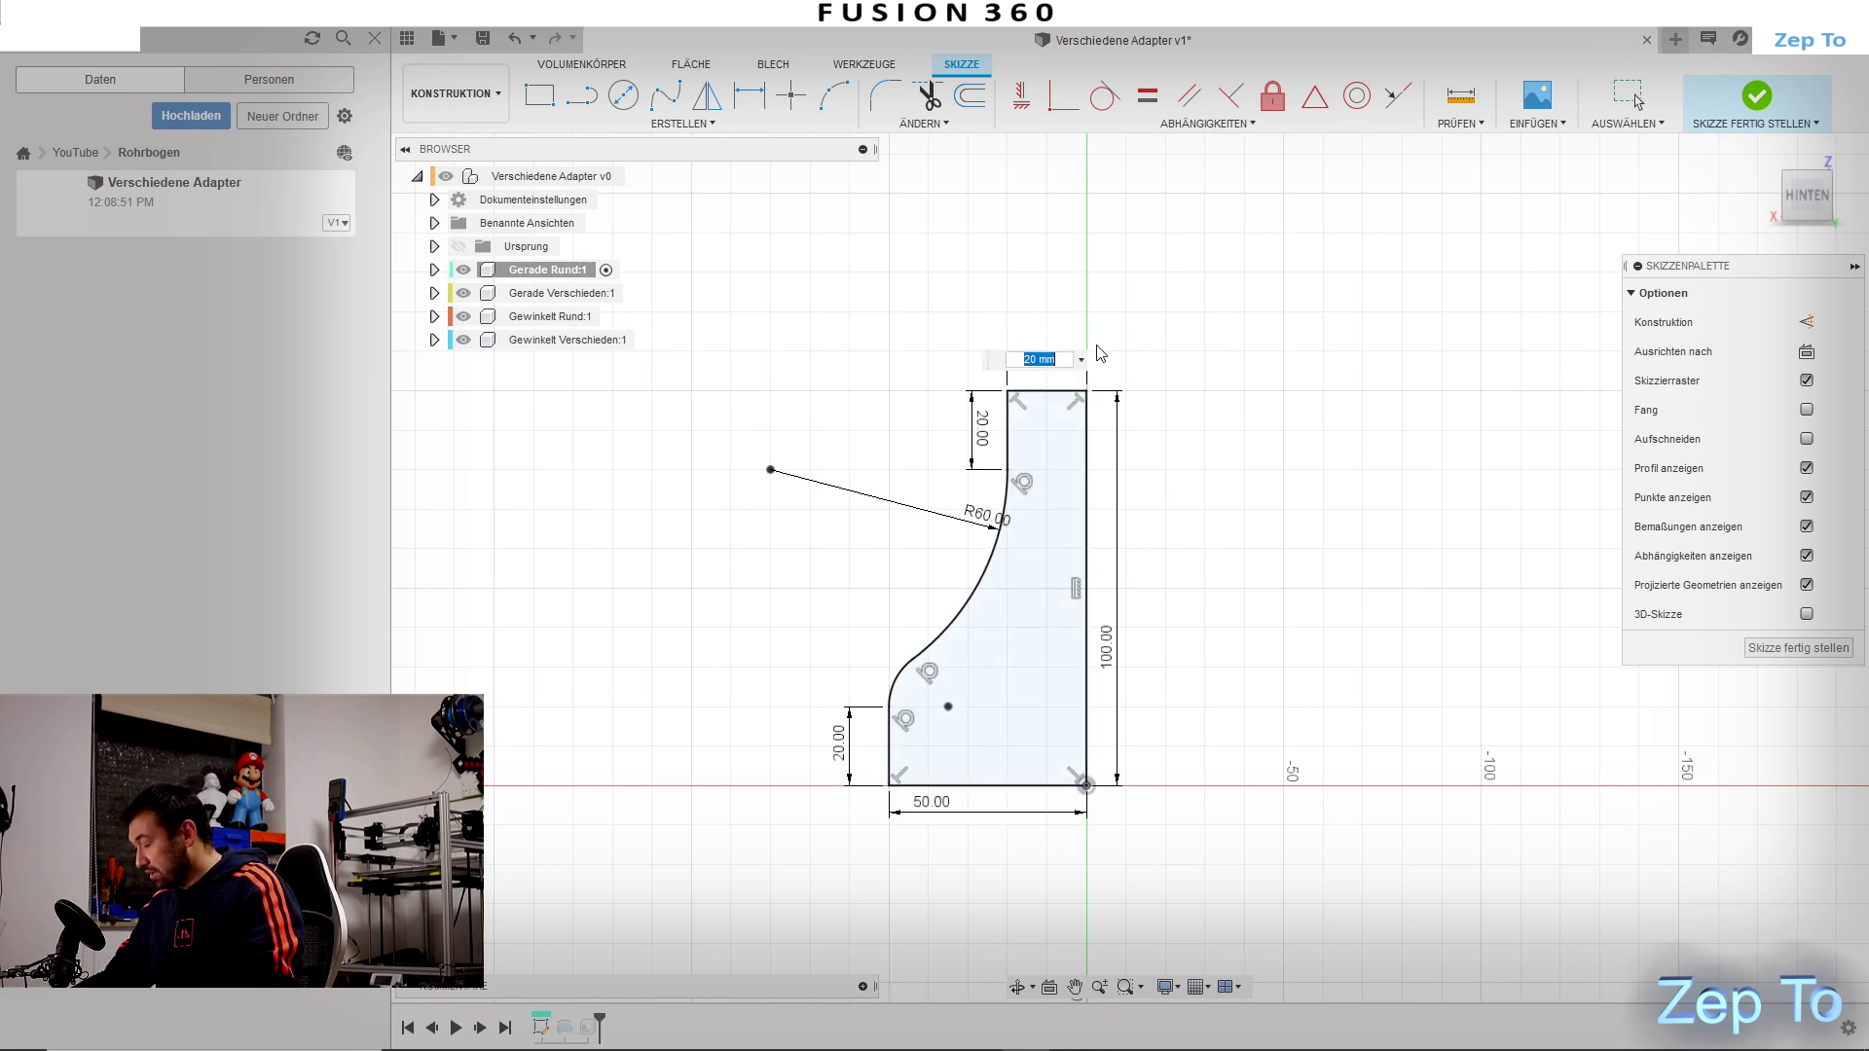
{"action": "type", "text": "45"}
{"action": "key", "text": "Return"}
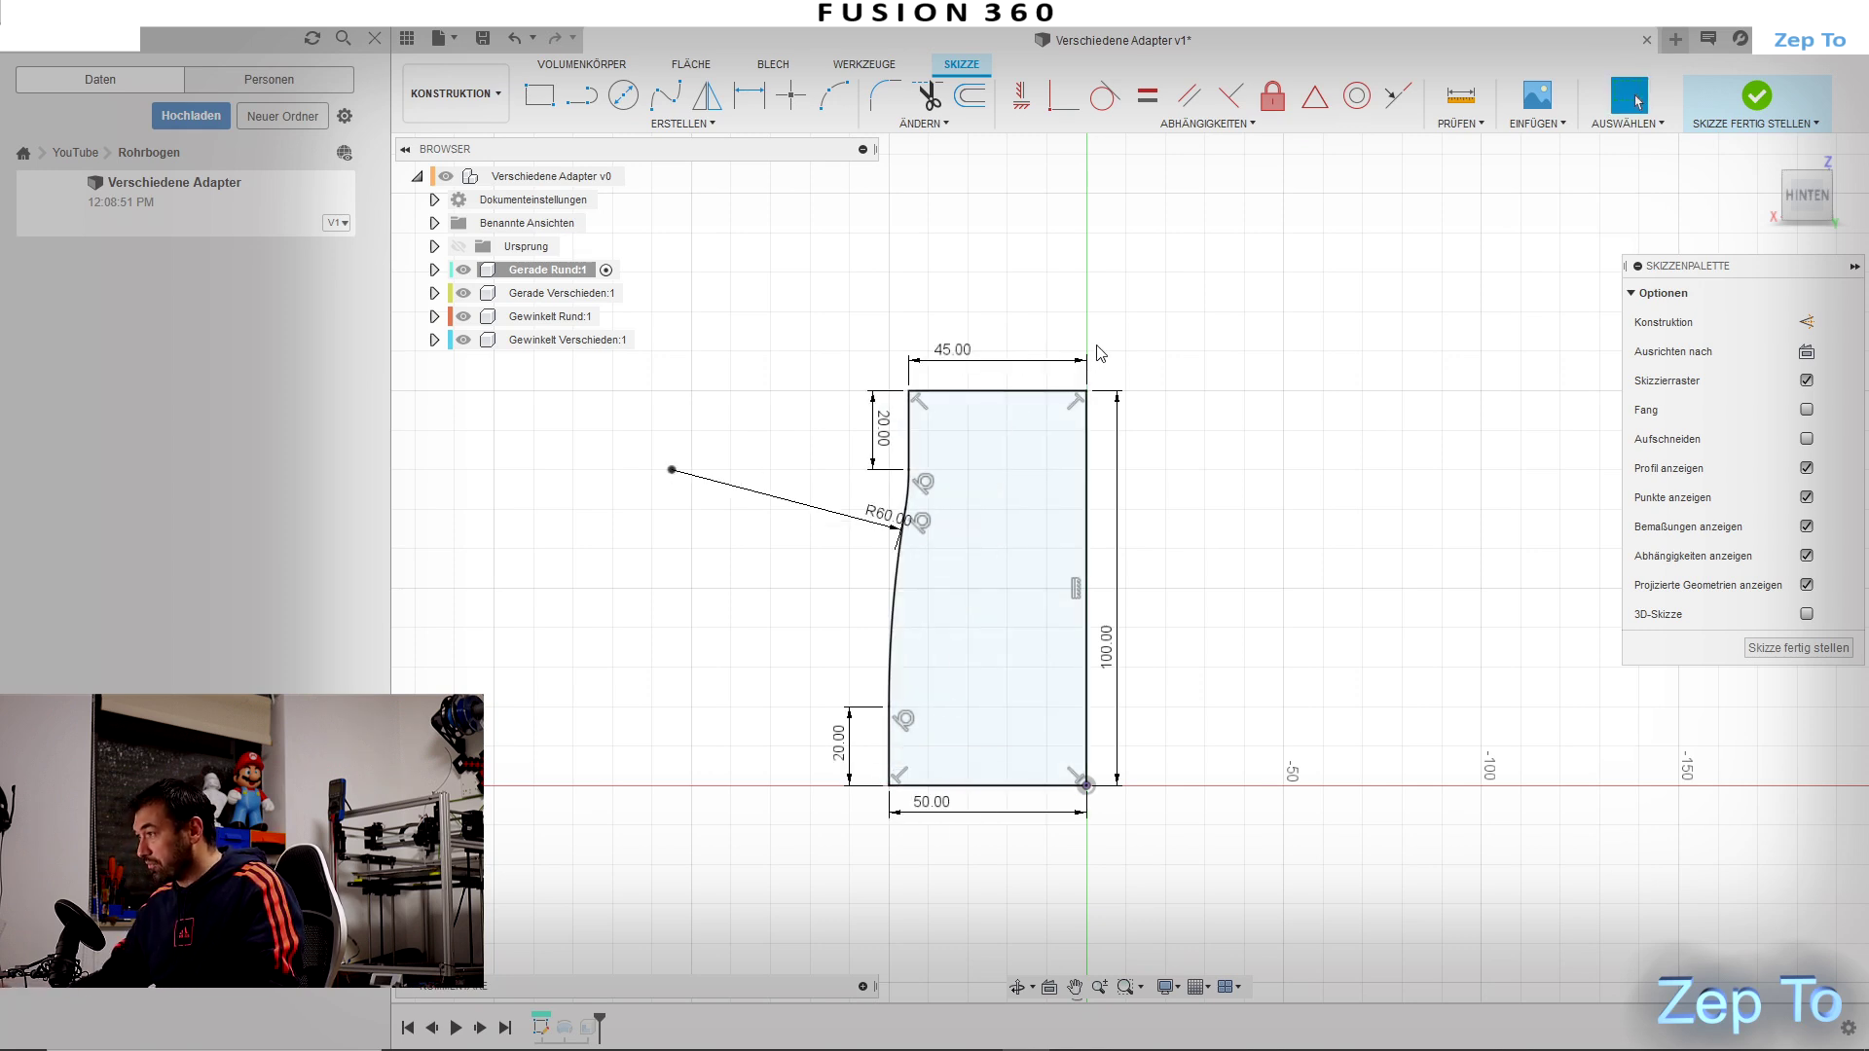
{"action": "double_click", "coordinate": [937, 804]}
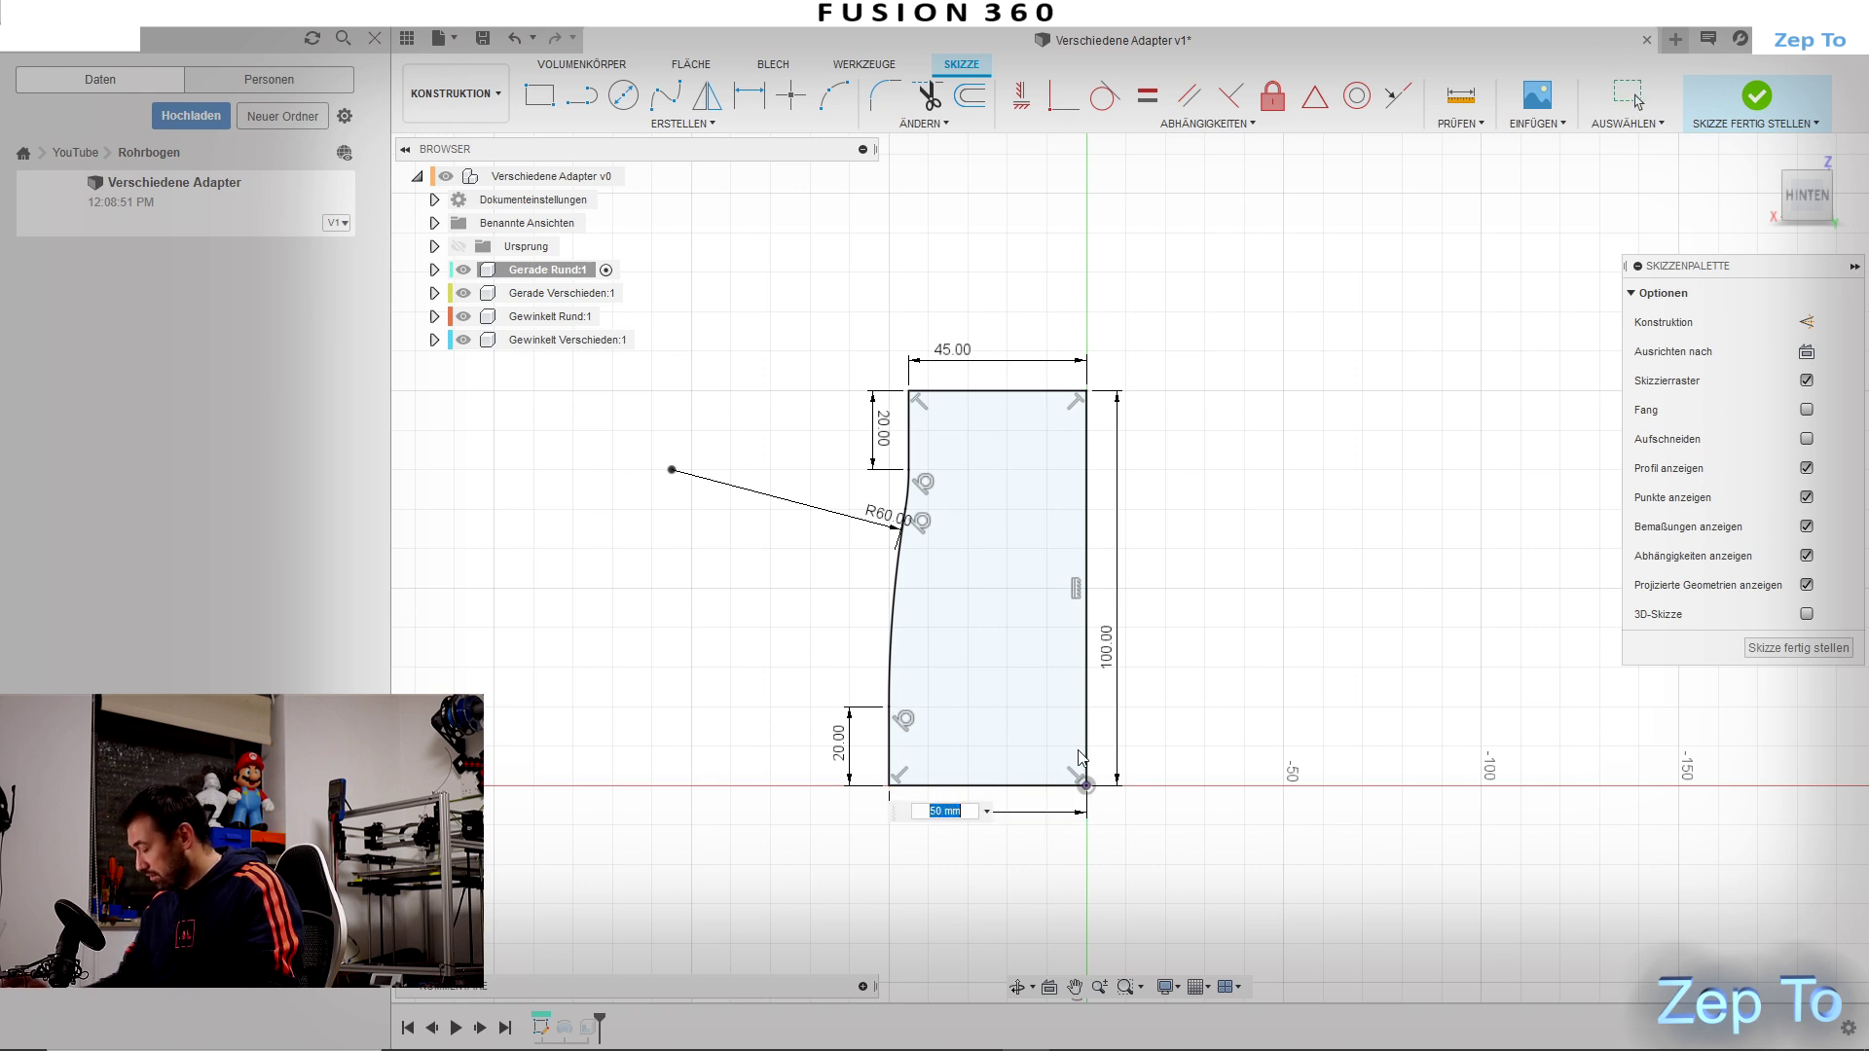
{"action": "key", "text": "Return"}
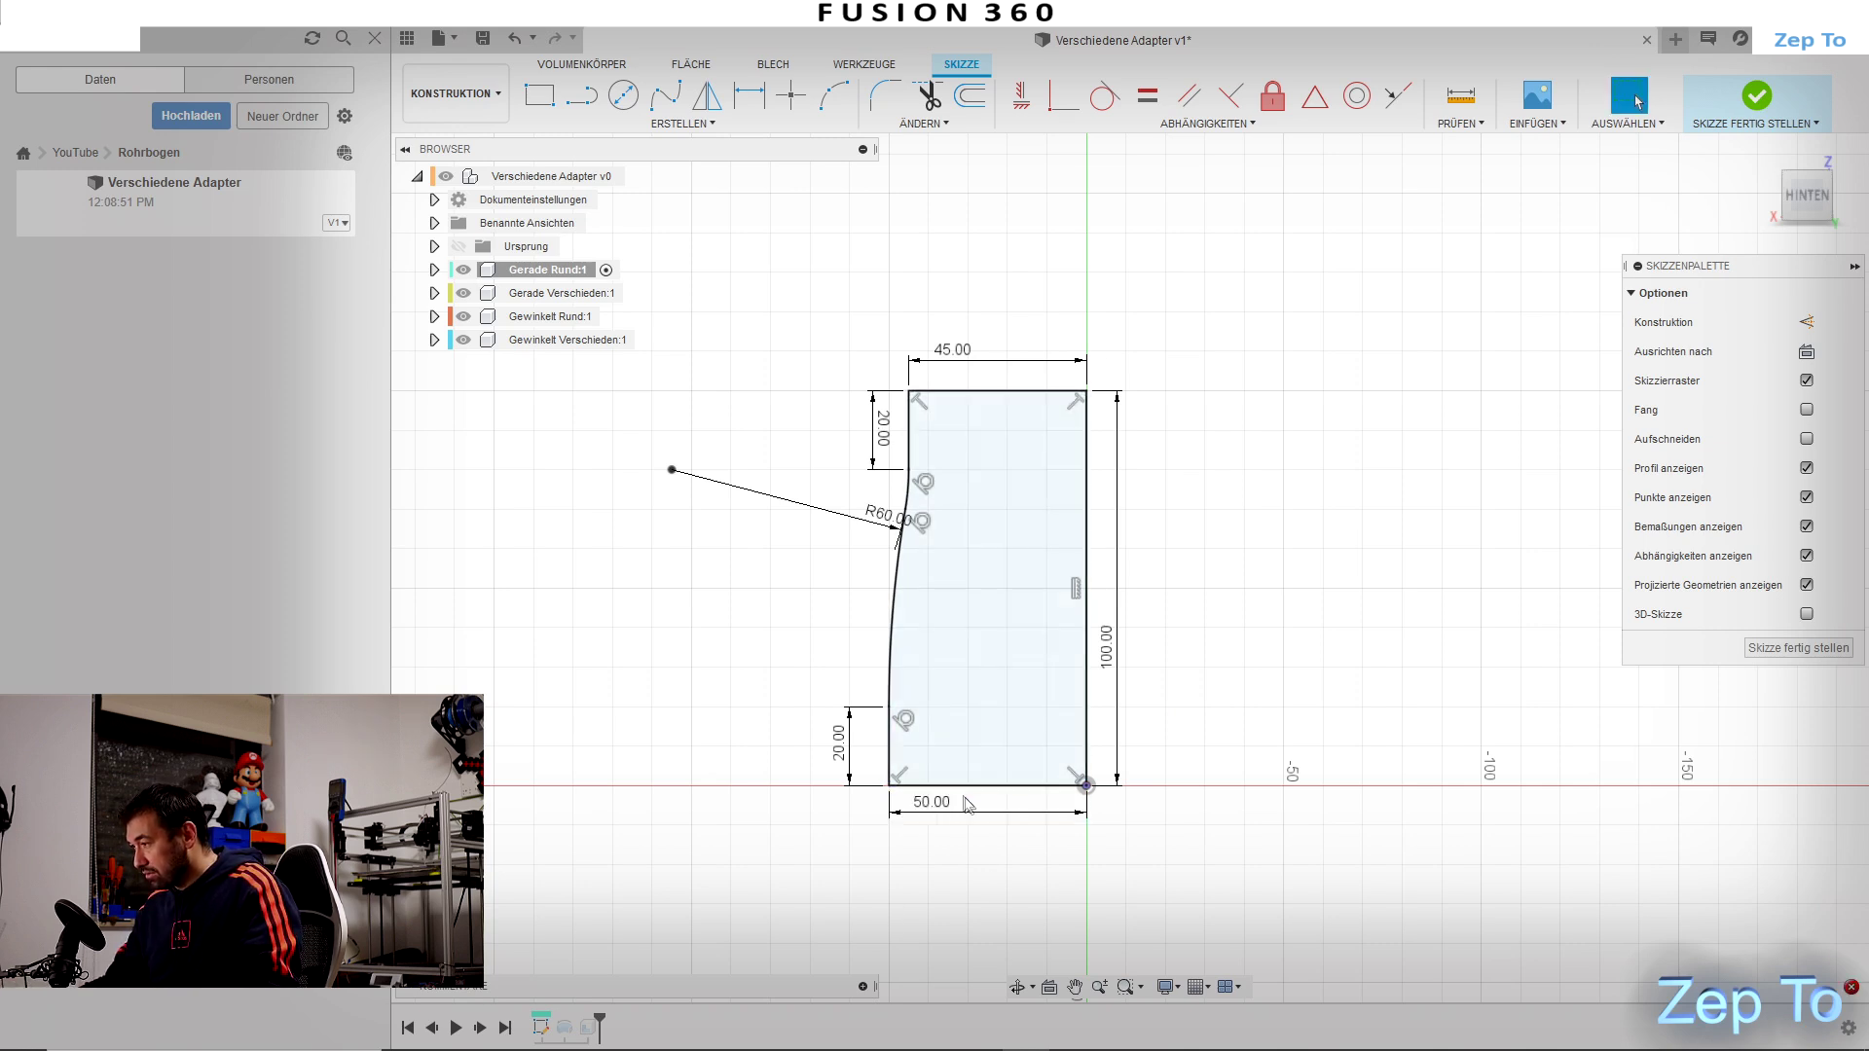
{"action": "double_click", "coordinate": [953, 812]}
{"action": "type", "text": "0"}
{"action": "key", "text": "Return"}
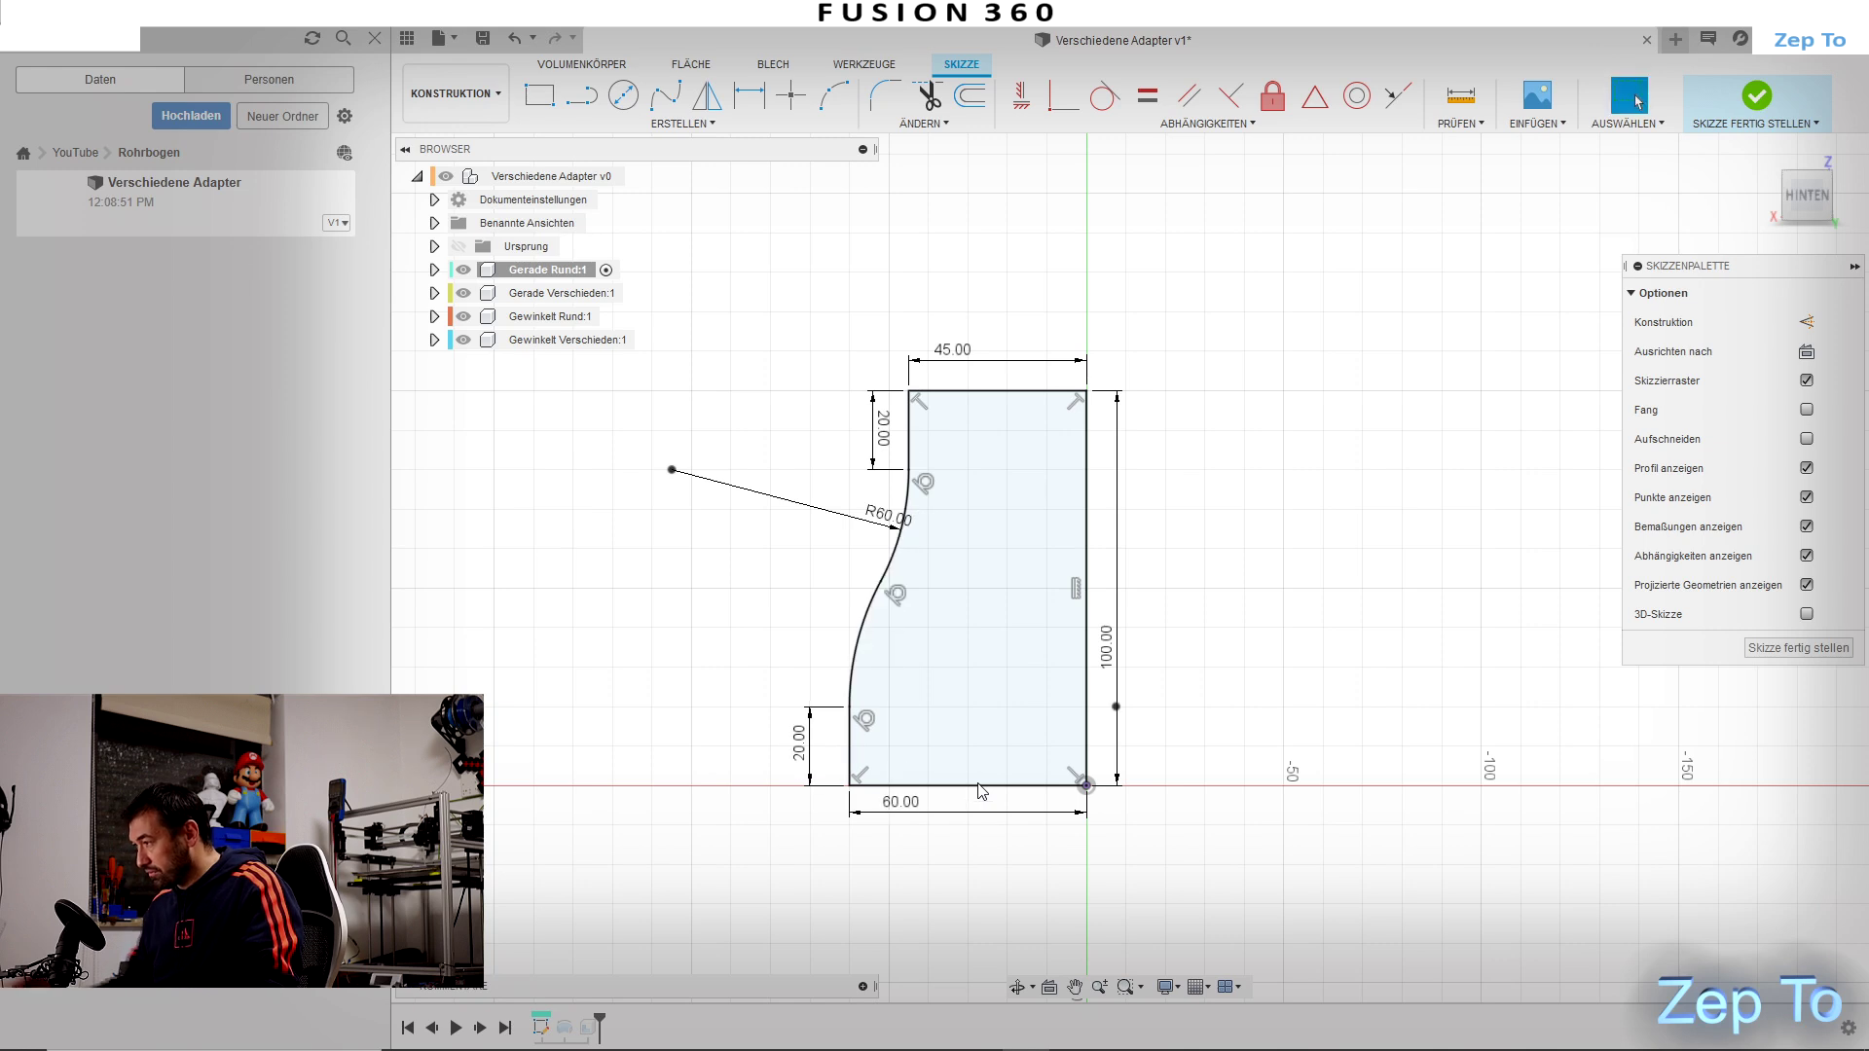
Step: Set the profile height to 250 and the arc radius to R250, then finish the sketch
{"action": "double_click", "coordinate": [1108, 647]}
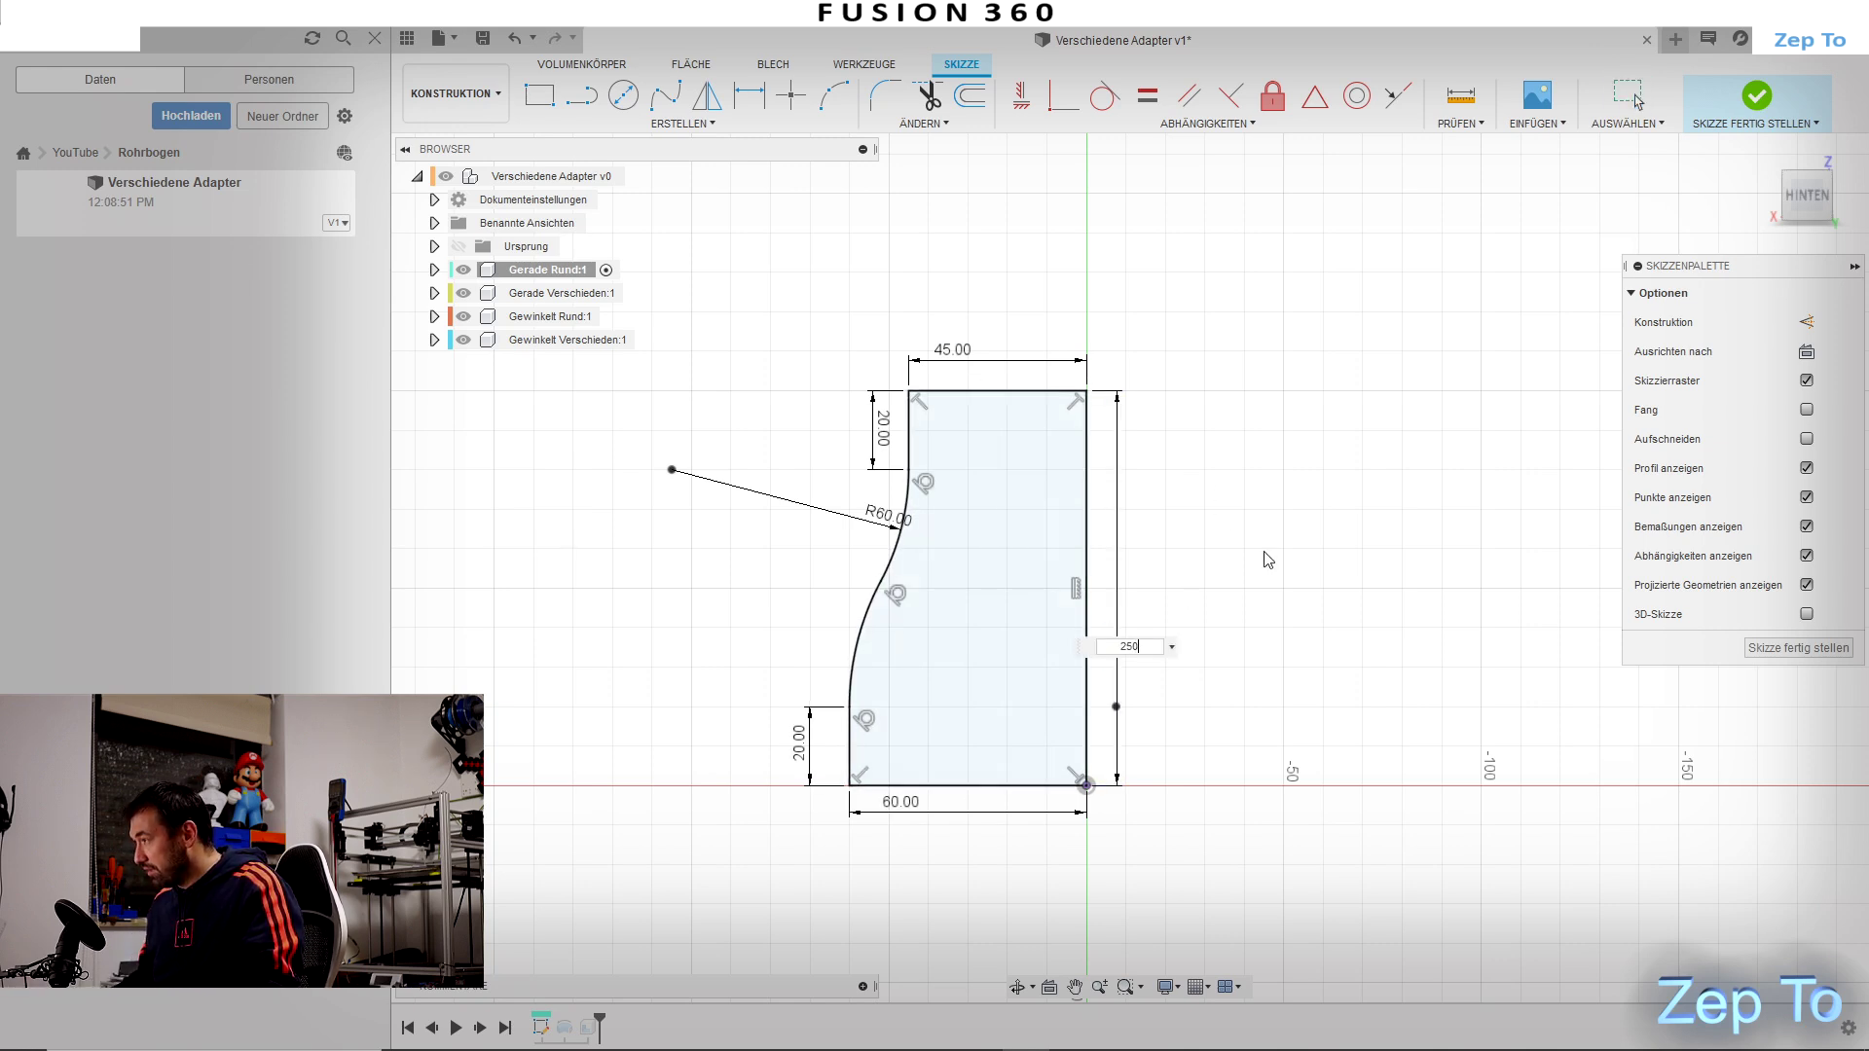
{"action": "key", "text": "Return"}
{"action": "scroll", "coordinate": [1294, 516], "scroll_direction": "down", "scroll_amount": 2}
{"action": "scroll", "coordinate": [1264, 517], "scroll_direction": "down", "scroll_amount": 2}
{"action": "scroll", "coordinate": [1119, 490], "scroll_direction": "down", "scroll_amount": 2}
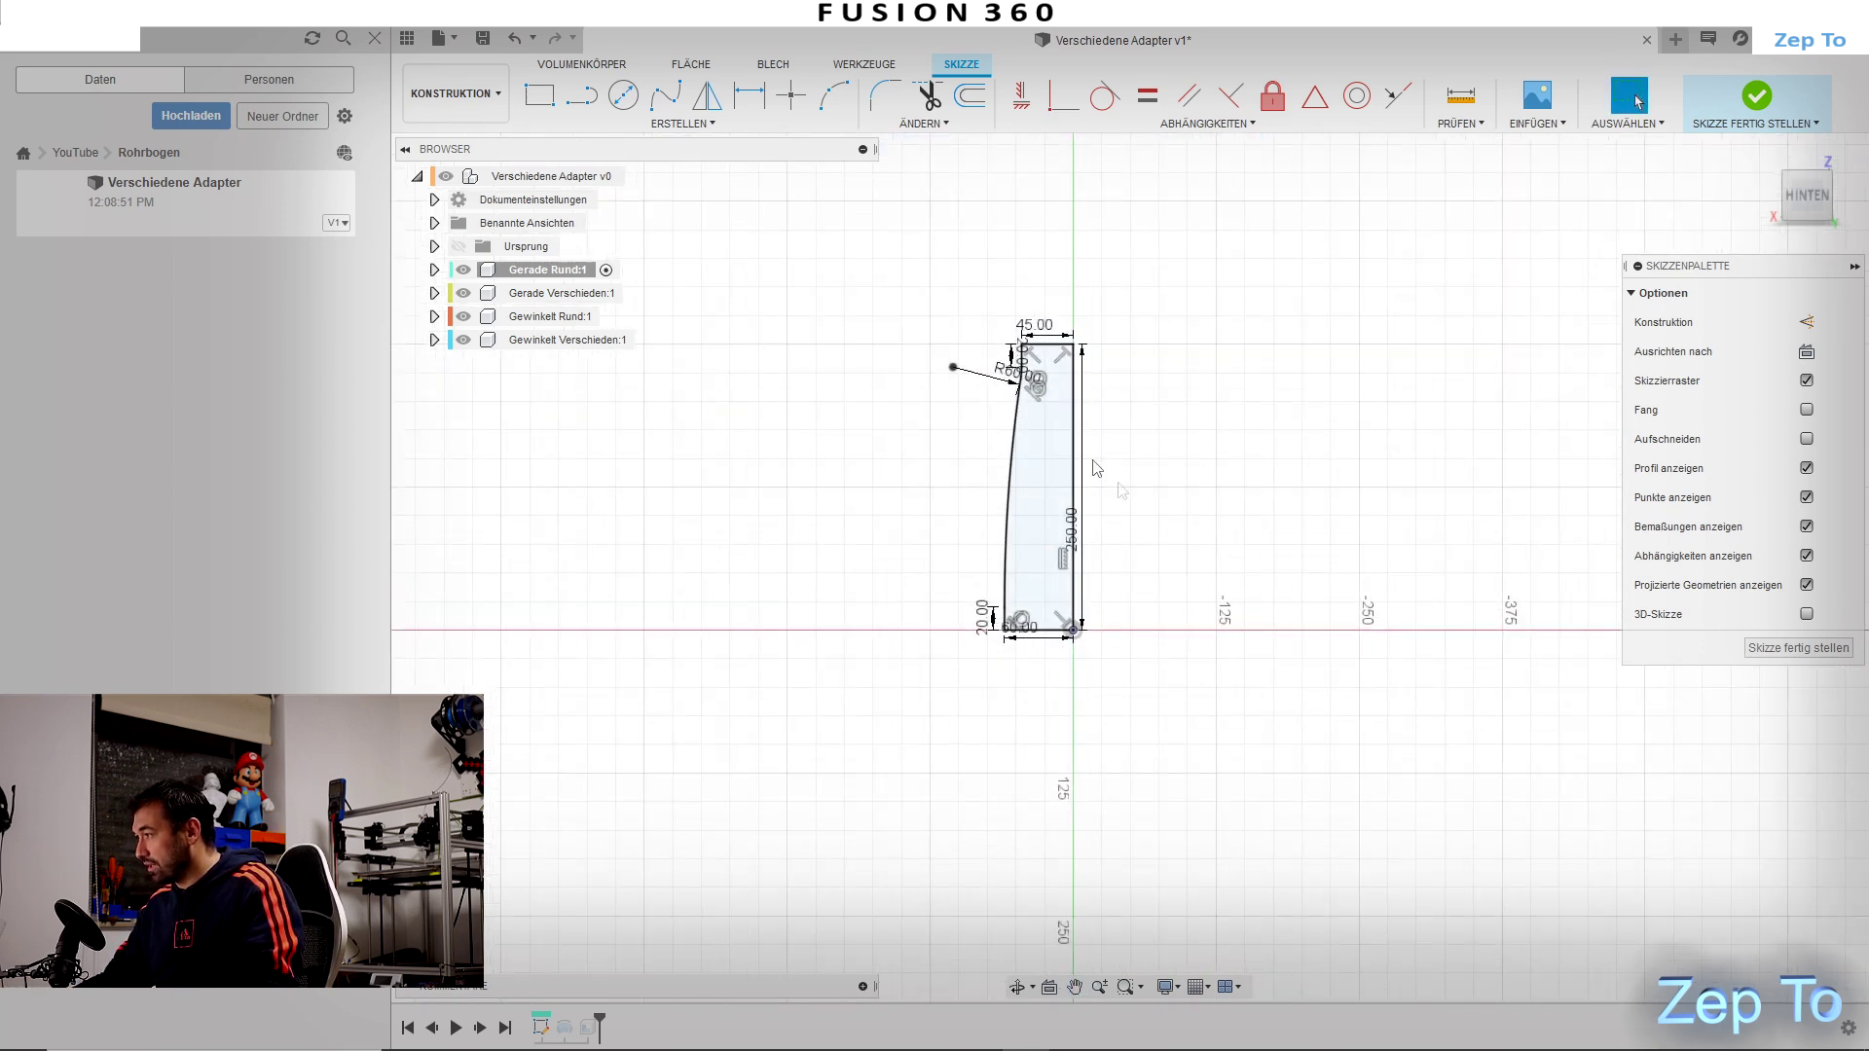
{"action": "scroll", "coordinate": [999, 377], "scroll_direction": "up", "scroll_amount": 3}
{"action": "left_click_drag", "start_coordinate": [1002, 374], "coordinate": [1020, 393]}
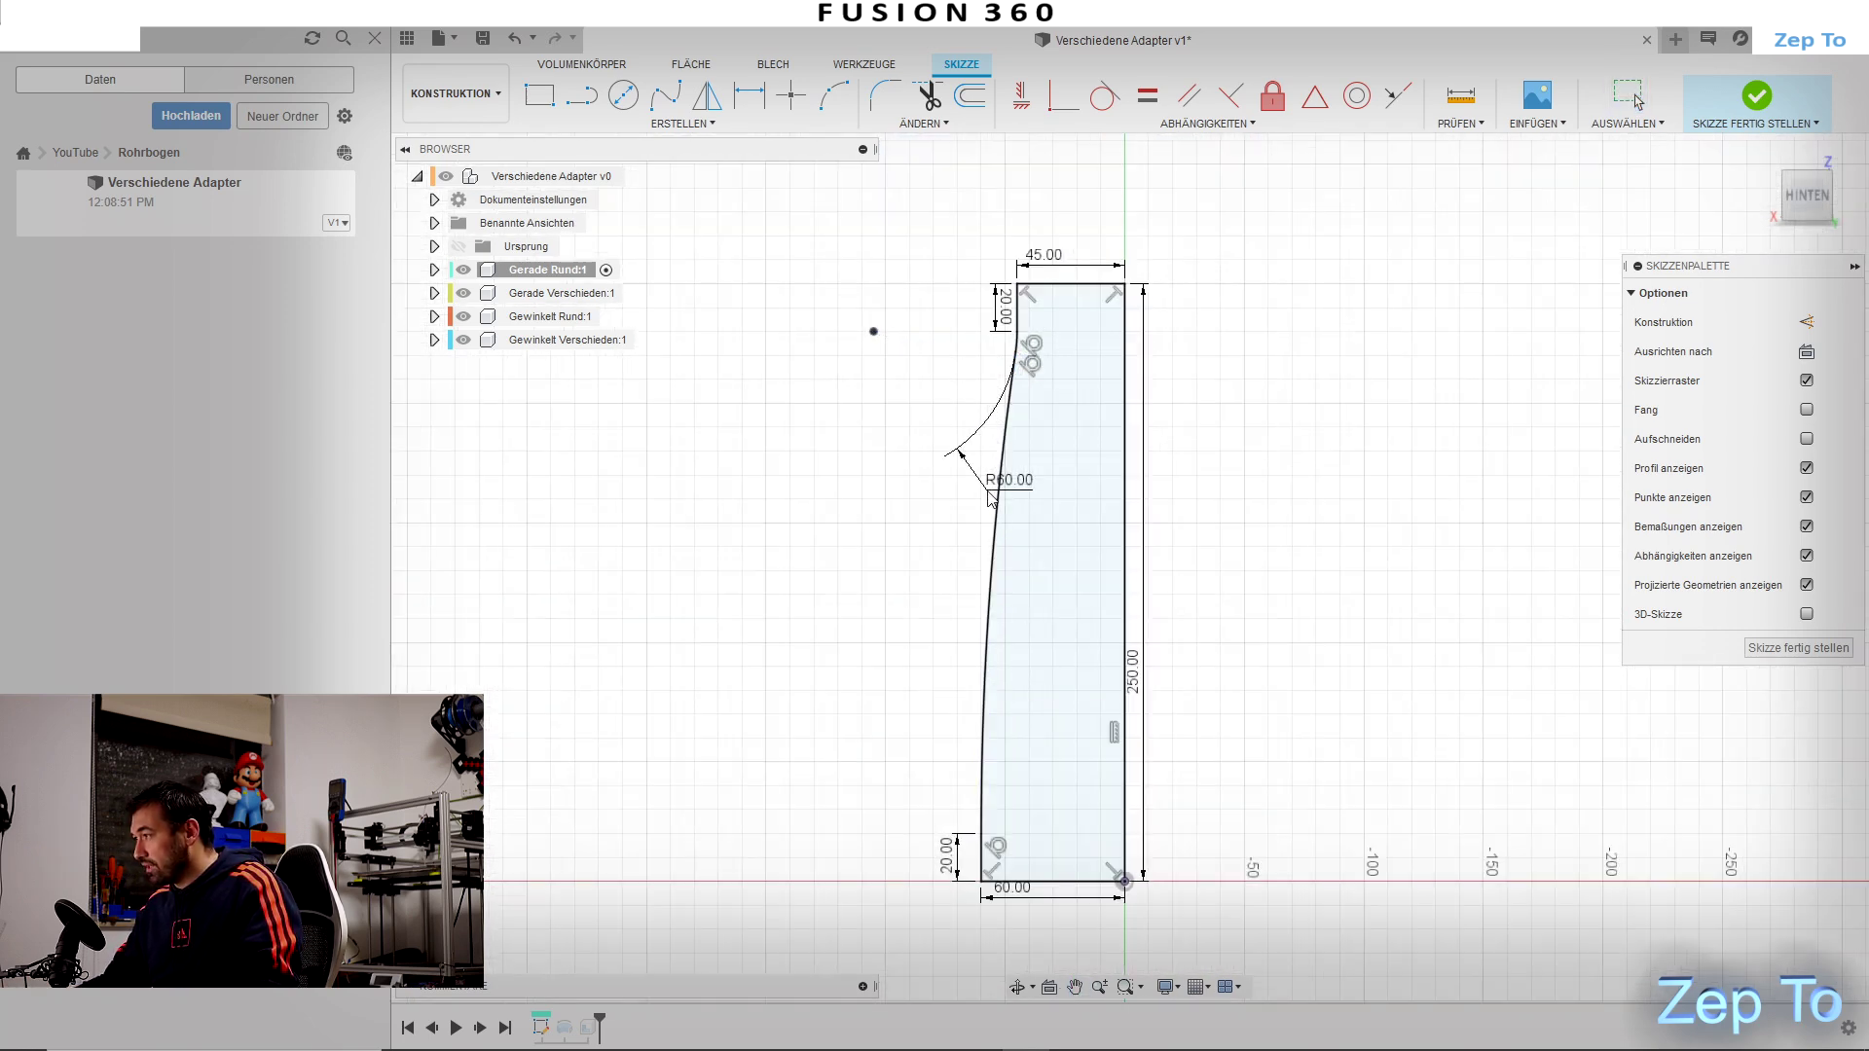
{"action": "left_click", "coordinate": [1002, 382]}
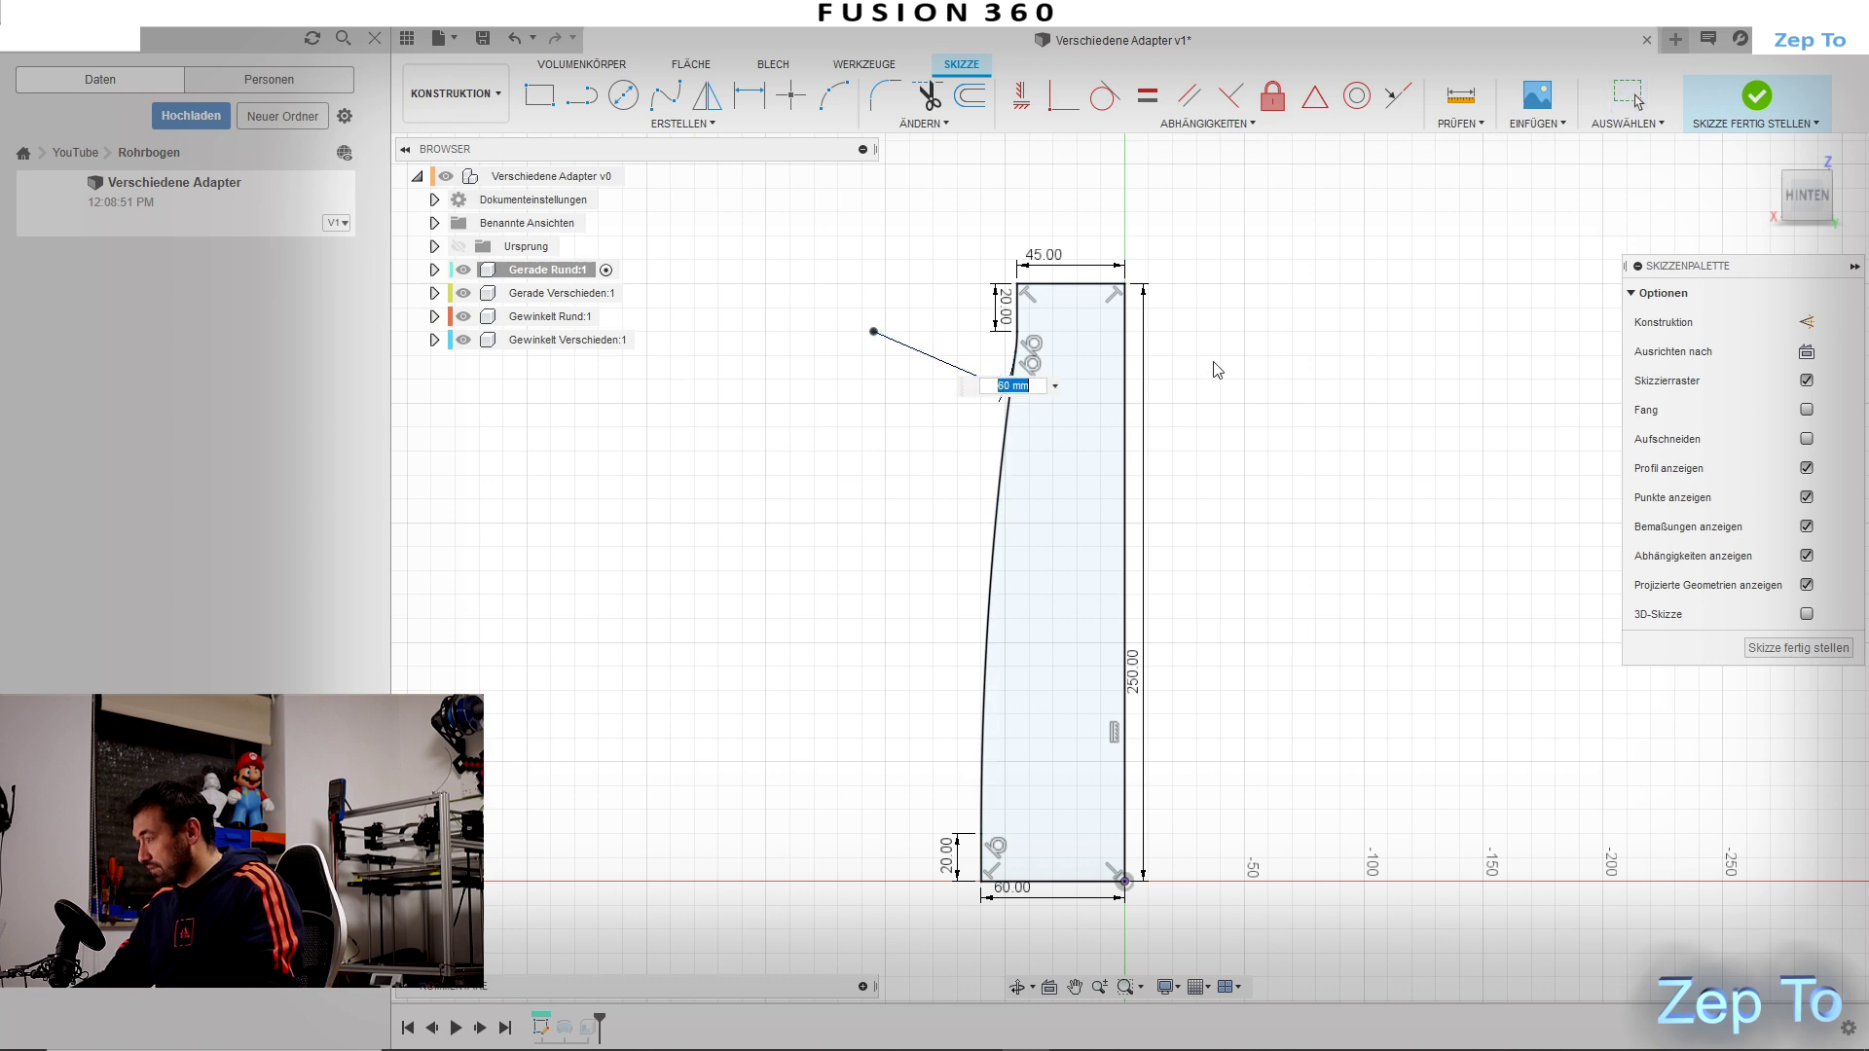
{"action": "type", "text": "0"}
{"action": "key", "text": "Return"}
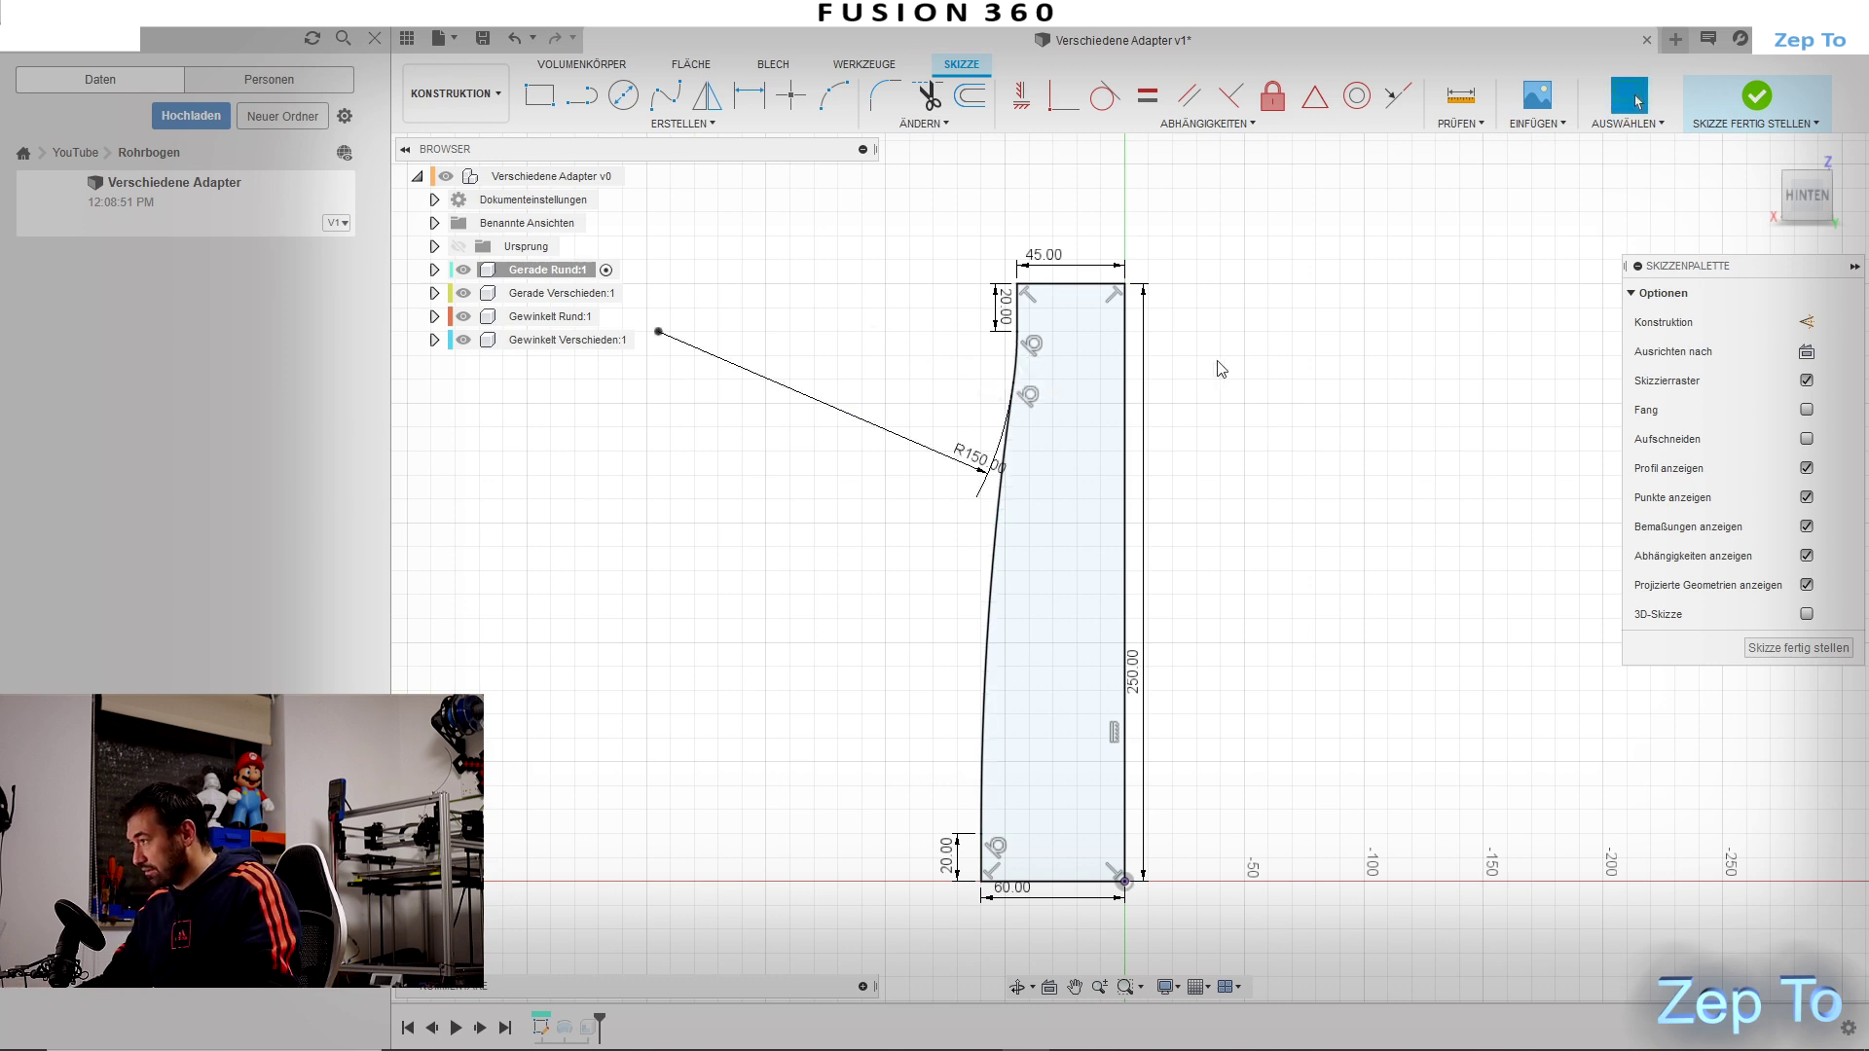
{"action": "double_click", "coordinate": [980, 464]}
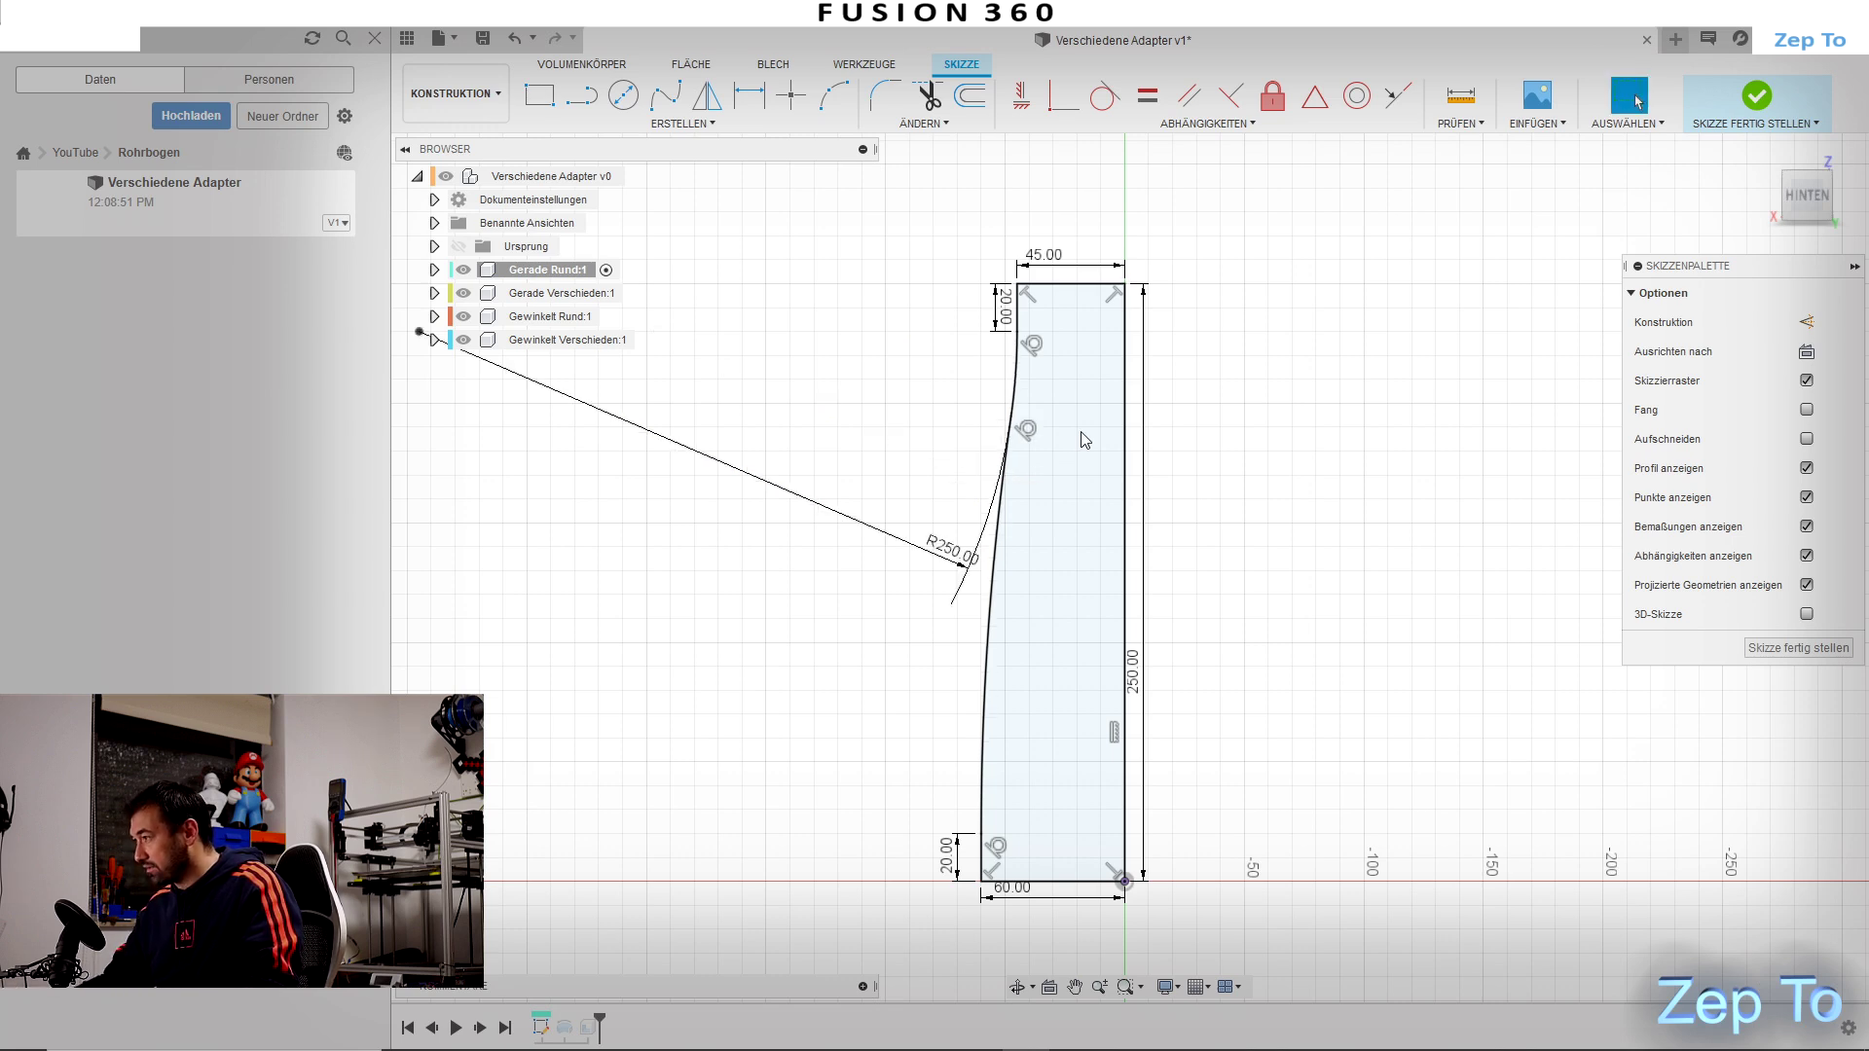
{"action": "scroll", "coordinate": [1089, 498], "scroll_direction": "down", "scroll_amount": 3}
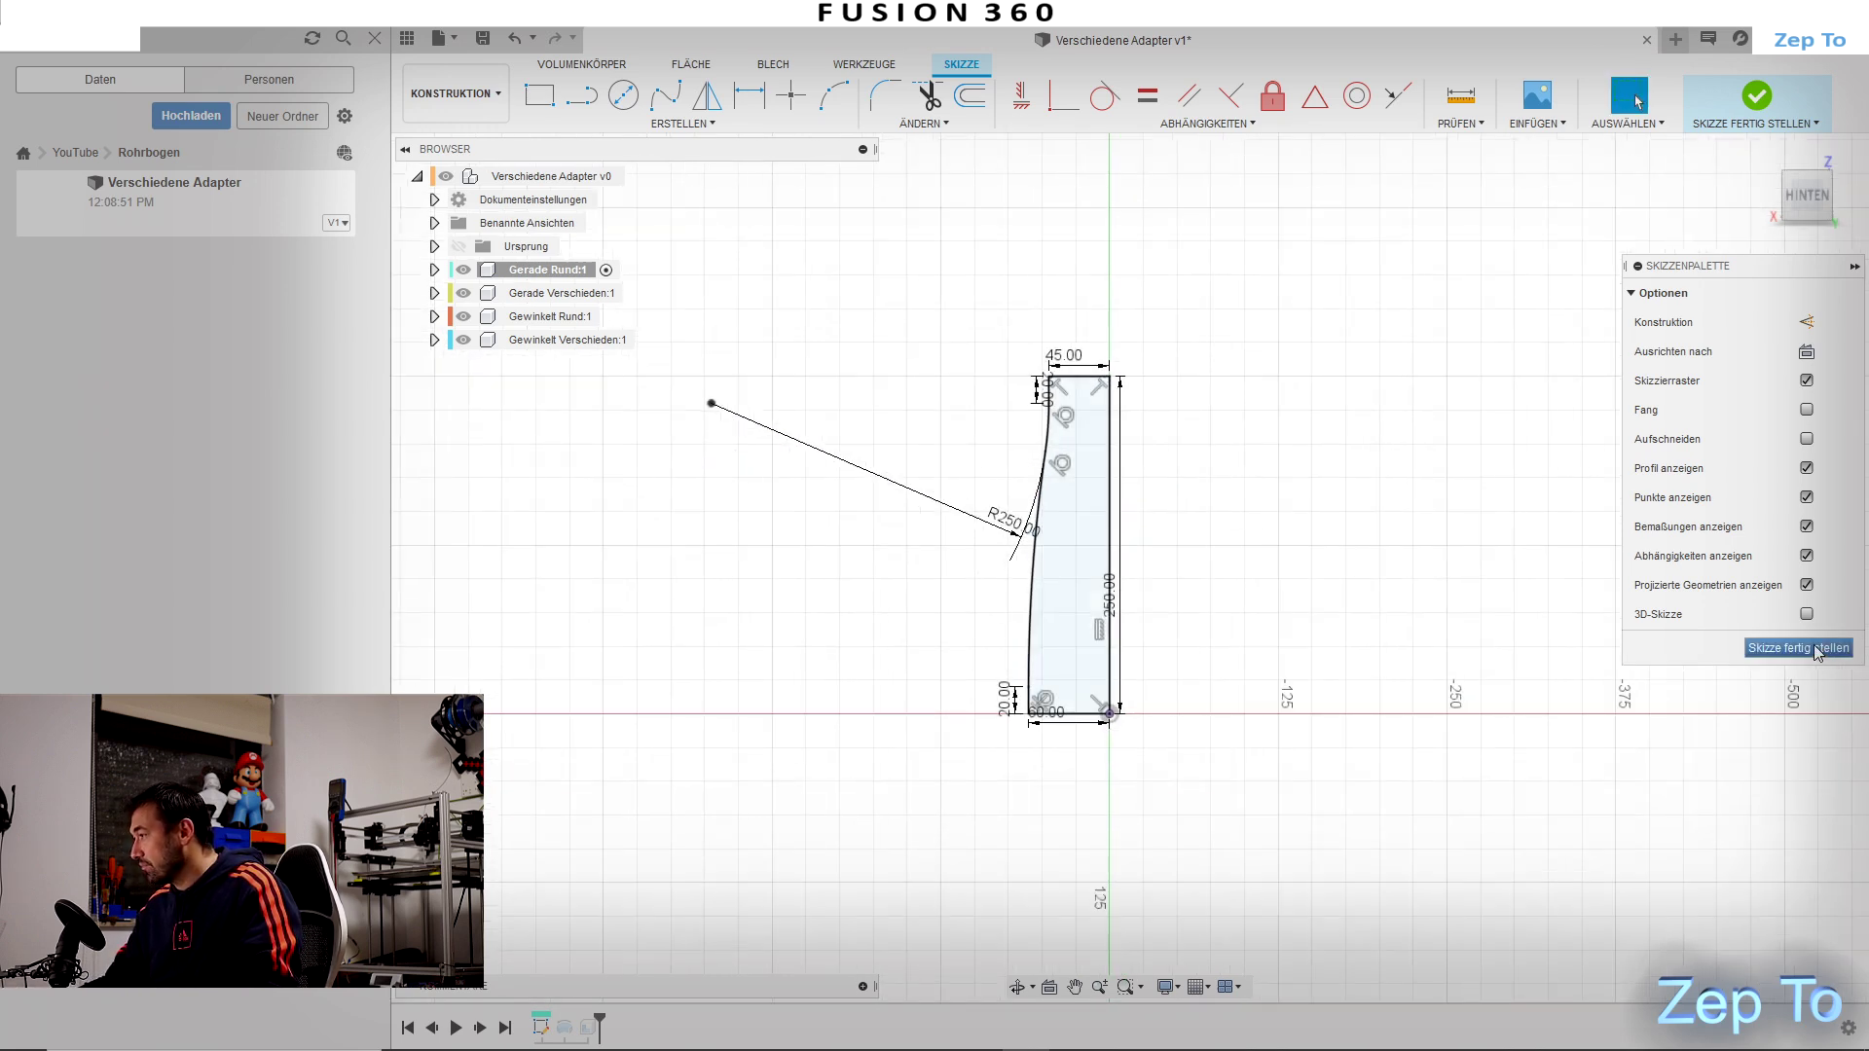
{"action": "left_click", "coordinate": [1816, 652]}
{"action": "mouse_move", "coordinate": [1244, 551]}
{"action": "middle_mouse_down", "text": "shift"}
{"action": "mouse_move", "coordinate": [1195, 502]}
{"action": "mouse_move", "coordinate": [1140, 603]}
{"action": "middle_mouse_up", "text": "shift"}
Step: Undo the 250 mm profile edit to restore the shorter hollow adapter
{"action": "scroll", "coordinate": [1141, 604], "scroll_direction": "up", "scroll_amount": 3}
{"action": "middle_click_drag", "start_coordinate": [1304, 657], "coordinate": [1086, 695], "text": "shift"}
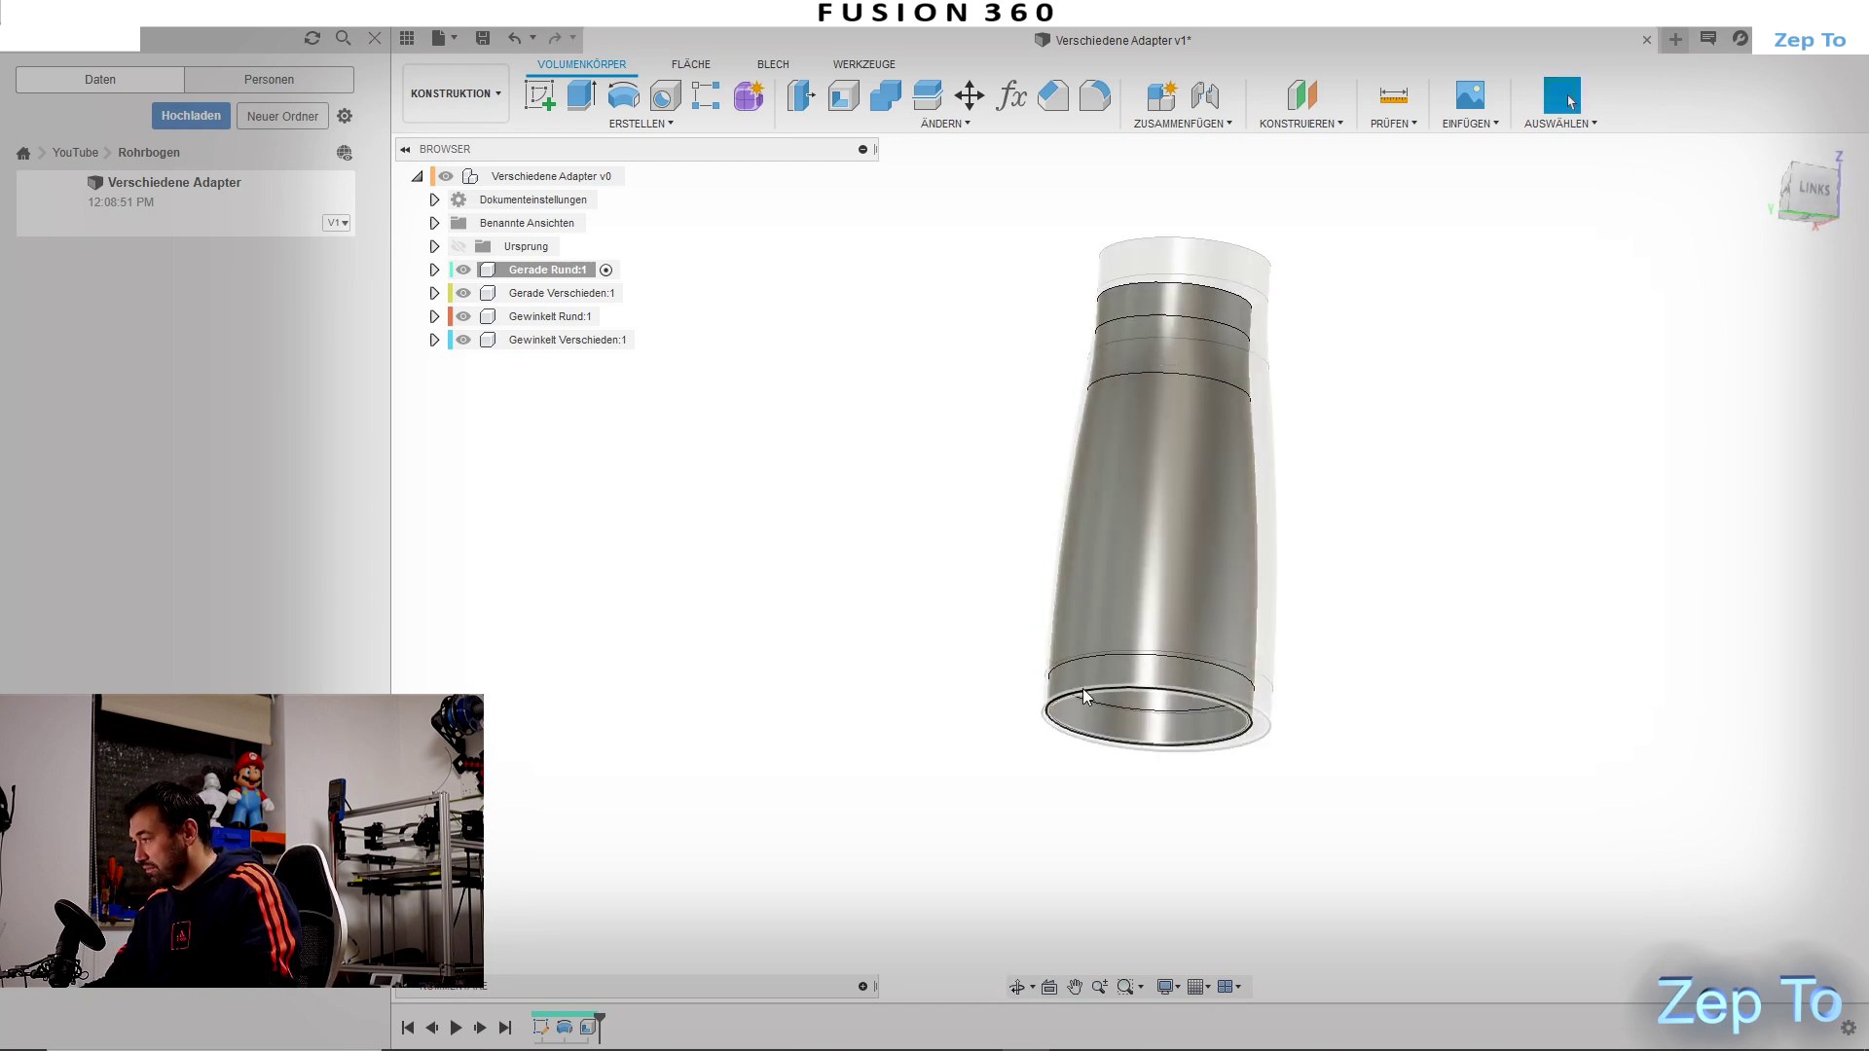
{"action": "scroll", "coordinate": [1082, 695], "scroll_direction": "up", "scroll_amount": 2}
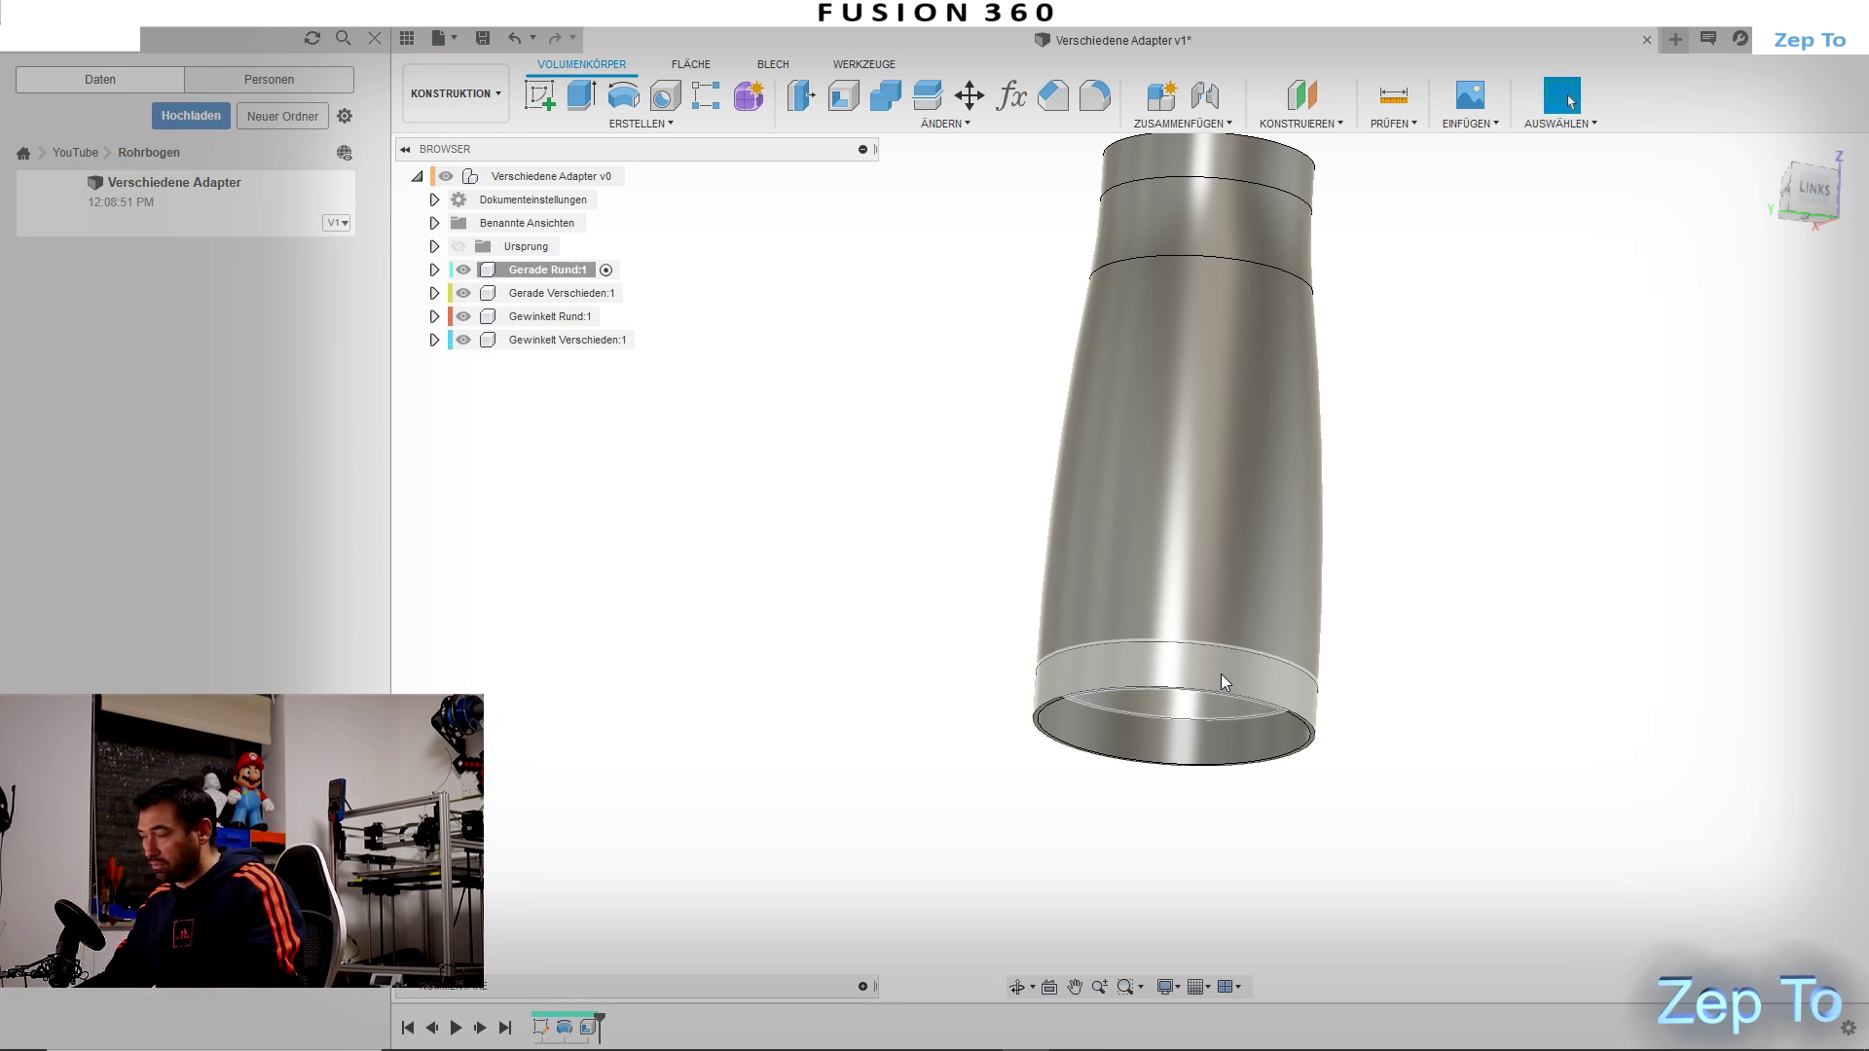
{"action": "scroll", "coordinate": [1223, 680], "scroll_direction": "down", "scroll_amount": 3}
{"action": "key", "text": "ctrl+z"}
{"action": "left_click", "coordinate": [514, 39]}
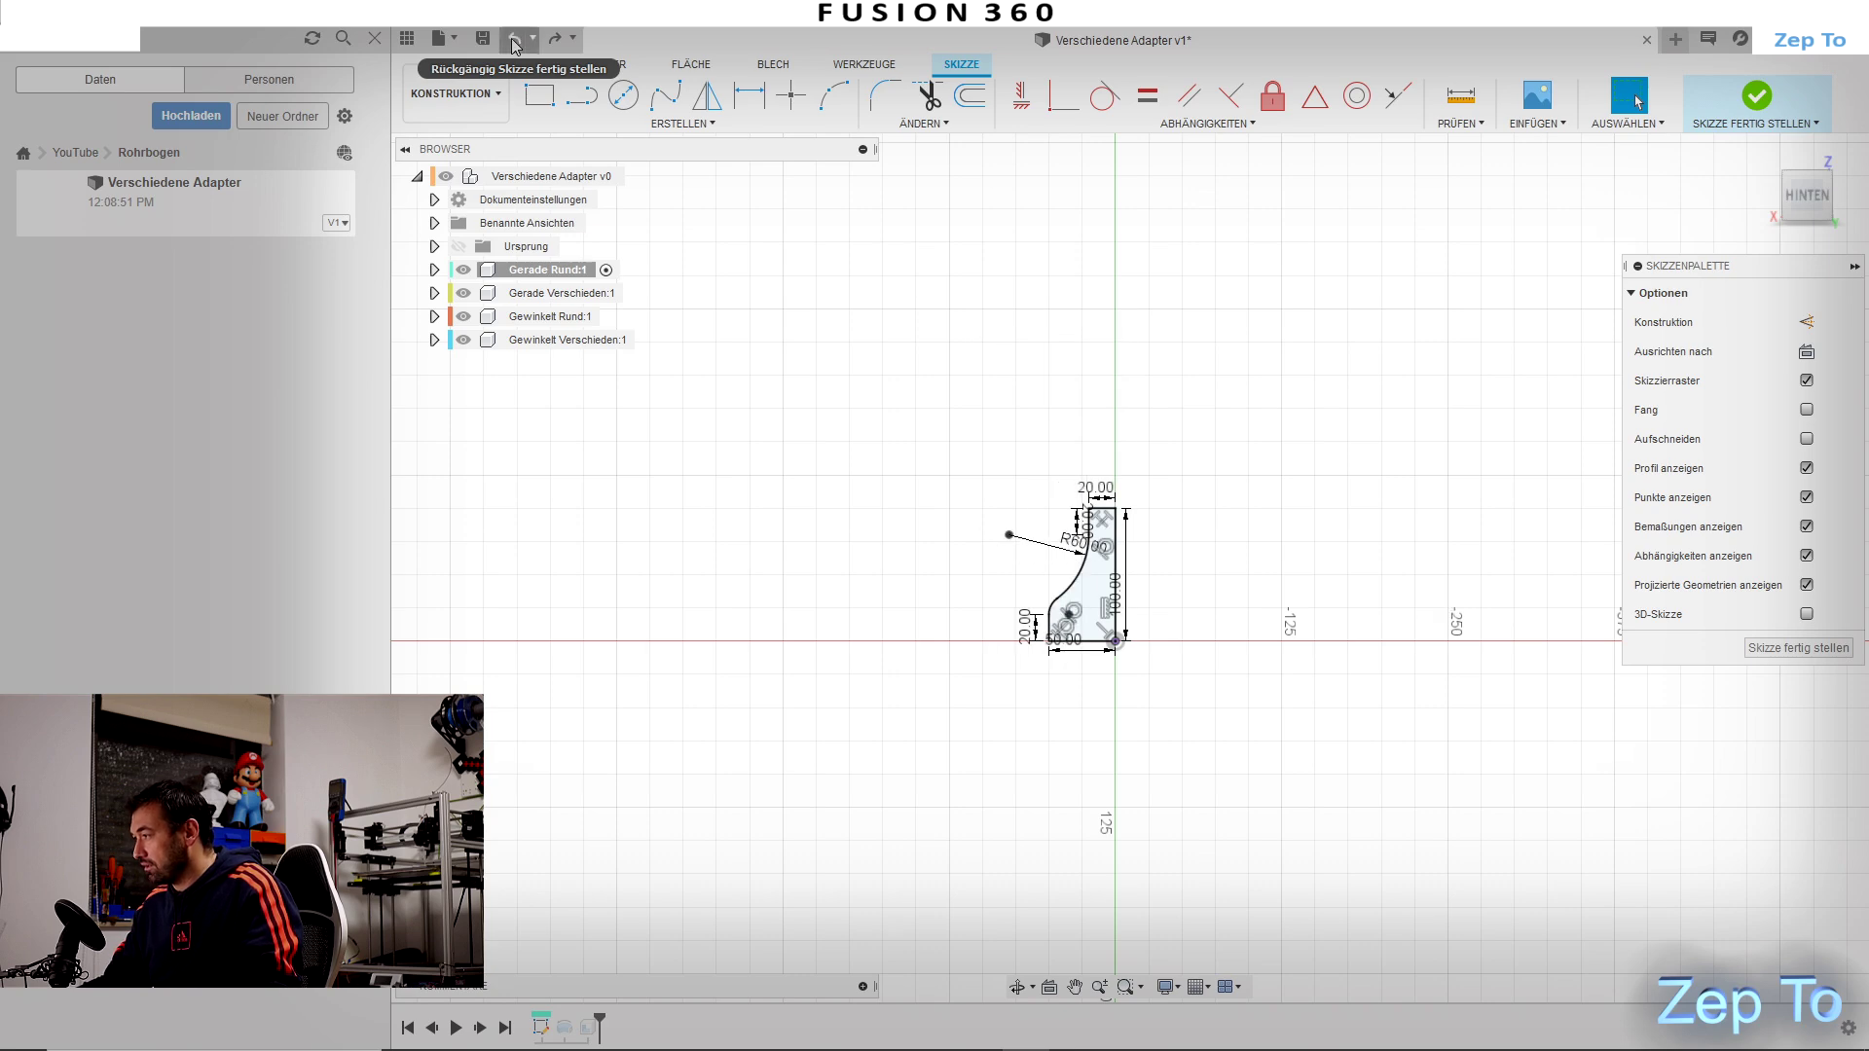
{"action": "left_click", "coordinate": [514, 39]}
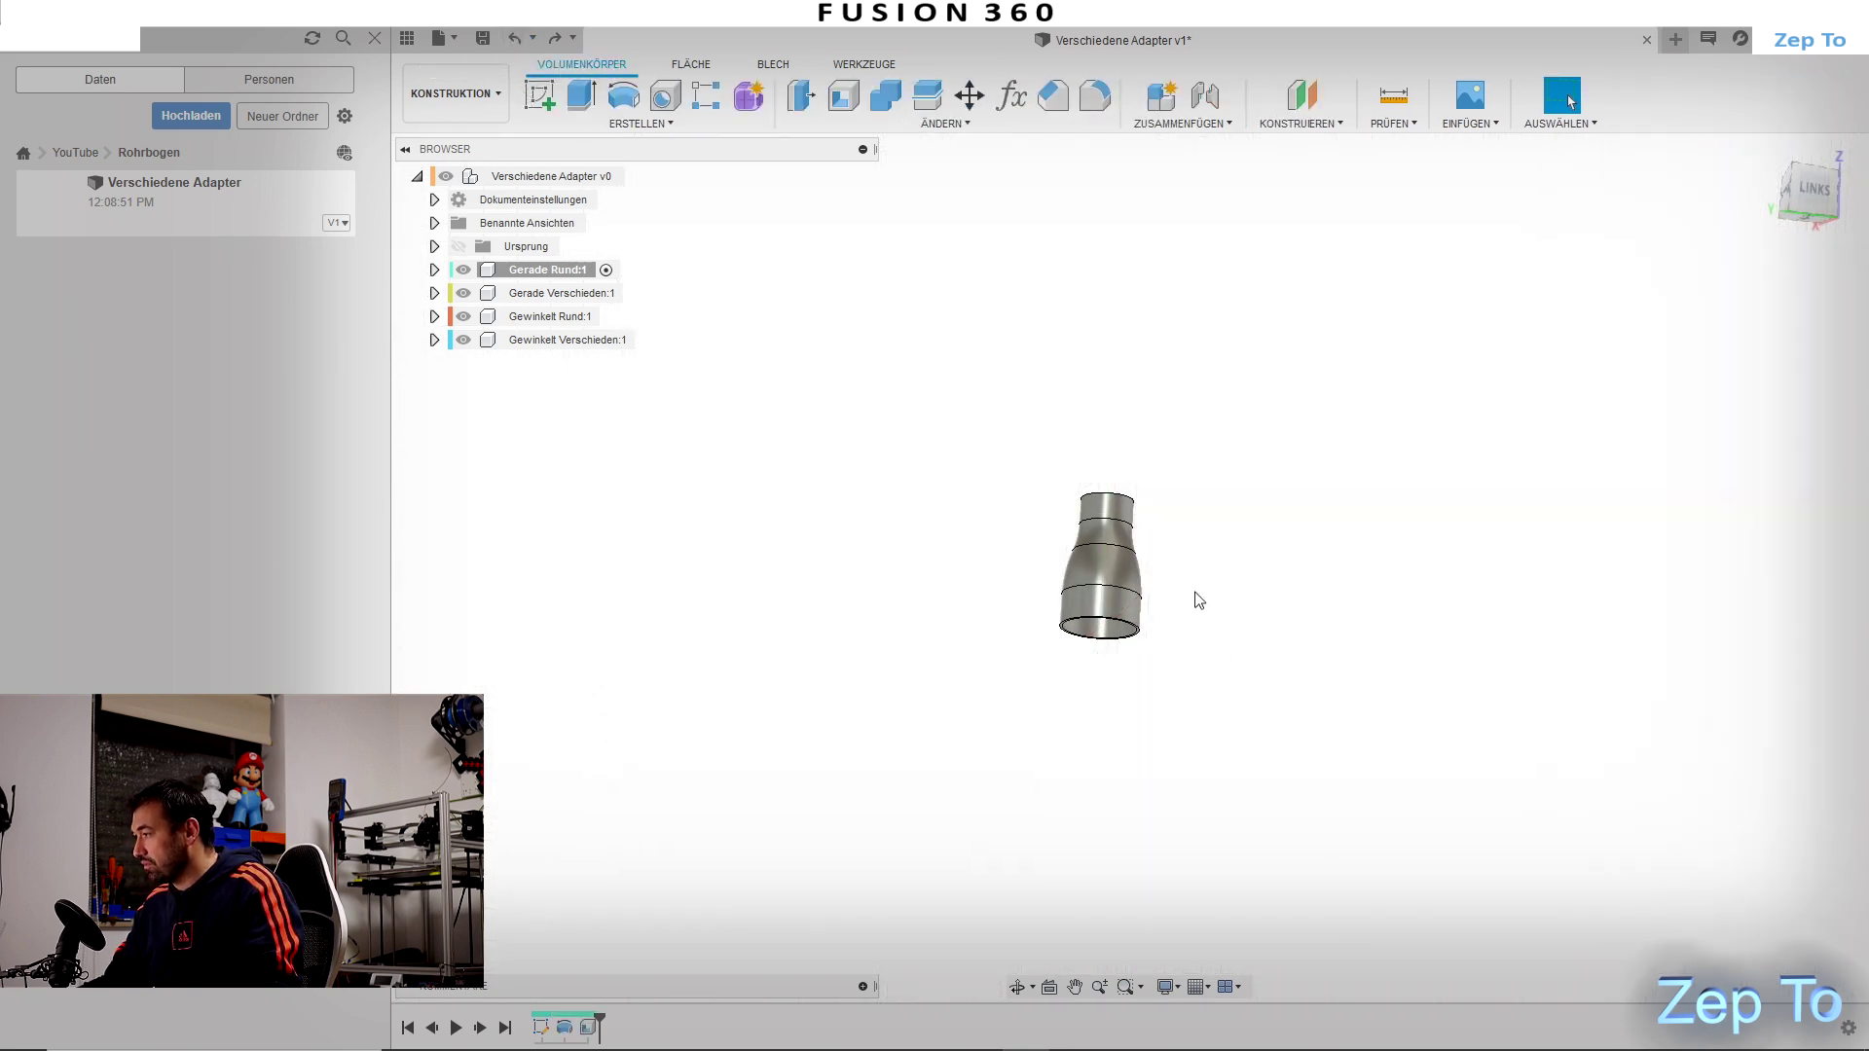
Step: Hide the Gerade Rund:1 component's body
{"action": "scroll", "coordinate": [1200, 613], "scroll_direction": "up", "scroll_amount": 3}
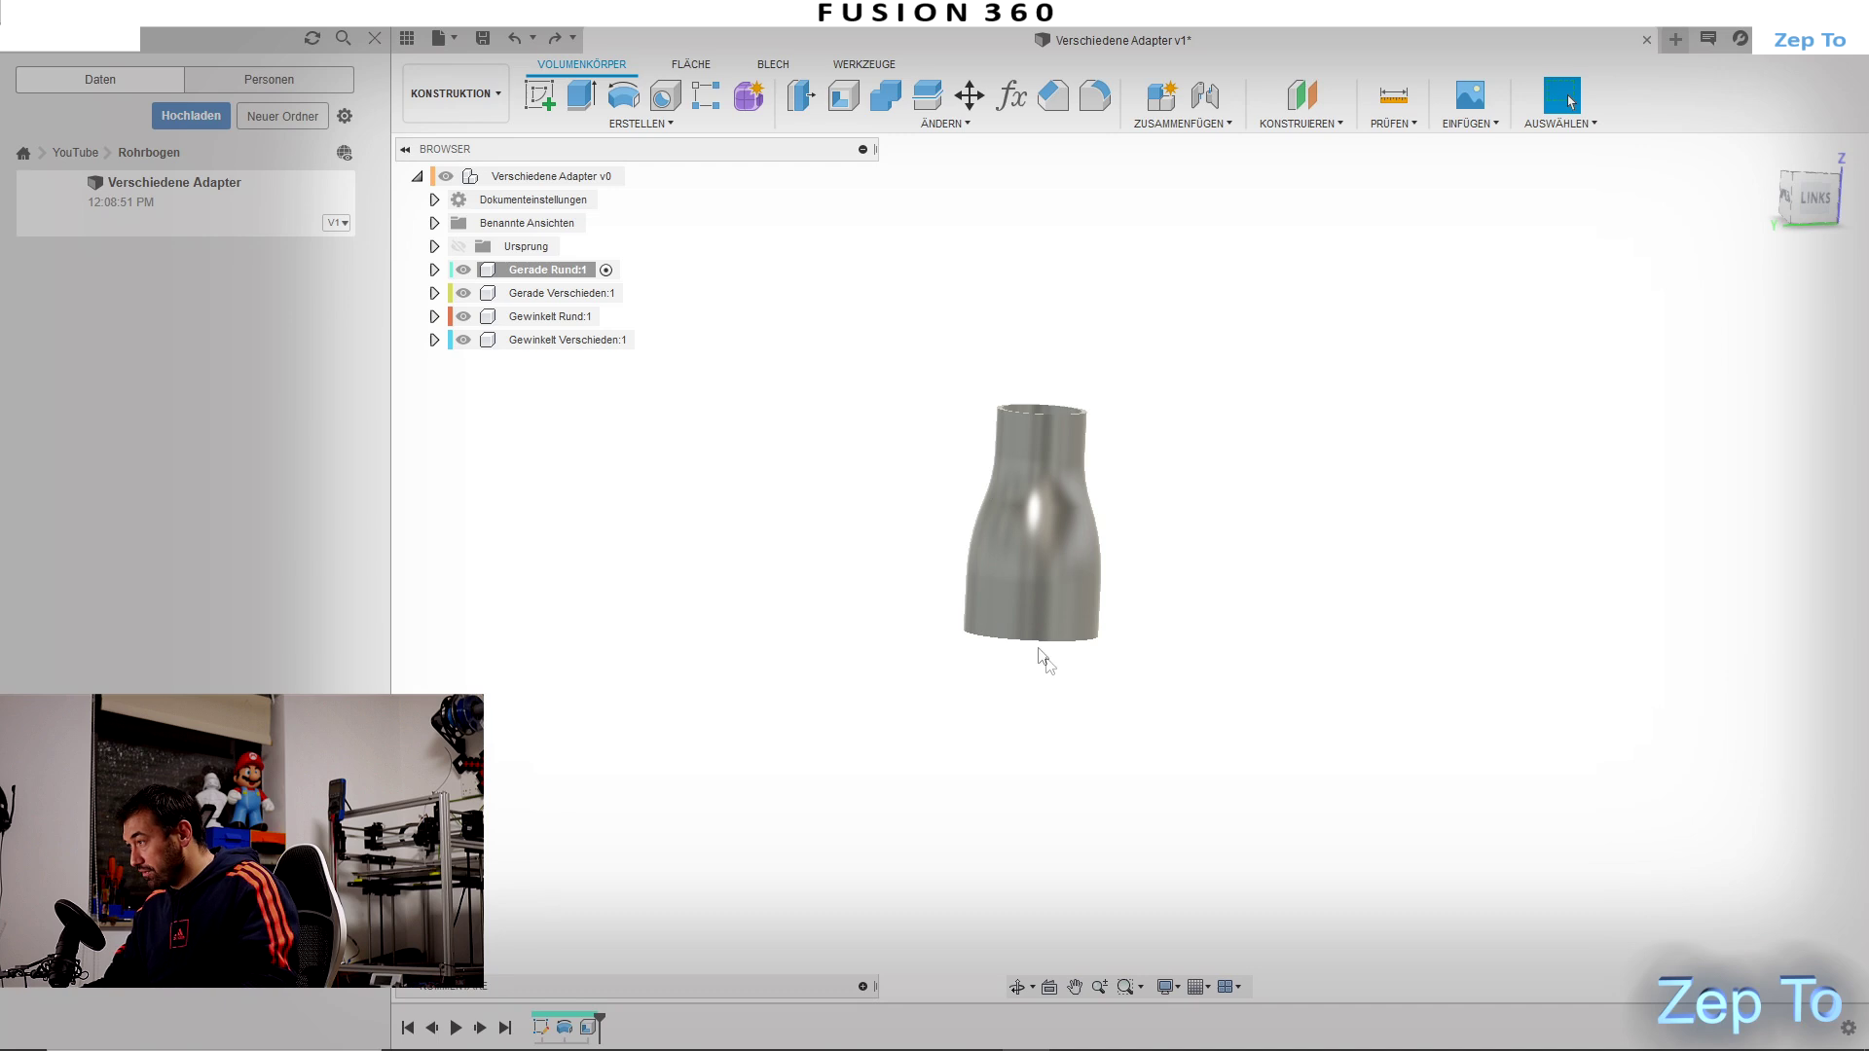
{"action": "mouse_move", "coordinate": [1155, 656]}
{"action": "middle_mouse_down", "text": "shift"}
{"action": "mouse_move", "coordinate": [1124, 705]}
{"action": "mouse_move", "coordinate": [1143, 718]}
{"action": "middle_mouse_up", "text": "shift"}
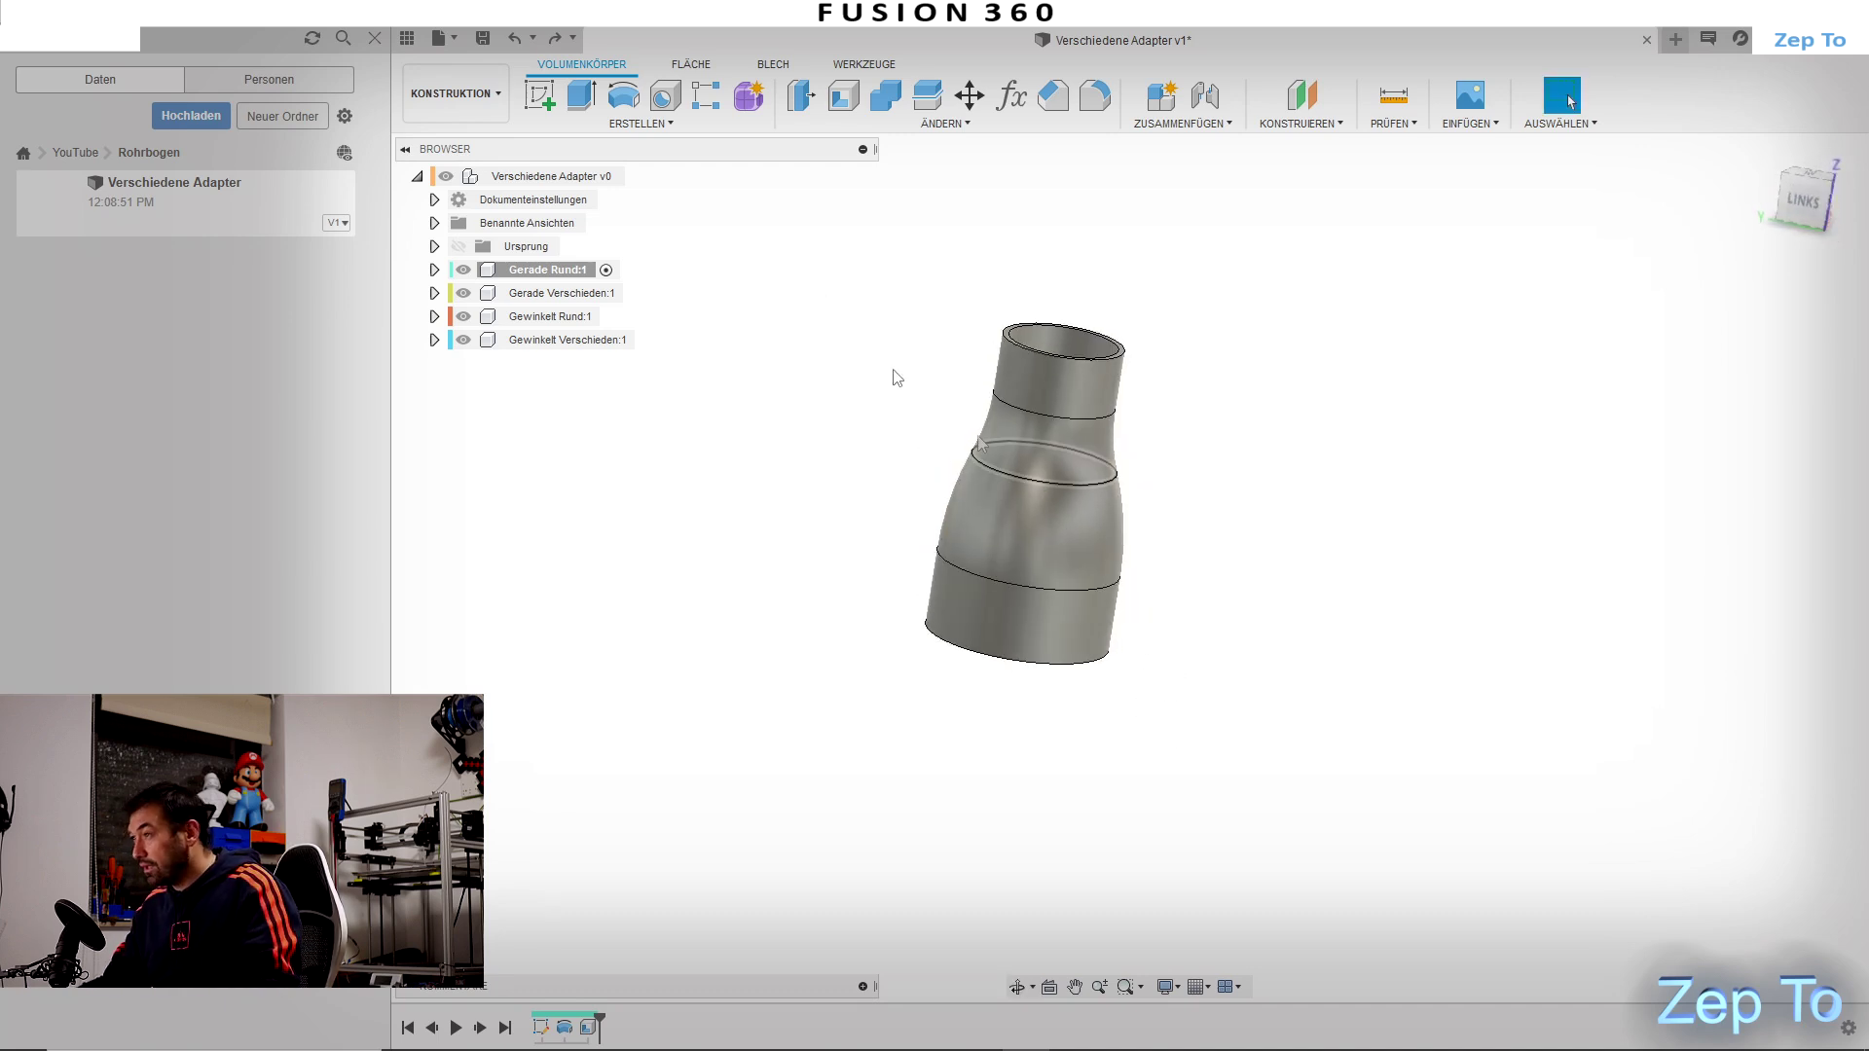
{"action": "left_click", "coordinate": [463, 269]}
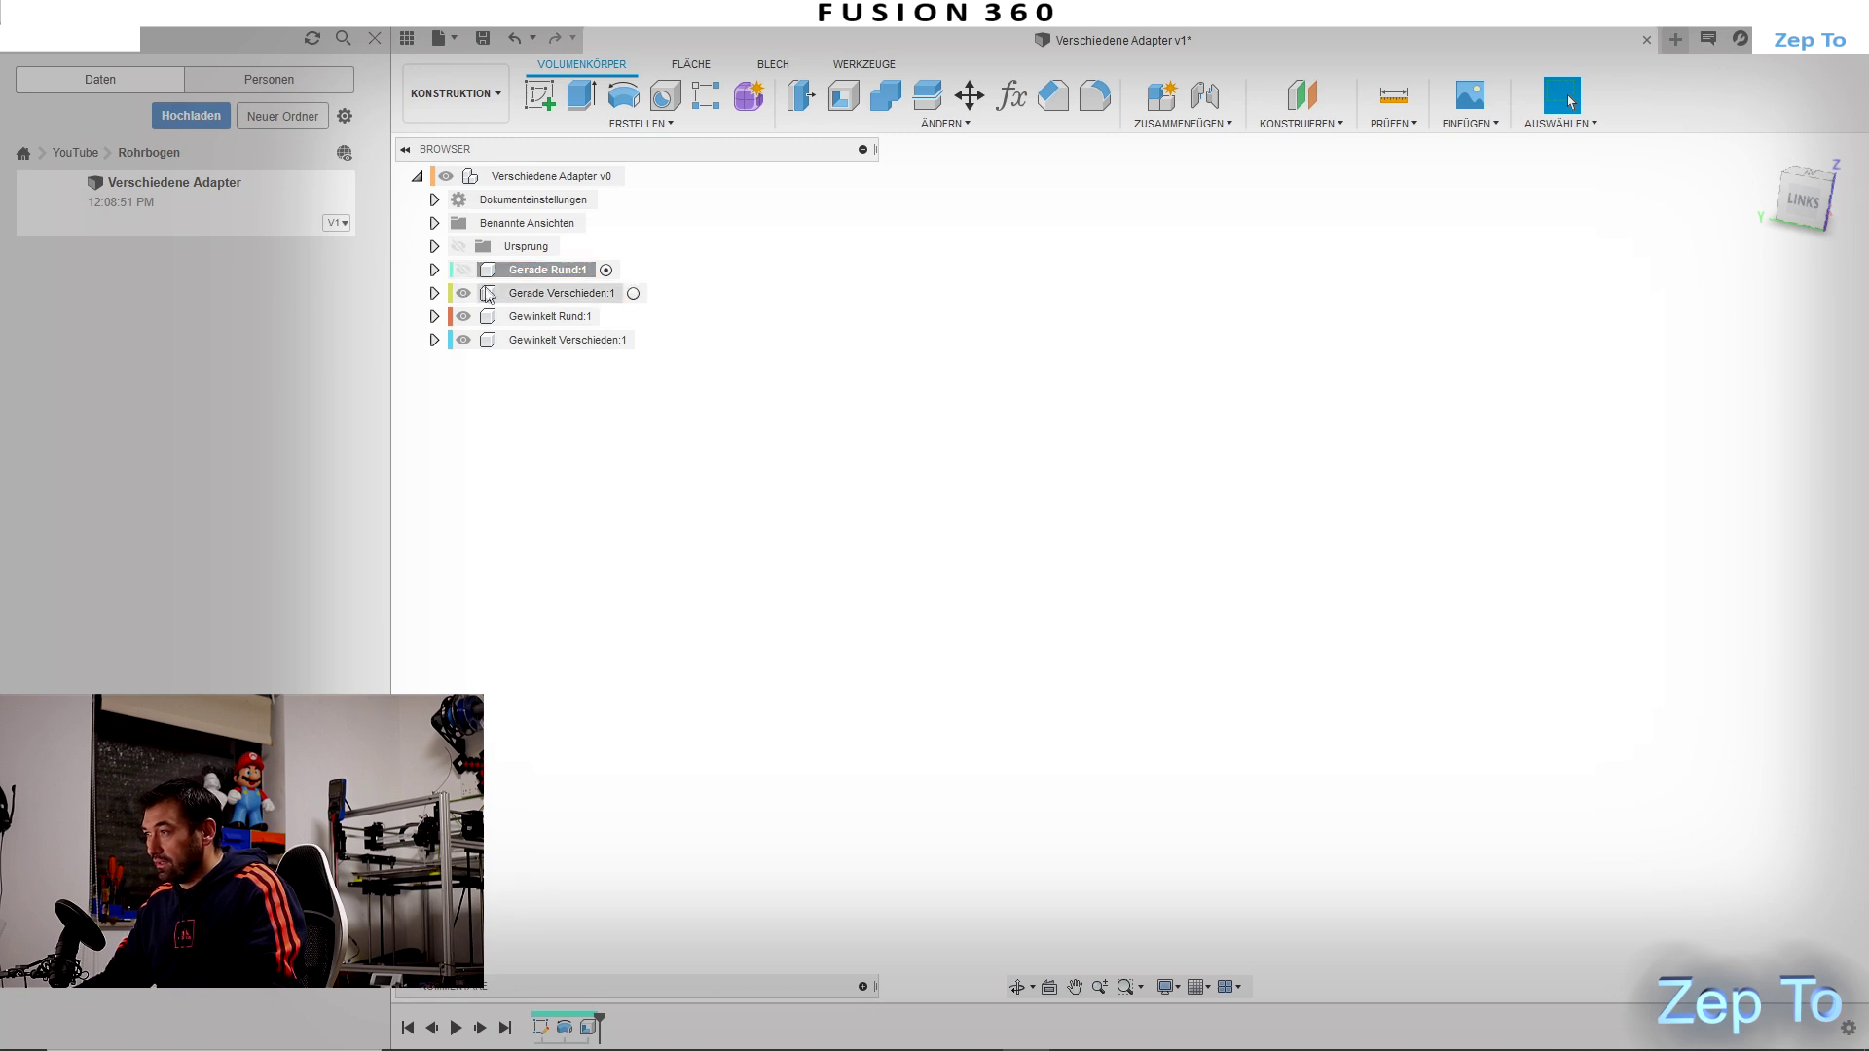
Step: Activate Gerade Verschieden:1 and start a sketch on its top (XY) origin plane
{"action": "left_click", "coordinate": [632, 293]}
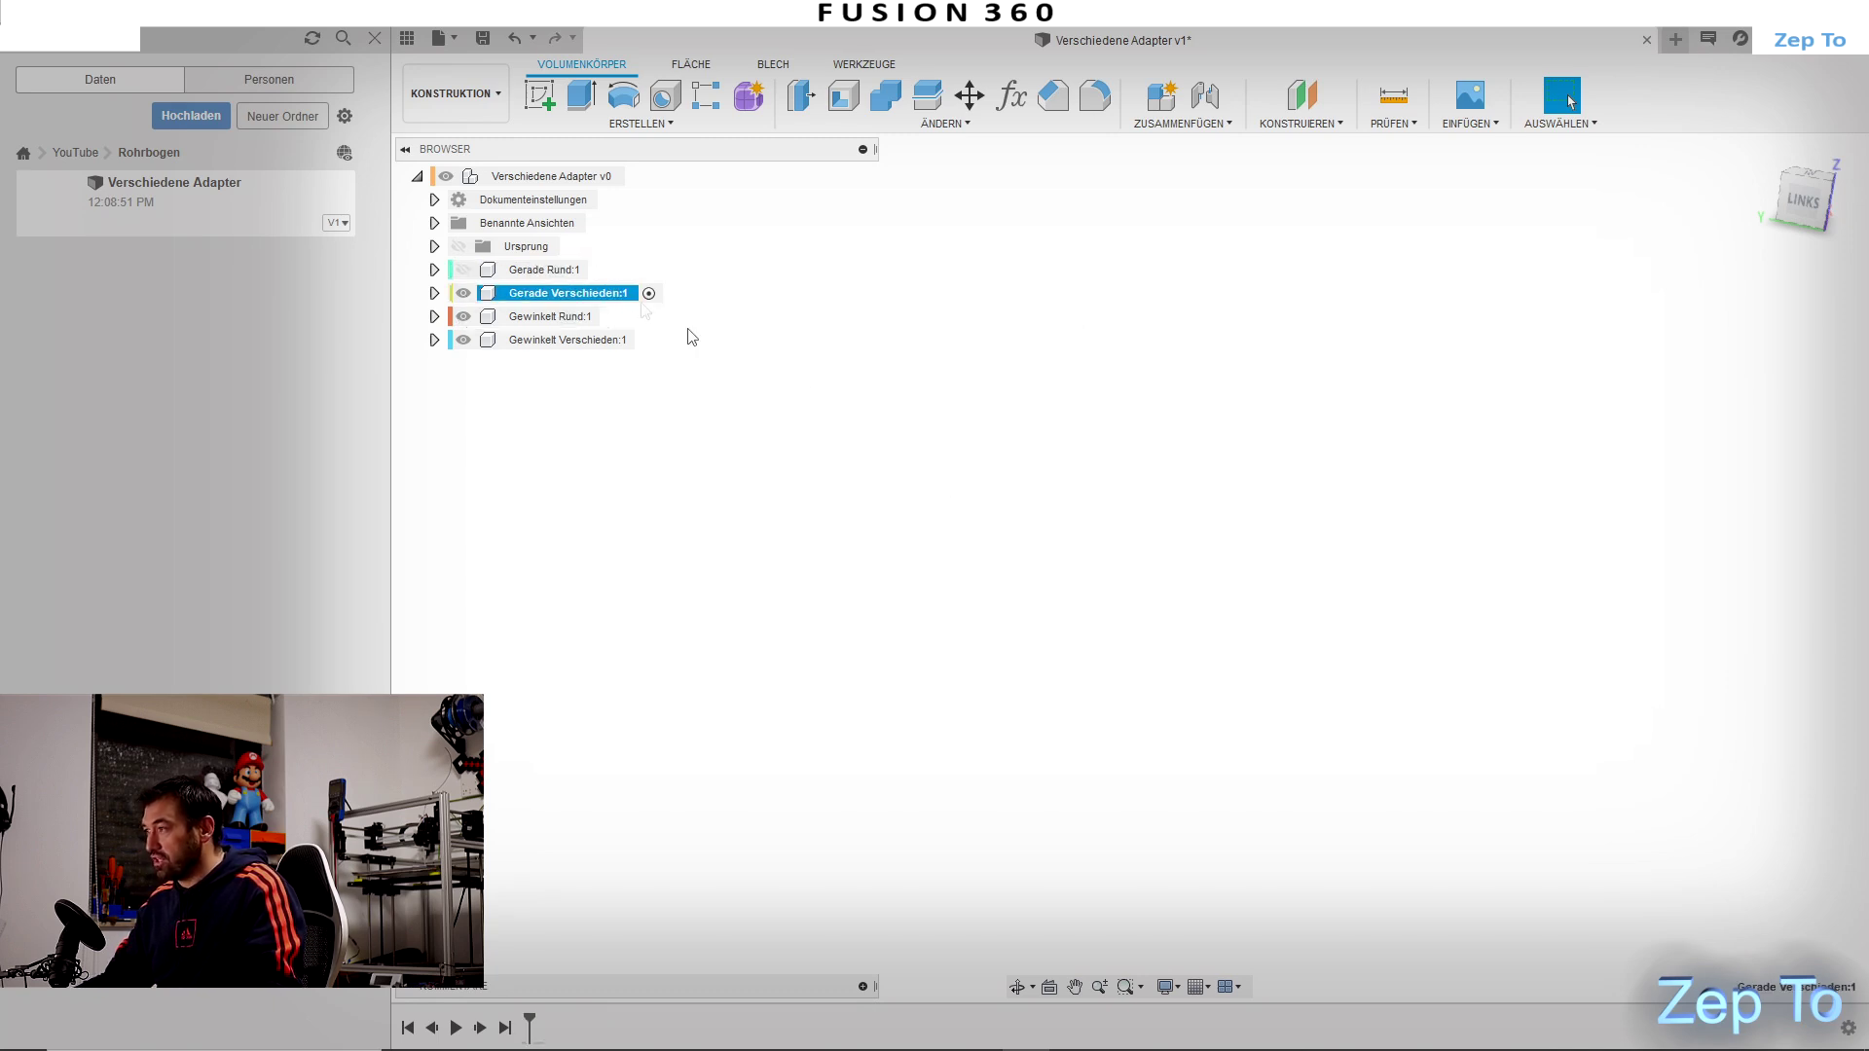
{"action": "left_click", "coordinate": [539, 95]}
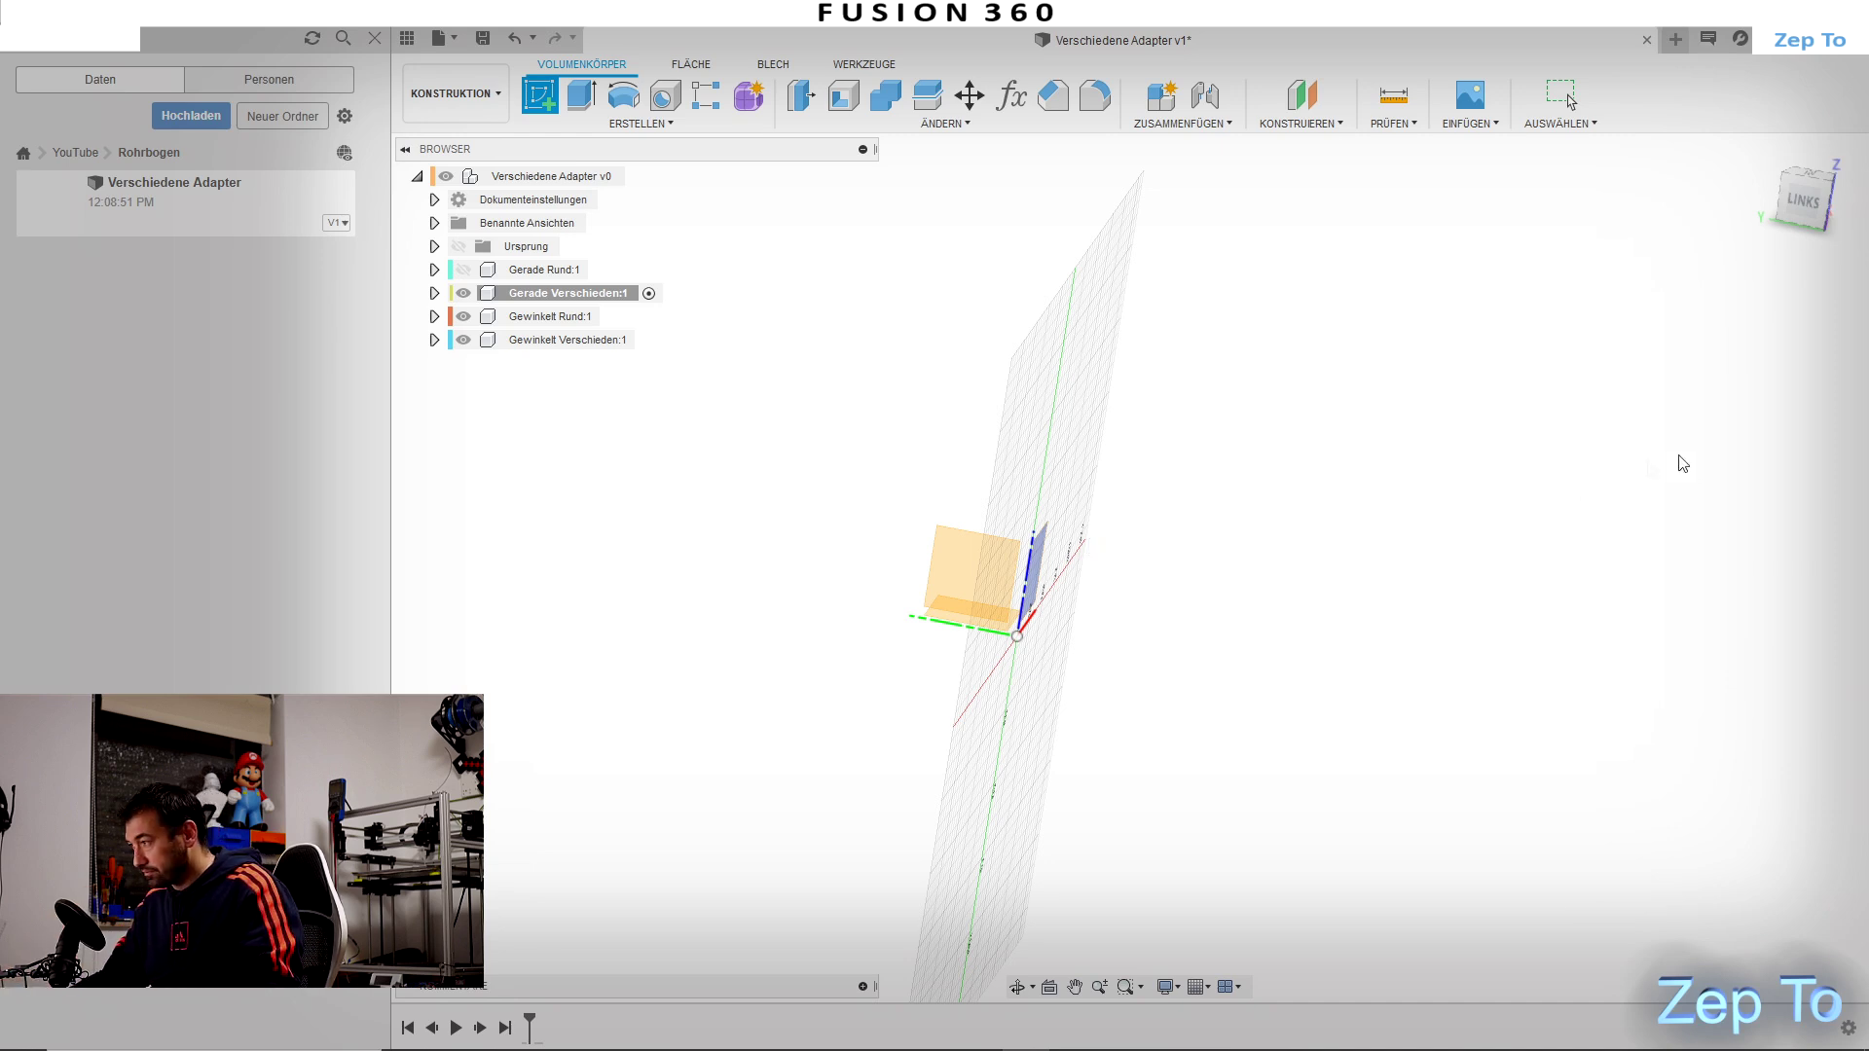
{"action": "middle_click_drag", "start_coordinate": [1190, 516], "coordinate": [1182, 623], "text": "shift"}
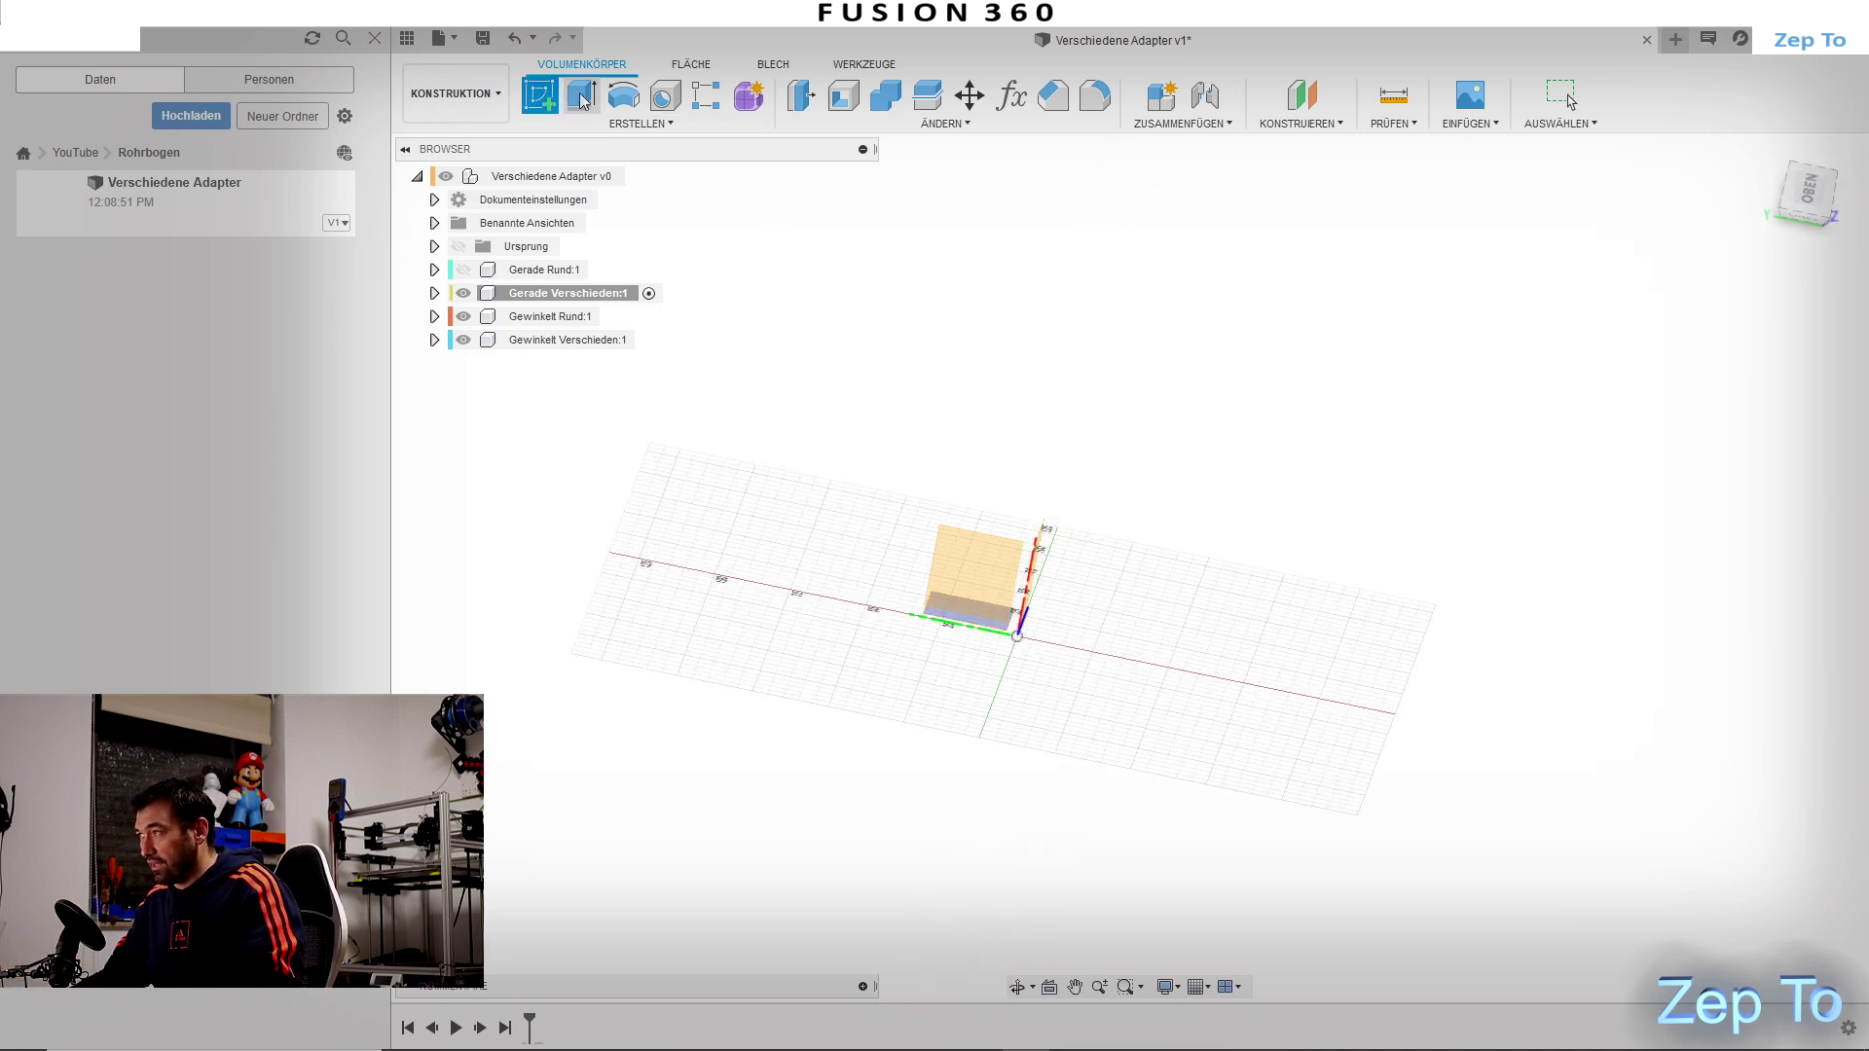
{"action": "left_click", "coordinate": [992, 581]}
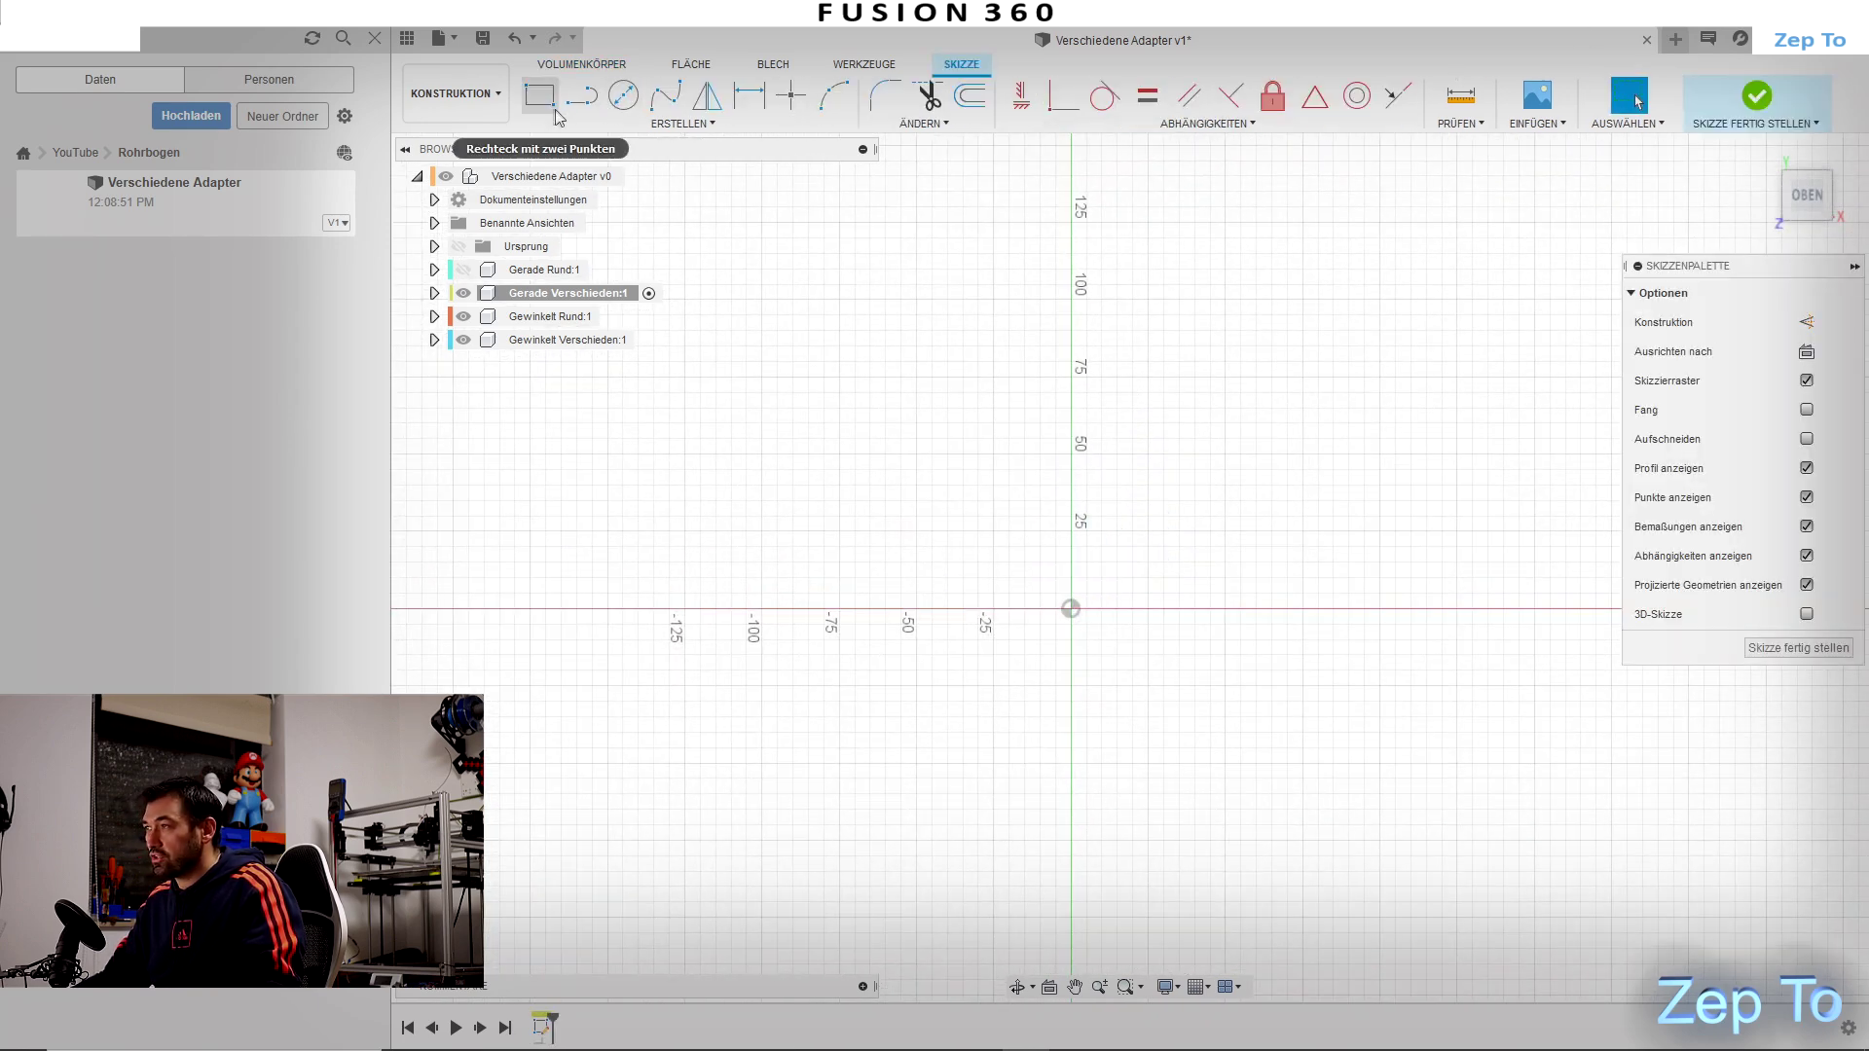
Step: Draw a center rectangle anchored on the origin
{"action": "left_click", "coordinate": [542, 108]}
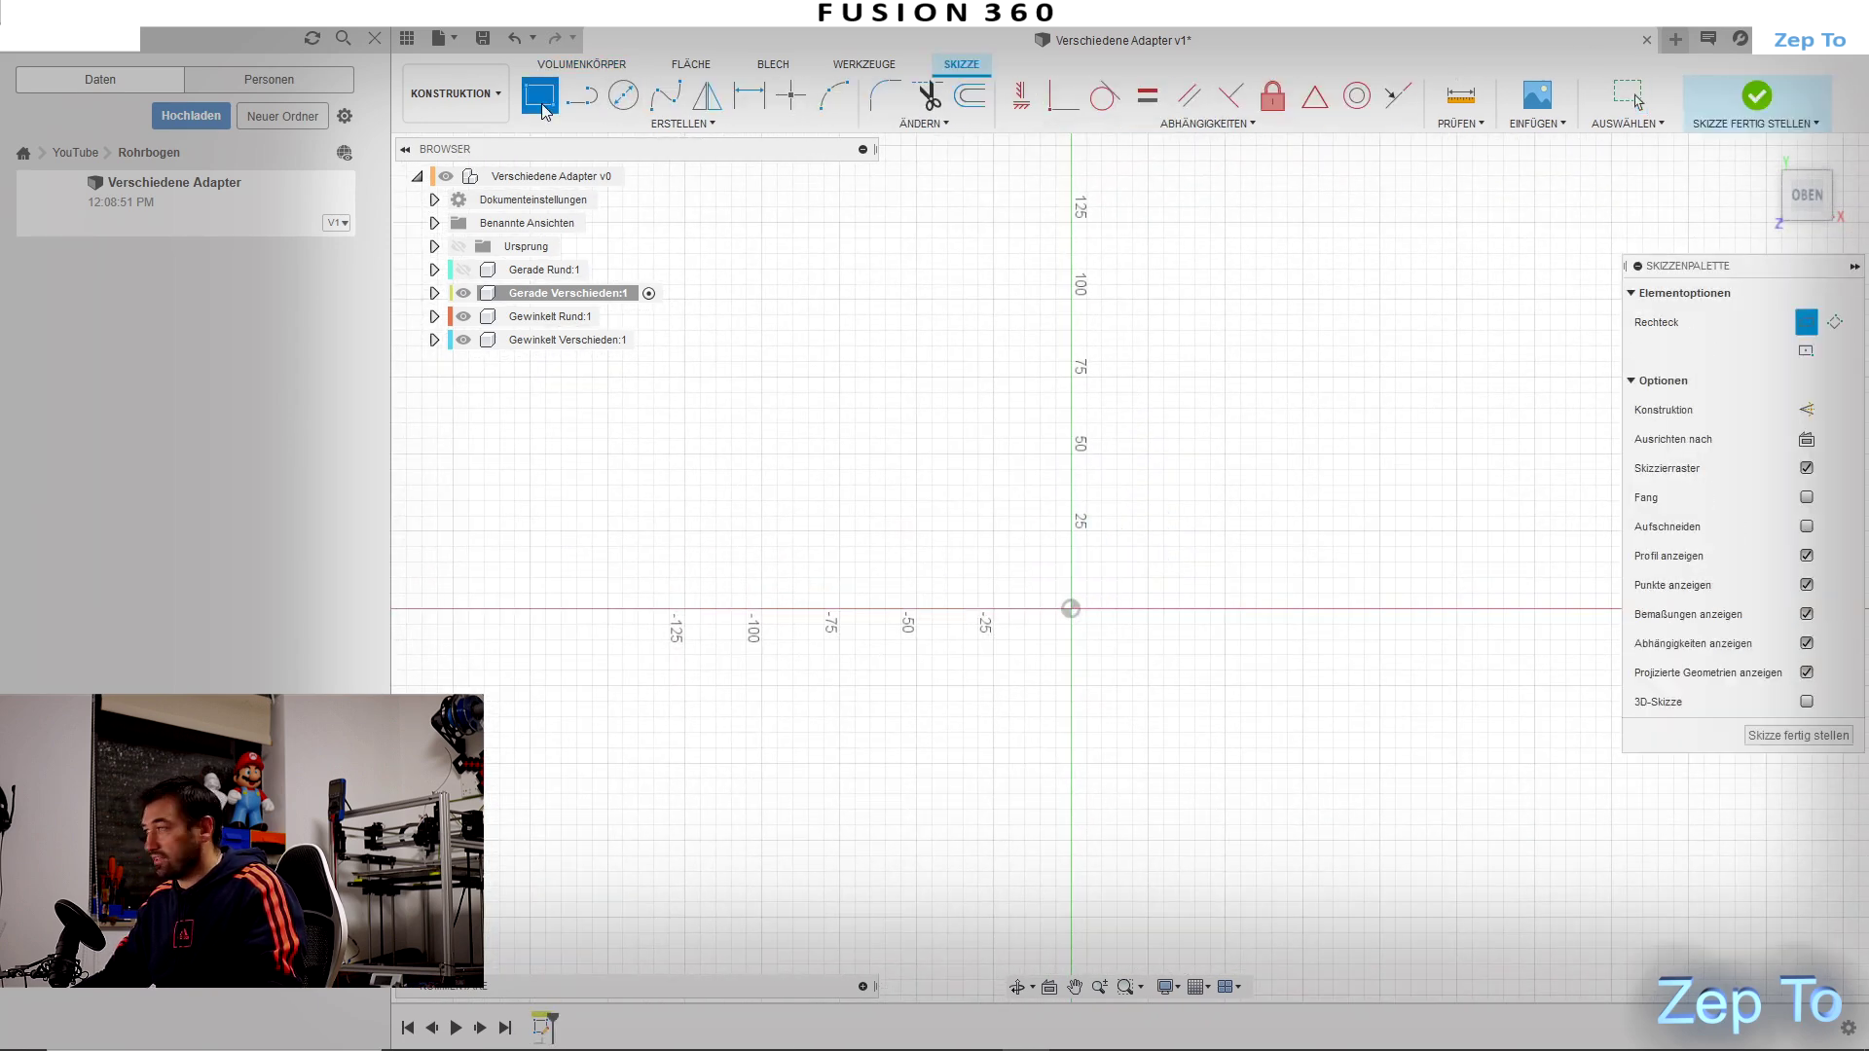
{"action": "left_click", "coordinate": [1807, 353]}
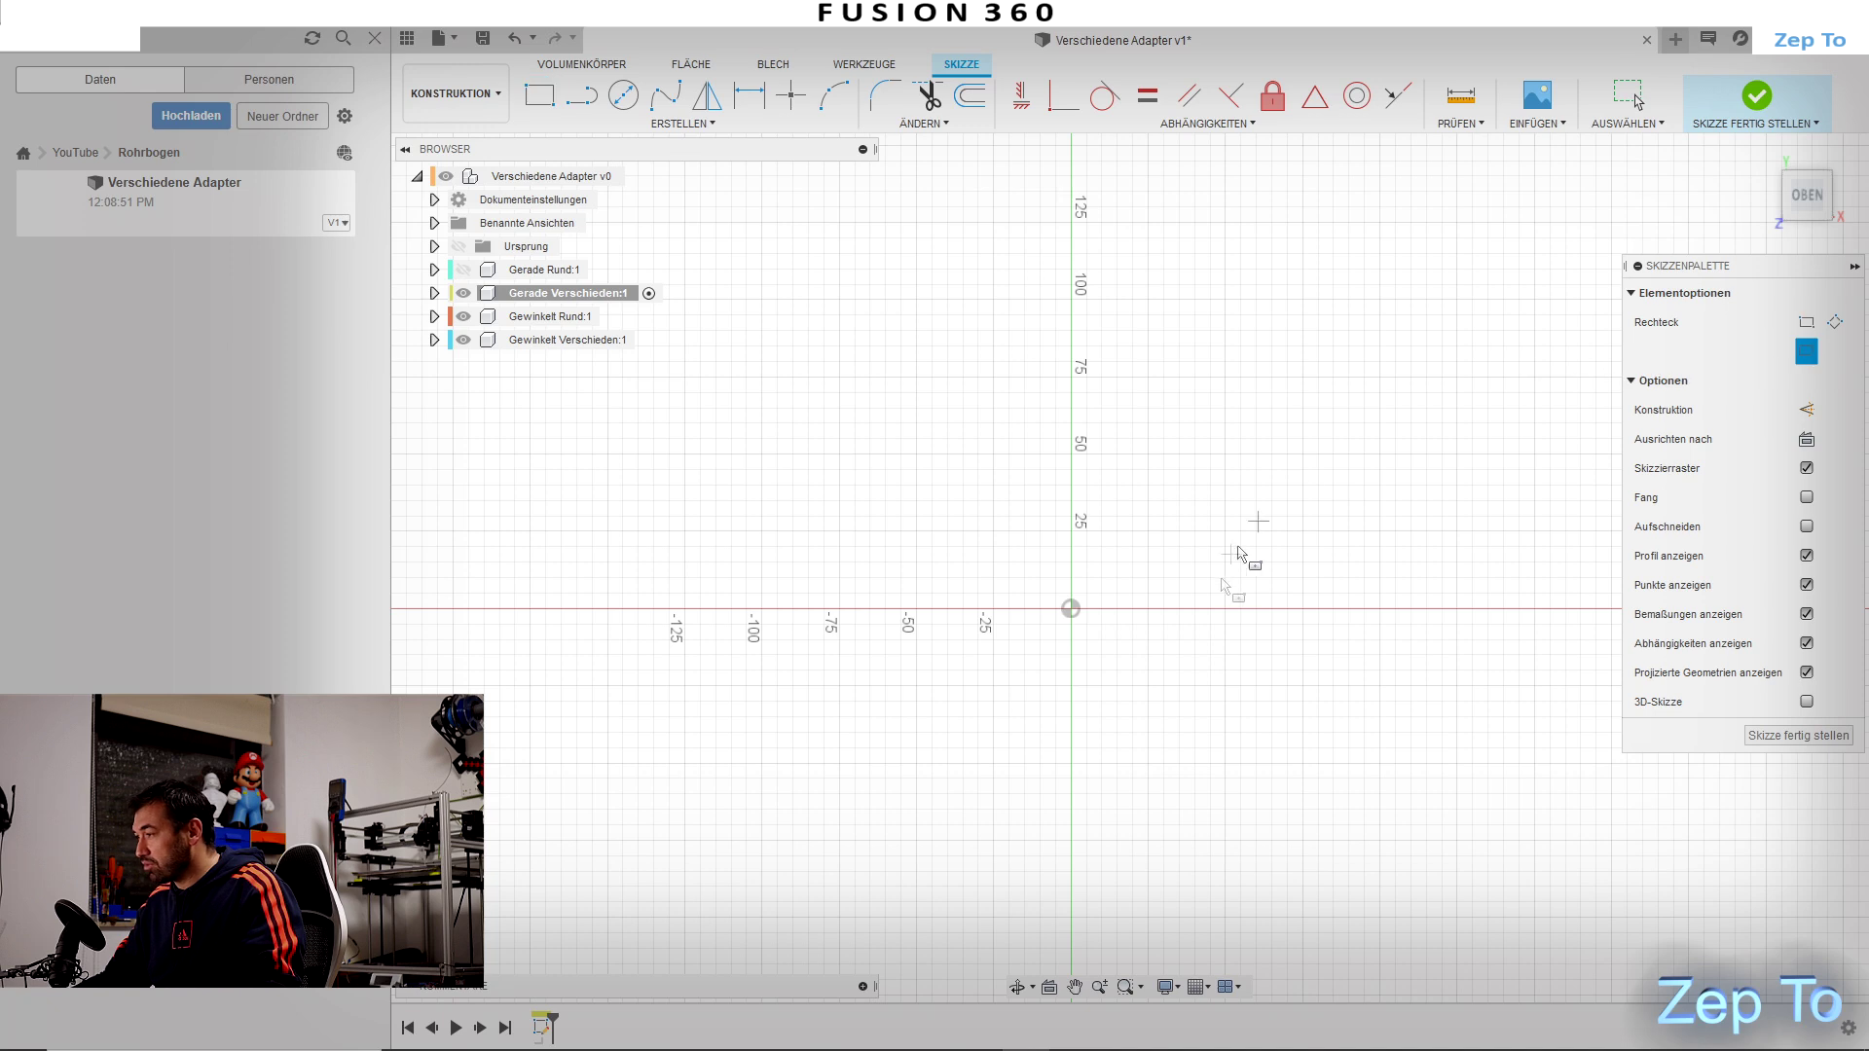
{"action": "left_click", "coordinate": [1071, 610]}
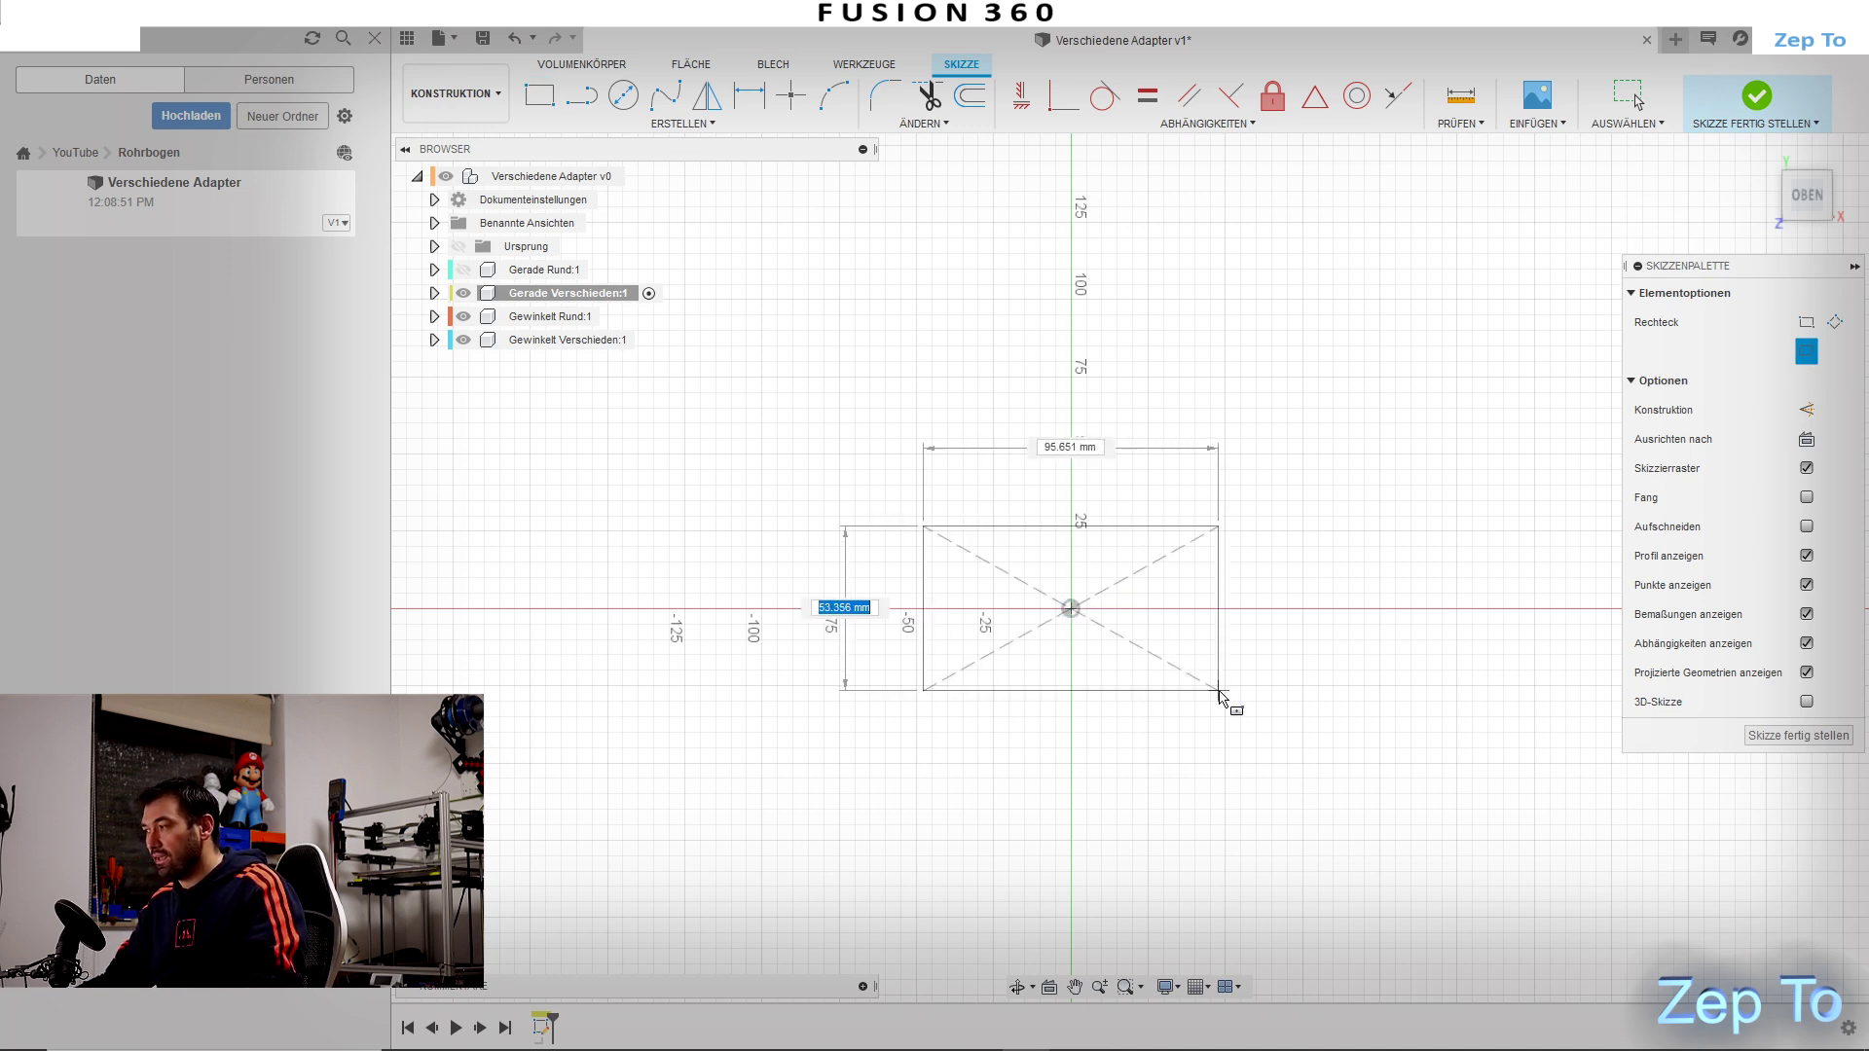
{"action": "left_click", "coordinate": [1259, 696]}
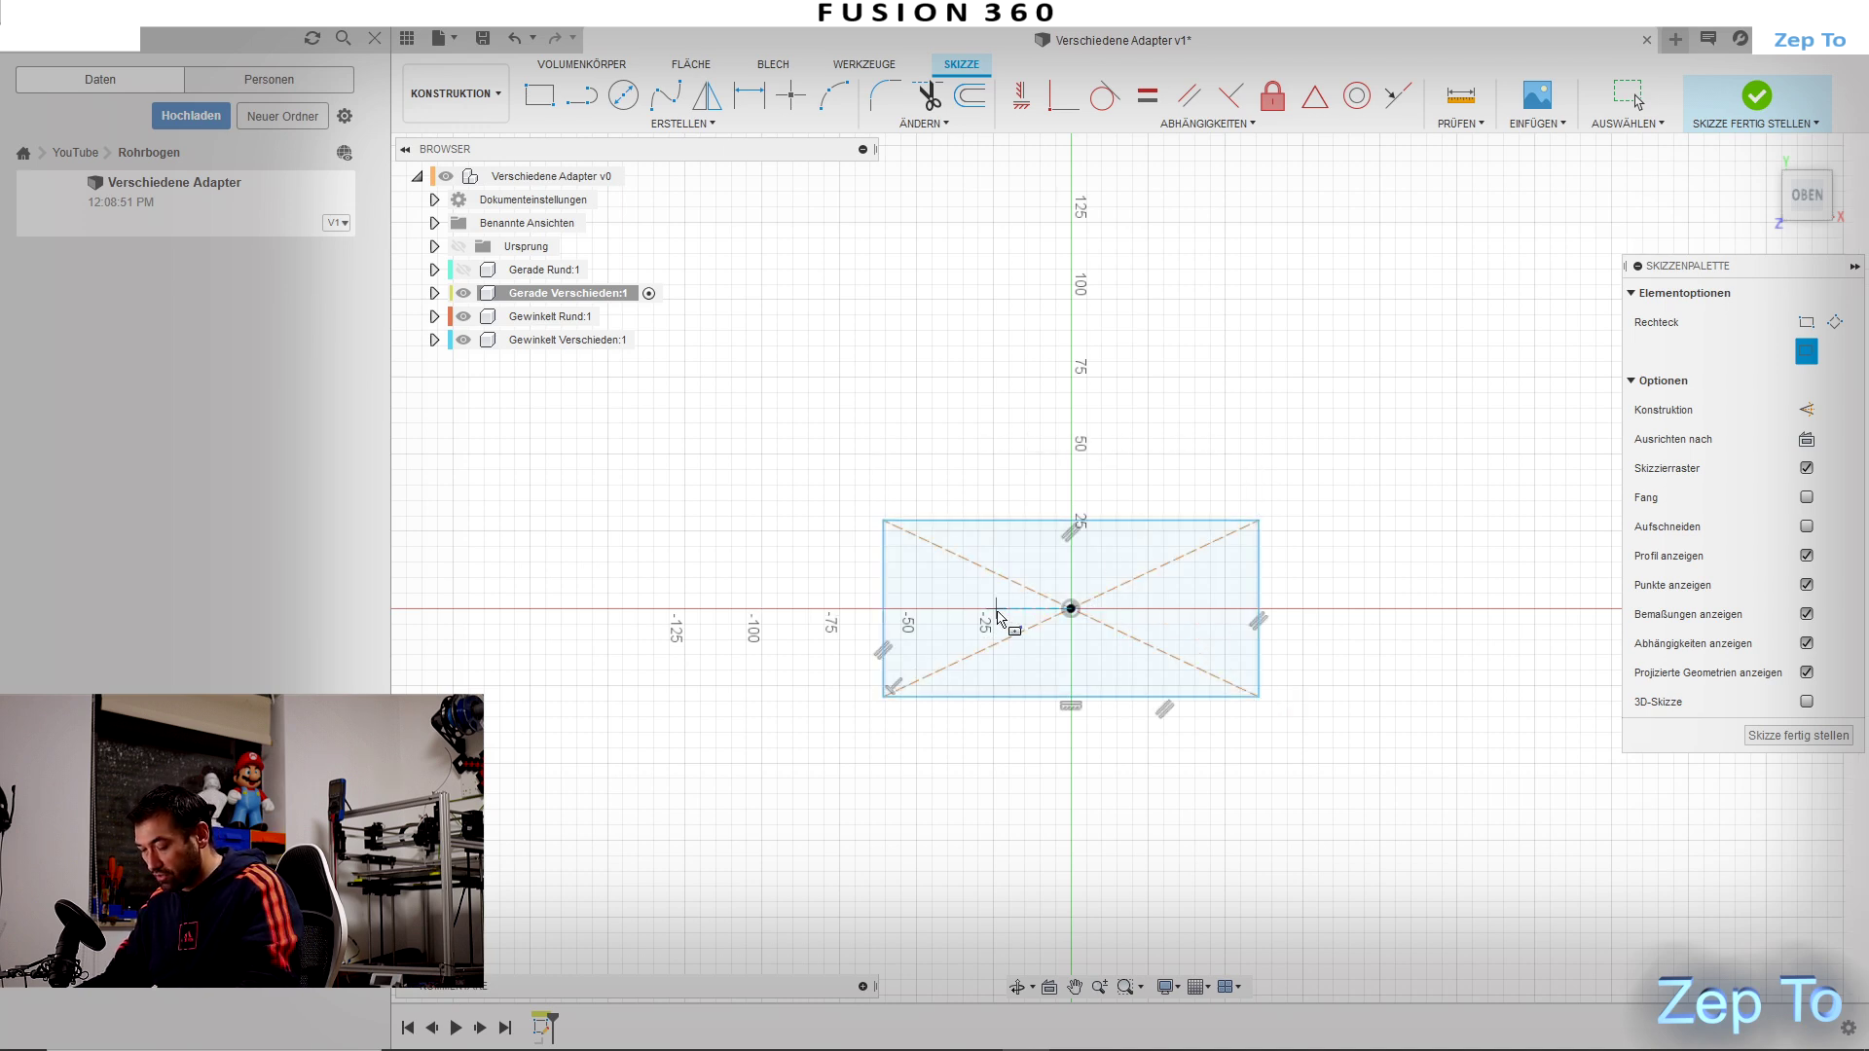
Step: Dimension the rectangle 100 wide and 40 high, then finish the sketch
{"action": "key", "text": "d"}
{"action": "left_click", "coordinate": [1108, 696]}
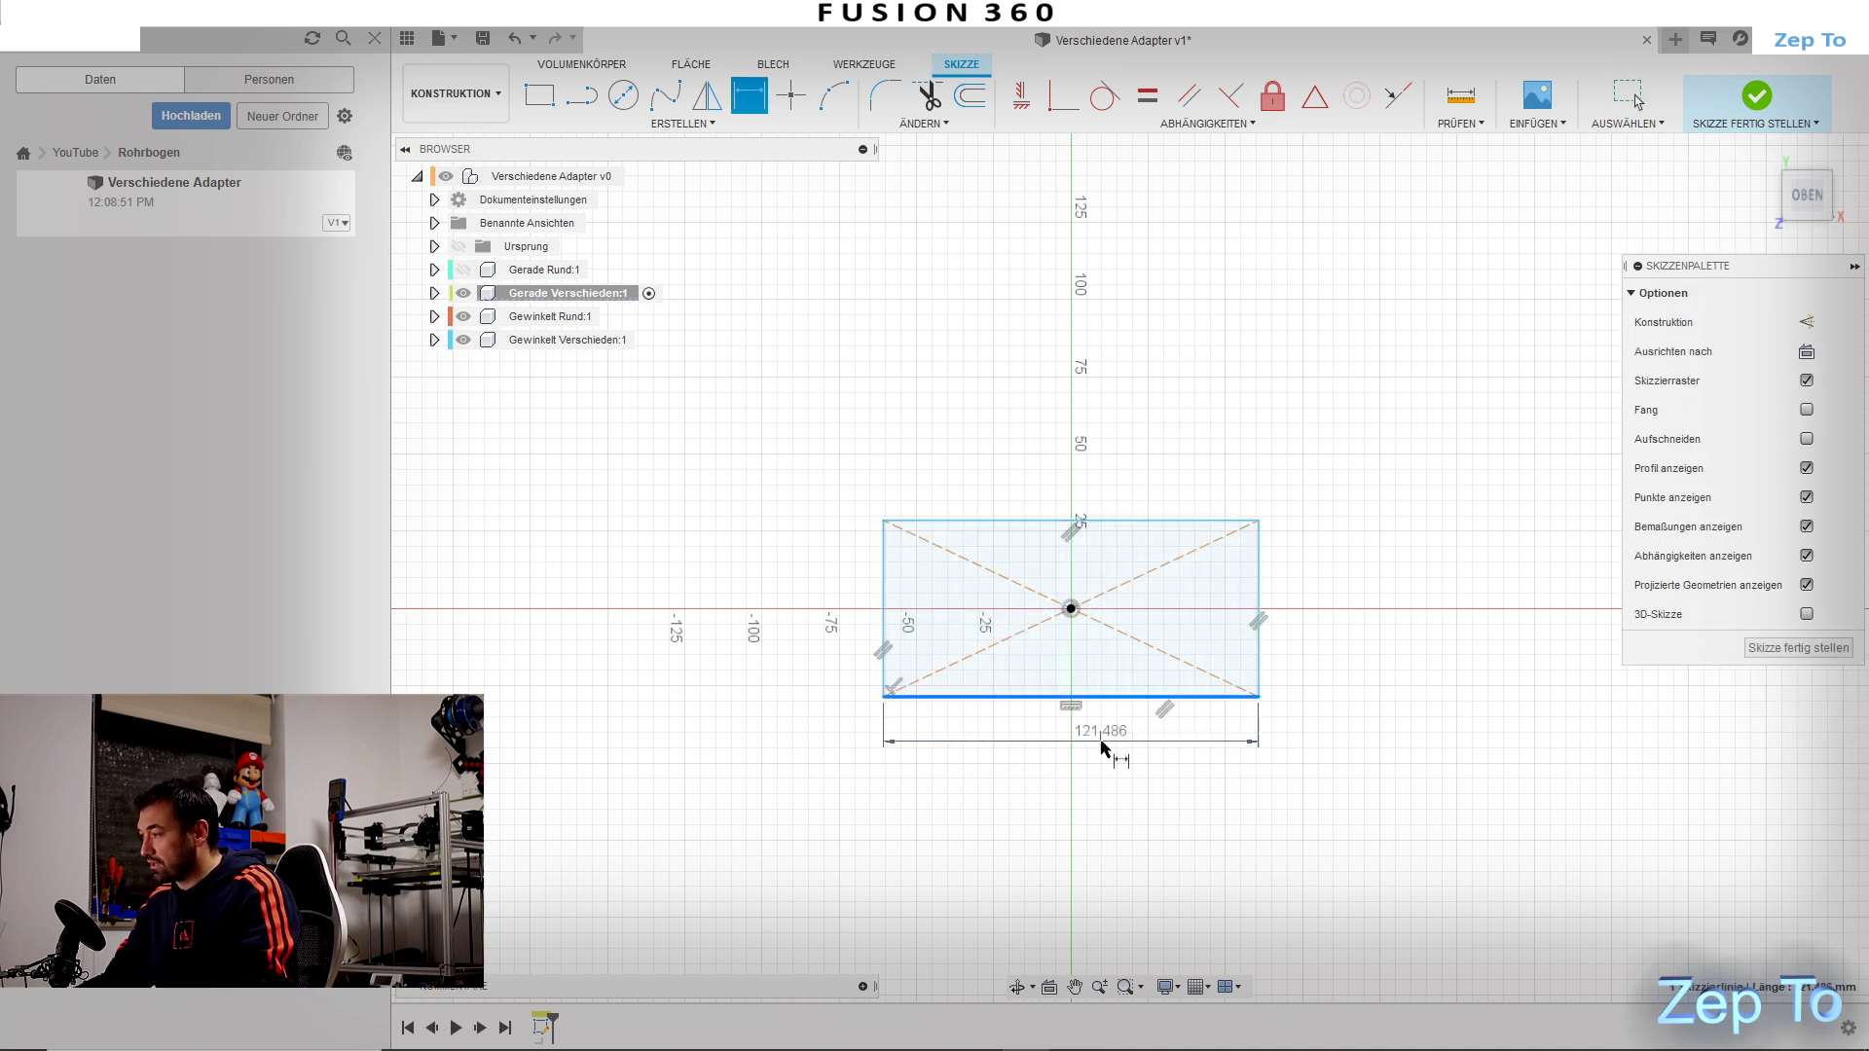
{"action": "left_click", "coordinate": [1103, 743]}
{"action": "type", "text": "100"}
{"action": "key", "text": "Return"}
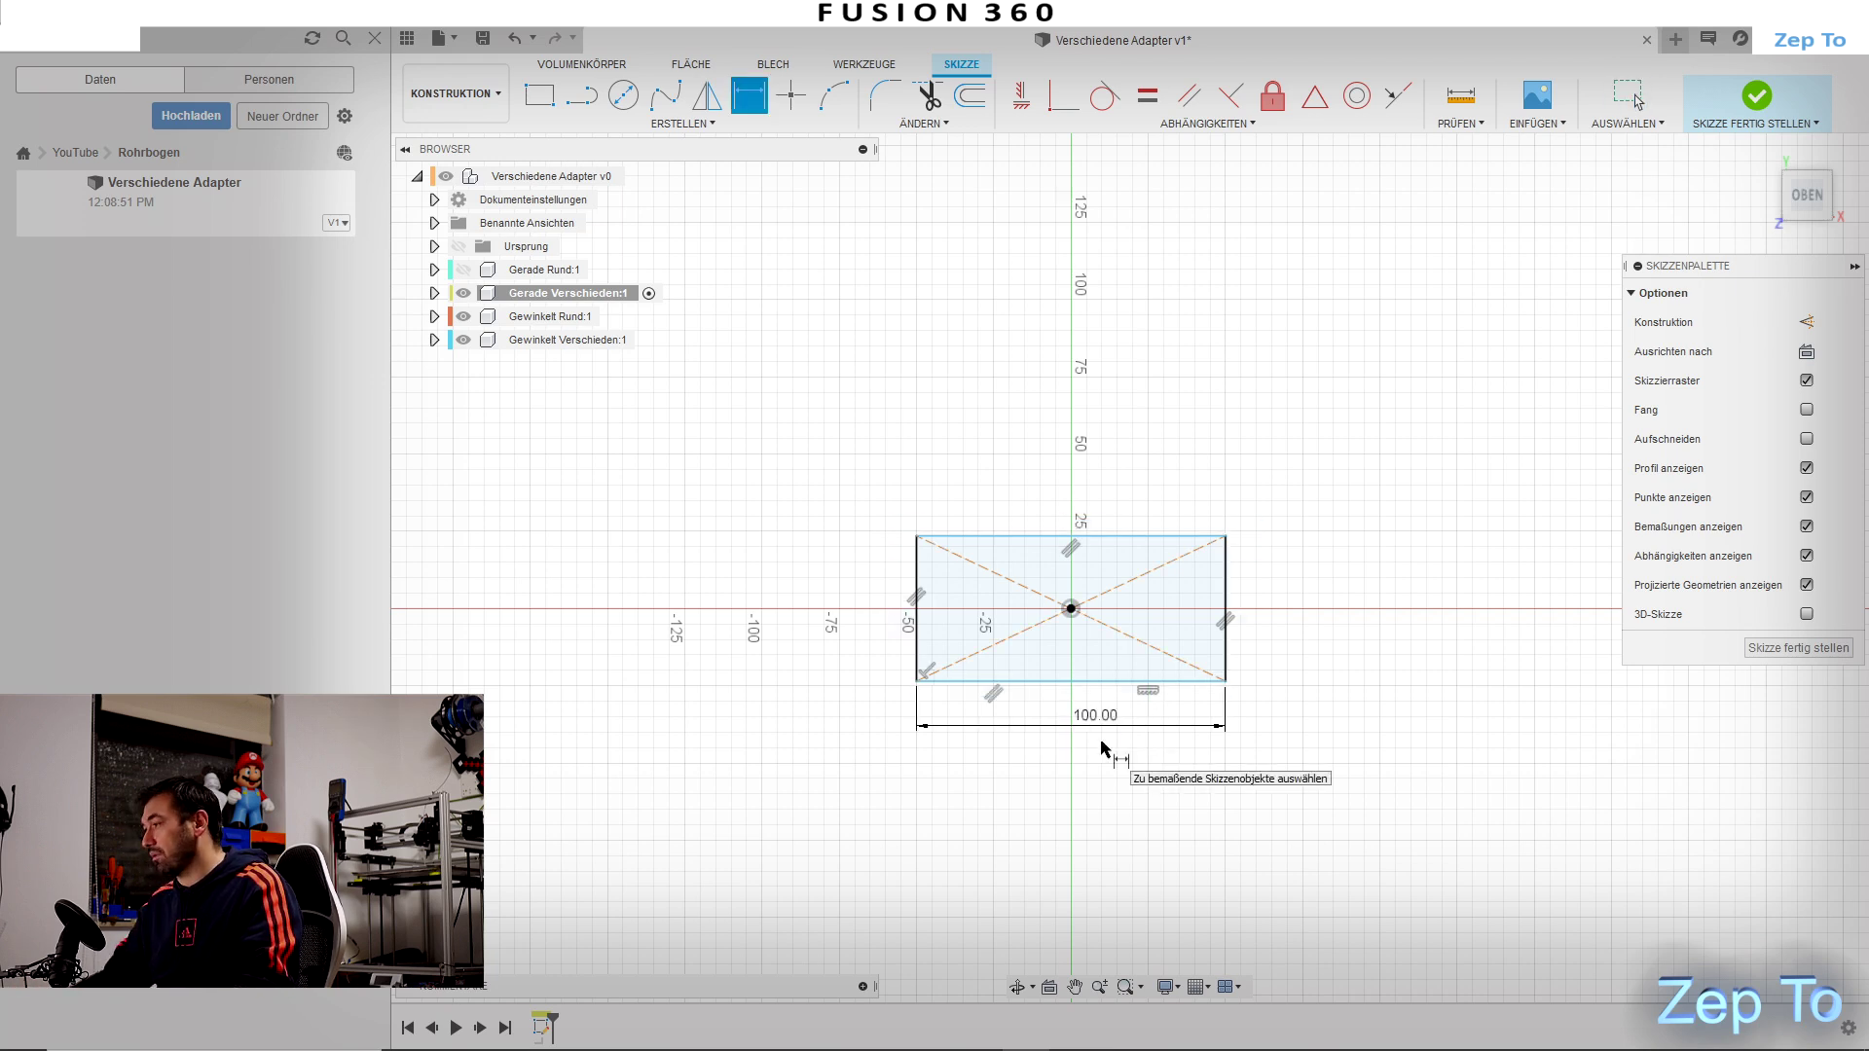
{"action": "left_click", "coordinate": [1223, 658]}
{"action": "left_click", "coordinate": [1275, 646]}
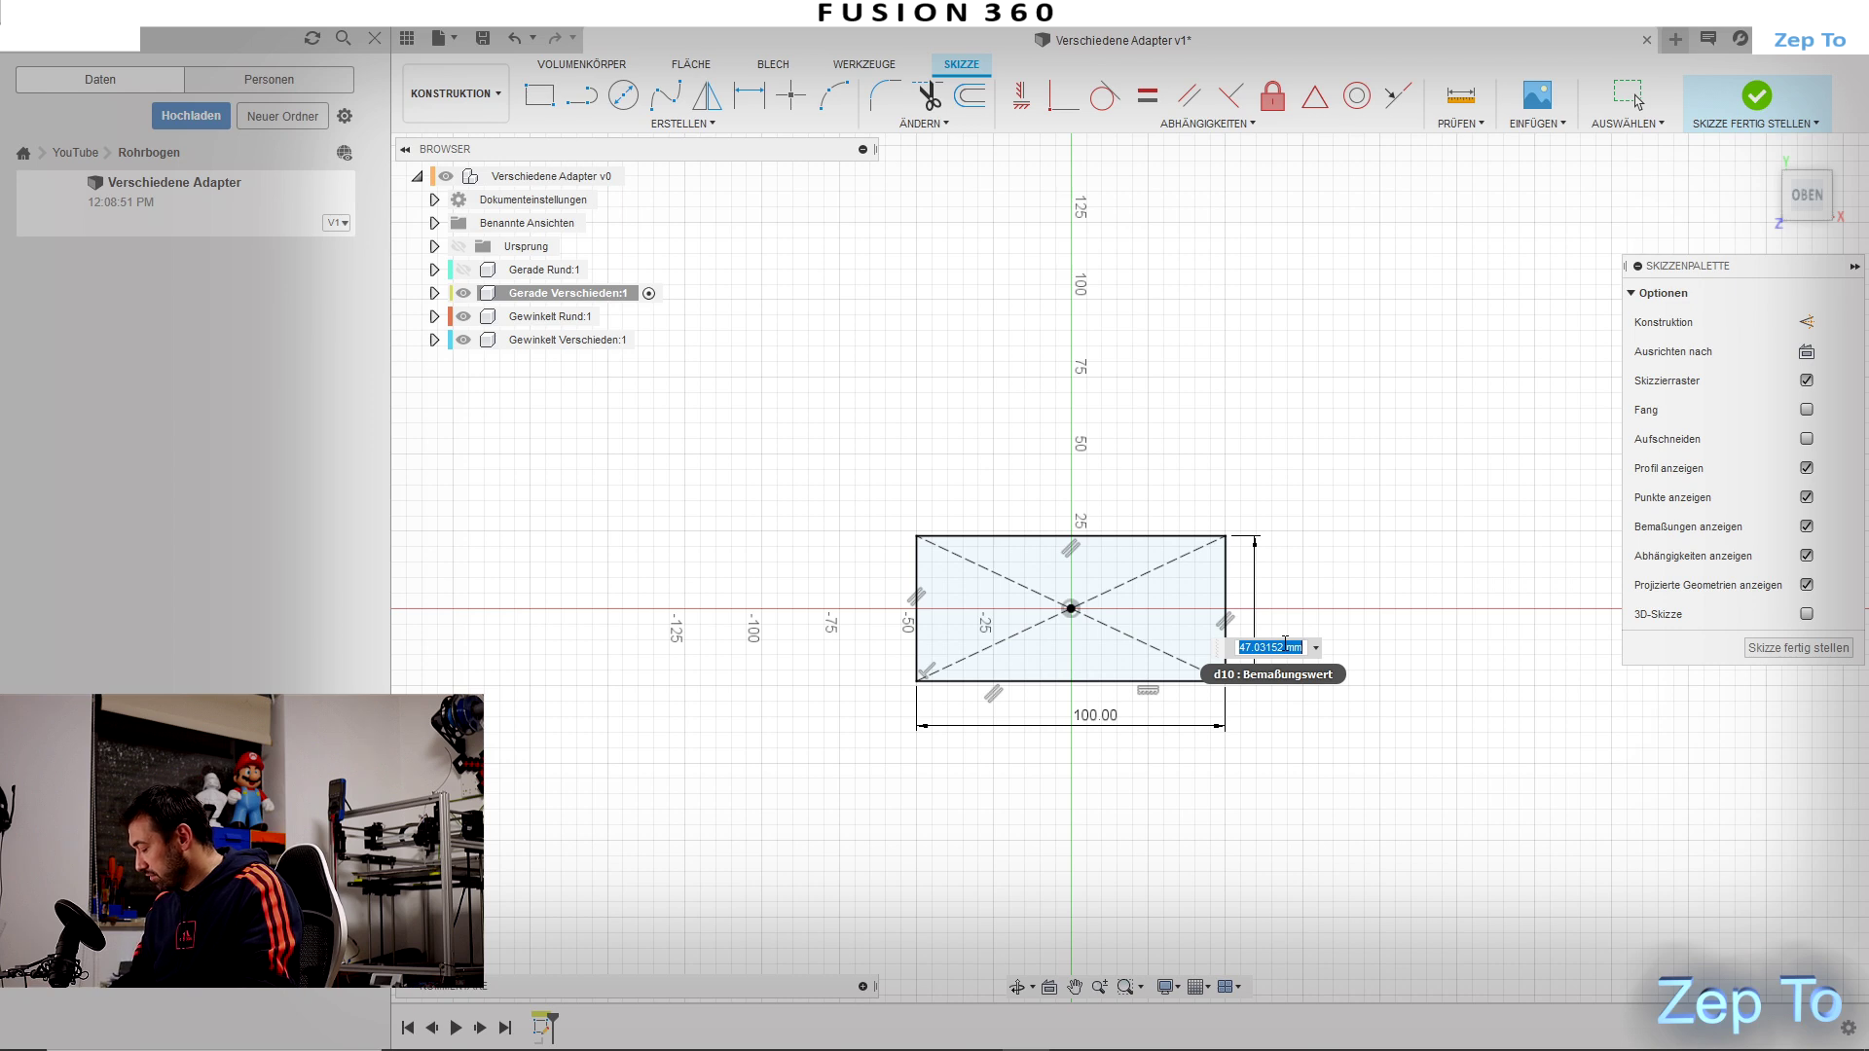
{"action": "type", "text": "40"}
{"action": "key", "text": "Return"}
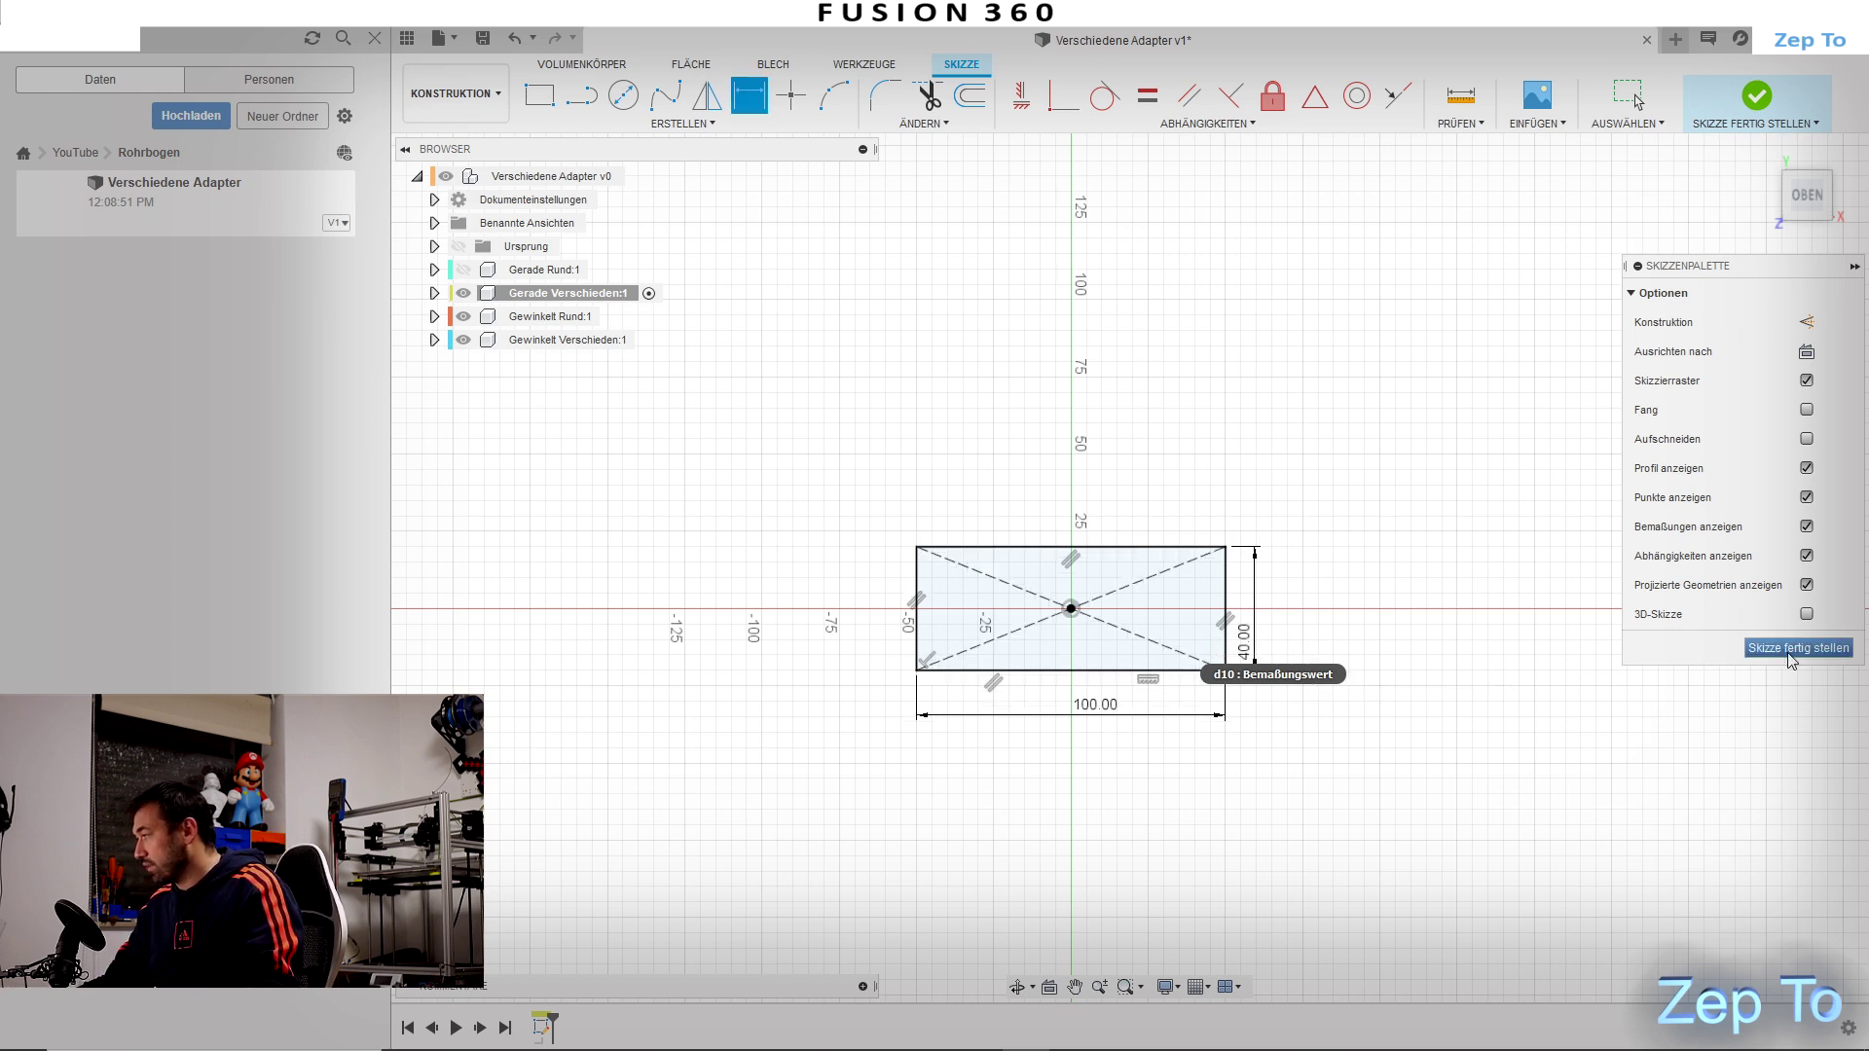
{"action": "left_click", "coordinate": [1791, 648]}
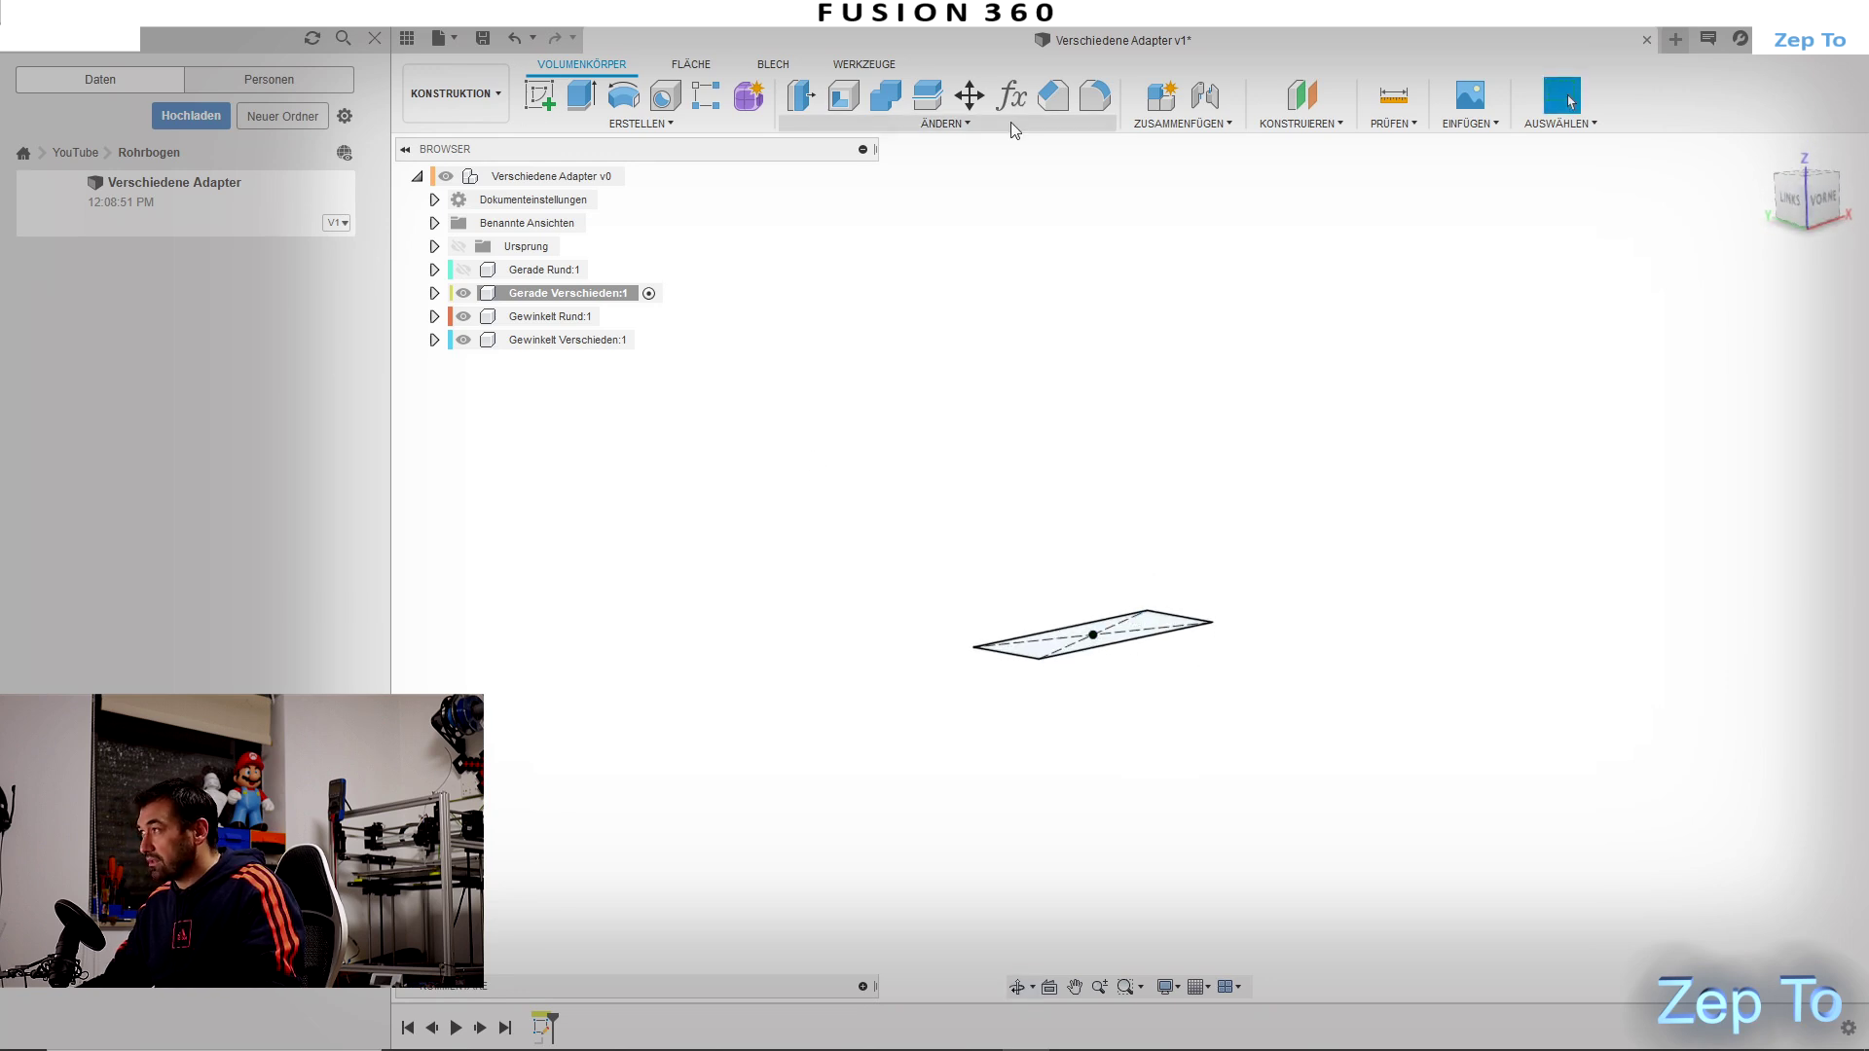
{"action": "mouse_move", "coordinate": [1301, 97]}
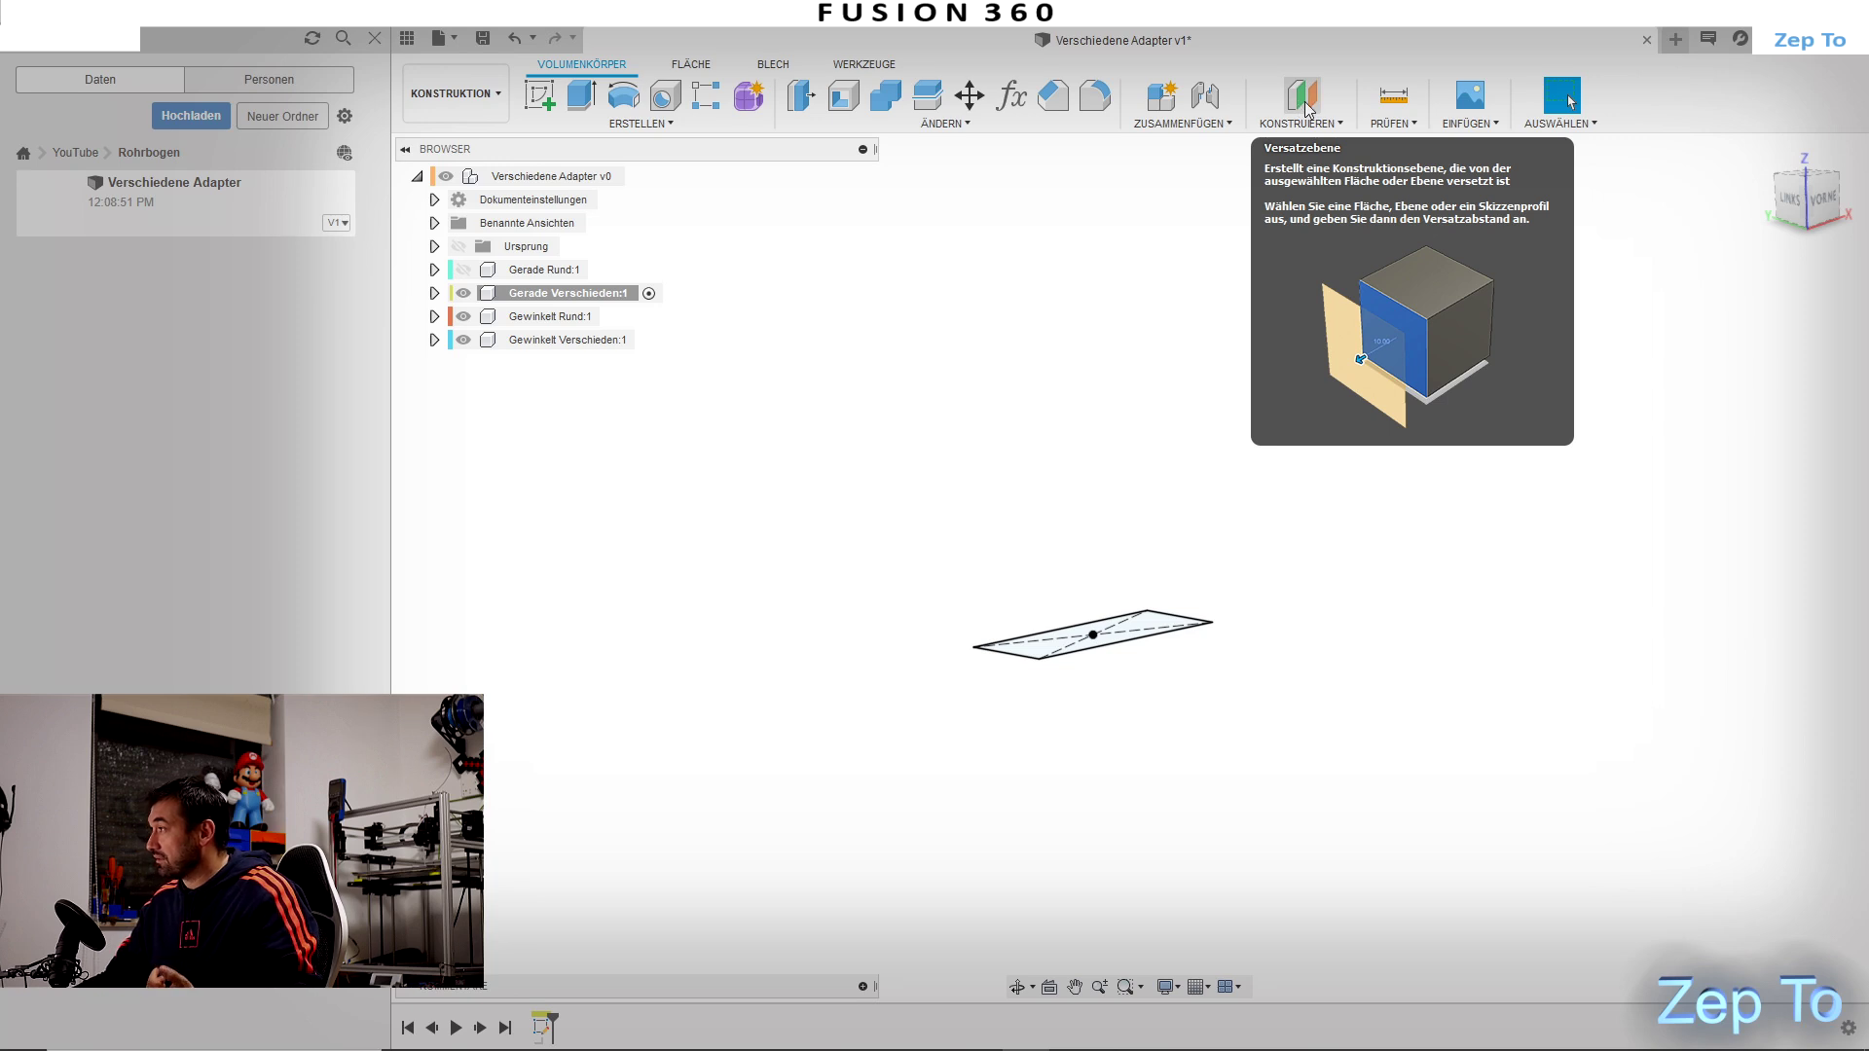
Step: Create an offset plane 150 mm above the rectangle and start a sketch on it
{"action": "left_click", "coordinate": [1301, 98]}
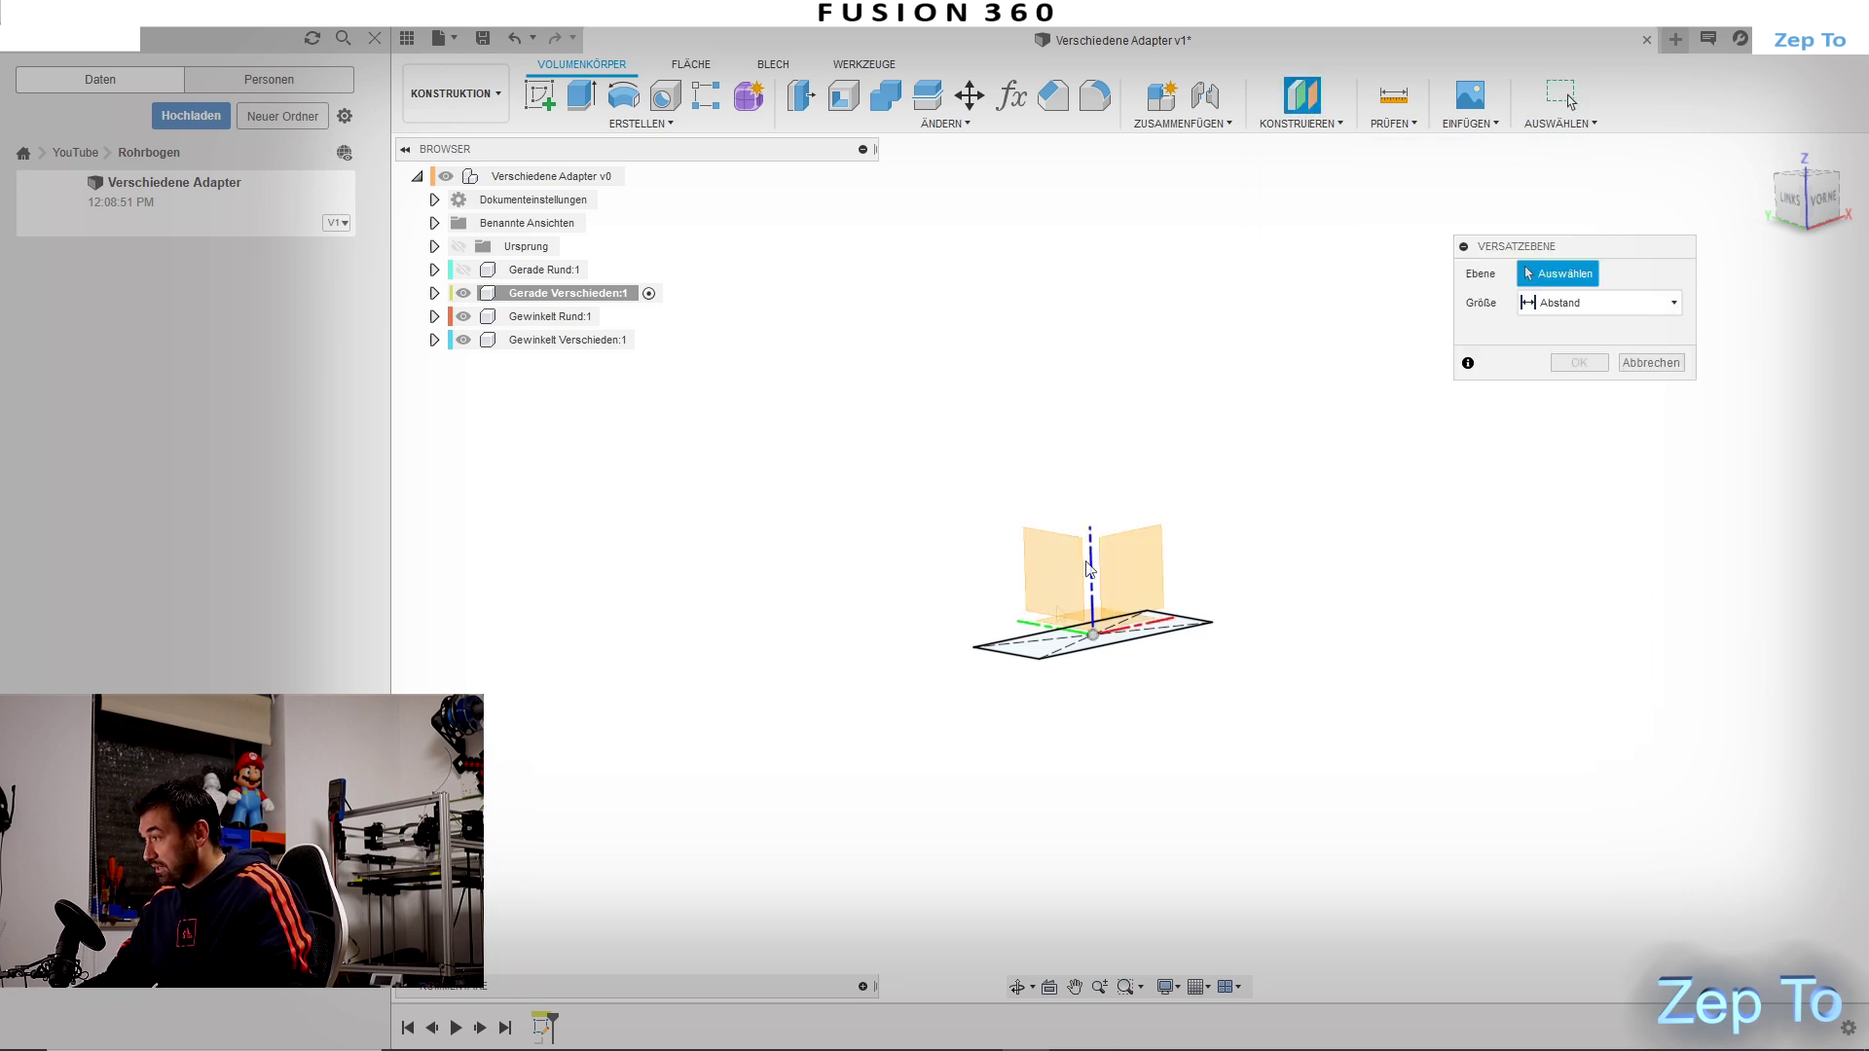
{"action": "left_click", "coordinate": [1041, 650]}
{"action": "left_click_drag", "start_coordinate": [1094, 615], "coordinate": [1044, 276]}
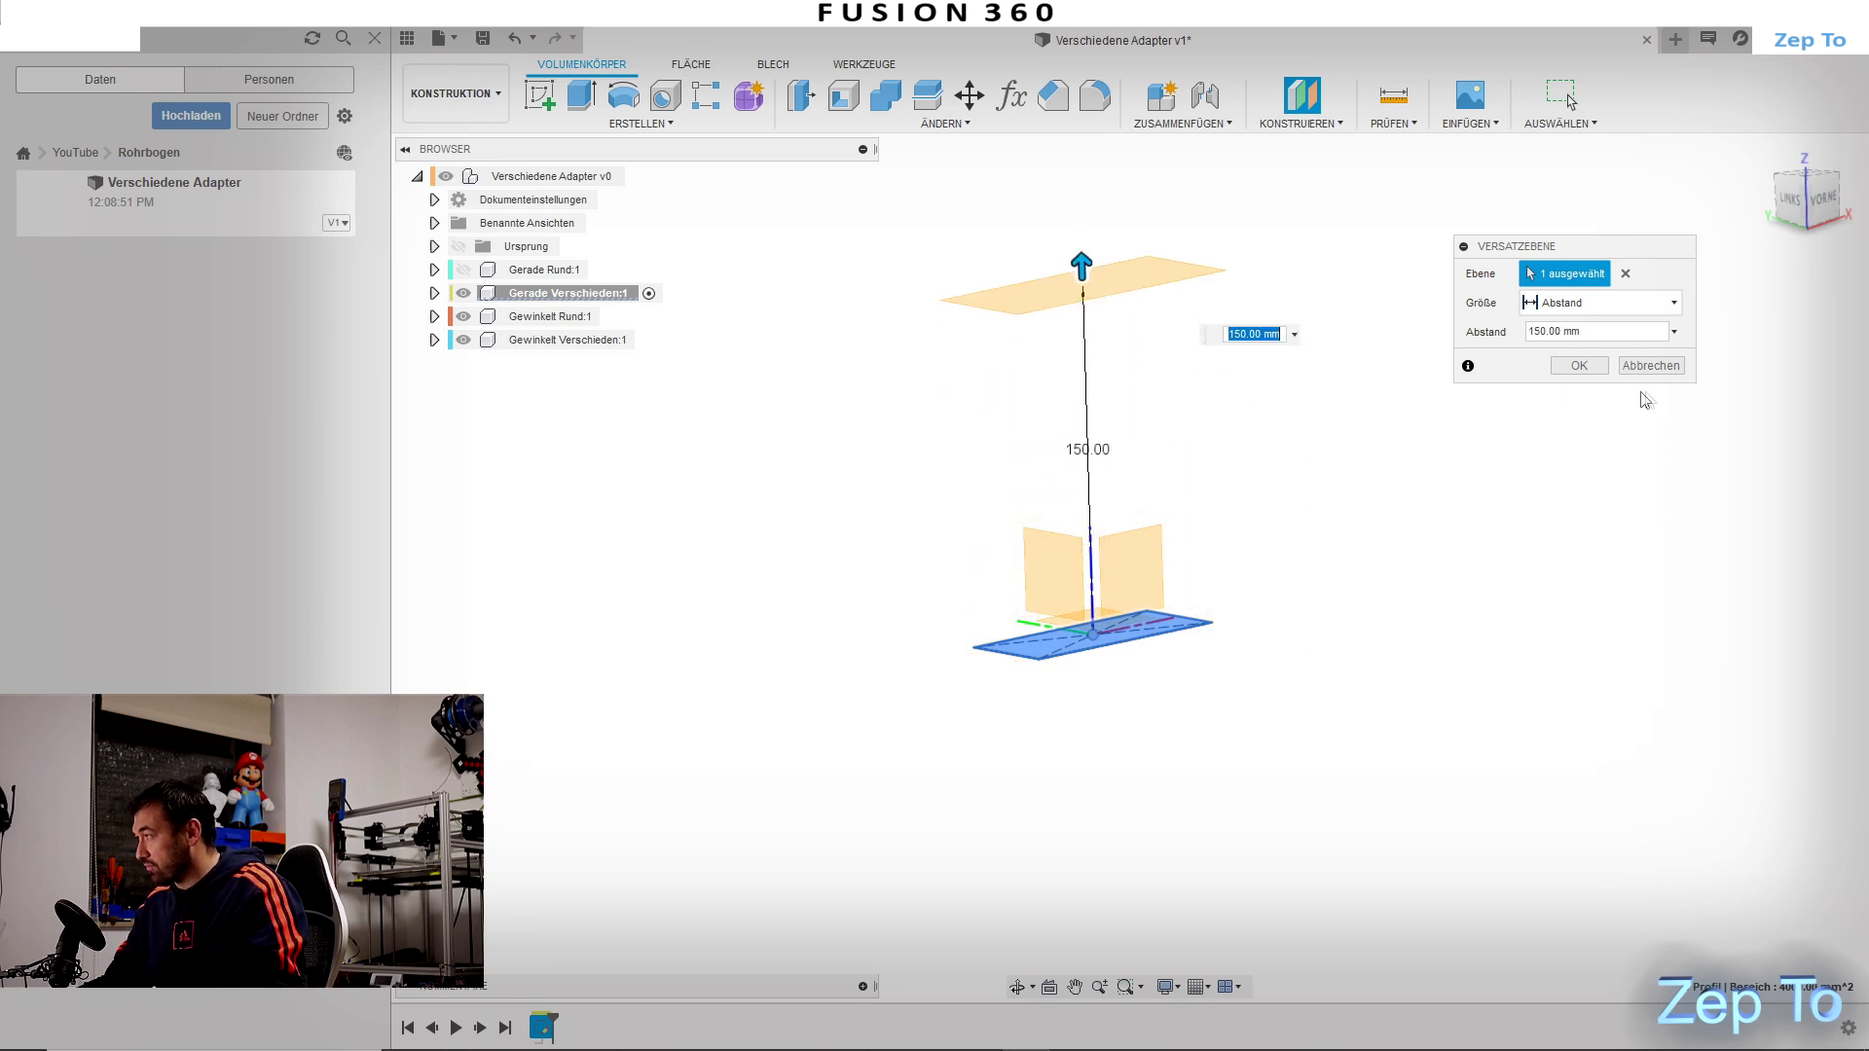
{"action": "left_click", "coordinate": [1587, 365]}
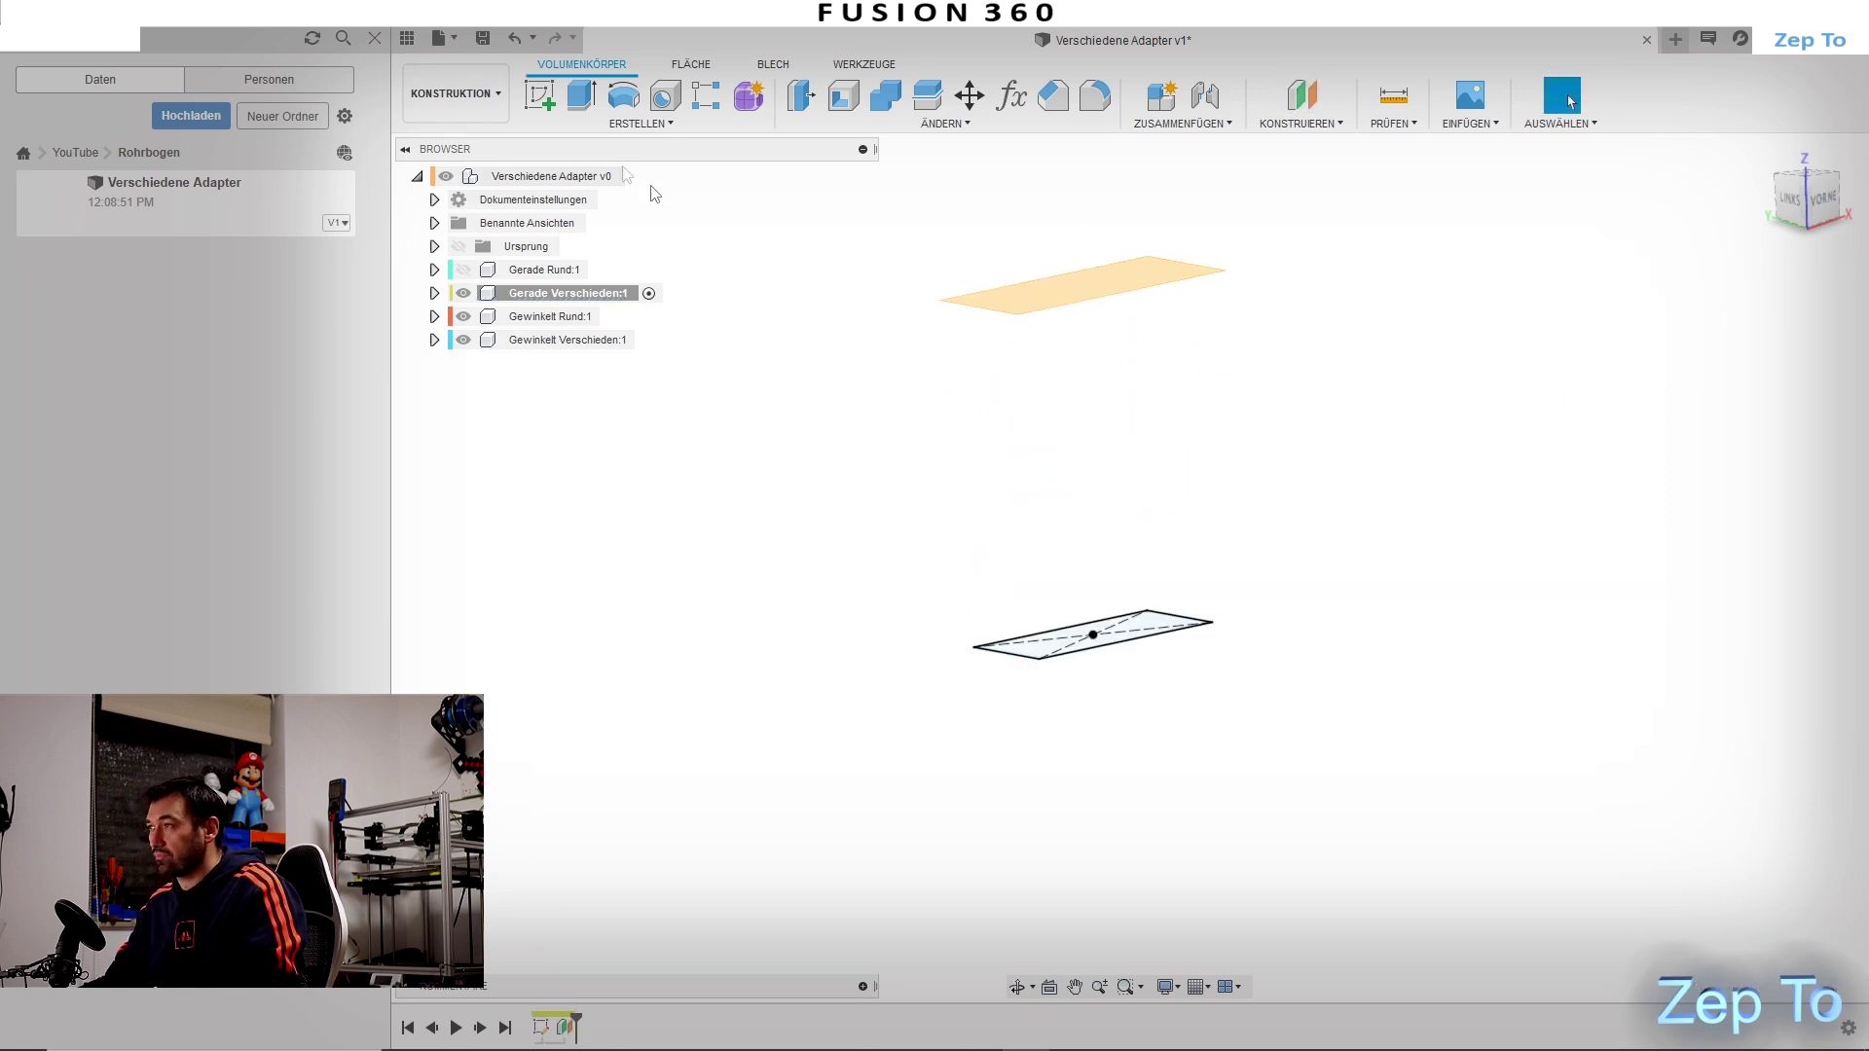
{"action": "left_click", "coordinate": [535, 95]}
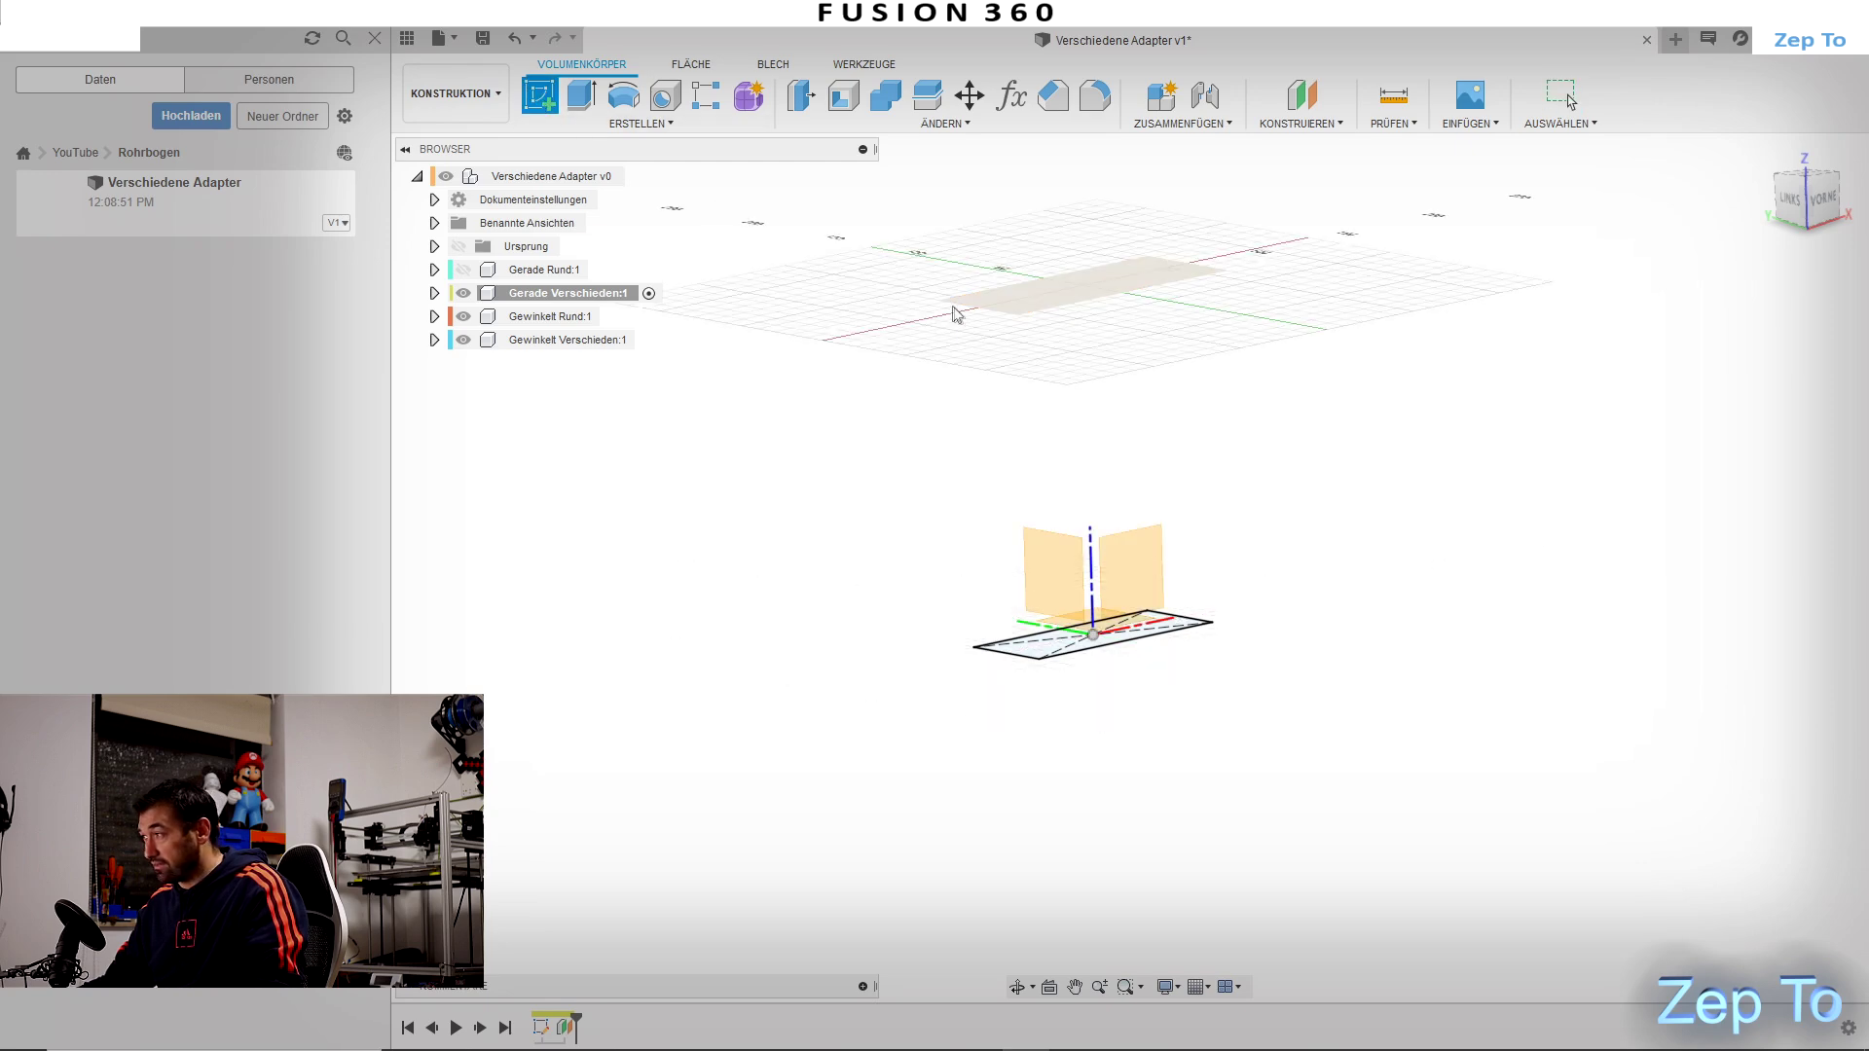
{"action": "left_click", "coordinate": [1073, 300]}
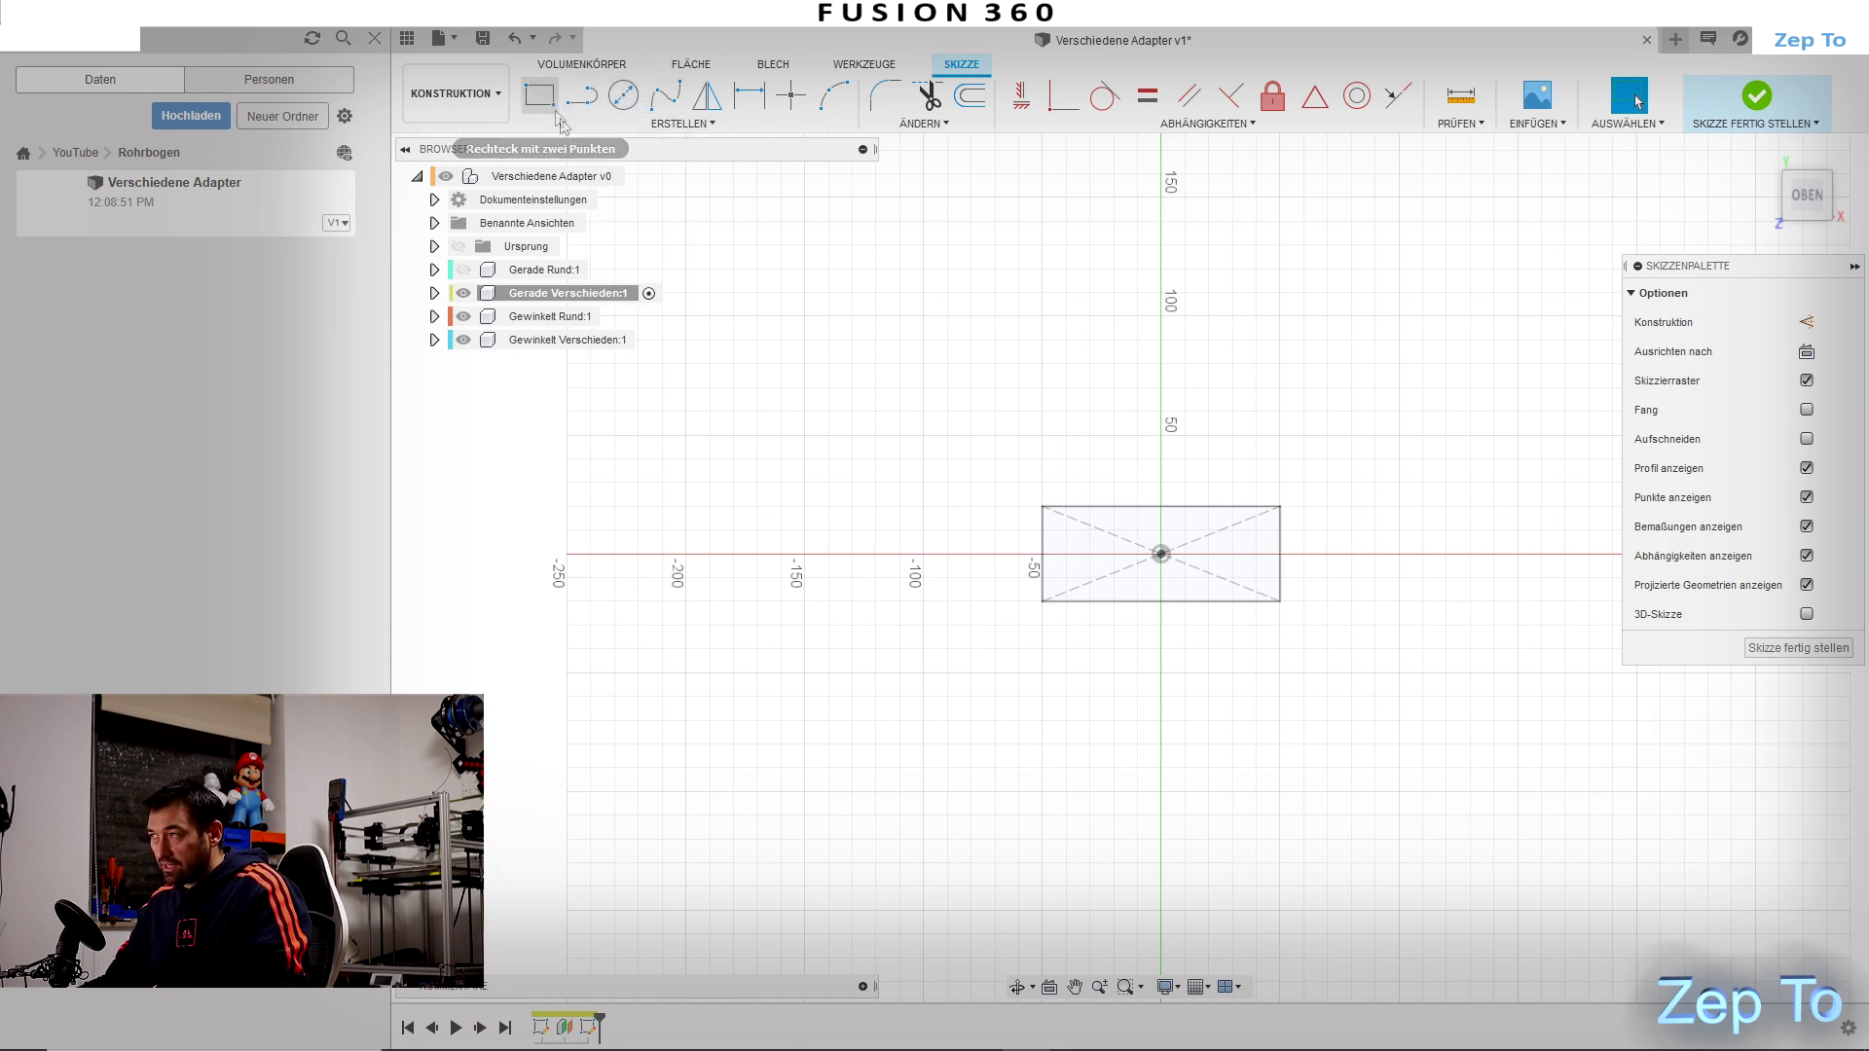
Step: Draw an ellipse centred on the origin of the offset plane
{"action": "left_click", "coordinate": [687, 134]}
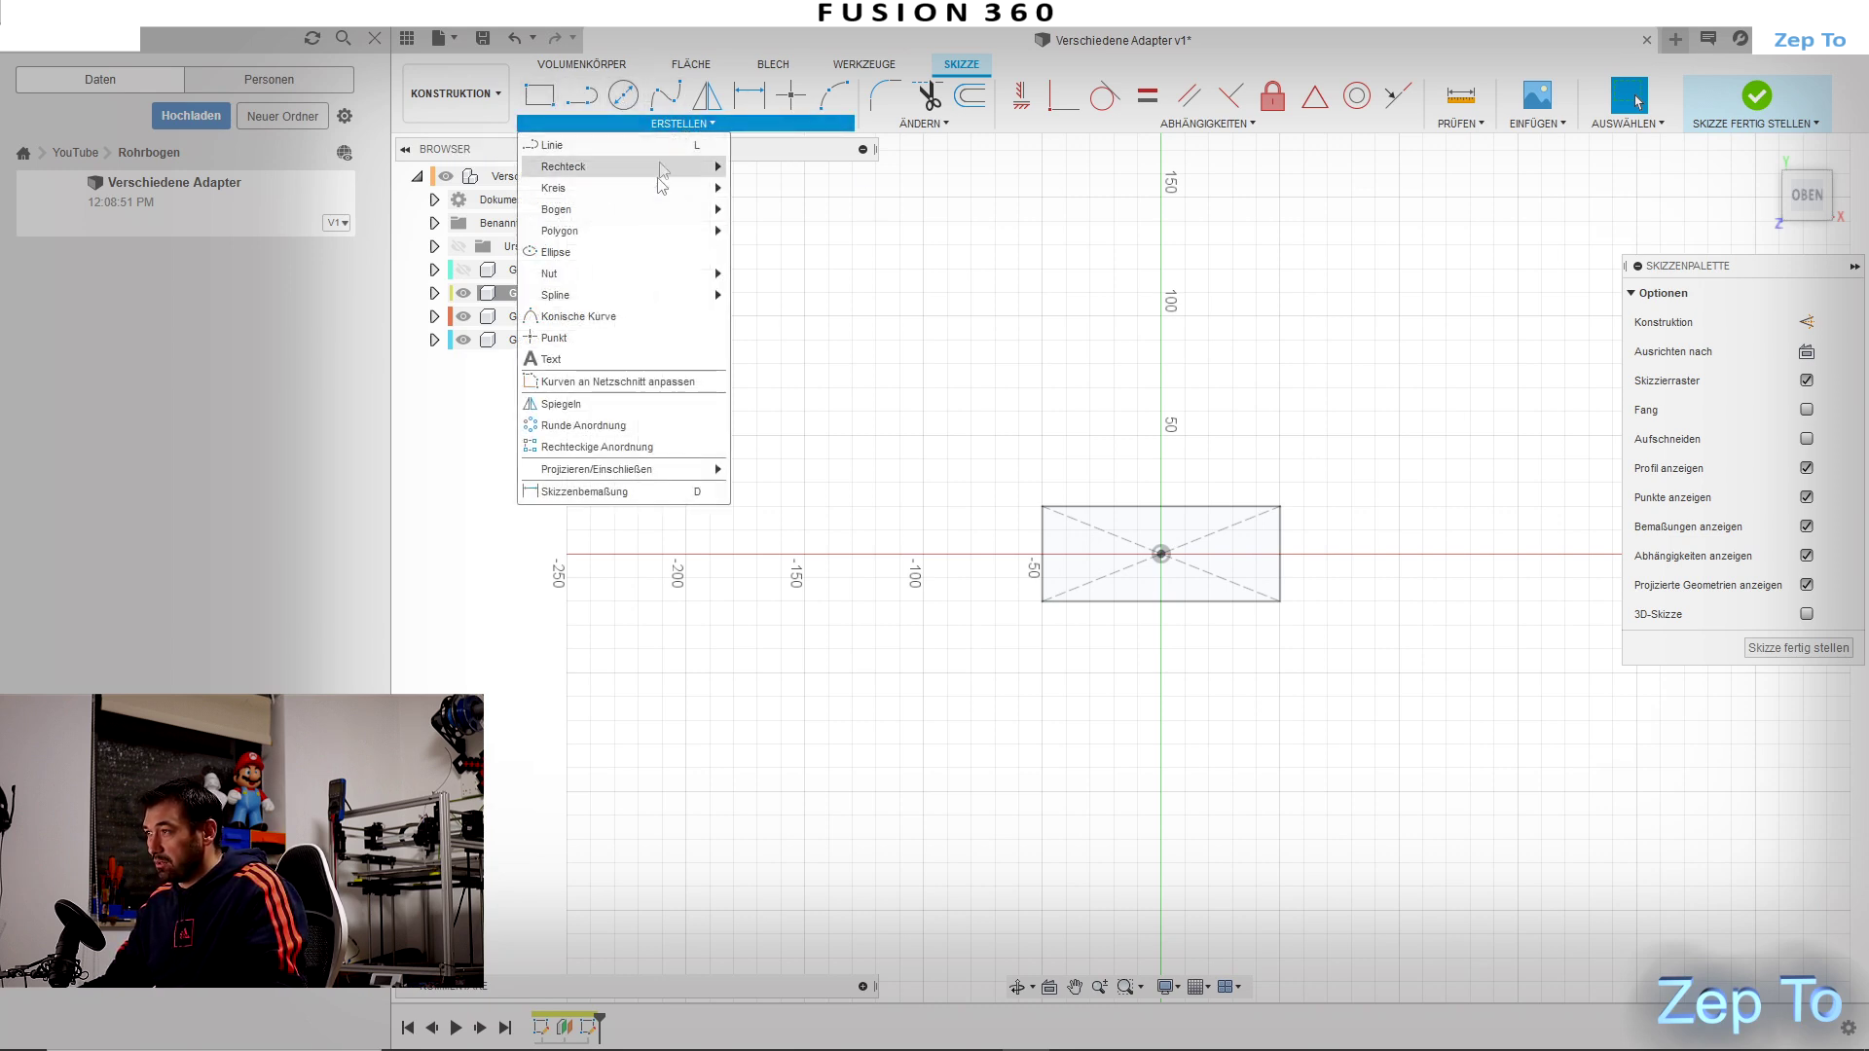
{"action": "left_click", "coordinate": [634, 254]}
{"action": "left_click", "coordinate": [1162, 555]}
{"action": "left_click", "coordinate": [1245, 563]}
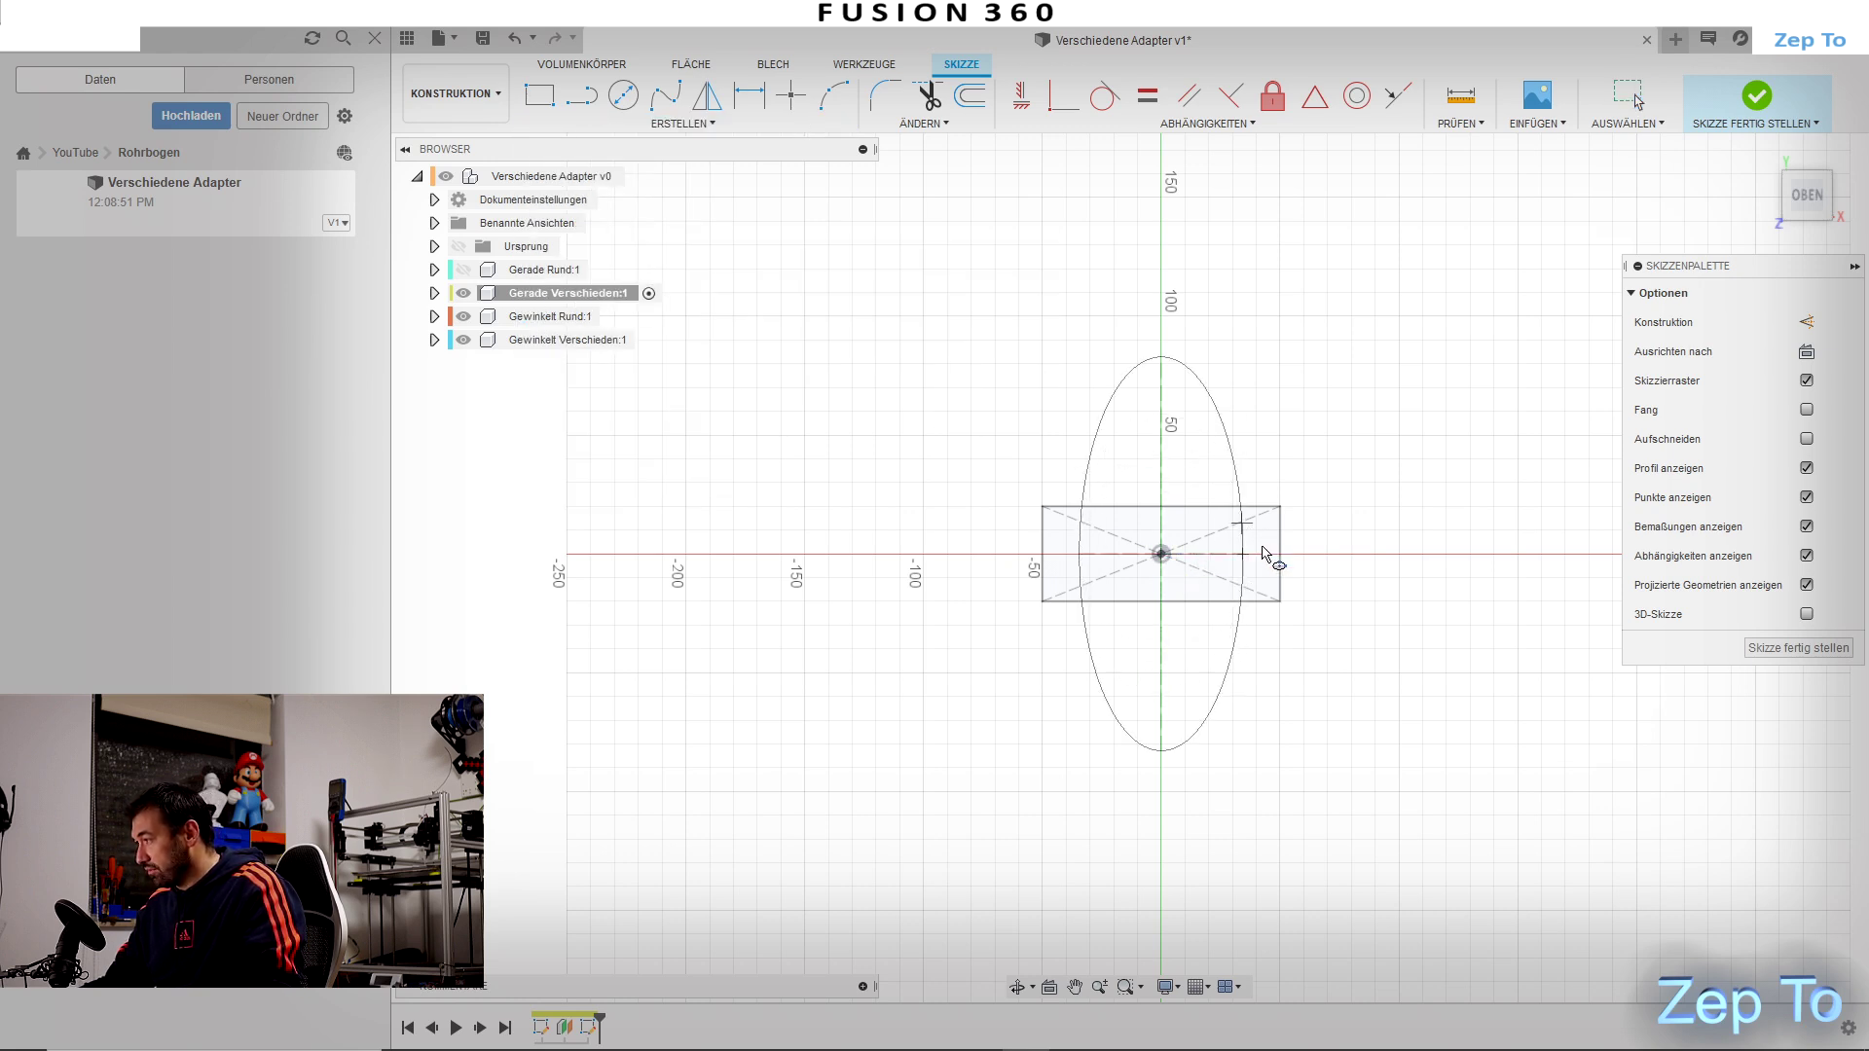
{"action": "scroll", "coordinate": [1259, 545], "scroll_direction": "up", "scroll_amount": 3}
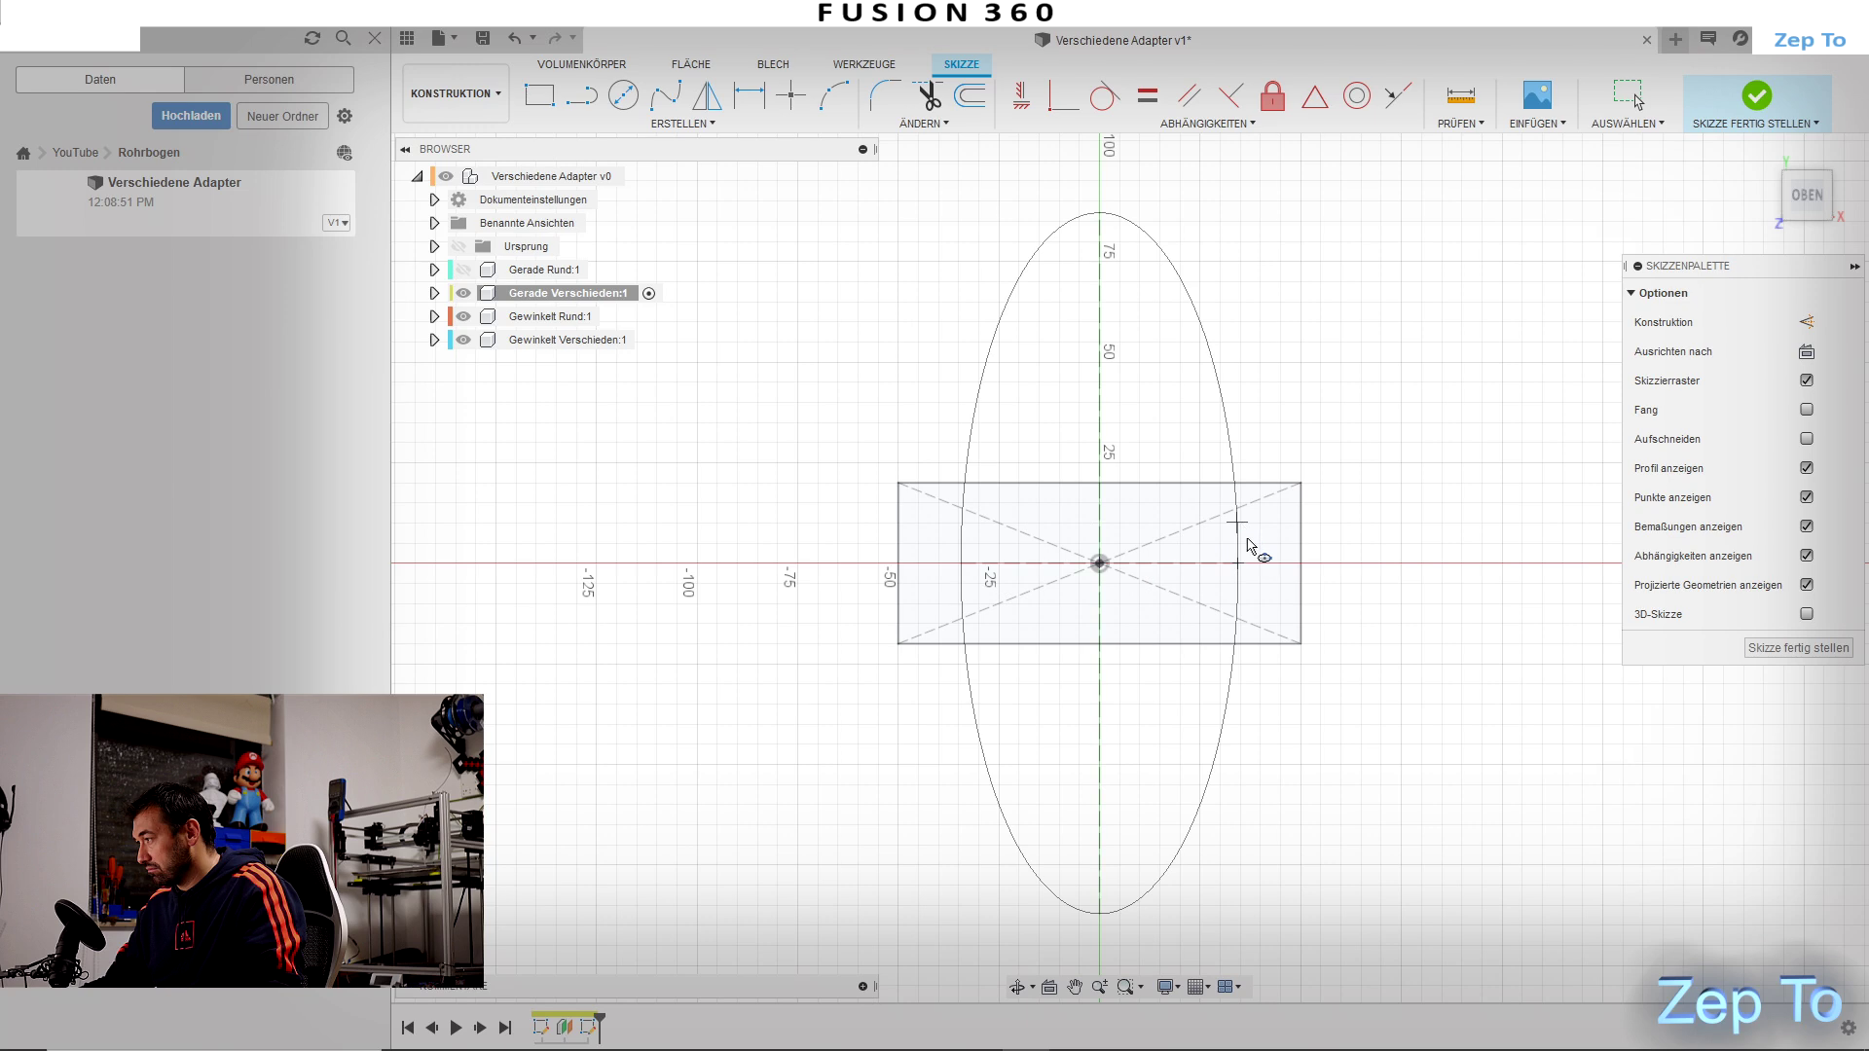
{"action": "scroll", "coordinate": [1273, 522], "scroll_direction": "up", "scroll_amount": 3}
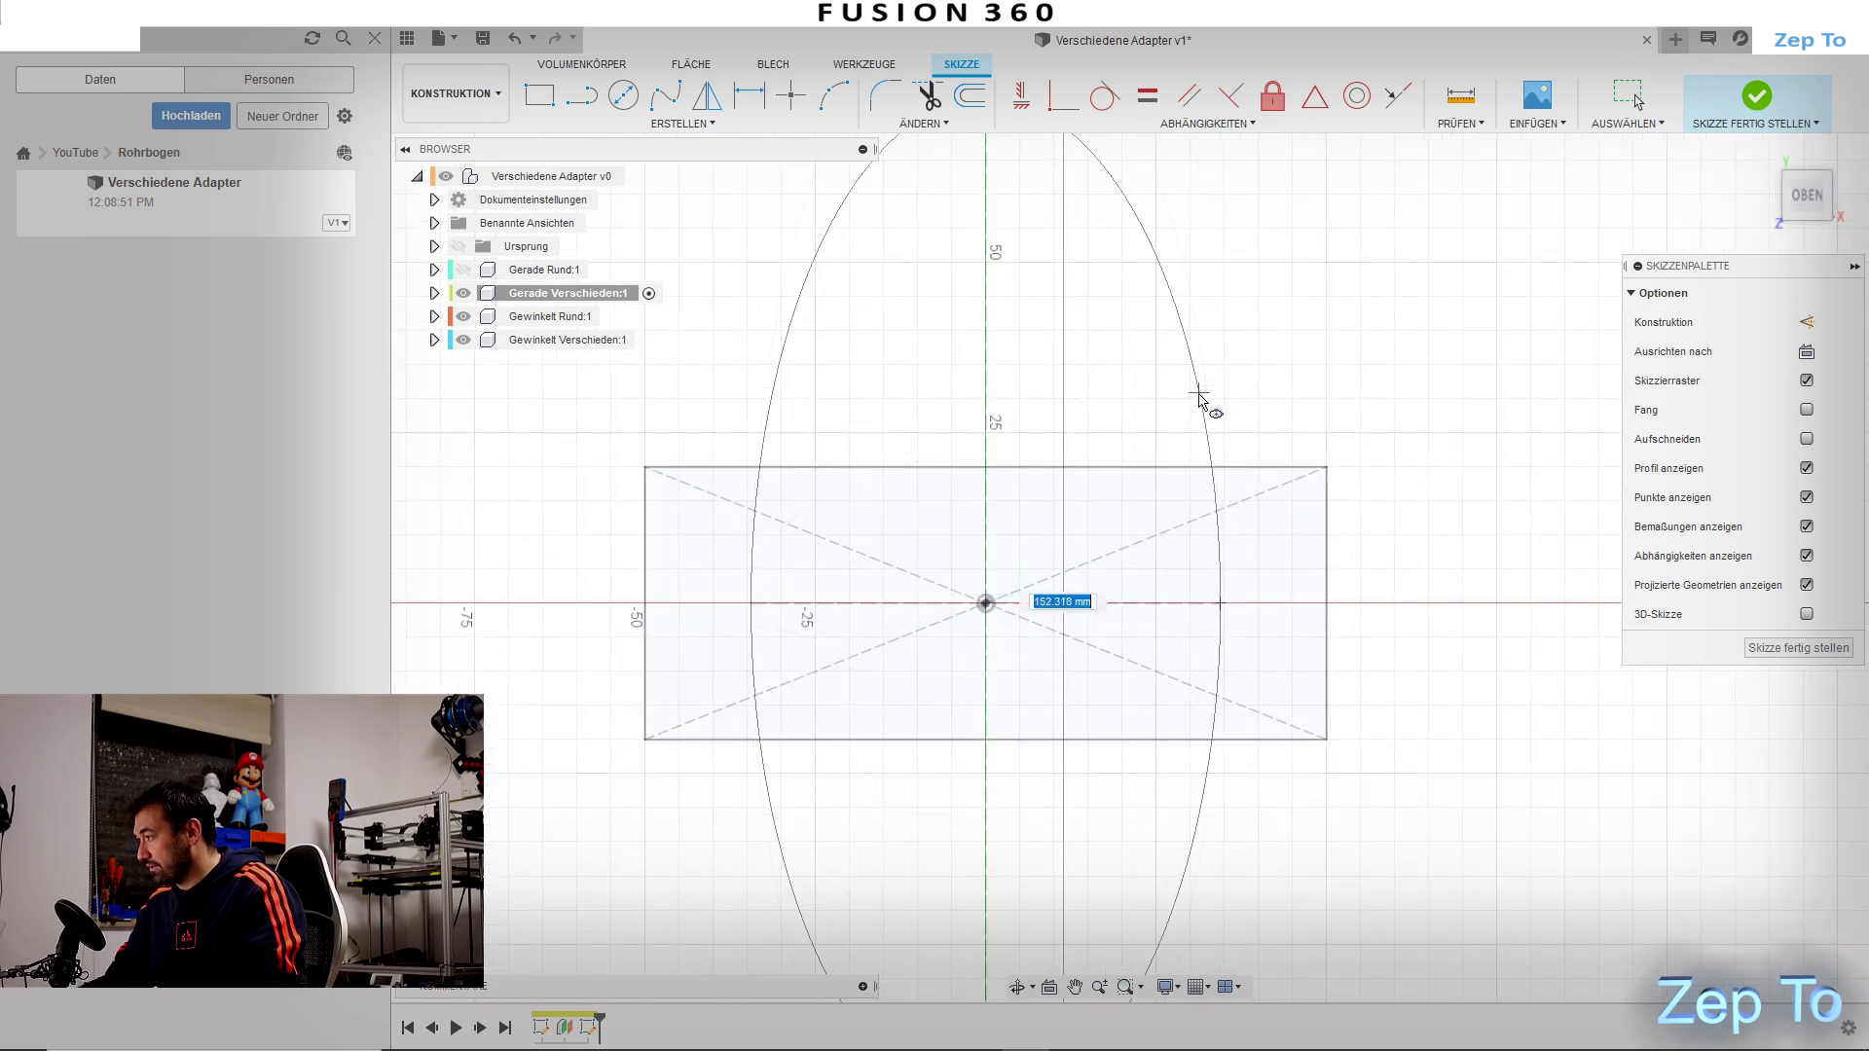
{"action": "left_click", "coordinate": [1178, 411]}
{"action": "scroll", "coordinate": [1180, 414], "scroll_direction": "down", "scroll_amount": 2}
Step: Dimension the ellipse 70 mm wide and 100 mm tall, then finish the sketch
{"action": "key", "text": "d"}
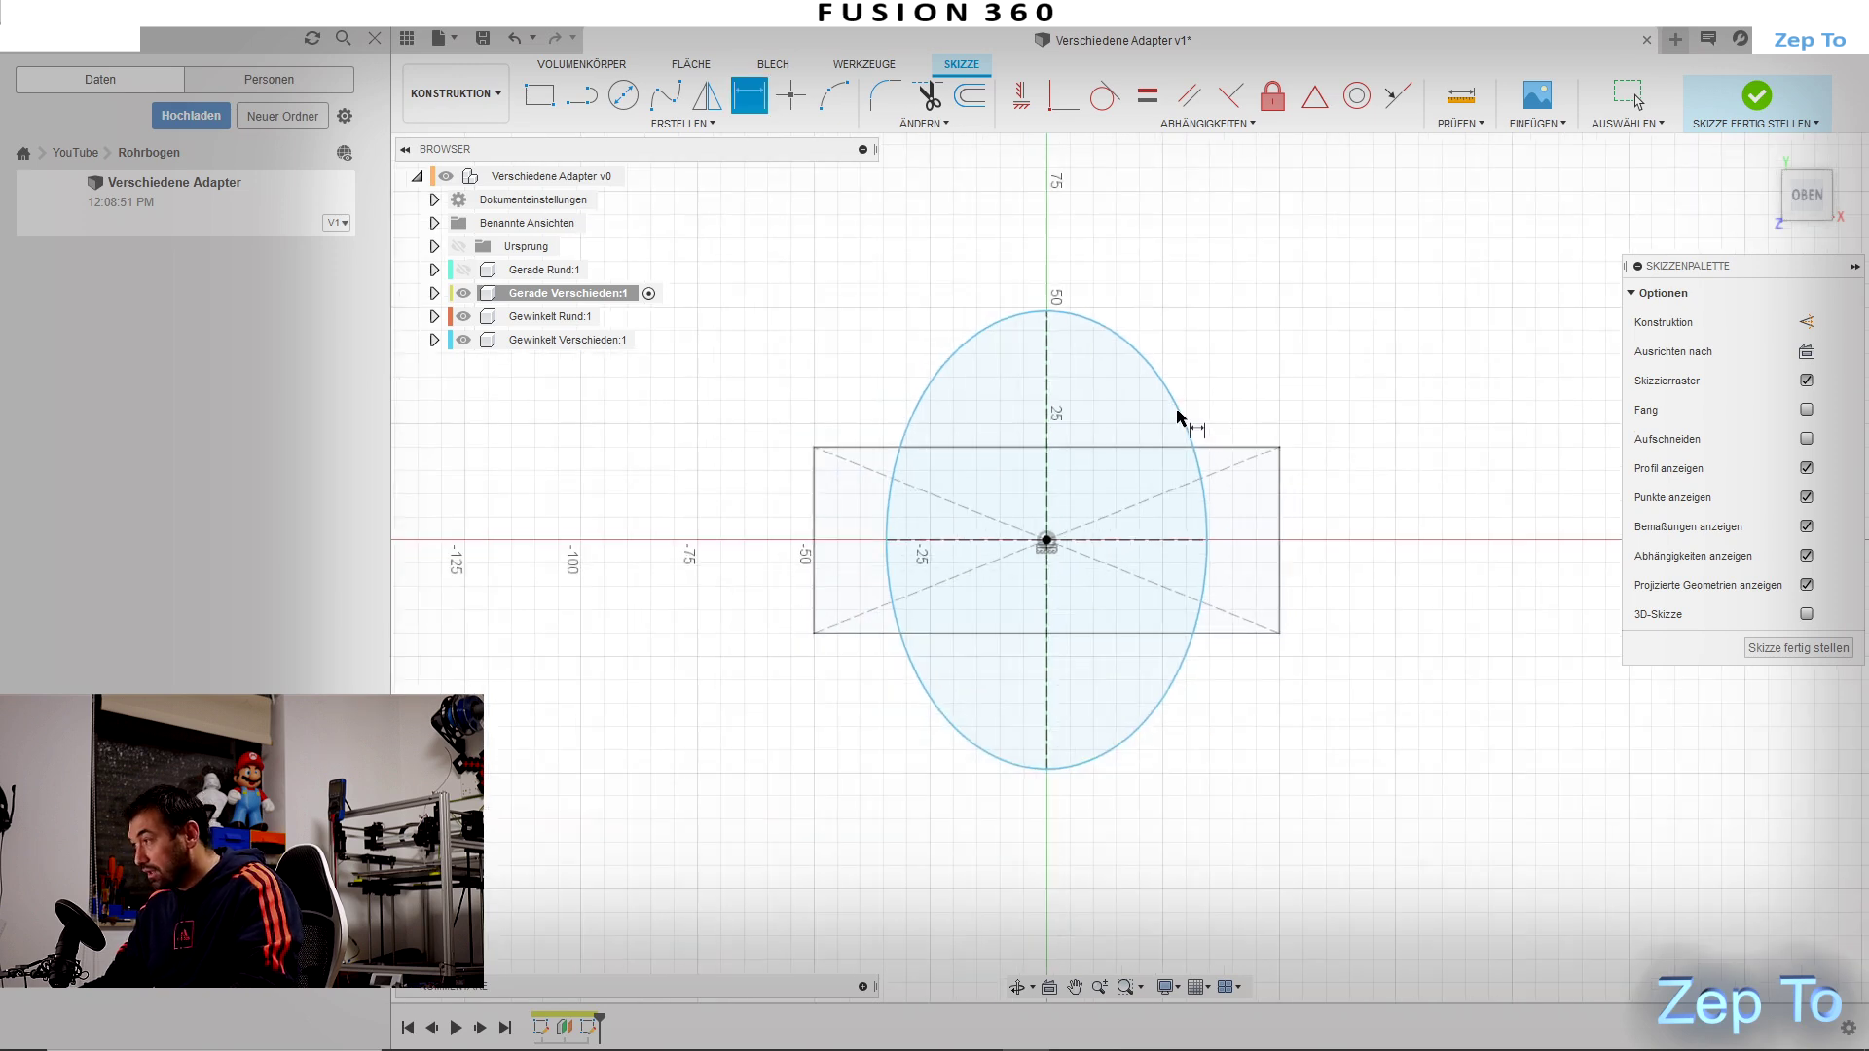
{"action": "left_click", "coordinate": [1142, 550]}
{"action": "left_click", "coordinate": [1183, 765]}
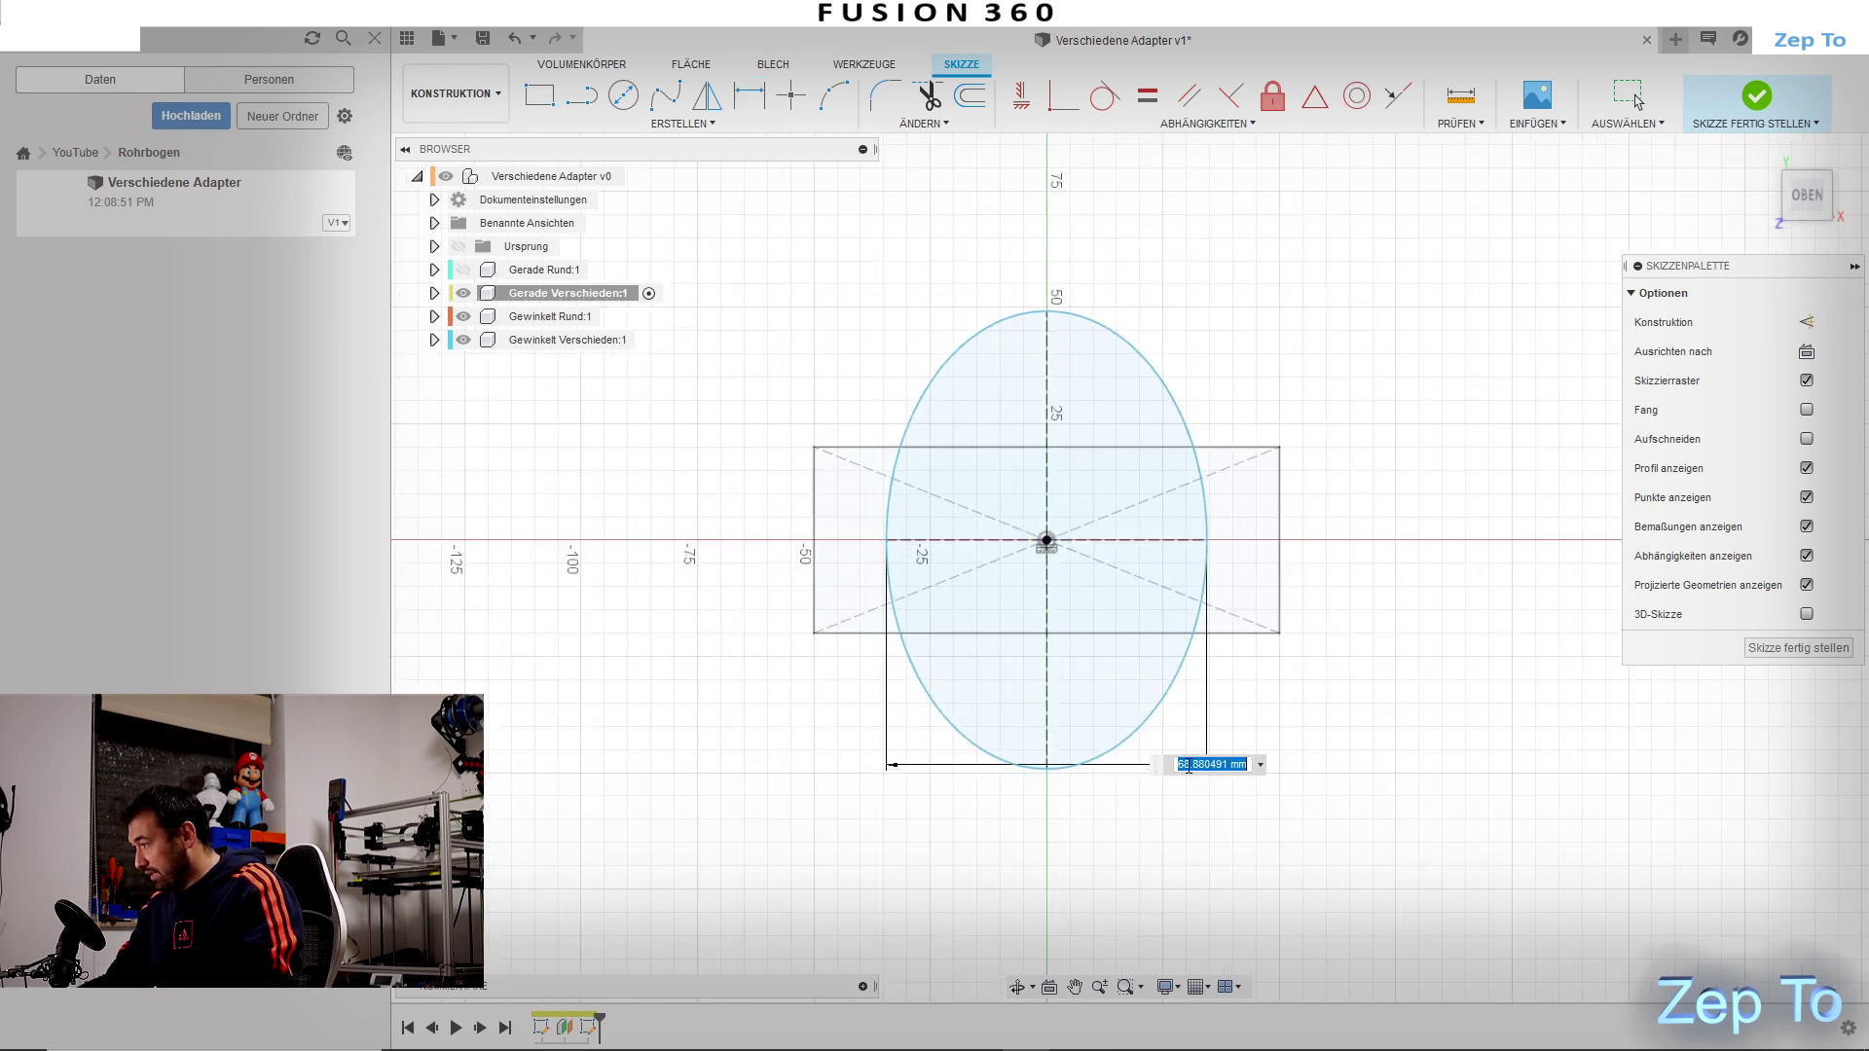
{"action": "type", "text": "70"}
{"action": "key", "text": "Return"}
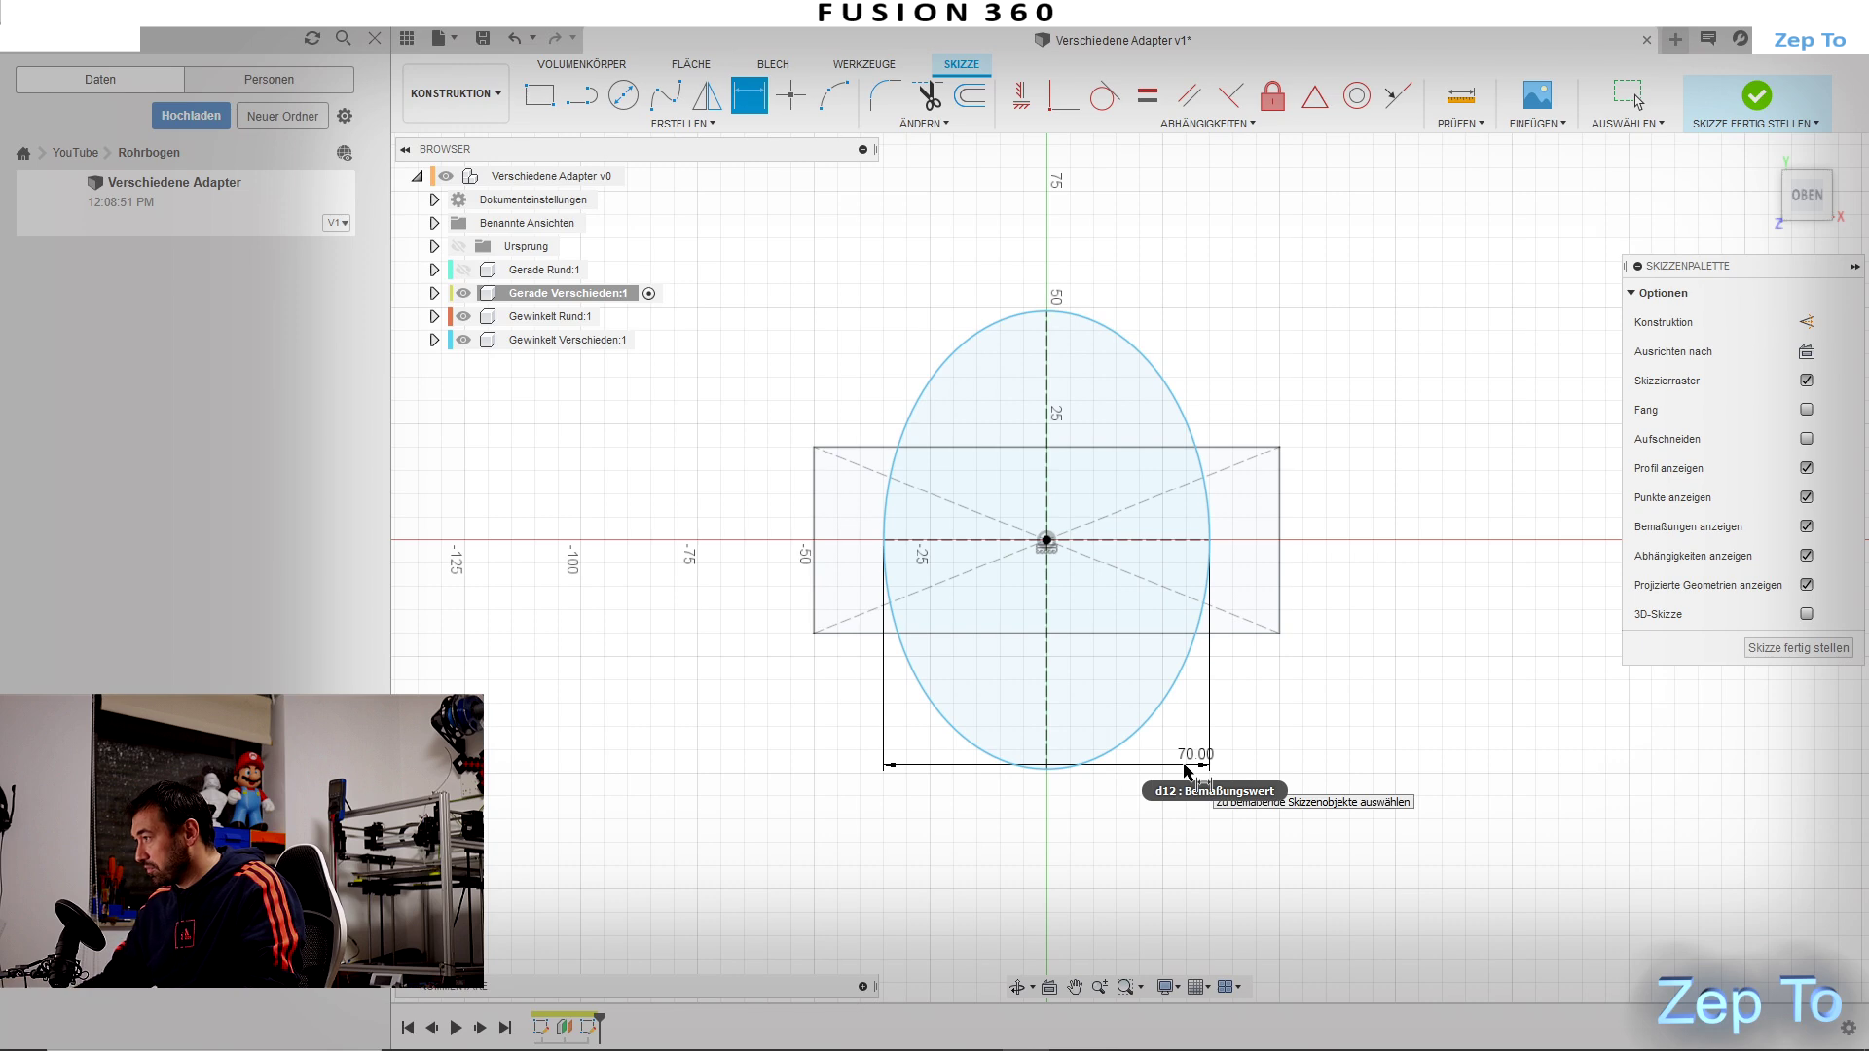
{"action": "left_click", "coordinate": [1047, 380]}
{"action": "left_click", "coordinate": [1390, 438]}
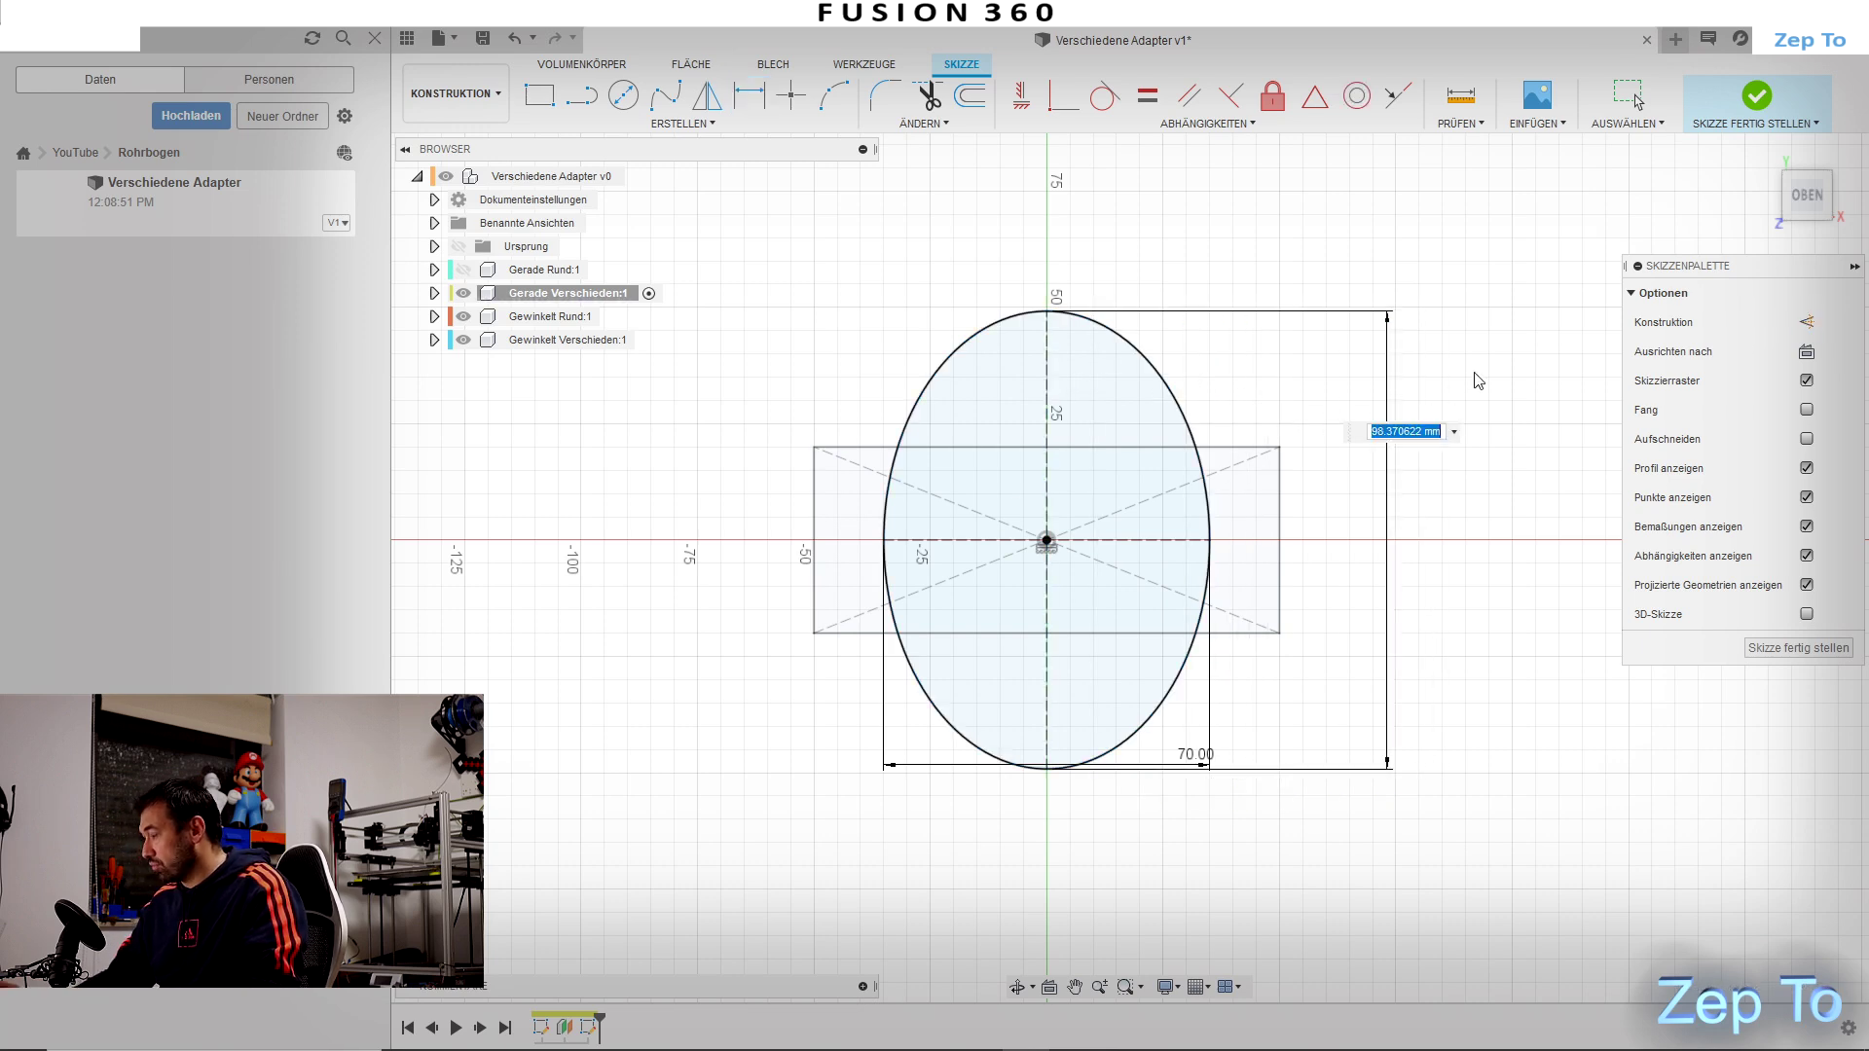
{"action": "type", "text": "100"}
{"action": "key", "text": "Return"}
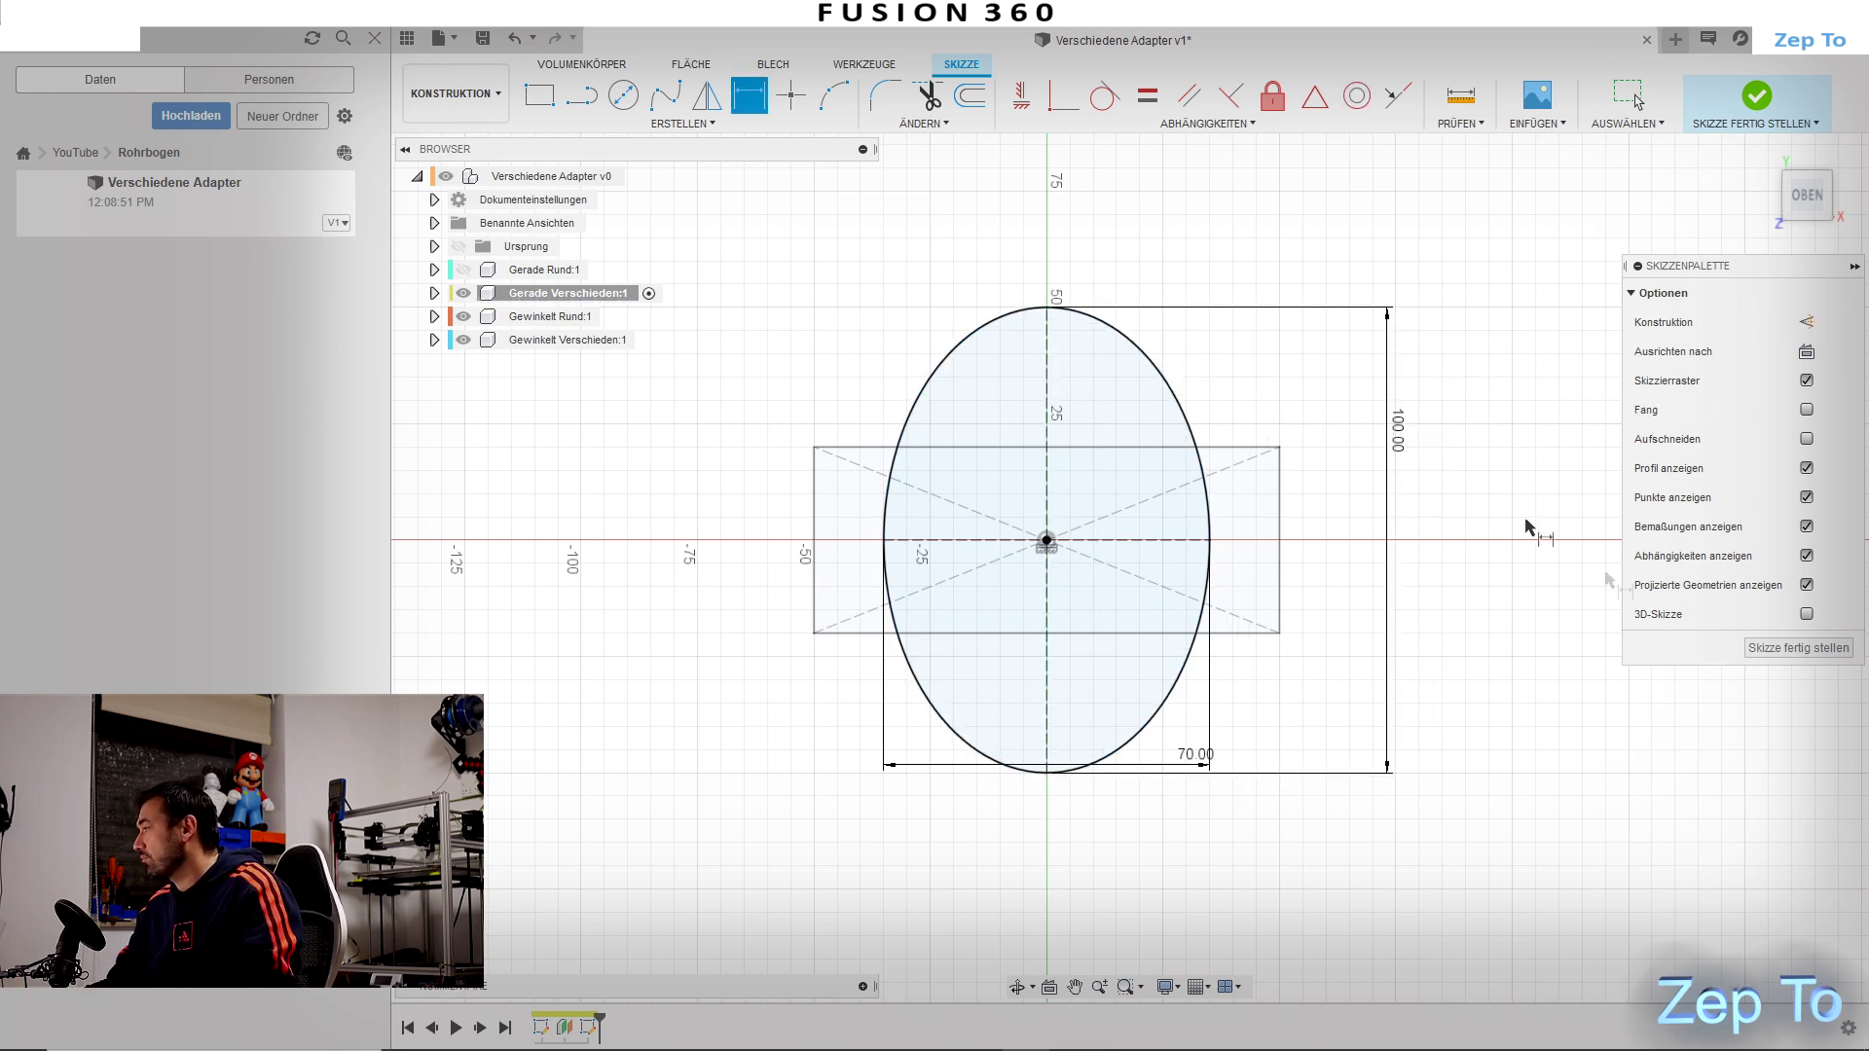
{"action": "left_click", "coordinate": [1762, 648]}
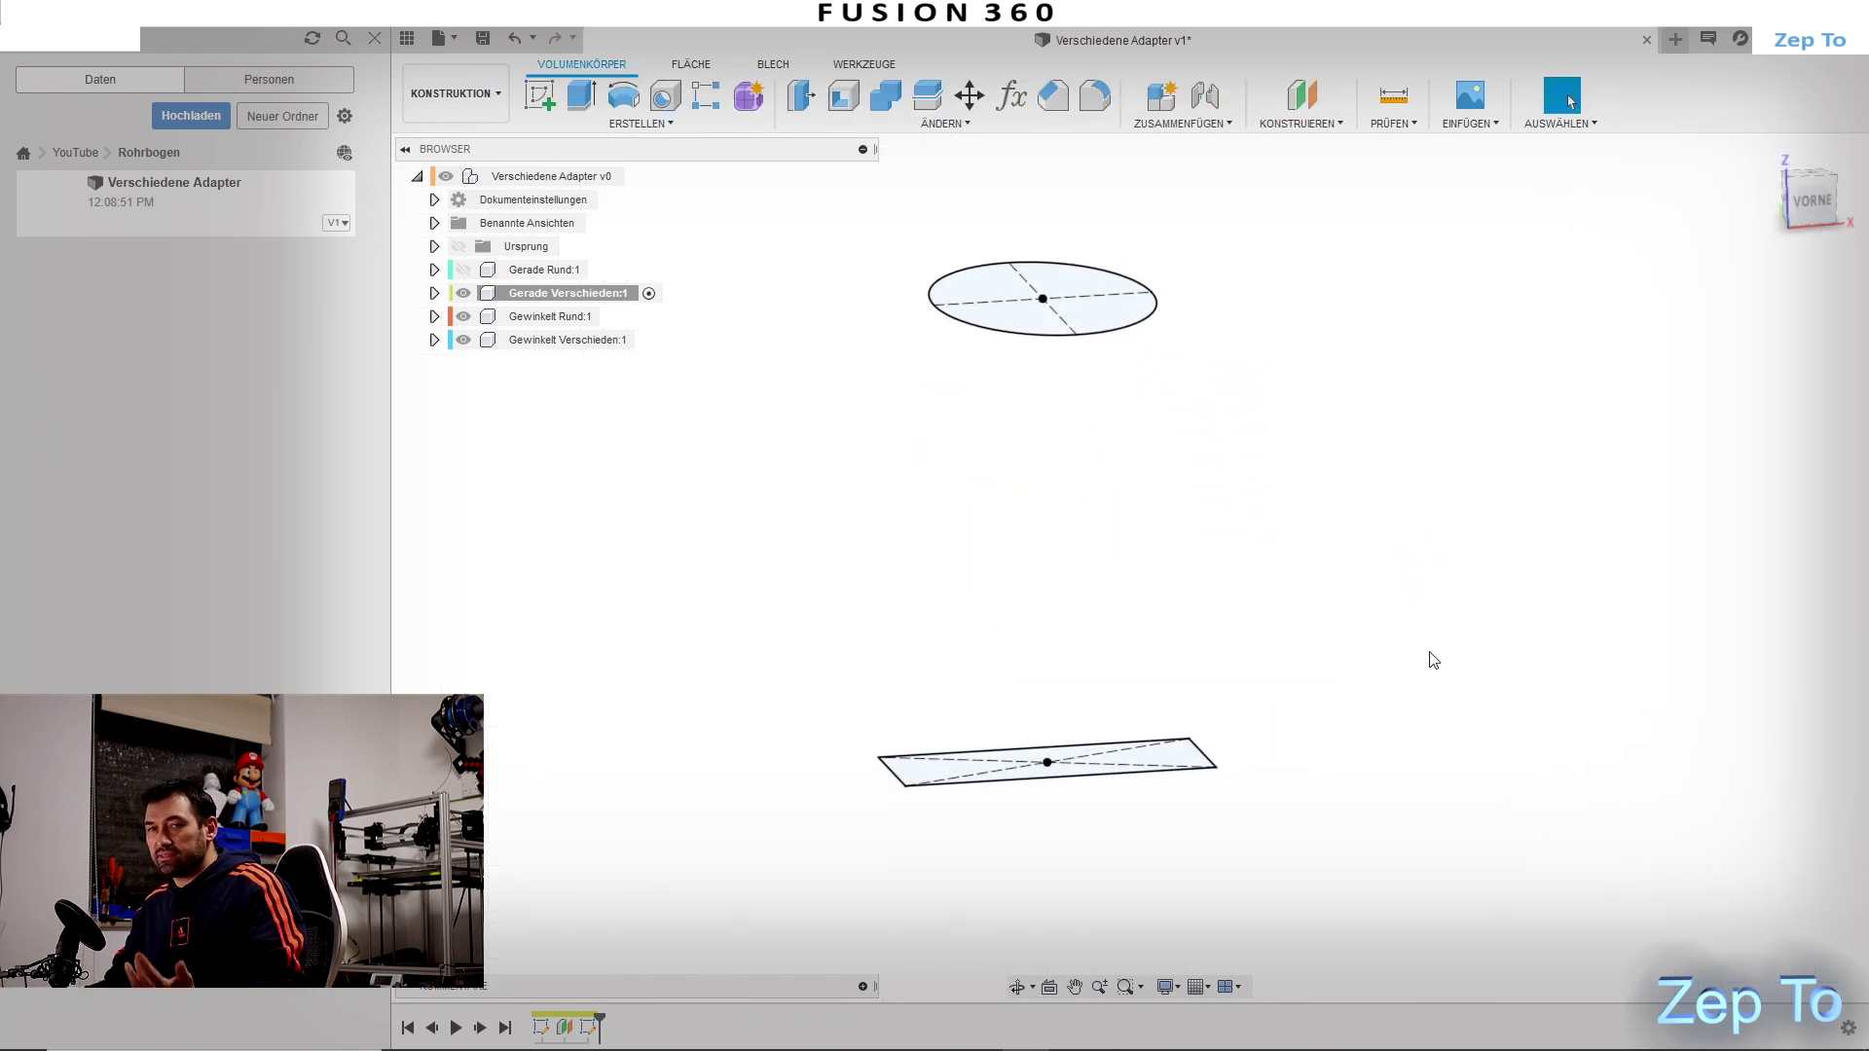
Step: Loft a body from the rectangle profile to the ellipse profile
{"action": "left_click", "coordinate": [648, 124]}
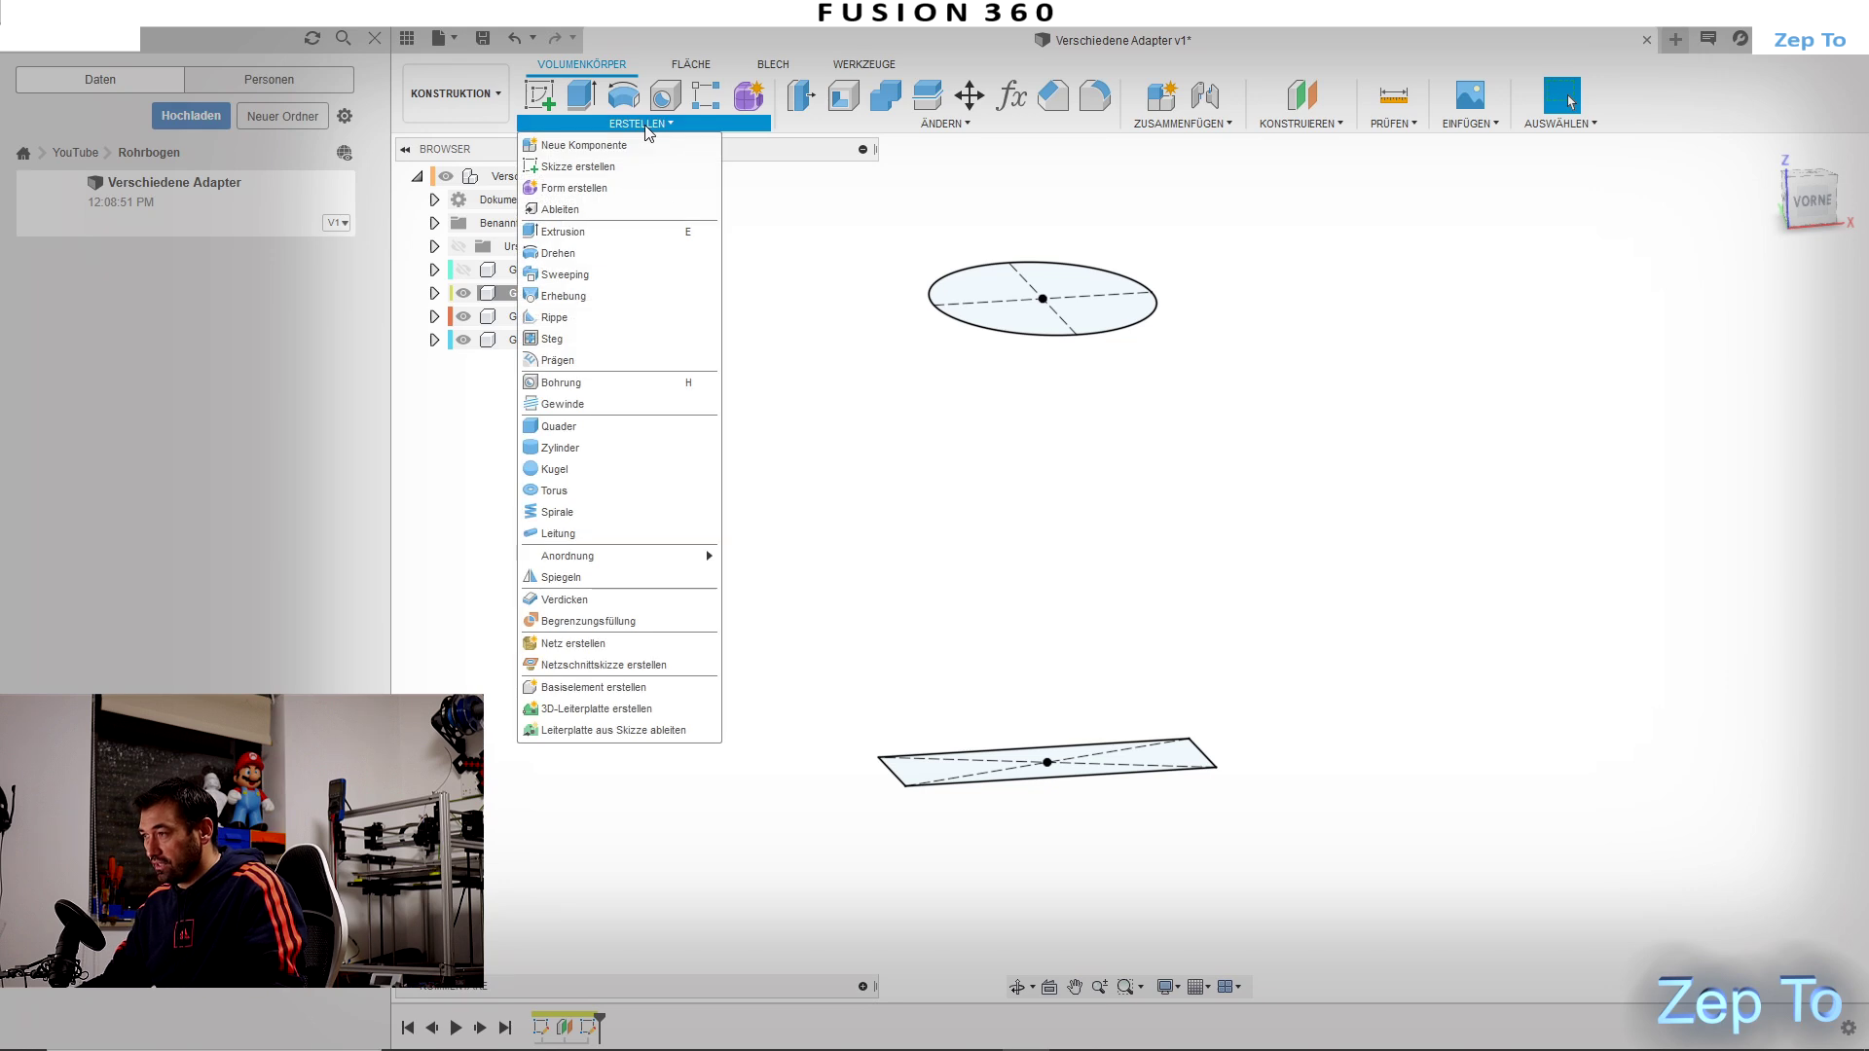
{"action": "left_click", "coordinate": [633, 296]}
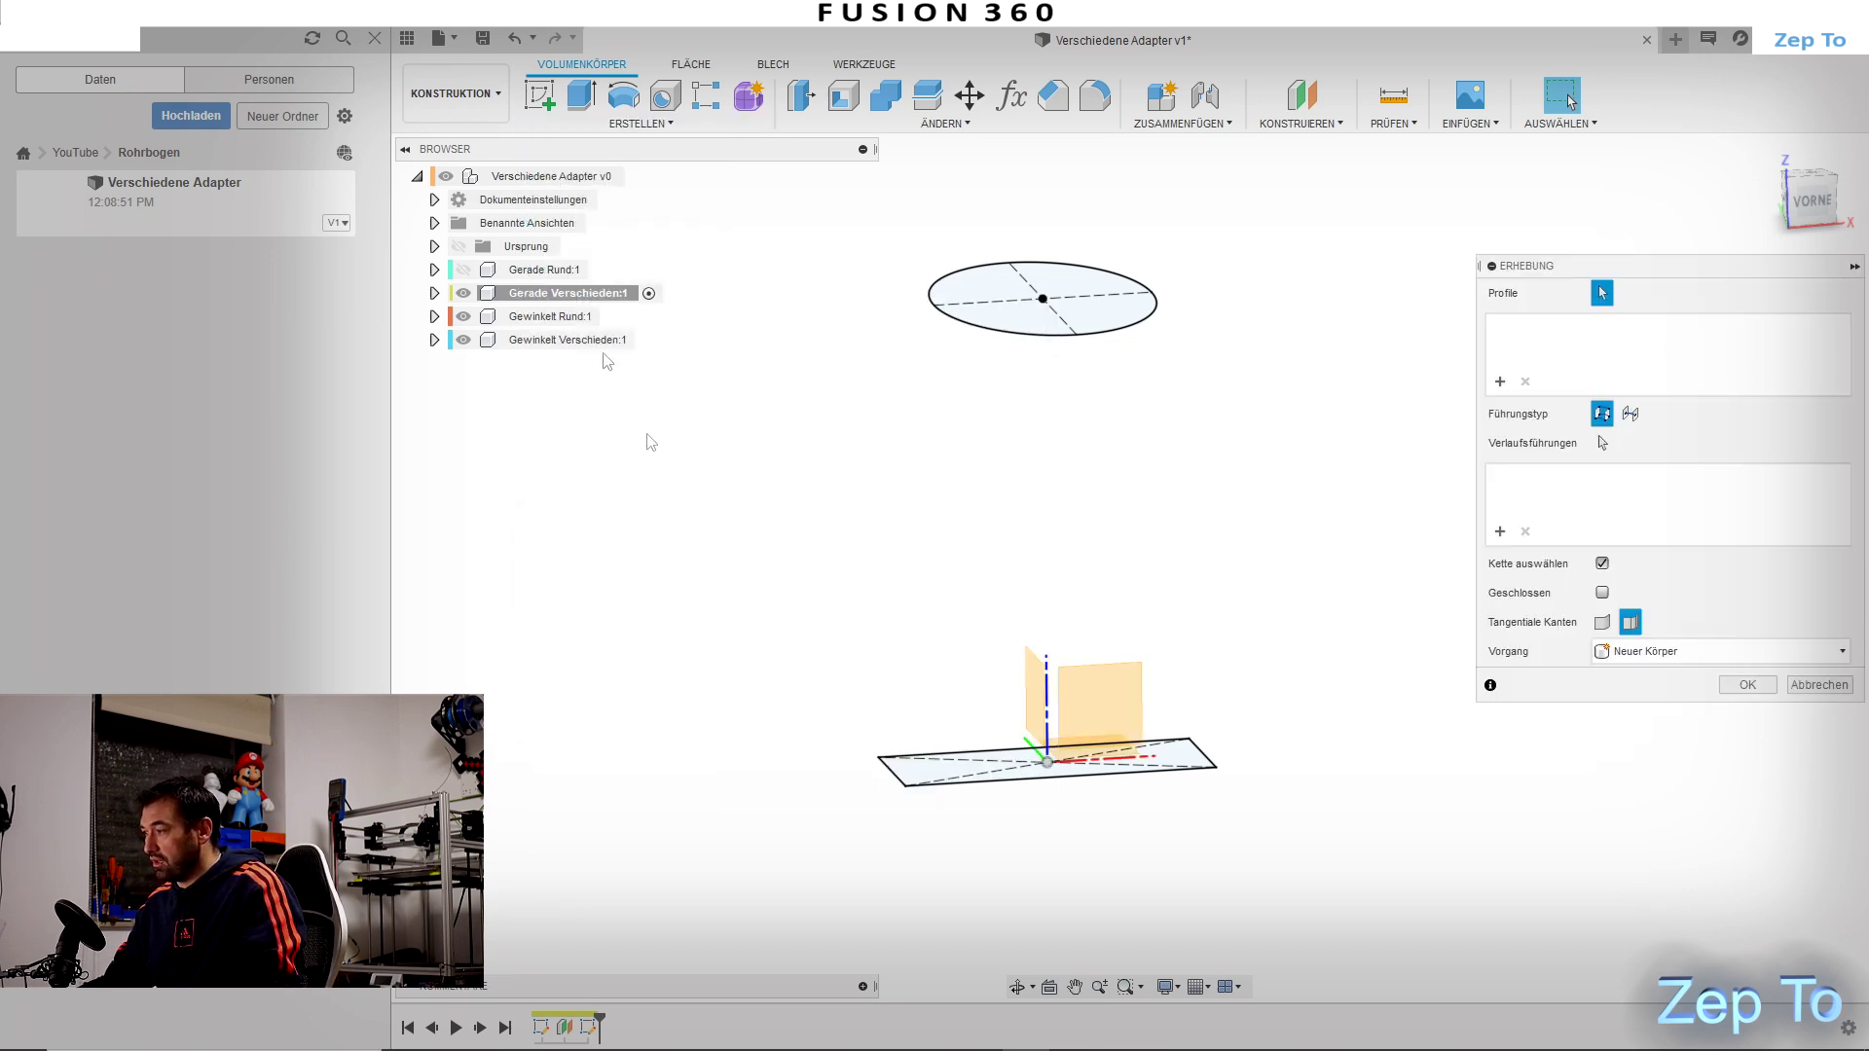
{"action": "left_click", "coordinate": [960, 782]}
{"action": "left_click", "coordinate": [1018, 316]}
{"action": "left_click", "coordinate": [1749, 687]}
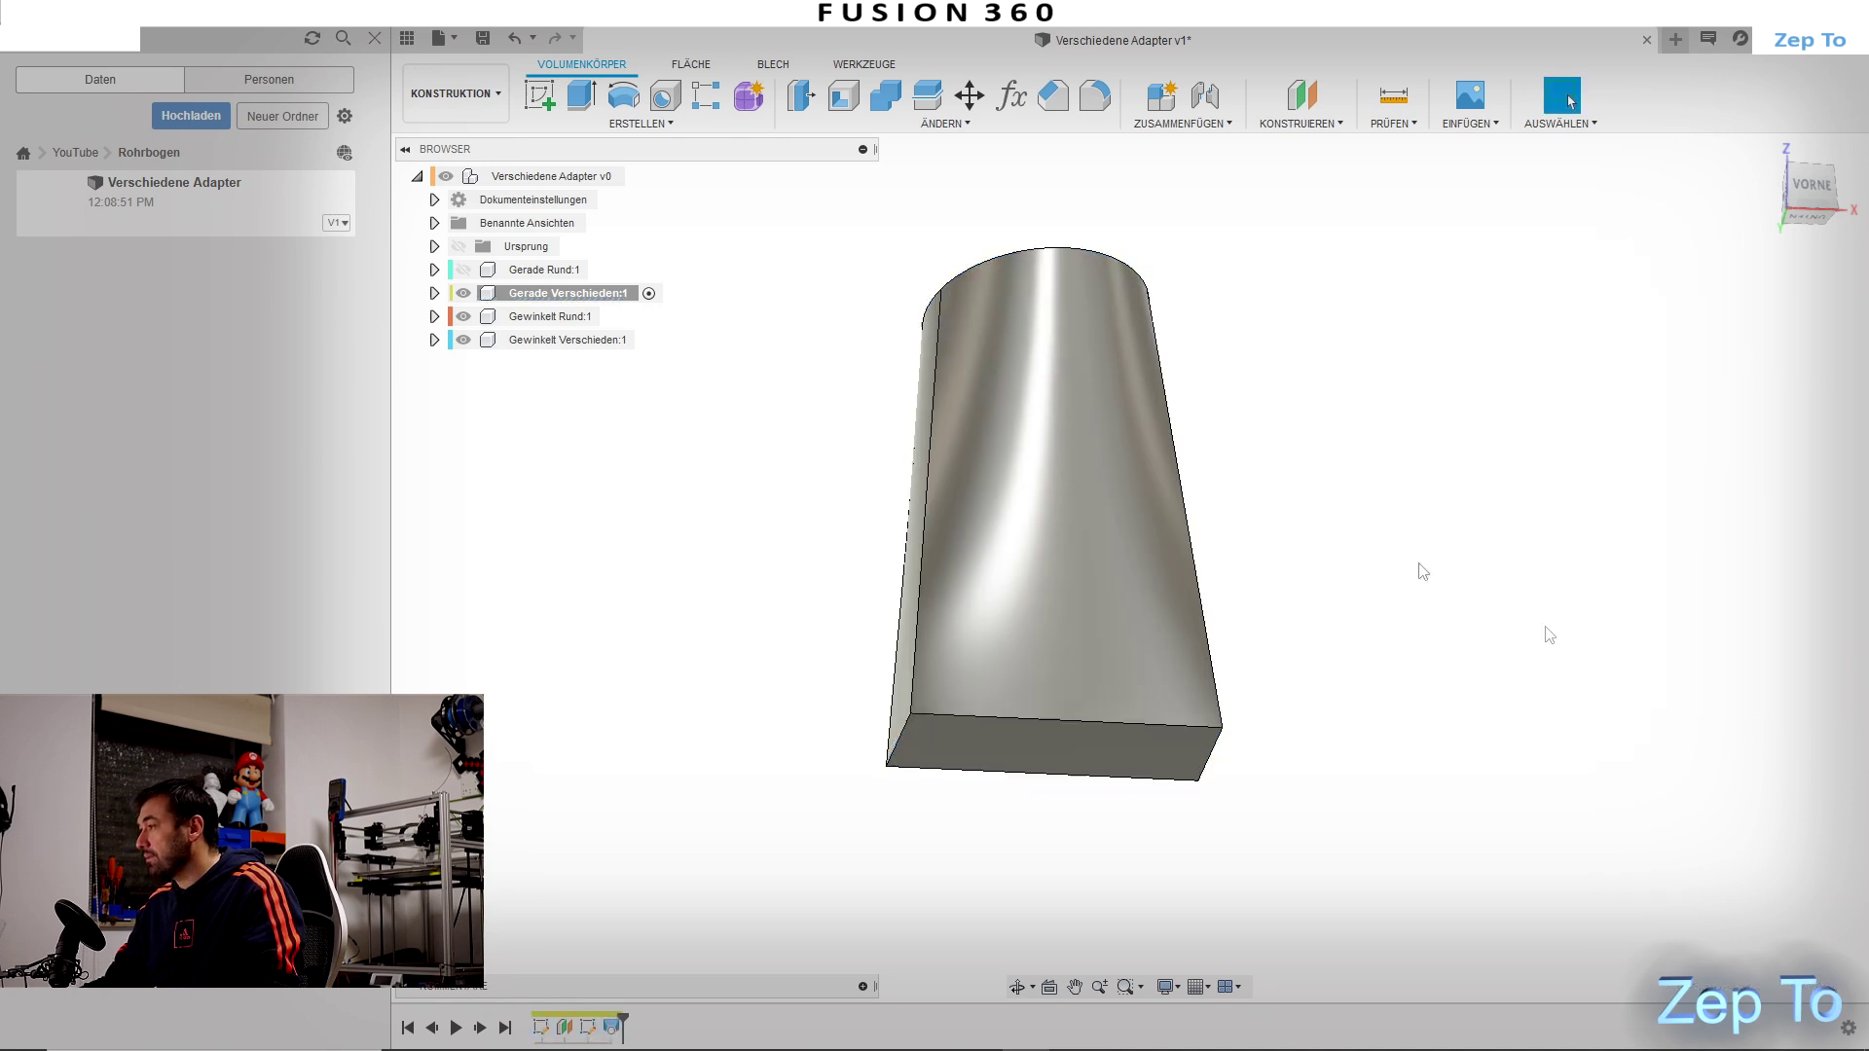
Step: Inspect the trial loft from several angles, then undo it
{"action": "middle_click_drag", "start_coordinate": [1319, 534], "coordinate": [1326, 608], "text": "shift"}
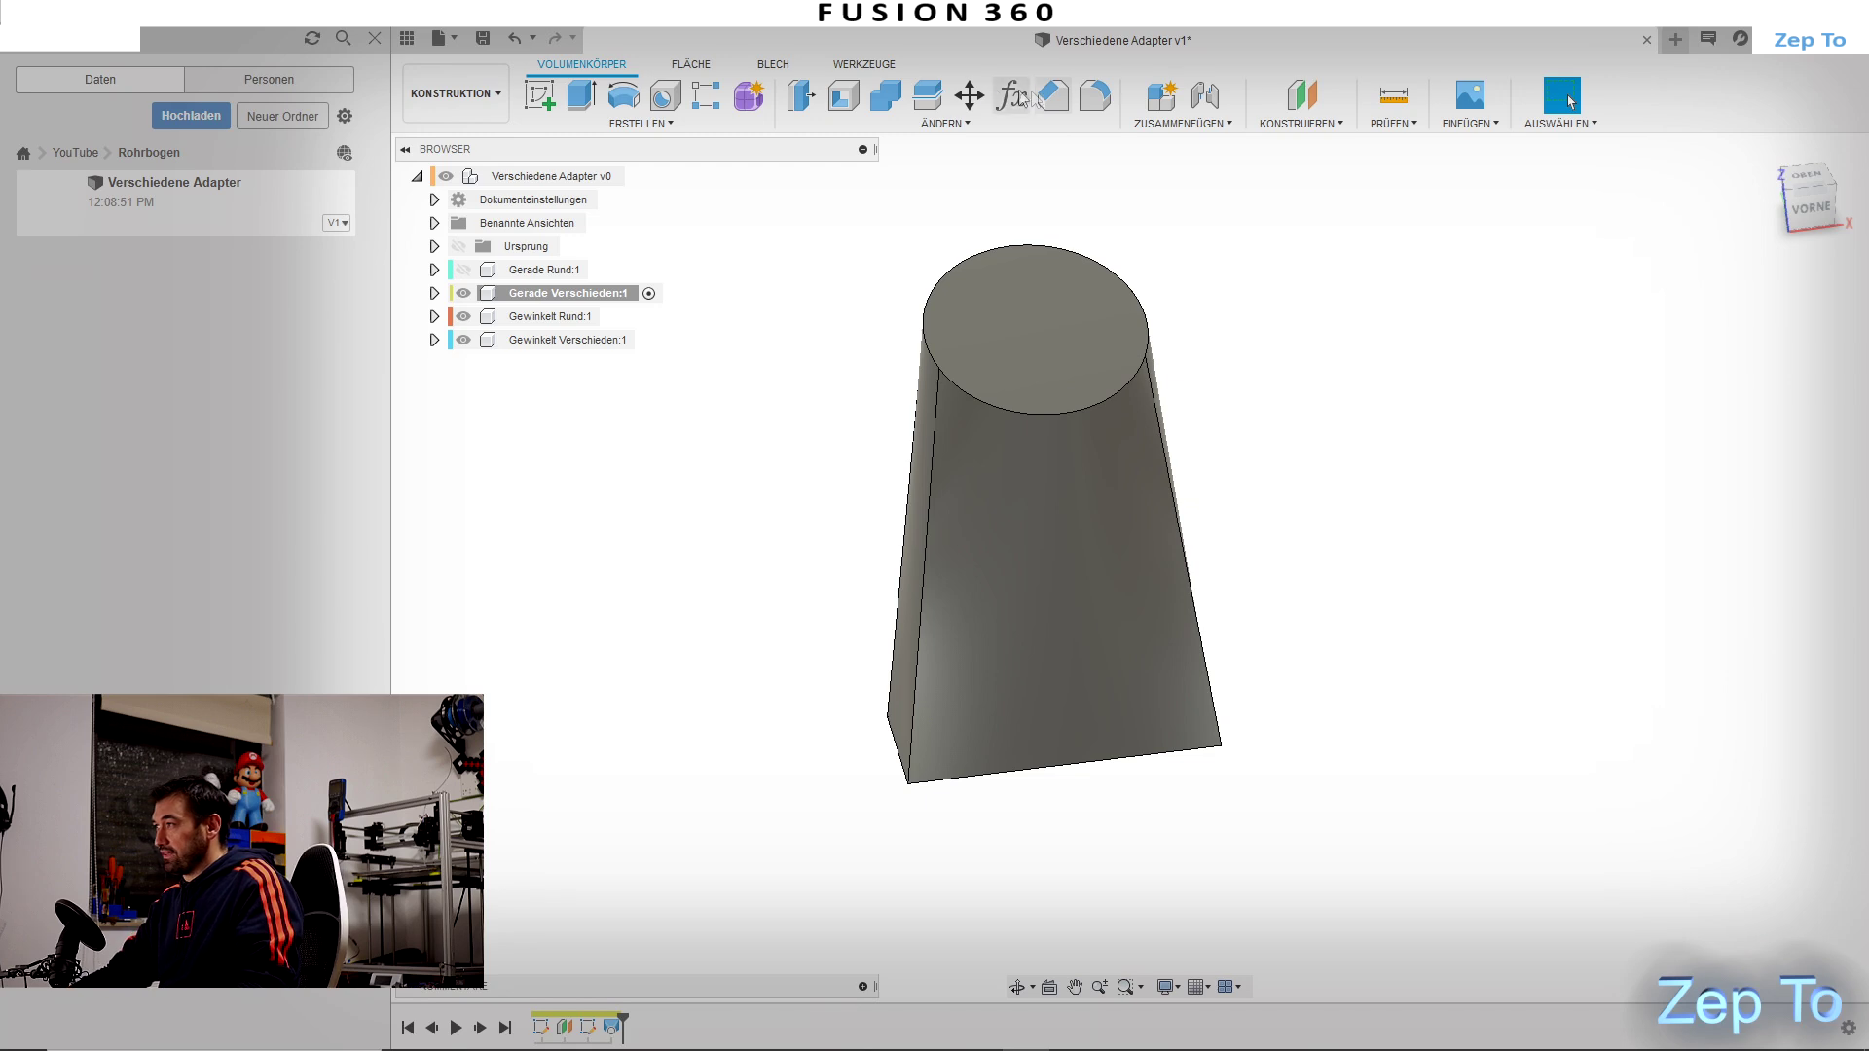
{"action": "mouse_move", "coordinate": [1049, 525]}
{"action": "middle_mouse_down", "text": "shift"}
{"action": "mouse_move", "coordinate": [1110, 640]}
{"action": "mouse_move", "coordinate": [958, 327]}
{"action": "middle_mouse_up", "text": "shift"}
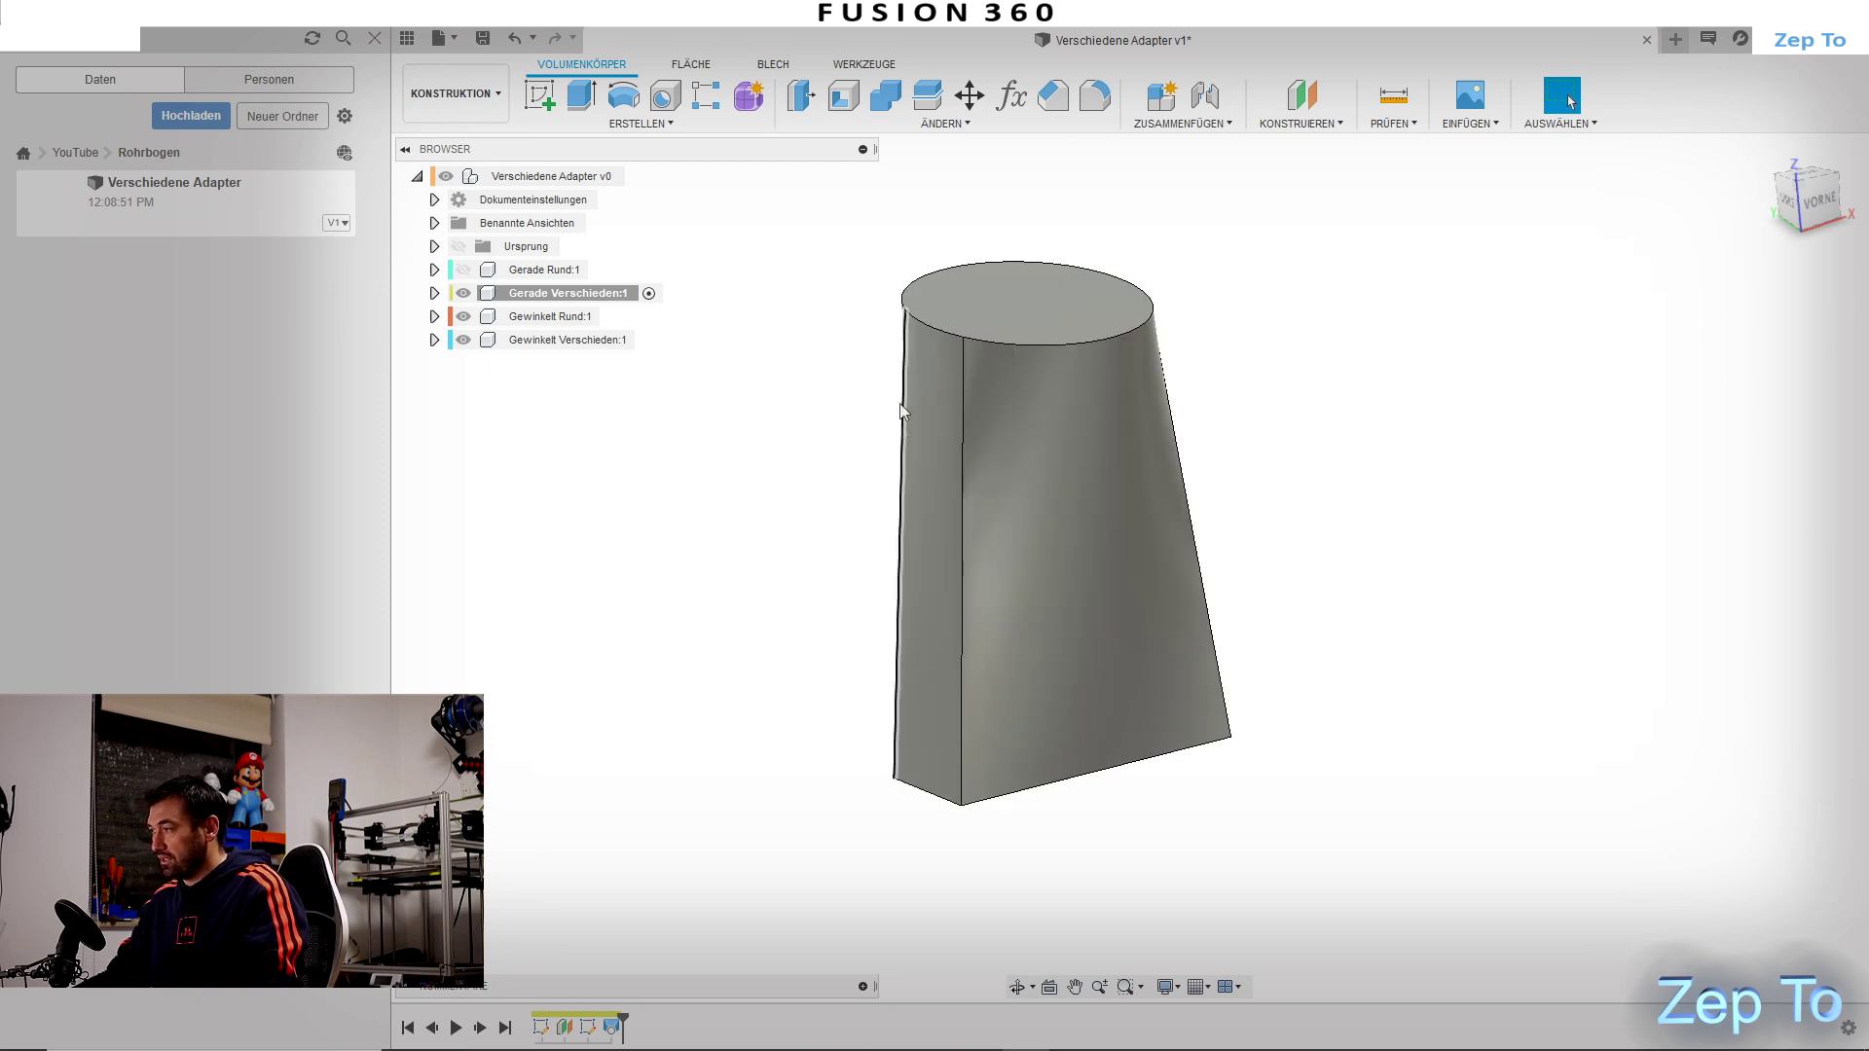
{"action": "mouse_move", "coordinate": [984, 535]}
{"action": "middle_mouse_down", "text": "shift"}
{"action": "mouse_move", "coordinate": [903, 499]}
{"action": "mouse_move", "coordinate": [954, 460]}
{"action": "middle_mouse_up", "text": "shift"}
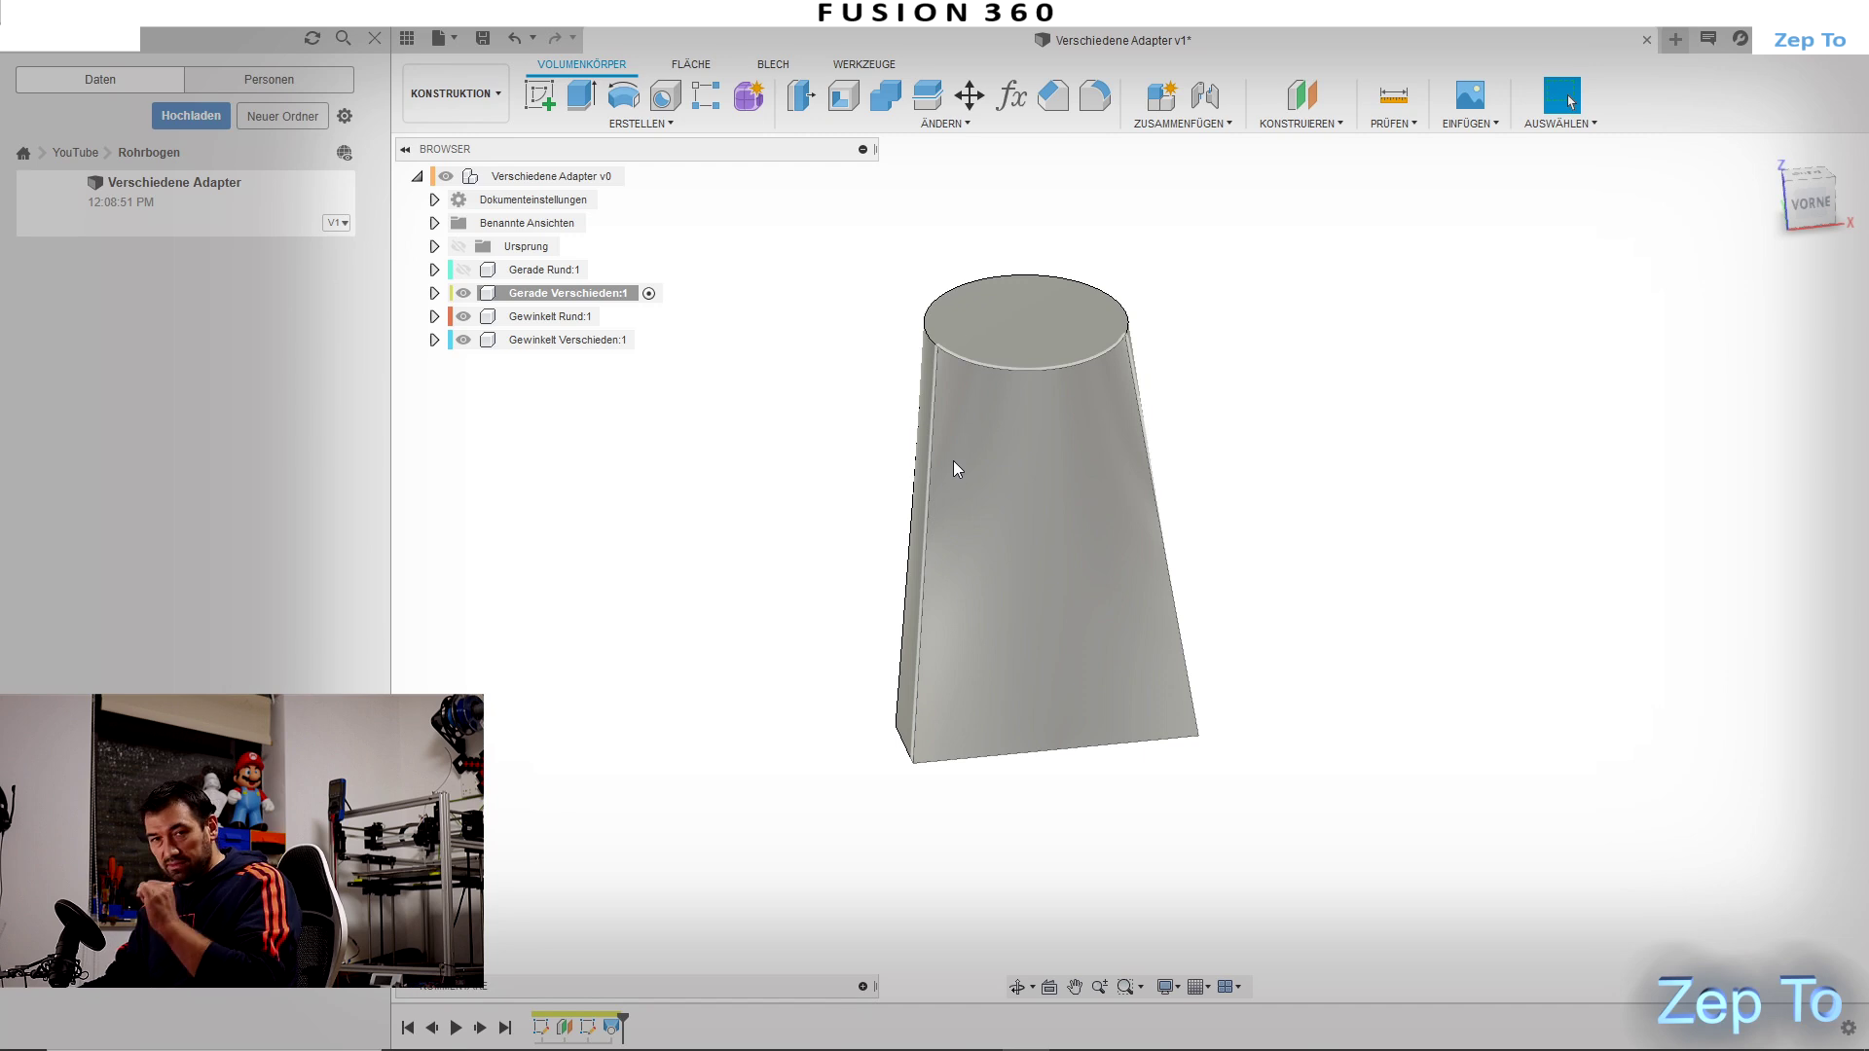
{"action": "left_click", "coordinate": [518, 37]}
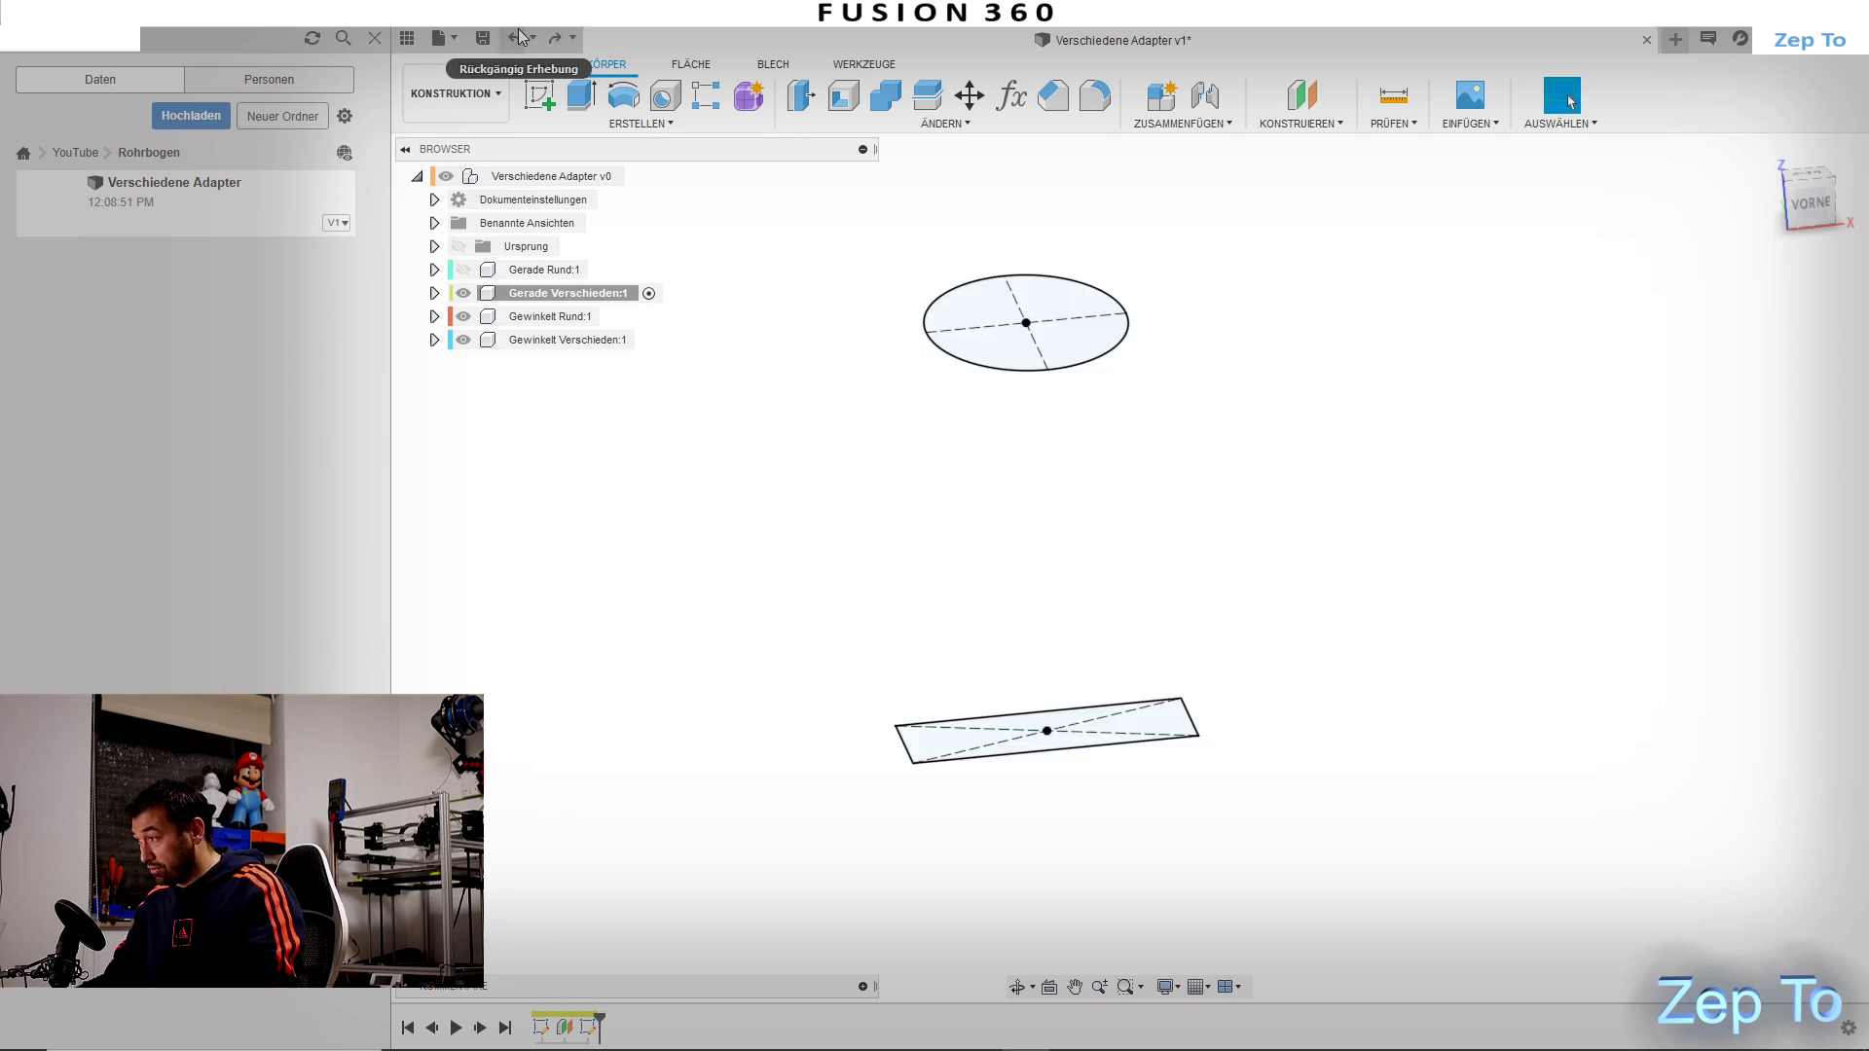
{"action": "left_click", "coordinate": [599, 103]}
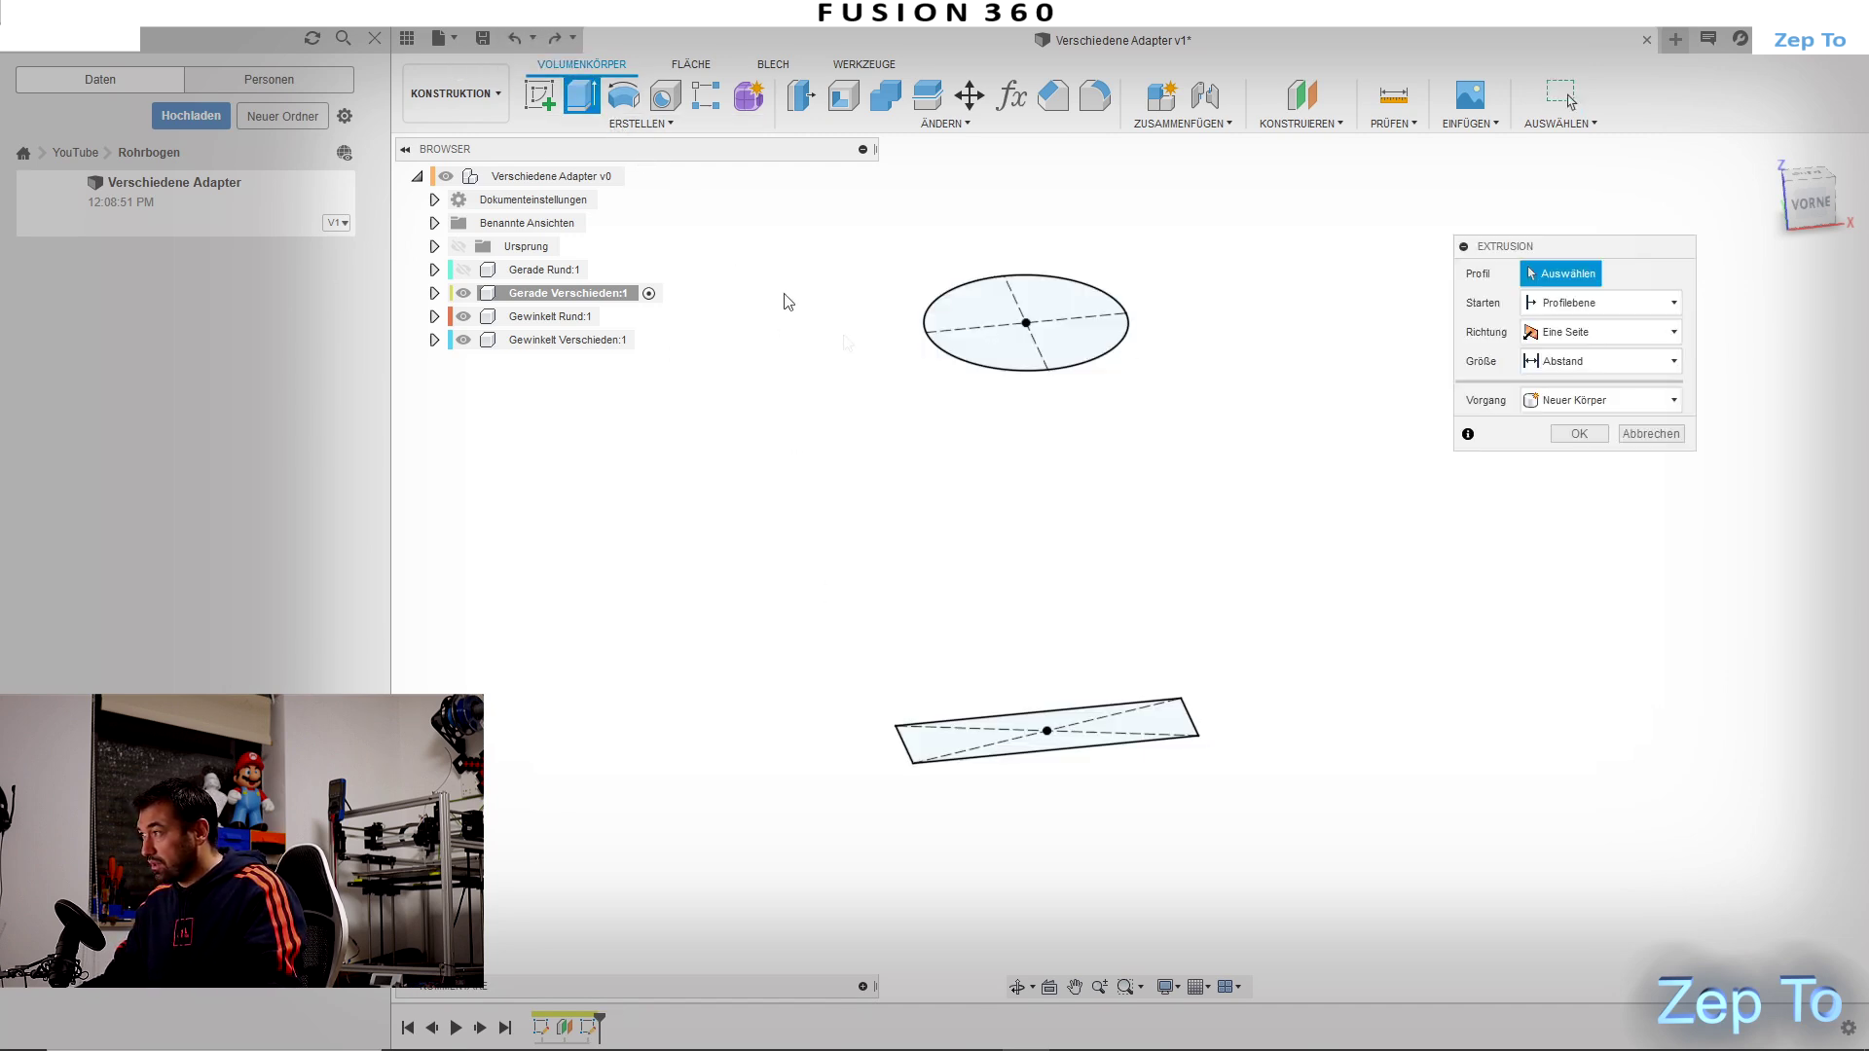
Step: Extrude the ellipse 30 mm downward into a solid
{"action": "left_click", "coordinate": [1006, 343]}
{"action": "left_click_drag", "start_coordinate": [1017, 292], "coordinate": [1032, 418]}
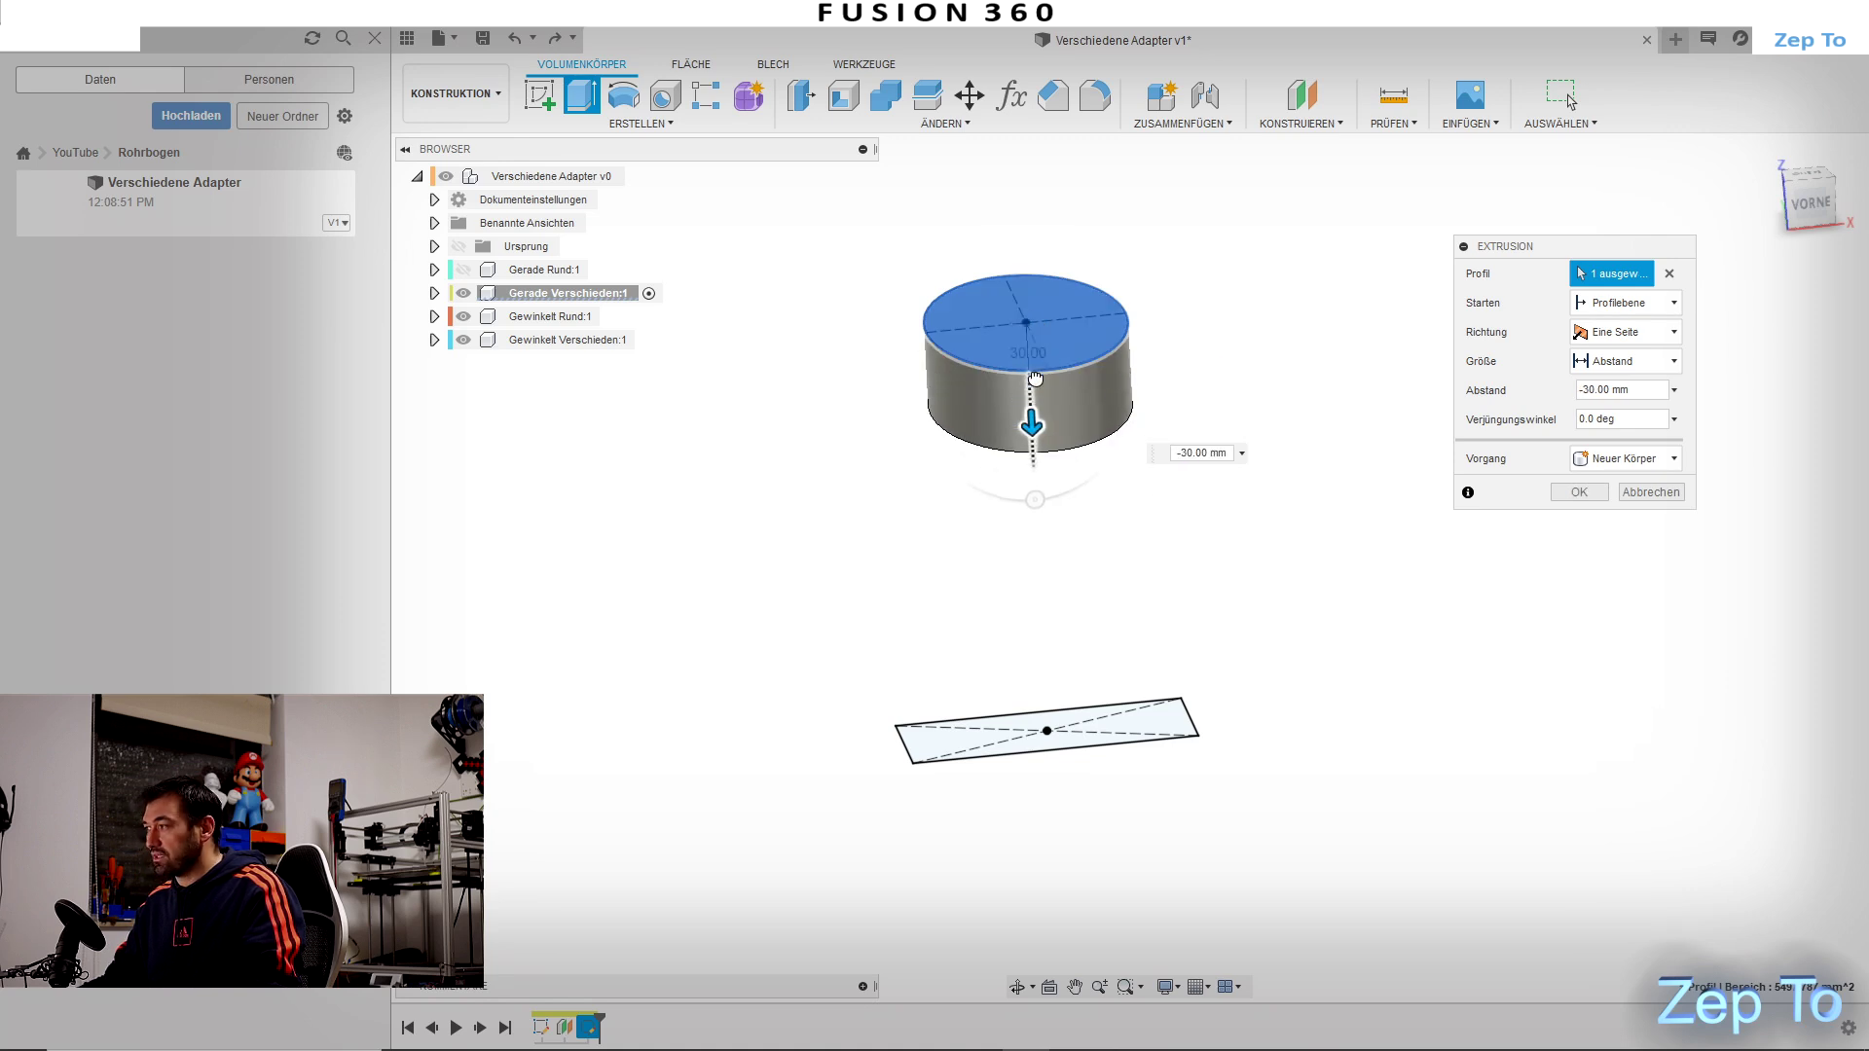
{"action": "left_click", "coordinate": [1579, 494]}
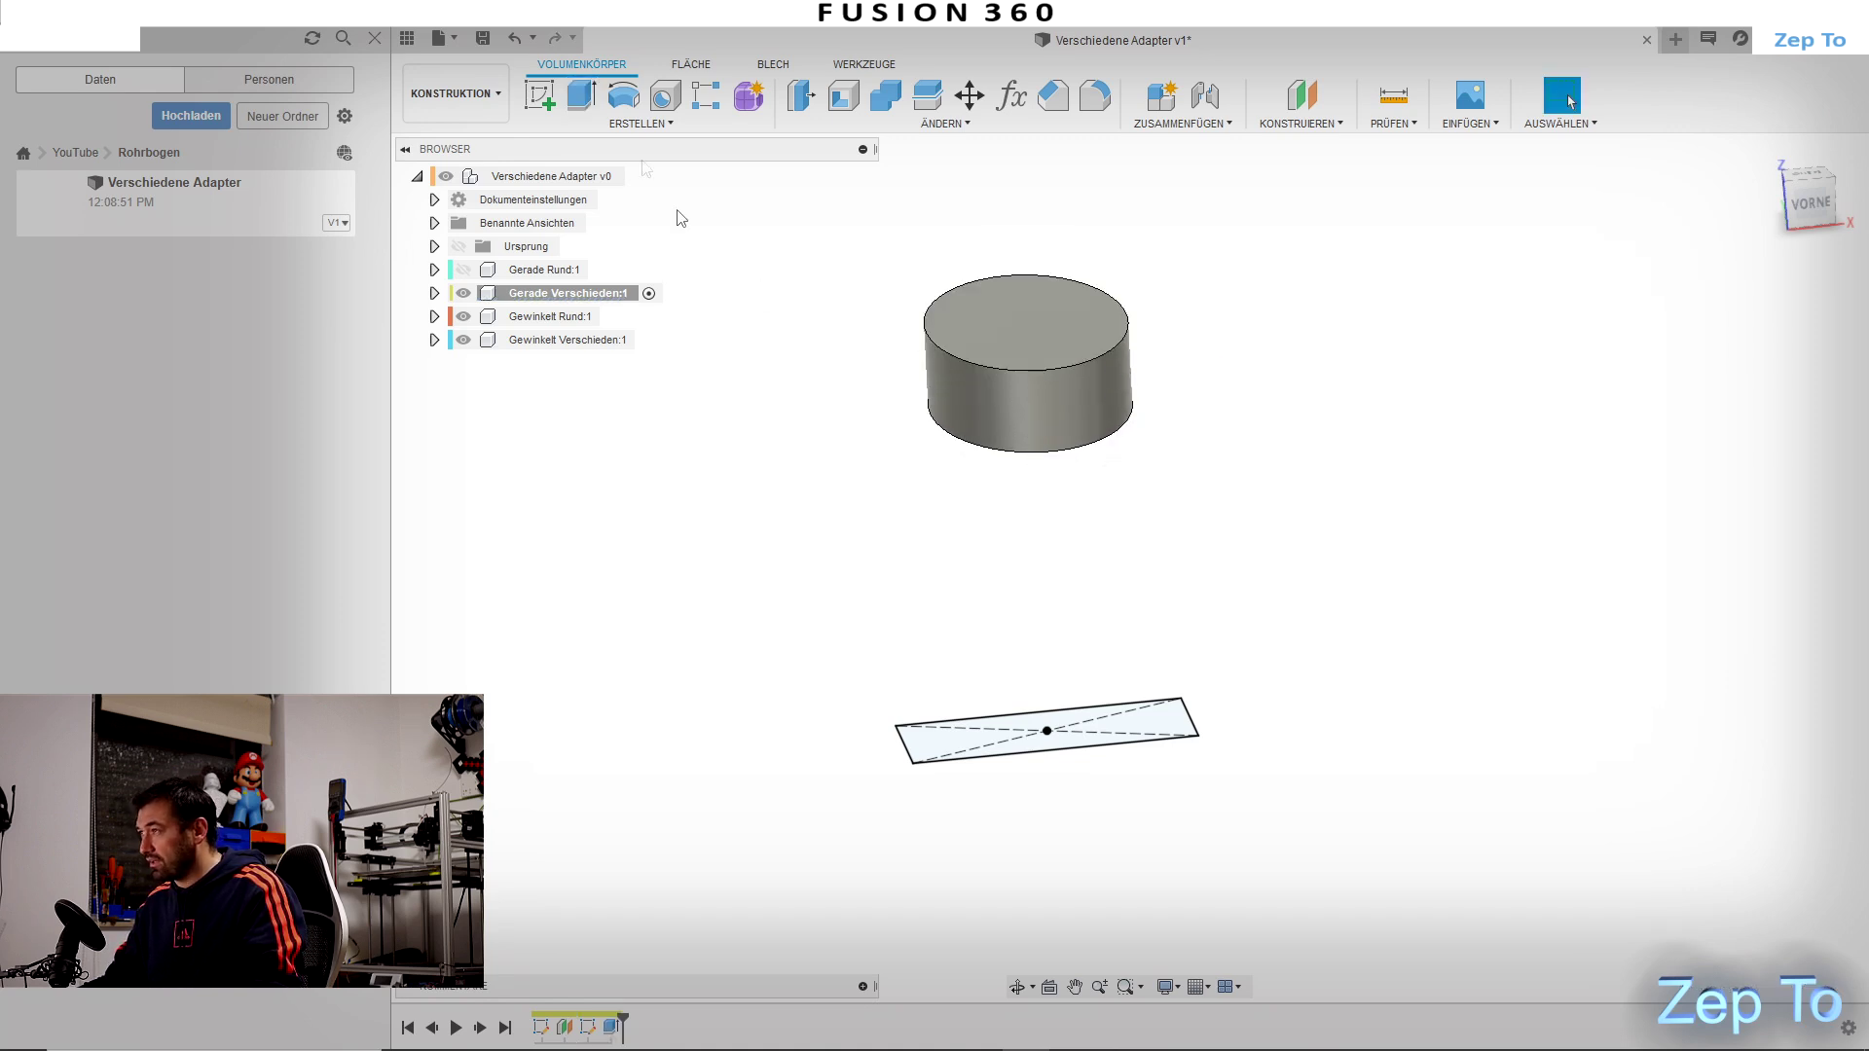
Step: Extrude the rectangle 20 mm upward into a second solid
{"action": "left_click", "coordinate": [582, 97]}
{"action": "left_click_drag", "start_coordinate": [1046, 726], "coordinate": [1040, 631]}
{"action": "left_click", "coordinate": [1579, 494]}
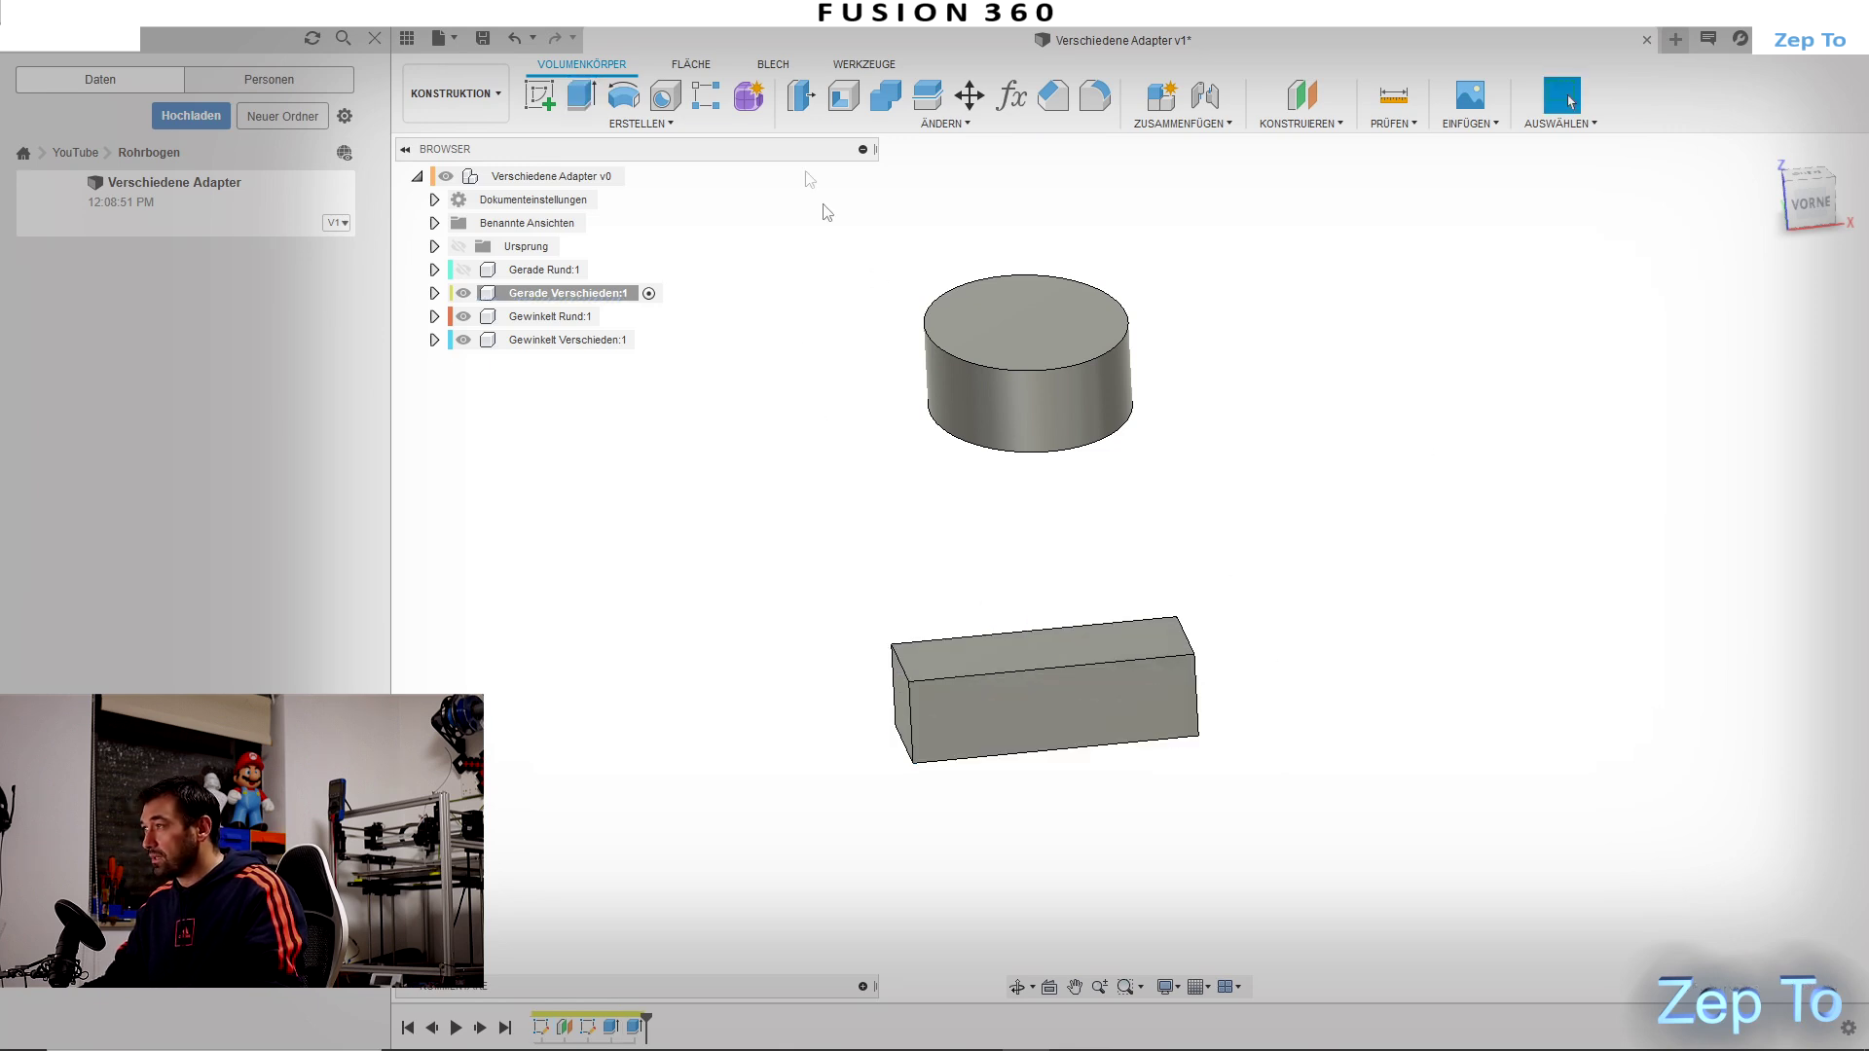
{"action": "left_click", "coordinate": [640, 124]}
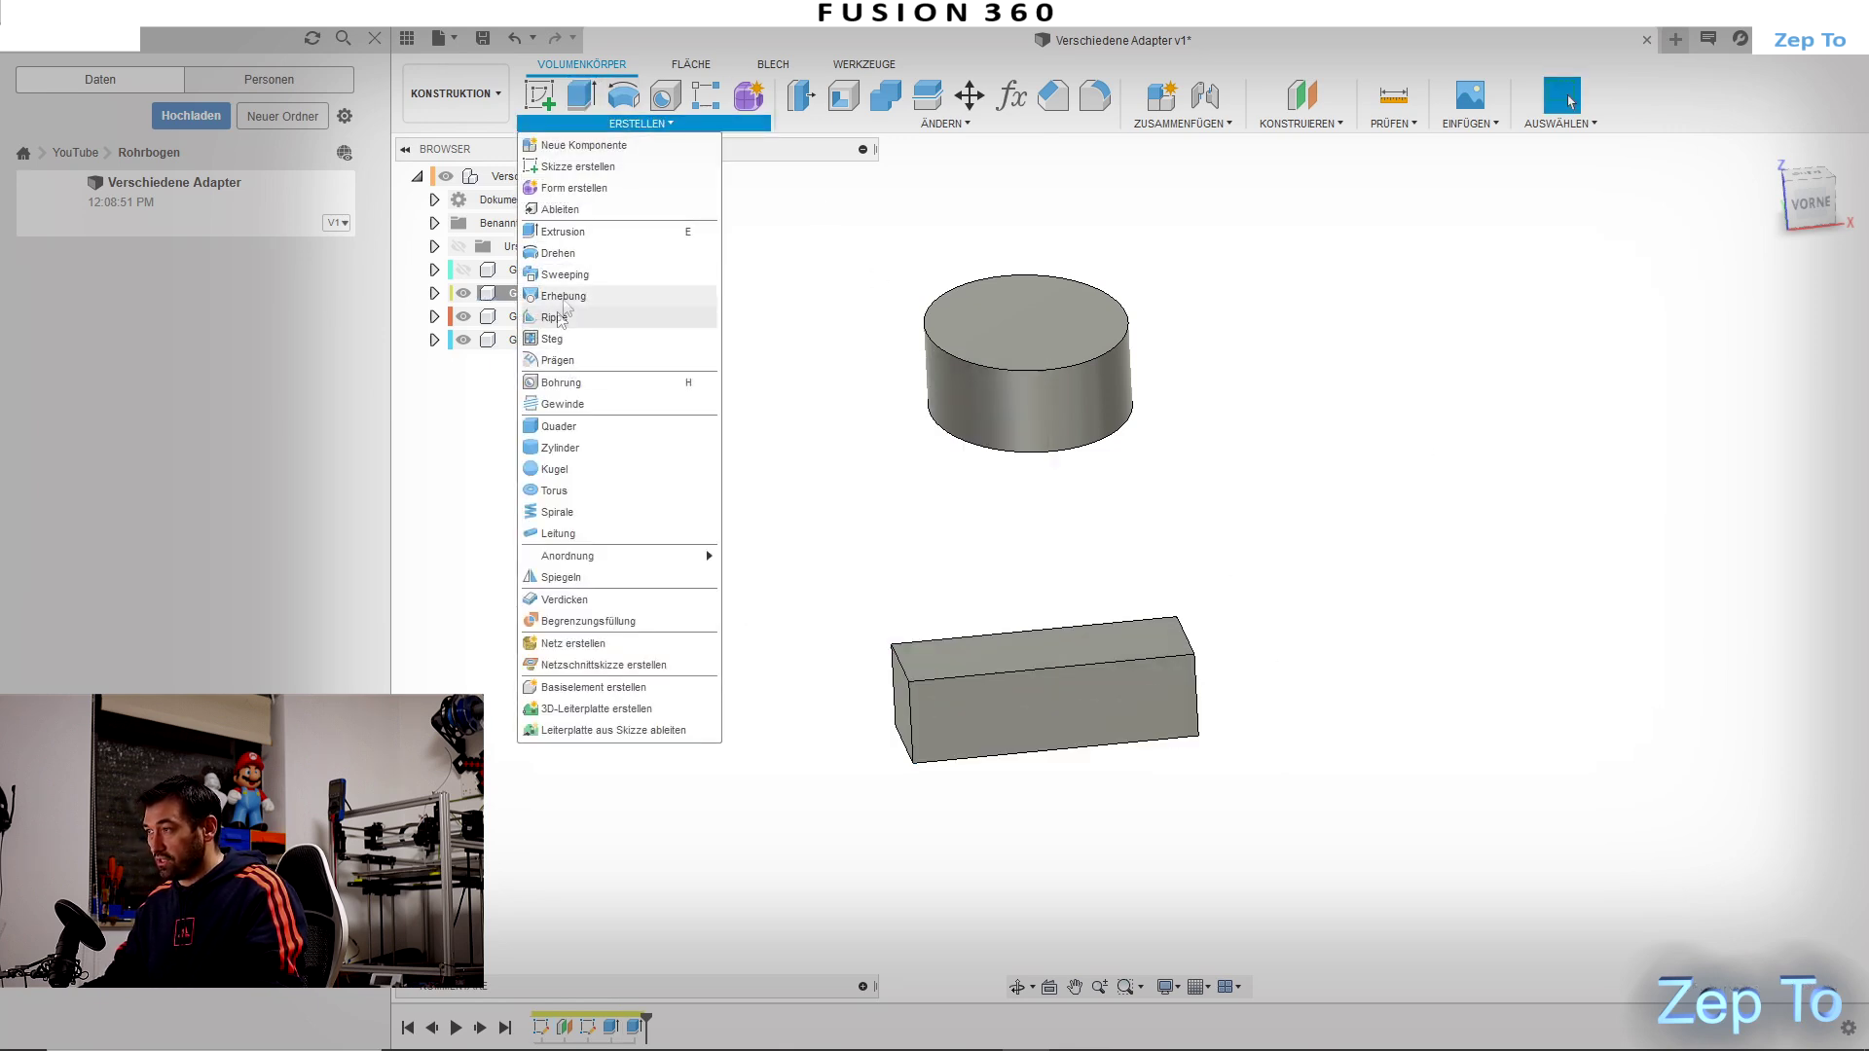
Step: Loft between the box's top face and the ellipse solid's bottom face
{"action": "left_click", "coordinate": [584, 297]}
{"action": "left_click", "coordinate": [973, 650]}
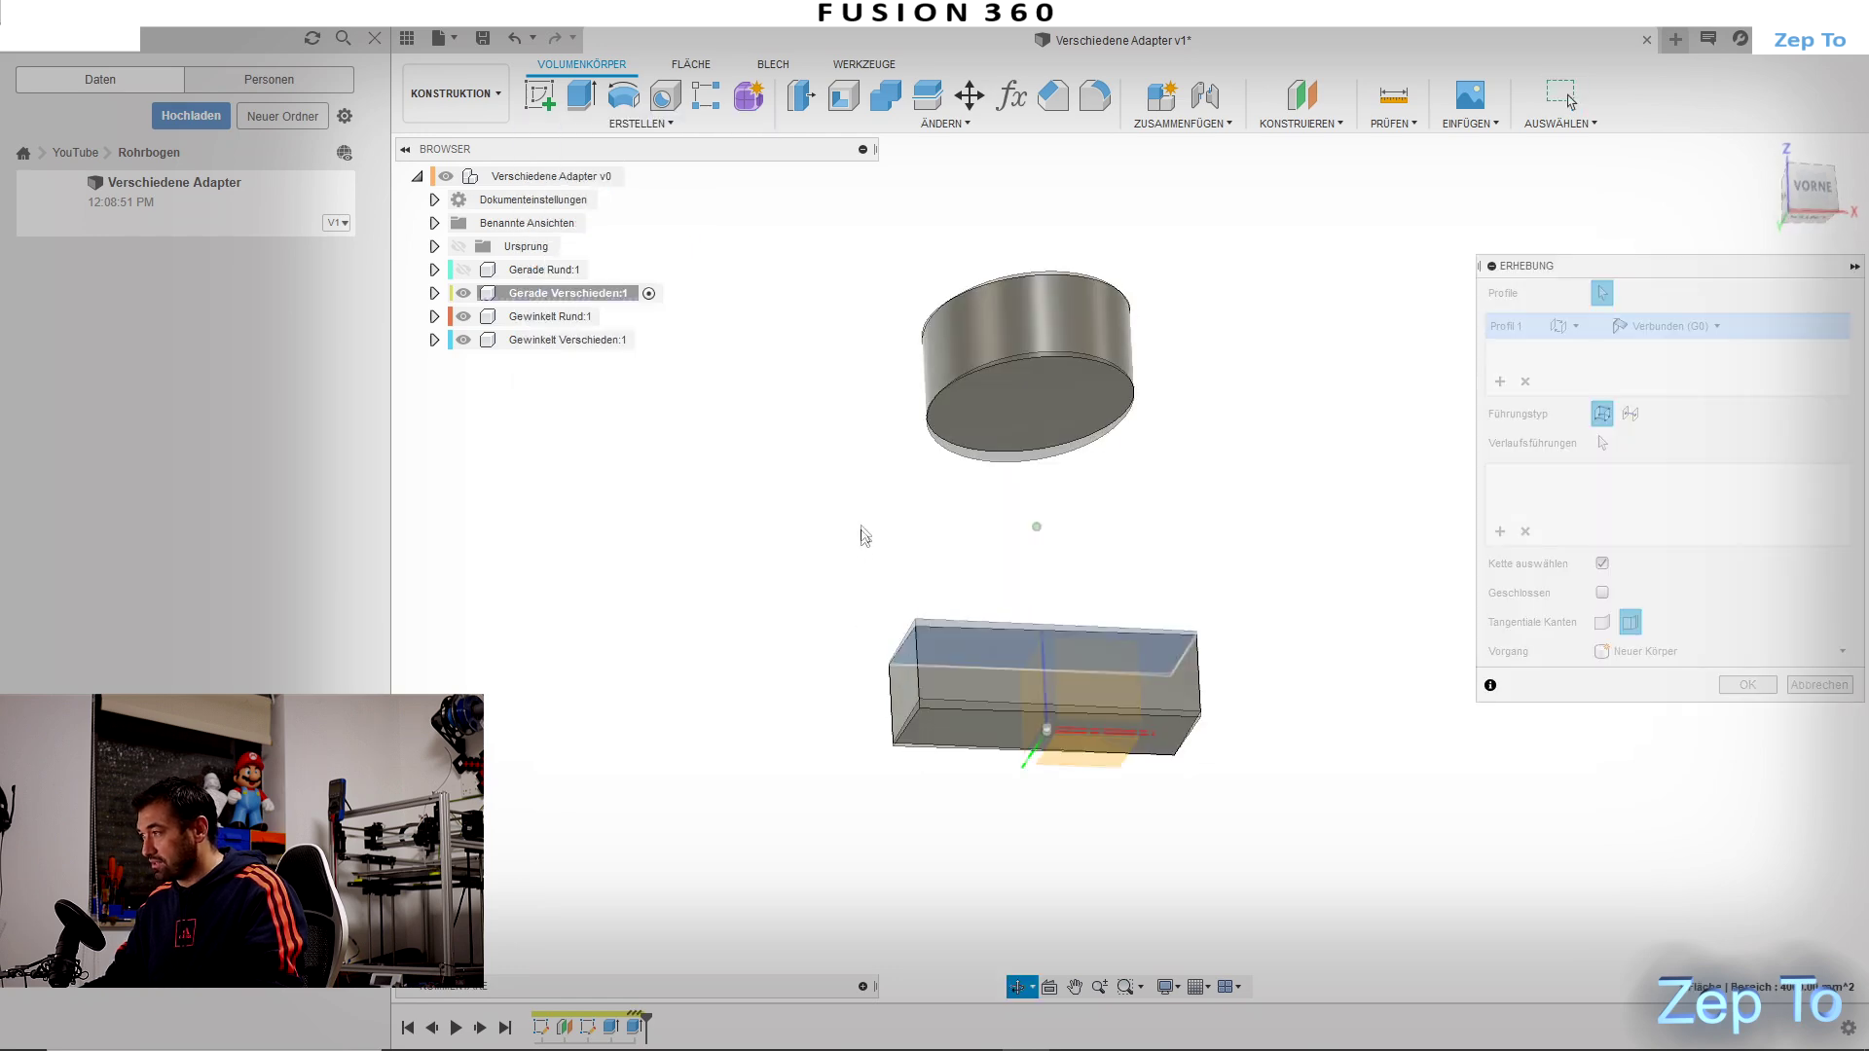
{"action": "middle_click_drag", "start_coordinate": [973, 650], "coordinate": [1025, 416], "text": "shift"}
{"action": "left_click", "coordinate": [1025, 416]}
{"action": "left_click", "coordinate": [1747, 686]}
{"action": "mouse_move", "coordinate": [1418, 563]}
{"action": "middle_mouse_down", "text": "shift"}
{"action": "mouse_move", "coordinate": [1272, 626]}
{"action": "mouse_move", "coordinate": [1314, 604]}
{"action": "mouse_move", "coordinate": [1340, 642]}
{"action": "mouse_move", "coordinate": [1244, 616]}
{"action": "mouse_move", "coordinate": [1076, 655]}
{"action": "middle_mouse_up", "text": "shift"}
Step: Shell the adapter to a 2 mm wall open at both ends, then roll history back to Extrusion2
{"action": "left_click", "coordinate": [843, 95]}
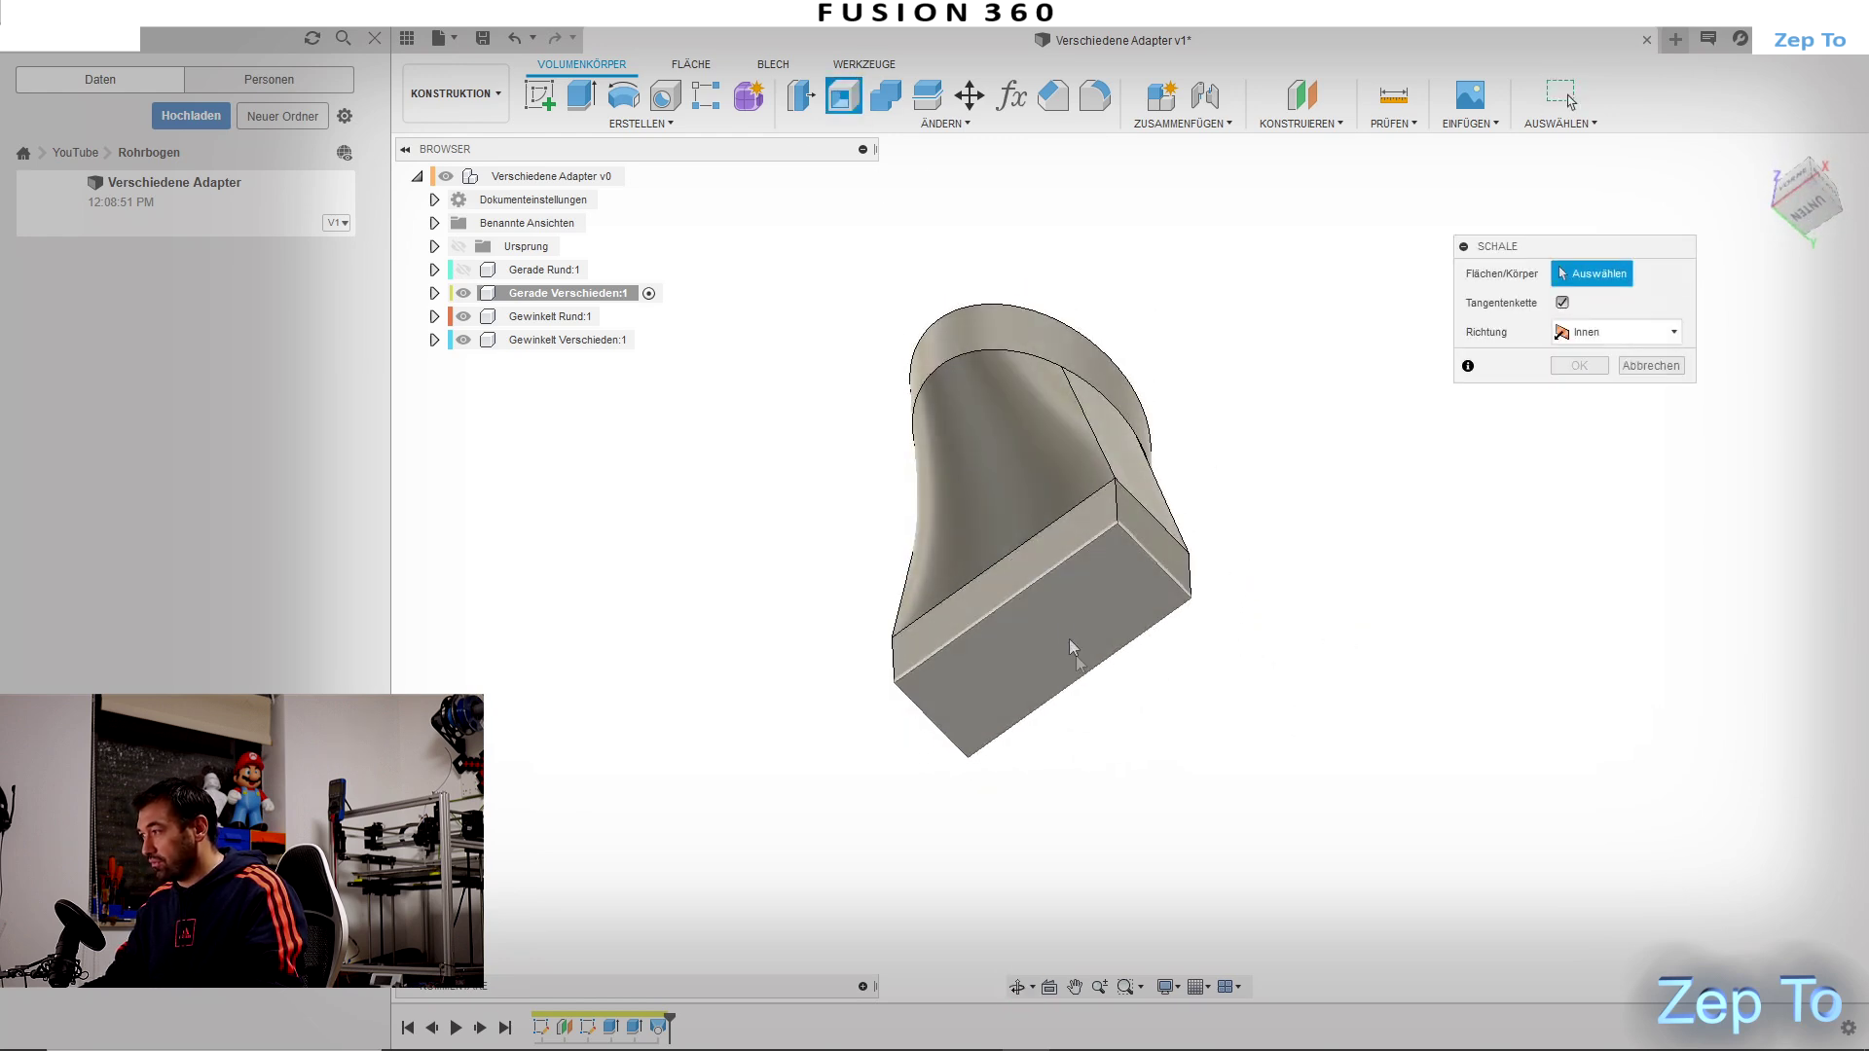
{"action": "left_click", "coordinate": [1080, 662]}
{"action": "mouse_move", "coordinate": [1270, 505]}
{"action": "middle_mouse_down", "text": "shift"}
{"action": "mouse_move", "coordinate": [1318, 613]}
{"action": "mouse_move", "coordinate": [1069, 425]}
{"action": "middle_mouse_up", "text": "shift"}
{"action": "left_click", "coordinate": [1069, 424]}
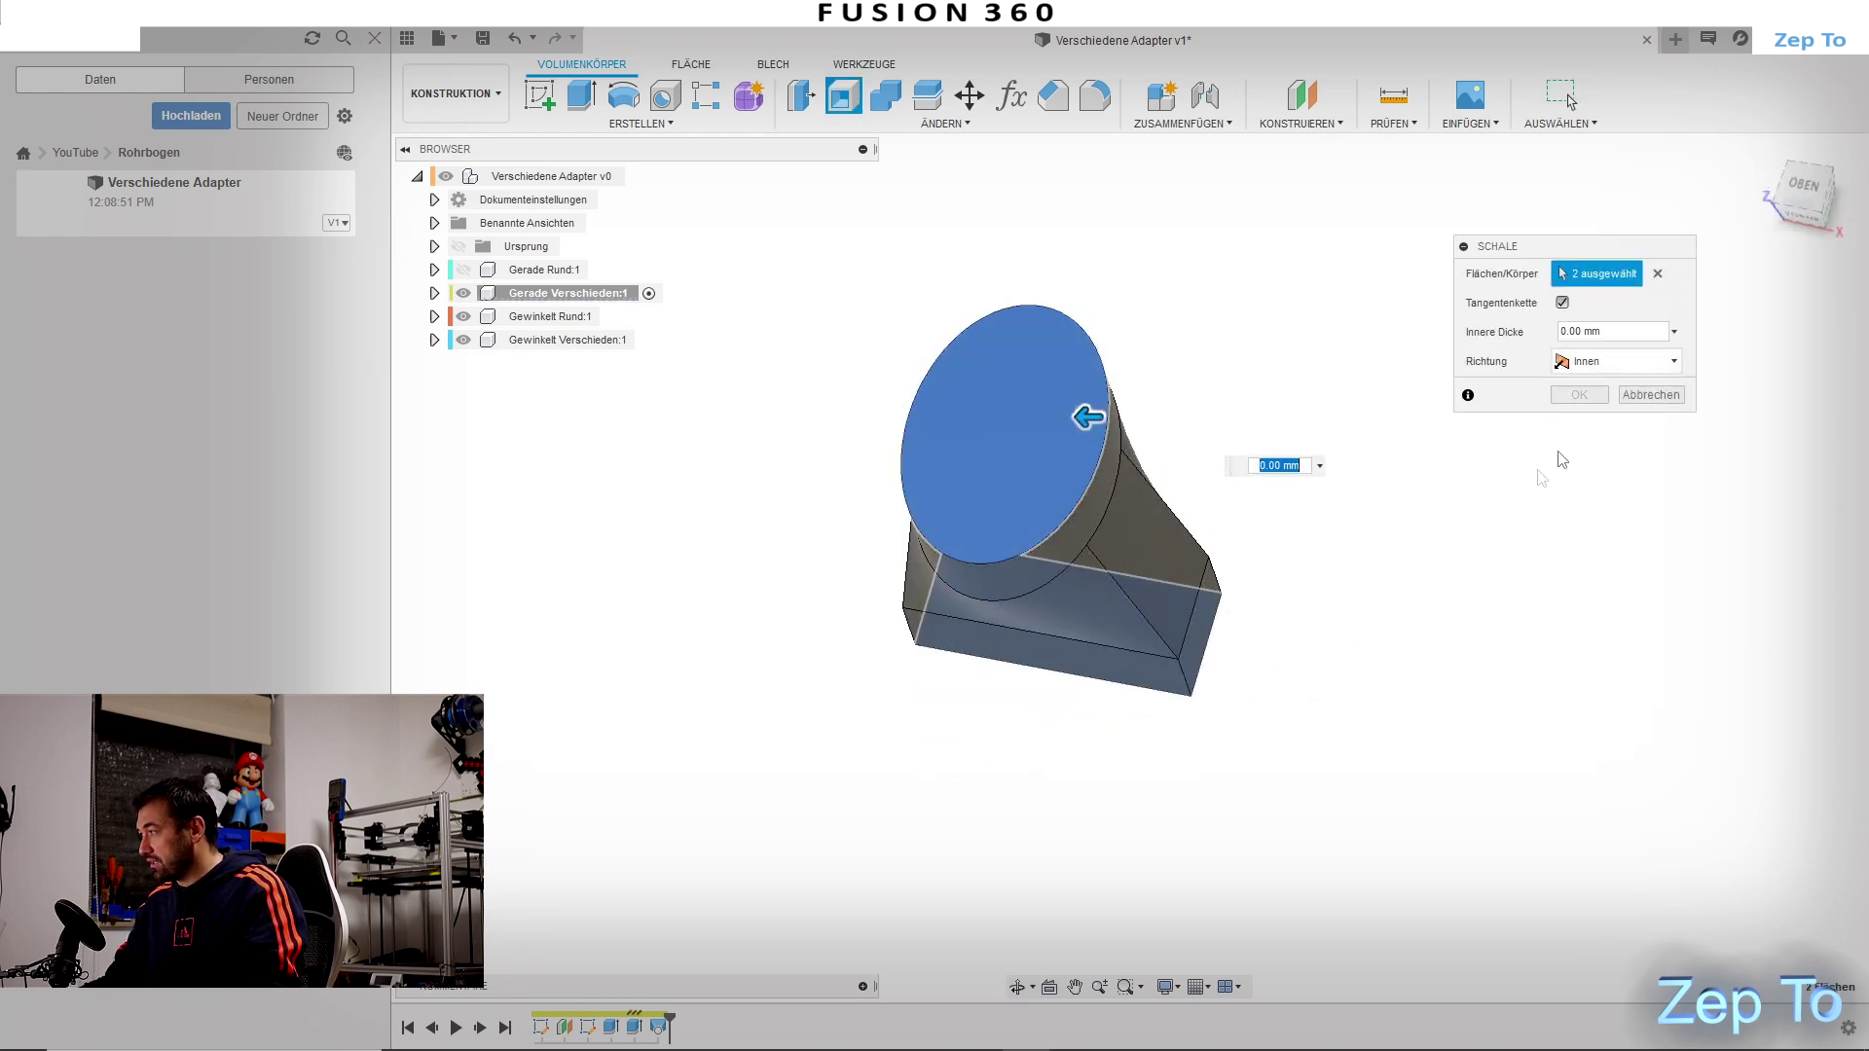
{"action": "type", "text": "2"}
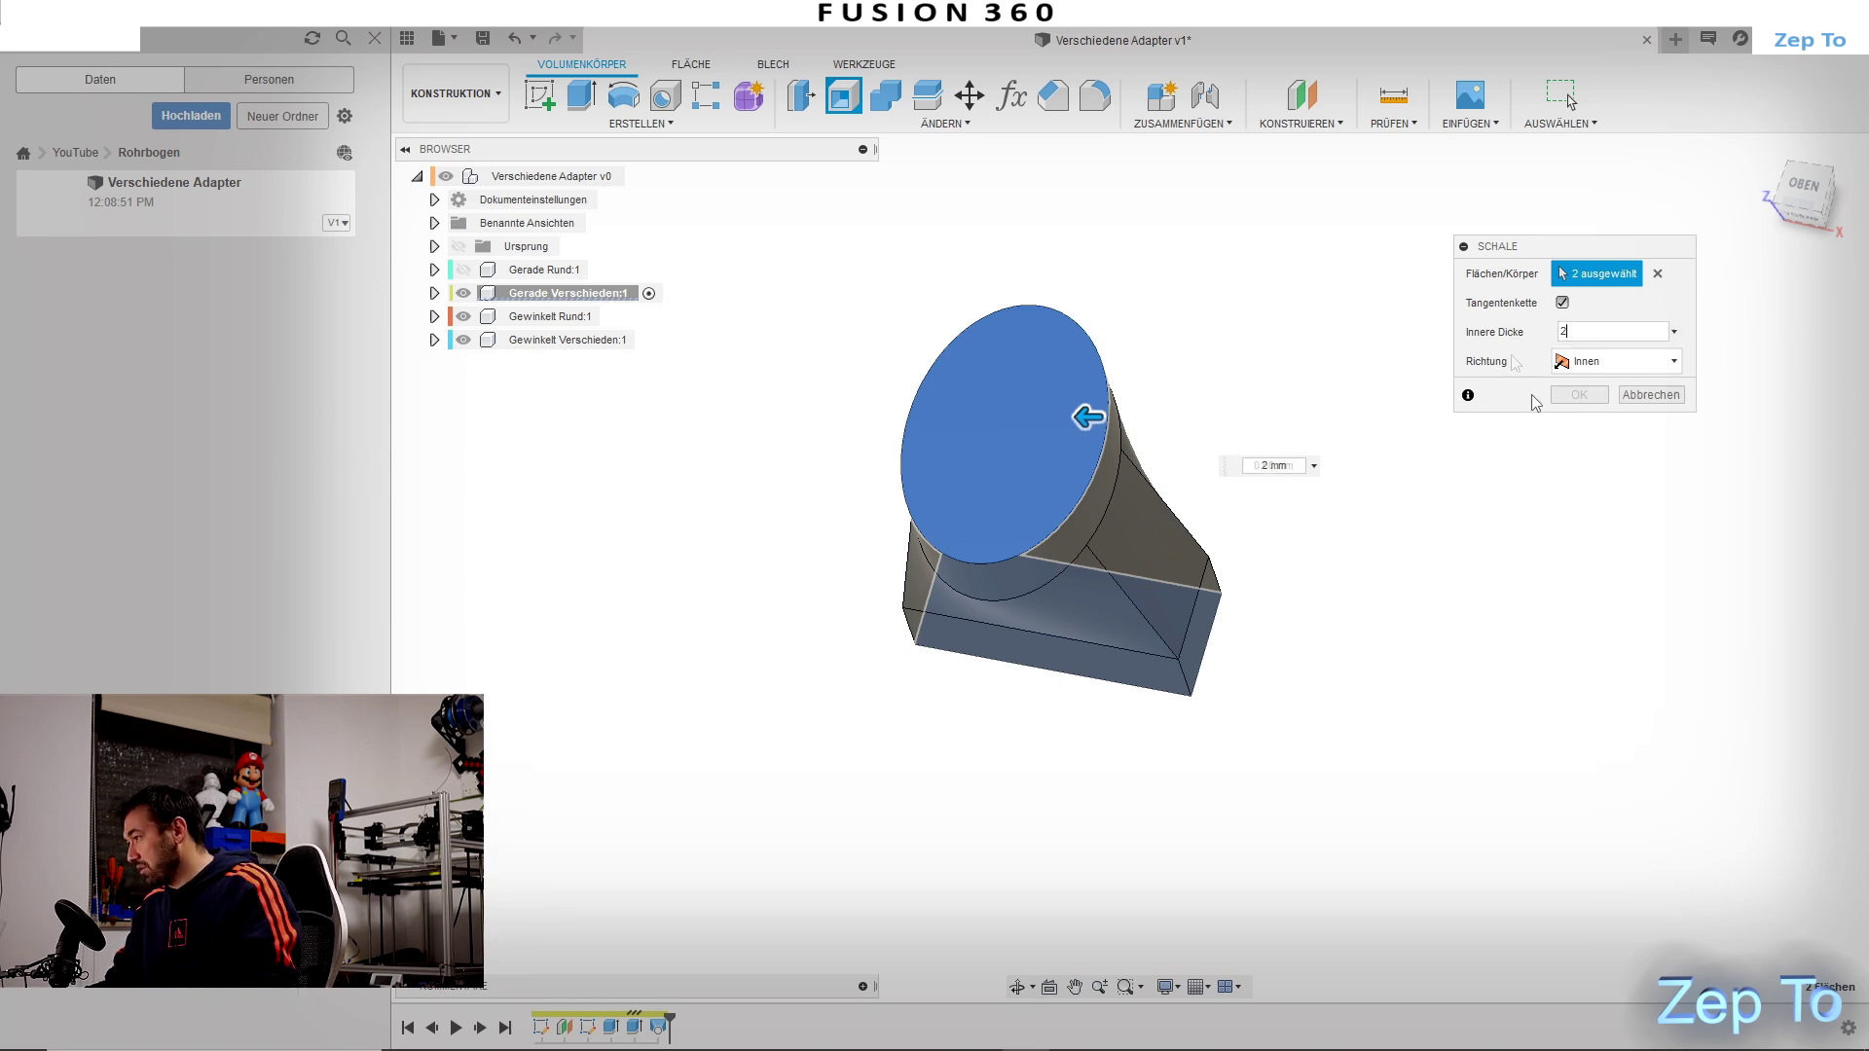
{"action": "left_click", "coordinate": [1576, 394]}
{"action": "mouse_move", "coordinate": [1268, 431]}
{"action": "middle_mouse_down", "text": "shift"}
{"action": "mouse_move", "coordinate": [1235, 471]}
{"action": "mouse_move", "coordinate": [1135, 409]}
{"action": "mouse_move", "coordinate": [1239, 305]}
{"action": "mouse_move", "coordinate": [1134, 256]}
{"action": "mouse_move", "coordinate": [1234, 279]}
{"action": "mouse_move", "coordinate": [1280, 334]}
{"action": "middle_mouse_up", "text": "shift"}
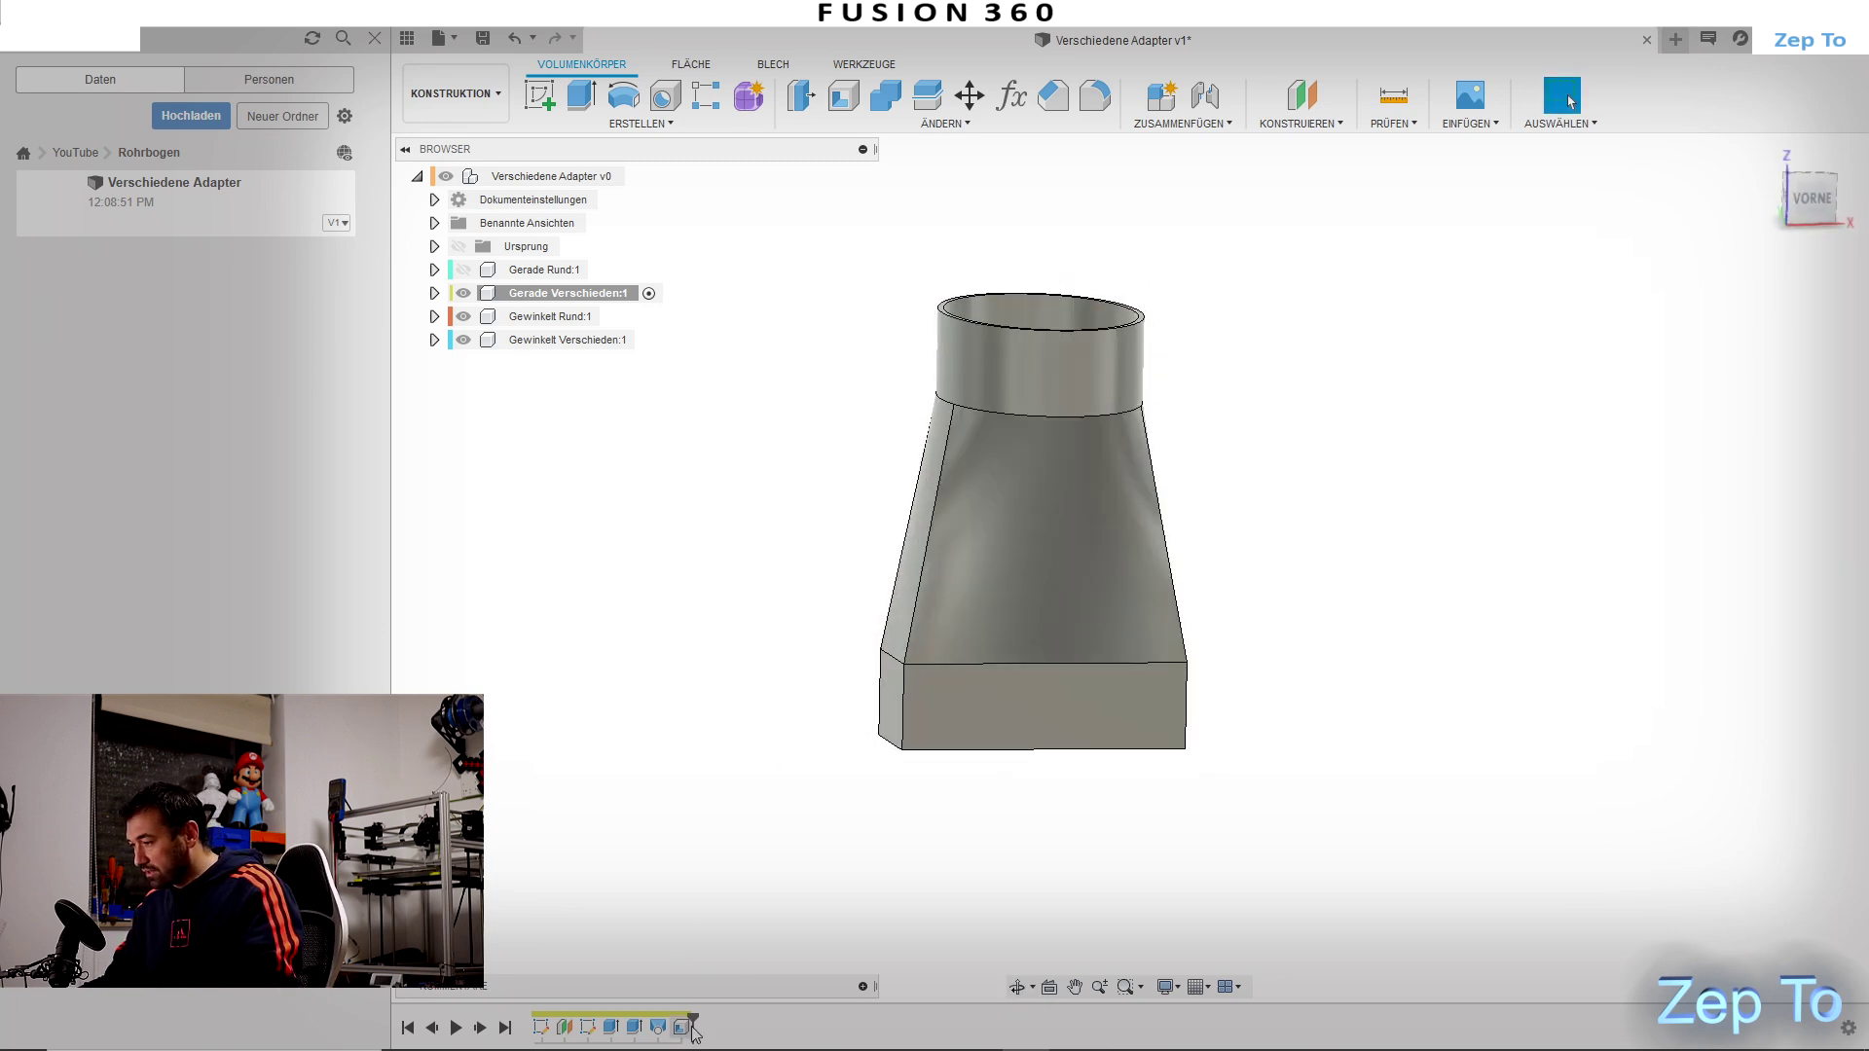
{"action": "left_click_drag", "start_coordinate": [694, 1021], "coordinate": [640, 1016]}
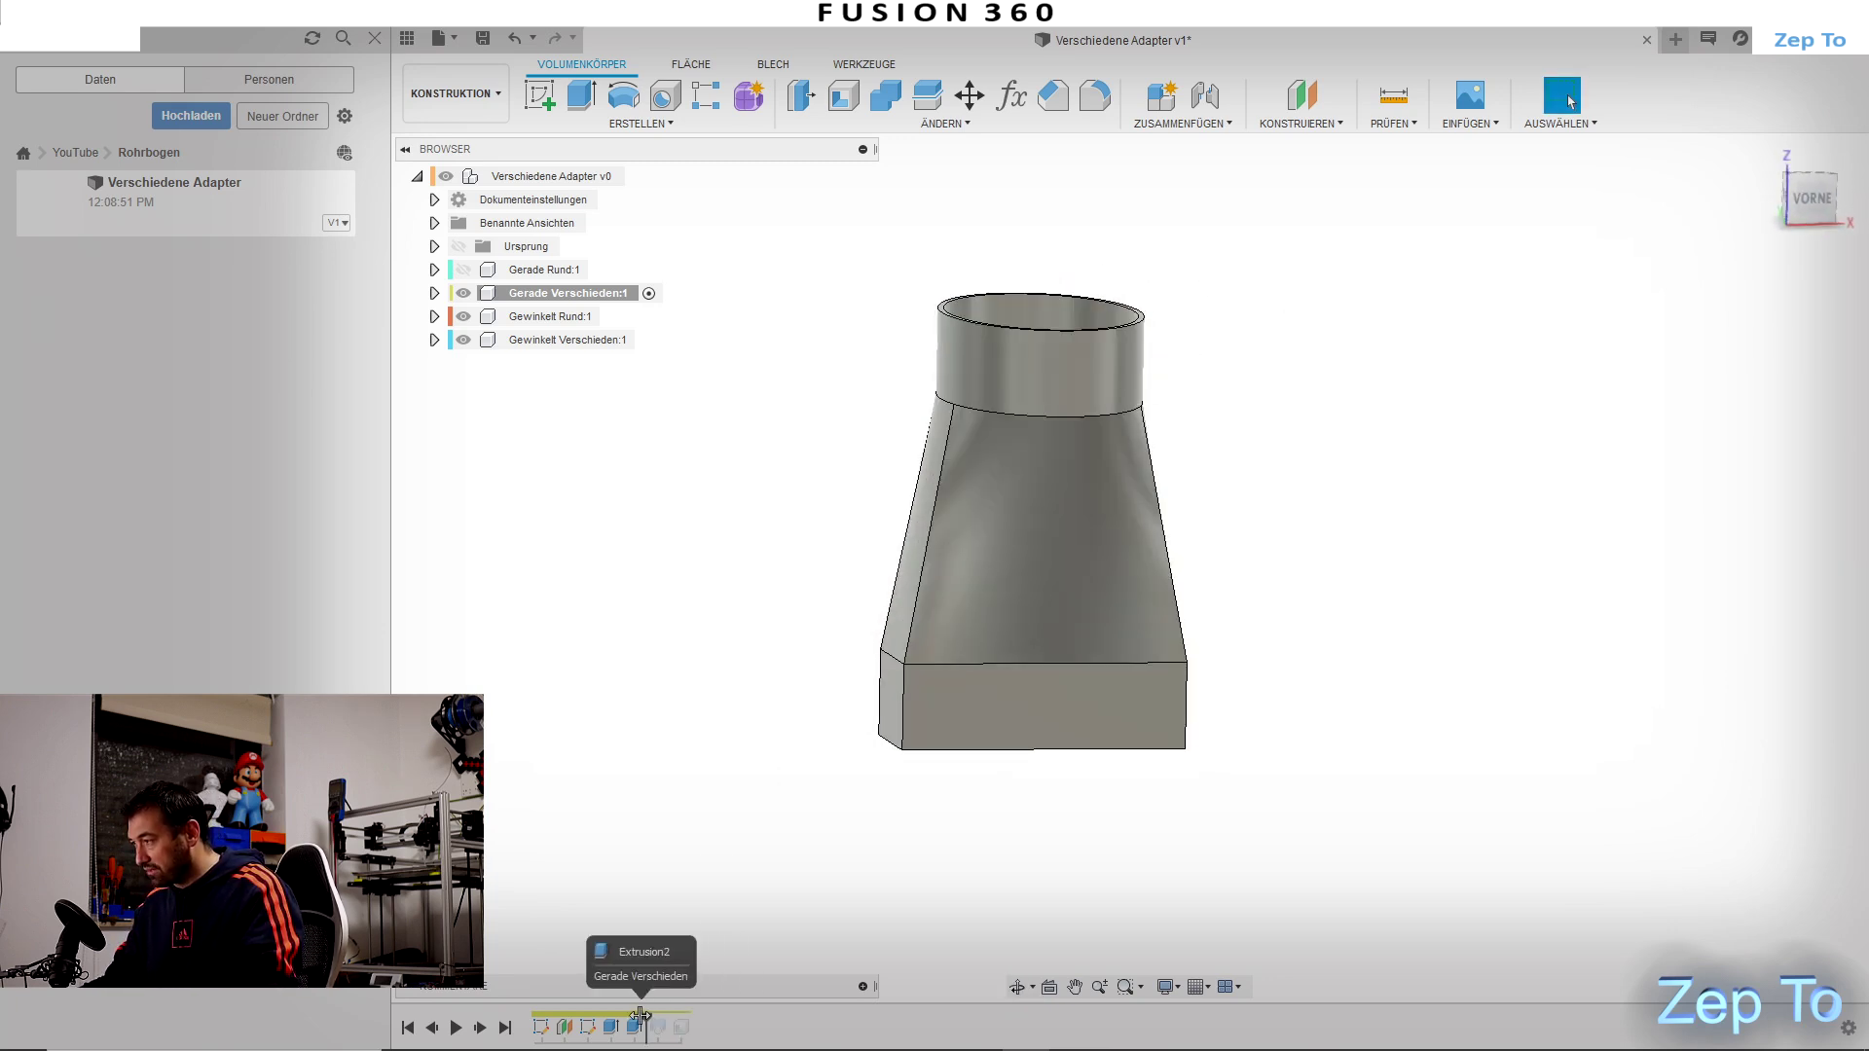
Step: Fillet the box's four vertical edges at 20 mm radius and roll history forward
{"action": "left_click", "coordinate": [1094, 92]}
{"action": "left_click", "coordinate": [901, 703]}
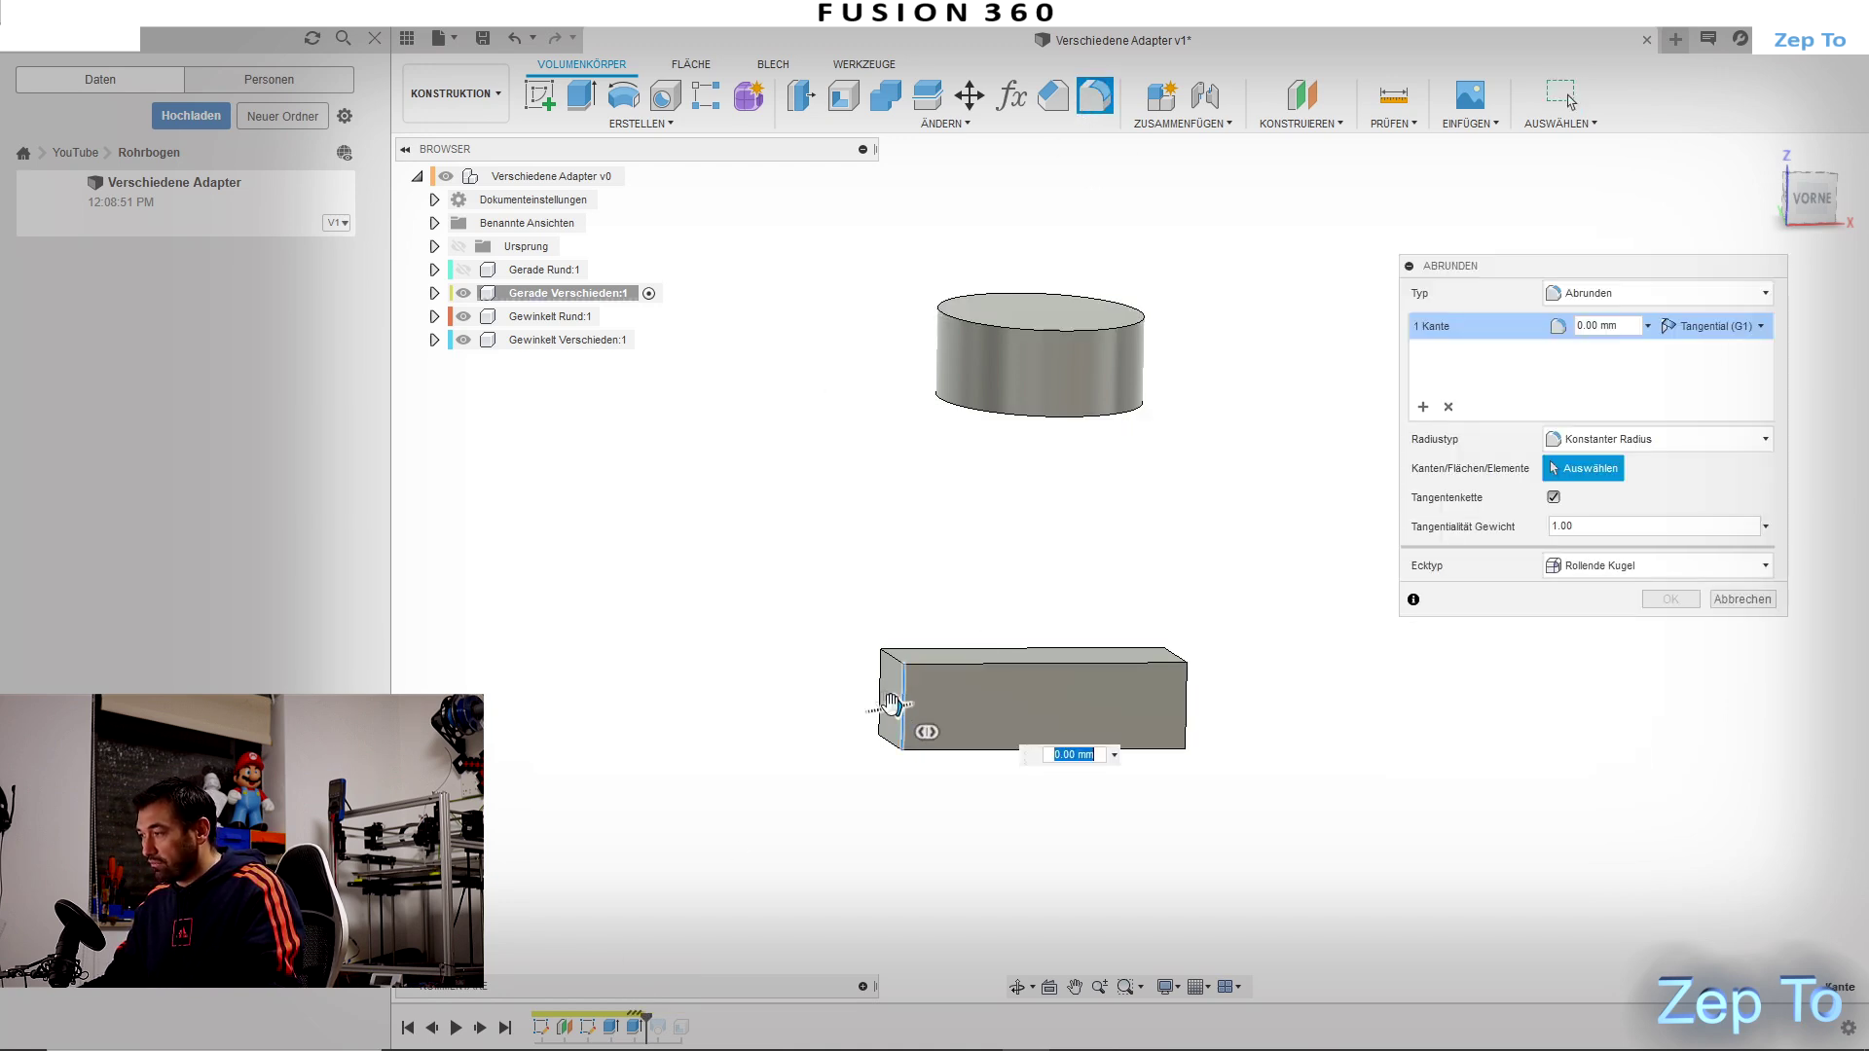
{"action": "left_click", "coordinate": [1185, 711]}
{"action": "mouse_move", "coordinate": [1282, 689]}
{"action": "middle_mouse_down", "text": "shift"}
{"action": "mouse_move", "coordinate": [1222, 659]}
{"action": "mouse_move", "coordinate": [1315, 575]}
{"action": "middle_mouse_up", "text": "shift"}
{"action": "left_click", "coordinate": [1186, 615]}
{"action": "type", "text": "25"}
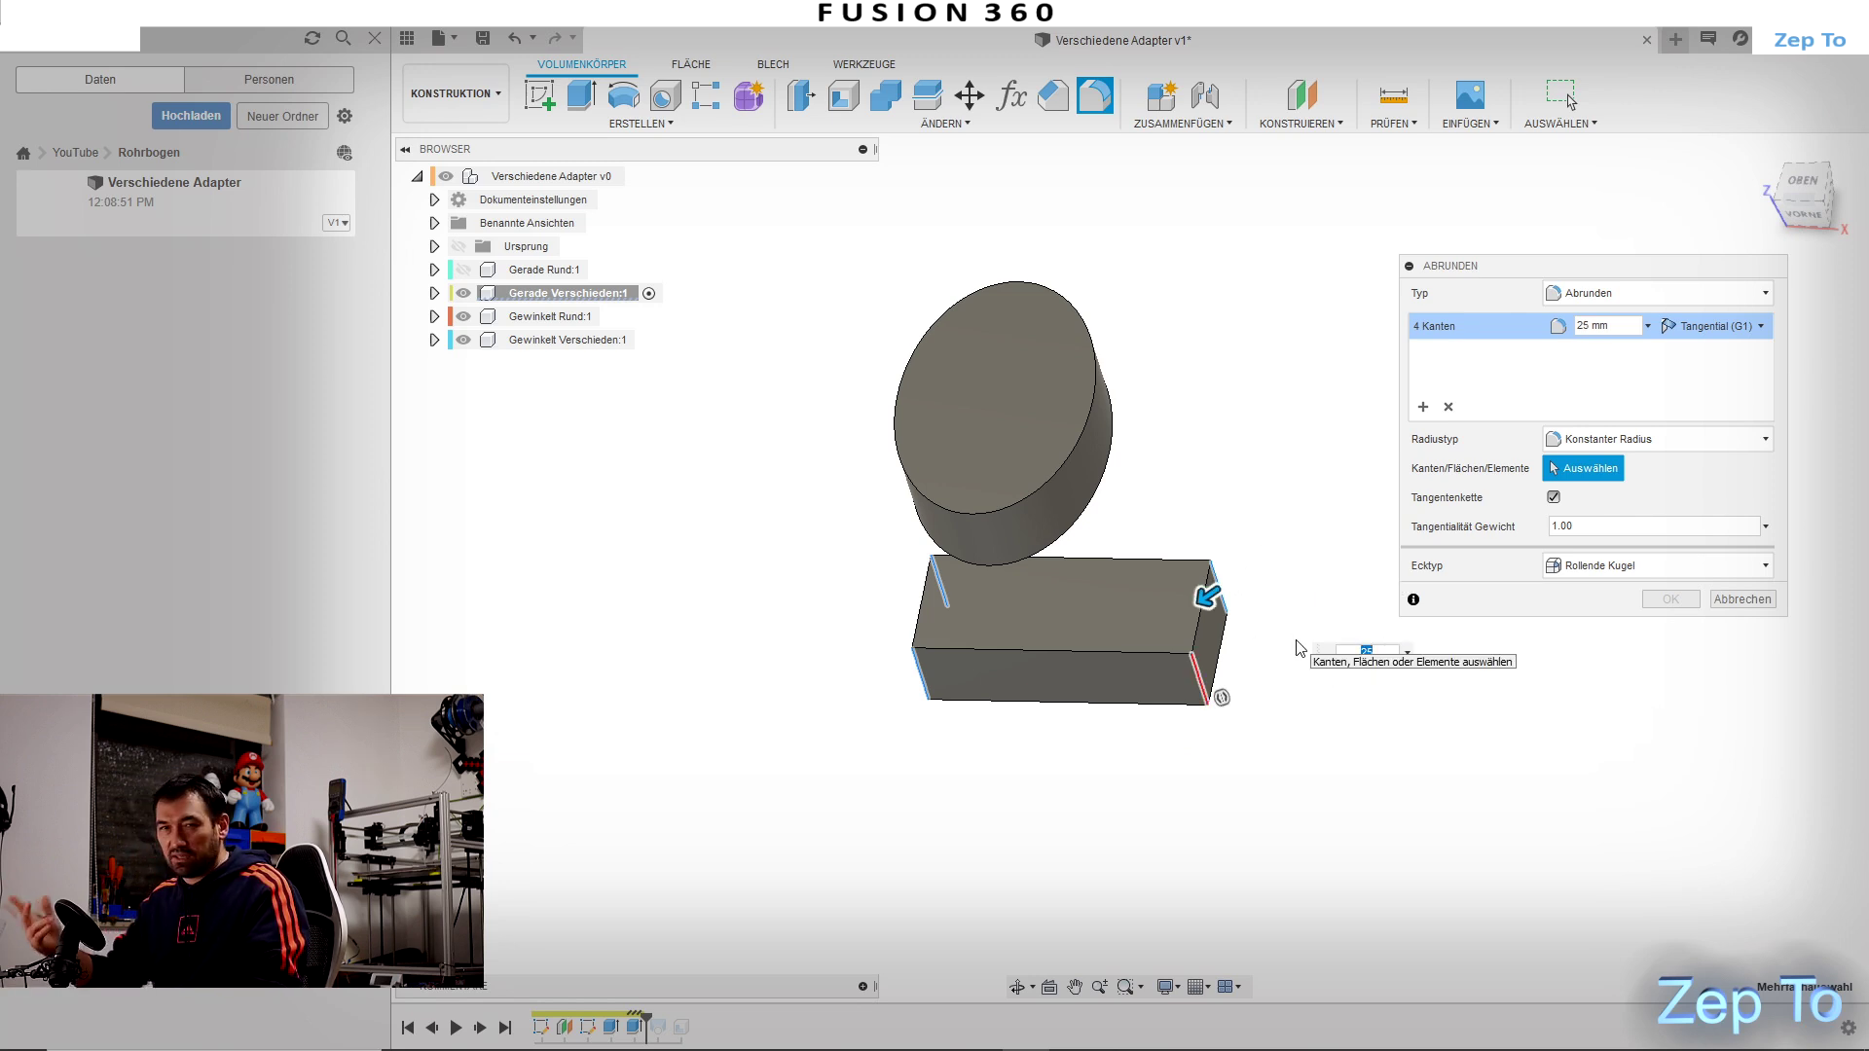
{"action": "type", "text": "22"}
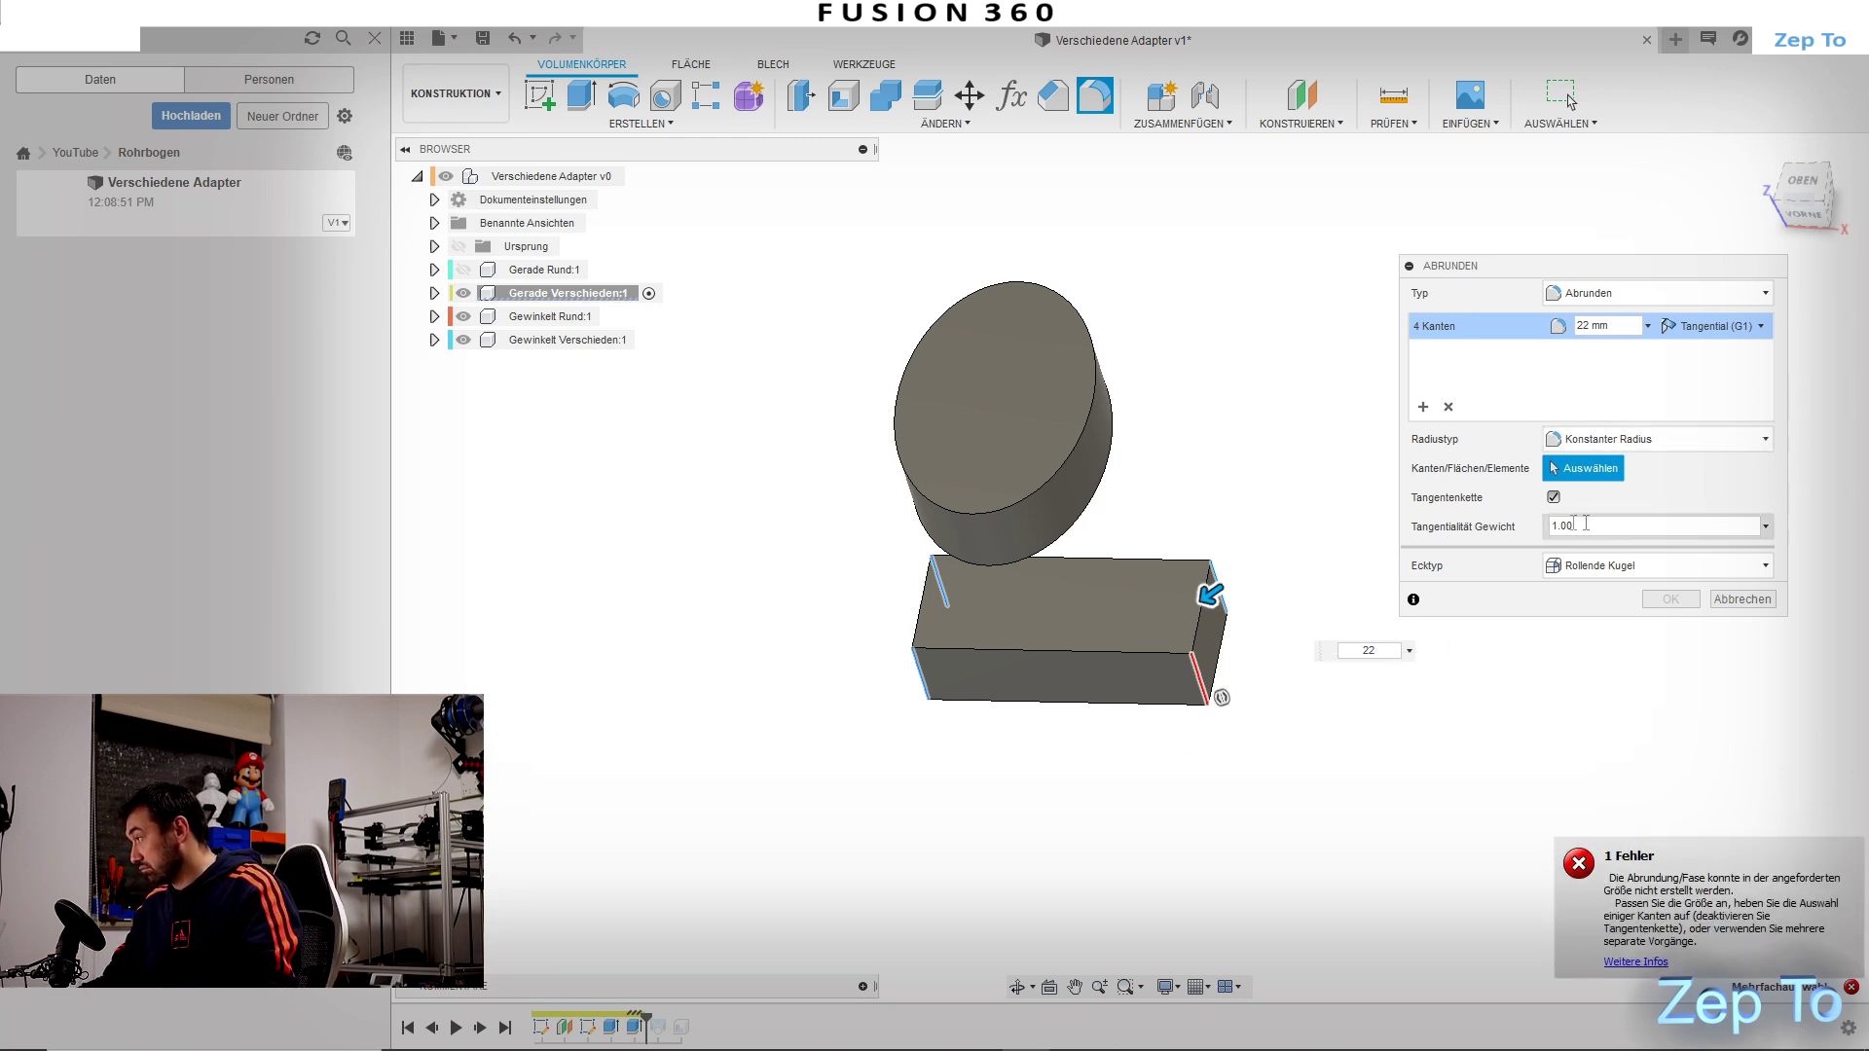
{"action": "type", "text": "0"}
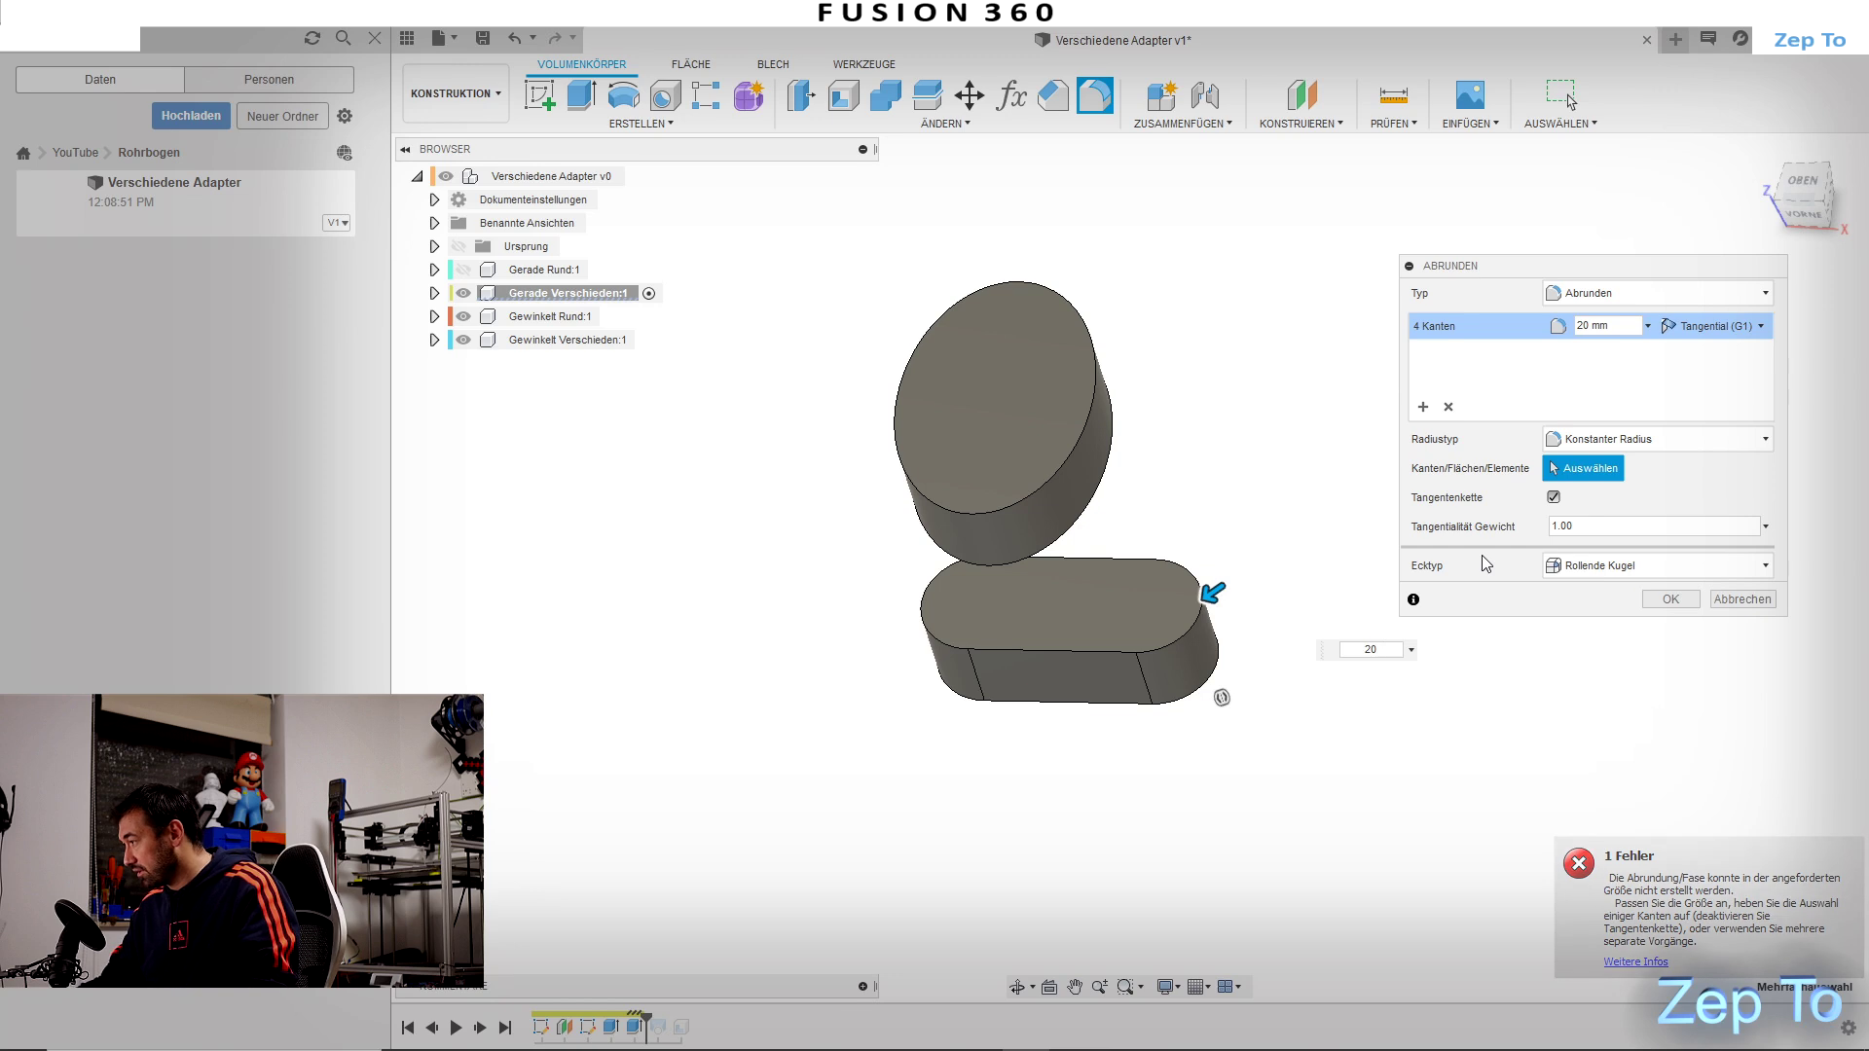
{"action": "key", "text": "BackSpace"}
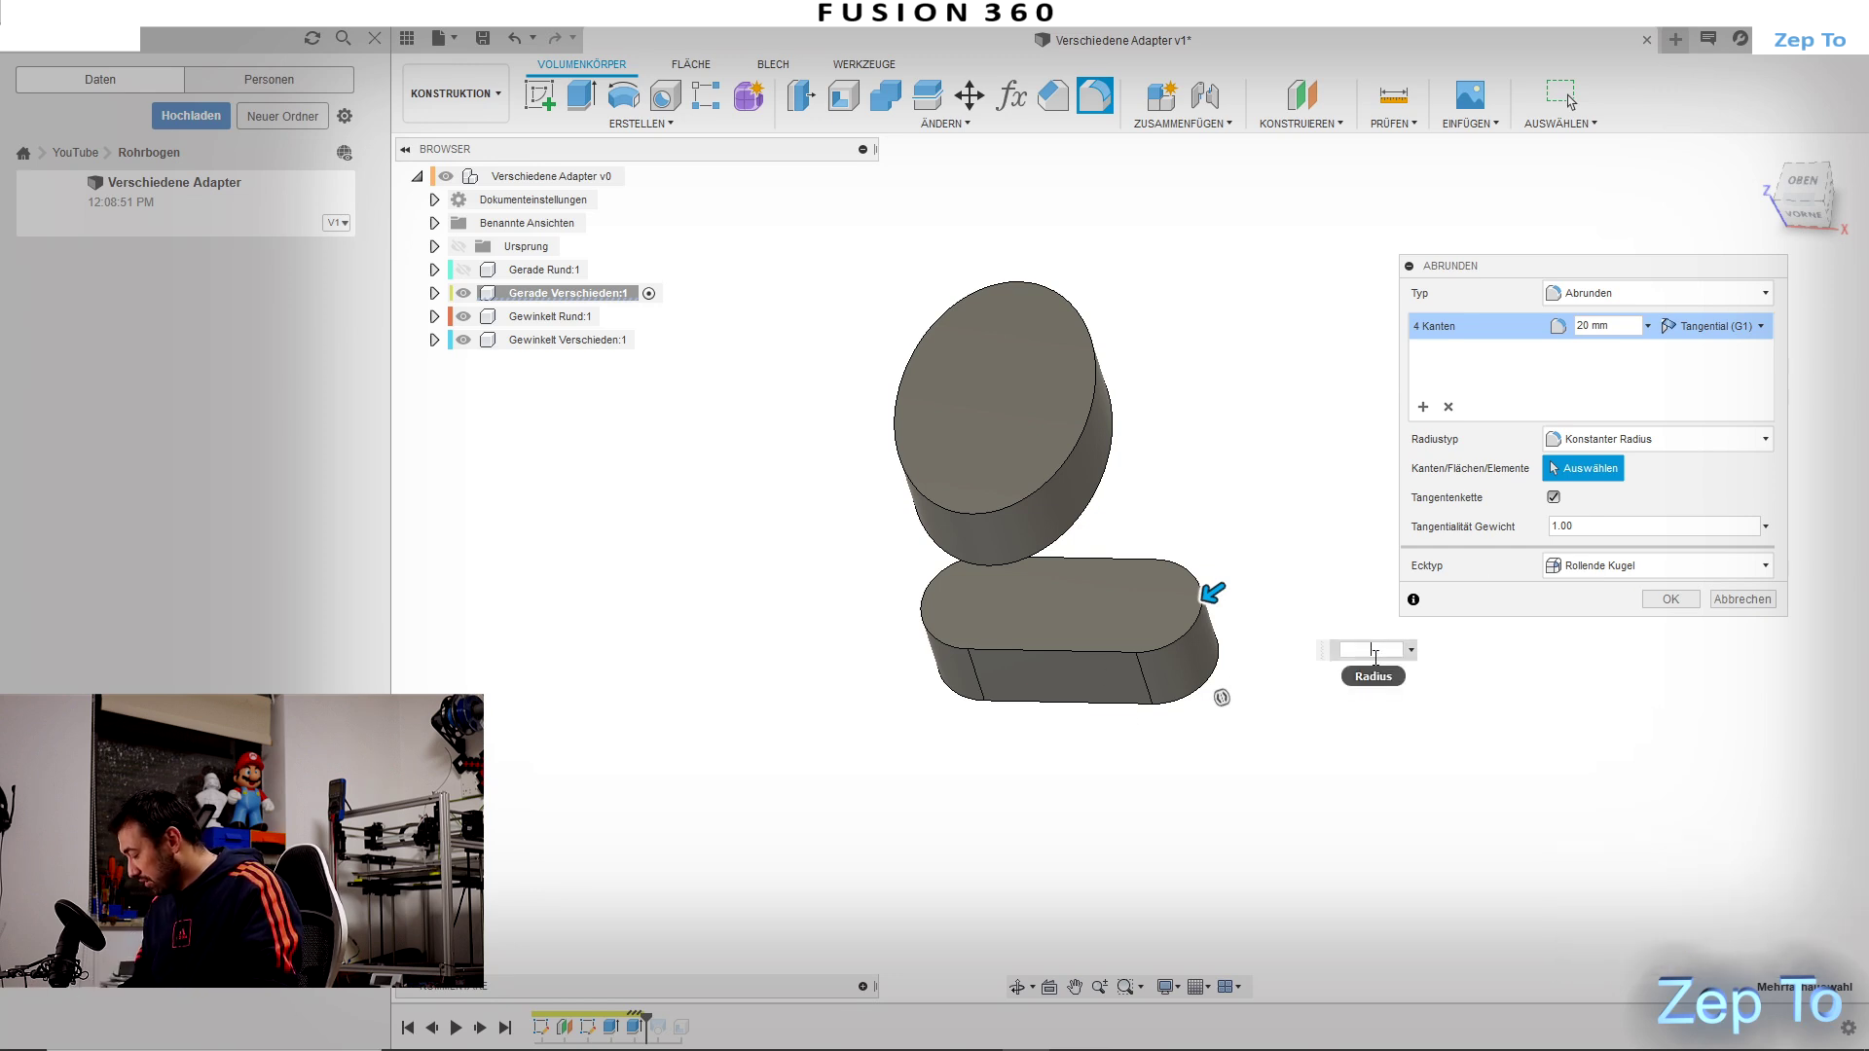
{"action": "type", "text": "15"}
{"action": "key", "text": "Return"}
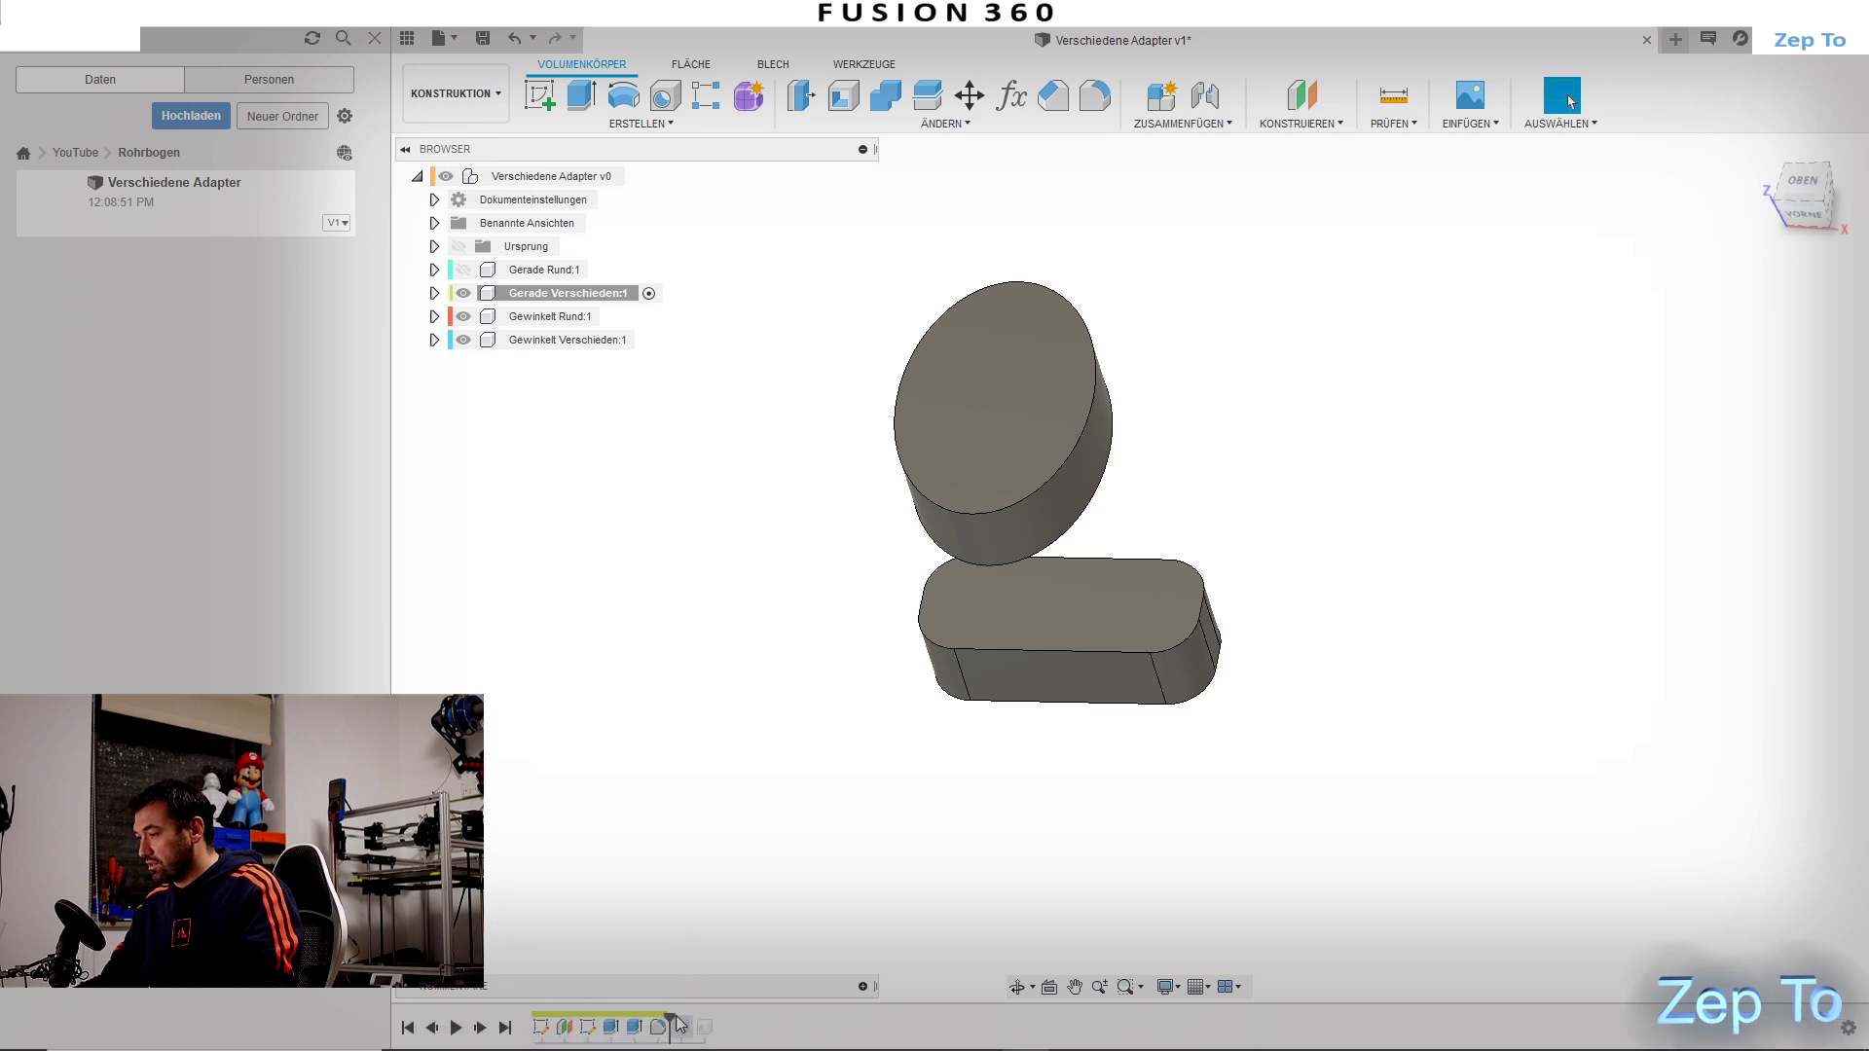
{"action": "left_click_drag", "start_coordinate": [676, 1017], "coordinate": [693, 1022]}
{"action": "mouse_move", "coordinate": [1186, 712]}
{"action": "middle_mouse_down", "text": "shift"}
{"action": "mouse_move", "coordinate": [1133, 588]}
{"action": "mouse_move", "coordinate": [762, 876]}
{"action": "middle_mouse_up", "text": "shift"}
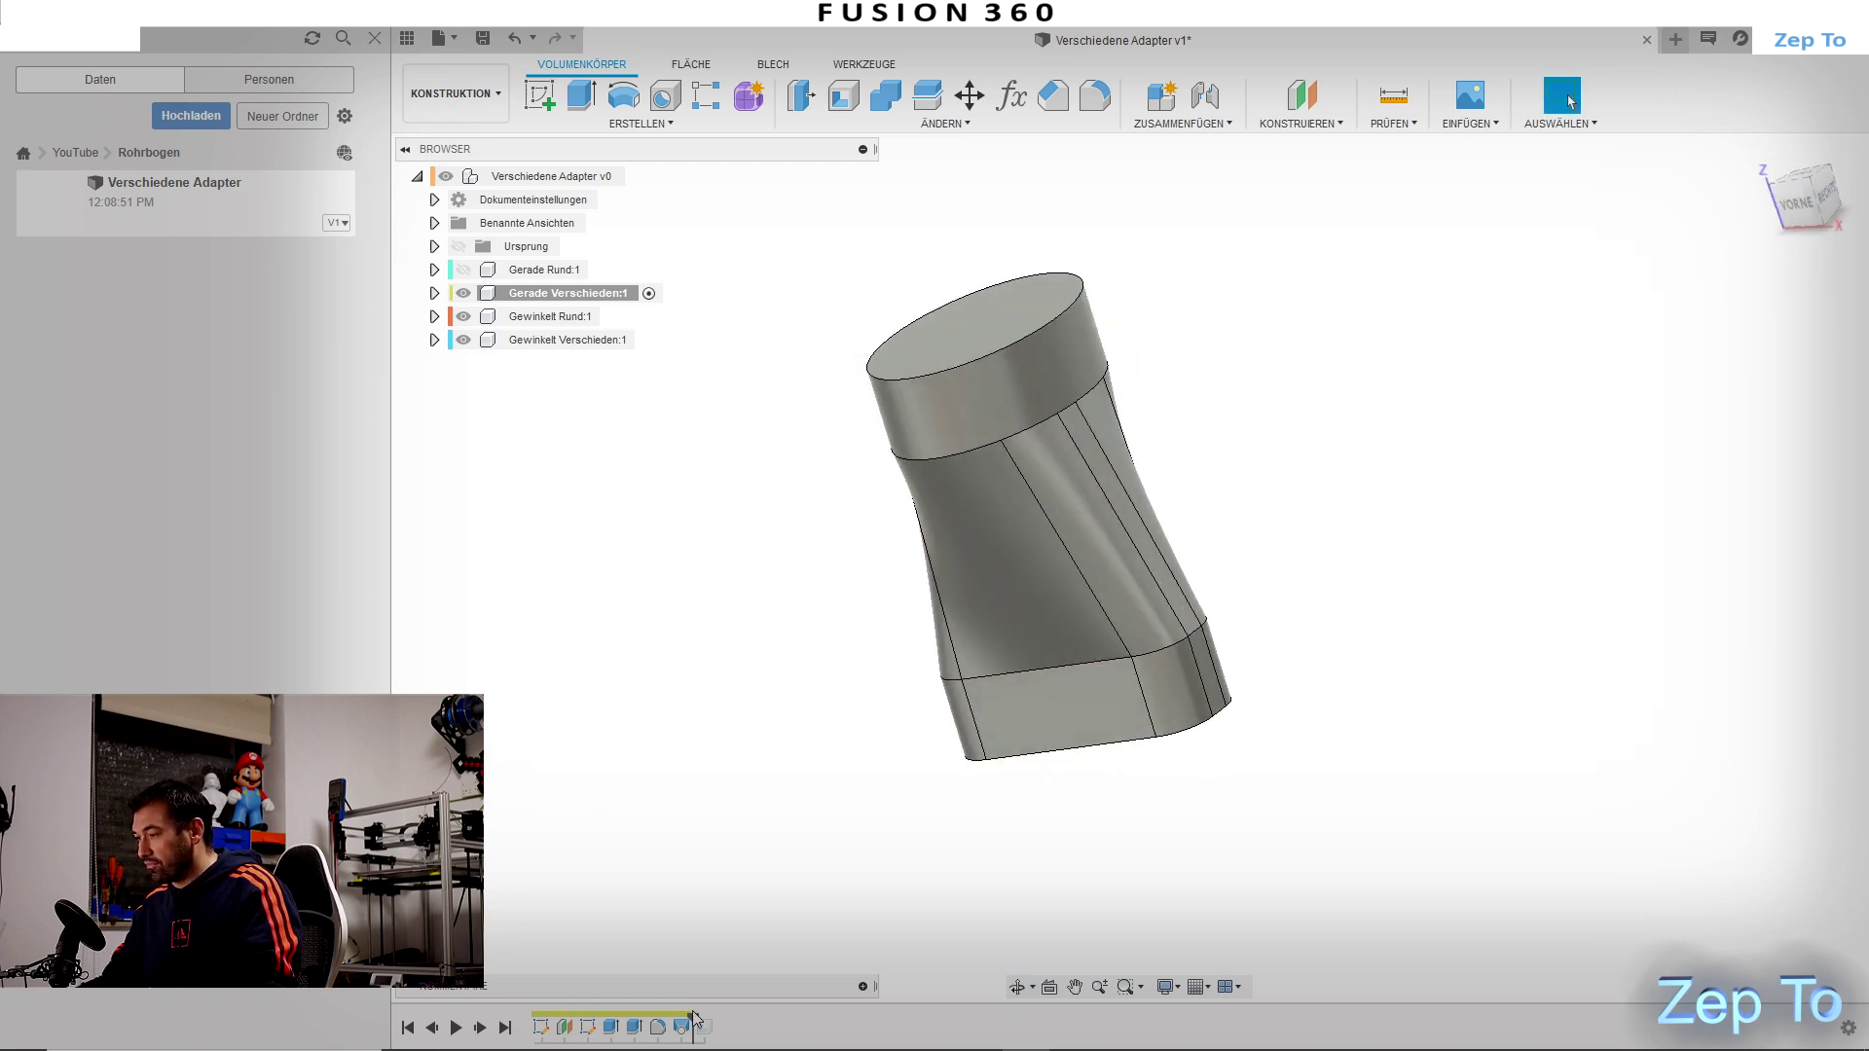
Step: Roll the timeline to the end to inspect the hollow adapter, then back to the second feature
{"action": "left_click_drag", "start_coordinate": [696, 1017], "coordinate": [716, 1023]}
{"action": "mouse_move", "coordinate": [1035, 776]}
{"action": "middle_mouse_down", "text": "shift"}
{"action": "mouse_move", "coordinate": [1084, 749]}
{"action": "mouse_move", "coordinate": [1106, 856]}
{"action": "mouse_move", "coordinate": [1127, 750]}
{"action": "mouse_move", "coordinate": [1223, 642]}
{"action": "mouse_move", "coordinate": [1177, 755]}
{"action": "mouse_move", "coordinate": [1151, 755]}
{"action": "mouse_move", "coordinate": [1310, 713]}
{"action": "mouse_move", "coordinate": [1355, 747]}
{"action": "mouse_move", "coordinate": [1306, 704]}
{"action": "middle_mouse_up", "text": "shift"}
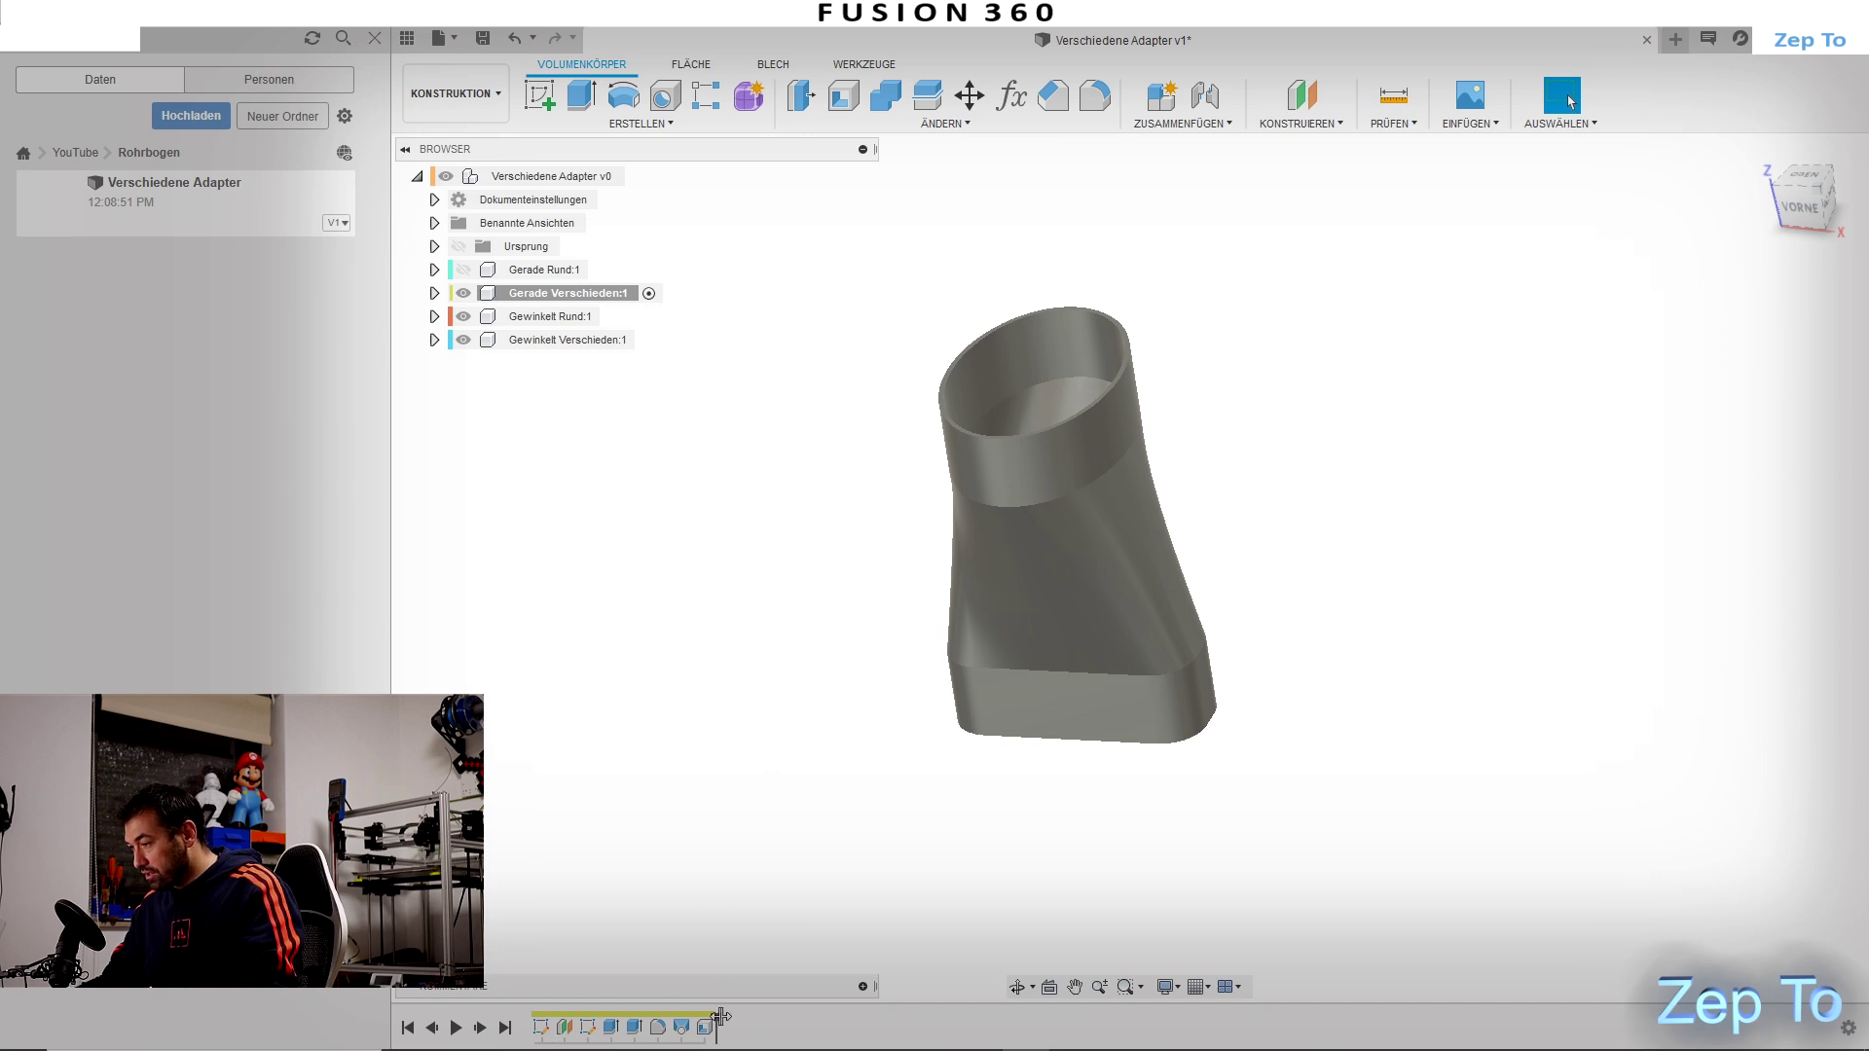
{"action": "left_click_drag", "start_coordinate": [720, 1018], "coordinate": [575, 1022]}
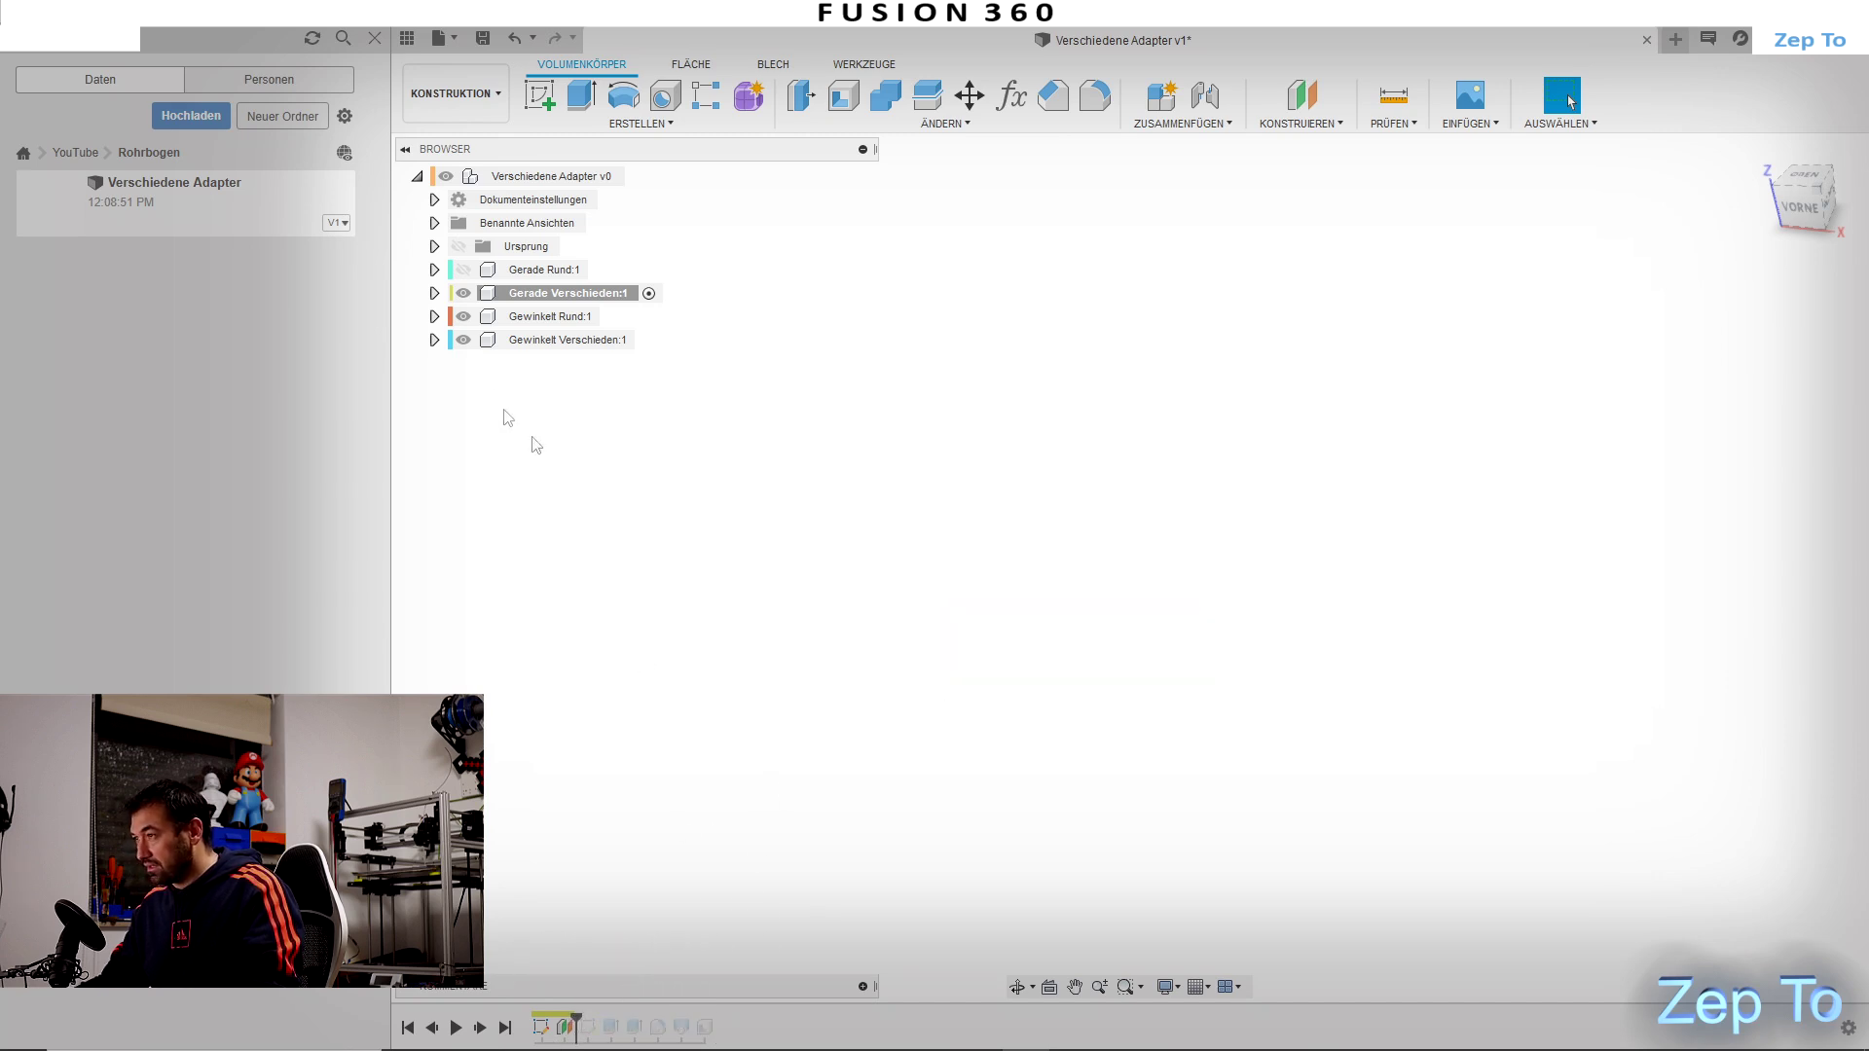
Step: Expand the Gerade Verschieden component and show Skizze1 and the origin planes
{"action": "left_click", "coordinate": [434, 293]}
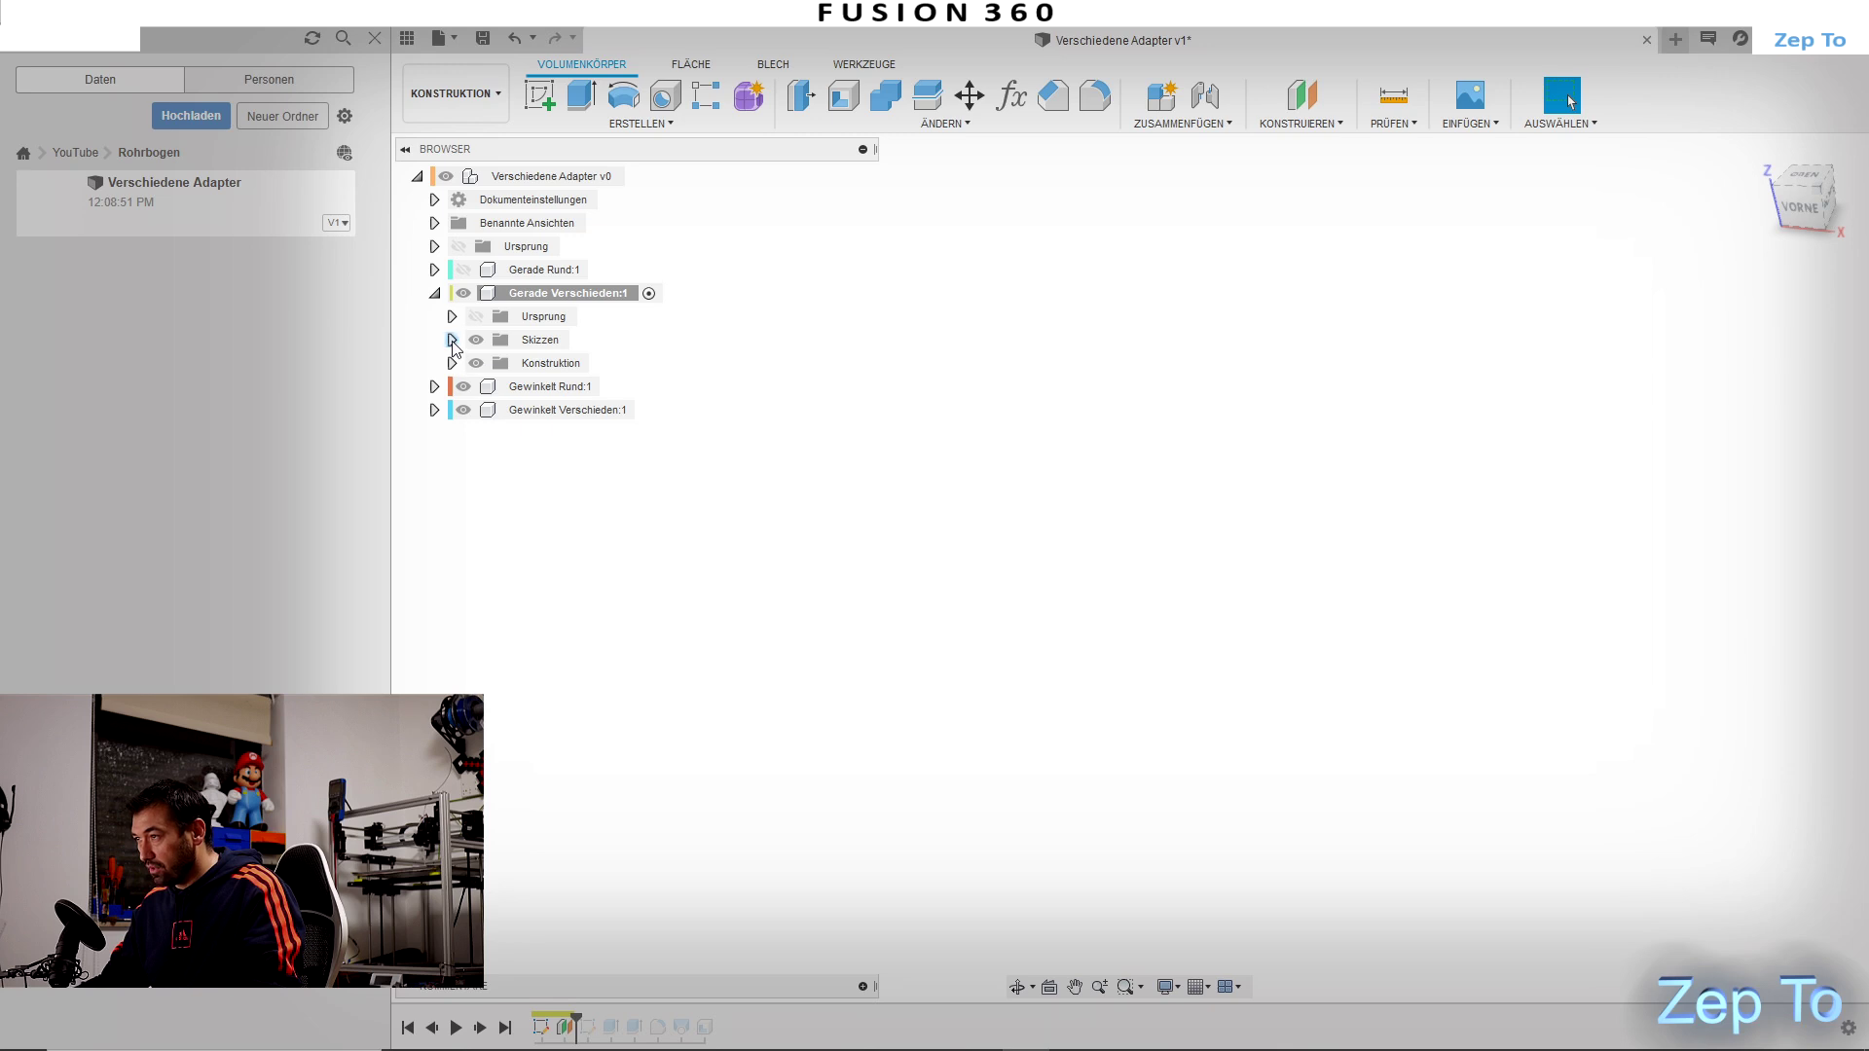
{"action": "left_click", "coordinate": [452, 339]}
{"action": "left_click", "coordinate": [451, 387]}
{"action": "left_click", "coordinate": [493, 414]}
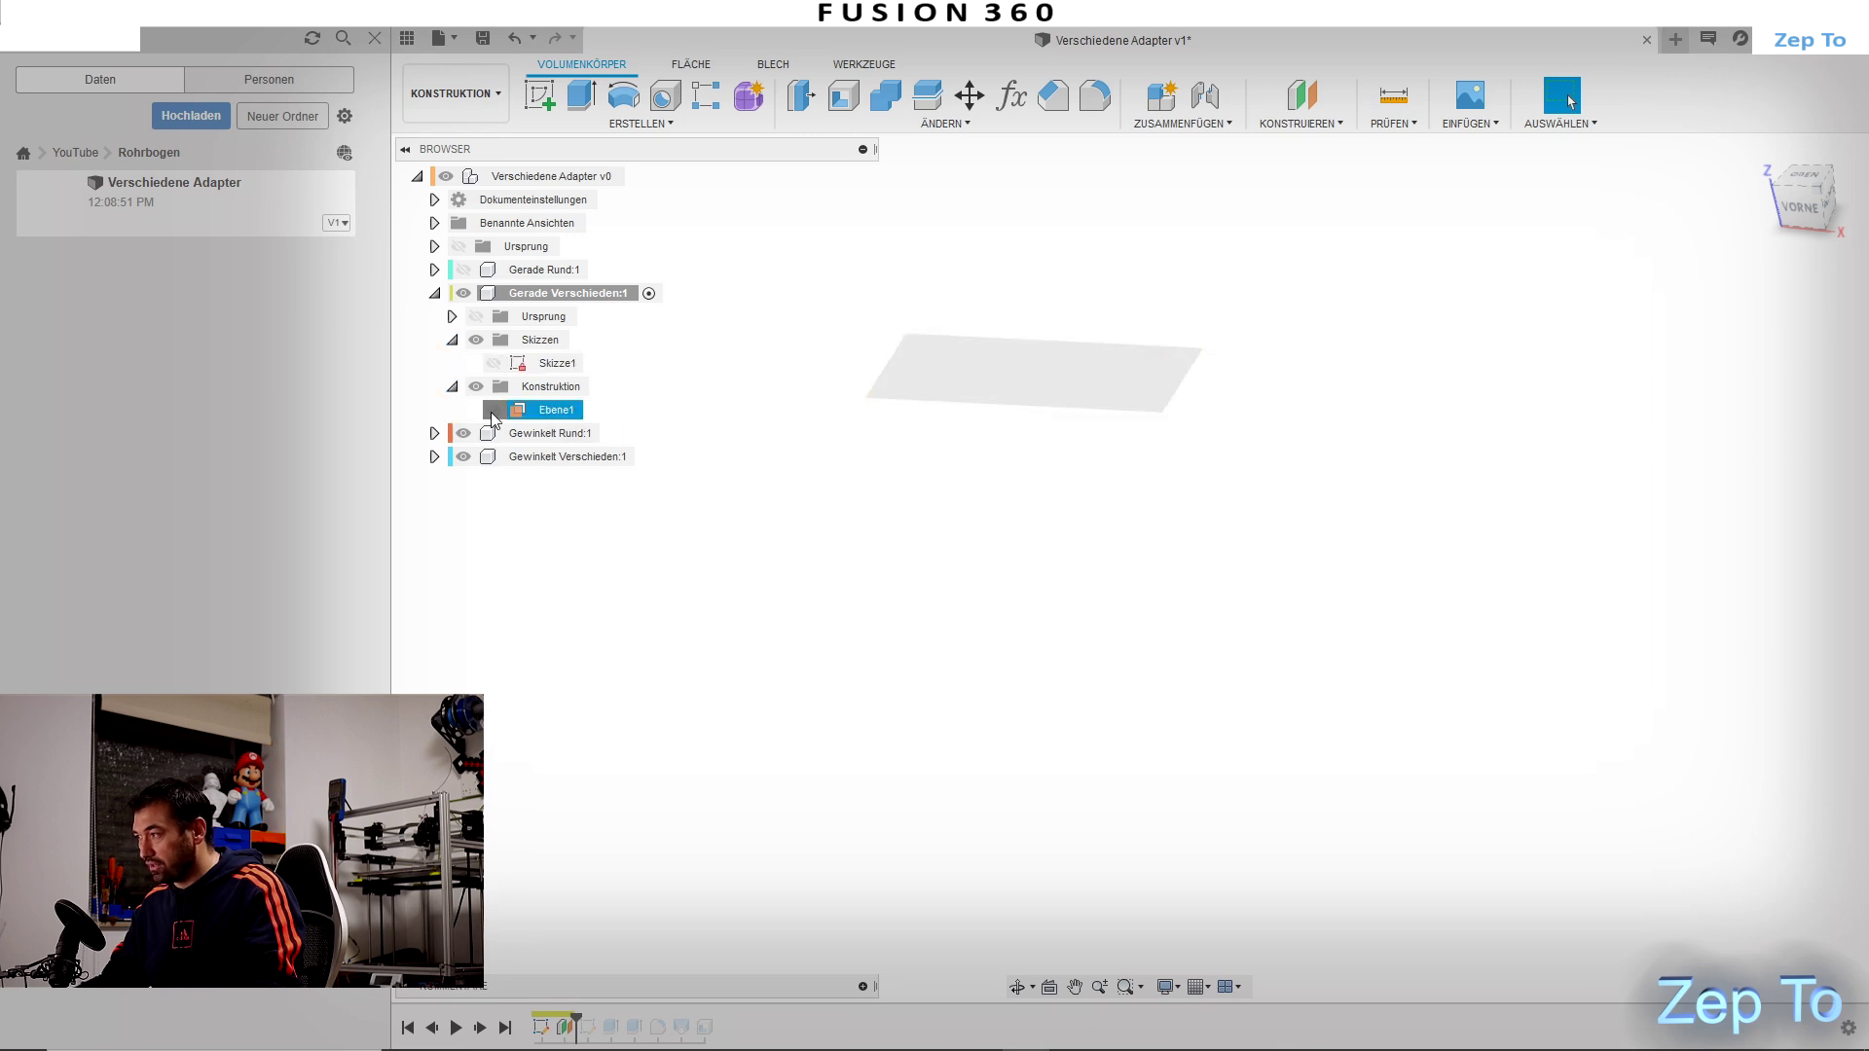
{"action": "left_click", "coordinate": [476, 317]}
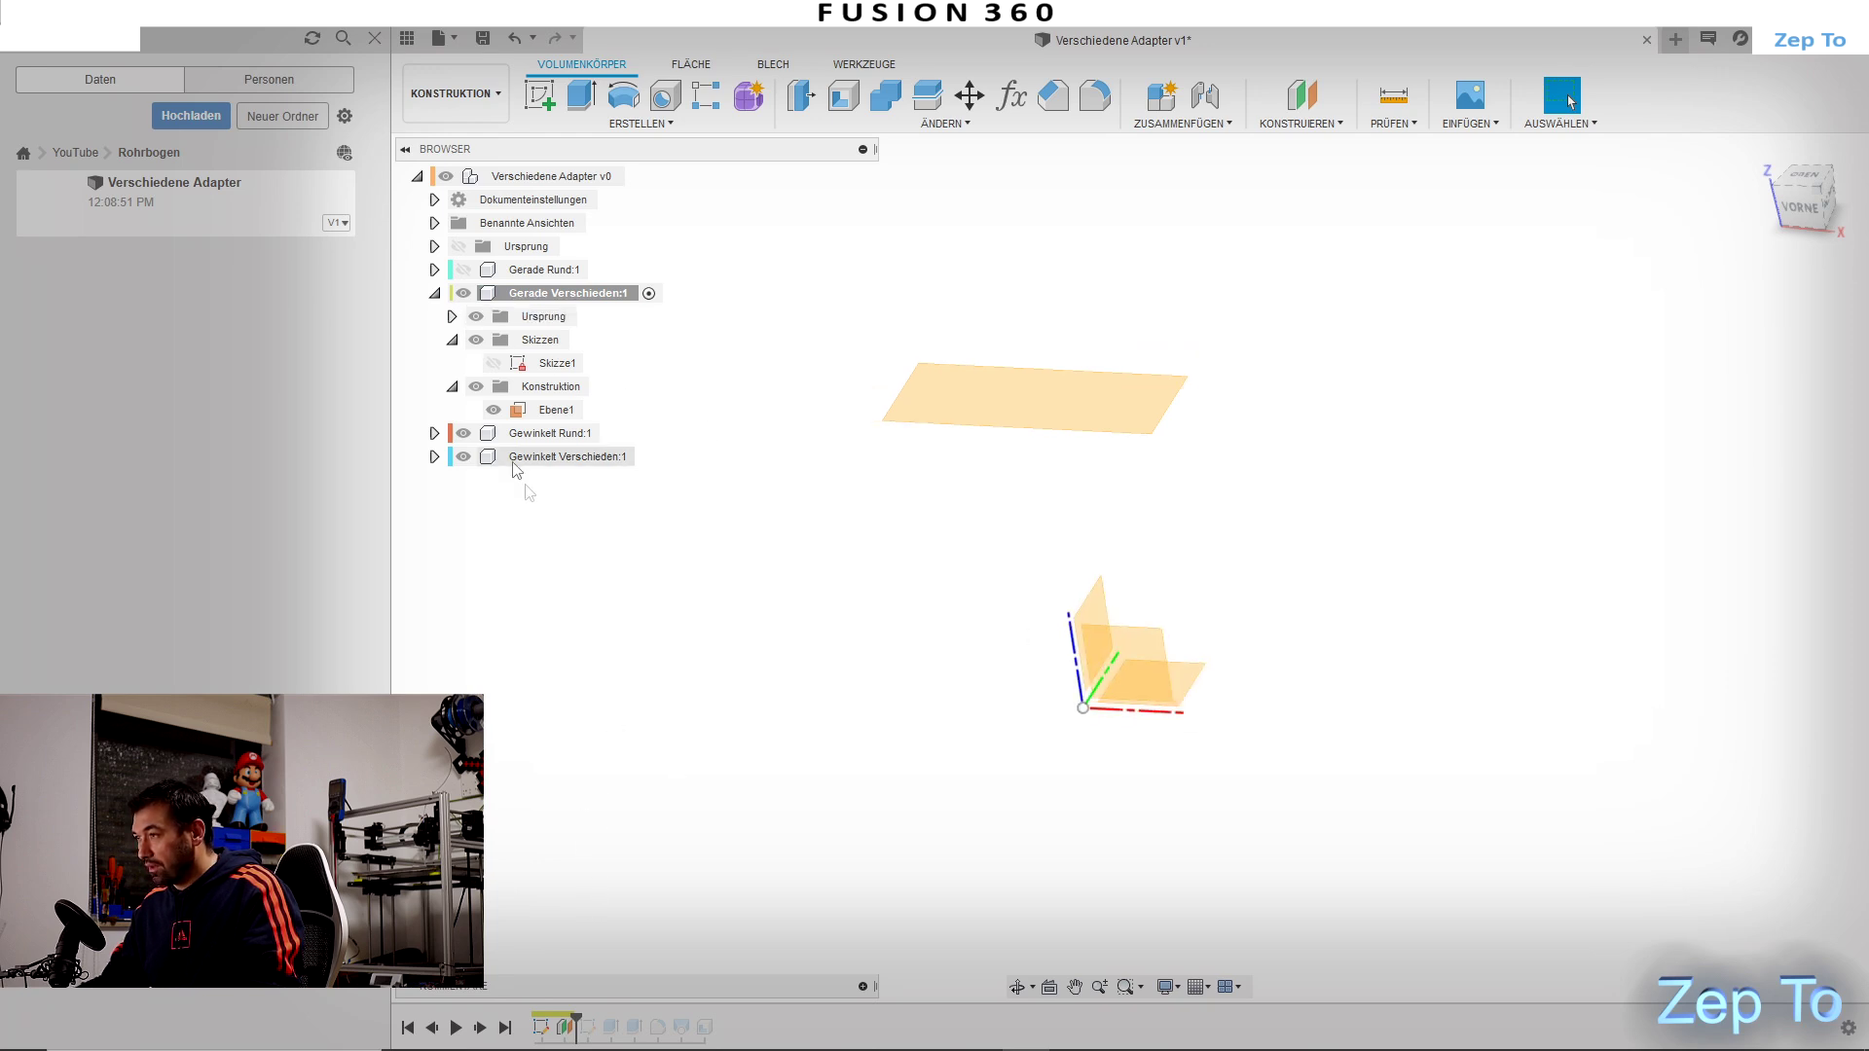
{"action": "left_click", "coordinate": [494, 363]}
{"action": "middle_click_drag", "start_coordinate": [1245, 572], "coordinate": [1225, 563], "text": "shift"}
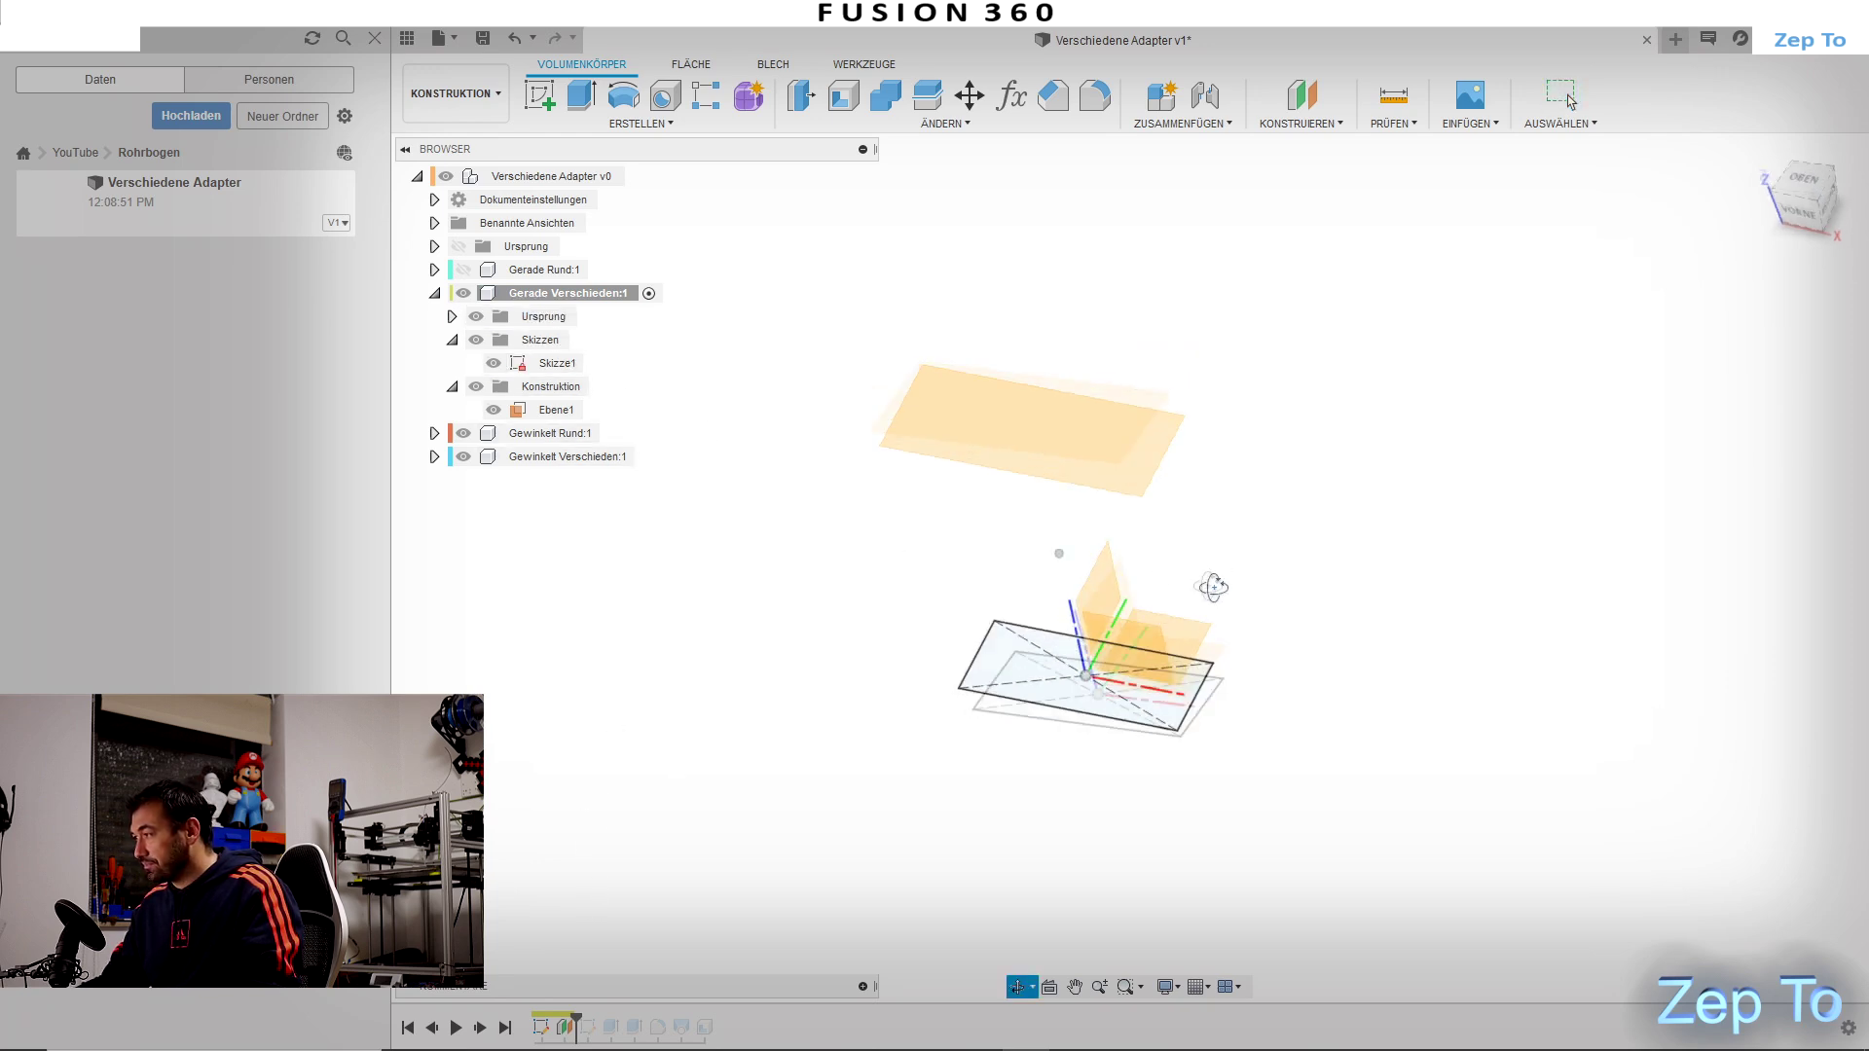
Step: Measure the distance from the Skizze1 profile up to plane Ebene1
{"action": "left_click", "coordinate": [1394, 94]}
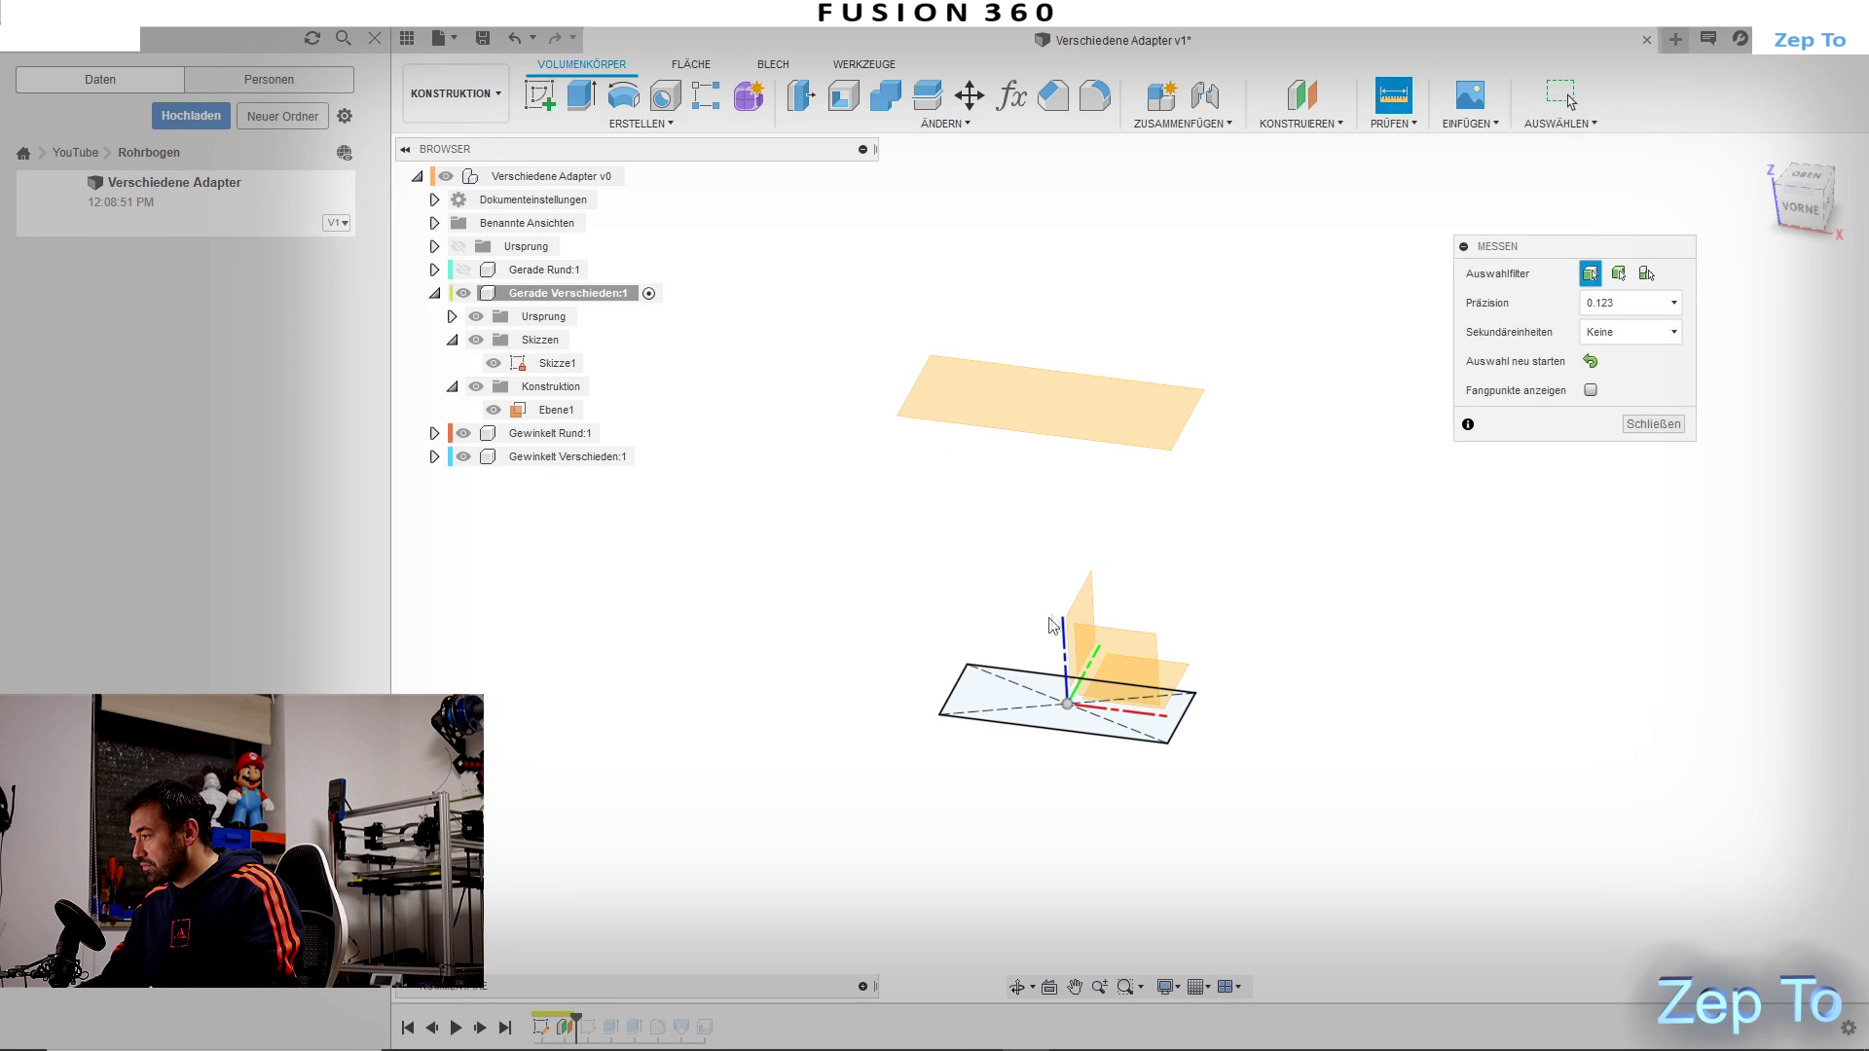
{"action": "left_click", "coordinate": [997, 711]}
{"action": "left_click", "coordinate": [1095, 432]}
{"action": "left_click", "coordinate": [1681, 716]}
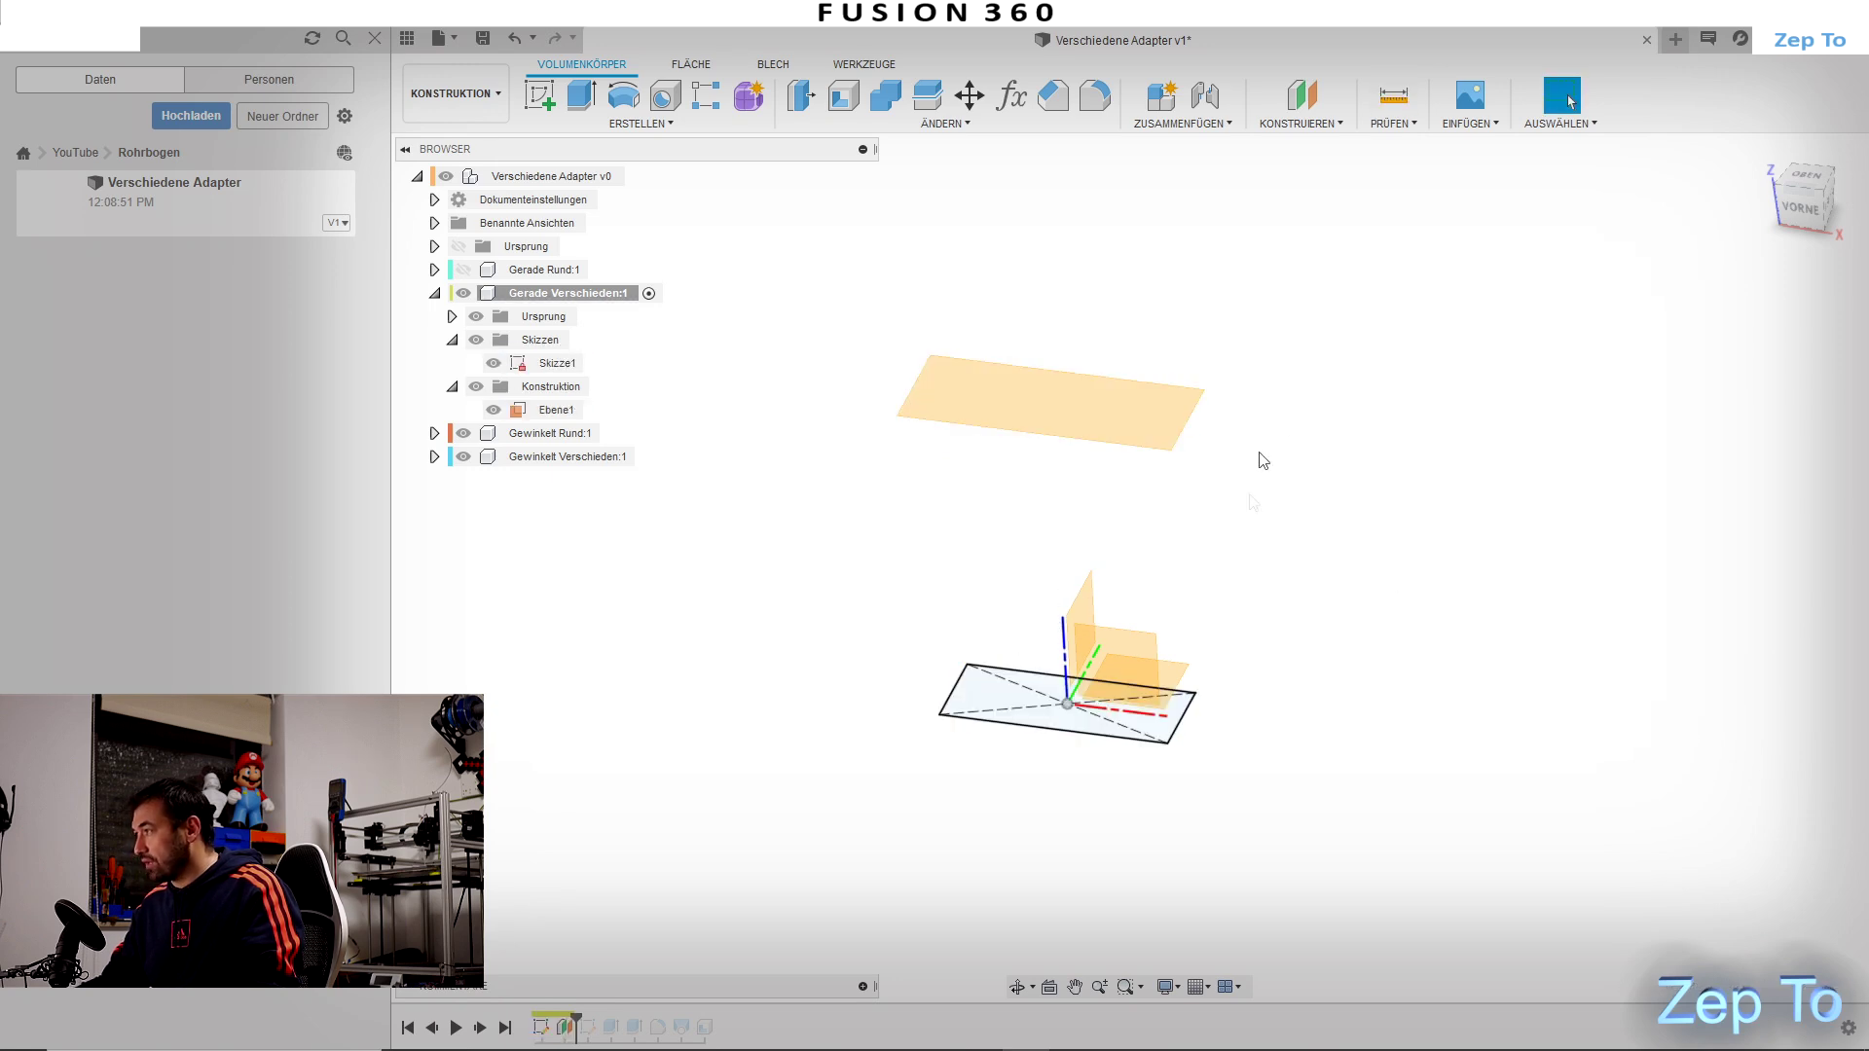
Step: Add offset construction plane Ebene2 70 mm above Skizze1
{"action": "left_click", "coordinate": [1301, 95]}
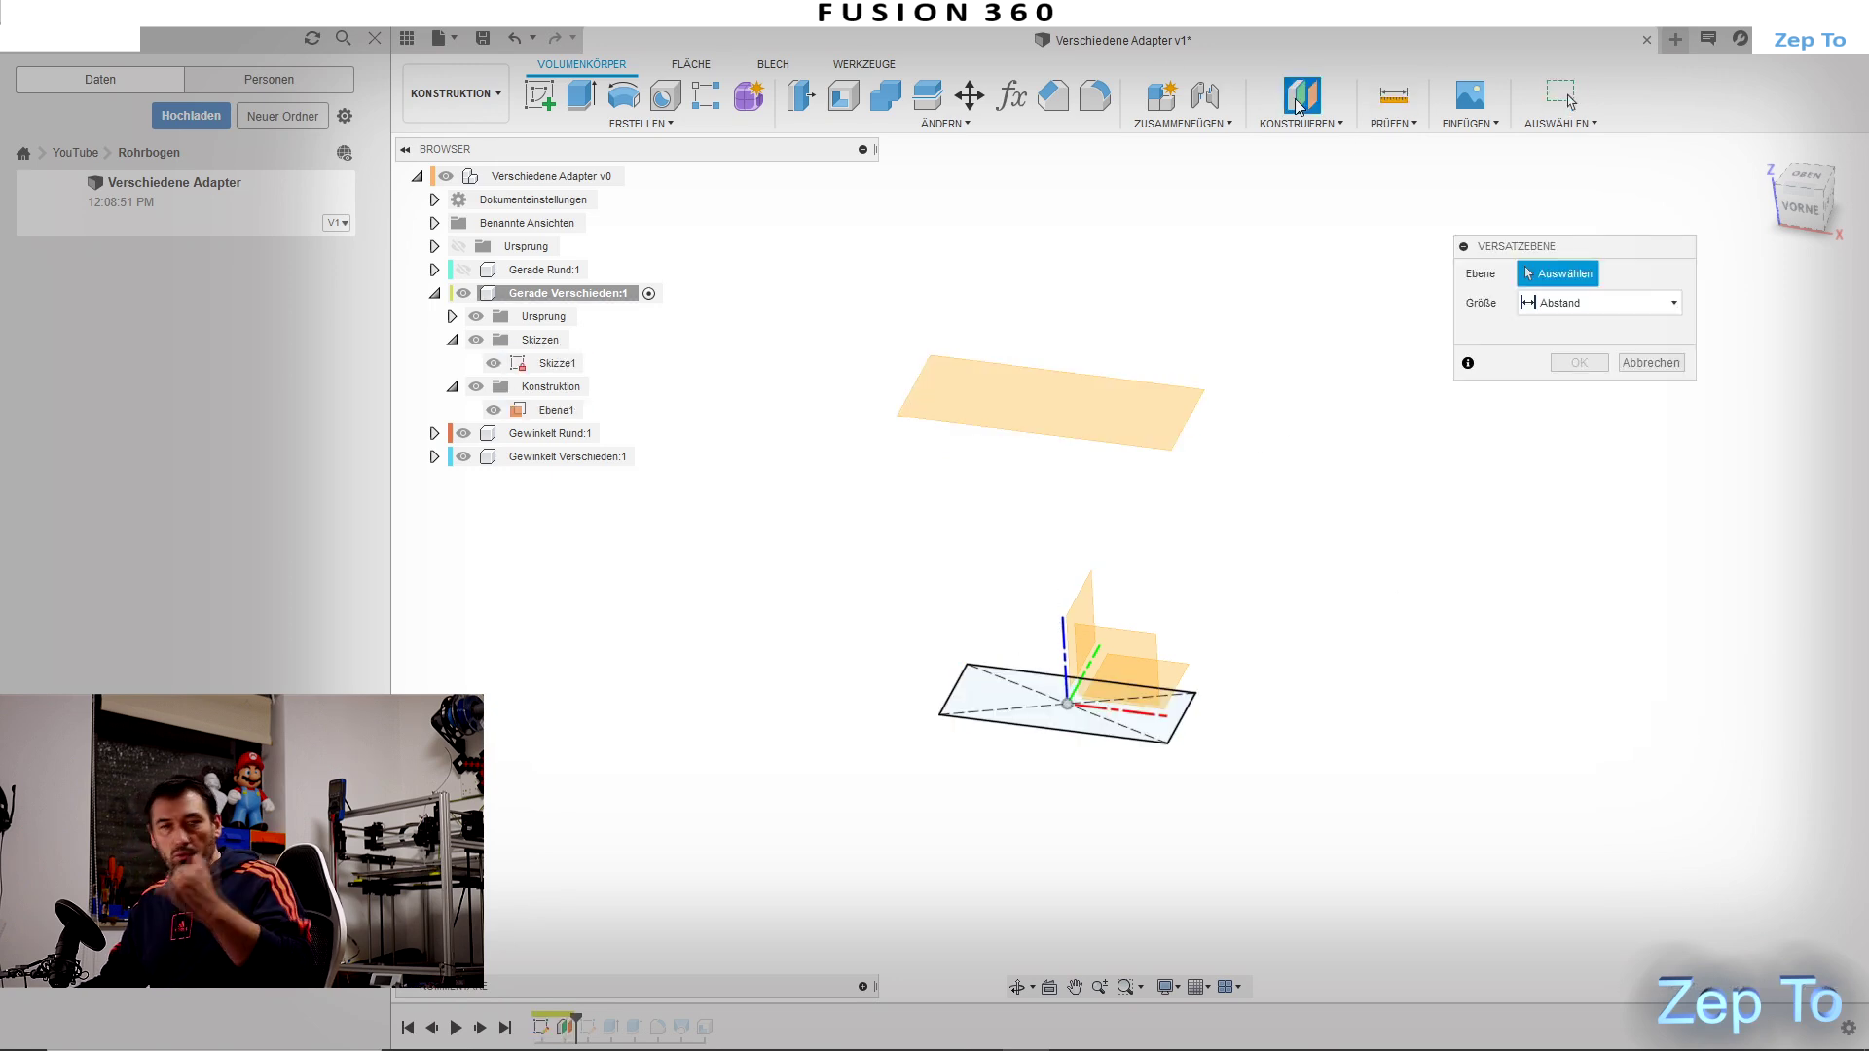
{"action": "left_click", "coordinate": [1047, 700]}
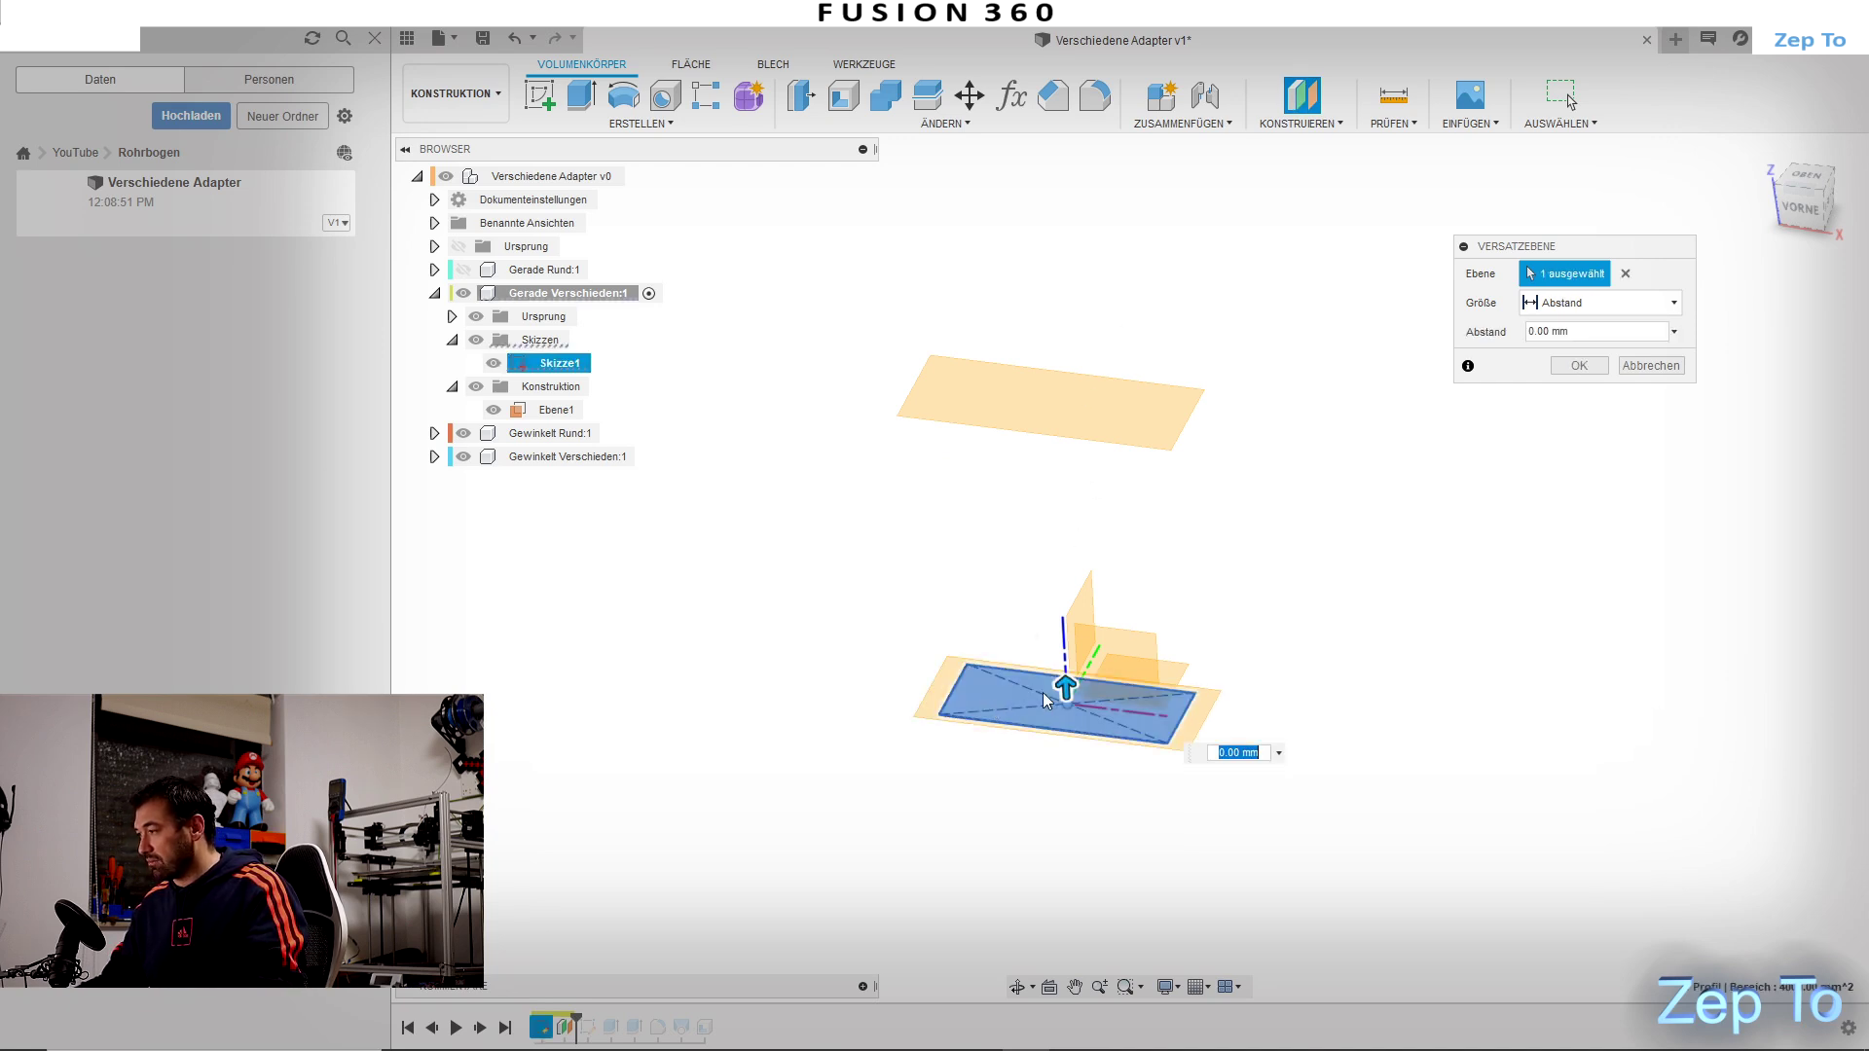
{"action": "left_click_drag", "start_coordinate": [1066, 686], "coordinate": [1080, 545]}
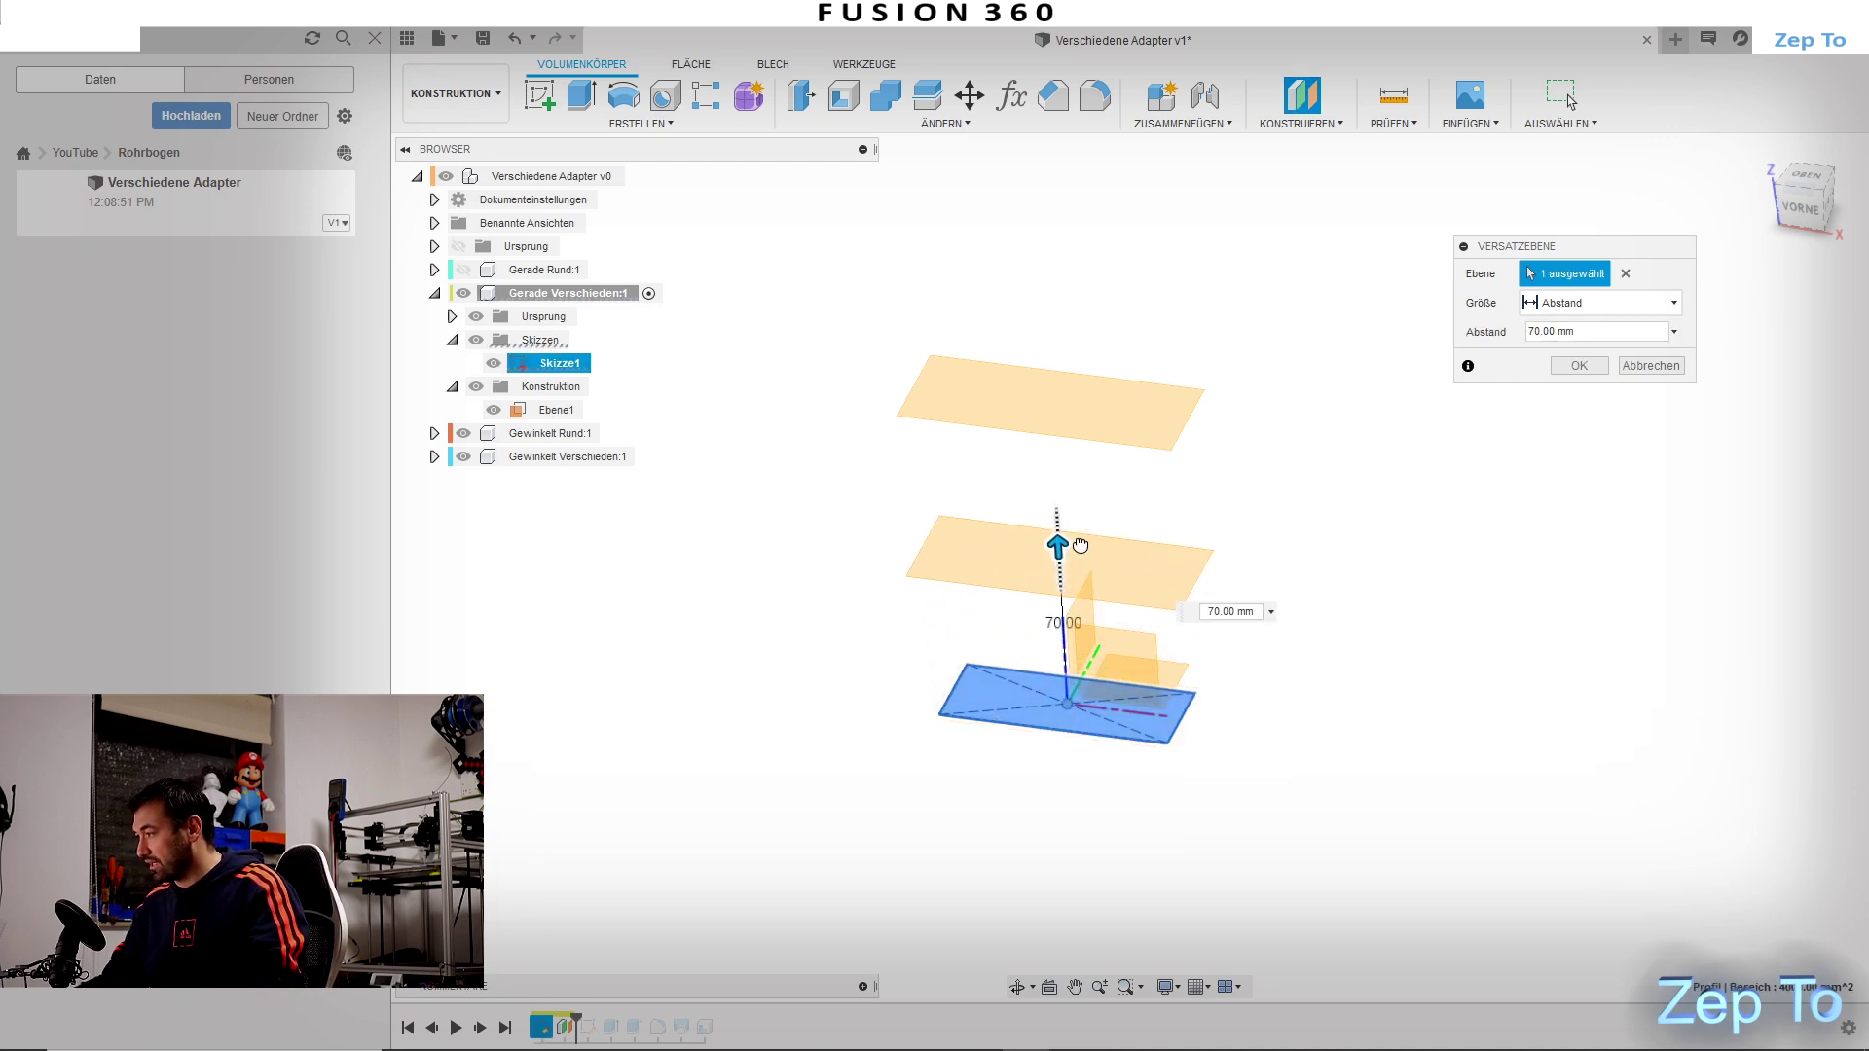
{"action": "type", "text": "0"}
{"action": "key", "text": "Return"}
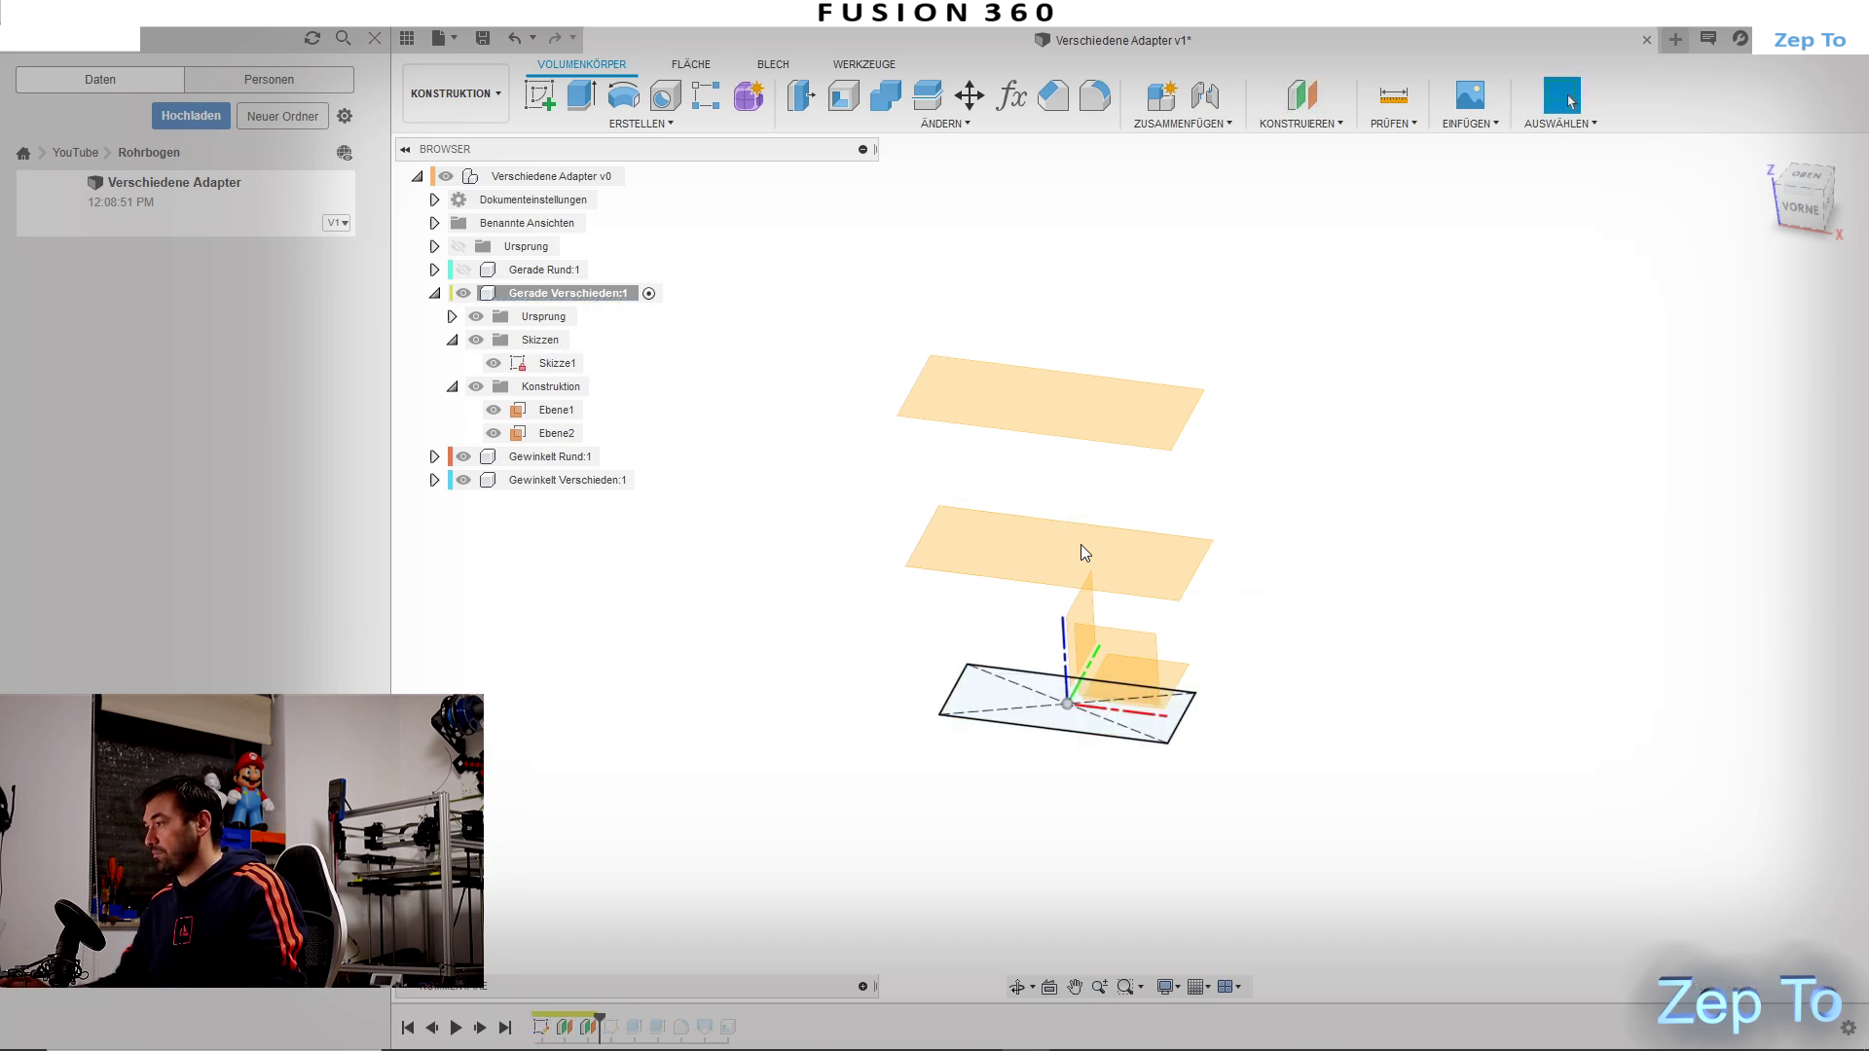
{"action": "left_click", "coordinate": [540, 95]}
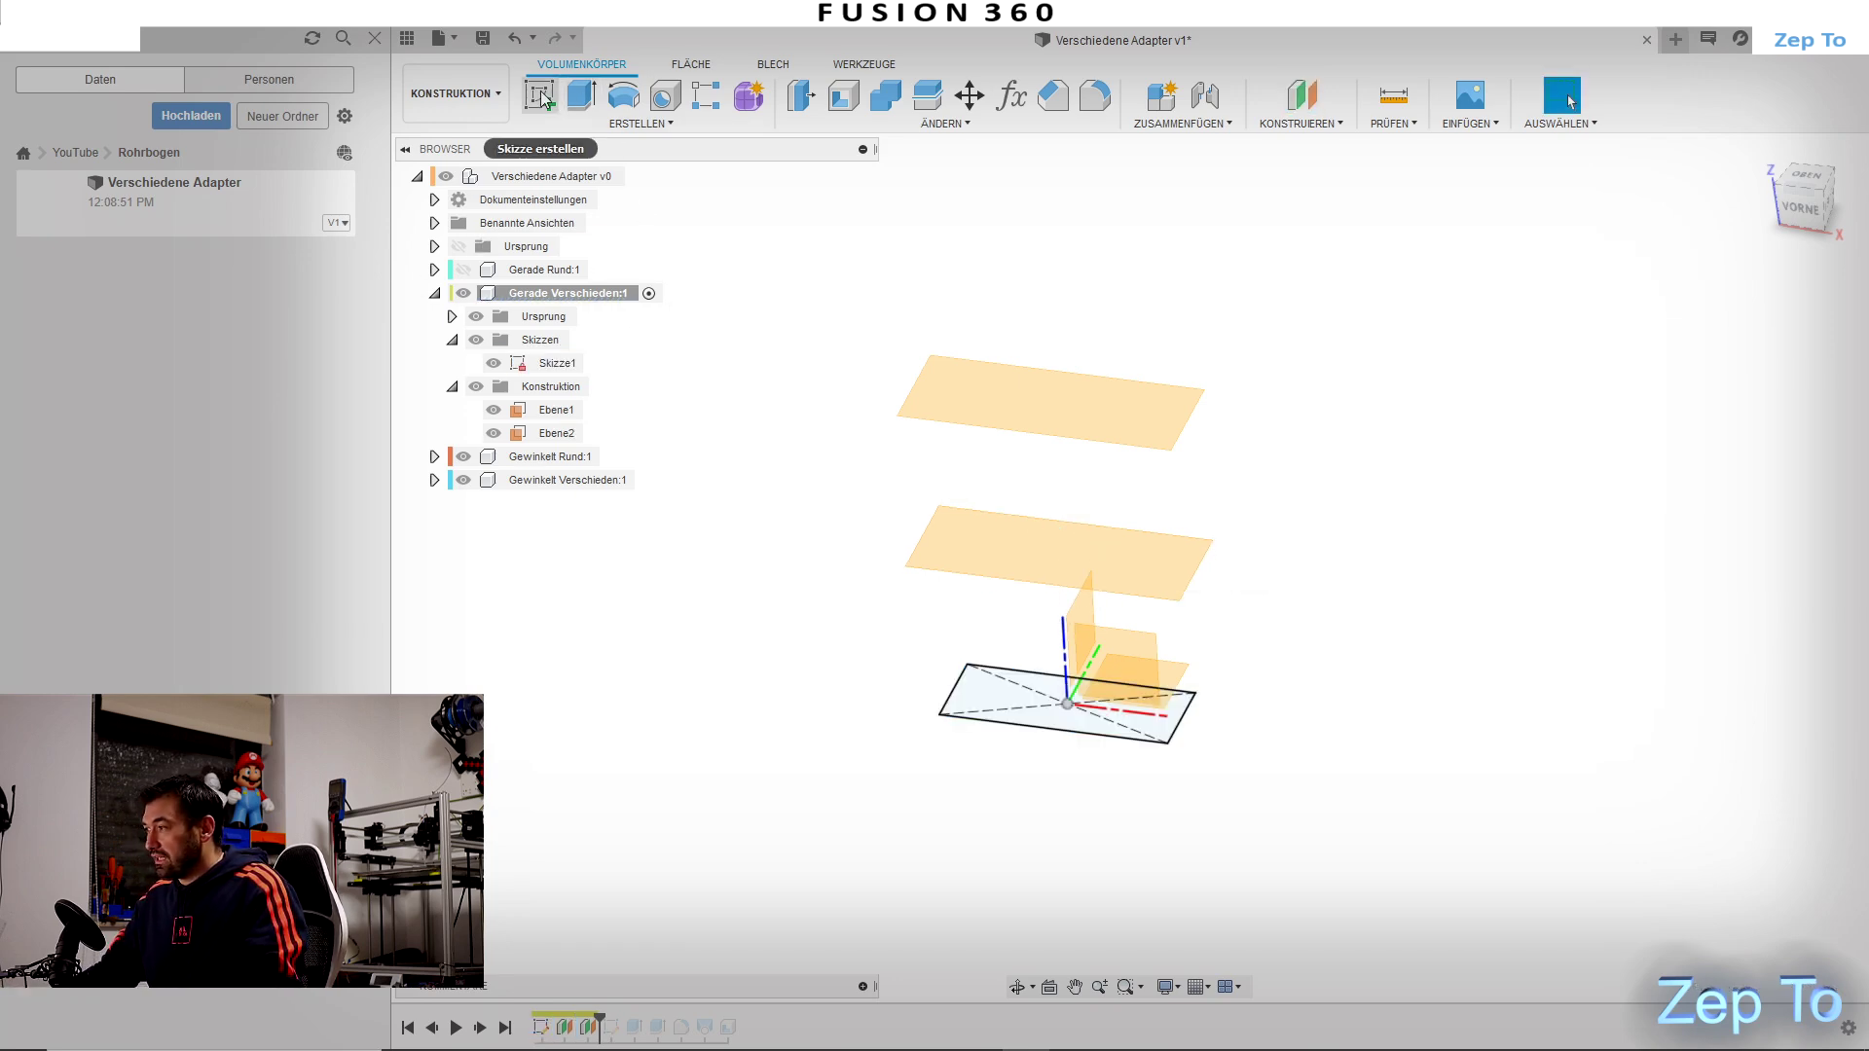
Step: On Ebene2, draw a 35 mm circle centred on the origin and finish the sketch
{"action": "left_click", "coordinate": [1030, 569]}
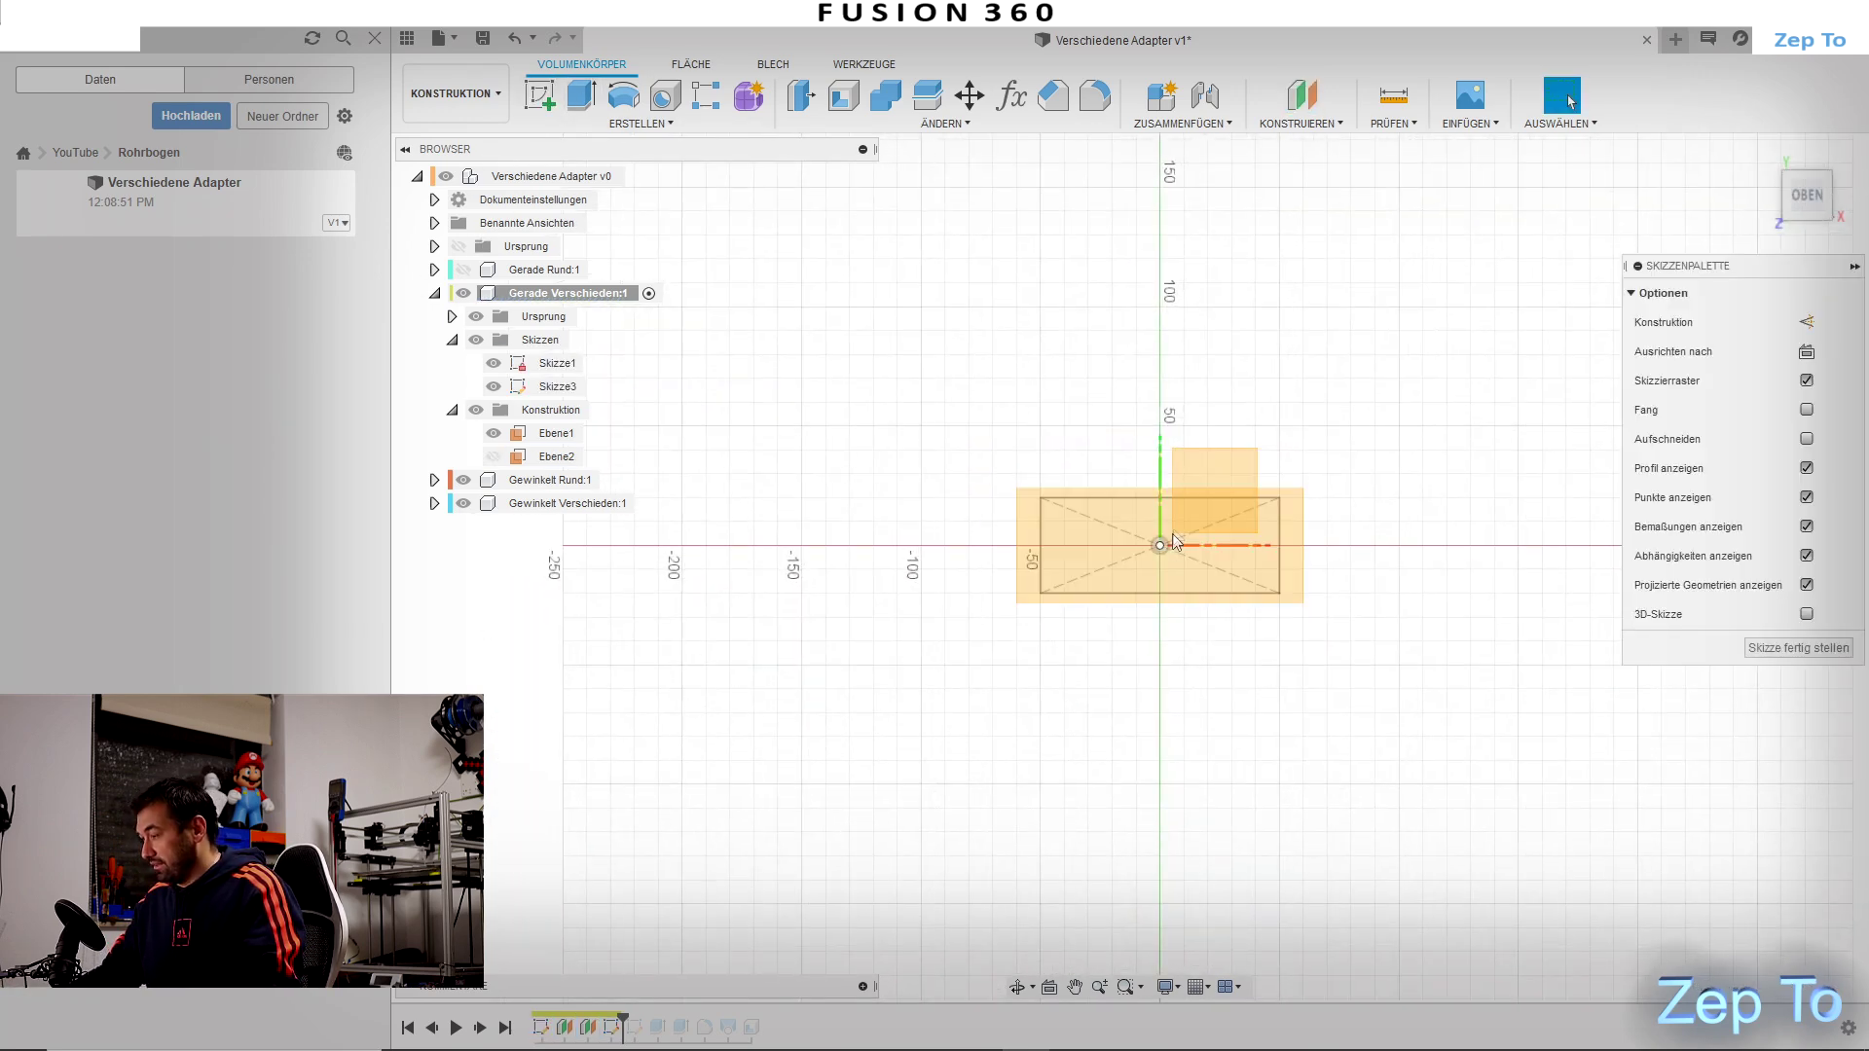
{"action": "key", "text": "c"}
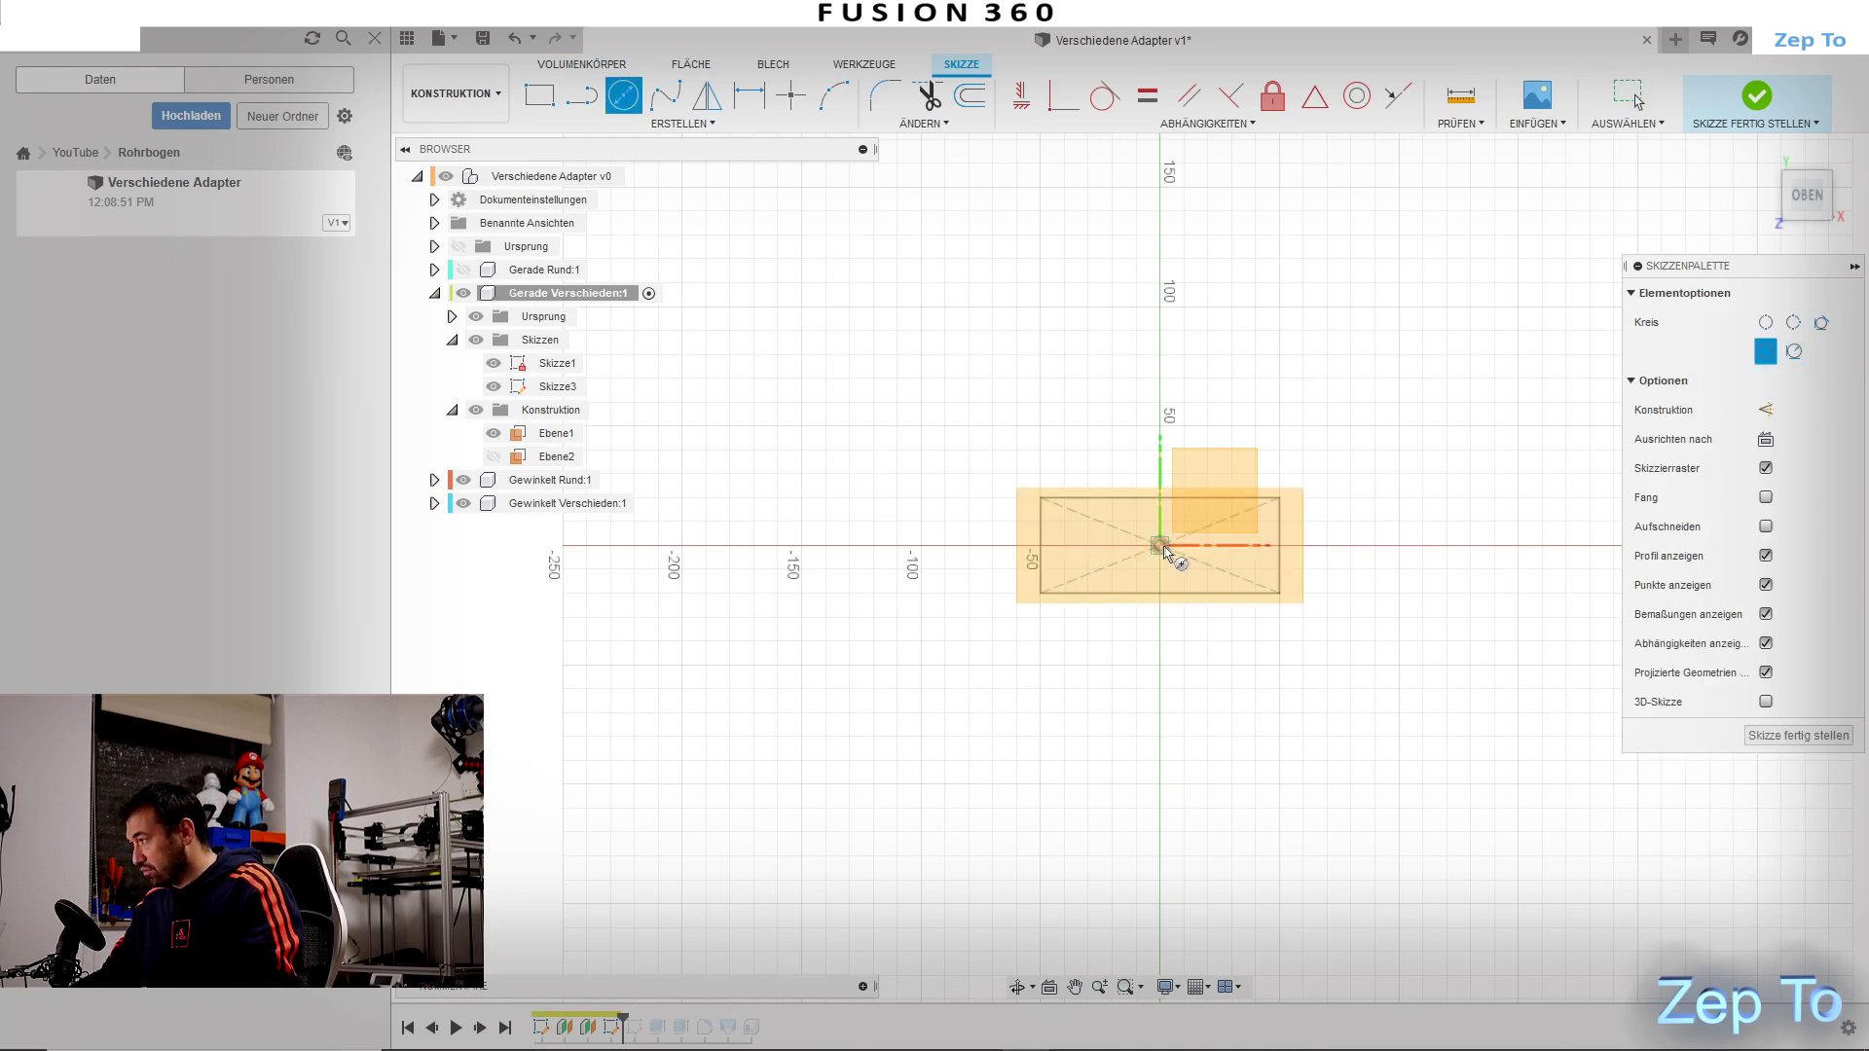
{"action": "left_click", "coordinate": [1161, 547]}
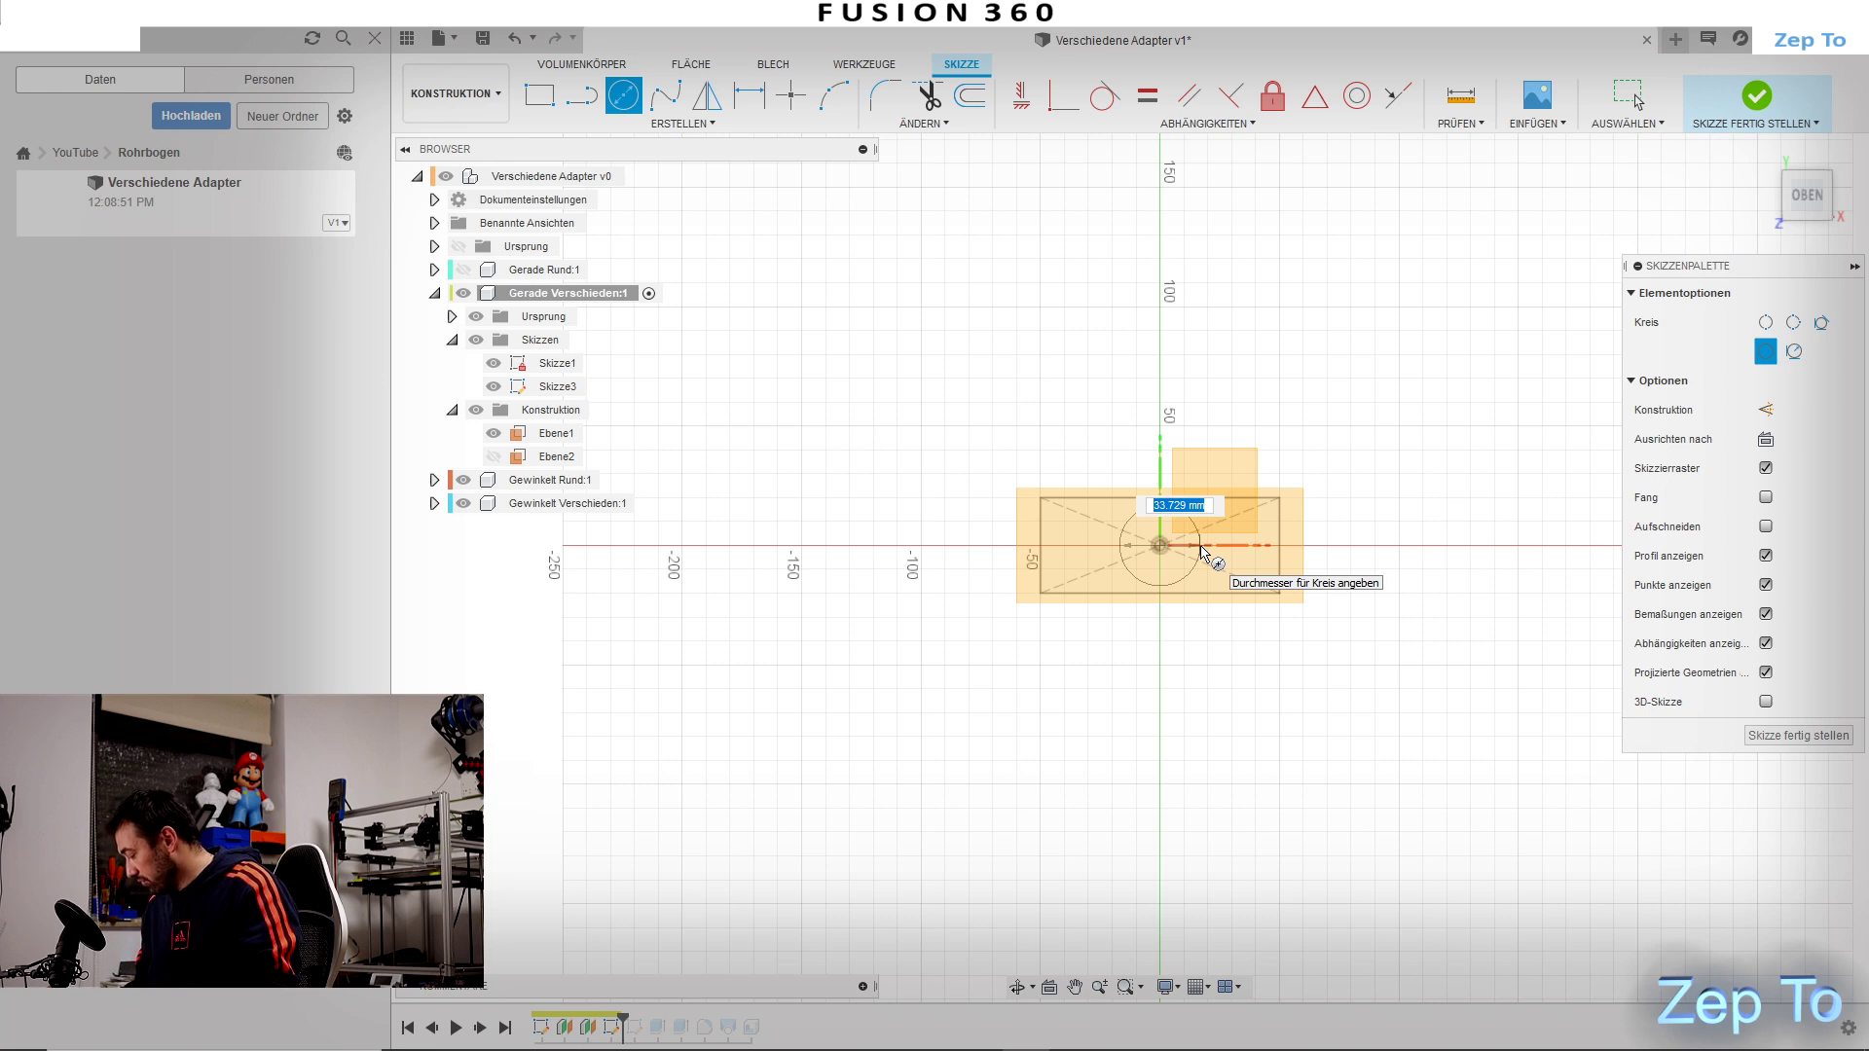
{"action": "type", "text": "35"}
{"action": "key", "text": "Return"}
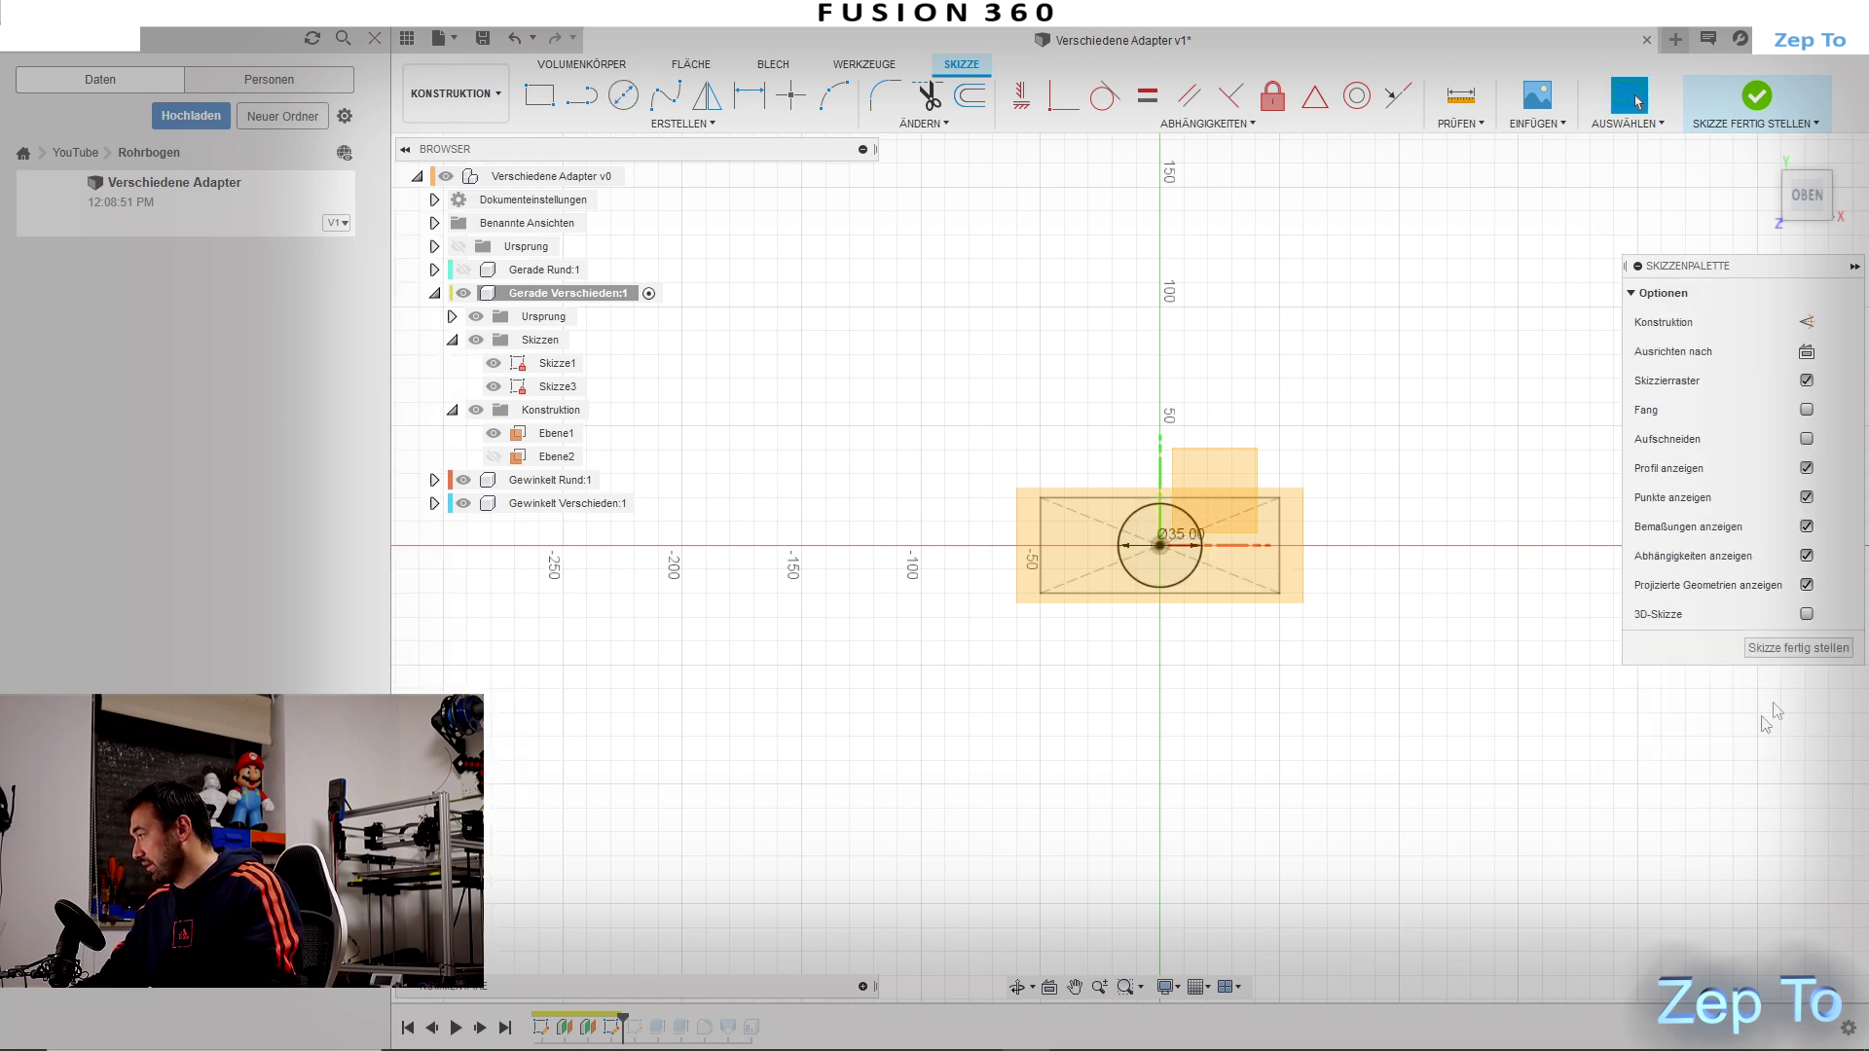
{"action": "left_click", "coordinate": [1823, 650]}
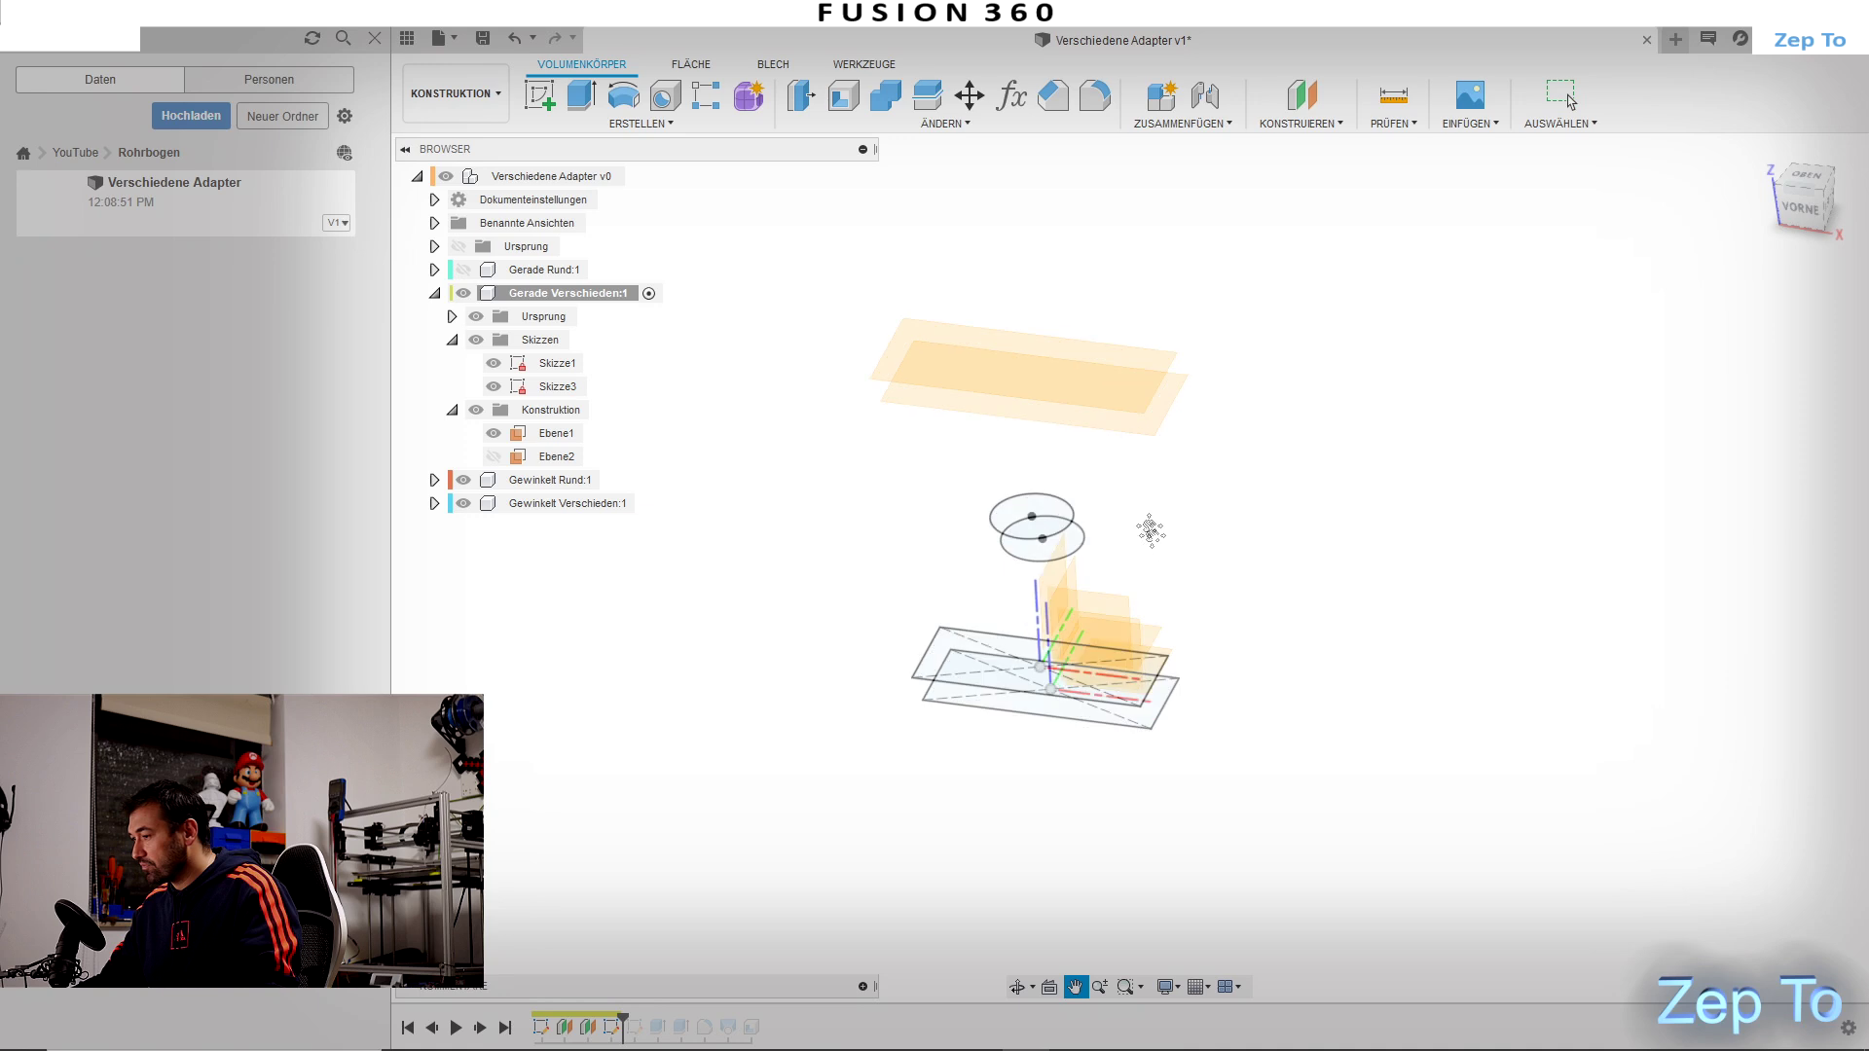
Step: Roll the timeline past the shell, hide Ebene1, and edit the loft feature
{"action": "left_click_drag", "start_coordinate": [626, 1020], "coordinate": [732, 1009]}
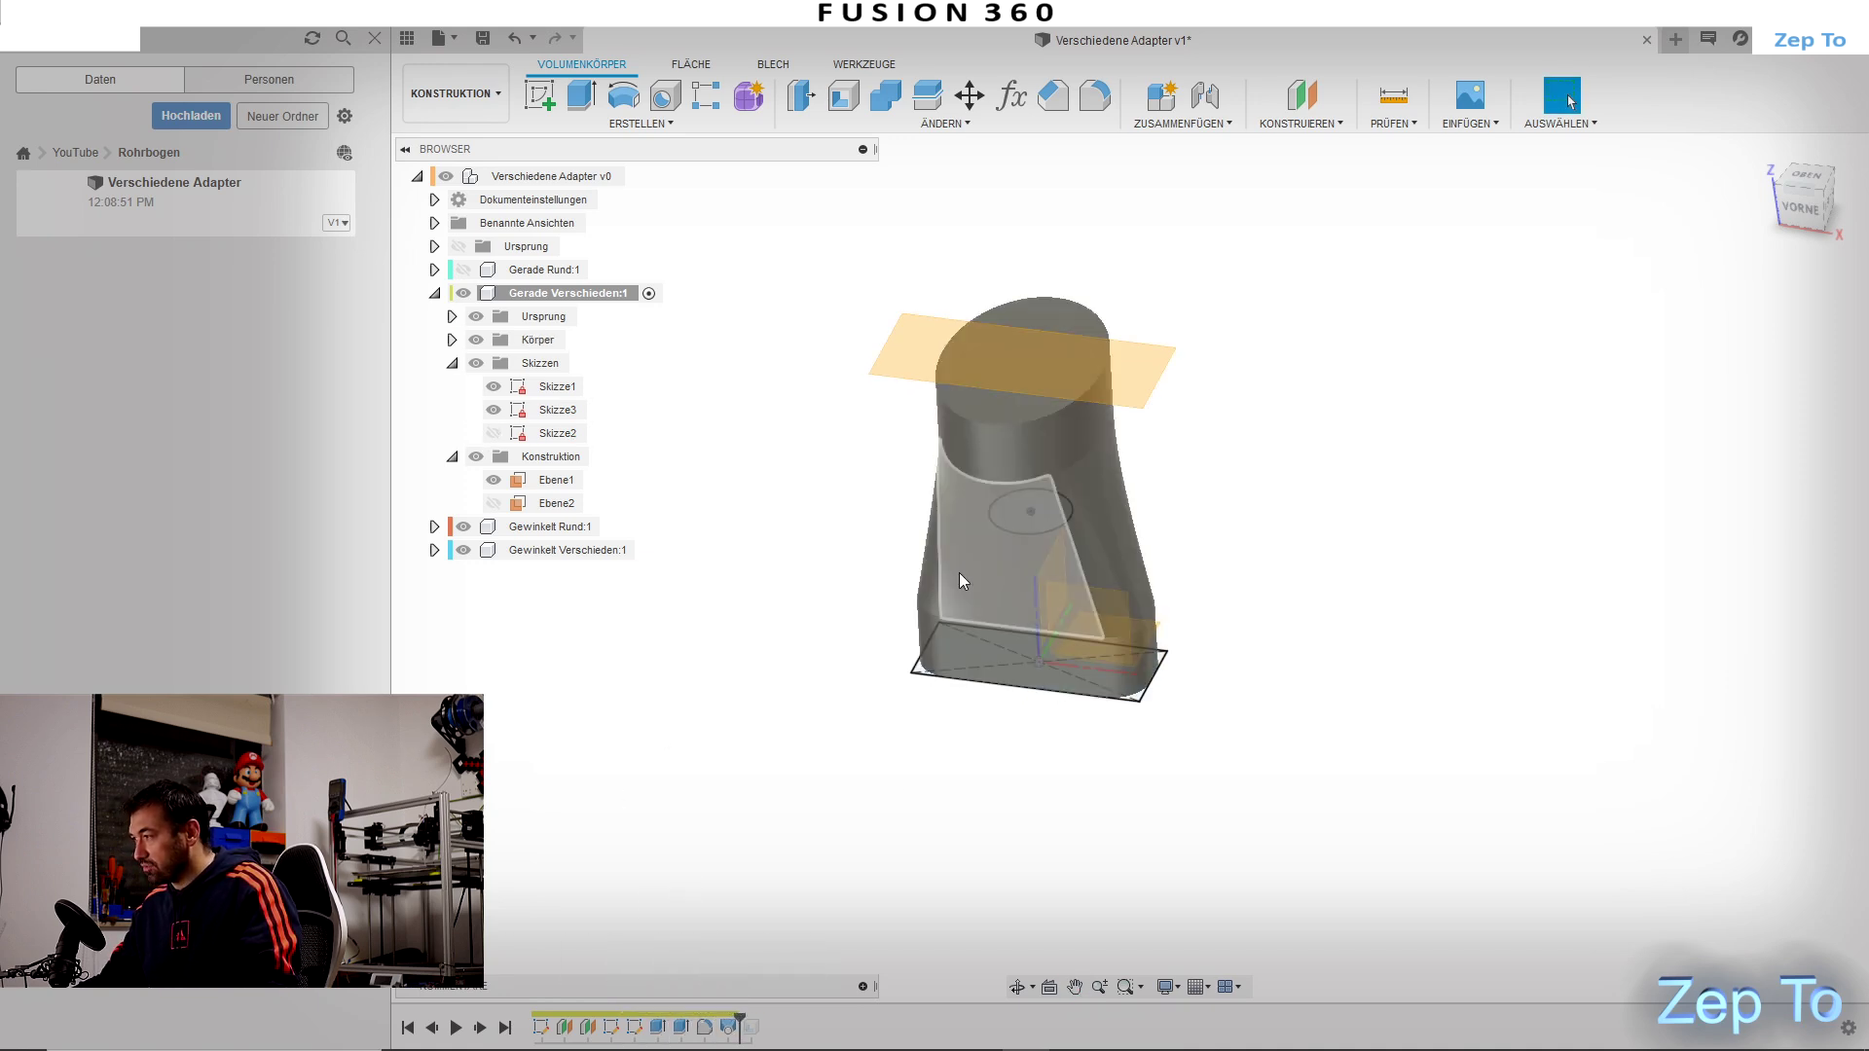
{"action": "left_click", "coordinate": [492, 480]}
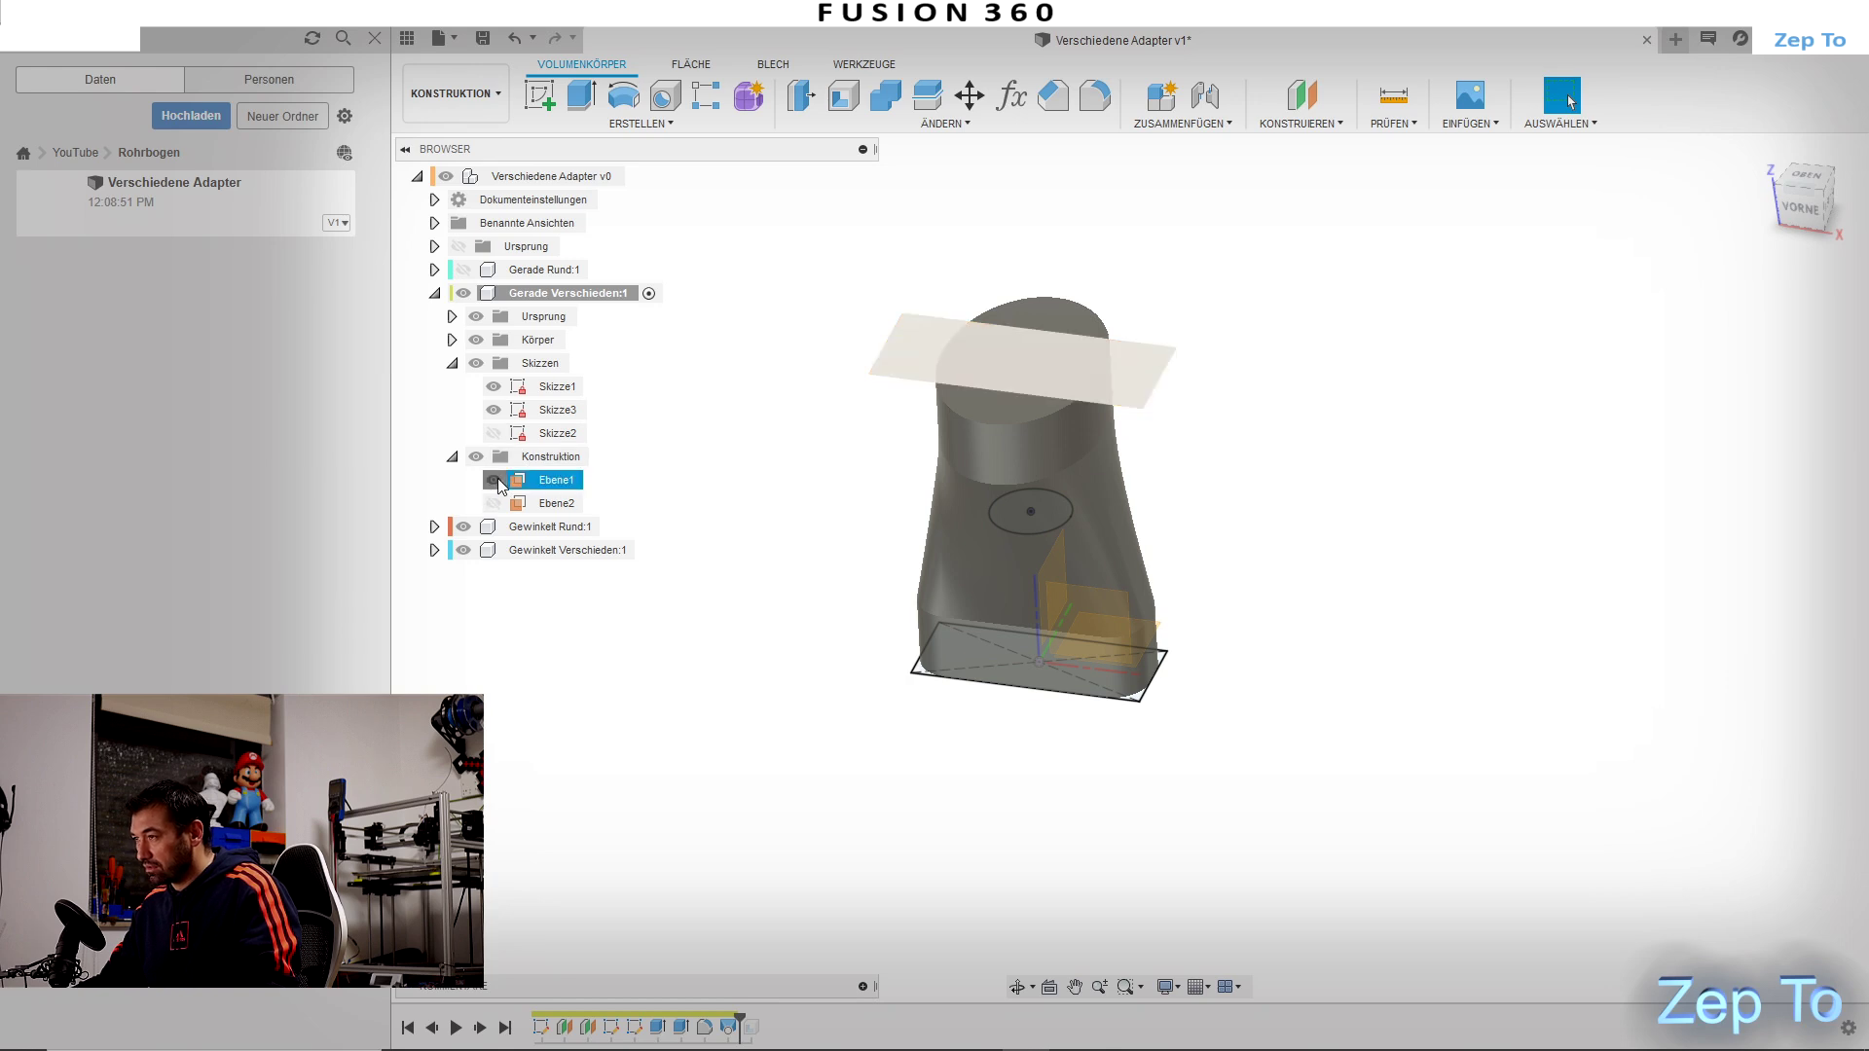
{"action": "right_click", "coordinate": [730, 1027]}
{"action": "left_click", "coordinate": [822, 843]}
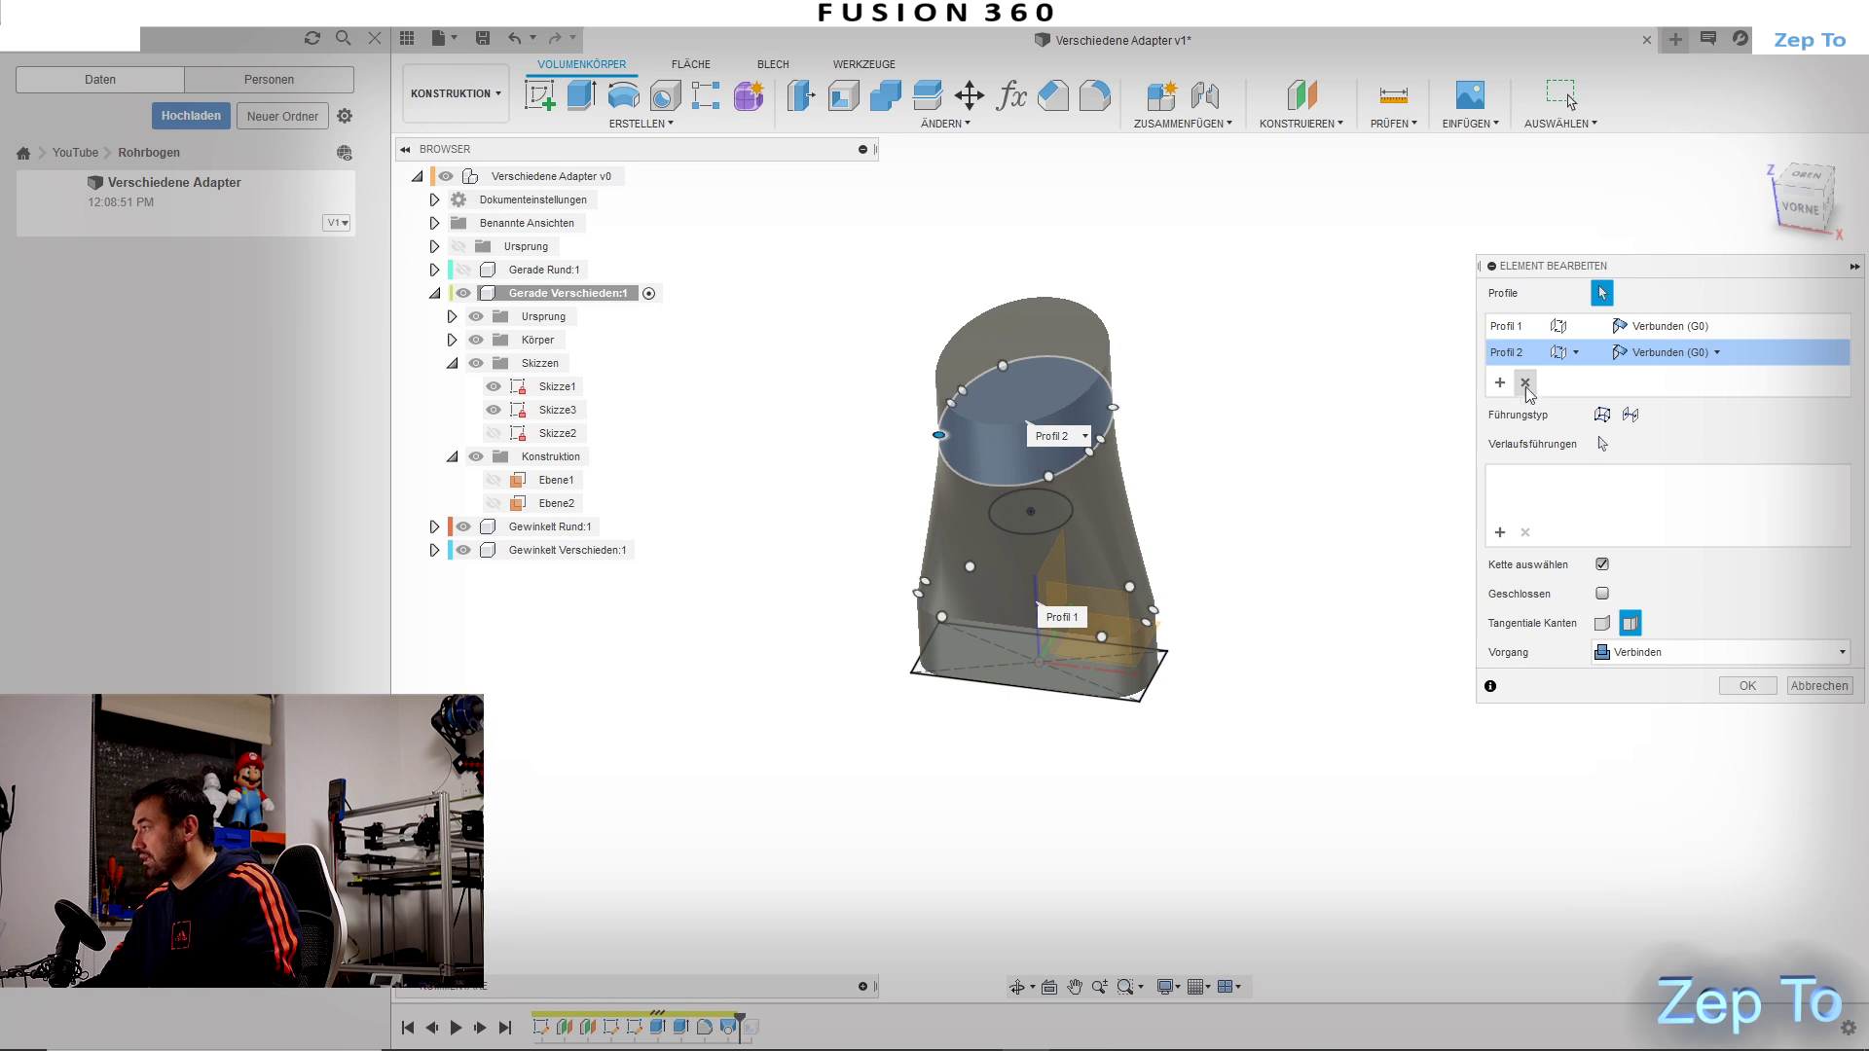
Step: Reselect loft profiles: lower body top face, 35 mm circle, upper body bottom face
{"action": "left_click", "coordinate": [1527, 385]}
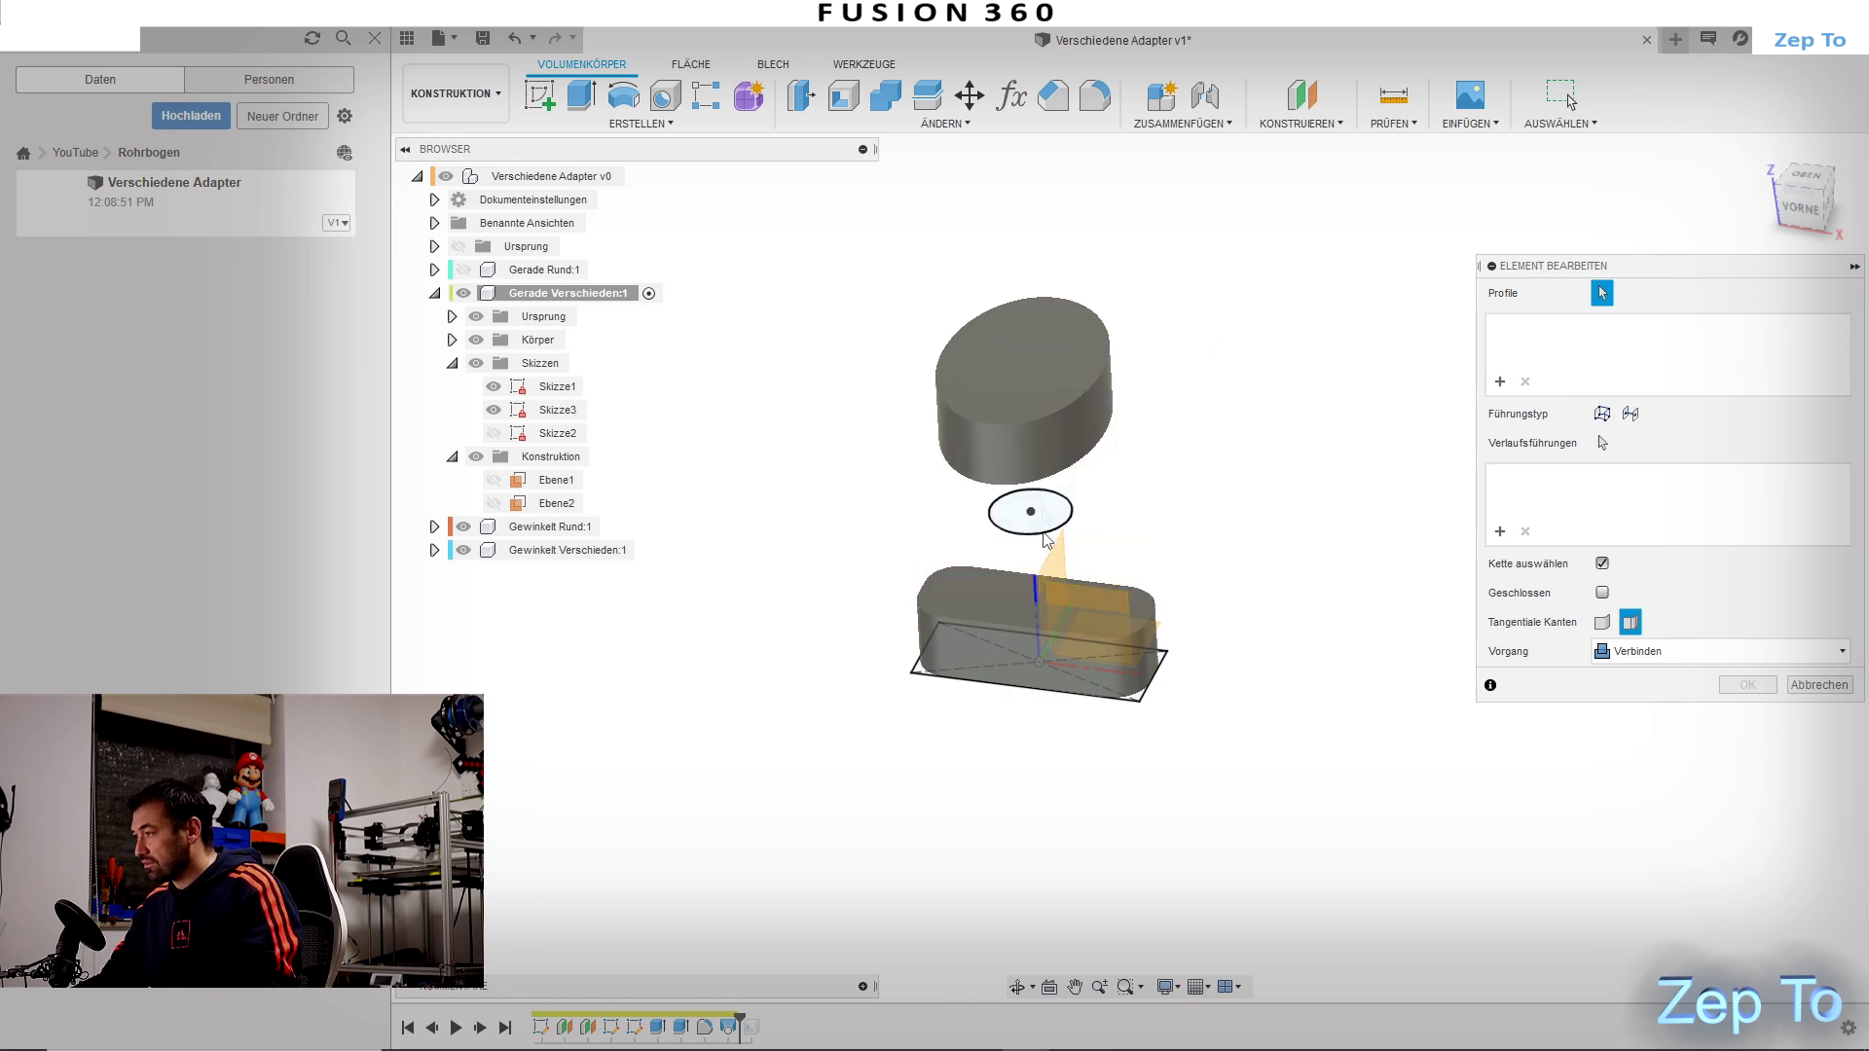
{"action": "left_click", "coordinate": [985, 605]}
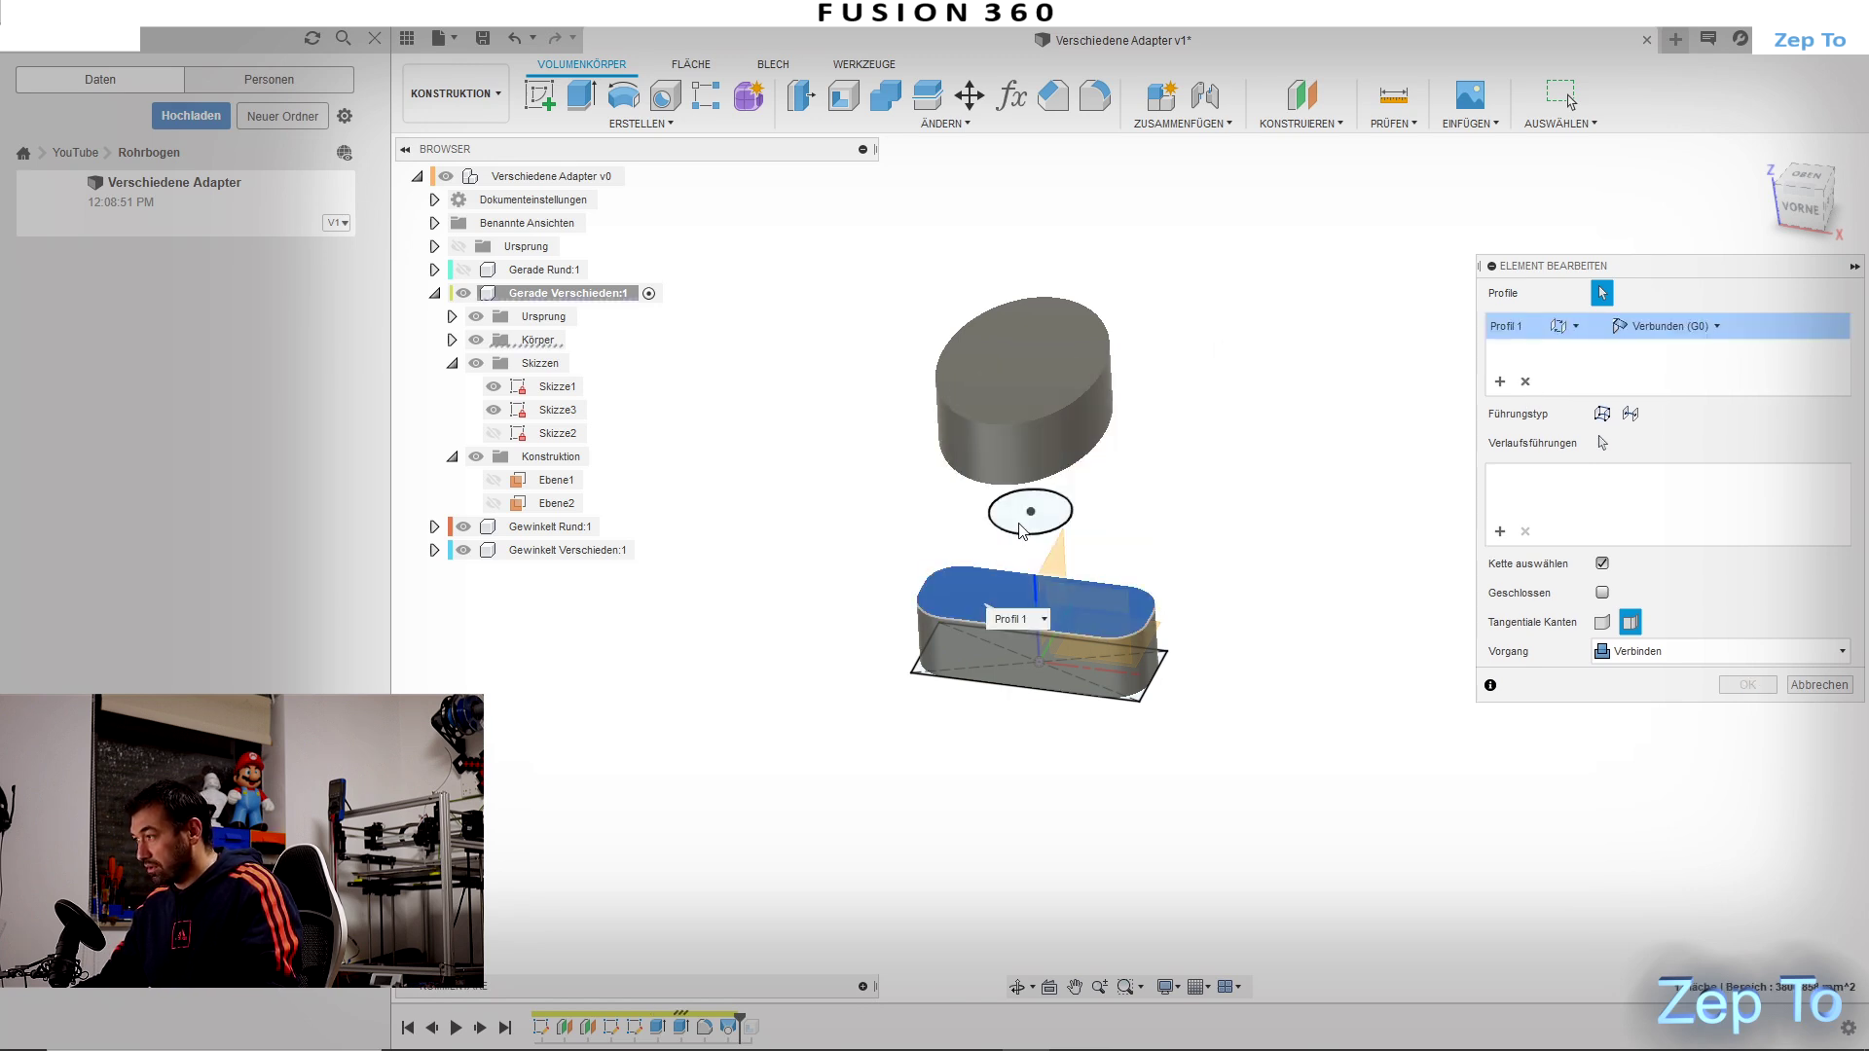
{"action": "left_click", "coordinate": [1020, 530]}
{"action": "mouse_move", "coordinate": [1020, 531]}
{"action": "middle_mouse_down", "text": "shift"}
{"action": "mouse_move", "coordinate": [1185, 438]}
{"action": "mouse_move", "coordinate": [1065, 407]}
{"action": "middle_mouse_up", "text": "shift"}
{"action": "left_click", "coordinate": [1065, 407]}
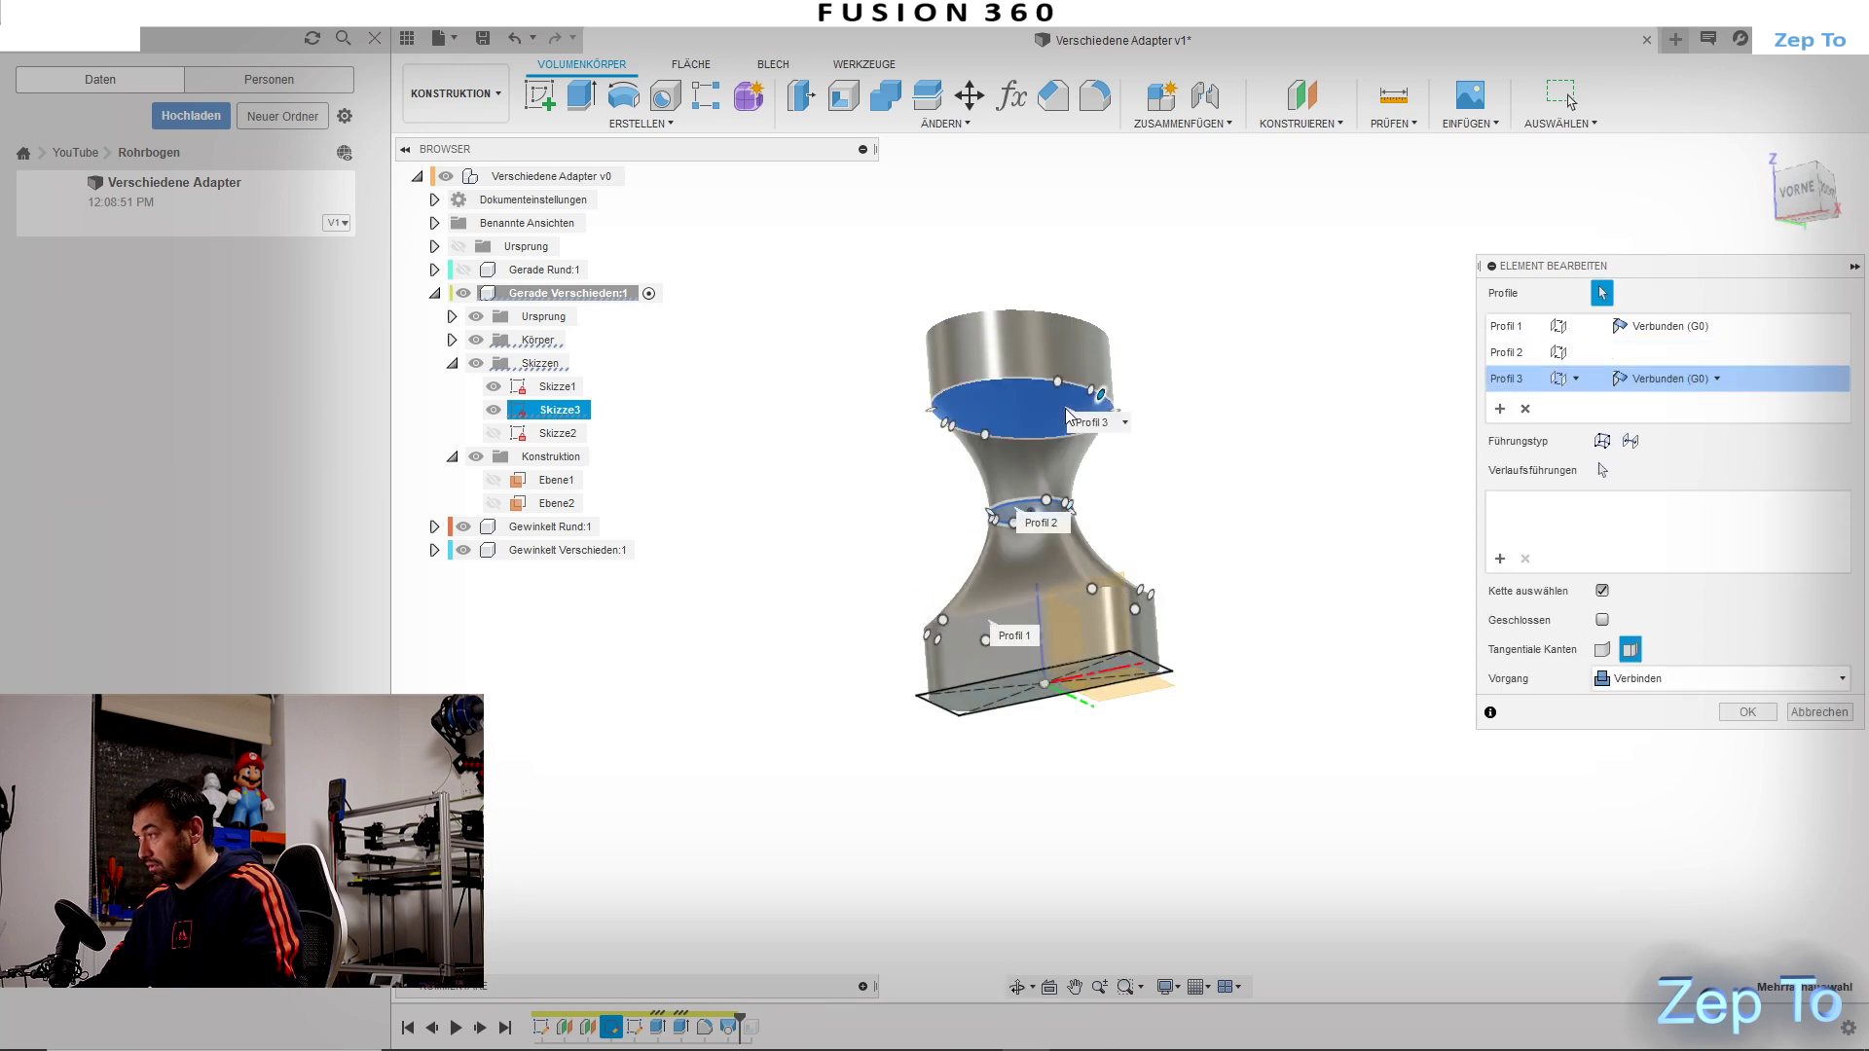
{"action": "middle_click_drag", "start_coordinate": [1292, 458], "coordinate": [1296, 529], "text": "shift"}
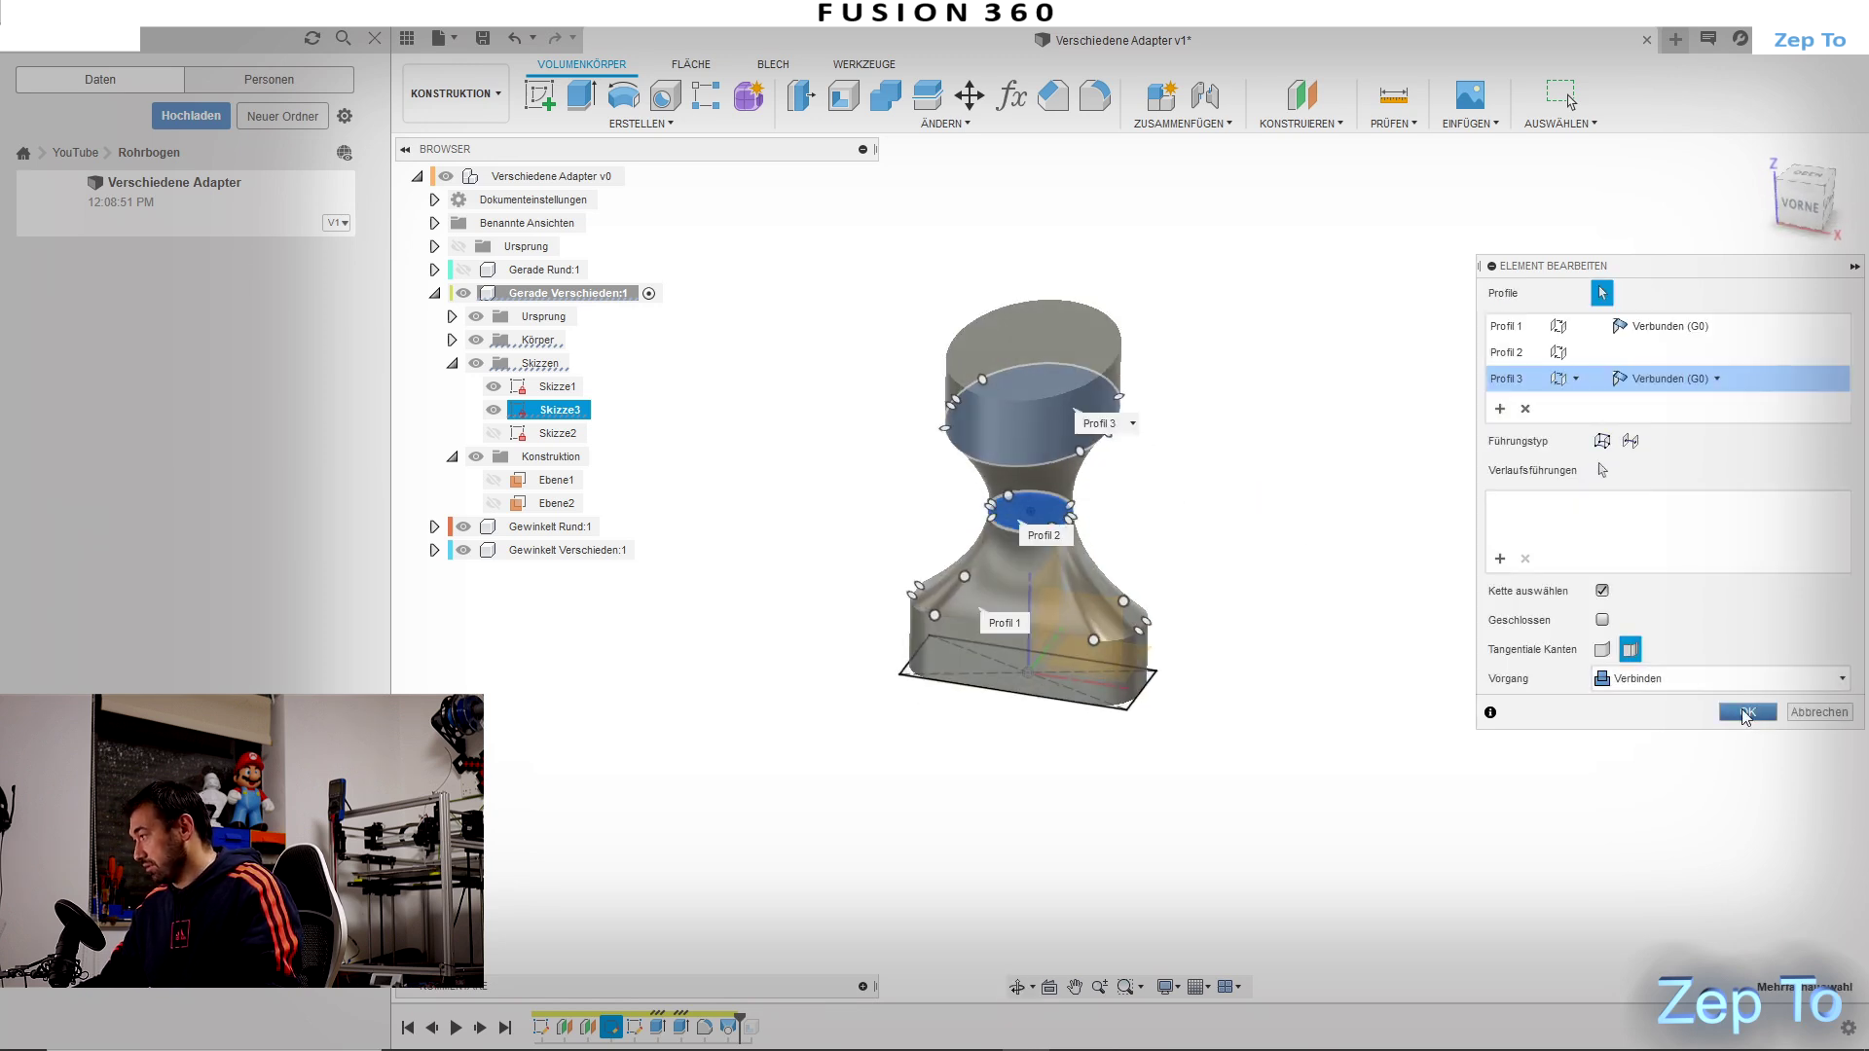
{"action": "left_click", "coordinate": [1747, 714]}
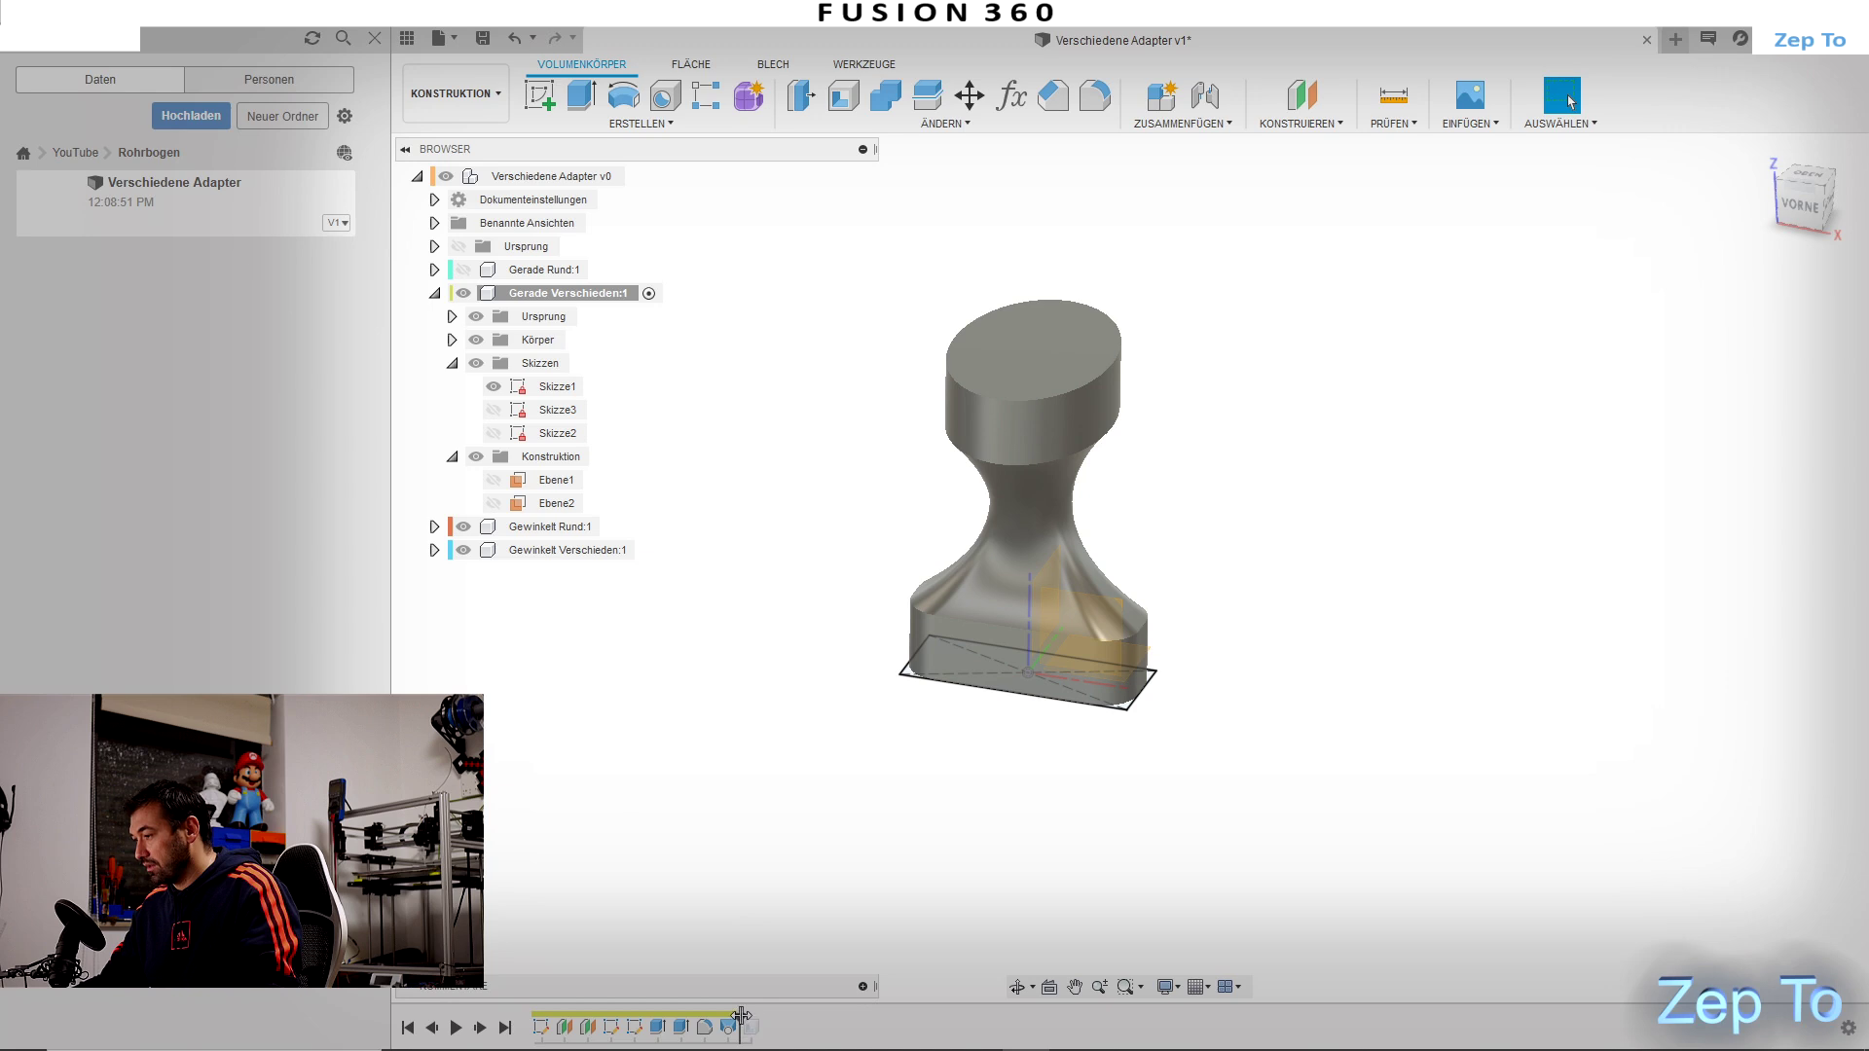
Step: Roll the timeline to the end and hide the origin and Skizze1 to view the hourglass adapter
{"action": "left_click_drag", "start_coordinate": [741, 1016], "coordinate": [763, 1017]}
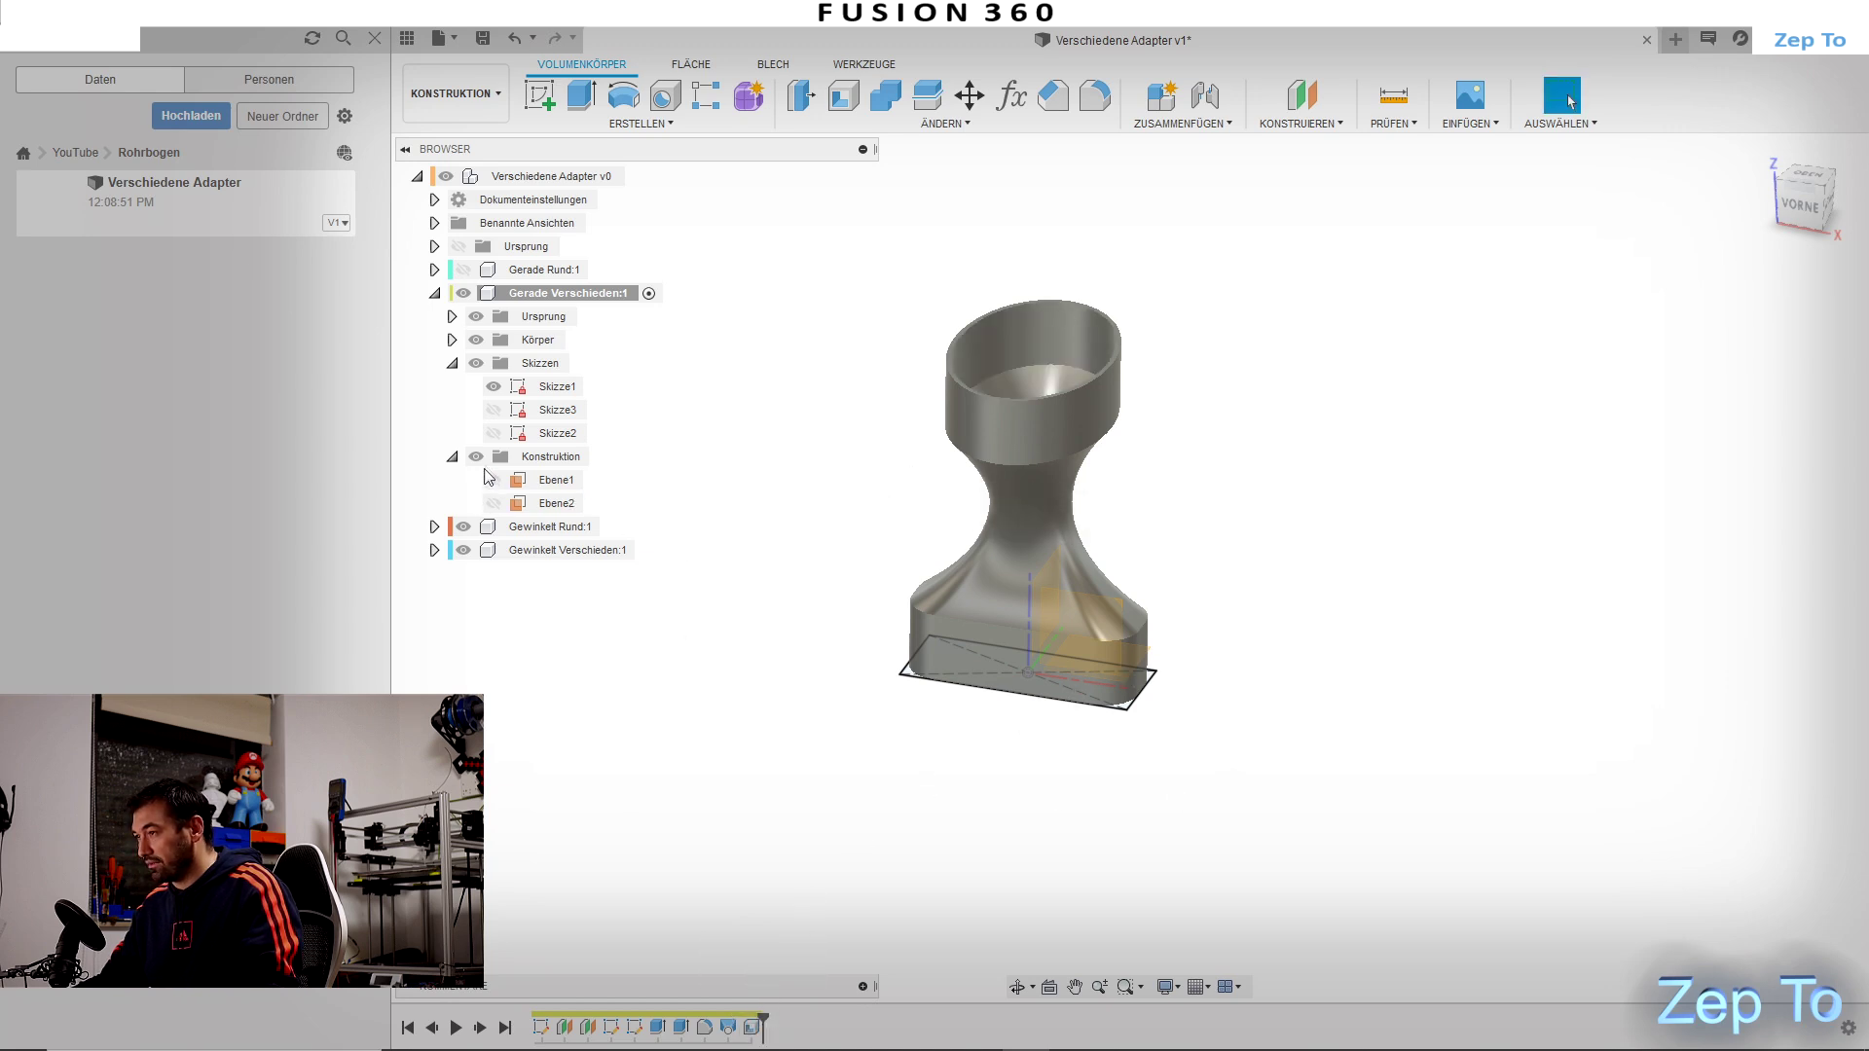
{"action": "left_click", "coordinate": [477, 319]}
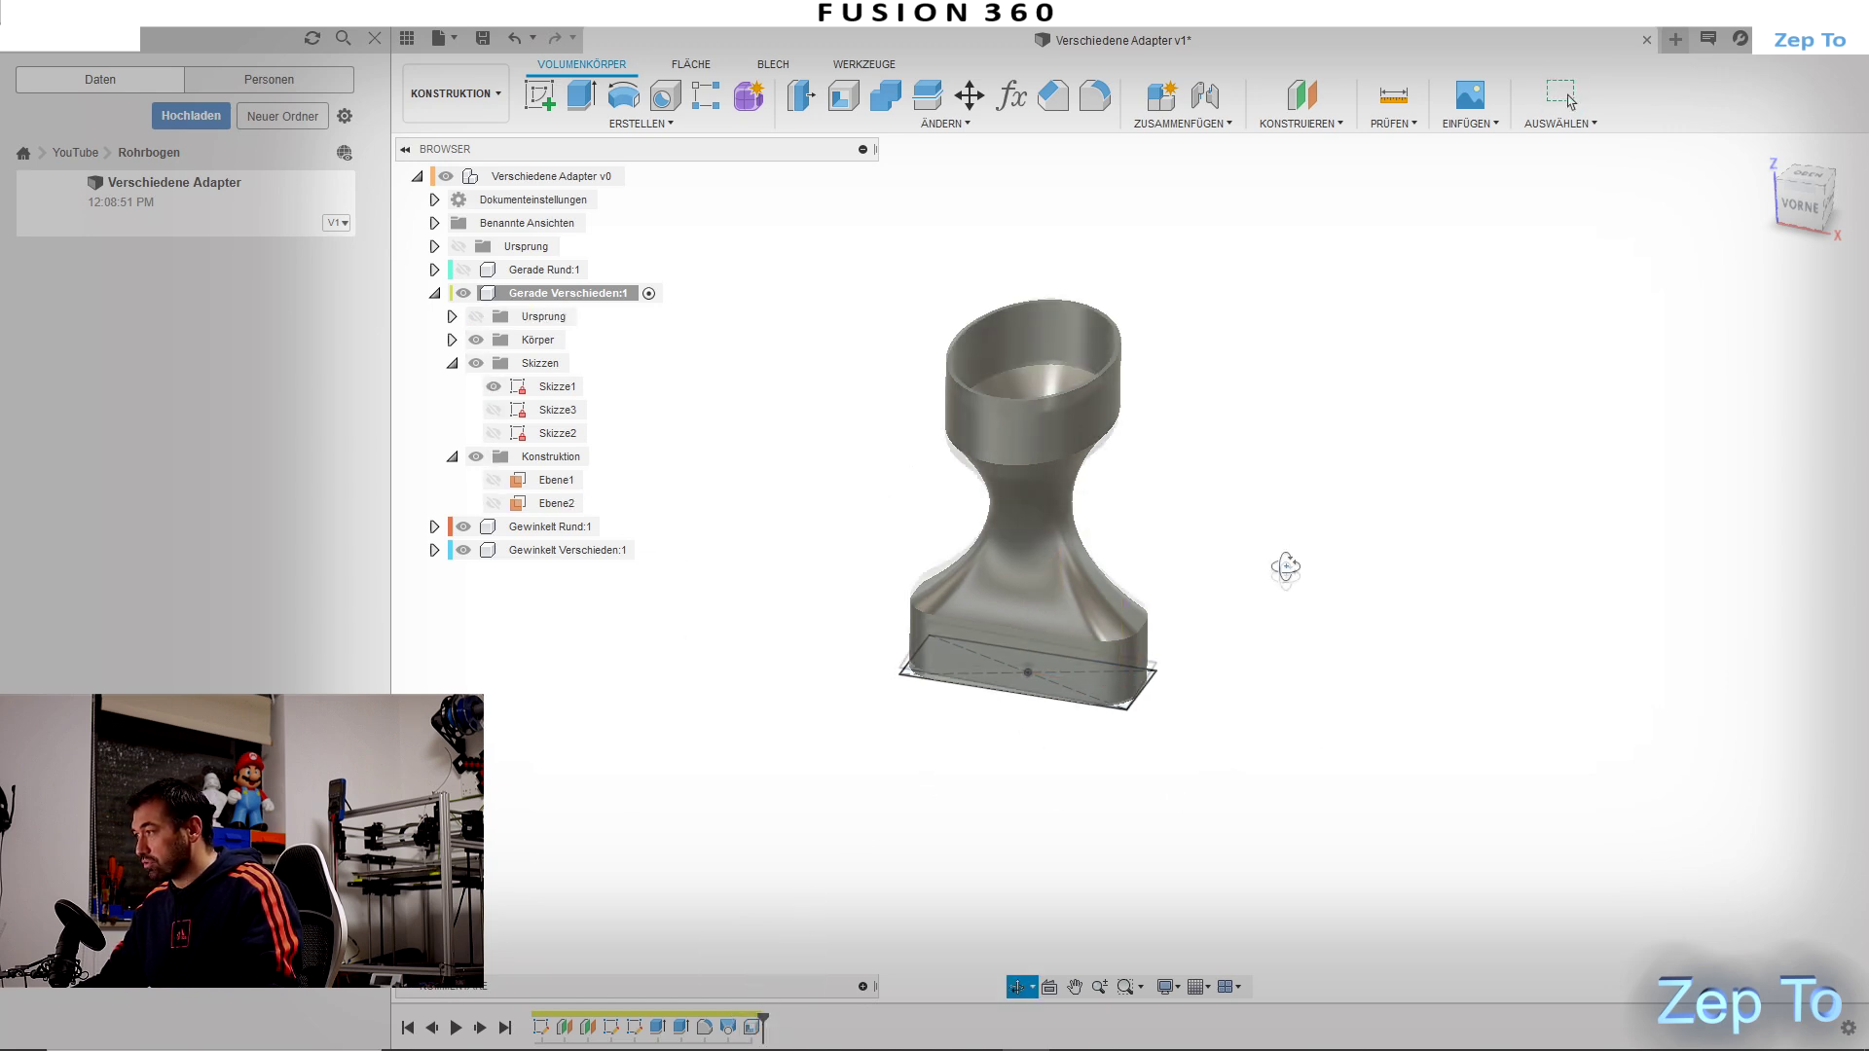
{"action": "middle_click_drag", "start_coordinate": [1284, 563], "coordinate": [1266, 582], "text": "shift"}
{"action": "left_click", "coordinate": [493, 386]}
{"action": "left_click_drag", "start_coordinate": [1222, 730], "coordinate": [1164, 601]}
{"action": "mouse_move", "coordinate": [1165, 600]}
{"action": "middle_mouse_down", "text": "shift"}
{"action": "mouse_move", "coordinate": [1177, 655]}
{"action": "mouse_move", "coordinate": [1159, 659]}
{"action": "middle_mouse_up", "text": "shift"}
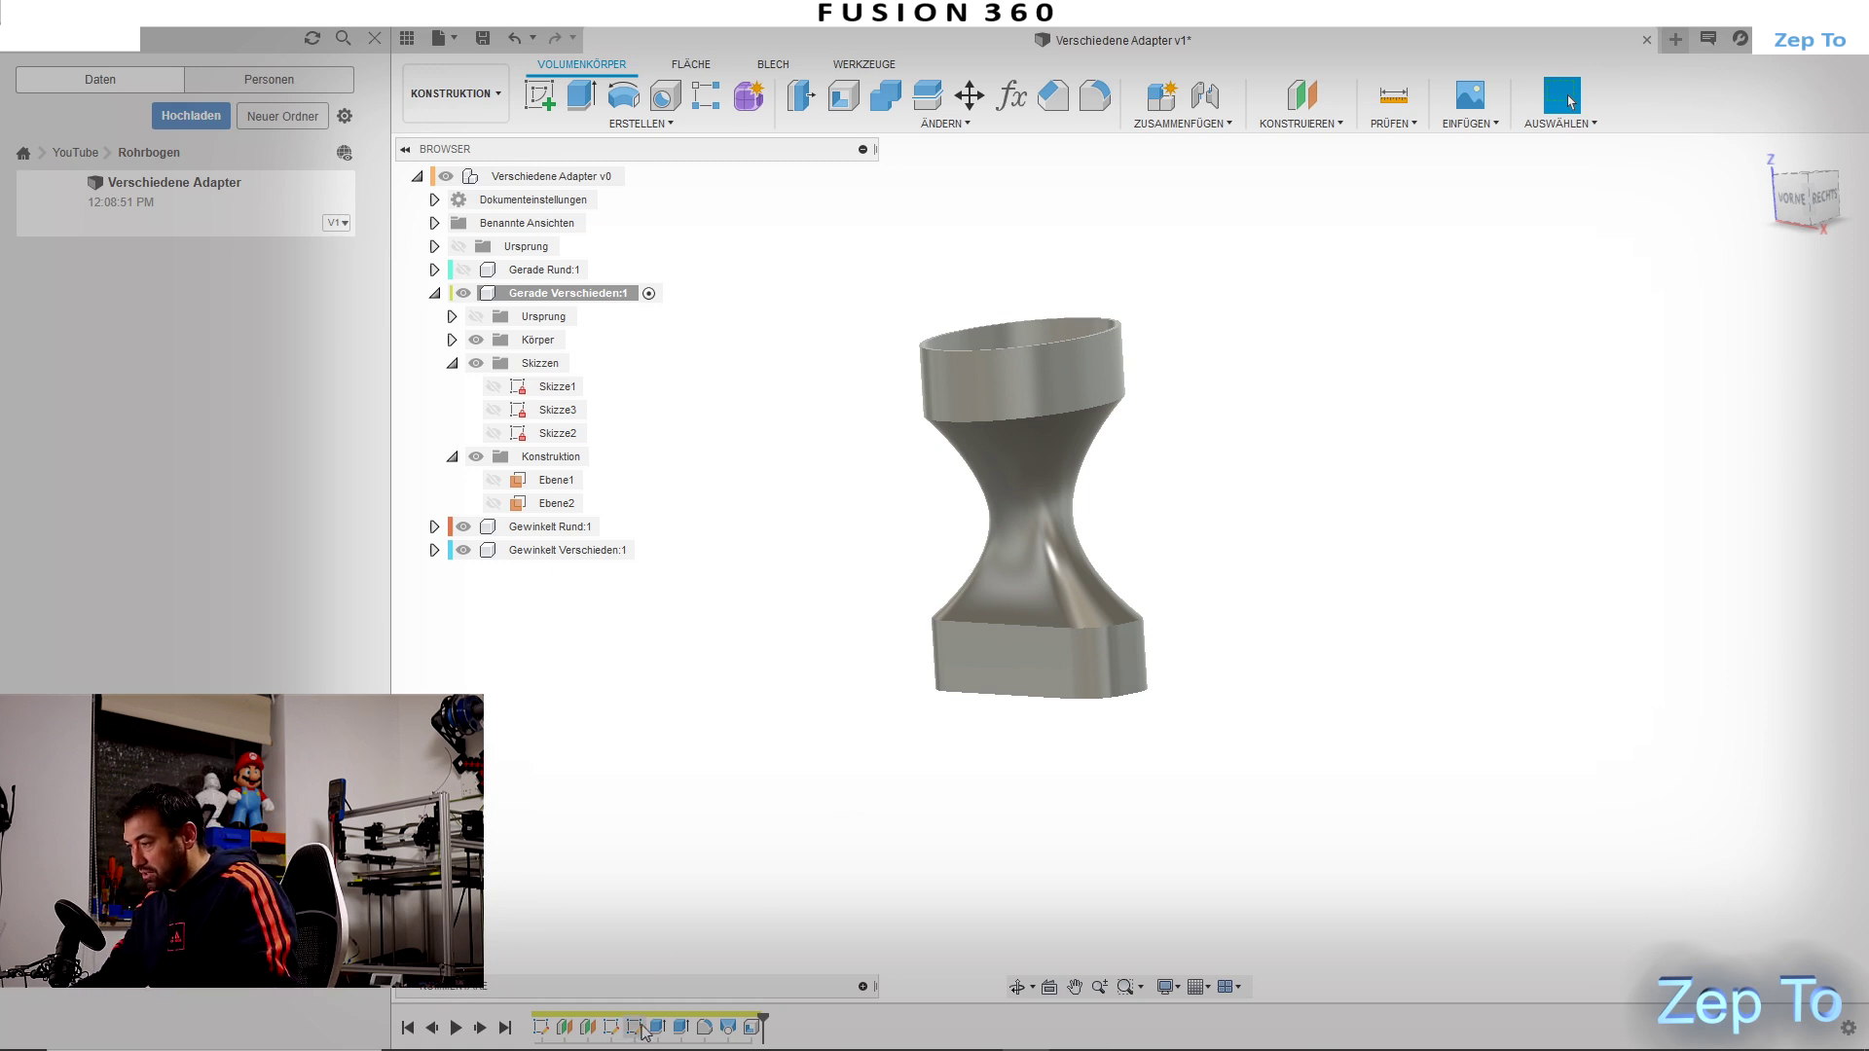
{"action": "right_click", "coordinate": [610, 1027]}
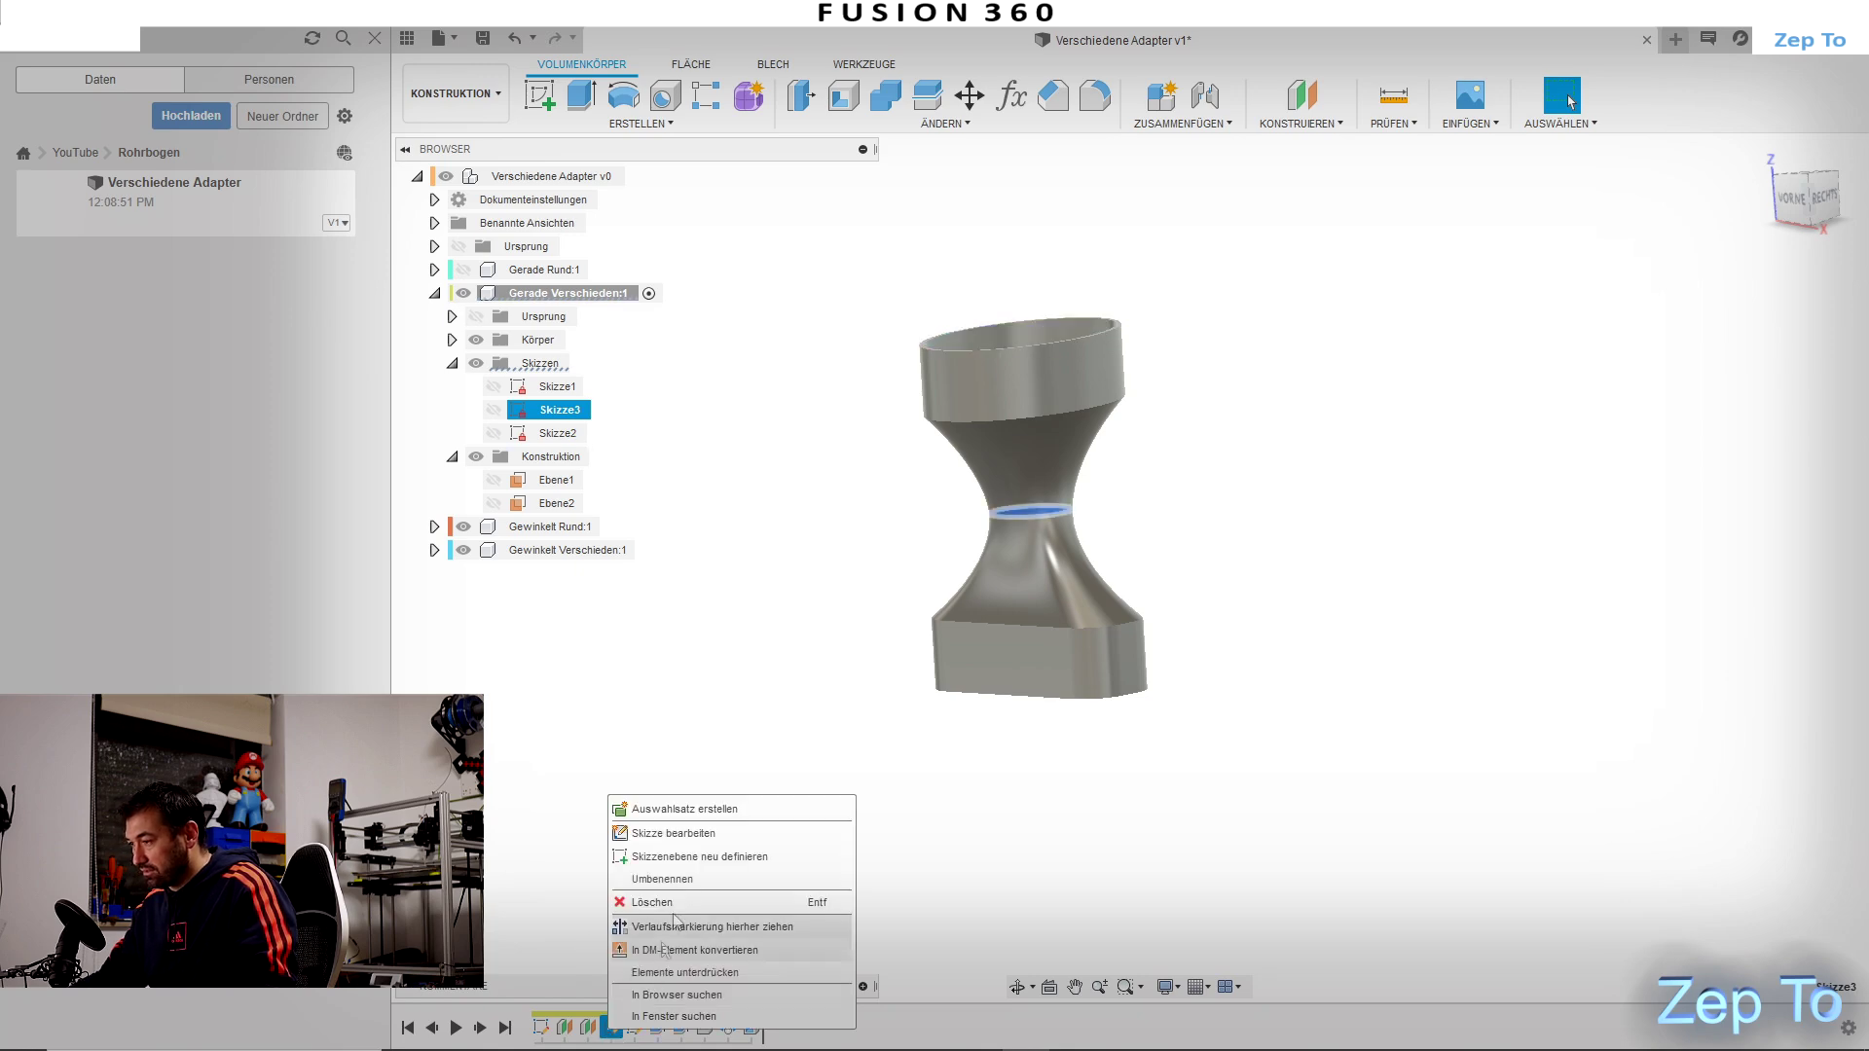
Step: Edit Skizze3 and change the middle circle's diameter to 120 mm
{"action": "left_click", "coordinate": [674, 833]}
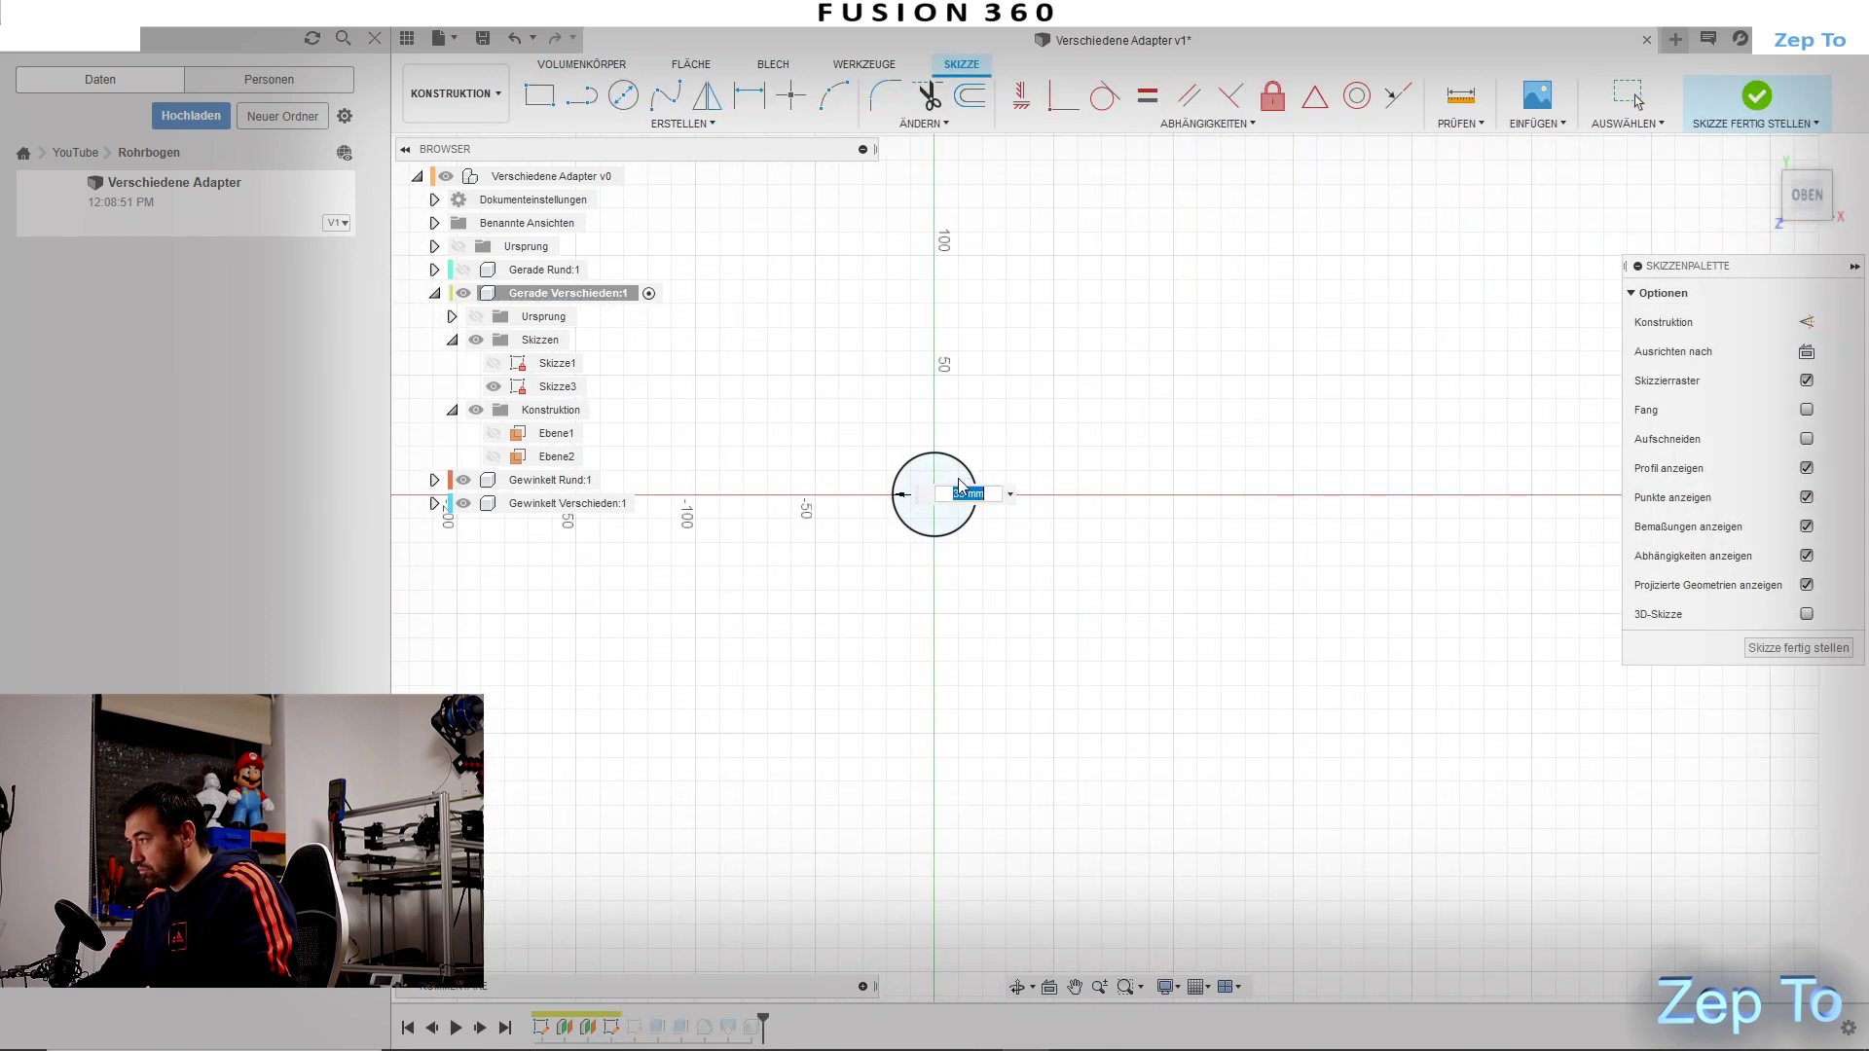
{"action": "type", "text": "0"}
{"action": "key", "text": "Return"}
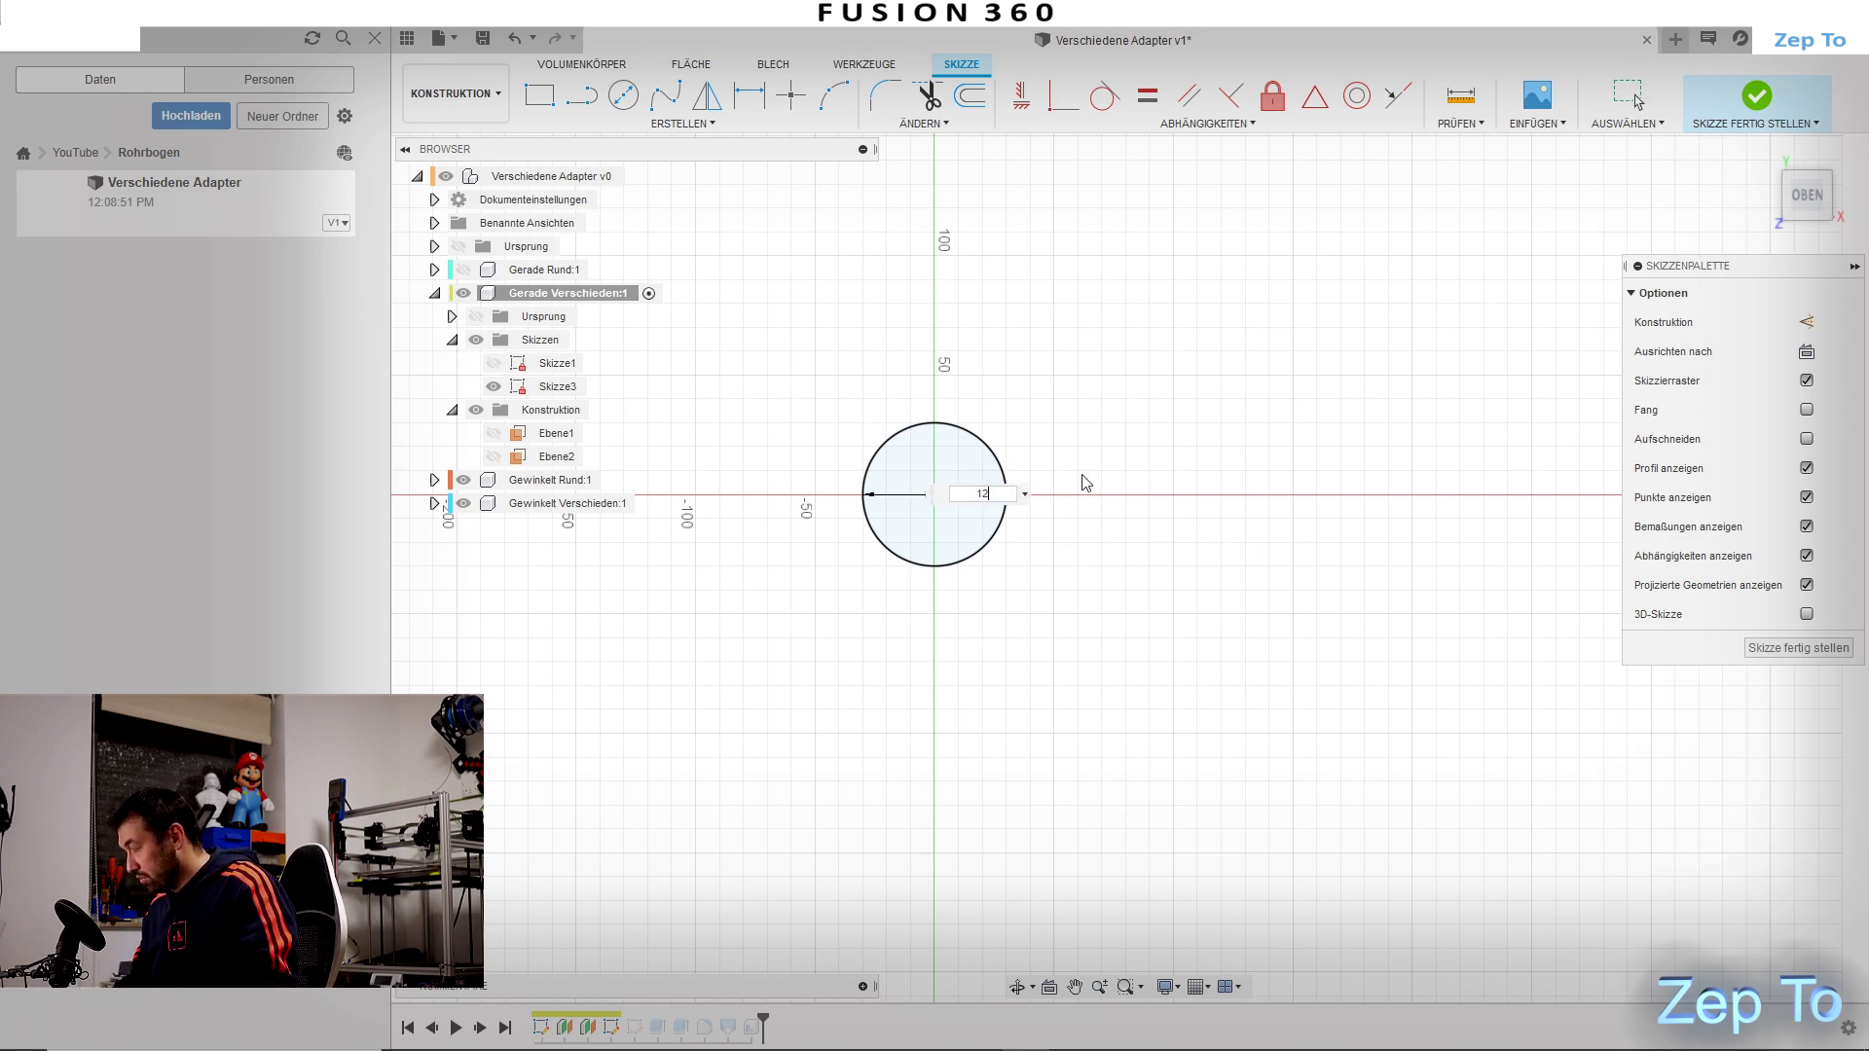
{"action": "type", "text": "0"}
{"action": "key", "text": "Return"}
{"action": "left_click", "coordinate": [1803, 648]}
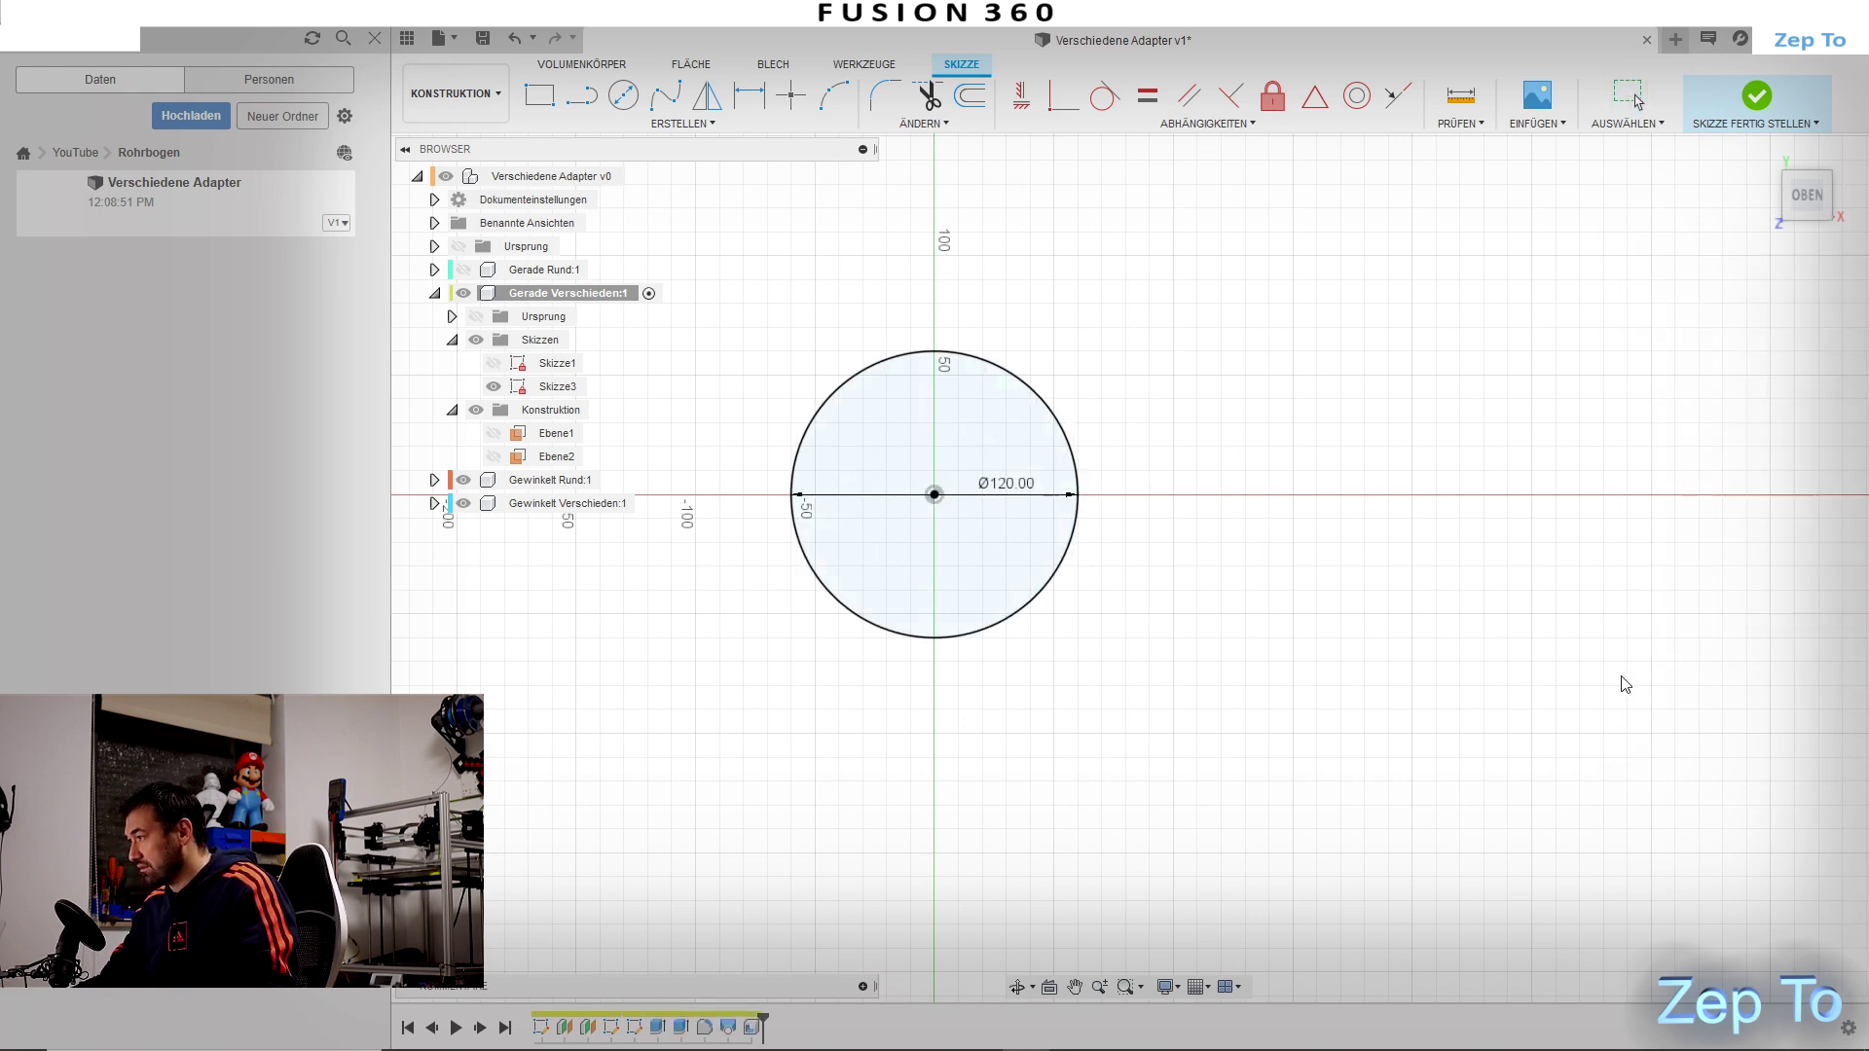
{"action": "mouse_move", "coordinate": [1084, 521]}
{"action": "middle_mouse_down", "text": "shift"}
{"action": "mouse_move", "coordinate": [1187, 637]}
{"action": "mouse_move", "coordinate": [1177, 747]}
{"action": "mouse_move", "coordinate": [1235, 684]}
{"action": "mouse_move", "coordinate": [1217, 750]}
{"action": "middle_mouse_up", "text": "shift"}
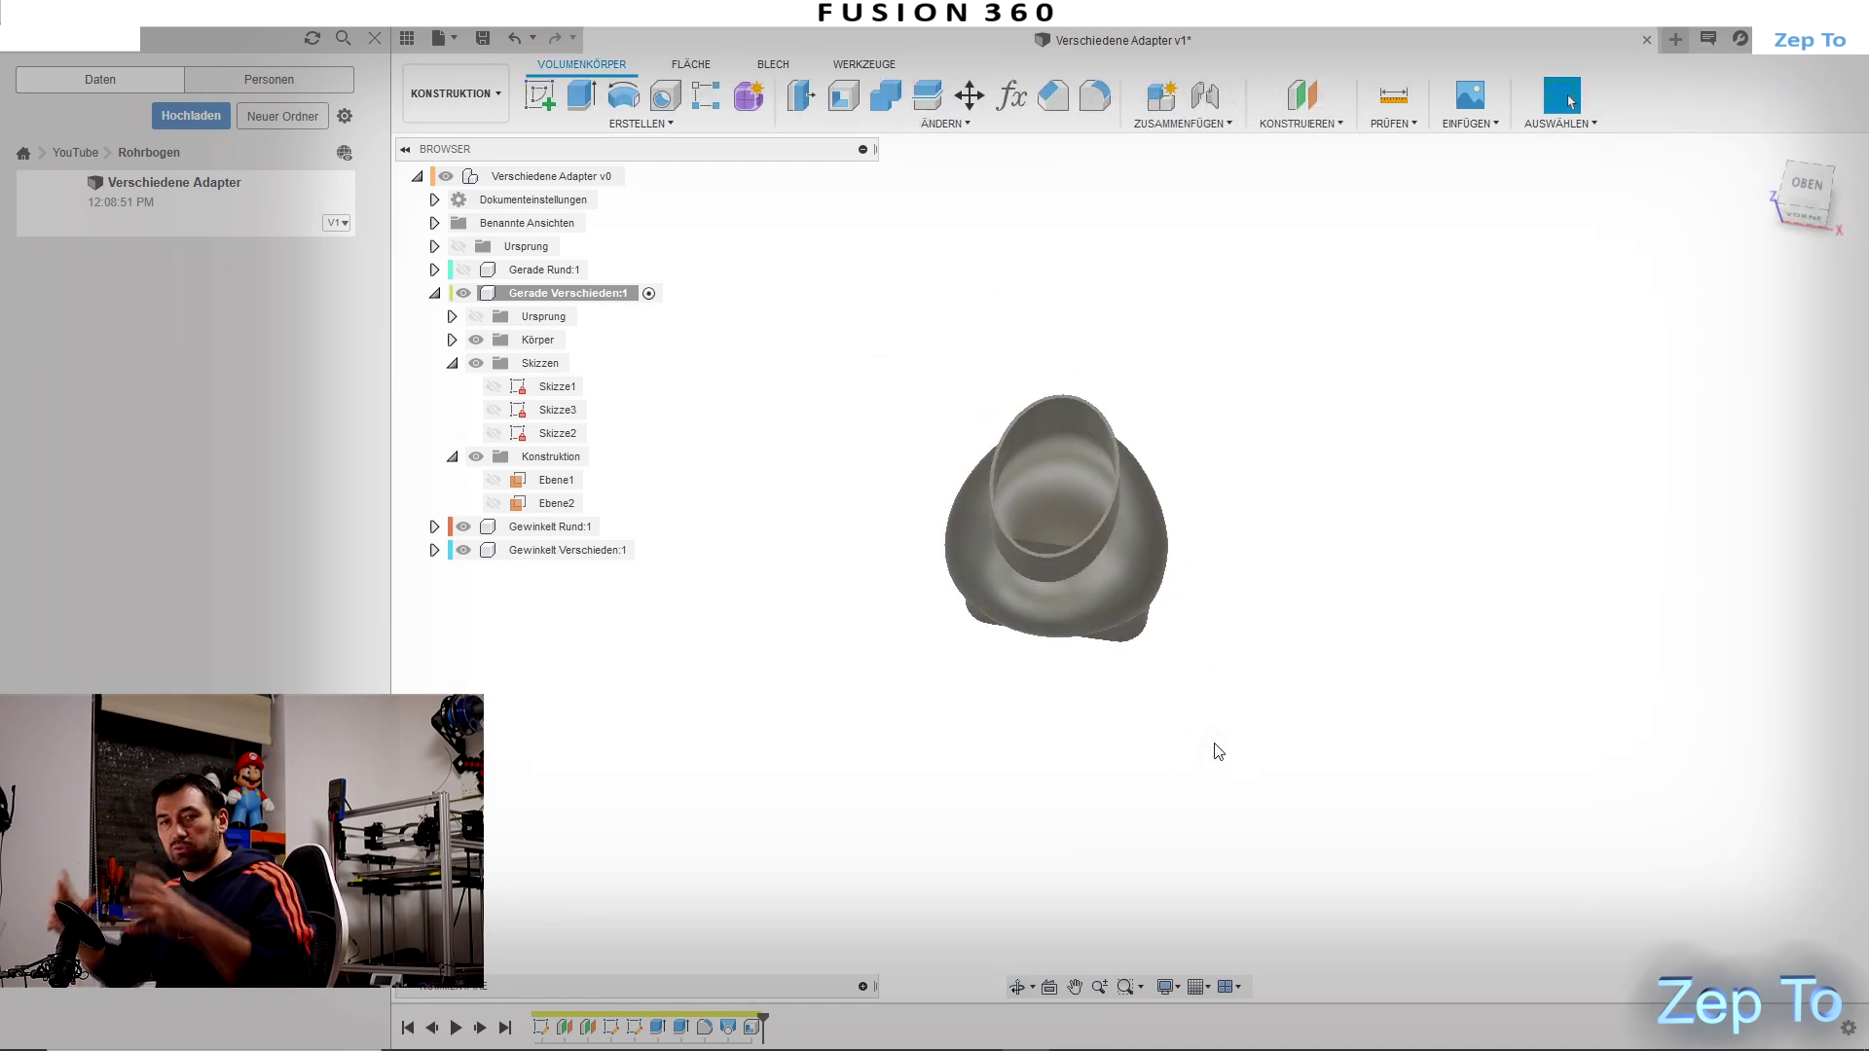
{"action": "mouse_move", "coordinate": [1166, 670]}
{"action": "middle_mouse_down", "text": "shift"}
{"action": "mouse_move", "coordinate": [922, 629]}
{"action": "mouse_move", "coordinate": [1117, 676]}
{"action": "mouse_move", "coordinate": [1121, 628]}
{"action": "mouse_move", "coordinate": [1310, 649]}
{"action": "middle_mouse_up", "text": "shift"}
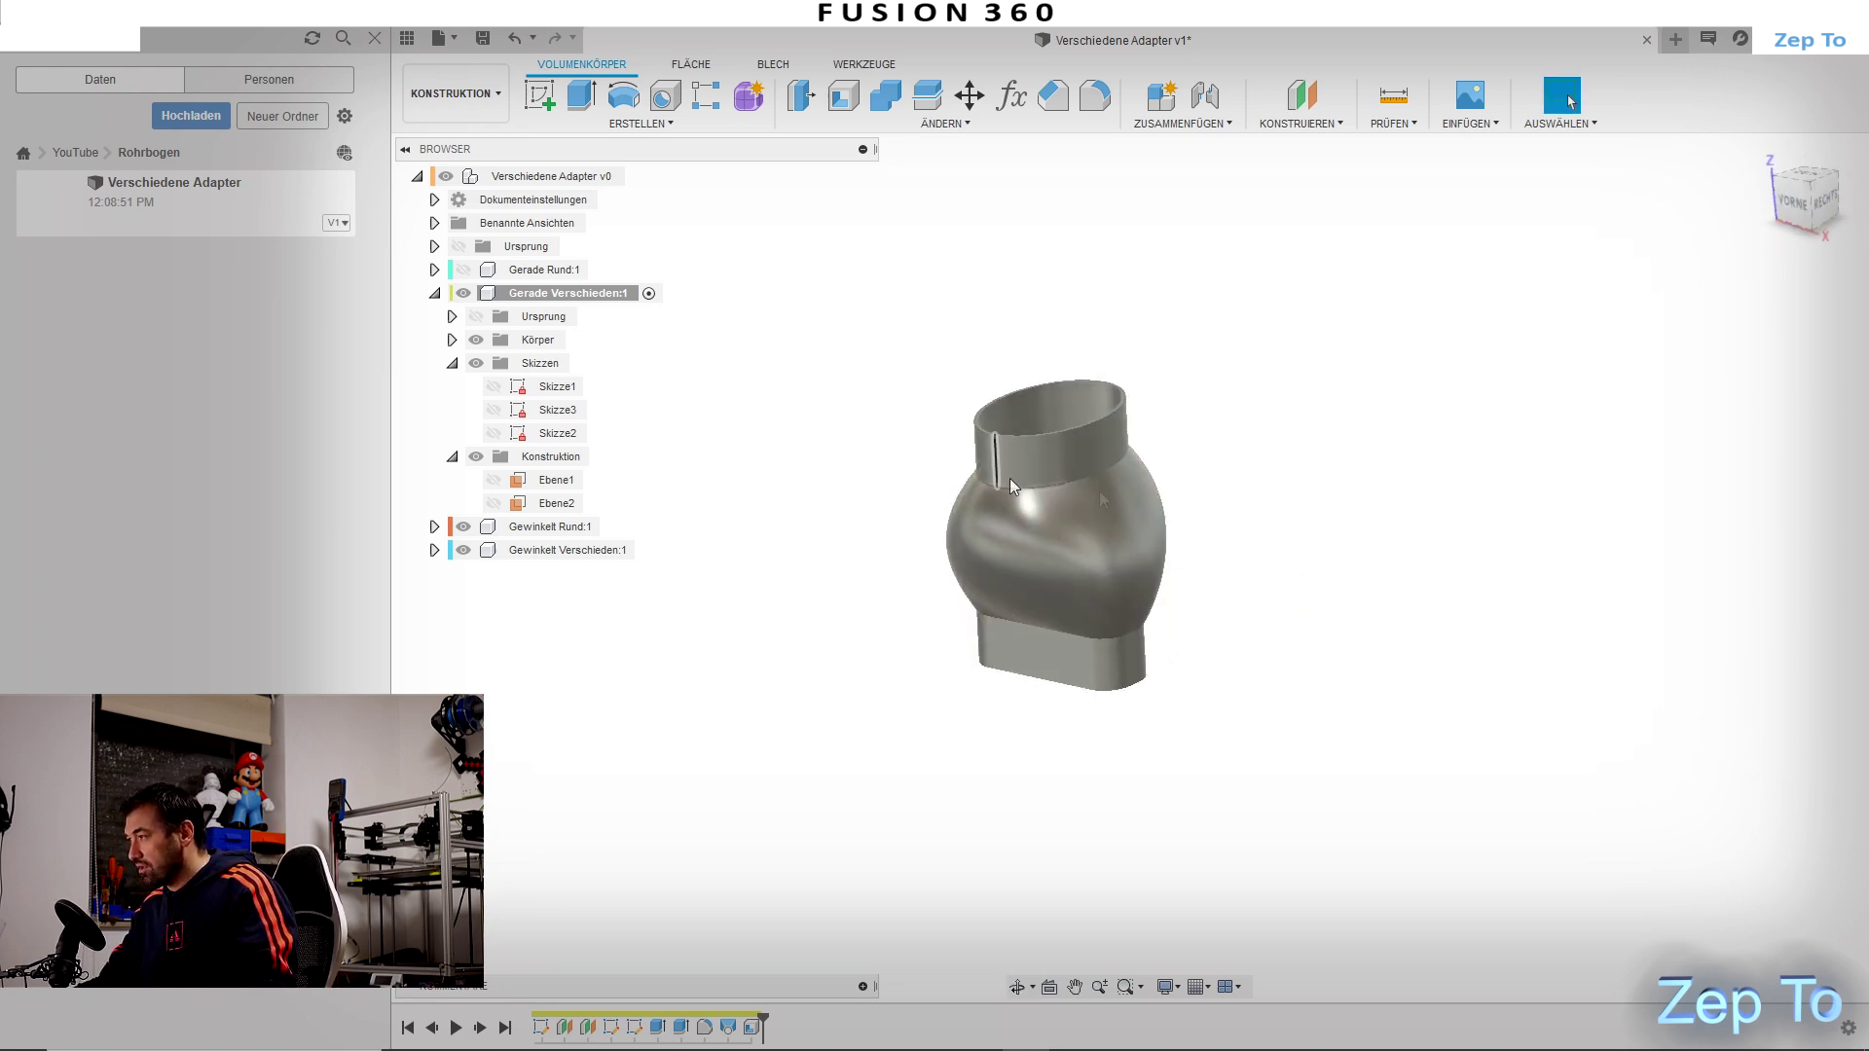
{"action": "middle_click_drag", "start_coordinate": [1010, 484], "coordinate": [1250, 573], "text": "shift"}
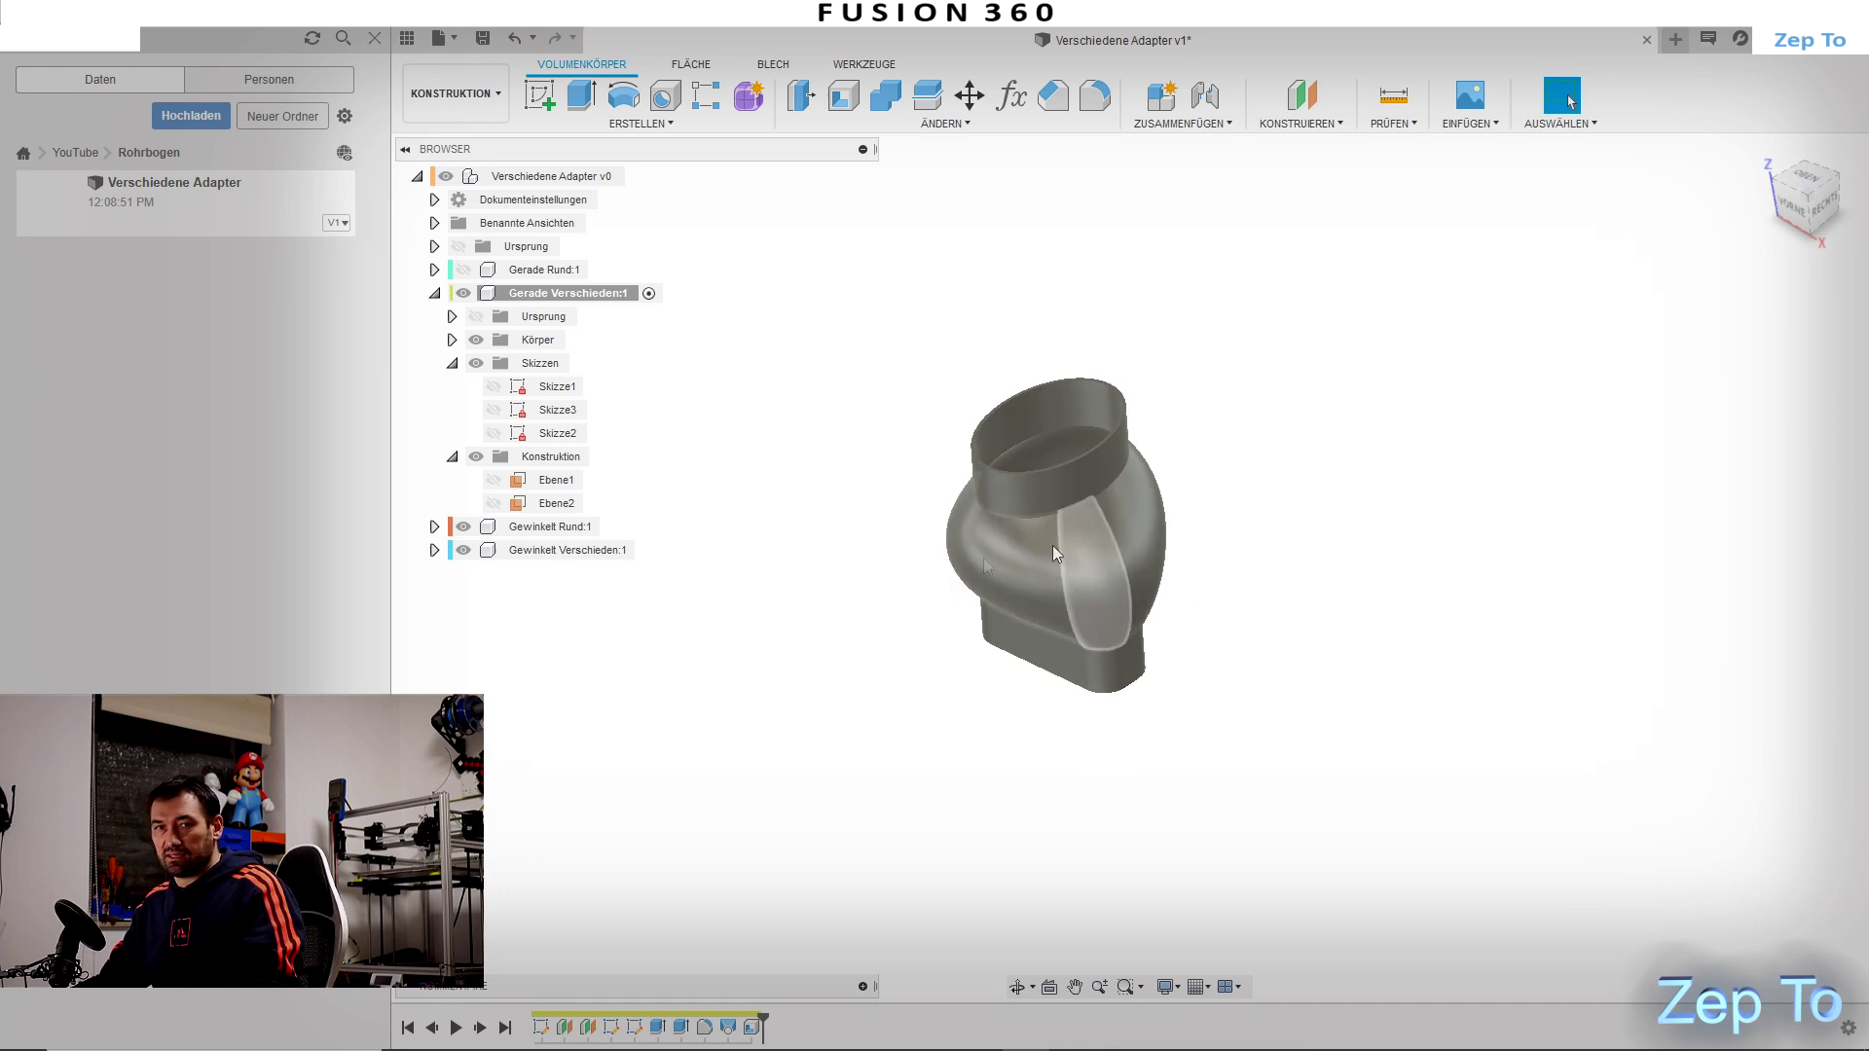
{"action": "mouse_move", "coordinate": [1293, 659]}
{"action": "middle_mouse_down", "text": "shift"}
{"action": "mouse_move", "coordinate": [1259, 542]}
{"action": "mouse_move", "coordinate": [1223, 593]}
{"action": "mouse_move", "coordinate": [1275, 627]}
{"action": "middle_mouse_up", "text": "shift"}
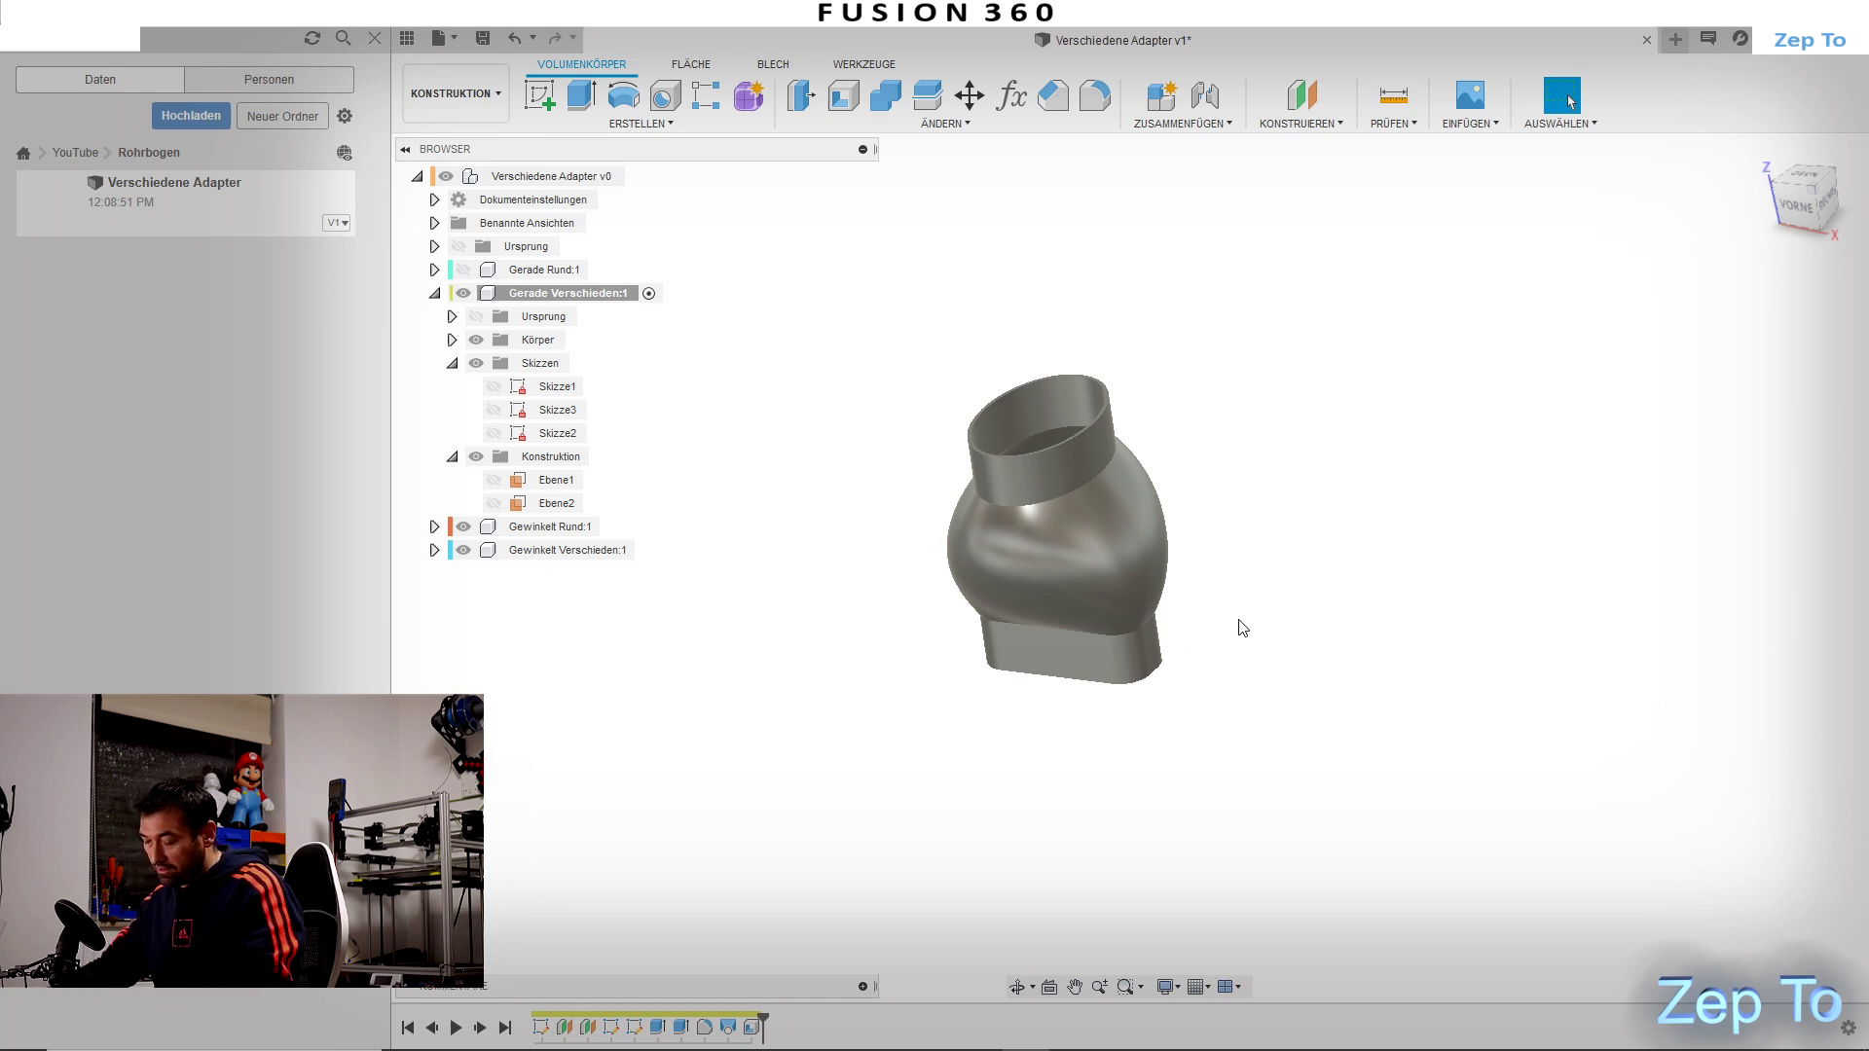
{"action": "middle_click_drag", "start_coordinate": [1216, 639], "coordinate": [1215, 574]}
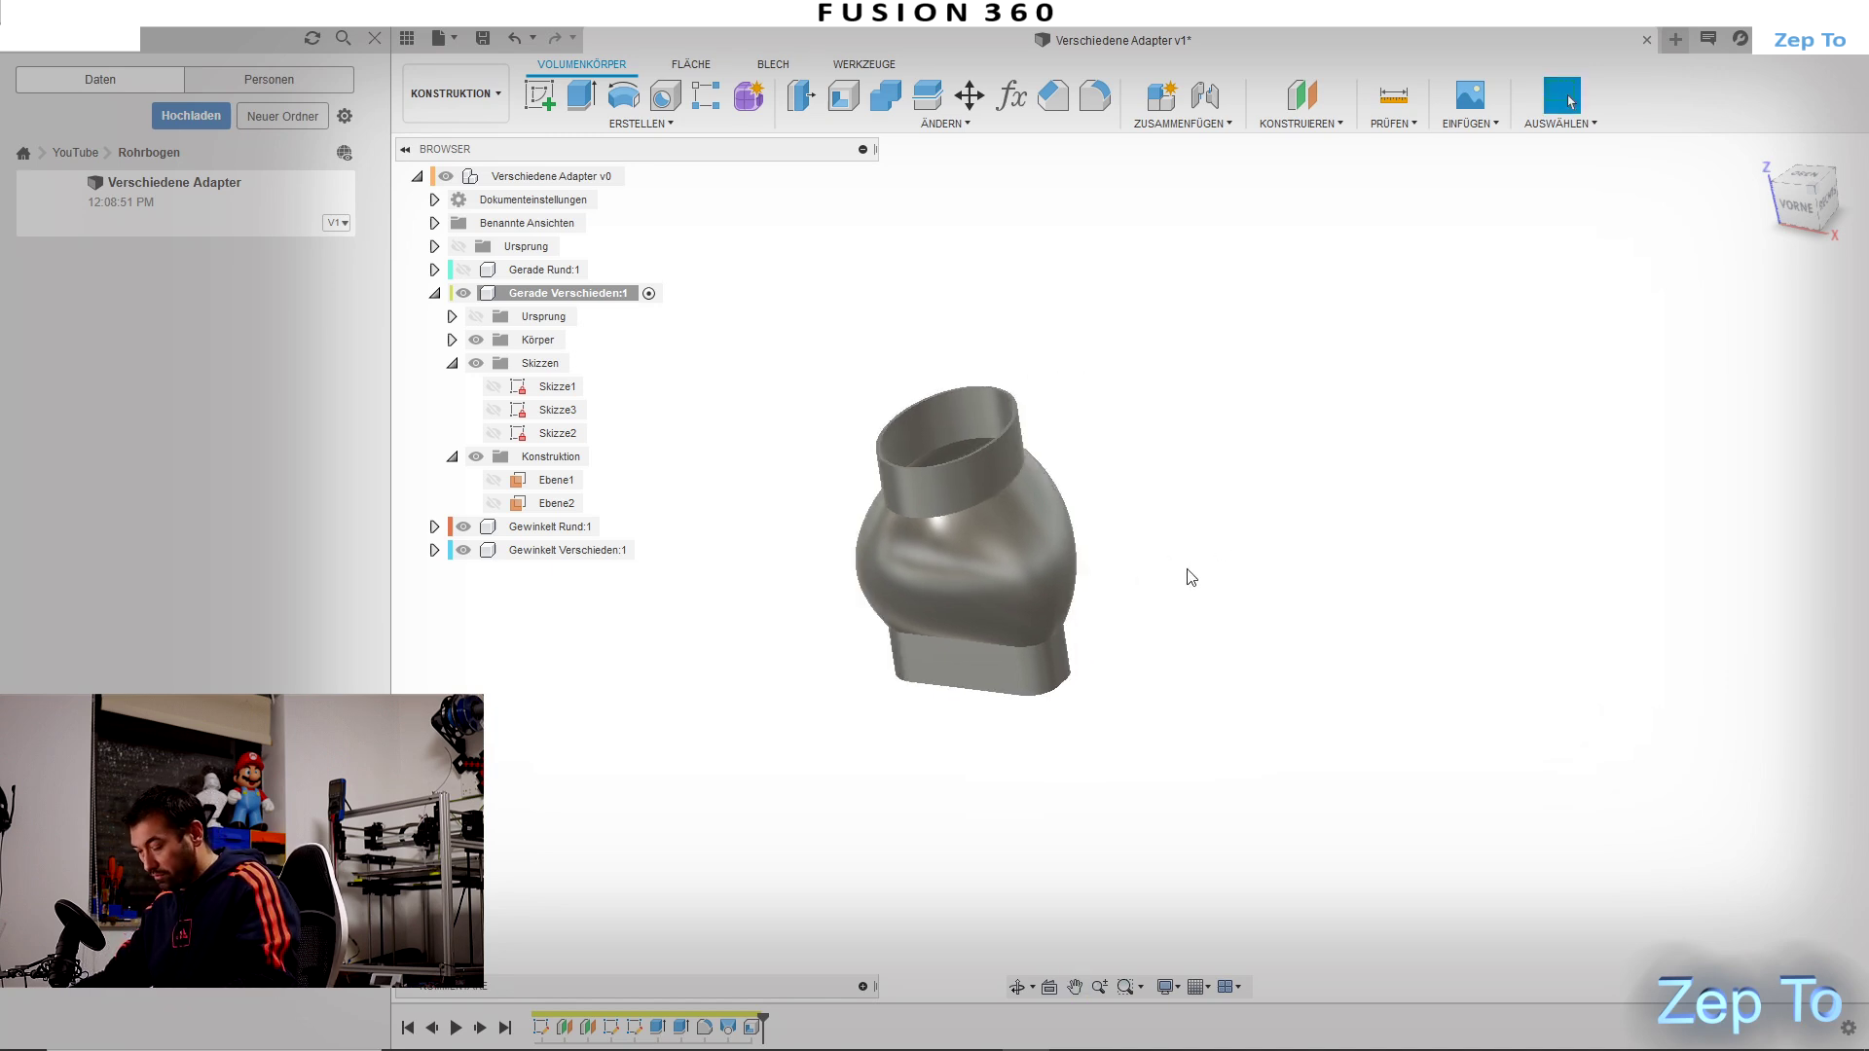
{"action": "middle_click_drag", "start_coordinate": [1129, 619], "coordinate": [1106, 667], "text": "shift"}
{"action": "right_click", "coordinate": [635, 1029]}
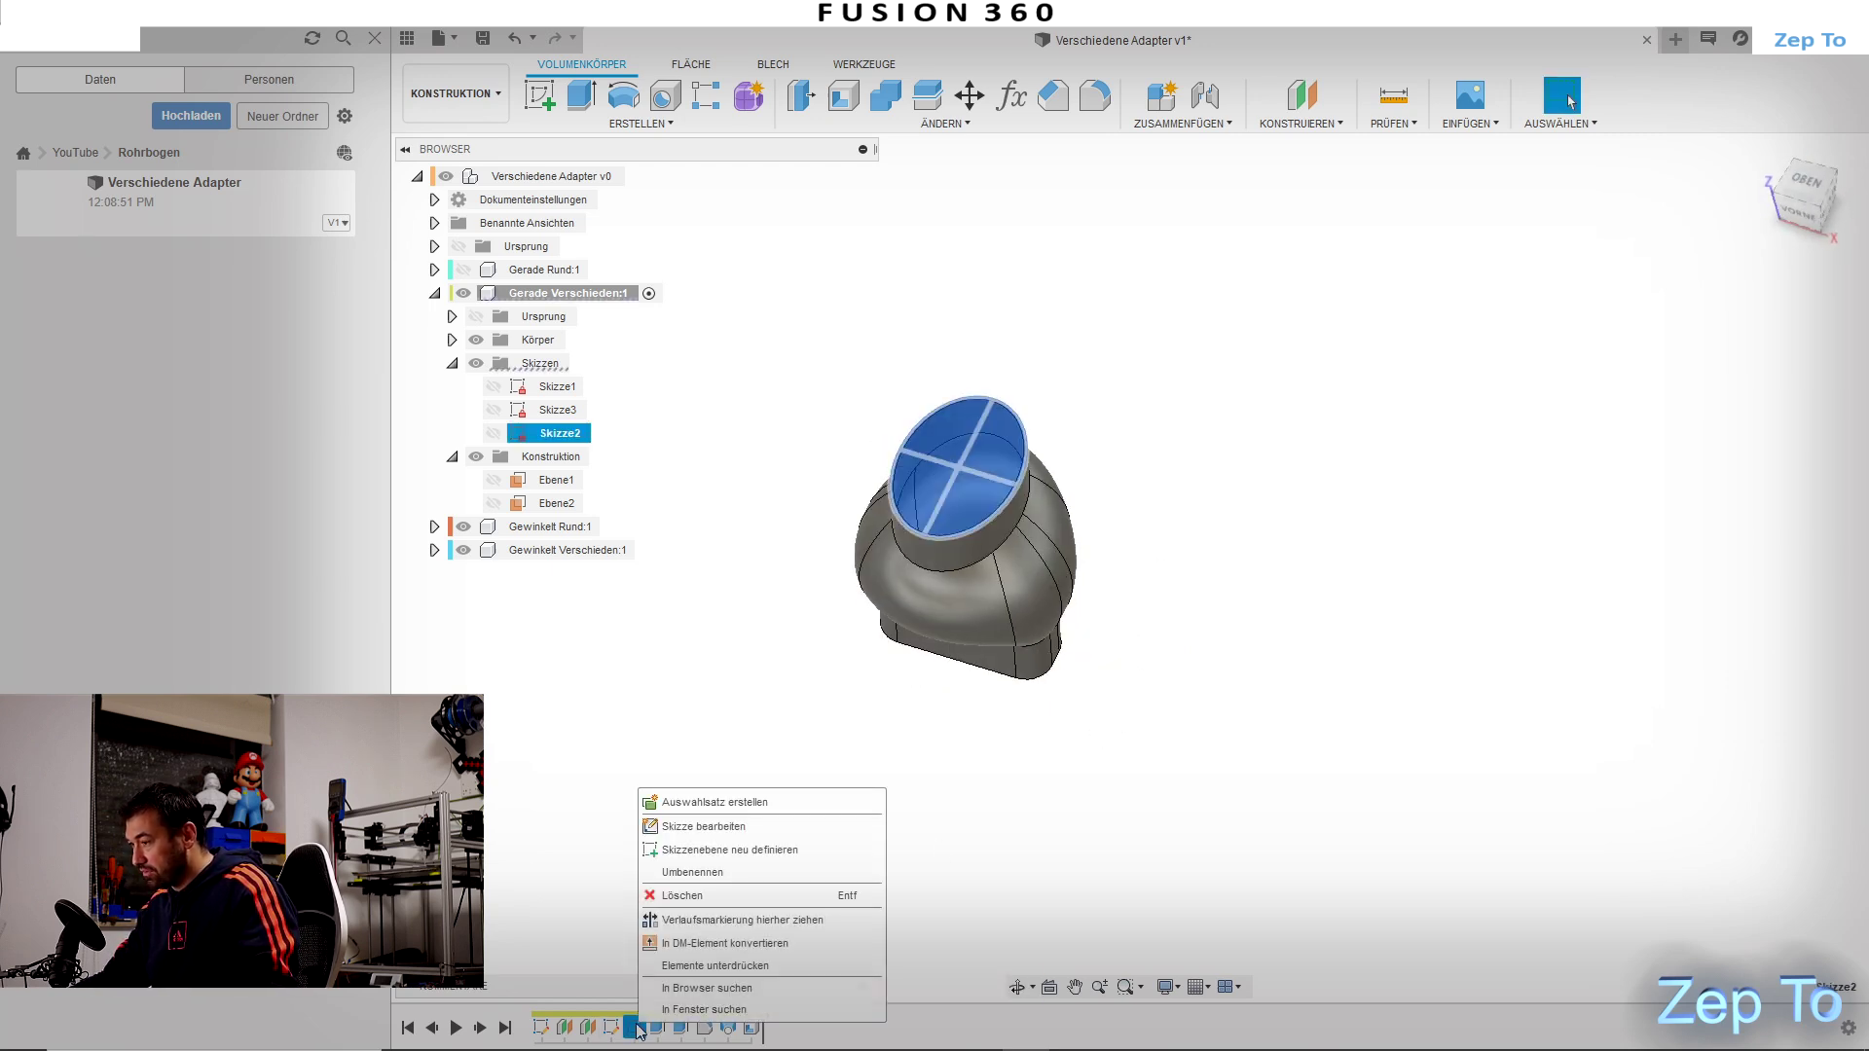
Step: Edit Skizze3 again and reduce the middle circle's diameter from 120 mm to 65 mm
{"action": "left_click", "coordinate": [611, 1027]}
{"action": "right_click", "coordinate": [611, 1027]}
{"action": "left_click", "coordinate": [672, 802]}
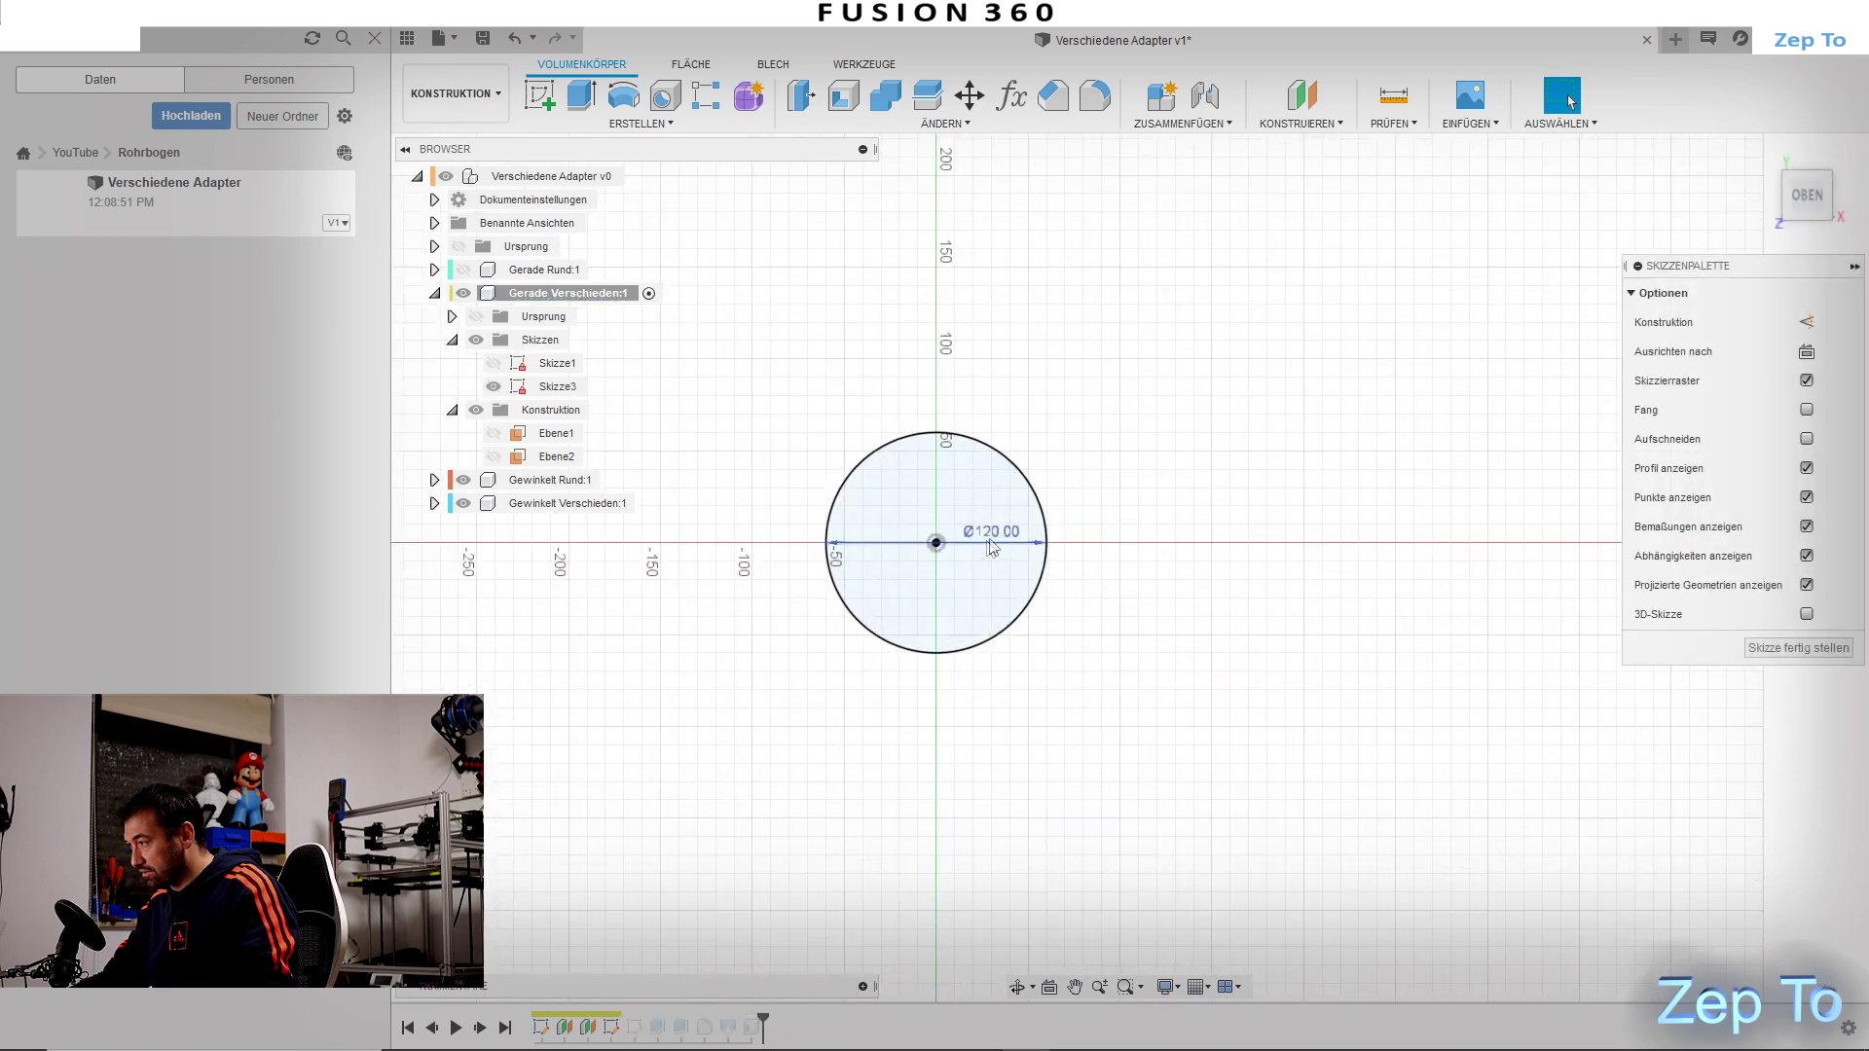
{"action": "double_click", "coordinate": [1007, 541]}
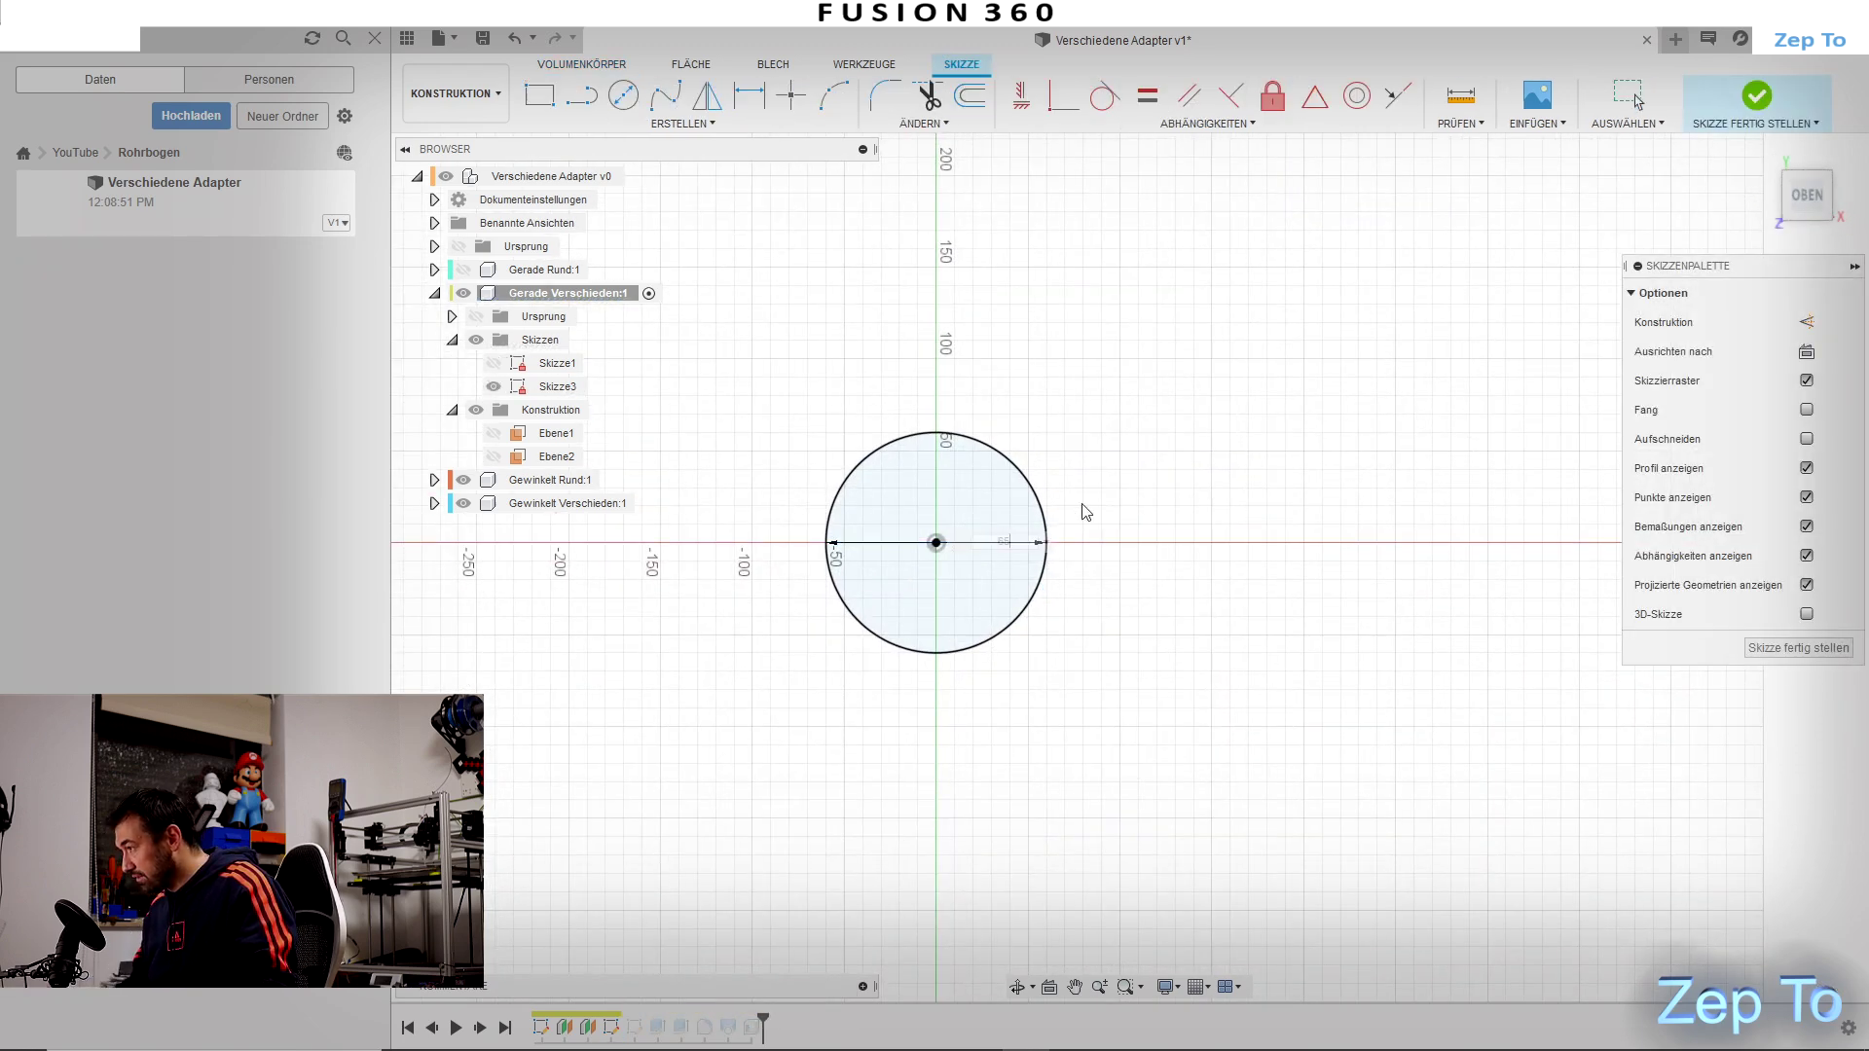
{"action": "key", "text": "Return"}
{"action": "left_click", "coordinate": [1830, 649]}
{"action": "mouse_move", "coordinate": [814, 501]}
{"action": "middle_mouse_down", "text": "shift"}
{"action": "mouse_move", "coordinate": [1088, 535]}
{"action": "mouse_move", "coordinate": [1051, 534]}
{"action": "middle_mouse_up", "text": "shift"}
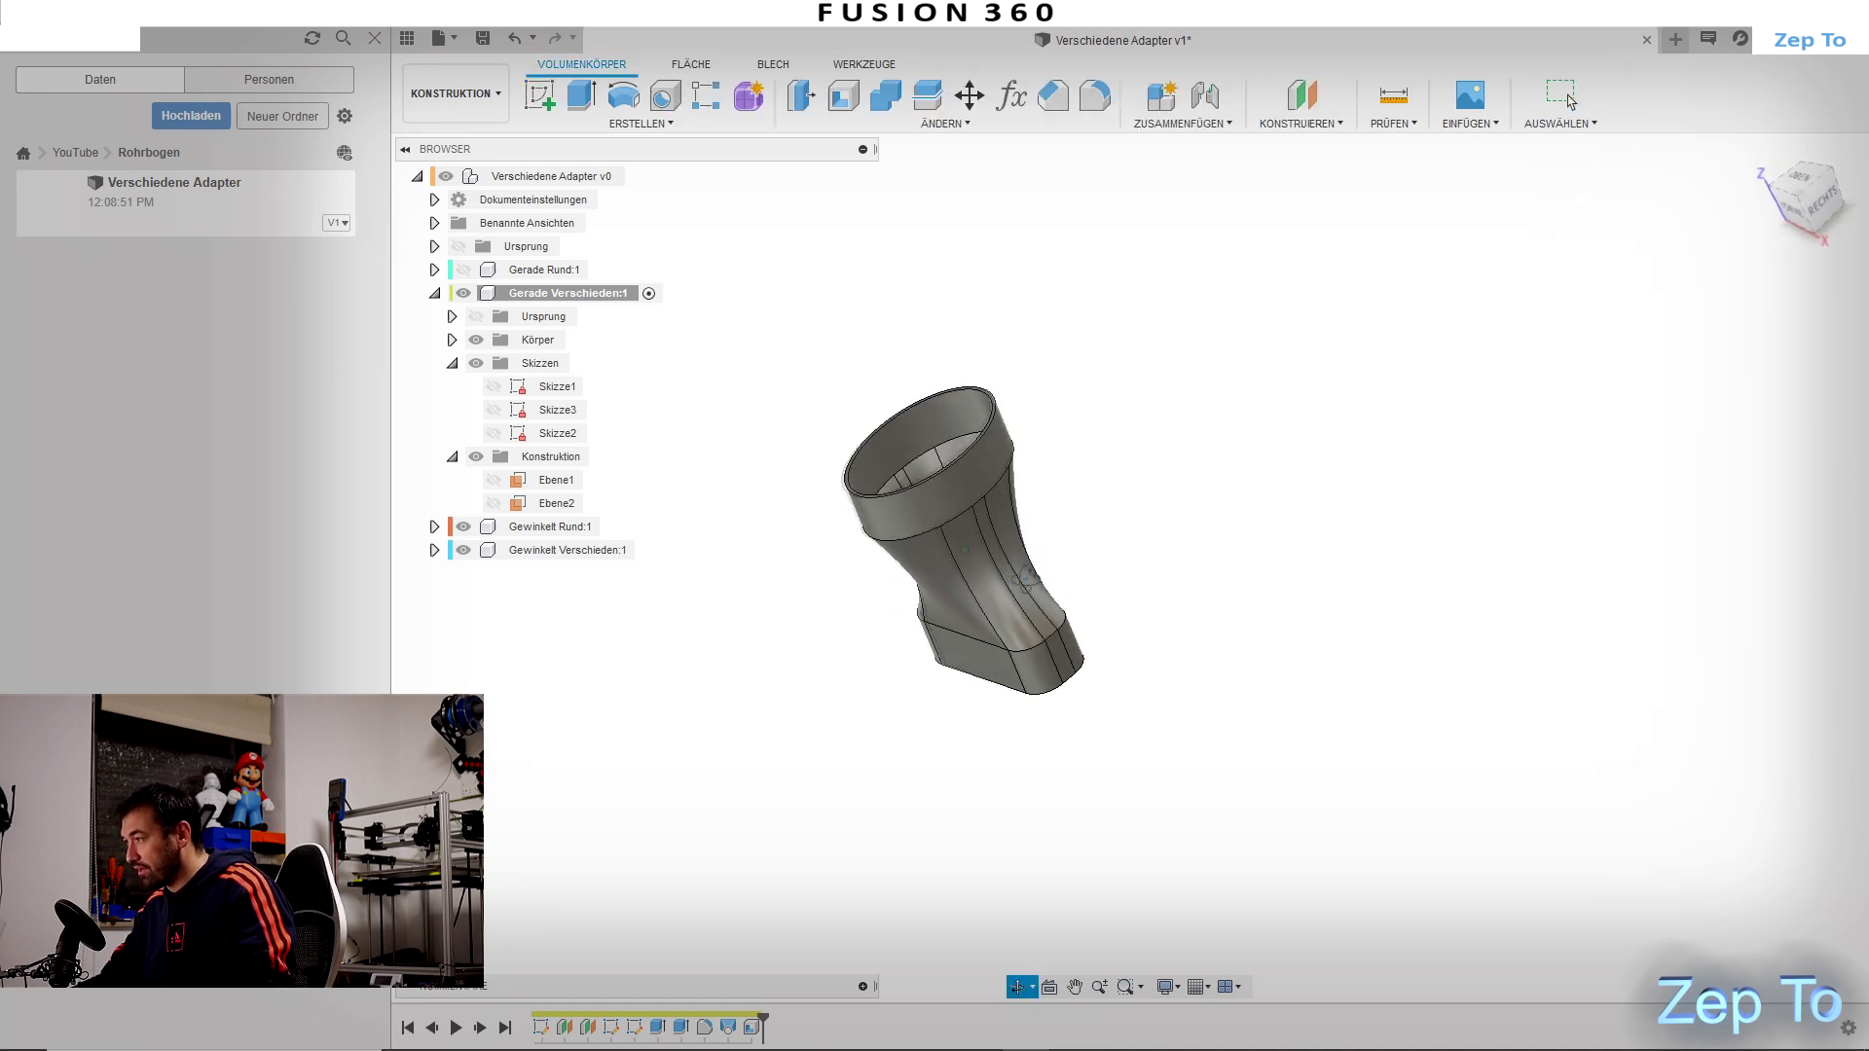
{"action": "middle_click_drag", "start_coordinate": [1051, 533], "coordinate": [1093, 506], "text": "shift"}
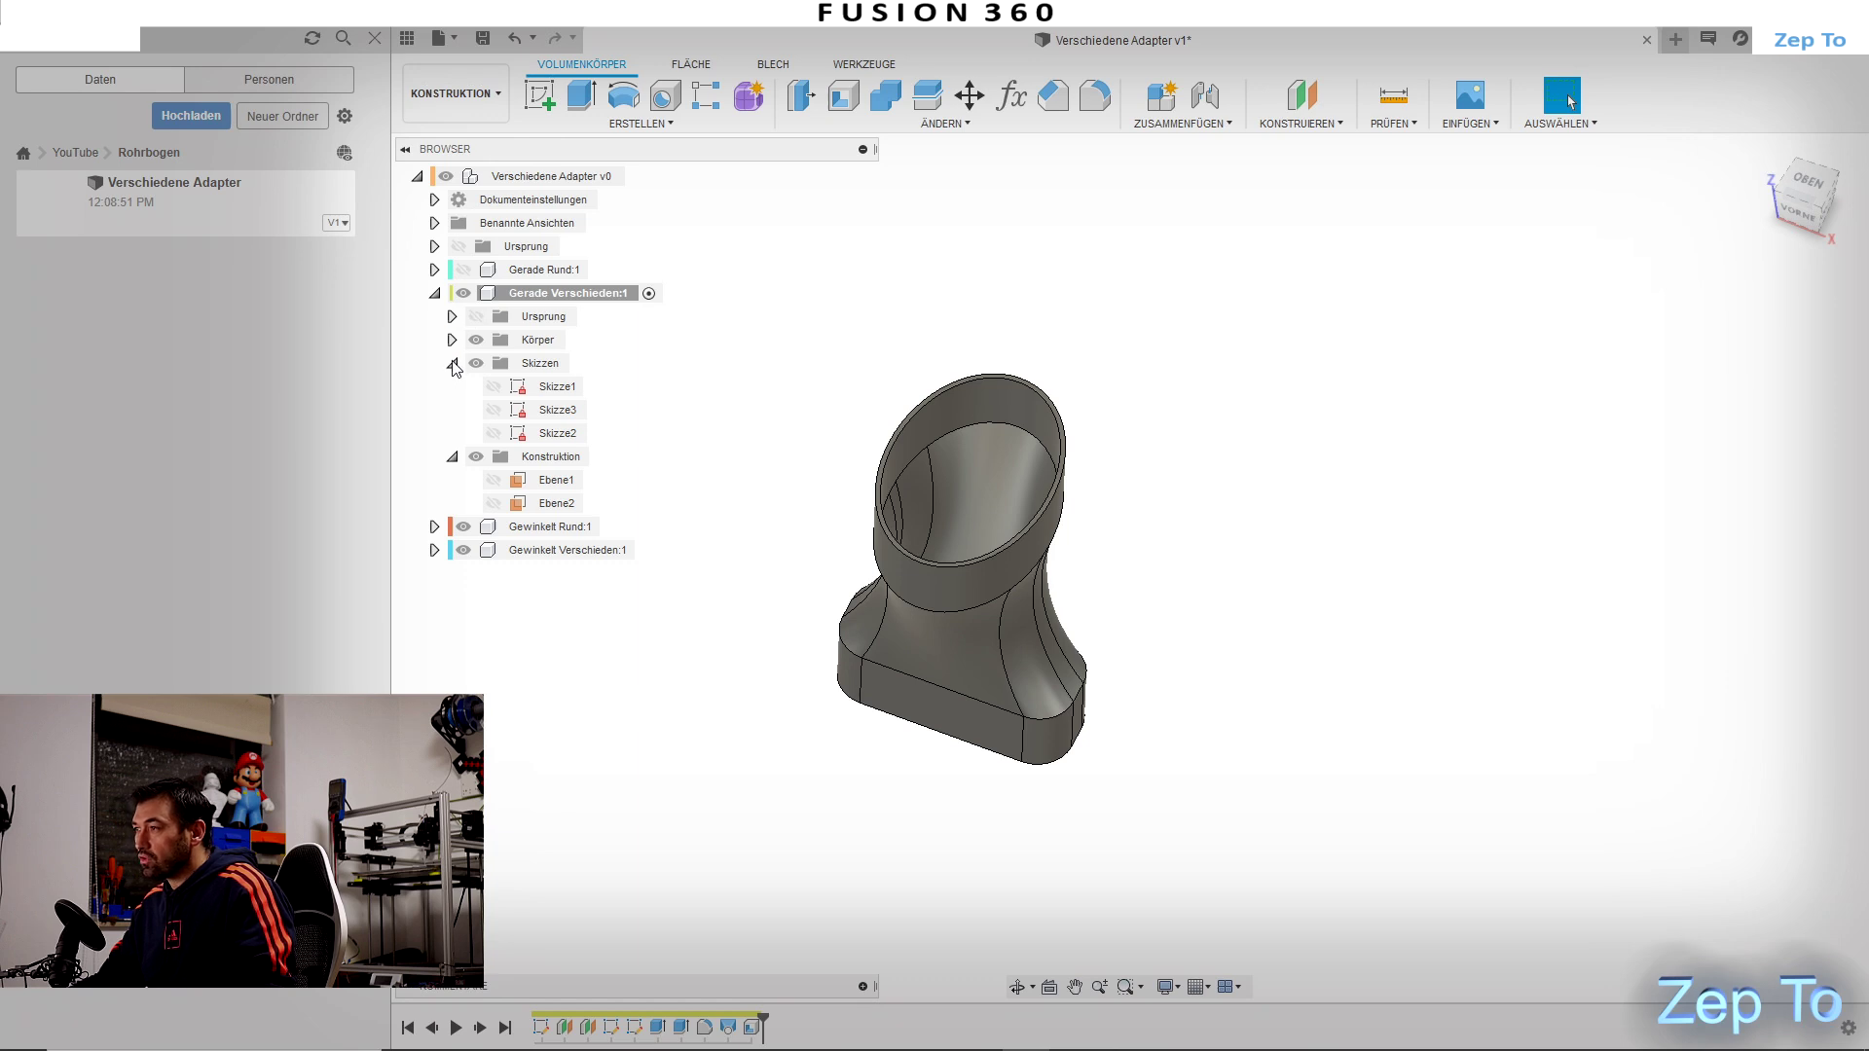
{"action": "left_click", "coordinate": [435, 293]}
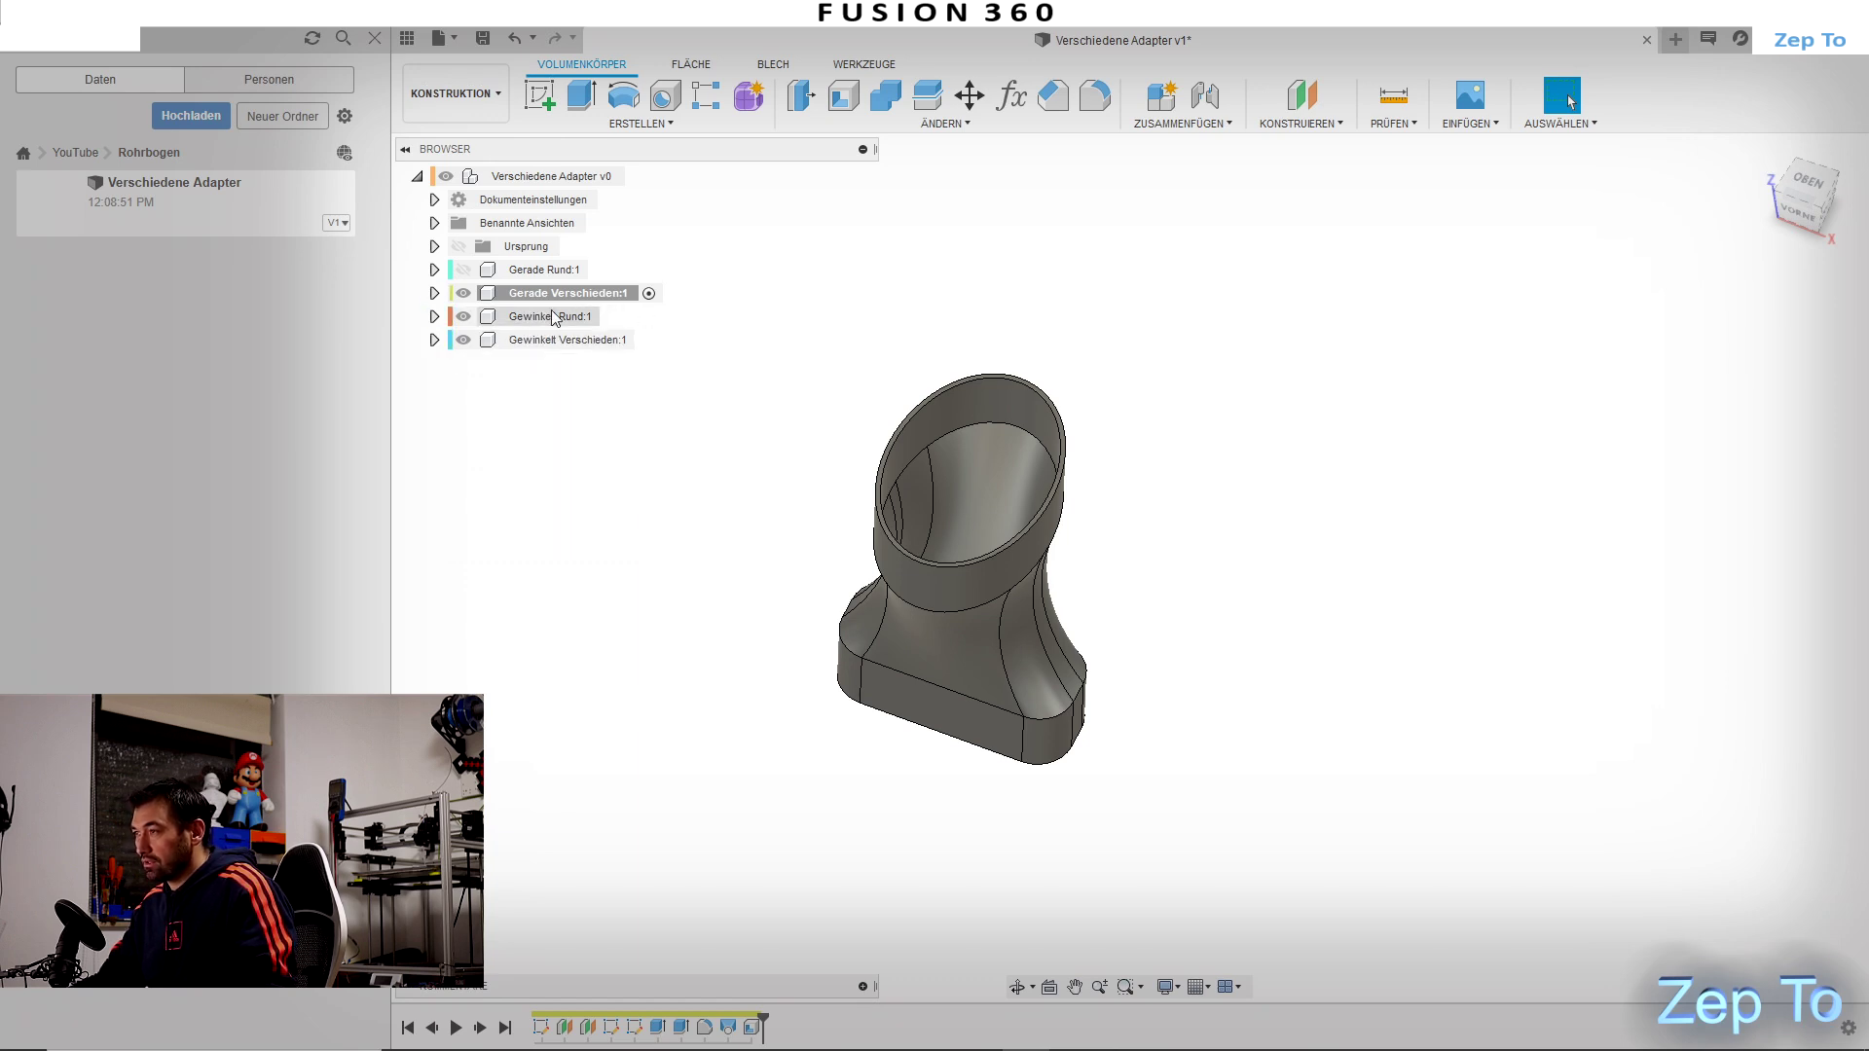
Step: Hide Gerade Verschieden:1 and start a sketch in the activated Gewinkelt Rund:1
{"action": "left_click", "coordinate": [463, 293]}
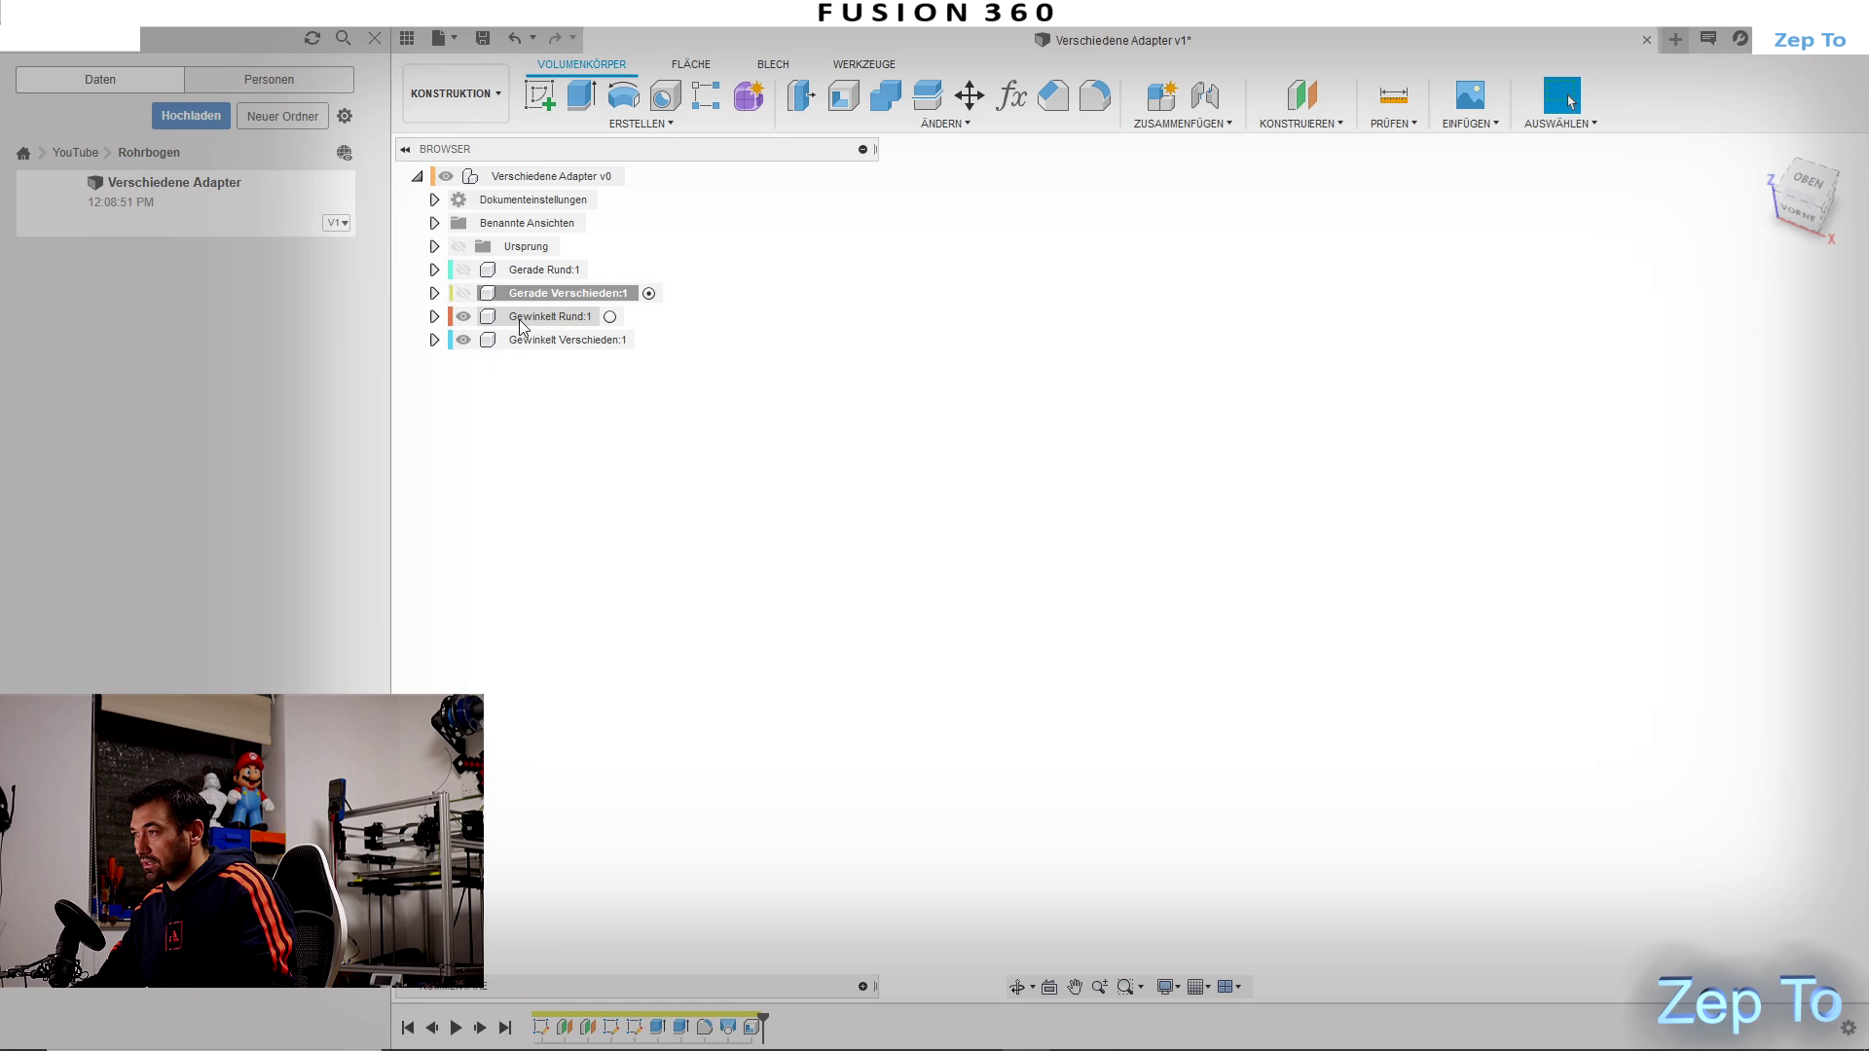
{"action": "left_click", "coordinate": [610, 317]}
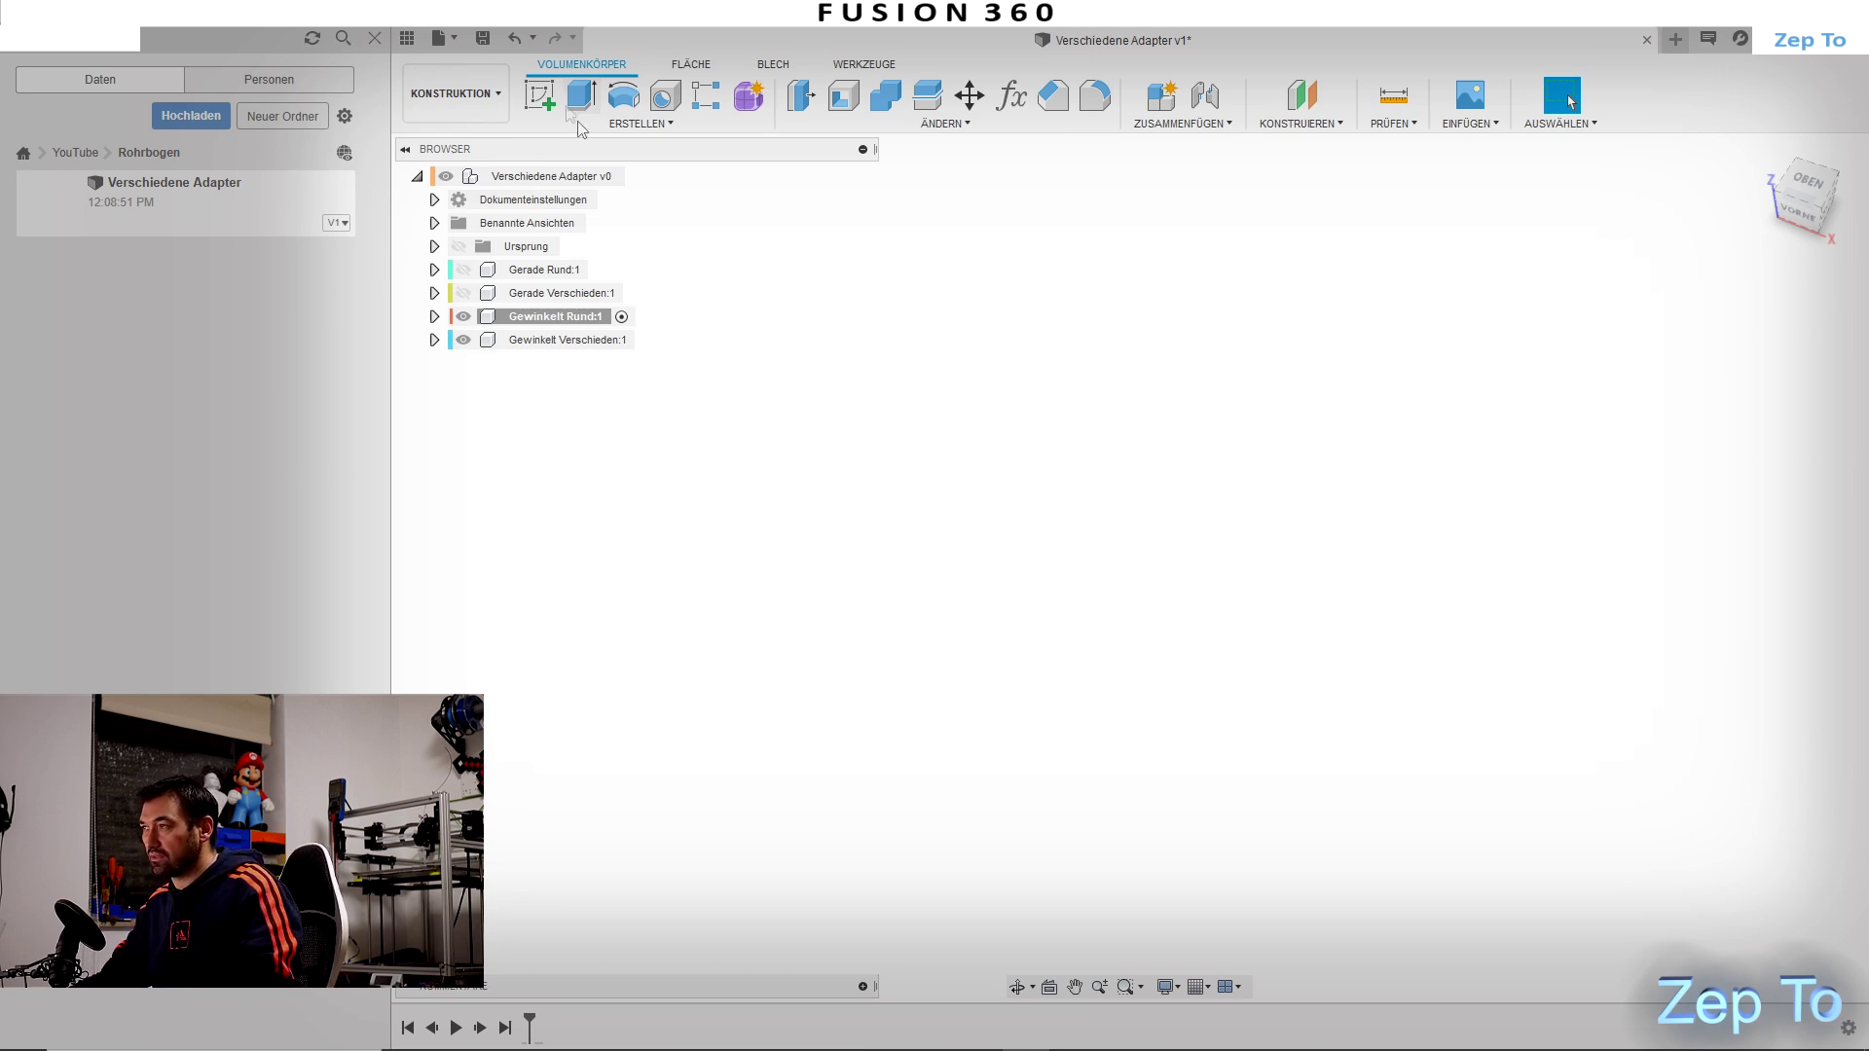
{"action": "left_click", "coordinate": [539, 96]}
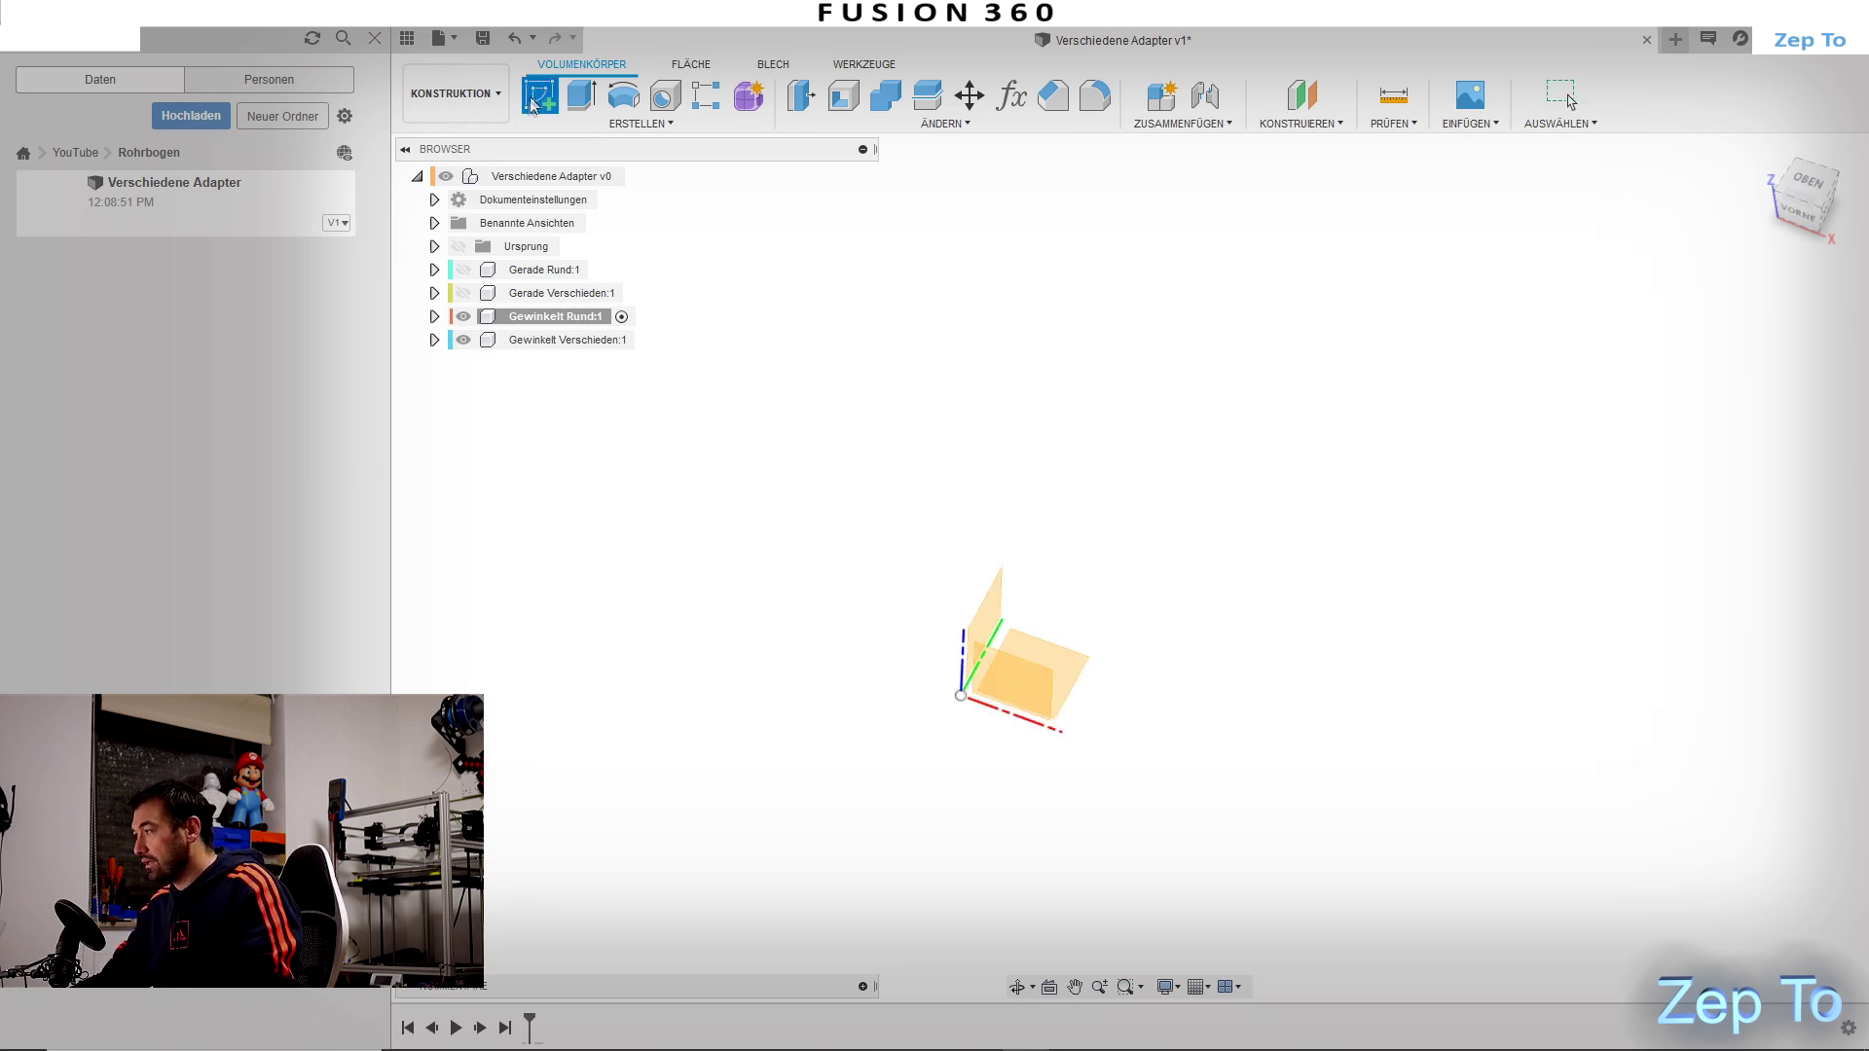
Step: On the ground plane, draw a vertical line upward from the origin
{"action": "left_click", "coordinate": [1810, 194]}
{"action": "left_click", "coordinate": [1022, 448]}
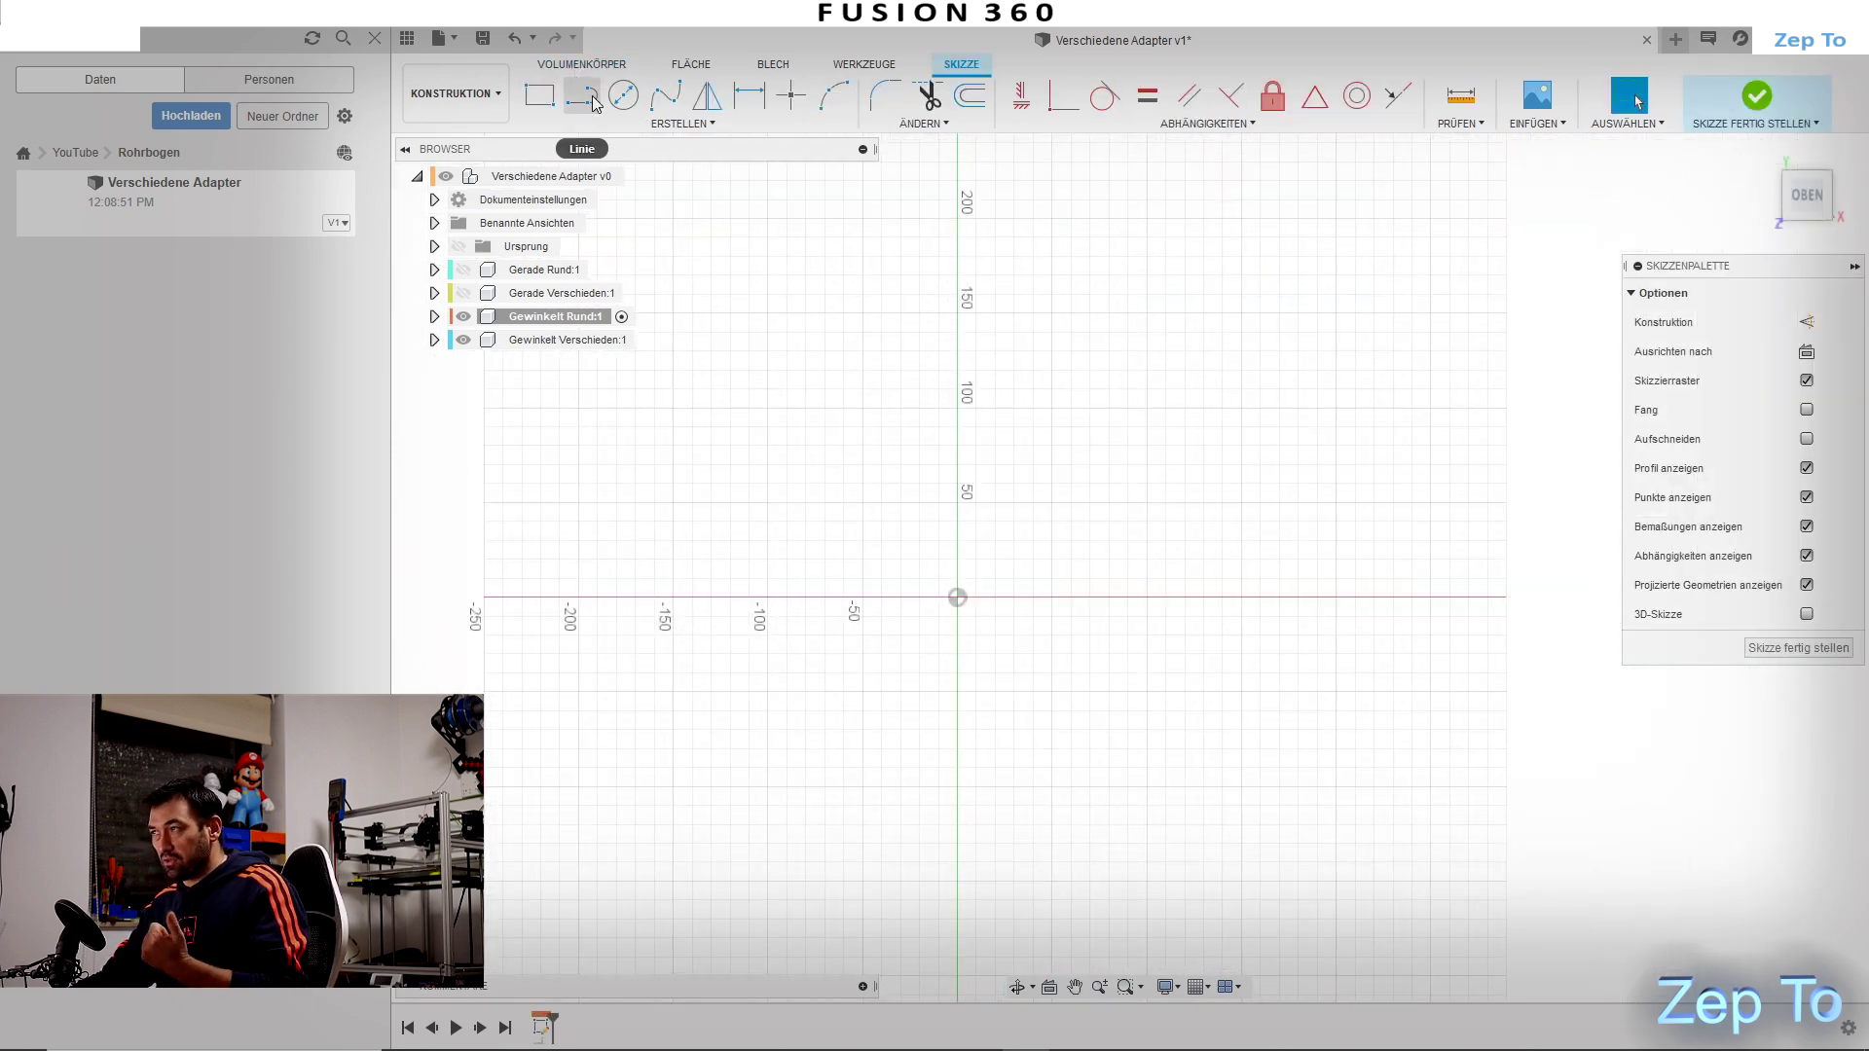
{"action": "left_click", "coordinate": [594, 101]}
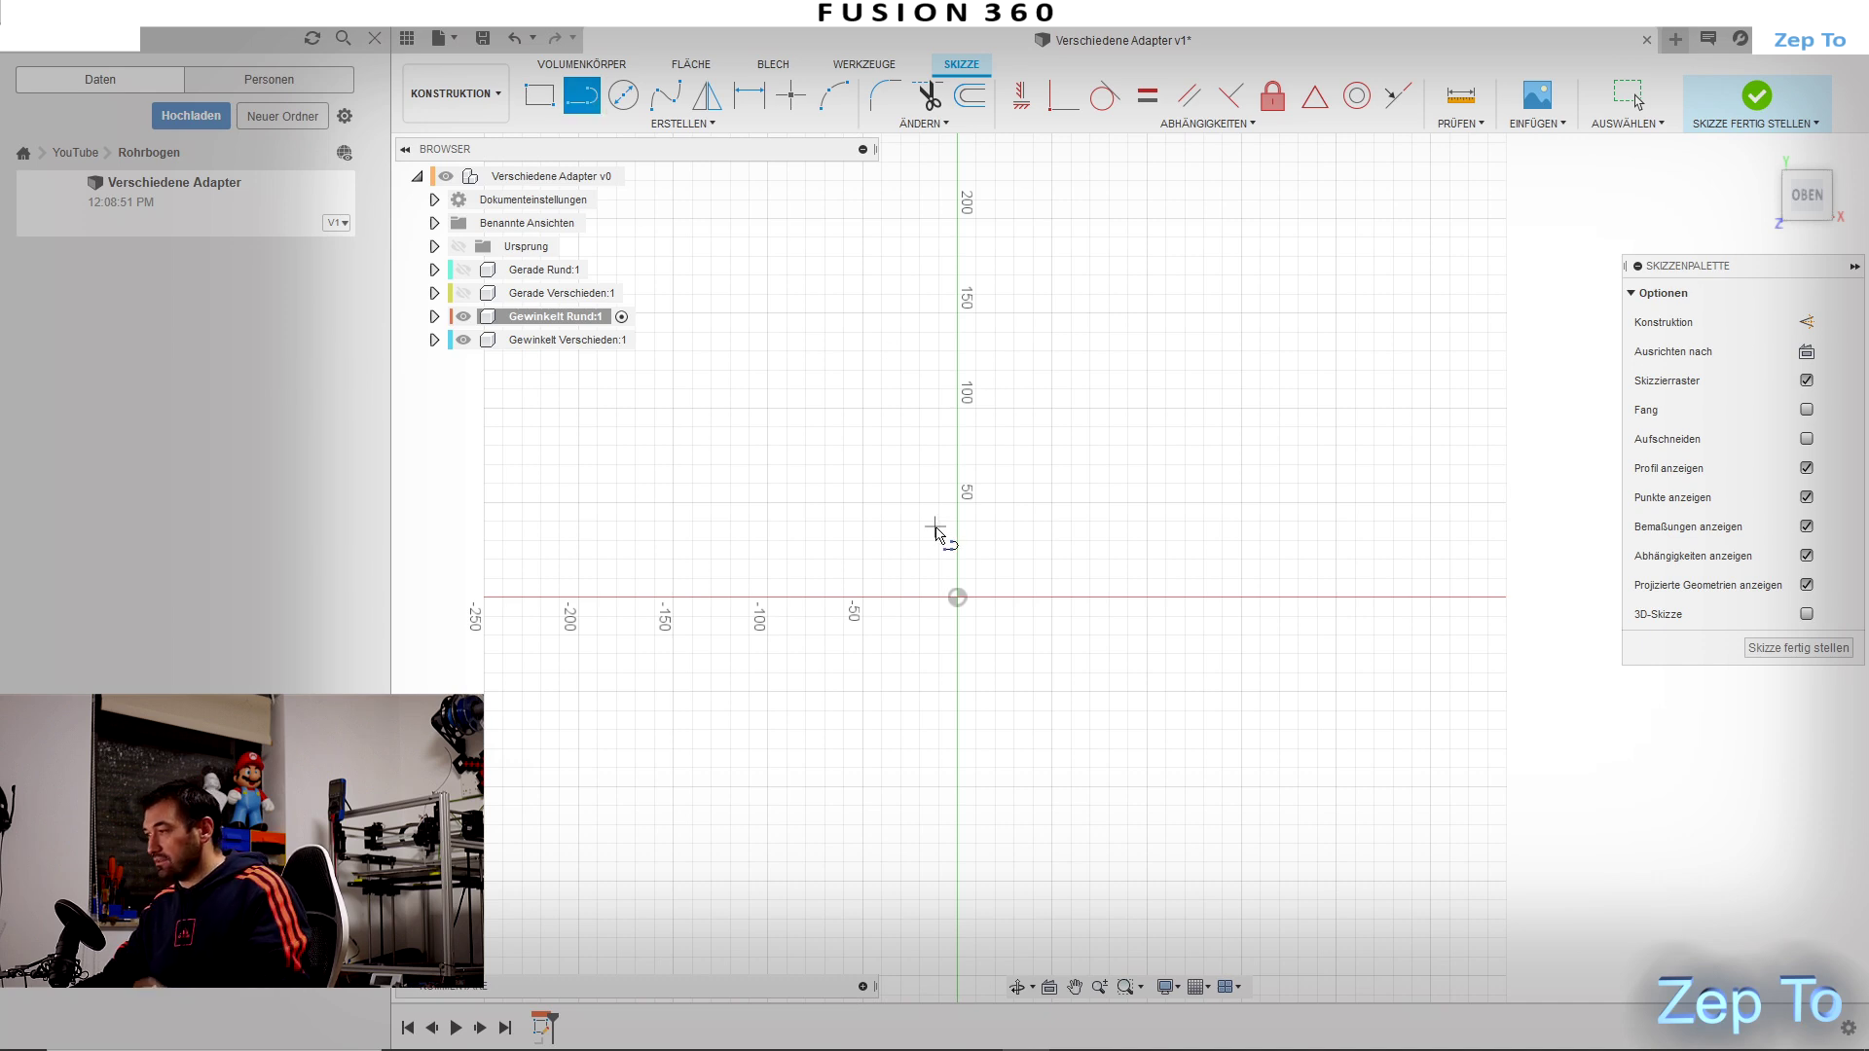
{"action": "left_click", "coordinate": [960, 600]}
{"action": "left_click", "coordinate": [958, 413]}
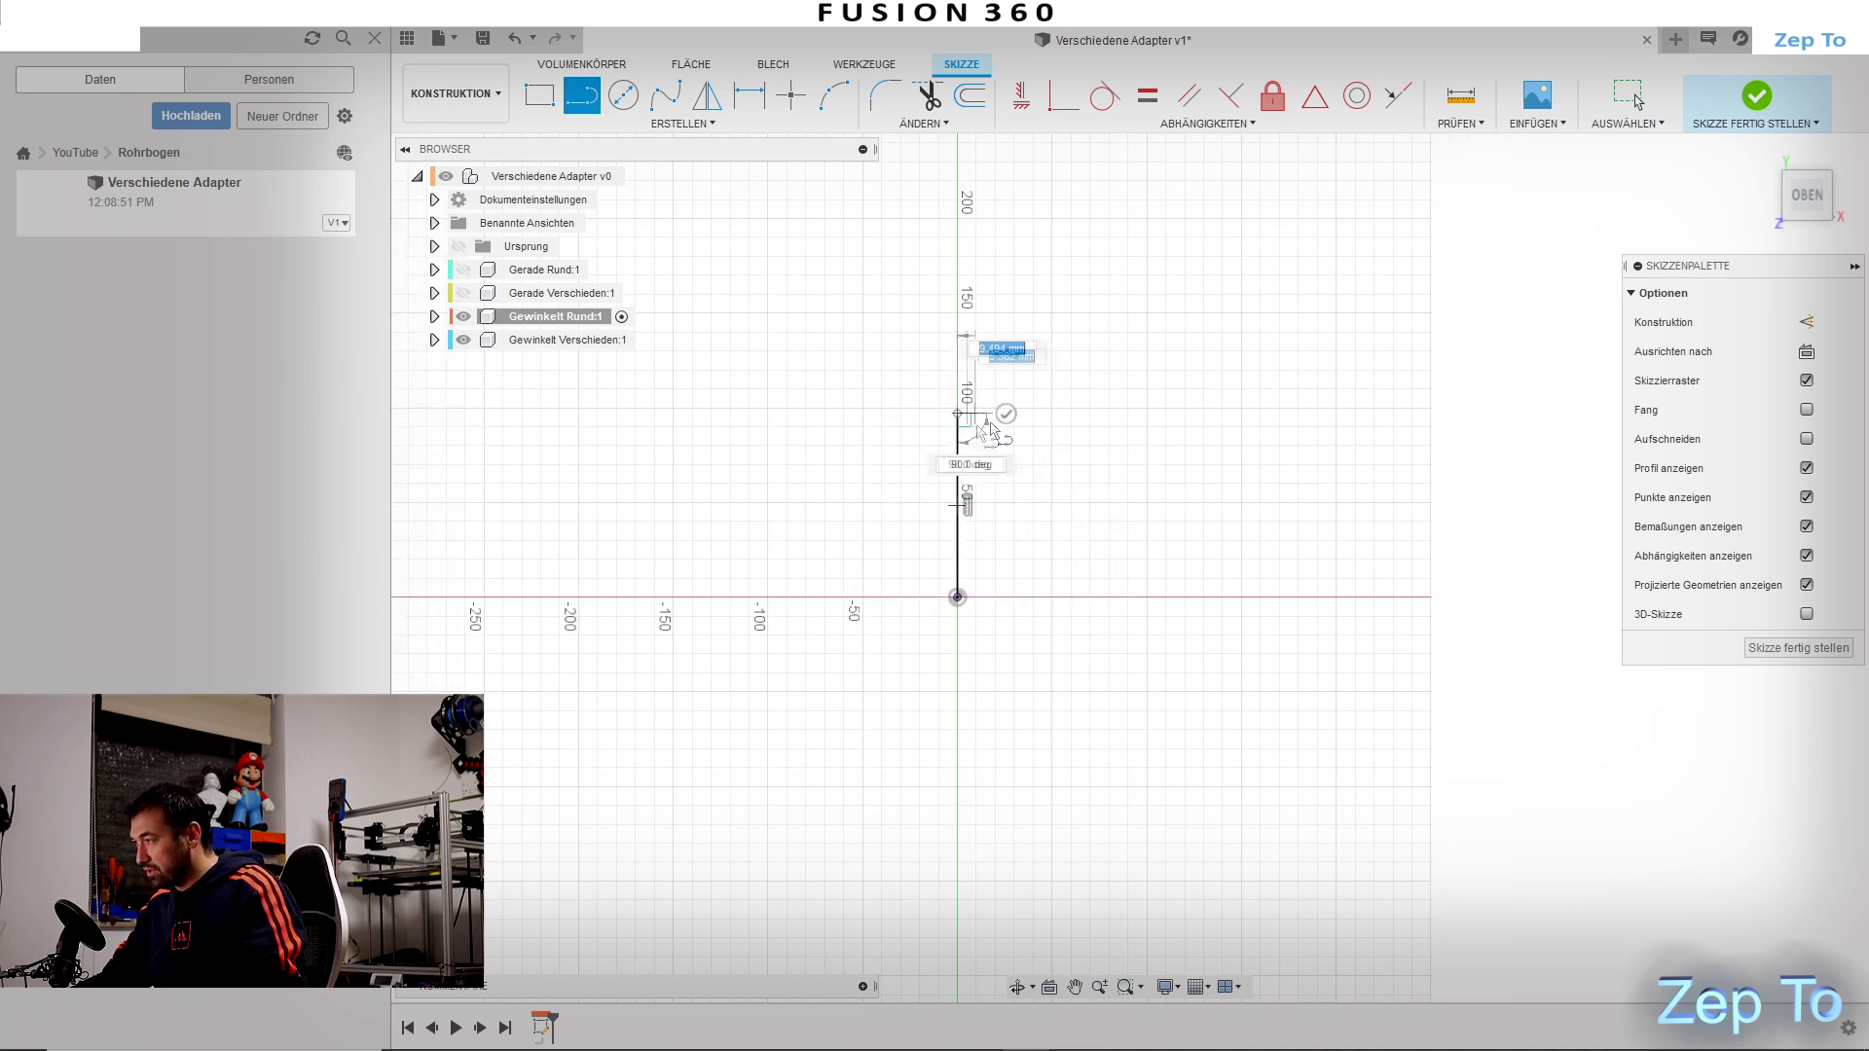
{"action": "left_click", "coordinate": [835, 96]}
{"action": "middle_click_drag", "start_coordinate": [1039, 380], "coordinate": [958, 509]}
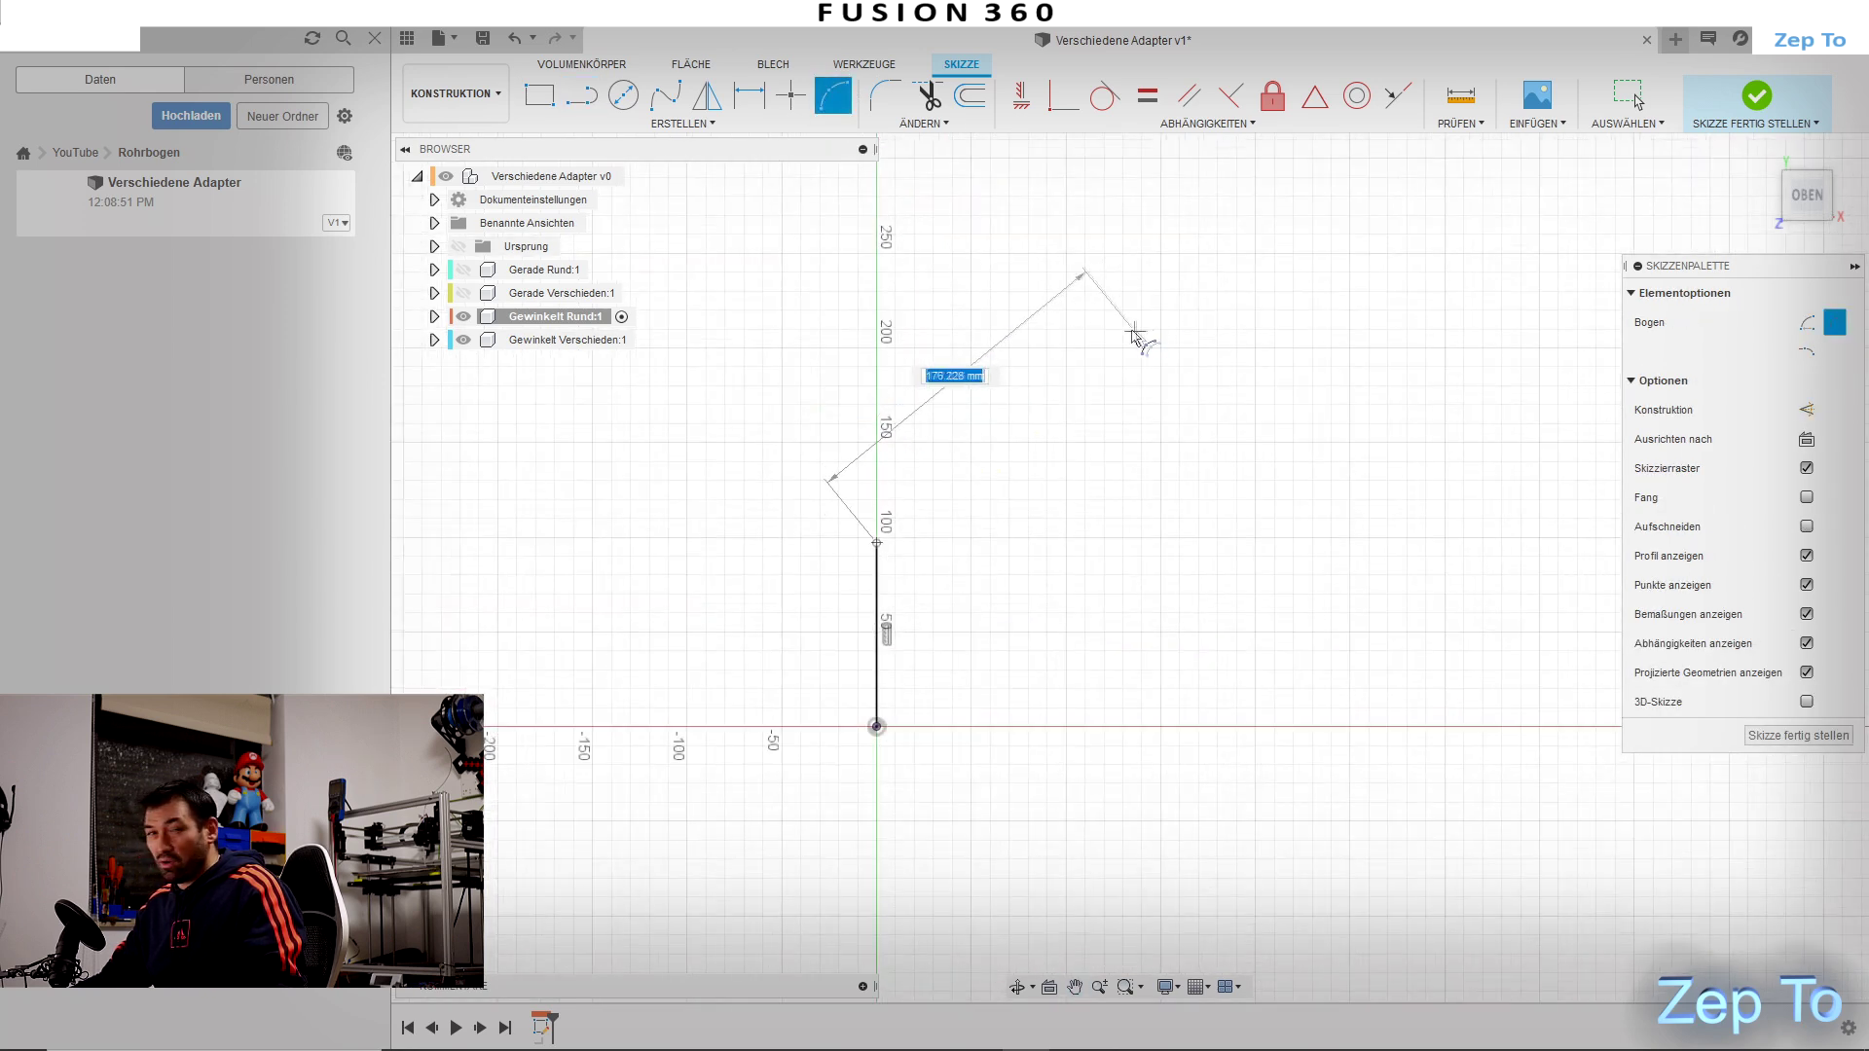
{"action": "key", "text": "Escape"}
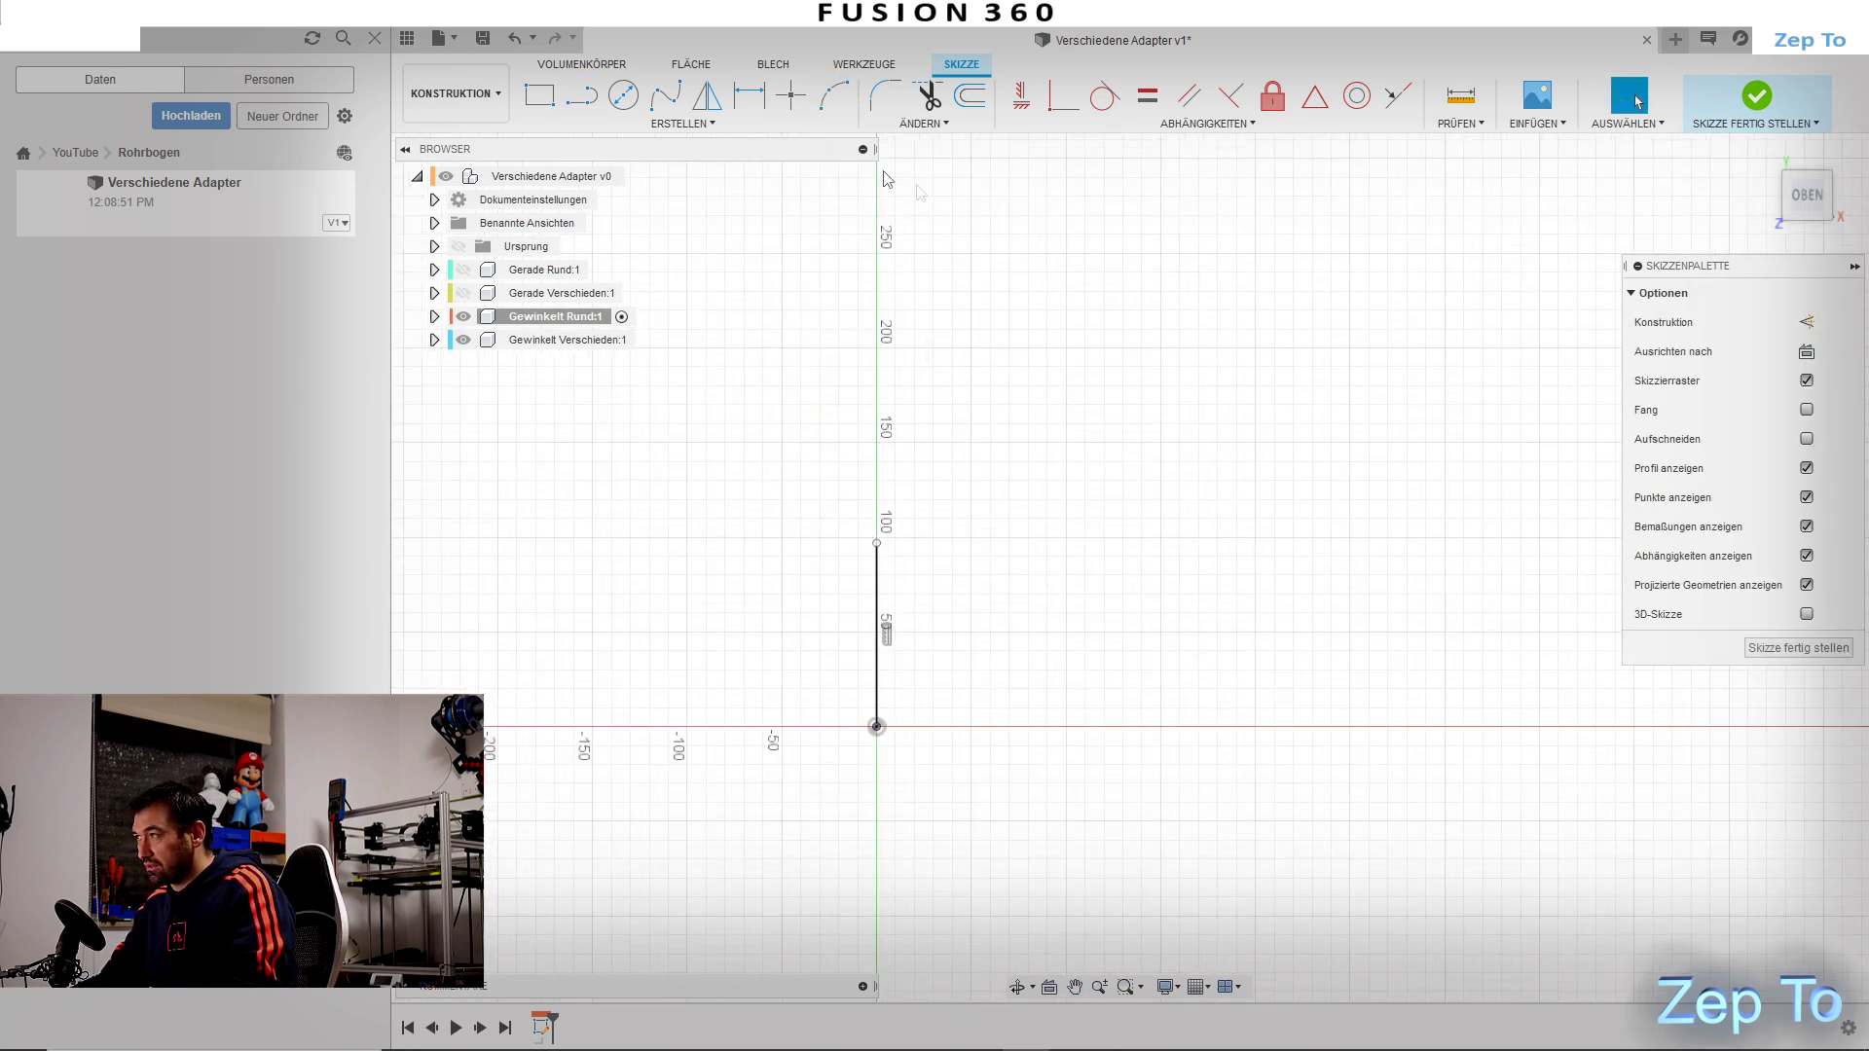
Step: Continue from the line's top end with a three-point spline curve
{"action": "left_click", "coordinate": [653, 104]}
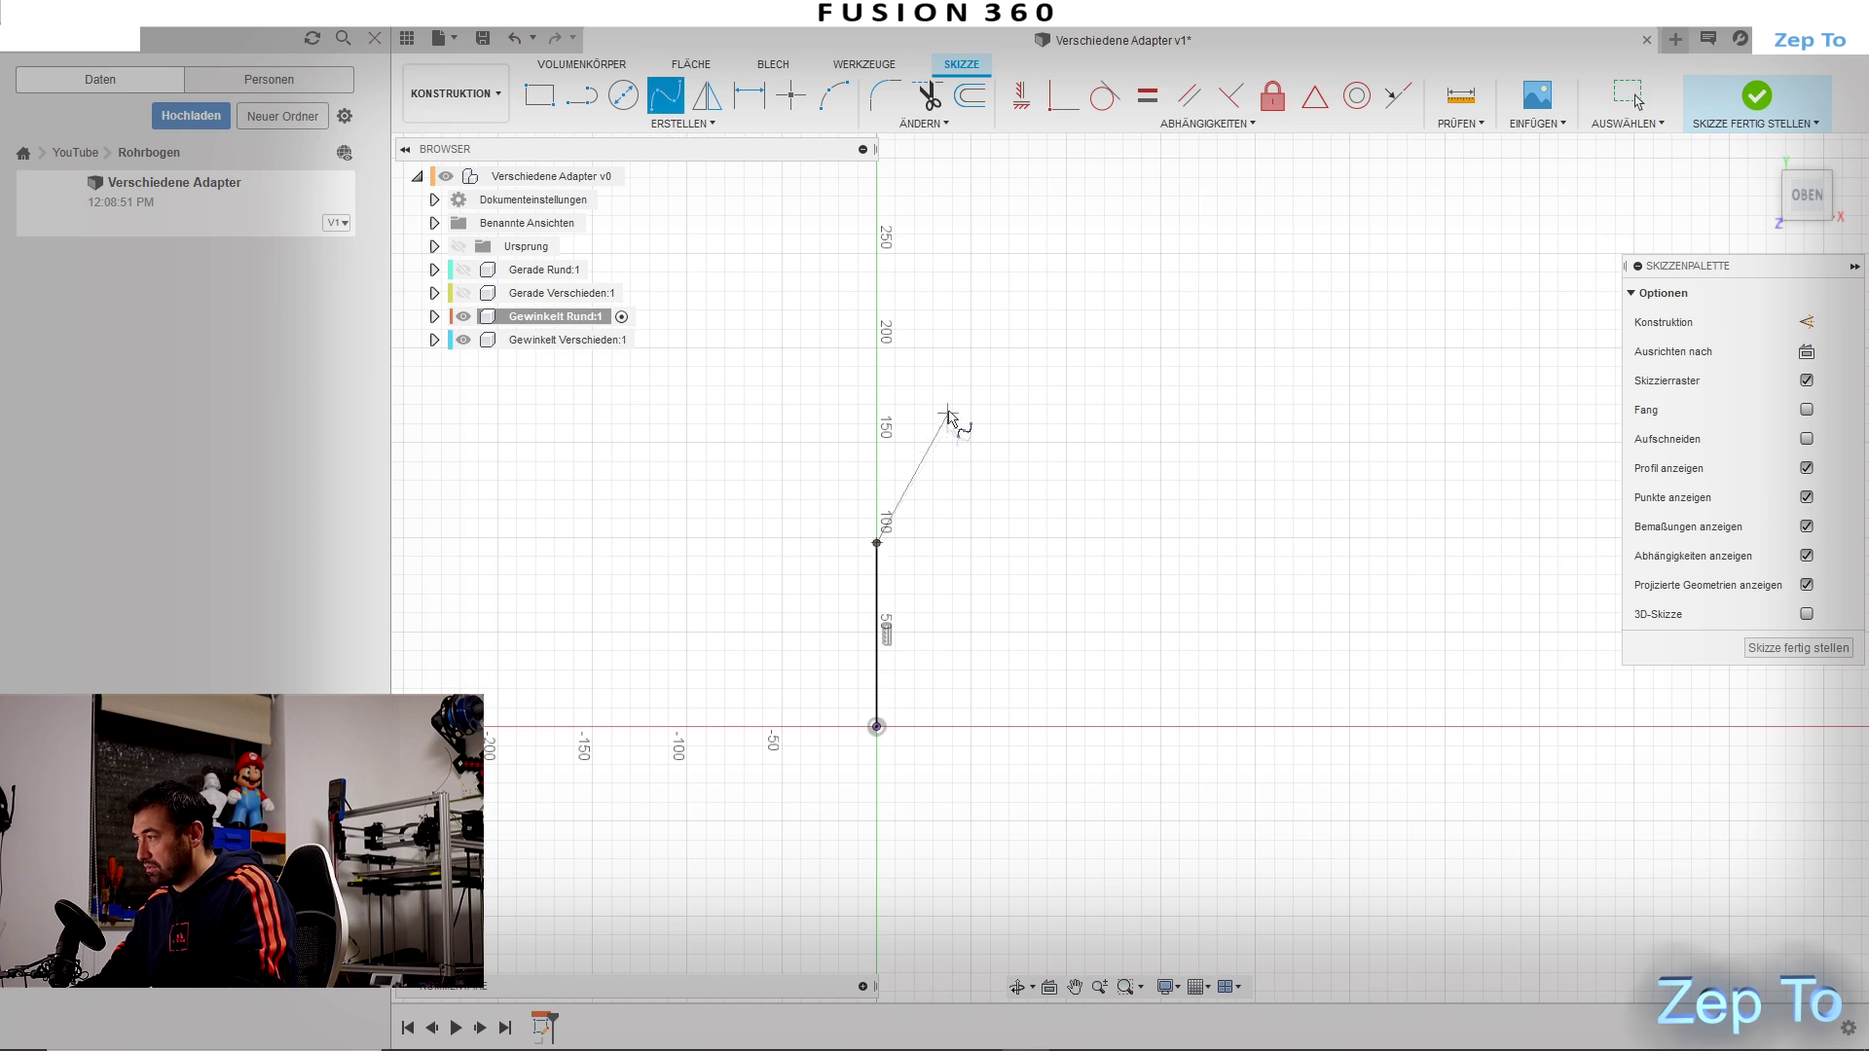
{"action": "left_click", "coordinate": [1127, 277]}
{"action": "left_click", "coordinate": [1337, 235]}
{"action": "left_click", "coordinate": [1435, 352]}
{"action": "left_click", "coordinate": [1389, 367]}
{"action": "scroll", "coordinate": [1516, 434], "scroll_direction": "down", "scroll_amount": 2}
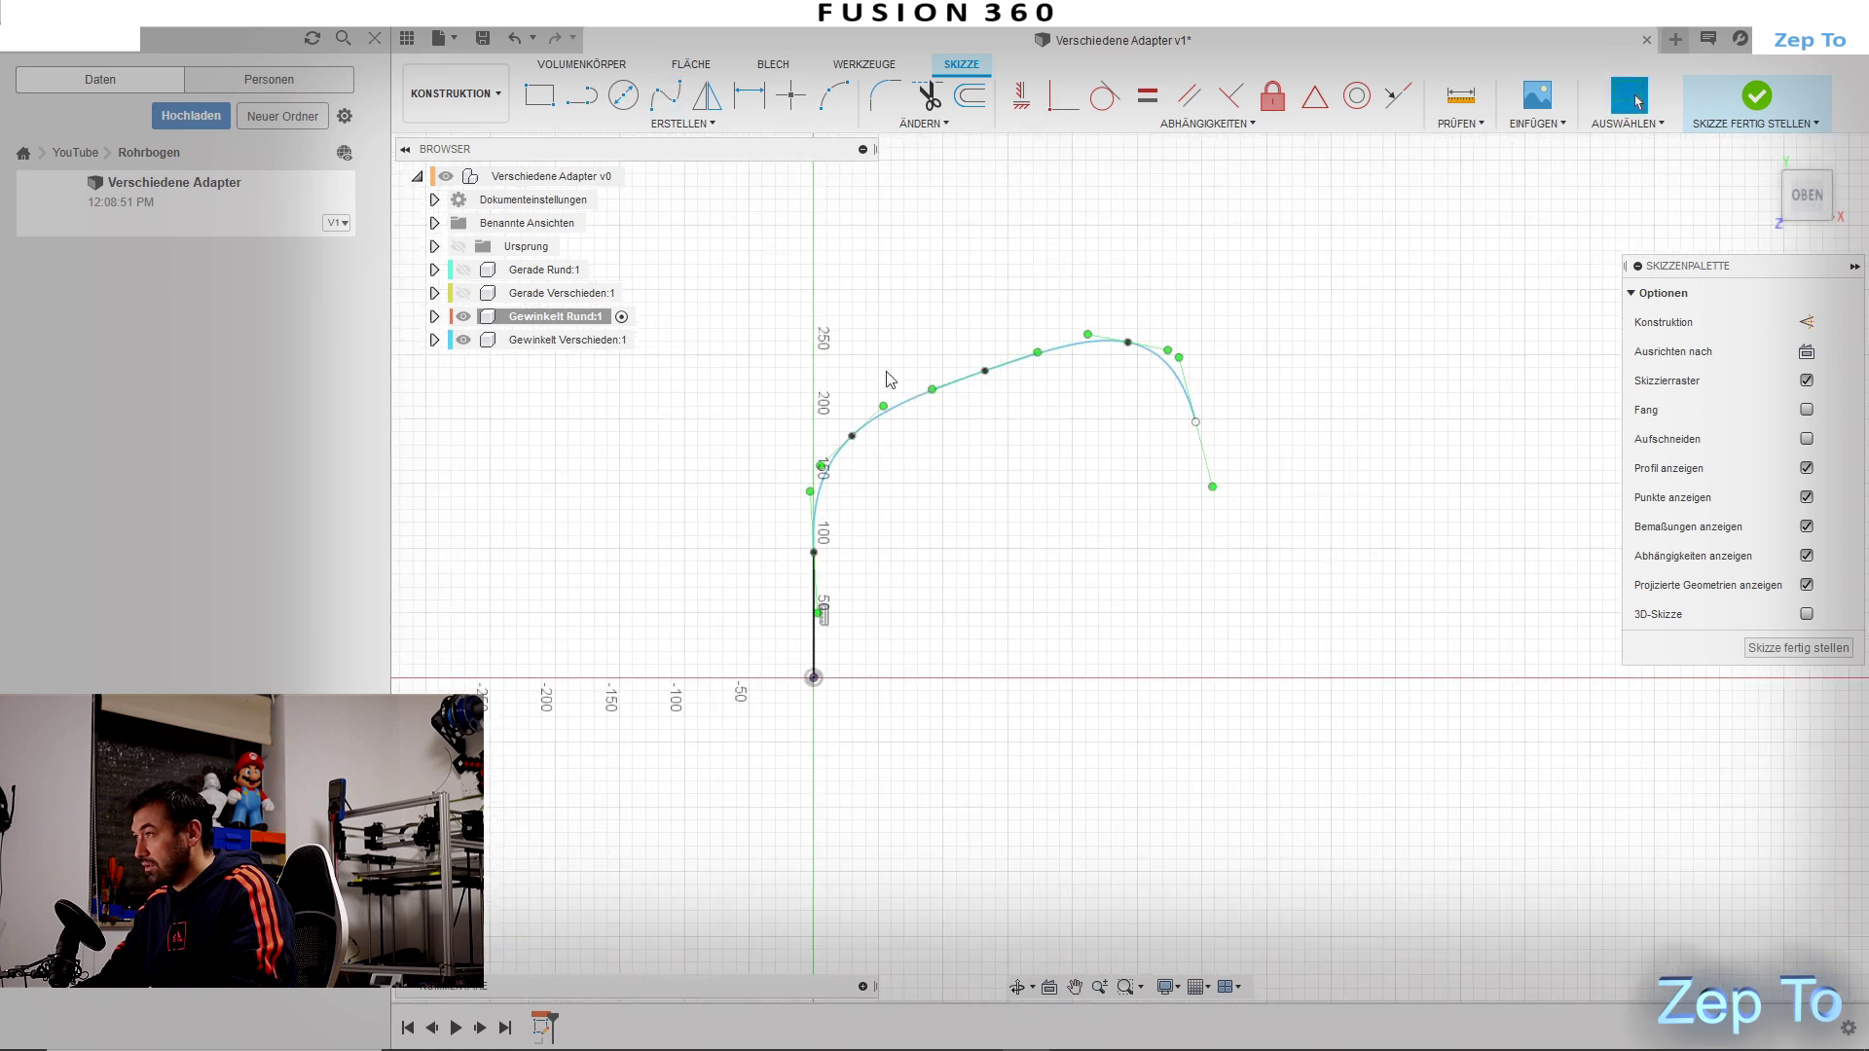
Step: Add a straight line segment from the spline's end
{"action": "left_click", "coordinate": [590, 108]}
{"action": "left_click", "coordinate": [1195, 422]}
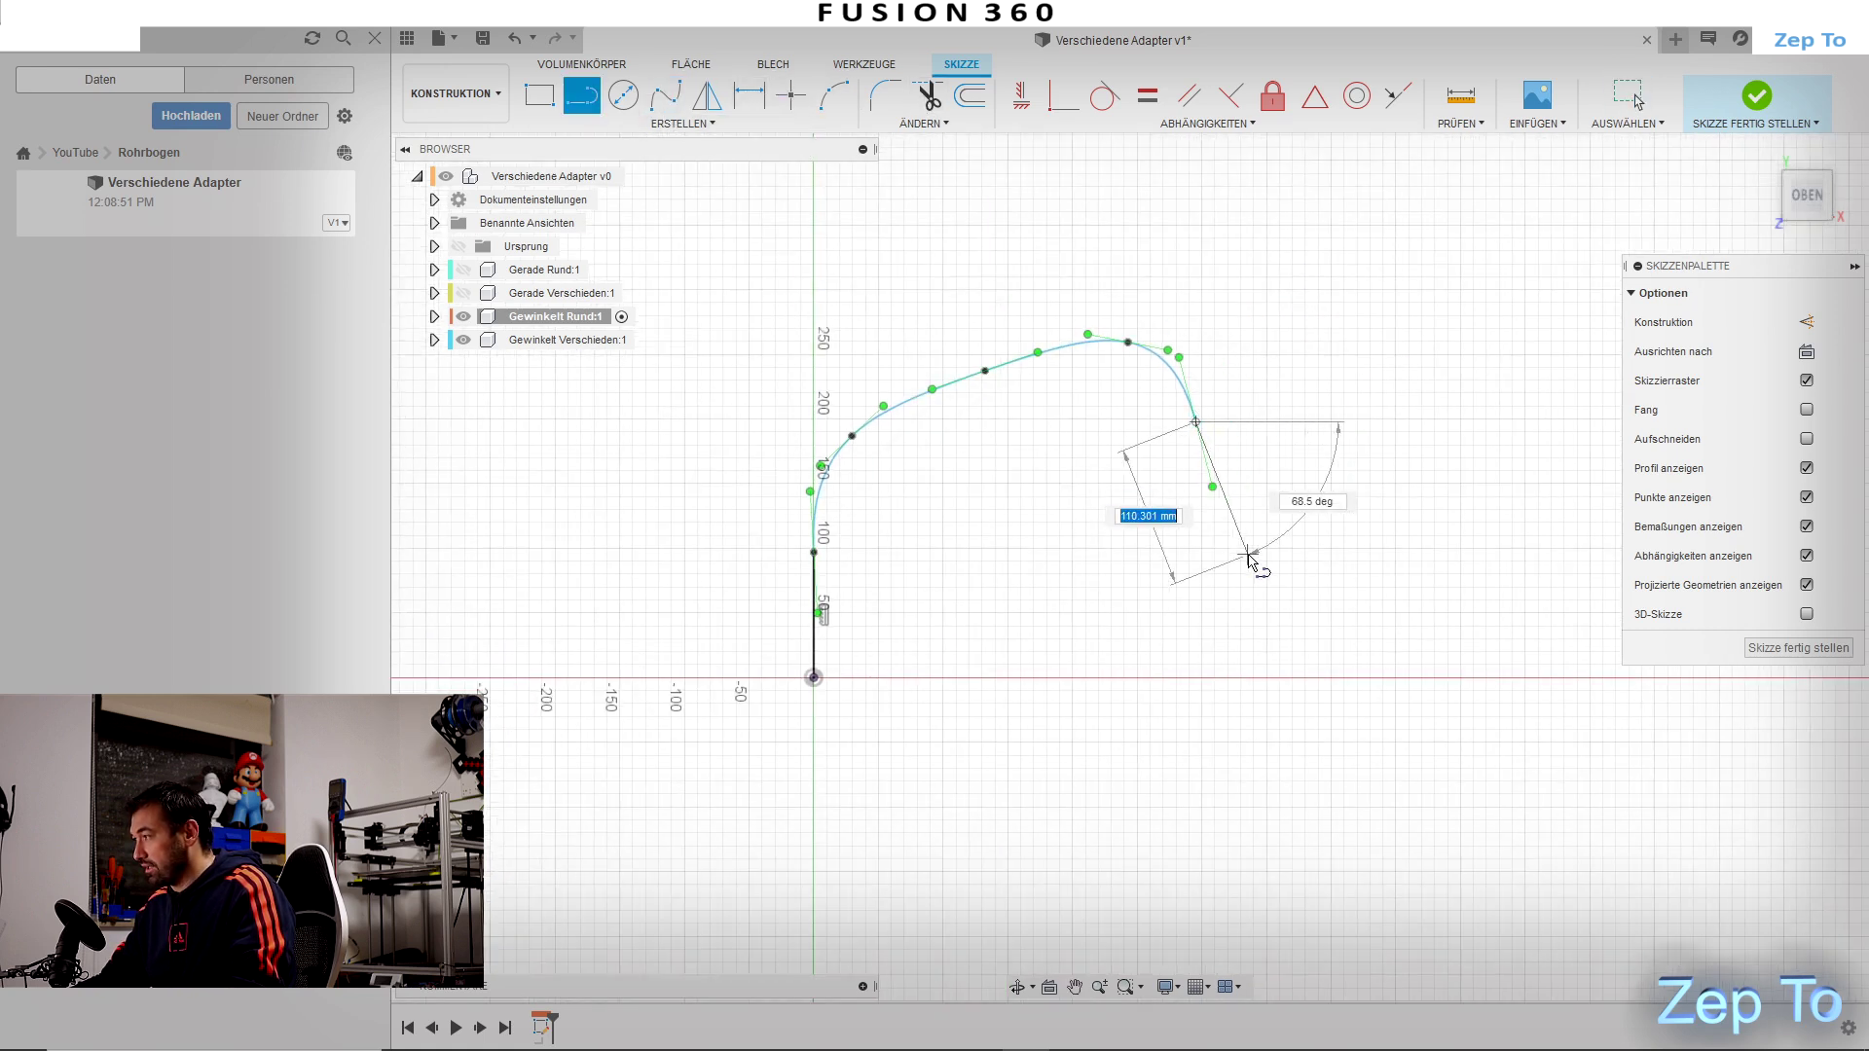
{"action": "left_click", "coordinate": [1264, 536]}
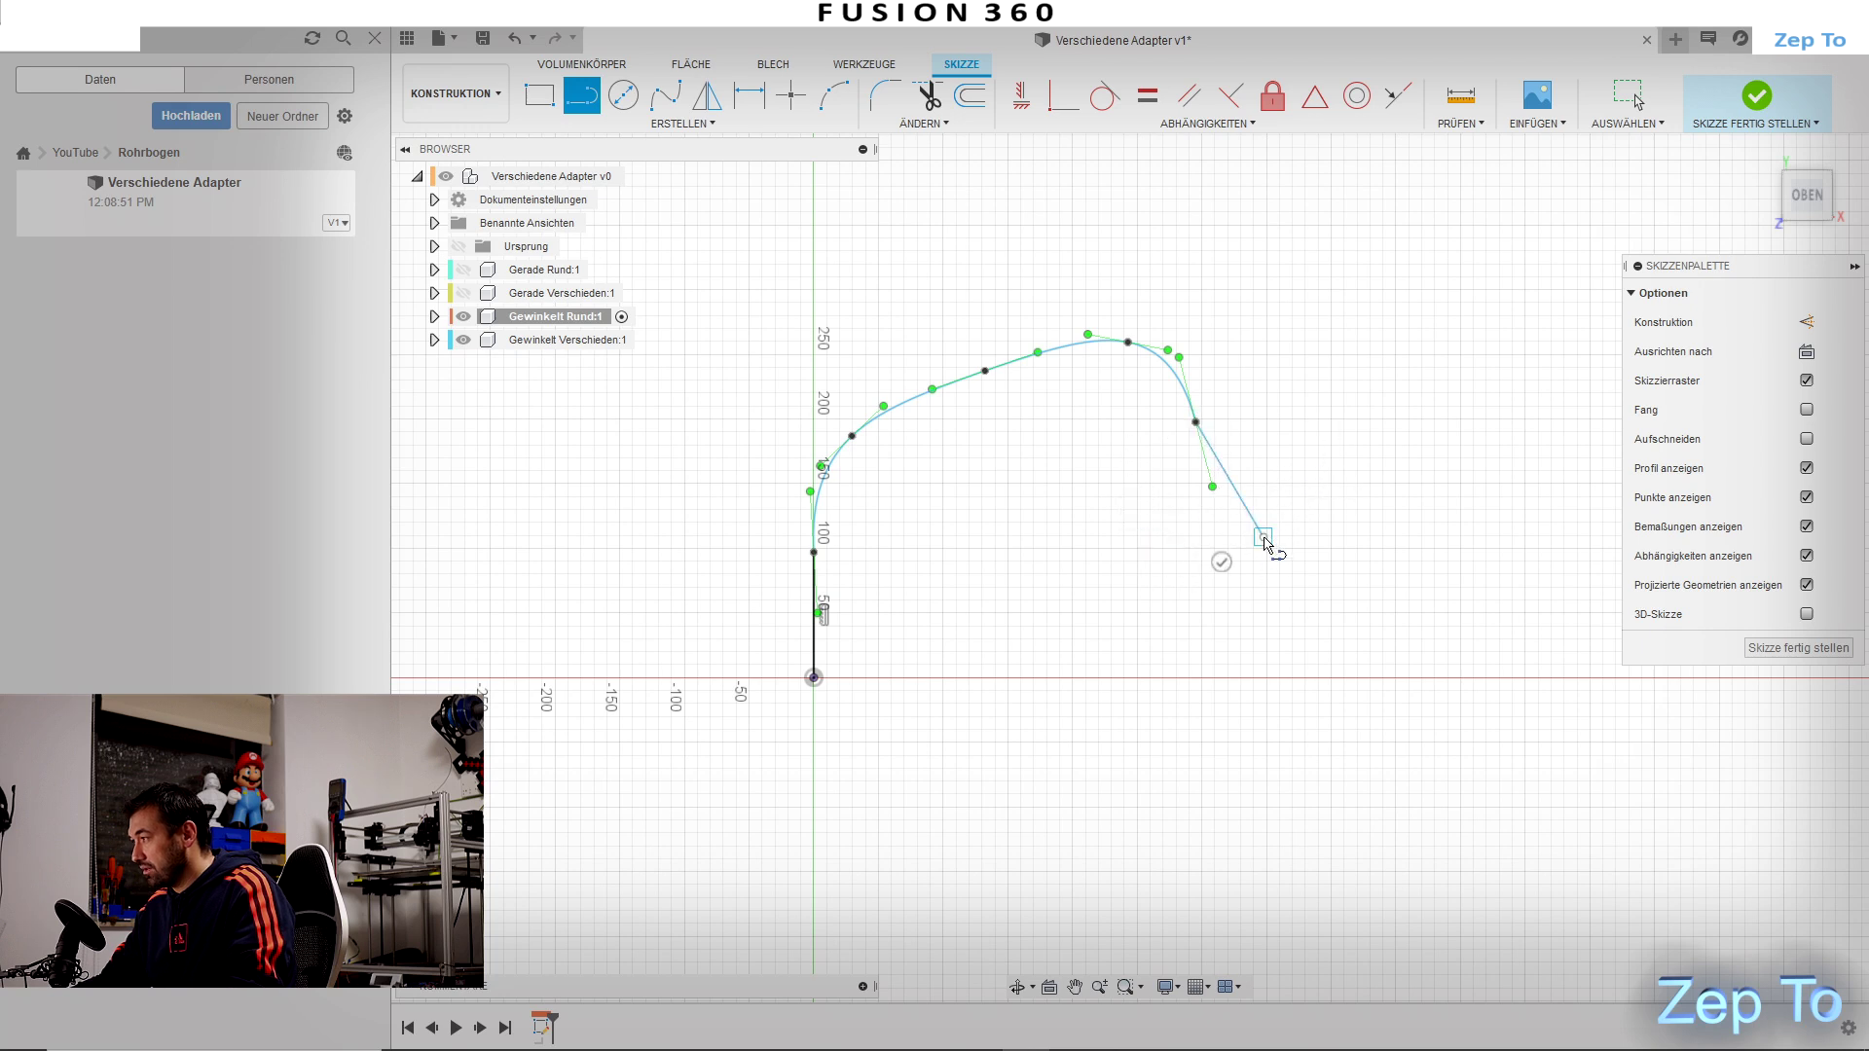
{"action": "key", "text": "Escape"}
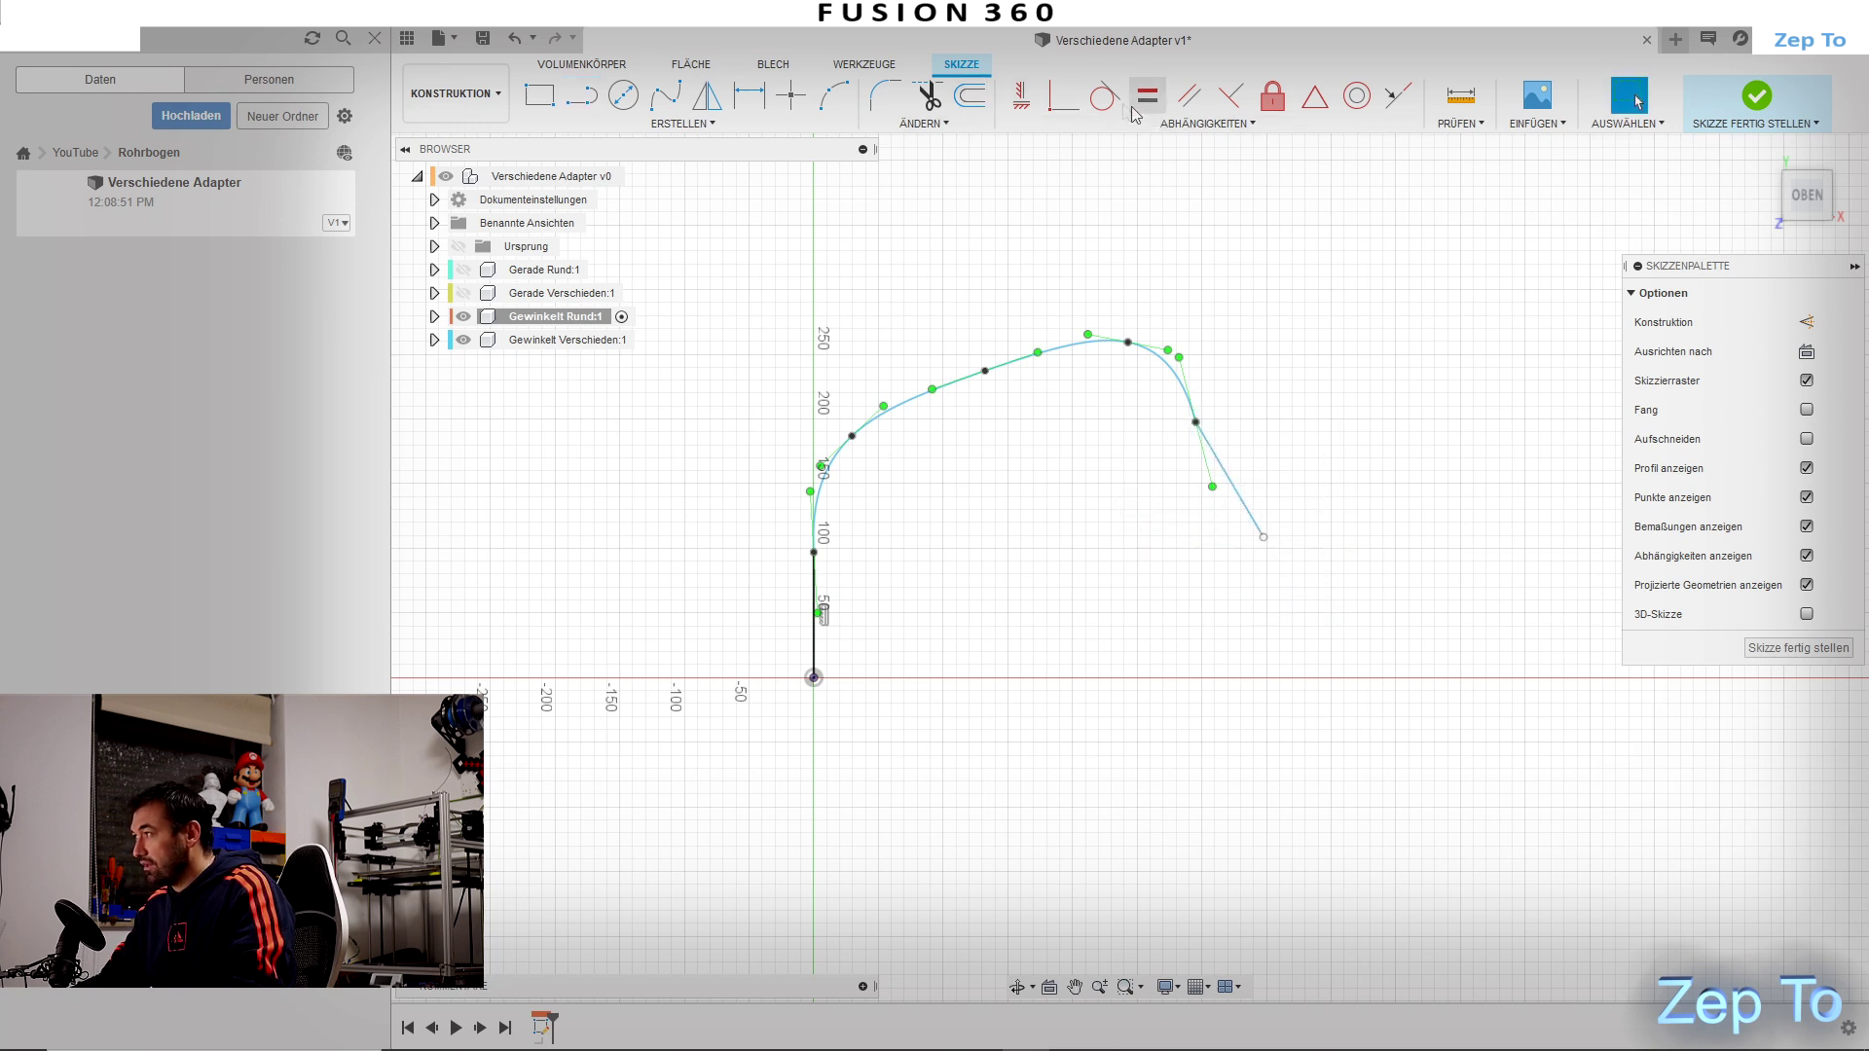
Step: Constrain the spline tangent to the straight end line
{"action": "left_click", "coordinate": [1104, 96]}
{"action": "scroll", "coordinate": [1207, 407], "scroll_direction": "up", "scroll_amount": 3}
{"action": "left_click", "coordinate": [1161, 365]}
{"action": "left_click", "coordinate": [1210, 462]}
{"action": "scroll", "coordinate": [1017, 511], "scroll_direction": "down", "scroll_amount": 3}
{"action": "scroll", "coordinate": [790, 465], "scroll_direction": "up", "scroll_amount": 3}
{"action": "left_click", "coordinate": [790, 466]}
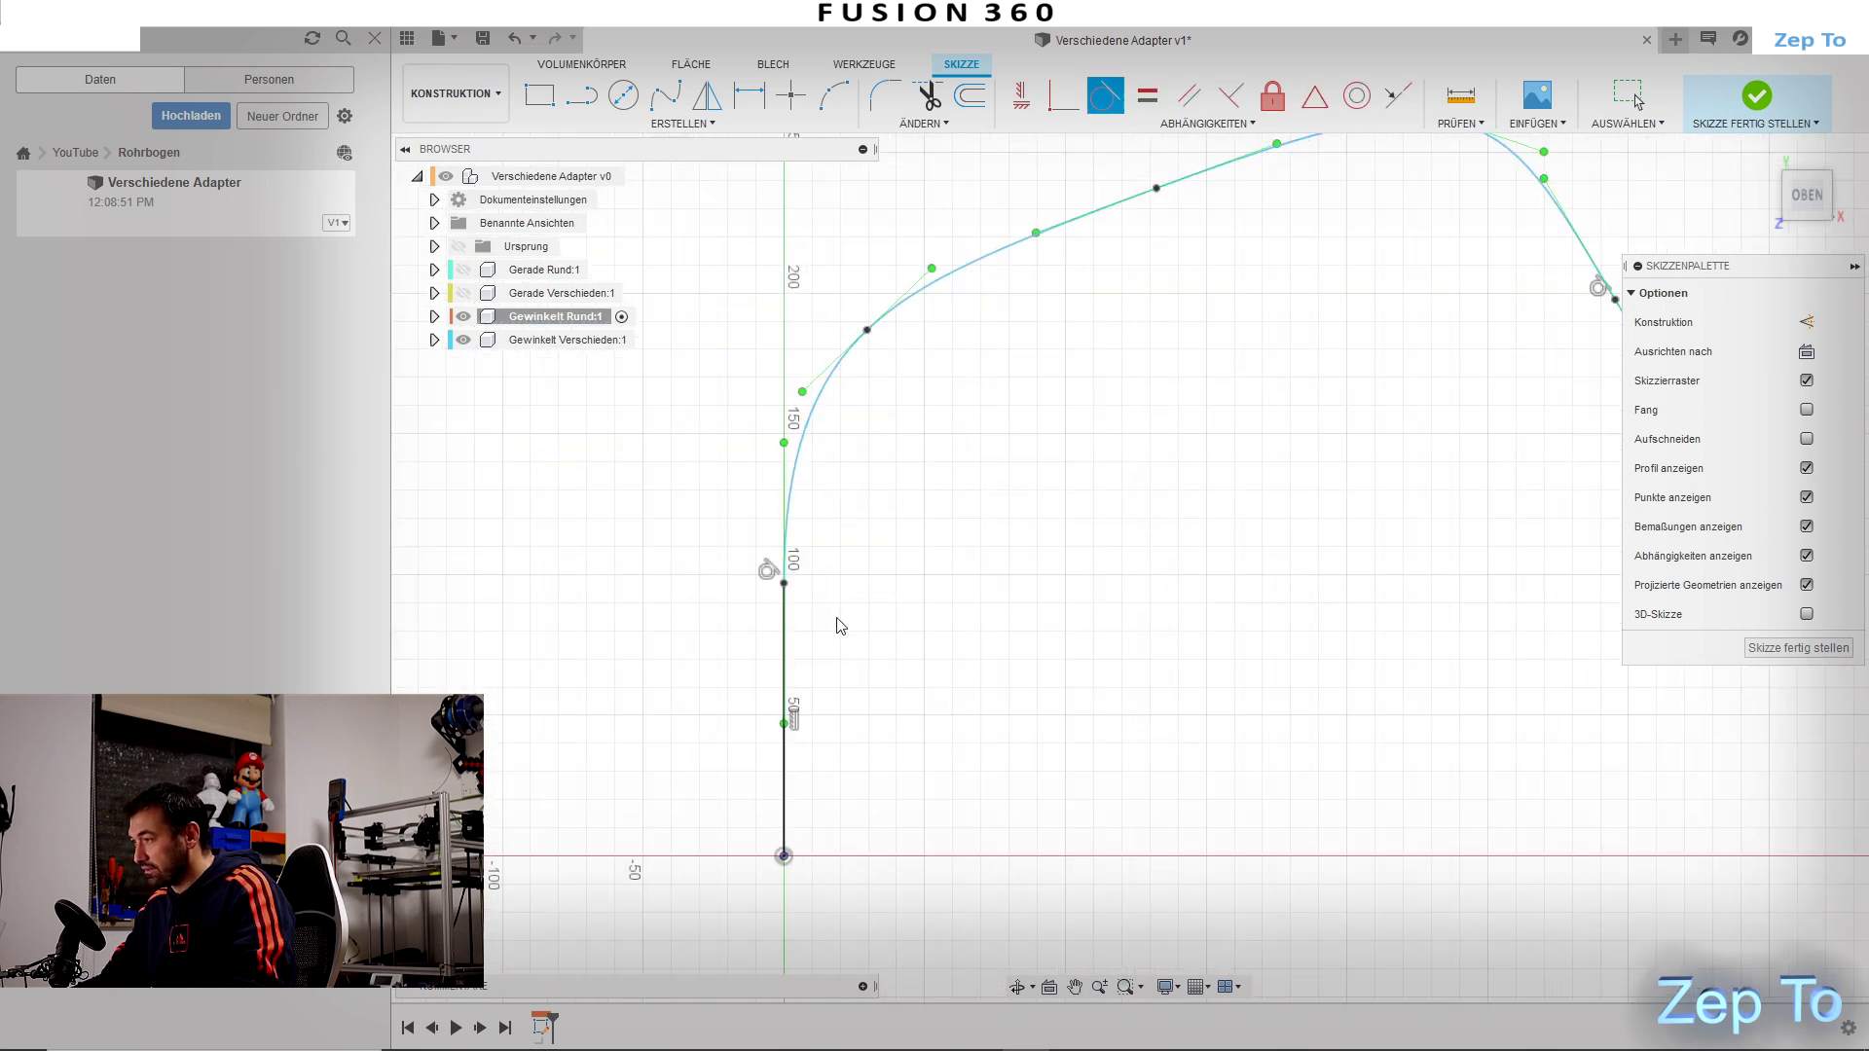
{"action": "scroll", "coordinate": [834, 626], "scroll_direction": "down", "scroll_amount": 2}
{"action": "key", "text": "Escape"}
Step: Drag spline fit points into the final curve shape and finish the sketch
{"action": "left_click_drag", "start_coordinate": [818, 555], "coordinate": [834, 506]}
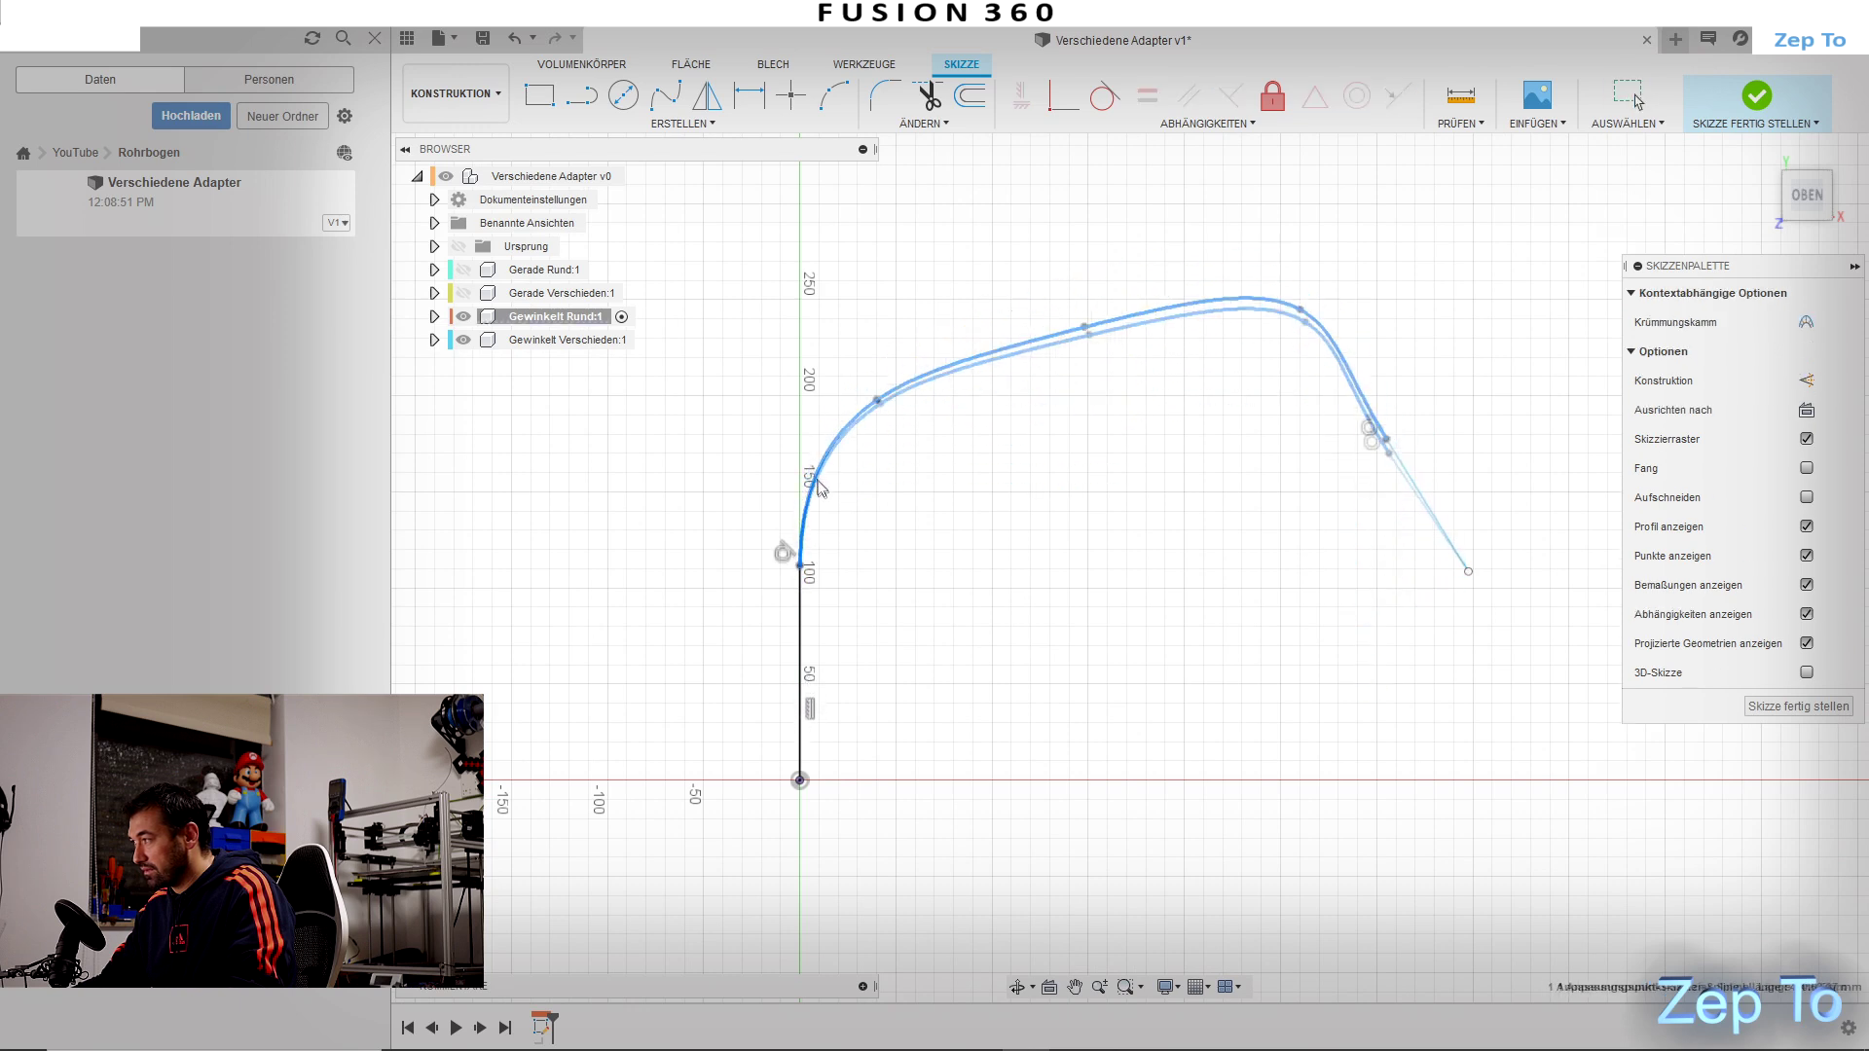
{"action": "left_click_drag", "start_coordinate": [835, 506], "coordinate": [828, 477]}
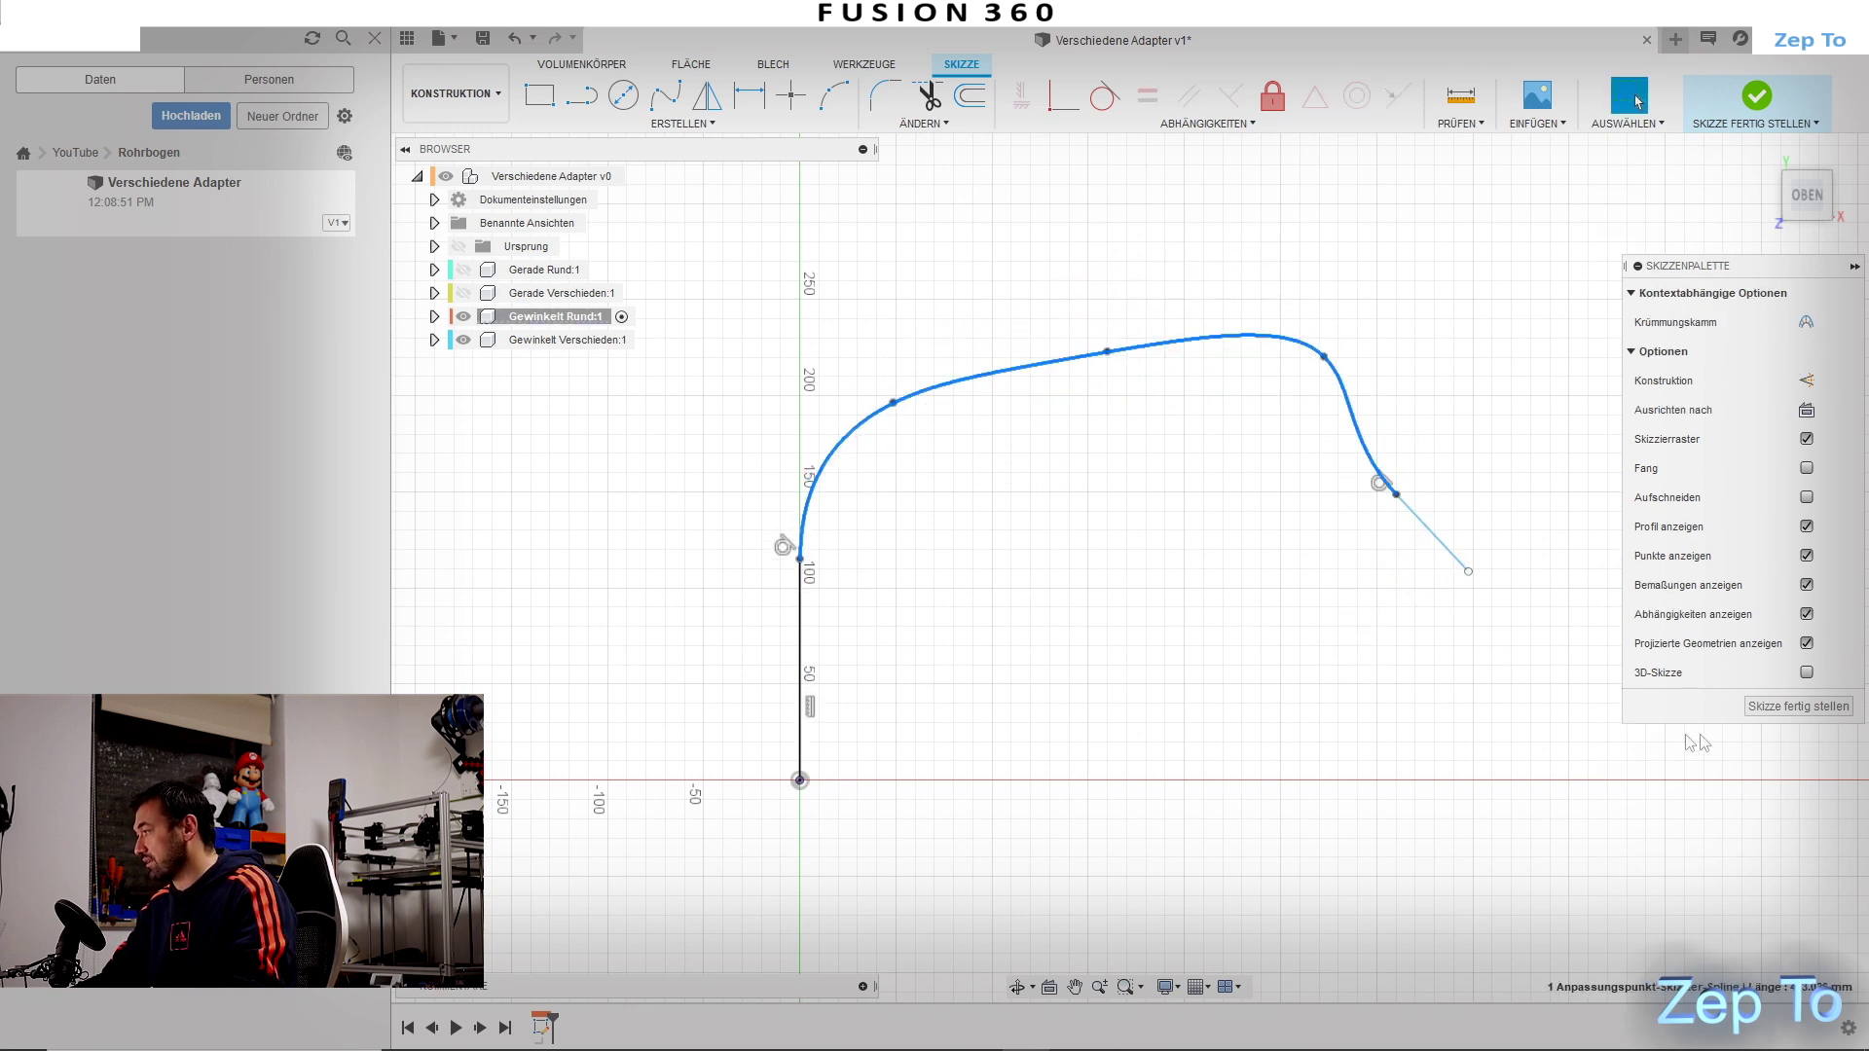
{"action": "left_click", "coordinate": [1769, 708]}
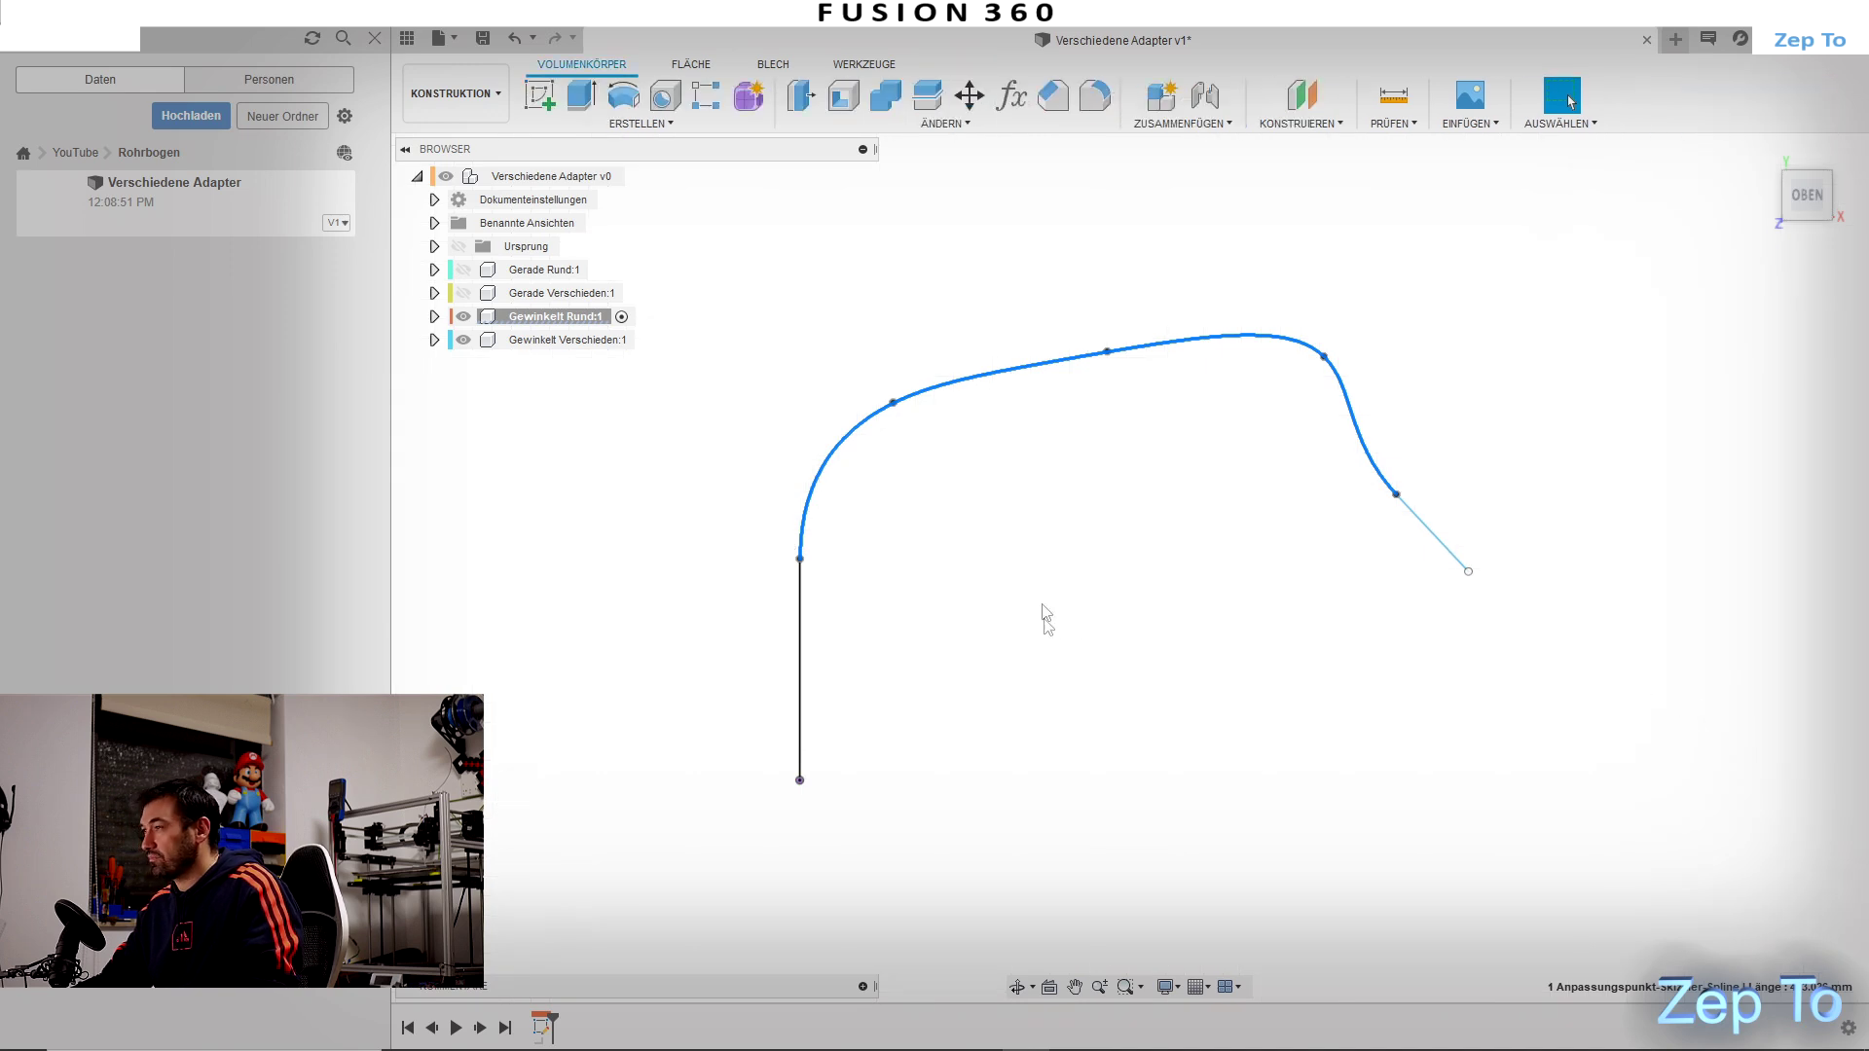
{"action": "left_click", "coordinate": [638, 125]}
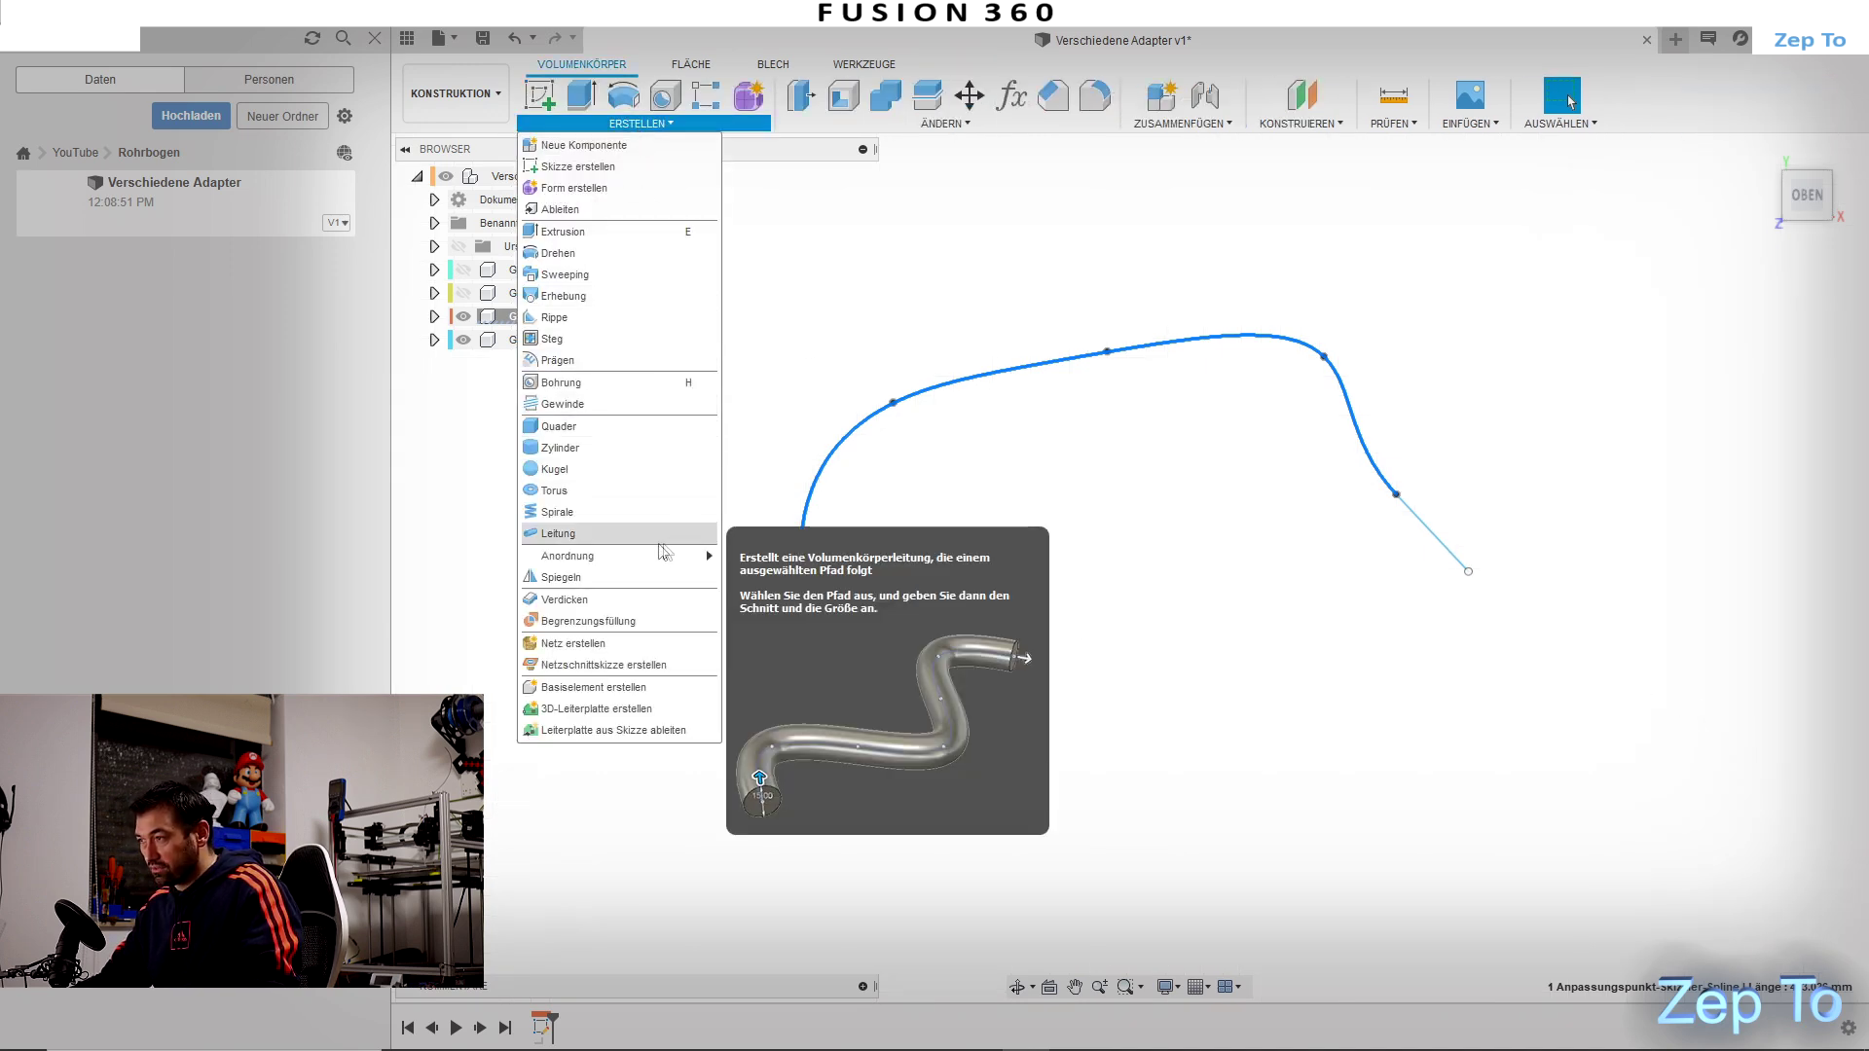
Step: Start a pipe along the curved sketch path with a round cross-section
{"action": "left_click", "coordinate": [600, 541]}
{"action": "left_click", "coordinate": [803, 740]}
{"action": "middle_click_drag", "start_coordinate": [927, 760], "coordinate": [910, 583], "text": "shift"}
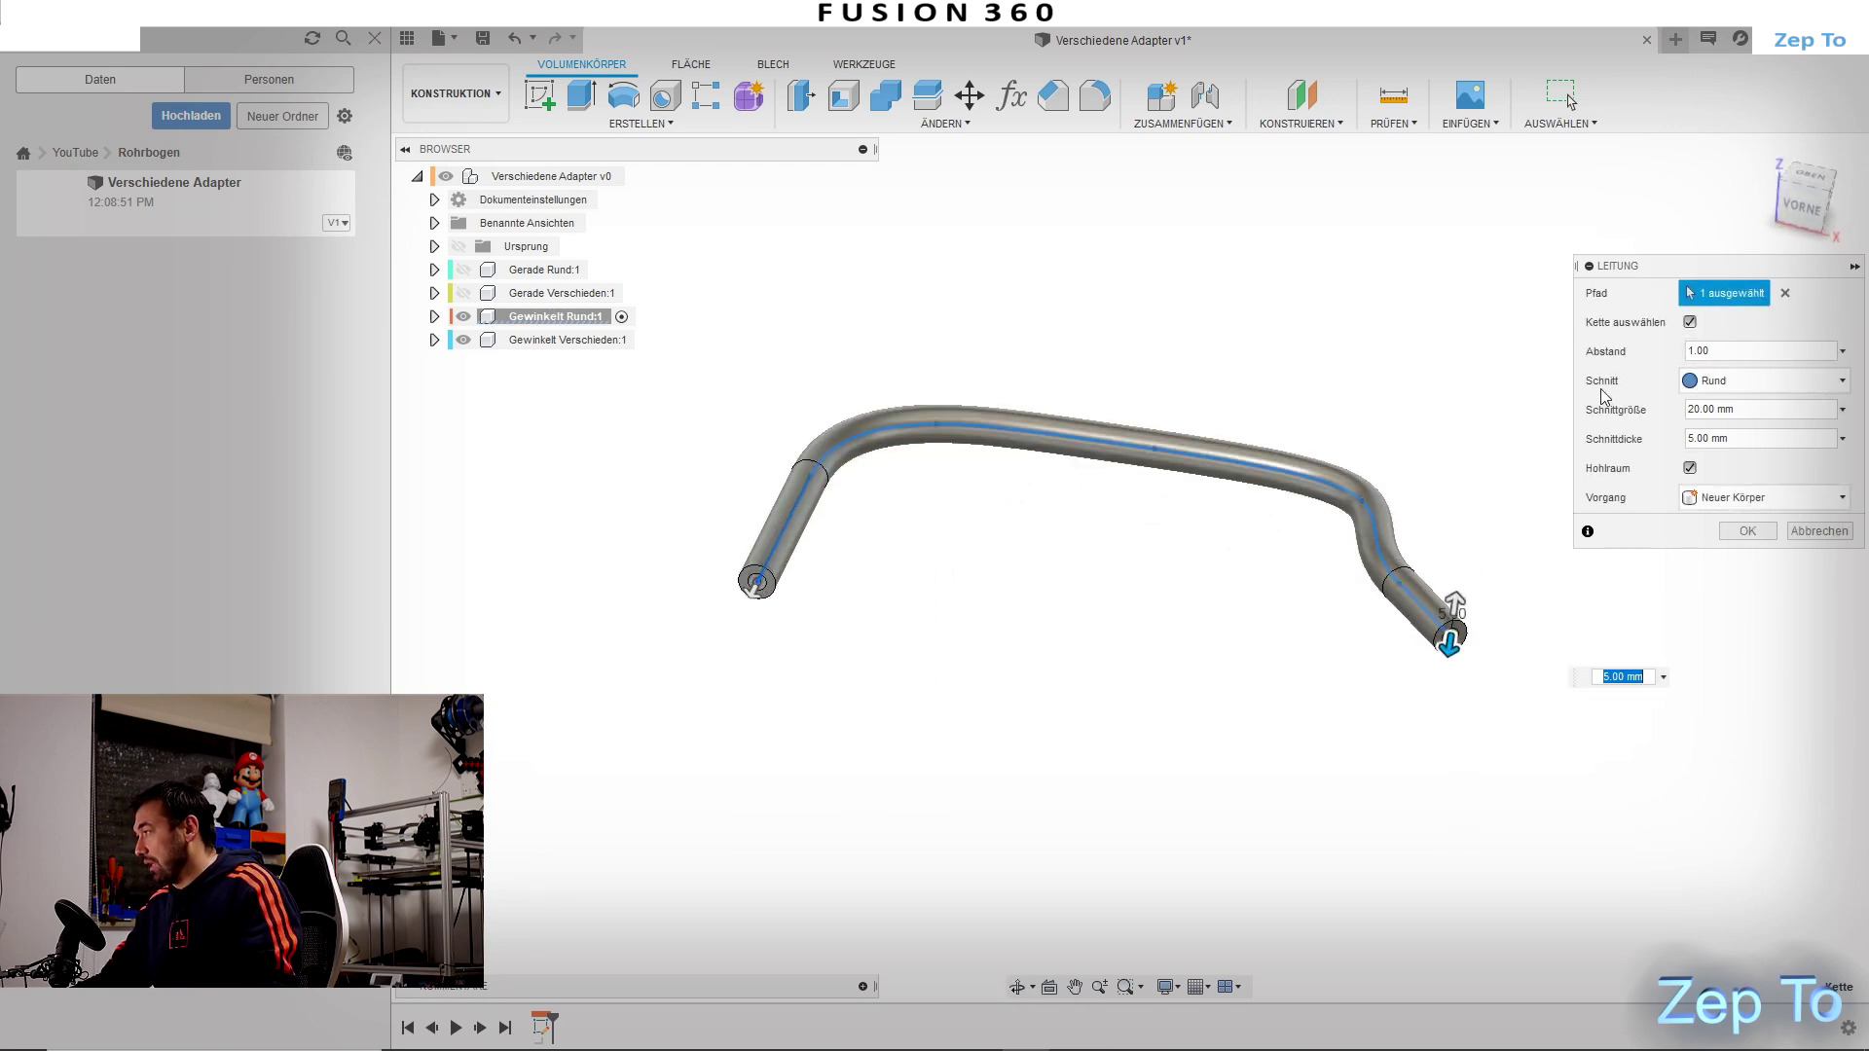
{"action": "left_click", "coordinate": [1706, 382]}
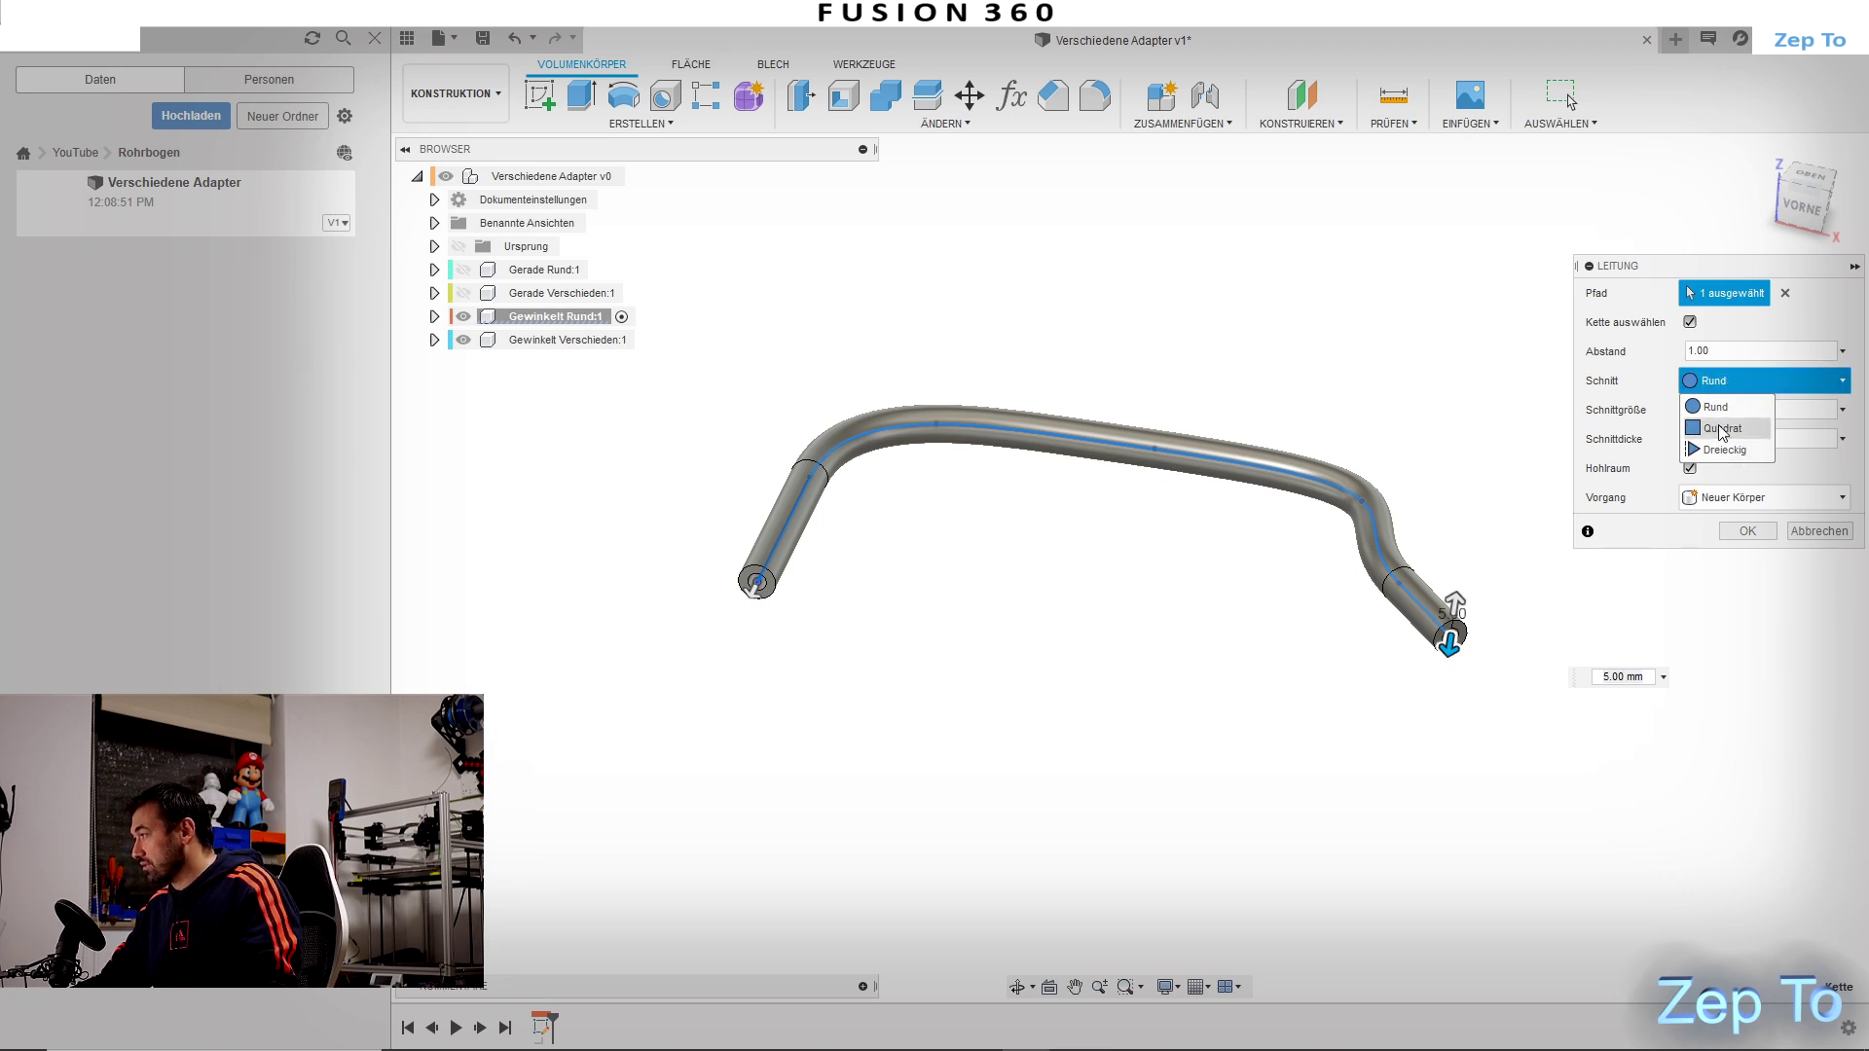
{"action": "left_click", "coordinate": [1721, 429]}
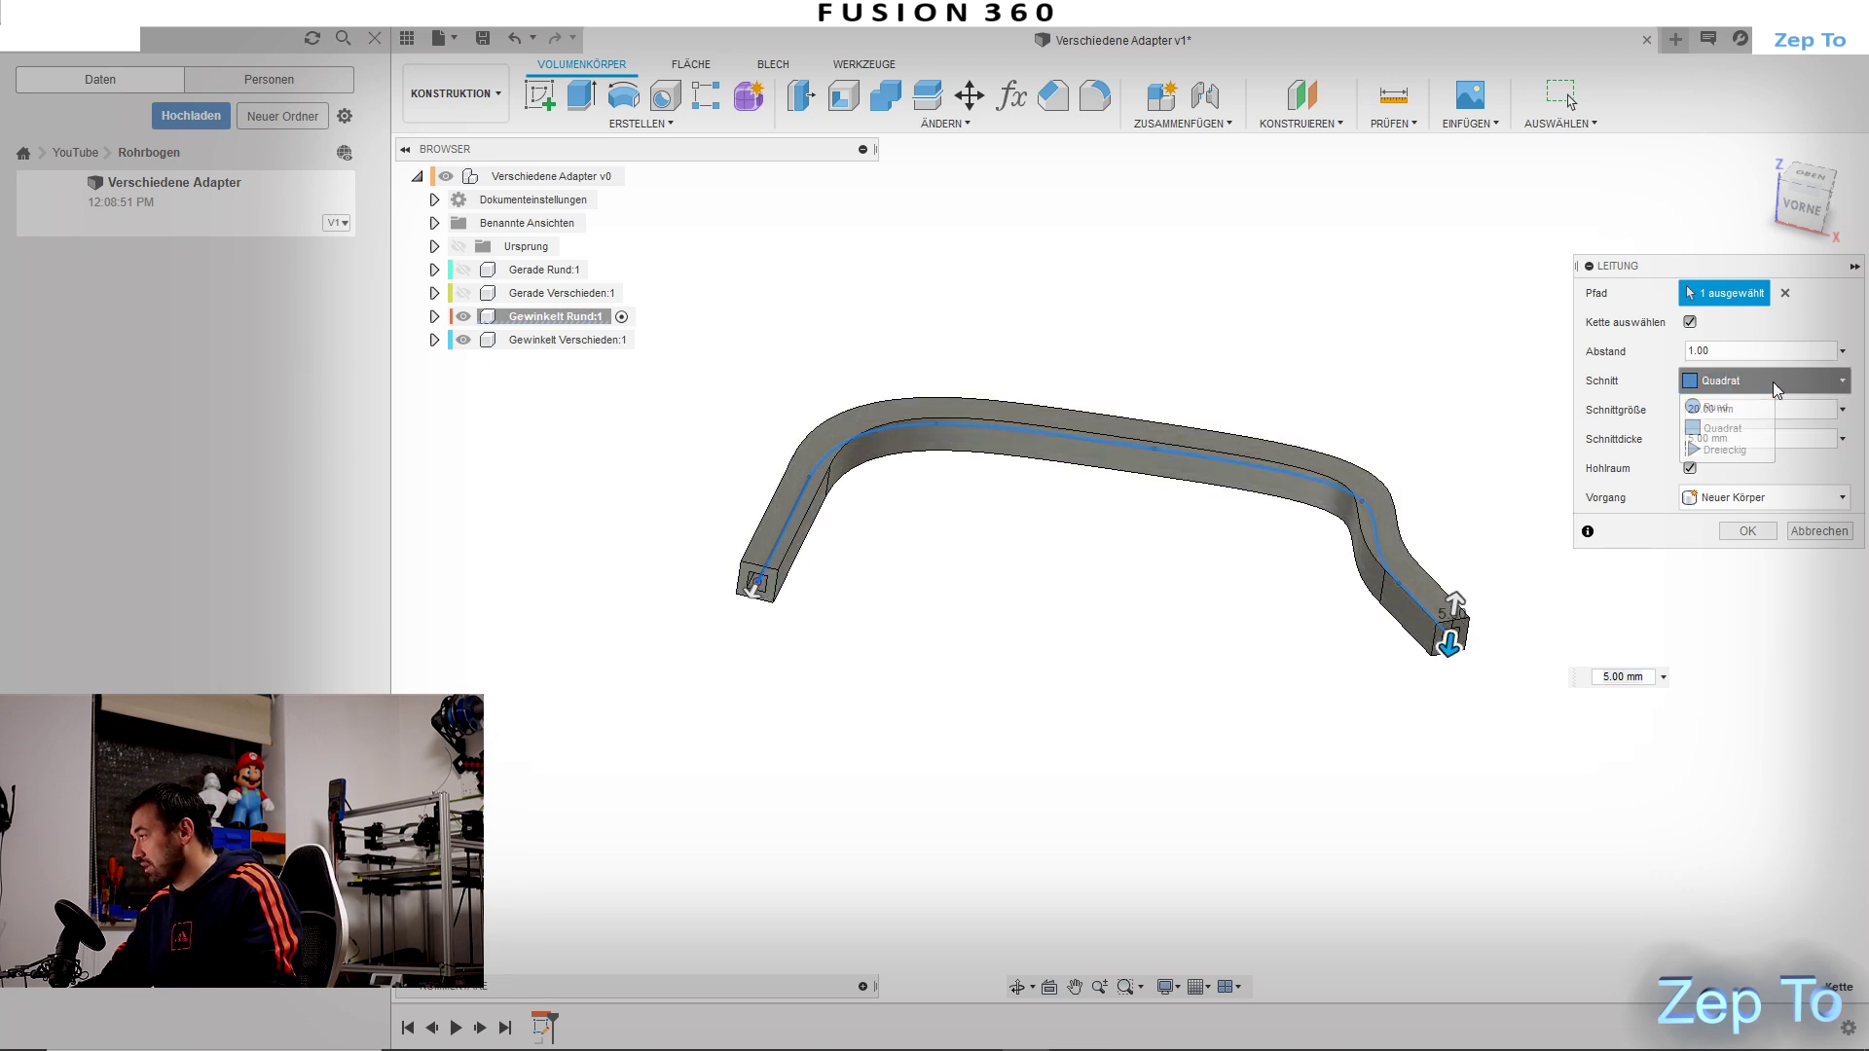
{"action": "left_click", "coordinate": [1727, 449]}
{"action": "left_click", "coordinate": [1758, 382]}
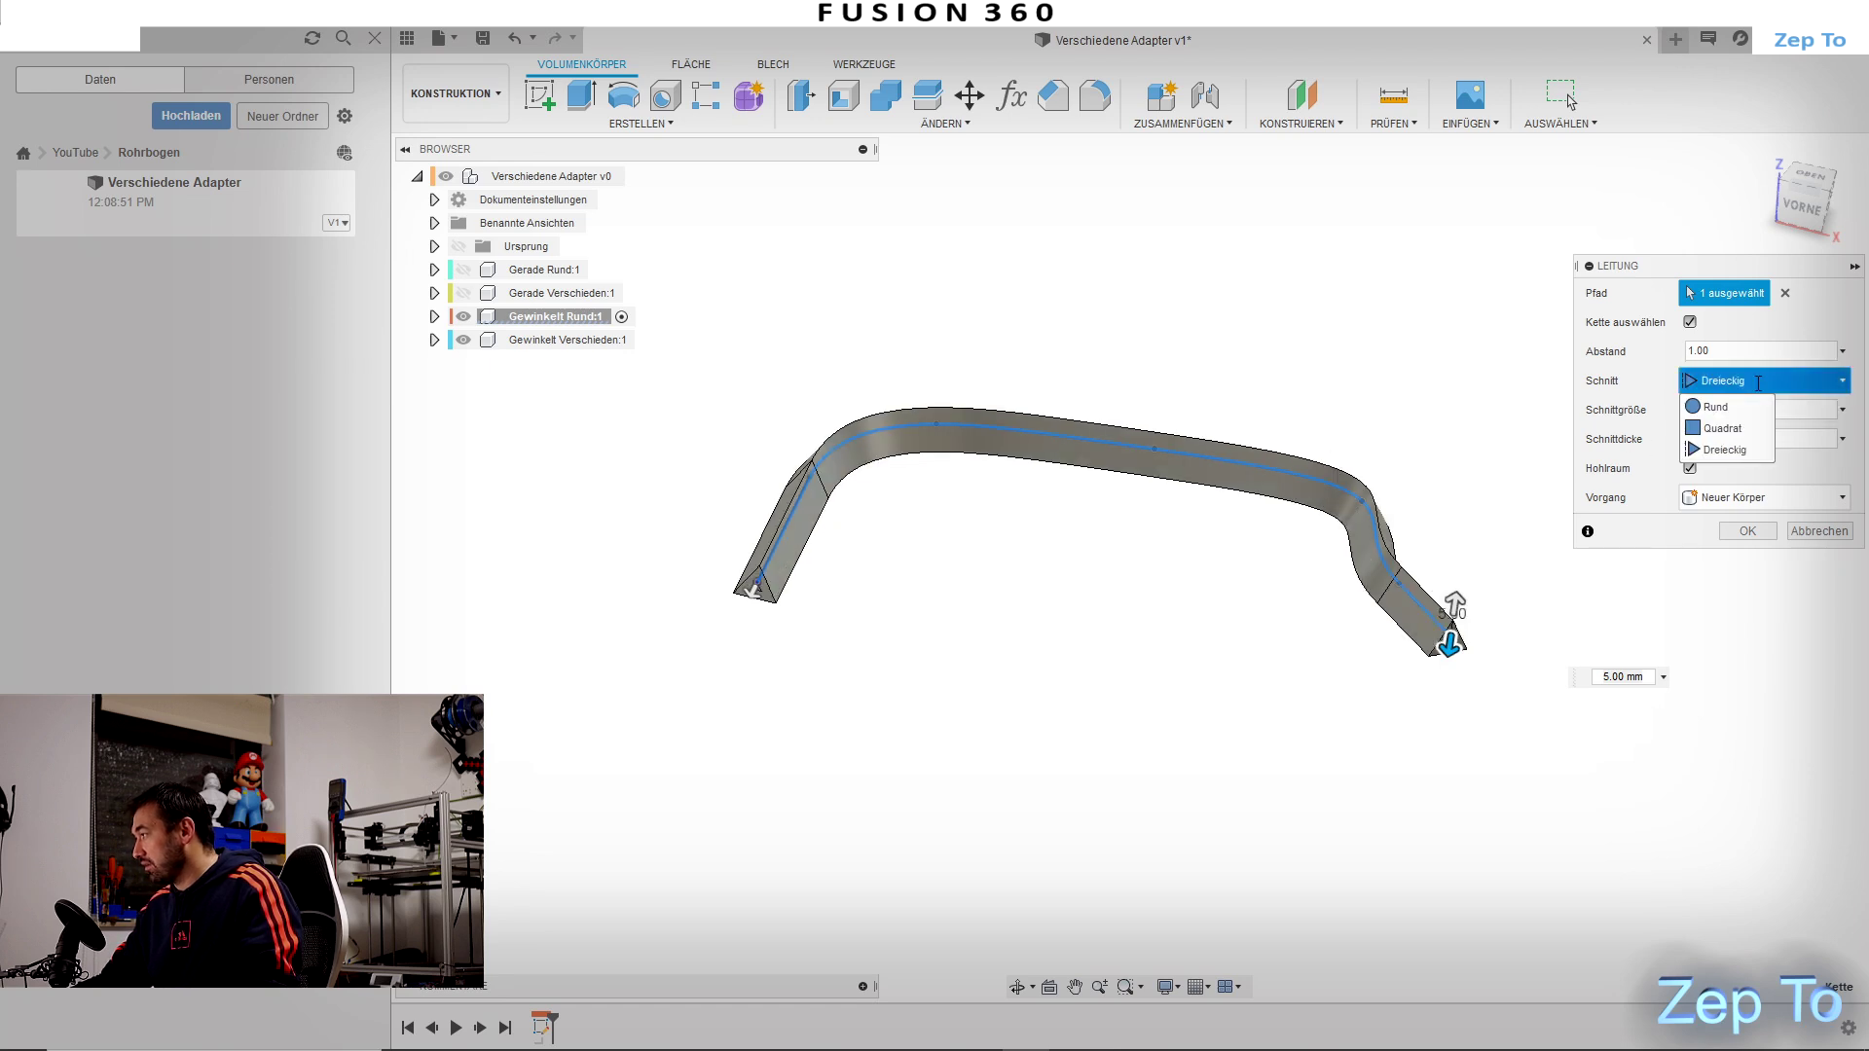
{"action": "left_click", "coordinate": [1741, 410]}
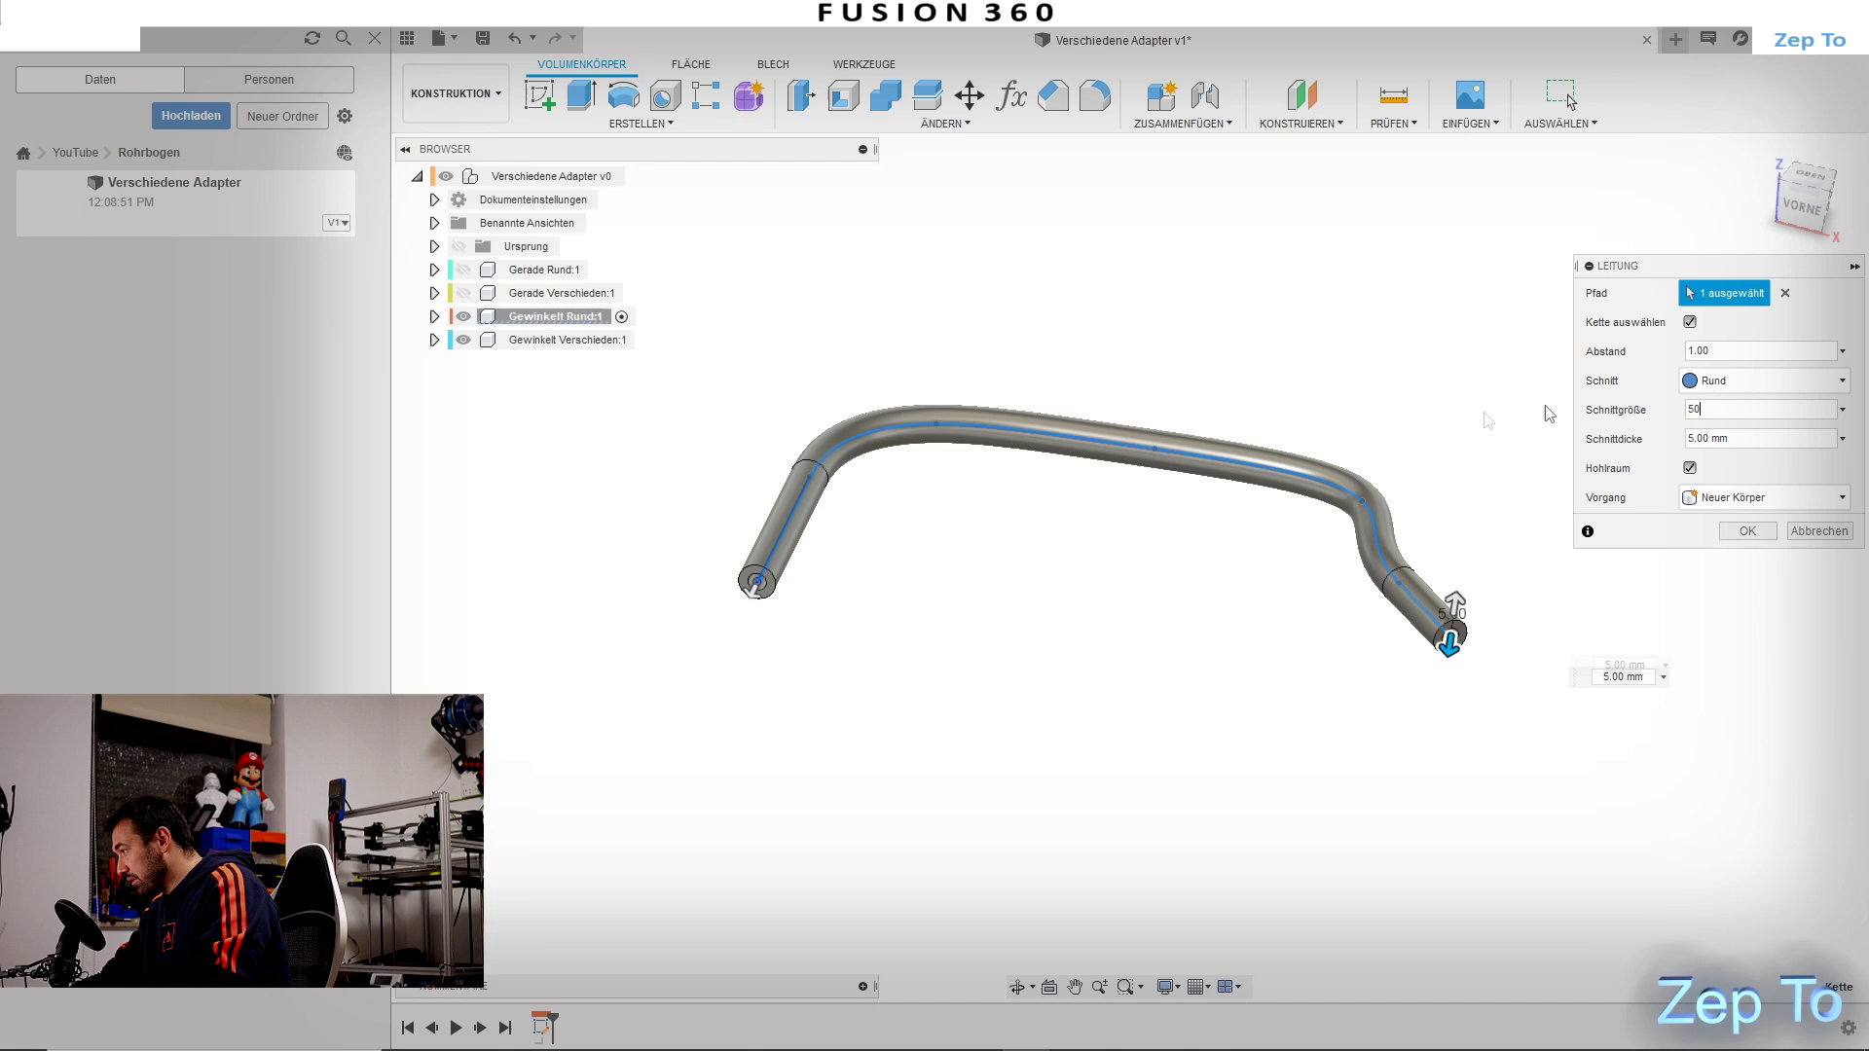
Step: Set the pipe section to 50 mm, hollow with a 1 mm wall, and create it
{"action": "type", "text": "0"}
{"action": "scroll", "coordinate": [1457, 570], "scroll_direction": "up", "scroll_amount": 3}
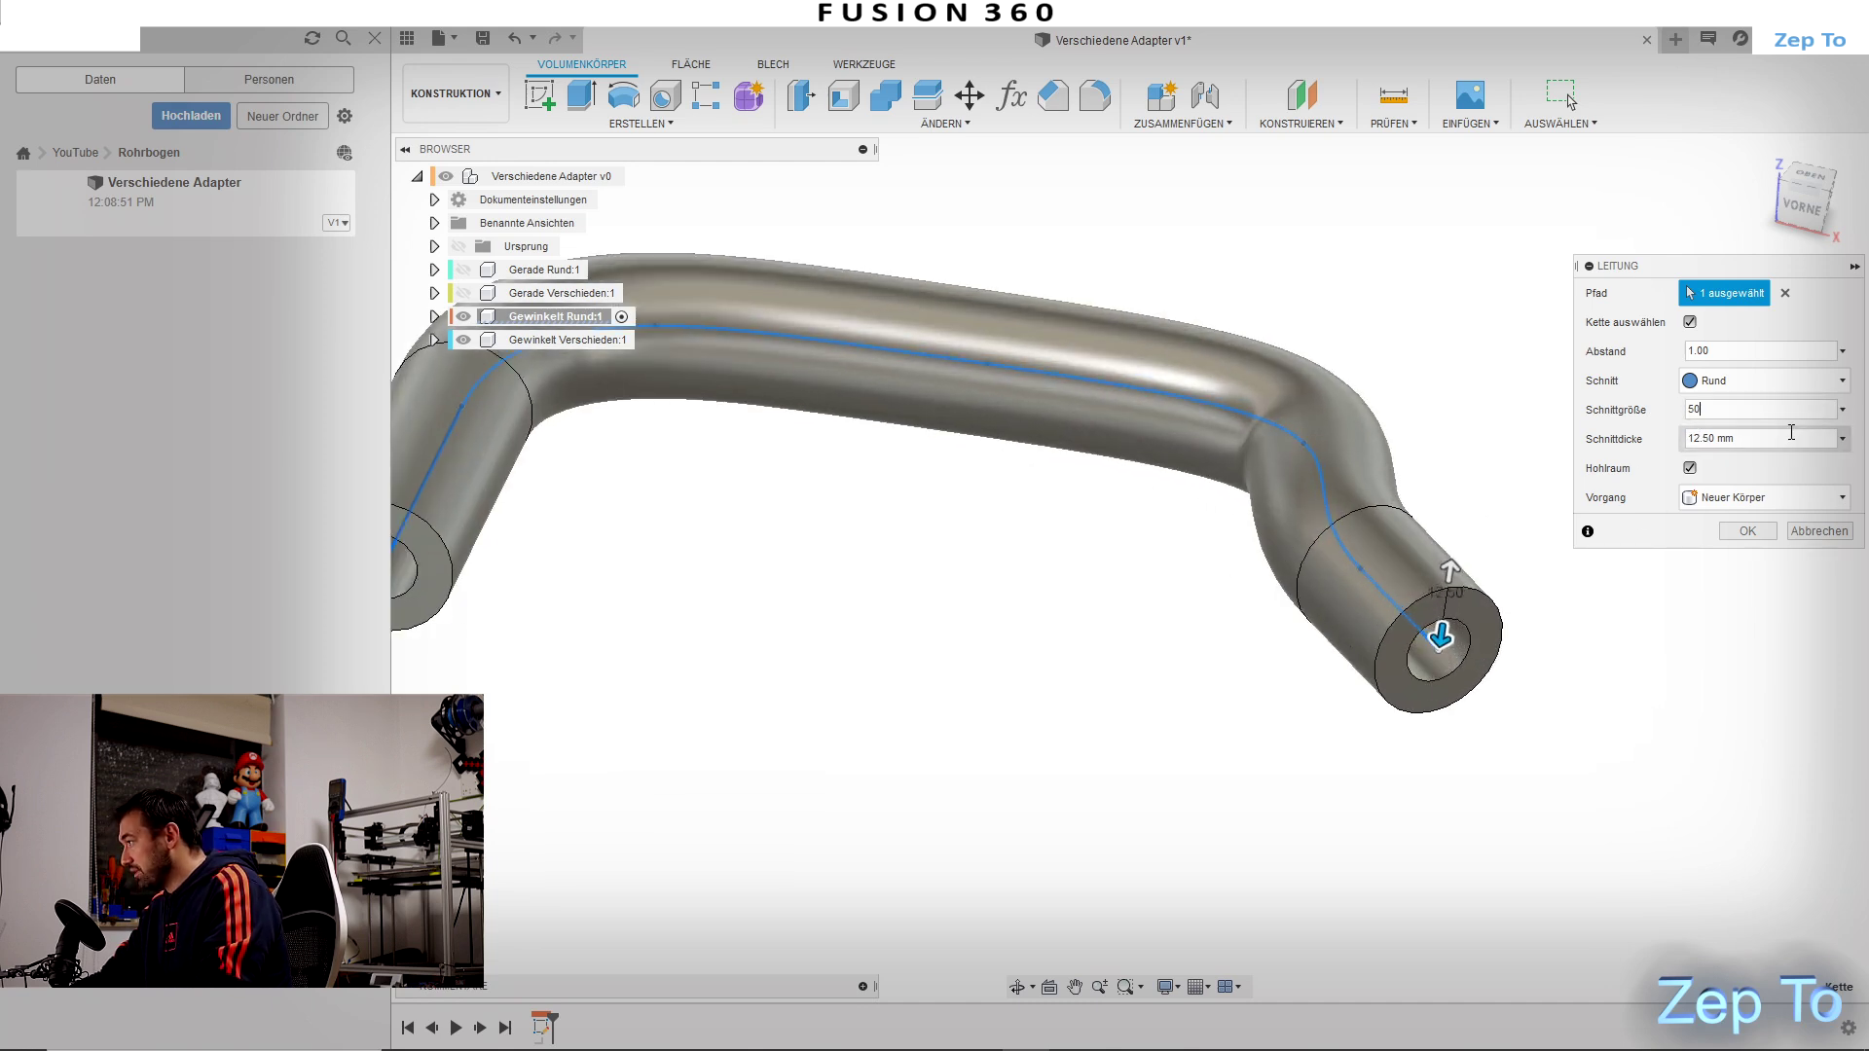
{"action": "type", "text": "1"}
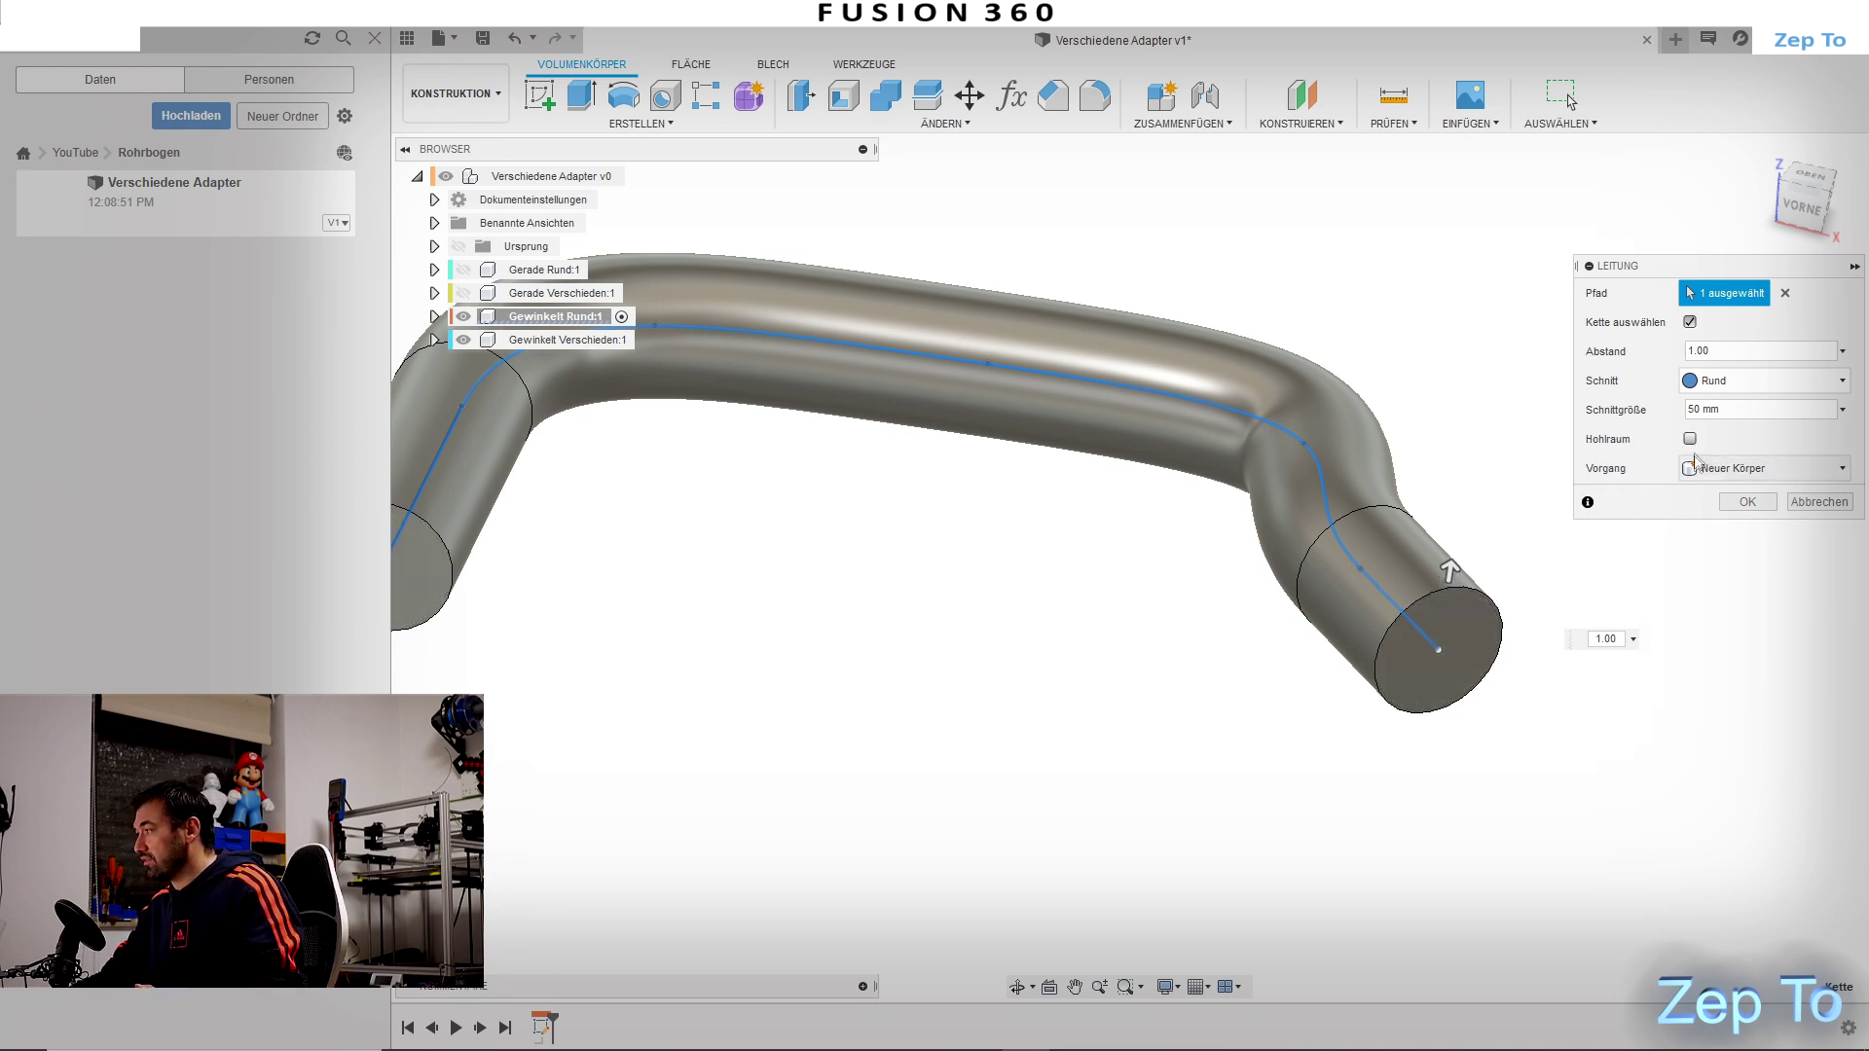
{"action": "key", "text": "Return"}
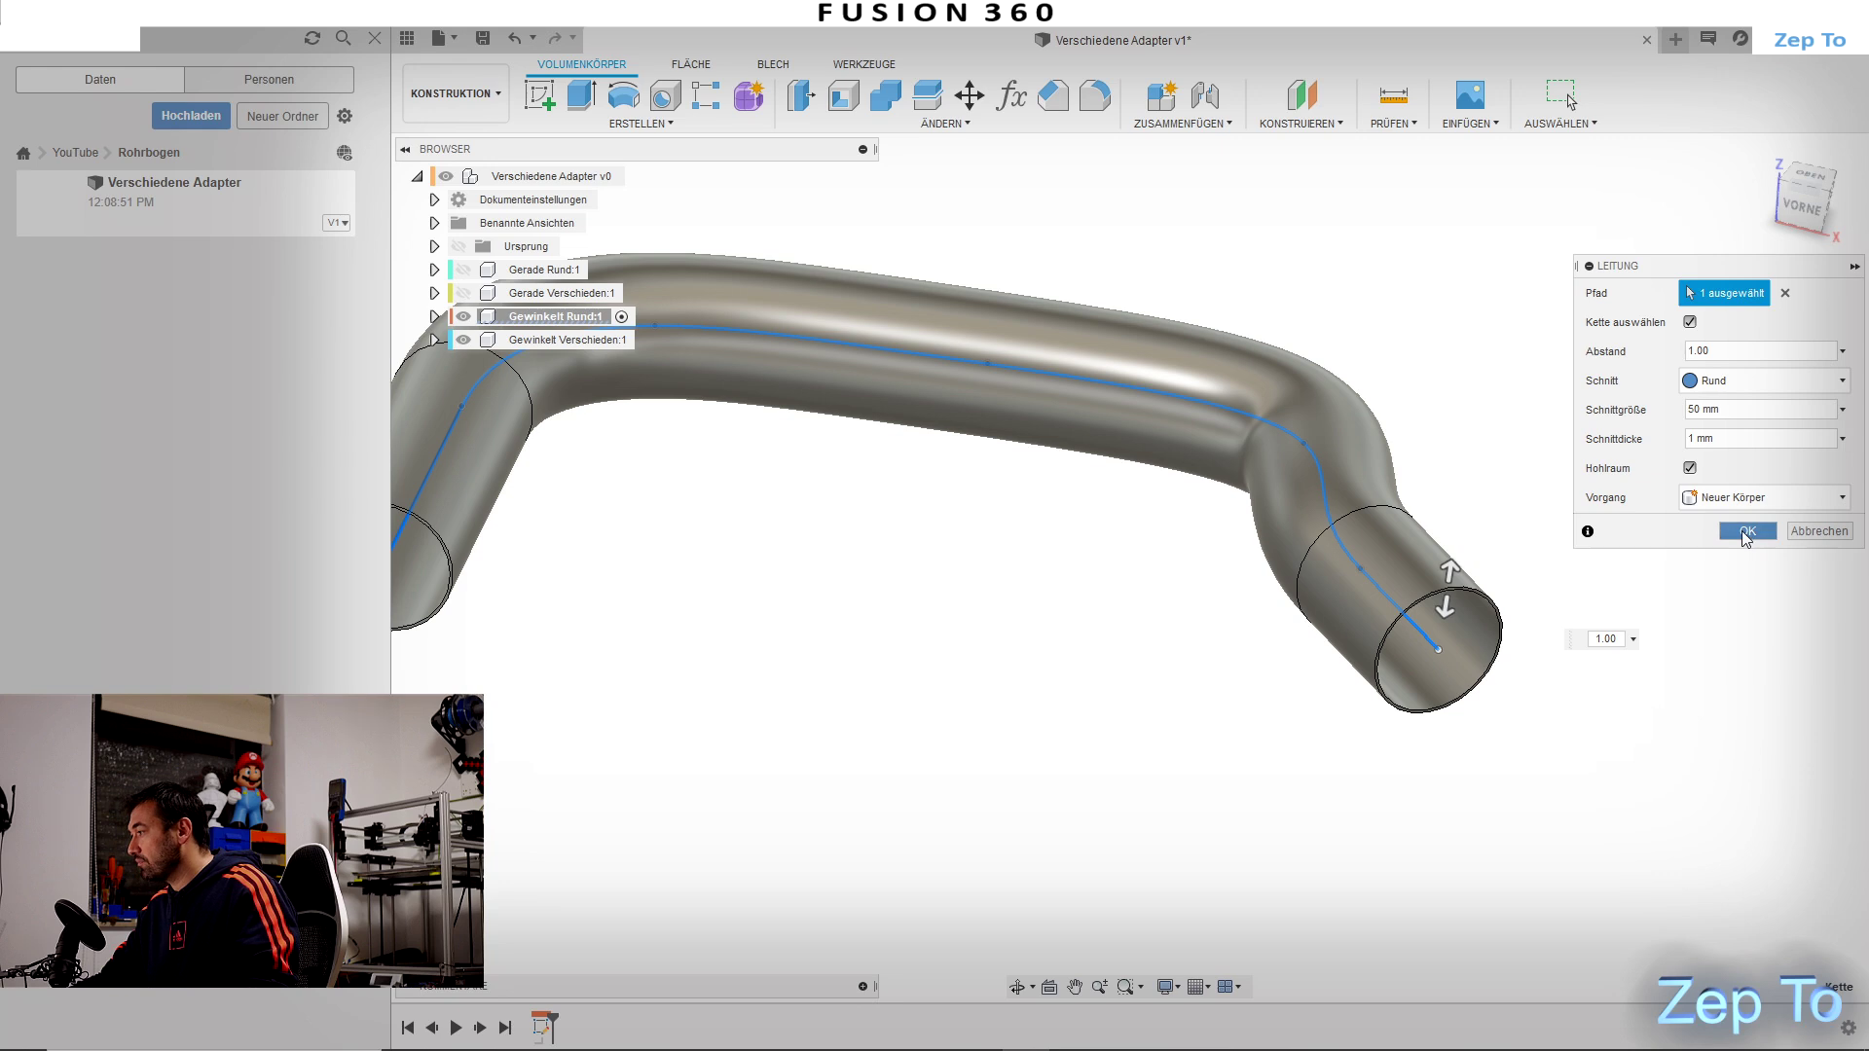
{"action": "left_click", "coordinate": [1747, 531]}
{"action": "middle_click_drag", "start_coordinate": [1429, 523], "coordinate": [464, 401], "text": "shift"}
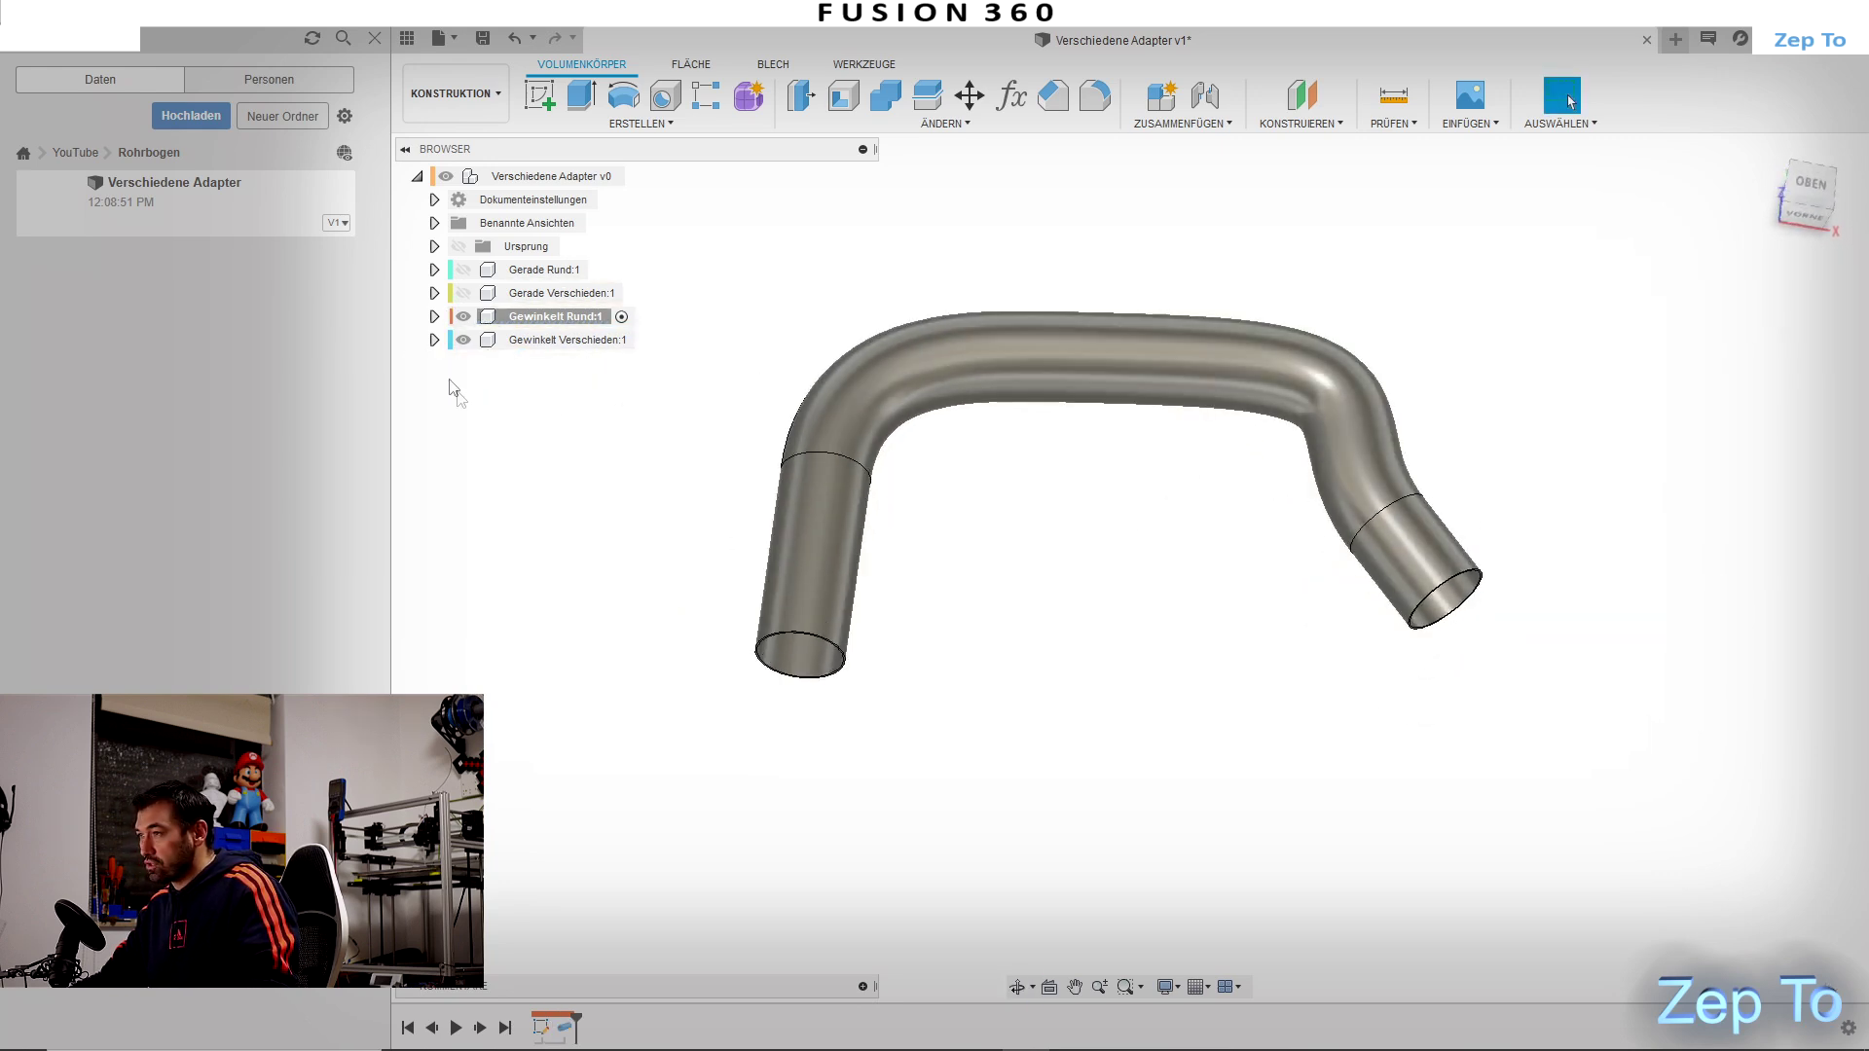
Step: Show Gewinkelt Rund's Skizze1 path and drag its points to reshape the pipe's bend
{"action": "left_click", "coordinate": [434, 317]}
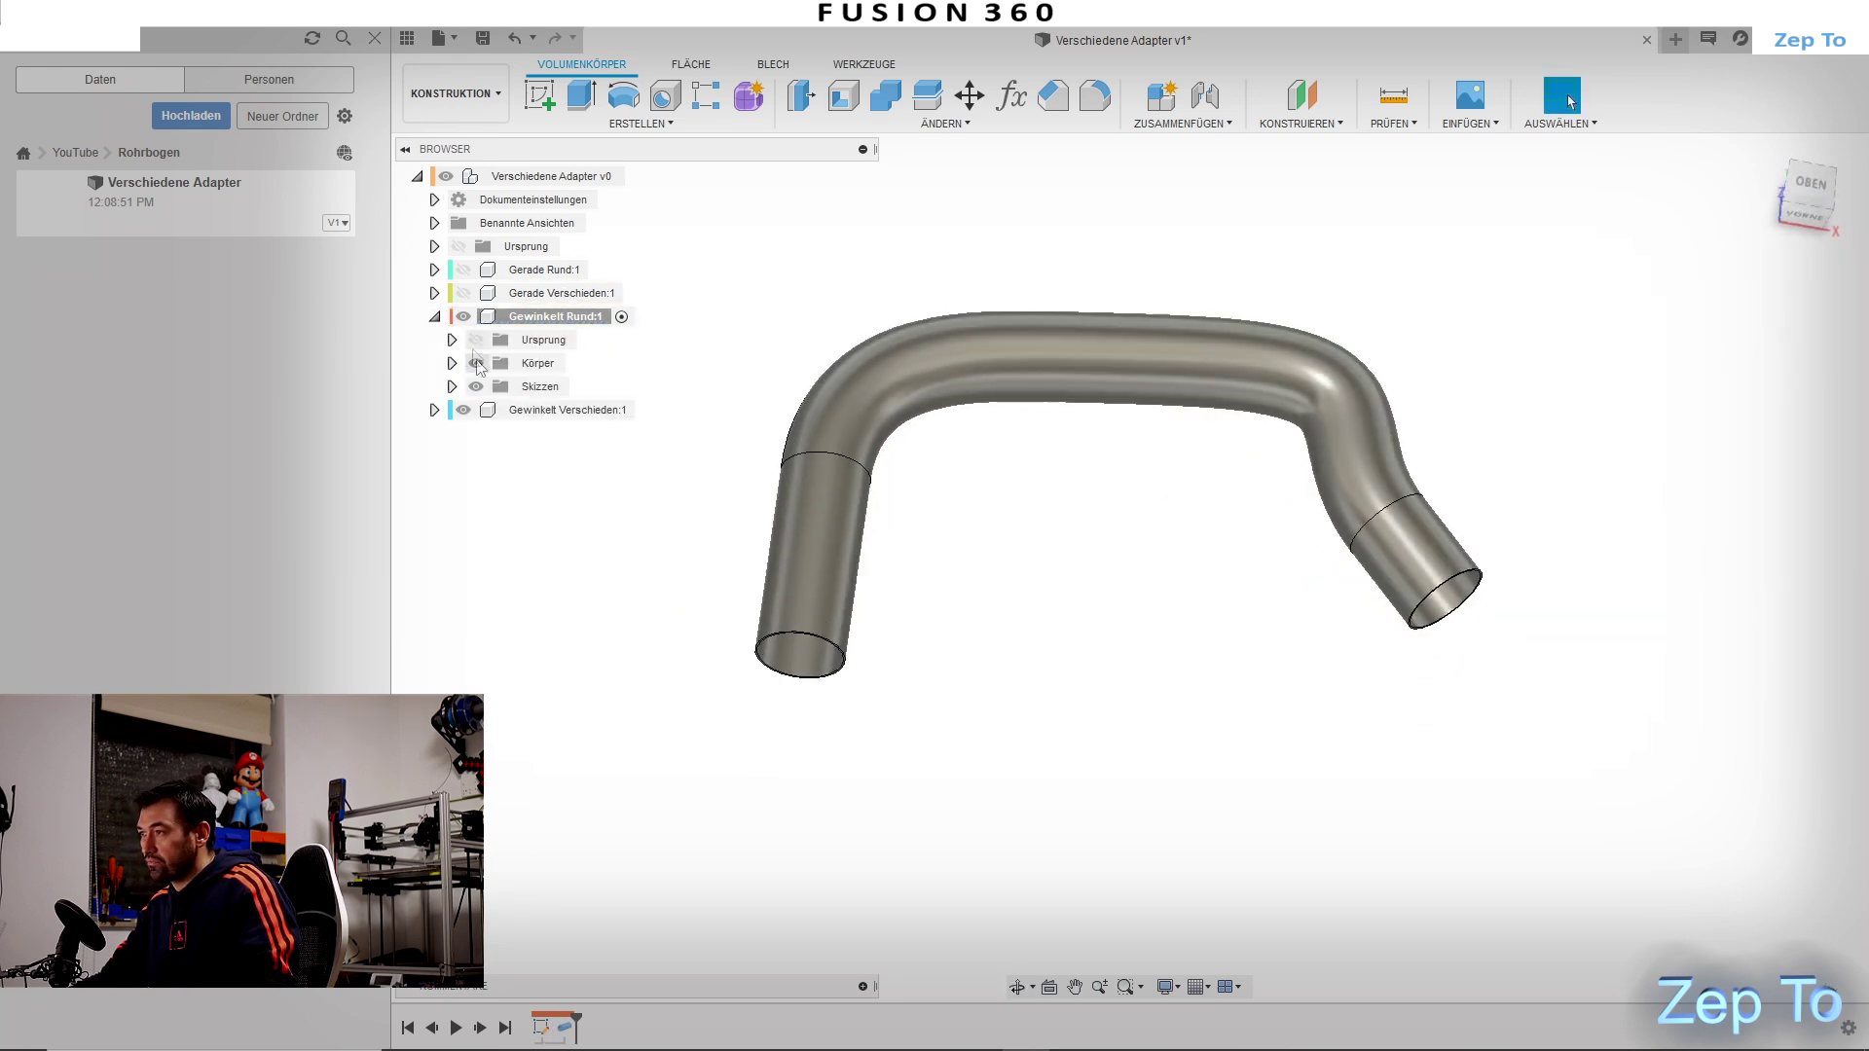
{"action": "left_click", "coordinate": [451, 387]}
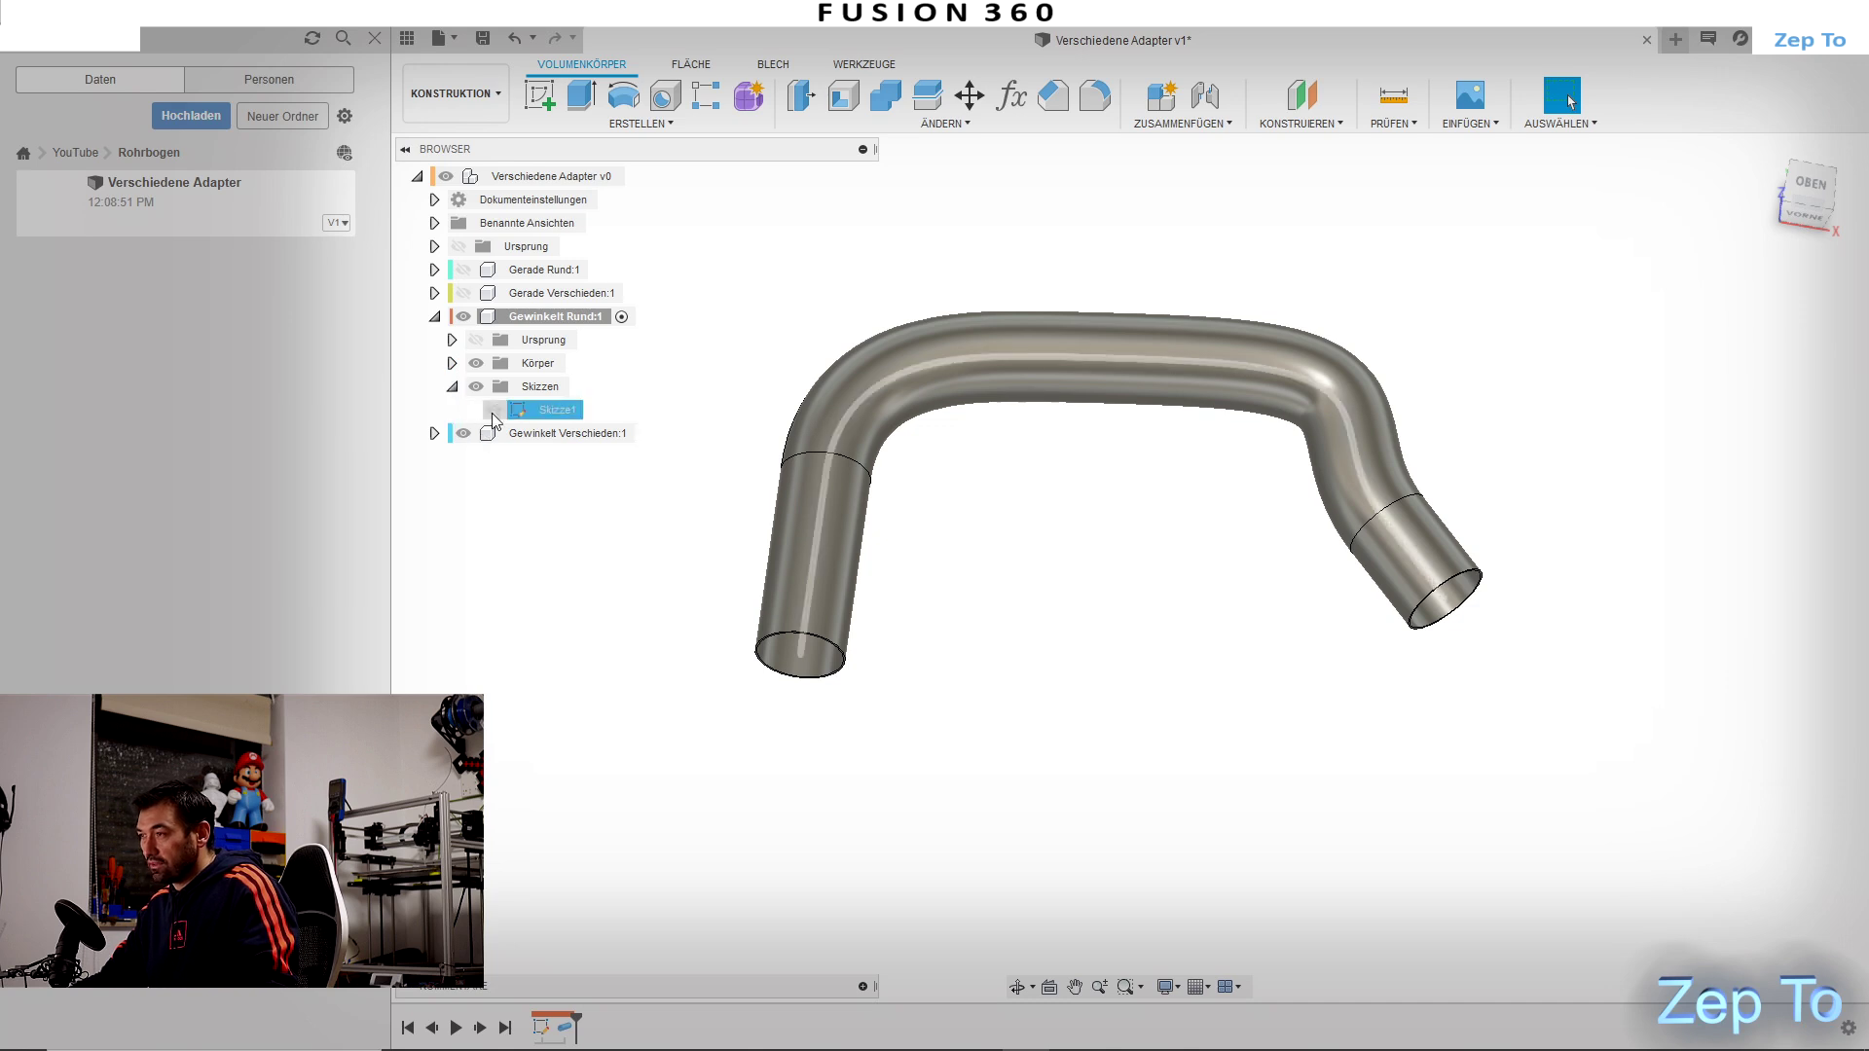
{"action": "mouse_move", "coordinate": [1807, 197]}
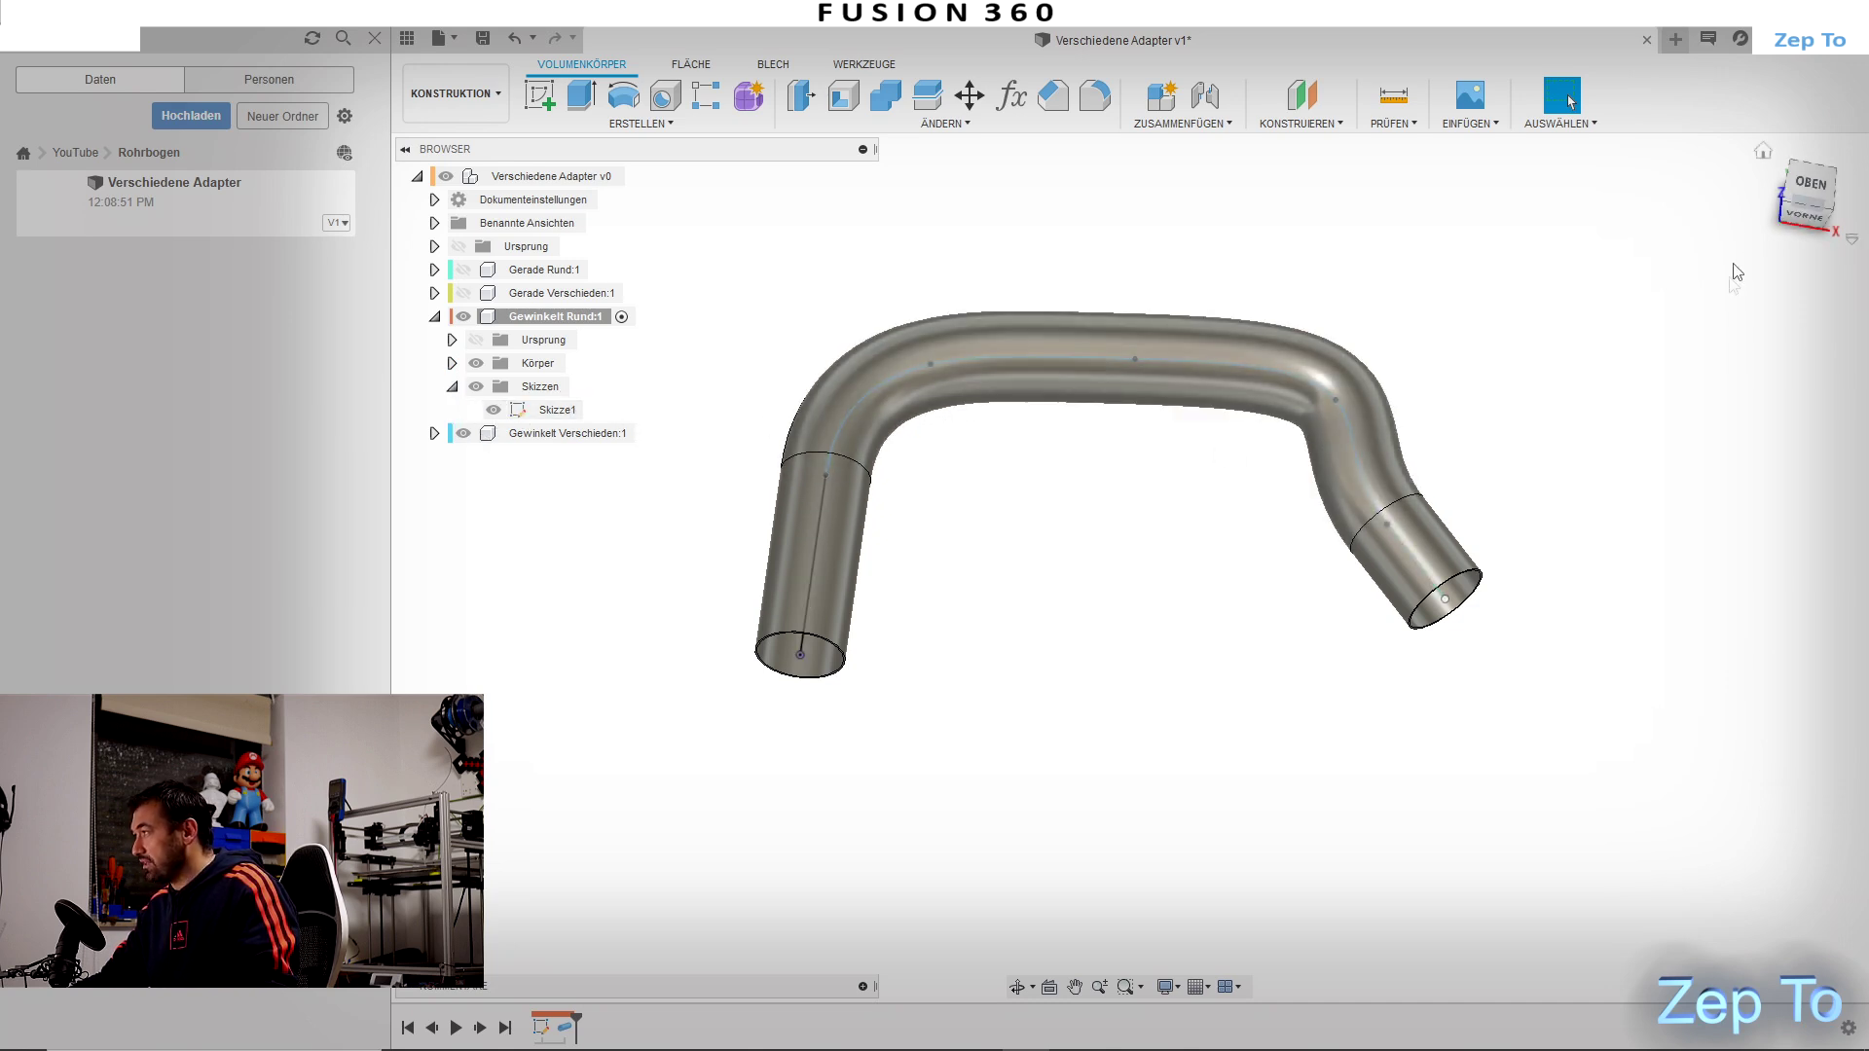
{"action": "left_click", "coordinate": [1808, 185]}
{"action": "left_click_drag", "start_coordinate": [1309, 345], "coordinate": [1251, 375]}
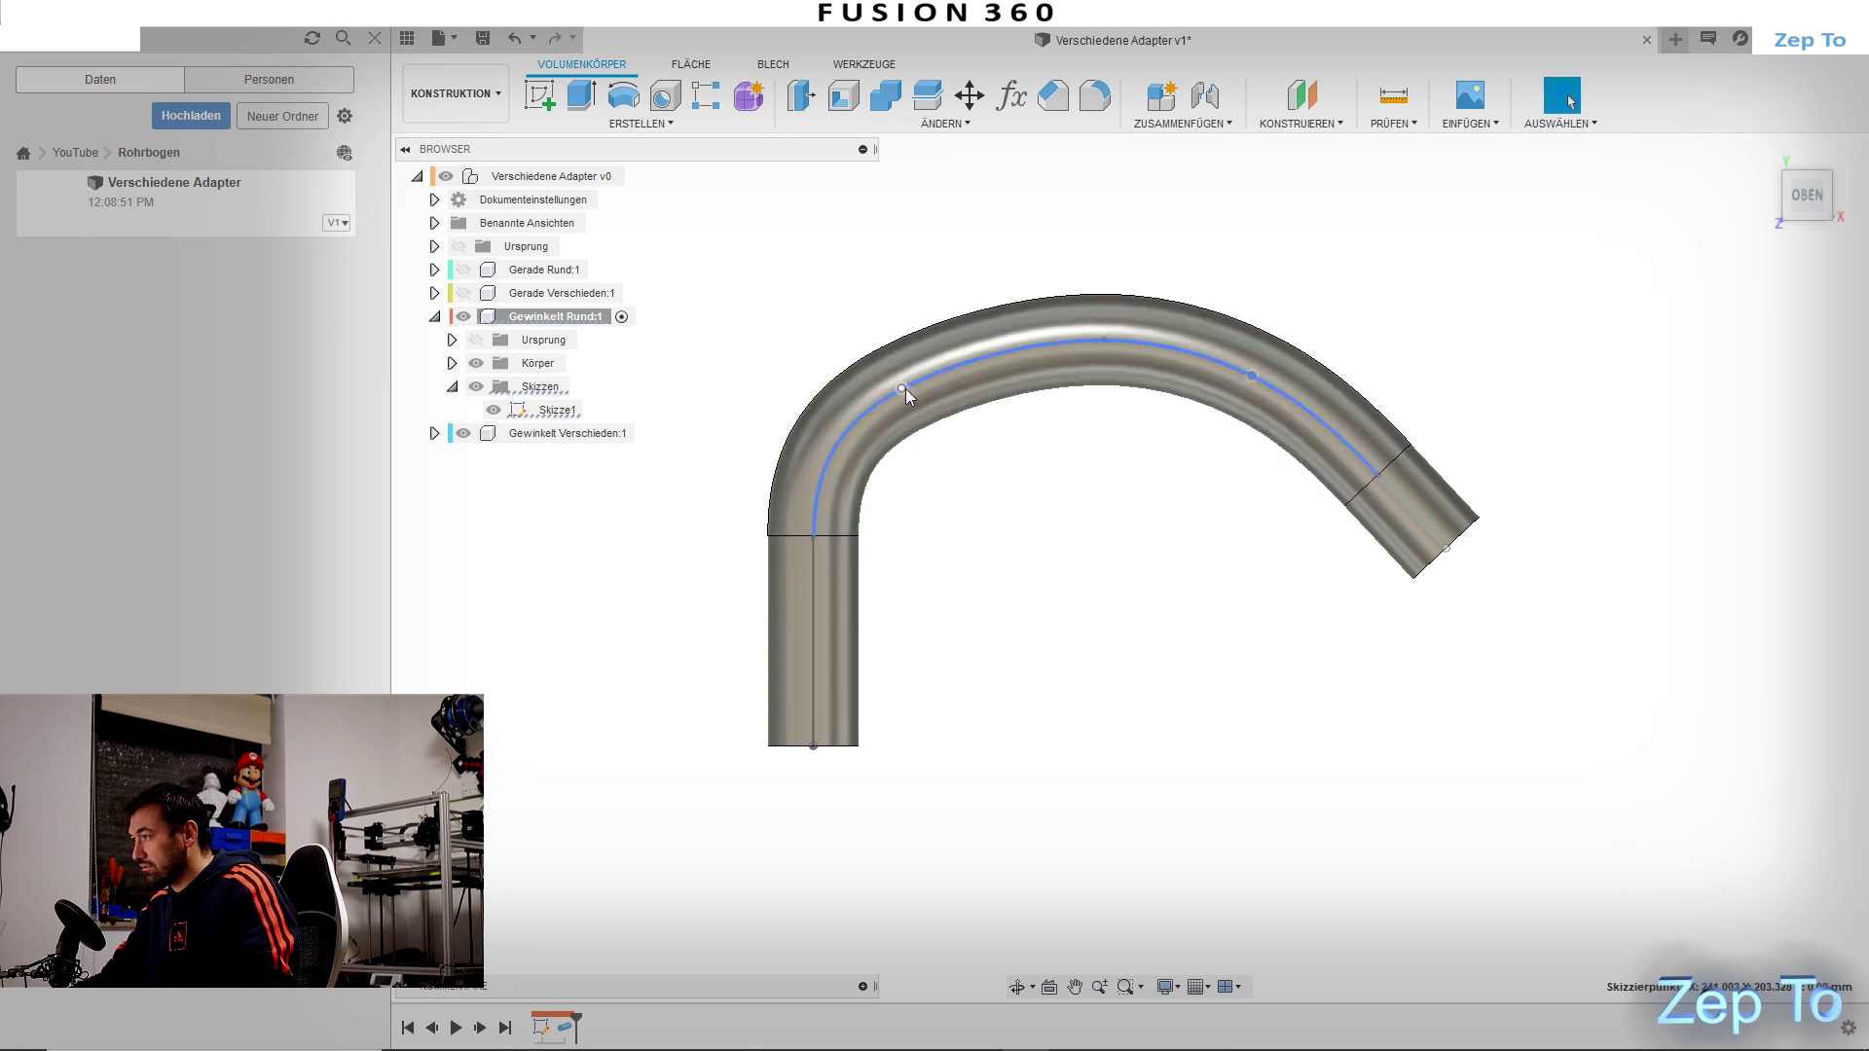
{"action": "left_click_drag", "start_coordinate": [903, 388], "coordinate": [1073, 150]}
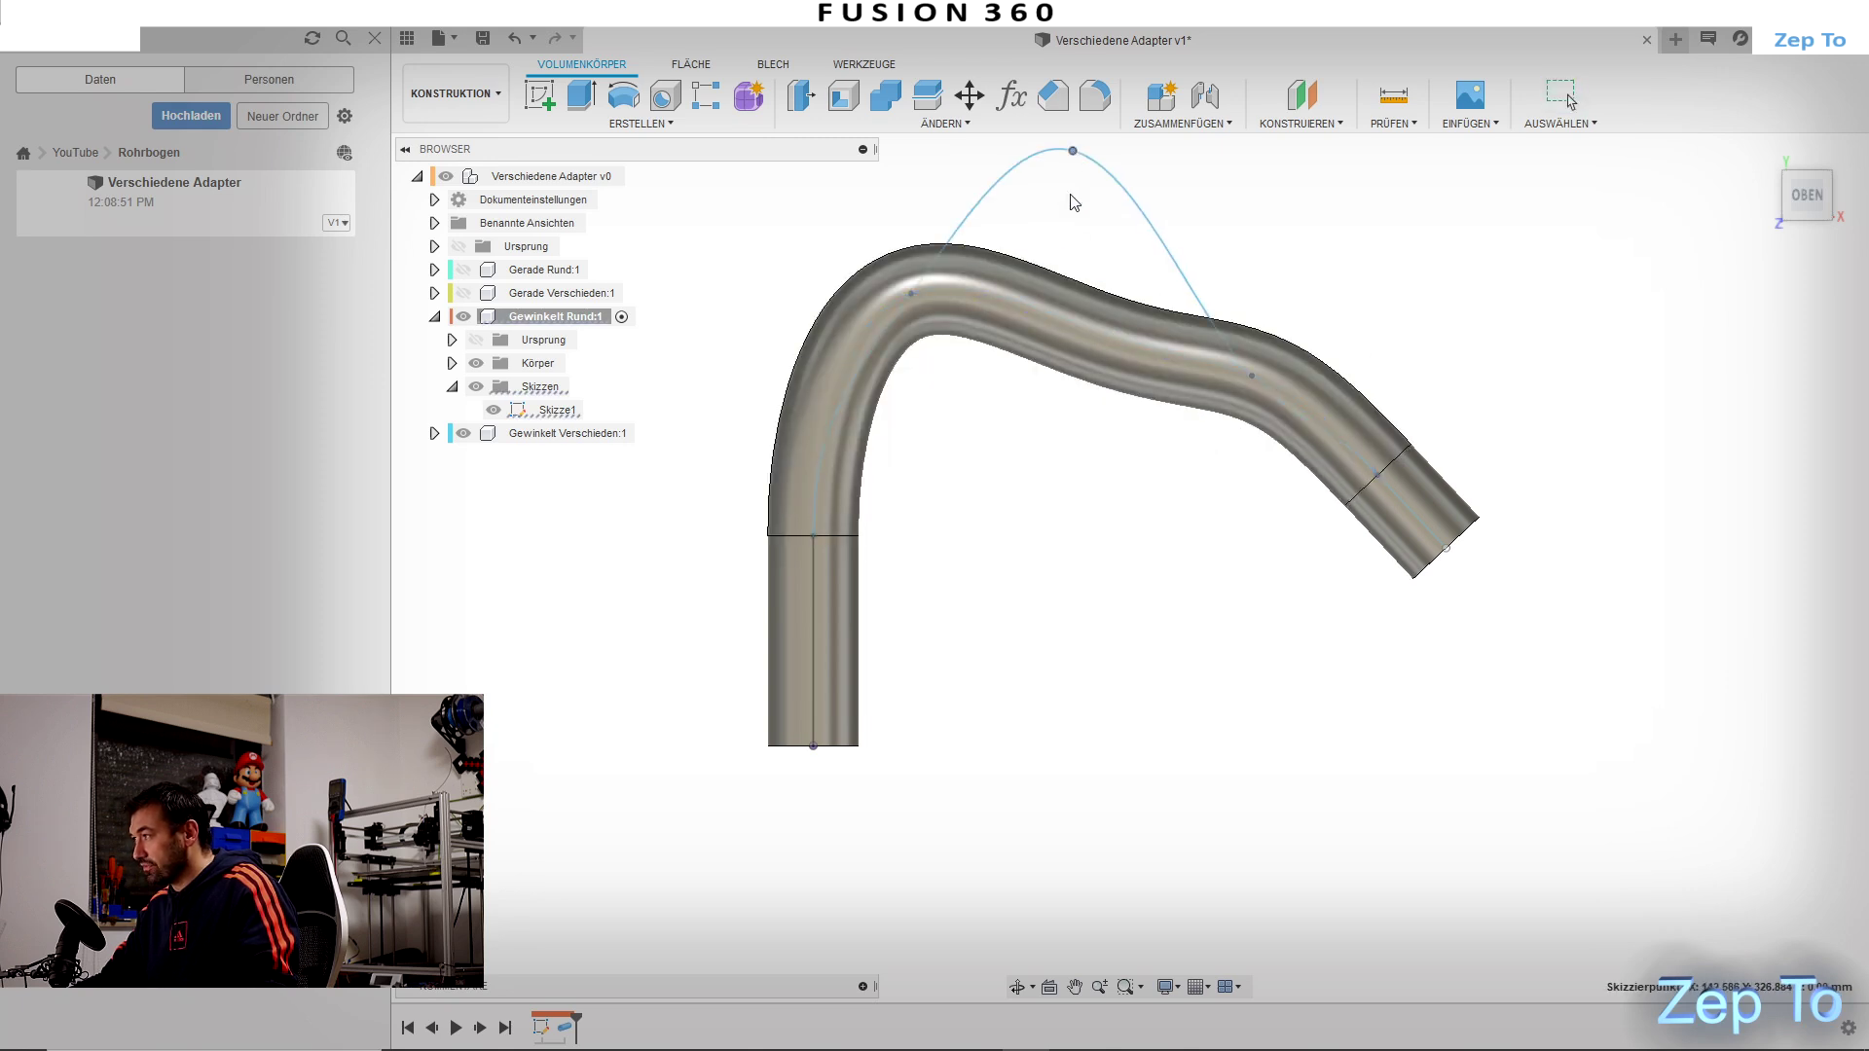
{"action": "scroll", "coordinate": [1181, 434], "scroll_direction": "down", "scroll_amount": 2}
{"action": "left_click_drag", "start_coordinate": [1319, 544], "coordinate": [1524, 403]}
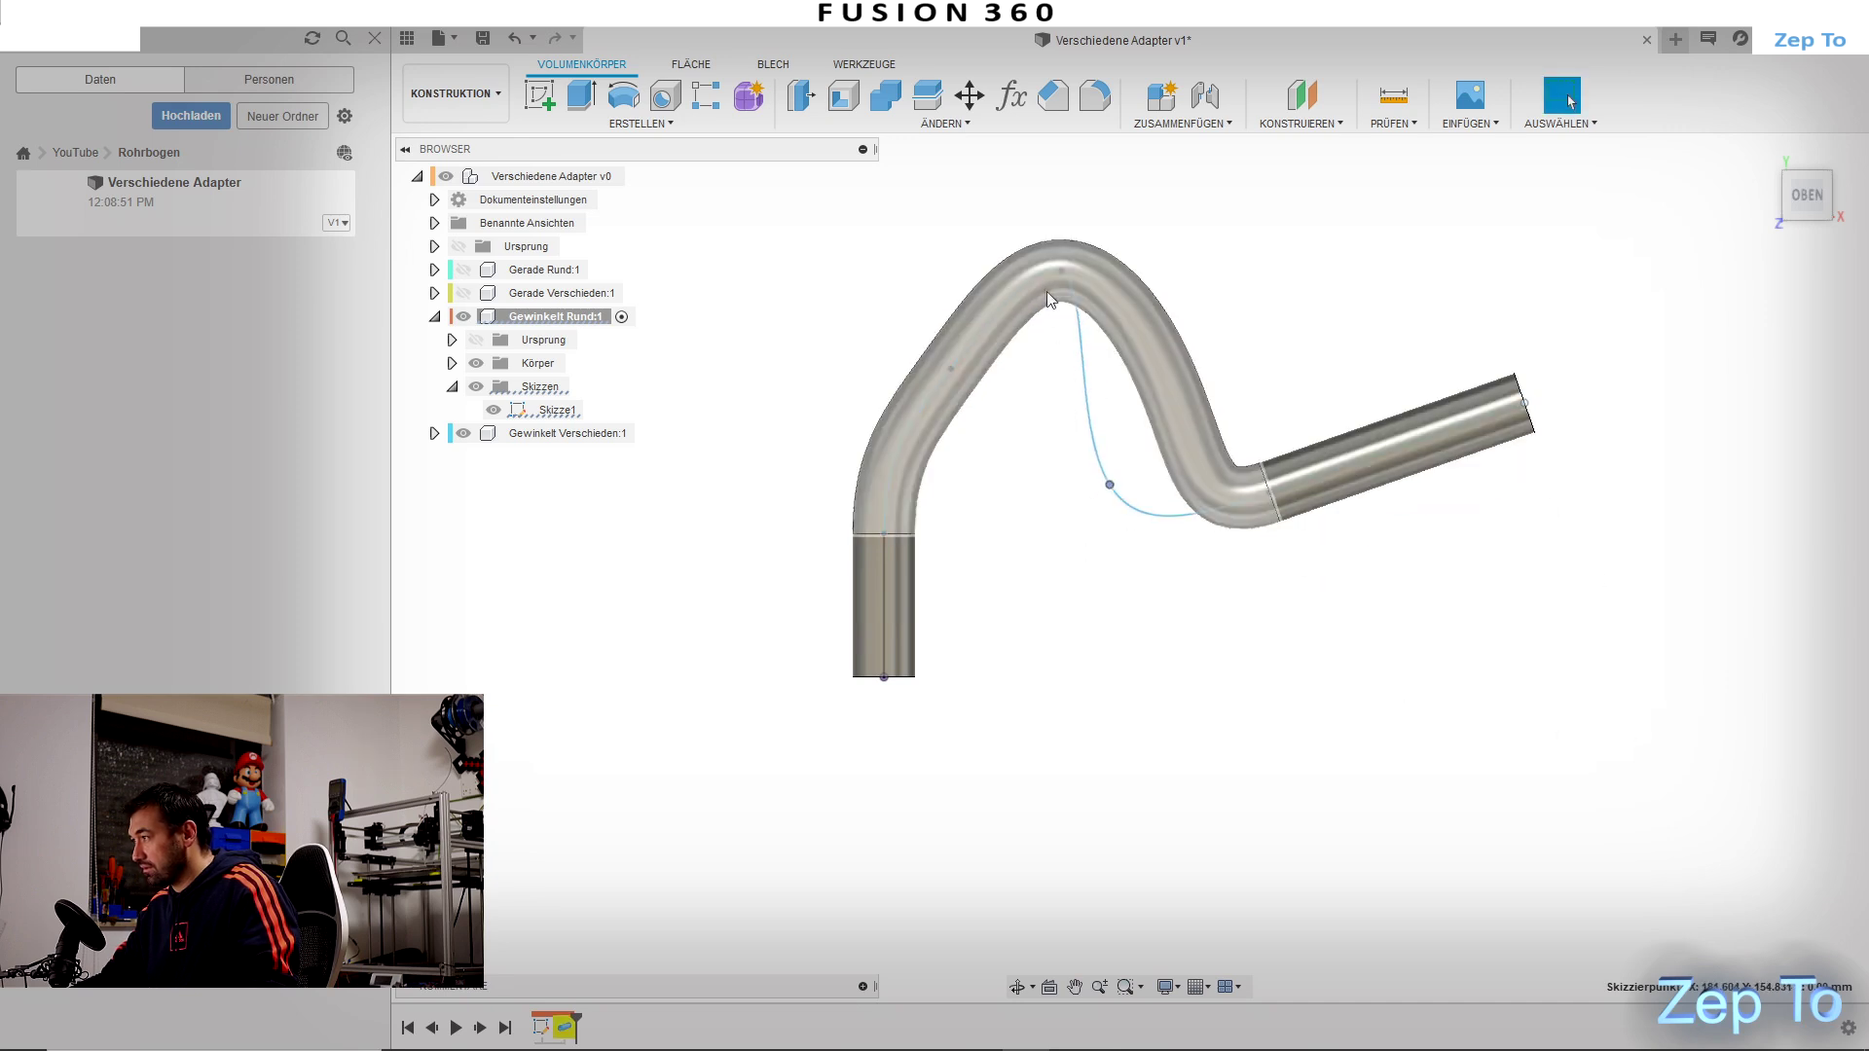
{"action": "mouse_move", "coordinate": [951, 368]}
{"action": "left_mouse_down"}
{"action": "mouse_move", "coordinate": [1001, 445]}
{"action": "mouse_move", "coordinate": [887, 263]}
{"action": "left_mouse_up"}
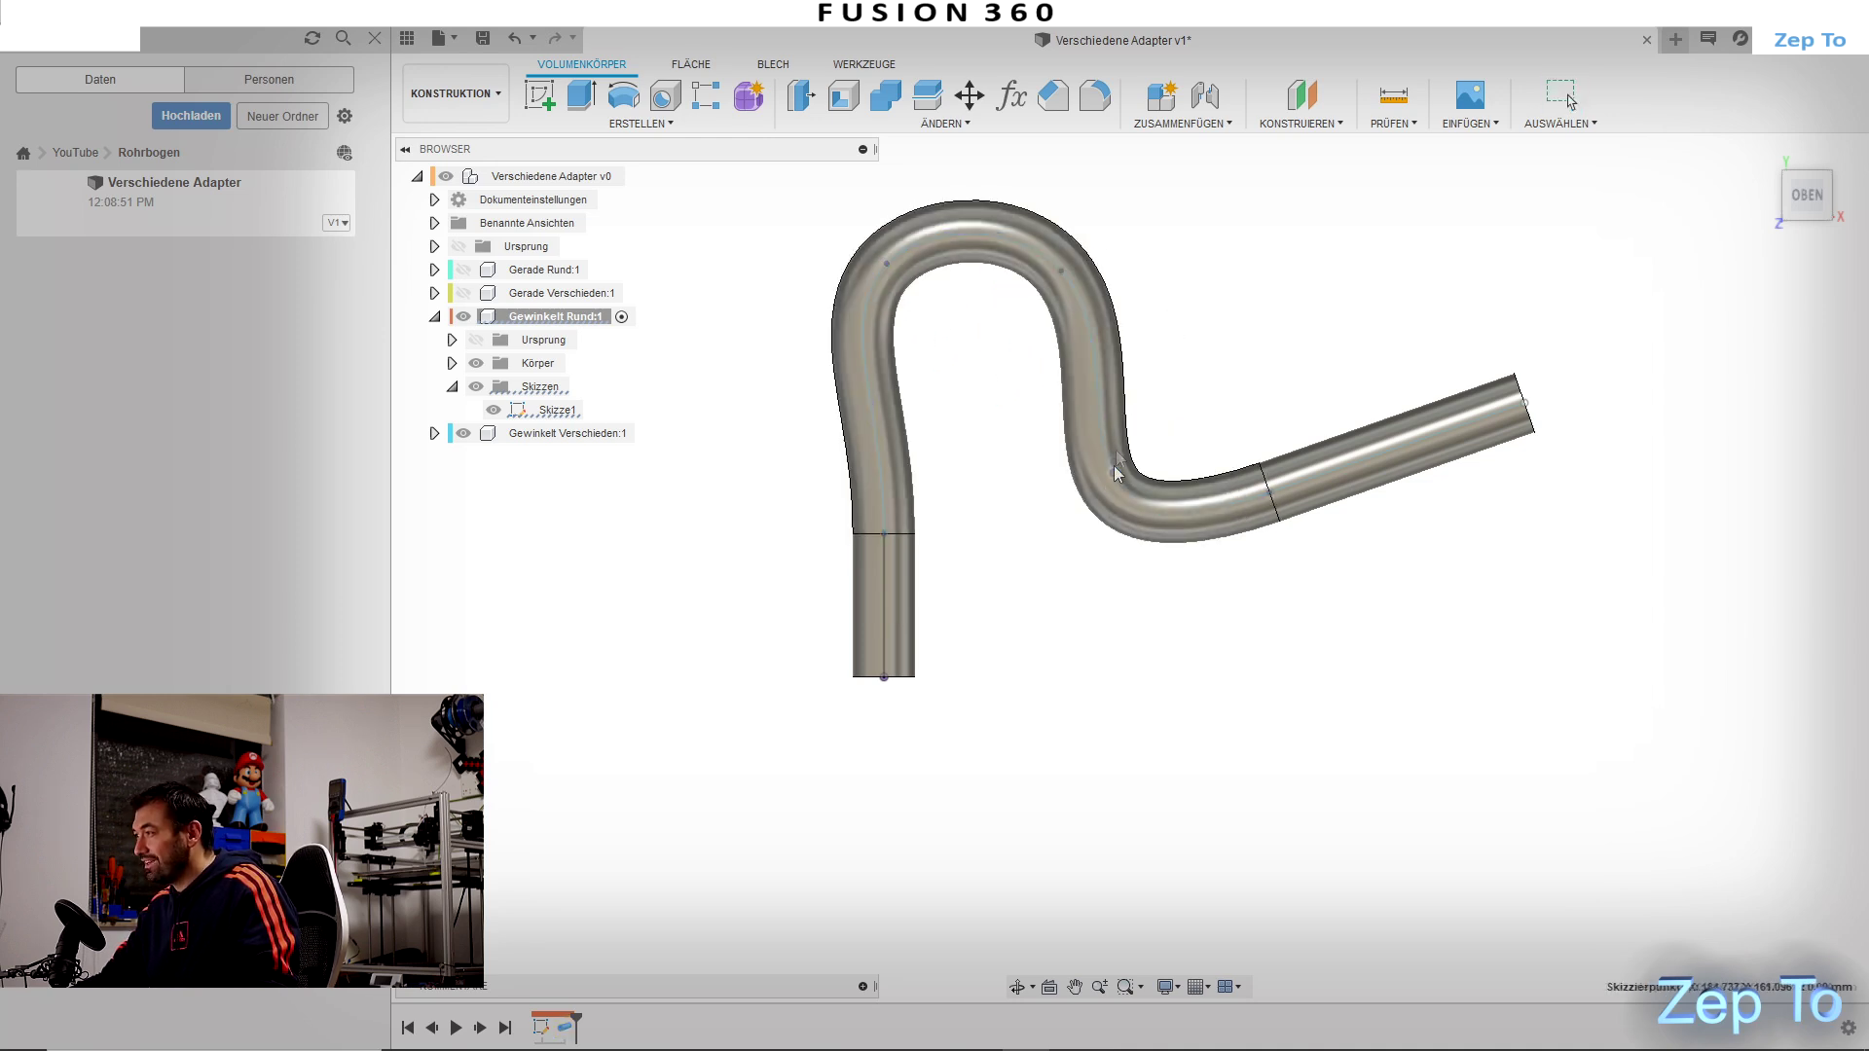
{"action": "left_click_drag", "start_coordinate": [1113, 373], "coordinate": [1073, 388]}
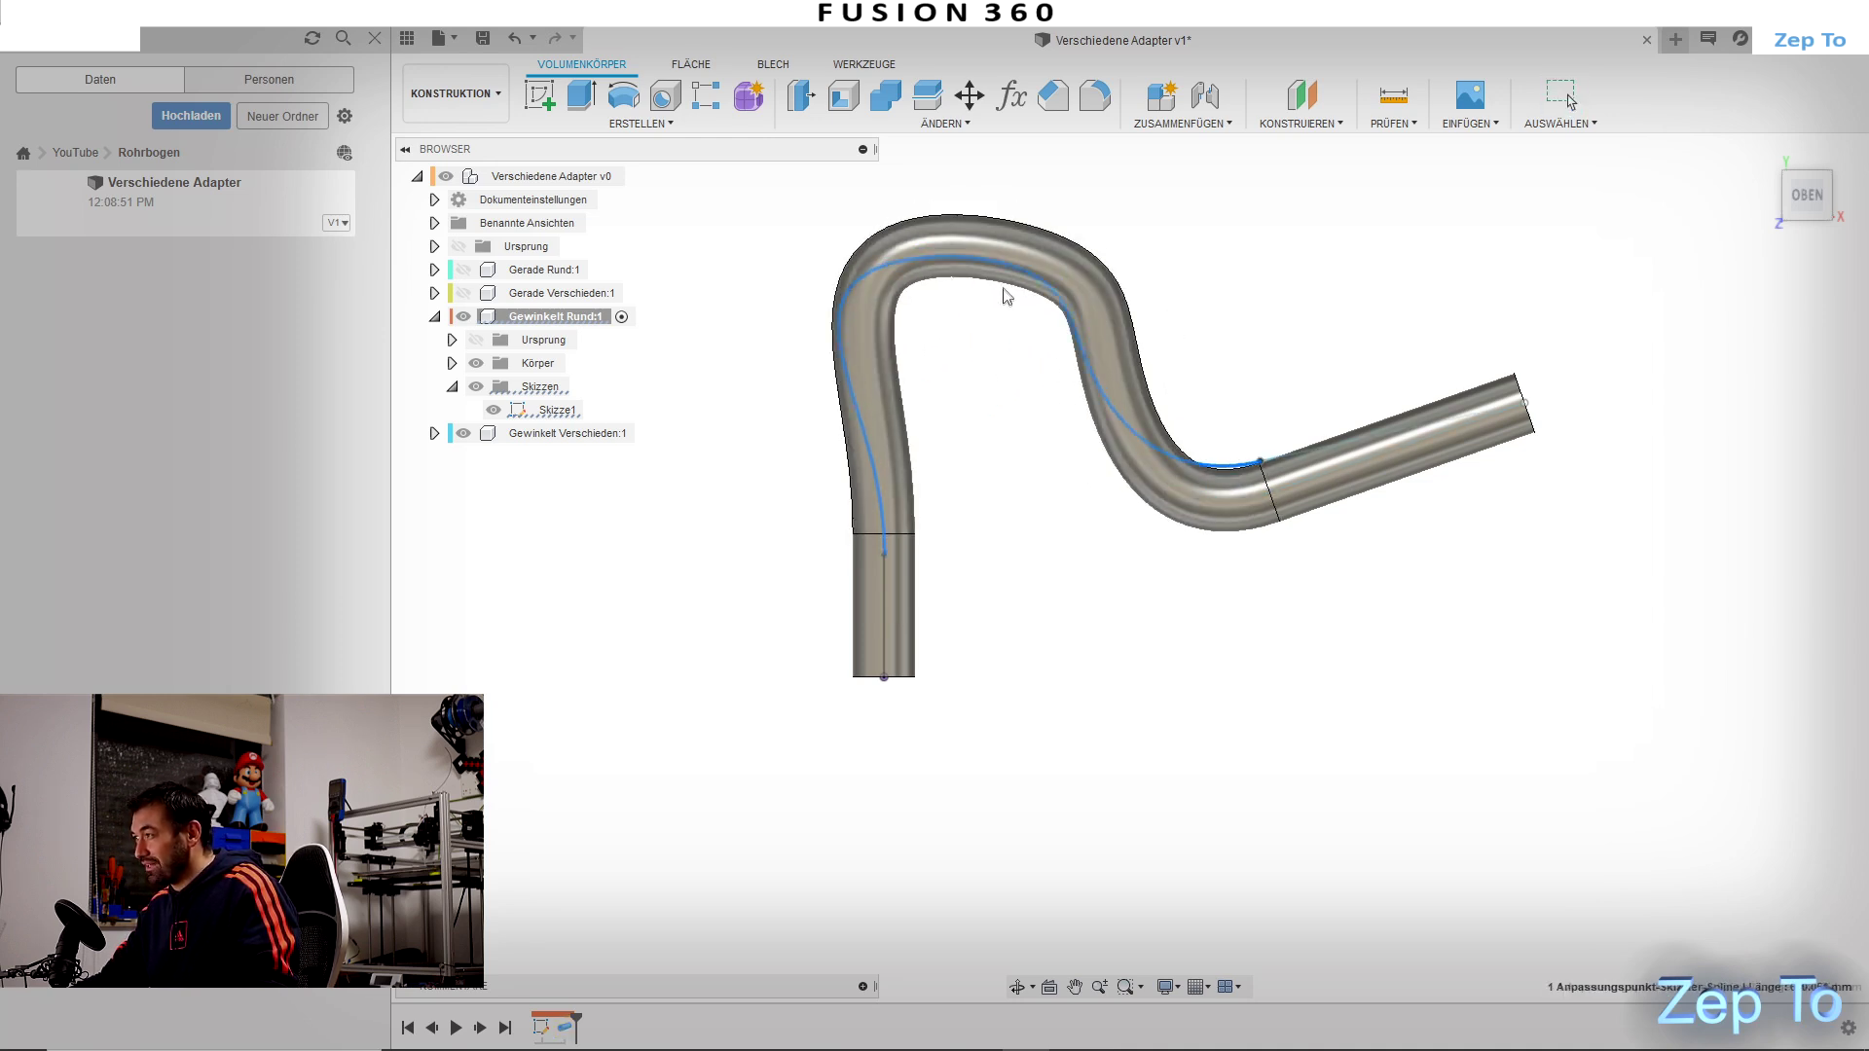
{"action": "left_click_drag", "start_coordinate": [990, 335], "coordinate": [959, 311]}
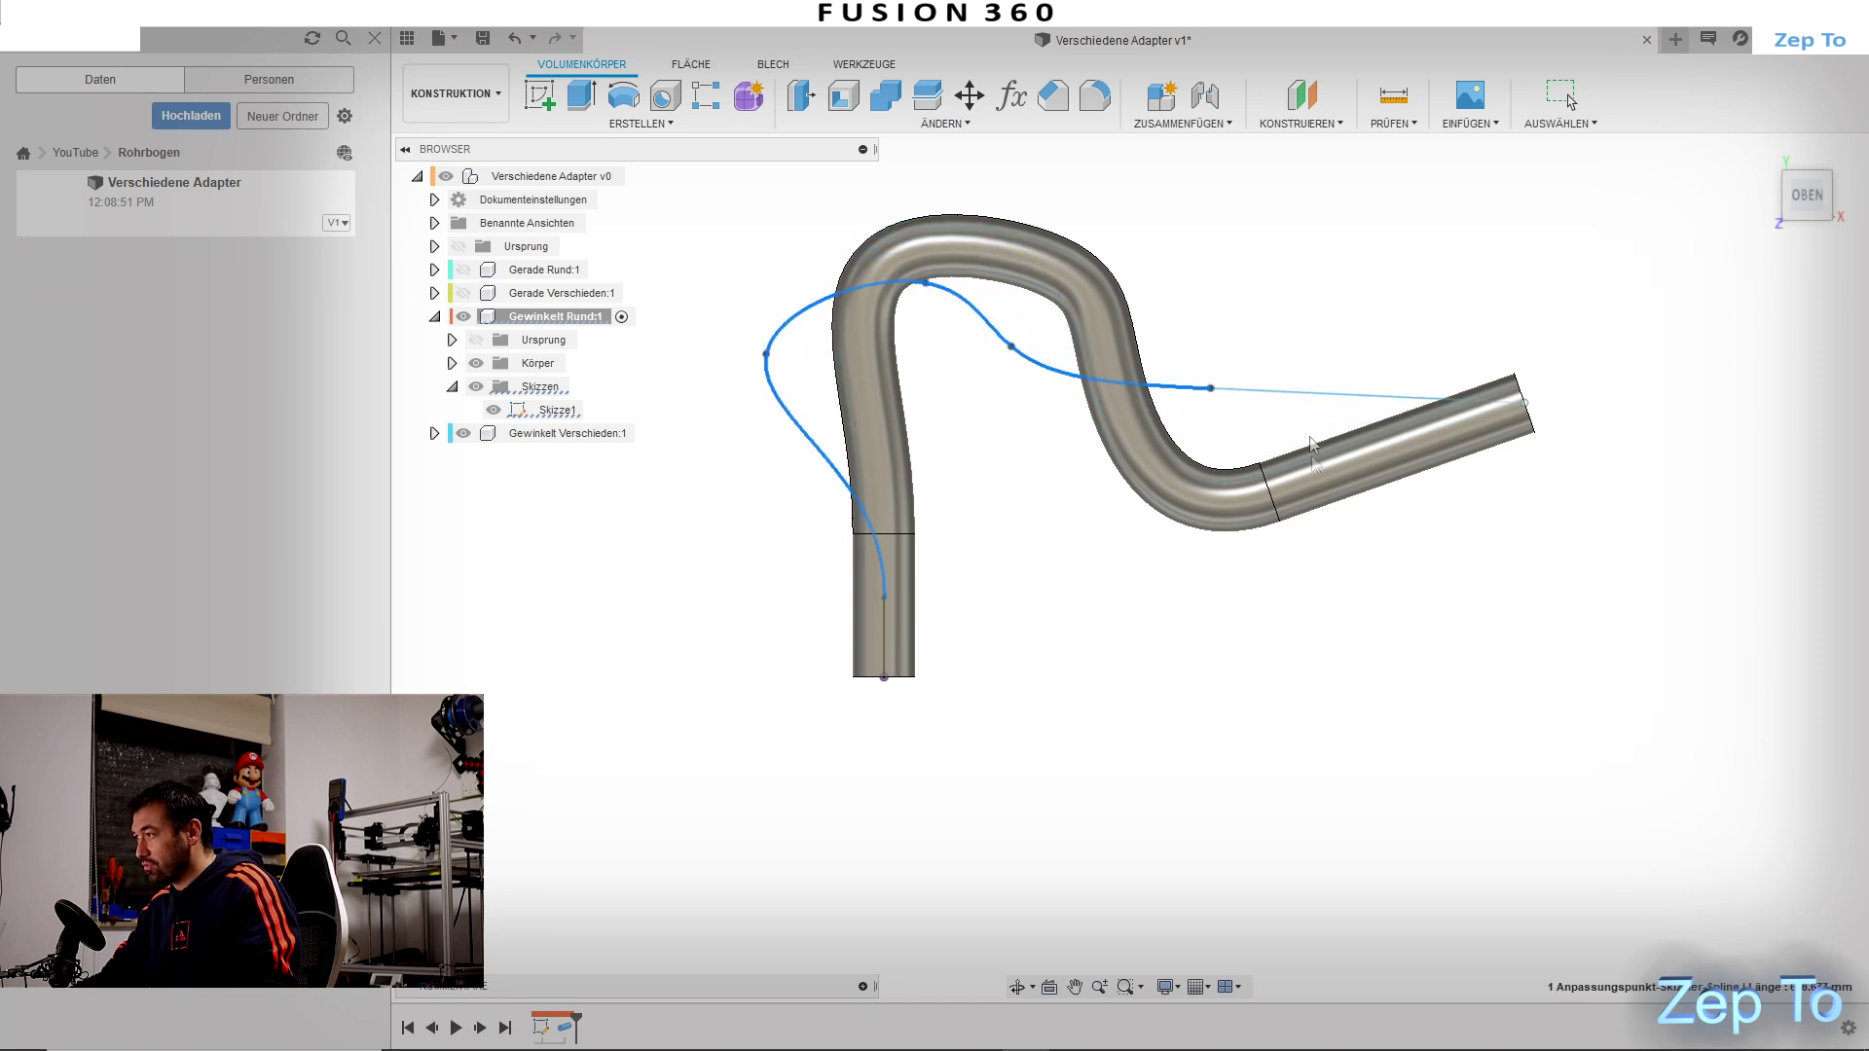
{"action": "middle_click_drag", "start_coordinate": [1139, 546], "coordinate": [1127, 589], "text": "shift"}
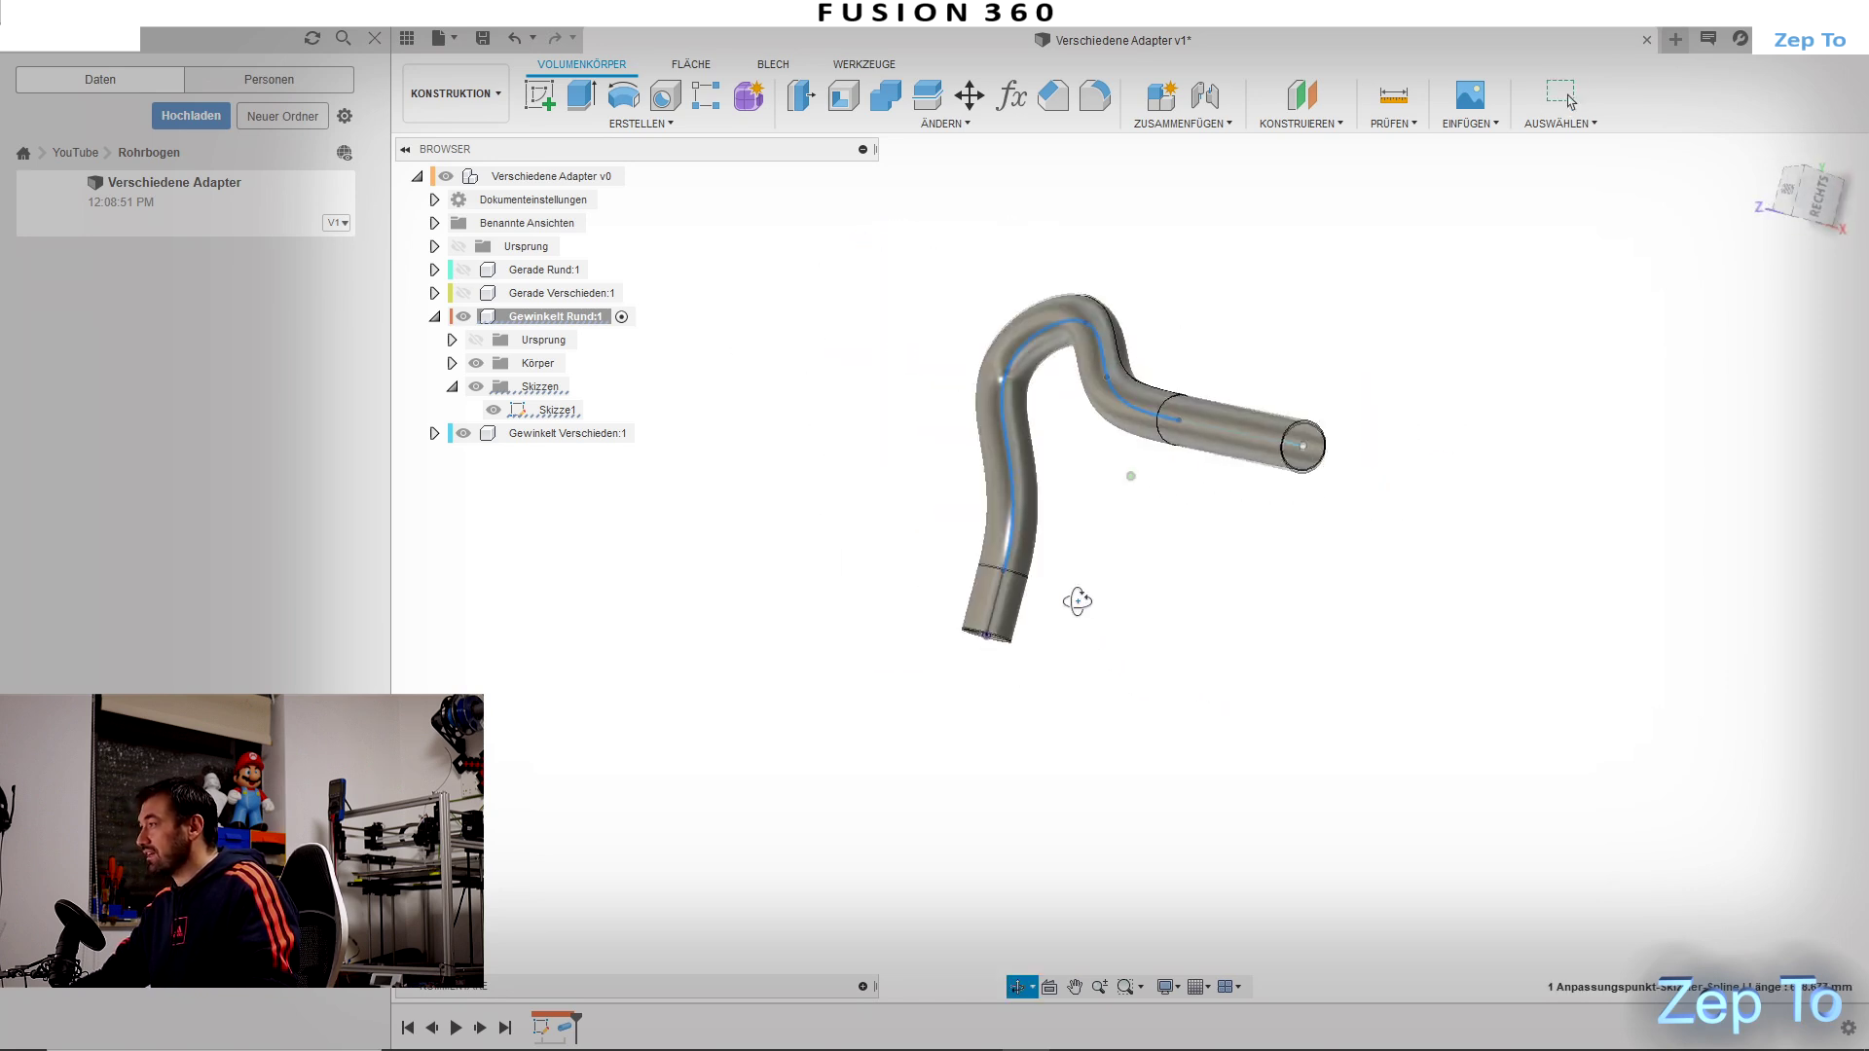
Step: Hide the path sketch, inspect the curved pipe, and make Gewinkelt Verschieden:1 active
{"action": "left_click", "coordinate": [494, 413]}
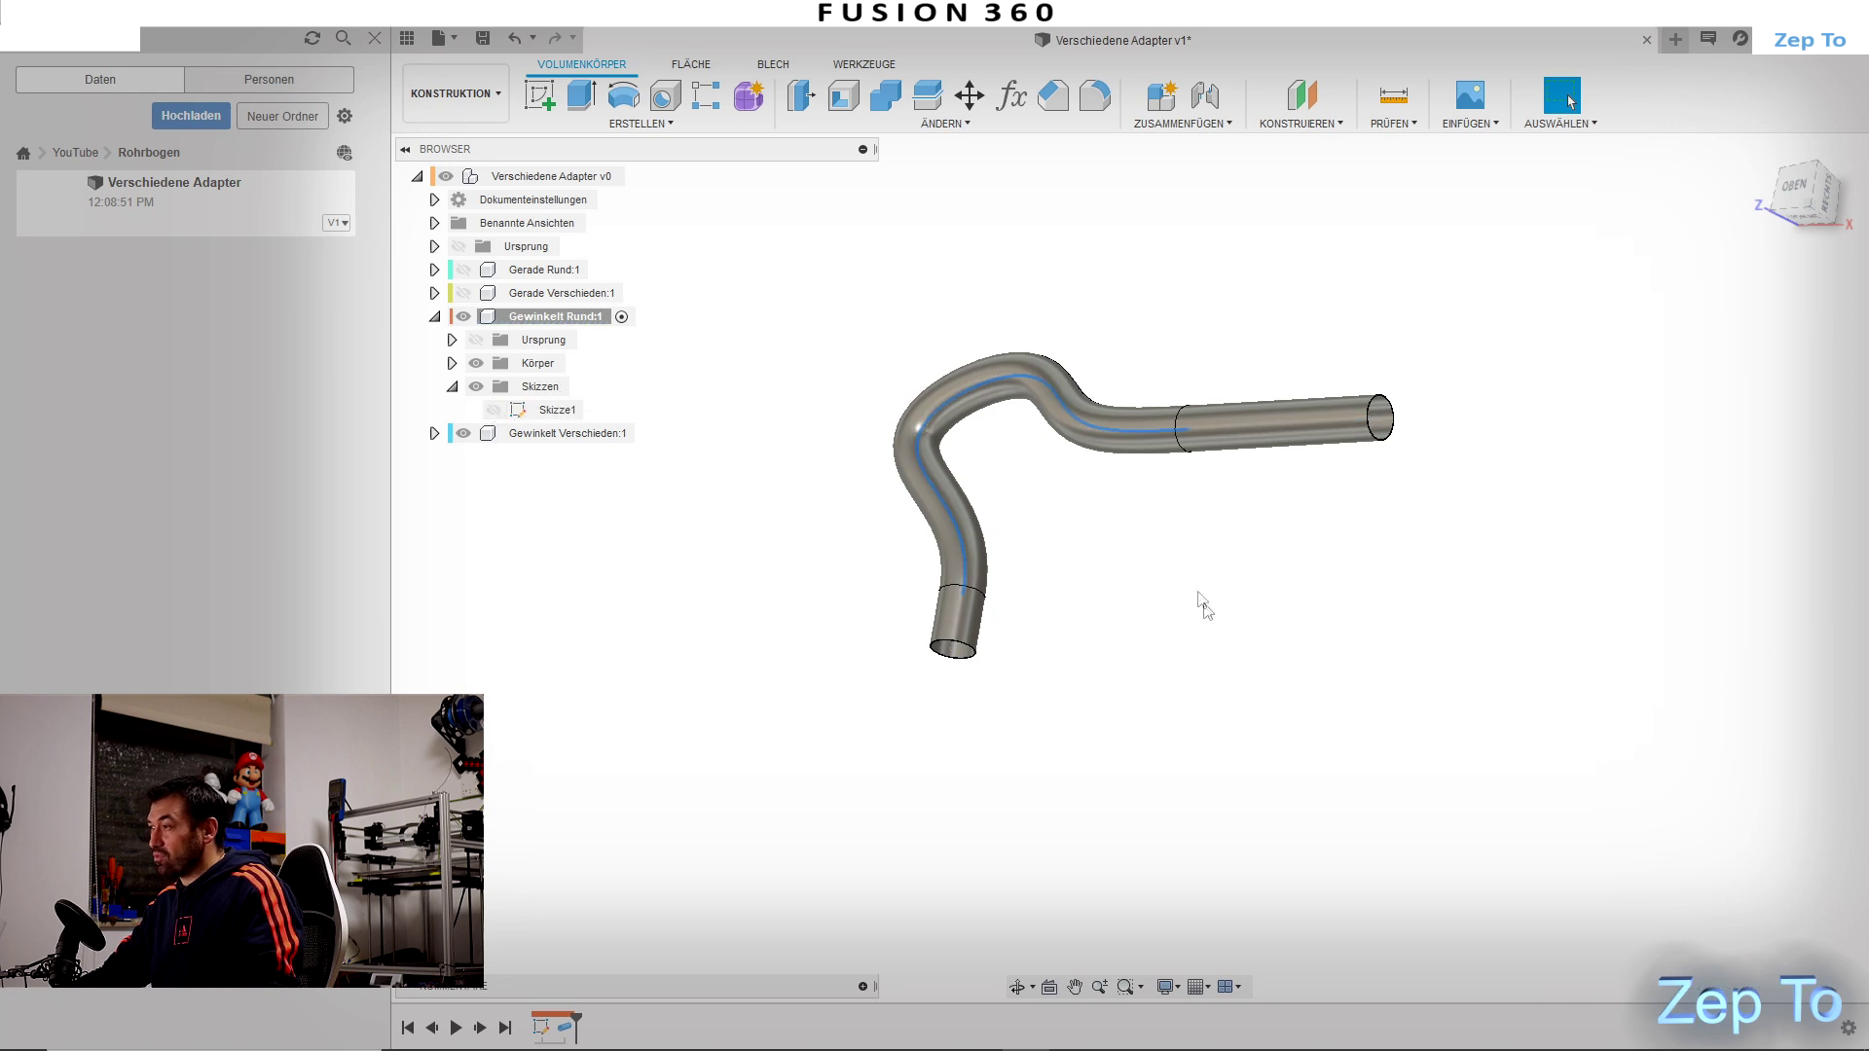
{"action": "mouse_move", "coordinate": [1319, 596]}
{"action": "middle_mouse_down", "text": "shift"}
{"action": "mouse_move", "coordinate": [1264, 655]}
{"action": "mouse_move", "coordinate": [1415, 591]}
{"action": "middle_mouse_up", "text": "shift"}
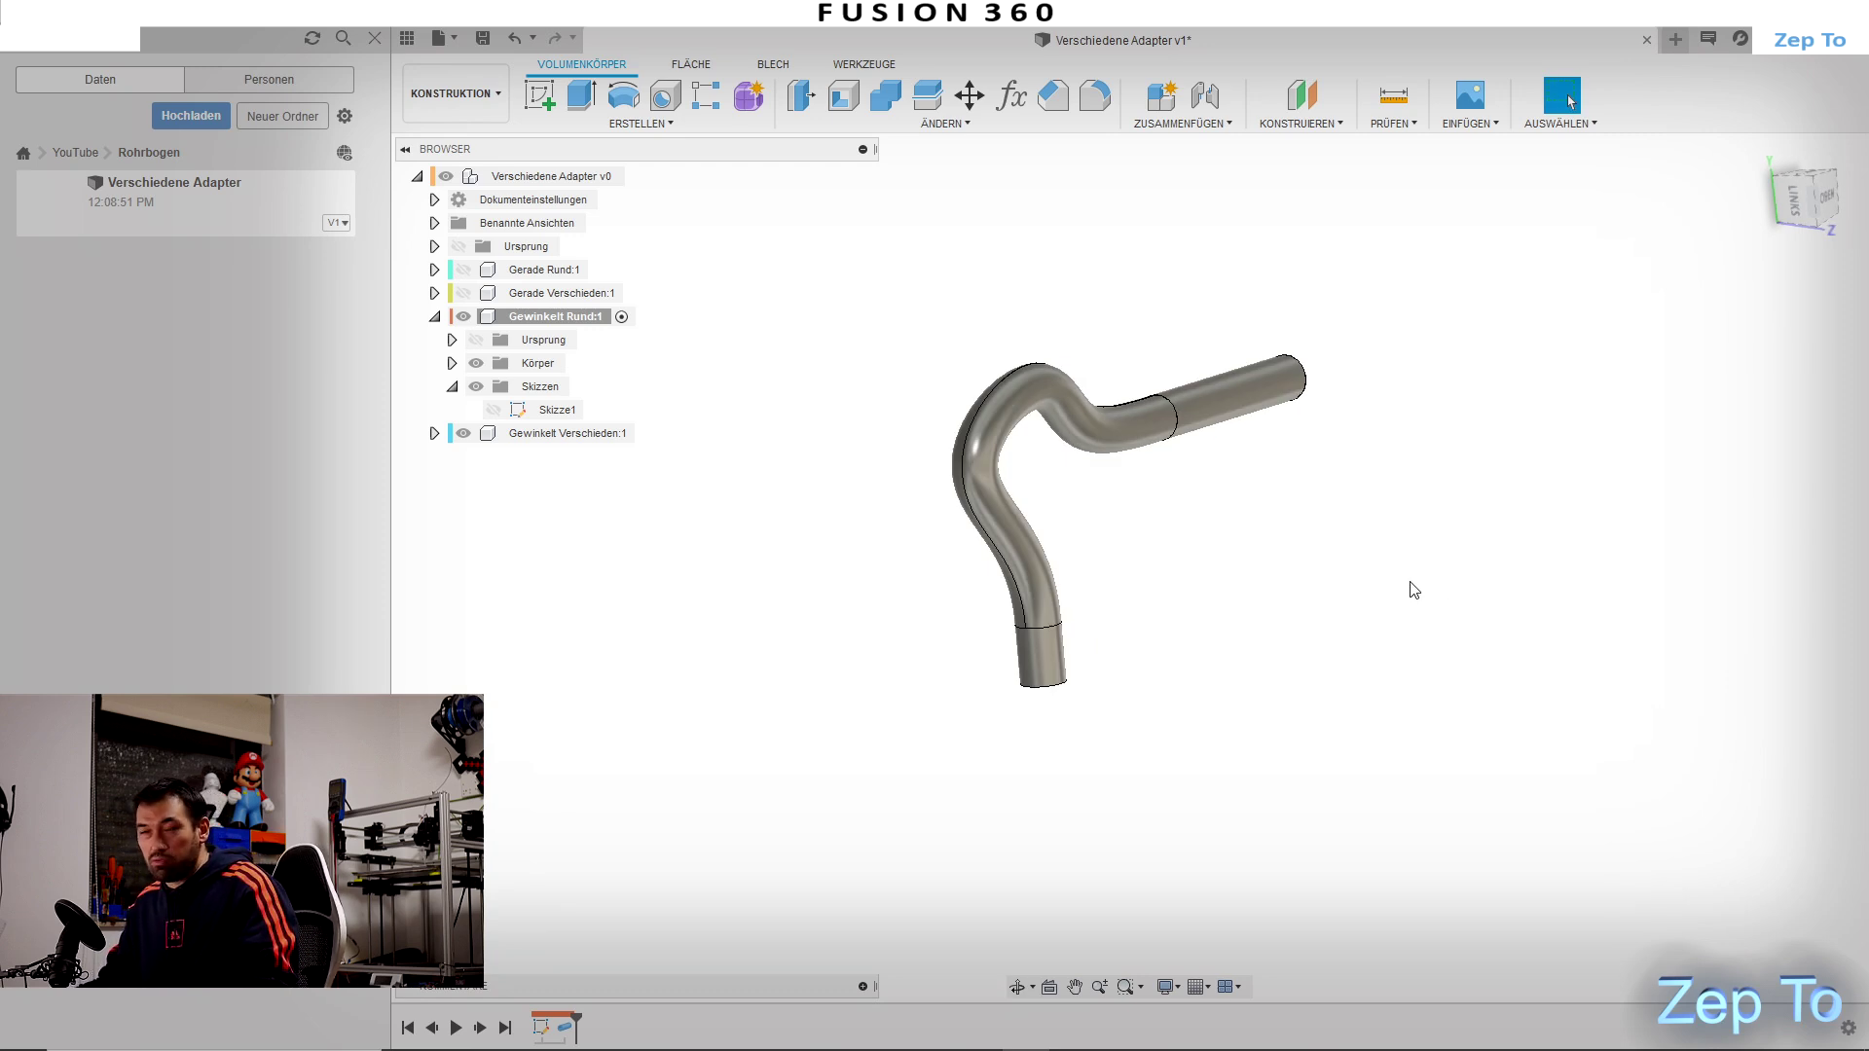
{"action": "mouse_move", "coordinate": [1331, 597]}
{"action": "middle_mouse_down", "text": "shift"}
{"action": "mouse_move", "coordinate": [1293, 409]}
{"action": "mouse_move", "coordinate": [1252, 530]}
{"action": "mouse_move", "coordinate": [1168, 668]}
{"action": "mouse_move", "coordinate": [1052, 560]}
{"action": "mouse_move", "coordinate": [1068, 634]}
{"action": "mouse_move", "coordinate": [1052, 626]}
{"action": "middle_mouse_up", "text": "shift"}
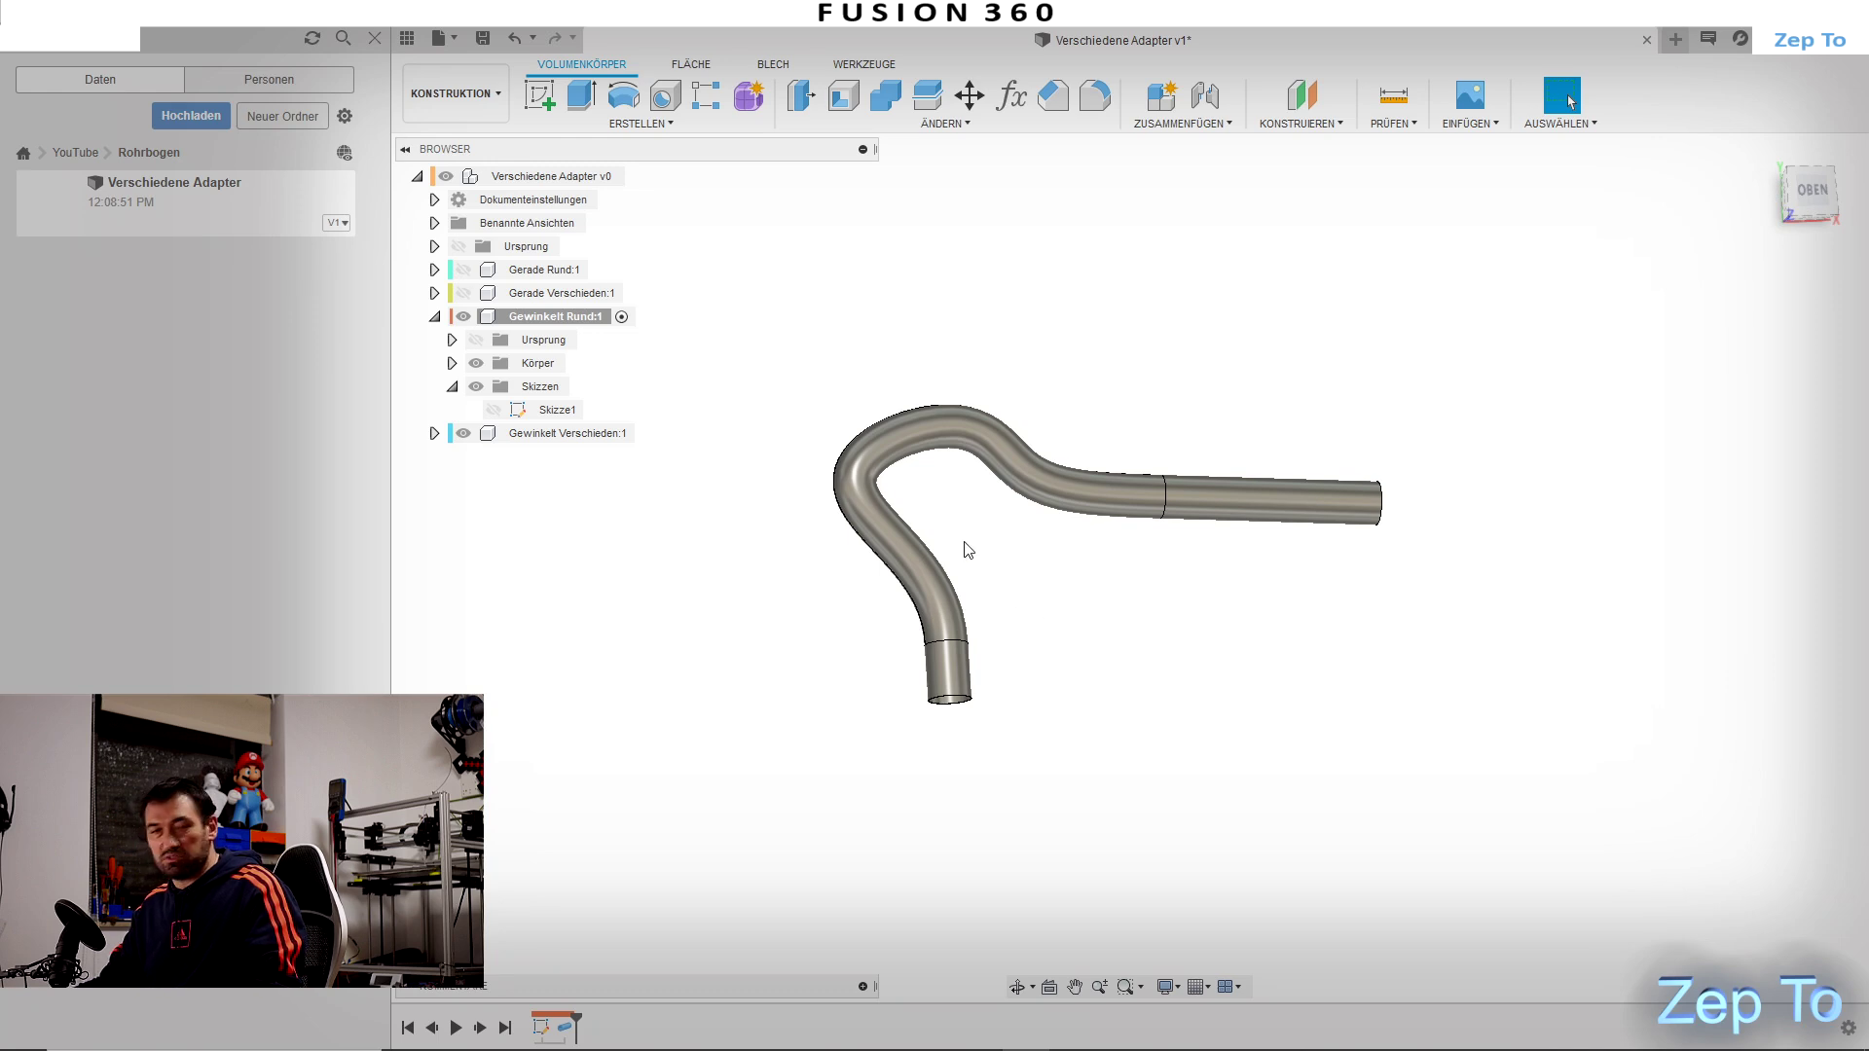
{"action": "mouse_move", "coordinate": [1025, 550]}
{"action": "middle_mouse_down"}
{"action": "mouse_move", "coordinate": [1068, 605]}
{"action": "mouse_move", "coordinate": [879, 403]}
{"action": "middle_mouse_up"}
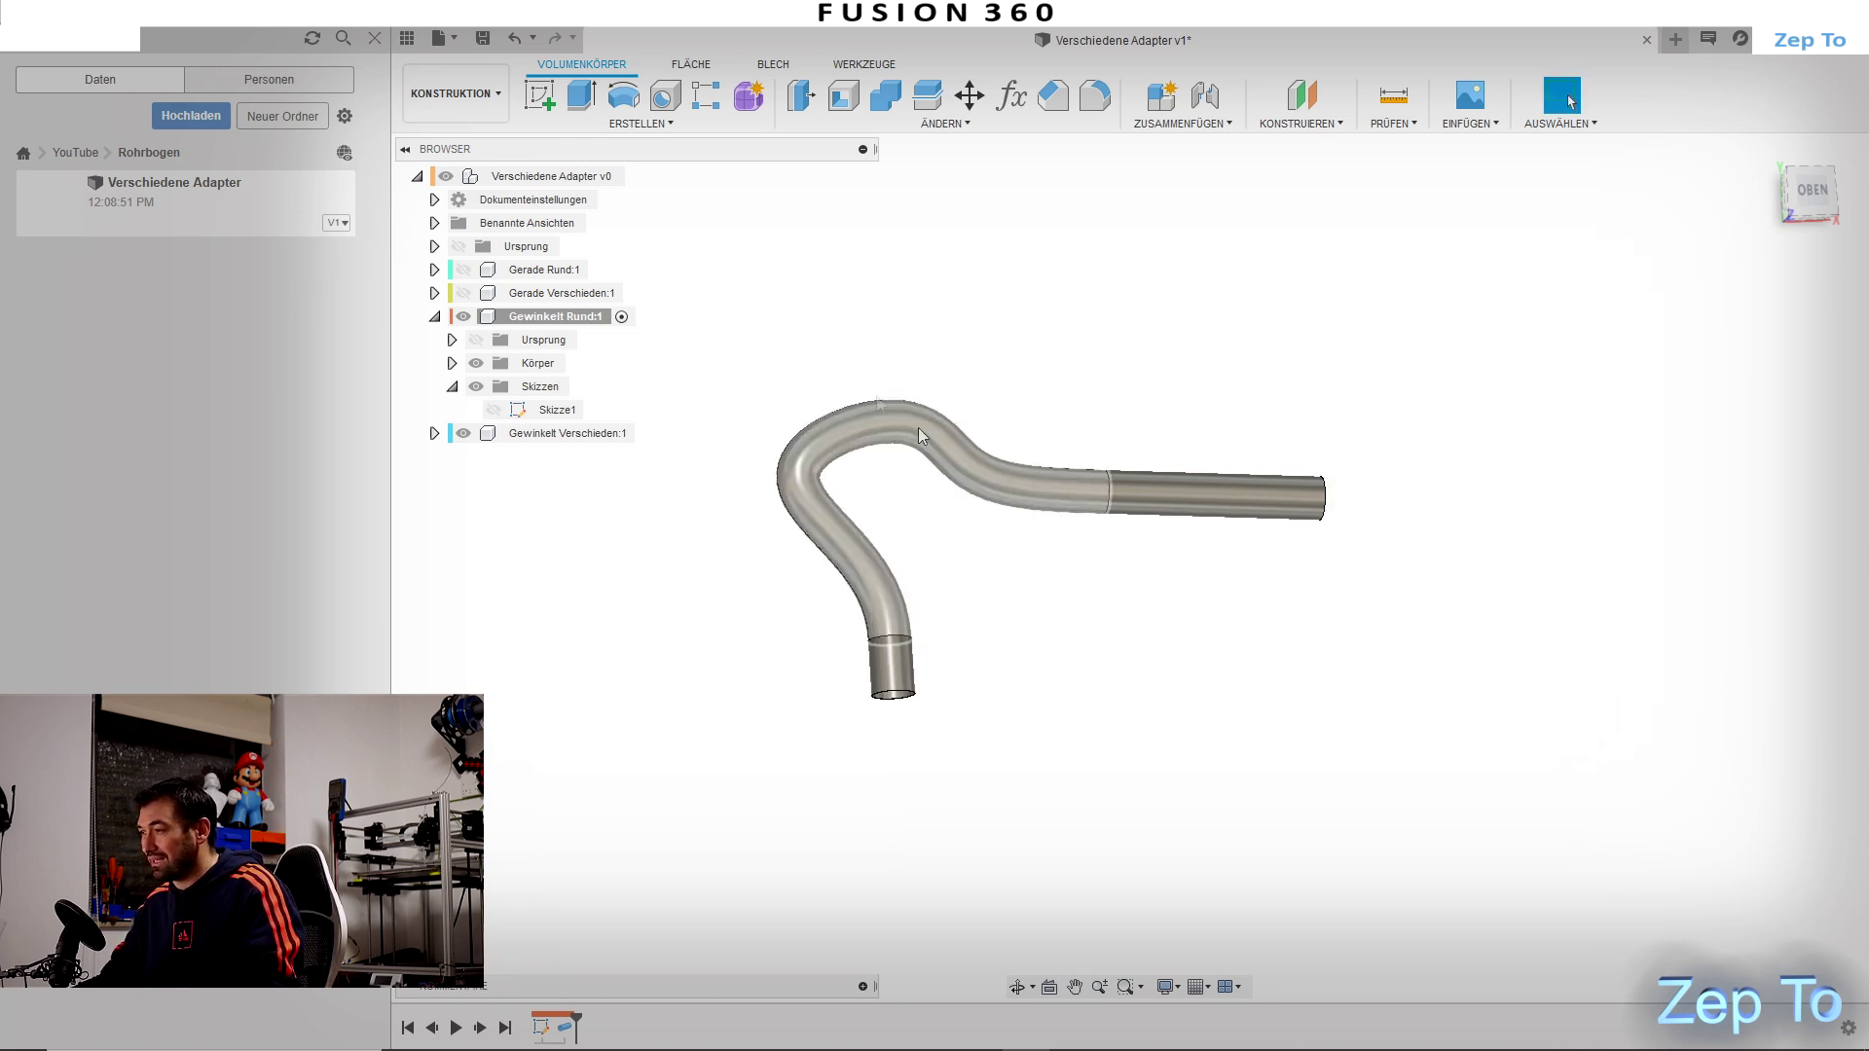
{"action": "left_click", "coordinate": [436, 317]}
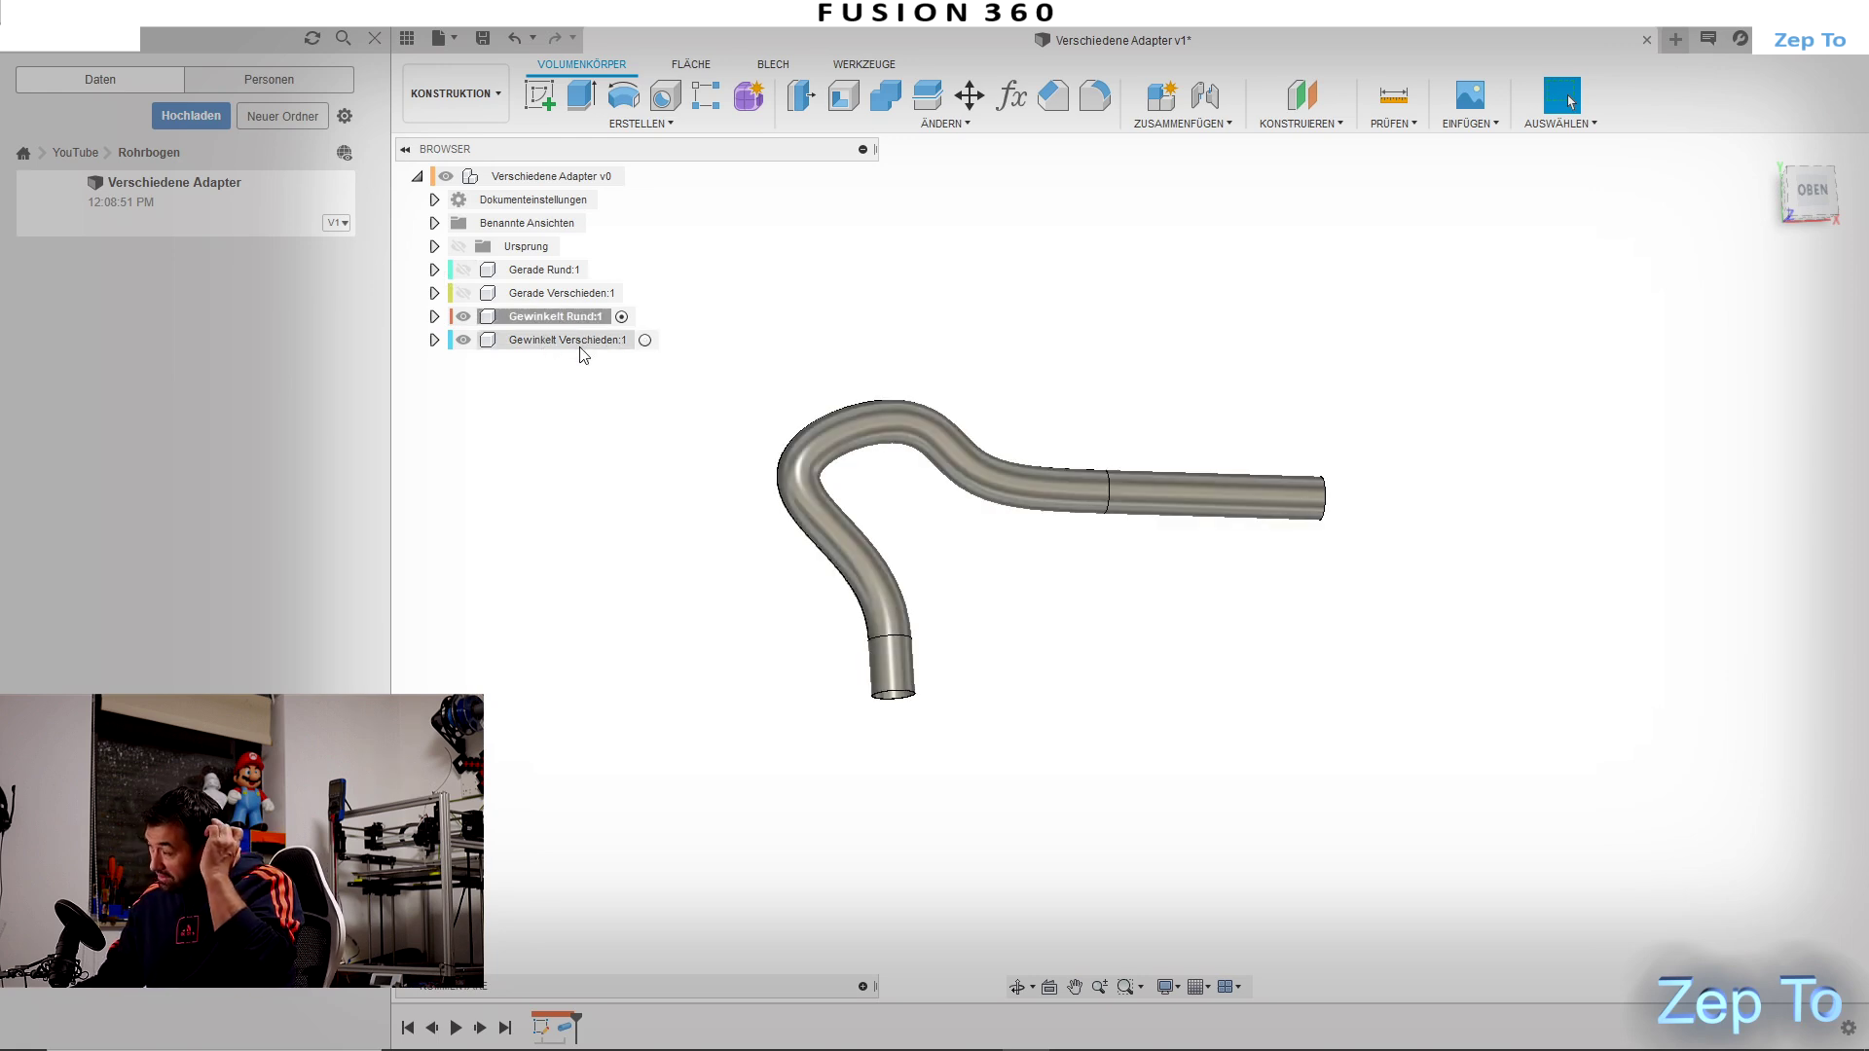
{"action": "left_click", "coordinate": [645, 340]}
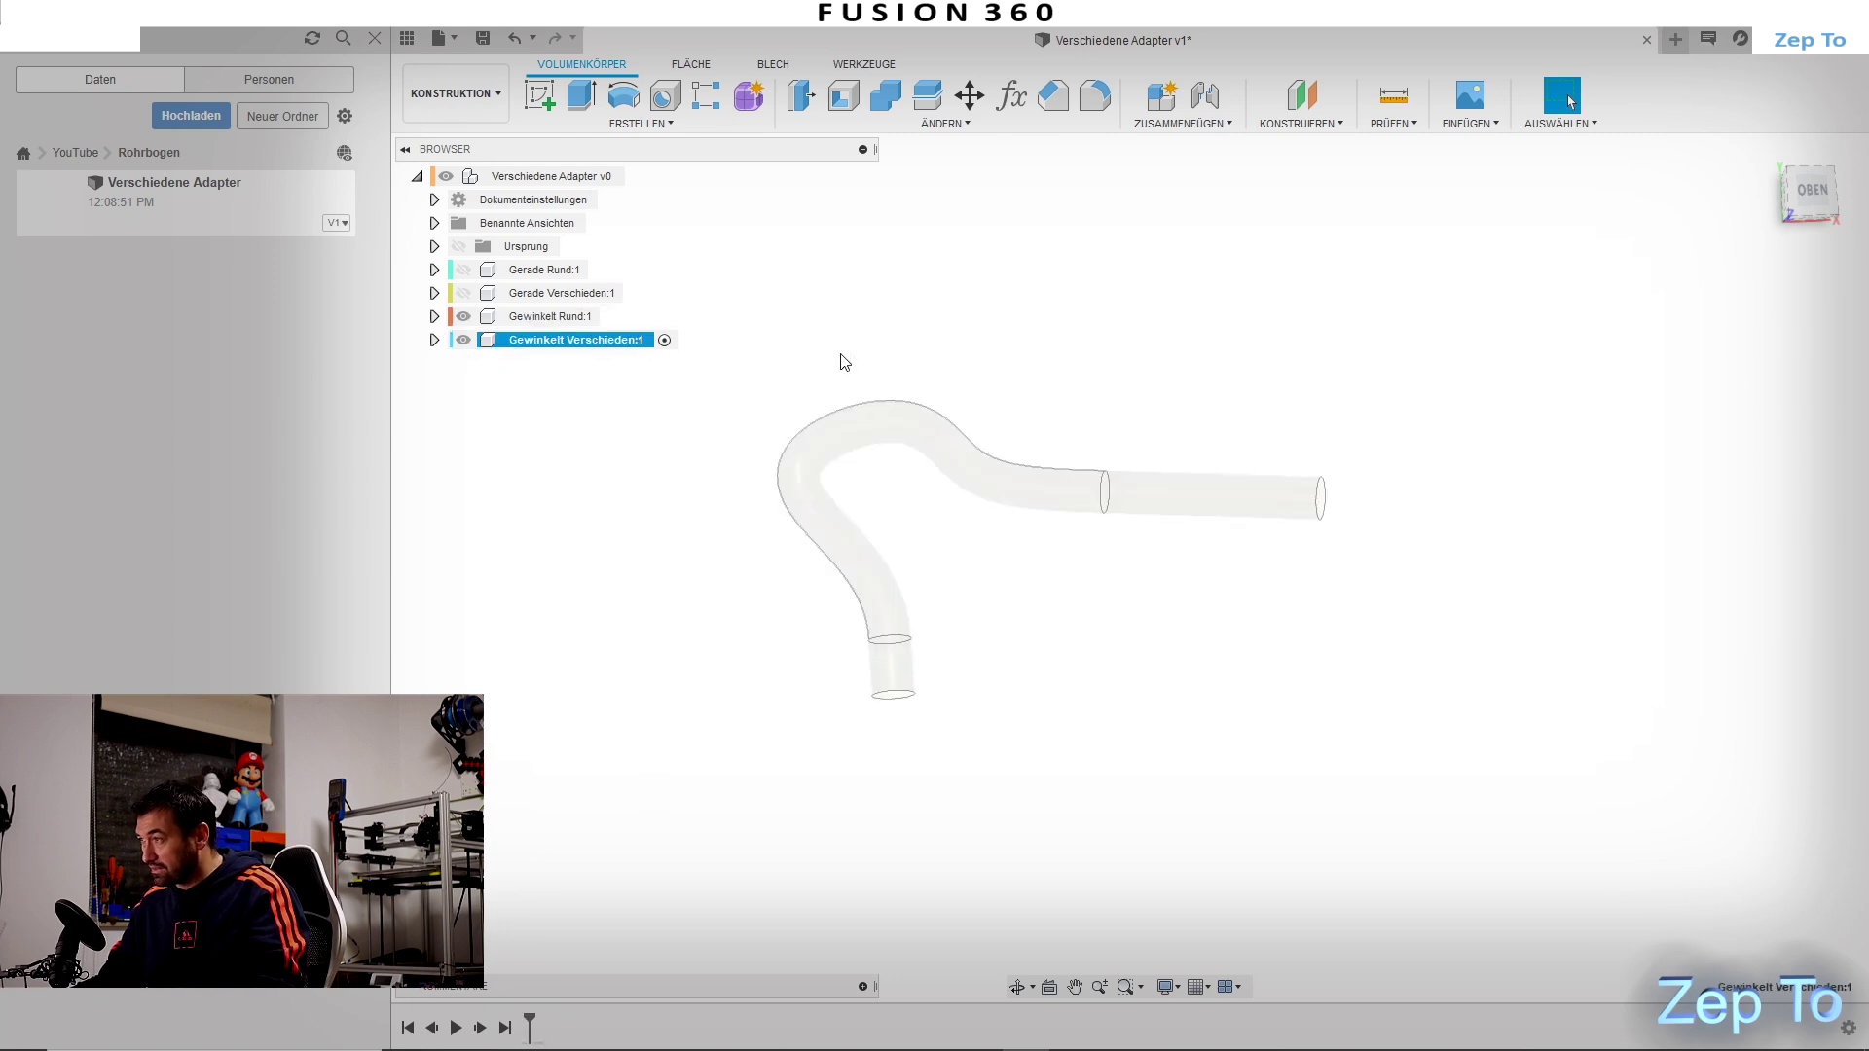
Step: Hide the Gewinkelt Rund:1 pipe and start a new sketch on the front plane
{"action": "left_click", "coordinate": [464, 316]}
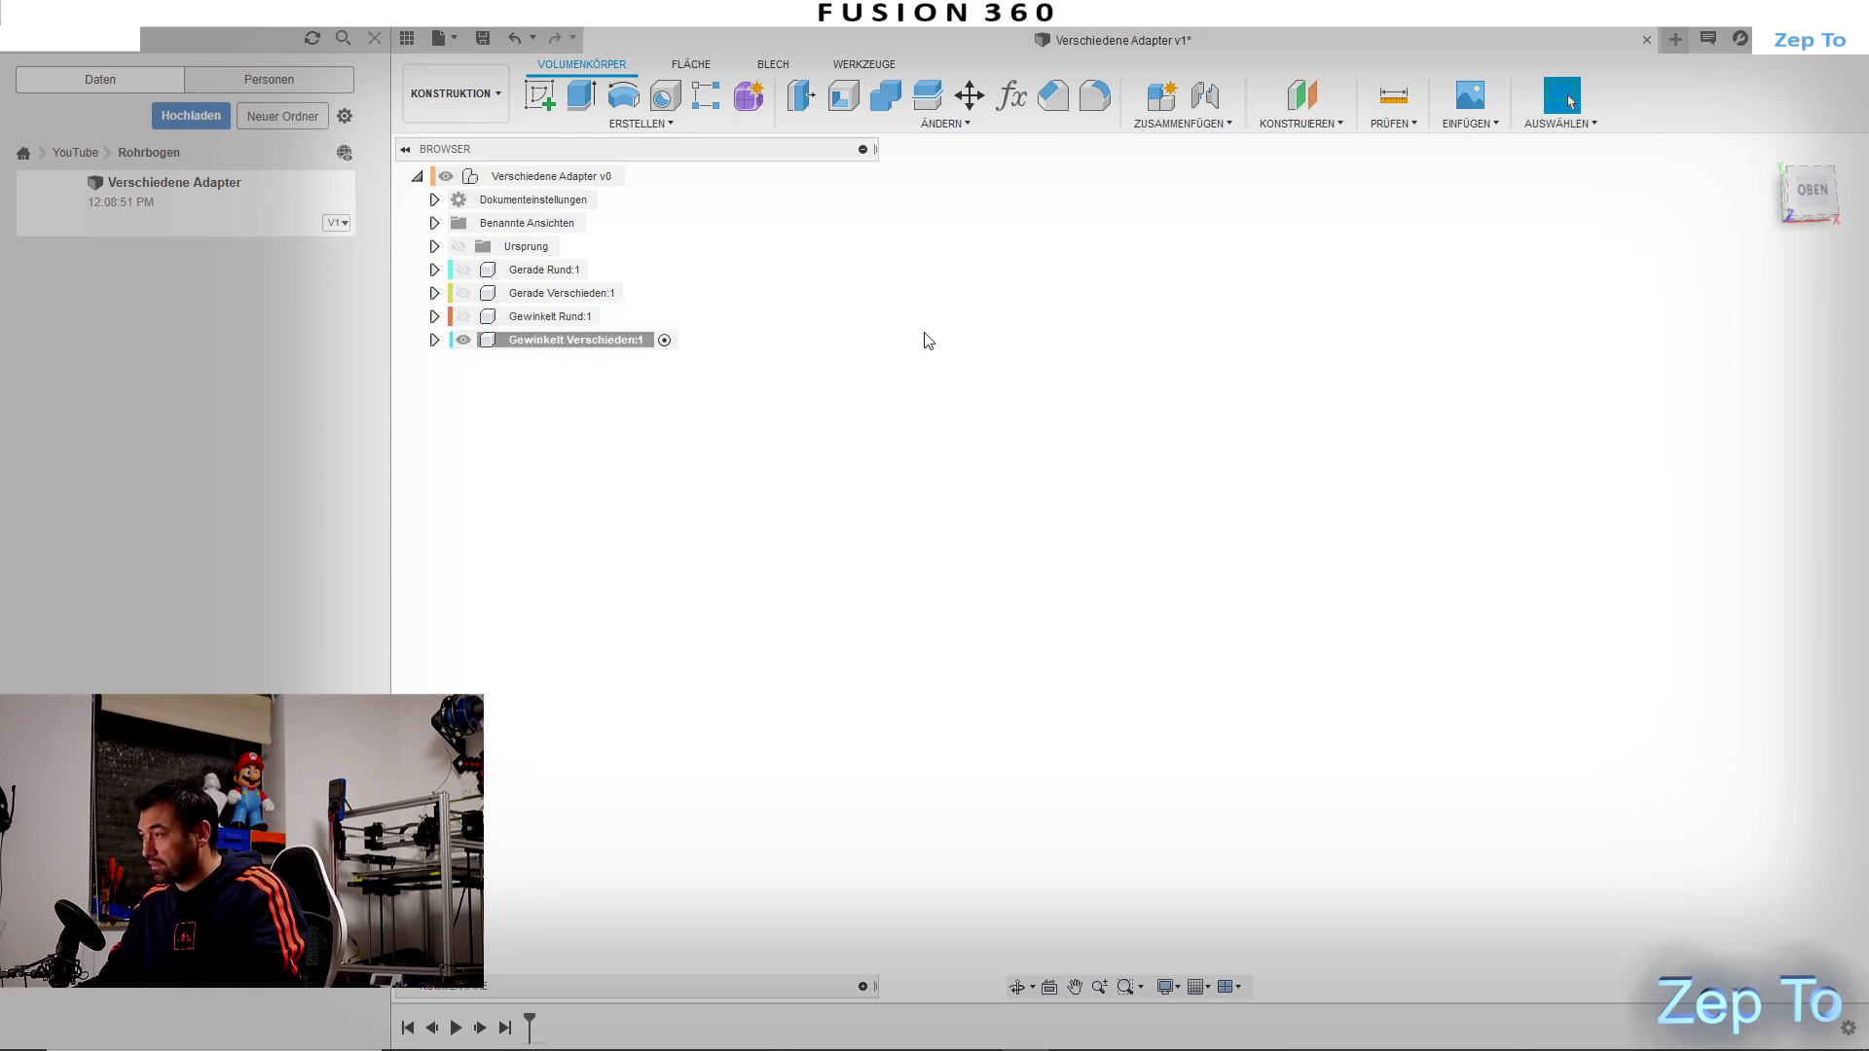
{"action": "left_click", "coordinate": [542, 97]}
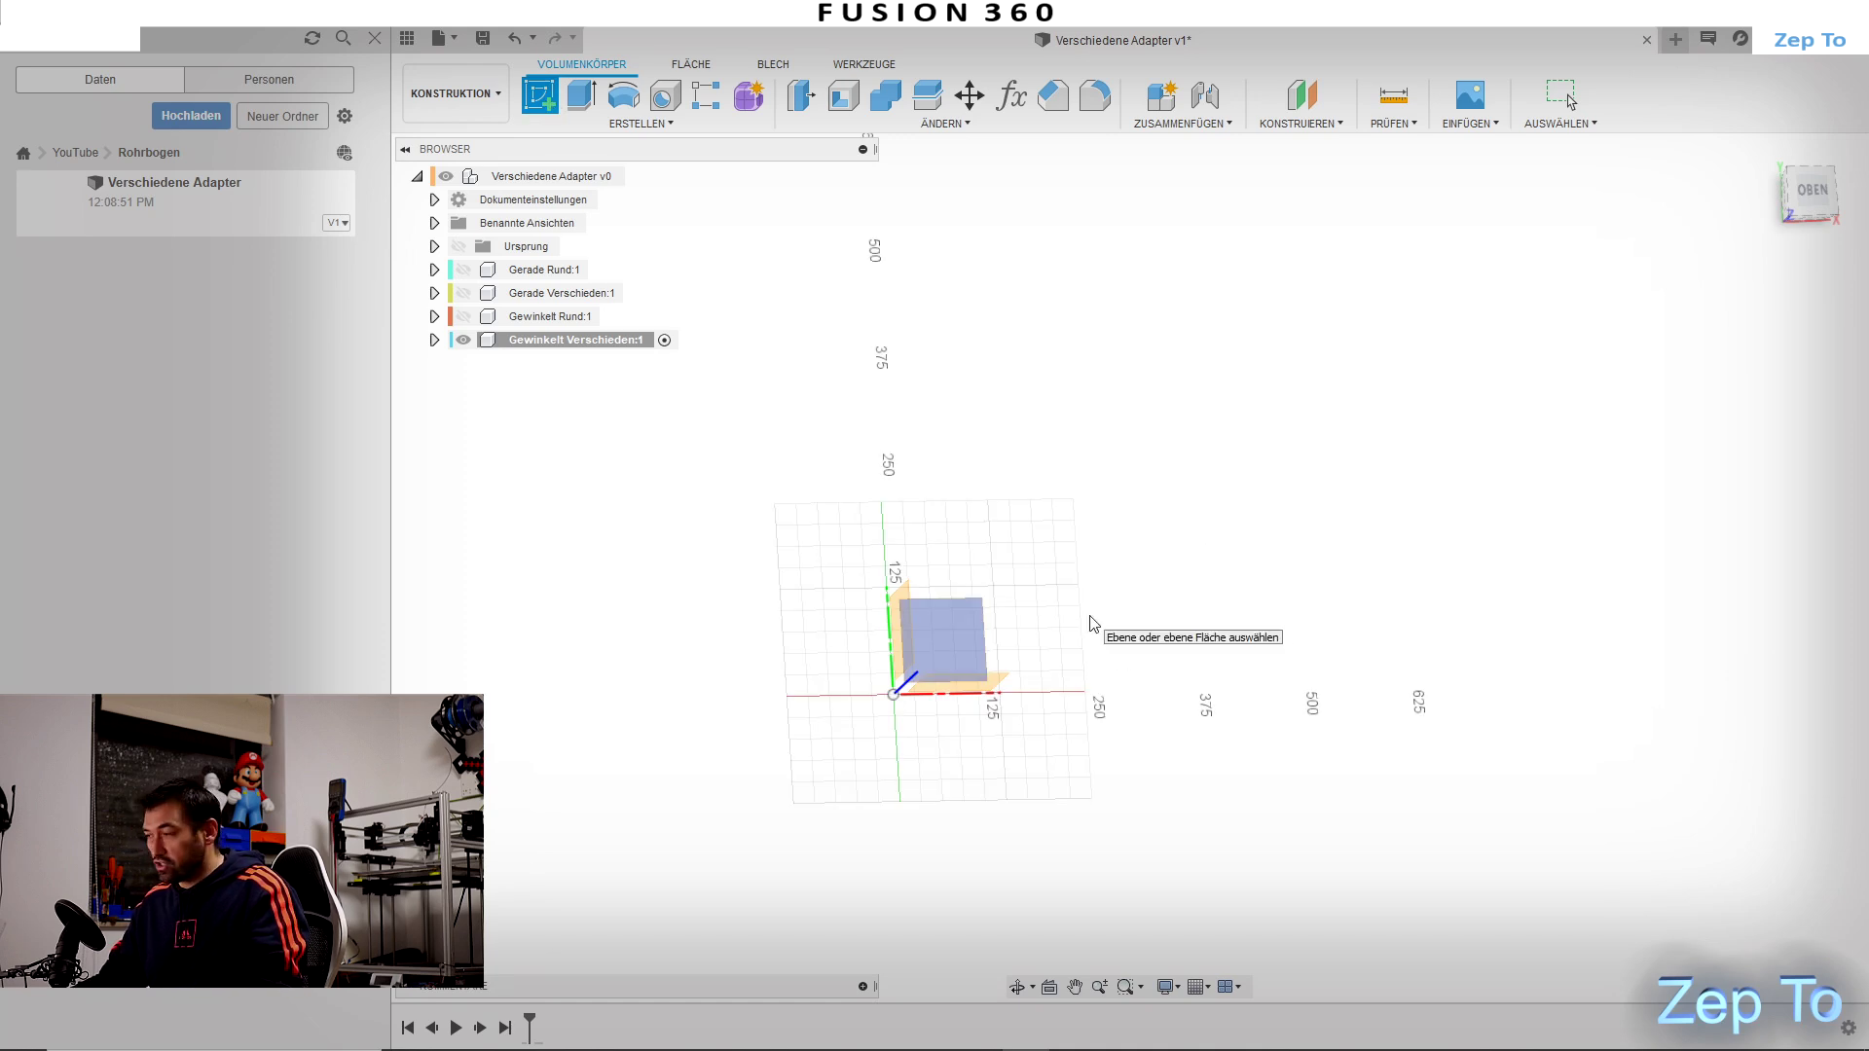
{"action": "mouse_move", "coordinate": [1809, 193]}
{"action": "left_click", "coordinate": [1794, 191]}
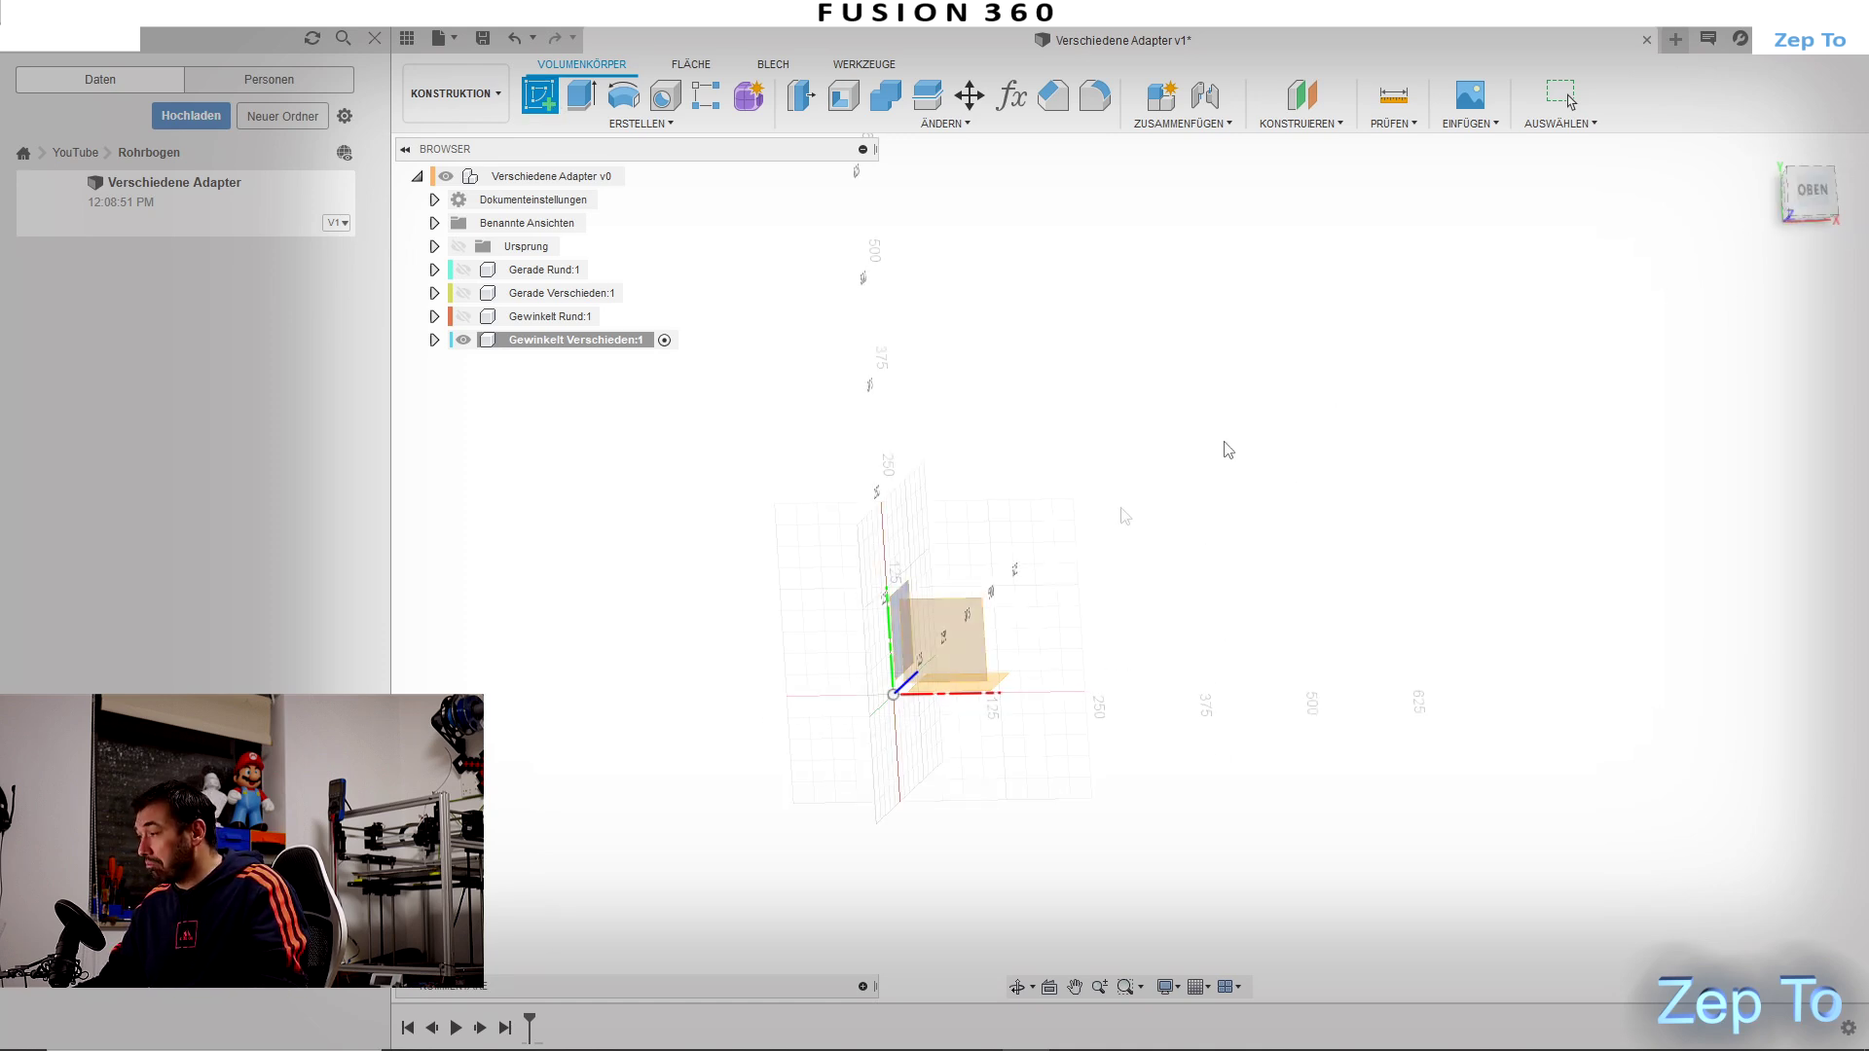
{"action": "middle_click_drag", "start_coordinate": [1126, 655], "coordinate": [1111, 571], "text": "shift"}
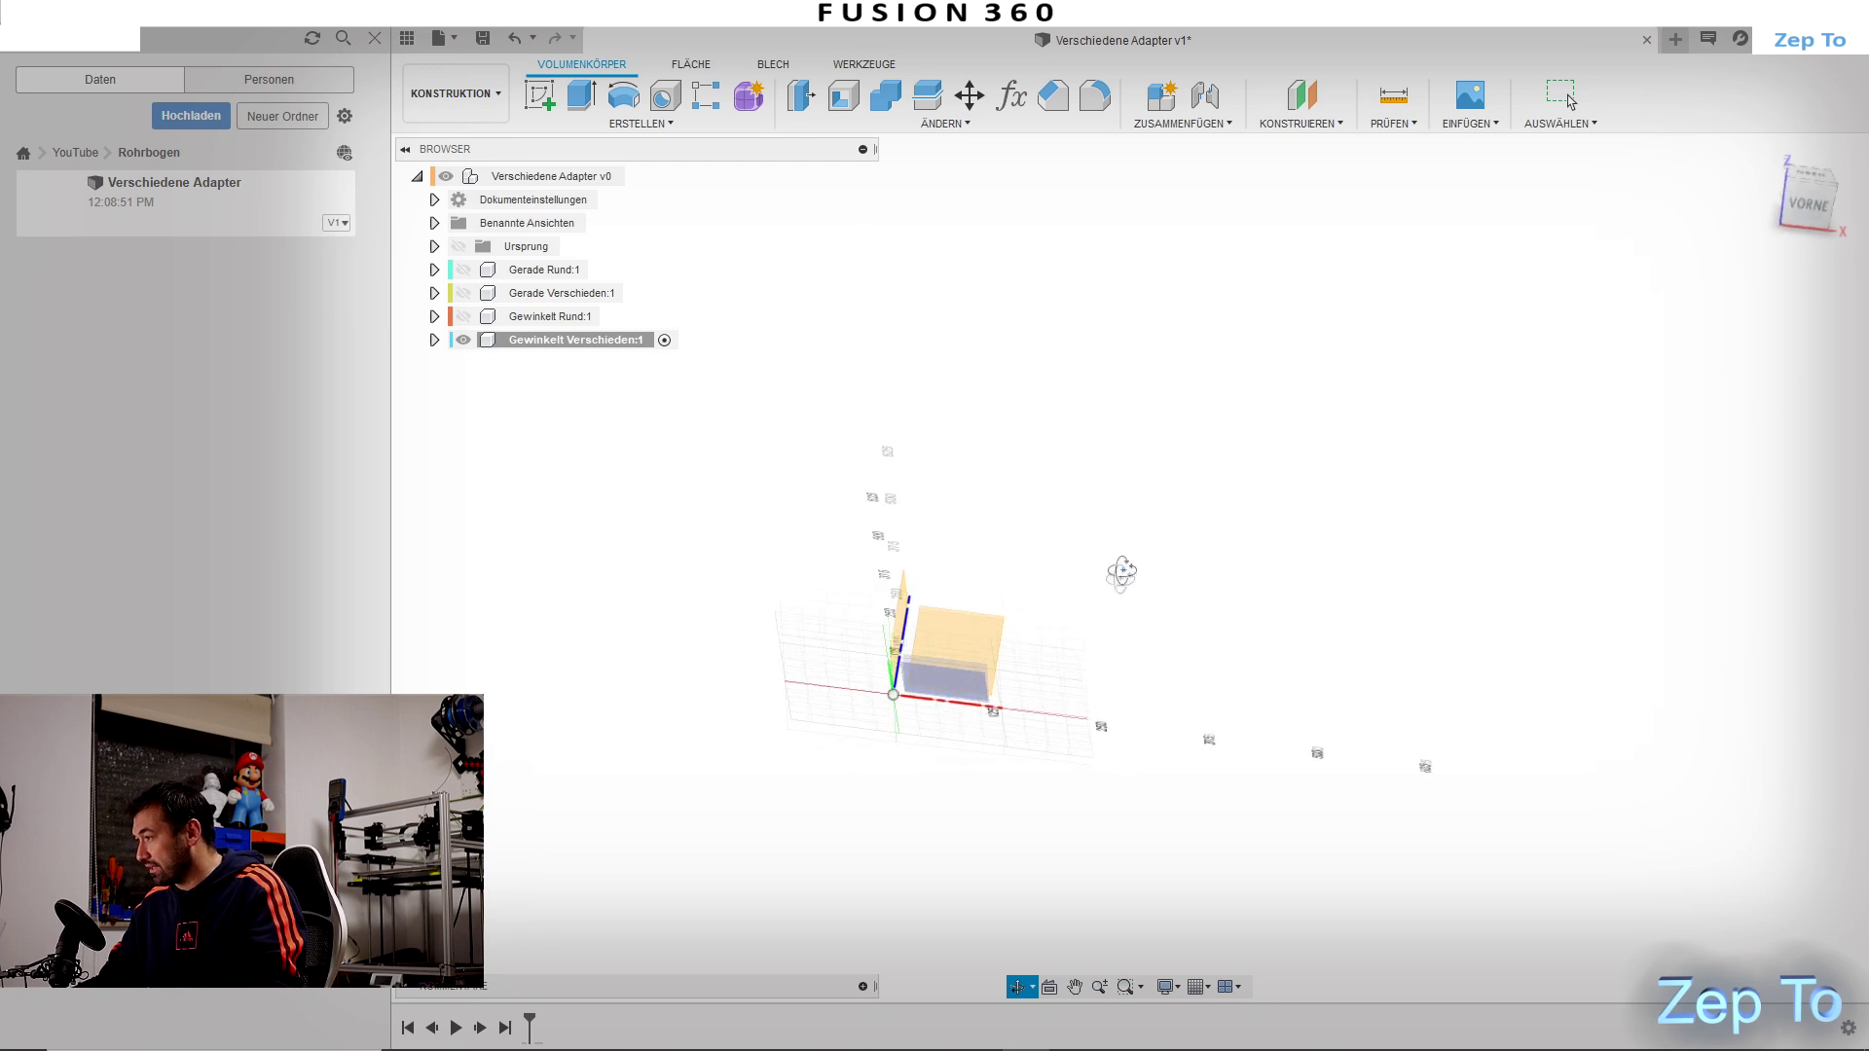
{"action": "left_click", "coordinate": [959, 638]}
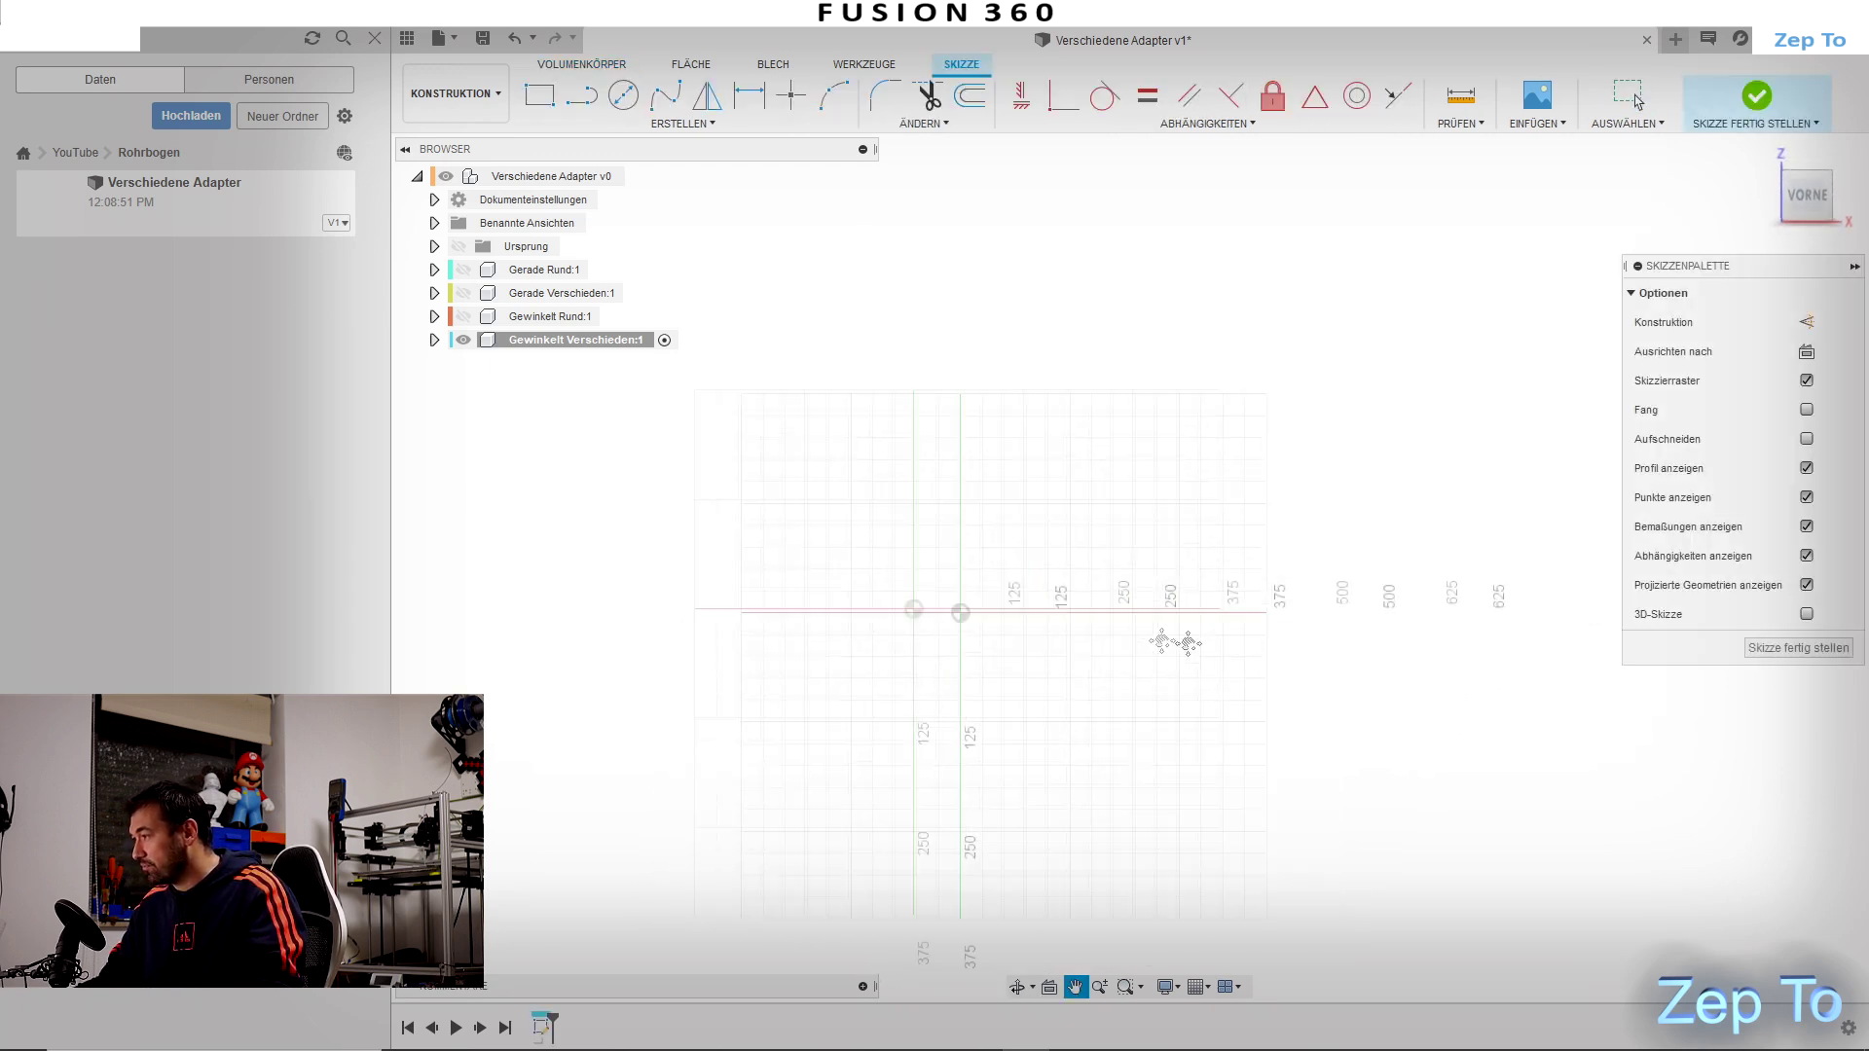
Step: Draw a center rectangle from the origin, undoing an accidentally started fillet
{"action": "left_click", "coordinate": [541, 98]}
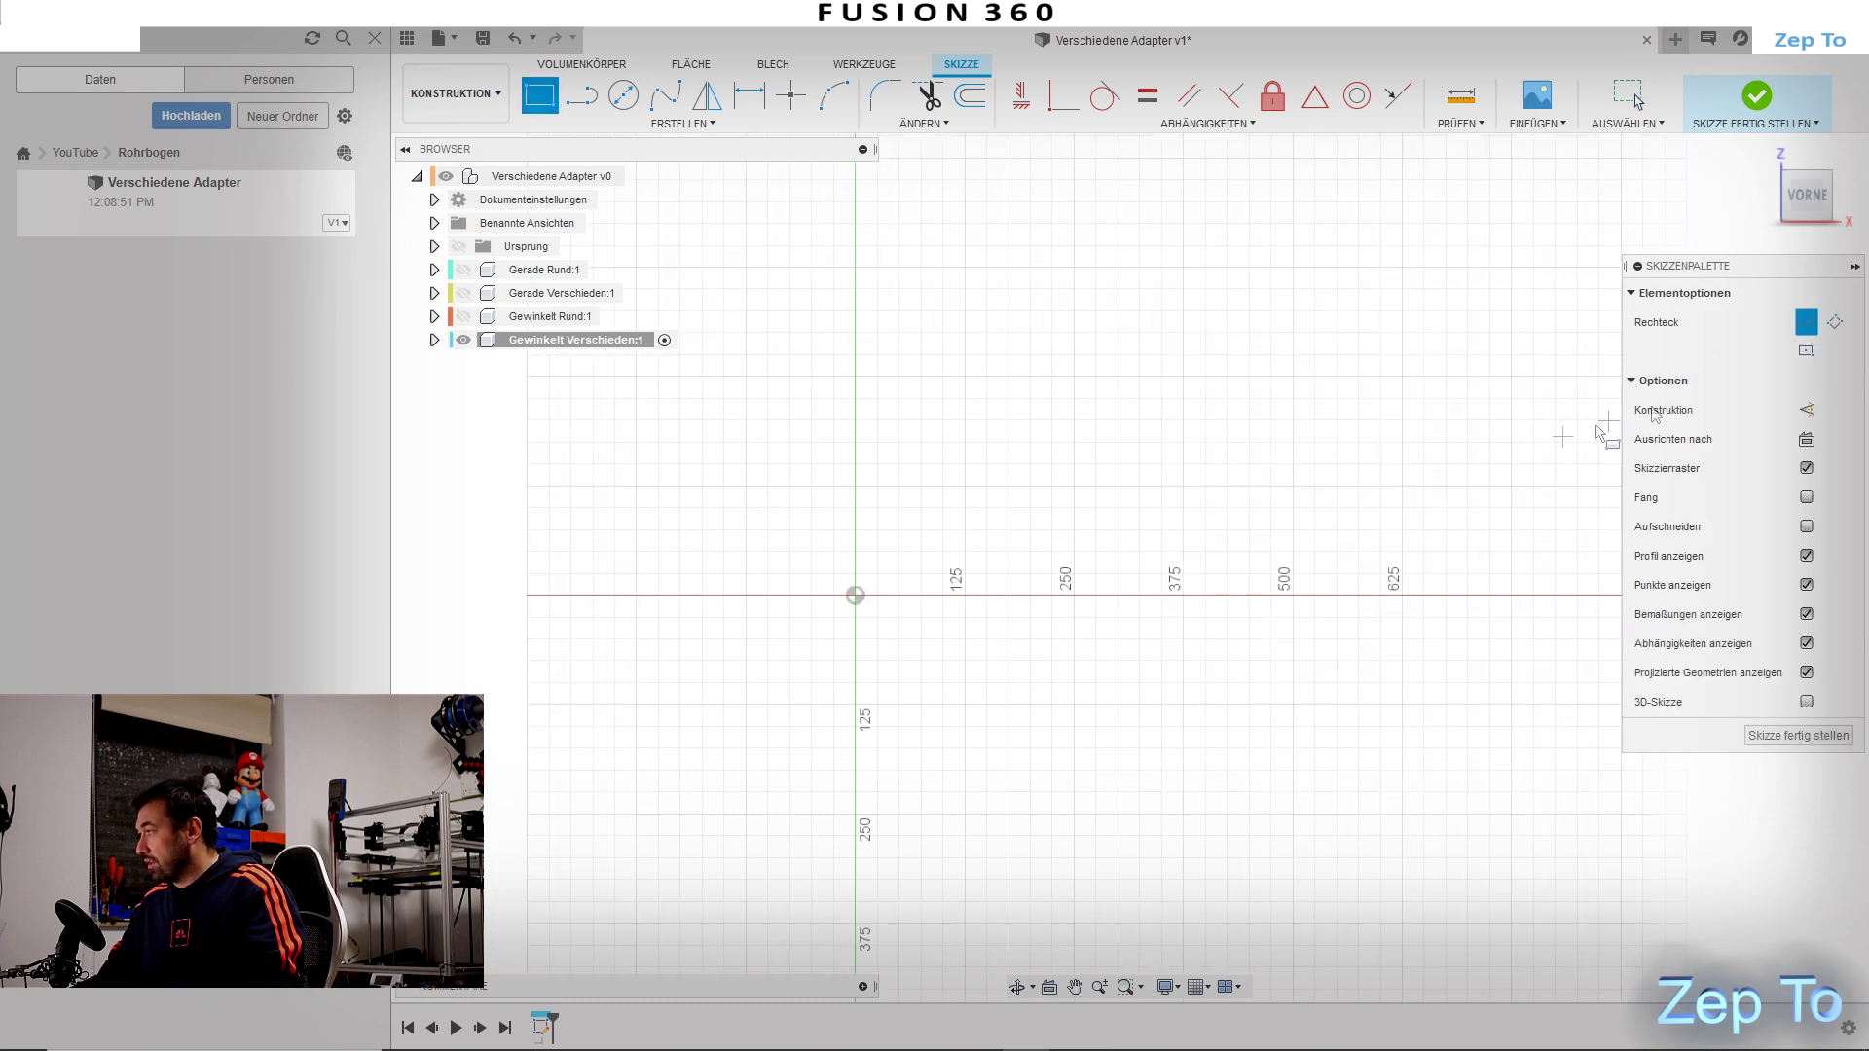
{"action": "left_click", "coordinate": [854, 594]}
{"action": "left_click", "coordinate": [1006, 669]}
{"action": "key", "text": "Escape"}
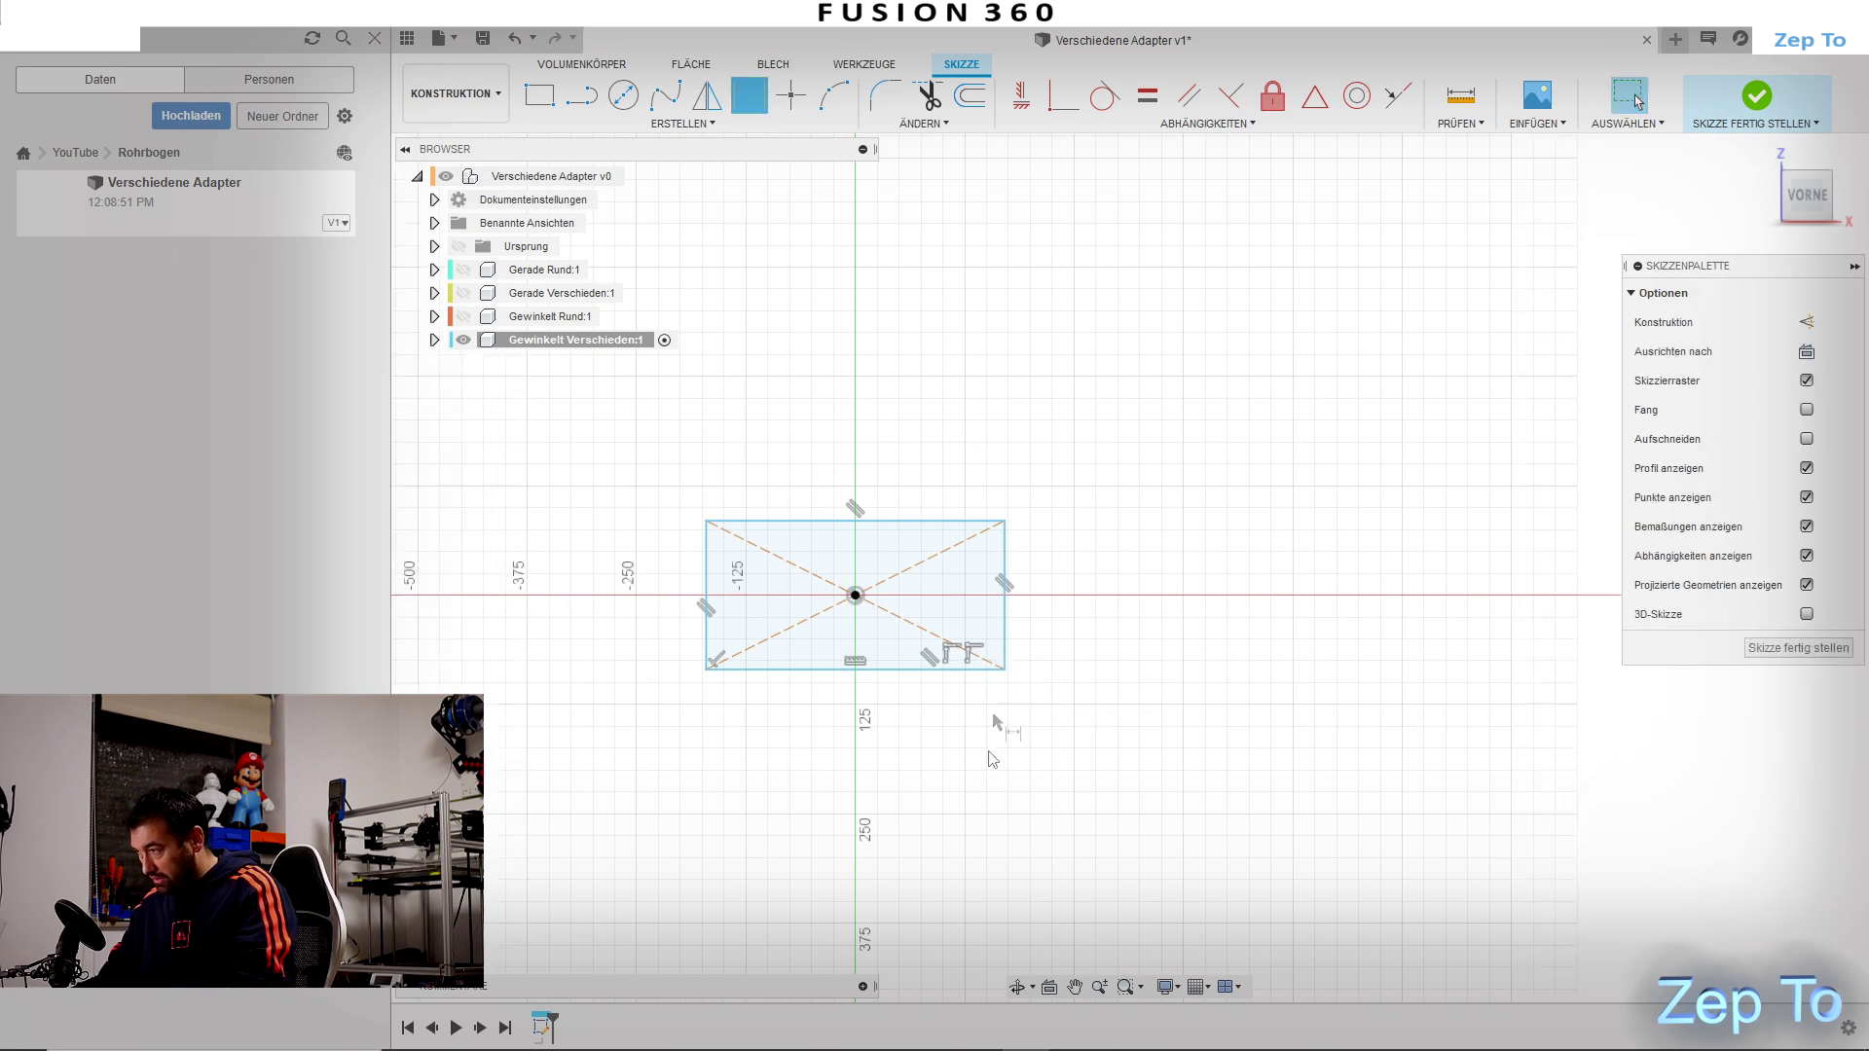
{"action": "key", "text": "f"}
{"action": "left_click", "coordinate": [1735, 570]}
{"action": "key", "text": "ctrl+z"}
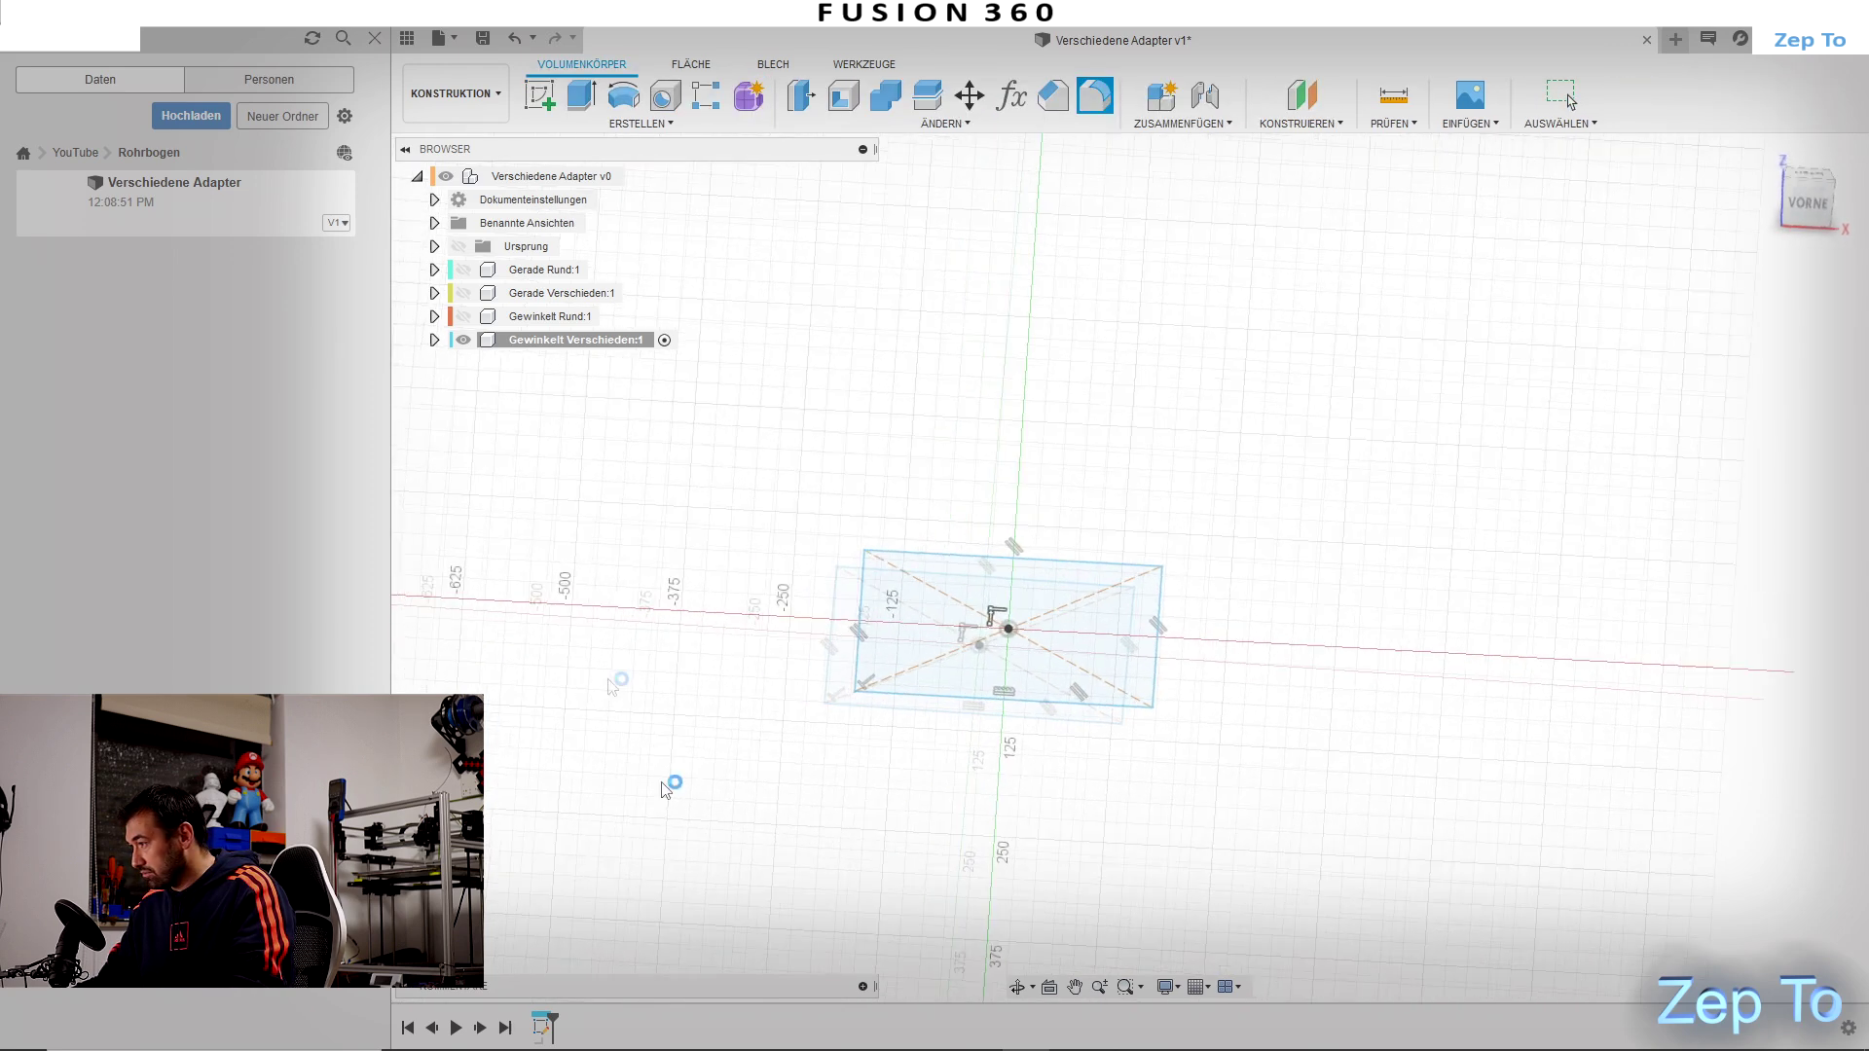
Step: Dimension the rectangle to 100 mm wide by 50 mm high and finish the sketch
{"action": "key", "text": "d"}
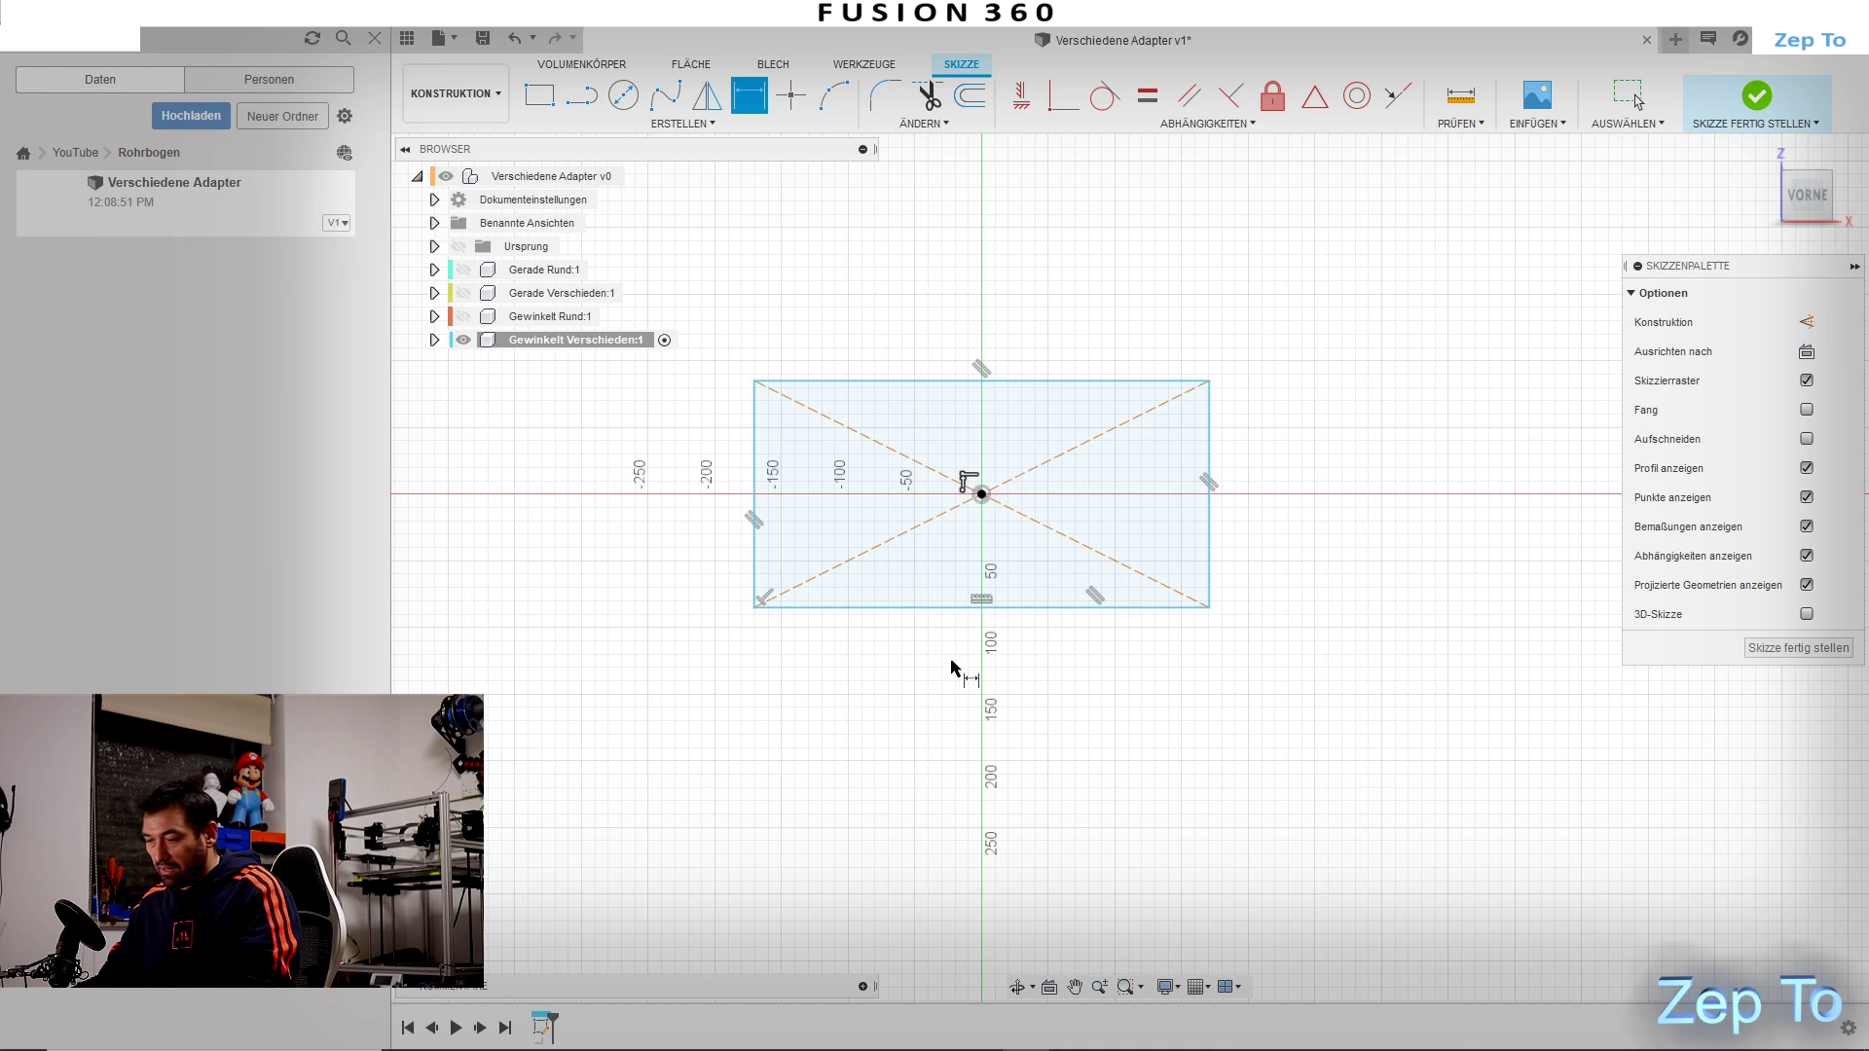
{"action": "left_click", "coordinate": [1013, 613]}
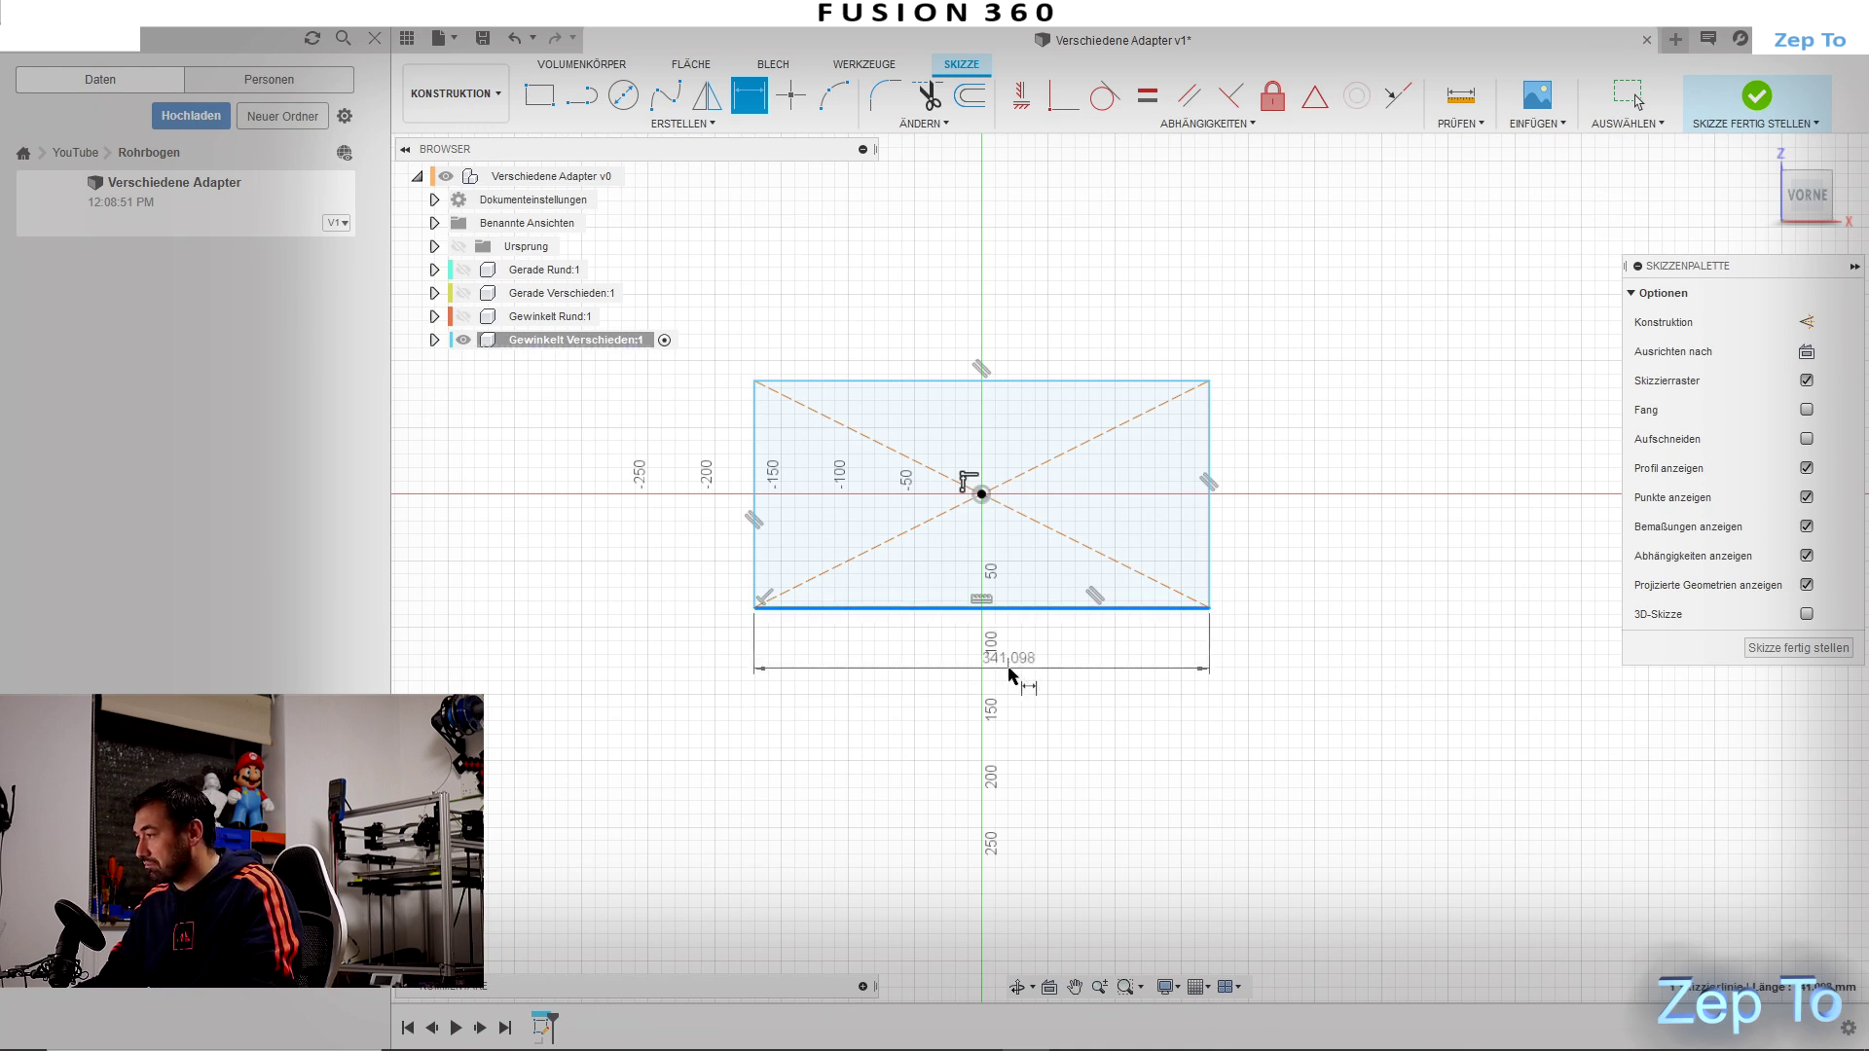
{"action": "left_click", "coordinate": [1076, 657]}
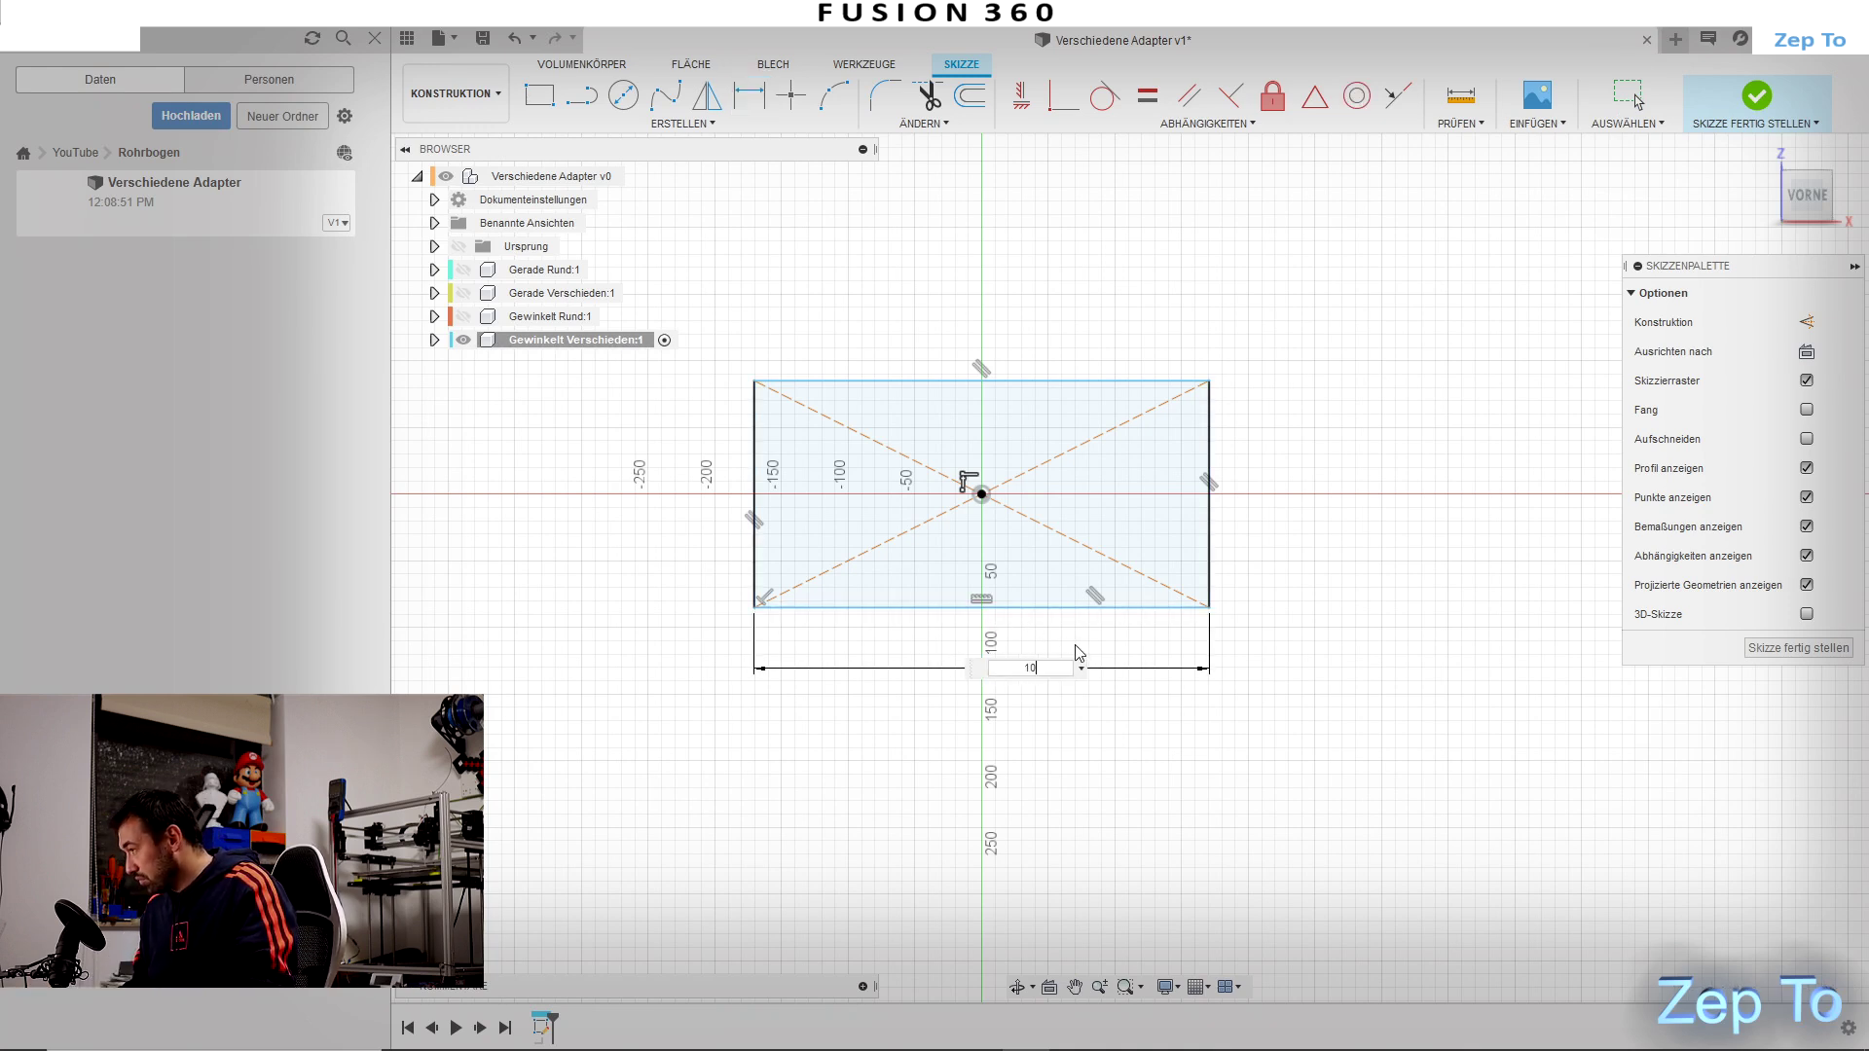
{"action": "type", "text": "0.00"}
{"action": "key", "text": "Return"}
{"action": "scroll", "coordinate": [1090, 623], "scroll_direction": "up", "scroll_amount": 4}
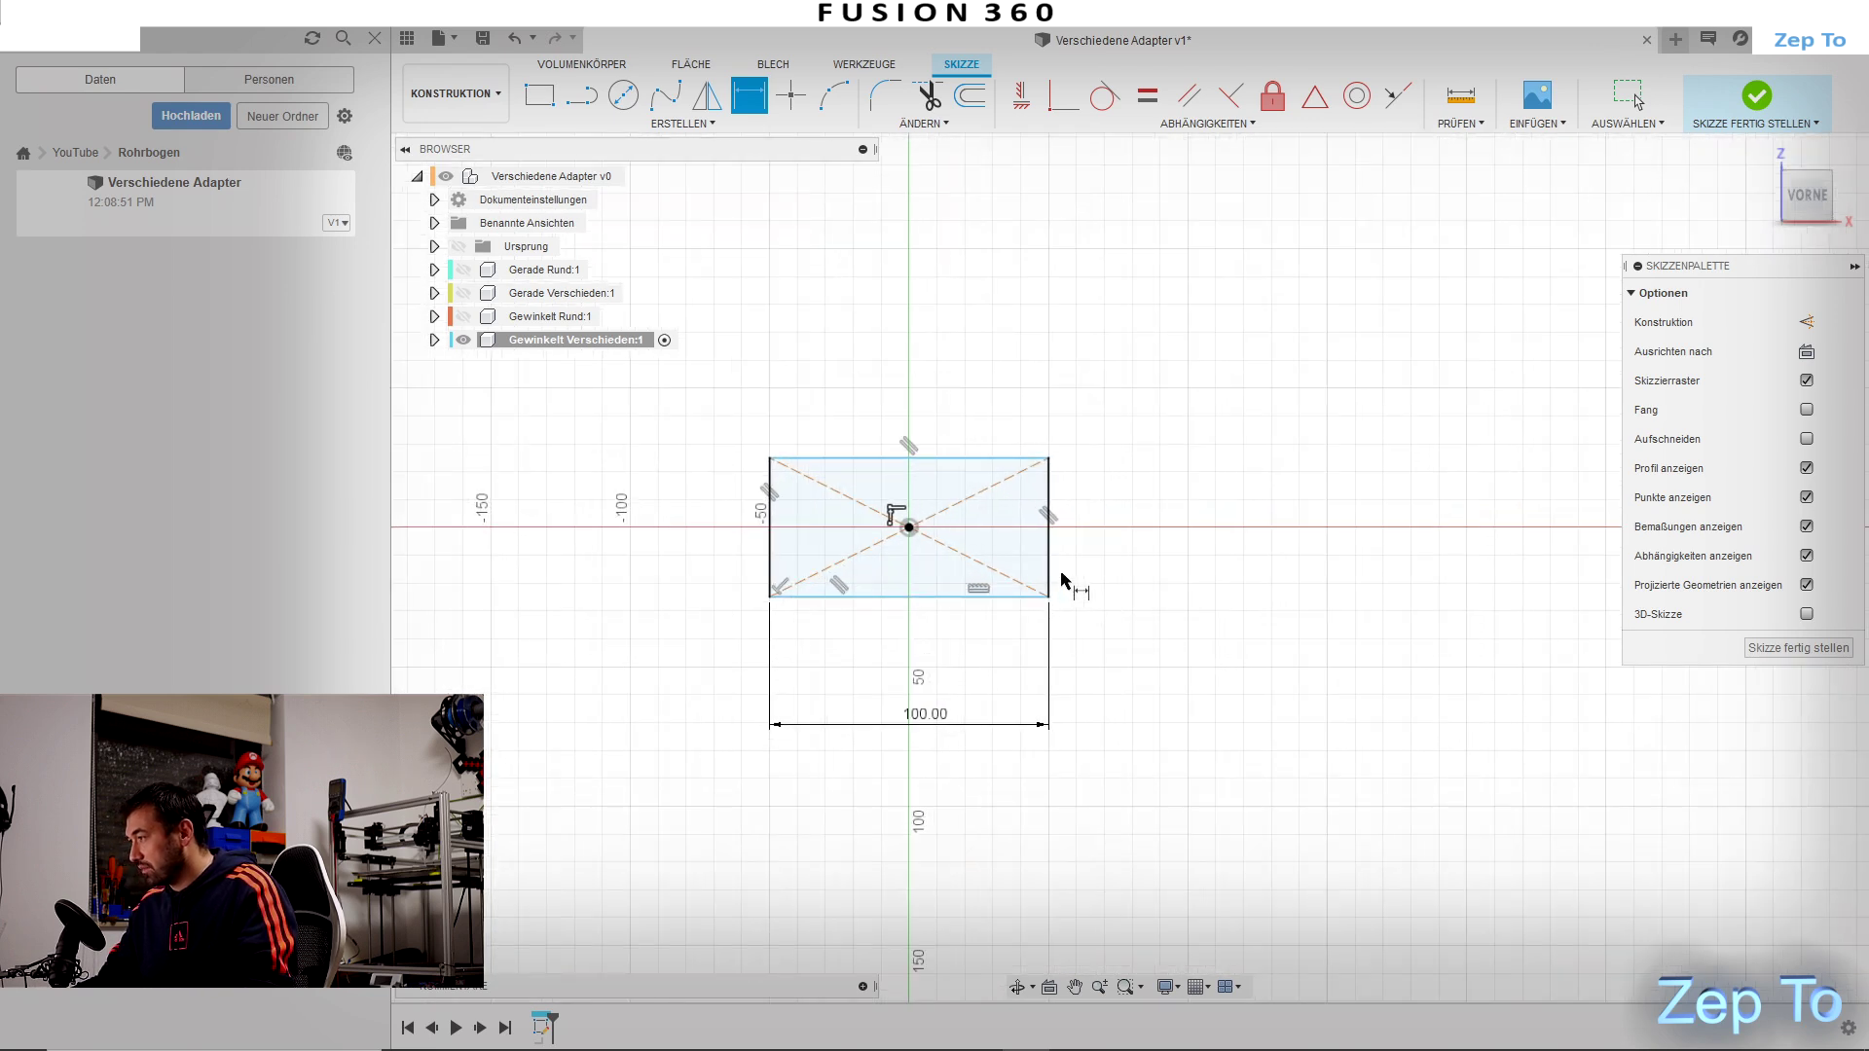
{"action": "left_click", "coordinate": [1066, 574]}
{"action": "left_click", "coordinate": [1110, 565]}
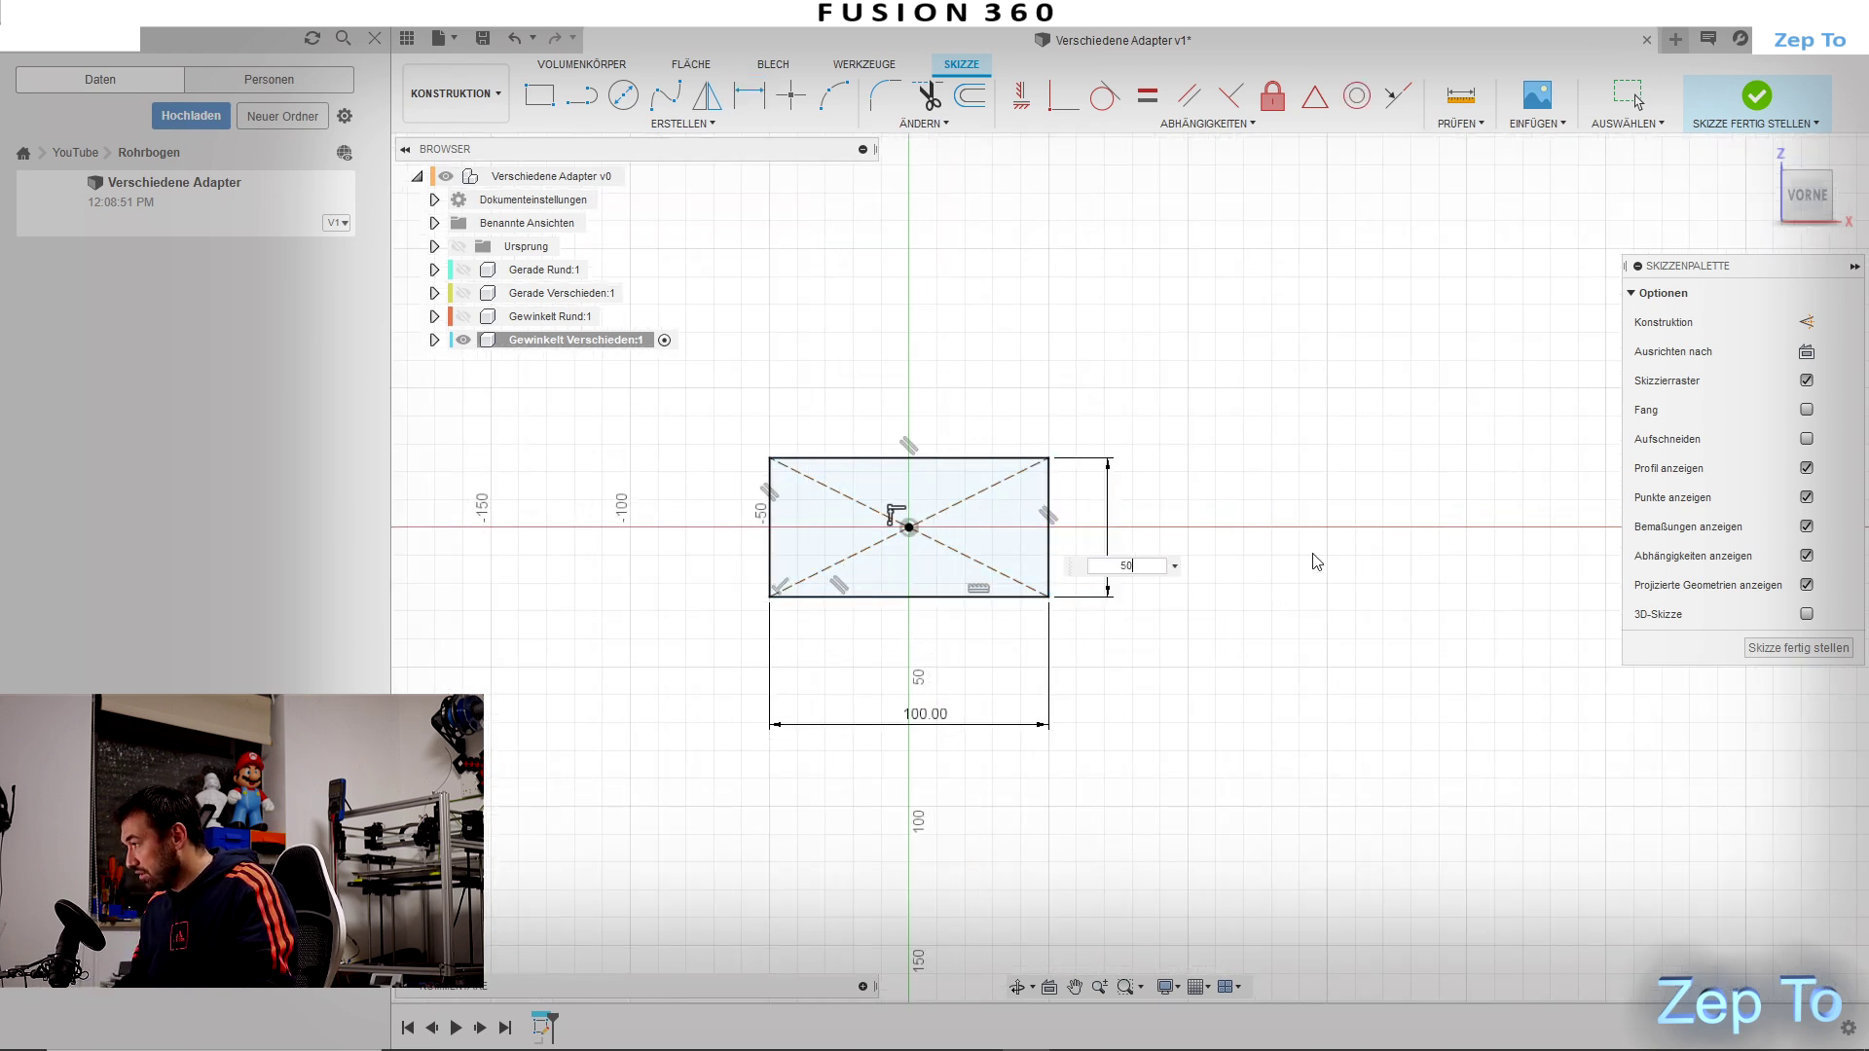
{"action": "key", "text": "Return"}
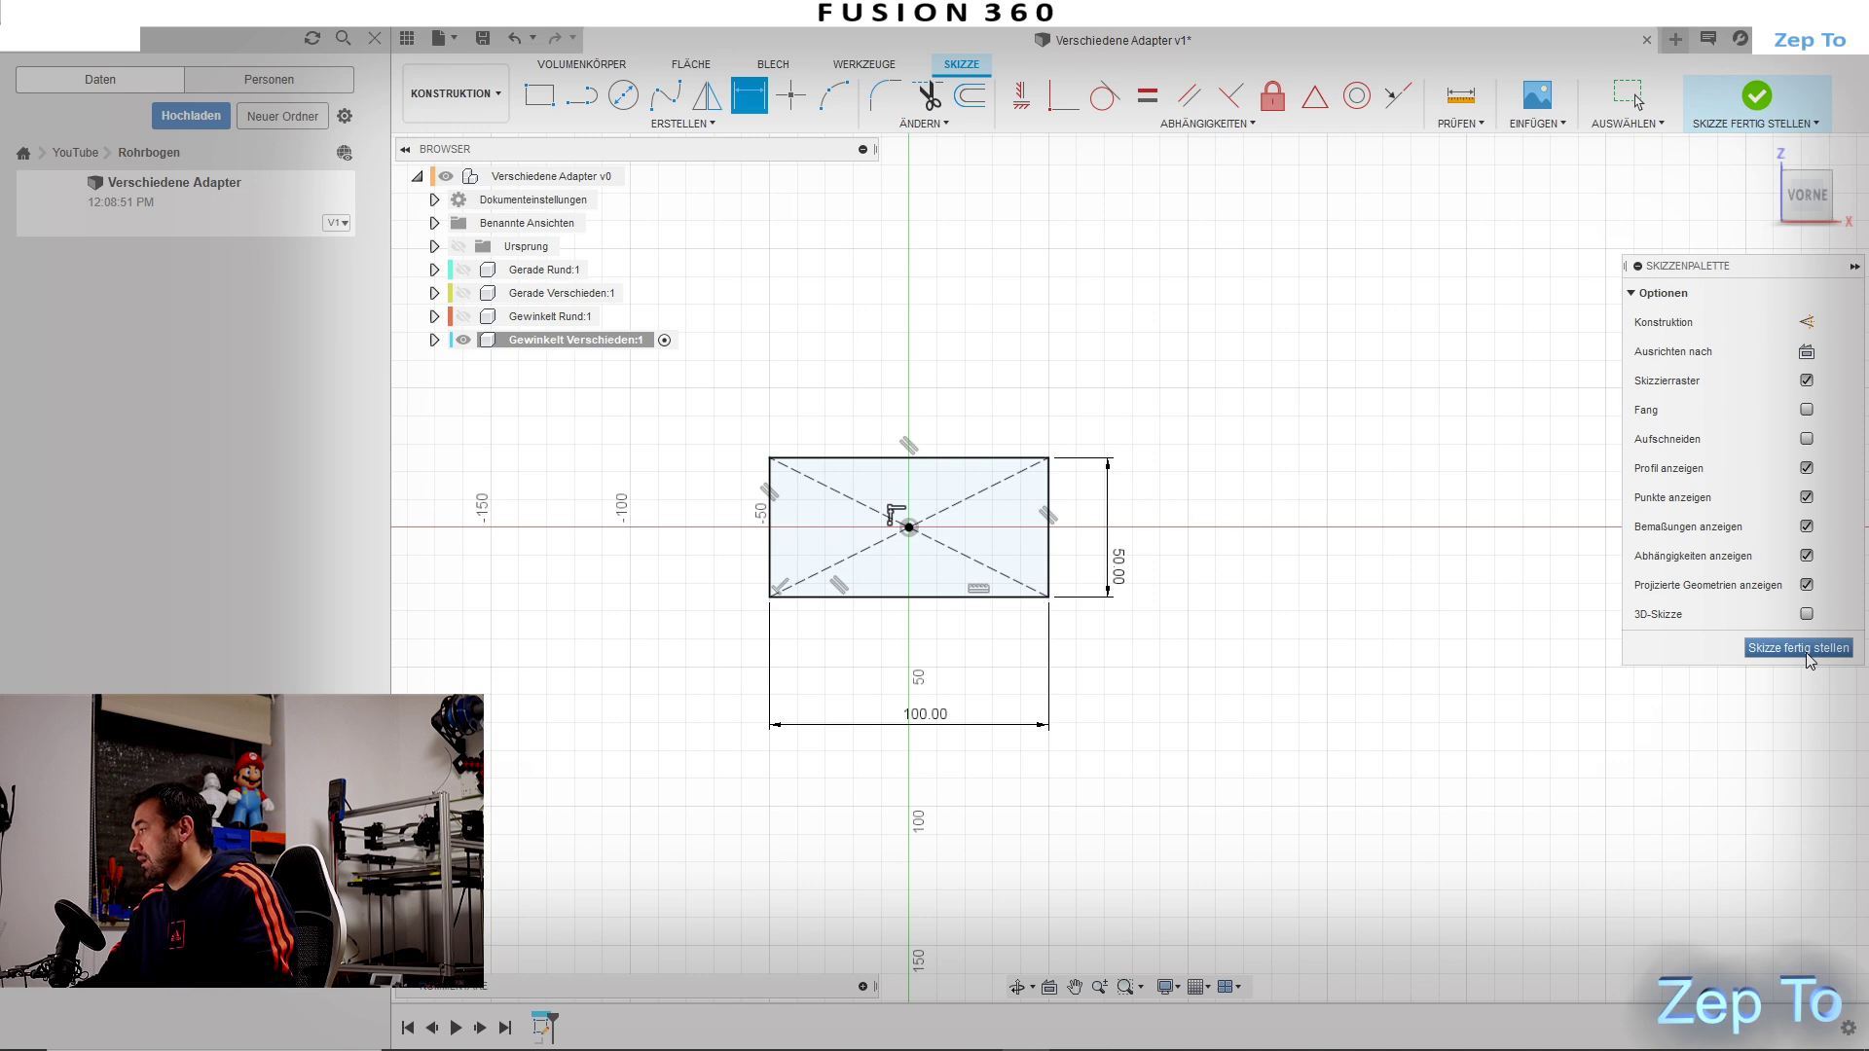
{"action": "left_click", "coordinate": [1799, 648]}
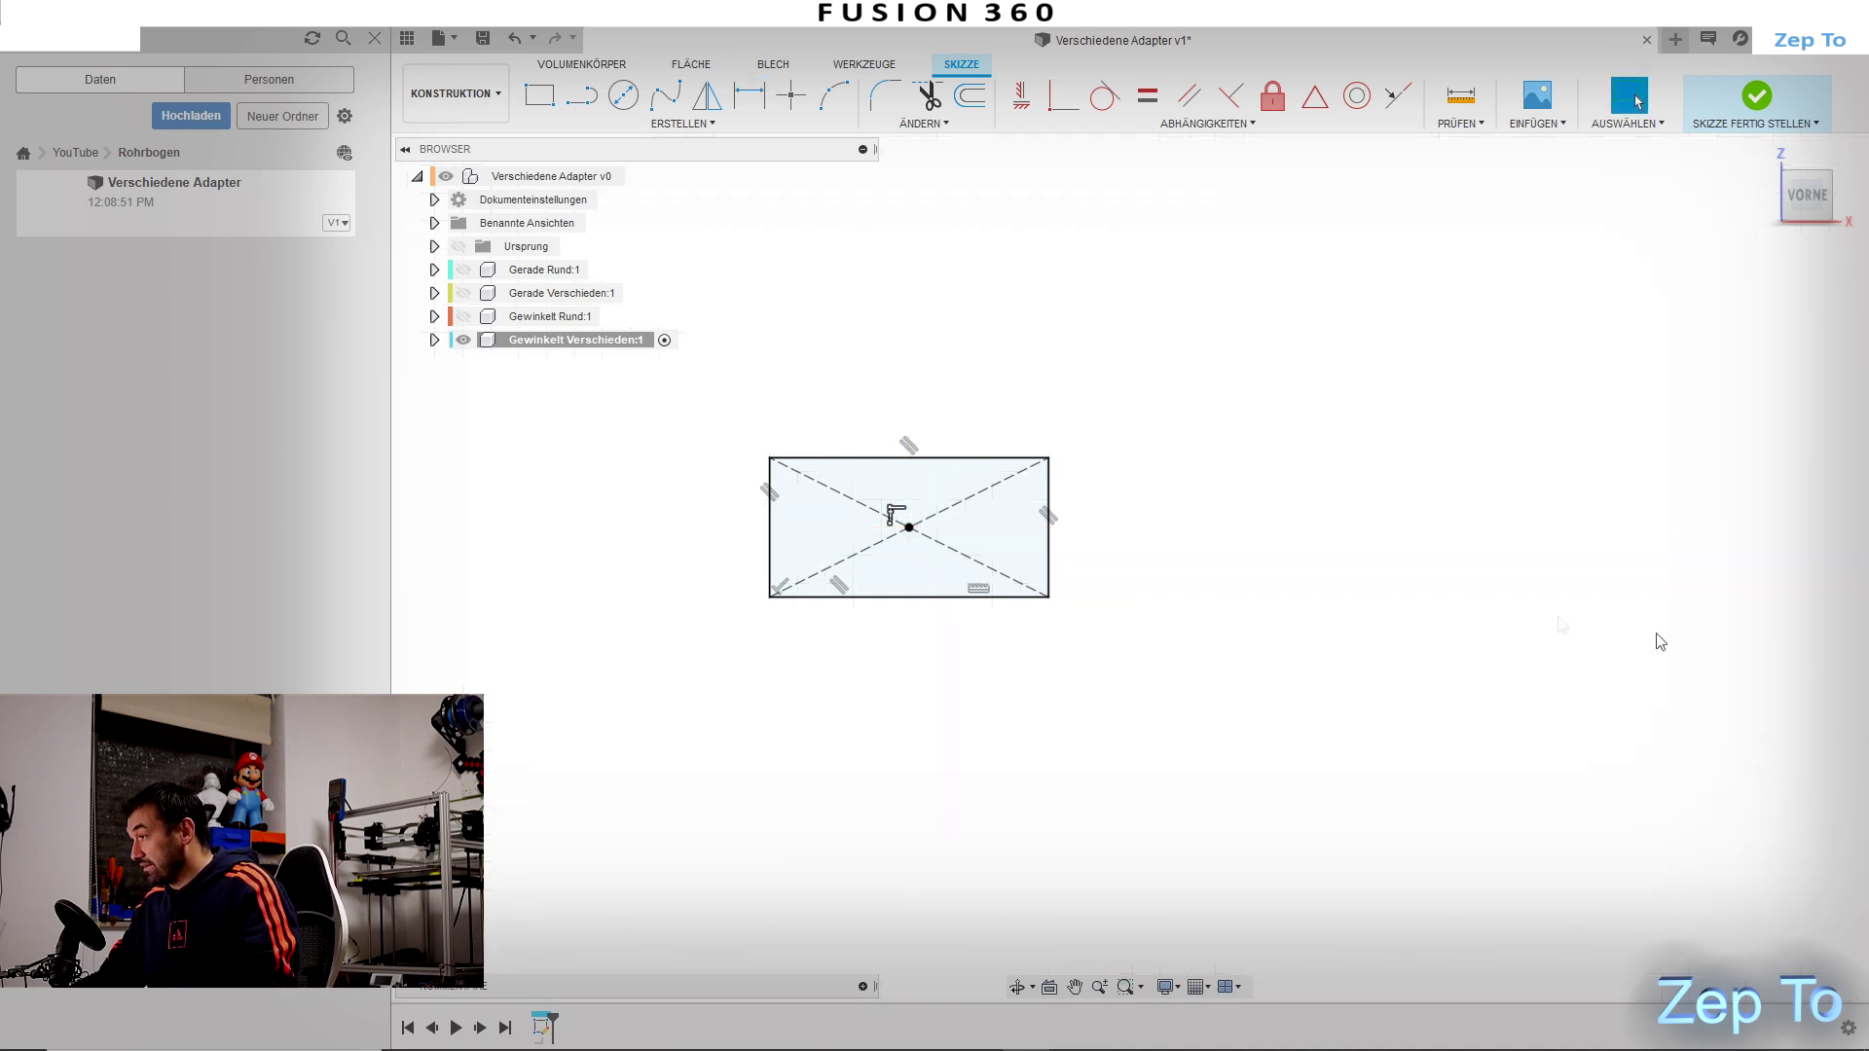
{"action": "mouse_move", "coordinate": [1186, 622]}
{"action": "middle_mouse_down", "text": "shift"}
{"action": "mouse_move", "coordinate": [1160, 606]}
{"action": "mouse_move", "coordinate": [1134, 643]}
{"action": "middle_mouse_up", "text": "shift"}
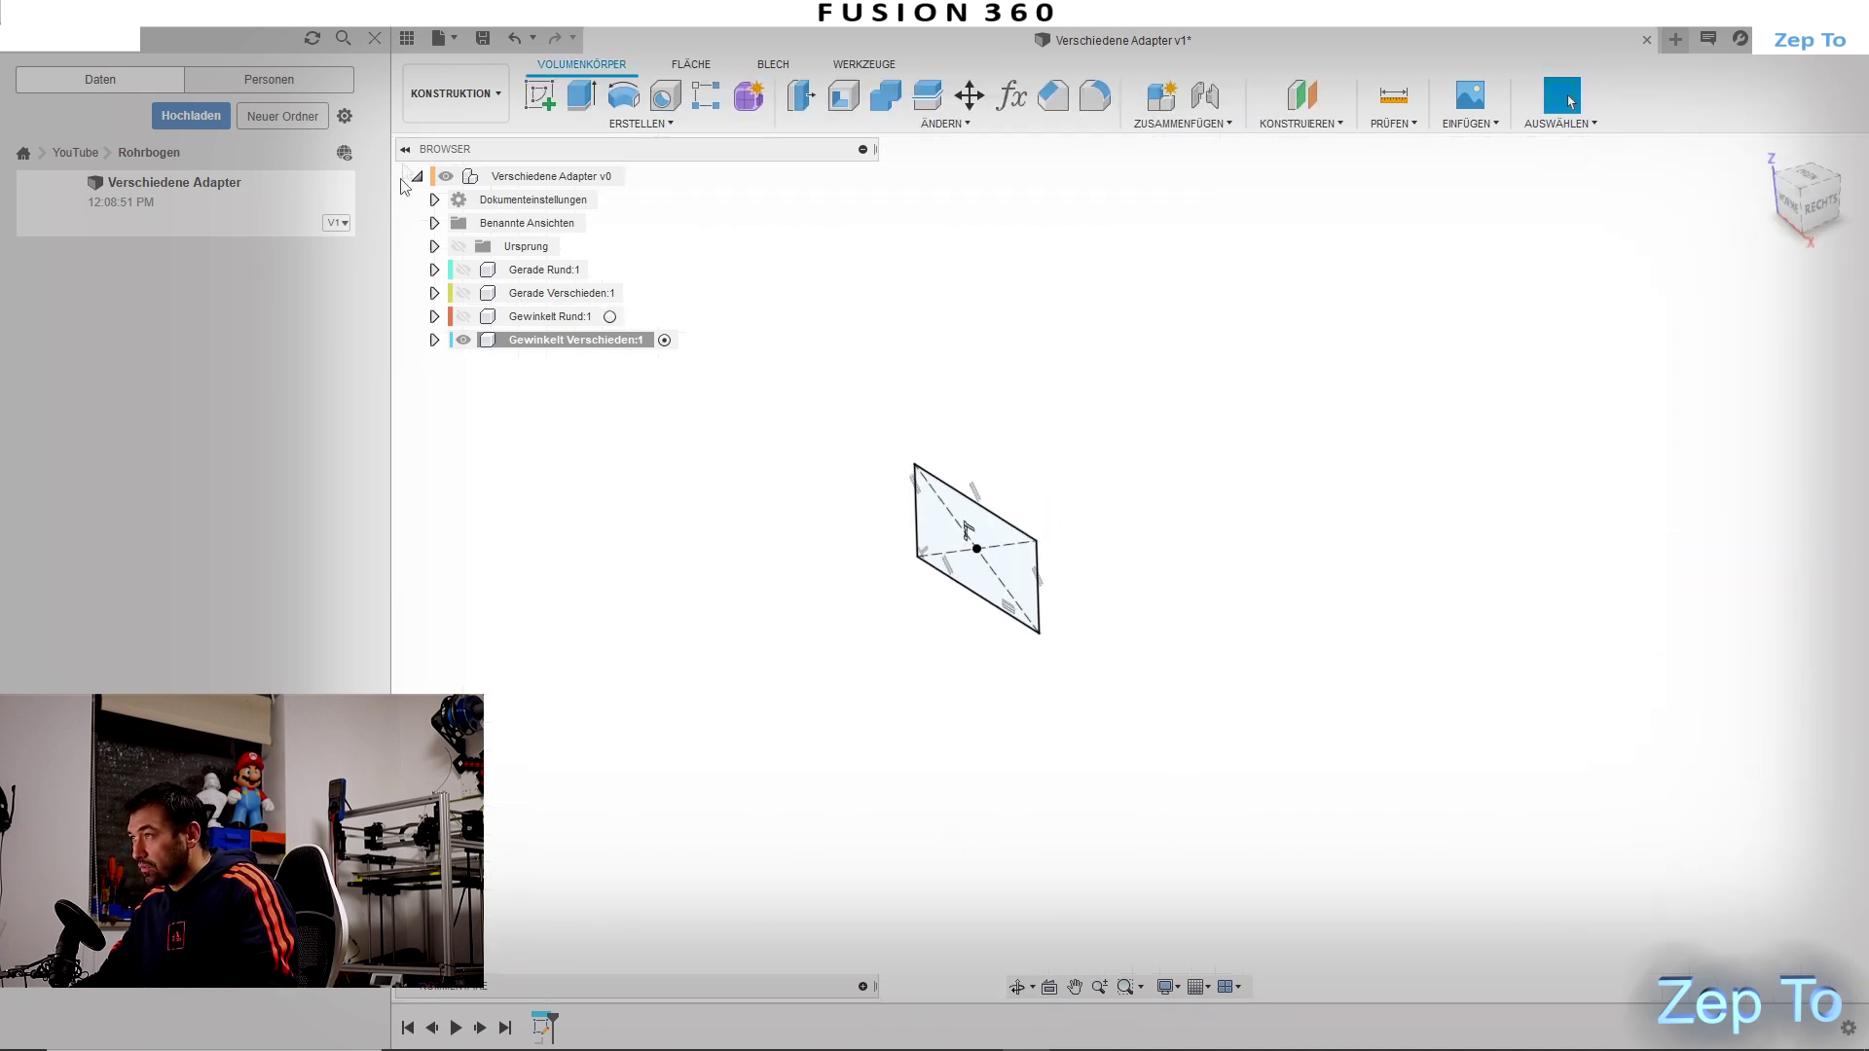
Step: Start another sketch and pick a plane beside the 100 × 50 rectangle
{"action": "left_click", "coordinate": [539, 94]}
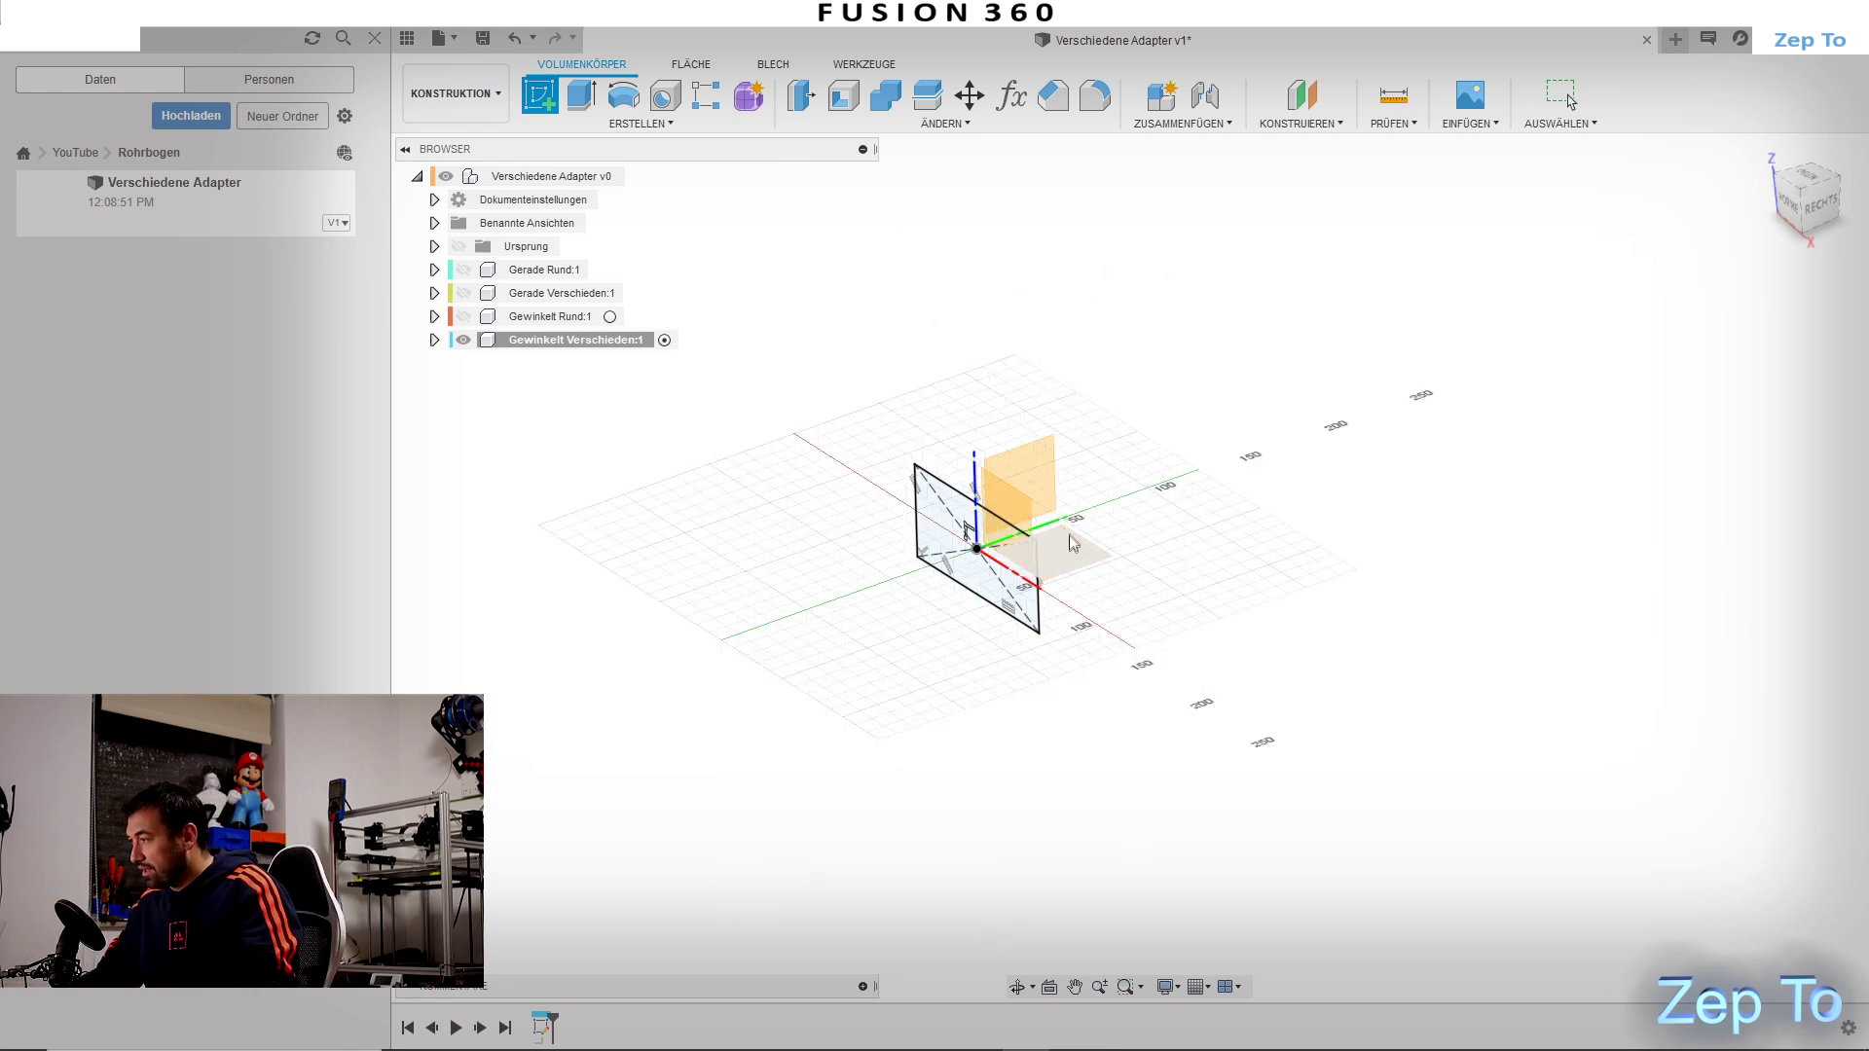
{"action": "left_click", "coordinate": [967, 552]}
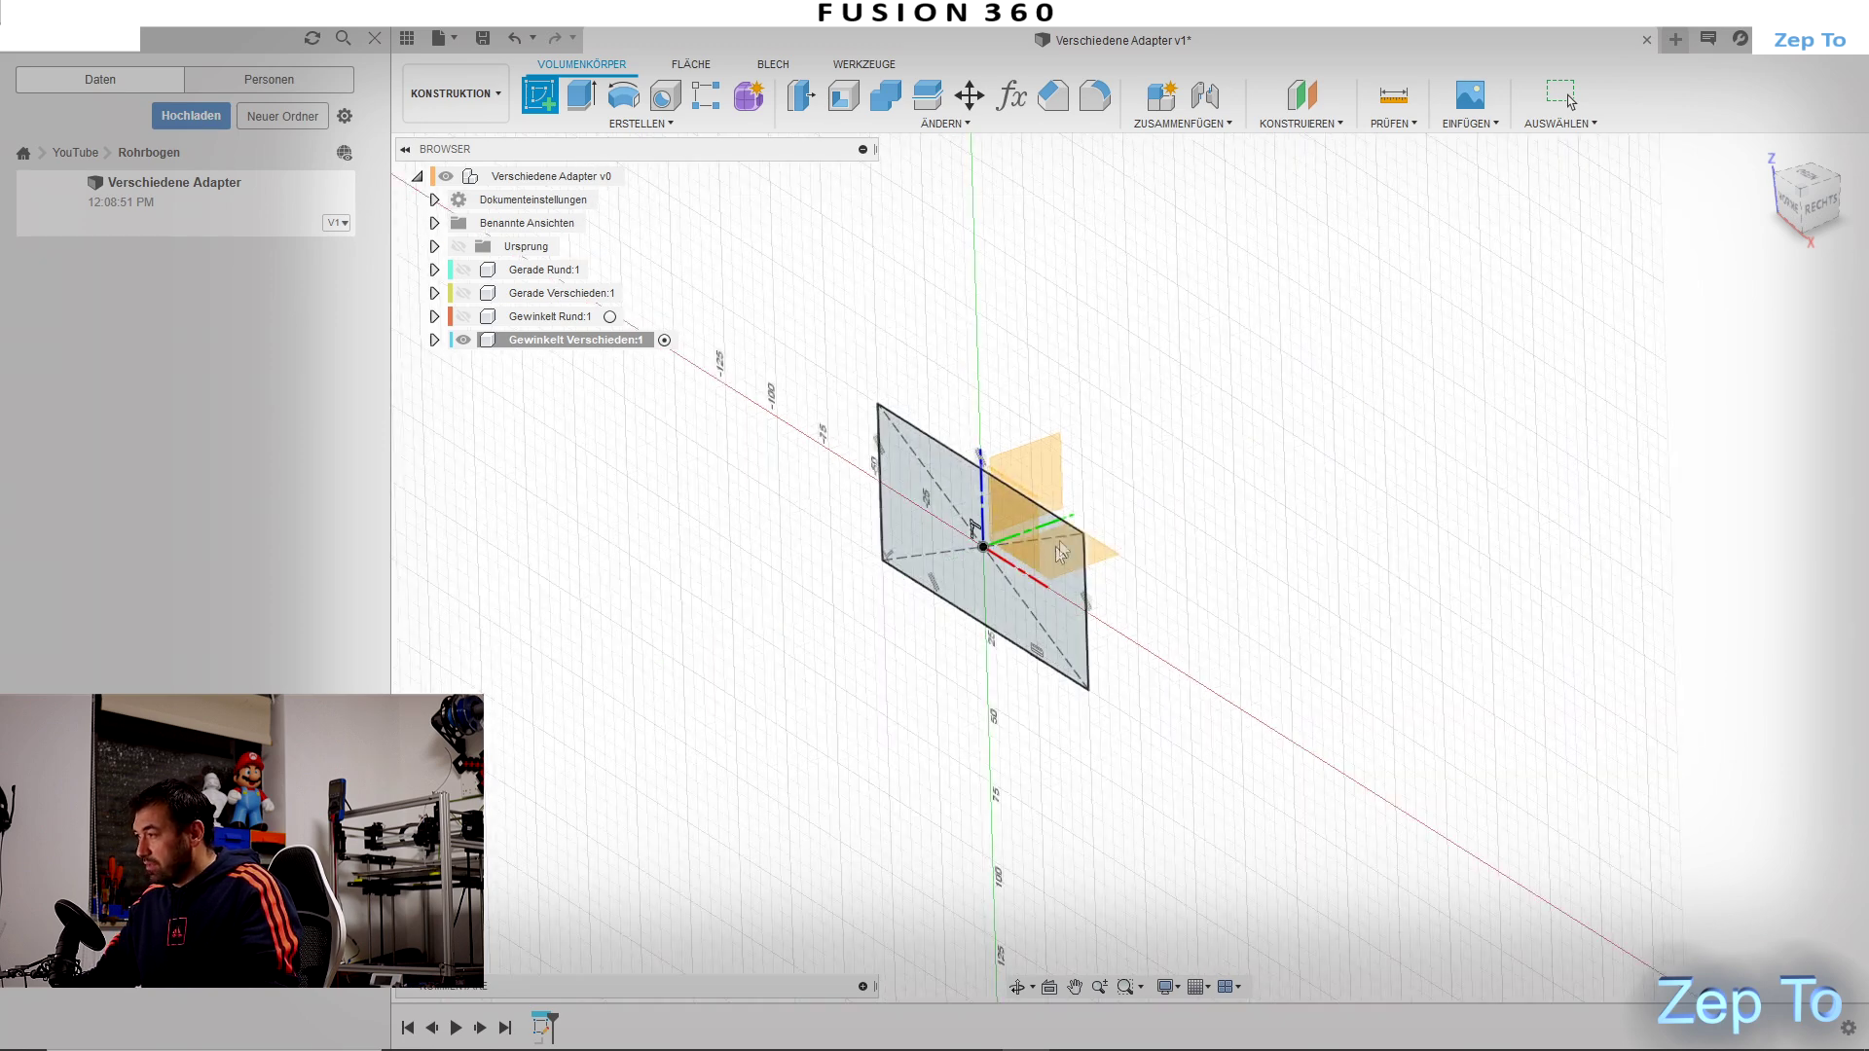
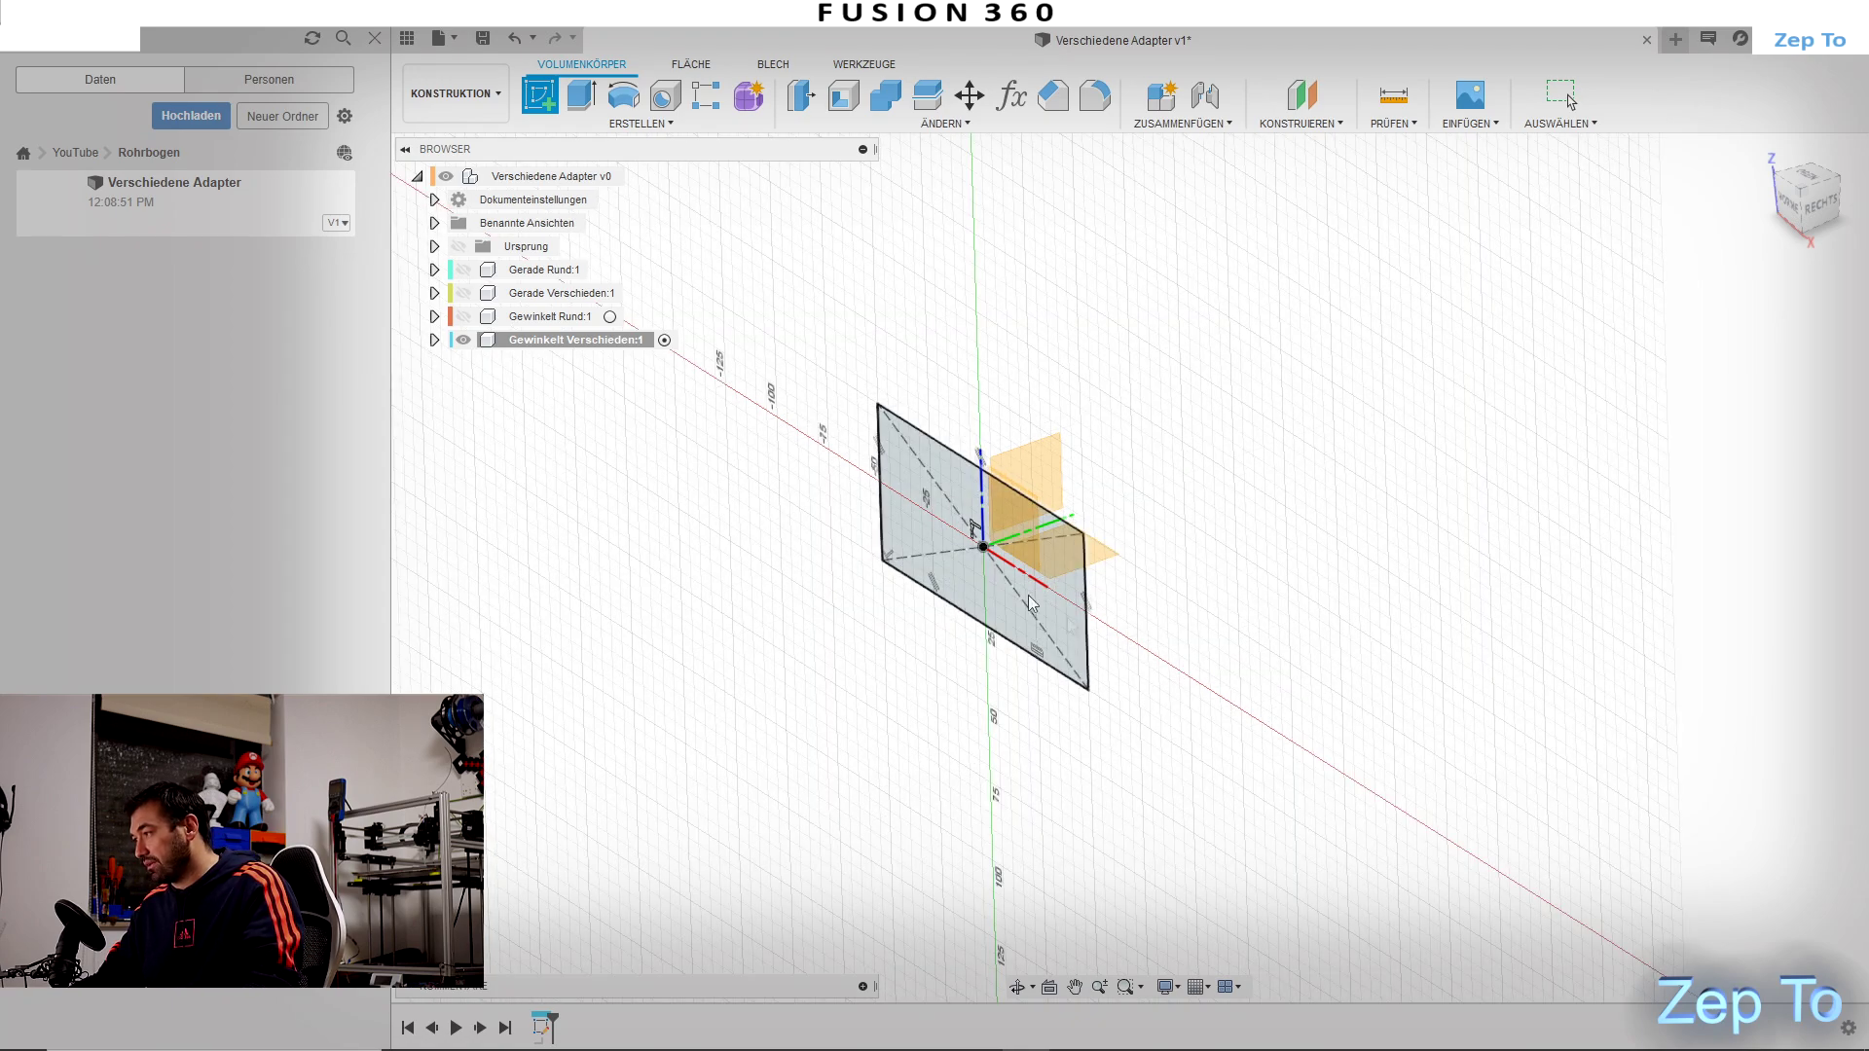
Step: Start a sketch on the origin plane and draw a vertical line up from the origin
{"action": "mouse_move", "coordinate": [985, 538]}
{"action": "middle_mouse_down", "text": "shift"}
{"action": "mouse_move", "coordinate": [1156, 684]}
{"action": "mouse_move", "coordinate": [1294, 626]}
{"action": "mouse_move", "coordinate": [1225, 701]}
{"action": "middle_mouse_up", "text": "shift"}
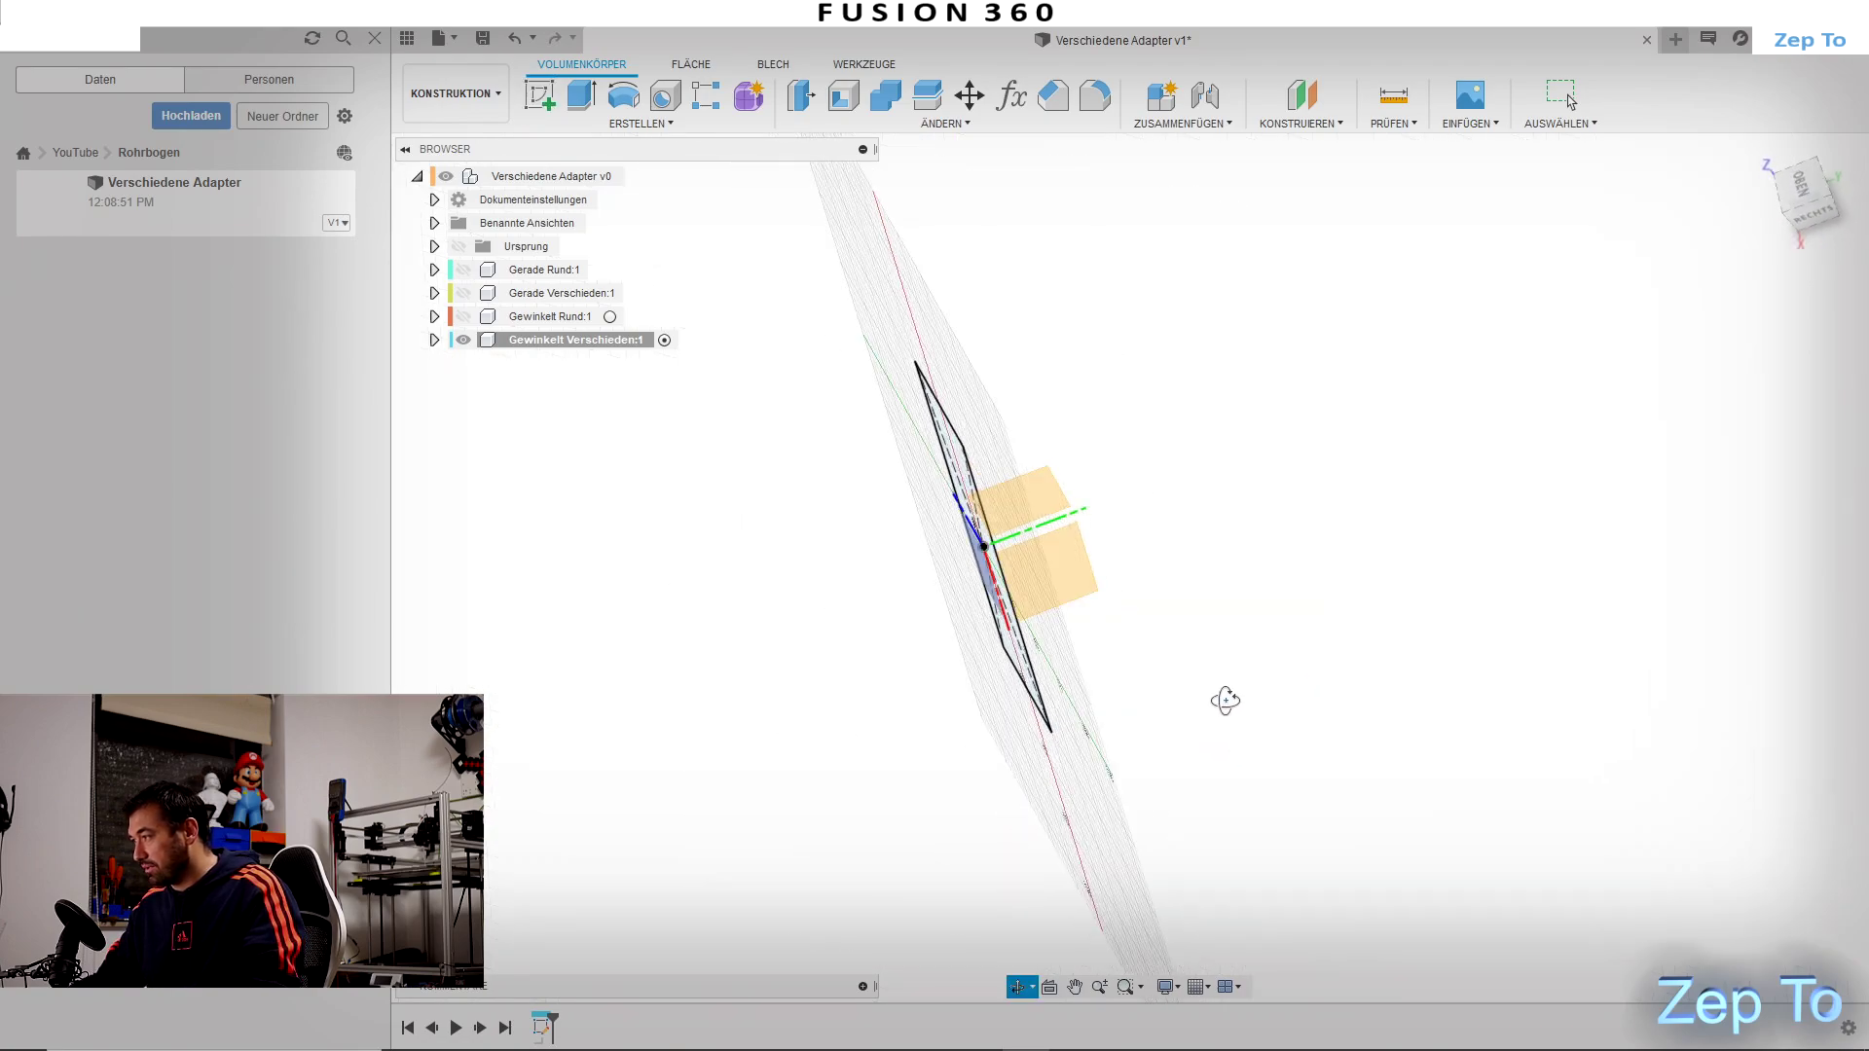
{"action": "left_click", "coordinate": [1061, 570]}
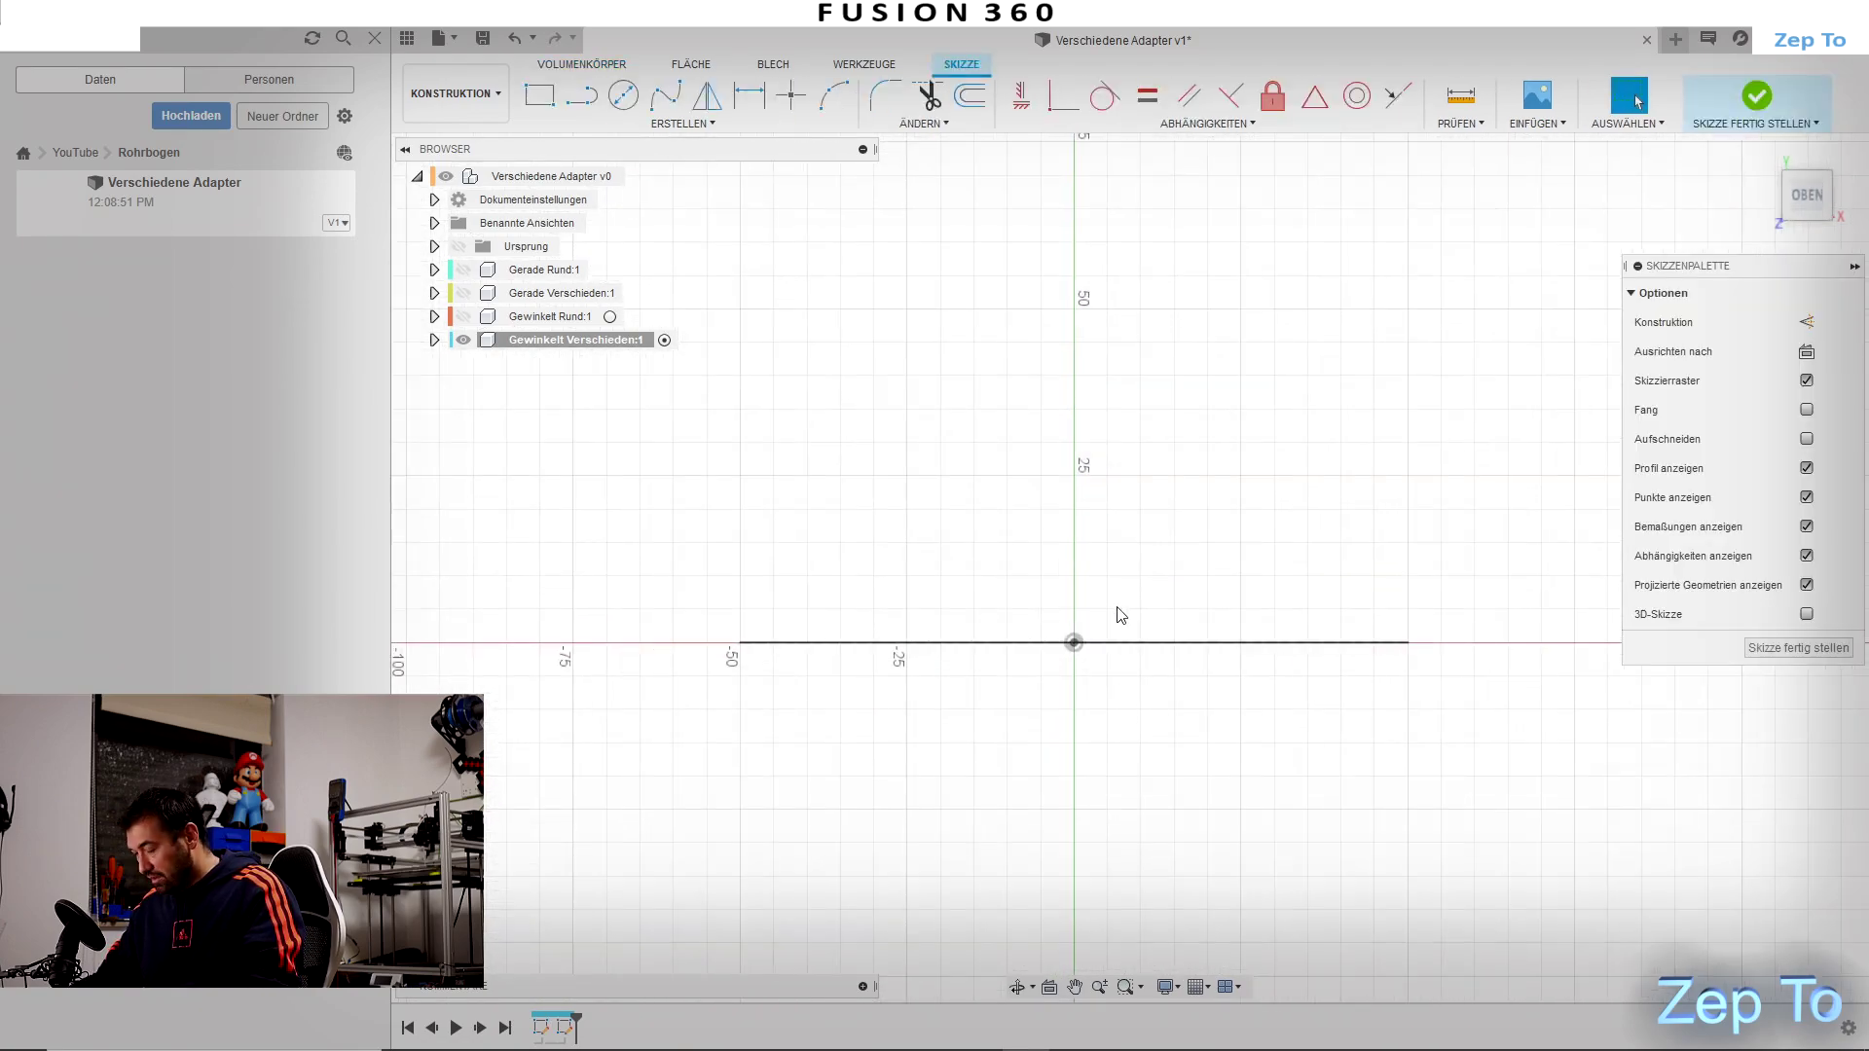
{"action": "left_click", "coordinate": [581, 94]}
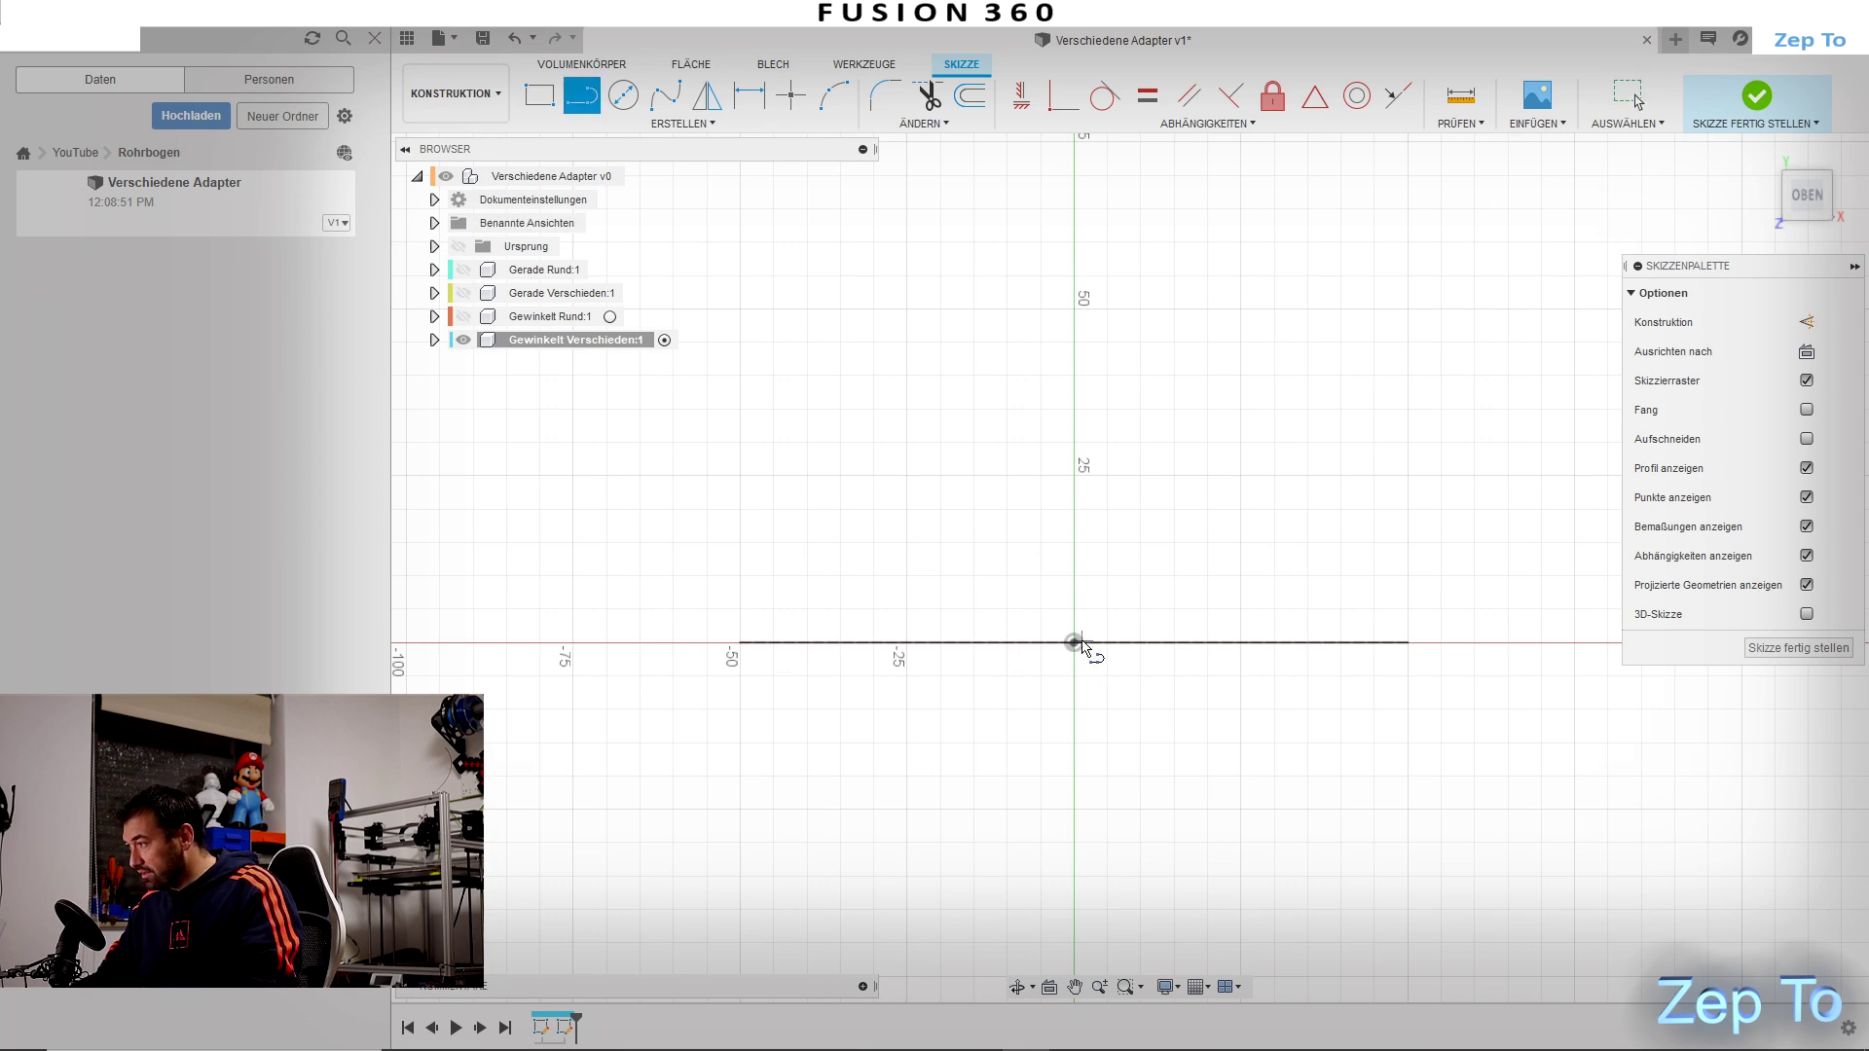
{"action": "left_click", "coordinate": [1074, 642]}
{"action": "double_click", "coordinate": [1074, 424]}
Step: Dimension the vertical line to 30 mm
{"action": "key", "text": "d"}
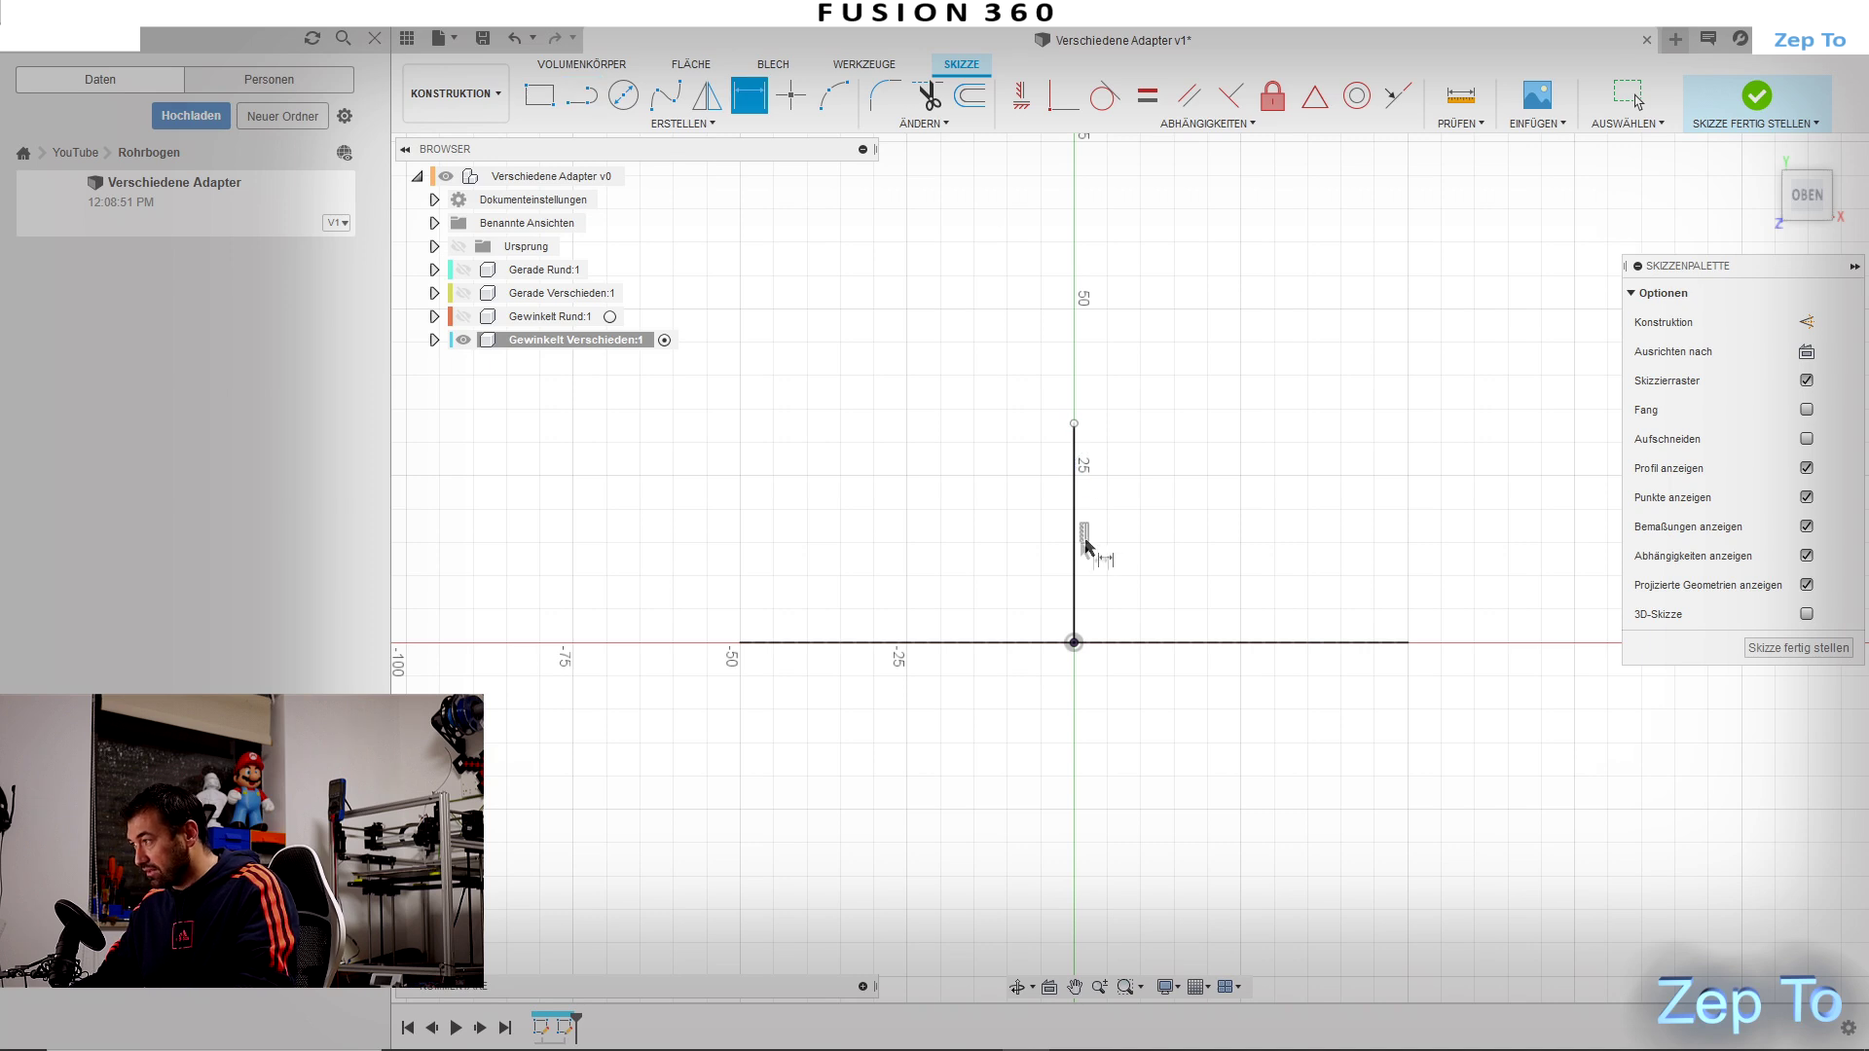
{"action": "left_click", "coordinate": [1075, 560]}
{"action": "left_click", "coordinate": [1042, 545]}
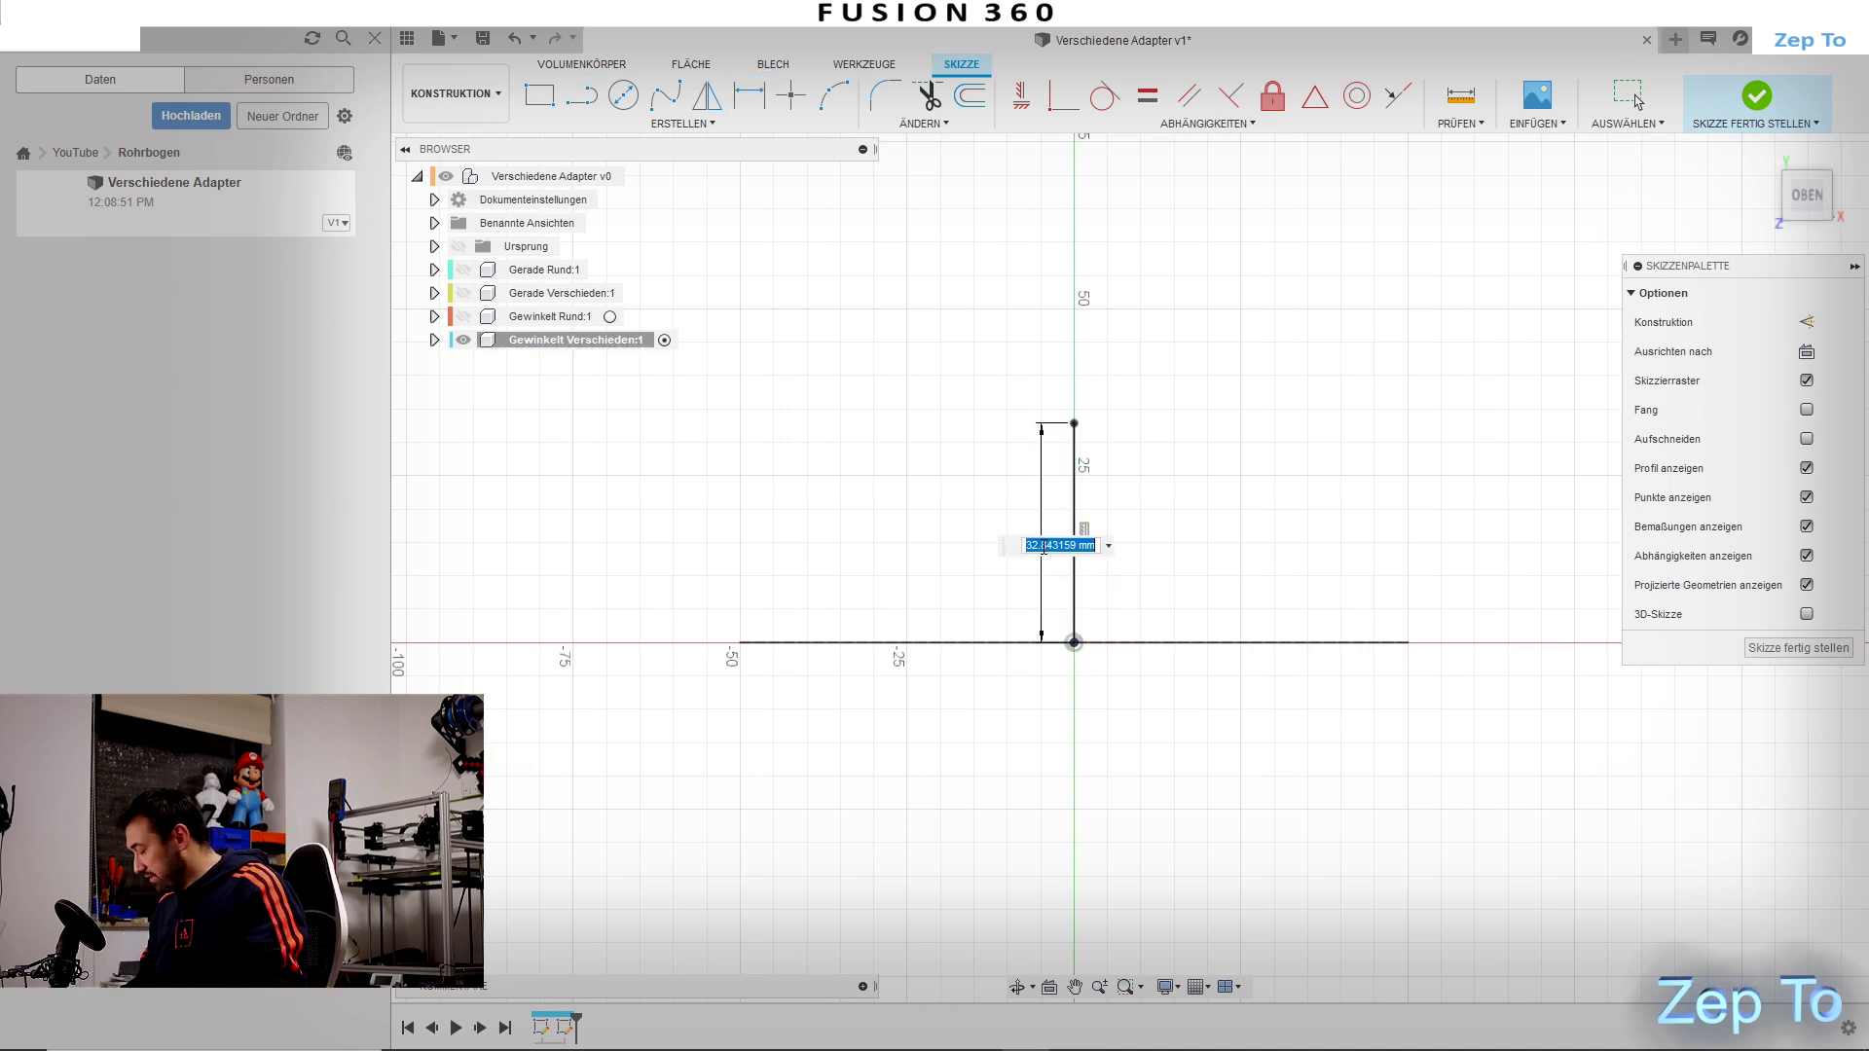
{"action": "type", "text": "32"}
{"action": "key", "text": "Return"}
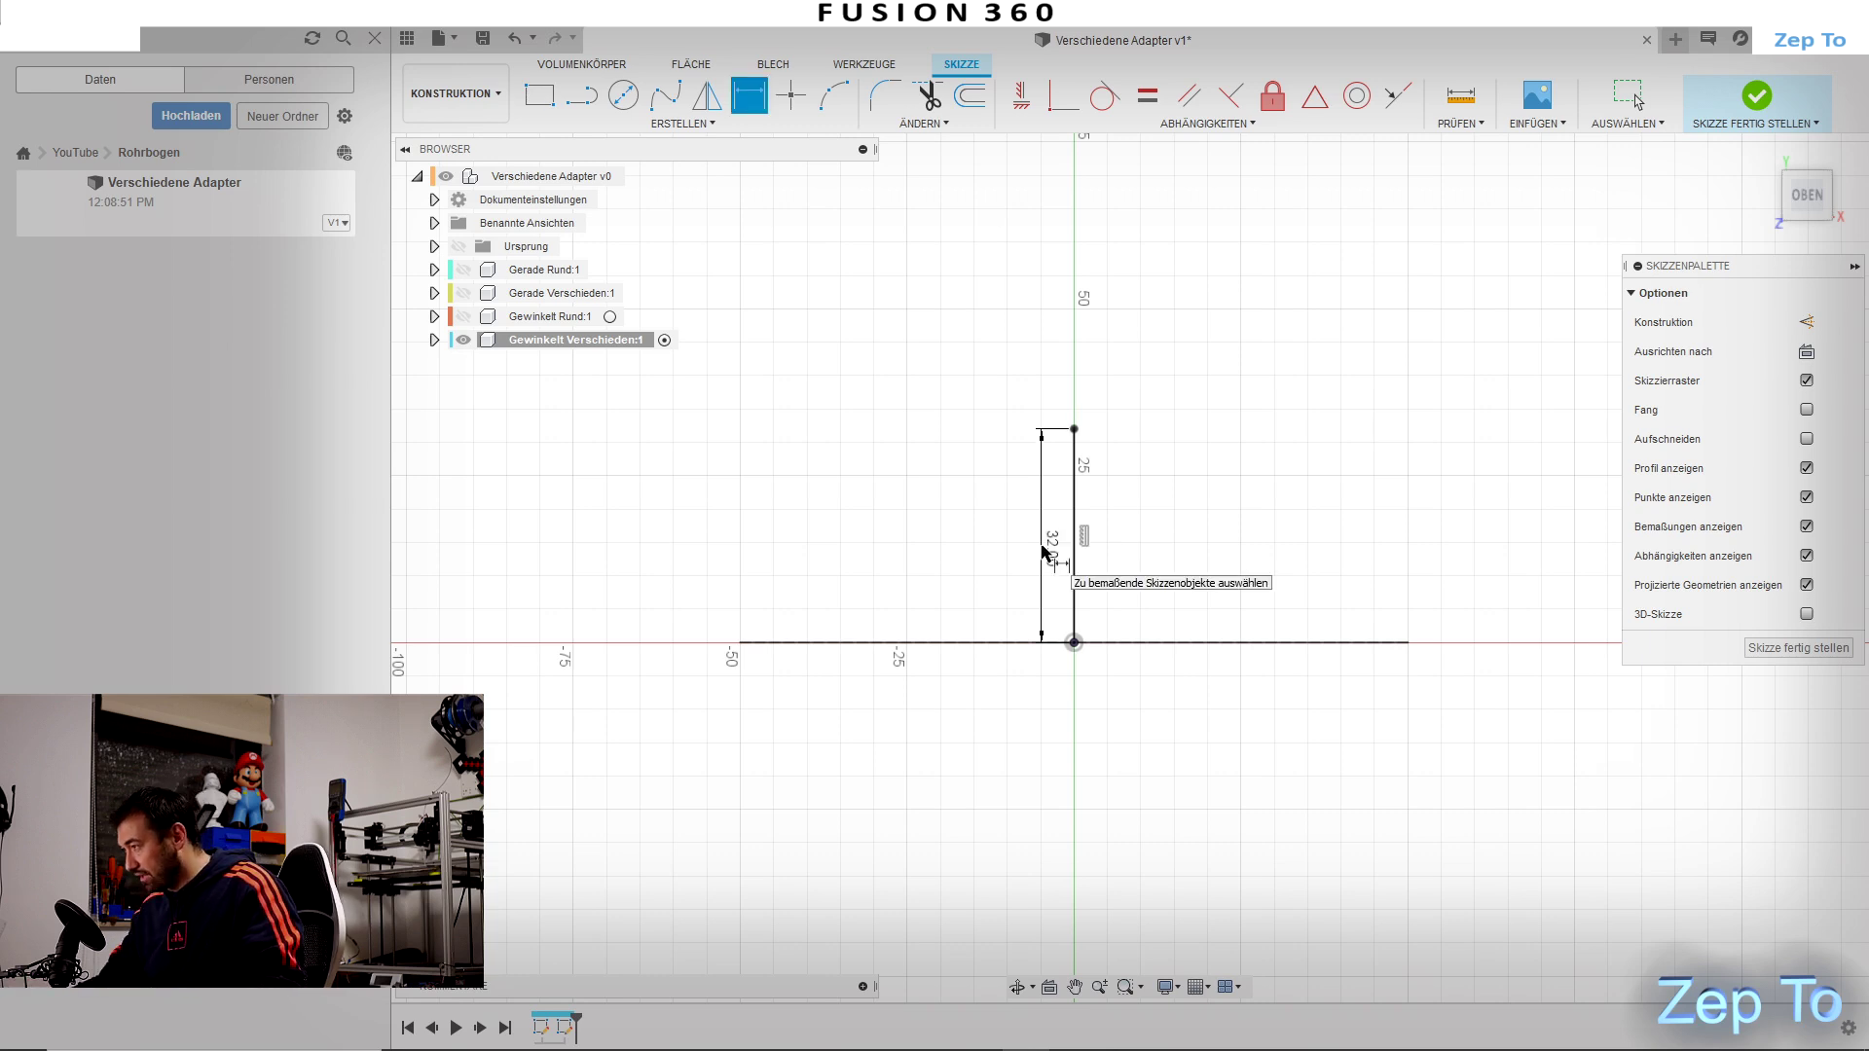
{"action": "double_click", "coordinate": [1059, 551]}
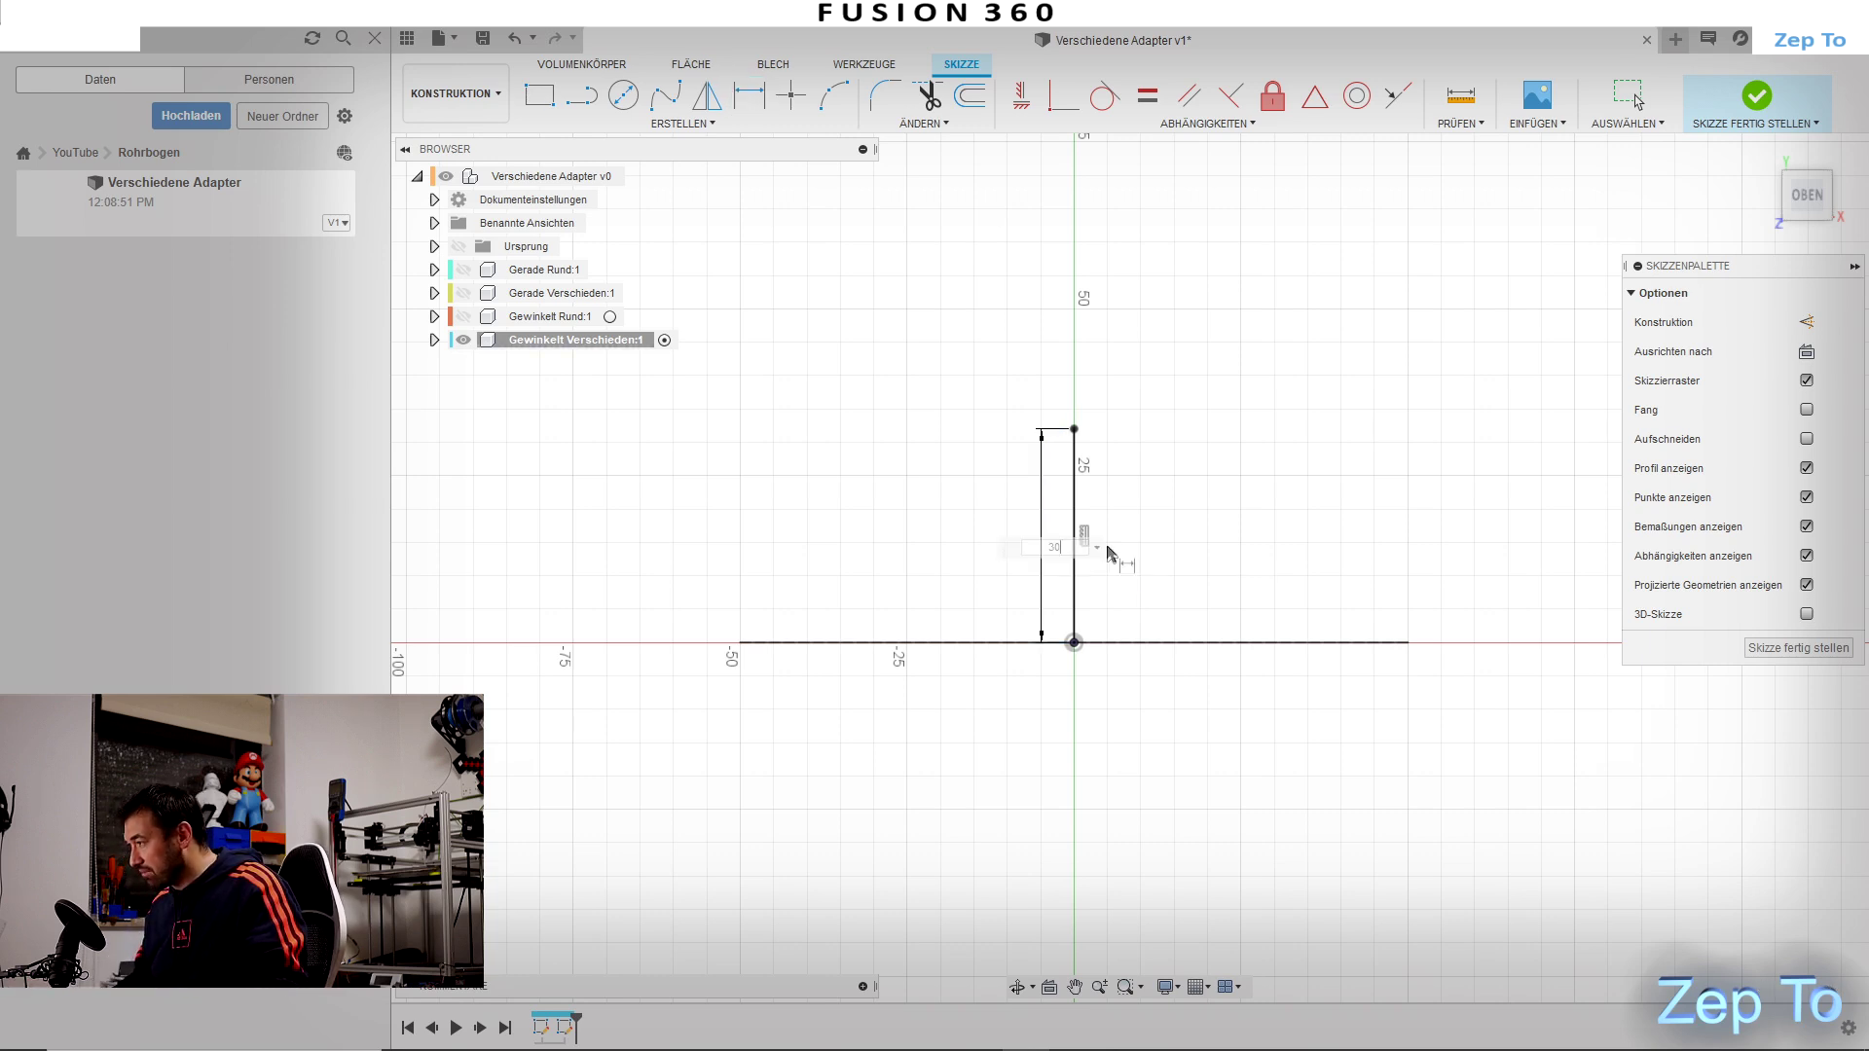
{"action": "key", "text": "Return"}
{"action": "scroll", "coordinate": [1252, 542], "scroll_direction": "down", "scroll_amount": 2}
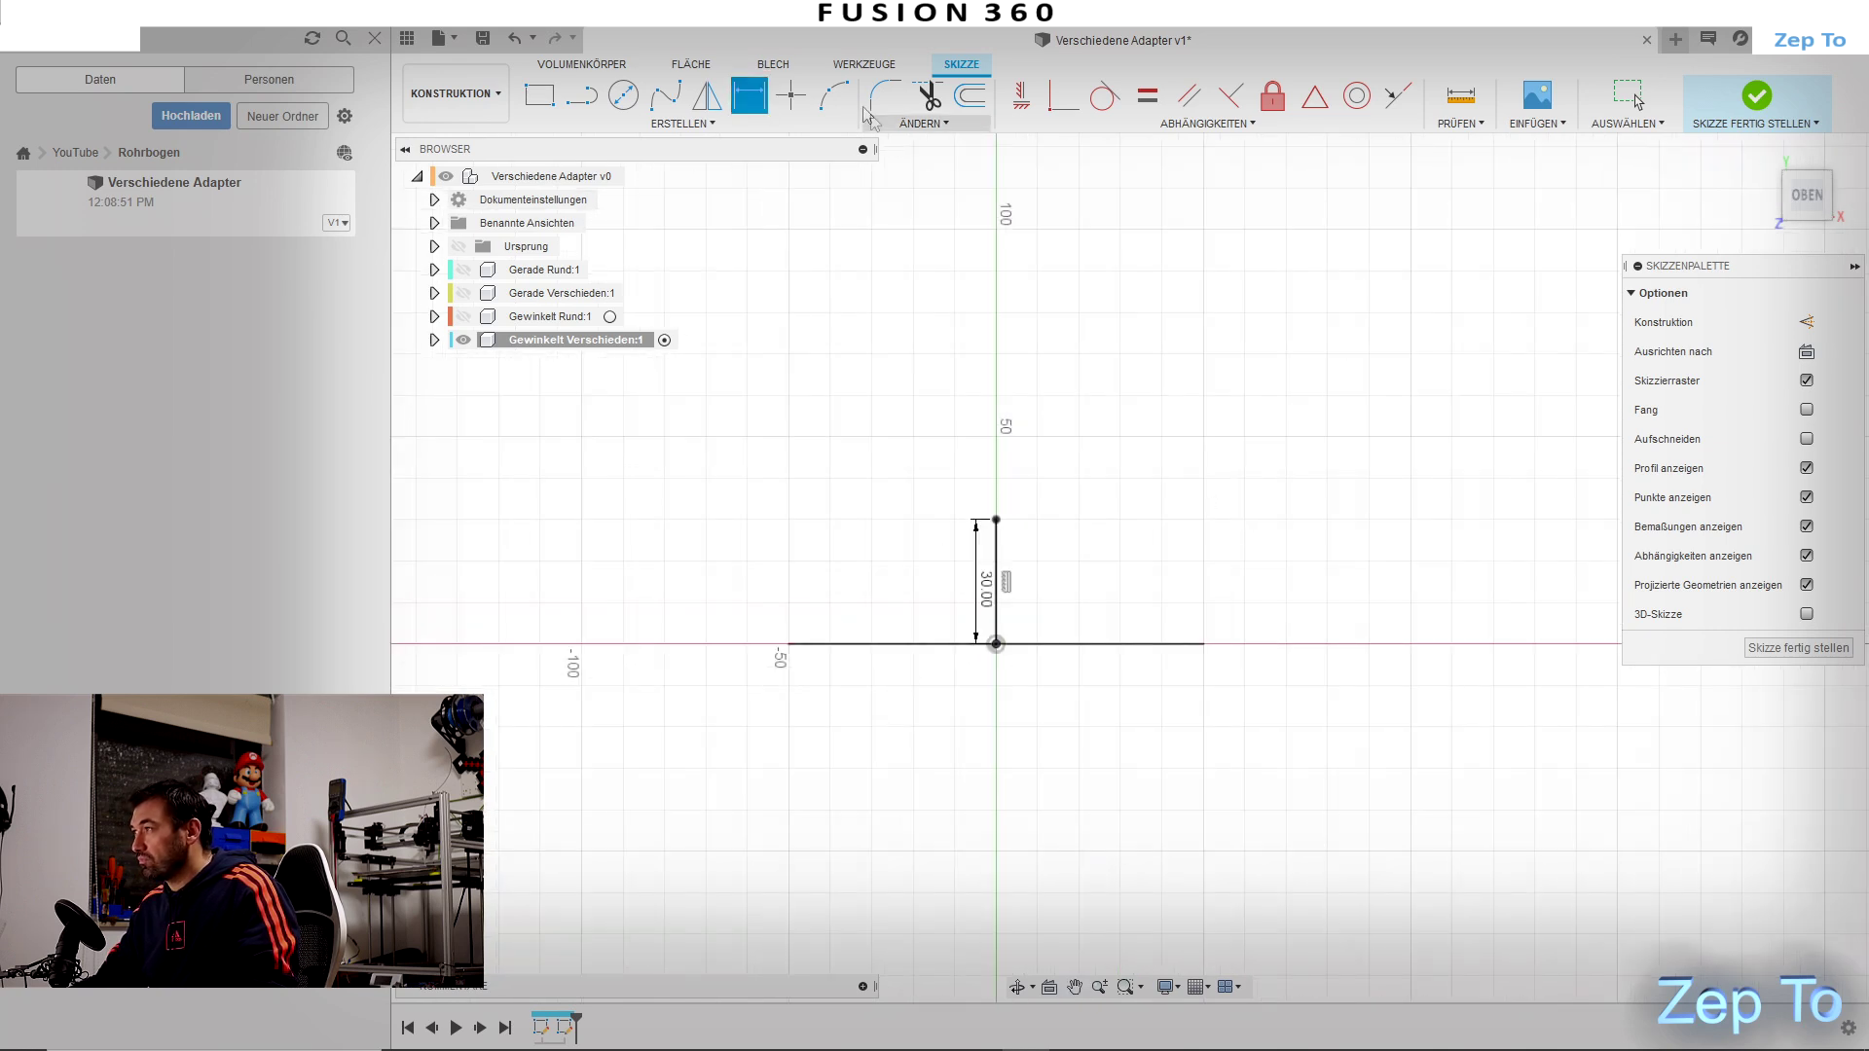
Step: Draw two three-point arcs from the line's top end forming an S-curve
{"action": "left_click", "coordinate": [835, 95]}
{"action": "left_click", "coordinate": [996, 520]}
{"action": "left_click", "coordinate": [1197, 296]}
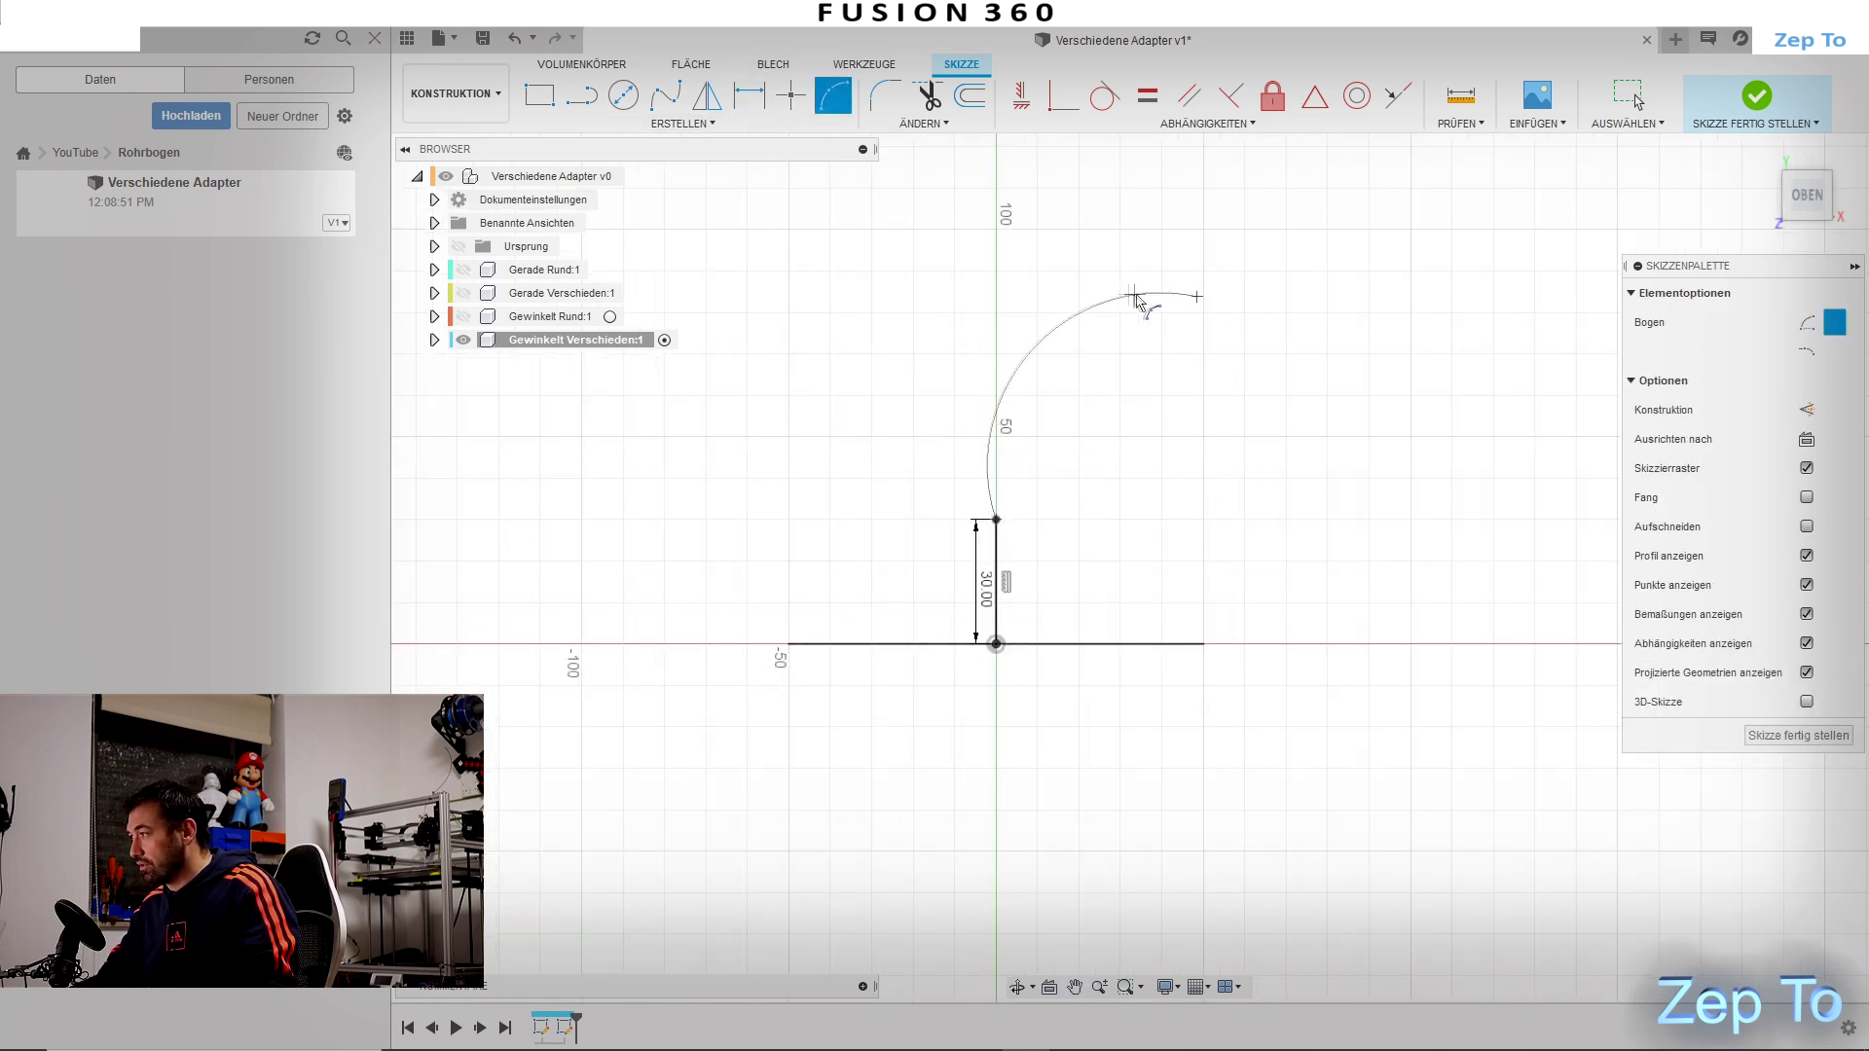
{"action": "left_click", "coordinate": [1191, 301]}
{"action": "left_click", "coordinate": [1196, 298]}
{"action": "middle_click_drag", "start_coordinate": [1202, 297], "coordinate": [1188, 508]}
{"action": "left_click", "coordinate": [1197, 360]}
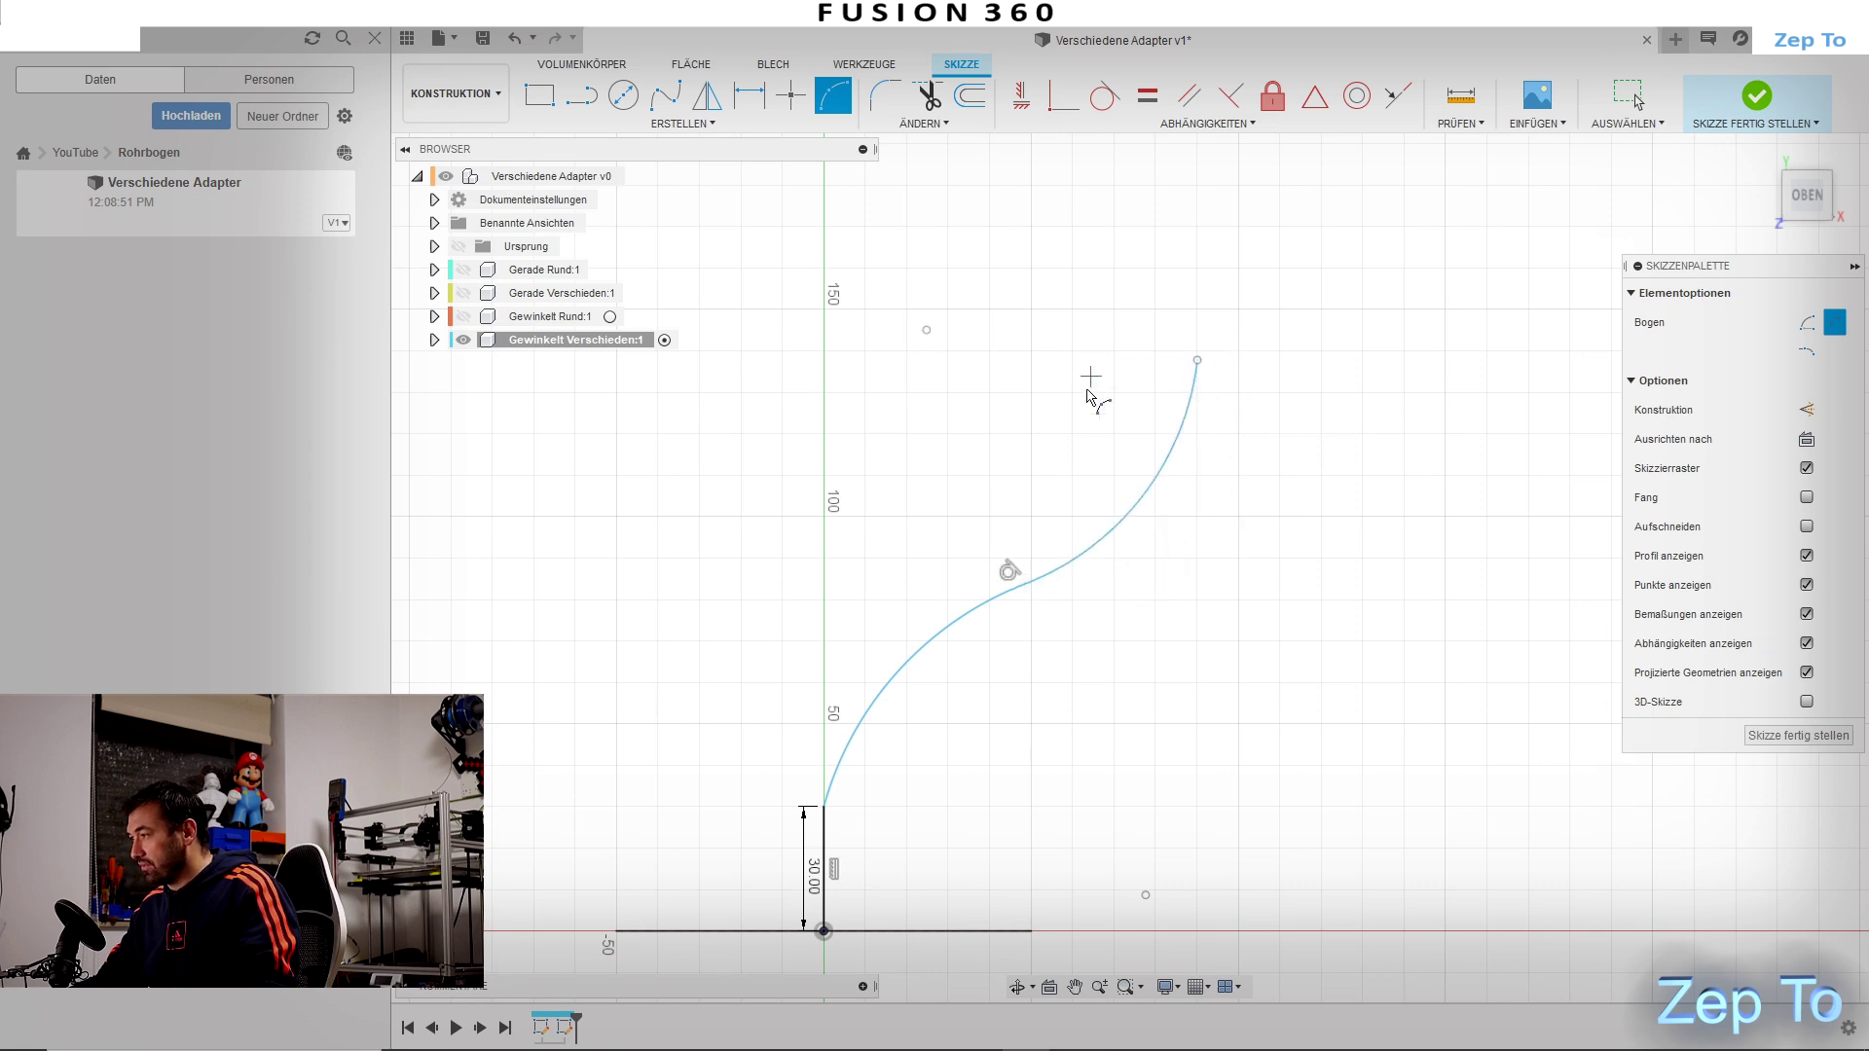
{"action": "scroll", "coordinate": [1281, 407], "scroll_direction": "down", "scroll_amount": 2}
{"action": "key", "text": "Escape"}
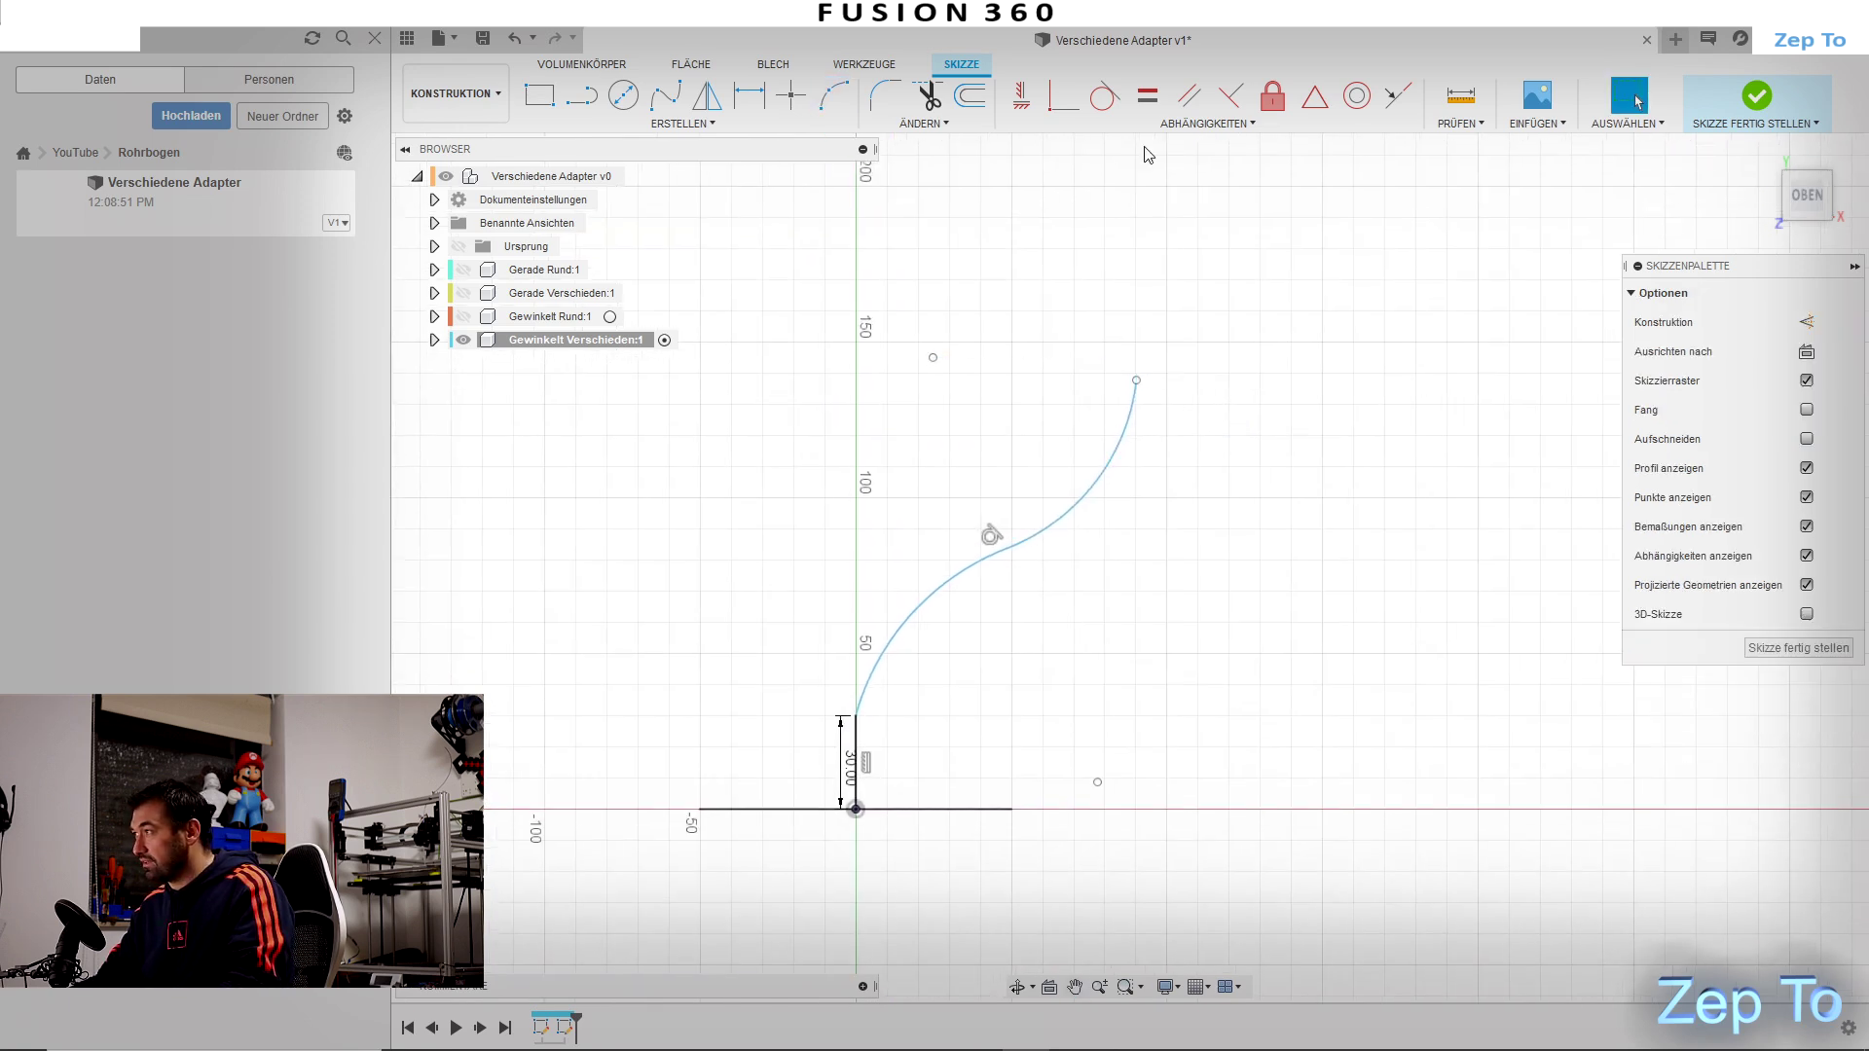
Step: Make the lower arc tangent to the vertical line
{"action": "left_click", "coordinate": [1105, 95]}
{"action": "left_click", "coordinate": [972, 582]}
{"action": "scroll", "coordinate": [940, 701], "scroll_direction": "up", "scroll_amount": 2}
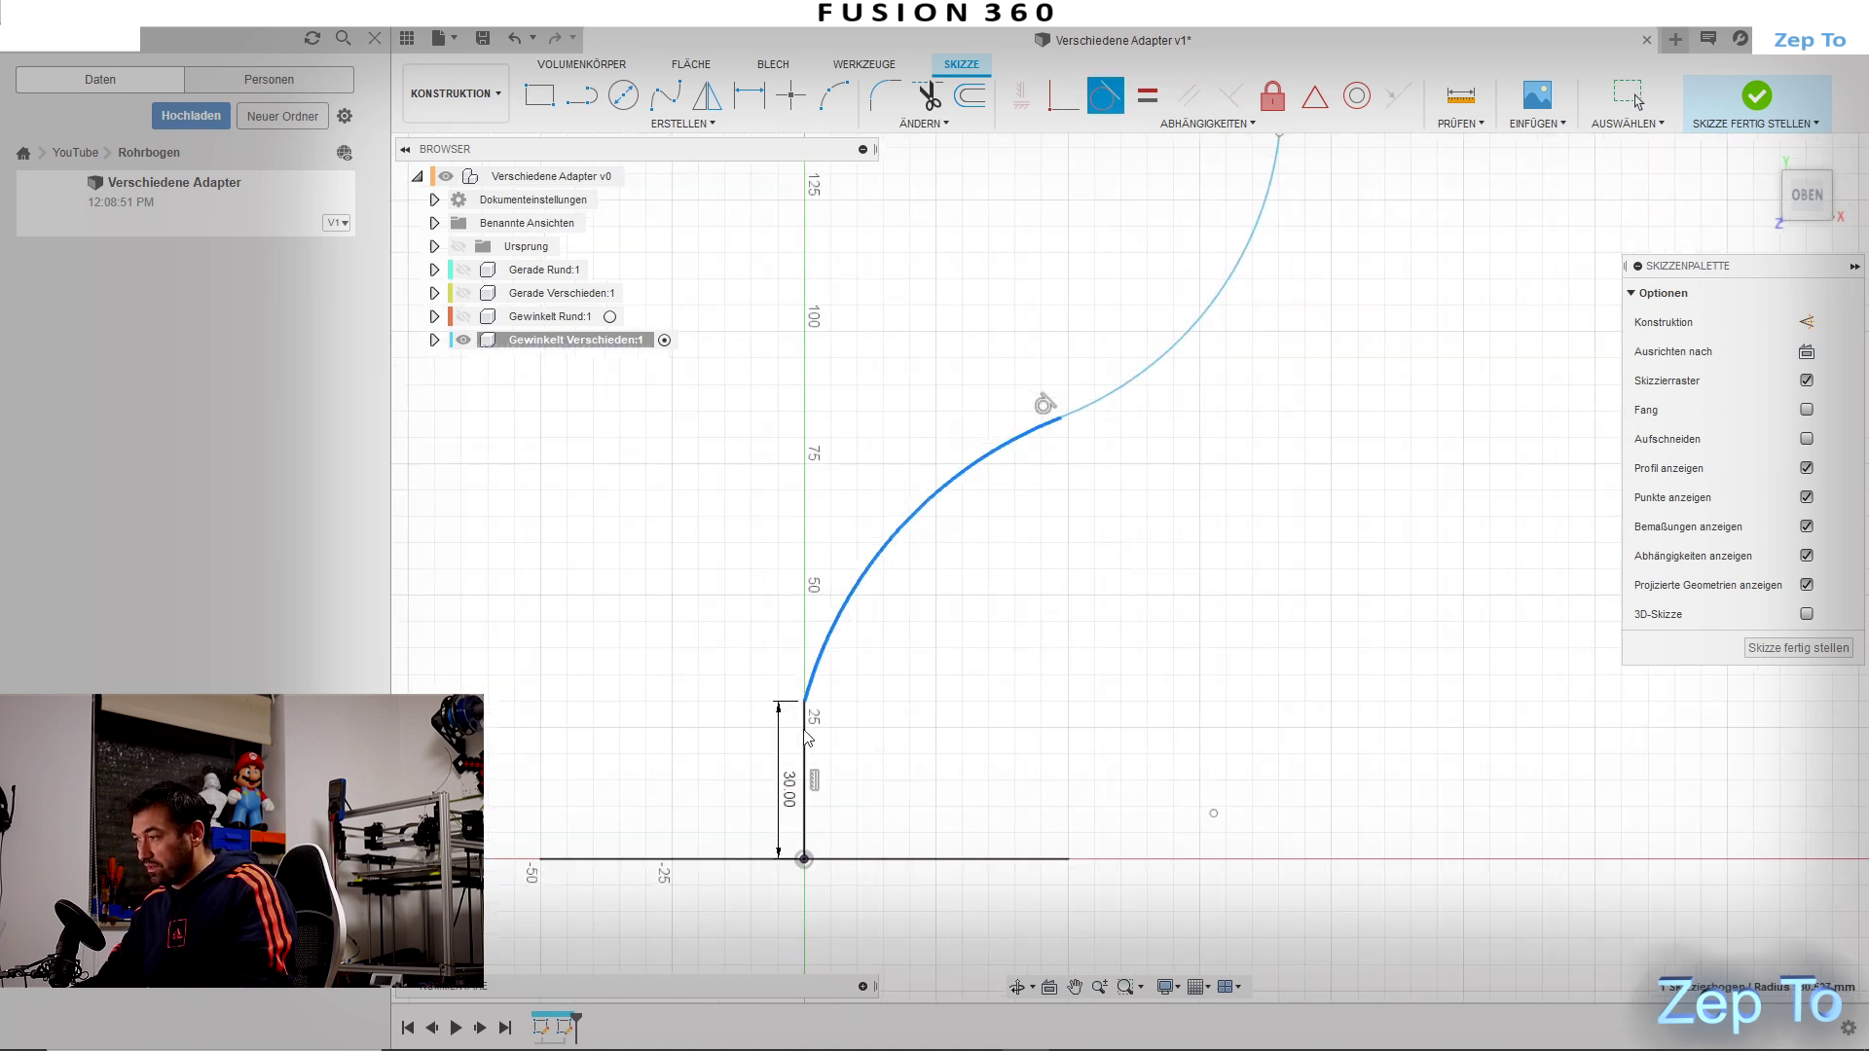
{"action": "left_click", "coordinate": [805, 740]}
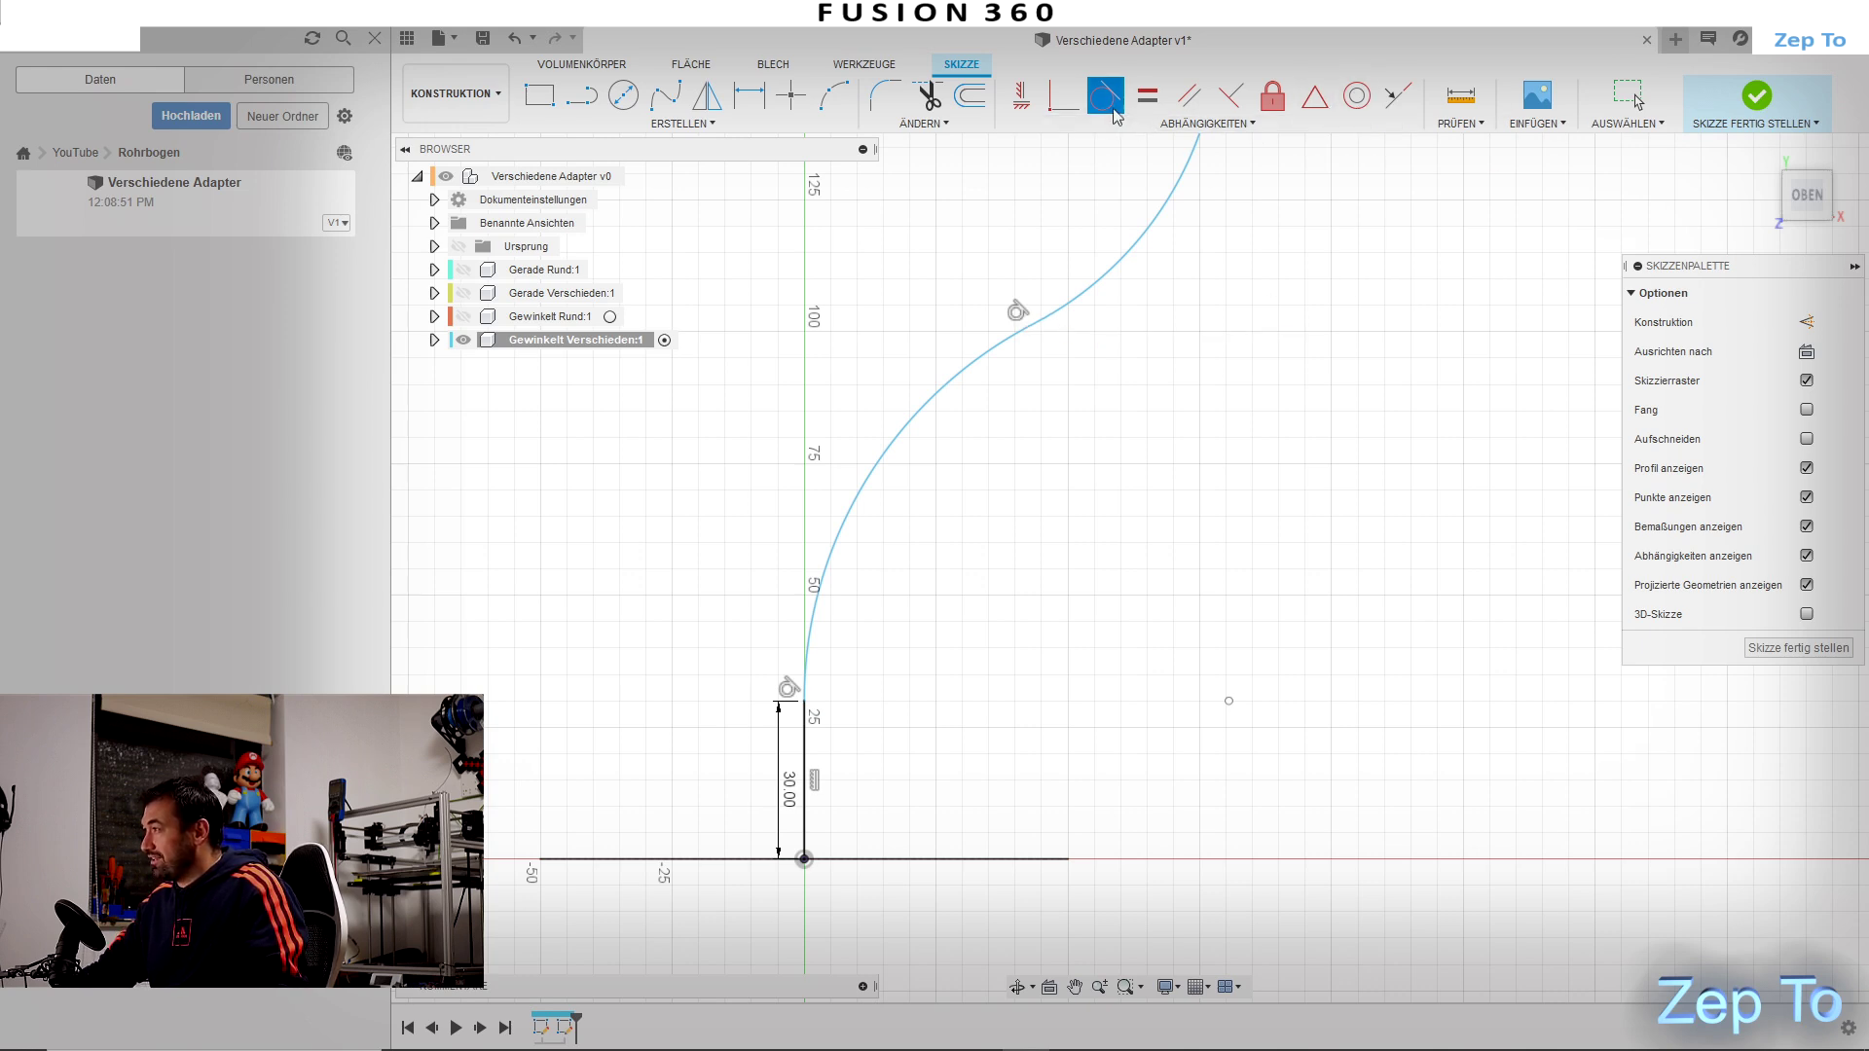
{"action": "scroll", "coordinate": [1080, 482], "scroll_direction": "down", "scroll_amount": 2}
{"action": "key", "text": "Escape"}
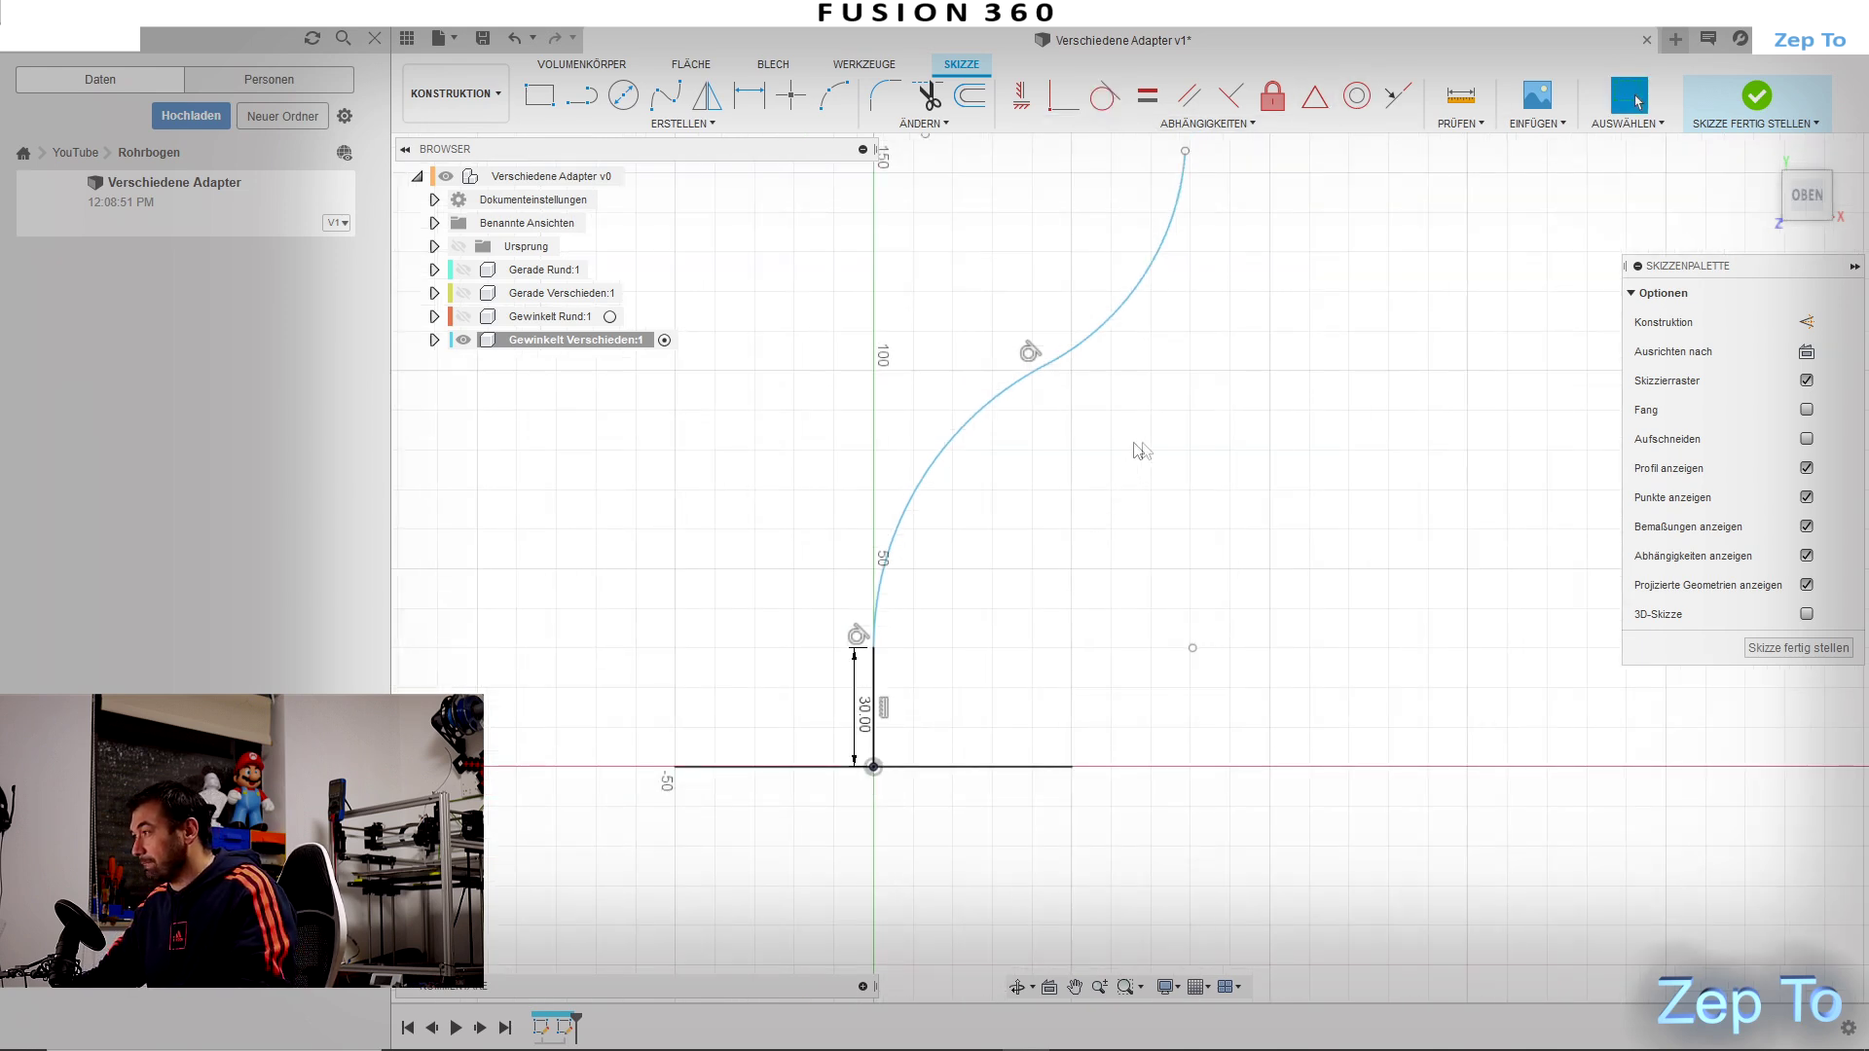
Step: Draw a straight line up-left from the curve's top end, tangent to the curve
{"action": "key", "text": "ctrl+z"}
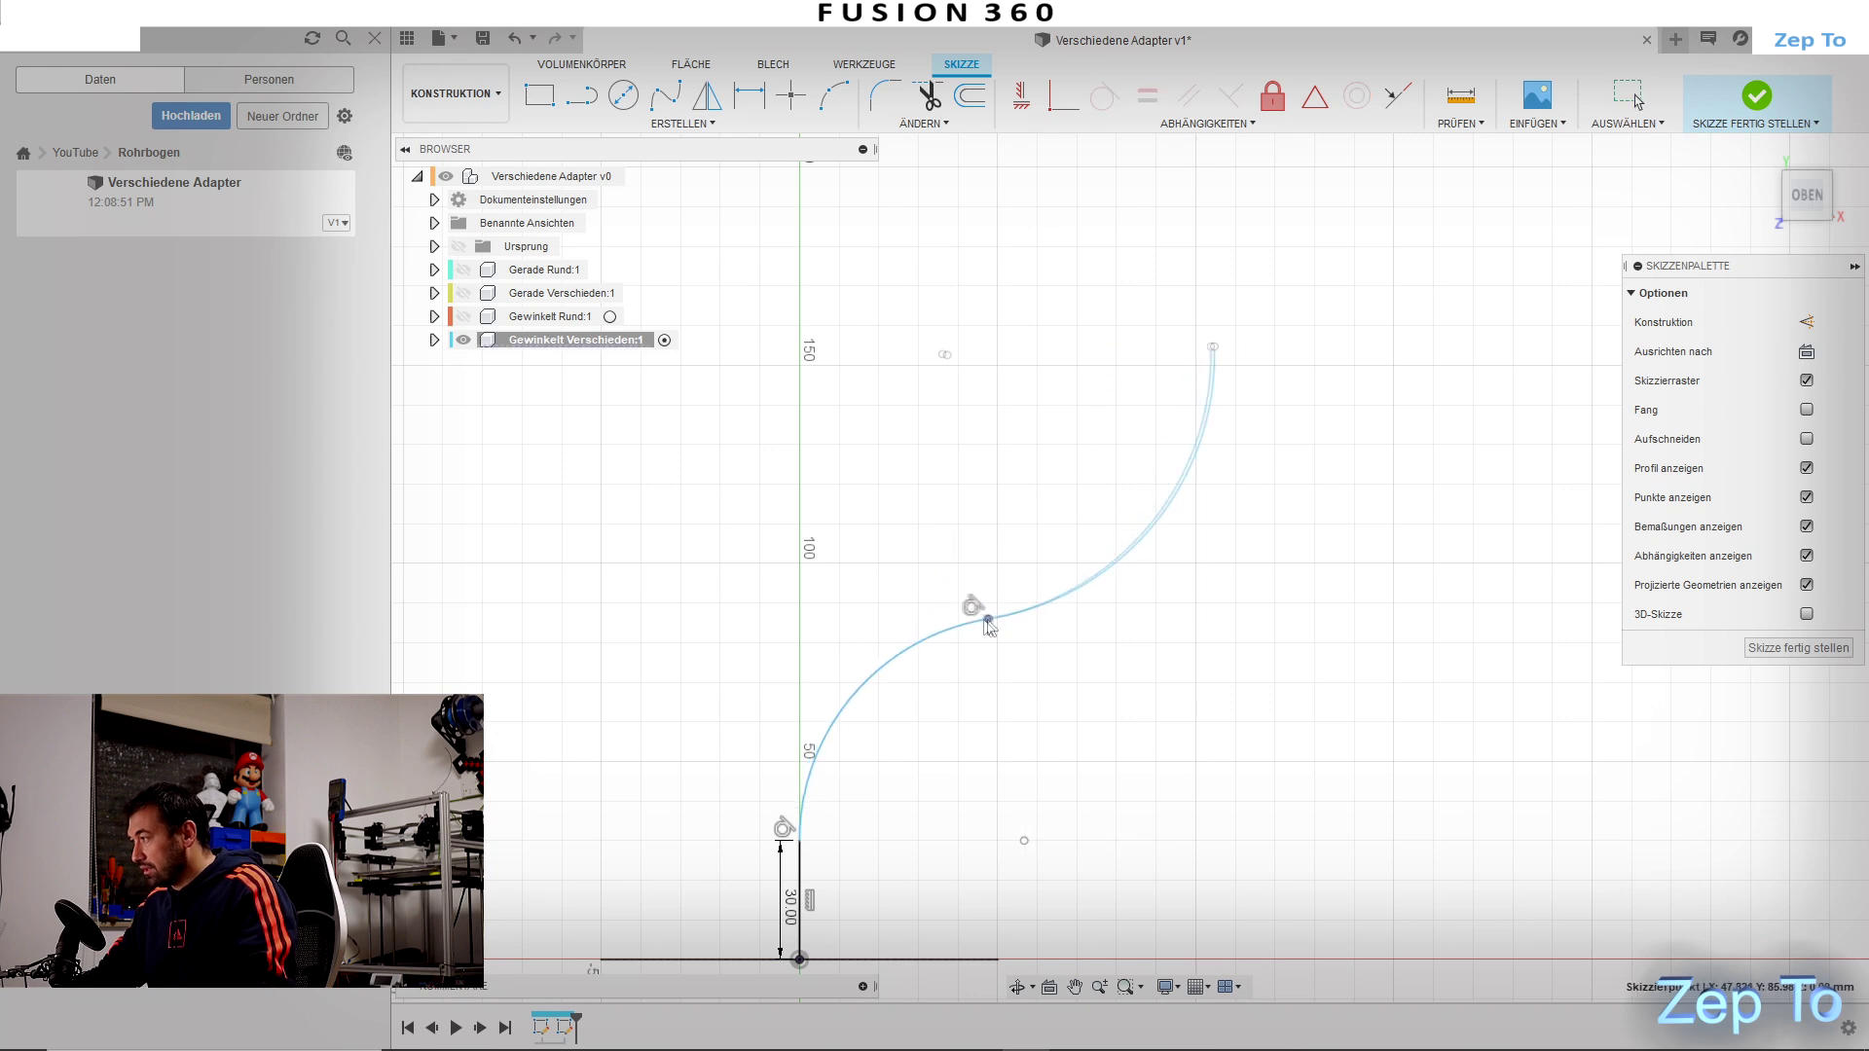
{"action": "mouse_move", "coordinate": [1195, 352]}
{"action": "left_mouse_down"}
{"action": "mouse_move", "coordinate": [1198, 380]}
{"action": "mouse_move", "coordinate": [1114, 400]}
{"action": "mouse_move", "coordinate": [1145, 408]}
{"action": "left_mouse_up"}
{"action": "key", "text": "l"}
{"action": "left_click", "coordinate": [1146, 408]}
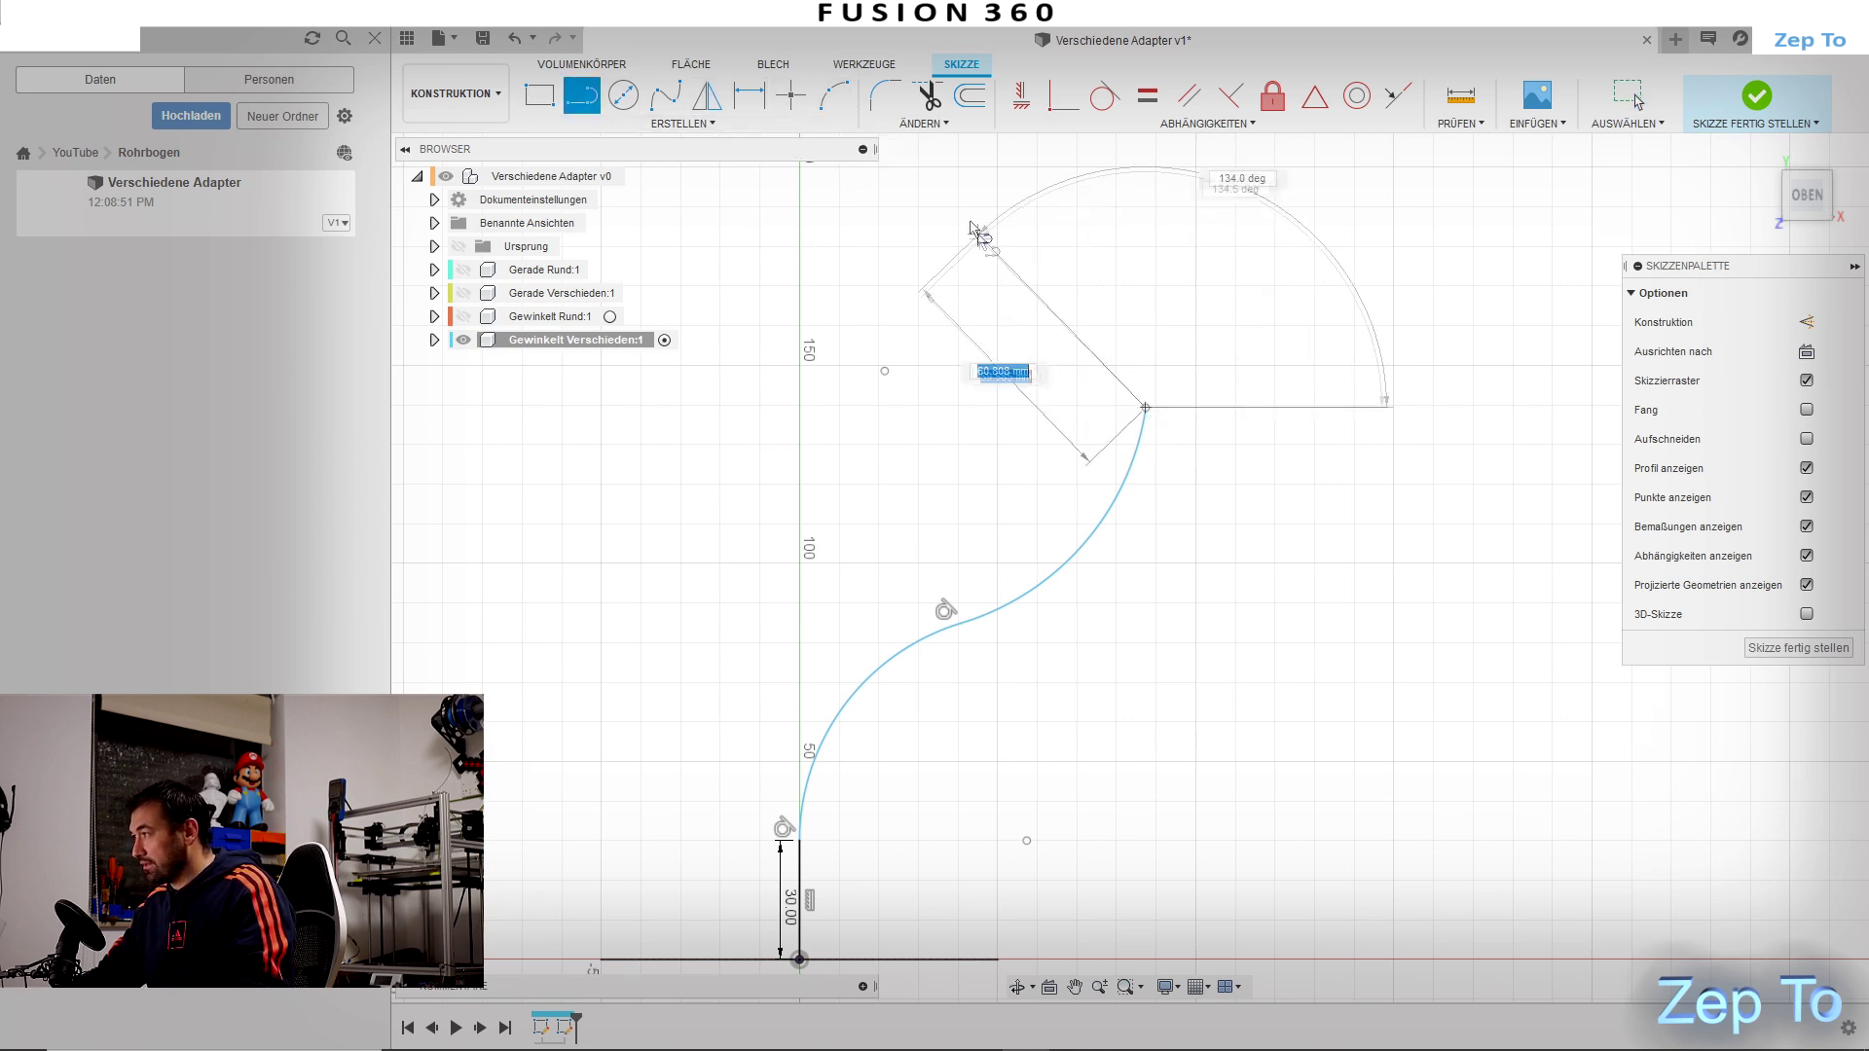
{"action": "left_click", "coordinate": [1006, 187]}
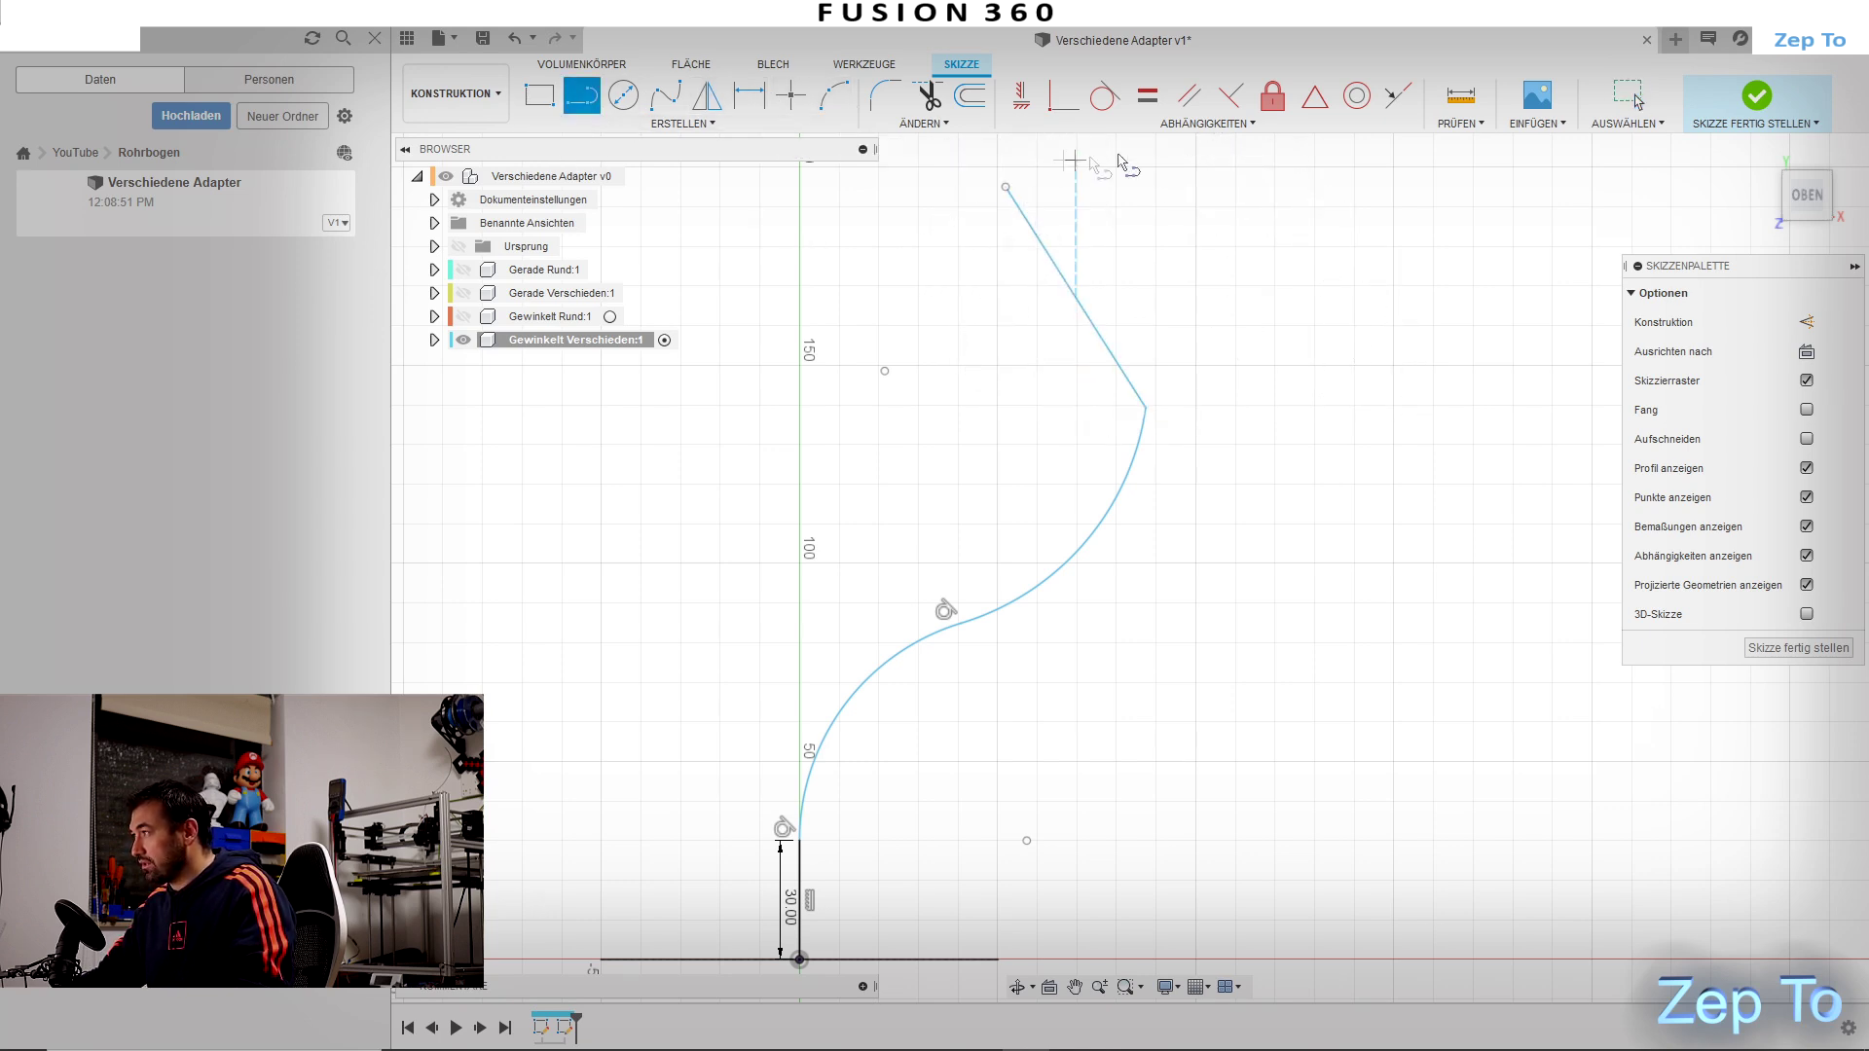
{"action": "left_click", "coordinate": [1104, 96]}
{"action": "left_click", "coordinate": [1135, 391]}
{"action": "left_click", "coordinate": [1145, 438]}
{"action": "key", "text": "Escape"}
{"action": "scroll", "coordinate": [1149, 408], "scroll_direction": "down", "scroll_amount": 2}
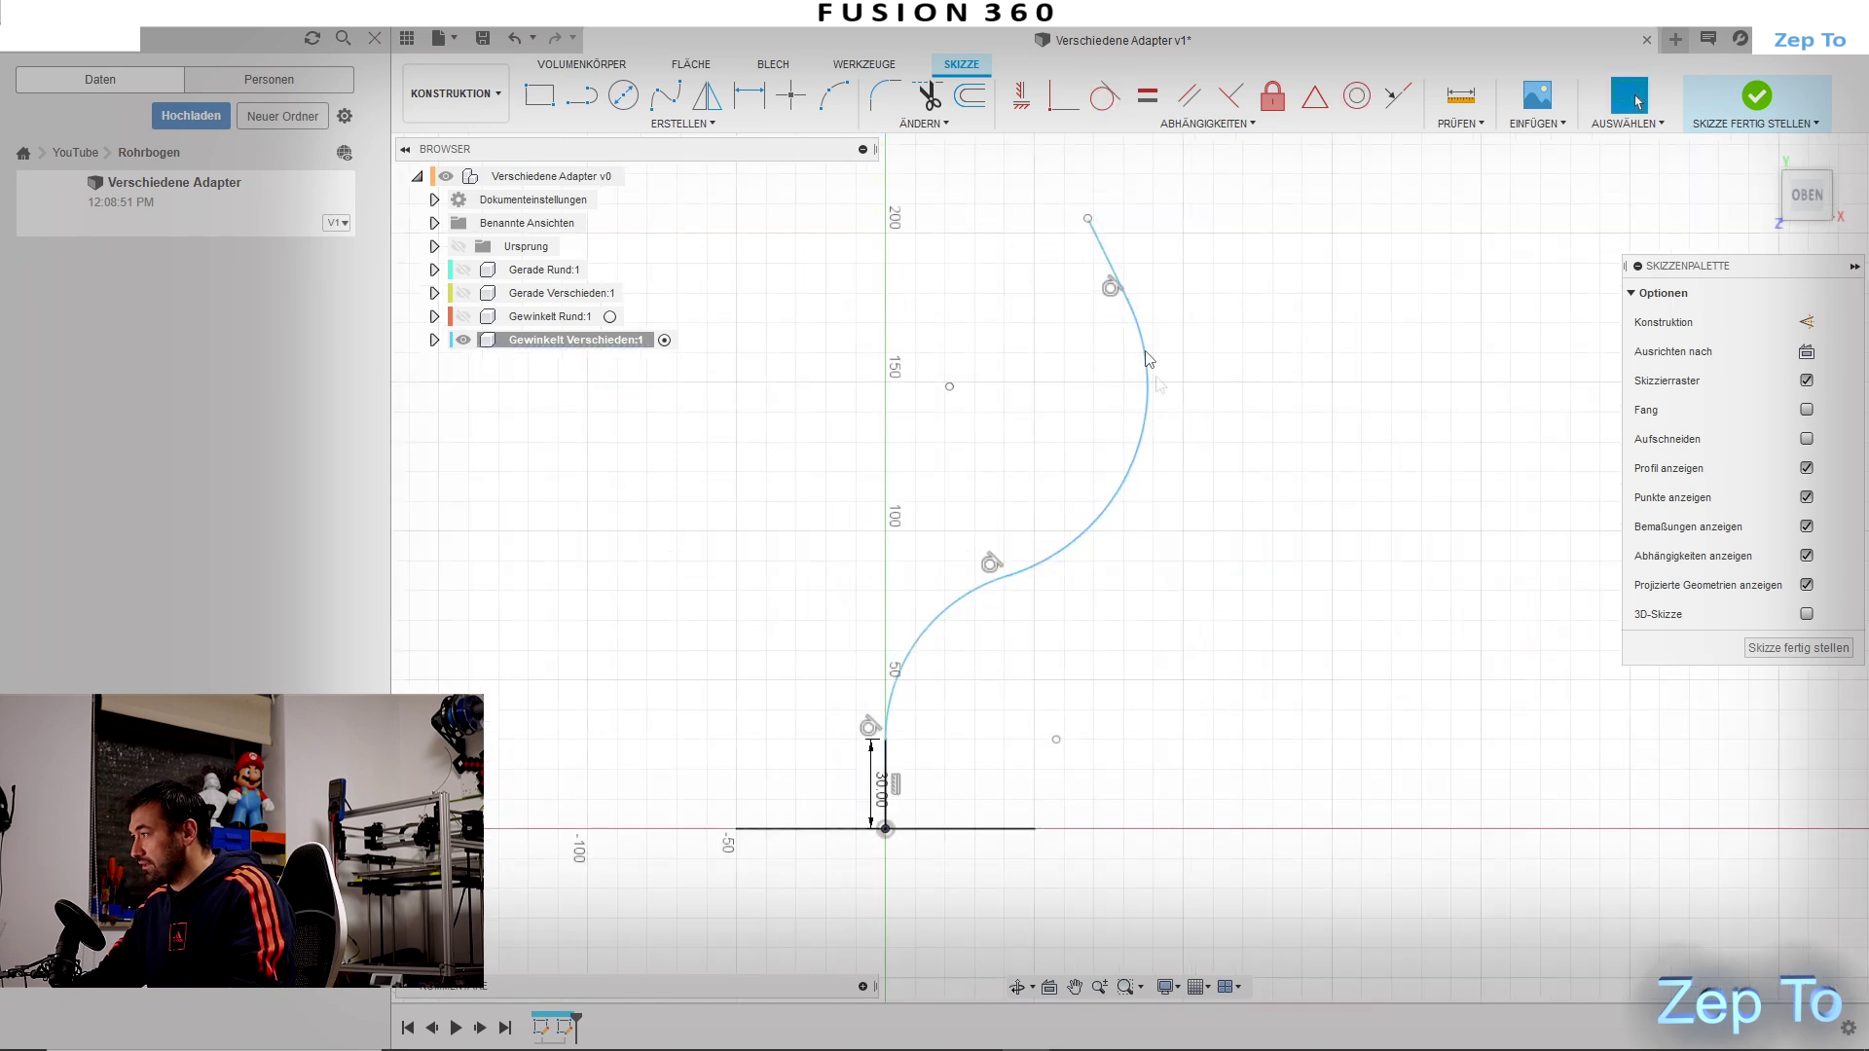
Step: Dimension the top straight line to a 30 mm length
{"action": "key", "text": "d"}
{"action": "left_click", "coordinate": [1108, 255]}
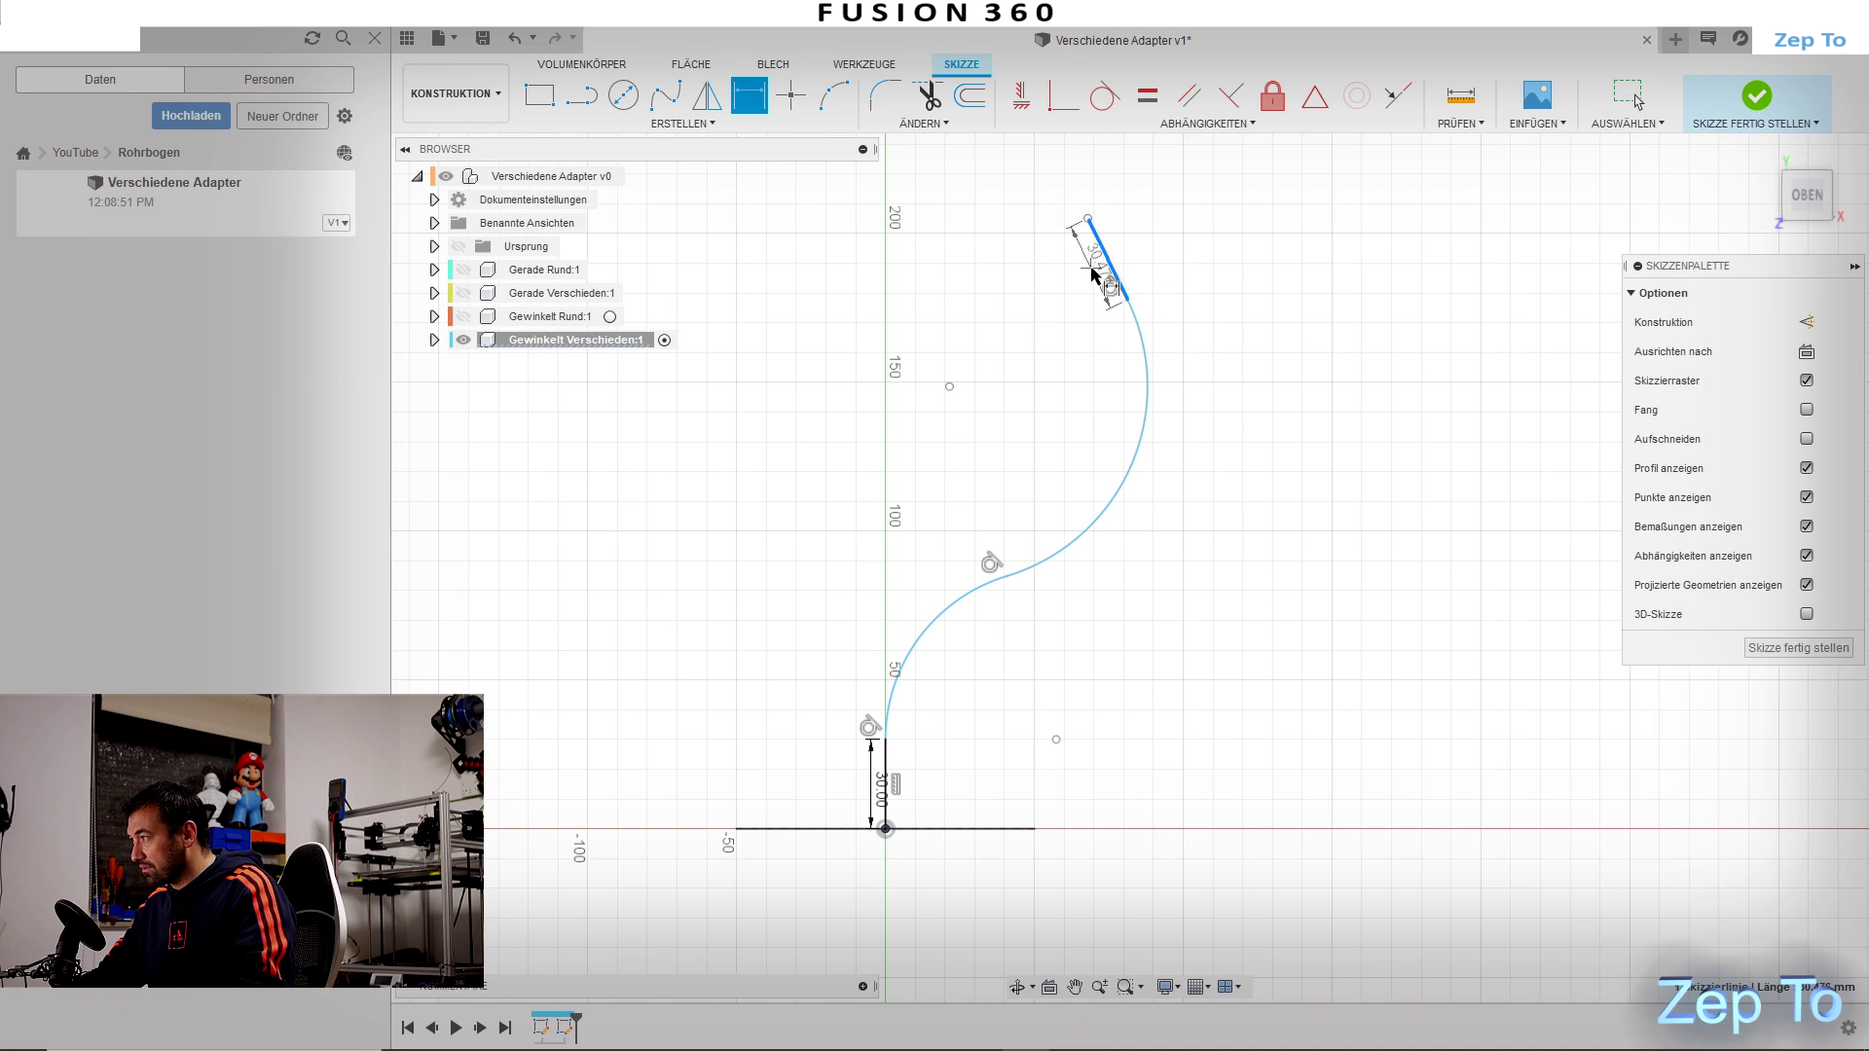
{"action": "left_click", "coordinate": [1090, 281]}
{"action": "key", "text": "Return"}
{"action": "key", "text": "Escape"}
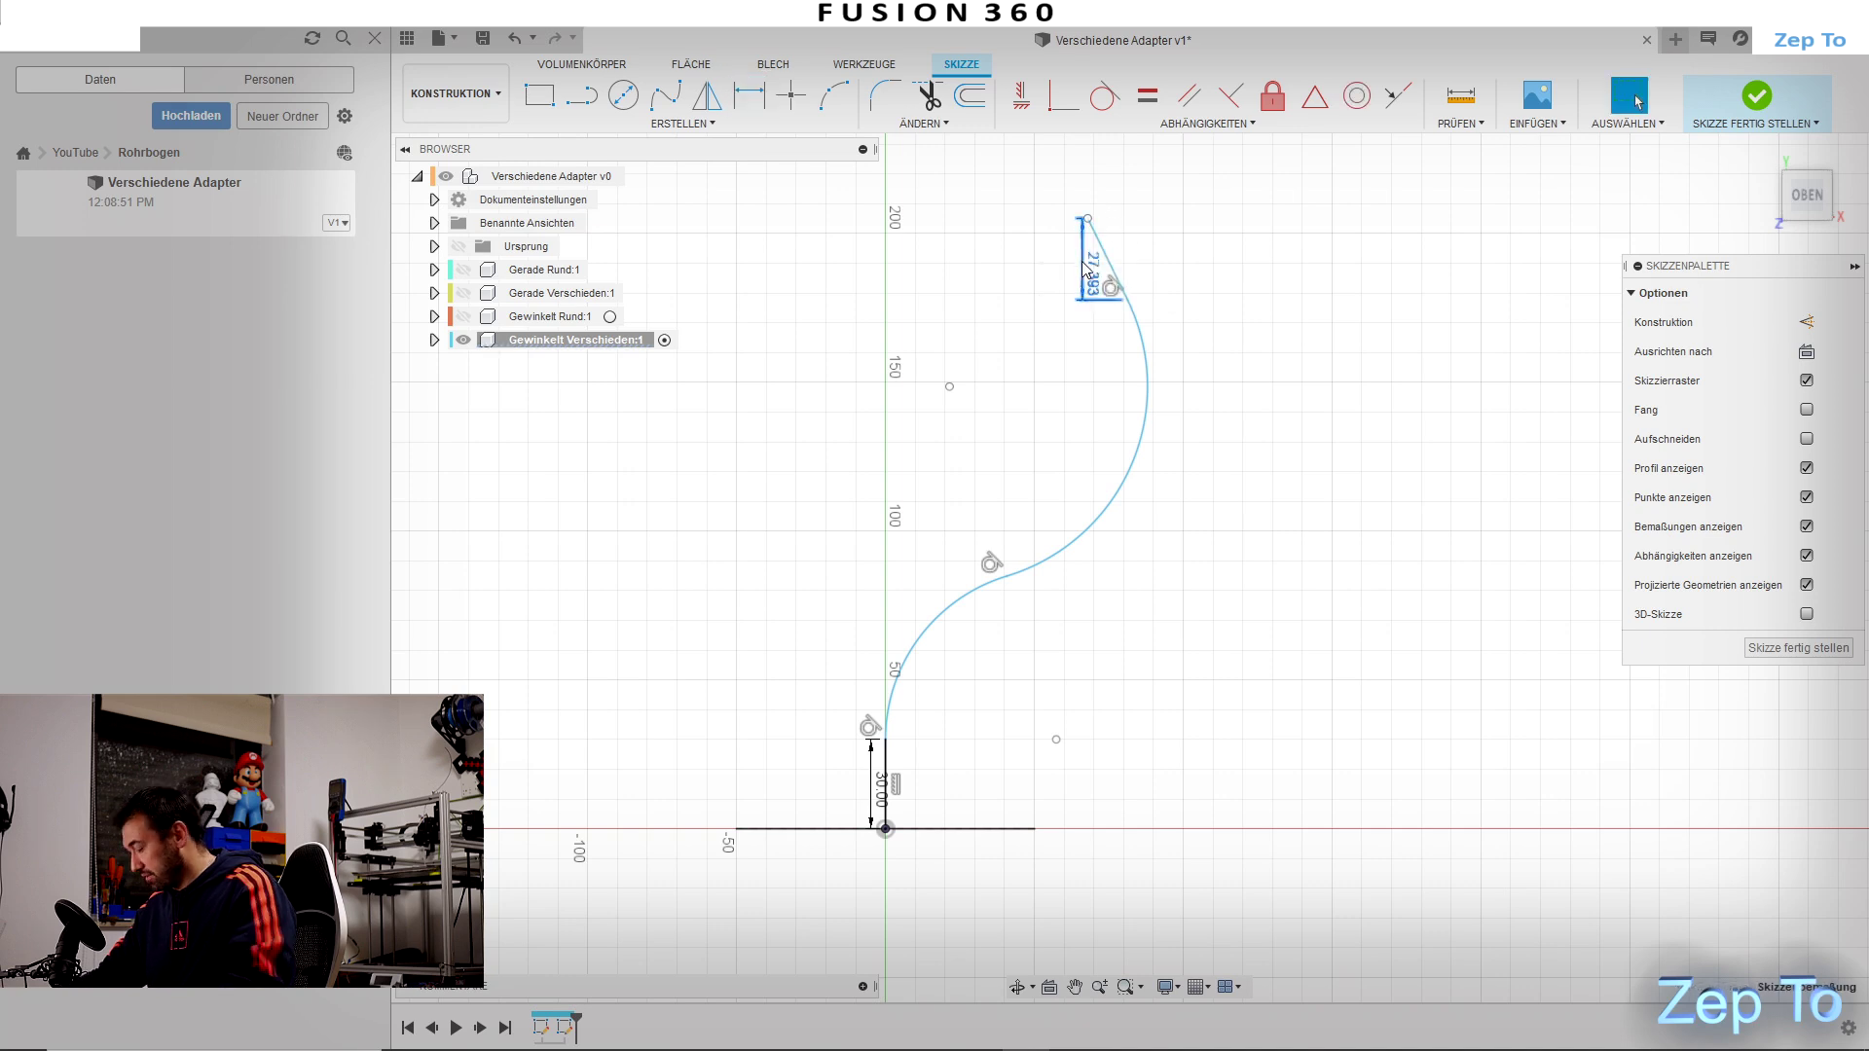
{"action": "key", "text": "ctrl+z"}
{"action": "key", "text": "d"}
{"action": "left_click", "coordinate": [1103, 265]}
{"action": "left_click", "coordinate": [1099, 269]}
{"action": "type", "text": "30"}
{"action": "key", "text": "Return"}
Step: Finish the angled path sketch
{"action": "scroll", "coordinate": [1081, 302], "scroll_direction": "up", "scroll_amount": 1}
{"action": "scroll", "coordinate": [1106, 284], "scroll_direction": "up", "scroll_amount": 1}
{"action": "key", "text": "Escape"}
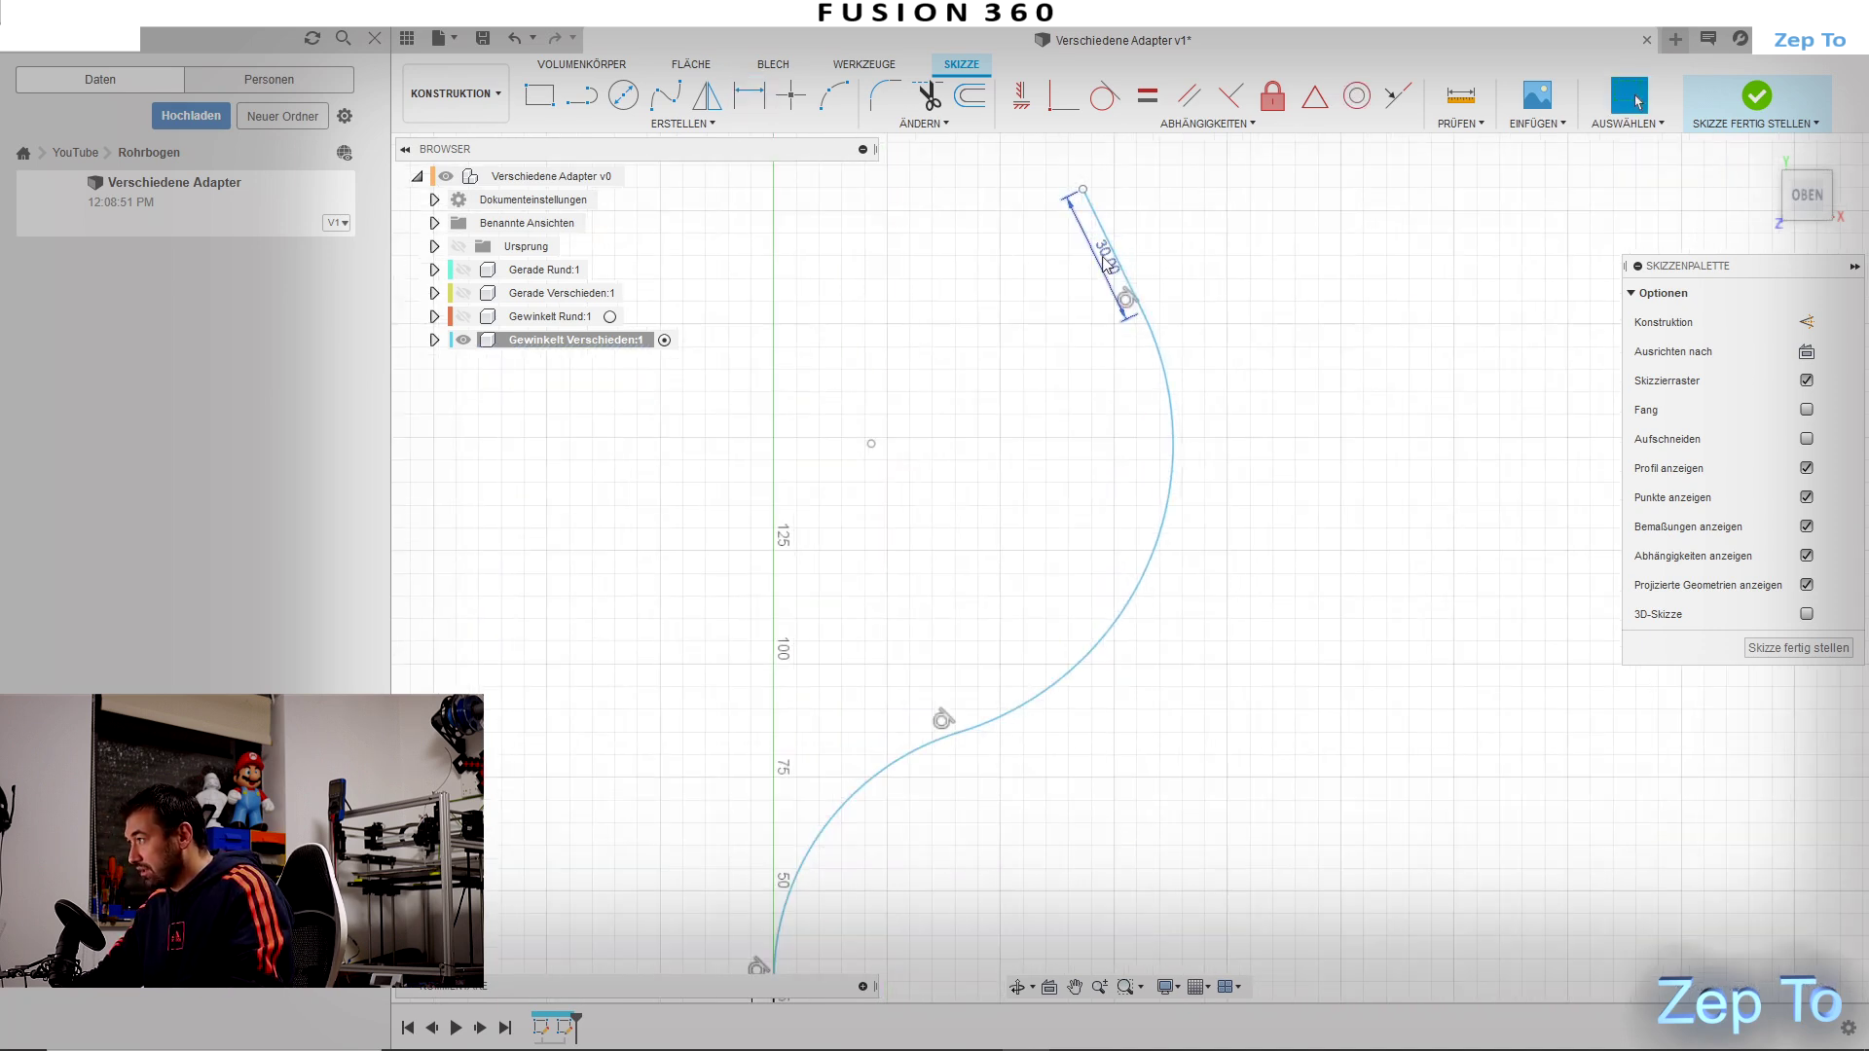
{"action": "scroll", "coordinate": [1184, 310], "scroll_direction": "down", "scroll_amount": 1}
{"action": "scroll", "coordinate": [1211, 332], "scroll_direction": "down", "scroll_amount": 1}
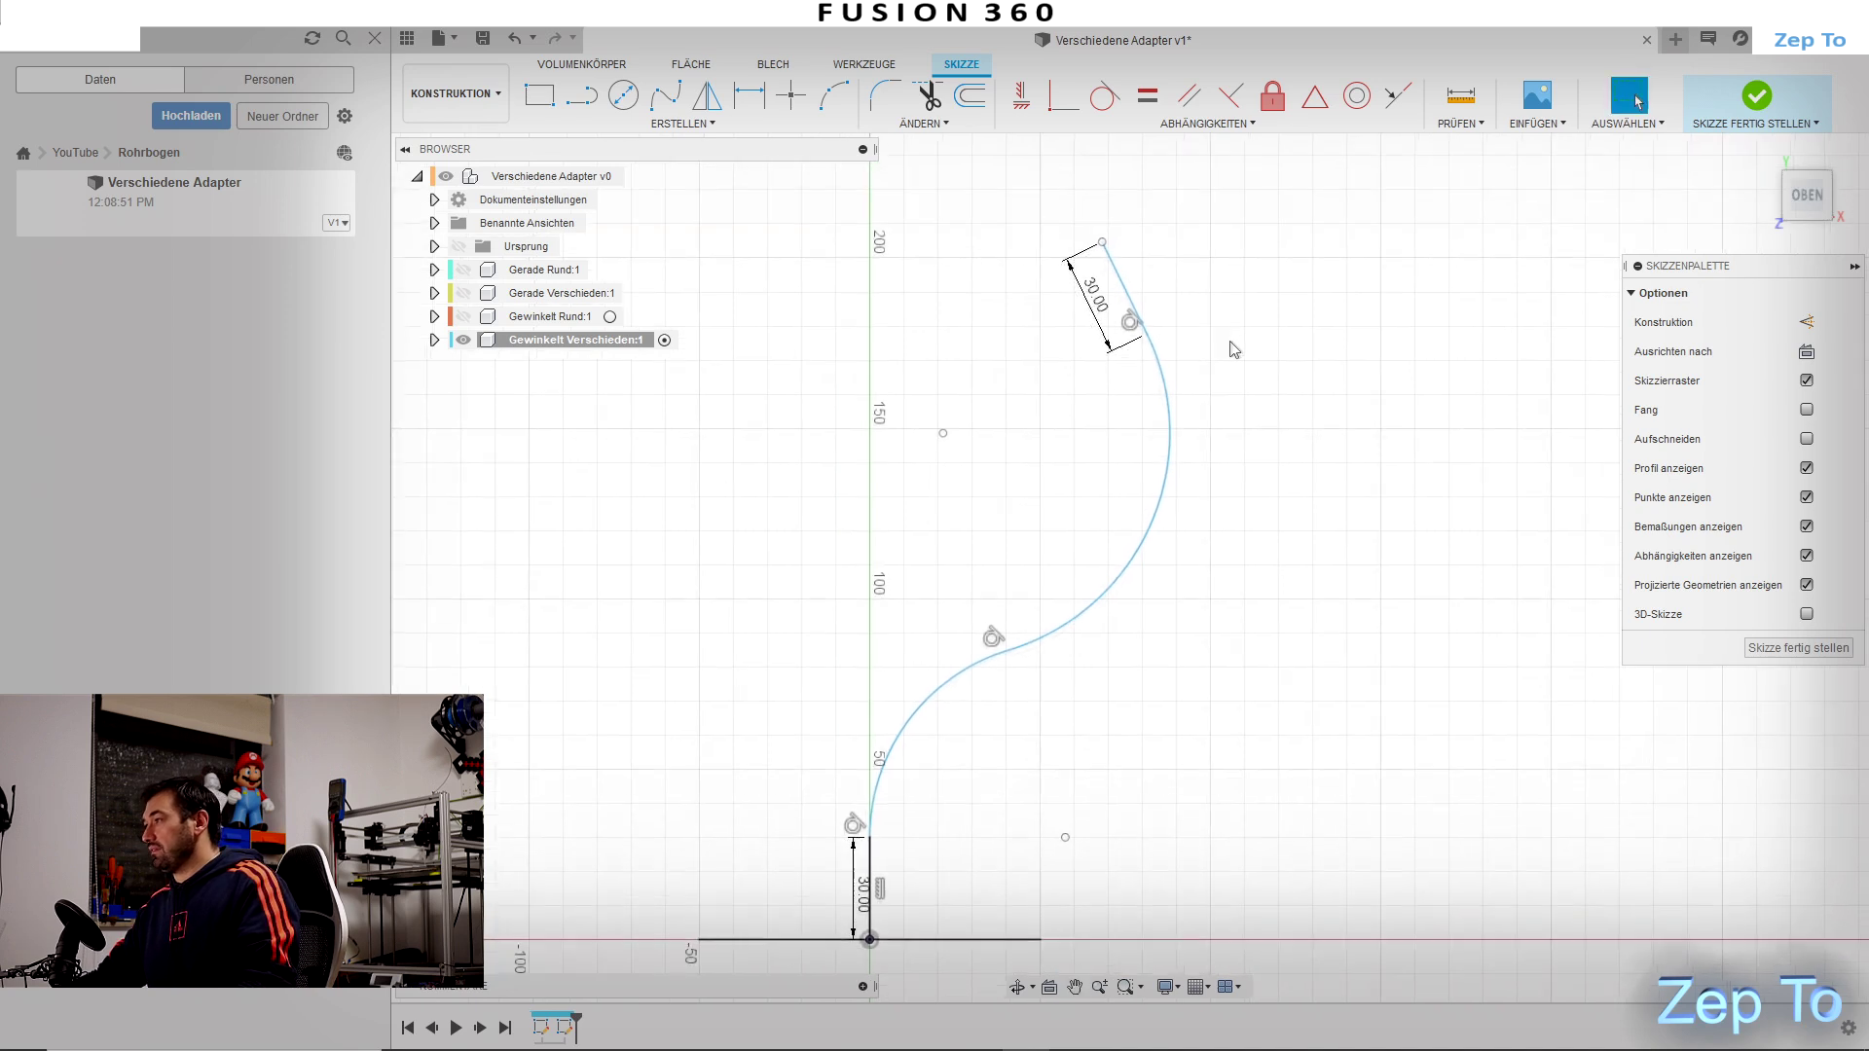
{"action": "scroll", "coordinate": [1261, 377], "scroll_direction": "down", "scroll_amount": 1}
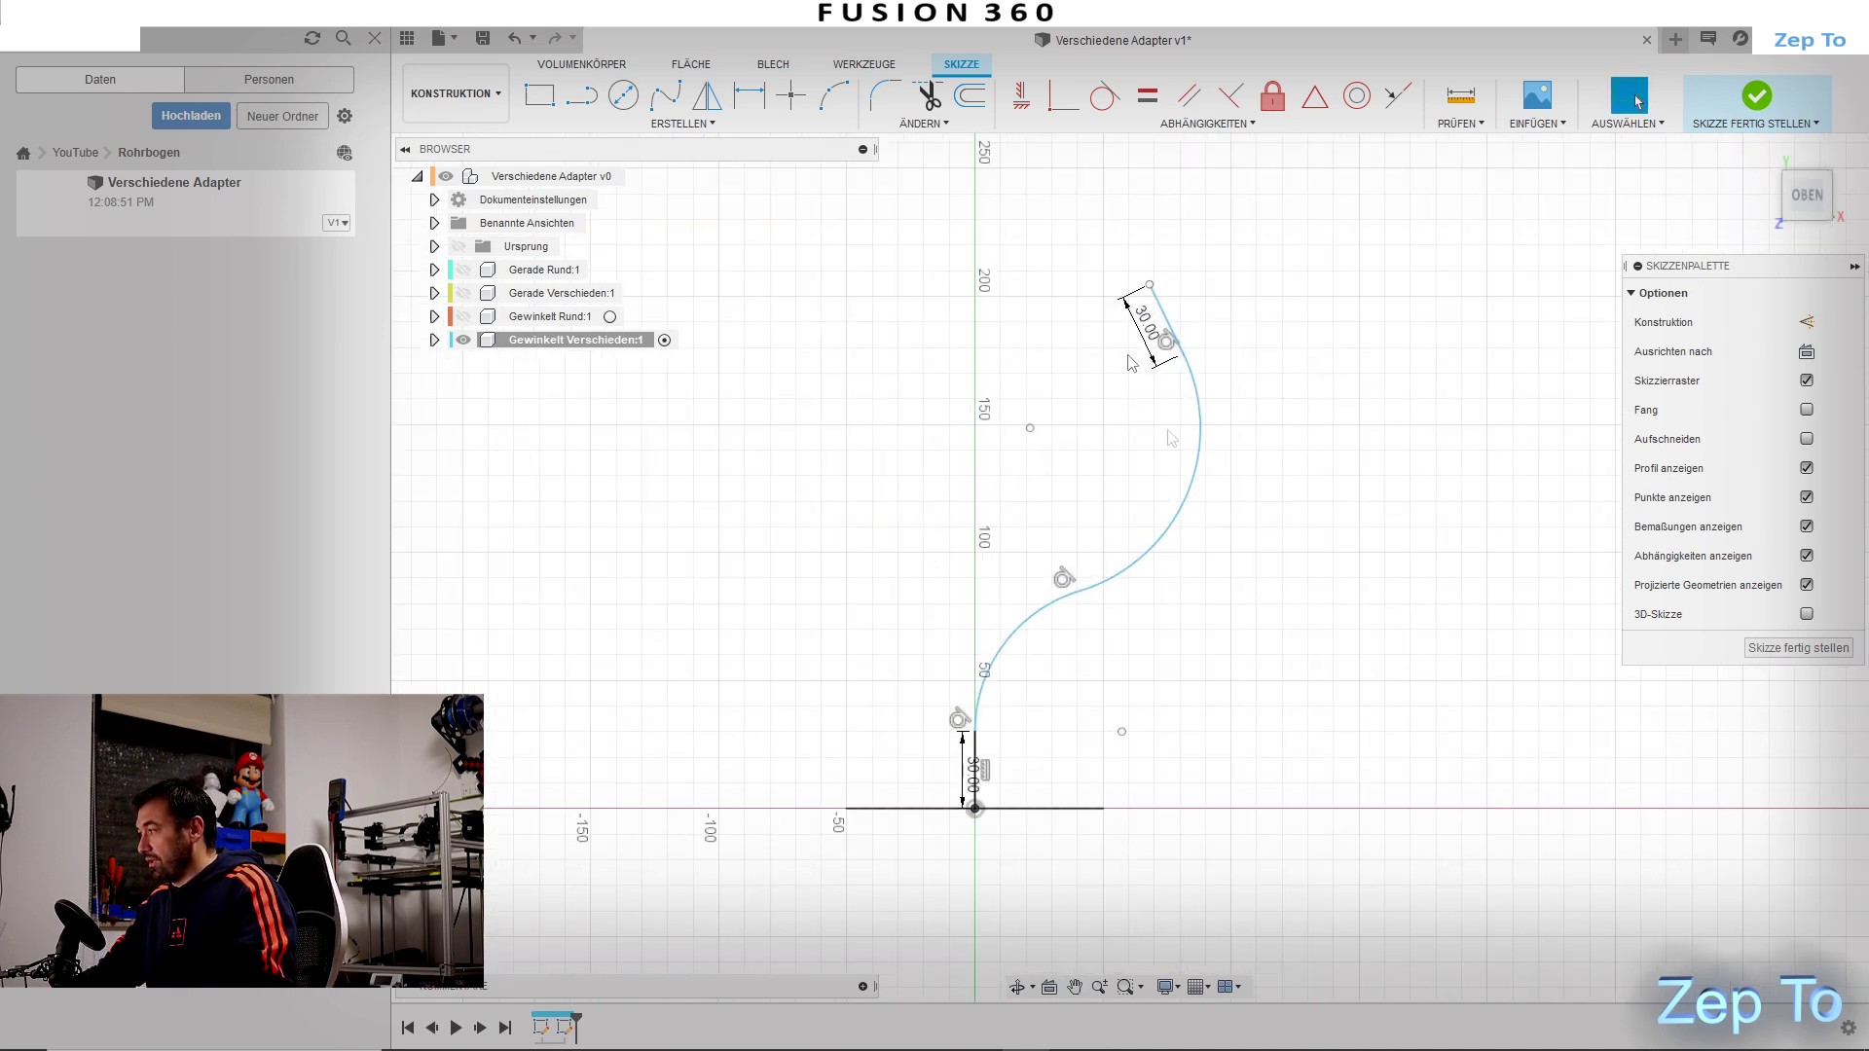
{"action": "left_click", "coordinate": [1789, 650]}
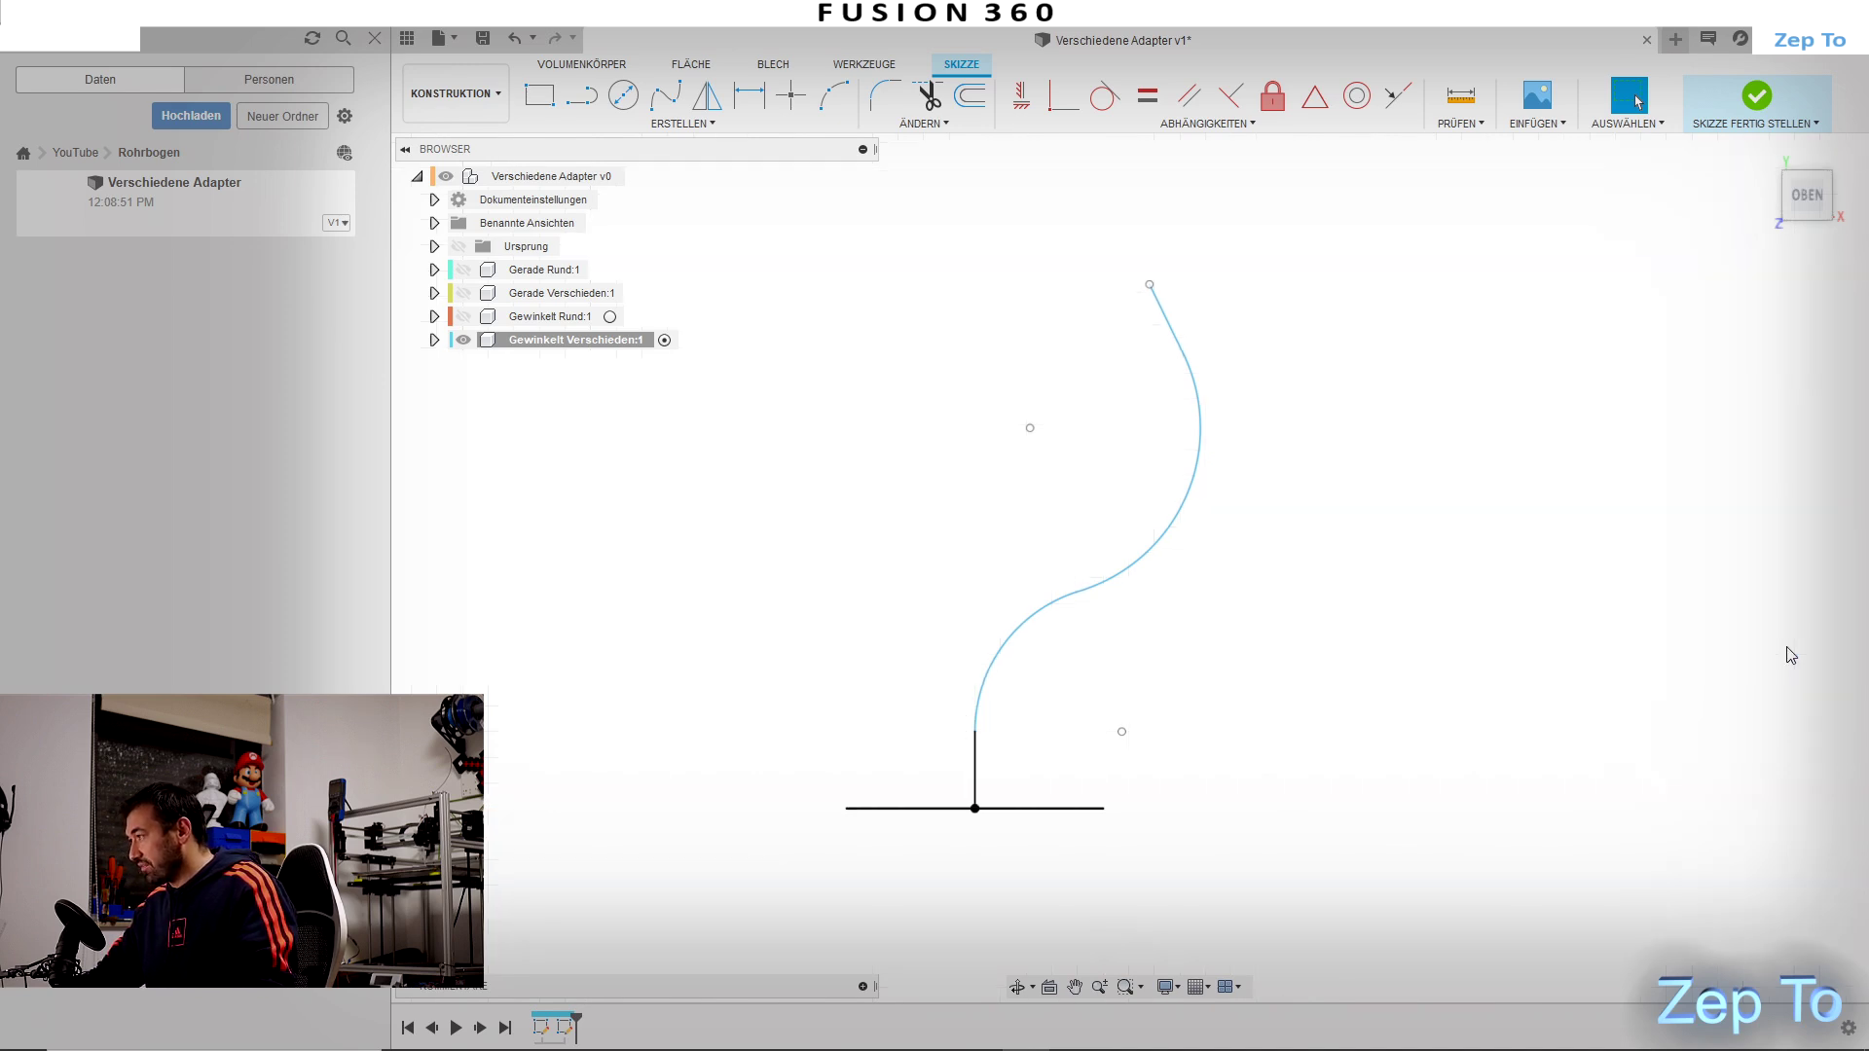
Step: Create a construction plane along the S-curve path at its top end (distance 1.00)
{"action": "left_click", "coordinate": [1310, 124]}
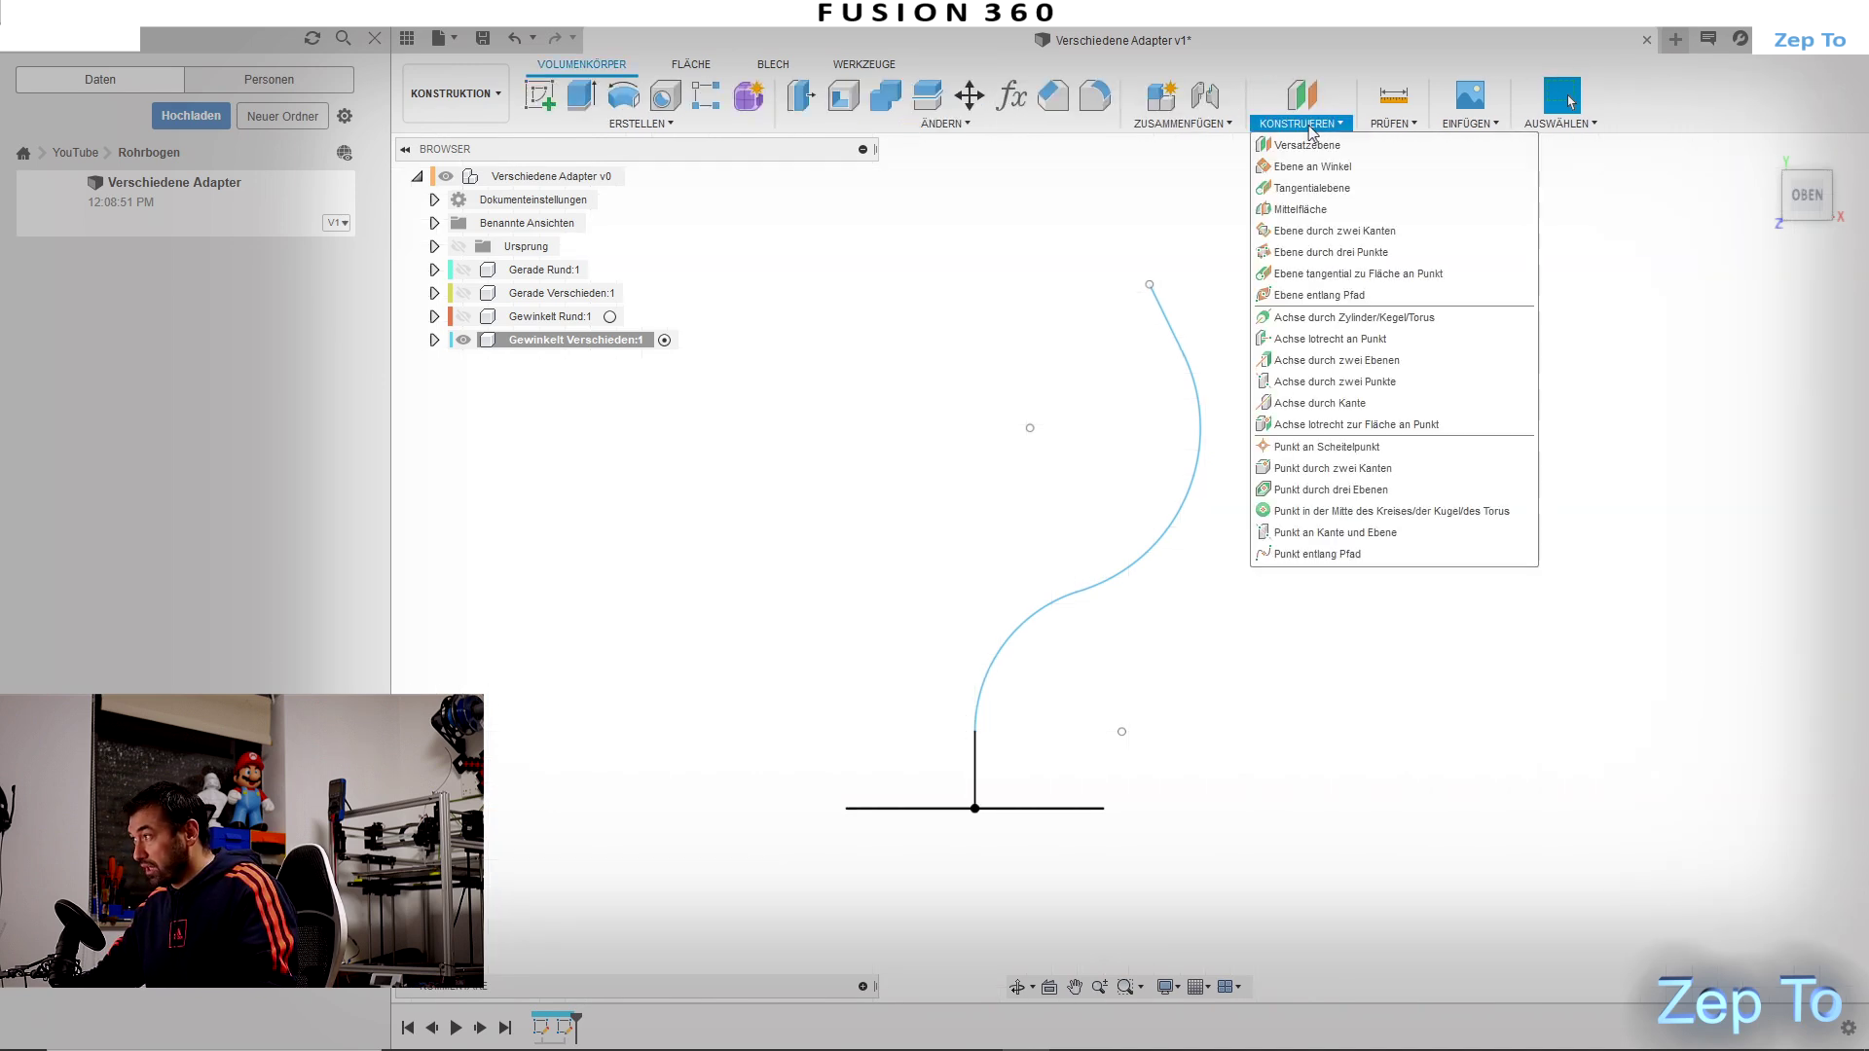
{"action": "left_click", "coordinate": [1333, 297]}
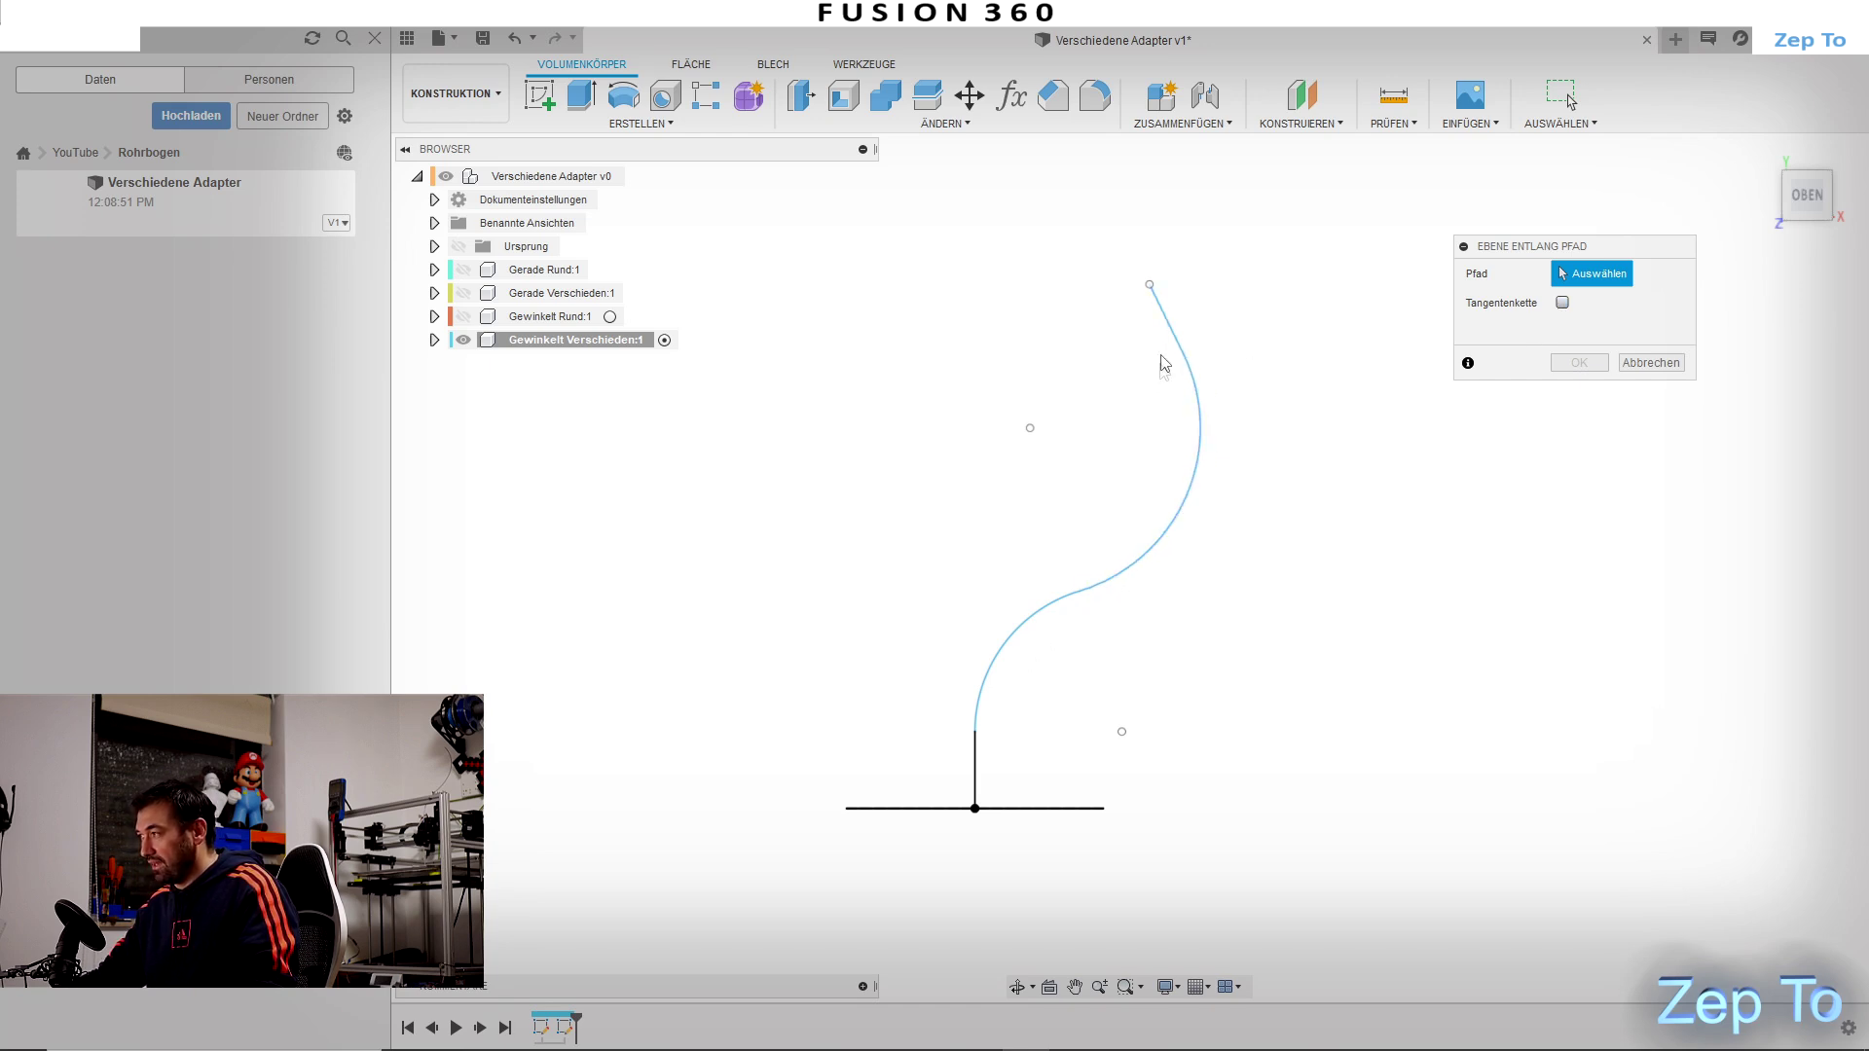
{"action": "left_click", "coordinate": [1168, 316]}
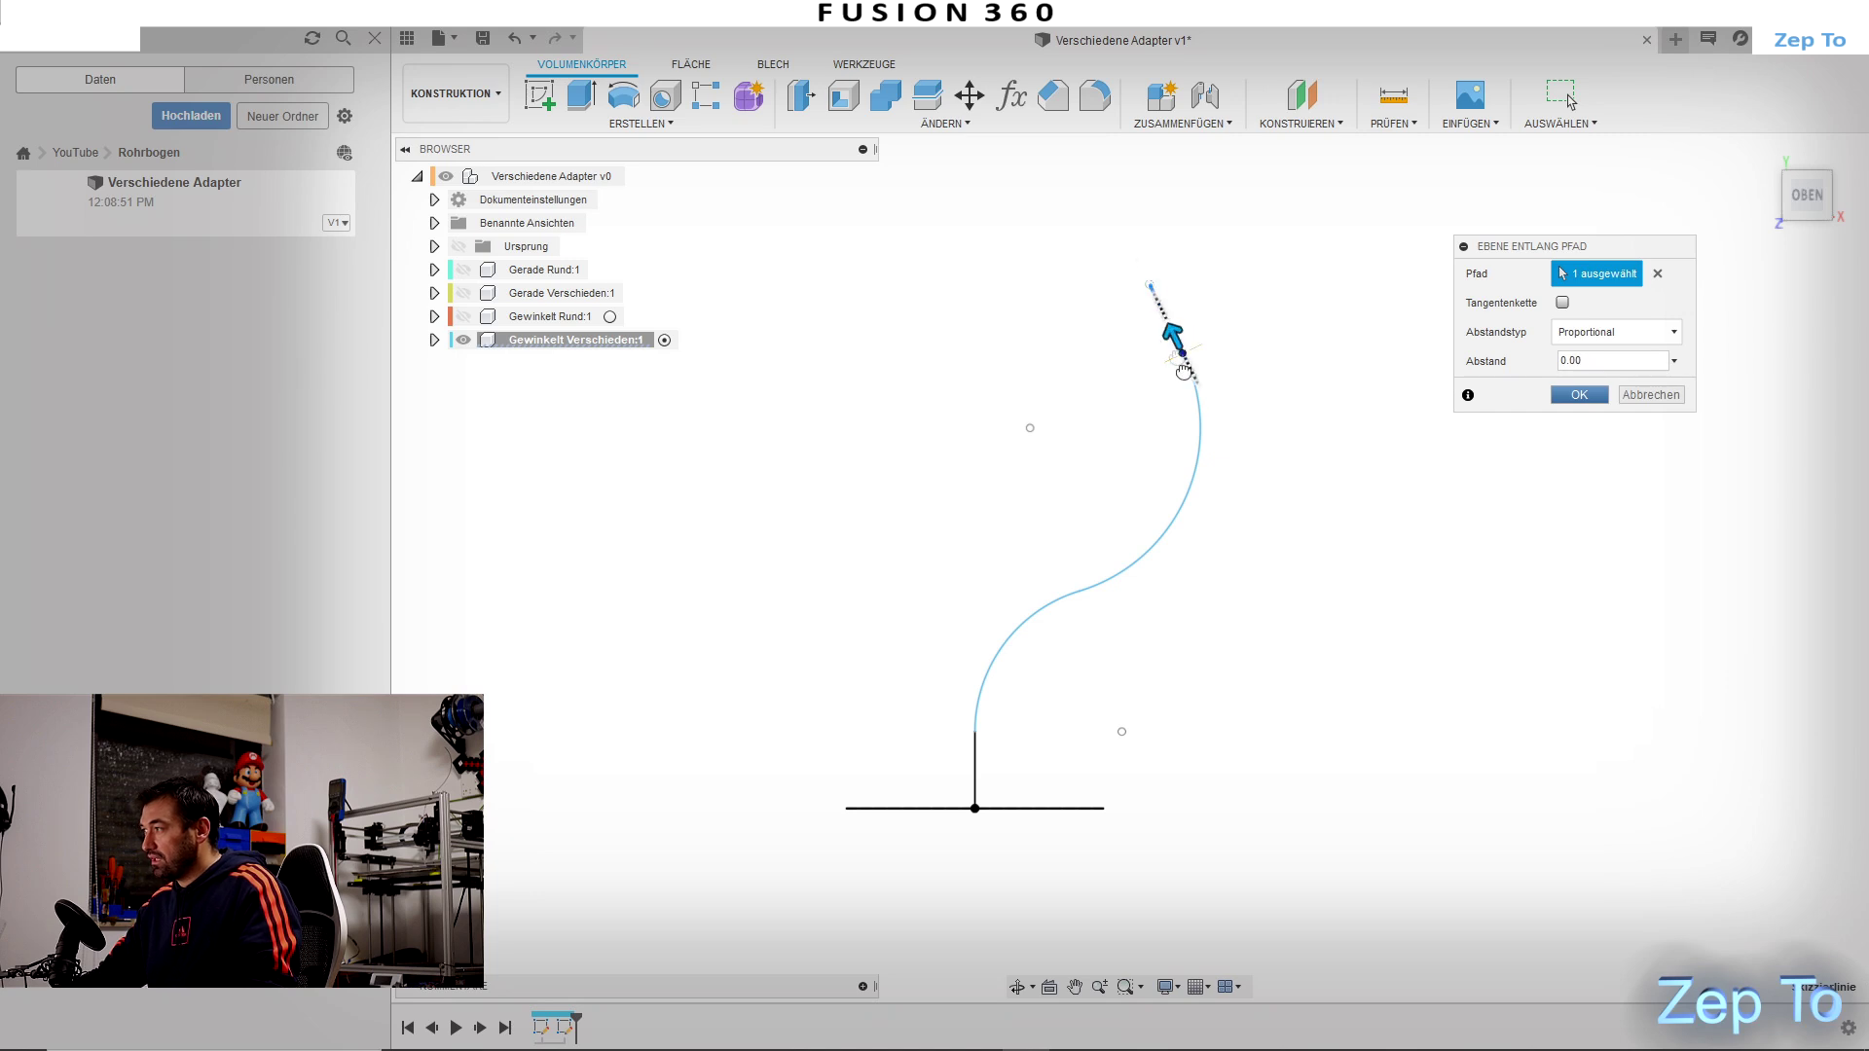
{"action": "mouse_move", "coordinate": [1127, 287]}
{"action": "left_mouse_down"}
{"action": "mouse_move", "coordinate": [1239, 466]}
{"action": "mouse_move", "coordinate": [1114, 241]}
{"action": "left_mouse_up"}
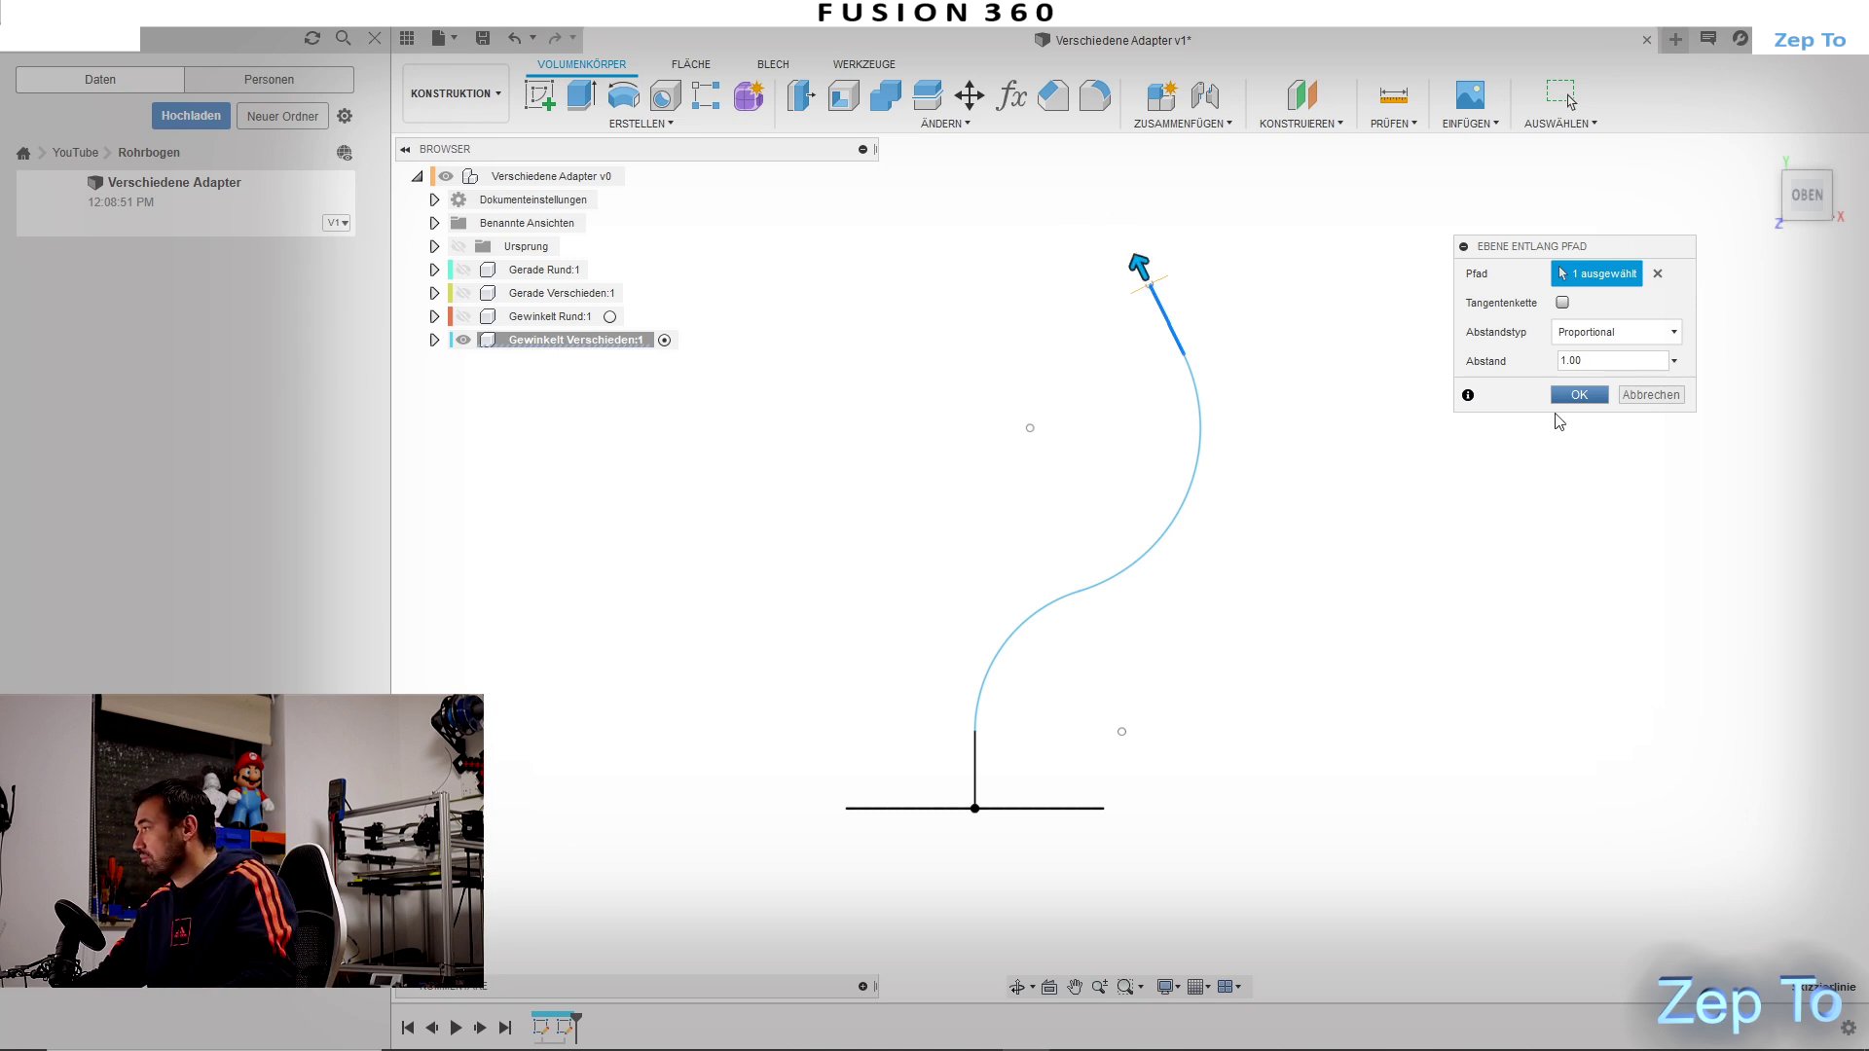
{"action": "left_click", "coordinate": [1587, 403]}
{"action": "mouse_move", "coordinate": [1368, 388]}
{"action": "middle_mouse_down", "text": "shift"}
{"action": "mouse_move", "coordinate": [1226, 351]}
{"action": "mouse_move", "coordinate": [1243, 422]}
{"action": "mouse_move", "coordinate": [1188, 394]}
{"action": "middle_mouse_up", "text": "shift"}
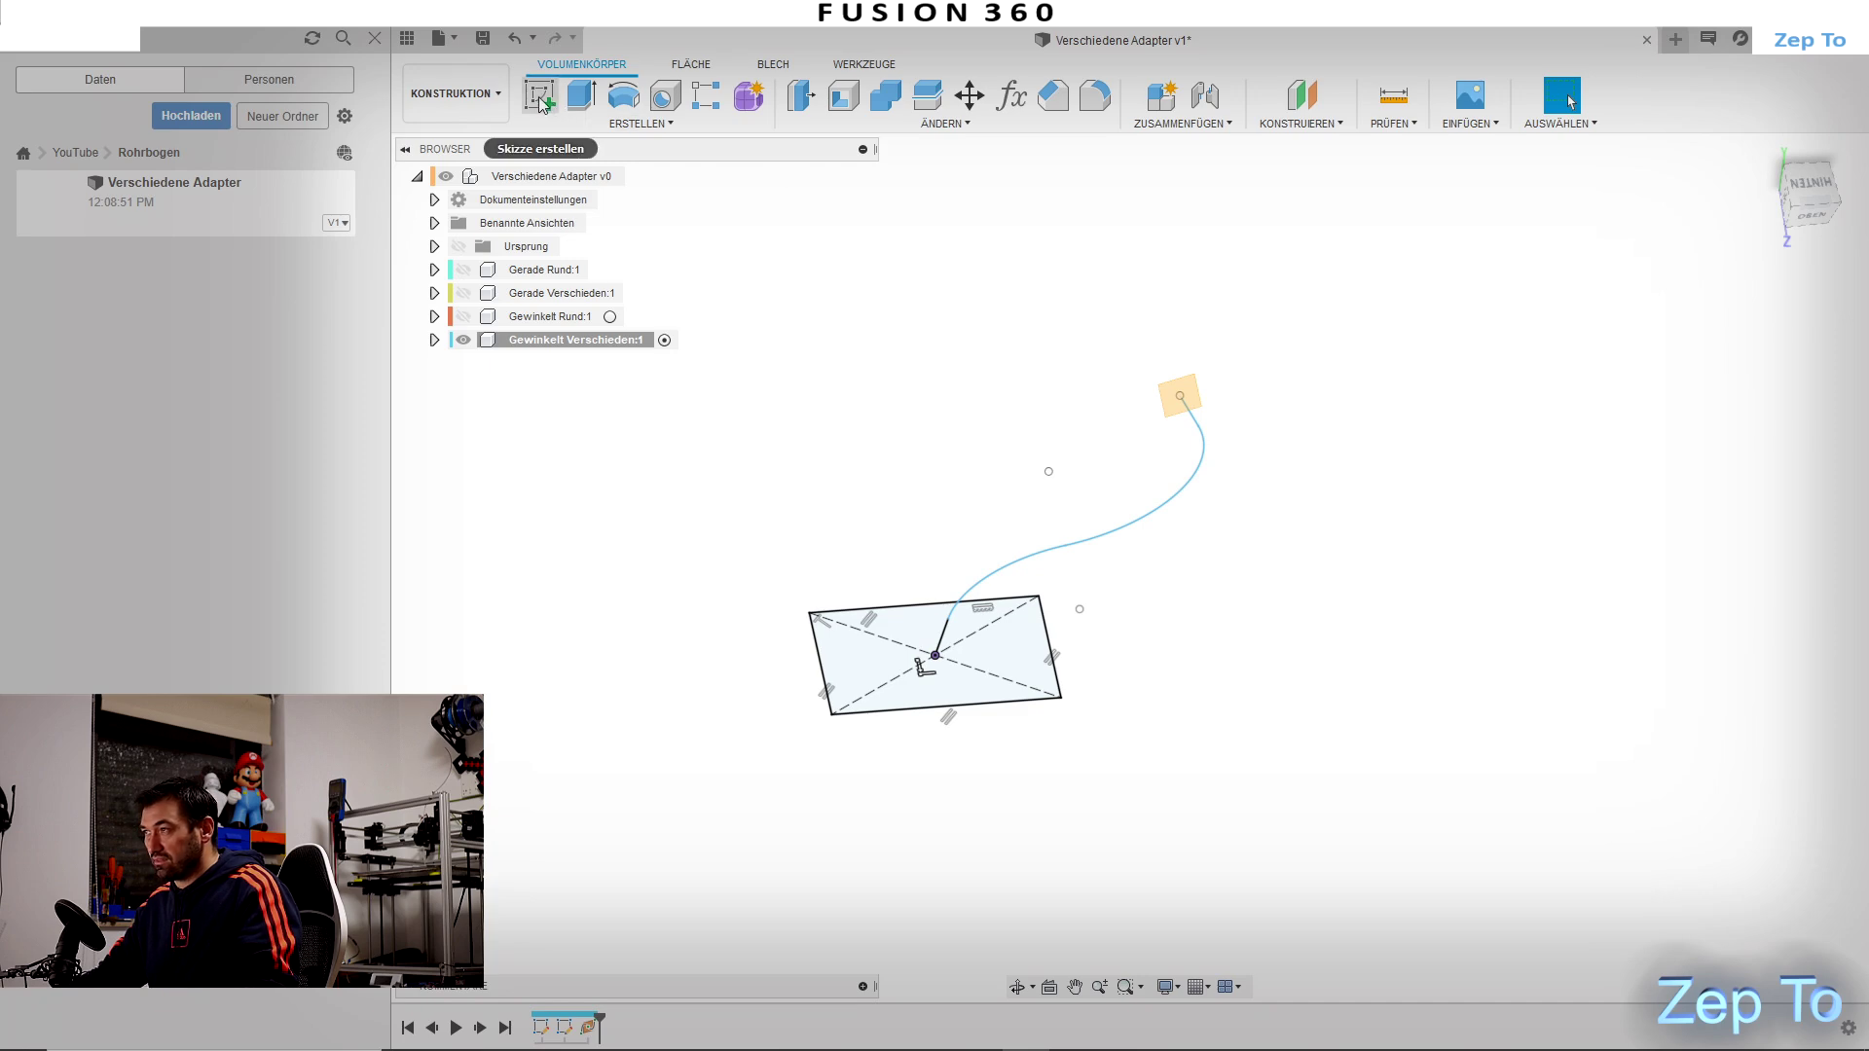
Step: Sketch an 85 mm diameter circle centred on the origin of the new end plane
{"action": "left_click", "coordinate": [535, 100]}
{"action": "left_click", "coordinate": [1184, 395]}
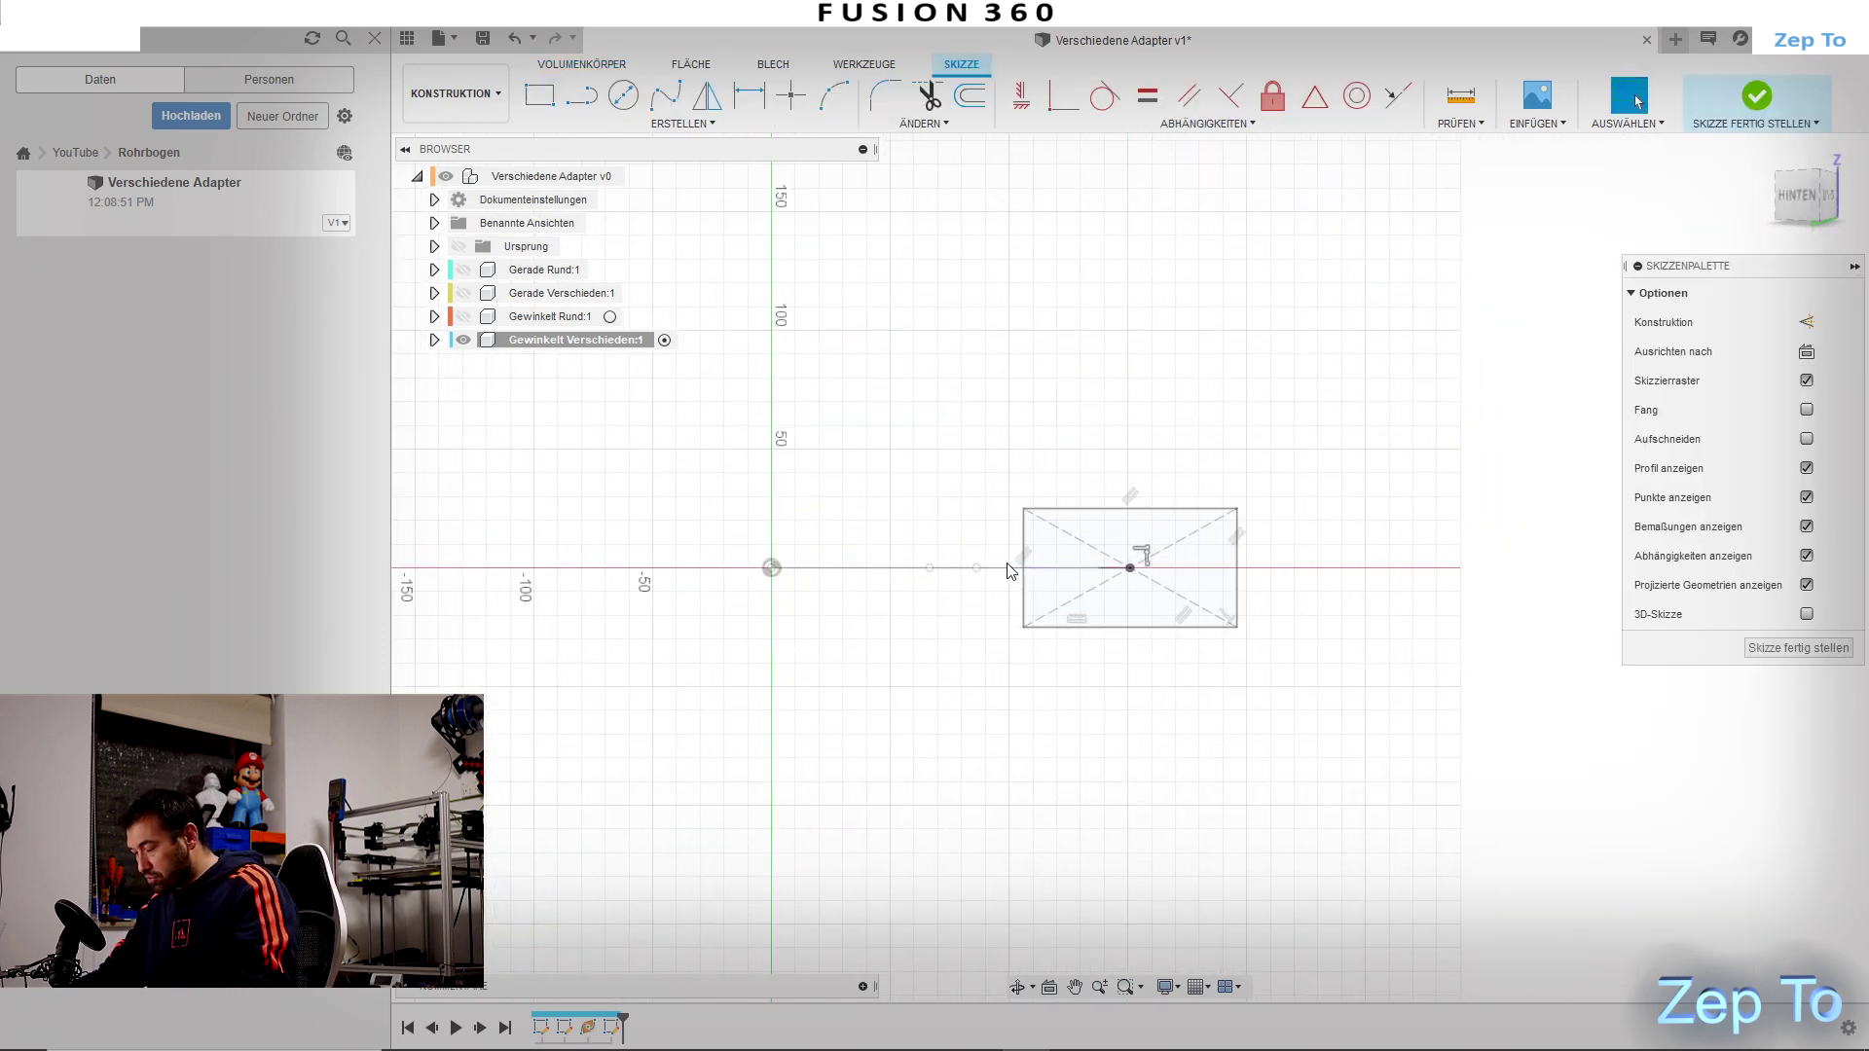
{"action": "key", "text": "c"}
{"action": "scroll", "coordinate": [1285, 670], "scroll_direction": "up", "scroll_amount": 2}
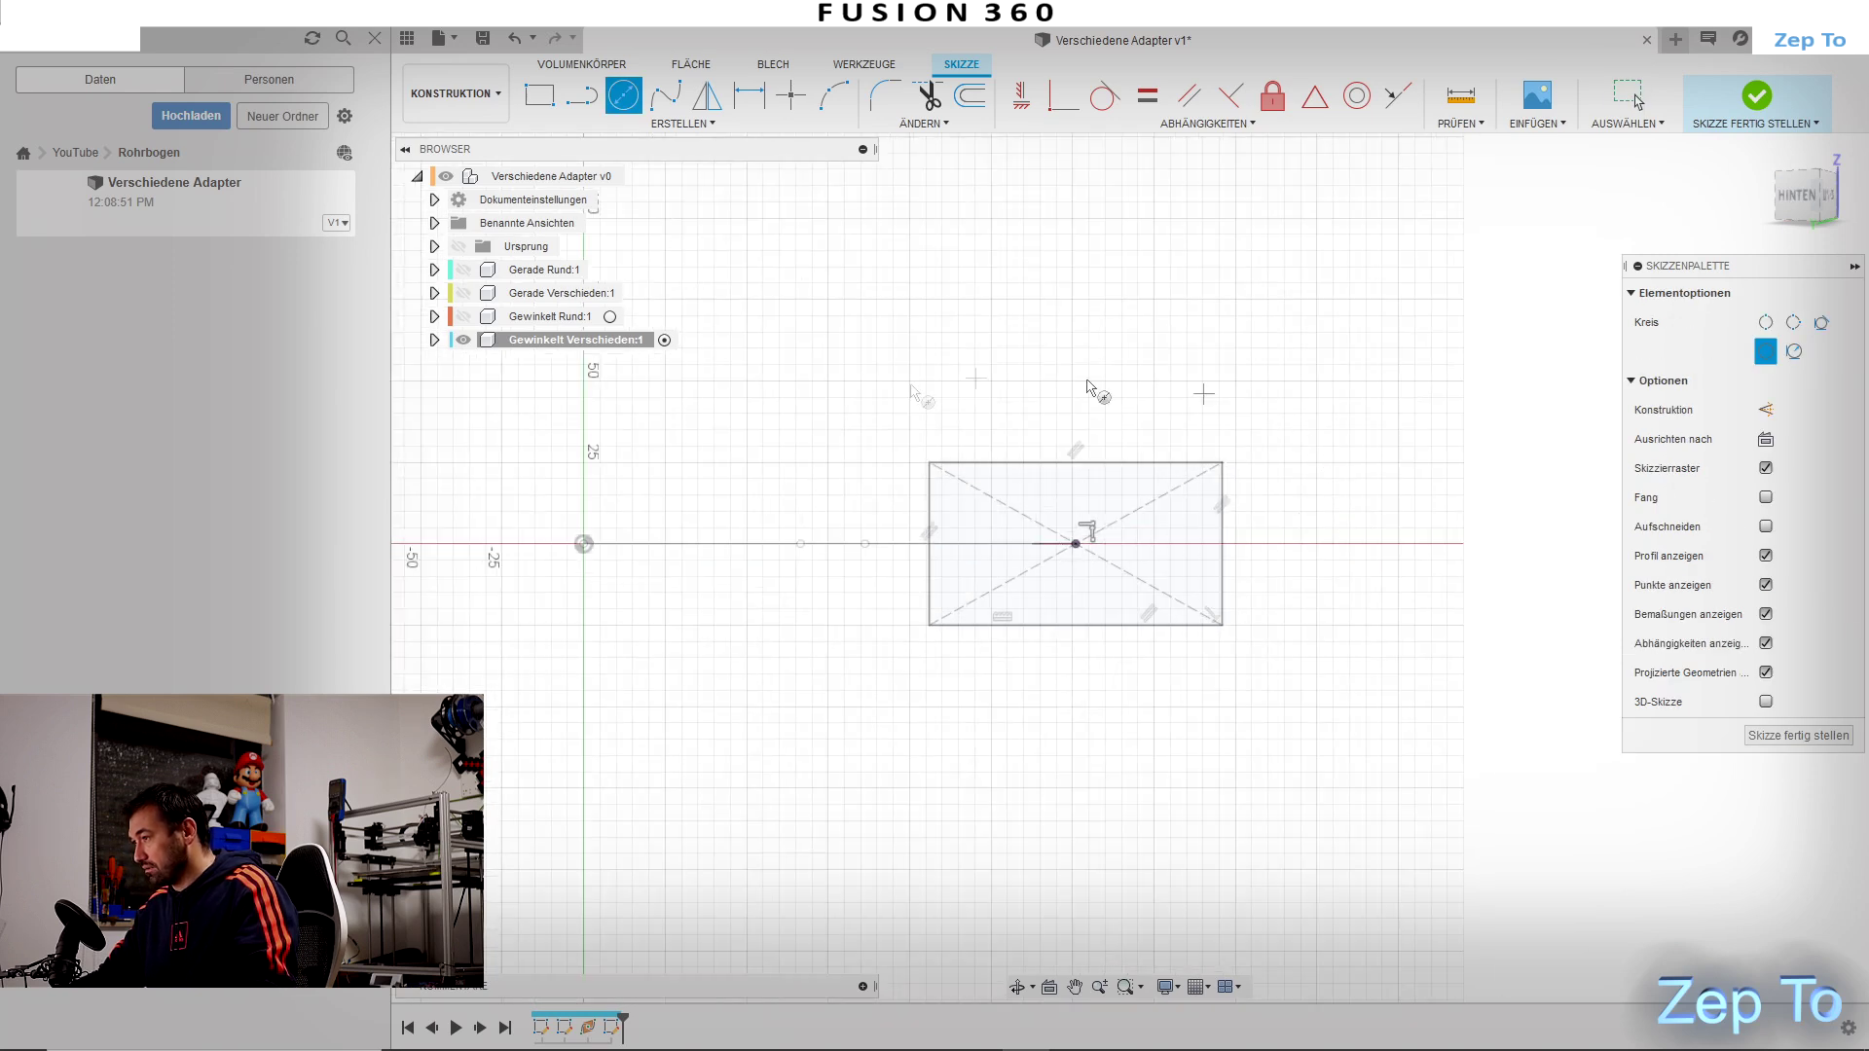
{"action": "left_click", "coordinate": [584, 545]}
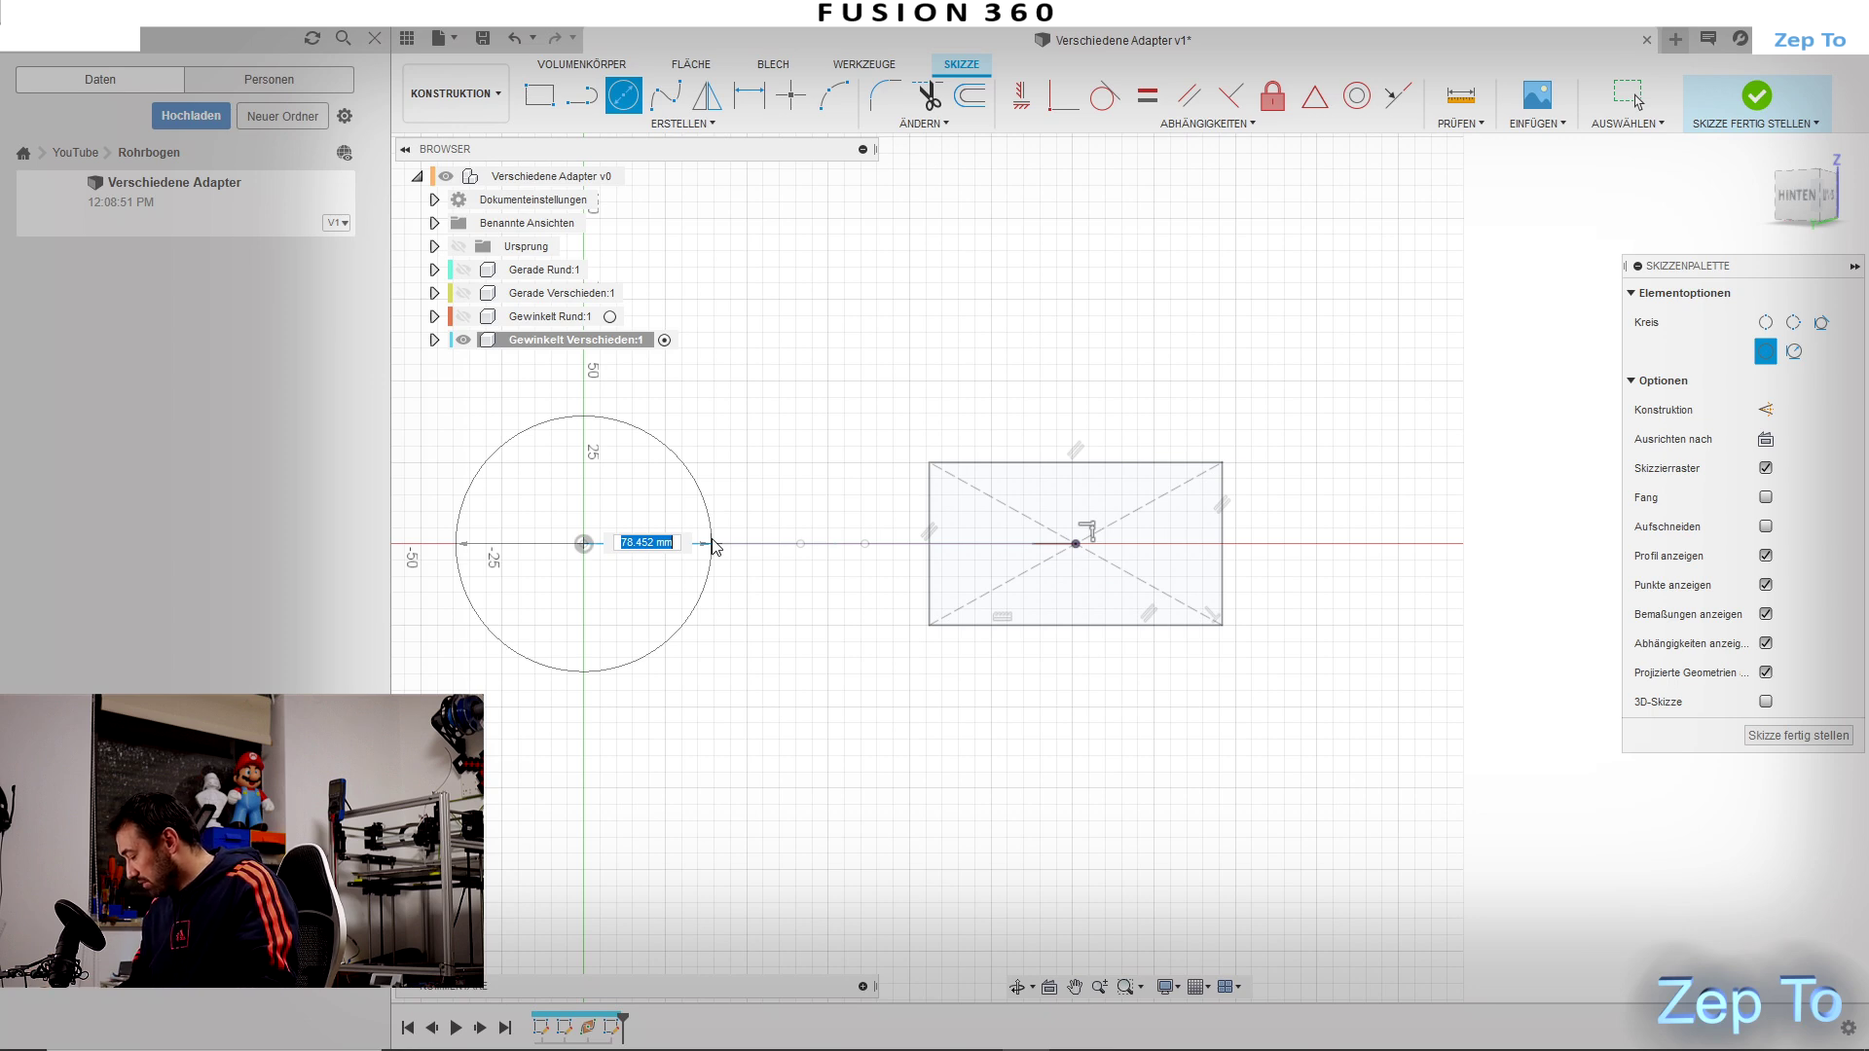
{"action": "type", "text": "Ø85"}
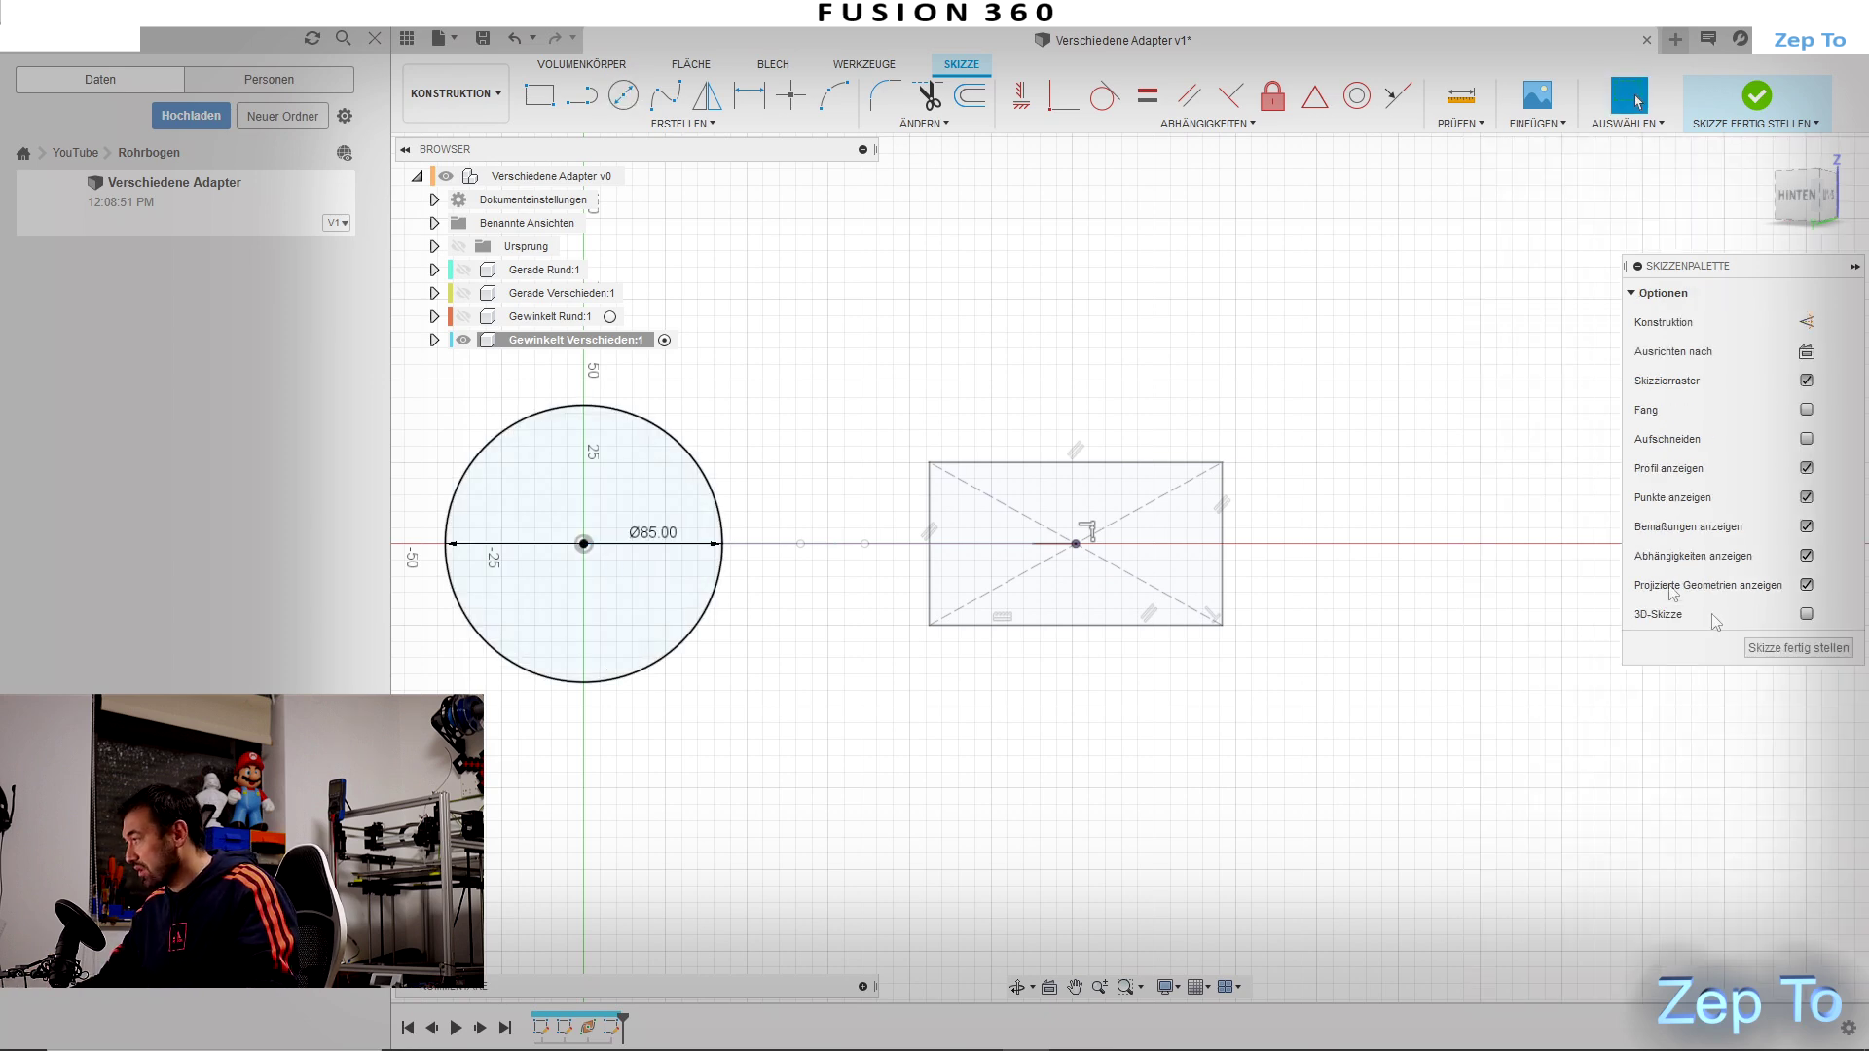
{"action": "scroll", "coordinate": [1515, 626], "scroll_direction": "down", "scroll_amount": 2}
{"action": "left_click", "coordinate": [1791, 654]}
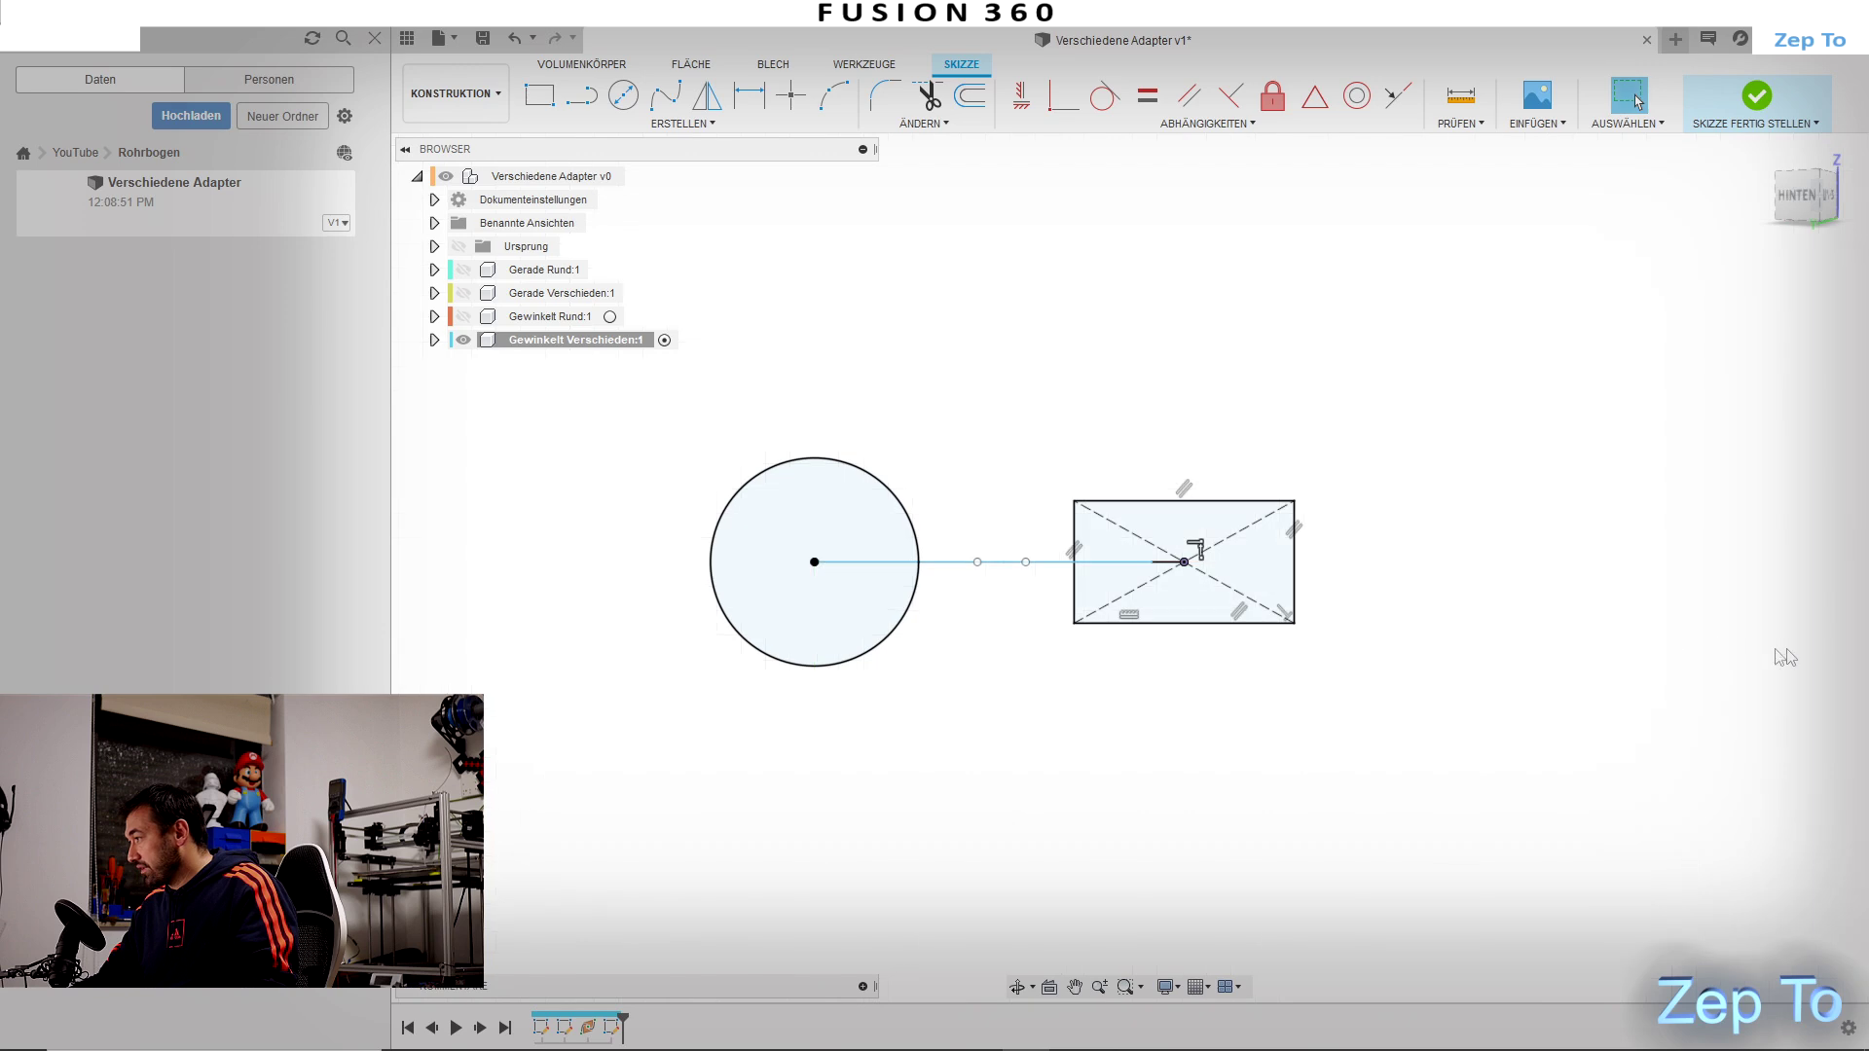
{"action": "mouse_move", "coordinate": [1395, 634]}
{"action": "middle_mouse_down", "text": "shift"}
{"action": "mouse_move", "coordinate": [1334, 548]}
{"action": "mouse_move", "coordinate": [1420, 493]}
{"action": "middle_mouse_up", "text": "shift"}
{"action": "scroll", "coordinate": [1068, 467], "scroll_direction": "up", "scroll_amount": 3}
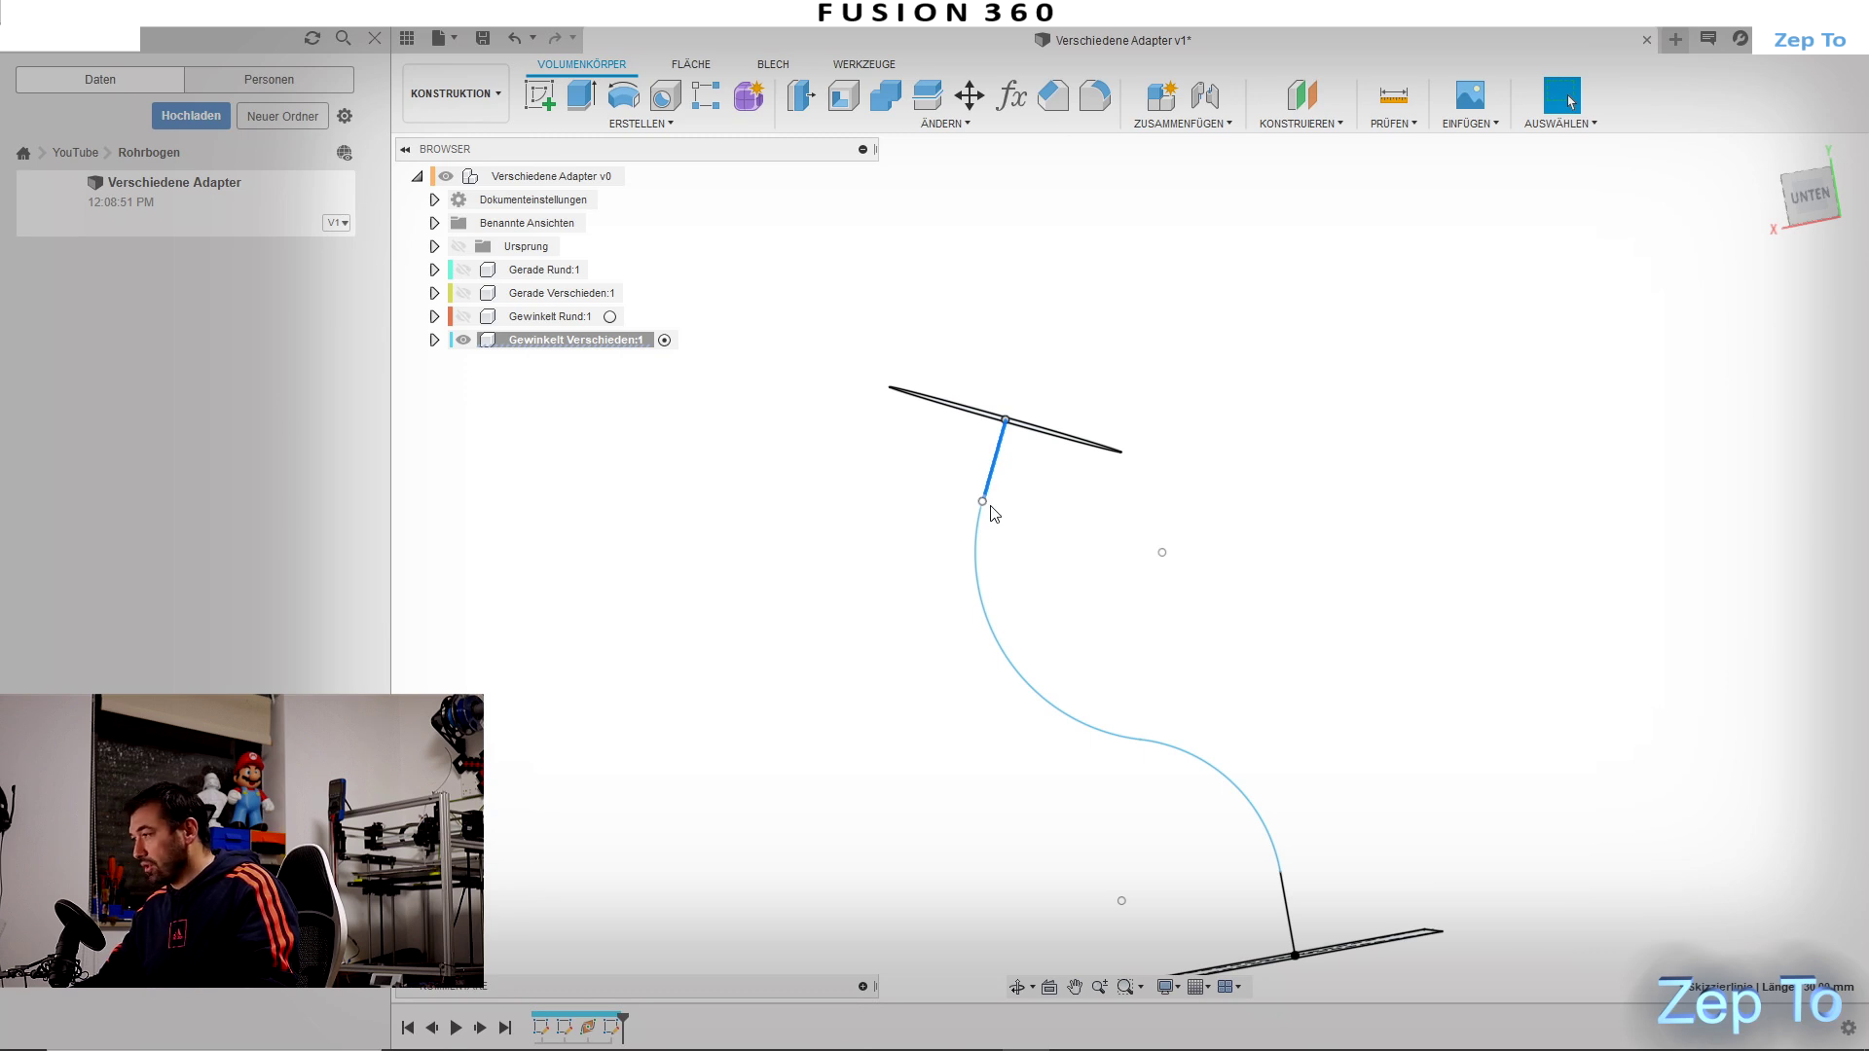
Step: Extrude the circle downward into a 20 mm cylinder
{"action": "key", "text": "e"}
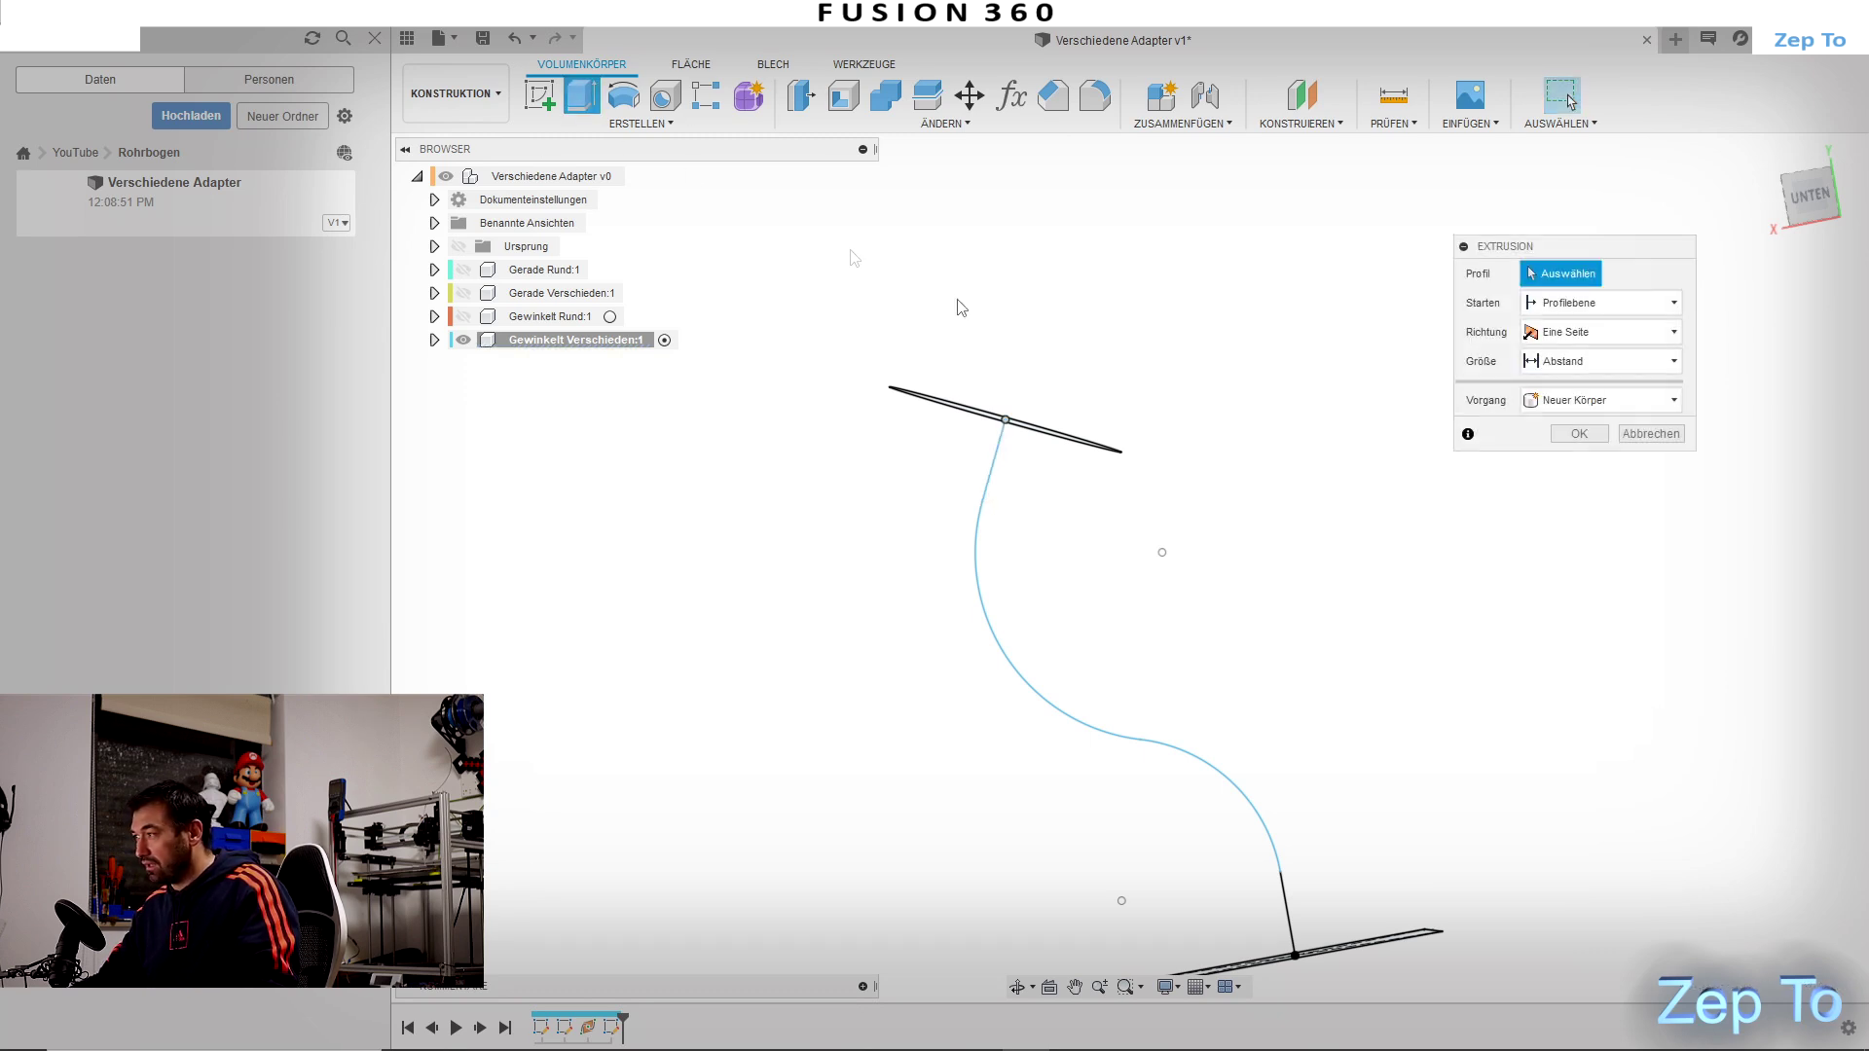
{"action": "left_click", "coordinate": [1053, 442]}
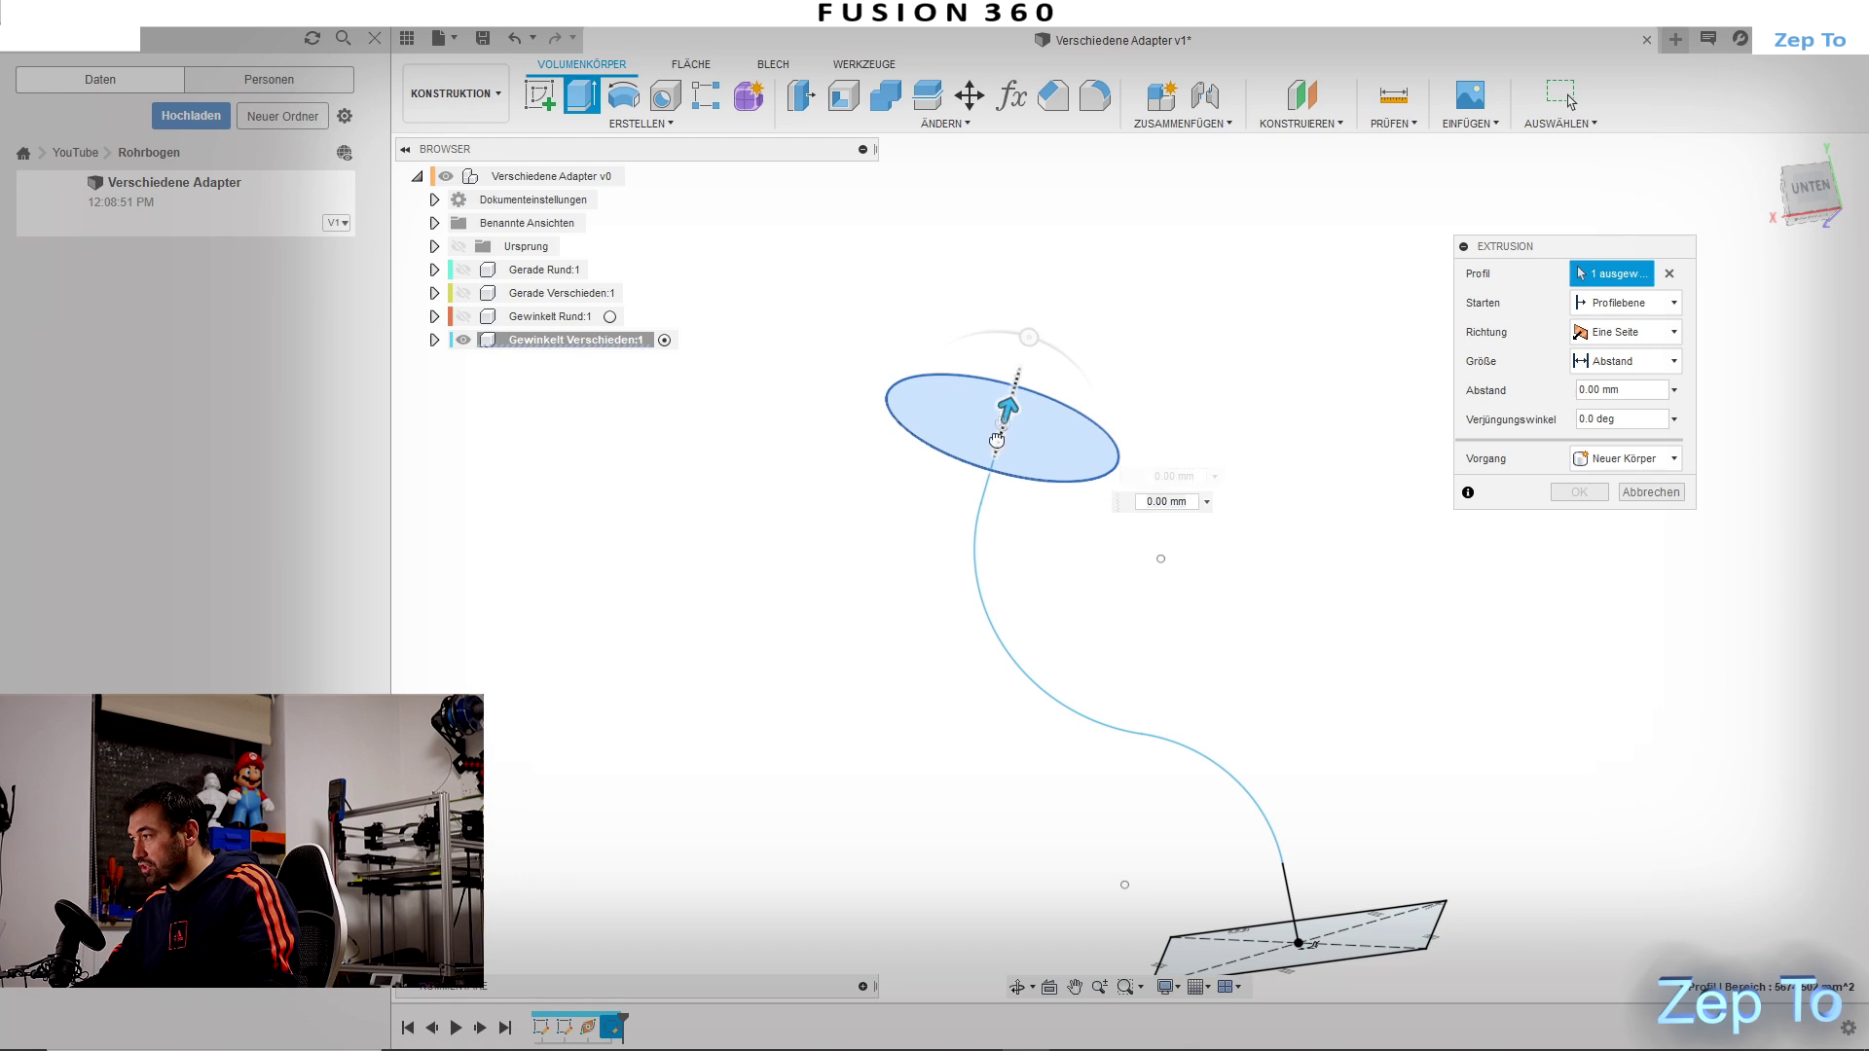
{"action": "type", "text": "-30"}
{"action": "key", "text": "Return"}
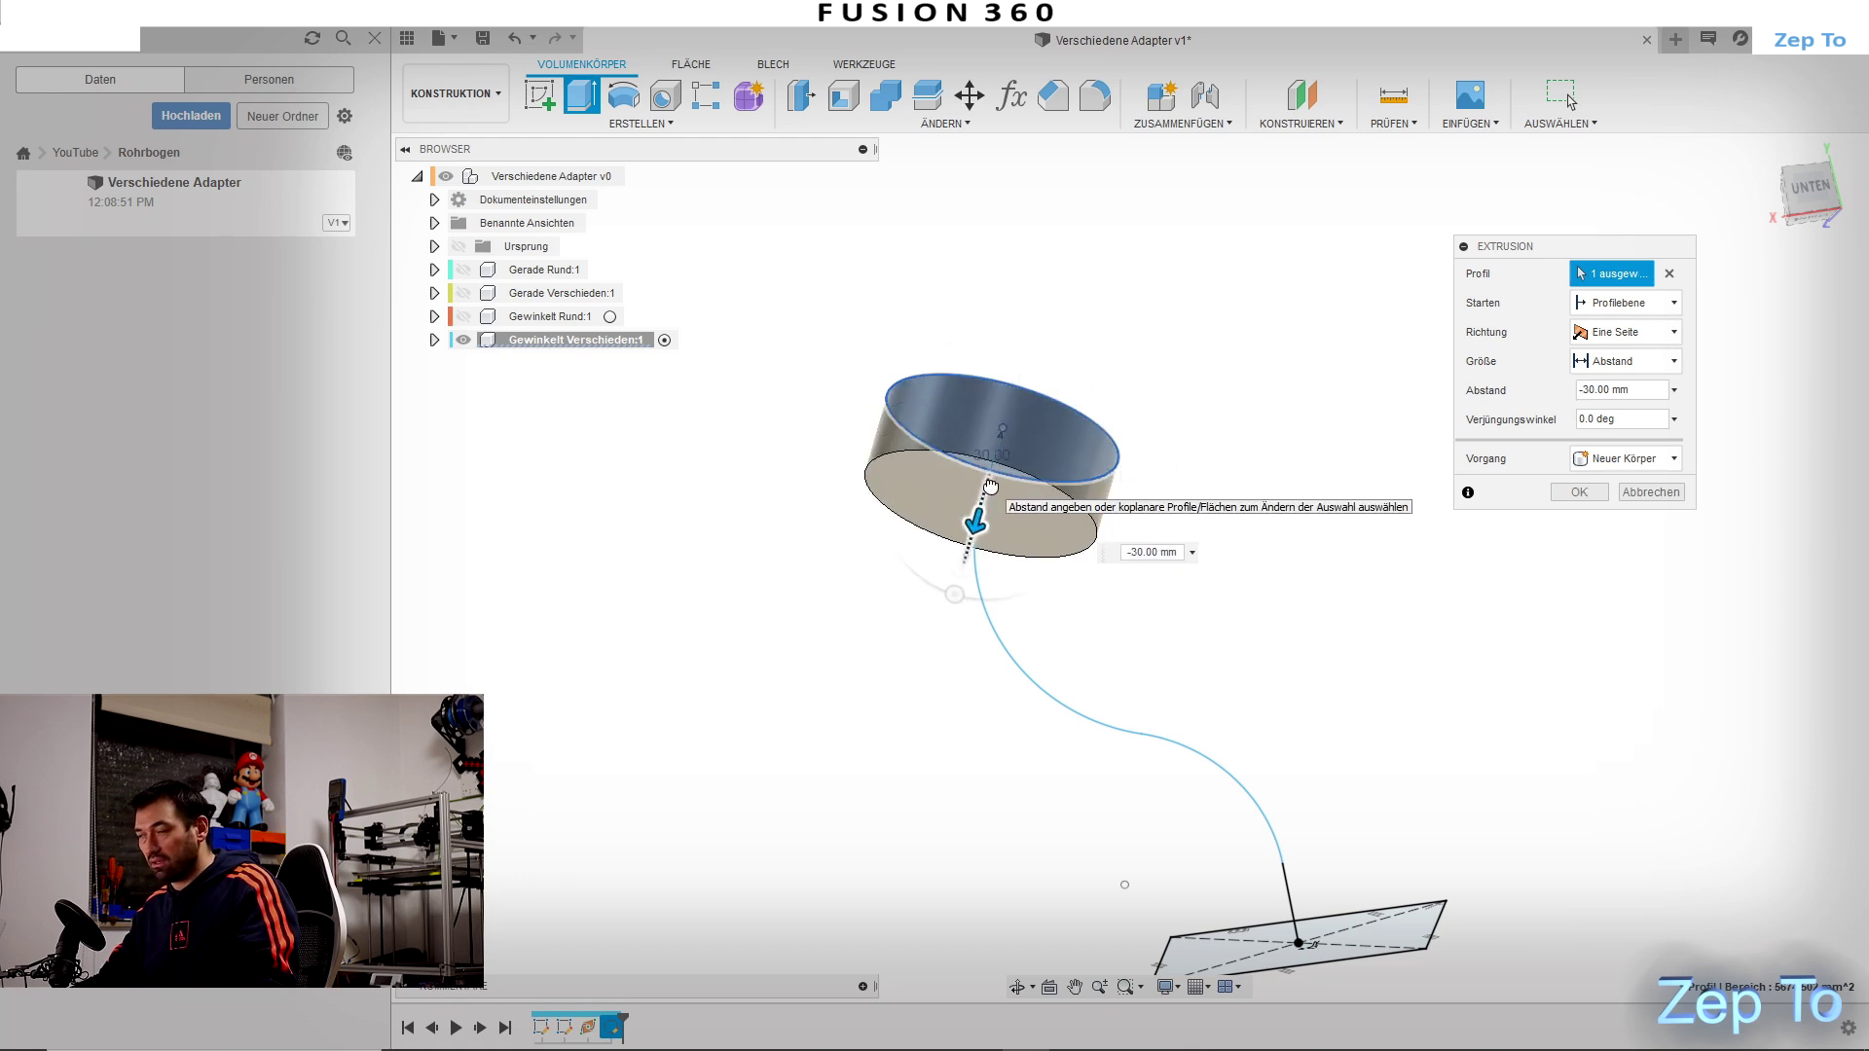
{"action": "left_click_drag", "start_coordinate": [990, 486], "coordinate": [995, 472]}
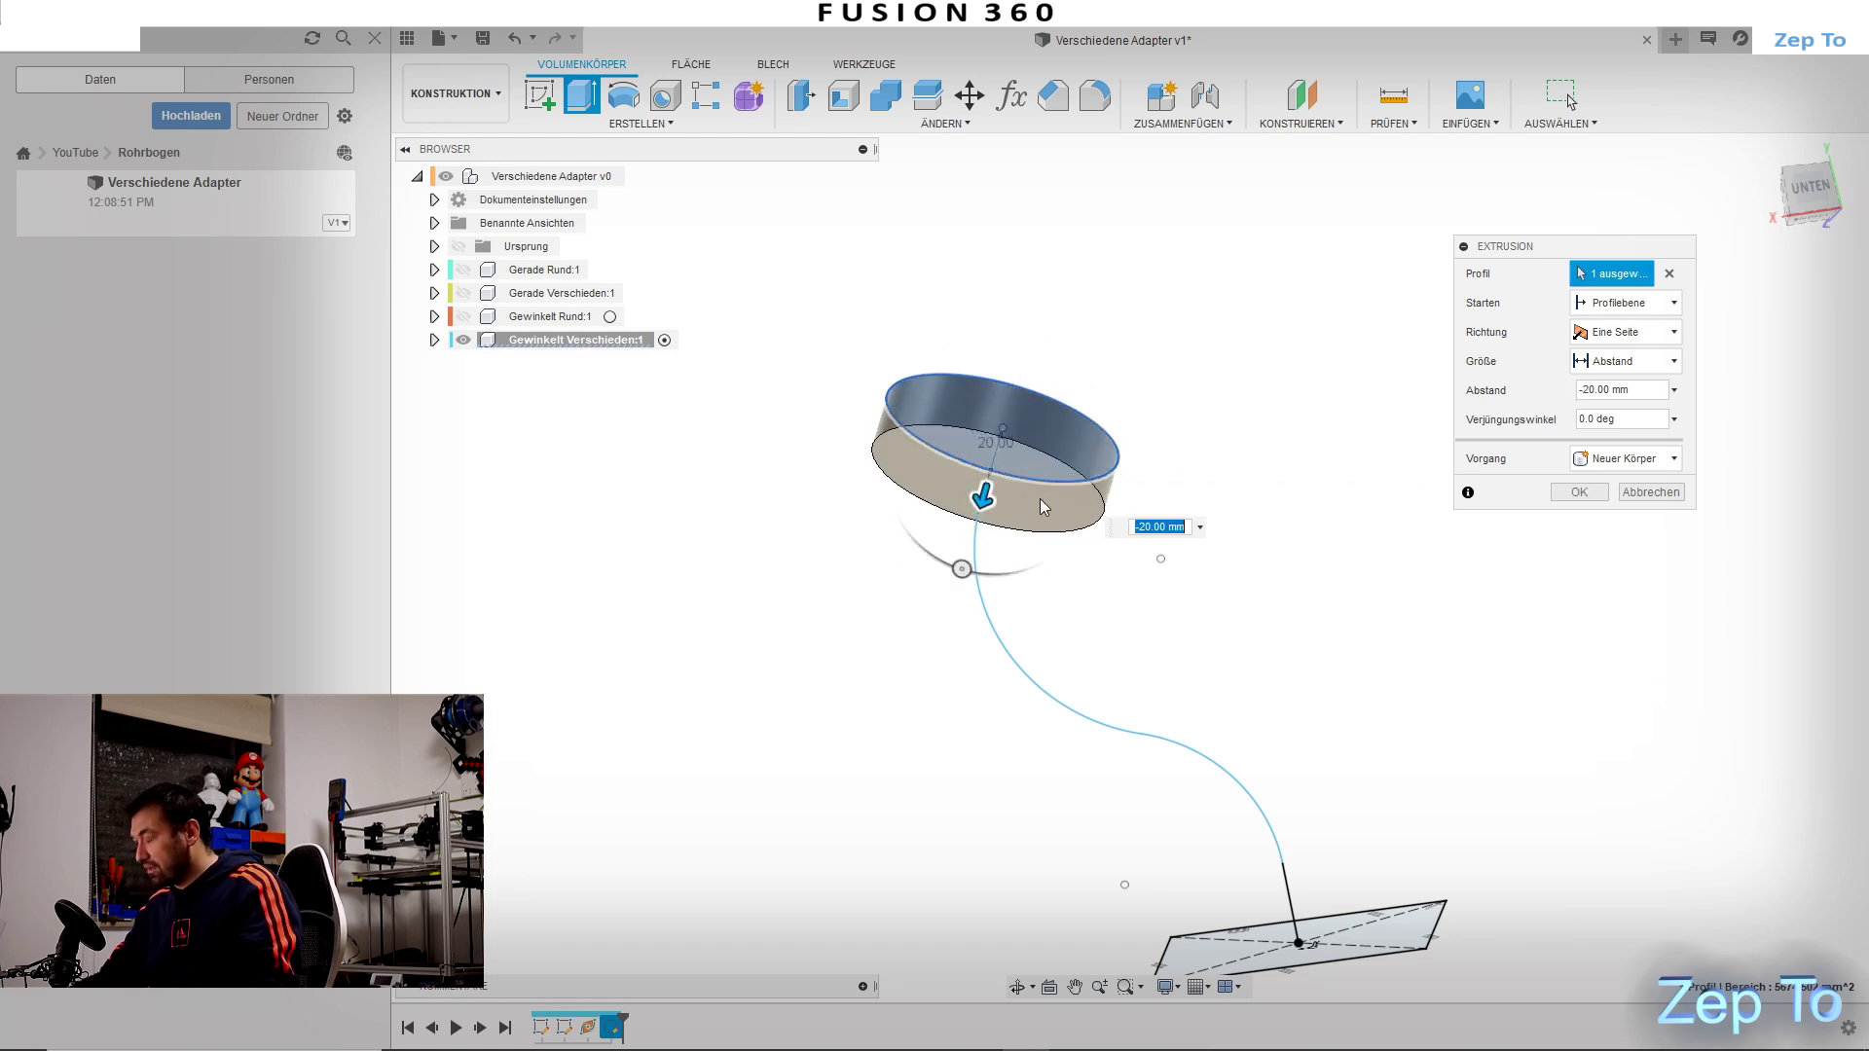
{"action": "key", "text": "Return"}
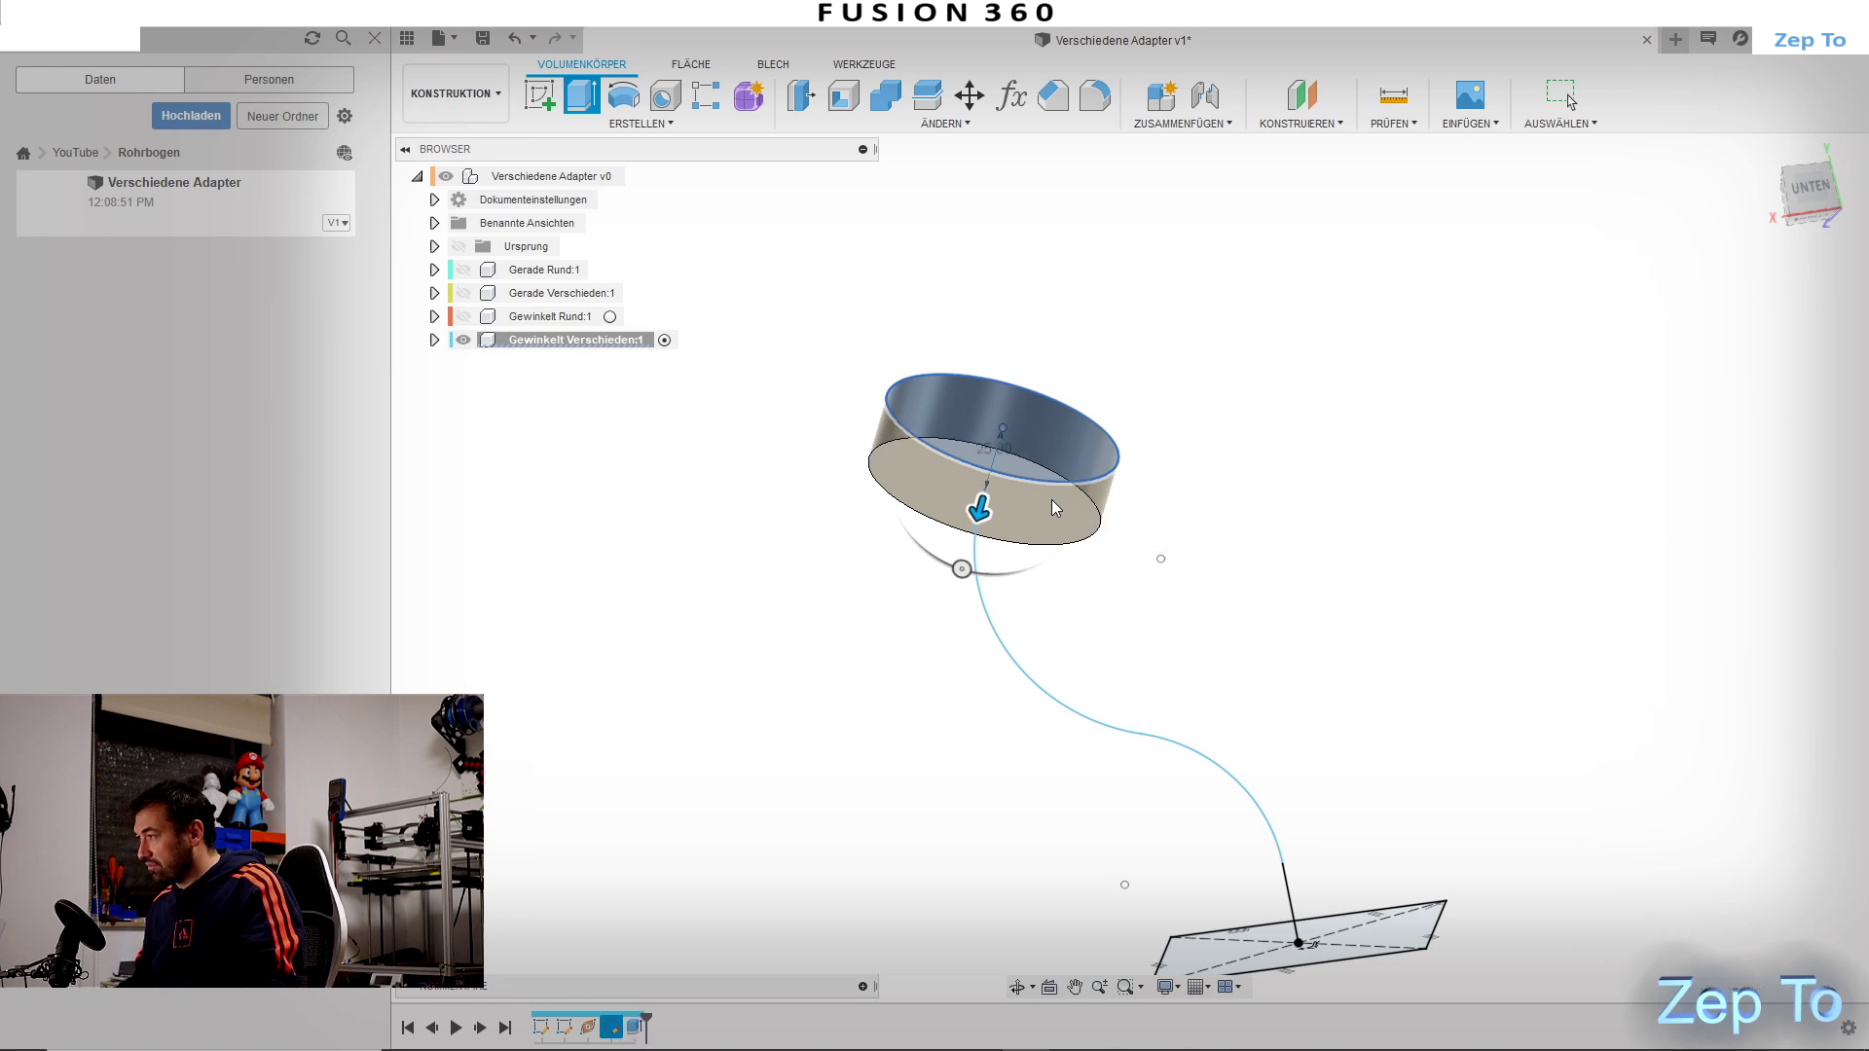
{"action": "scroll", "coordinate": [1246, 540], "scroll_direction": "down", "scroll_amount": 3}
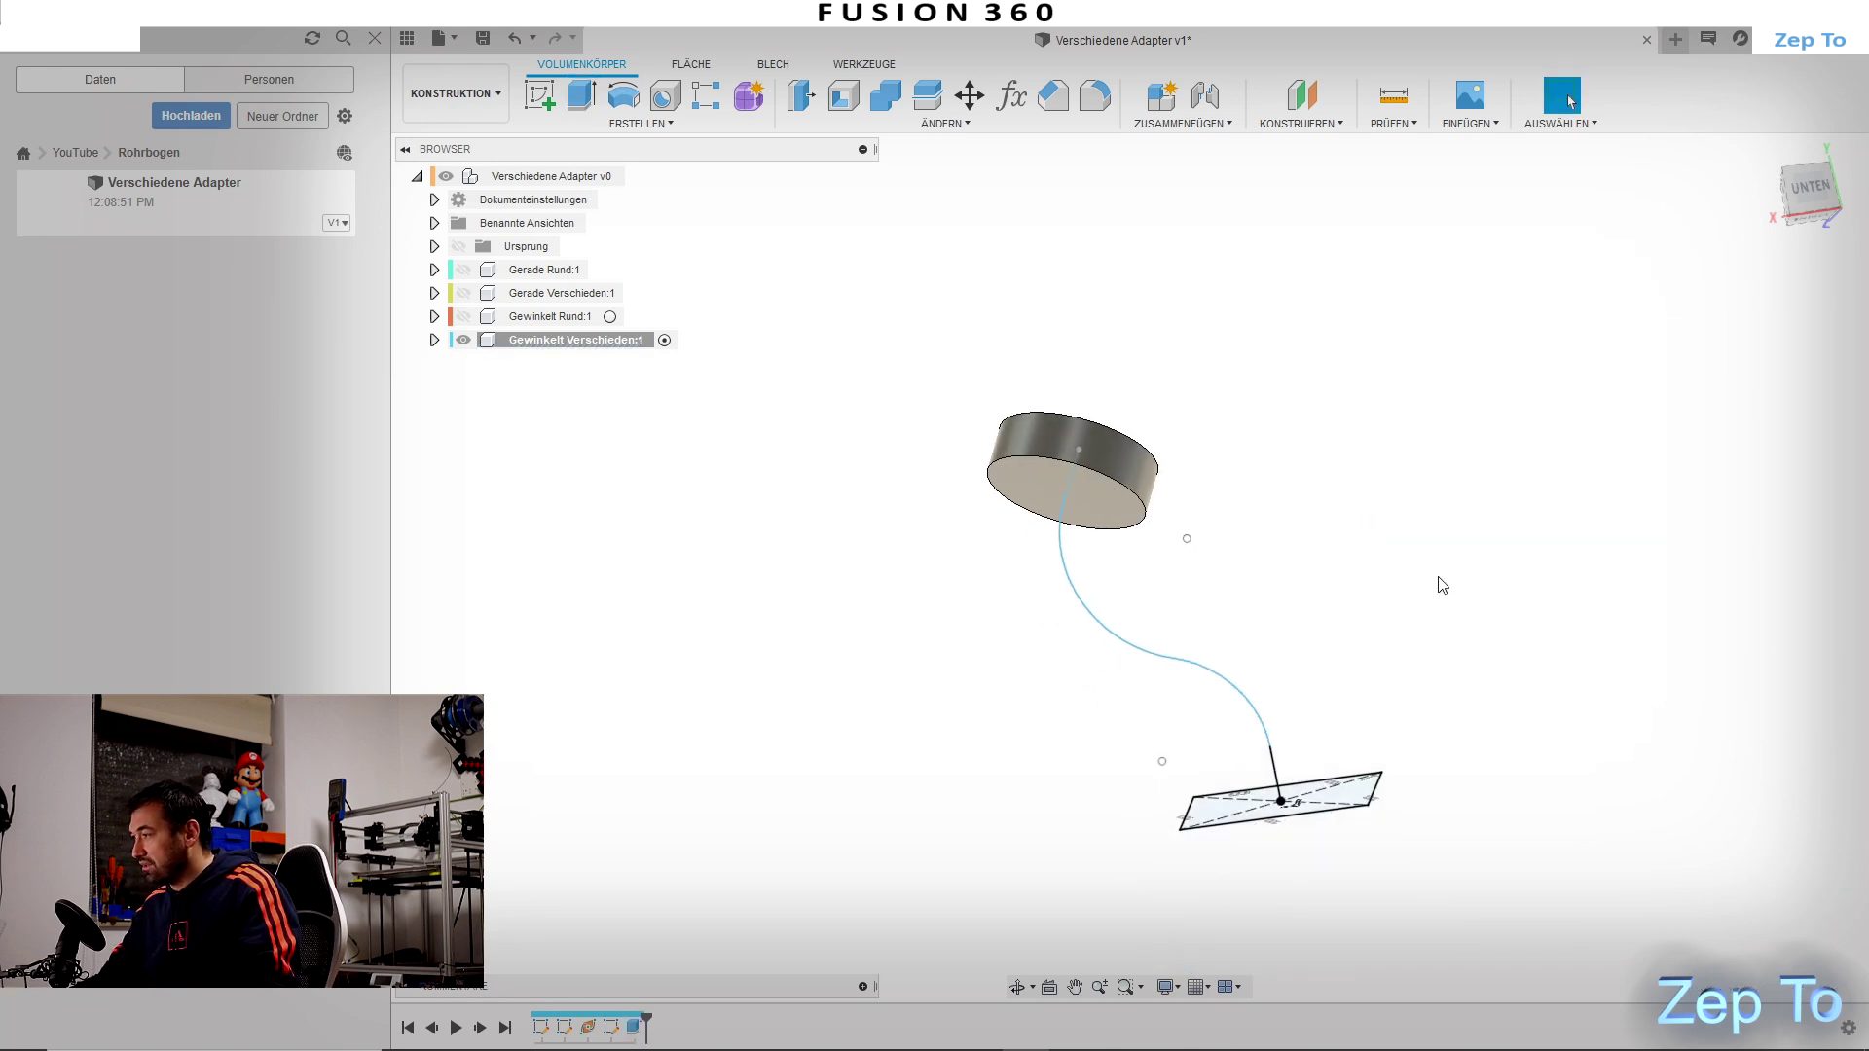
Step: Extrude the rectangle profile into a 20 mm solid box
{"action": "left_click", "coordinate": [584, 95]}
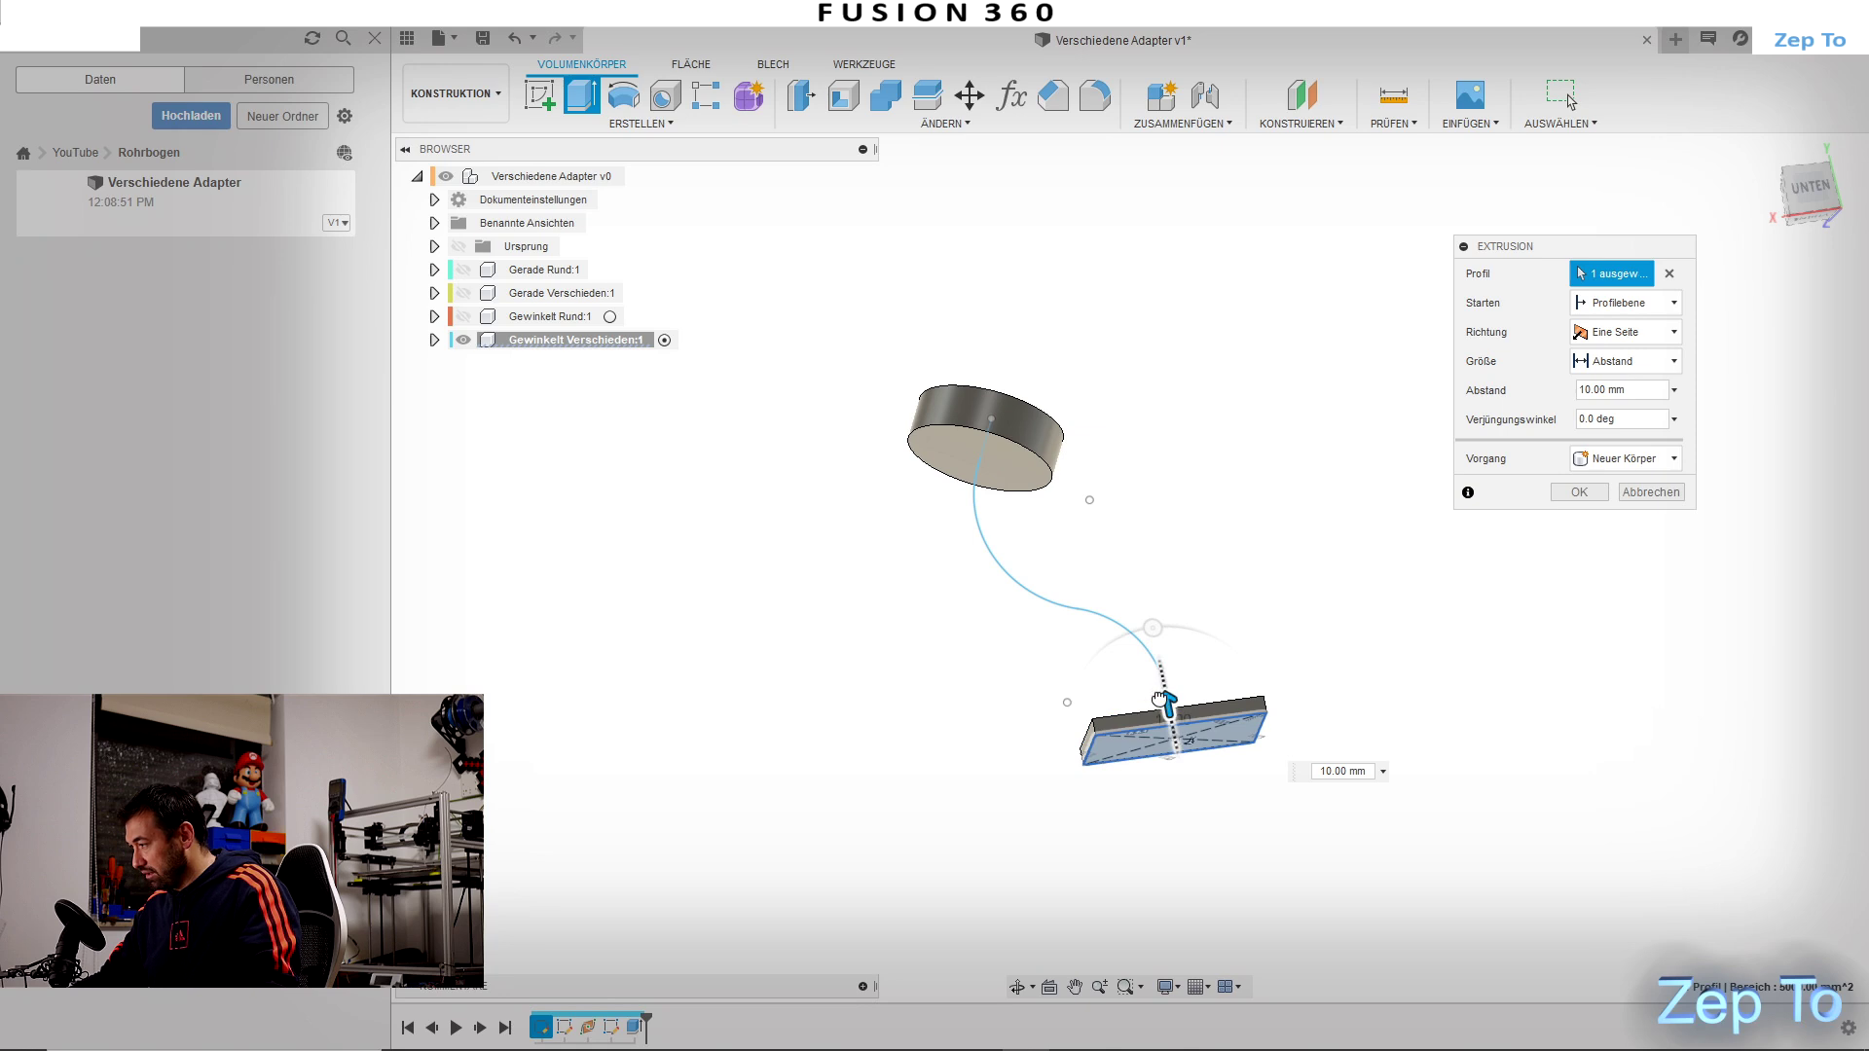
{"action": "left_click_drag", "start_coordinate": [1167, 701], "coordinate": [1132, 674]}
{"action": "type", "text": "25"}
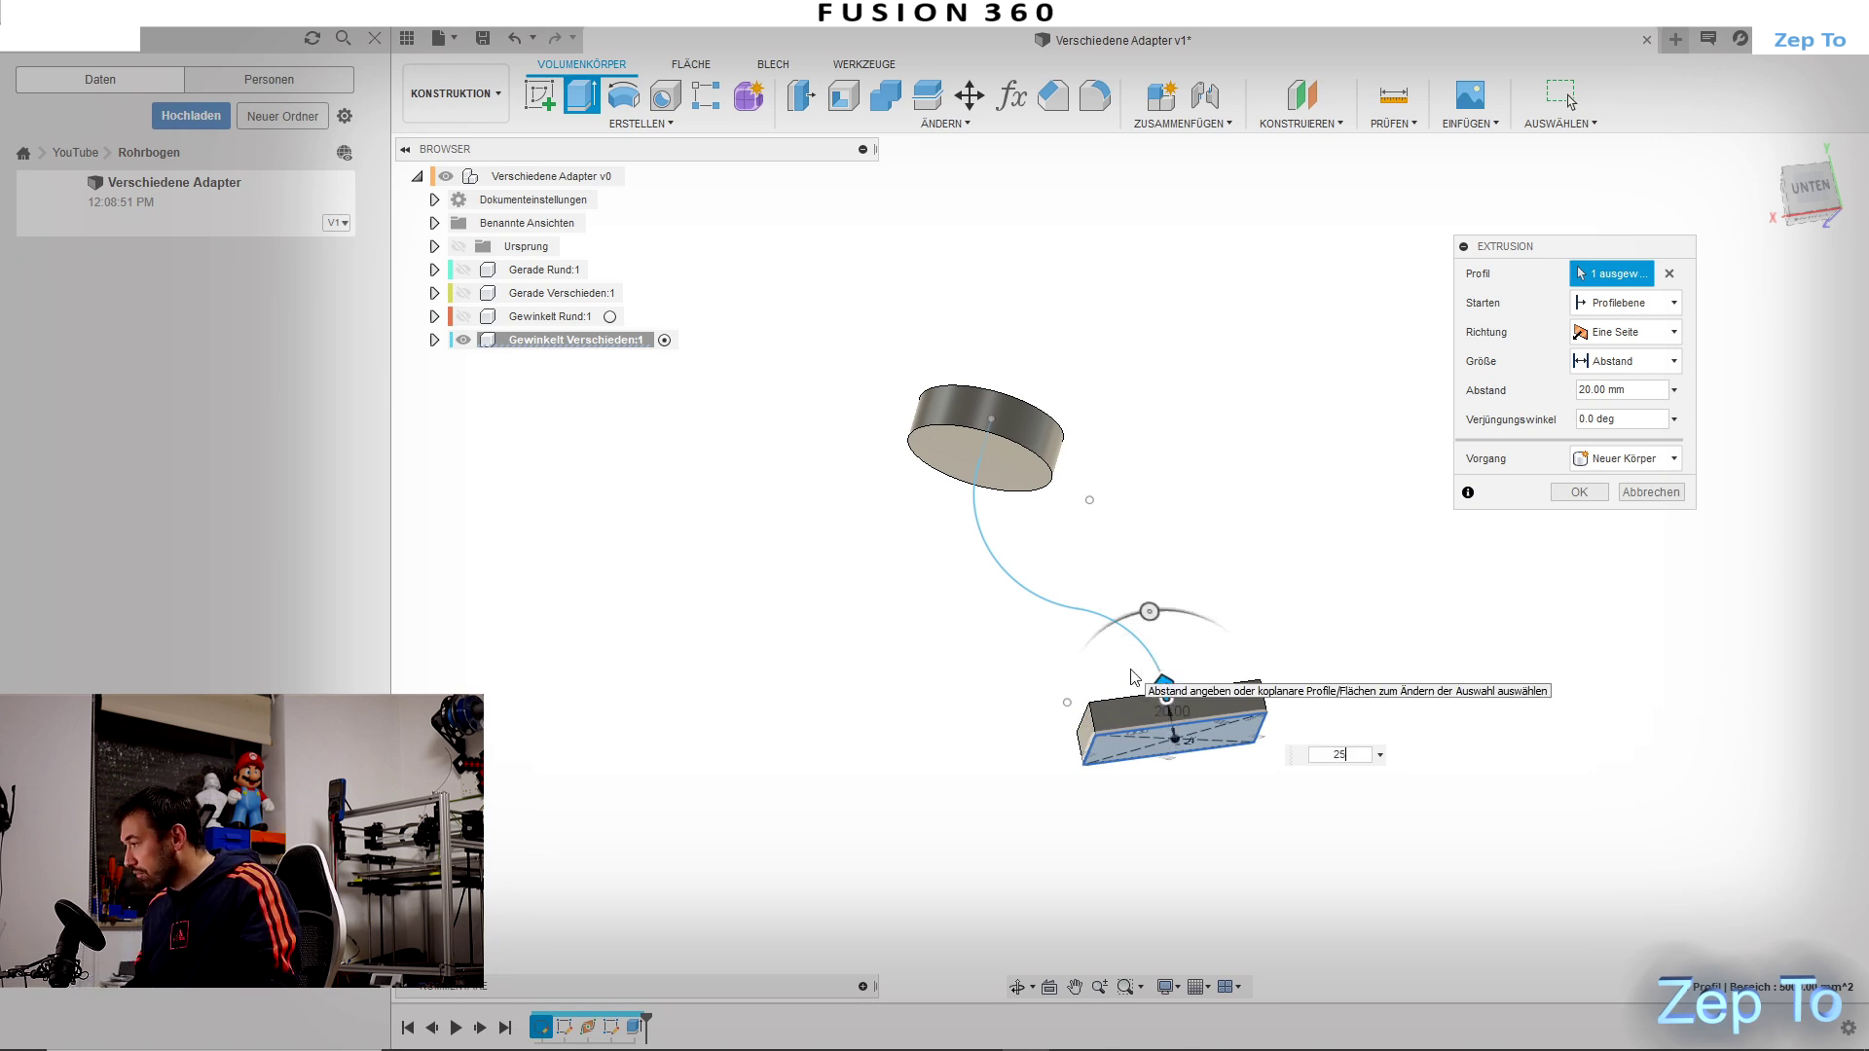
{"action": "key", "text": "Return"}
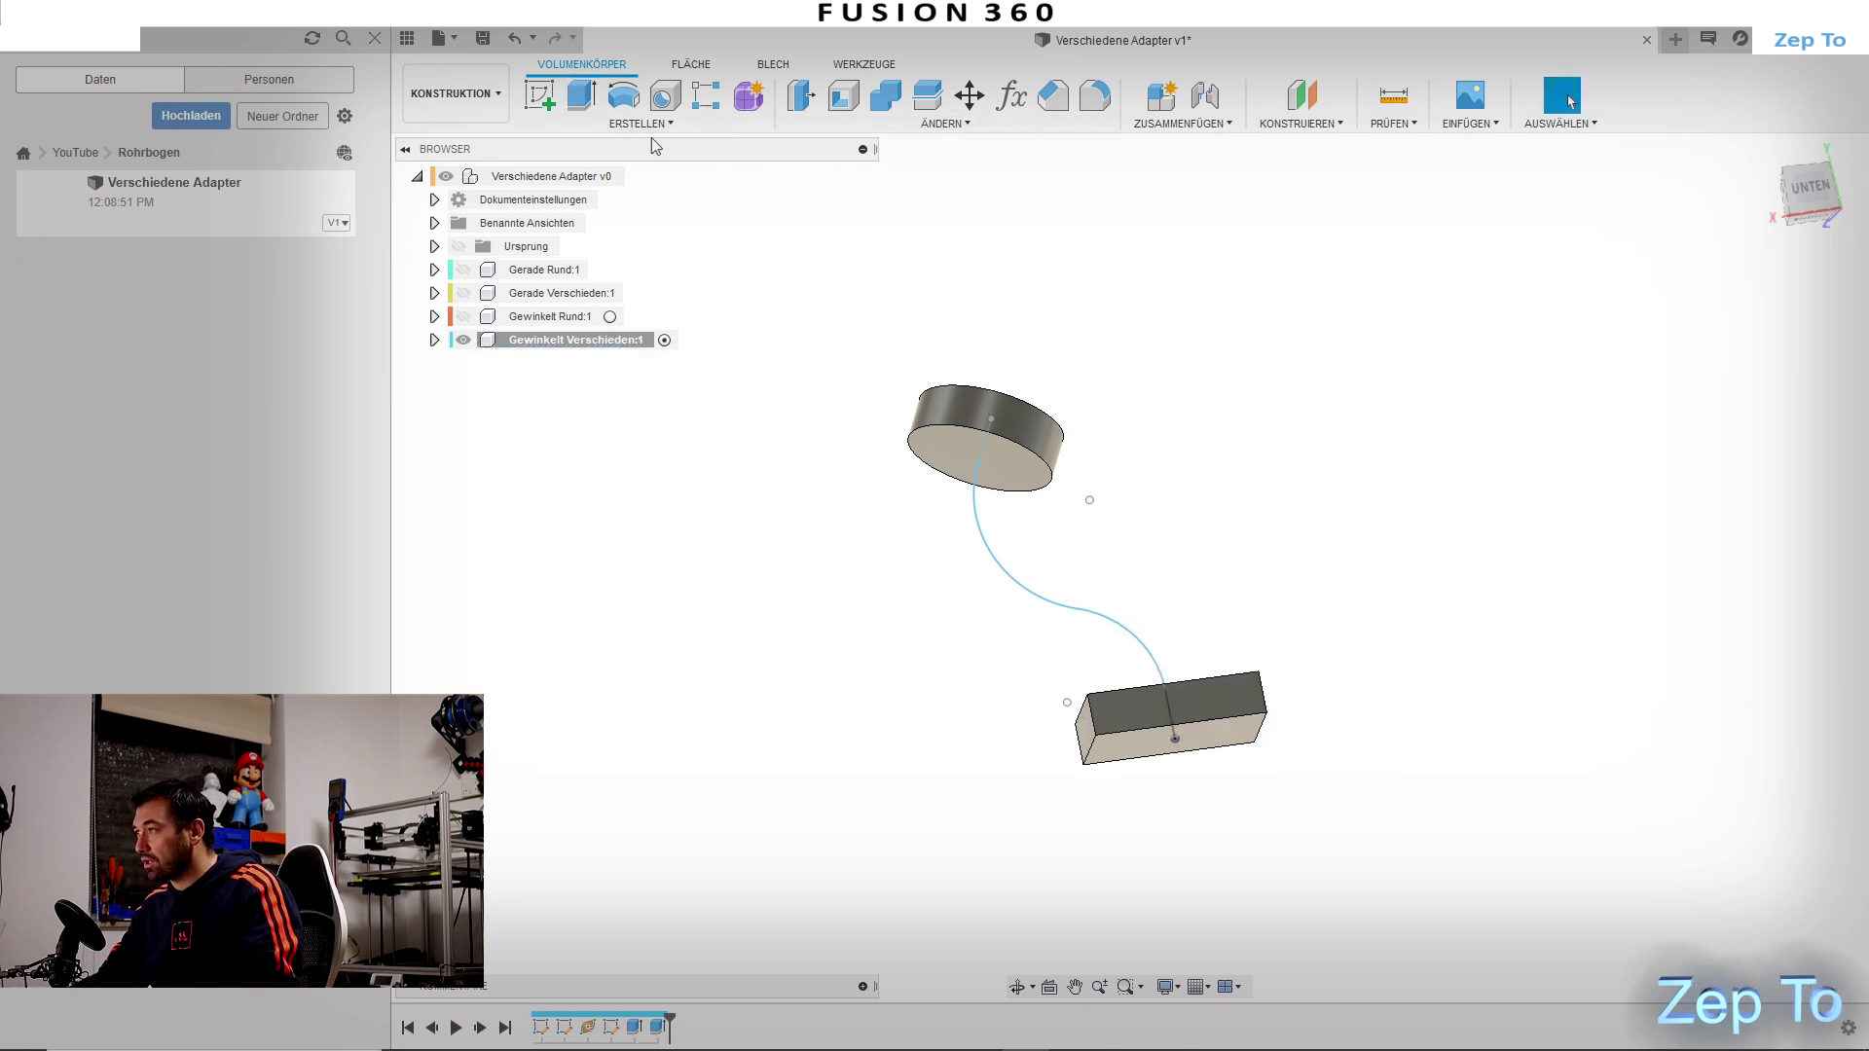
{"action": "left_click", "coordinate": [640, 123]}
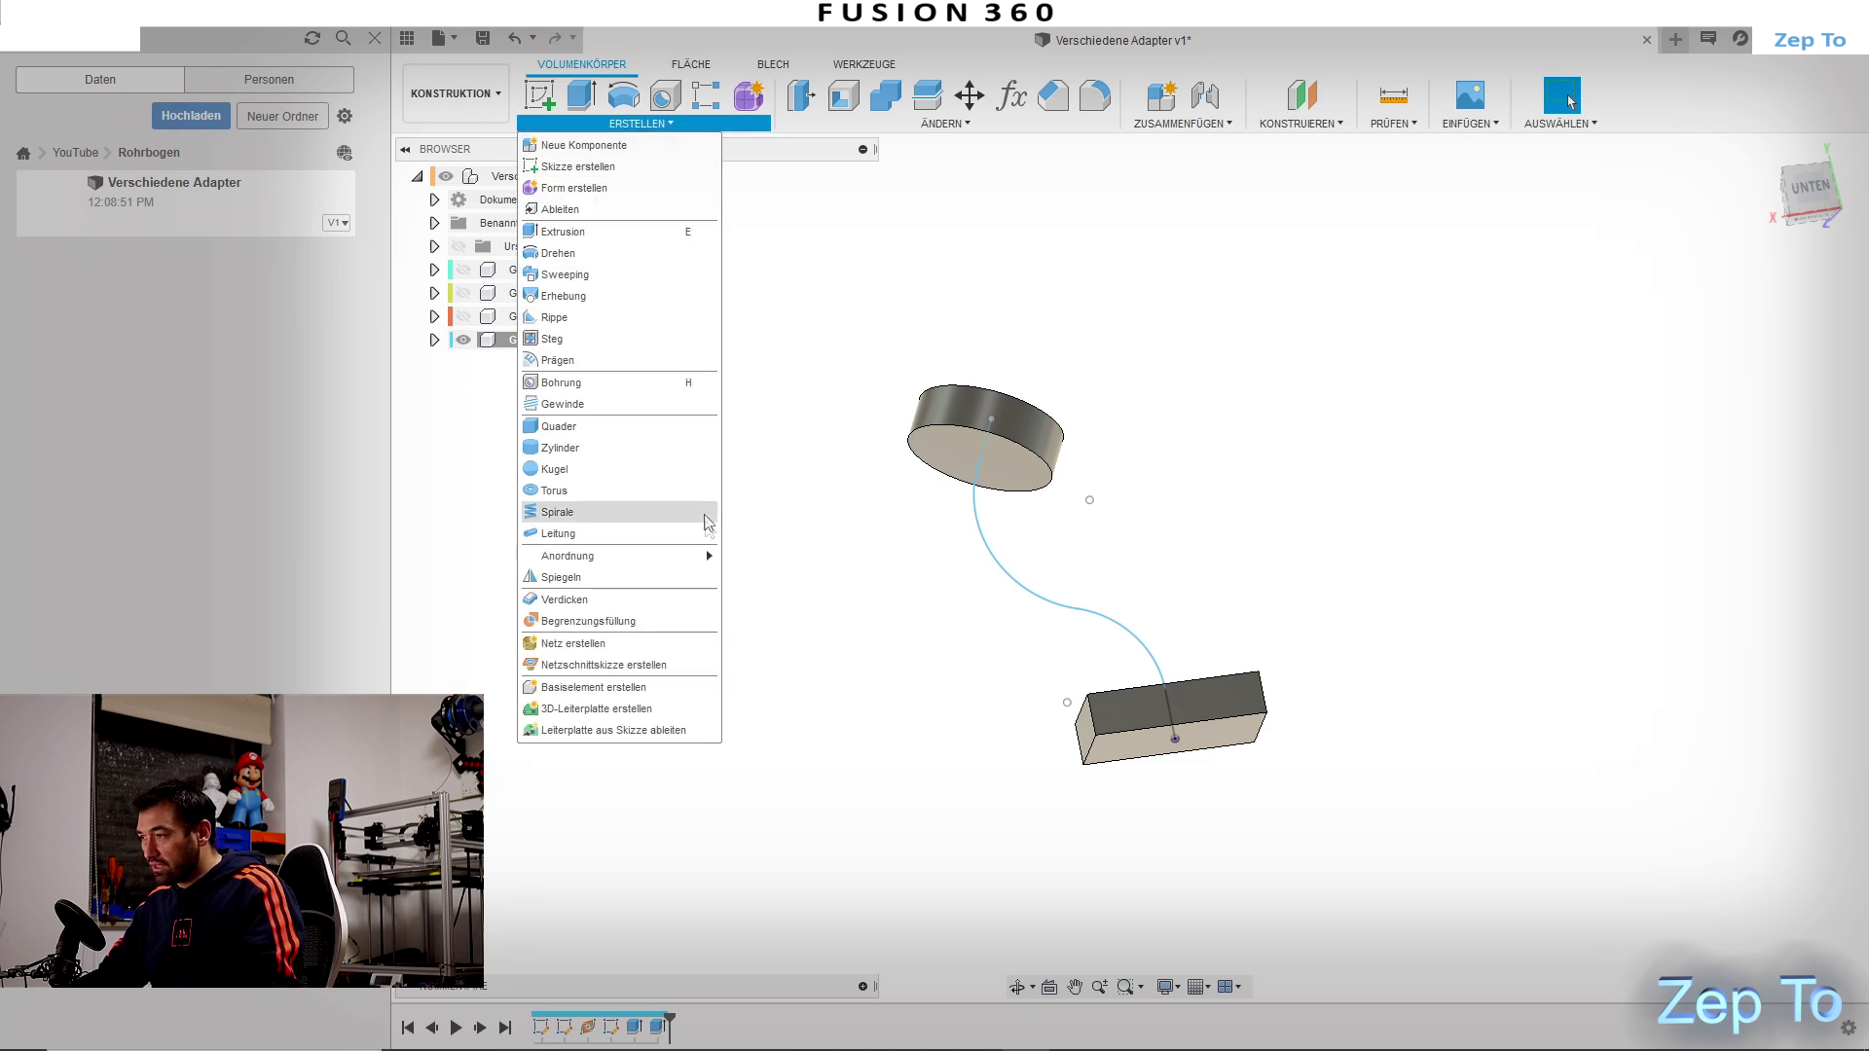
Step: Loft the box end face to the cylinder face using the S-curve as centreline
{"action": "left_click", "coordinate": [592, 302]}
{"action": "middle_click_drag", "start_coordinate": [1110, 433], "coordinate": [1226, 654], "text": "shift"}
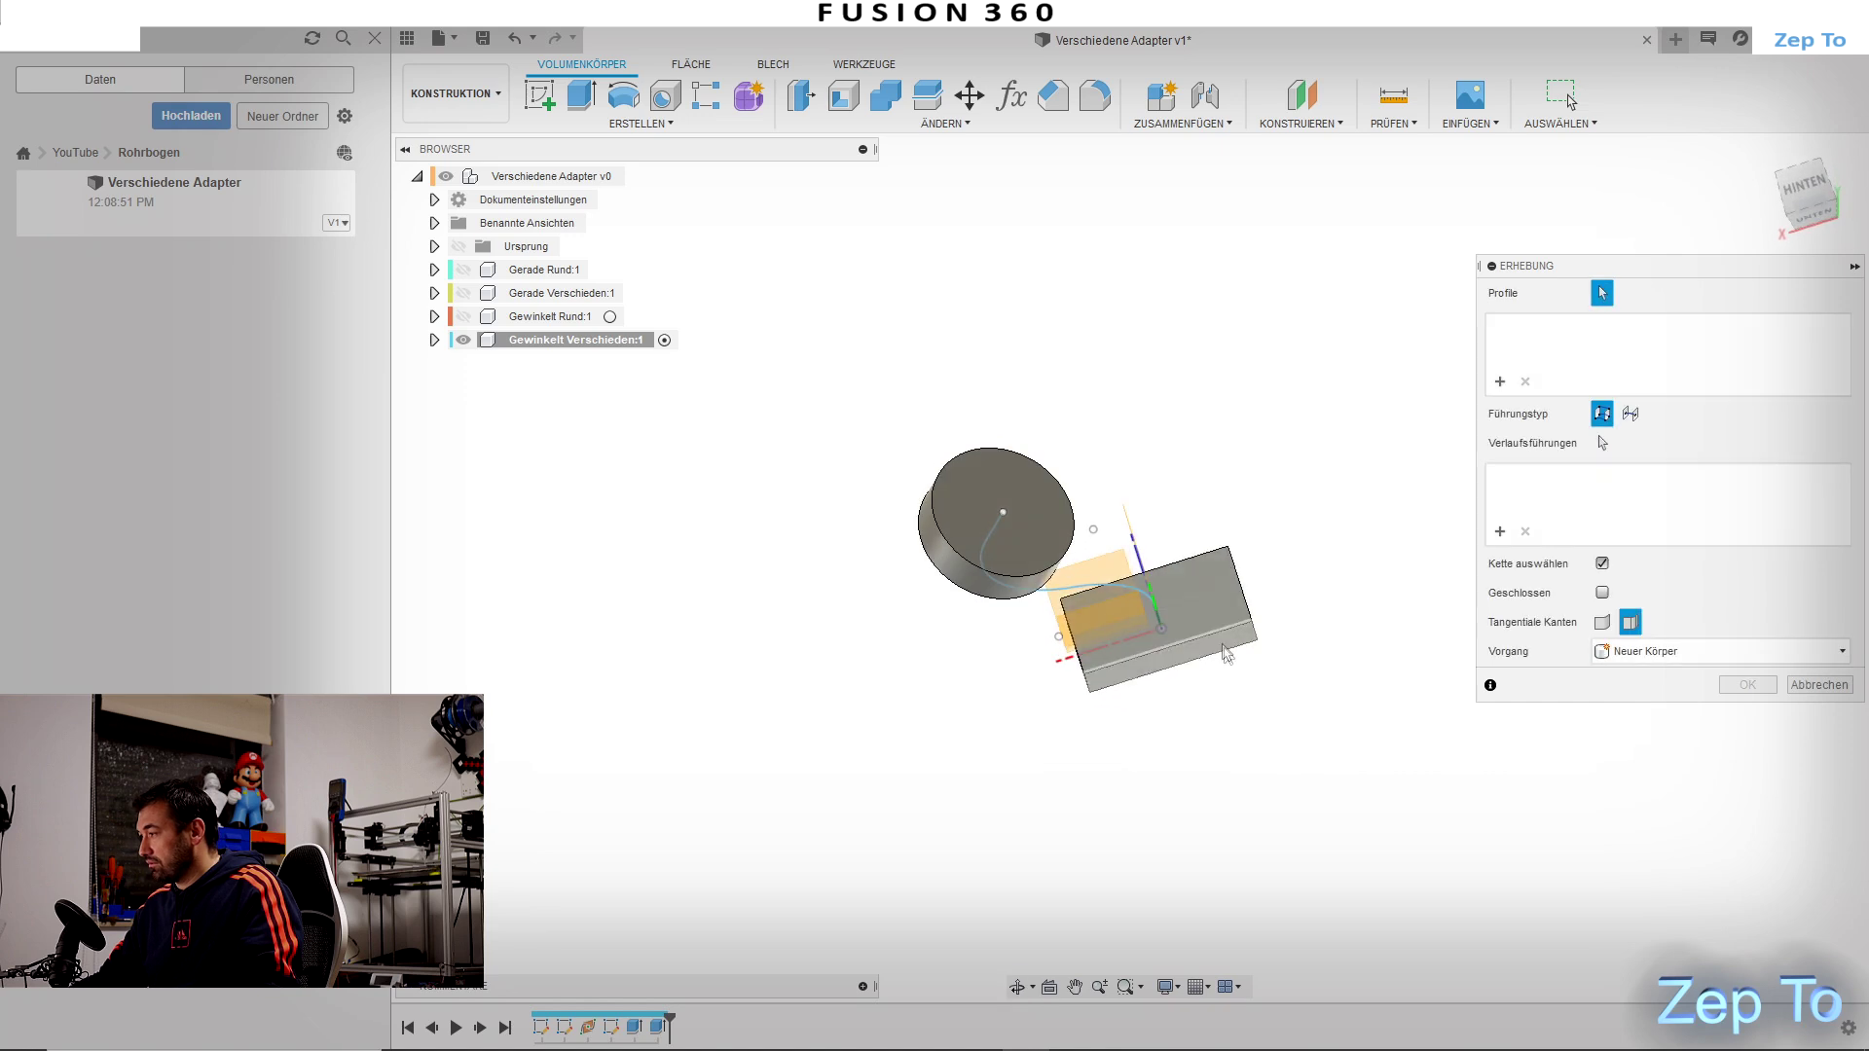
{"action": "left_click", "coordinate": [1207, 601]}
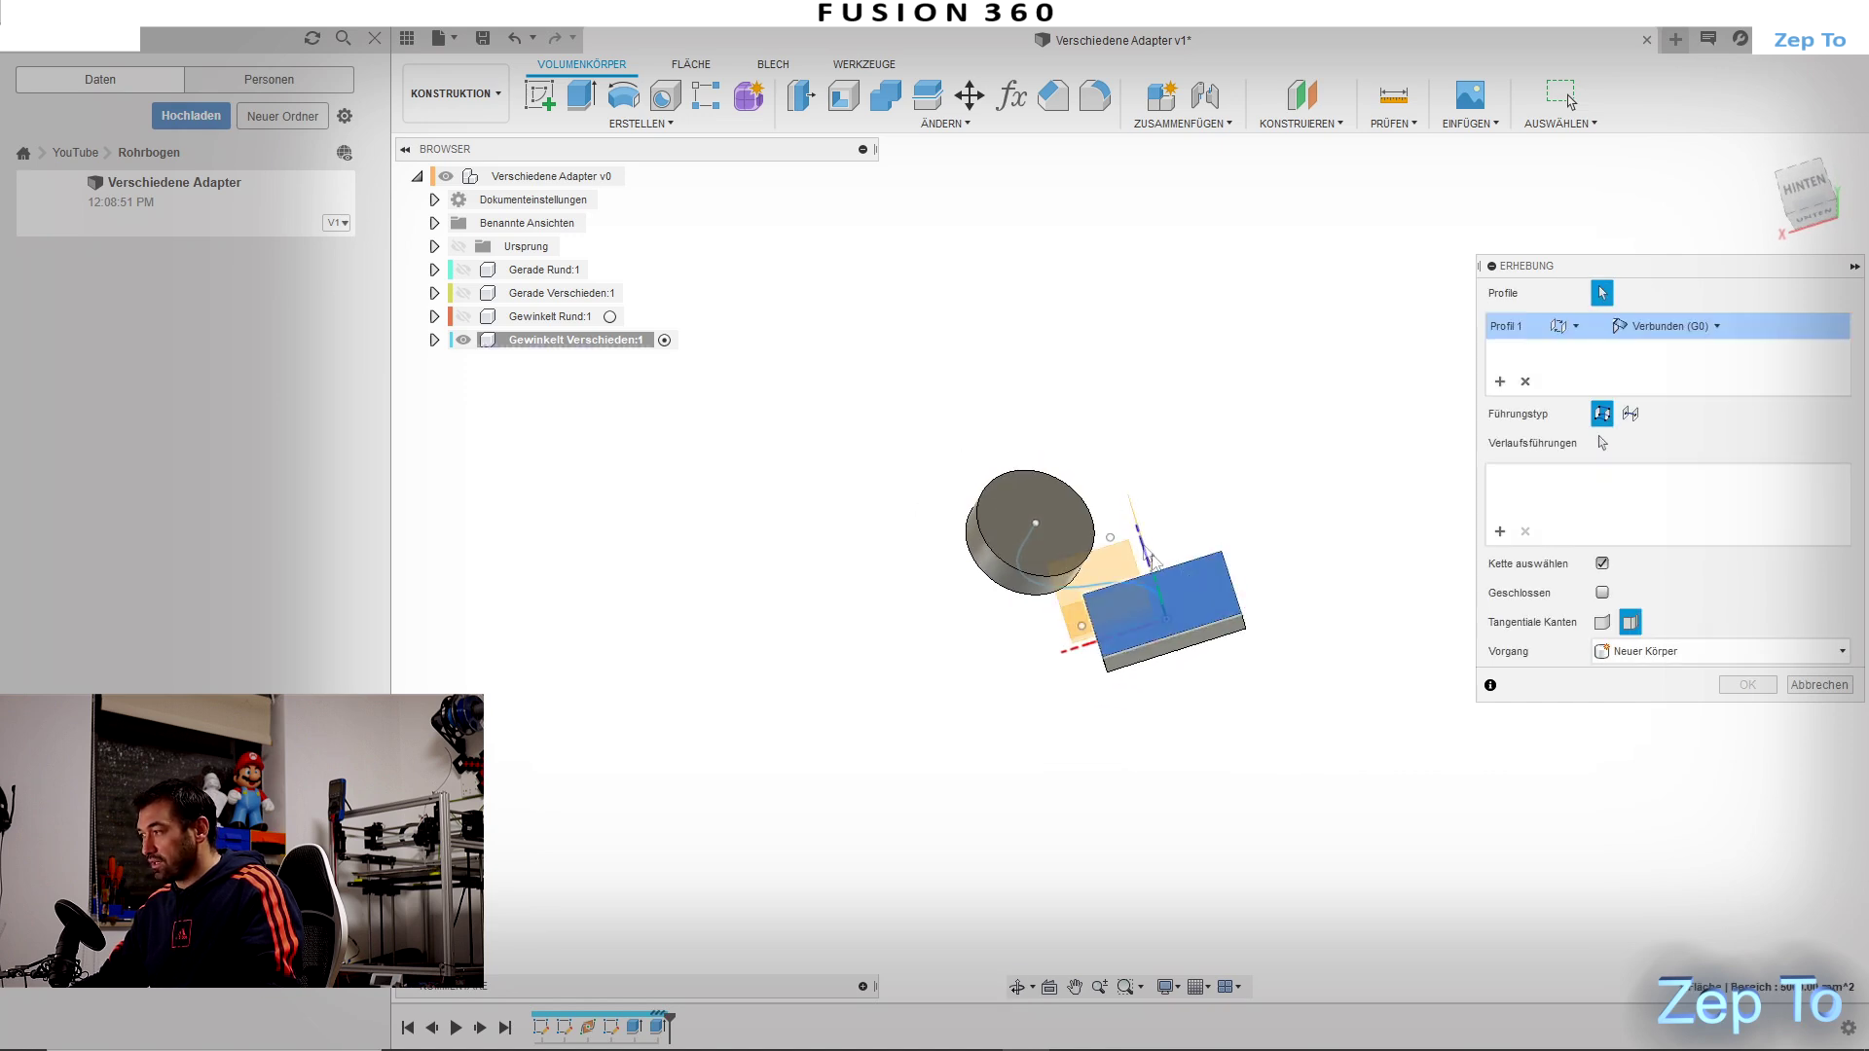
{"action": "middle_click_drag", "start_coordinate": [1207, 601], "coordinate": [1058, 466], "text": "shift"}
{"action": "left_click", "coordinate": [1058, 465]}
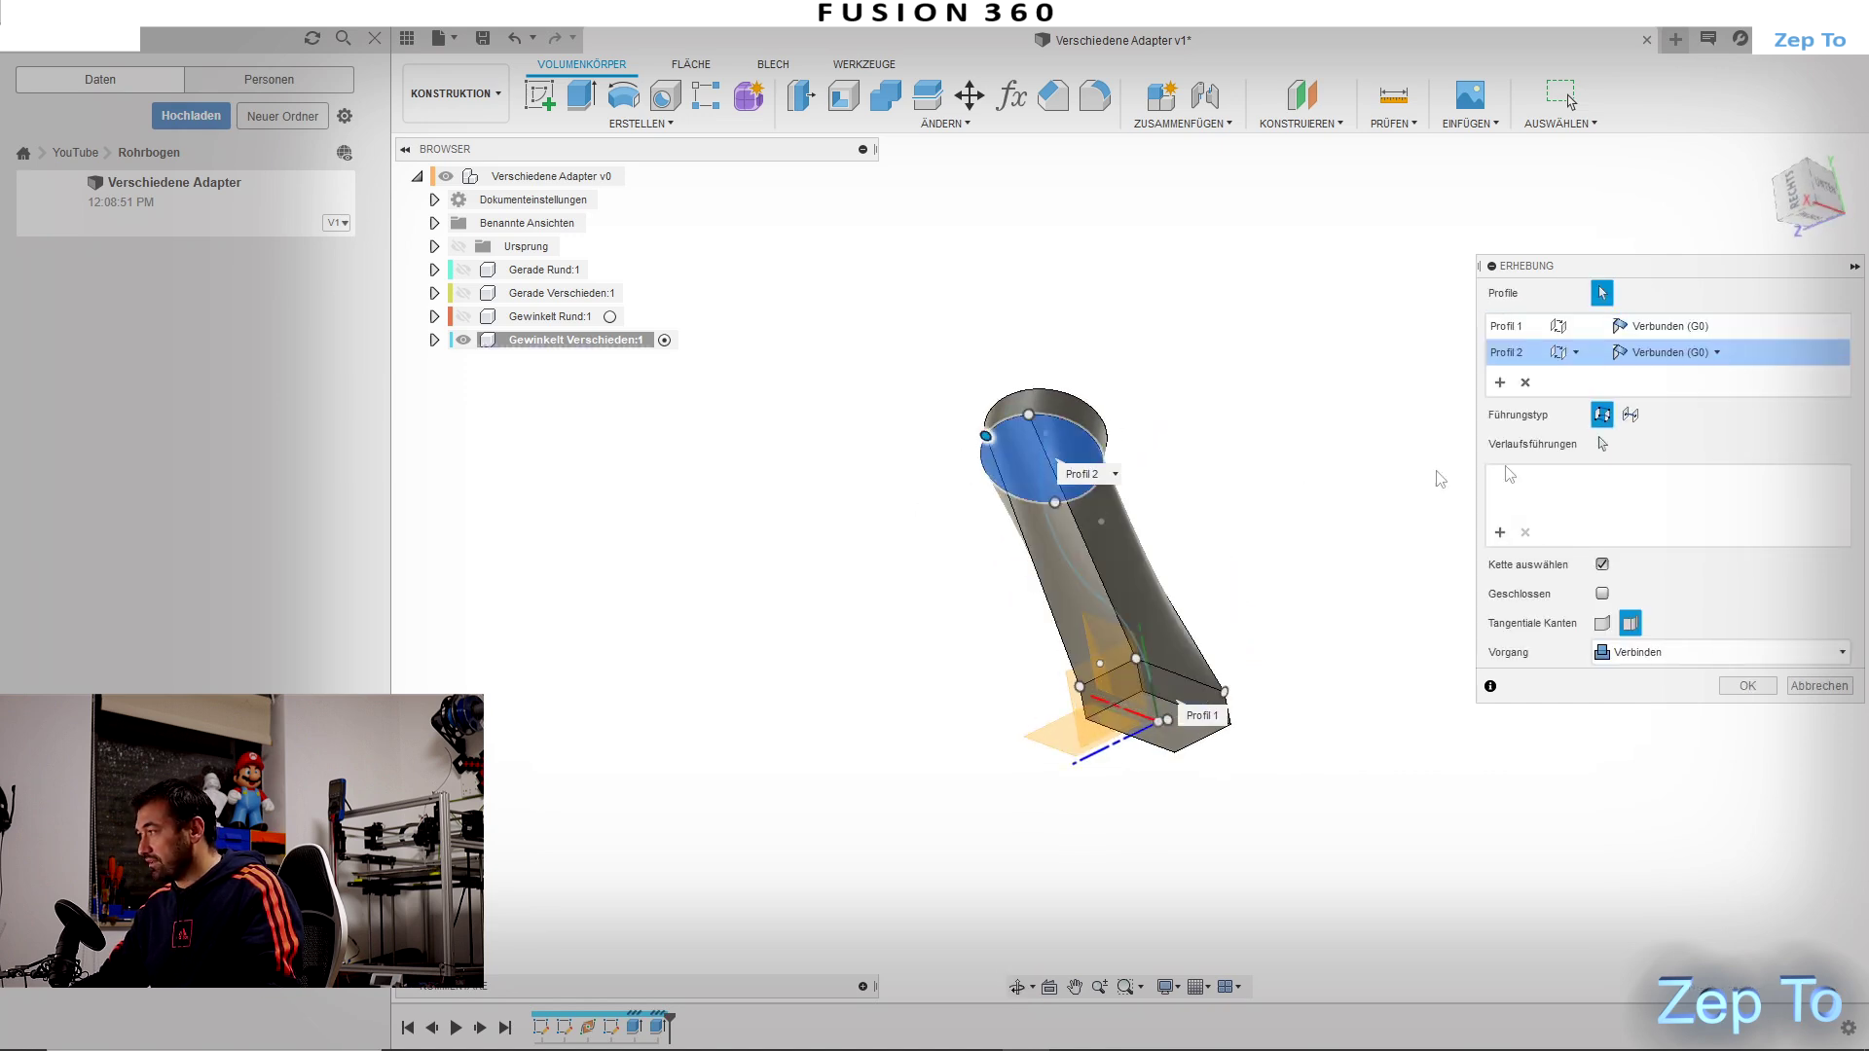
{"action": "left_click", "coordinate": [1632, 415]}
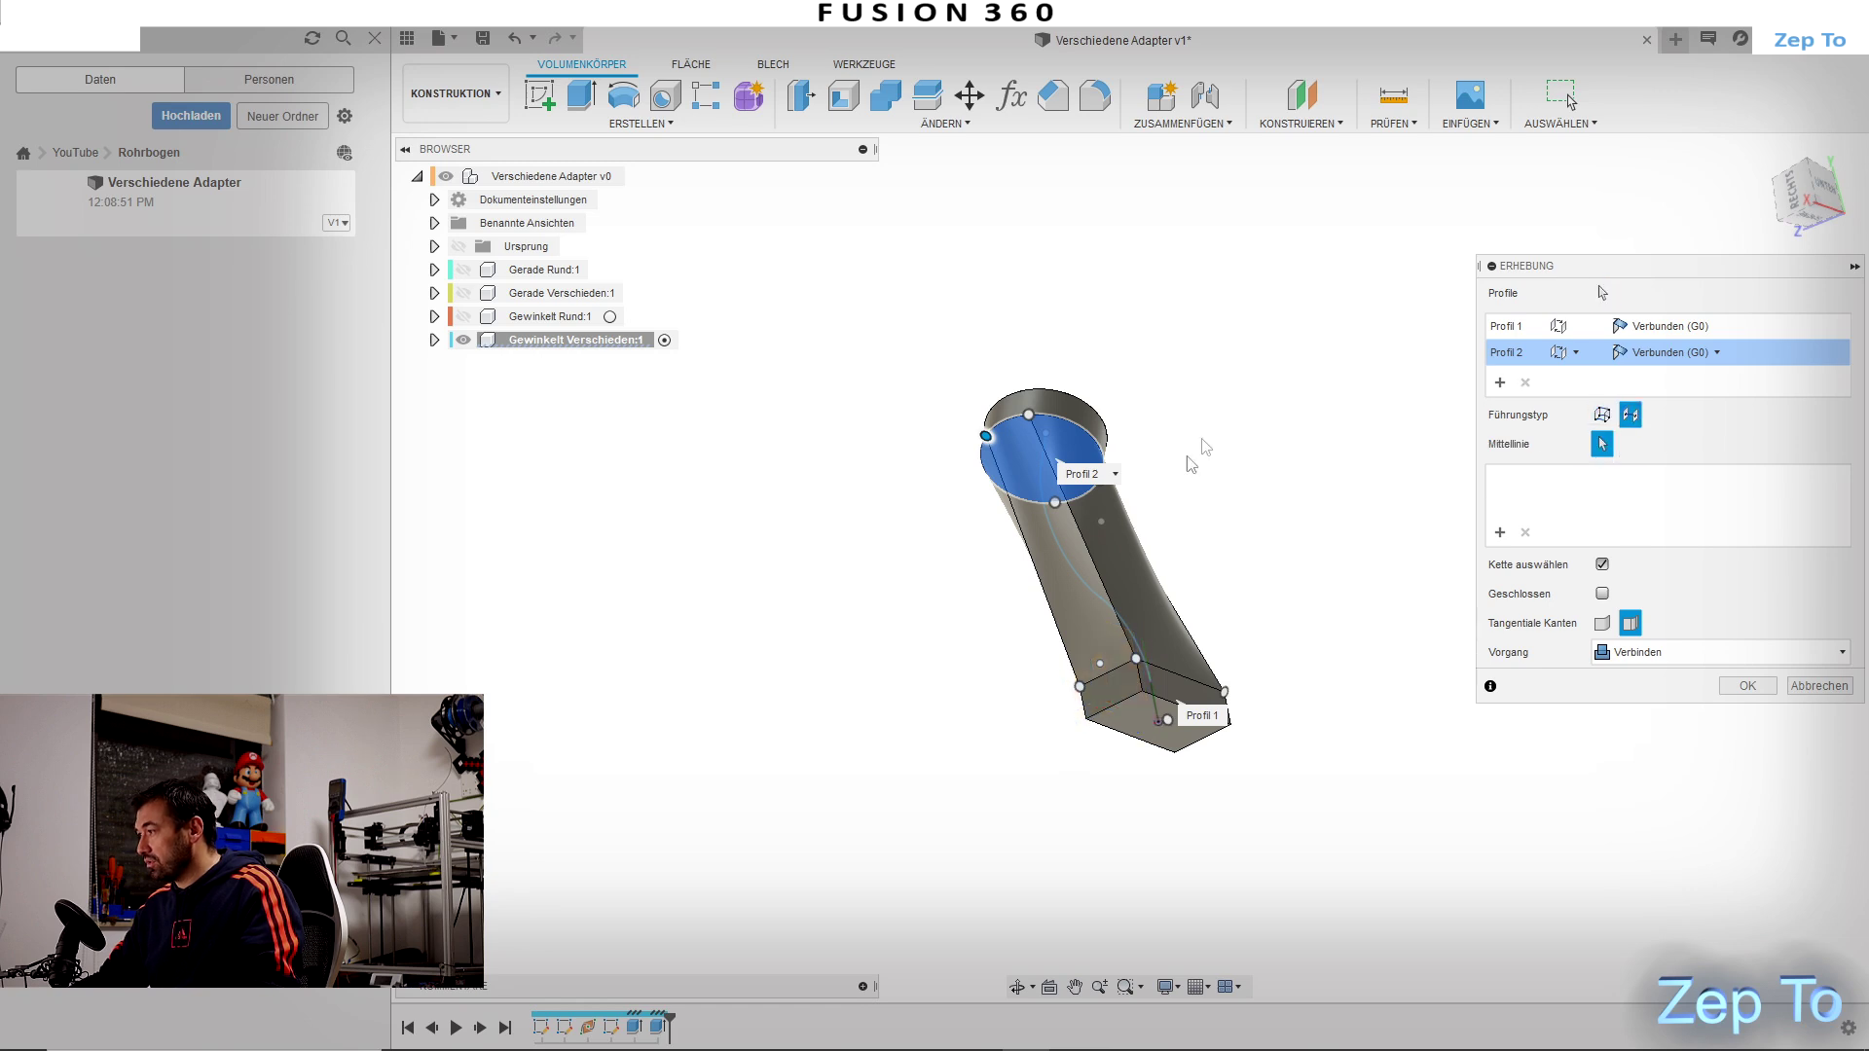
{"action": "left_click", "coordinate": [1078, 573]}
{"action": "mouse_move", "coordinate": [1268, 546]}
{"action": "middle_mouse_down", "text": "shift"}
{"action": "mouse_move", "coordinate": [1131, 695]}
{"action": "mouse_move", "coordinate": [1063, 681]}
{"action": "middle_mouse_up", "text": "shift"}
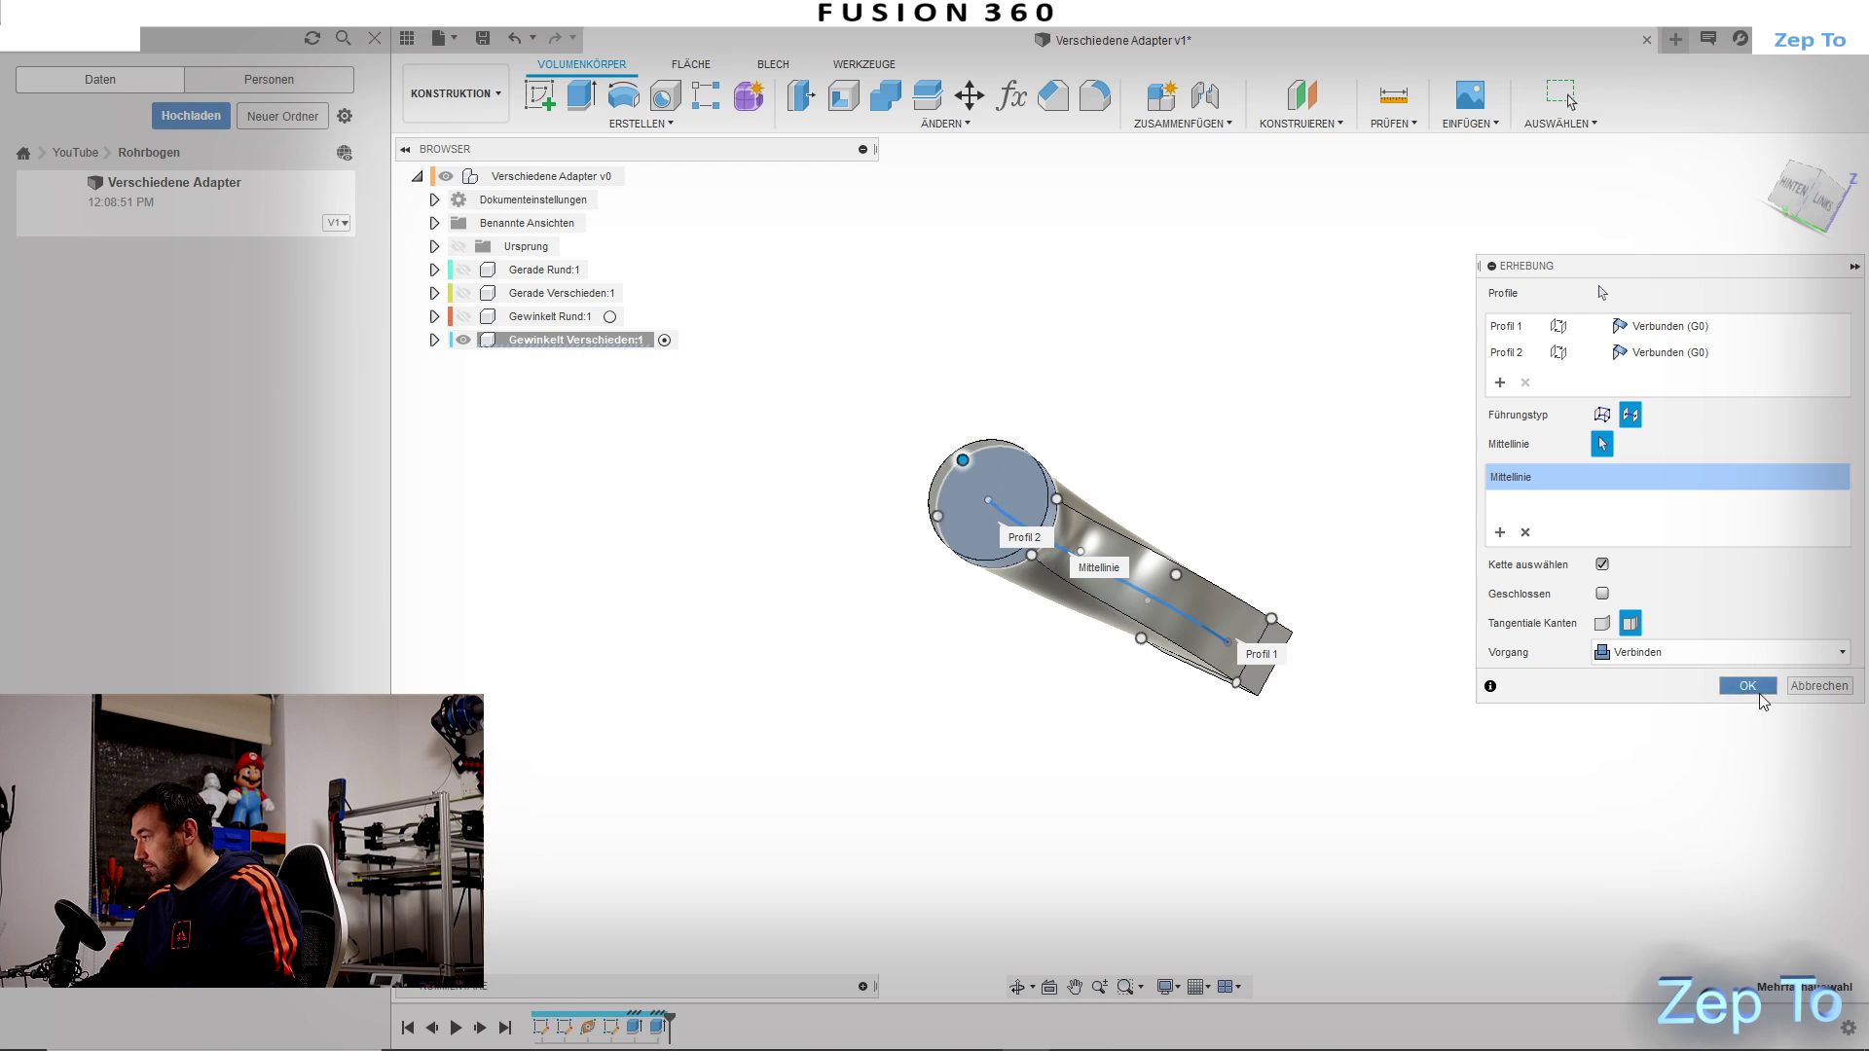
{"action": "left_click", "coordinate": [1747, 686]}
{"action": "mouse_move", "coordinate": [1268, 509]}
{"action": "middle_mouse_down", "text": "shift"}
{"action": "mouse_move", "coordinate": [1169, 718]}
{"action": "mouse_move", "coordinate": [1265, 671]}
{"action": "middle_mouse_up", "text": "shift"}
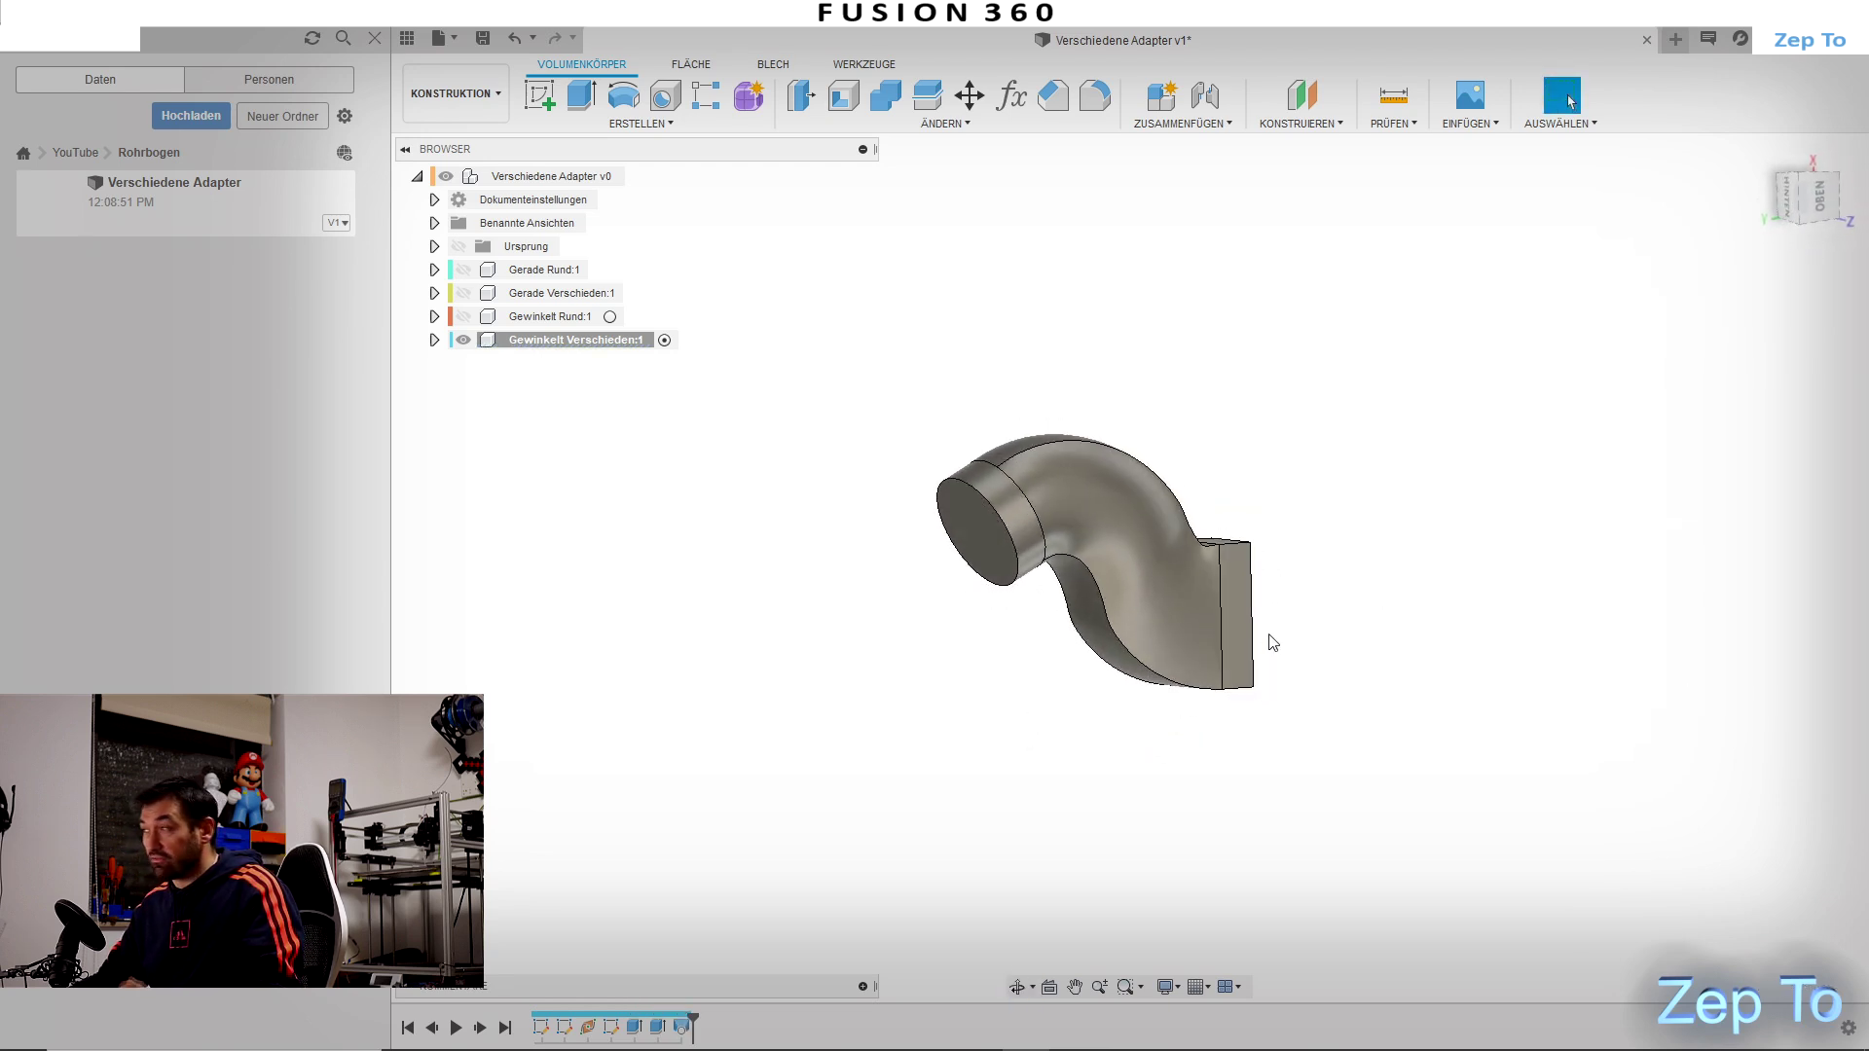
Step: Shell the adapter to a 2 mm wall, opening both the round and rectangular ends
{"action": "left_click", "coordinate": [843, 98]}
{"action": "left_click", "coordinate": [981, 533]}
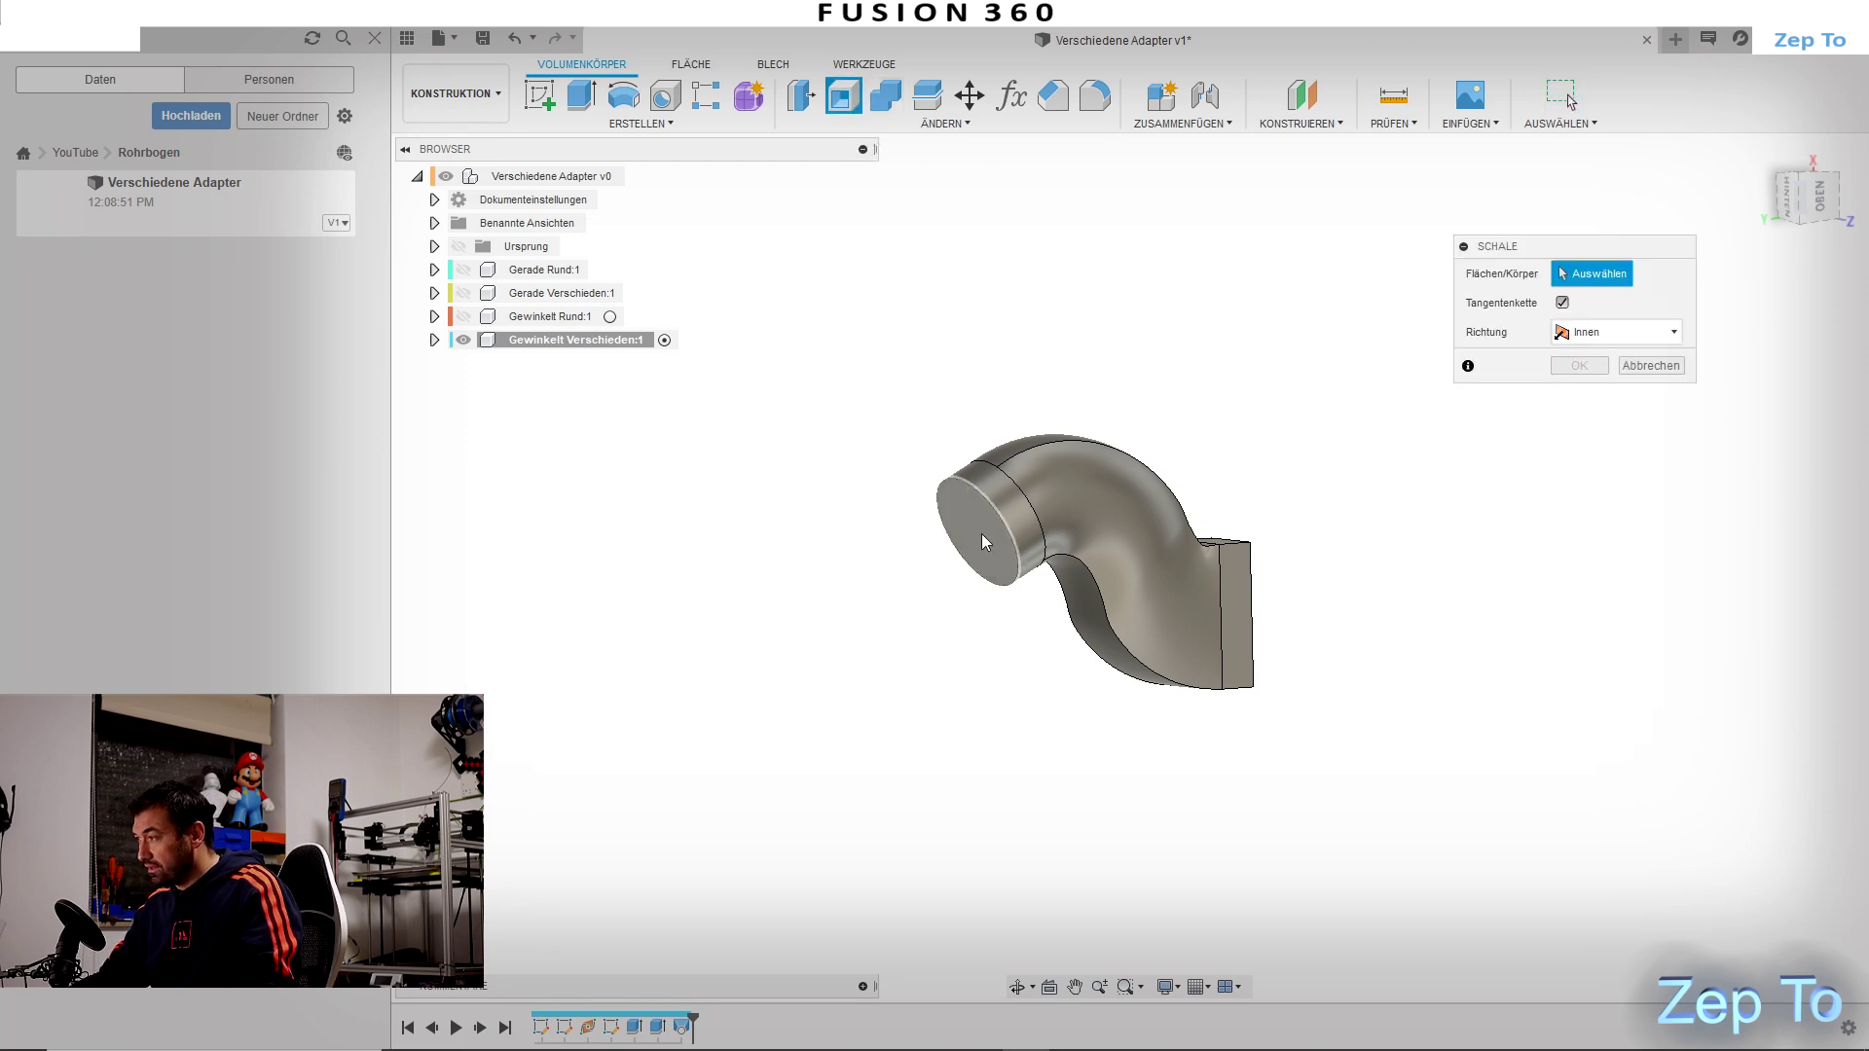
{"action": "mouse_move", "coordinate": [1293, 730]}
{"action": "middle_mouse_down", "text": "shift"}
{"action": "mouse_move", "coordinate": [1296, 770]}
{"action": "mouse_move", "coordinate": [1211, 639]}
{"action": "middle_mouse_up", "text": "shift"}
{"action": "left_click", "coordinate": [1211, 640]}
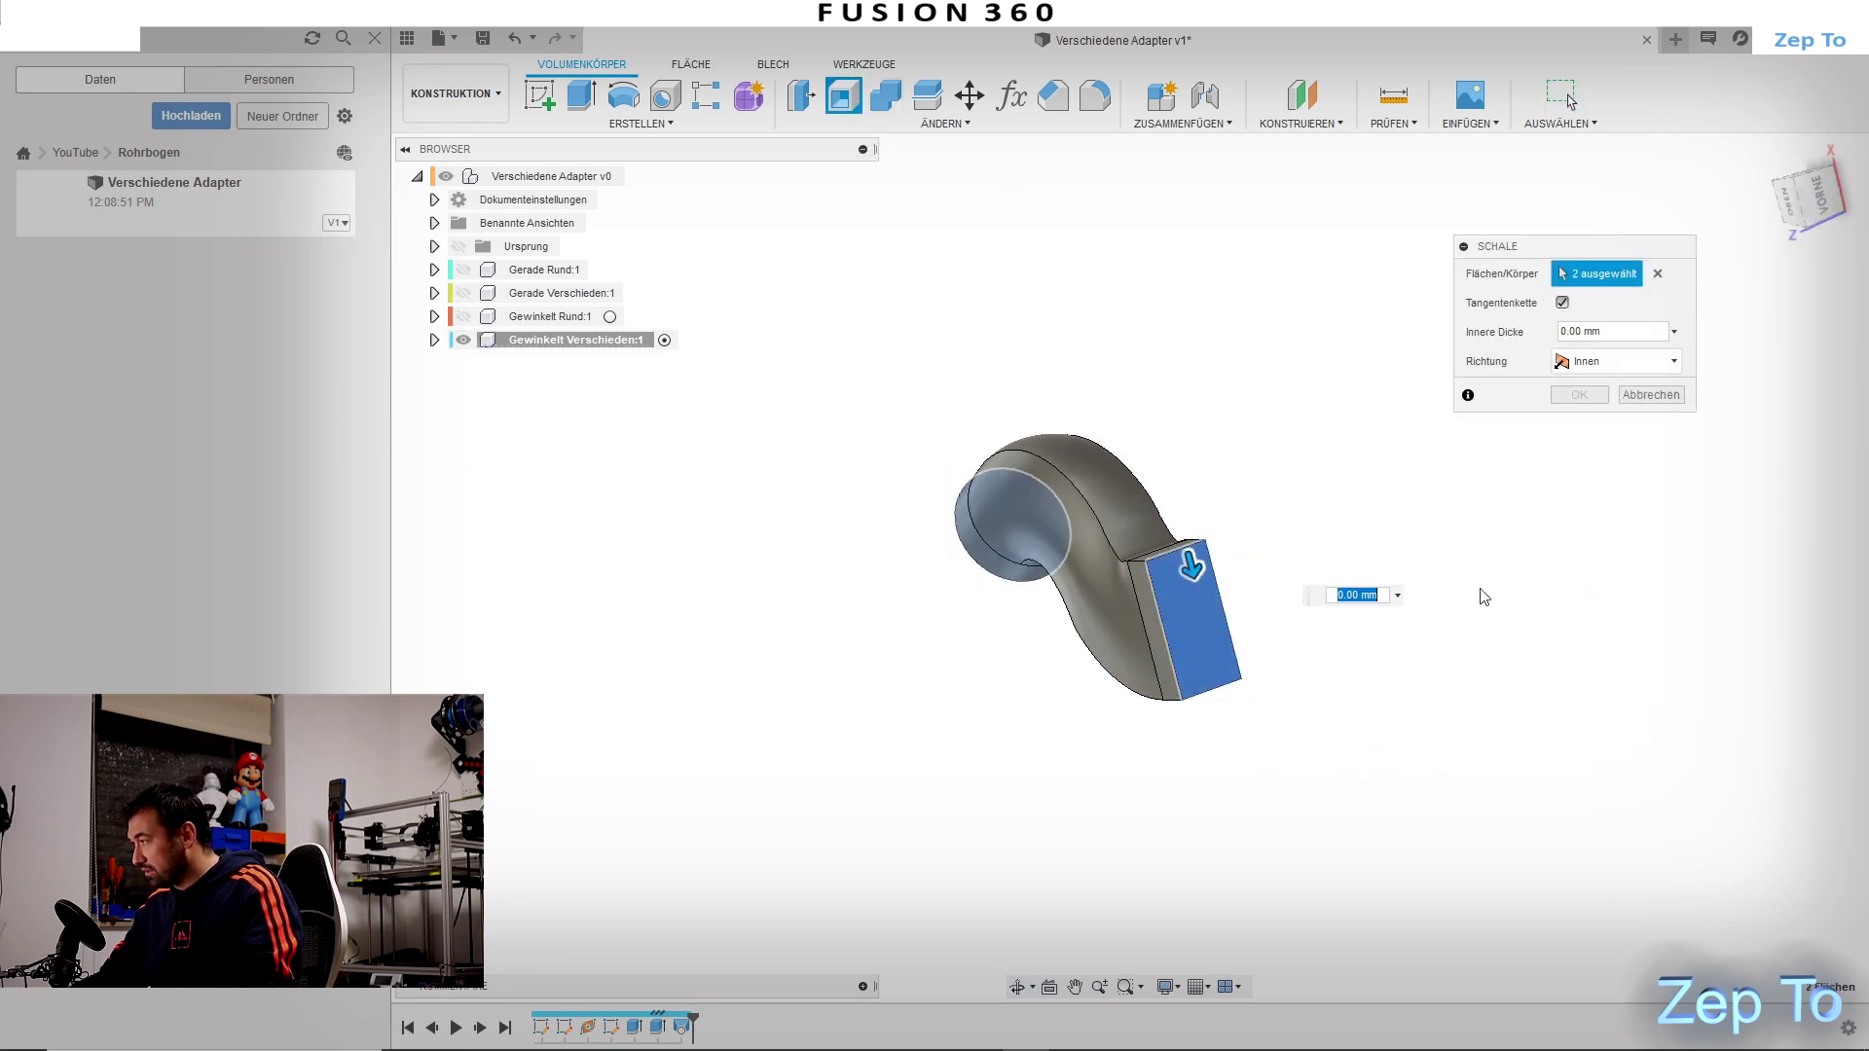
{"action": "left_click", "coordinate": [1561, 333]}
{"action": "type", "text": "2"}
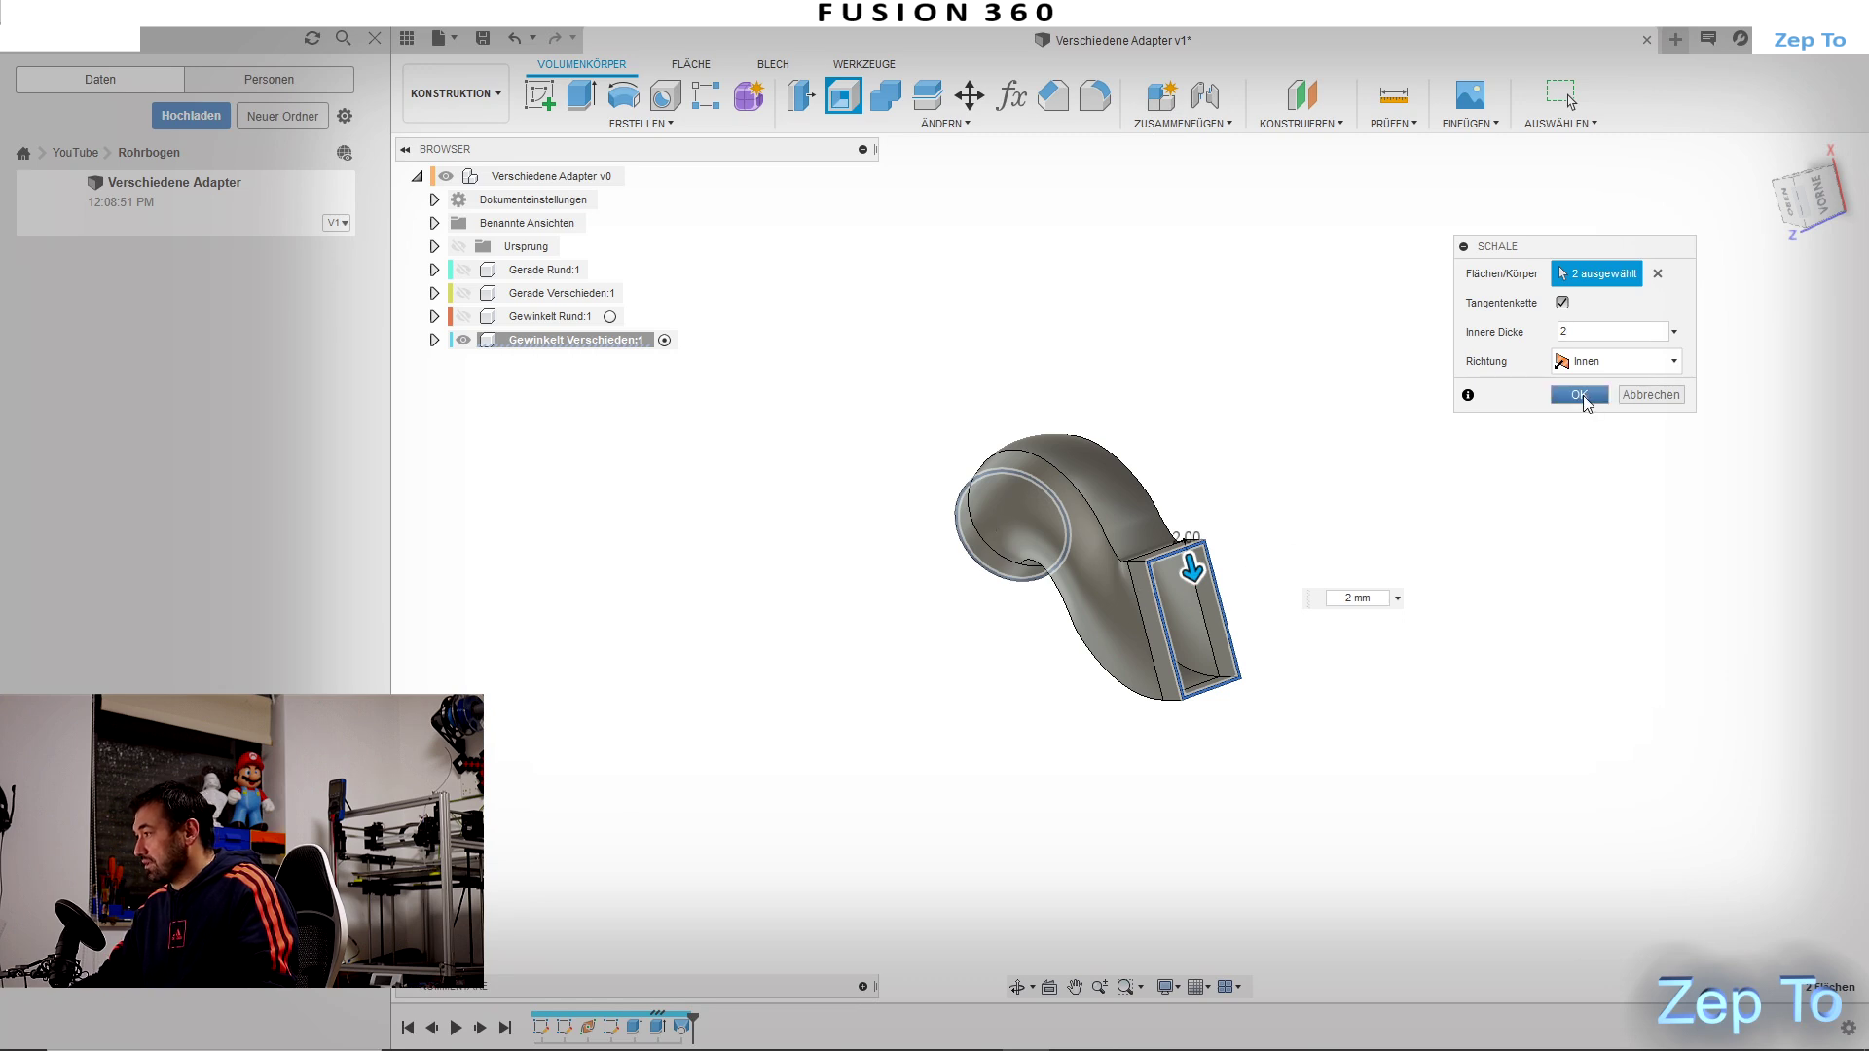
{"action": "left_click", "coordinate": [1580, 396]}
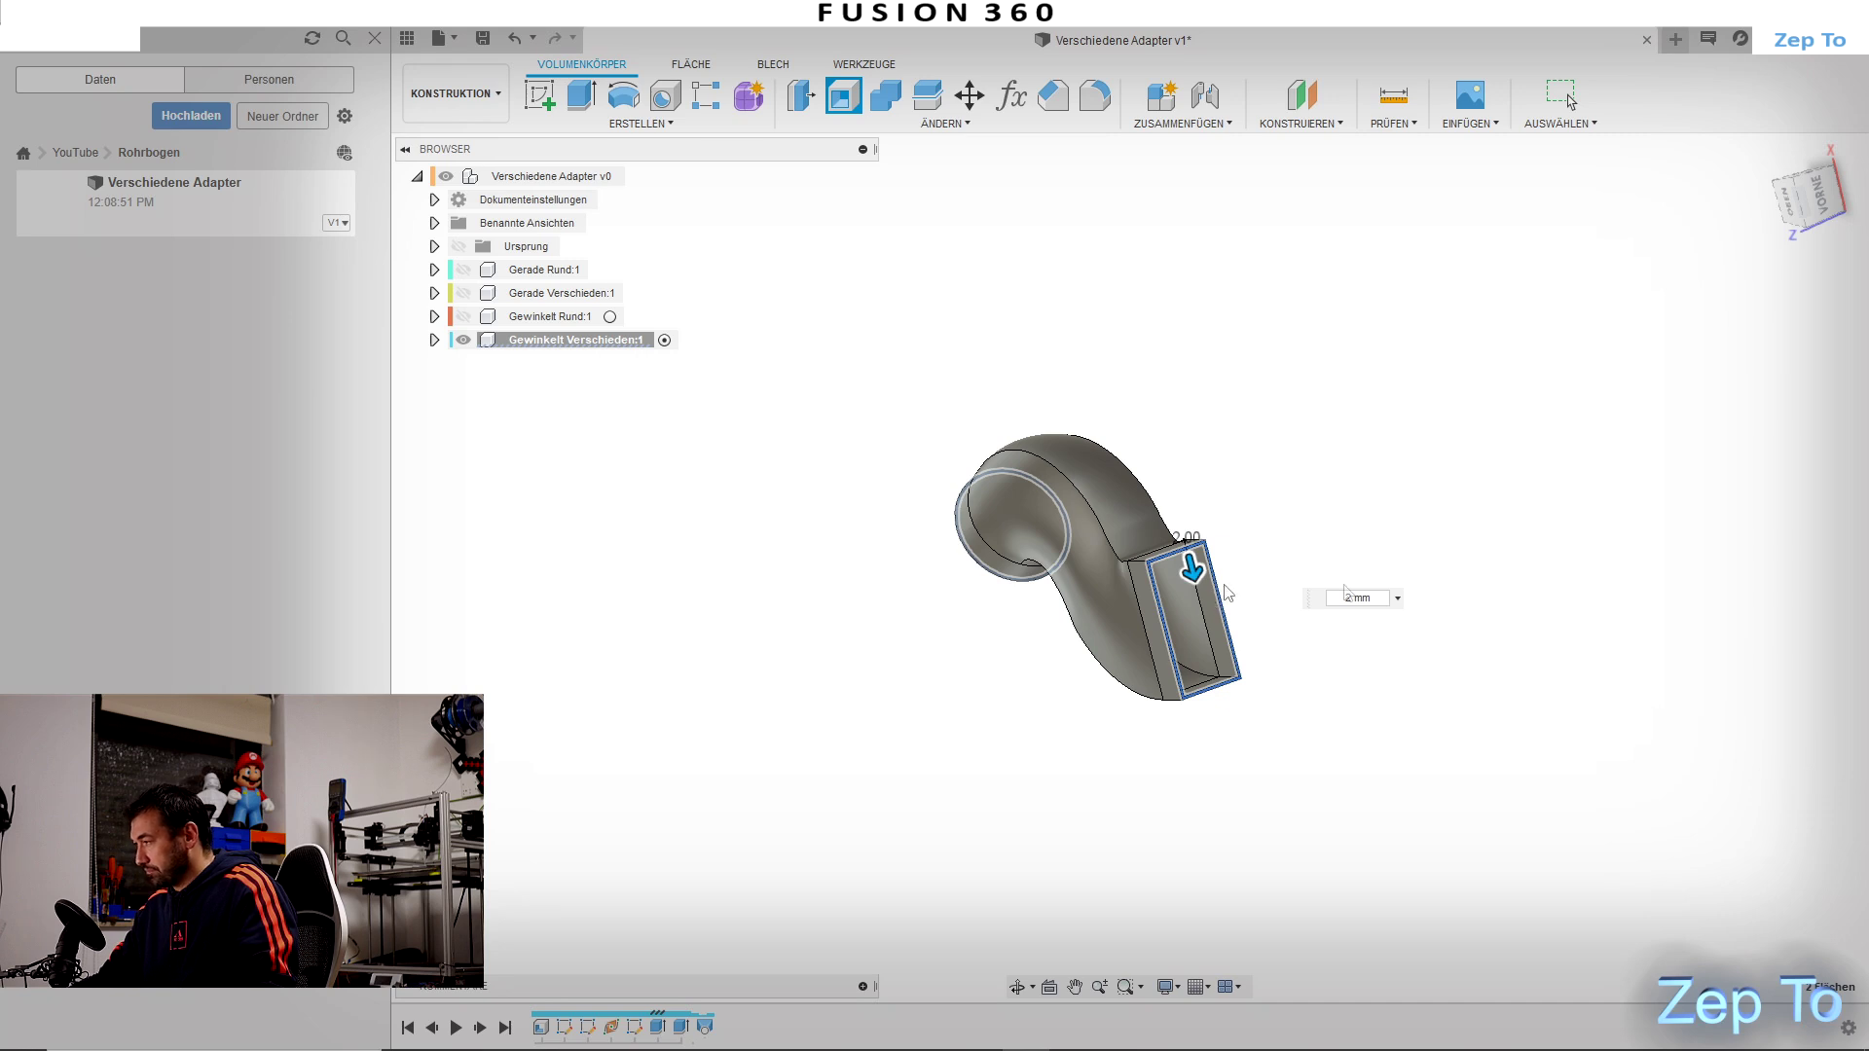
Step: Orbit around the hollow duct to look into the round opening
{"action": "key", "text": "Escape"}
{"action": "mouse_move", "coordinate": [1295, 565]}
{"action": "middle_mouse_down", "text": "shift"}
{"action": "mouse_move", "coordinate": [1407, 505]}
{"action": "mouse_move", "coordinate": [1394, 534]}
{"action": "mouse_move", "coordinate": [1336, 537]}
{"action": "mouse_move", "coordinate": [1203, 606]}
{"action": "mouse_move", "coordinate": [1297, 396]}
{"action": "mouse_move", "coordinate": [1218, 588]}
{"action": "middle_mouse_up", "text": "shift"}
{"action": "scroll", "coordinate": [1218, 589], "scroll_direction": "down", "scroll_amount": 2}
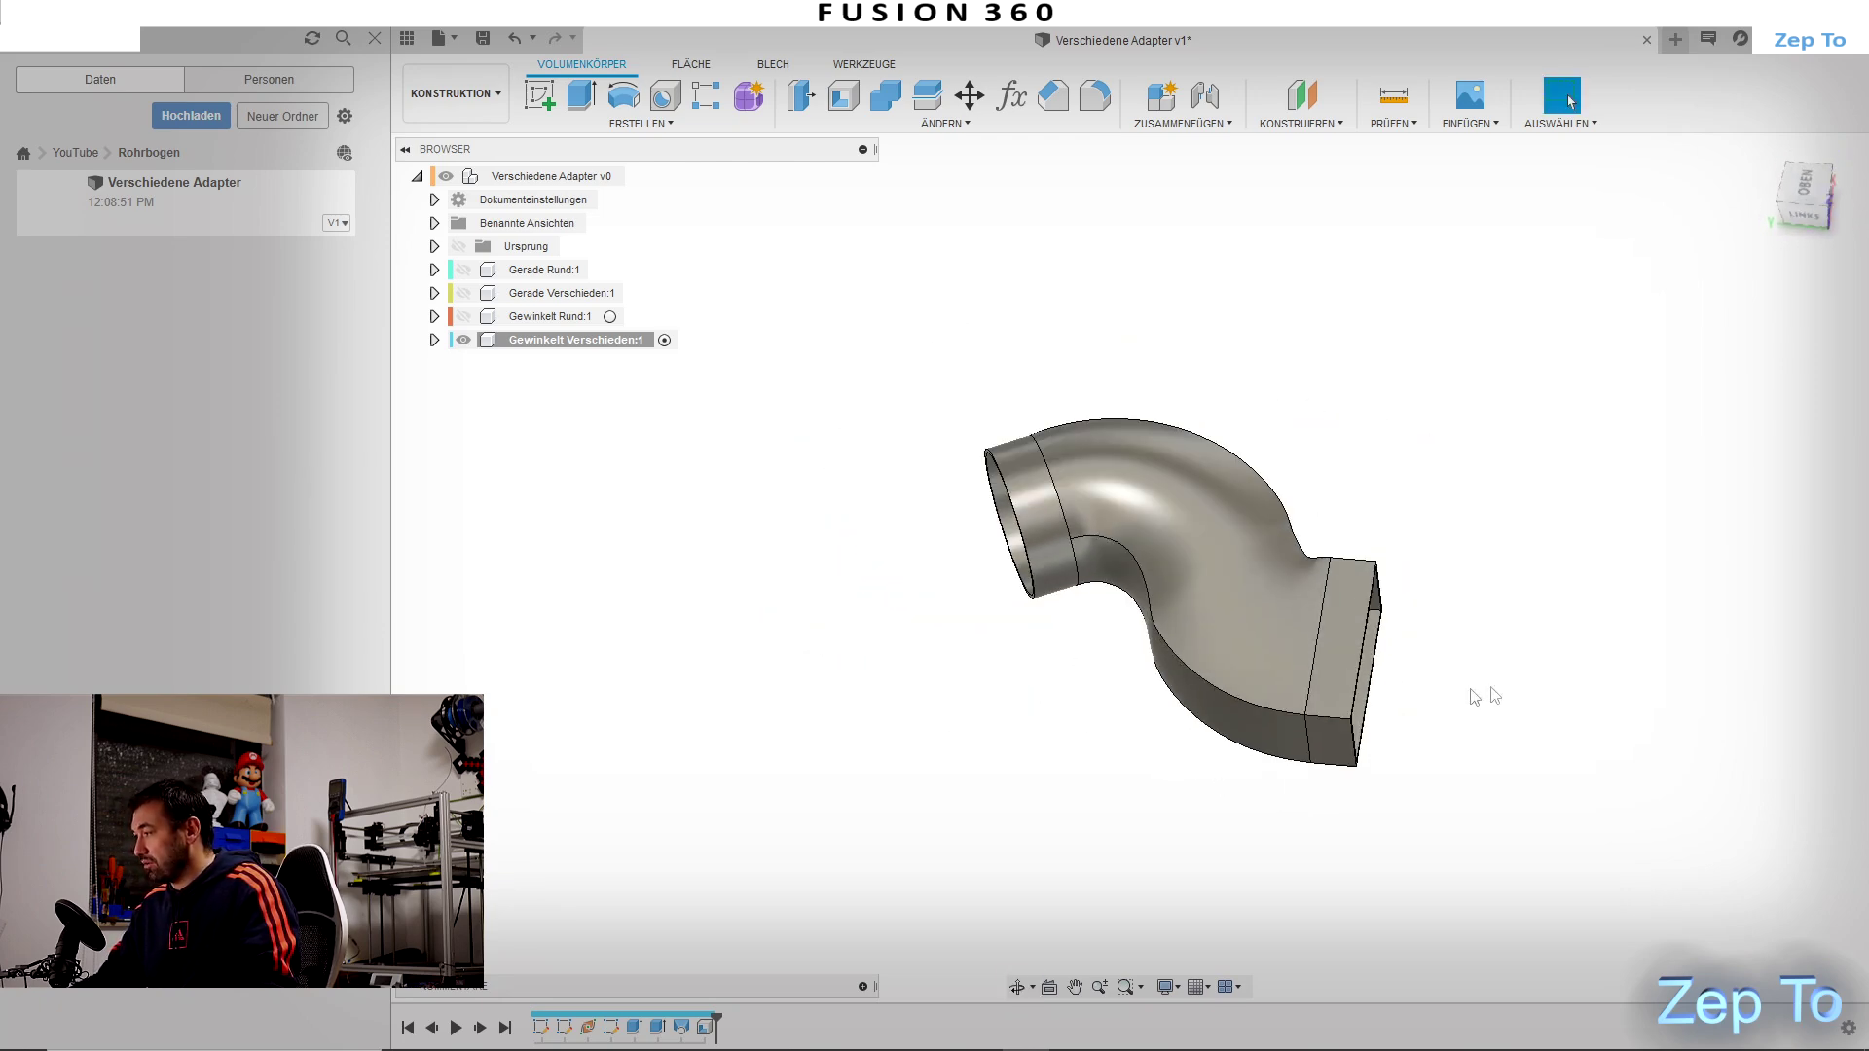
{"action": "middle_click_drag", "start_coordinate": [1495, 697], "coordinate": [822, 787]}
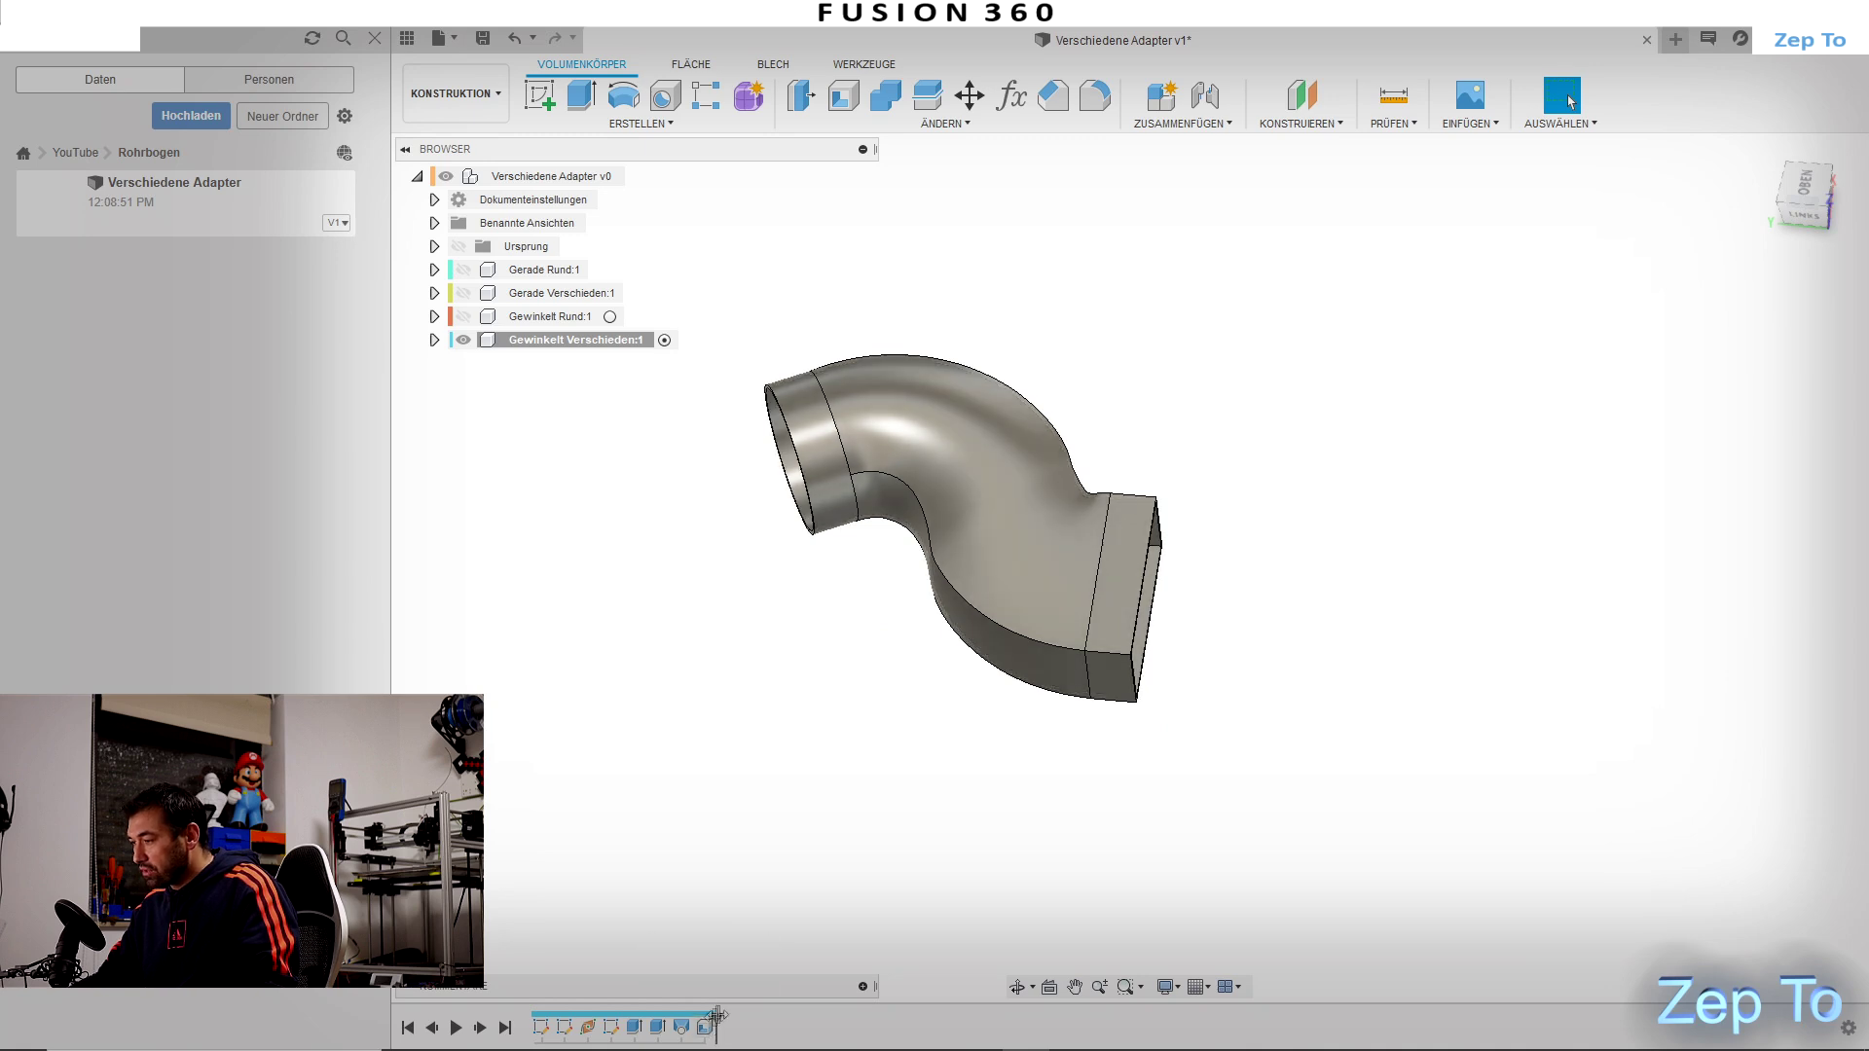
Step: Roll history back, fillet the box's four long edges at 15 mm, then roll forward
{"action": "mouse_move", "coordinate": [704, 1034]}
{"action": "left_mouse_down"}
{"action": "mouse_move", "coordinate": [645, 1022]}
{"action": "mouse_move", "coordinate": [669, 1017]}
{"action": "left_mouse_up"}
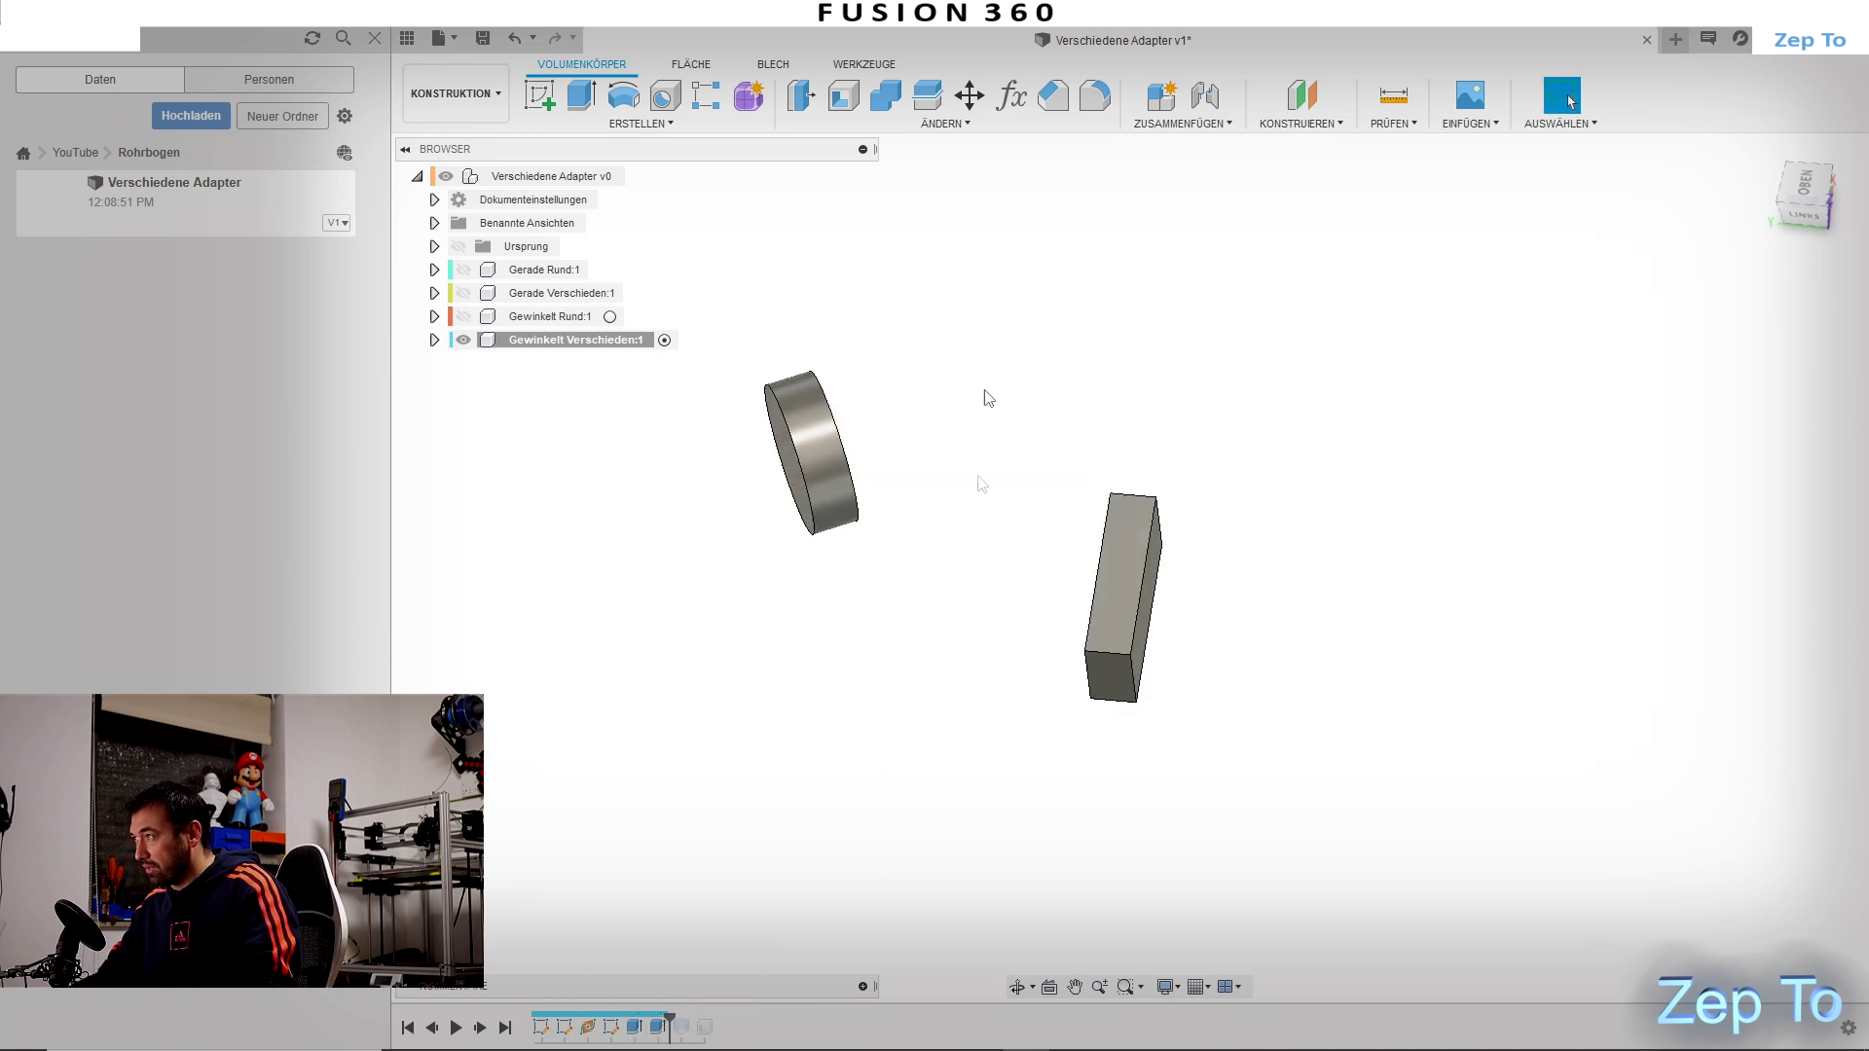
{"action": "left_click", "coordinate": [1095, 95]}
{"action": "left_click", "coordinate": [1107, 654]}
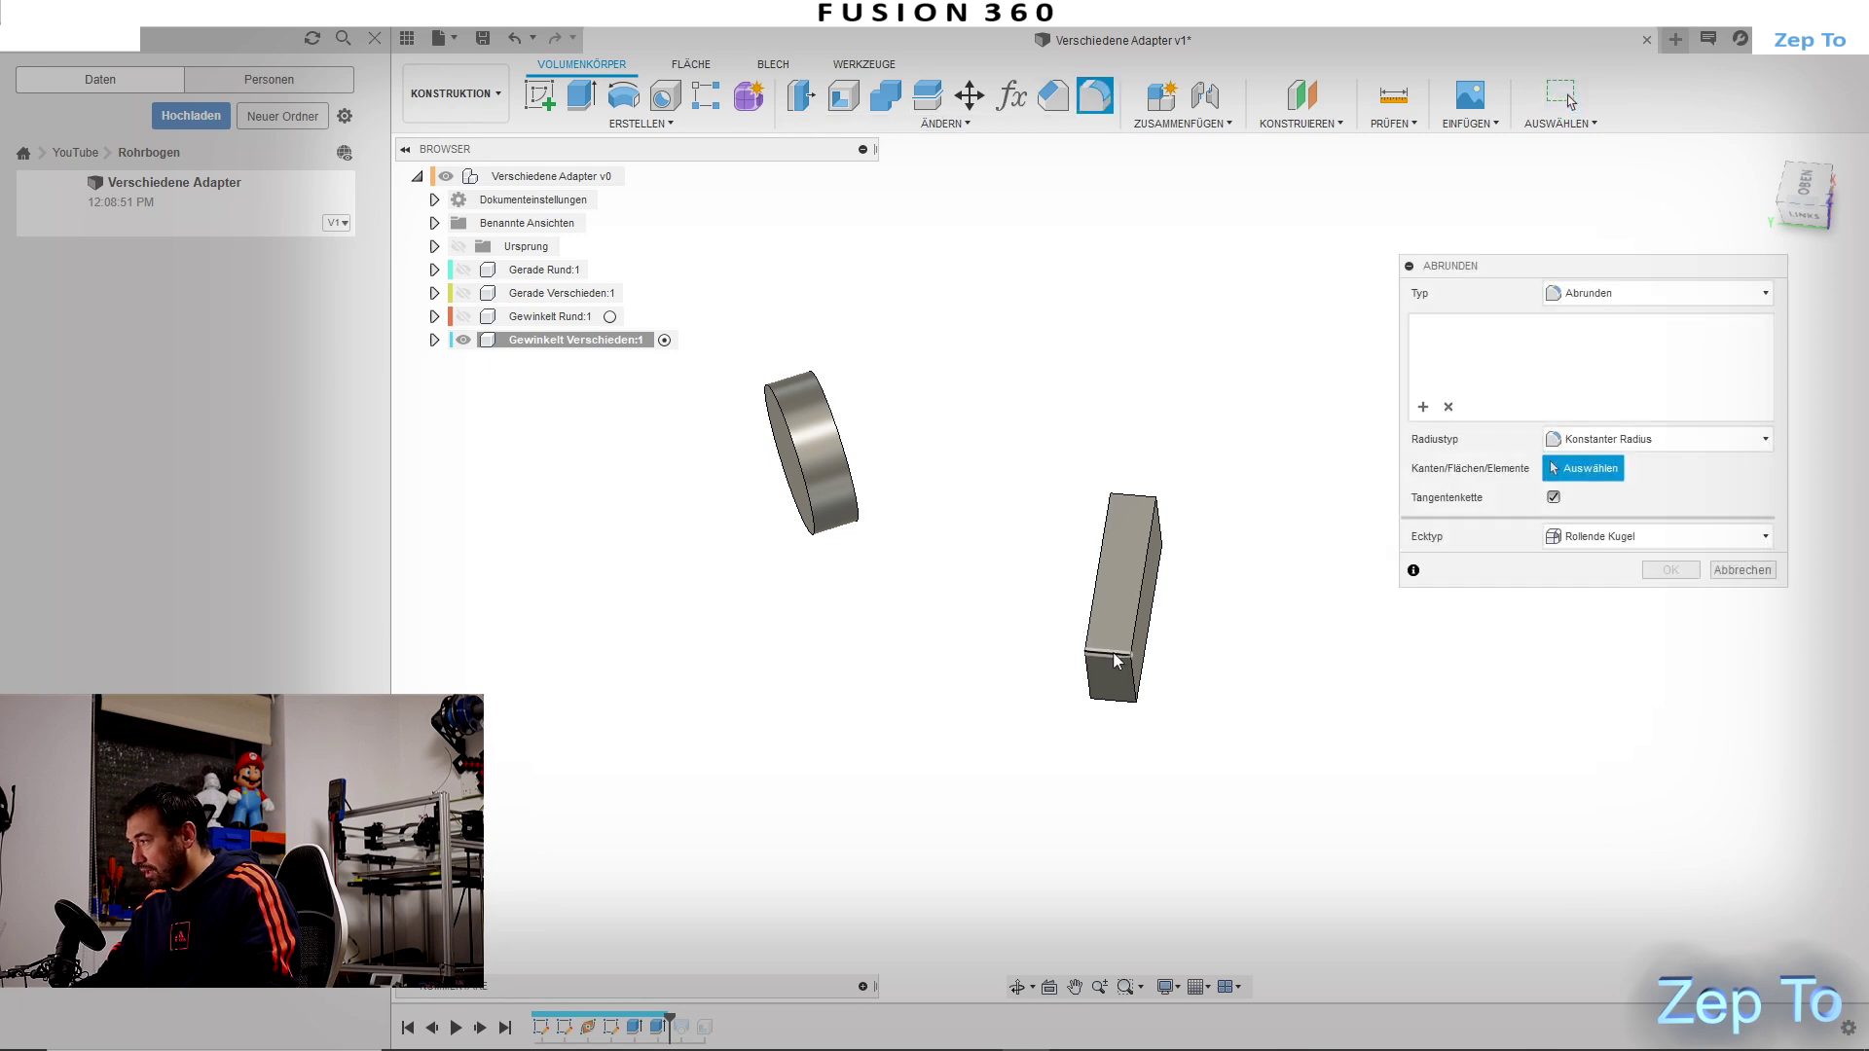
{"action": "left_click", "coordinate": [1119, 701]}
{"action": "left_click", "coordinate": [1132, 494]}
{"action": "middle_click_drag", "start_coordinate": [1298, 597], "coordinate": [952, 569], "text": "shift"}
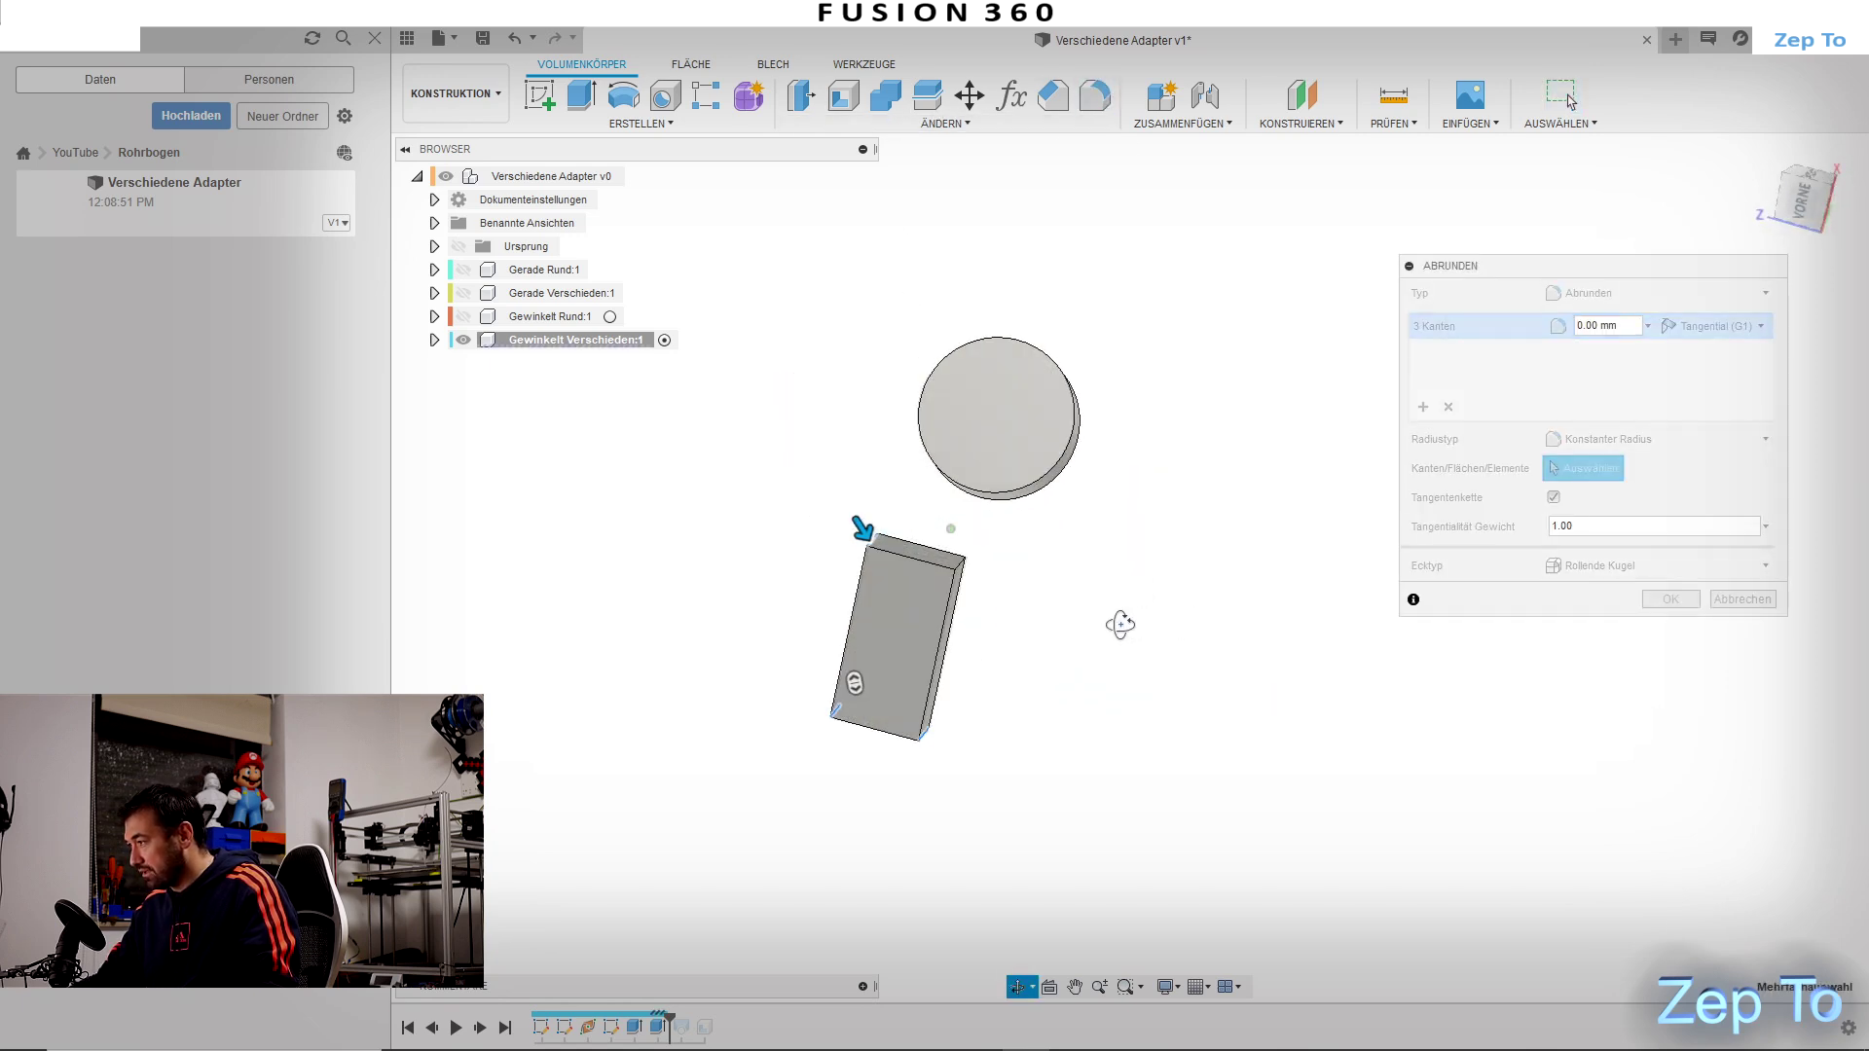
{"action": "left_click", "coordinate": [965, 565]}
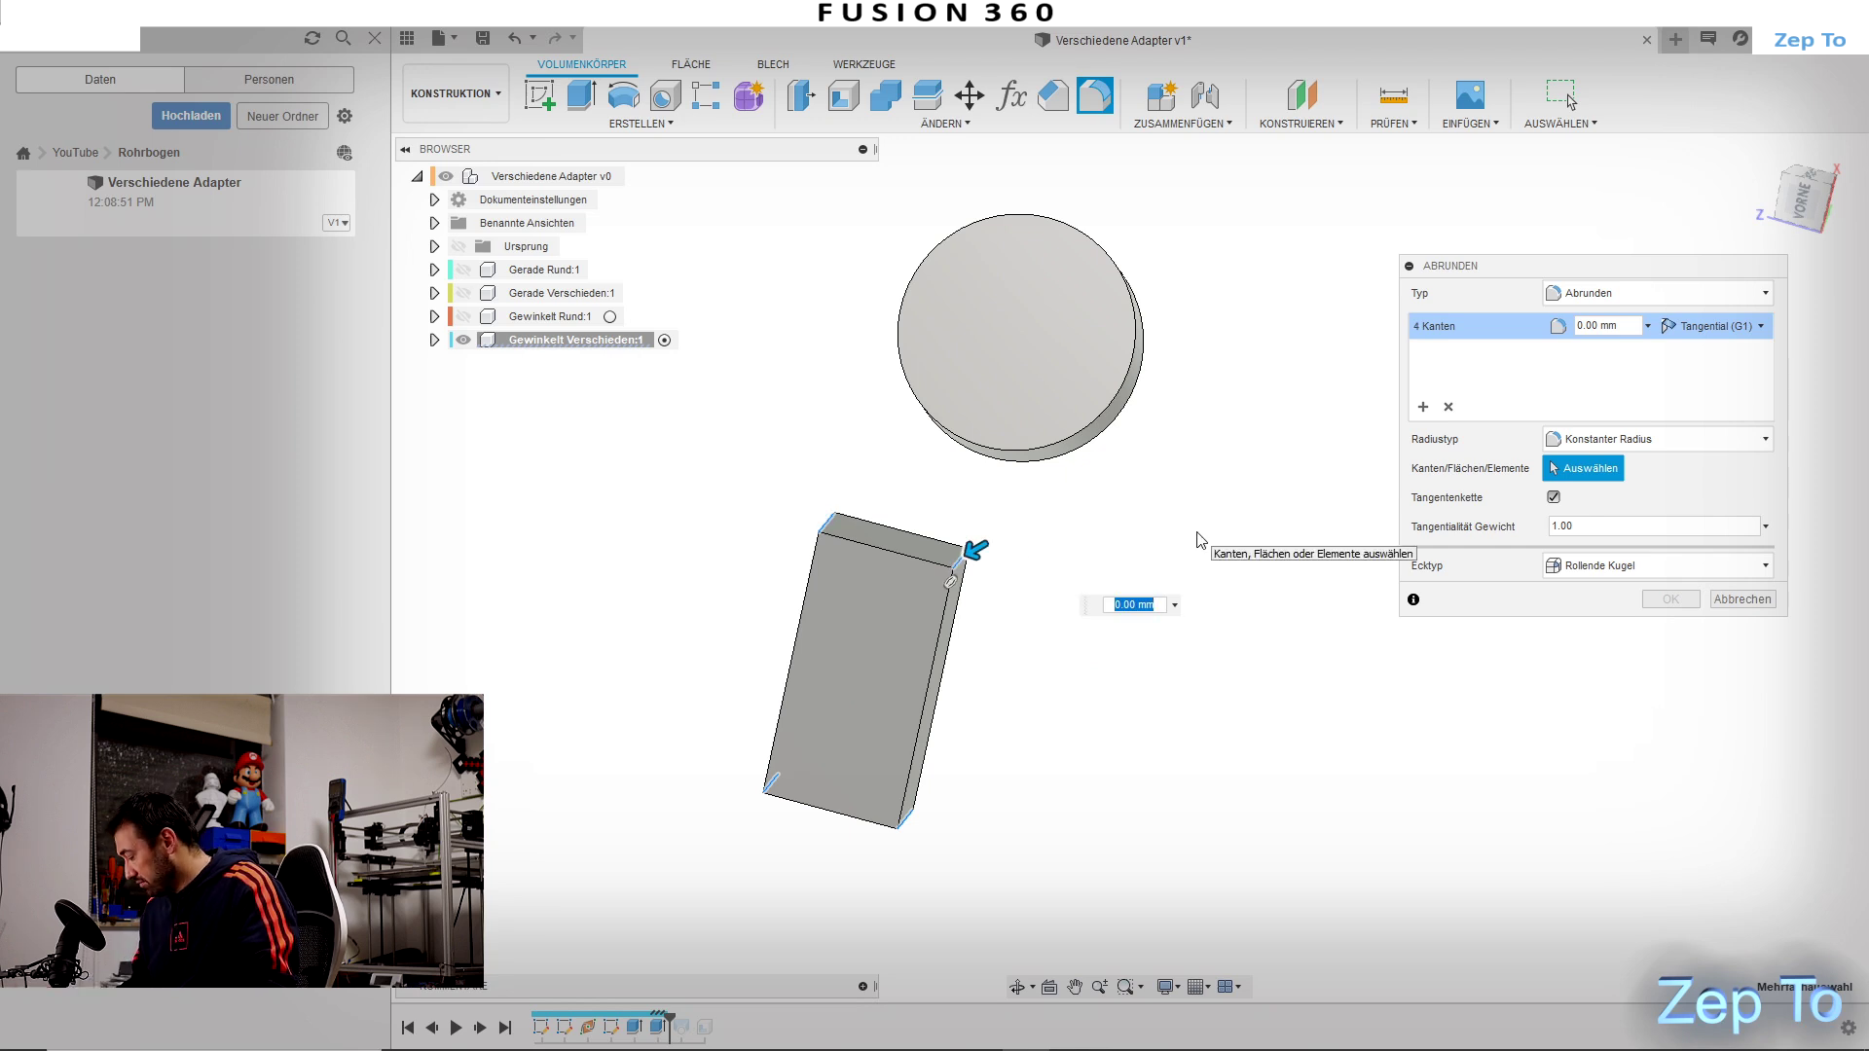
{"action": "key", "text": "Return"}
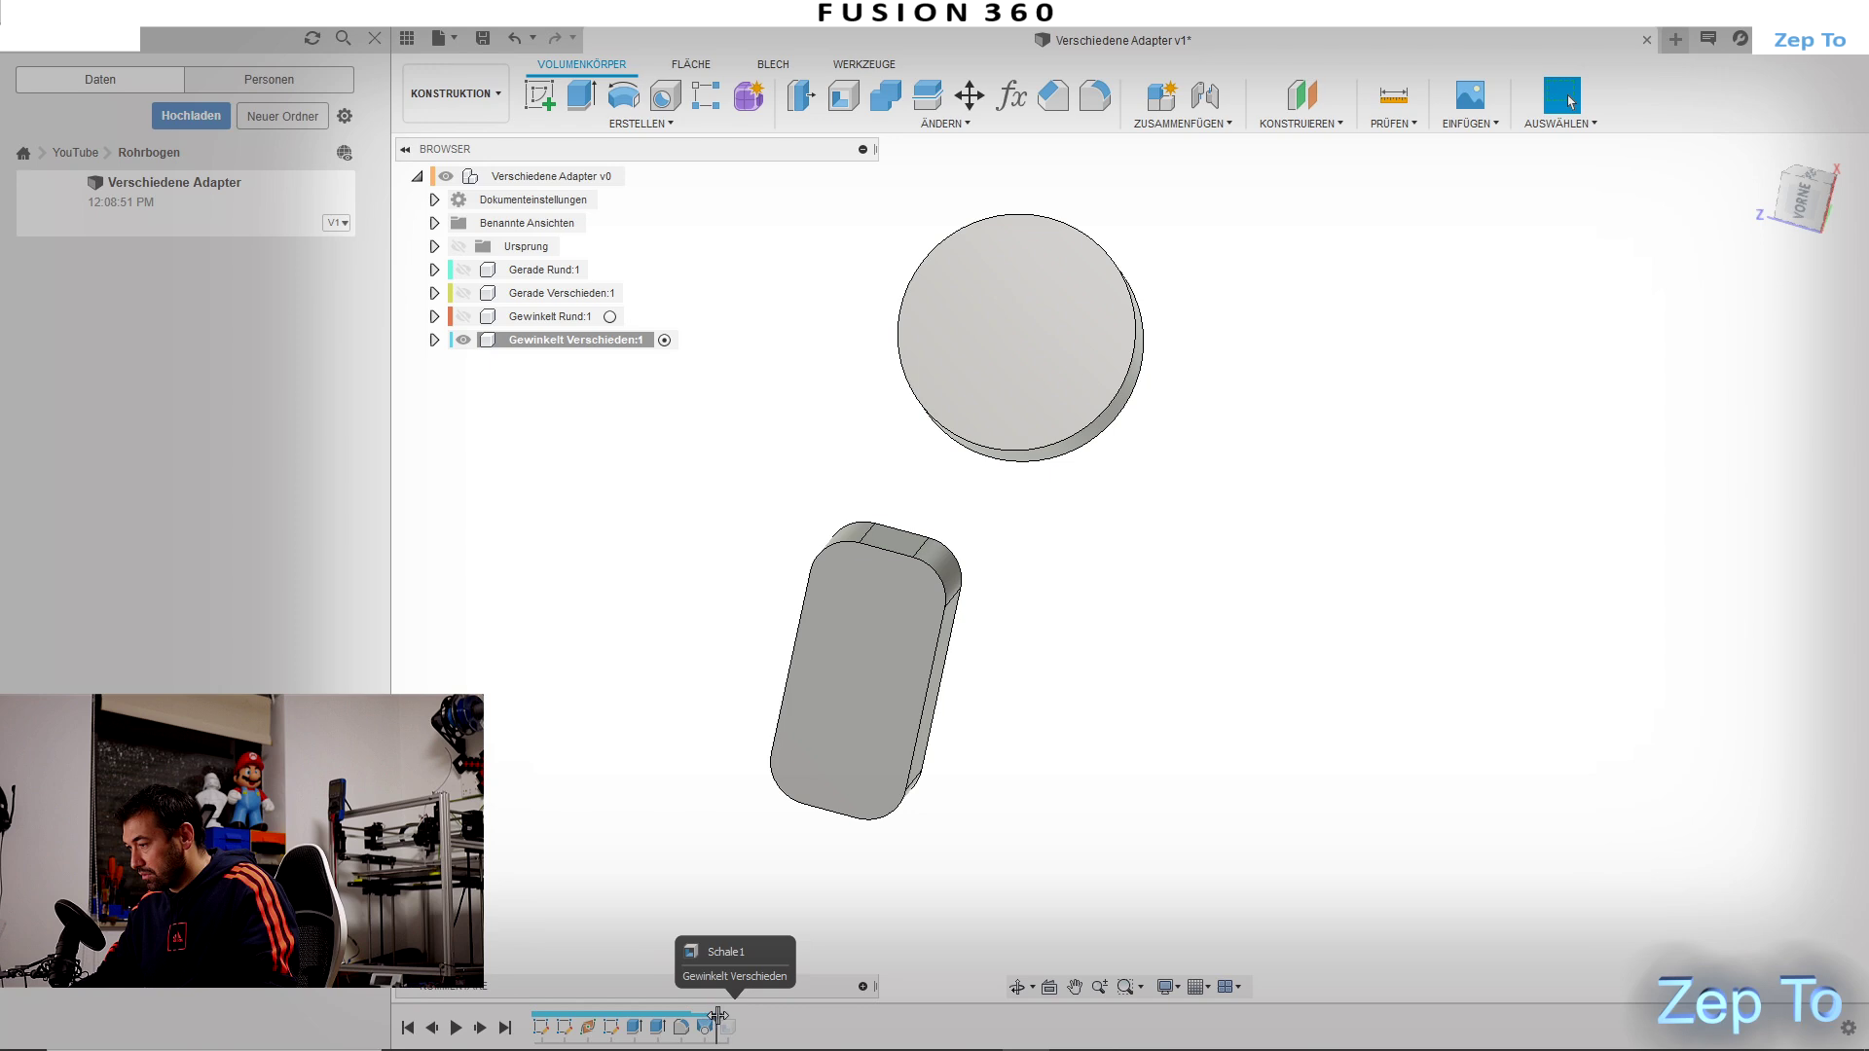
{"action": "left_click_drag", "start_coordinate": [695, 1017], "coordinate": [716, 1017]}
{"action": "mouse_move", "coordinate": [946, 693]}
{"action": "middle_mouse_down", "text": "shift"}
{"action": "mouse_move", "coordinate": [1180, 683]}
{"action": "mouse_move", "coordinate": [1231, 659]}
{"action": "mouse_move", "coordinate": [1297, 671]}
{"action": "mouse_move", "coordinate": [1239, 701]}
{"action": "mouse_move", "coordinate": [1060, 720]}
{"action": "middle_mouse_up", "text": "shift"}
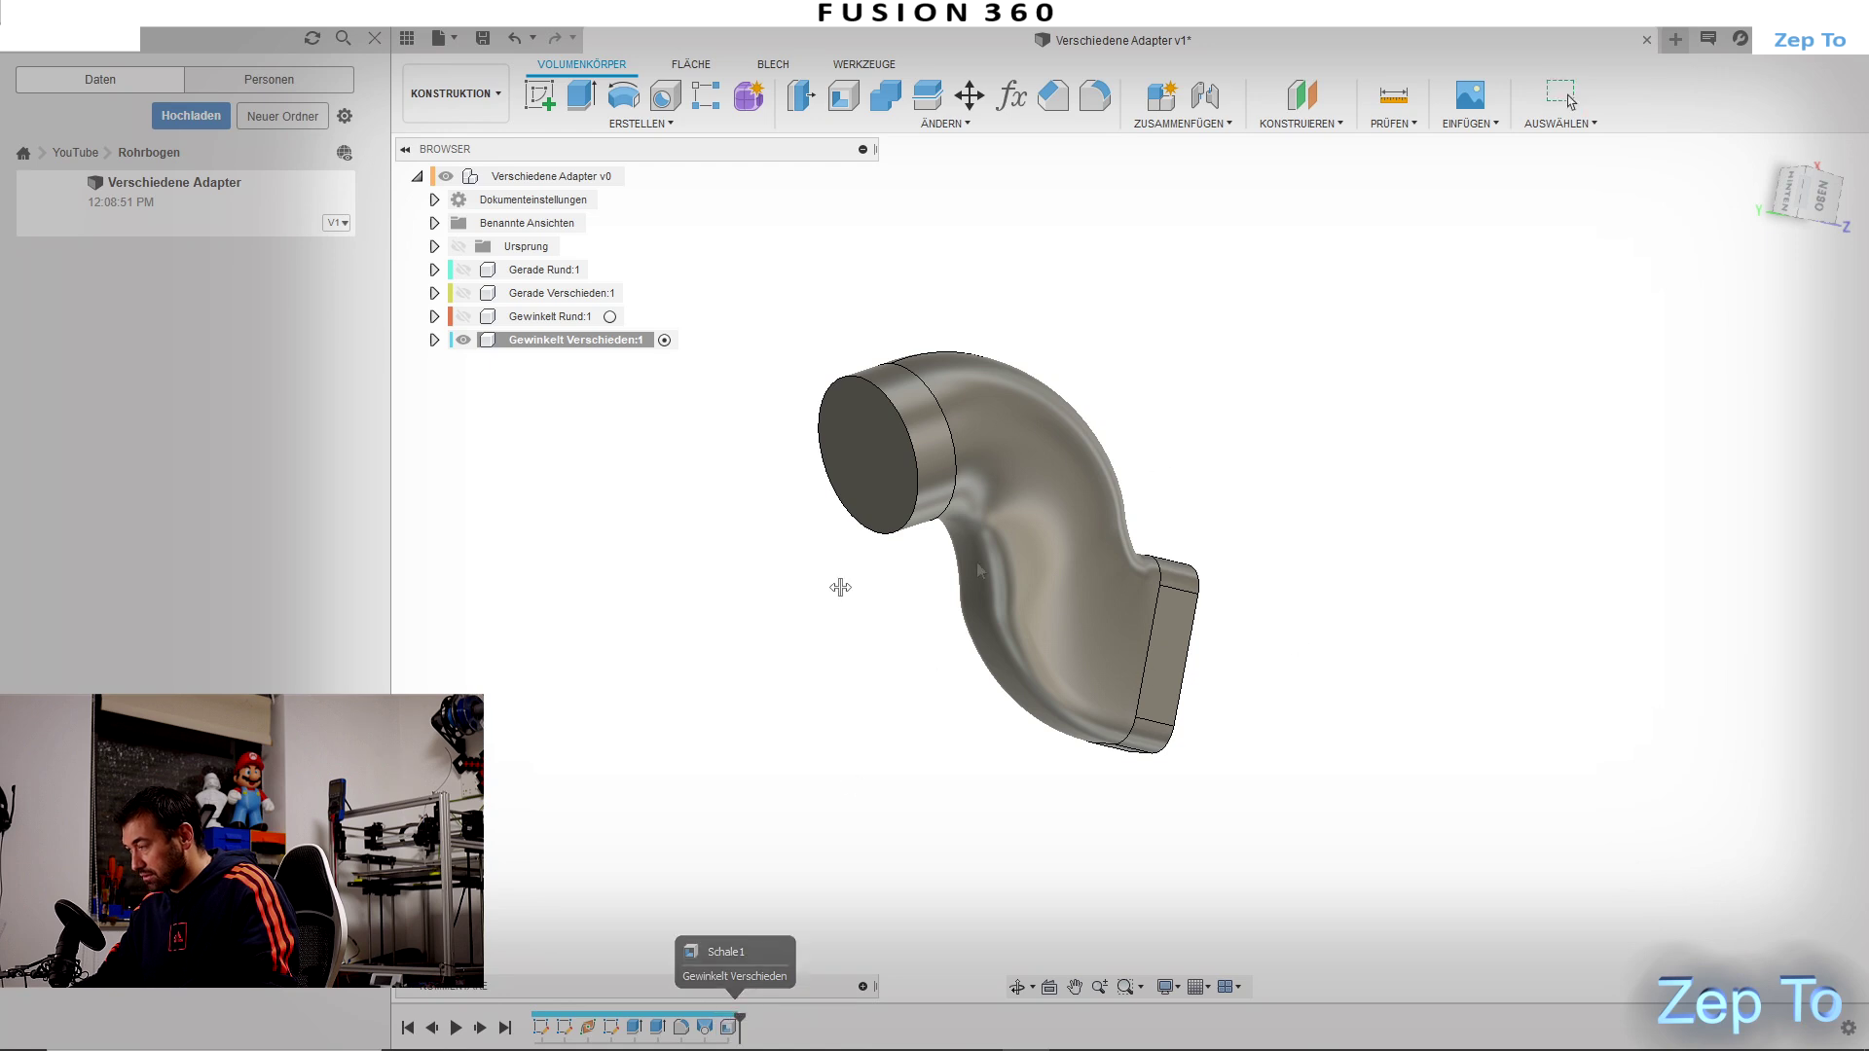
Step: Show the component's bodies and edit the sweep feature's operation type
{"action": "left_click", "coordinate": [434, 341]}
{"action": "left_click", "coordinate": [452, 387]}
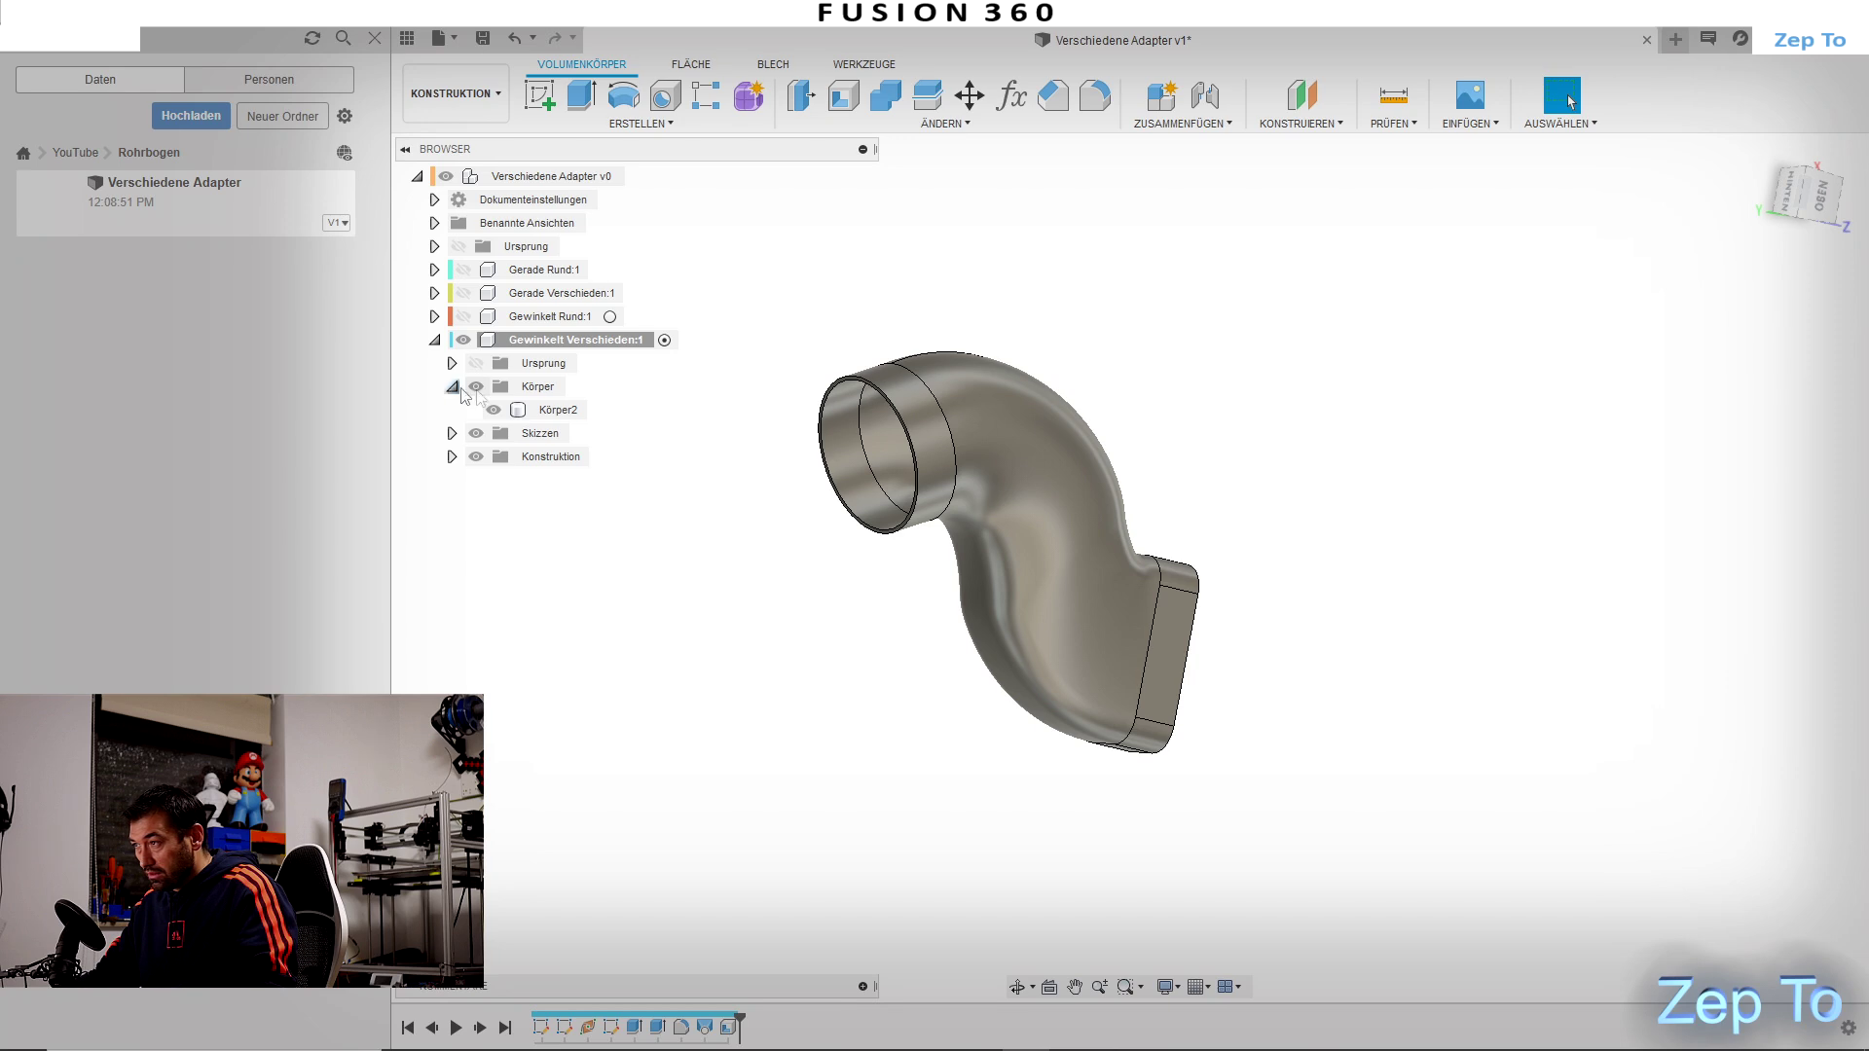
{"action": "right_click", "coordinate": [716, 1024]}
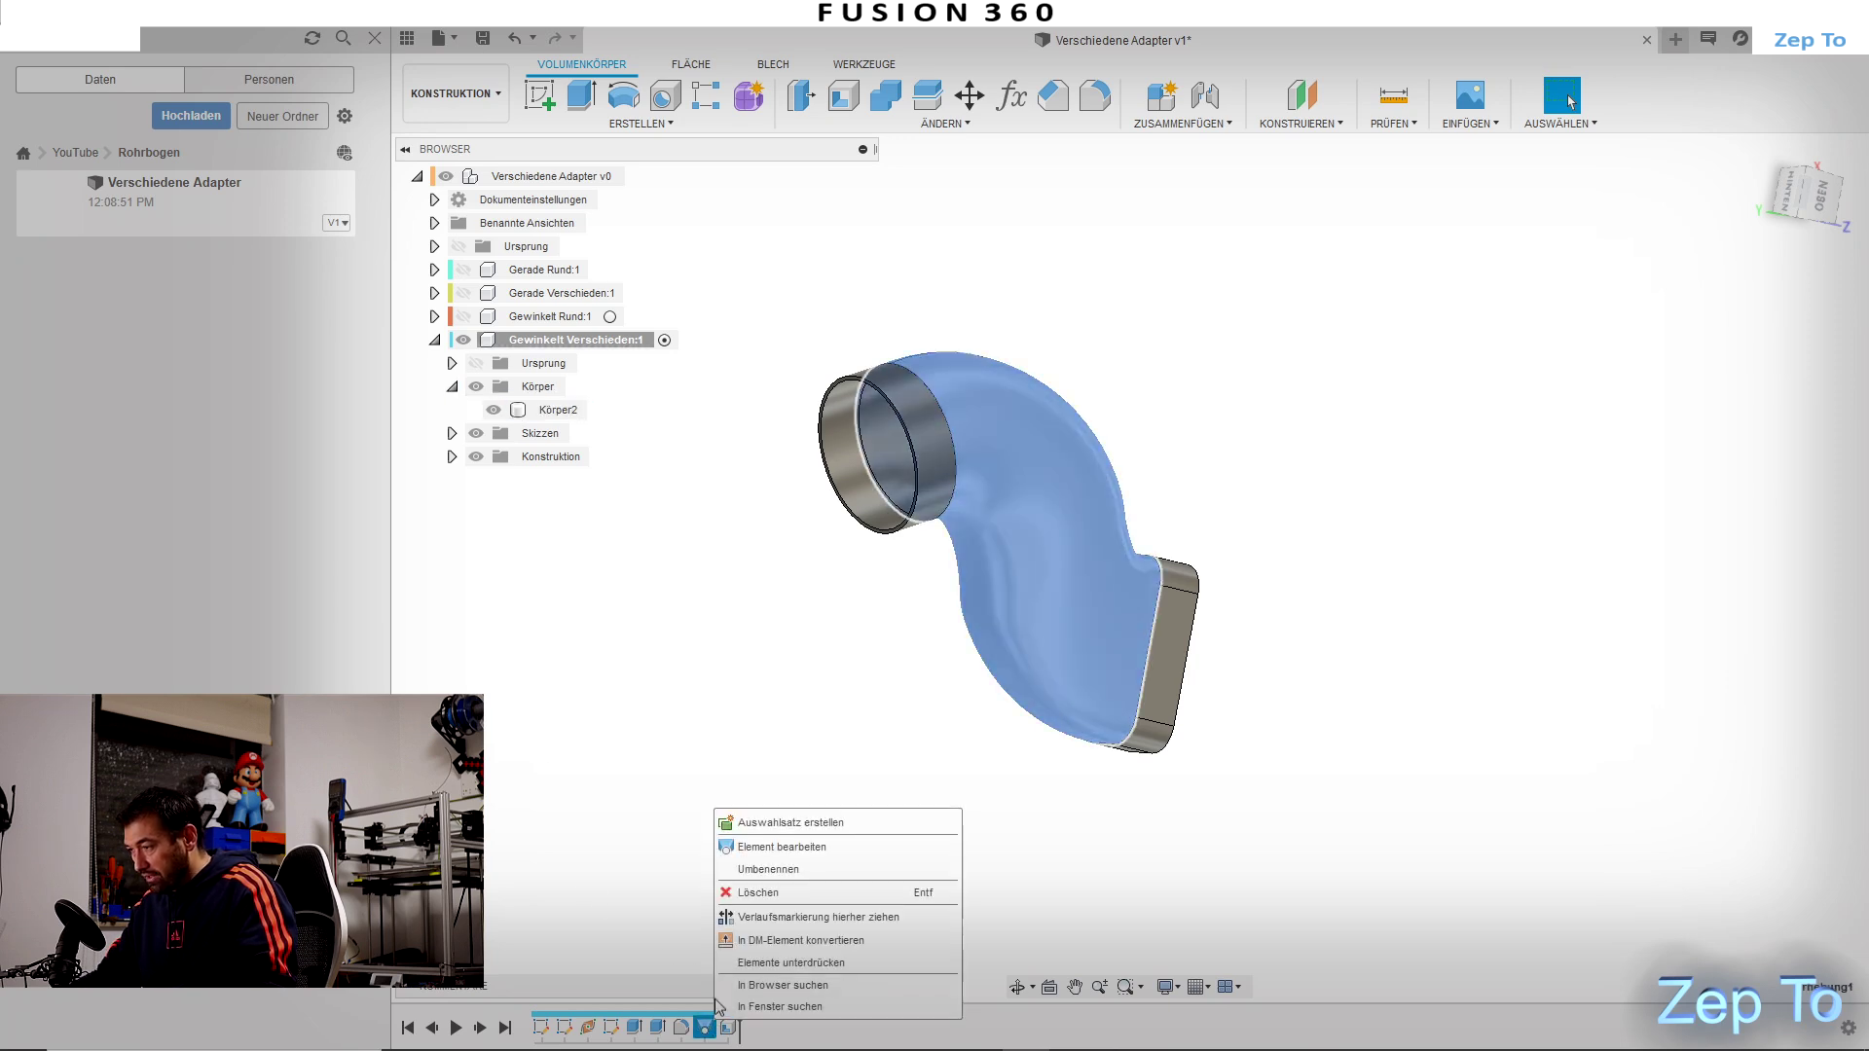
{"action": "left_click", "coordinate": [803, 849]}
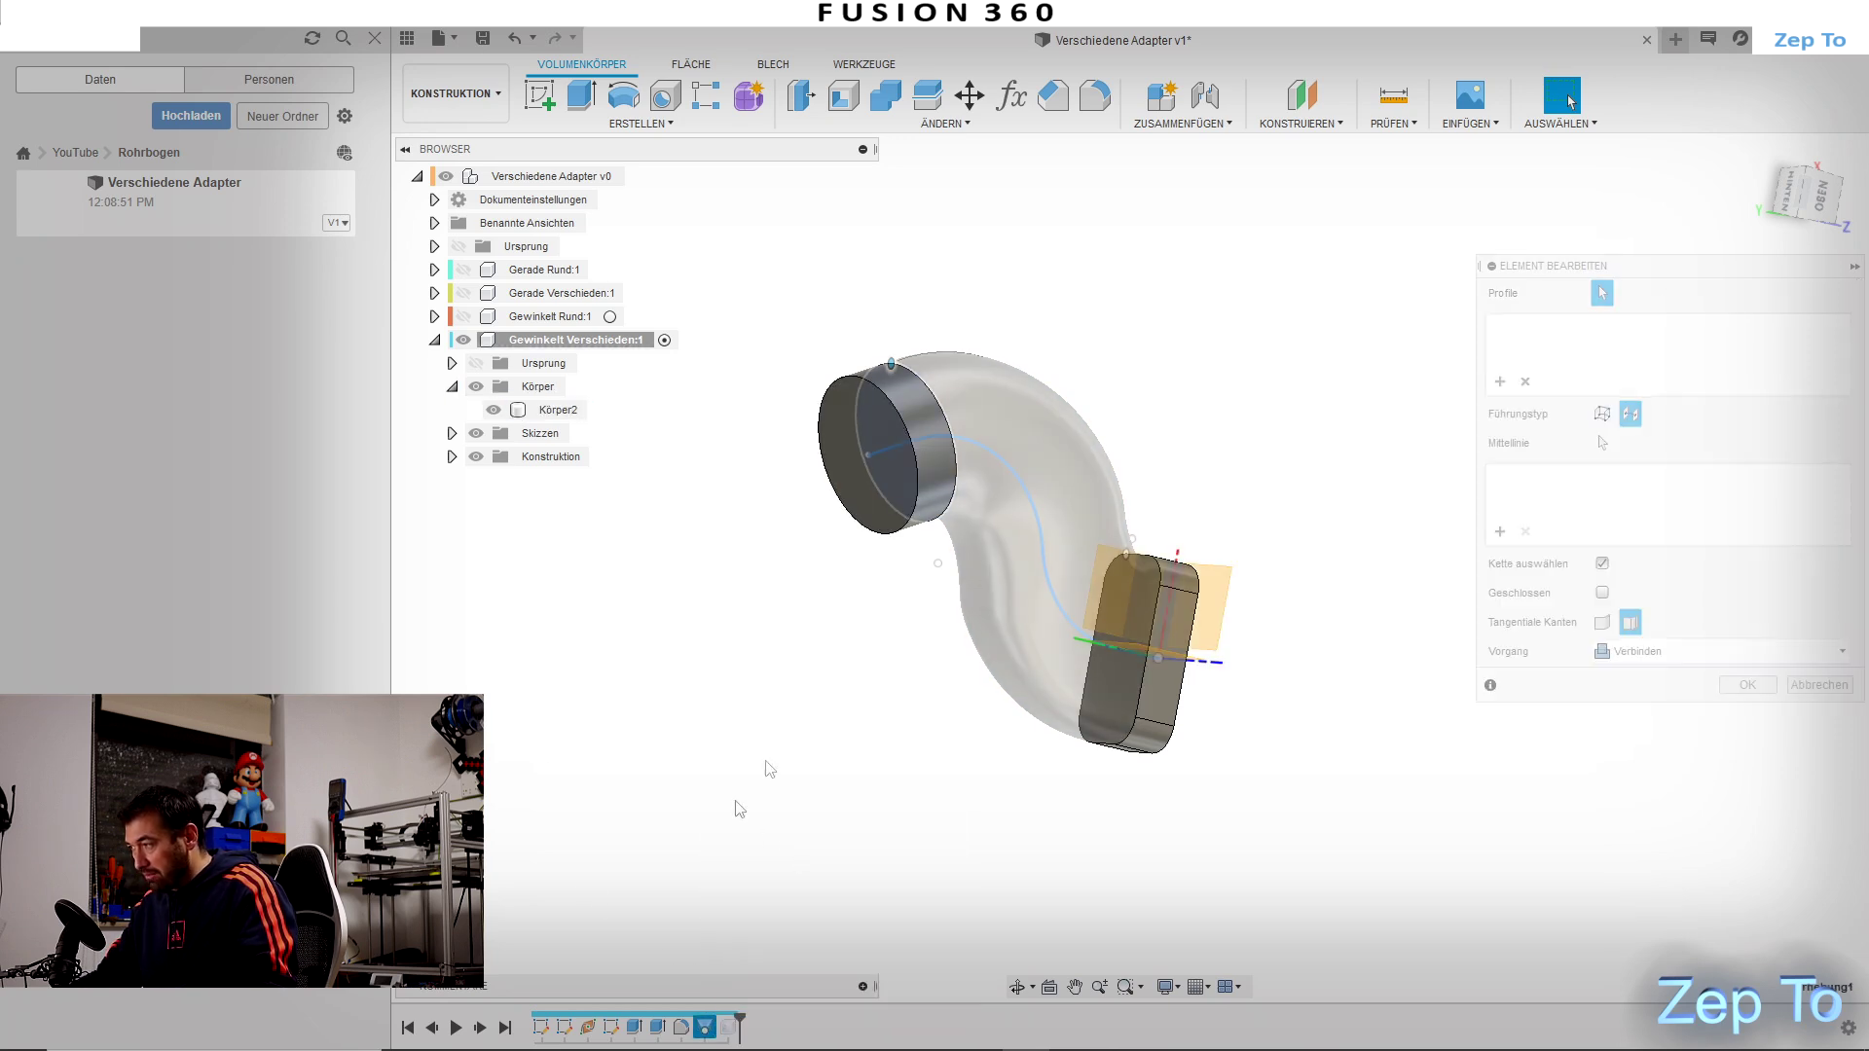
{"action": "left_click", "coordinate": [1672, 653]}
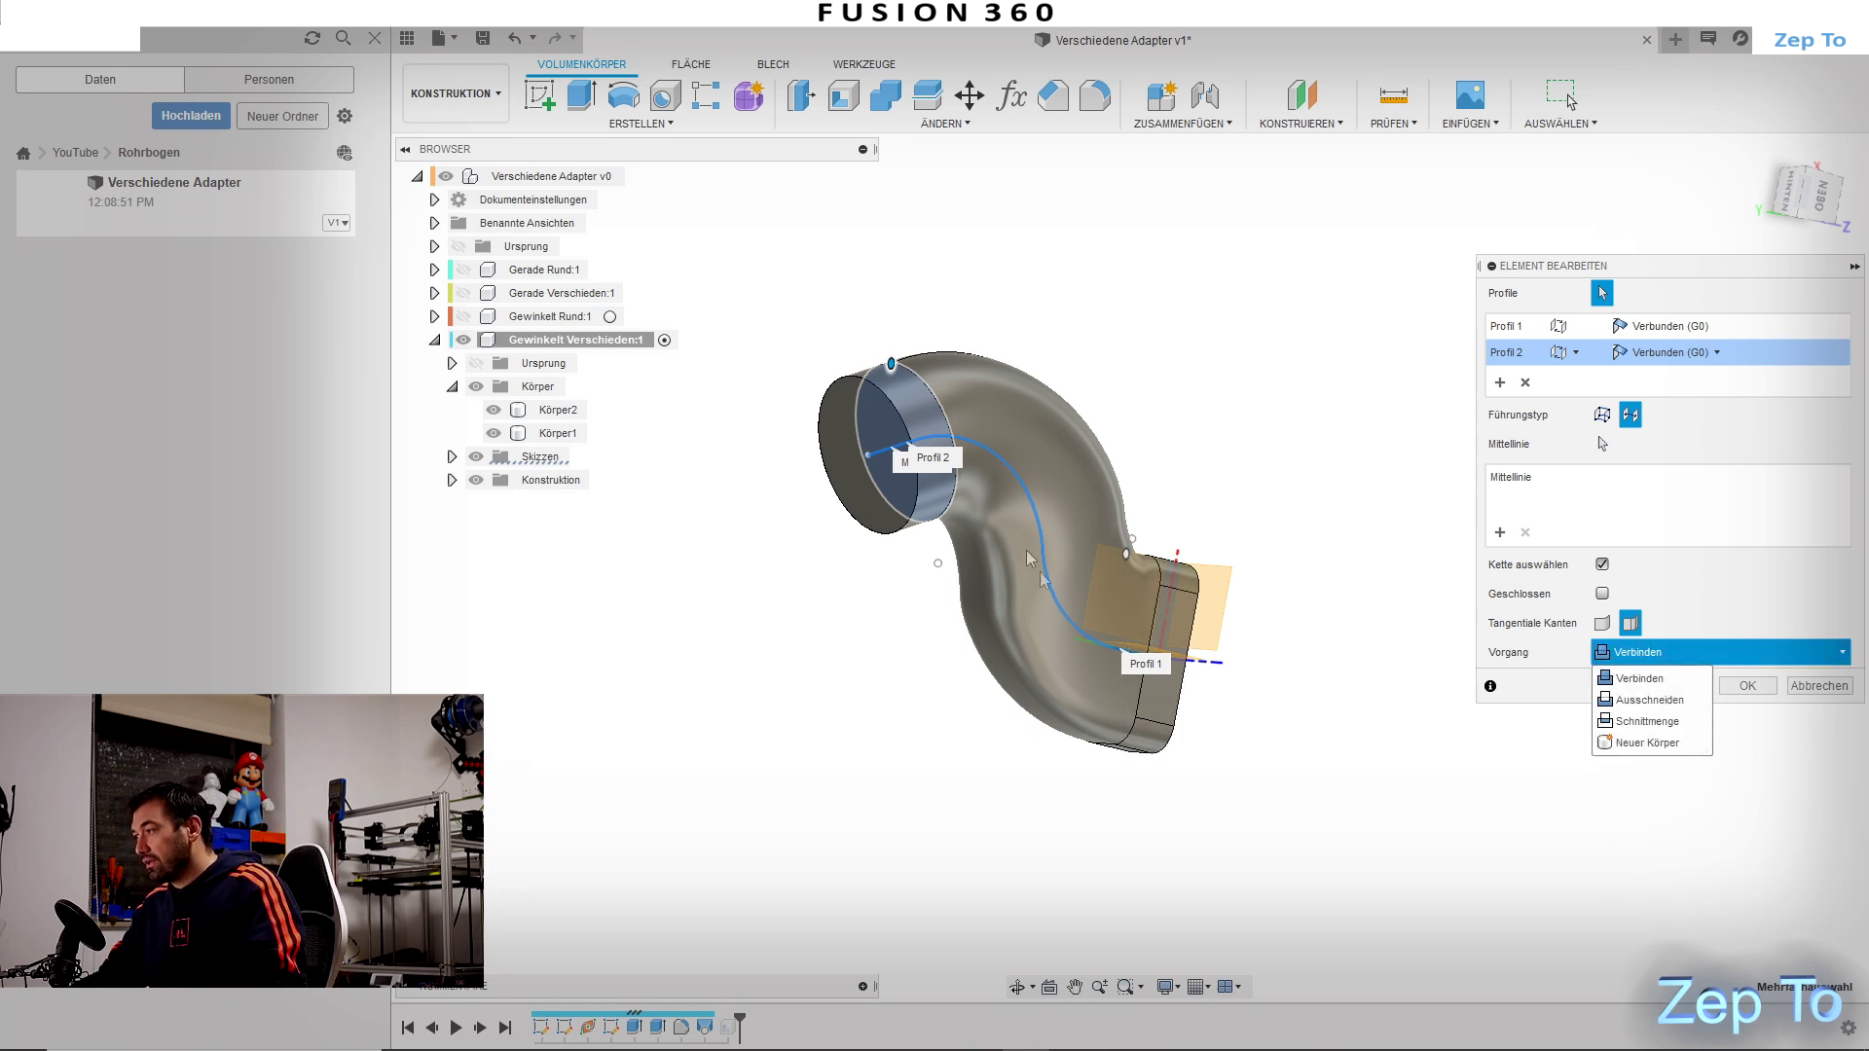
{"action": "left_click", "coordinate": [1846, 681]}
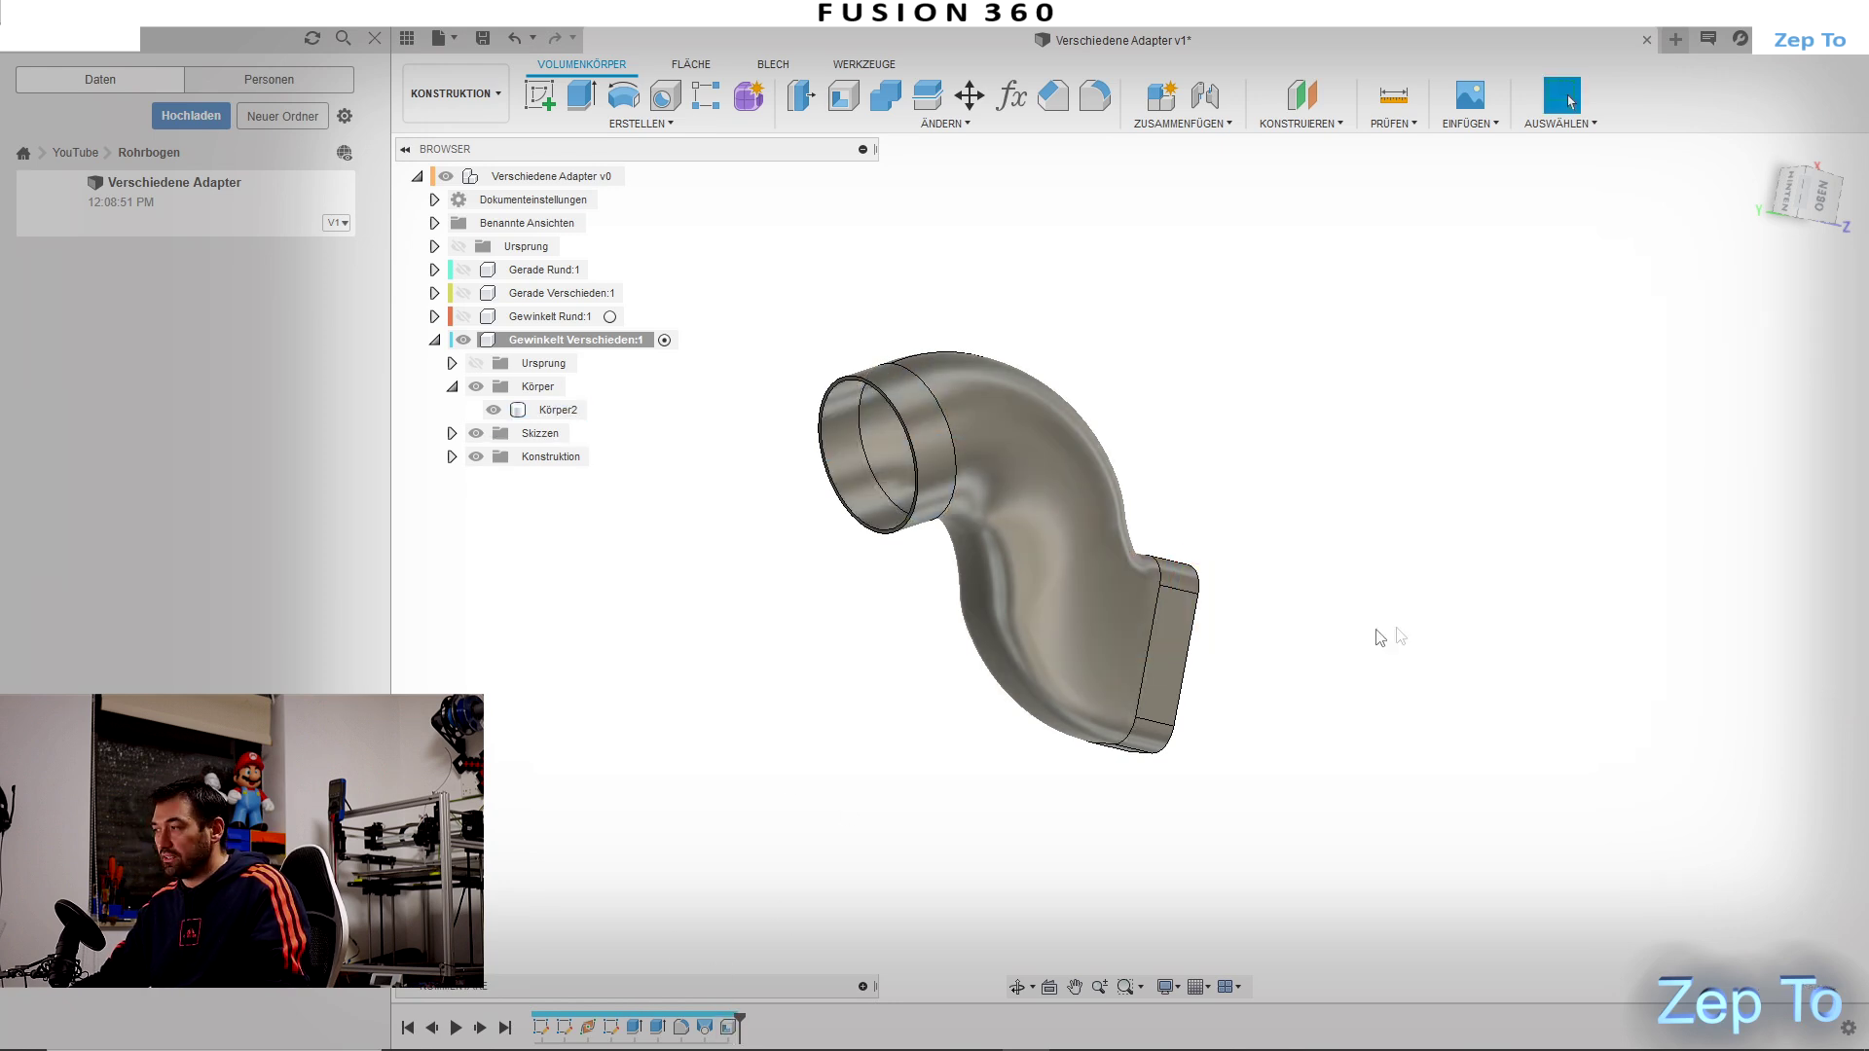
Step: Orbit around the bent pipe and clear the body selection
{"action": "middle_click_drag", "start_coordinate": [1335, 646], "coordinate": [1323, 651], "text": "shift"}
{"action": "scroll", "coordinate": [1131, 483], "scroll_direction": "up", "scroll_amount": 1}
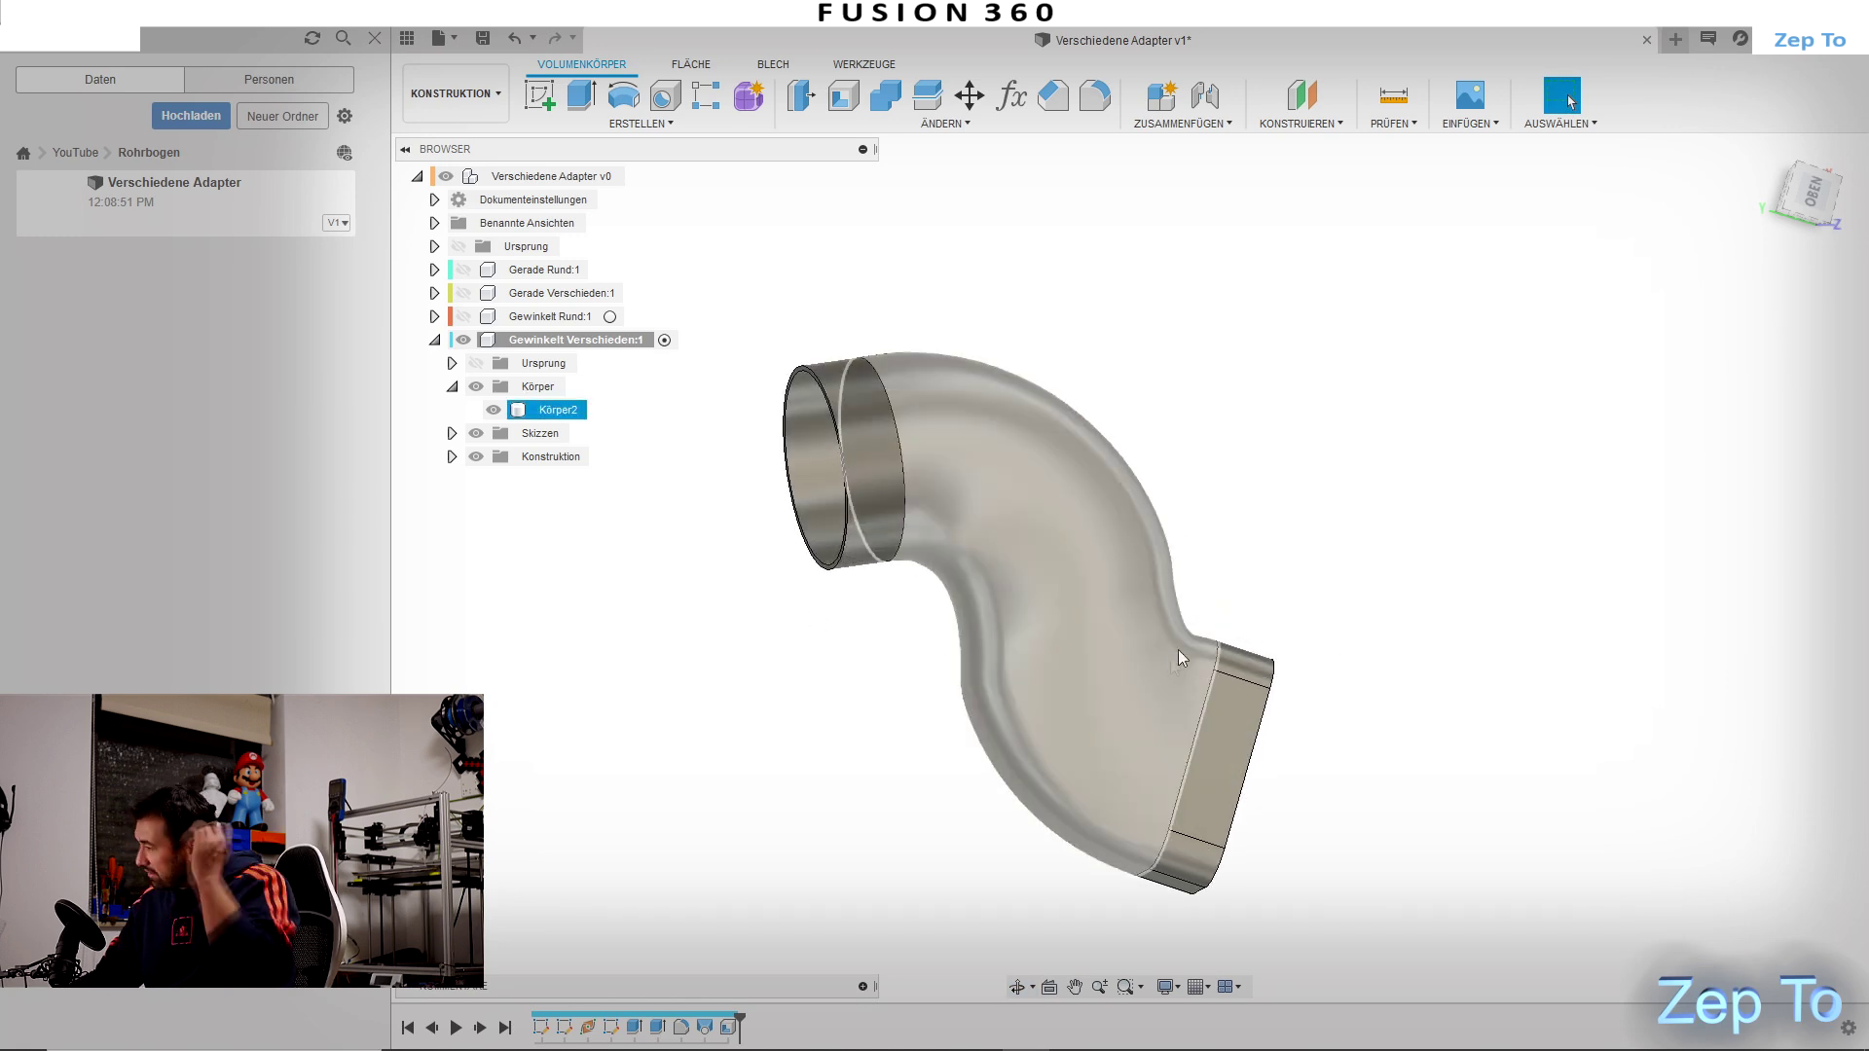
{"action": "left_click", "coordinate": [896, 686]}
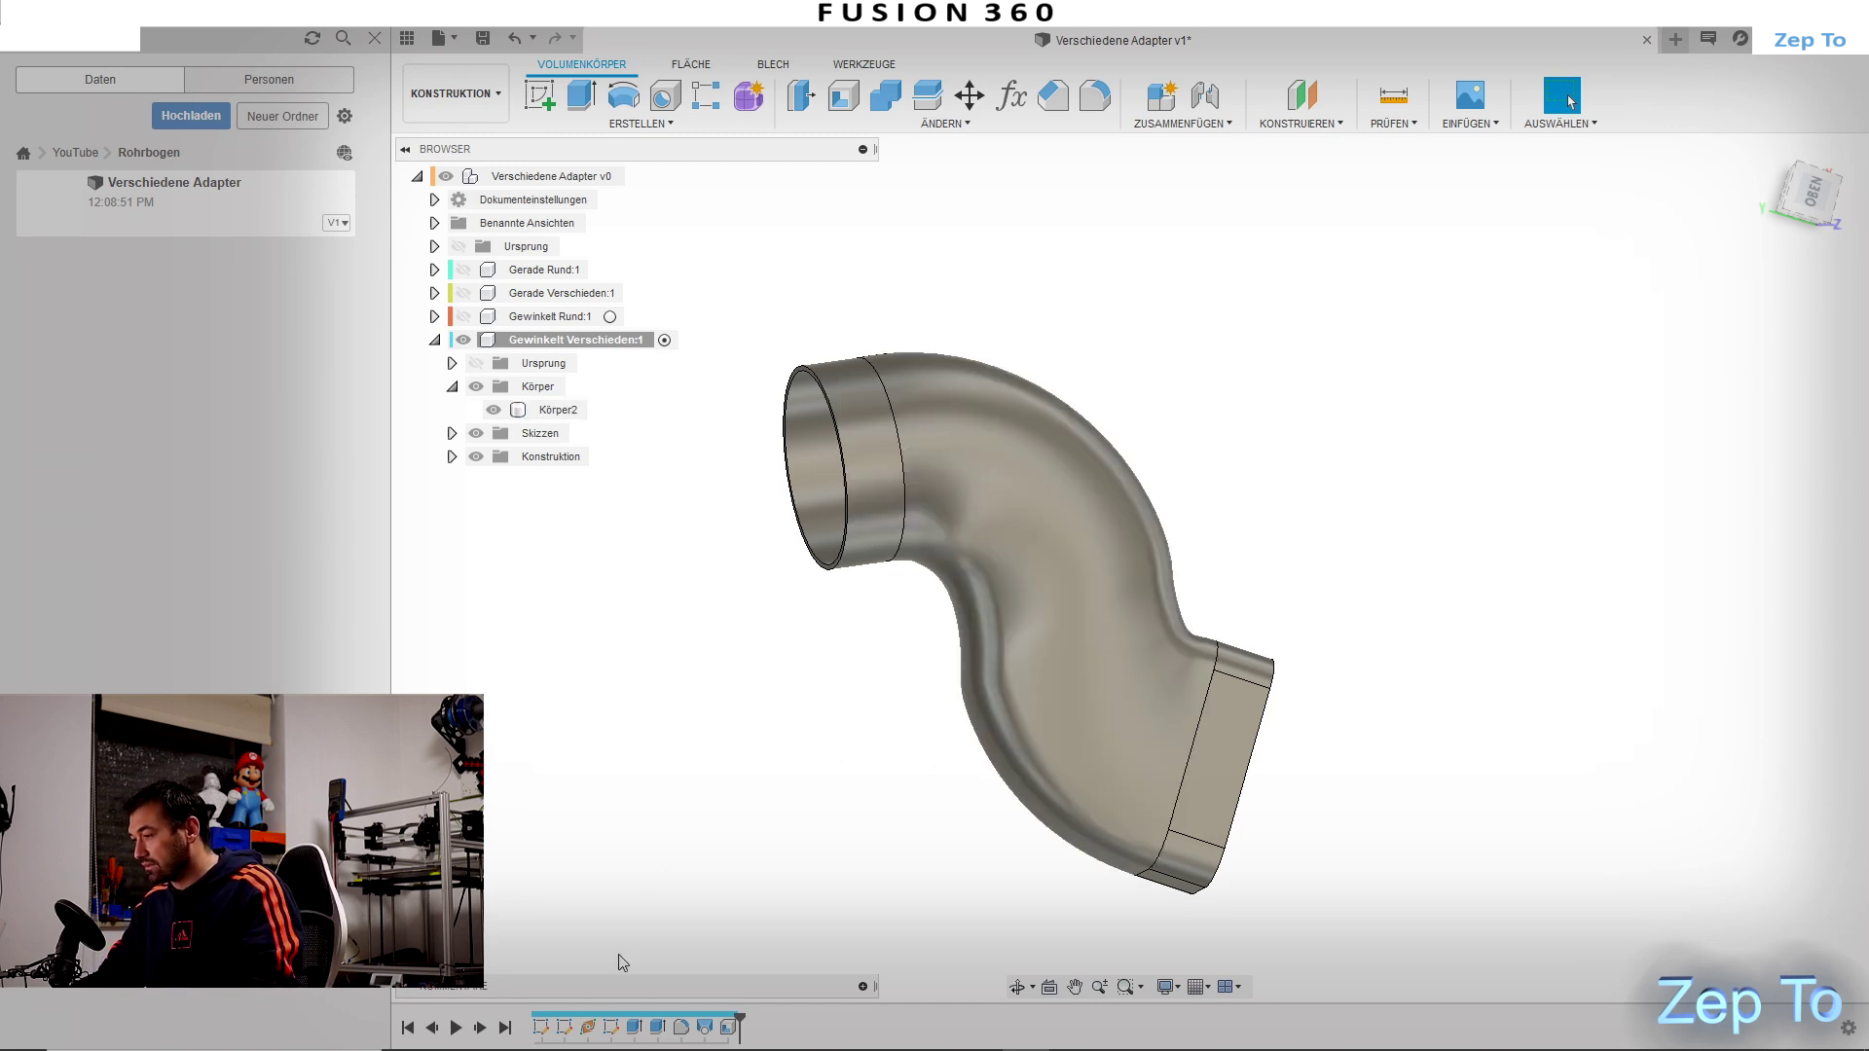
{"action": "mouse_move", "coordinate": [926, 700]}
{"action": "middle_mouse_down", "text": "shift"}
{"action": "mouse_move", "coordinate": [896, 668]}
{"action": "mouse_move", "coordinate": [782, 932]}
{"action": "middle_mouse_up", "text": "shift"}
Step: Roll the history back and make the curved path sketch Skizze2 visible
{"action": "left_click_drag", "start_coordinate": [742, 1027], "coordinate": [598, 1025]}
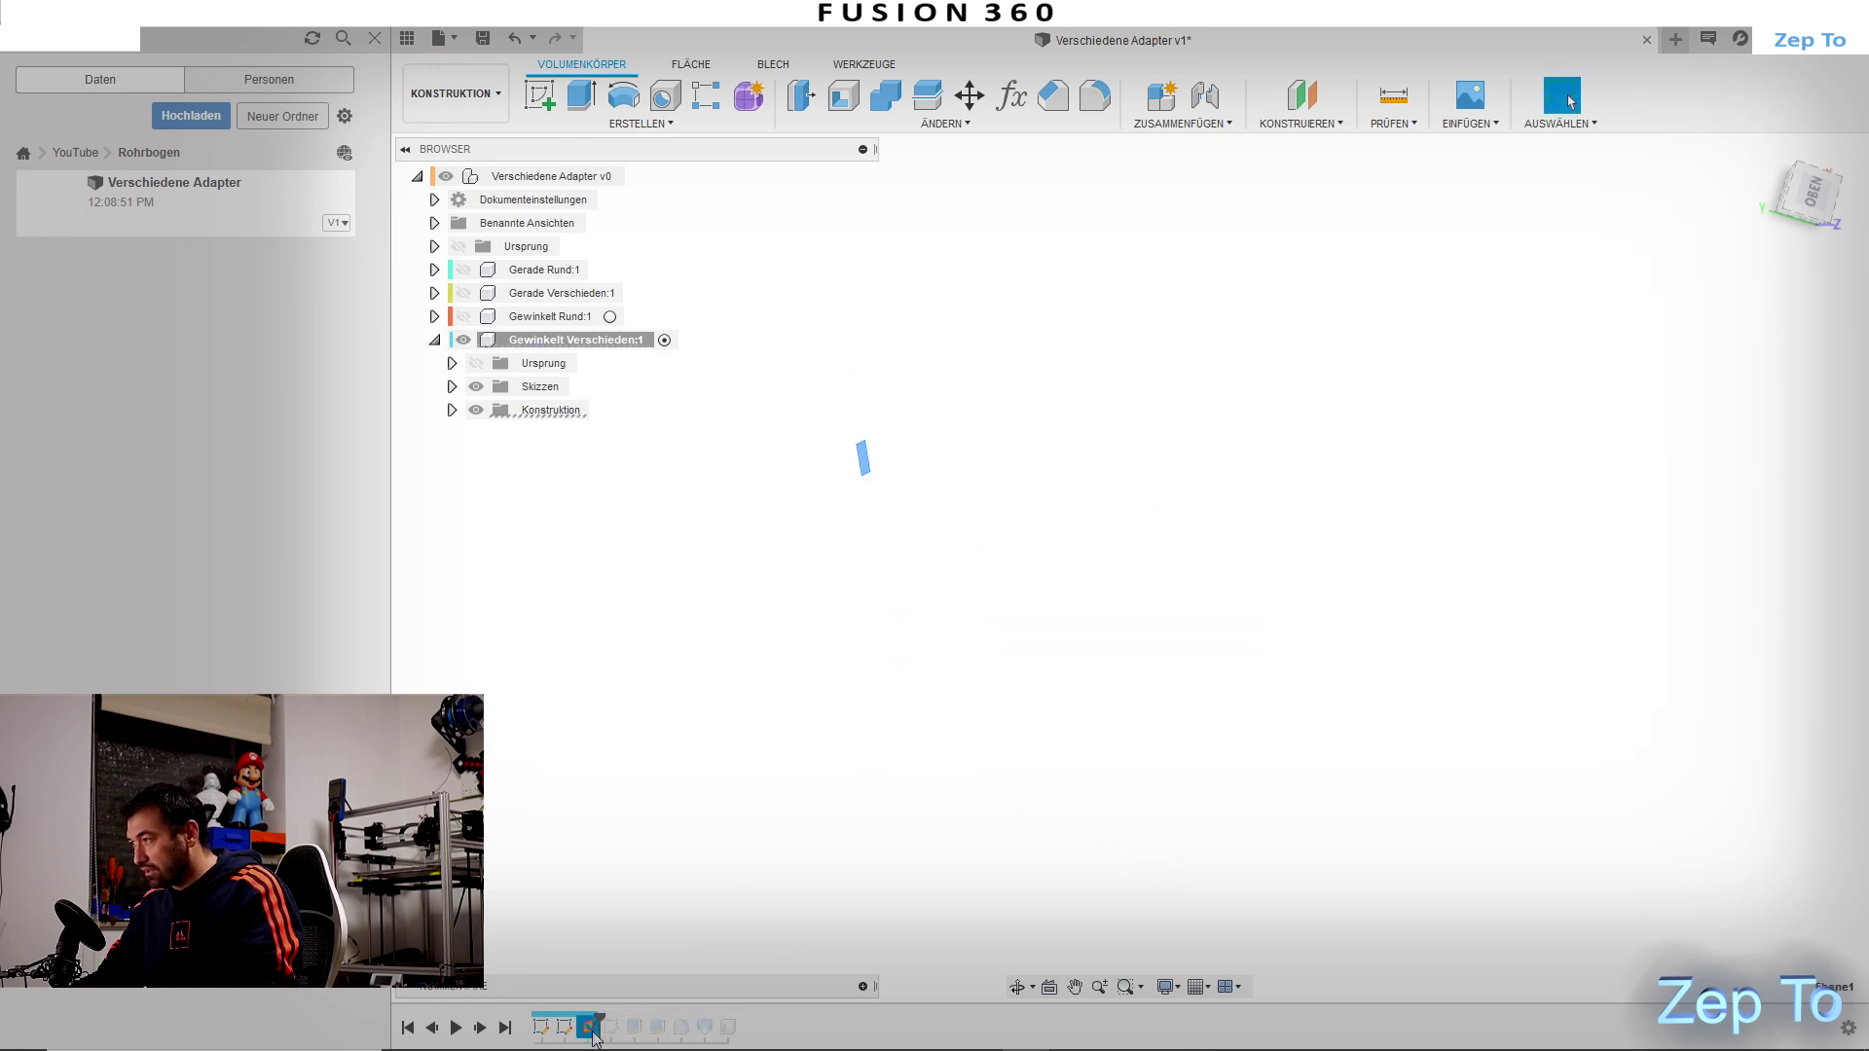
{"action": "left_click", "coordinate": [451, 387]}
{"action": "left_click", "coordinate": [493, 434]}
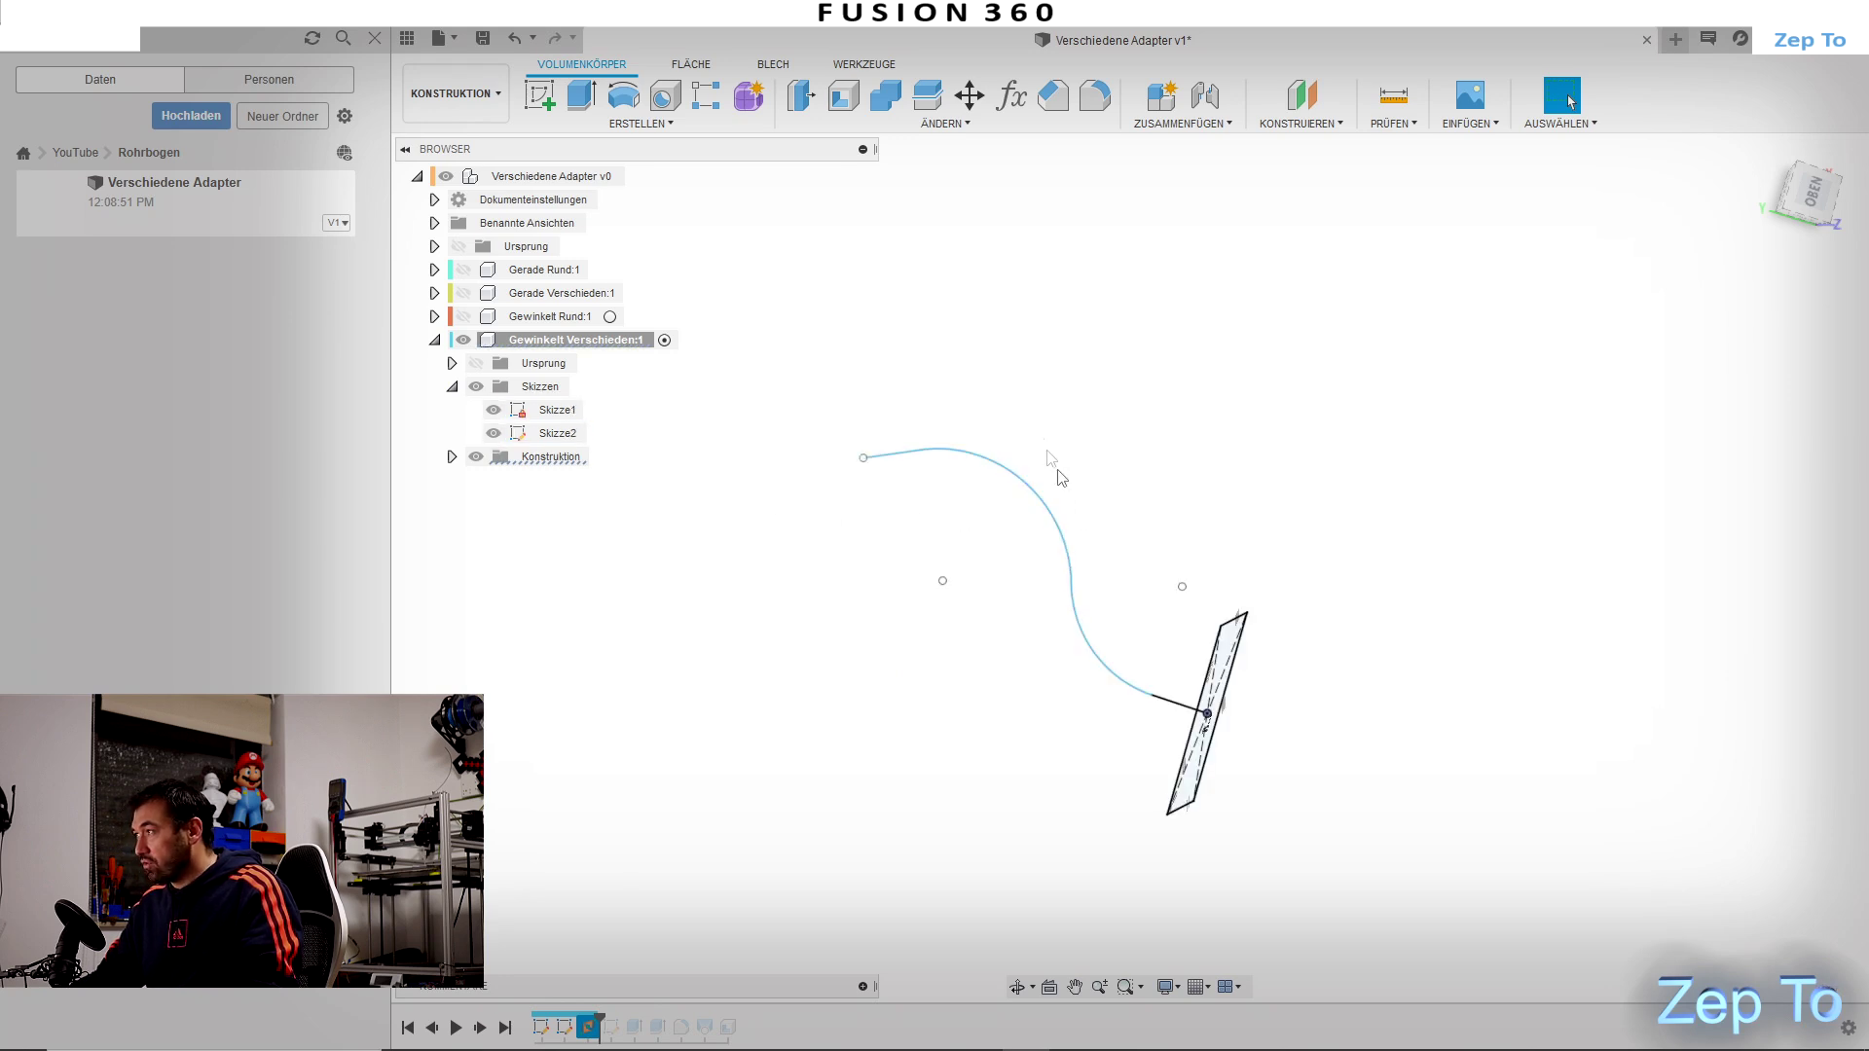
Step: Place a construction plane along the curved arc at 0.297 and start Skizze4 on it
{"action": "left_click", "coordinate": [1321, 125]}
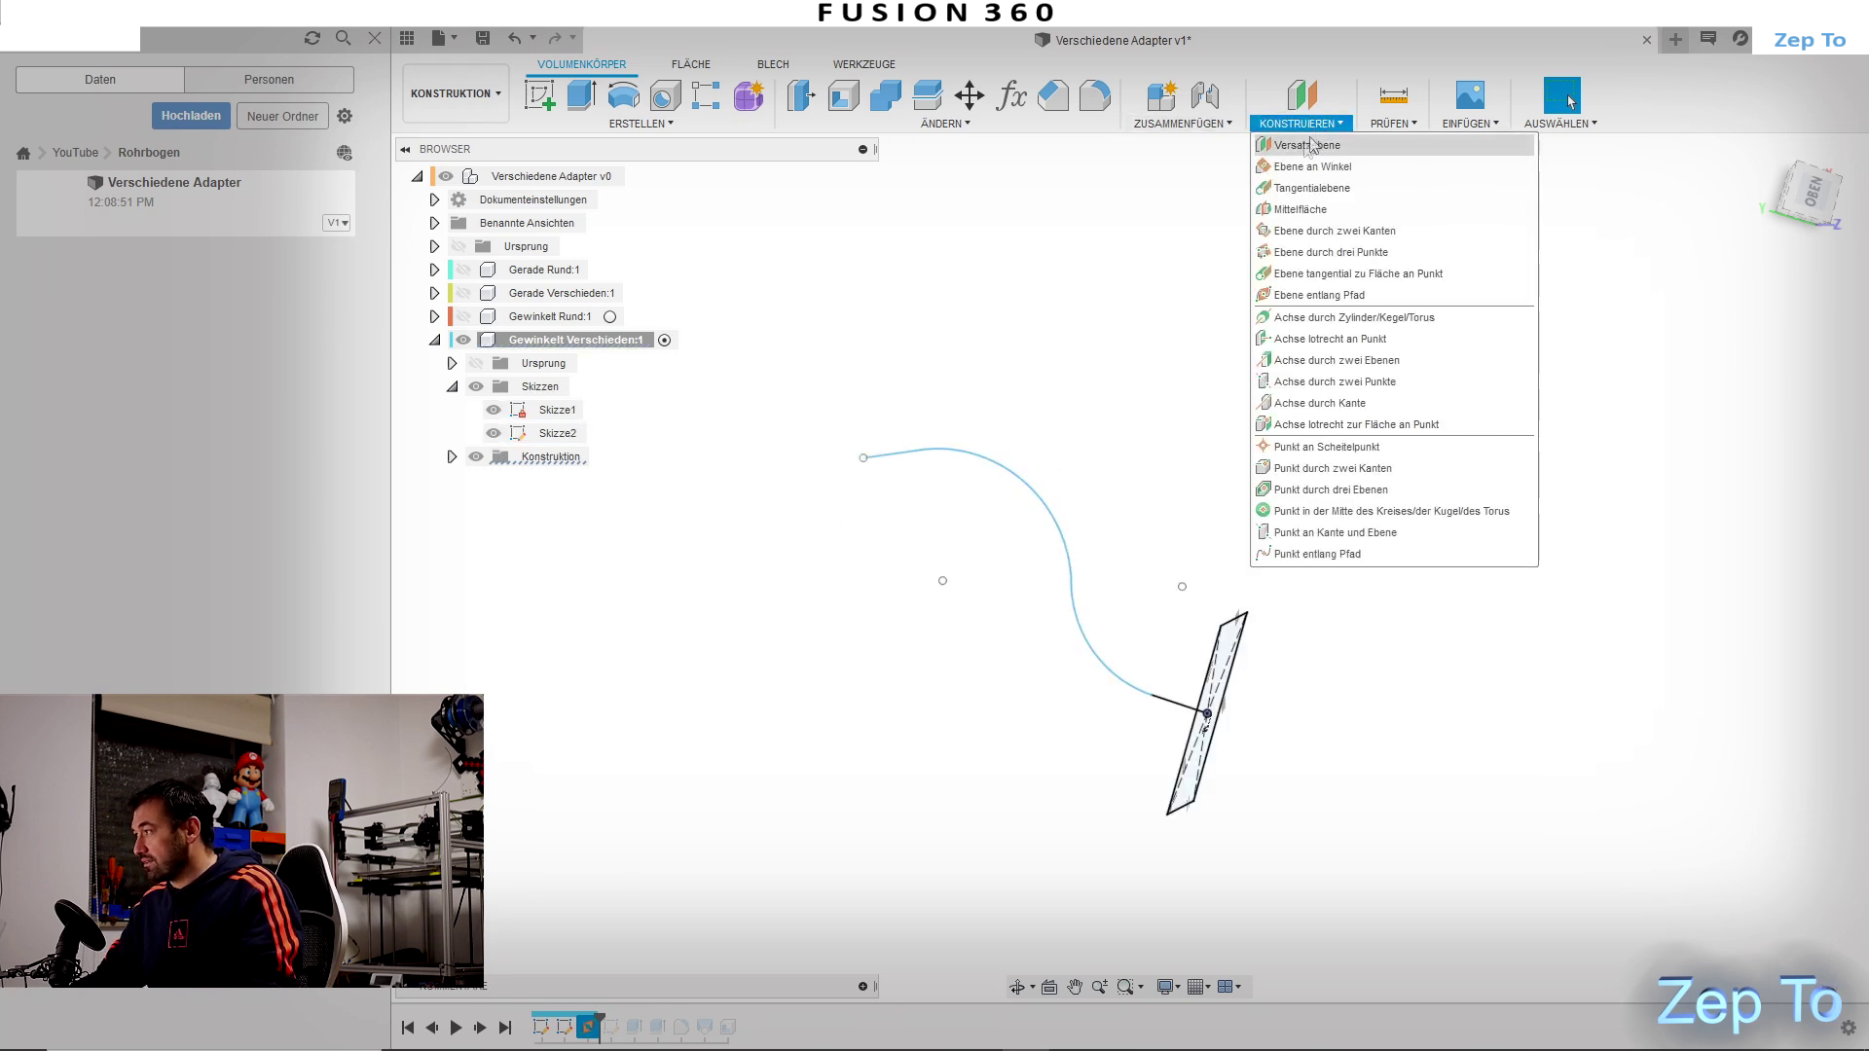
{"action": "left_click", "coordinate": [1340, 299]}
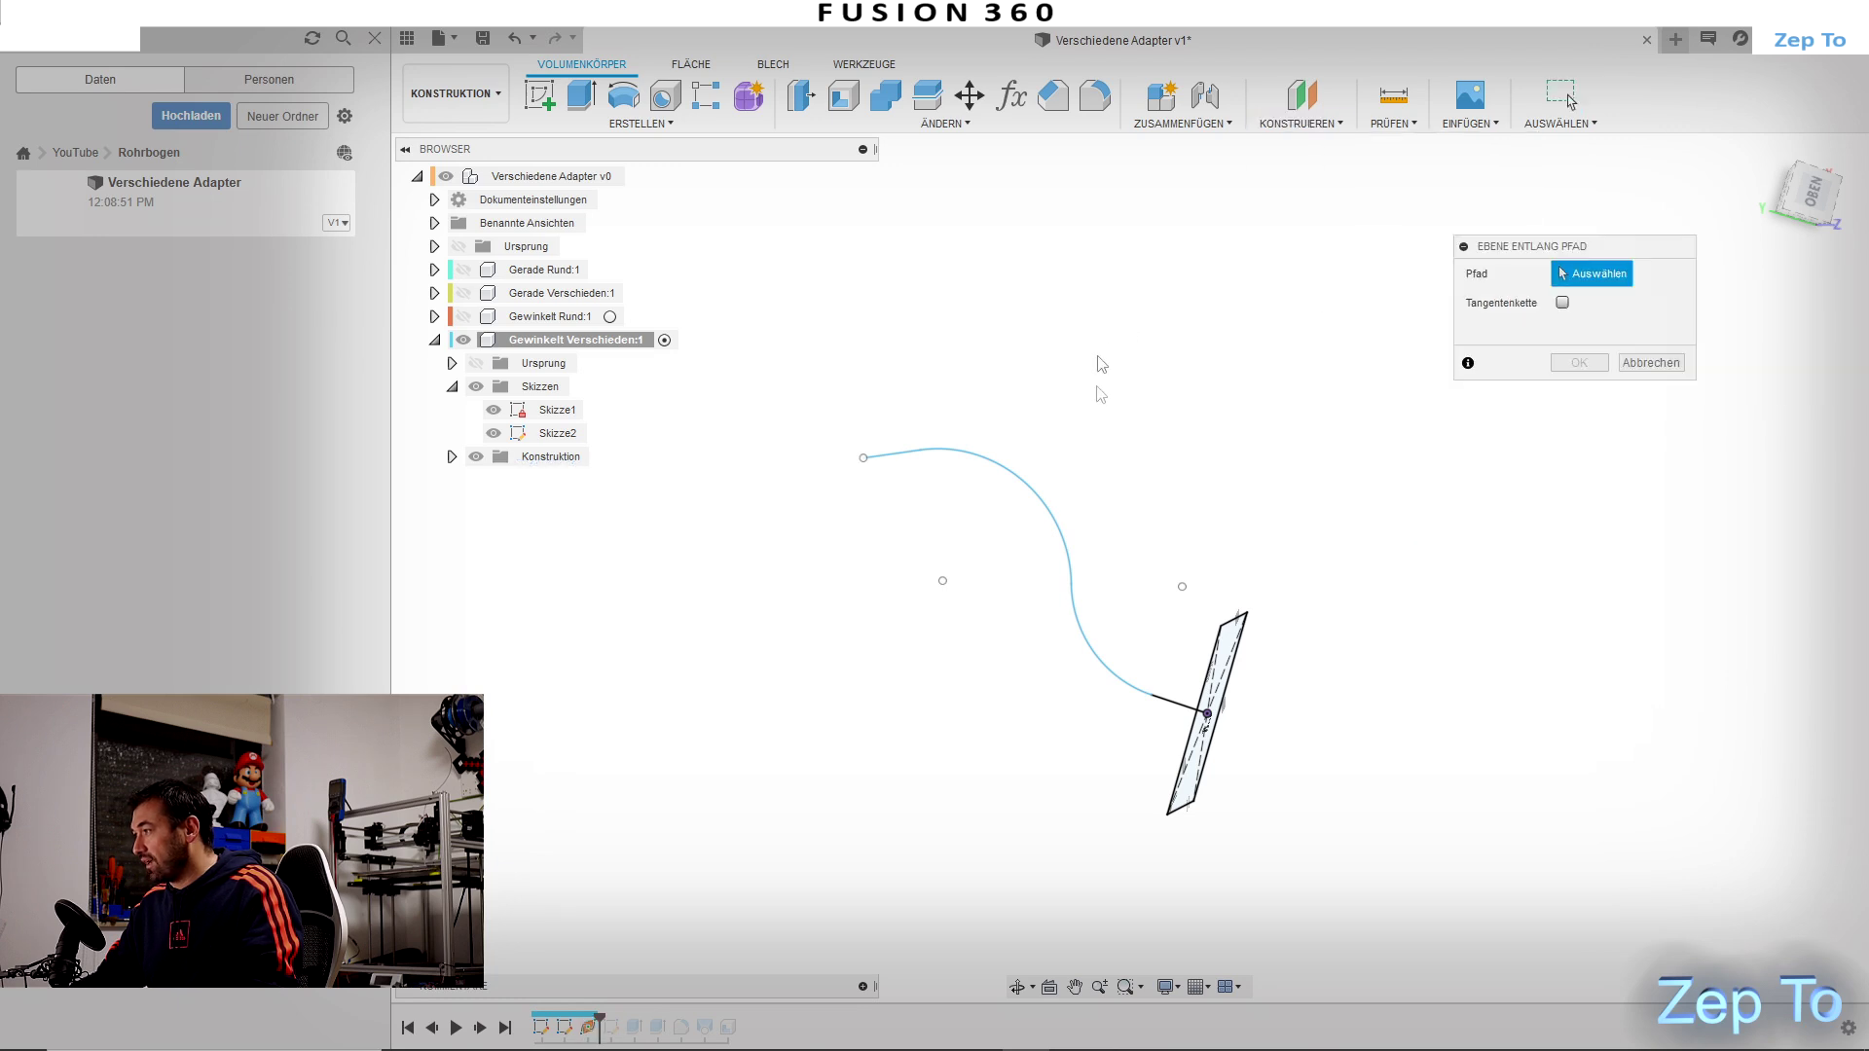
{"action": "left_click", "coordinate": [1060, 530]}
{"action": "left_click_drag", "start_coordinate": [1062, 531], "coordinate": [1069, 506]}
{"action": "left_click", "coordinate": [1579, 394]}
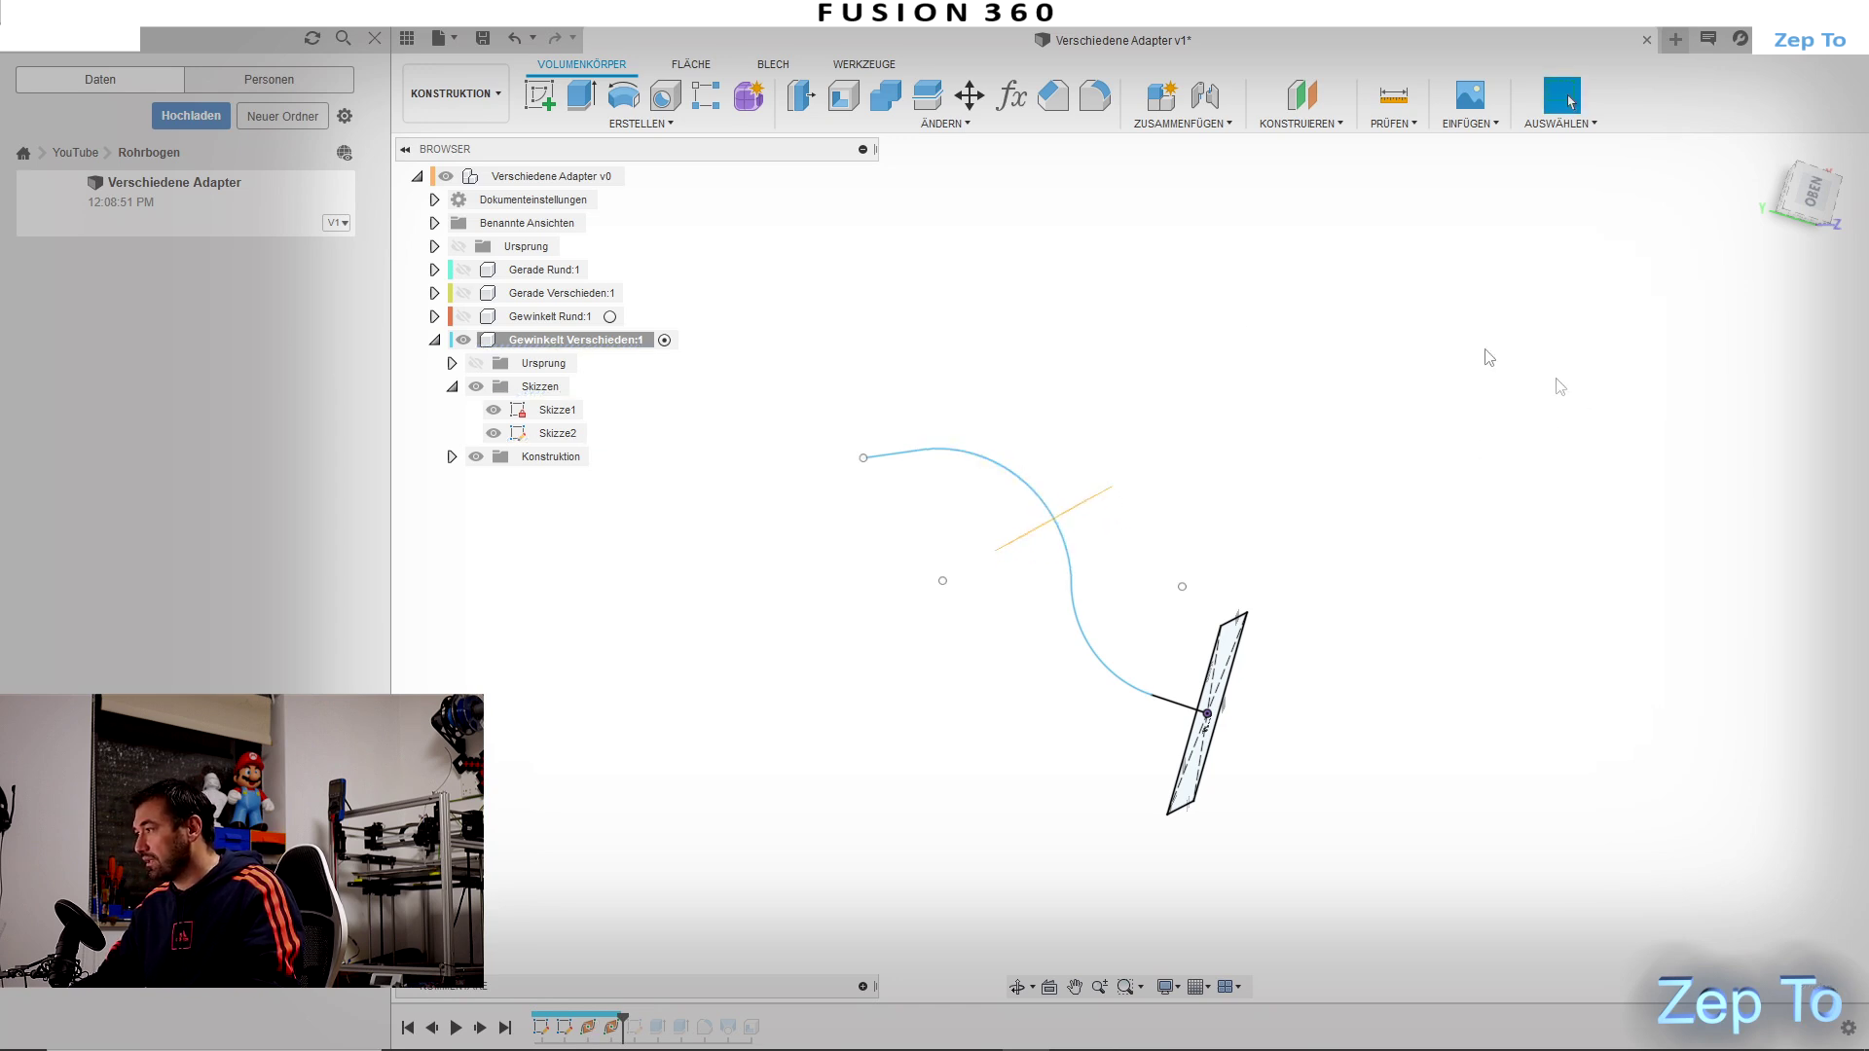
{"action": "mouse_move", "coordinate": [1168, 542]}
{"action": "middle_mouse_down", "text": "shift"}
{"action": "mouse_move", "coordinate": [1091, 496]}
{"action": "mouse_move", "coordinate": [1109, 554]}
{"action": "middle_mouse_up", "text": "shift"}
{"action": "left_click", "coordinate": [540, 94]}
{"action": "left_click", "coordinate": [1207, 618]}
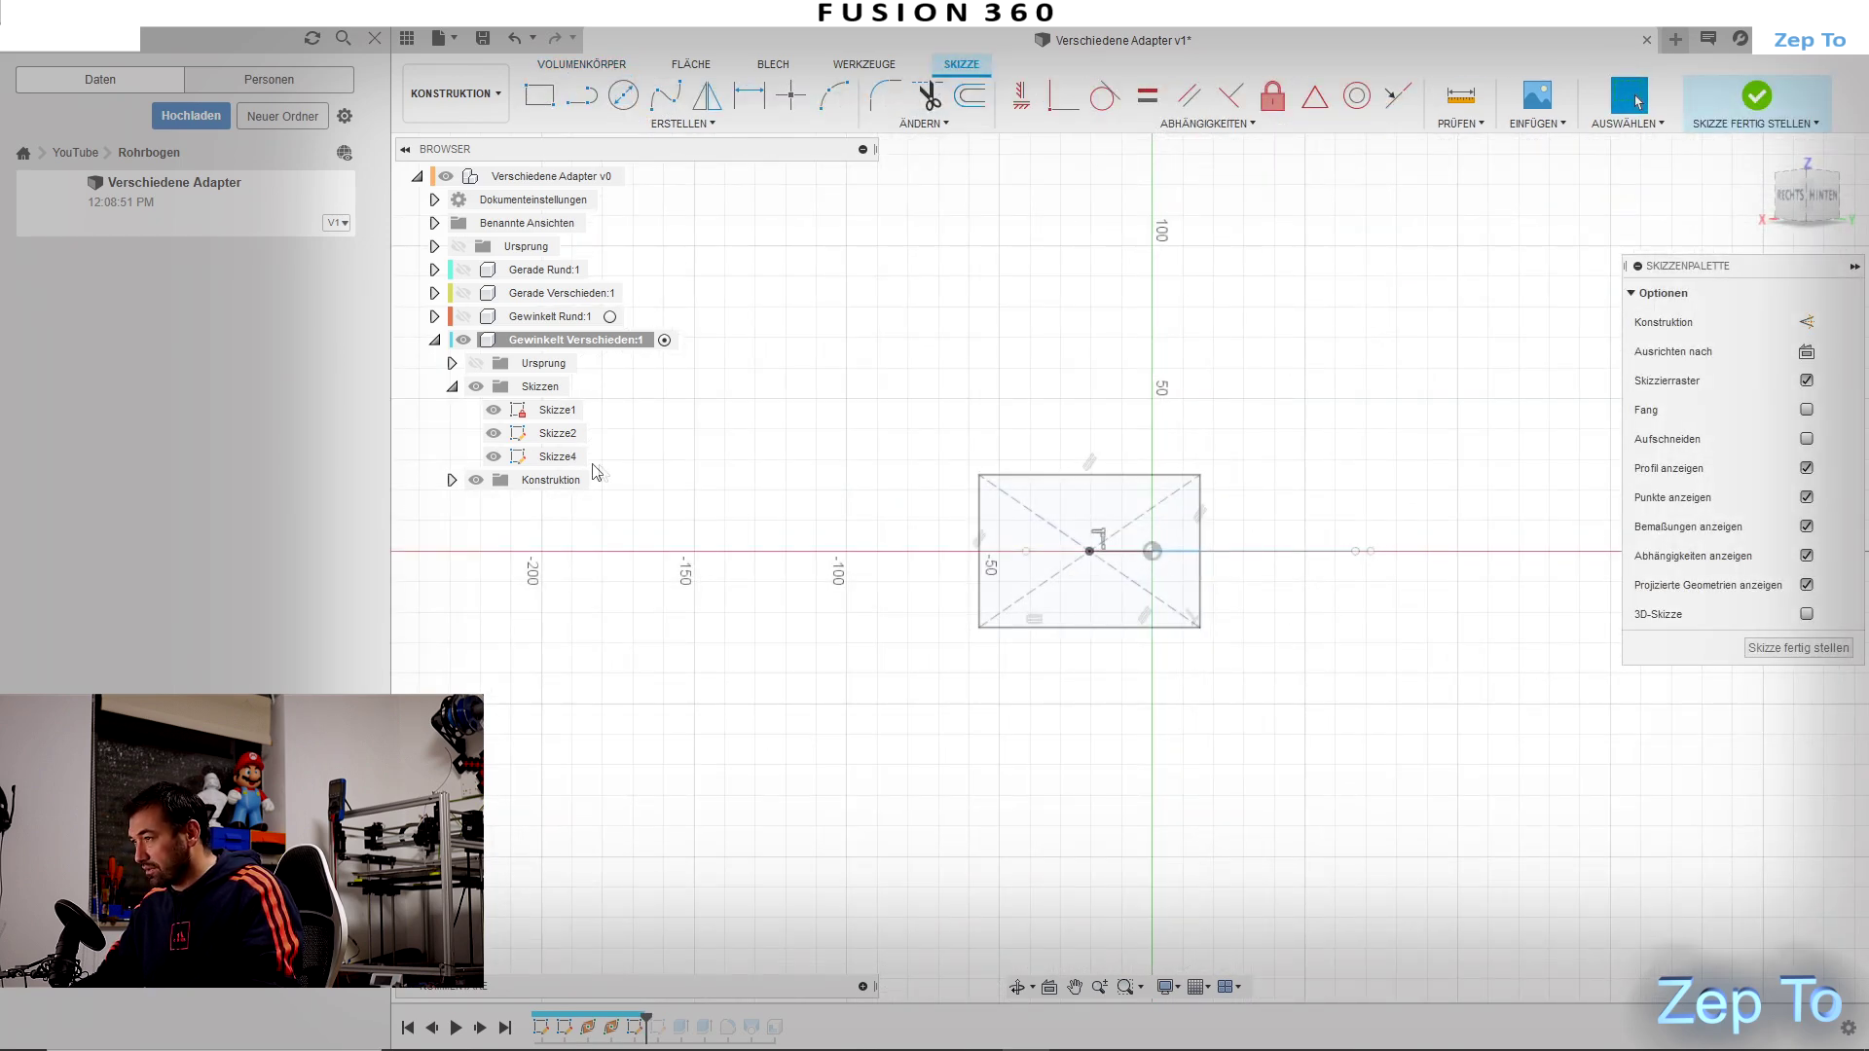
Step: Hide Skizze1 and Skizze2 and draw an ellipse centred on the origin
{"action": "left_click", "coordinate": [494, 410]}
{"action": "left_click", "coordinate": [494, 433]}
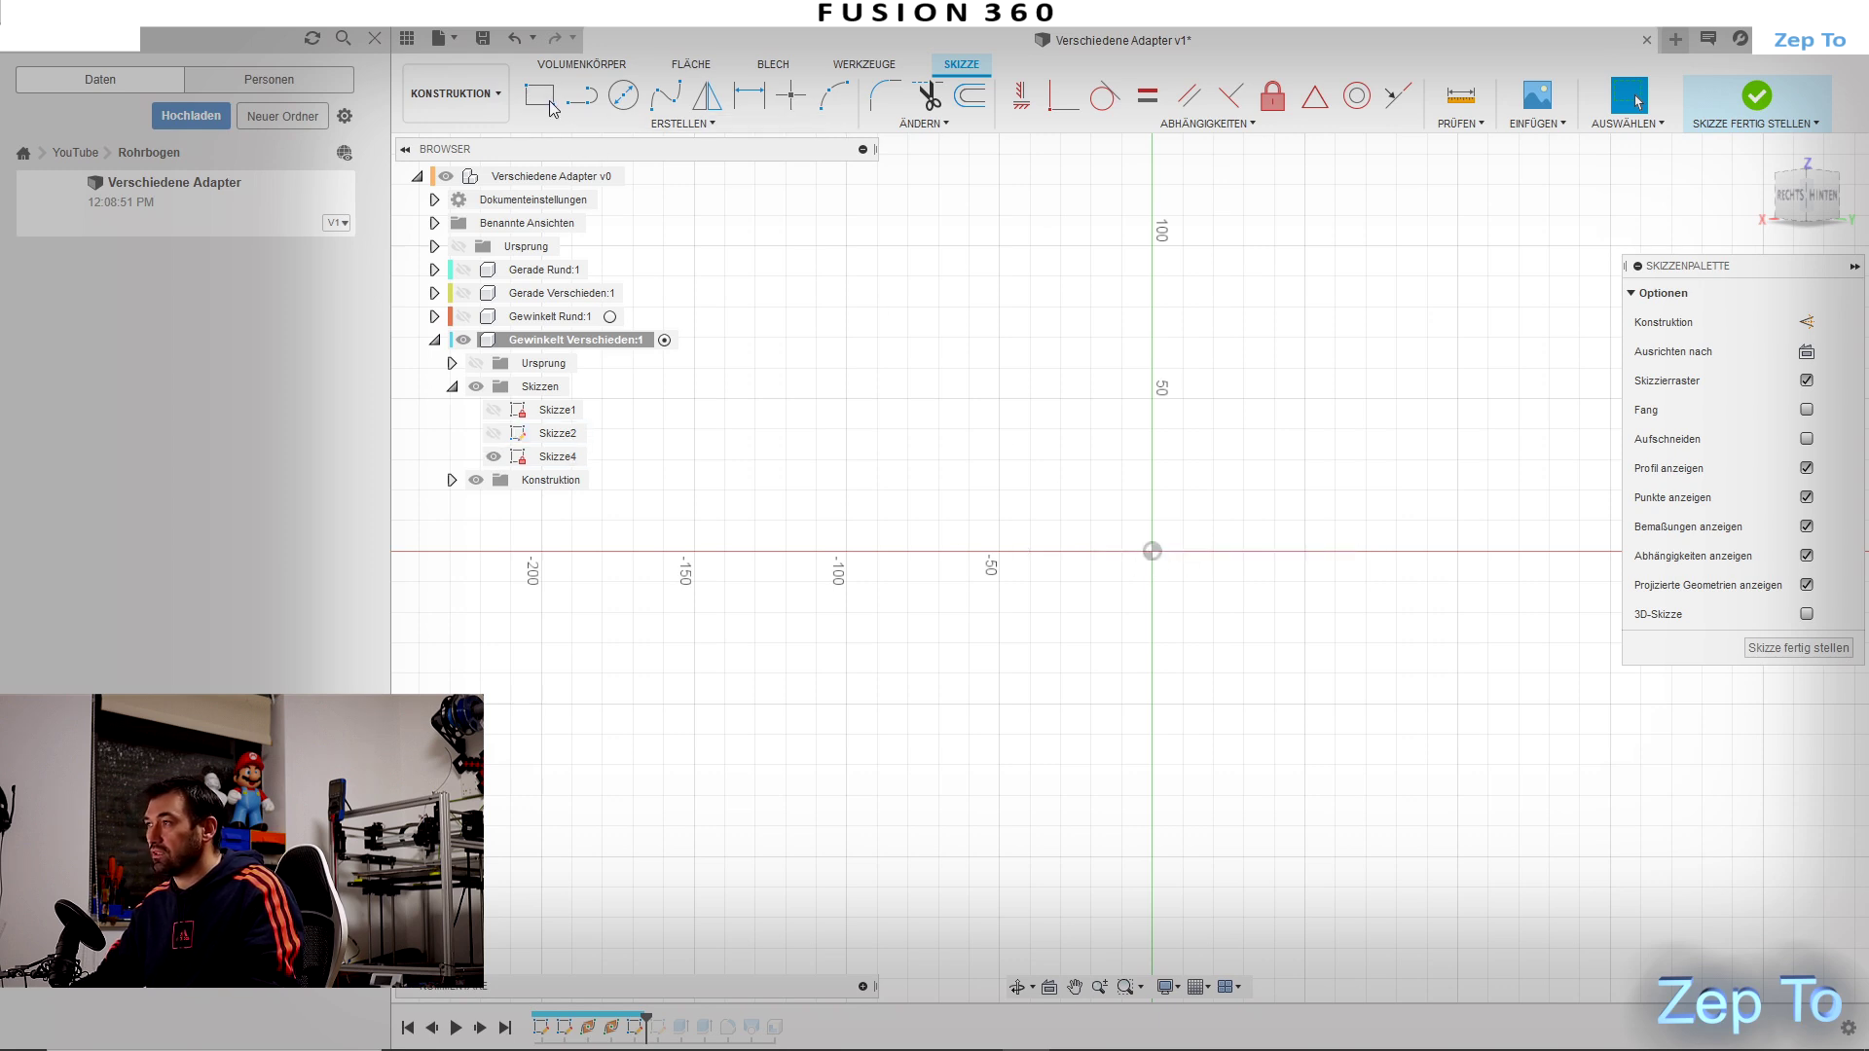
{"action": "left_click", "coordinate": [682, 124]}
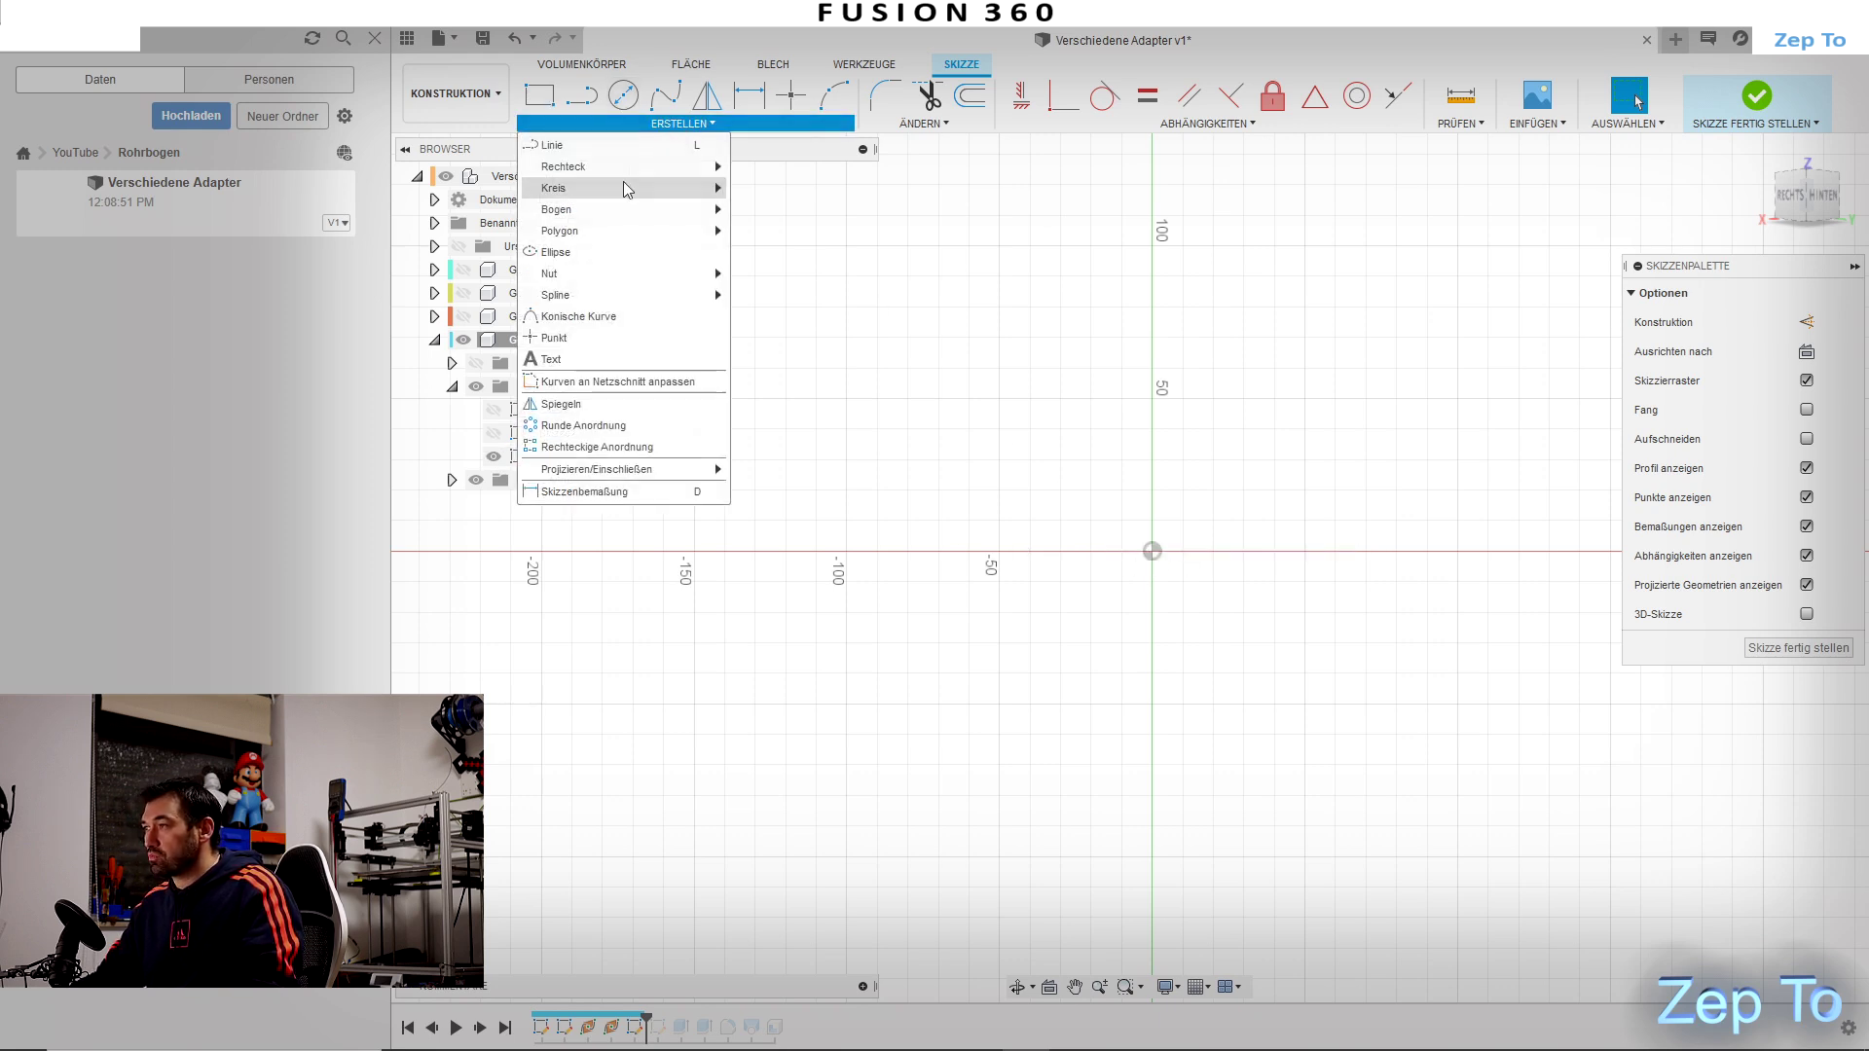
{"action": "mouse_move", "coordinate": [559, 231]}
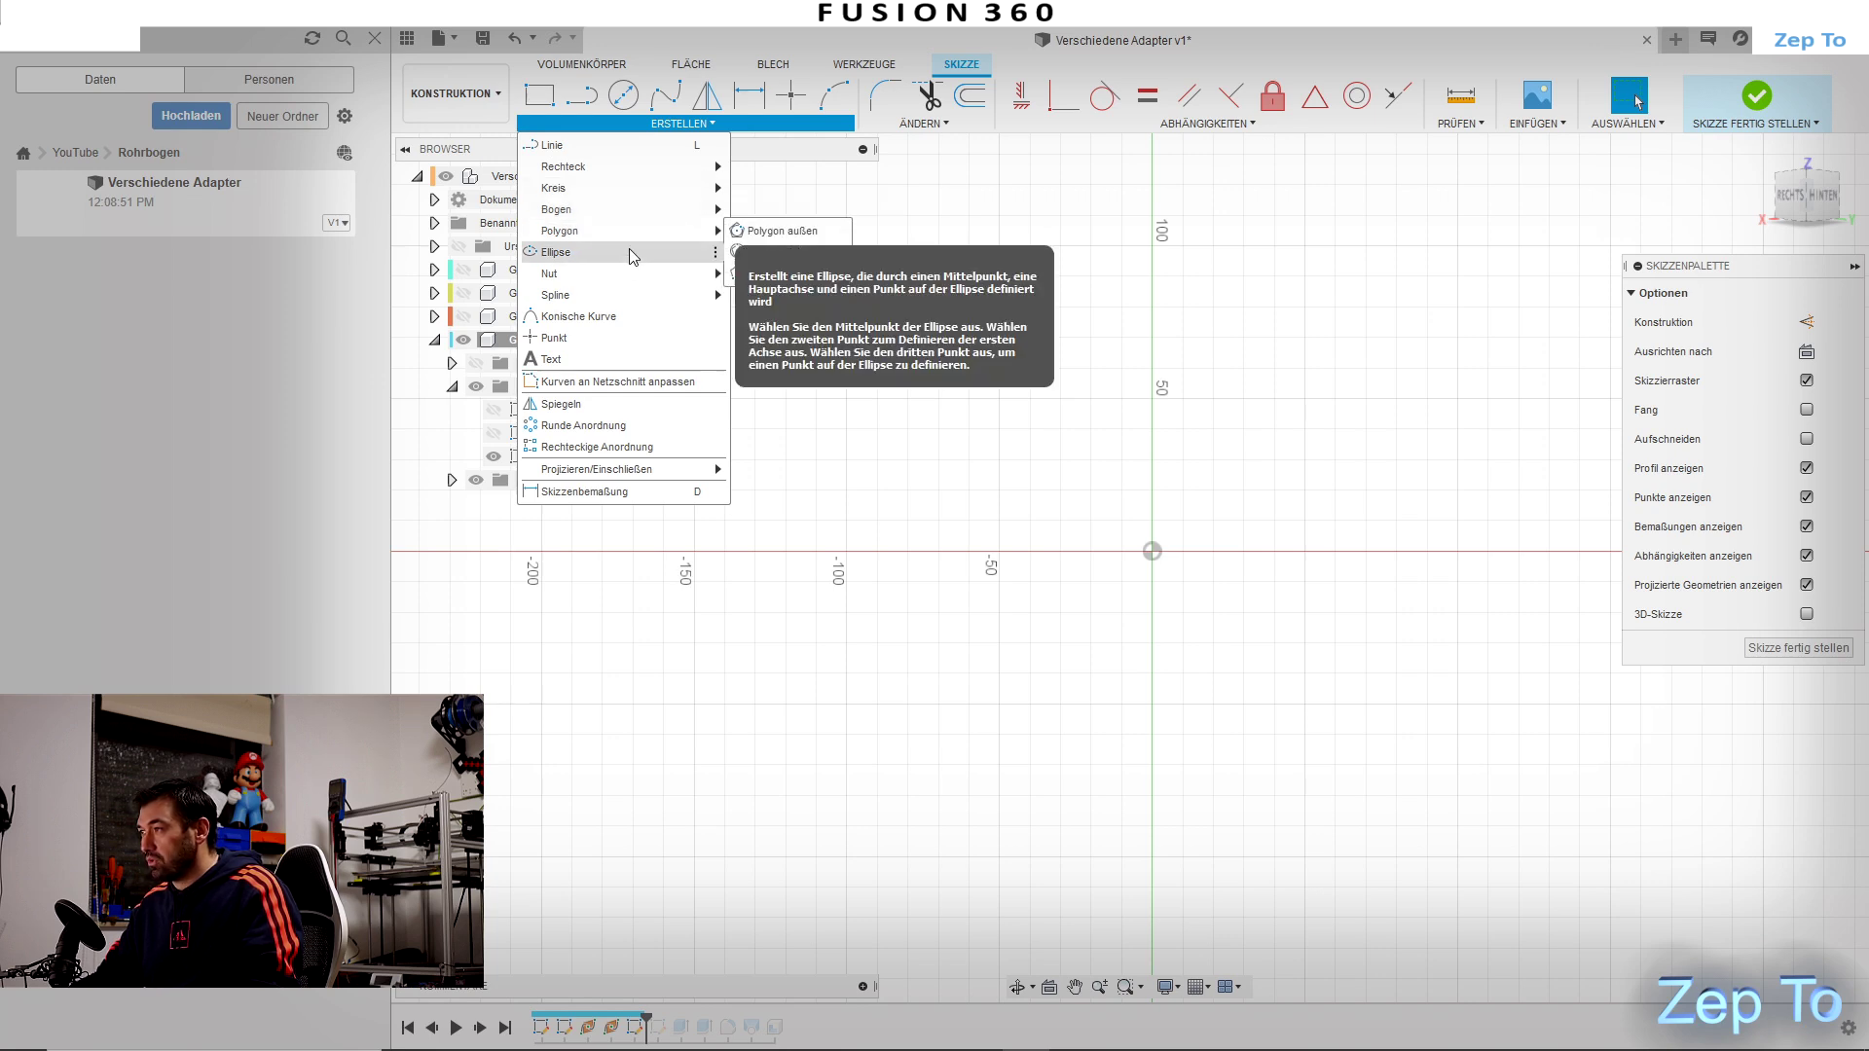
{"action": "left_click", "coordinate": [683, 255]}
{"action": "left_click", "coordinate": [1151, 552]}
{"action": "left_click", "coordinate": [1256, 574]}
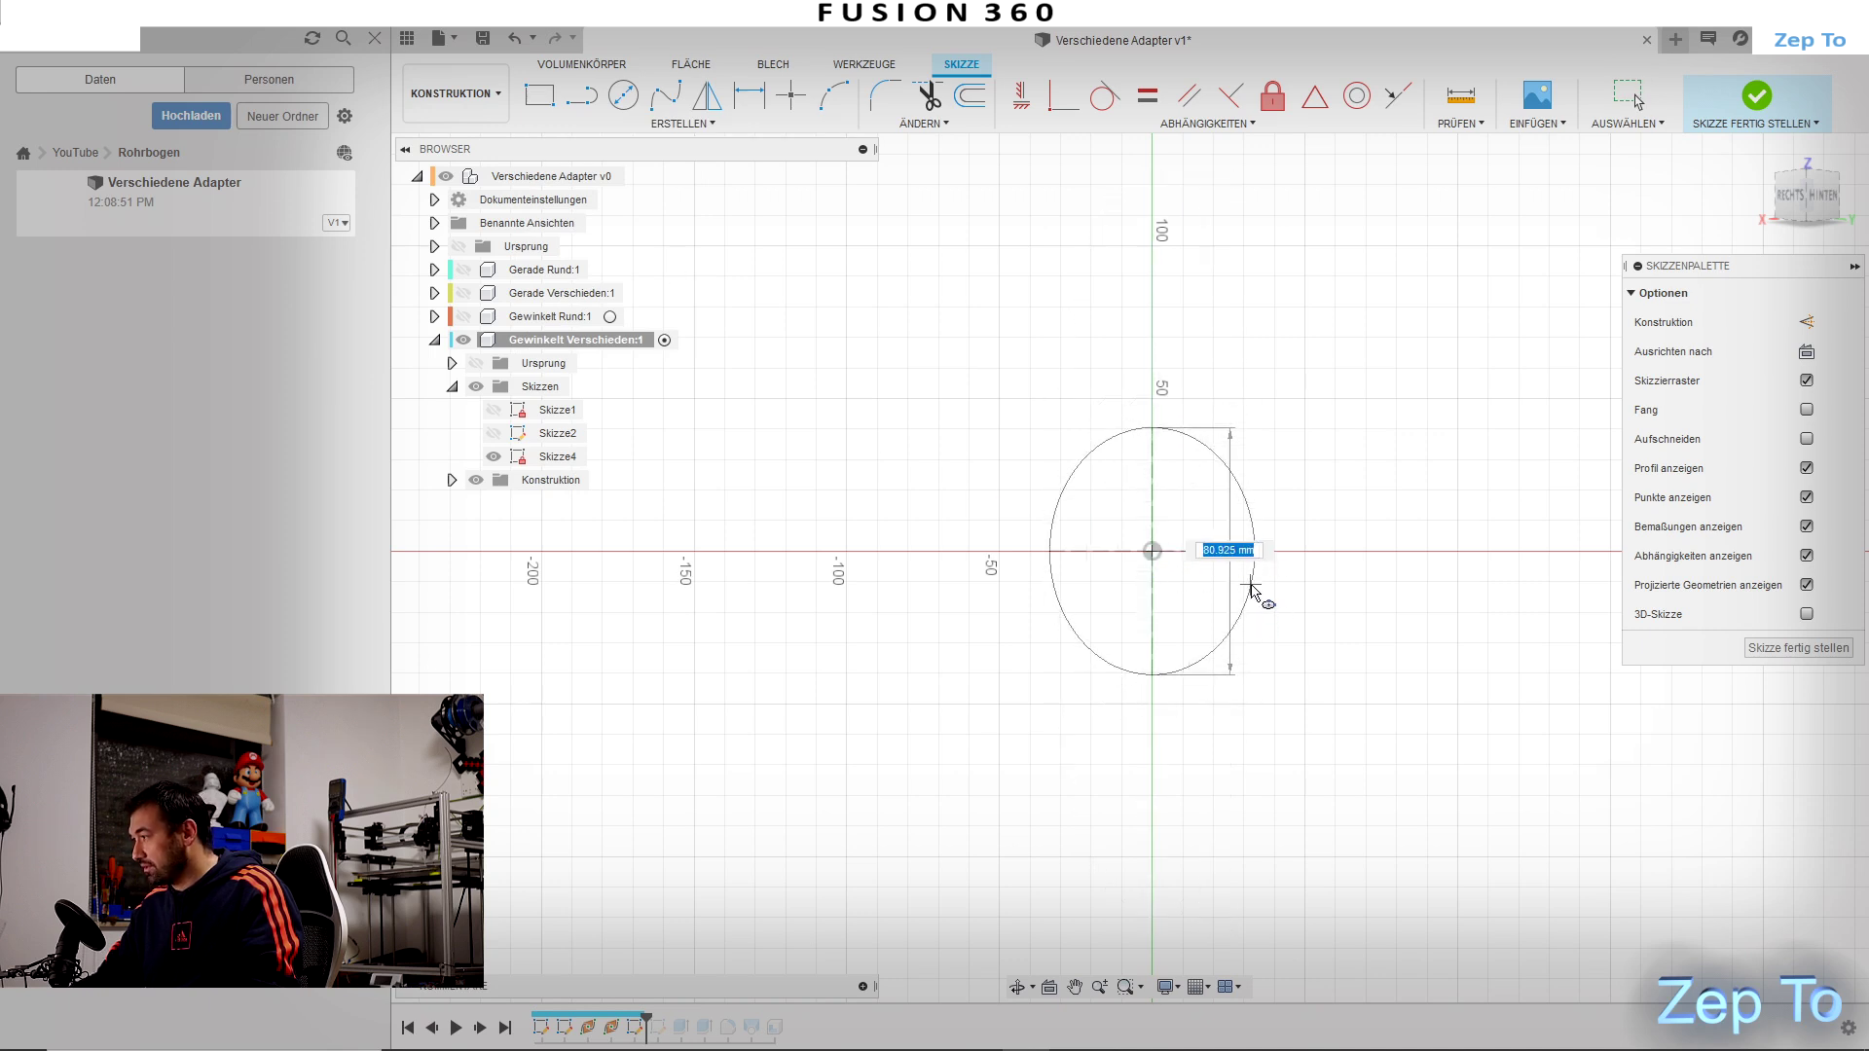
{"action": "left_click", "coordinate": [1253, 591]}
Step: Dimension the ellipse 120 mm wide and 50 mm tall, then finish the sketch
{"action": "key", "text": "d"}
{"action": "left_click", "coordinate": [1252, 516]}
{"action": "left_click", "coordinate": [1295, 389]}
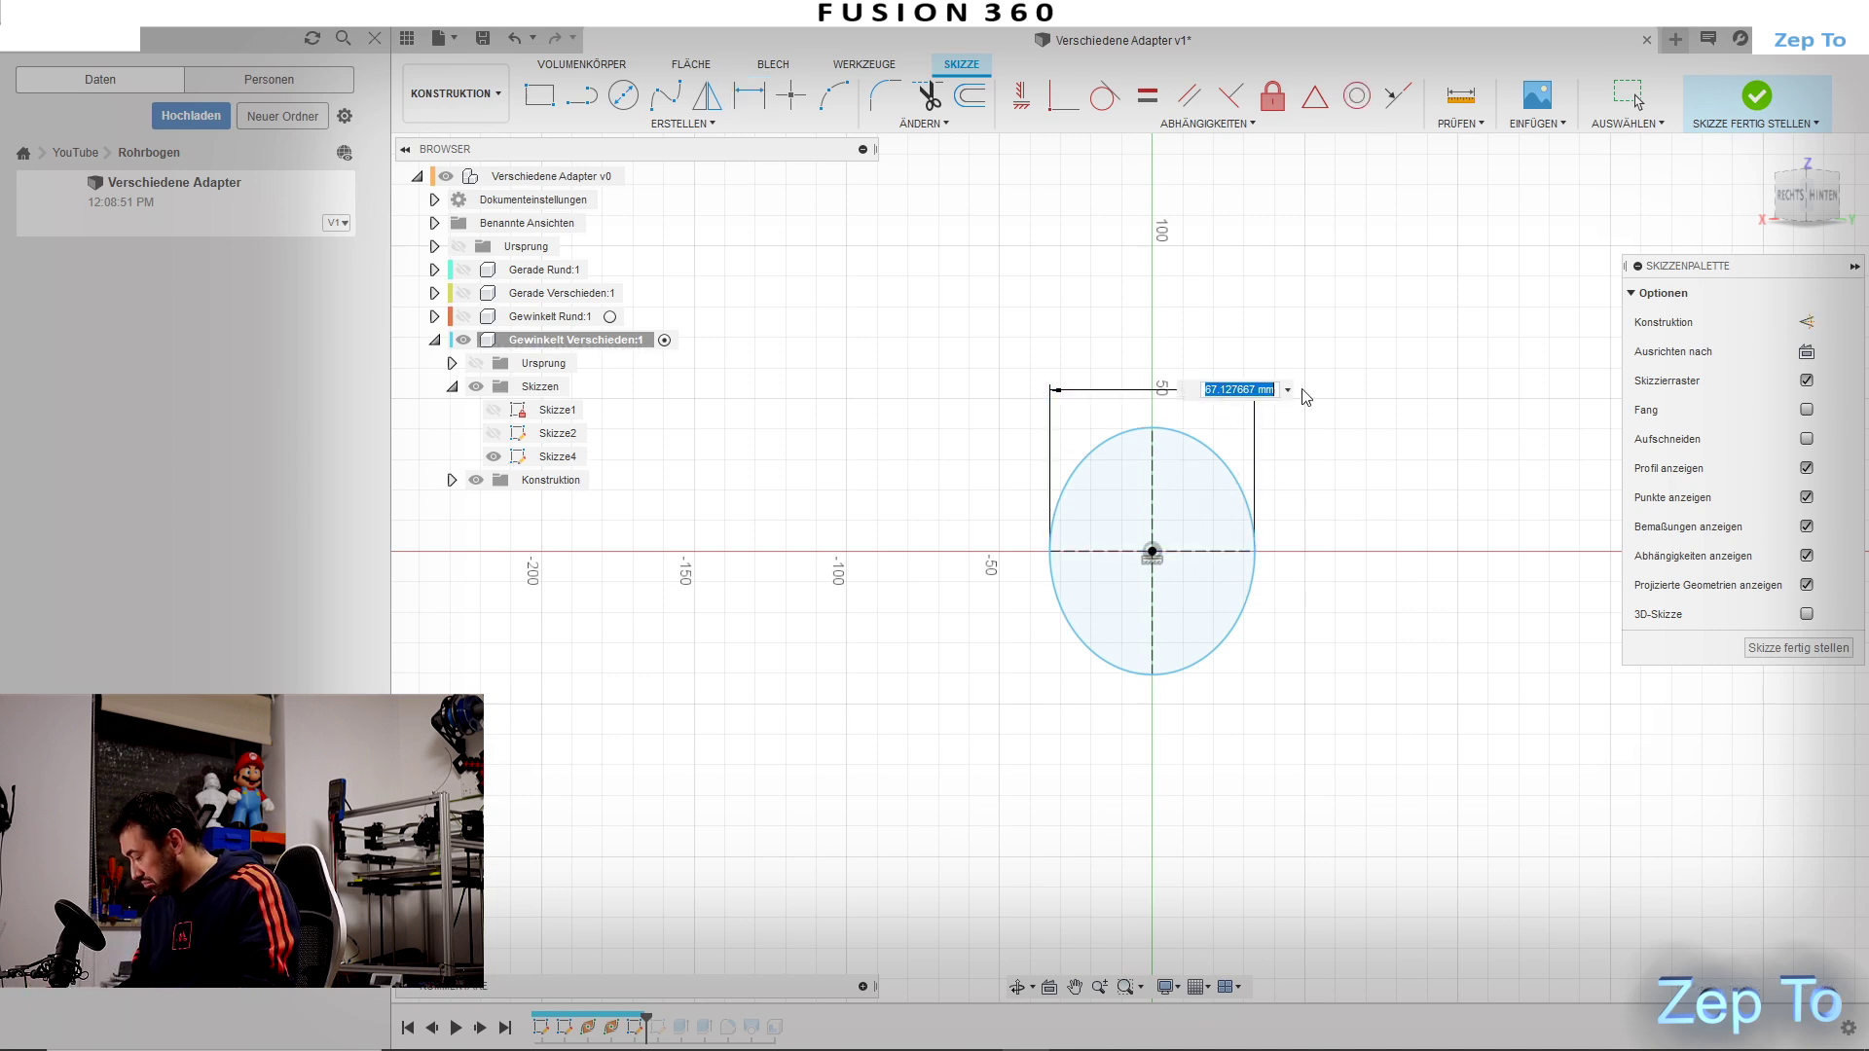
{"action": "type", "text": "00"}
{"action": "key", "text": "Return"}
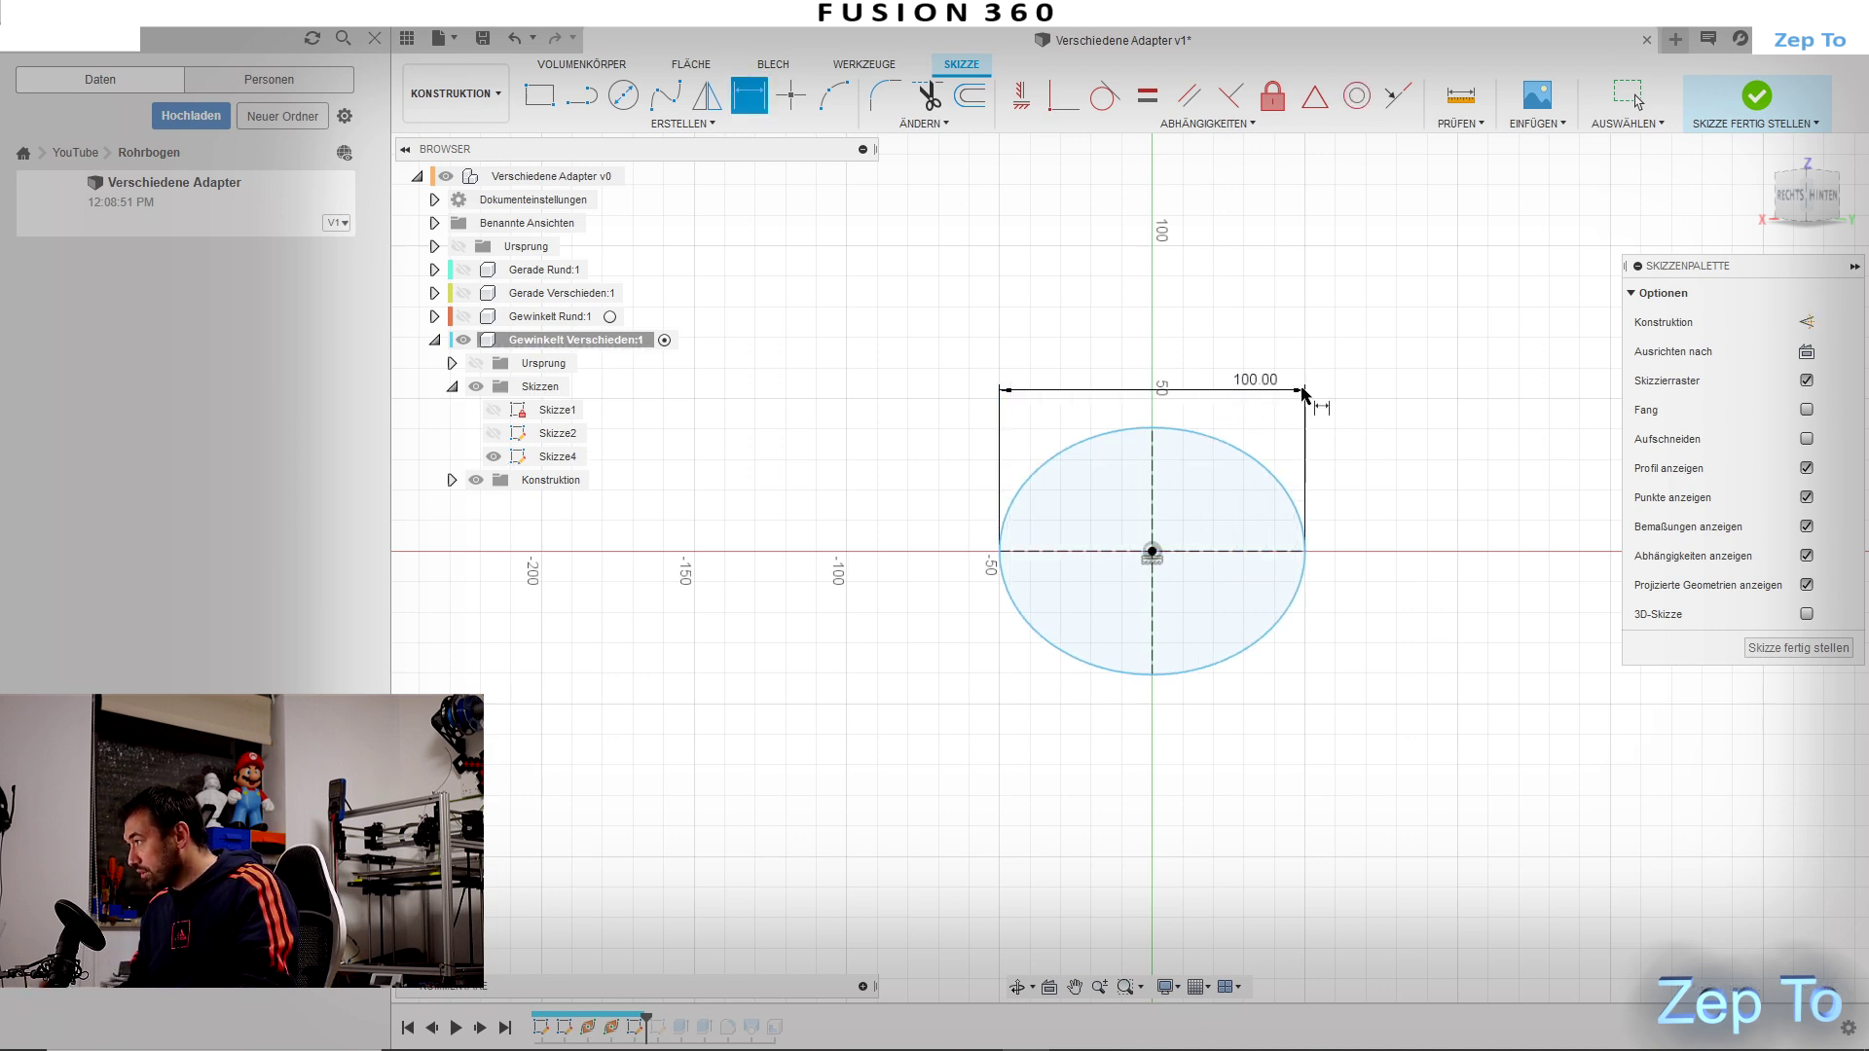
{"action": "double_click", "coordinate": [1254, 389]}
{"action": "type", "text": "120"}
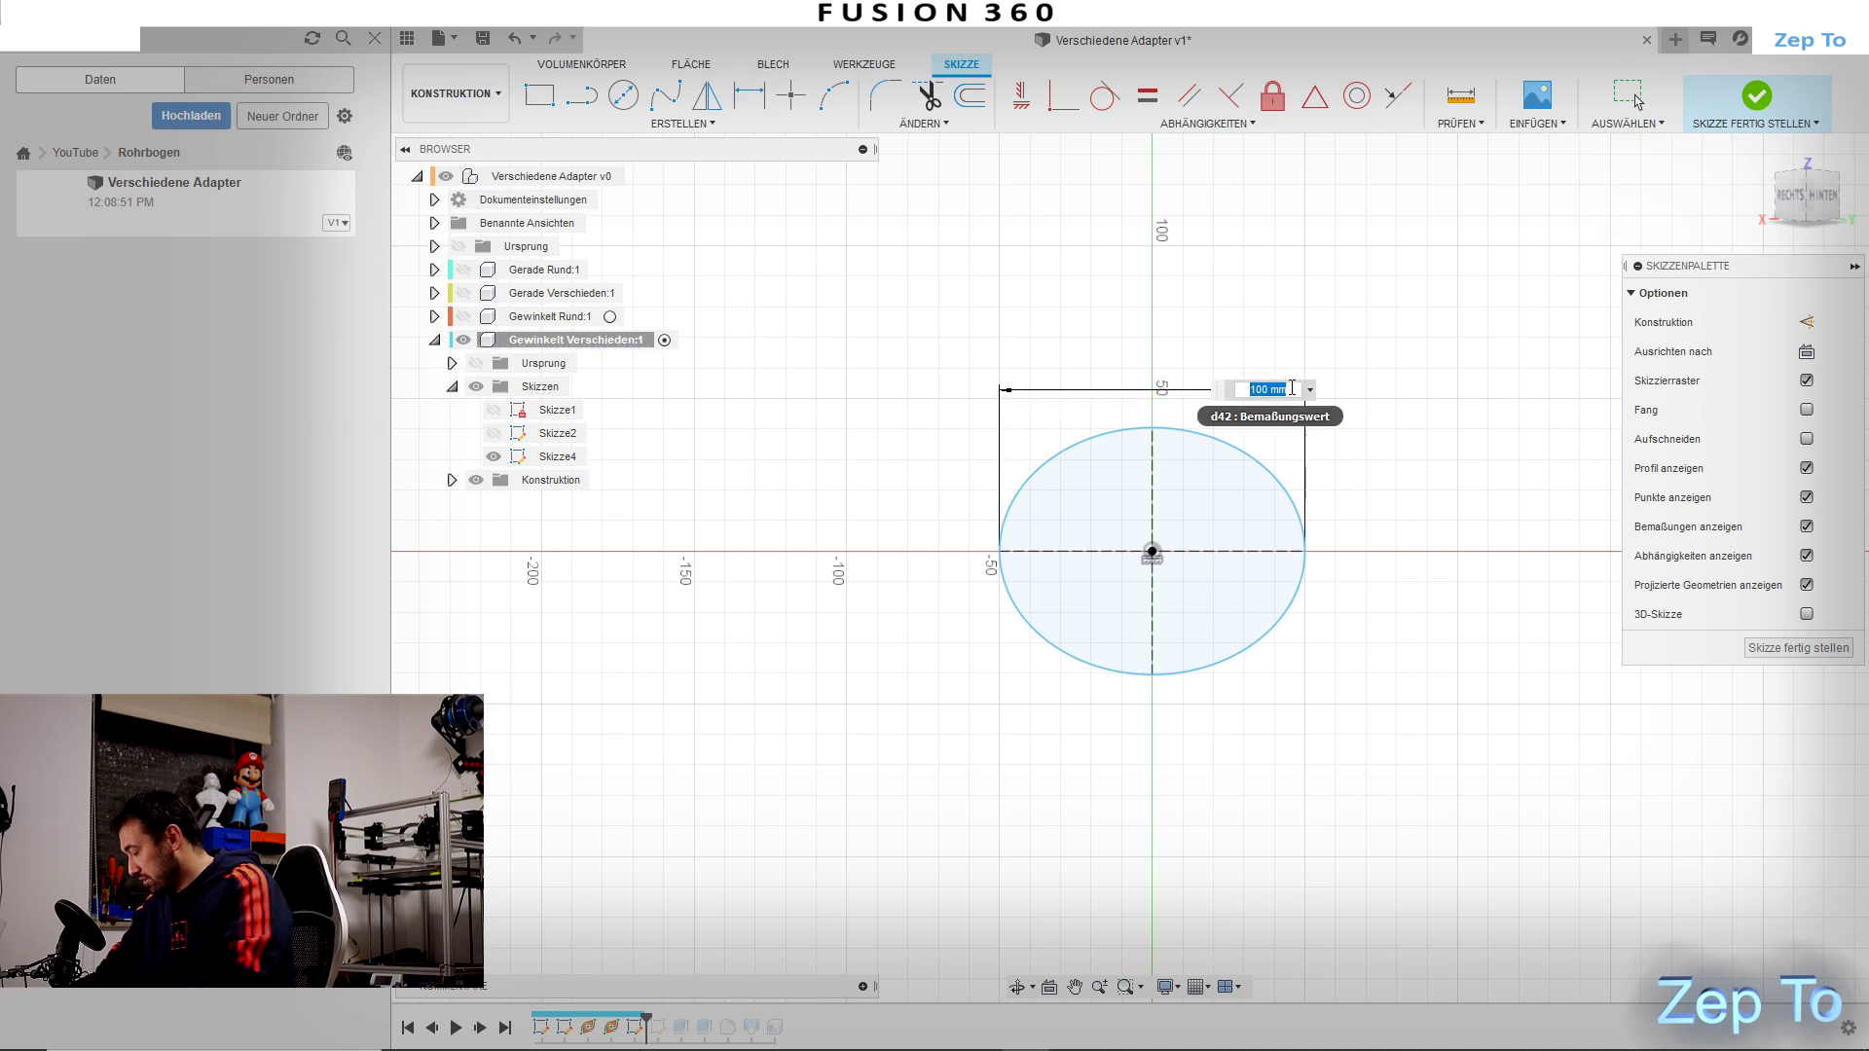
{"action": "key", "text": "Return"}
{"action": "left_click", "coordinate": [1165, 510]}
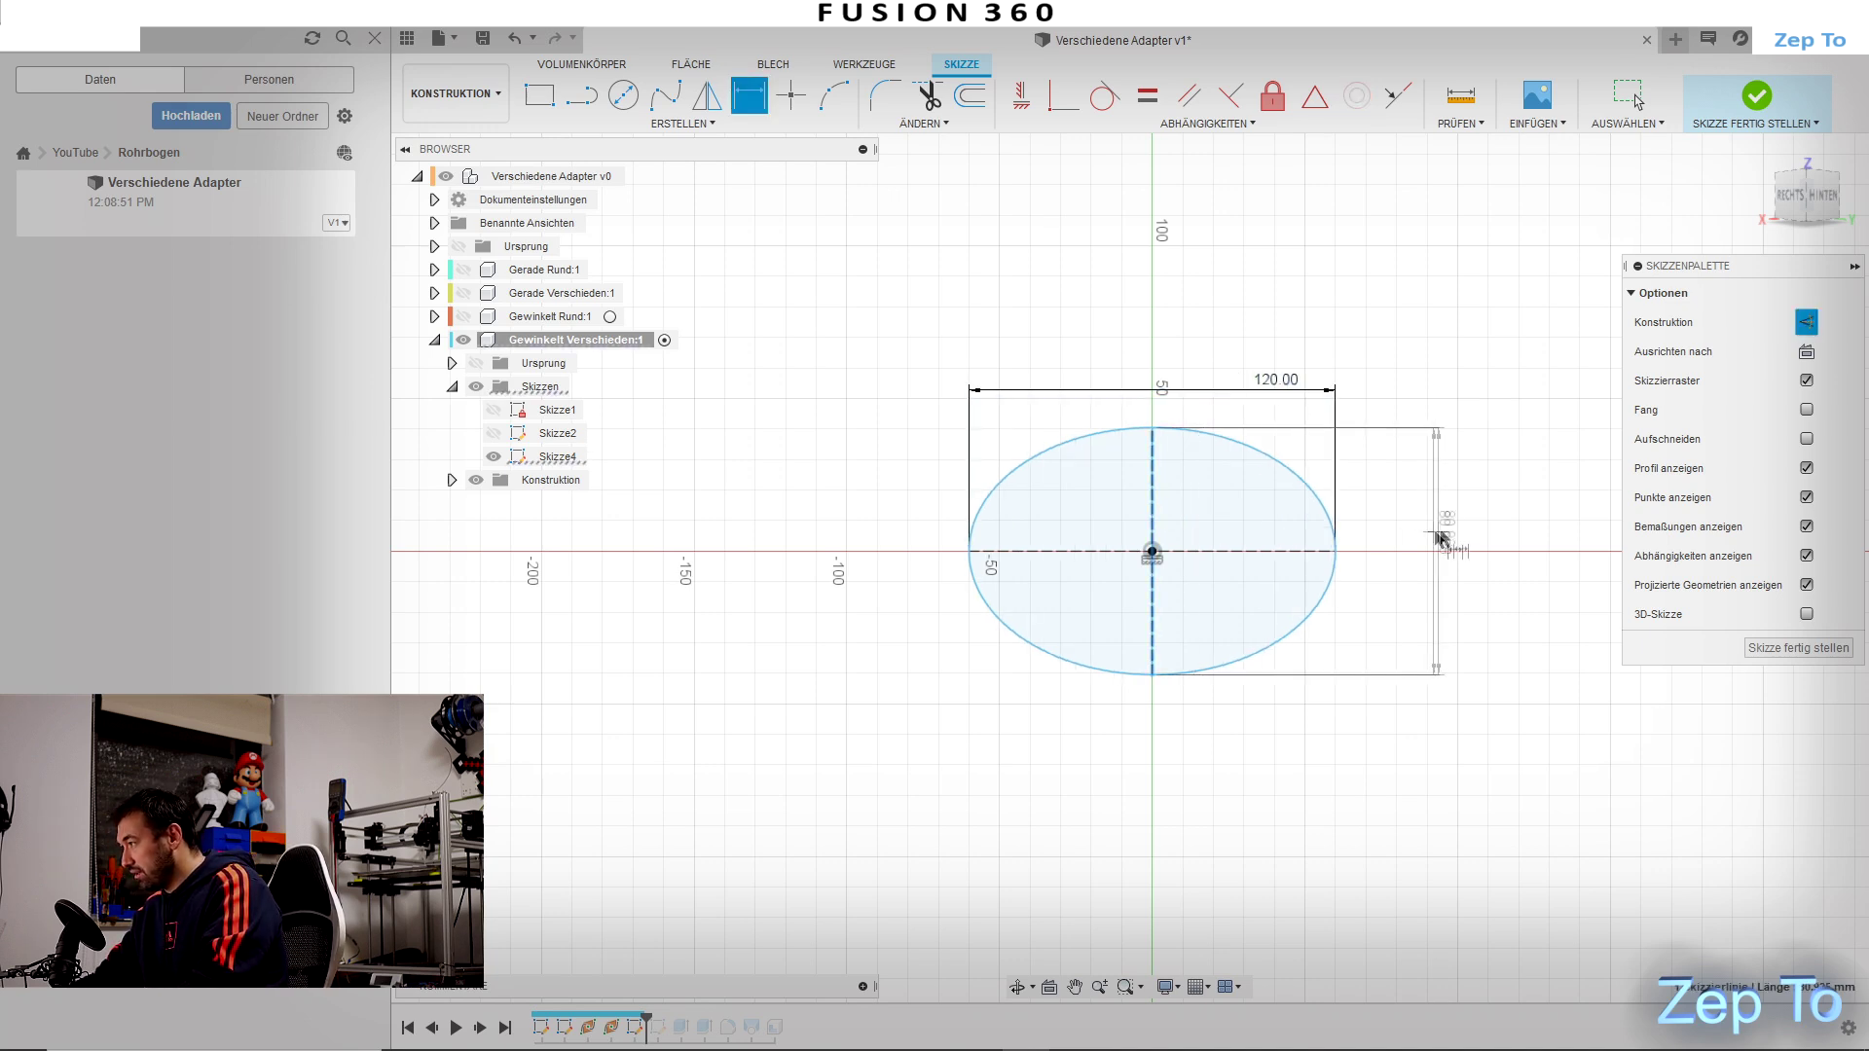
{"action": "left_click", "coordinate": [1442, 531]}
{"action": "key", "text": "Return"}
{"action": "left_click", "coordinate": [1797, 647]}
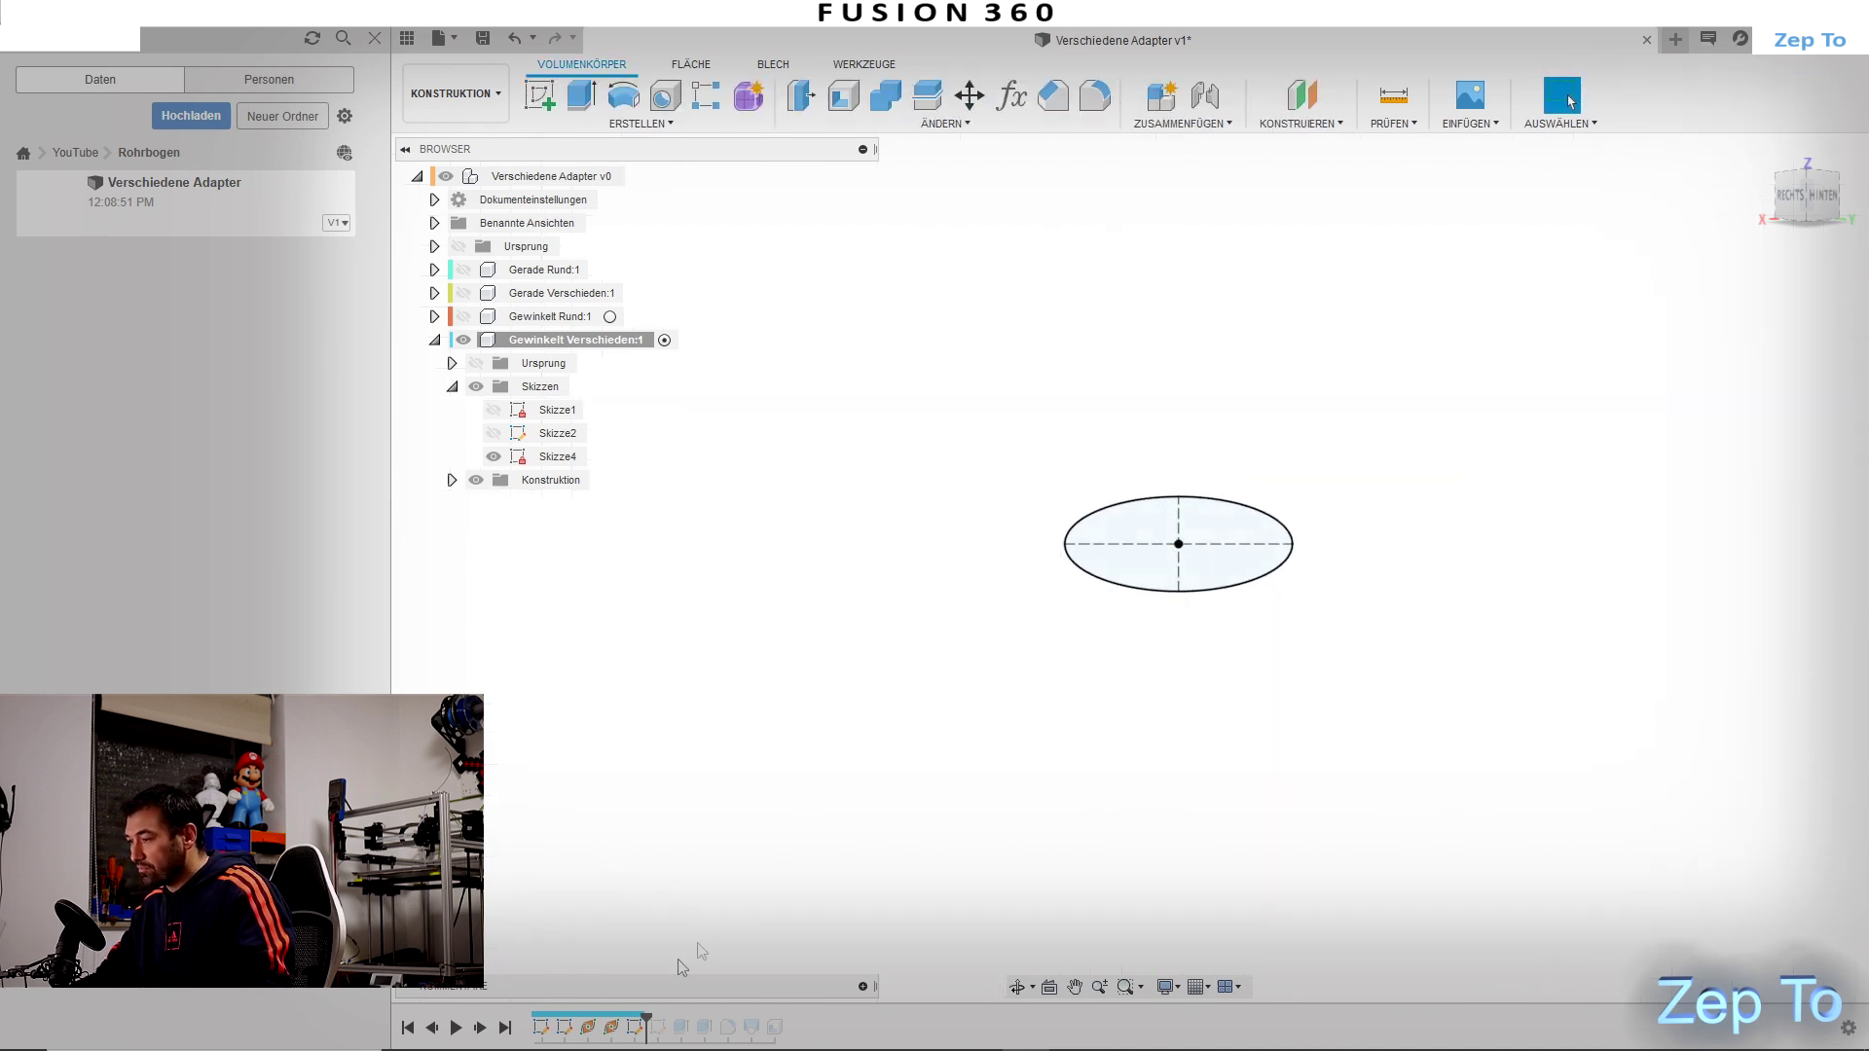
Step: Roll the history forward to the finished adapter and show the ellipse sketch
{"action": "left_click_drag", "start_coordinate": [644, 1017], "coordinate": [763, 1017]}
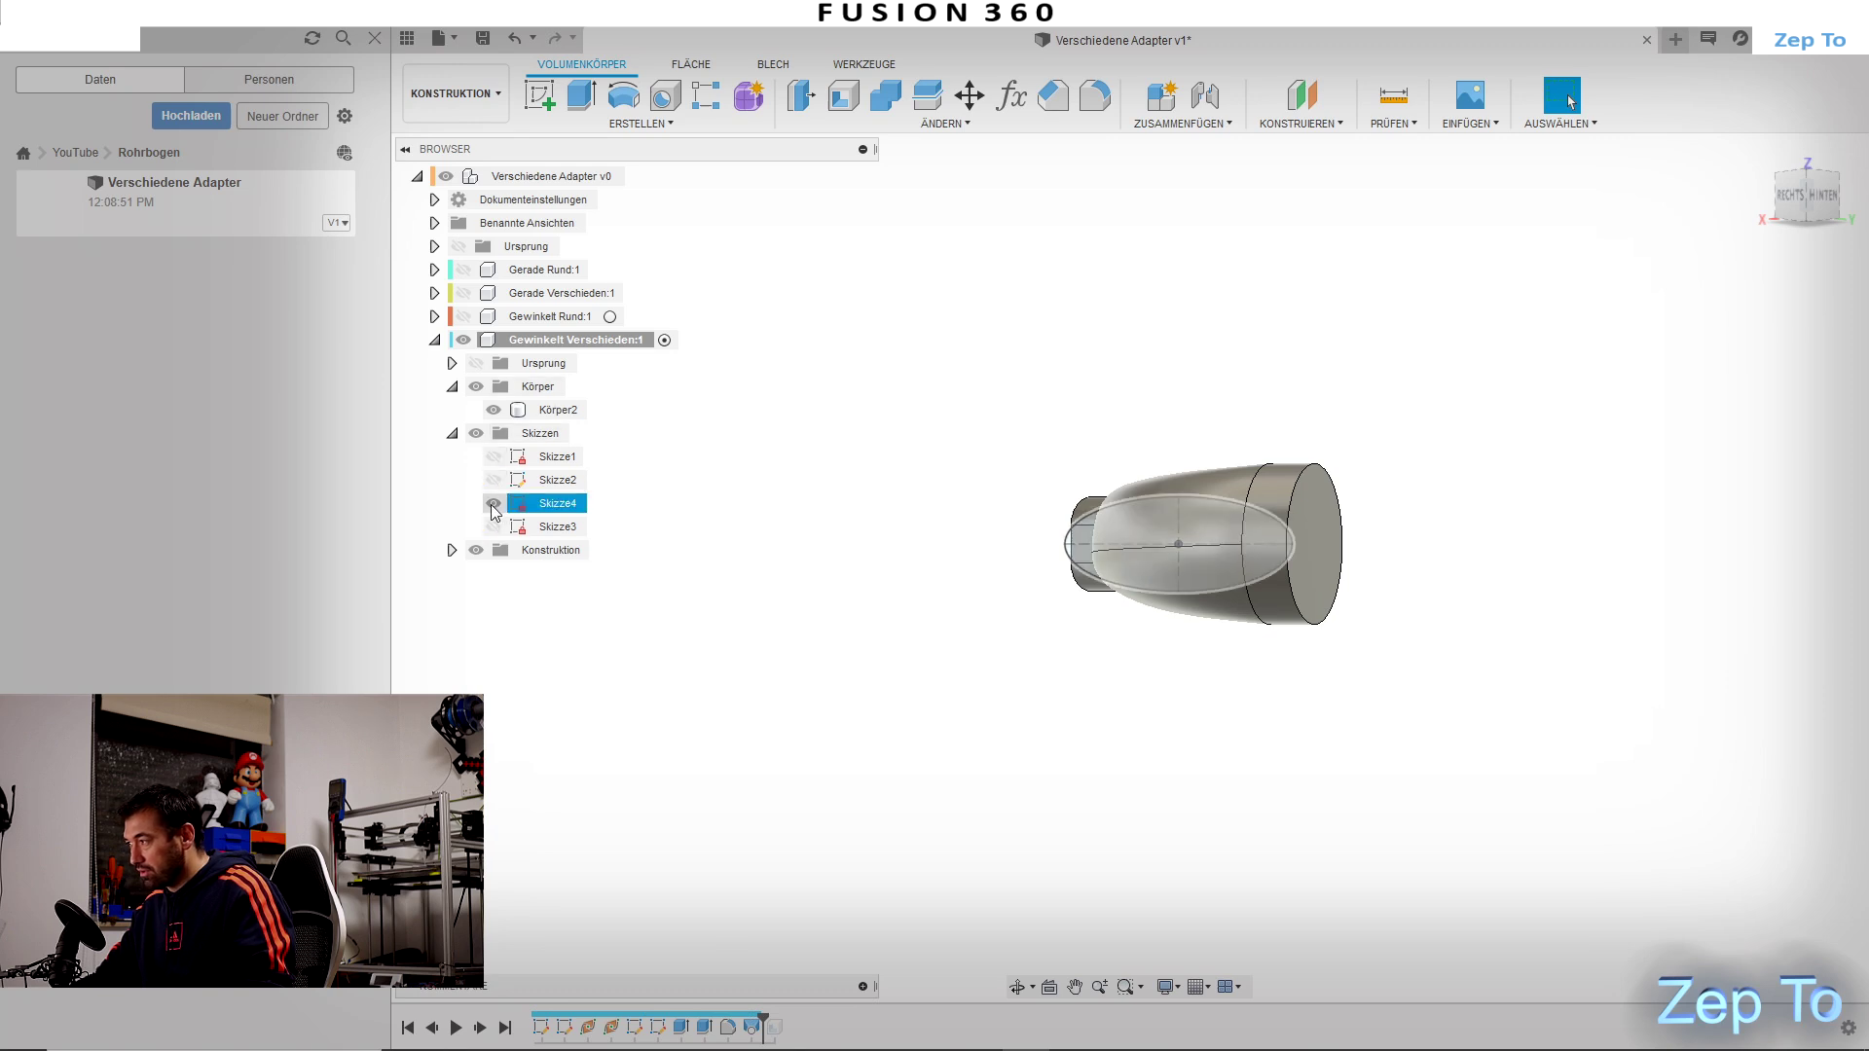
{"action": "left_click", "coordinate": [493, 505]}
{"action": "middle_click_drag", "start_coordinate": [697, 573], "coordinate": [1360, 679], "text": "shift"}
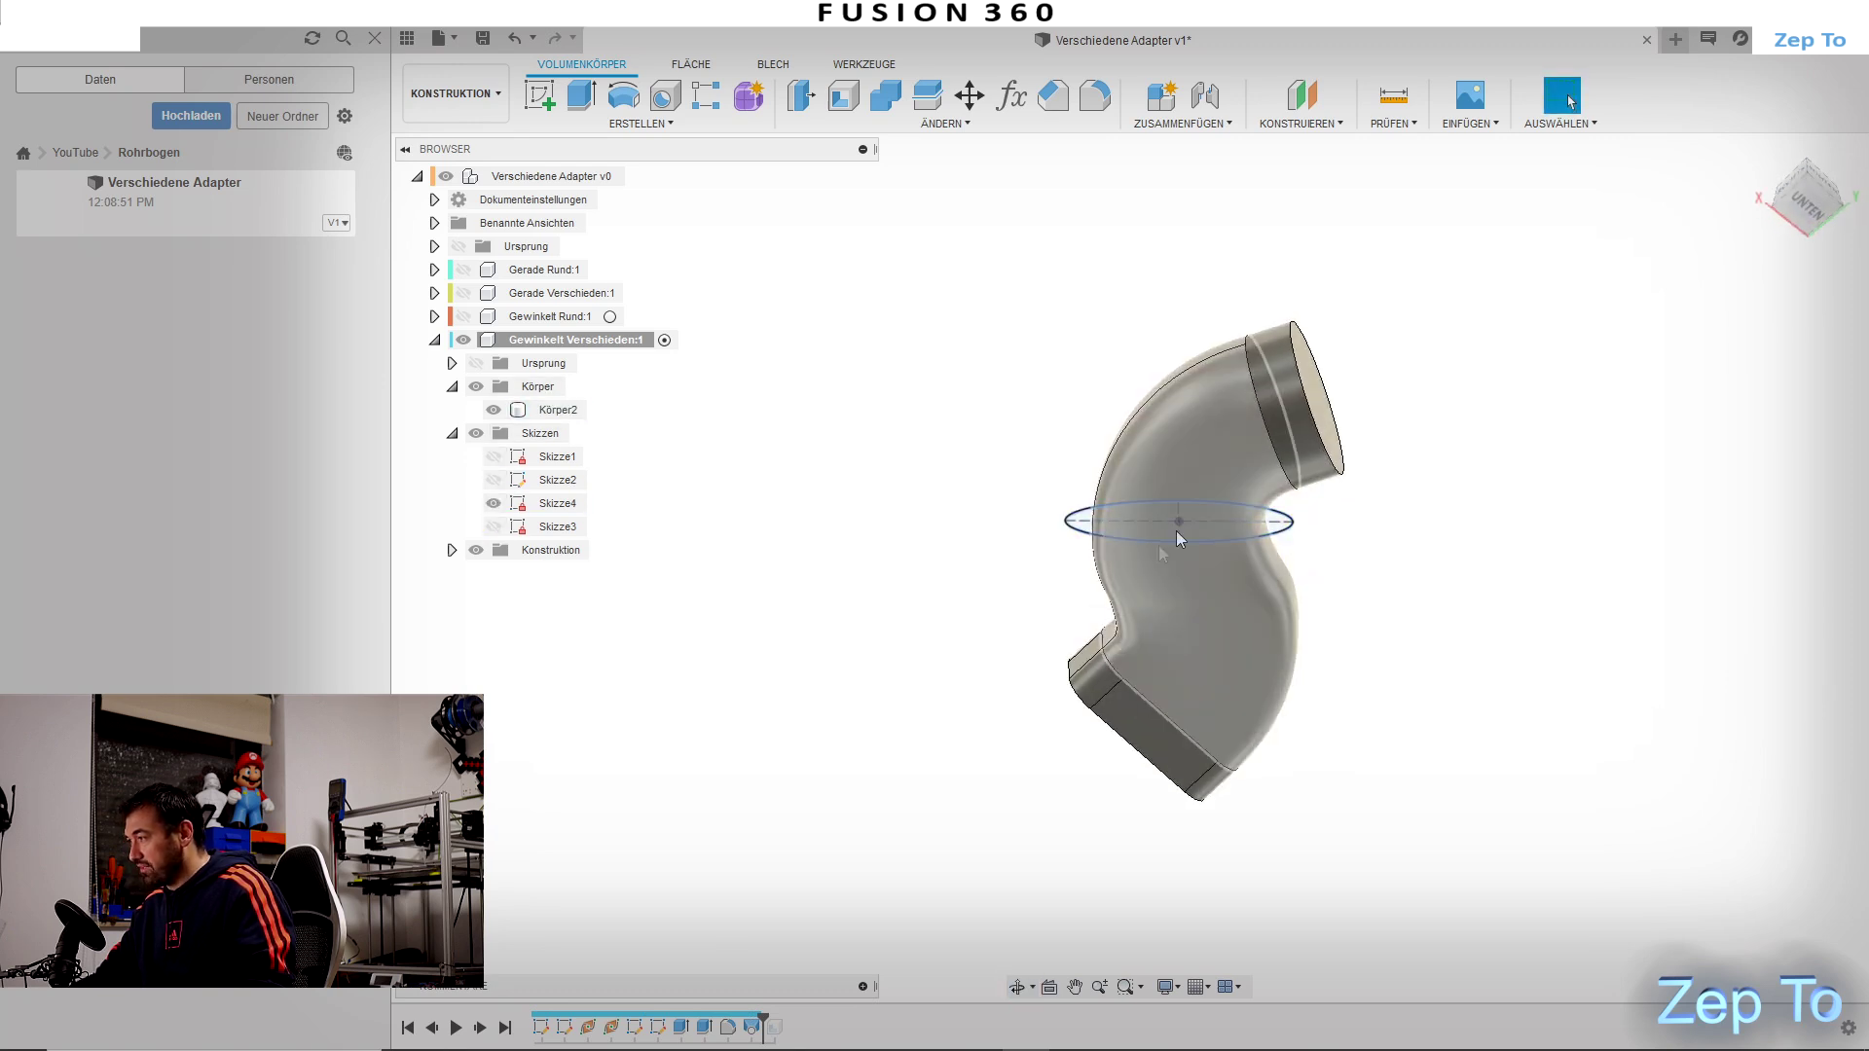
{"action": "left_click_drag", "start_coordinate": [1359, 678], "coordinate": [1274, 643]}
{"action": "key", "text": "Escape"}
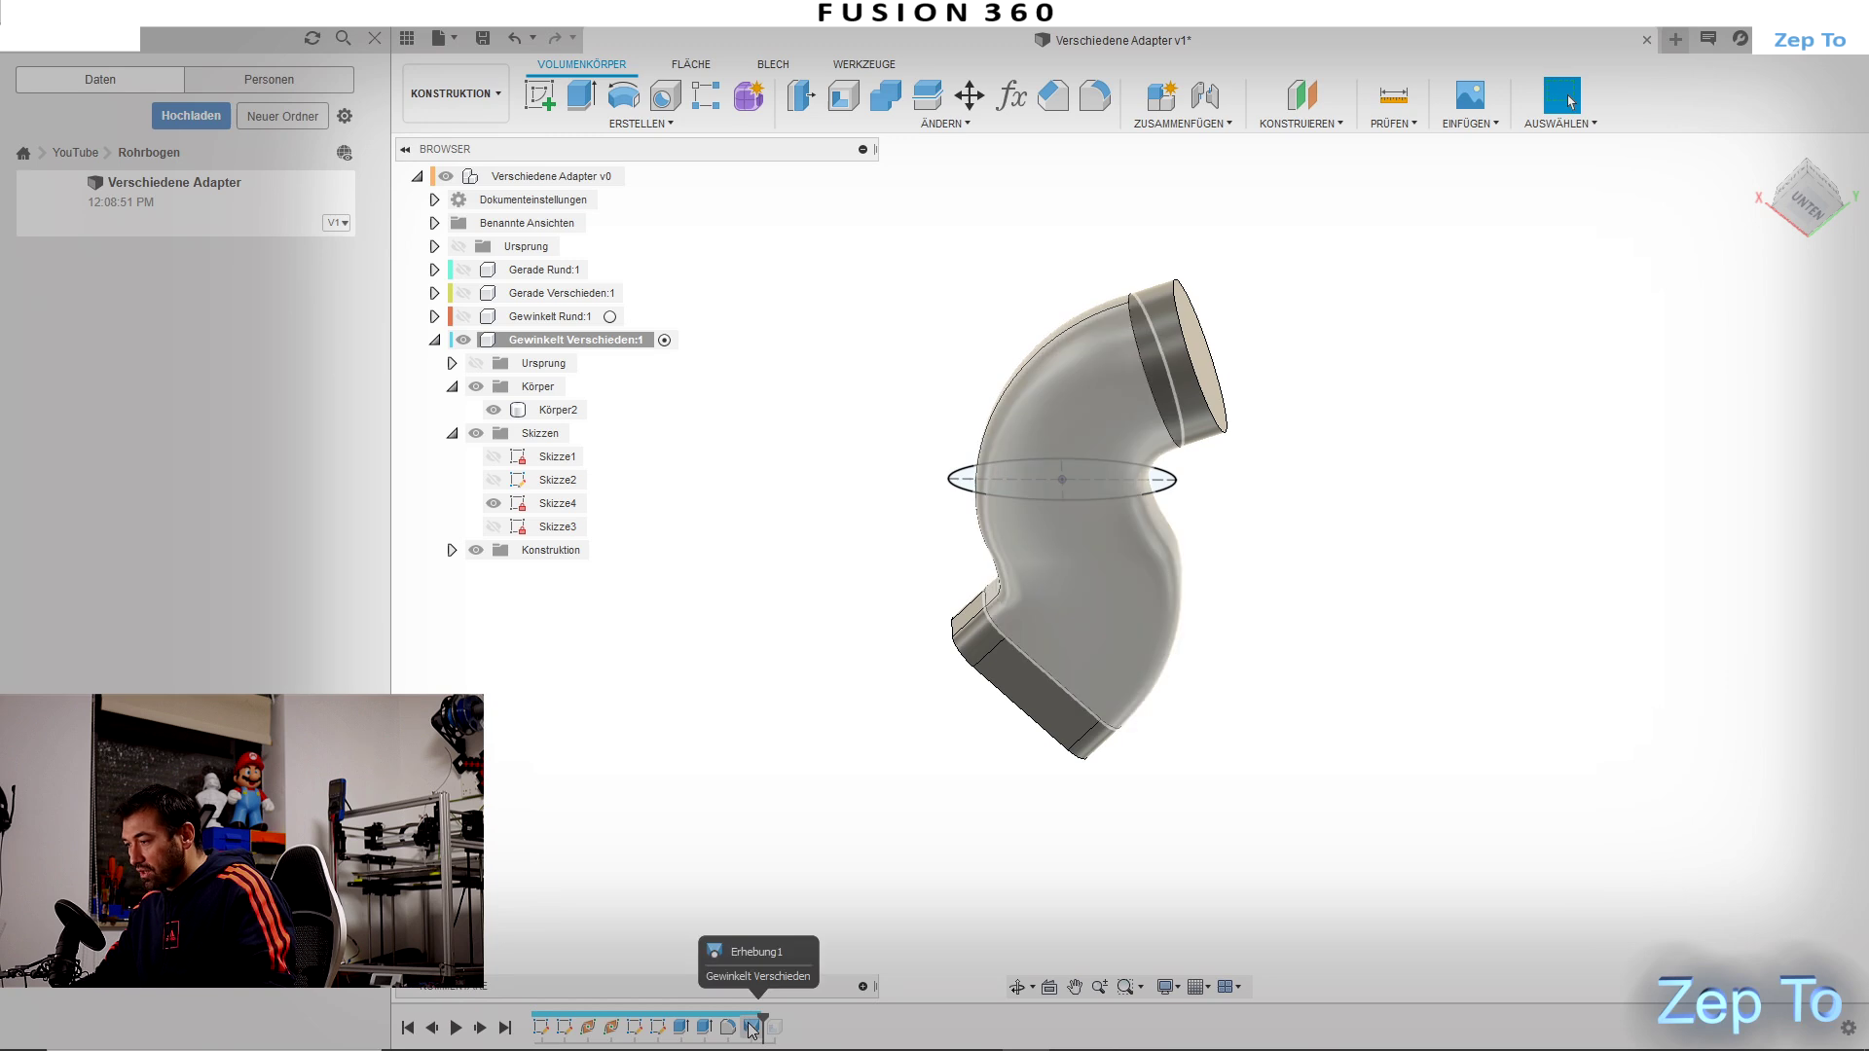
Step: Redo the loft through the lower end, the middle ellipse and the top ring
{"action": "right_click", "coordinate": [752, 1024]}
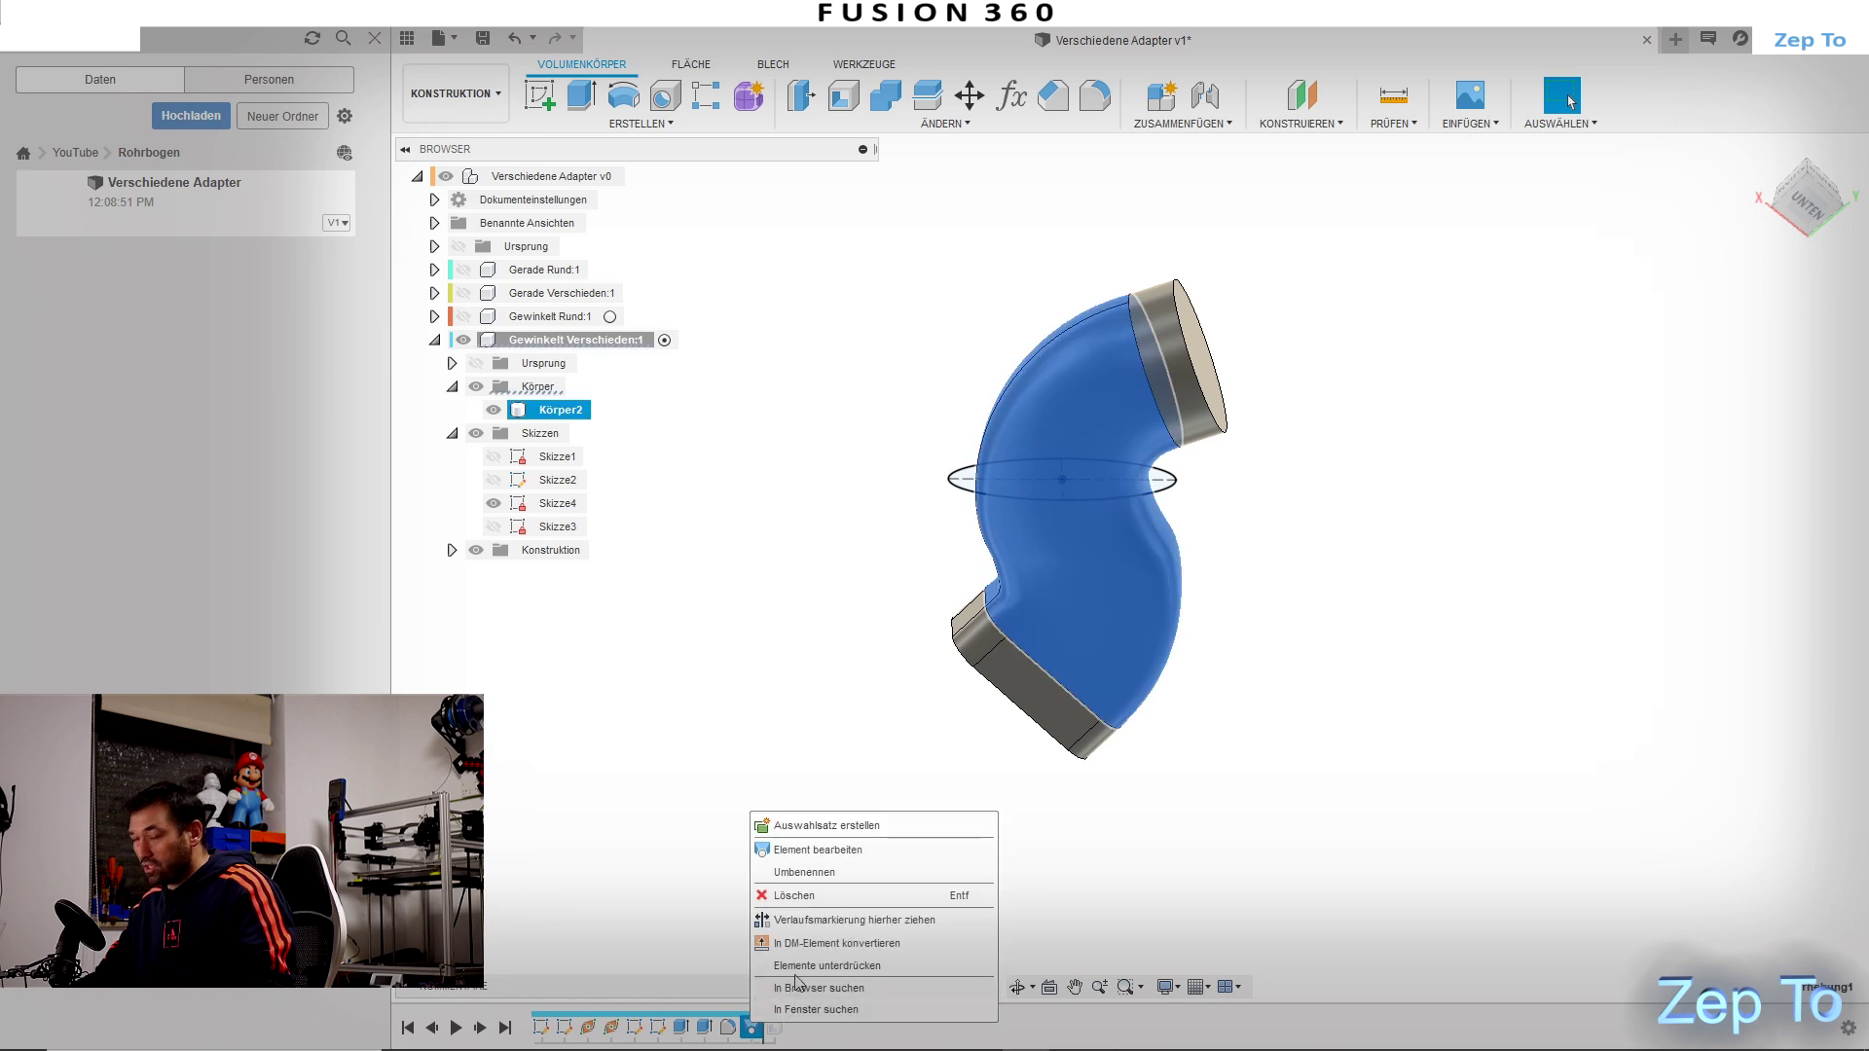
{"action": "left_click", "coordinate": [824, 851]}
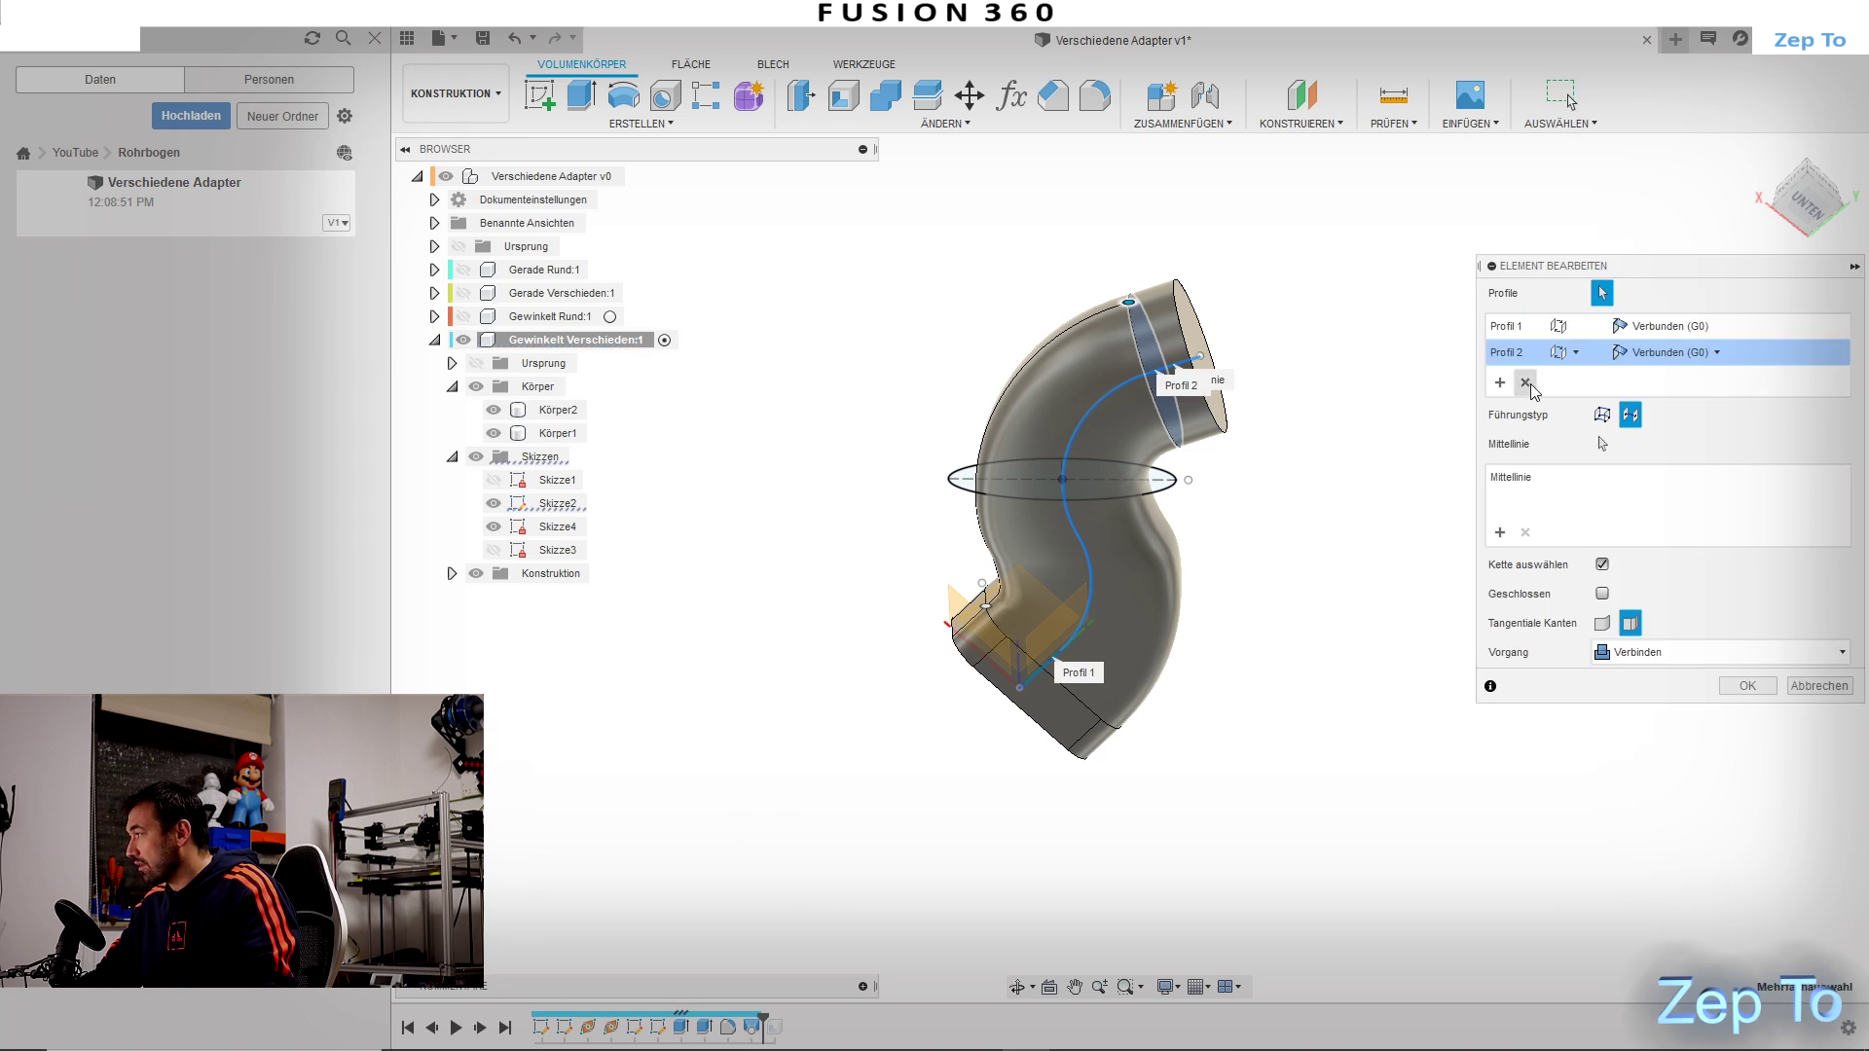
{"action": "left_click", "coordinate": [1525, 383]}
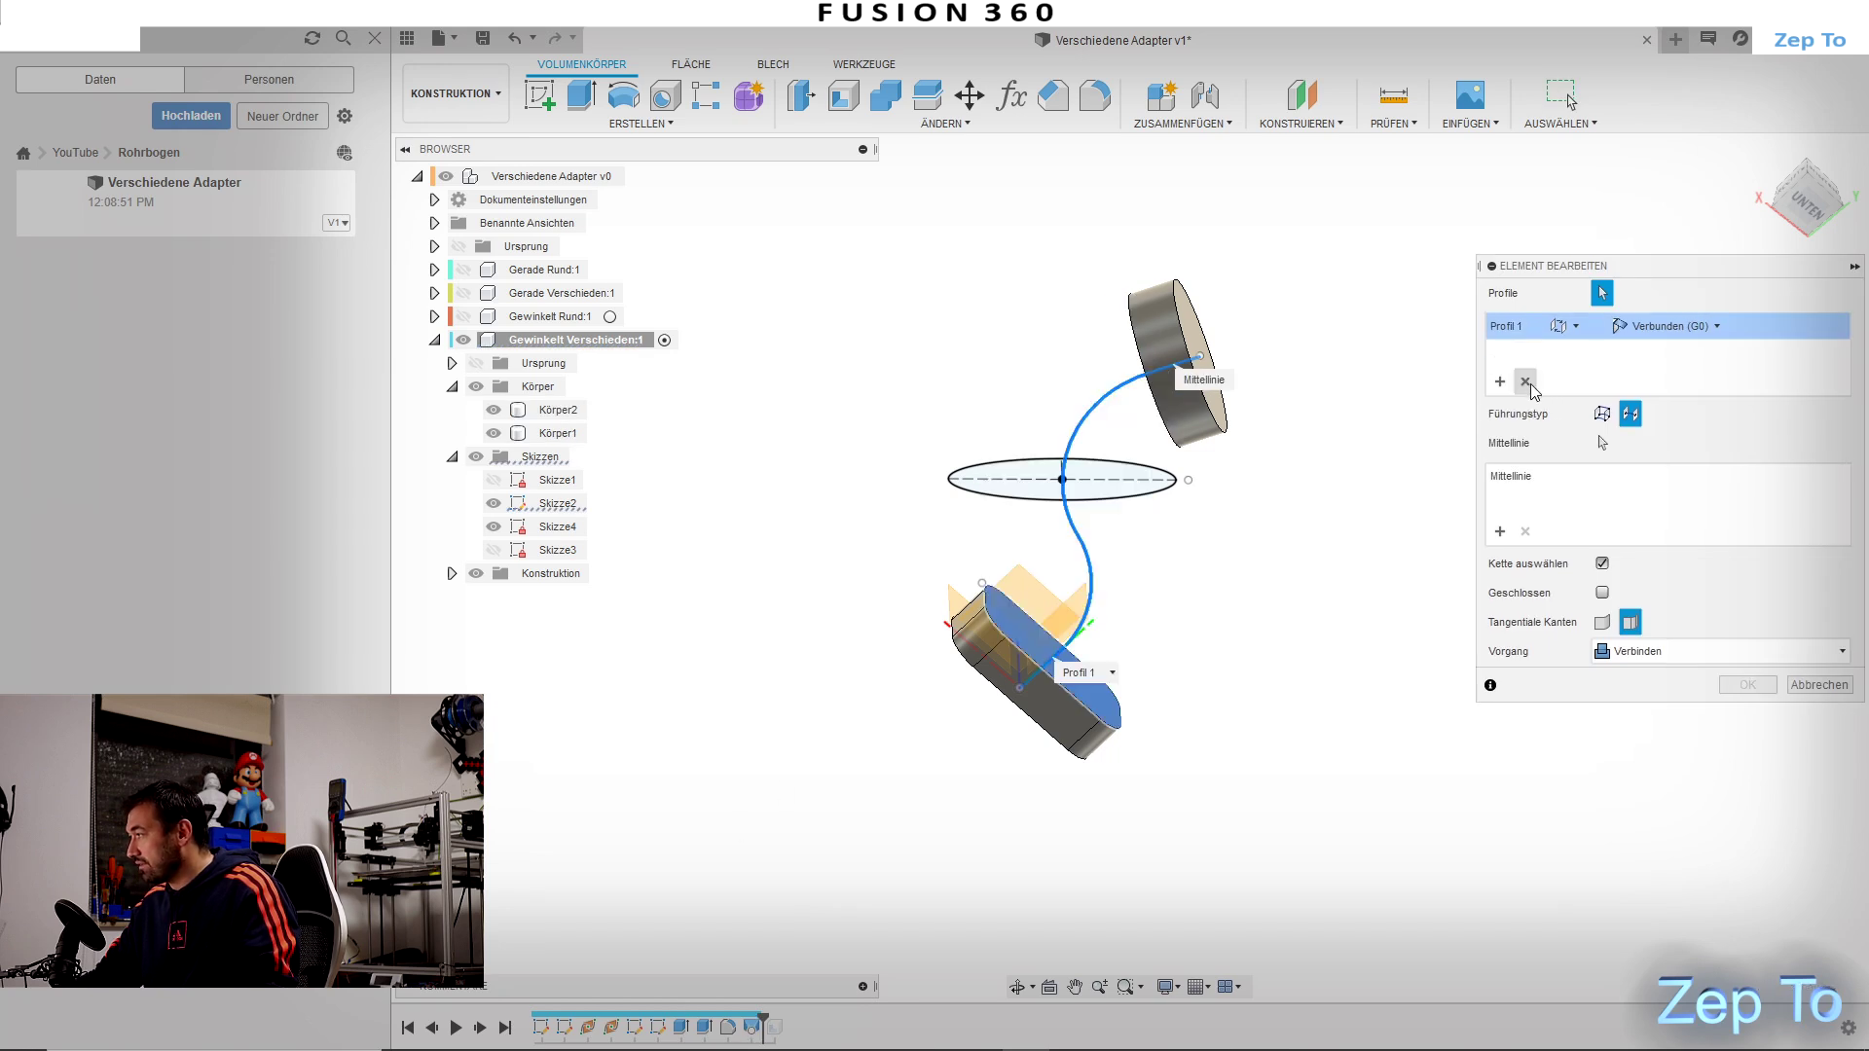
{"action": "left_click", "coordinate": [1092, 700]}
{"action": "left_click", "coordinate": [1032, 486]}
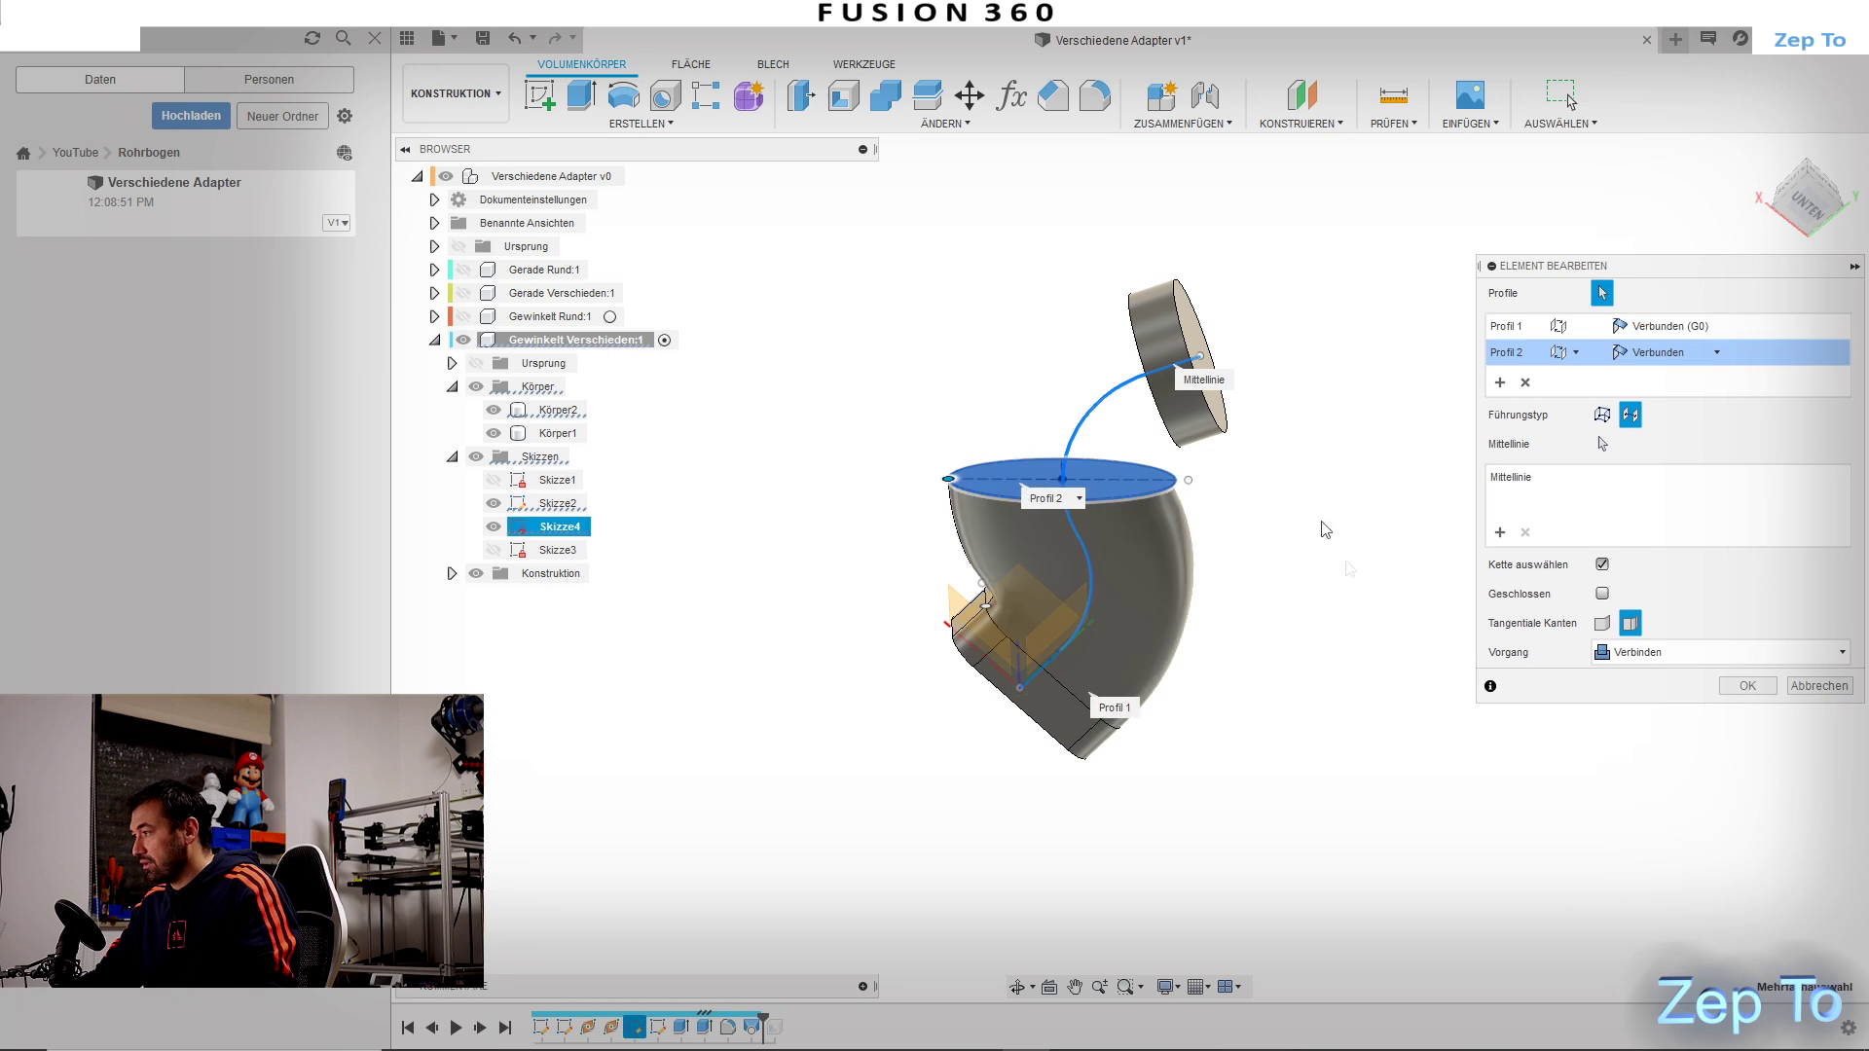
{"action": "left_click", "coordinate": [1182, 368]}
{"action": "middle_click_drag", "start_coordinate": [1183, 368], "coordinate": [1212, 373], "text": "shift"}
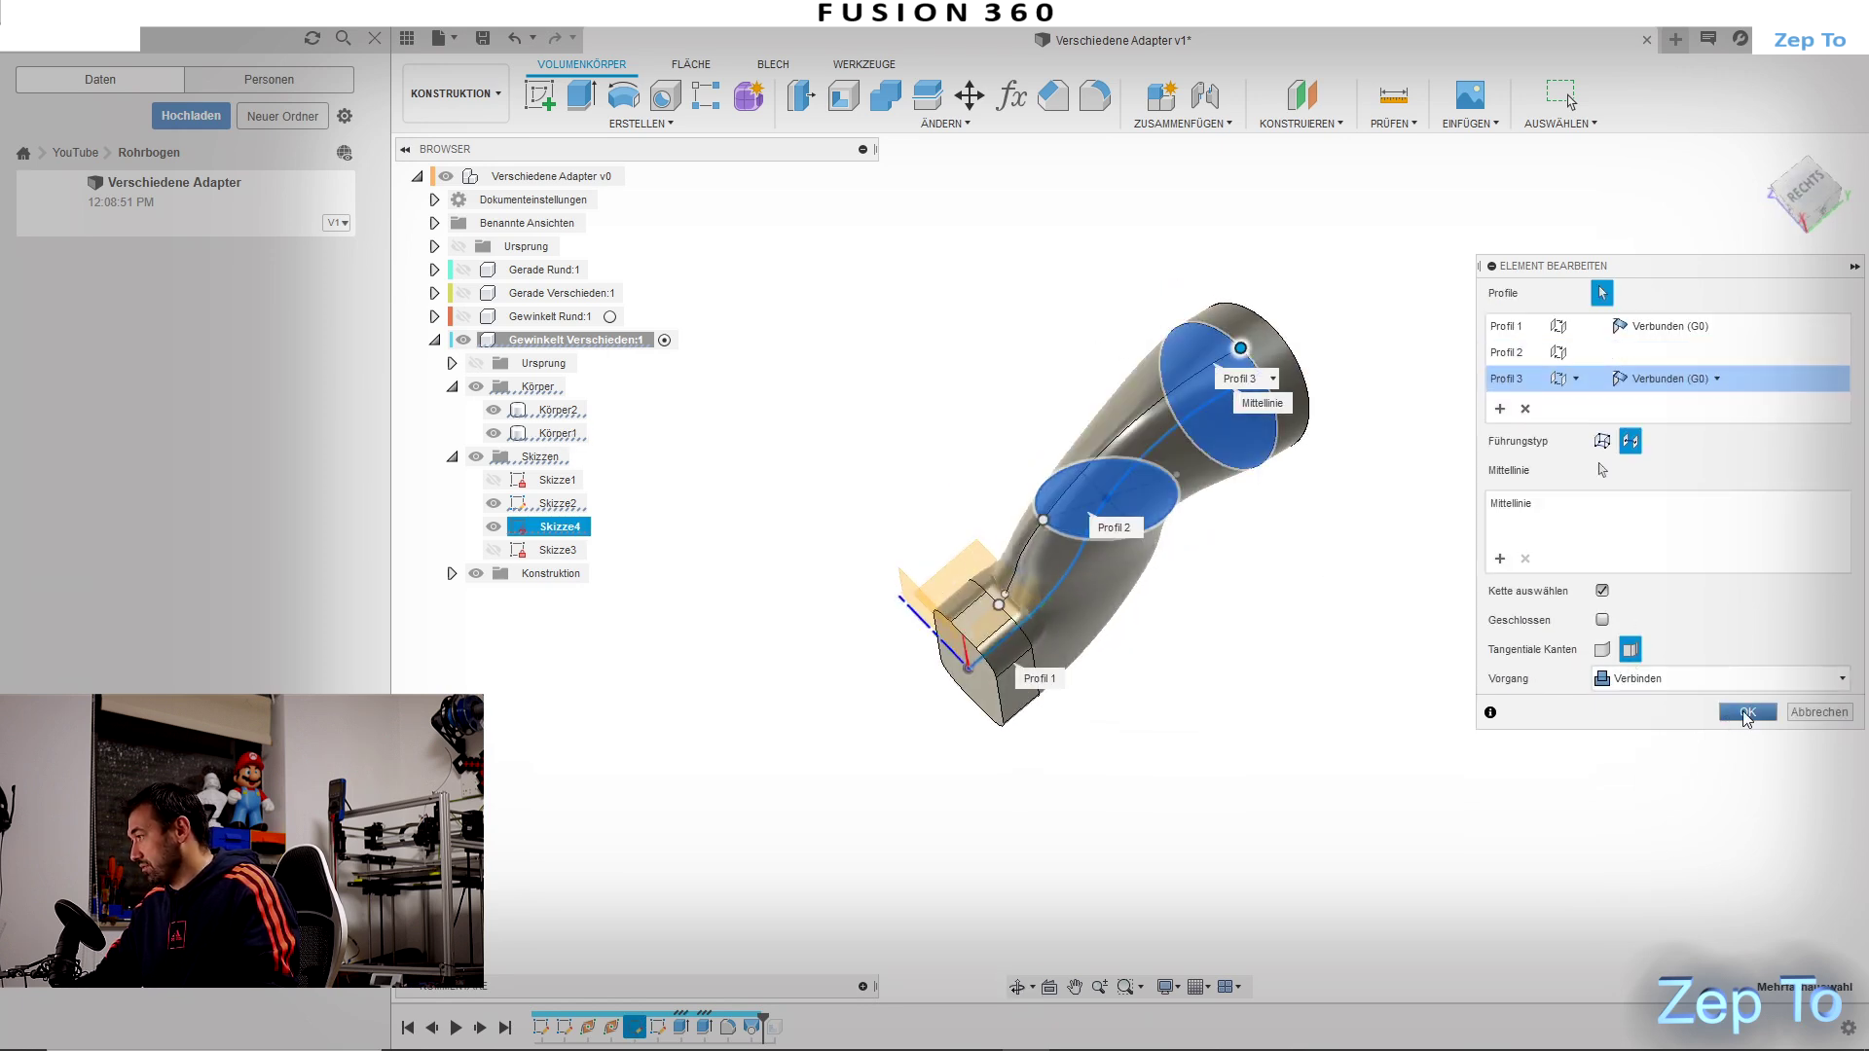
{"action": "left_click", "coordinate": [1746, 716]}
{"action": "middle_click_drag", "start_coordinate": [1334, 467], "coordinate": [1139, 628], "text": "shift"}
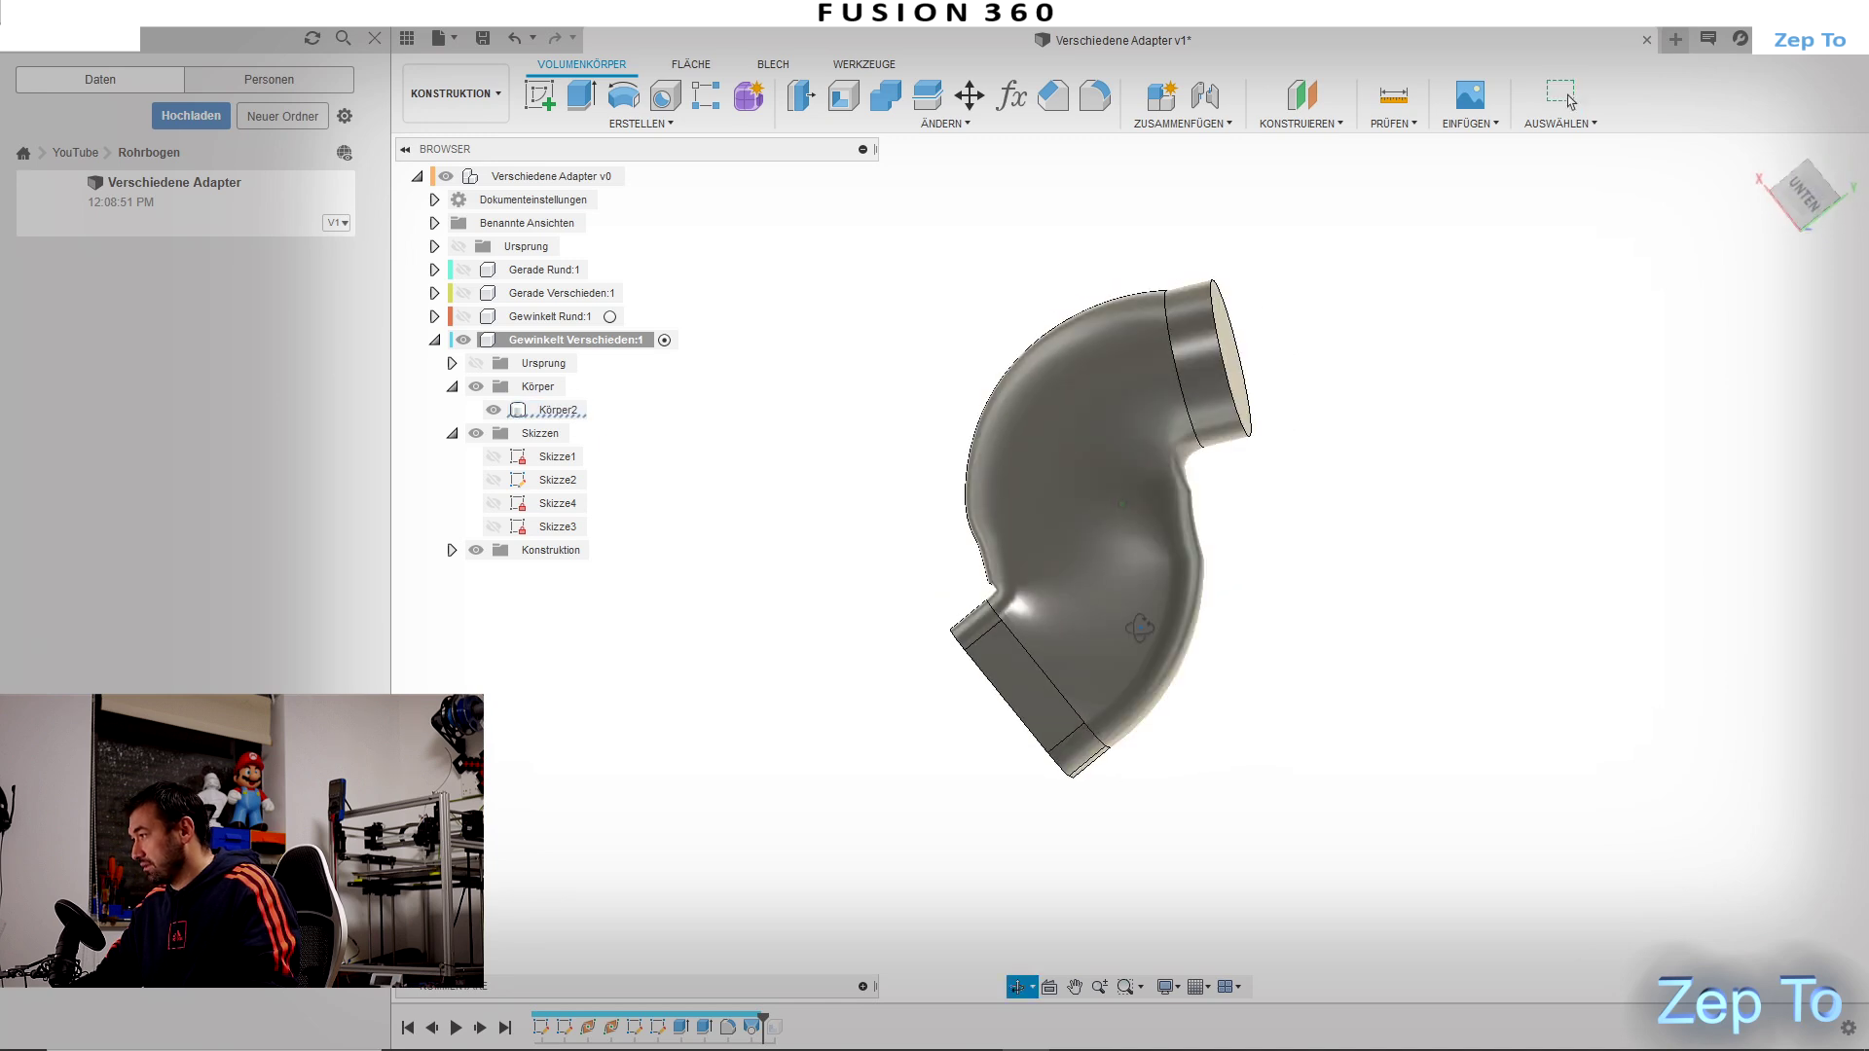
{"action": "left_click", "coordinate": [1570, 101]}
Step: Reopen the loft and change one of its shape options
{"action": "right_click", "coordinate": [751, 1030]}
{"action": "left_click", "coordinate": [826, 864]}
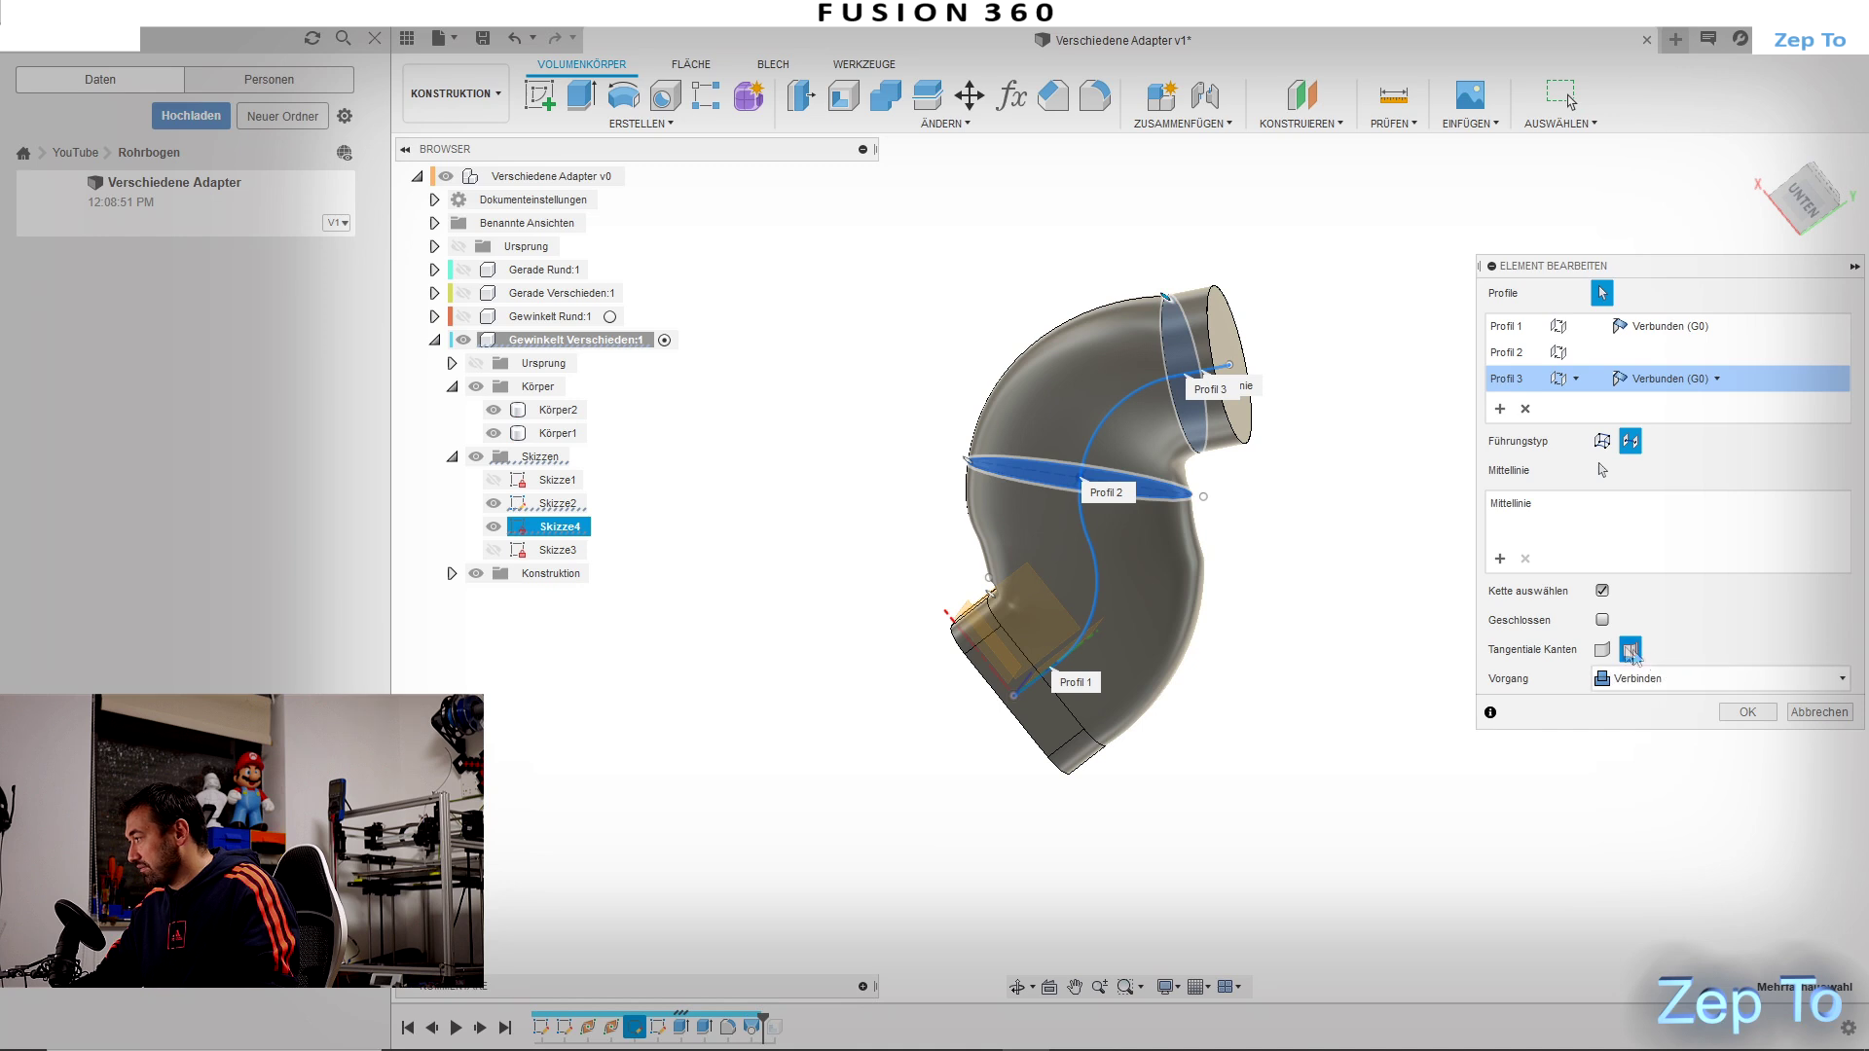
{"action": "left_click", "coordinate": [1602, 619]}
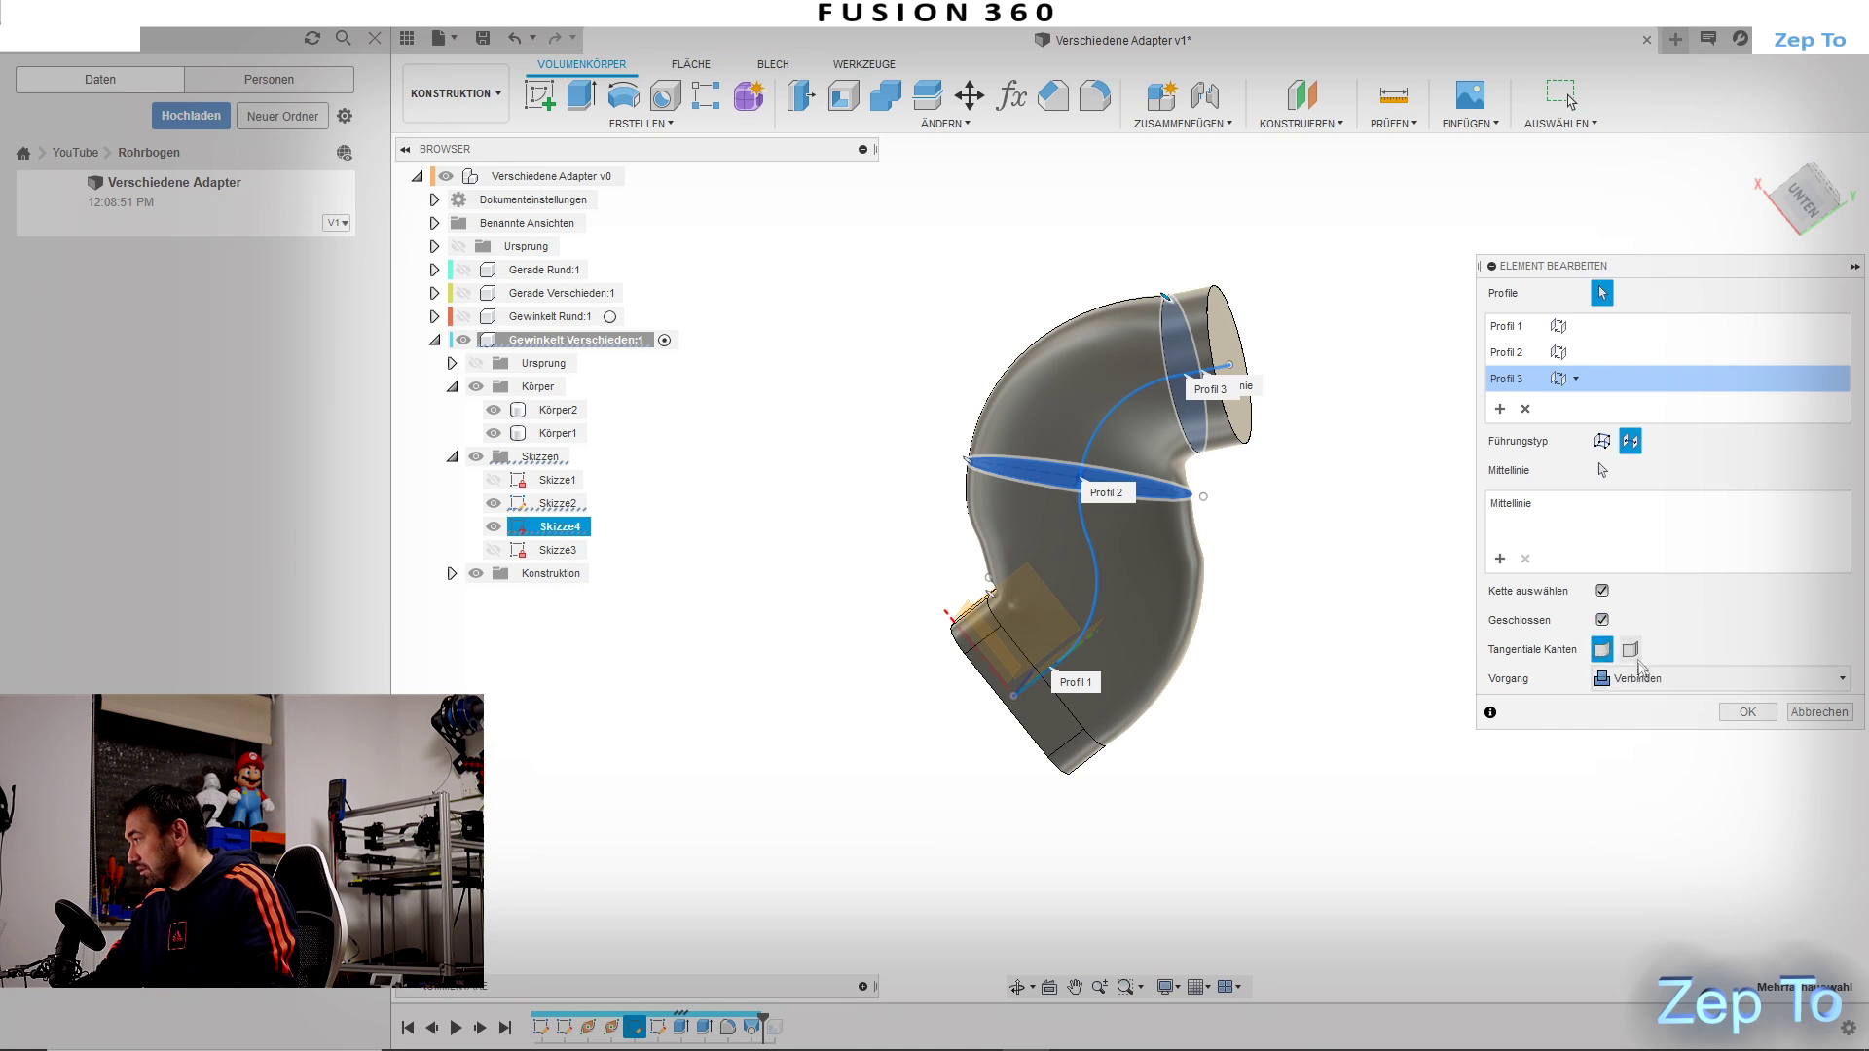
{"action": "left_click", "coordinate": [1748, 712]}
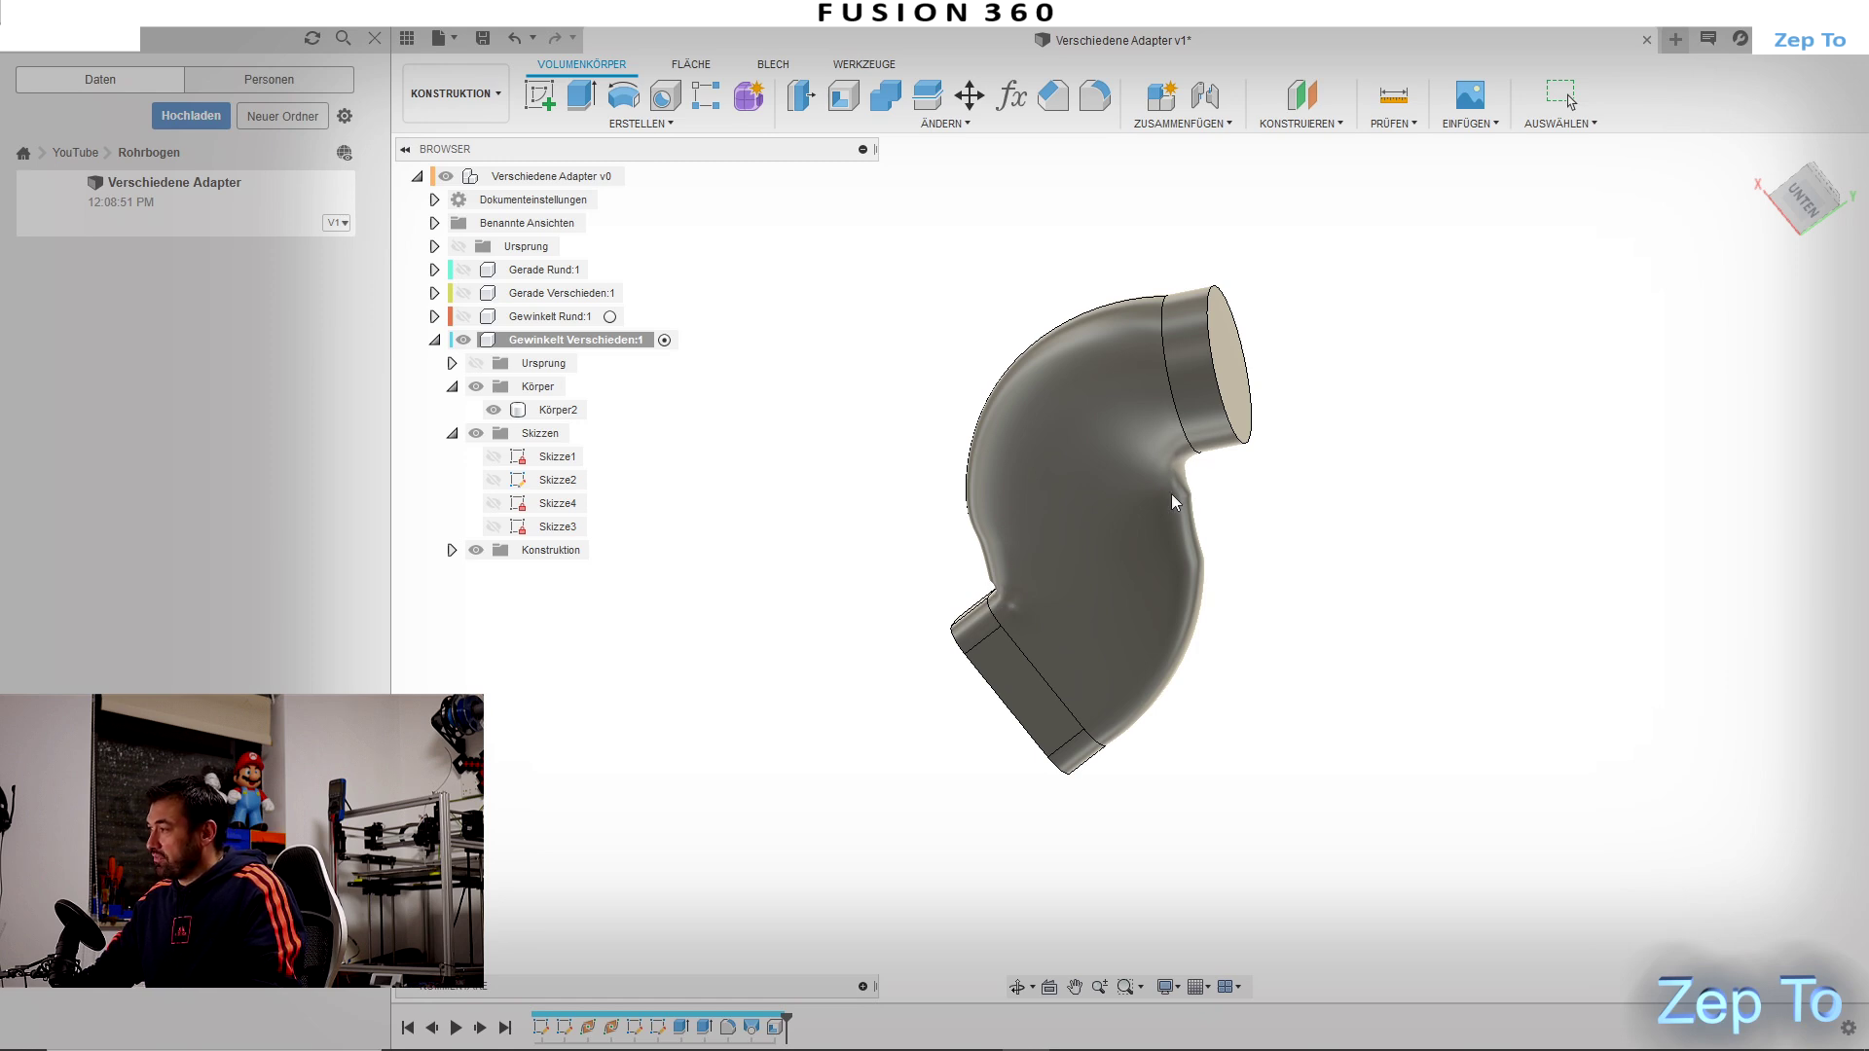
Step: Edit Skizze4 and change the ellipse width dimension from 120 to 85 mm
{"action": "mouse_move", "coordinate": [1224, 554]}
{"action": "middle_mouse_down", "text": "shift"}
{"action": "mouse_move", "coordinate": [1105, 626]}
{"action": "mouse_move", "coordinate": [1218, 529]}
{"action": "mouse_move", "coordinate": [1143, 491]}
{"action": "mouse_move", "coordinate": [1068, 585]}
{"action": "mouse_move", "coordinate": [1073, 622]}
{"action": "middle_mouse_up", "text": "shift"}
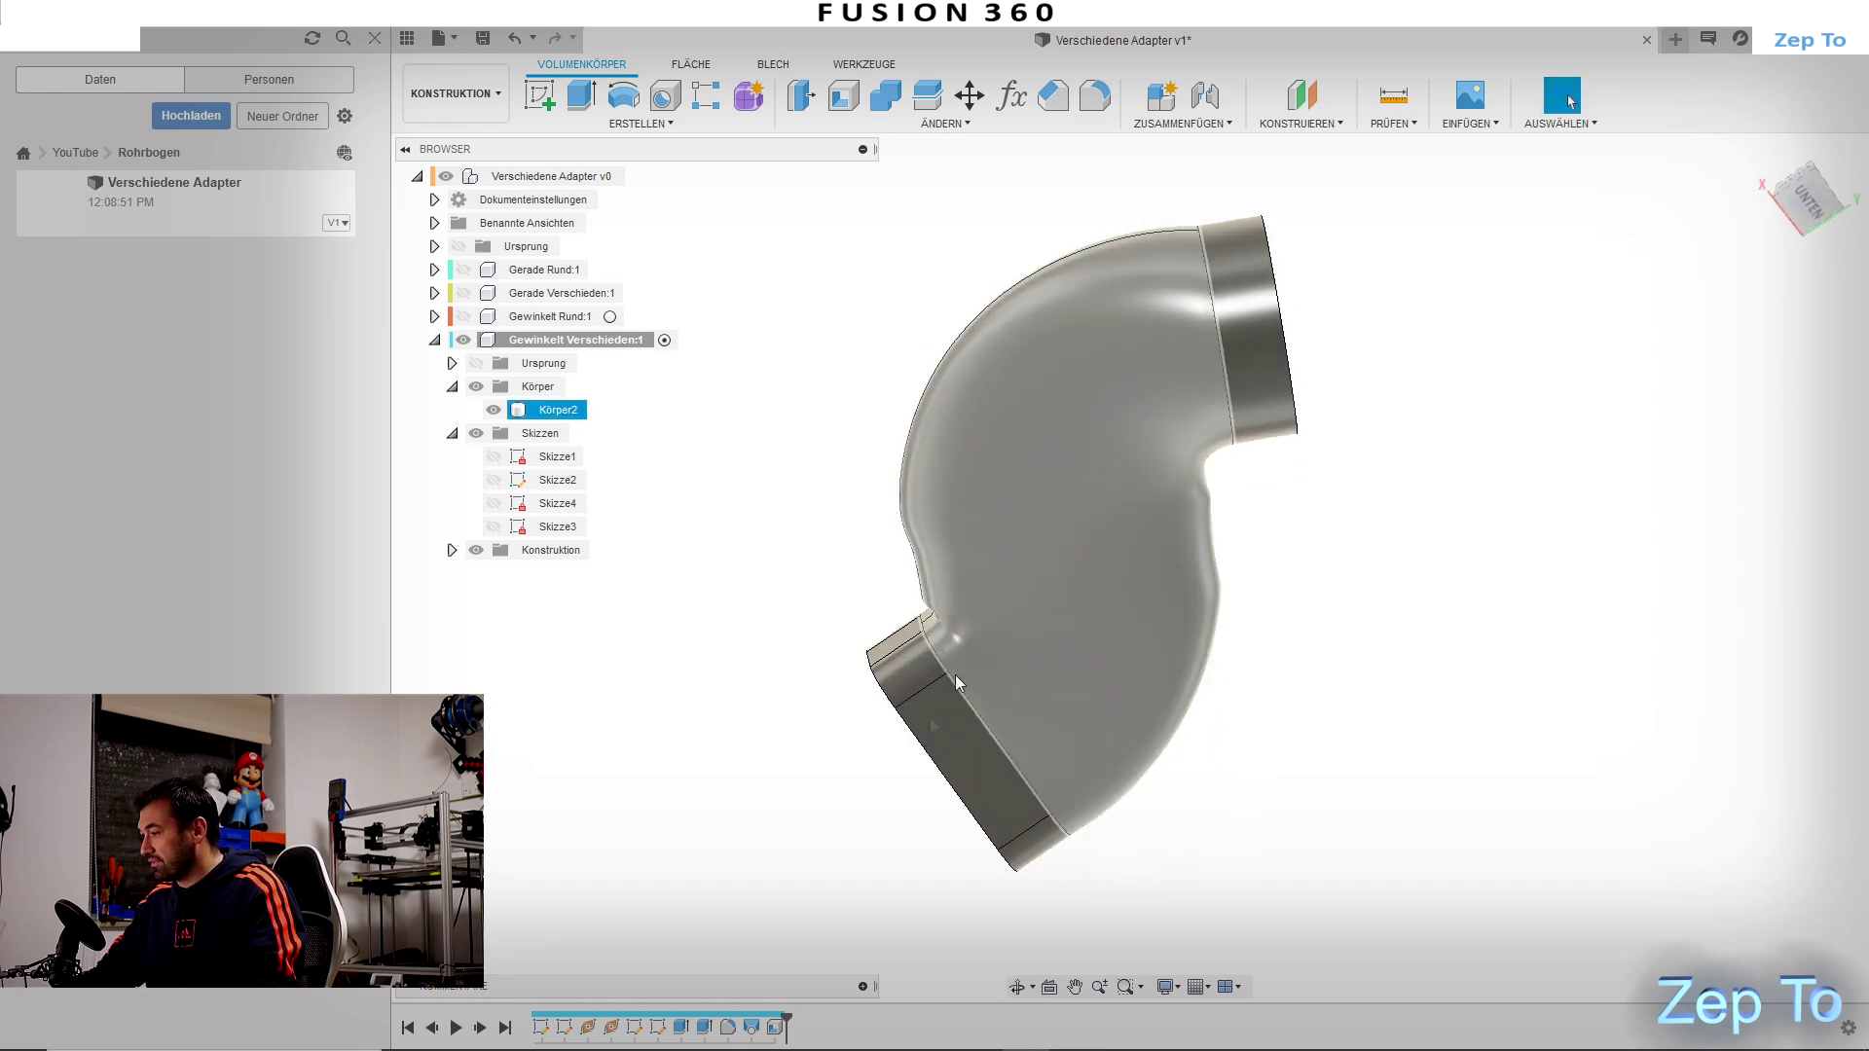
{"action": "key", "text": "Escape"}
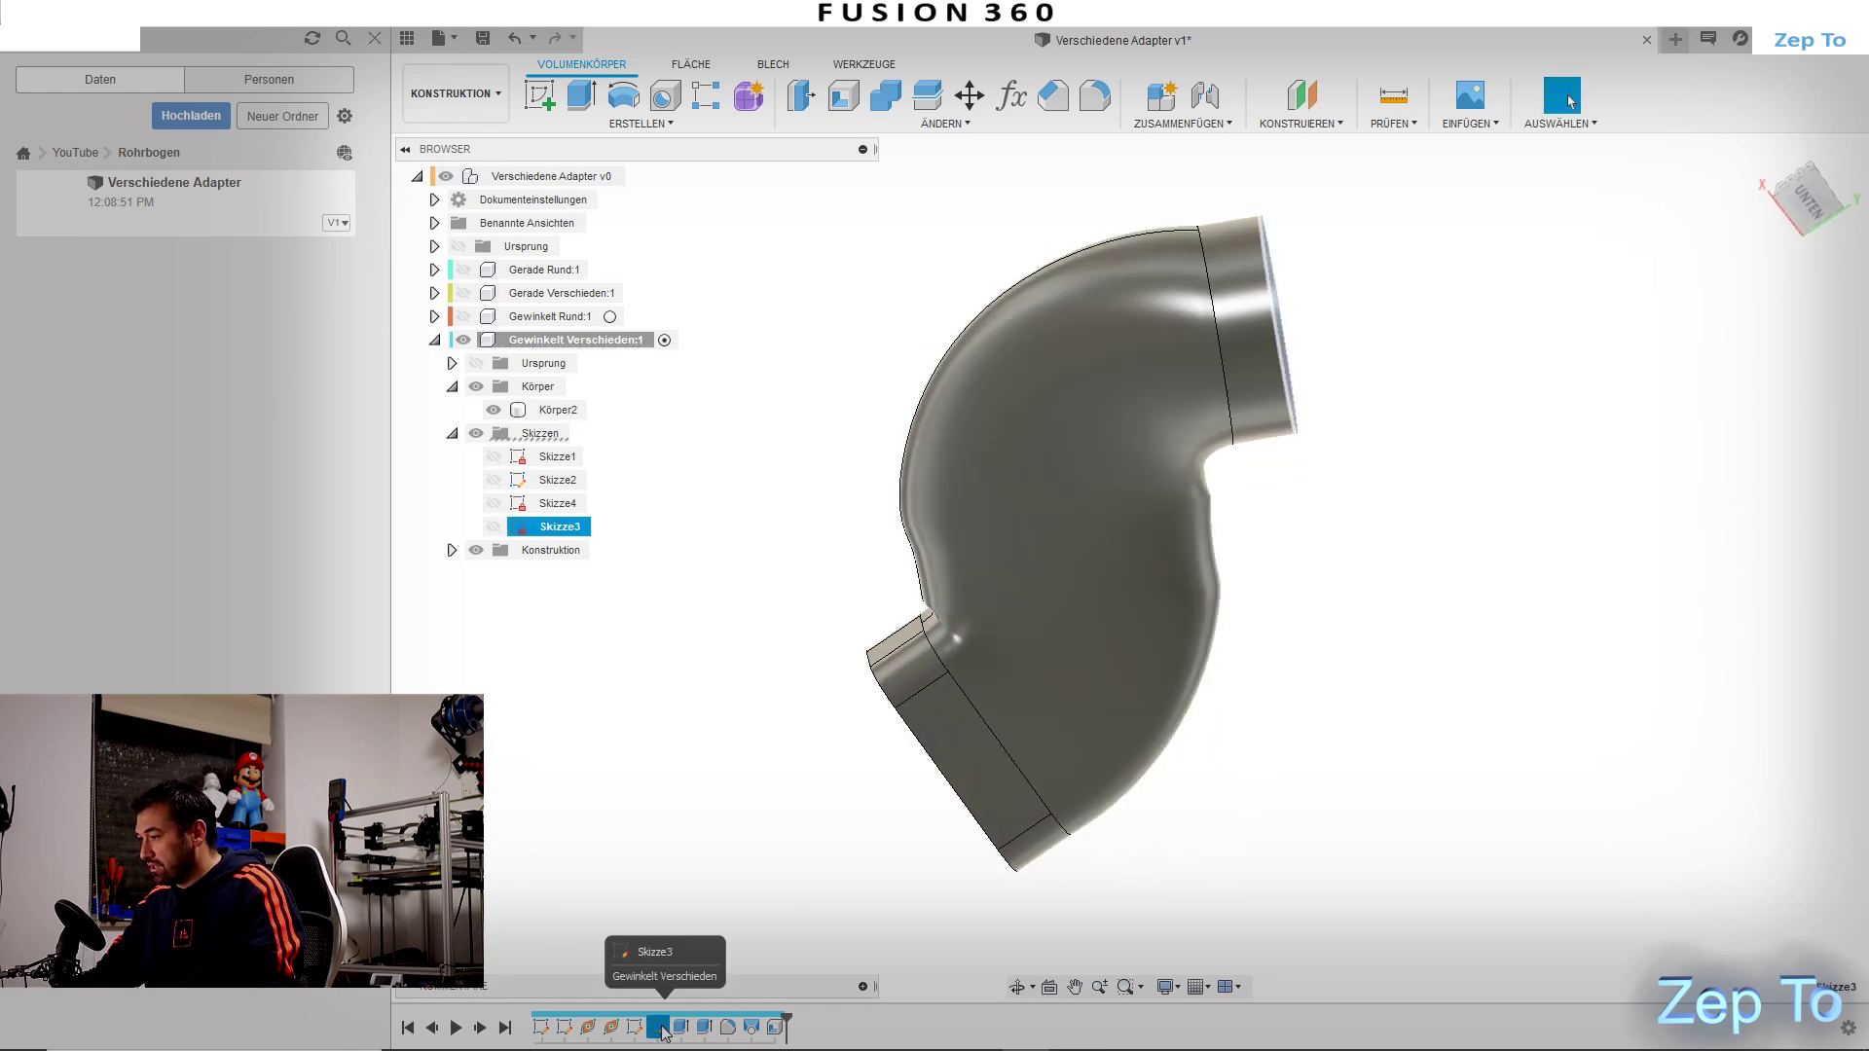
{"action": "left_click", "coordinate": [634, 1029]}
{"action": "right_click", "coordinate": [633, 1029]}
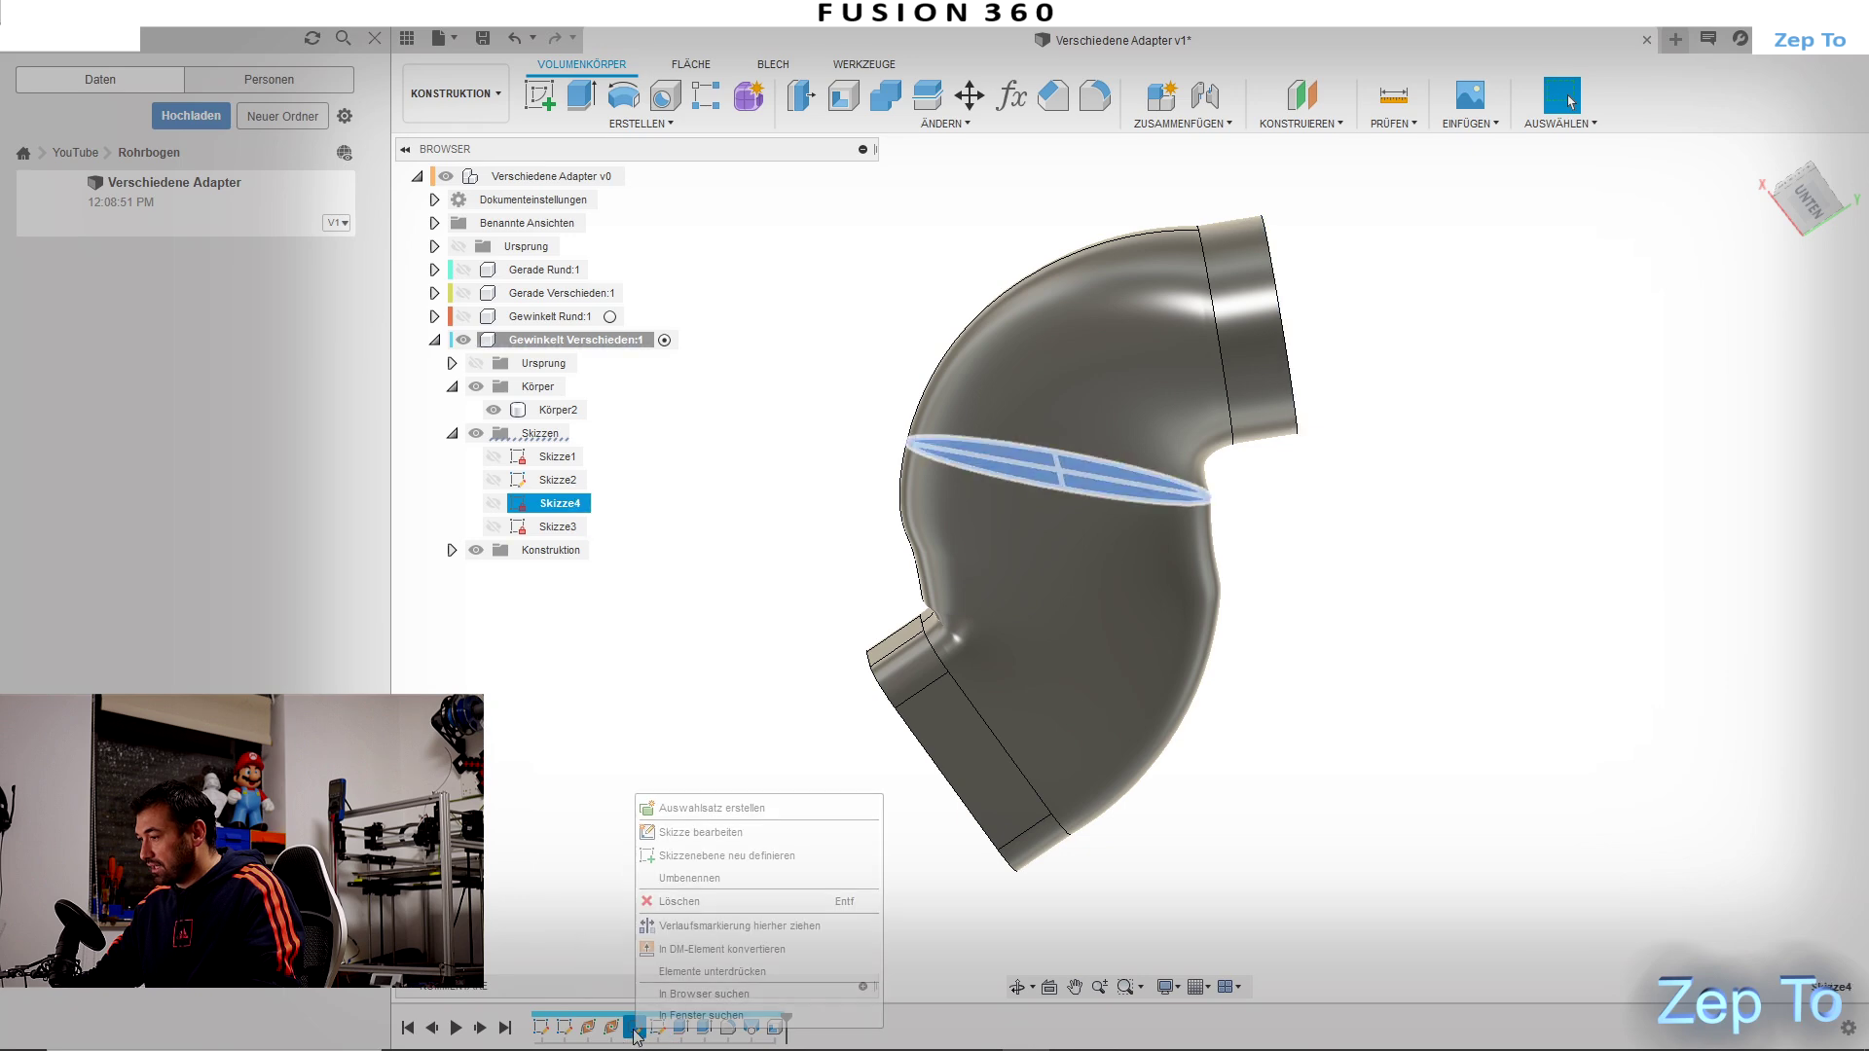
{"action": "left_click", "coordinate": [721, 833]}
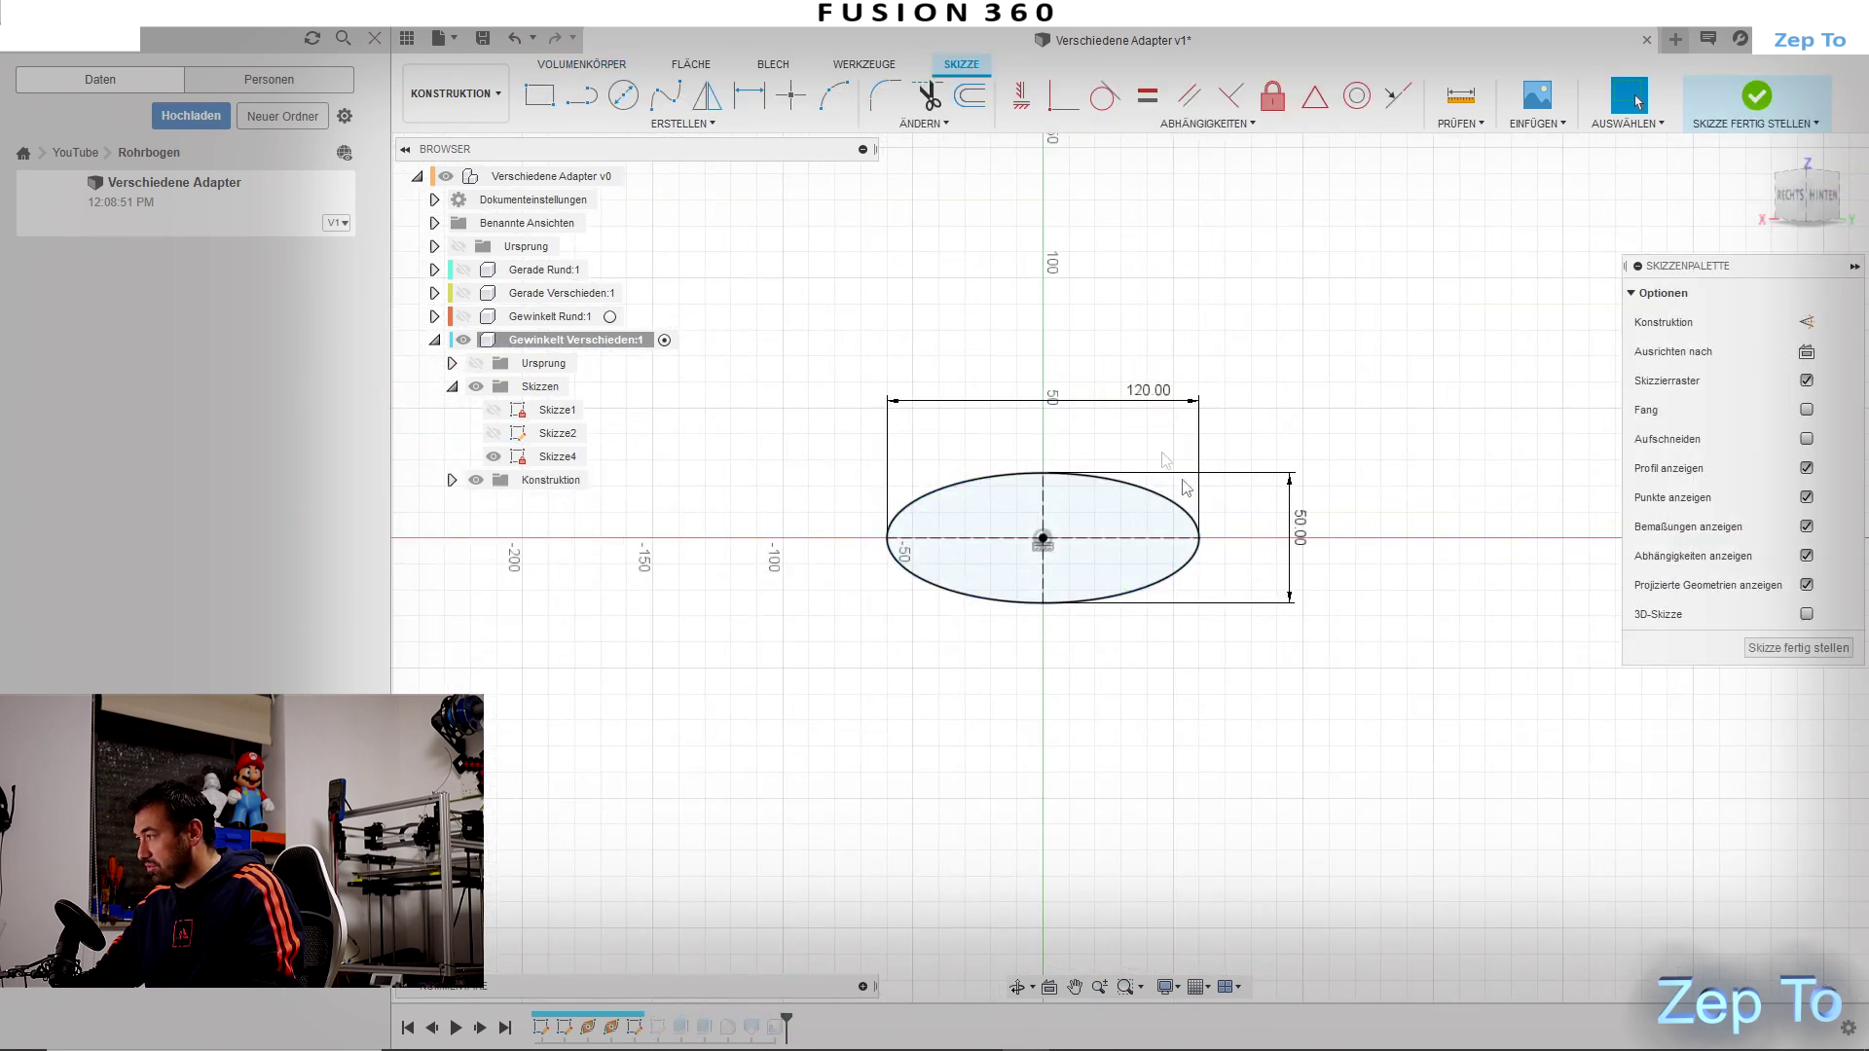
{"action": "double_click", "coordinate": [1158, 393]}
{"action": "type", "text": "85"}
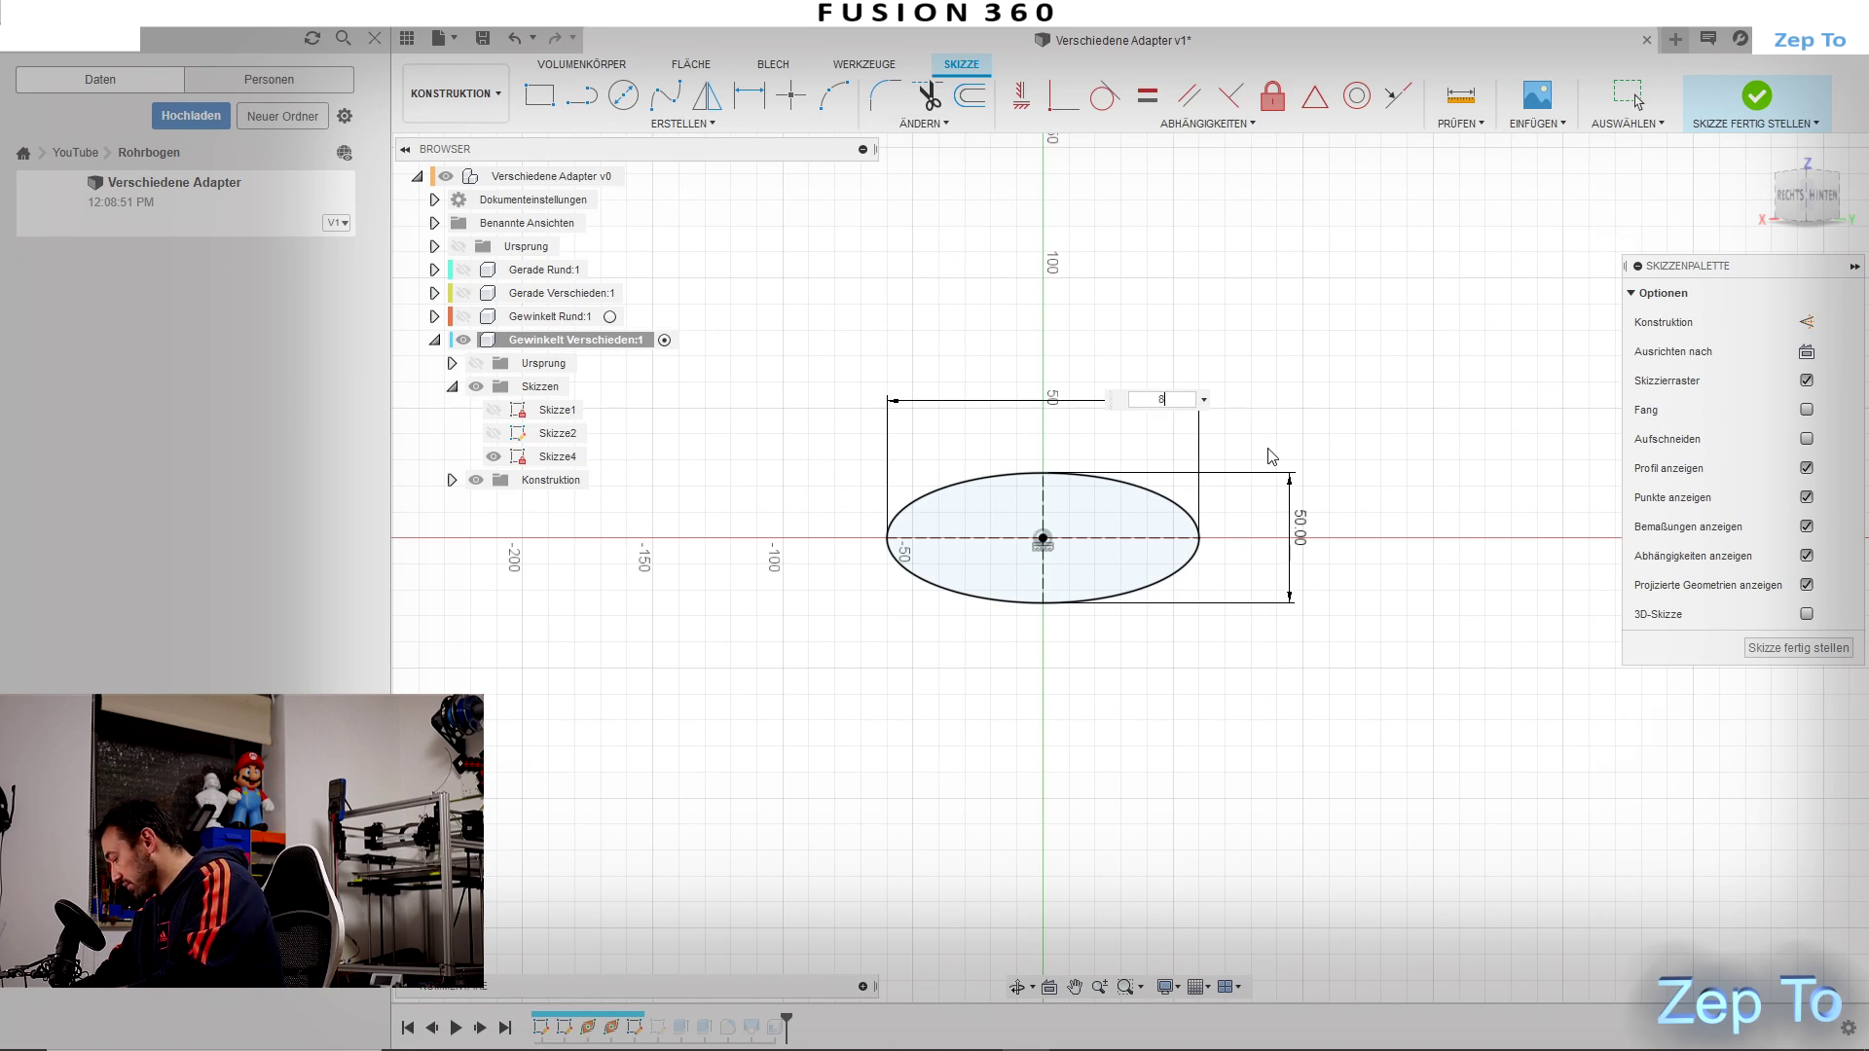
{"action": "key", "text": "Return"}
{"action": "left_click", "coordinate": [1798, 648]}
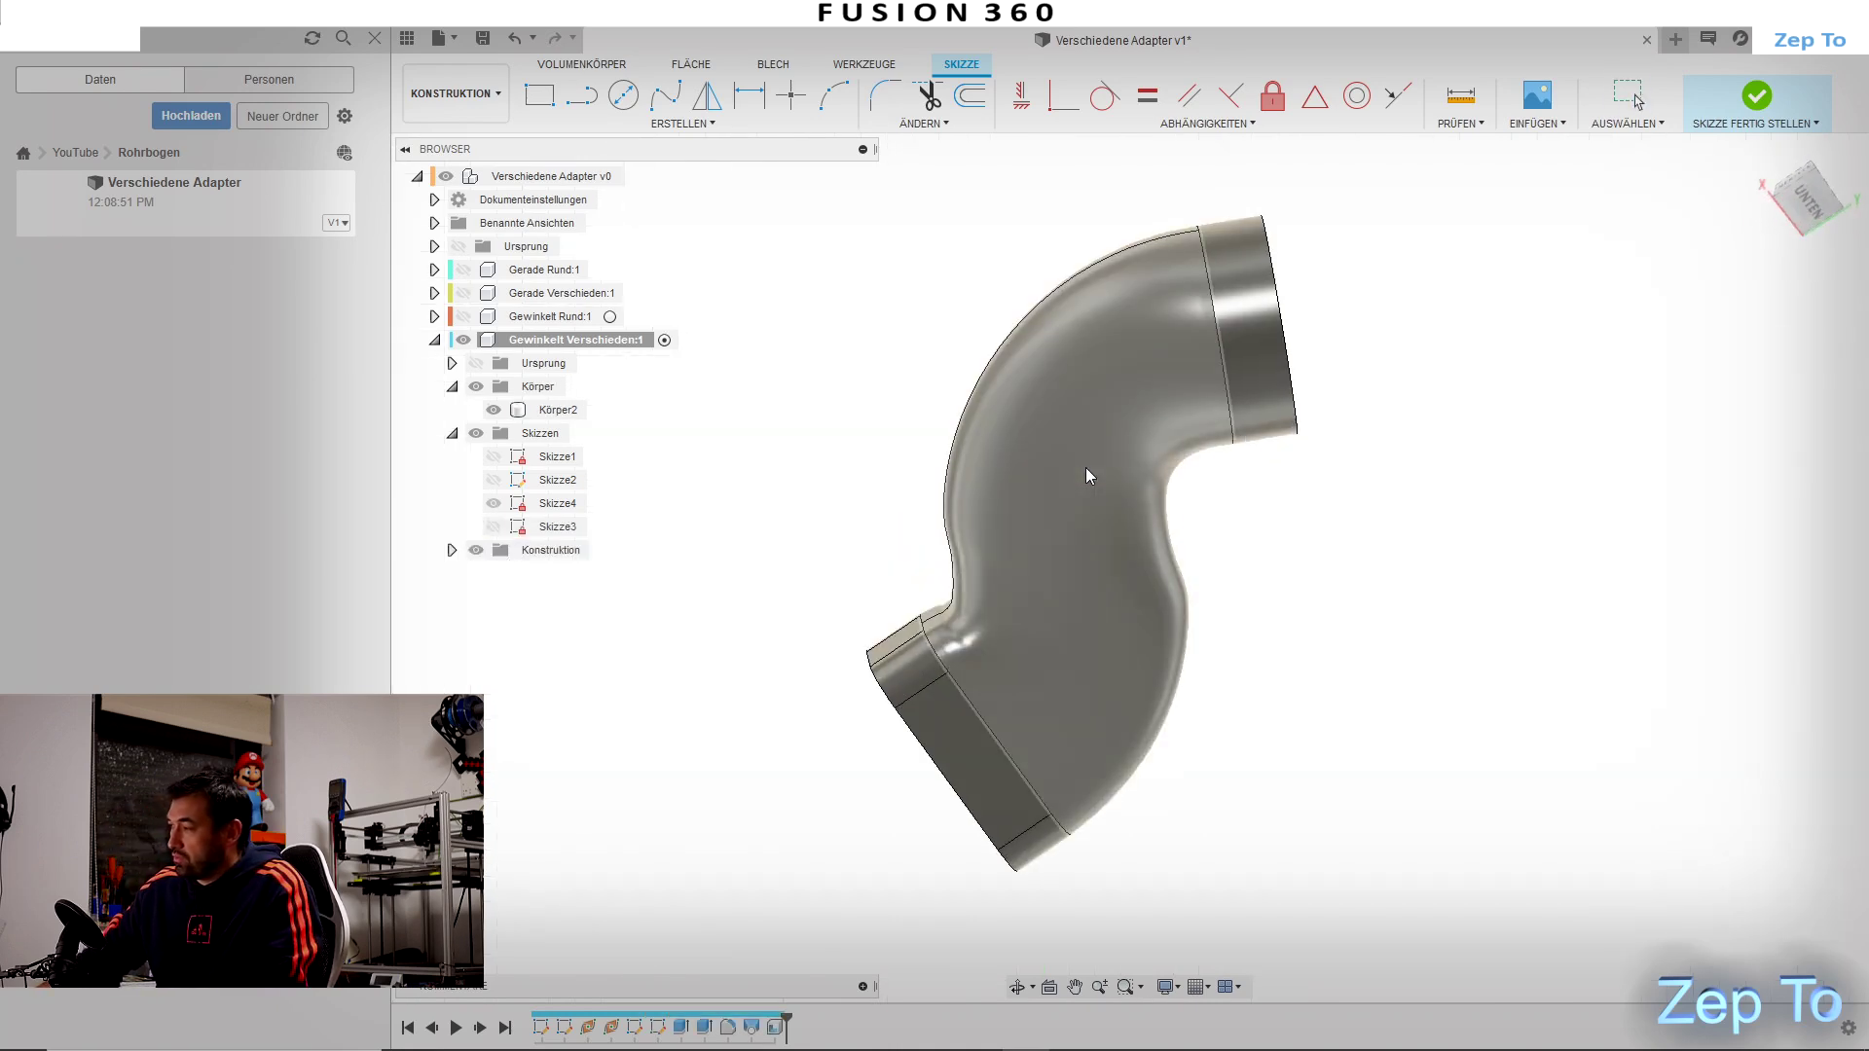
{"action": "mouse_move", "coordinate": [1405, 625]}
{"action": "middle_mouse_down", "text": "shift"}
{"action": "mouse_move", "coordinate": [1282, 563]}
{"action": "mouse_move", "coordinate": [1328, 584]}
{"action": "mouse_move", "coordinate": [1243, 587]}
{"action": "mouse_move", "coordinate": [1493, 638]}
{"action": "mouse_move", "coordinate": [1361, 621]}
{"action": "mouse_move", "coordinate": [1306, 655]}
{"action": "middle_mouse_up", "text": "shift"}
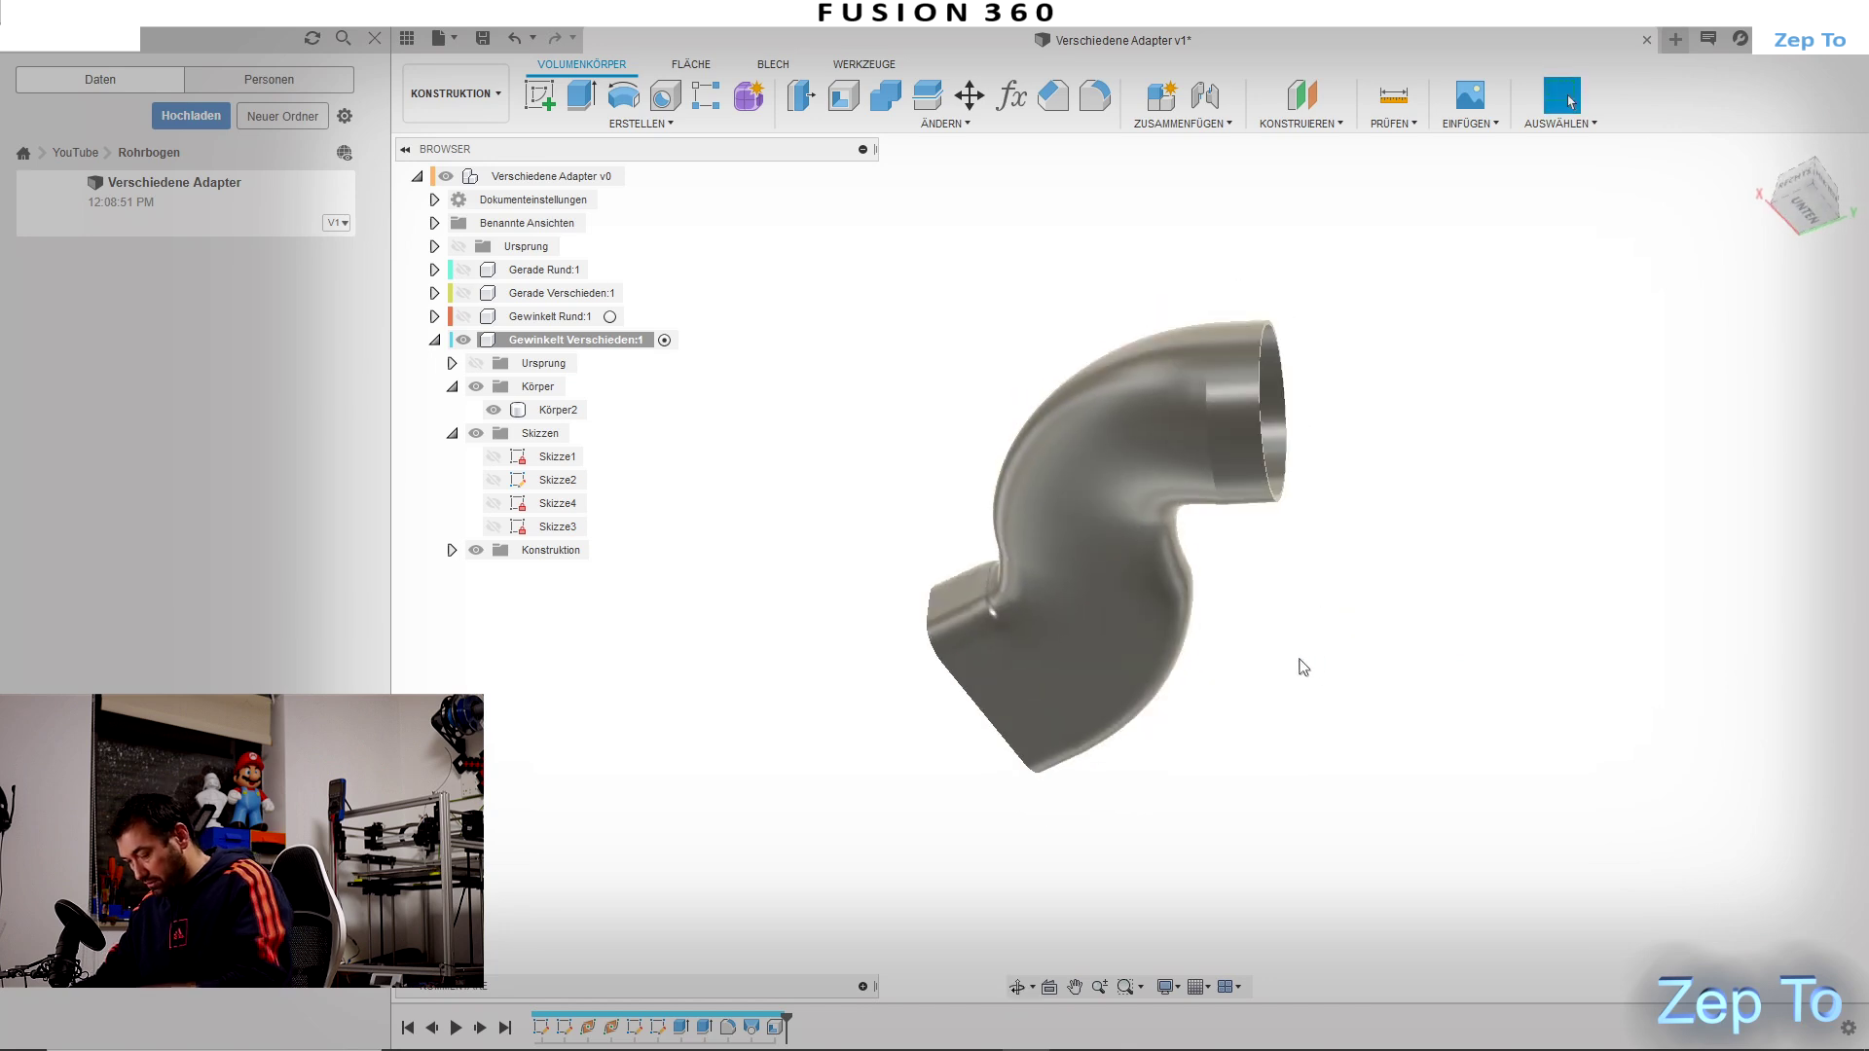
{"action": "mouse_move", "coordinate": [1421, 633]}
{"action": "middle_mouse_down", "text": "shift"}
{"action": "mouse_move", "coordinate": [1197, 625]}
{"action": "mouse_move", "coordinate": [1210, 597]}
{"action": "middle_mouse_up", "text": "shift"}
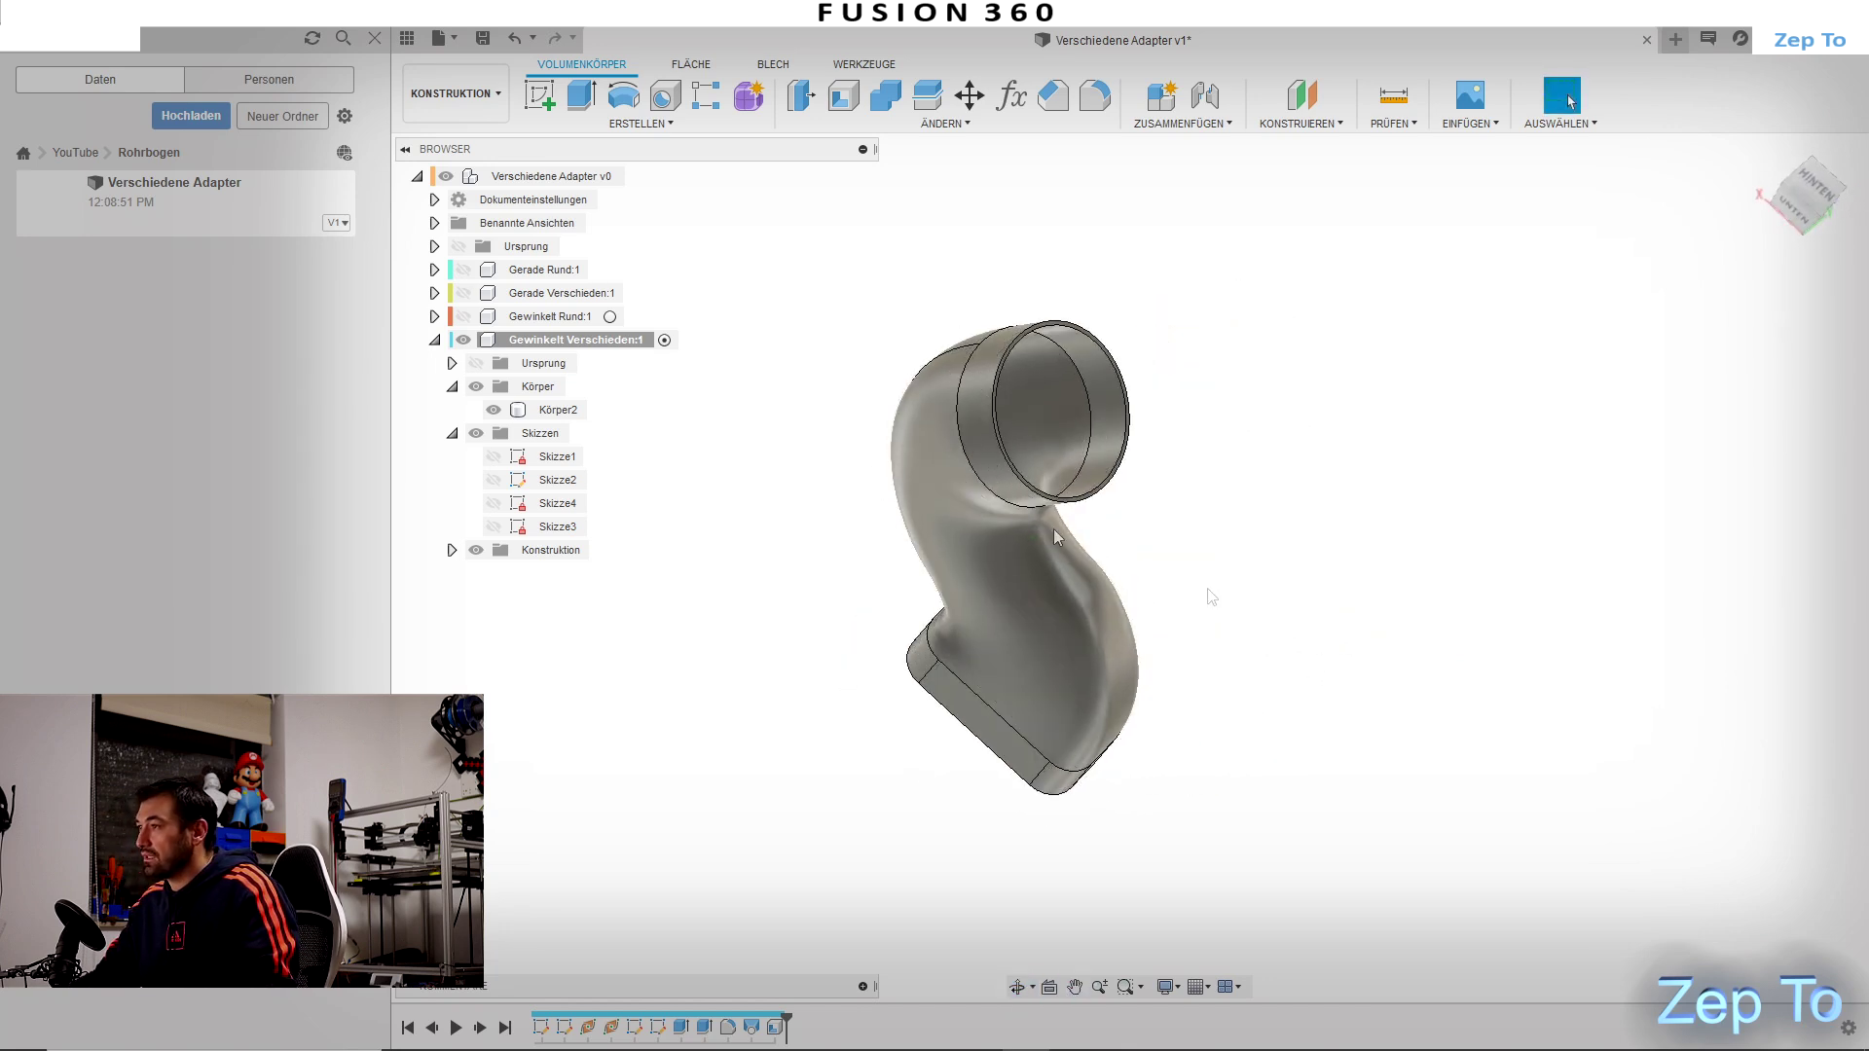
{"action": "left_click", "coordinate": [435, 340]}
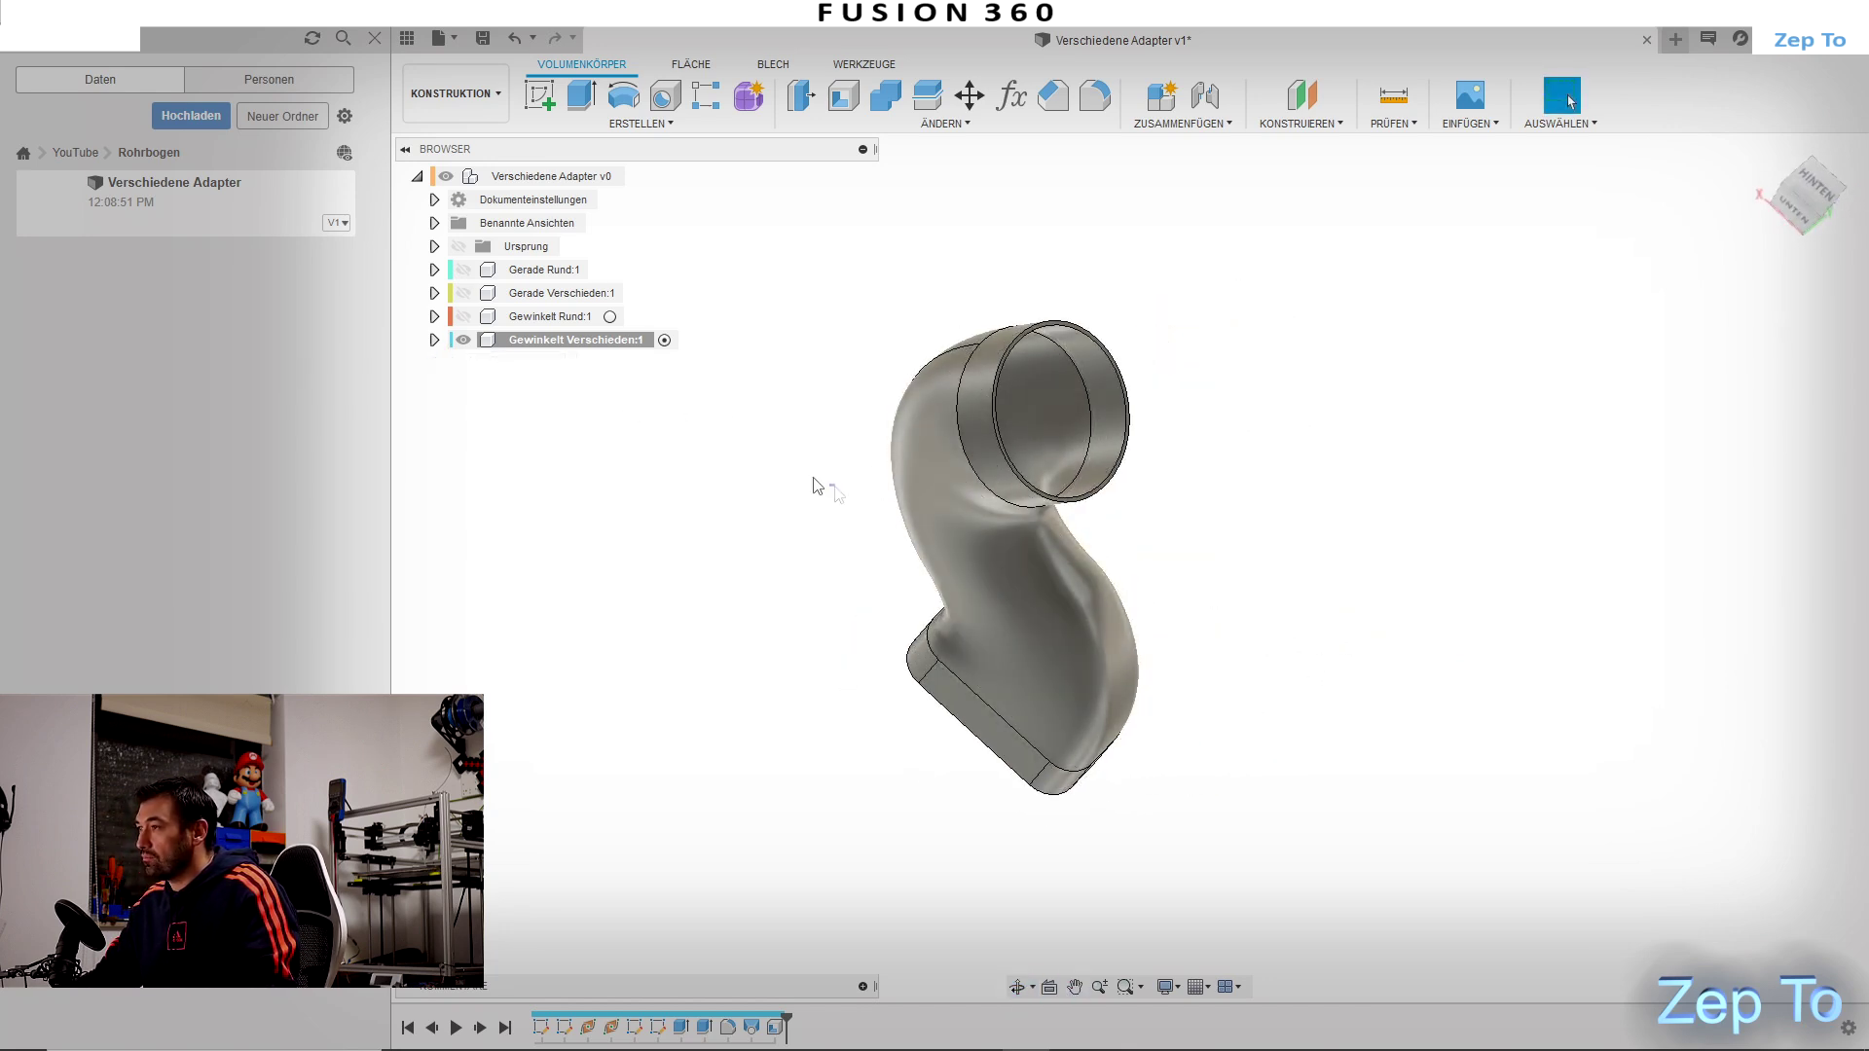
Step: Show the other adapter components in their own colours and activate the top-level assembly
{"action": "left_click", "coordinate": [464, 317]}
{"action": "left_click", "coordinate": [463, 269]}
{"action": "left_click", "coordinate": [1392, 124]}
{"action": "left_click", "coordinate": [1421, 370]}
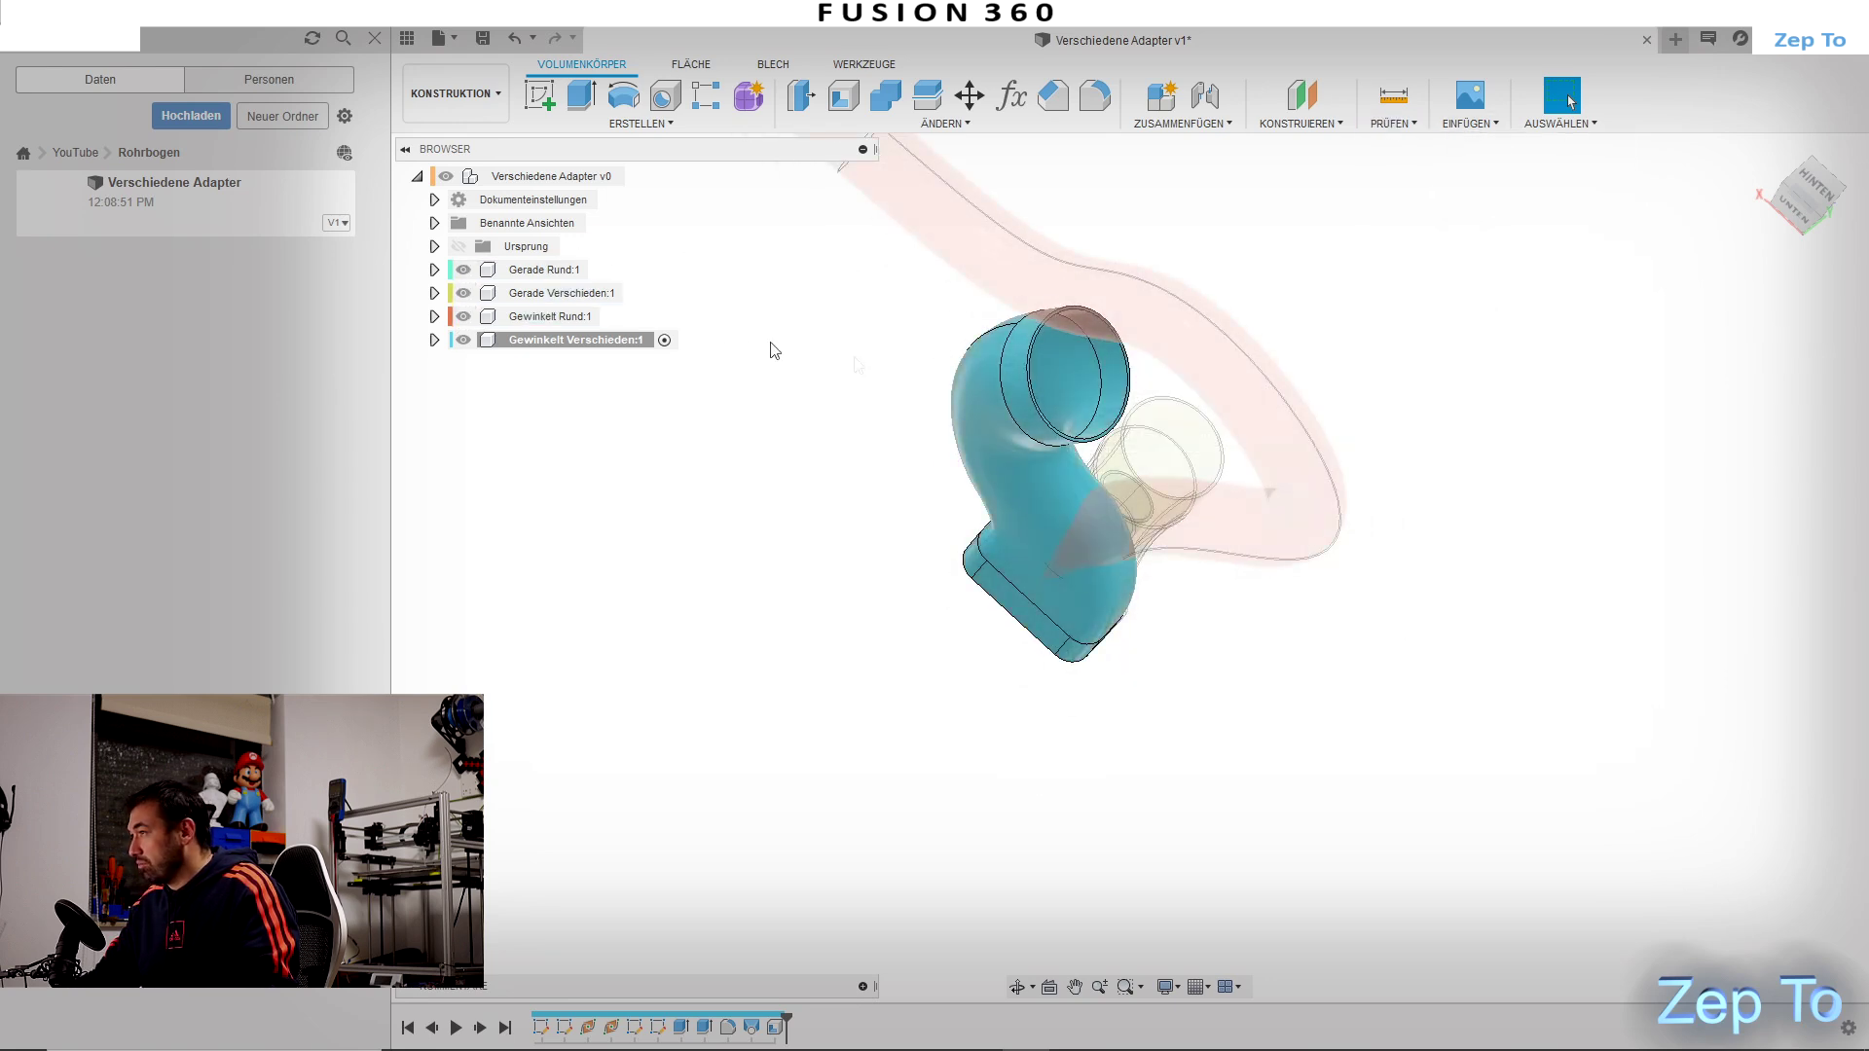
{"action": "left_click", "coordinate": [646, 177]}
Step: Spread the red, cyan, yellow and green adapters apart
{"action": "mouse_move", "coordinate": [1319, 650]}
{"action": "middle_mouse_down", "text": "shift"}
{"action": "mouse_move", "coordinate": [1224, 626]}
{"action": "mouse_move", "coordinate": [1218, 710]}
{"action": "mouse_move", "coordinate": [1252, 709]}
{"action": "mouse_move", "coordinate": [1143, 567]}
{"action": "middle_mouse_up", "text": "shift"}
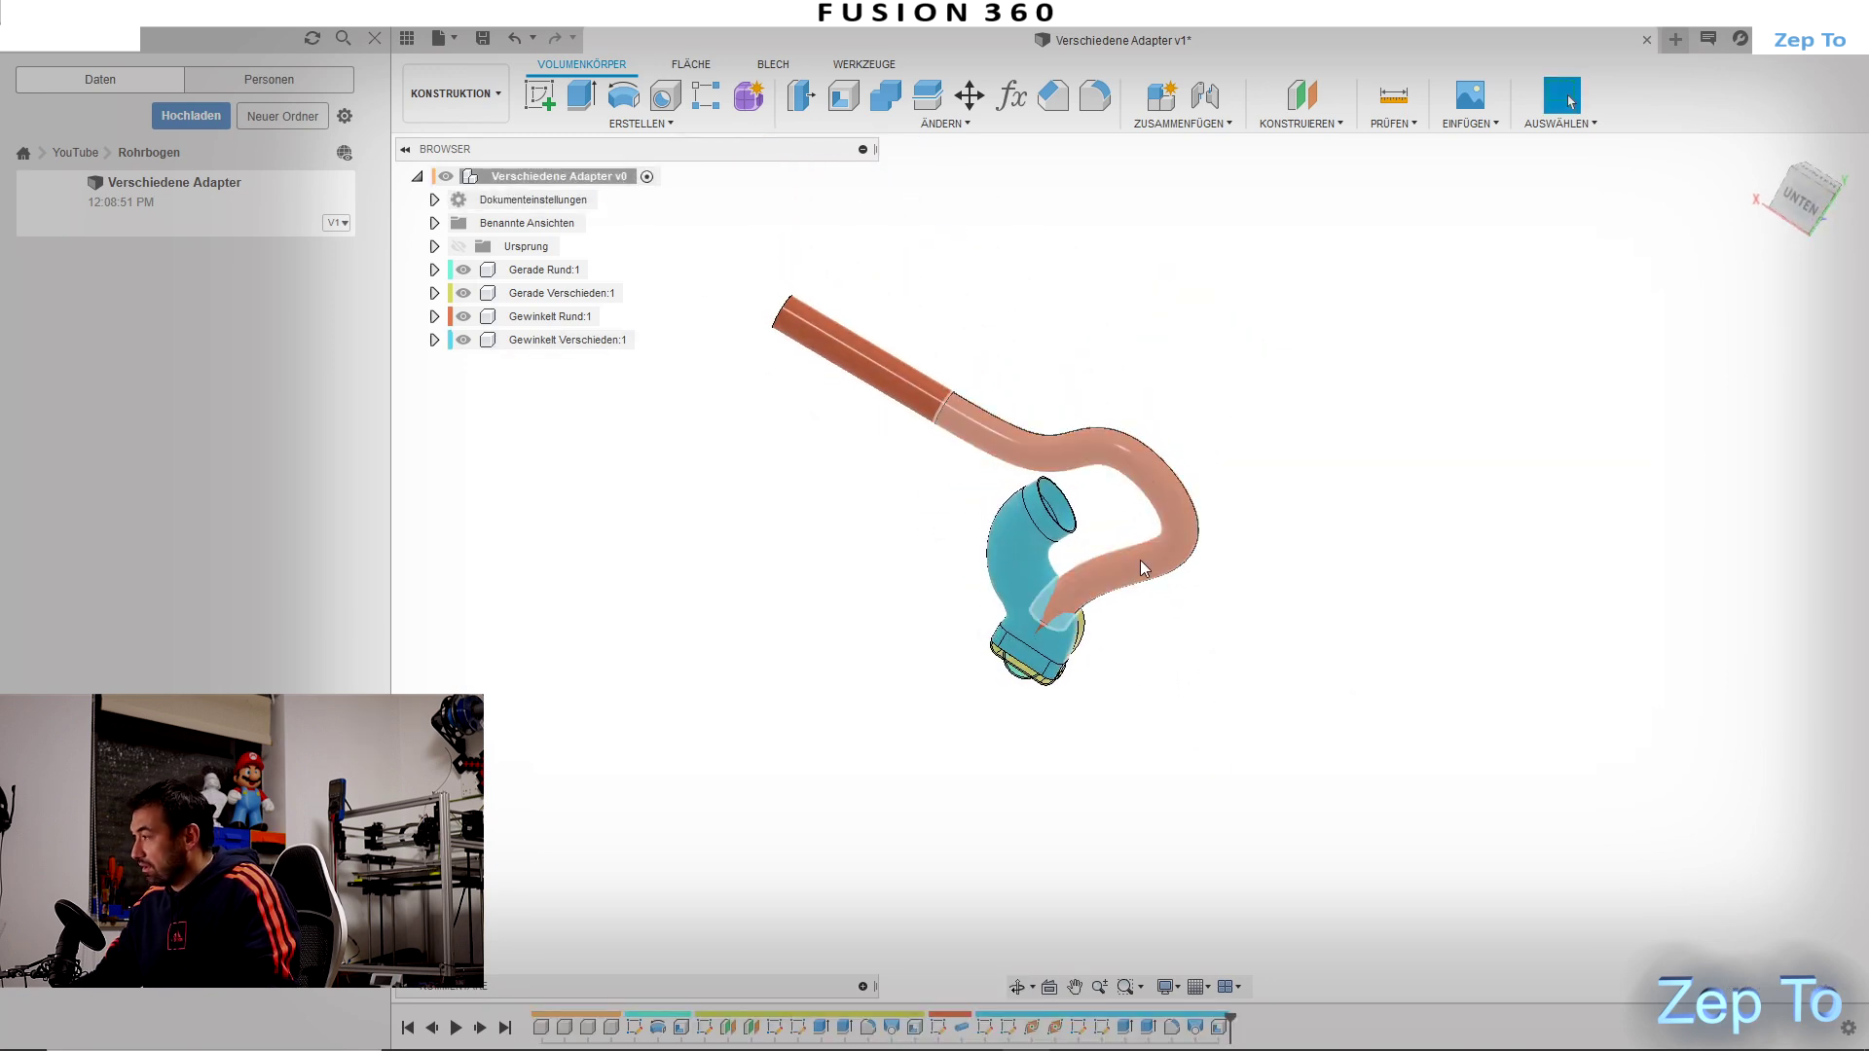
{"action": "left_click_drag", "start_coordinate": [1141, 568], "coordinate": [1491, 530]}
{"action": "left_click_drag", "start_coordinate": [1008, 571], "coordinate": [855, 571]}
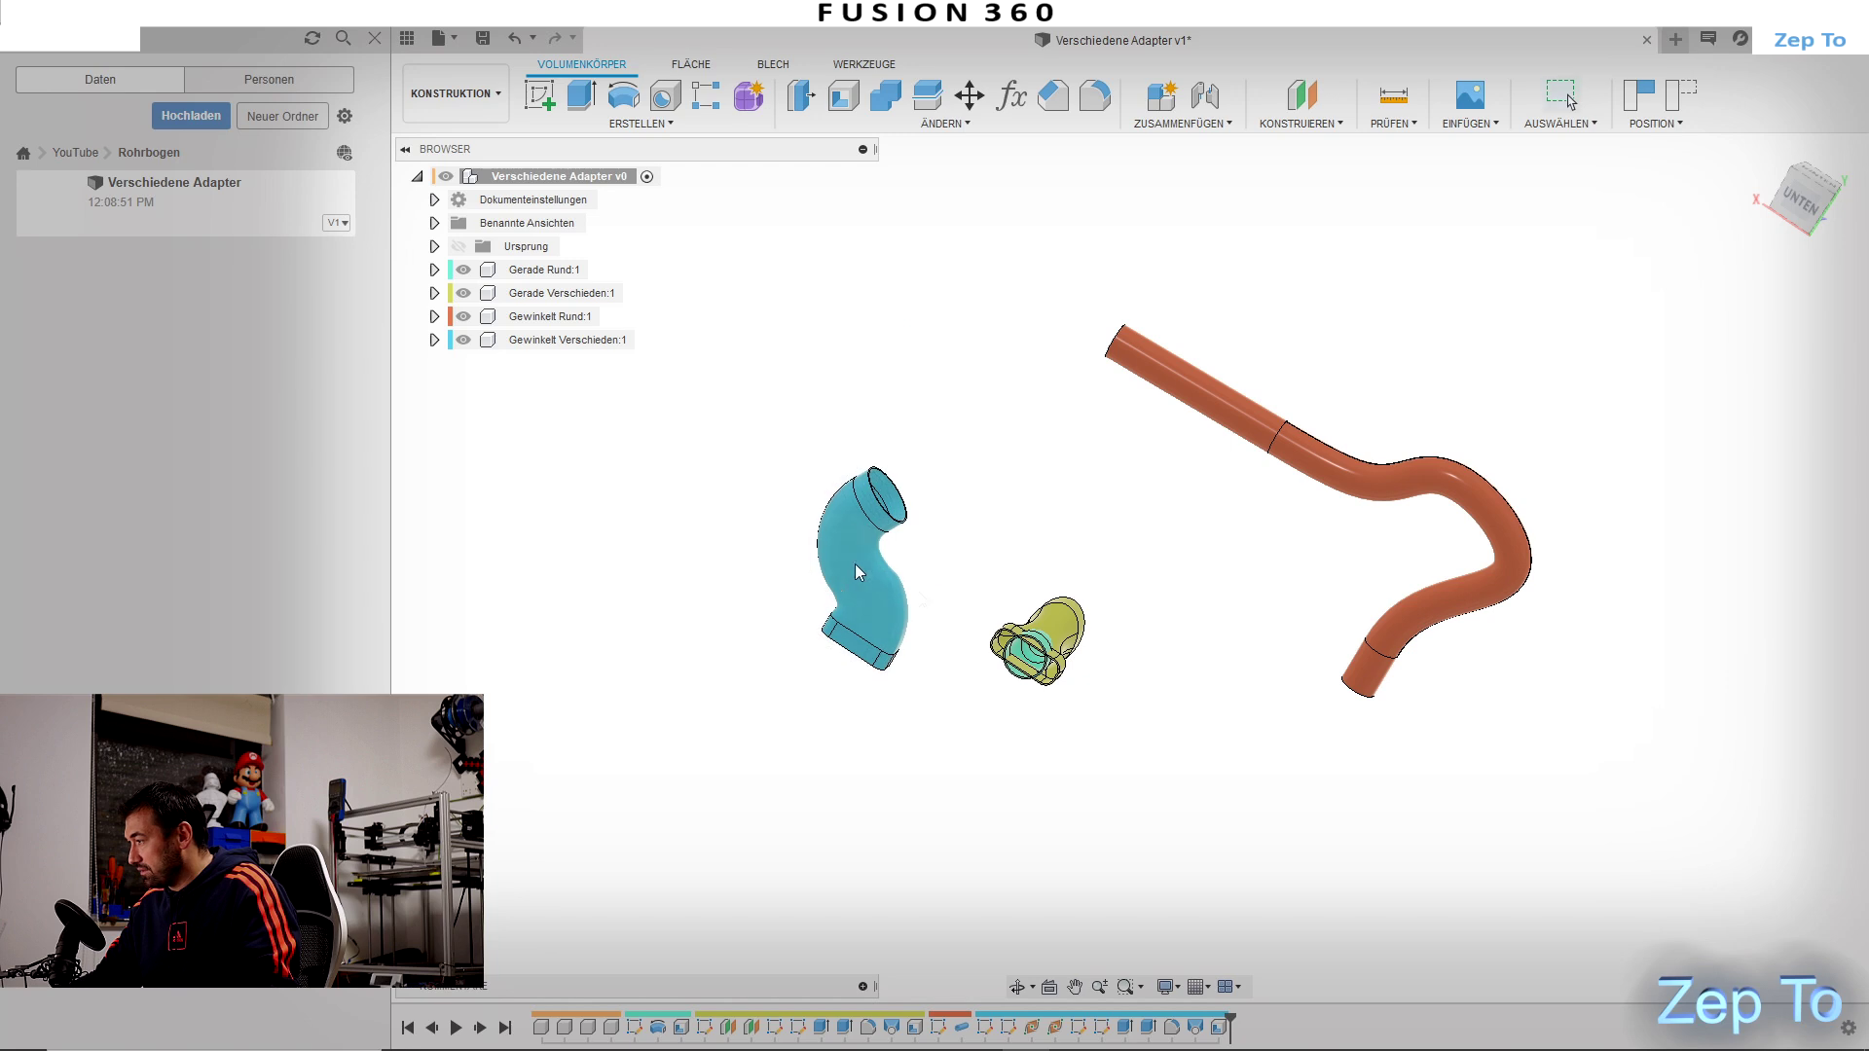
{"action": "mouse_move", "coordinate": [1057, 633]}
{"action": "left_mouse_down"}
{"action": "mouse_move", "coordinate": [1159, 565]}
{"action": "mouse_move", "coordinate": [1013, 596]}
{"action": "mouse_move", "coordinate": [994, 541]}
{"action": "left_mouse_up"}
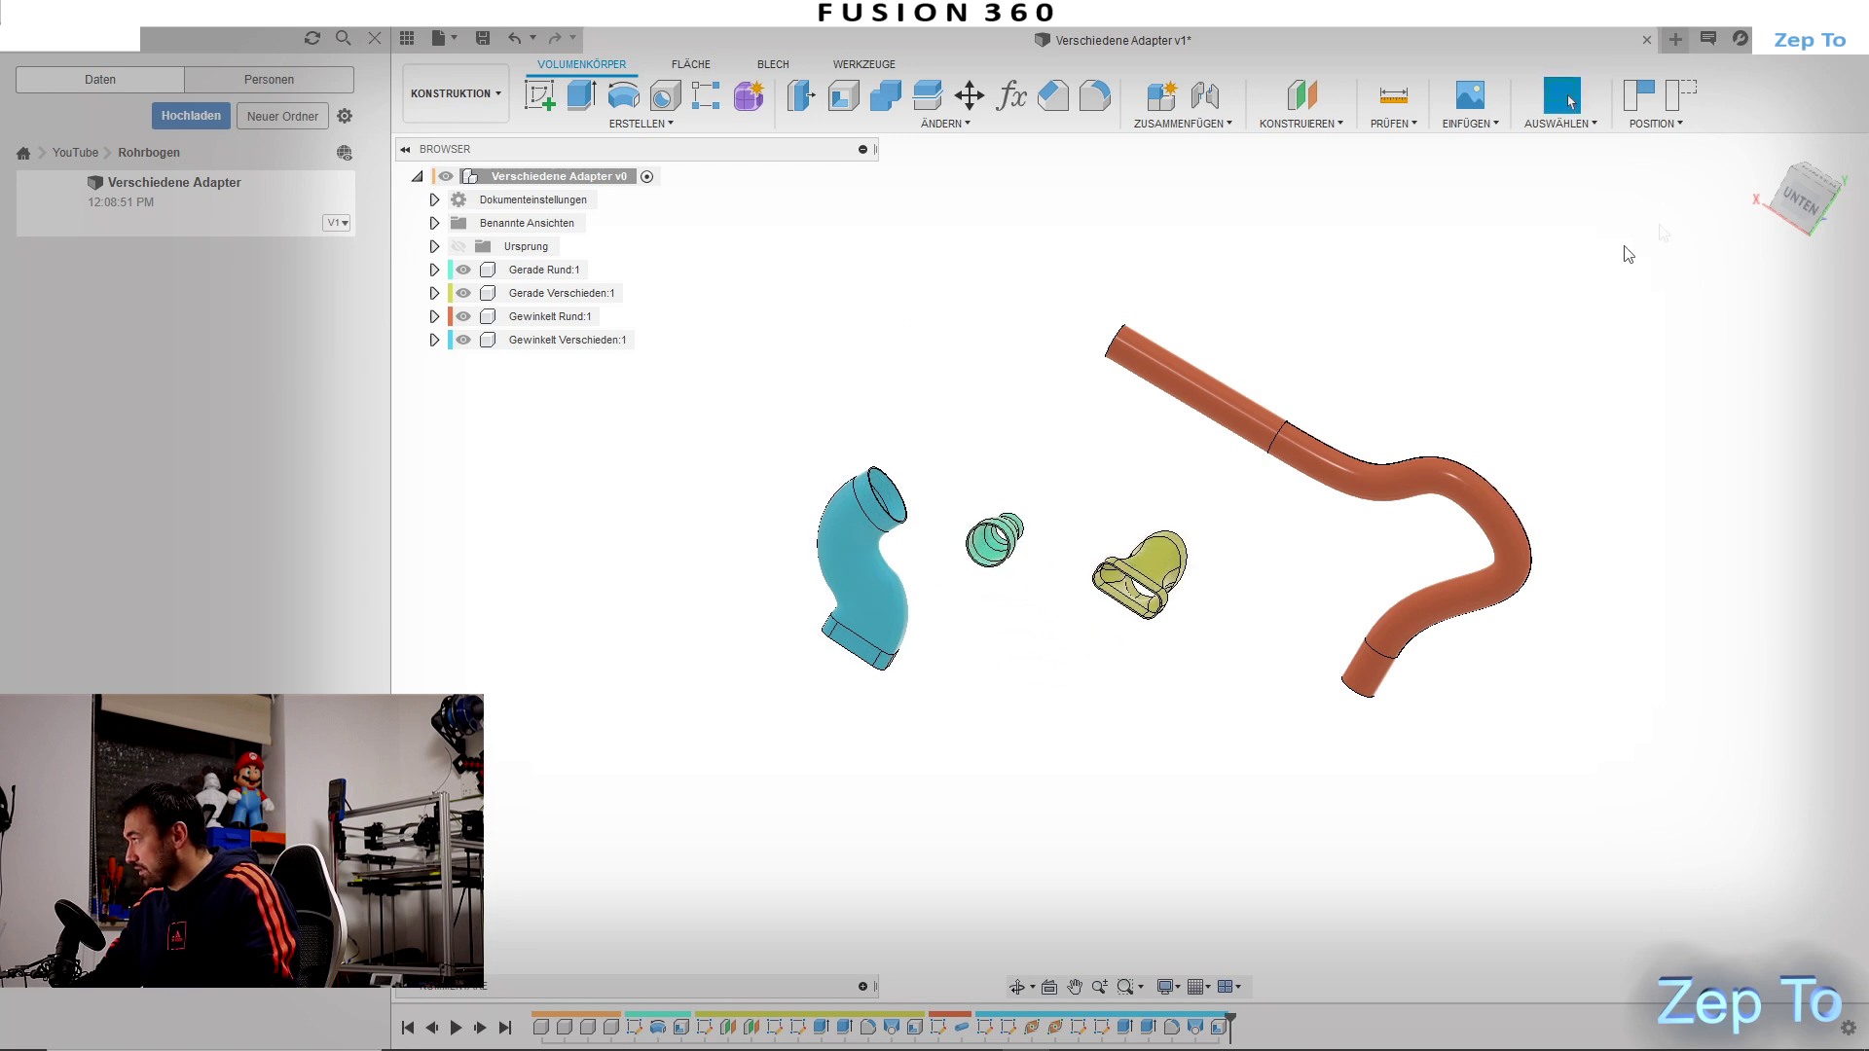
{"action": "mouse_move", "coordinate": [1294, 428]}
{"action": "middle_mouse_down", "text": "shift"}
{"action": "mouse_move", "coordinate": [1258, 572]}
{"action": "mouse_move", "coordinate": [1293, 542]}
{"action": "mouse_move", "coordinate": [1126, 572]}
{"action": "mouse_move", "coordinate": [1294, 609]}
{"action": "mouse_move", "coordinate": [1209, 622]}
{"action": "mouse_move", "coordinate": [1251, 681]}
{"action": "mouse_move", "coordinate": [1198, 509]}
{"action": "mouse_move", "coordinate": [1284, 536]}
{"action": "mouse_move", "coordinate": [1281, 592]}
{"action": "mouse_move", "coordinate": [1235, 546]}
{"action": "mouse_move", "coordinate": [1137, 548]}
{"action": "middle_mouse_up", "text": "shift"}
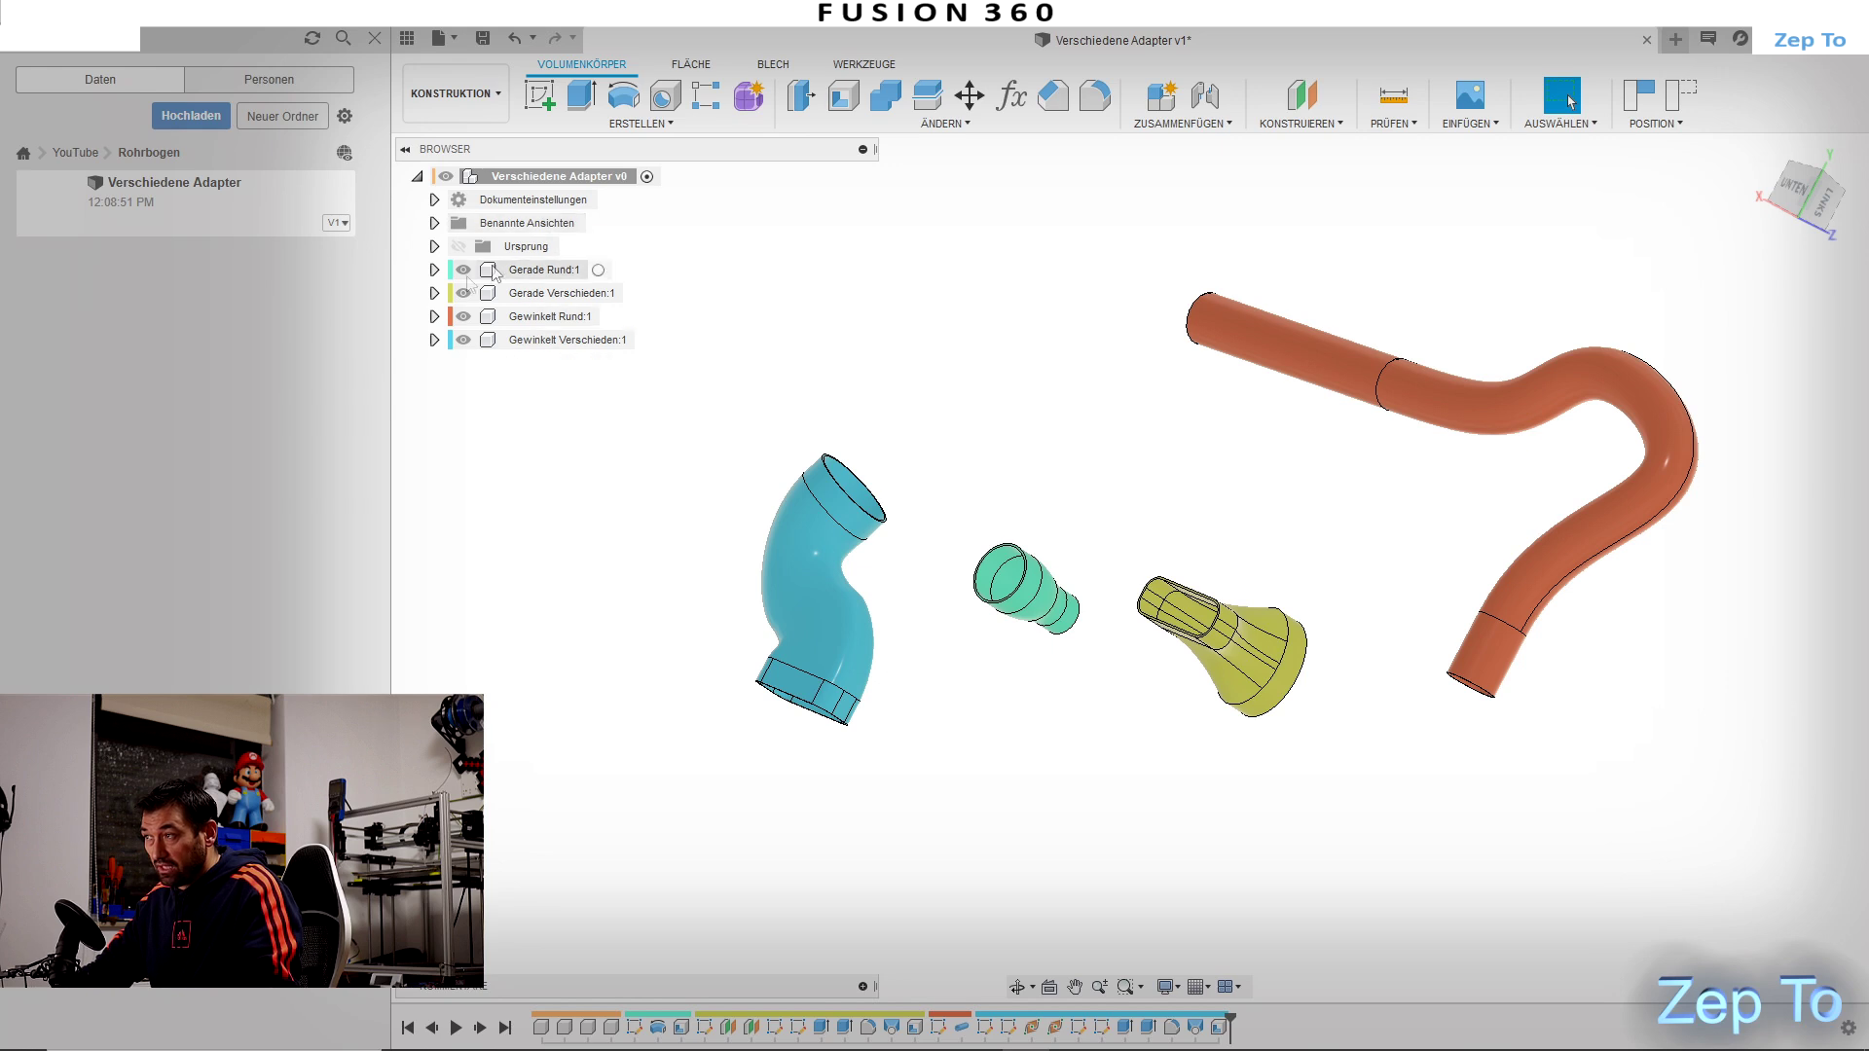
Step: Move the green Gerade Rund adapter to the upper left
{"action": "left_click", "coordinate": [434, 270]}
{"action": "left_click", "coordinate": [452, 339]}
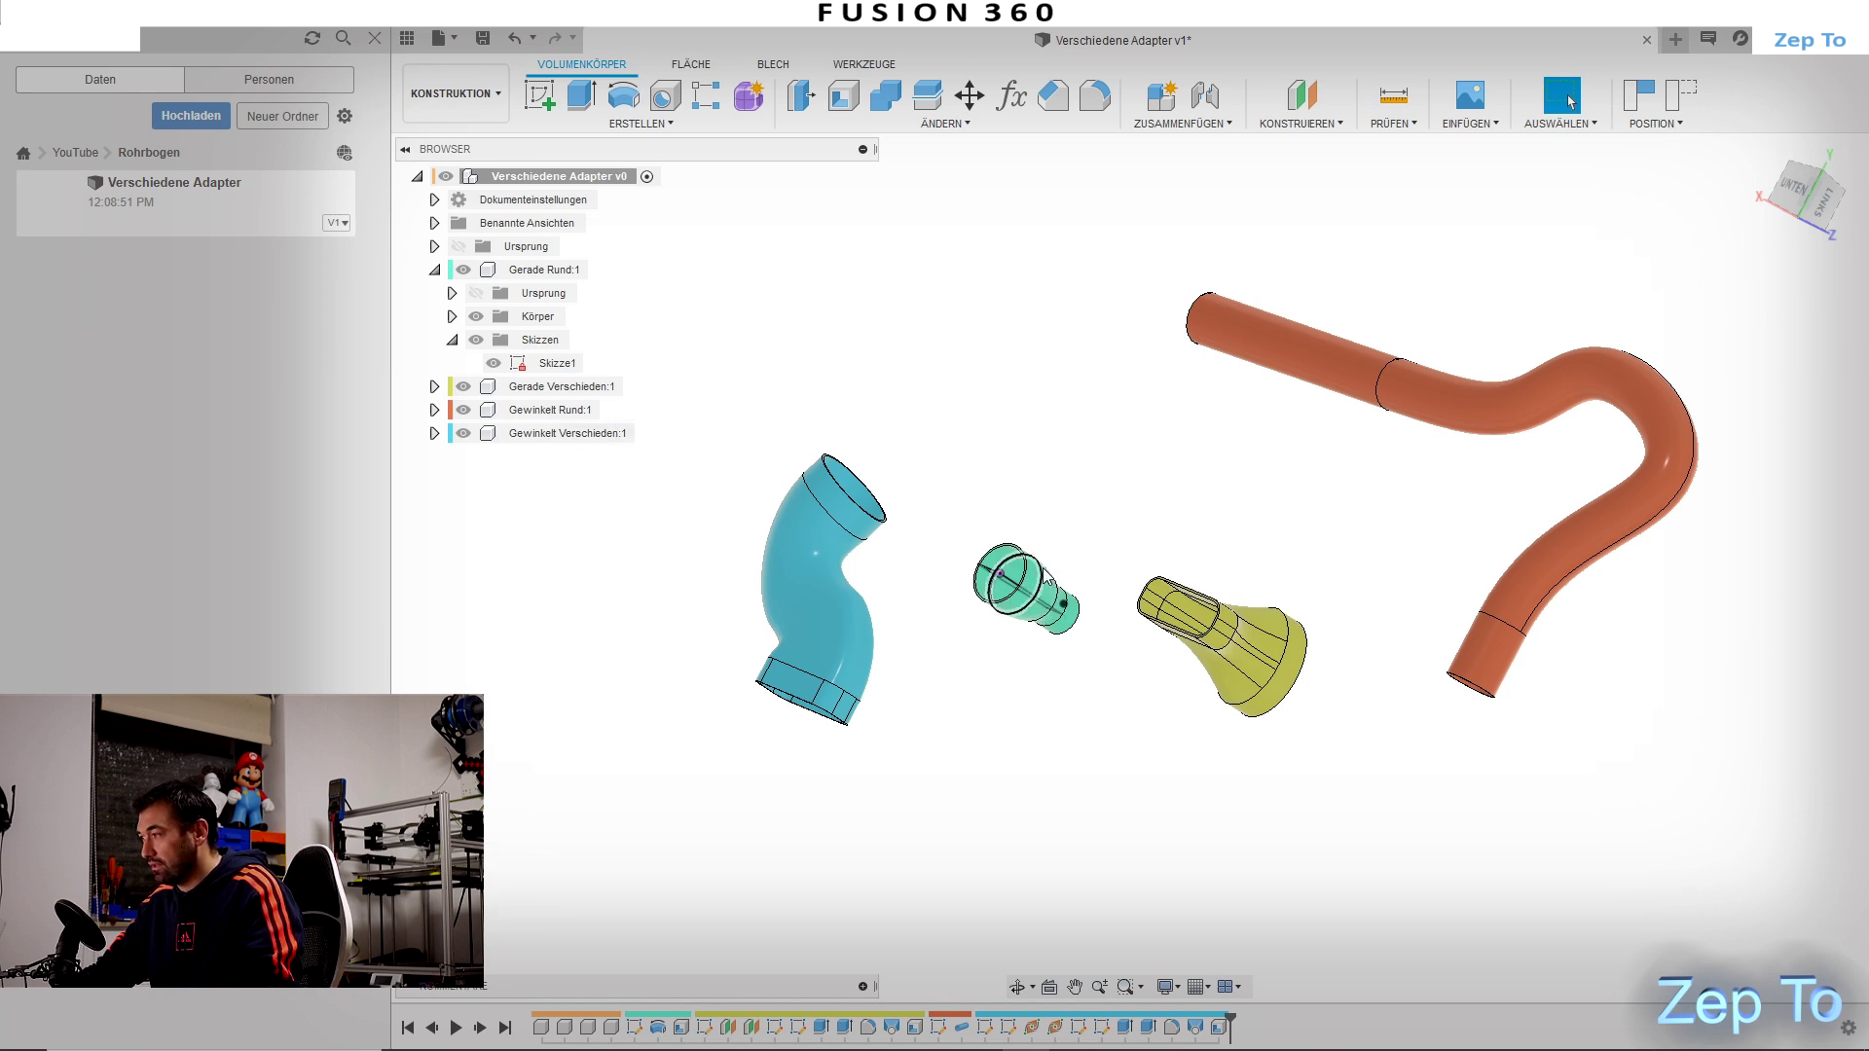
{"action": "left_click_drag", "start_coordinate": [1046, 574], "coordinate": [1479, 784]}
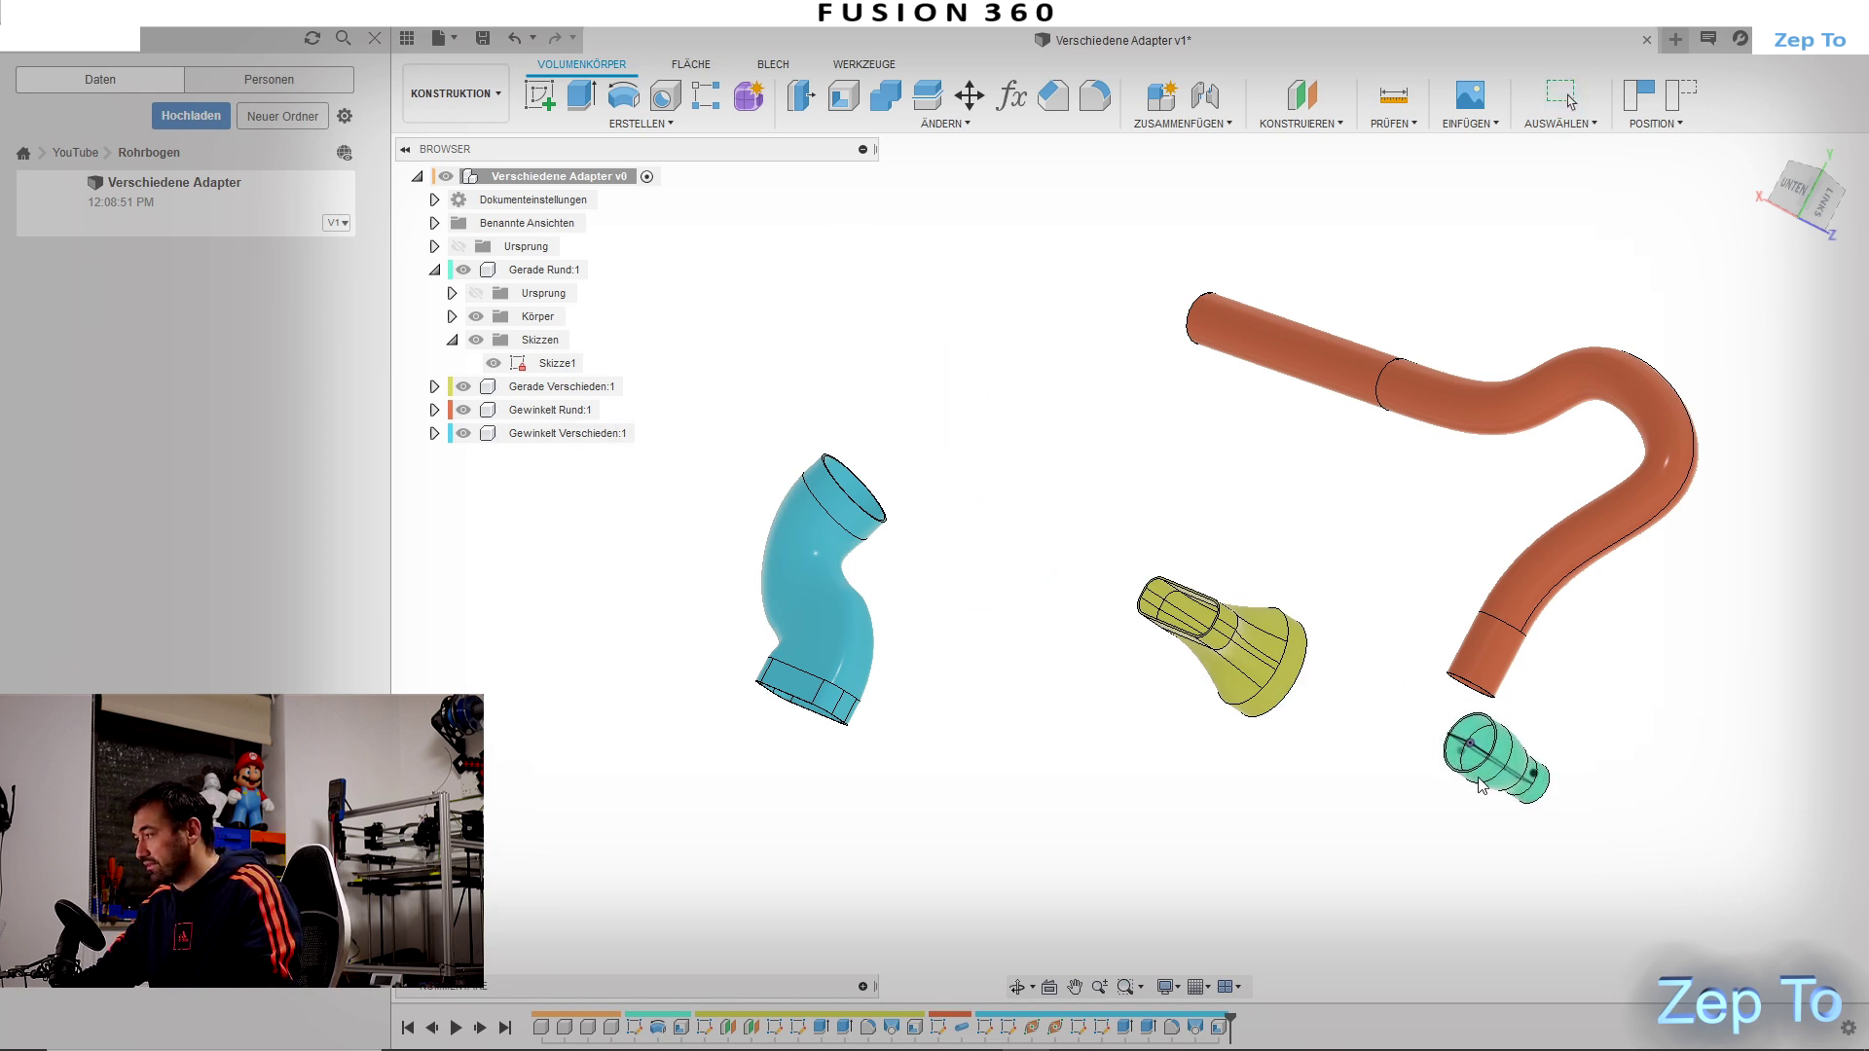
{"action": "left_click_drag", "start_coordinate": [1490, 773], "coordinate": [889, 236]}
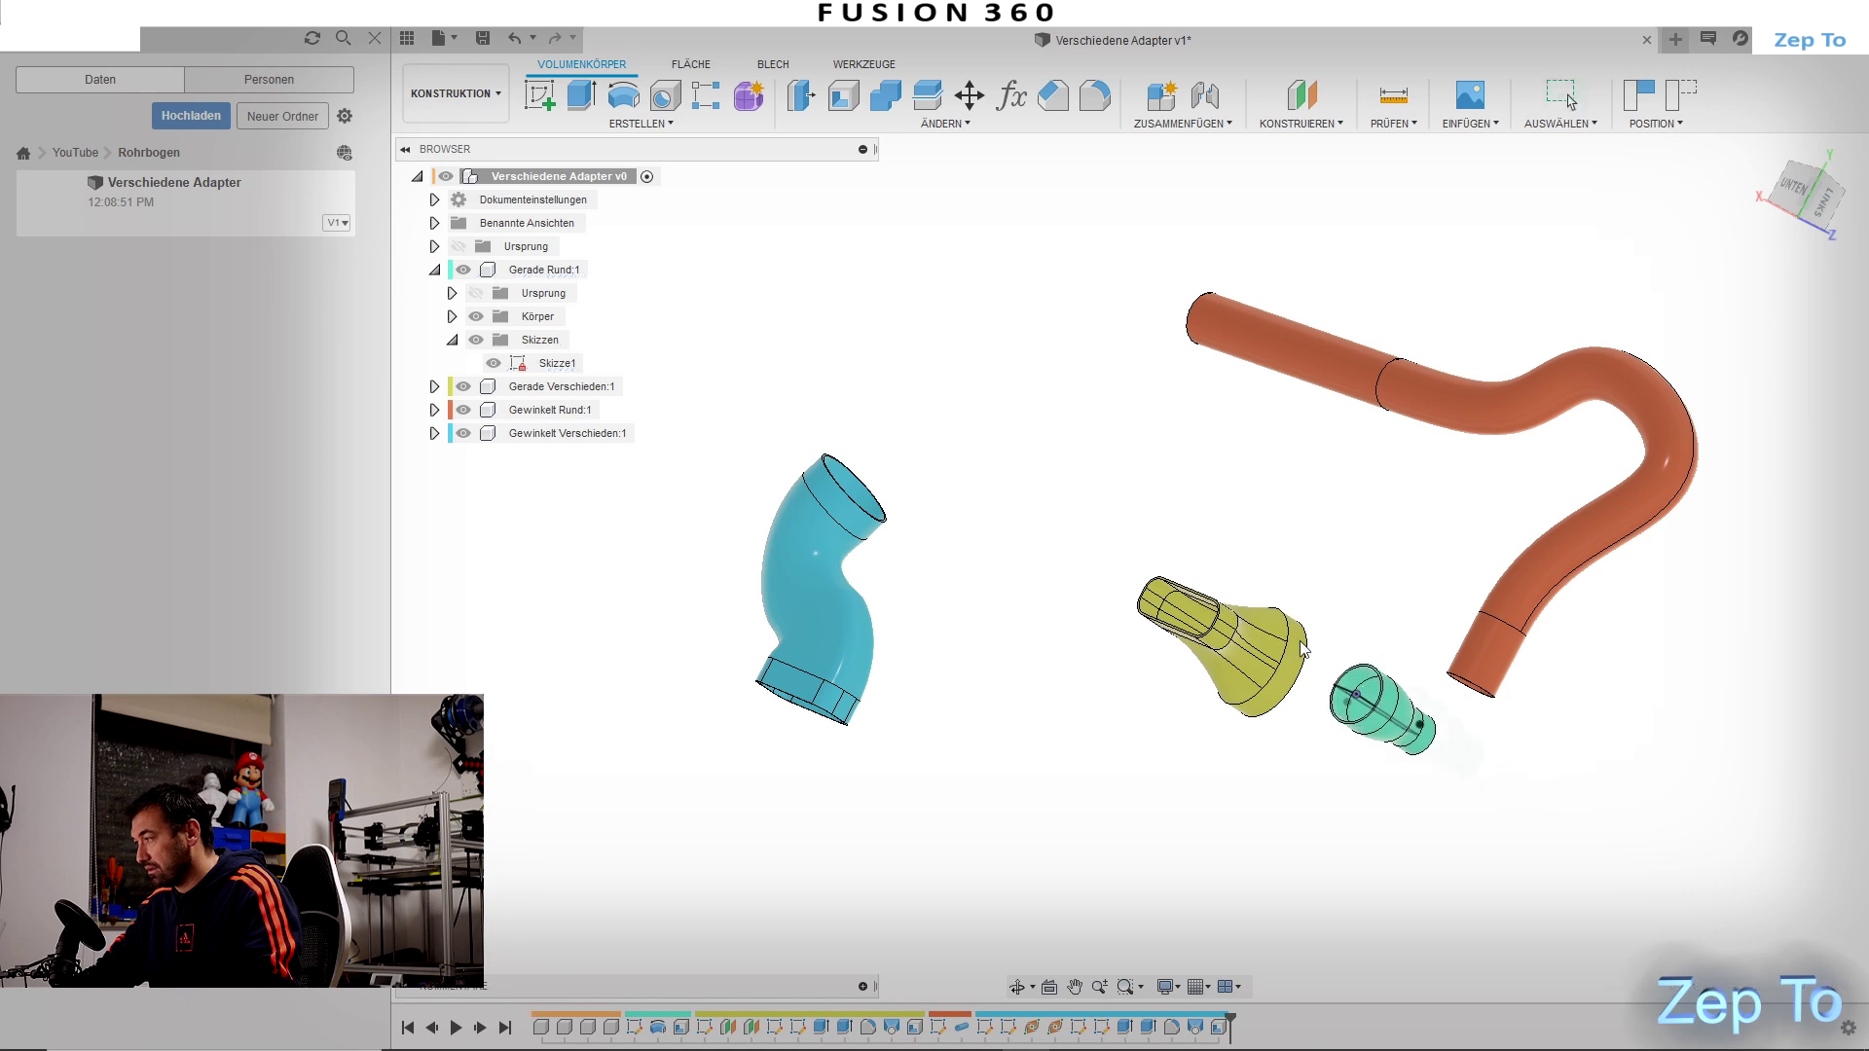
{"action": "left_click", "coordinate": [452, 341]}
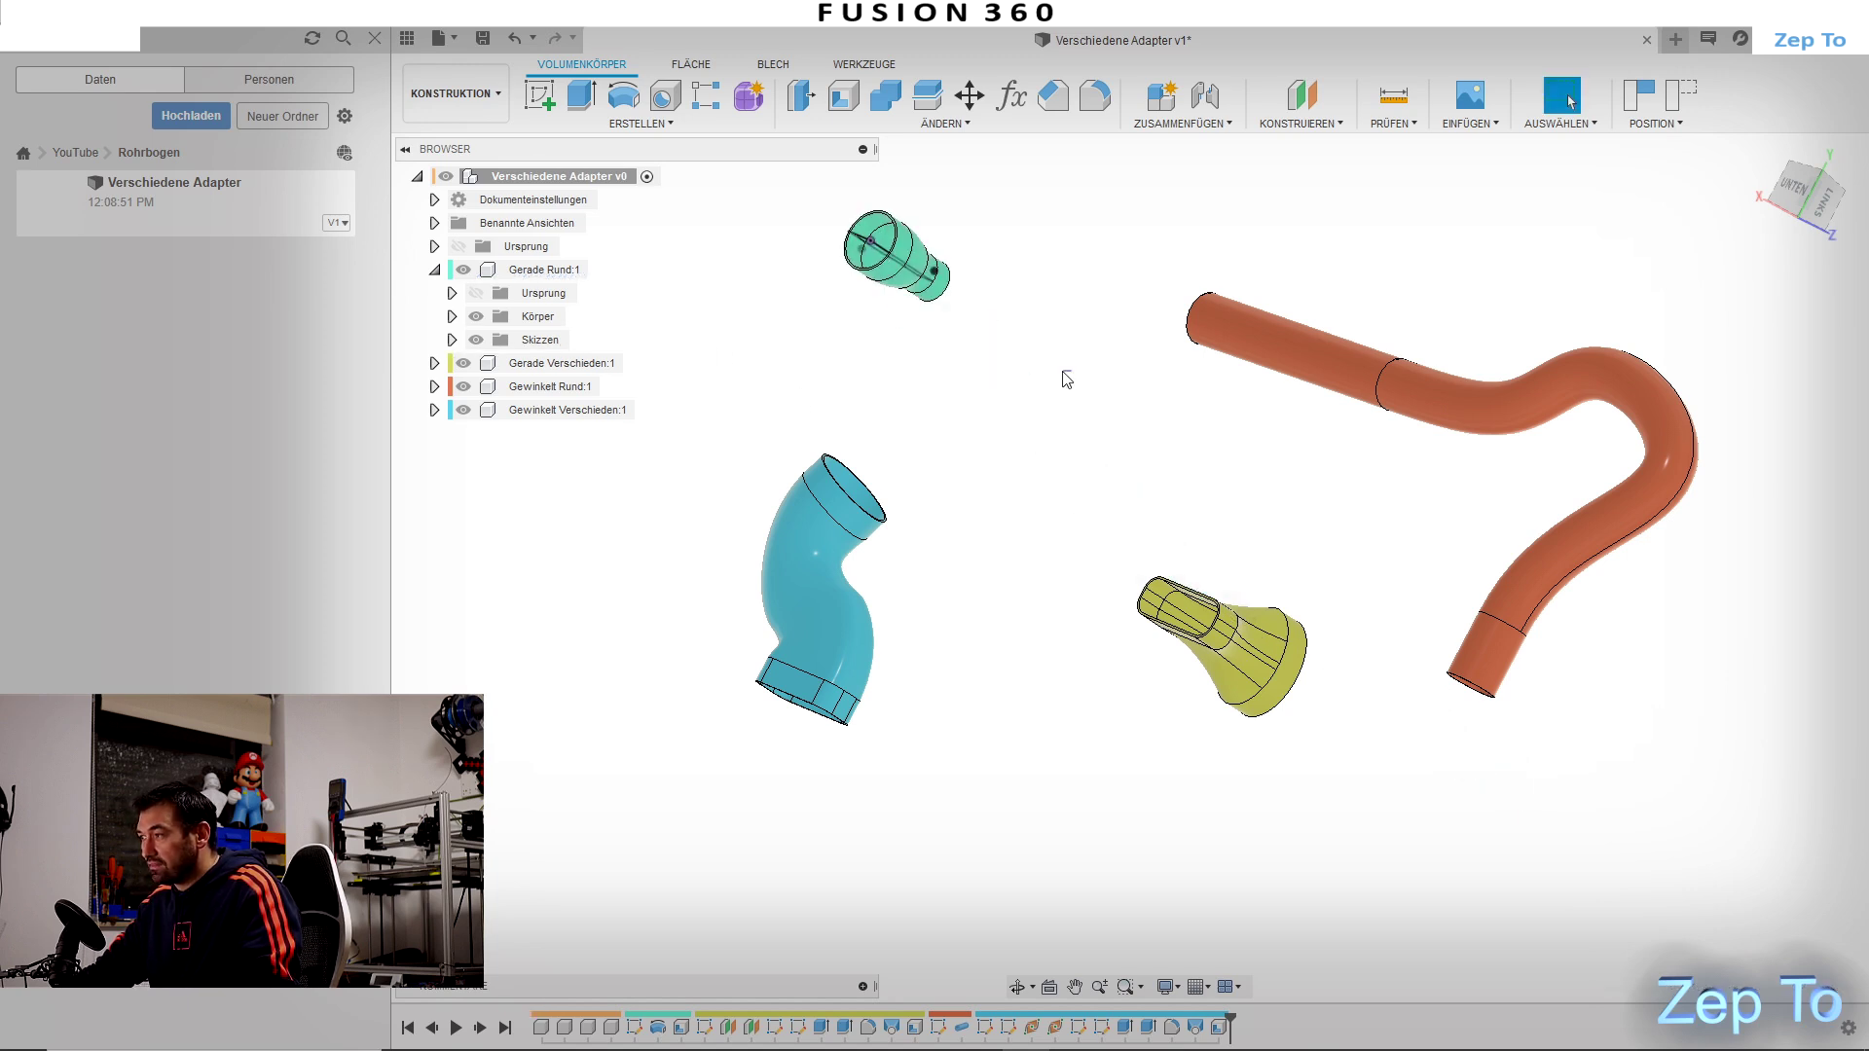
Step: Show the blue Gewinkelt Verschieden adapter's sketches and move it lower right
{"action": "left_click", "coordinate": [435, 410]}
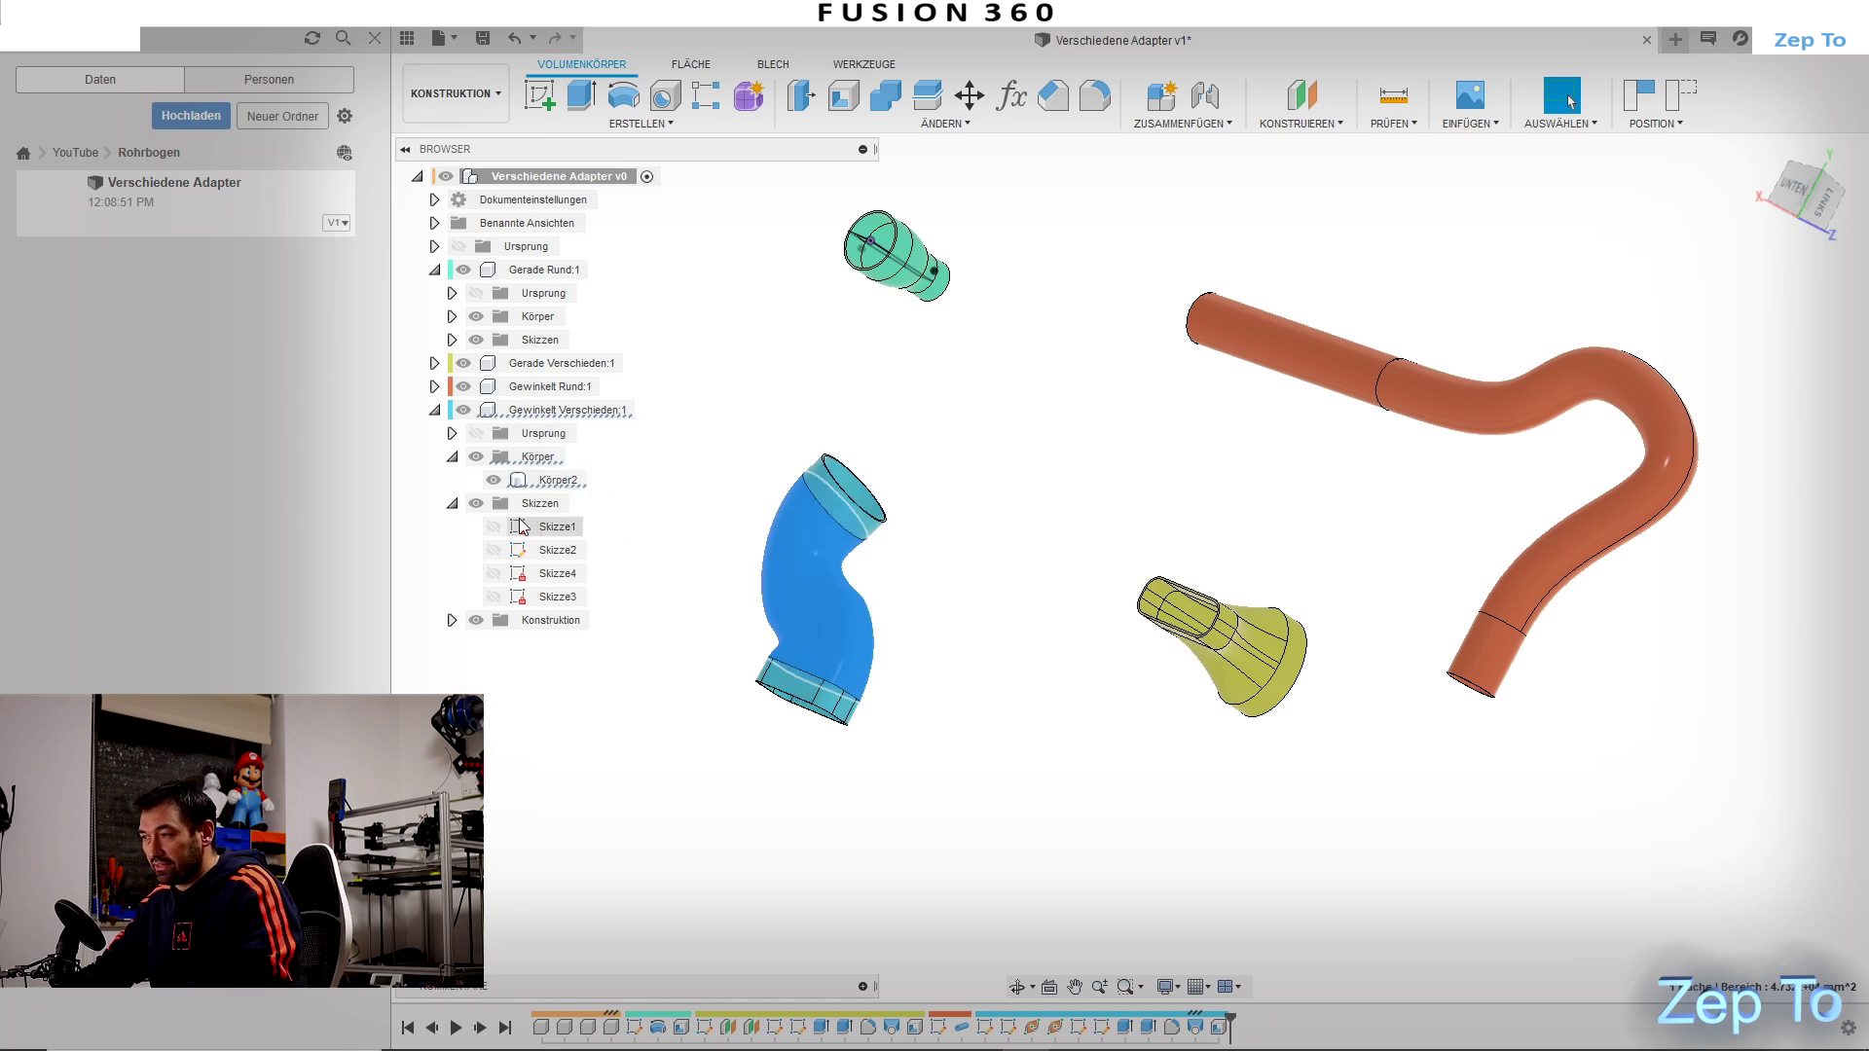
{"action": "left_click", "coordinate": [494, 527]}
{"action": "left_click", "coordinate": [494, 573]}
{"action": "left_click", "coordinate": [859, 653]}
{"action": "left_click_drag", "start_coordinate": [859, 653], "coordinate": [986, 721]}
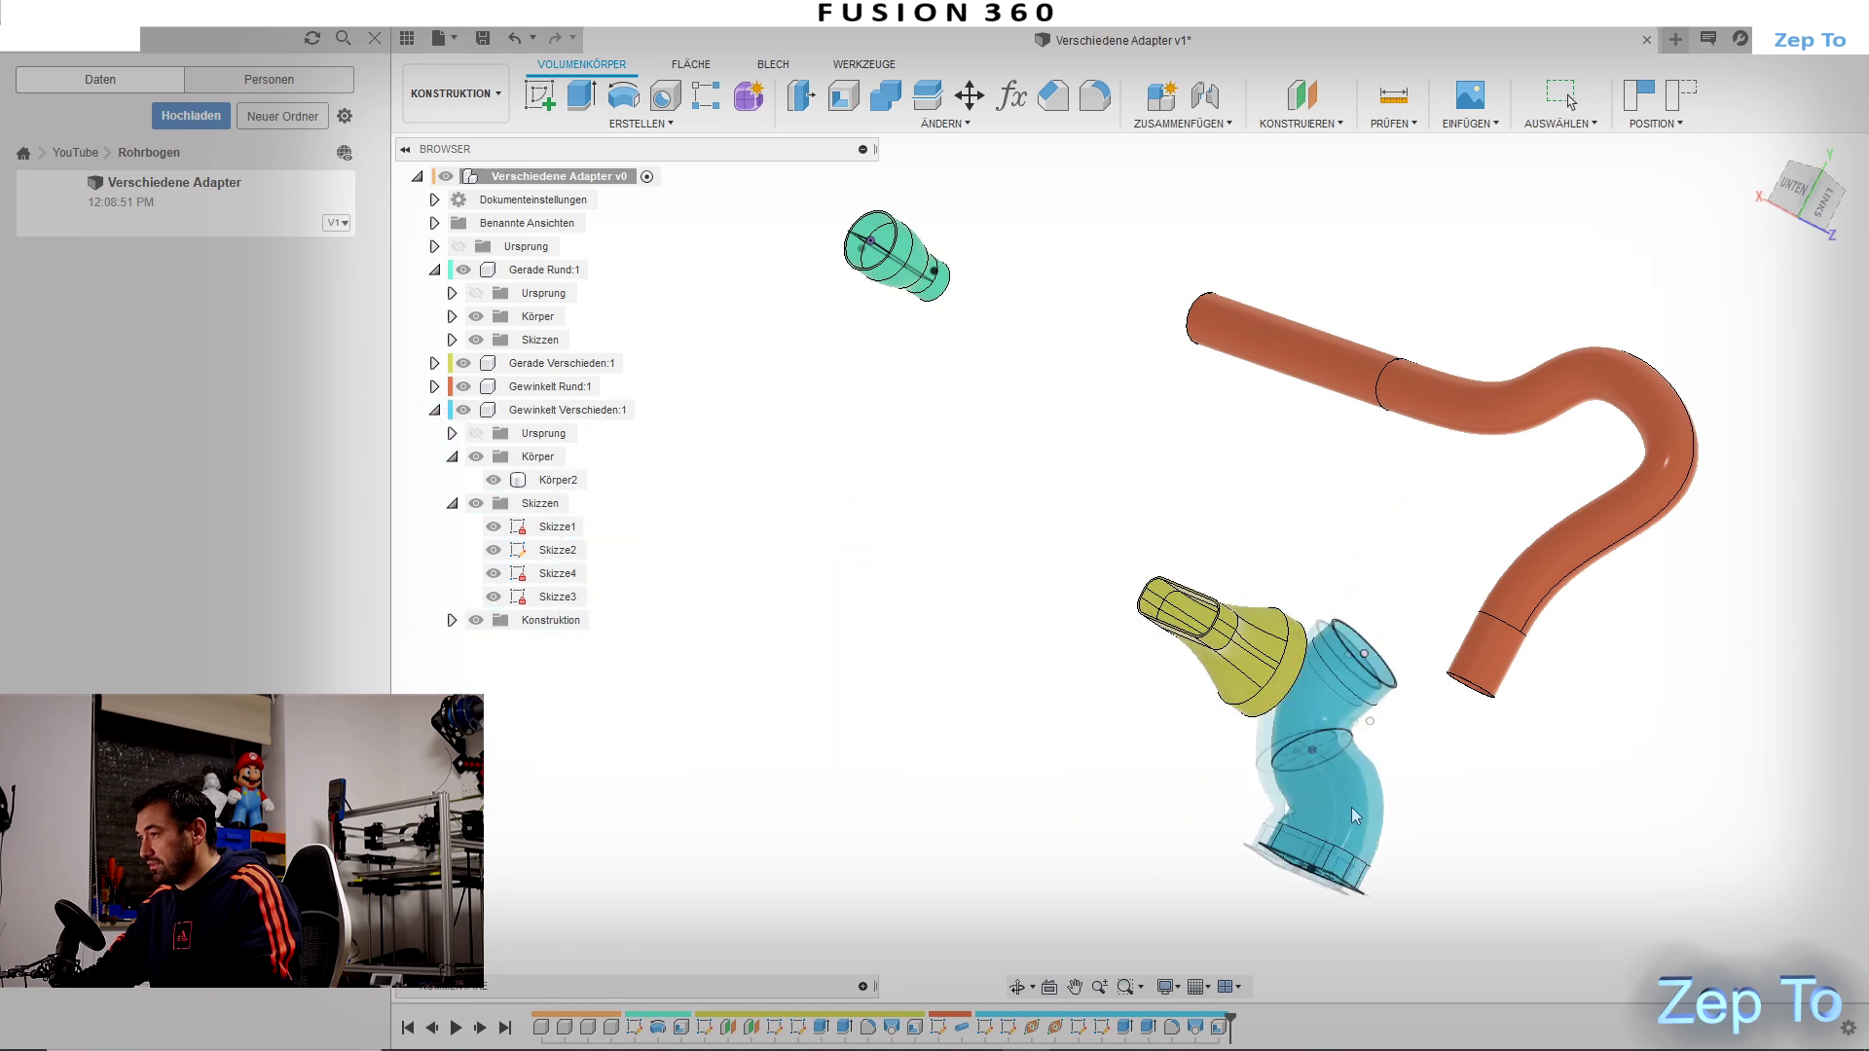
{"action": "left_click", "coordinate": [454, 503]}
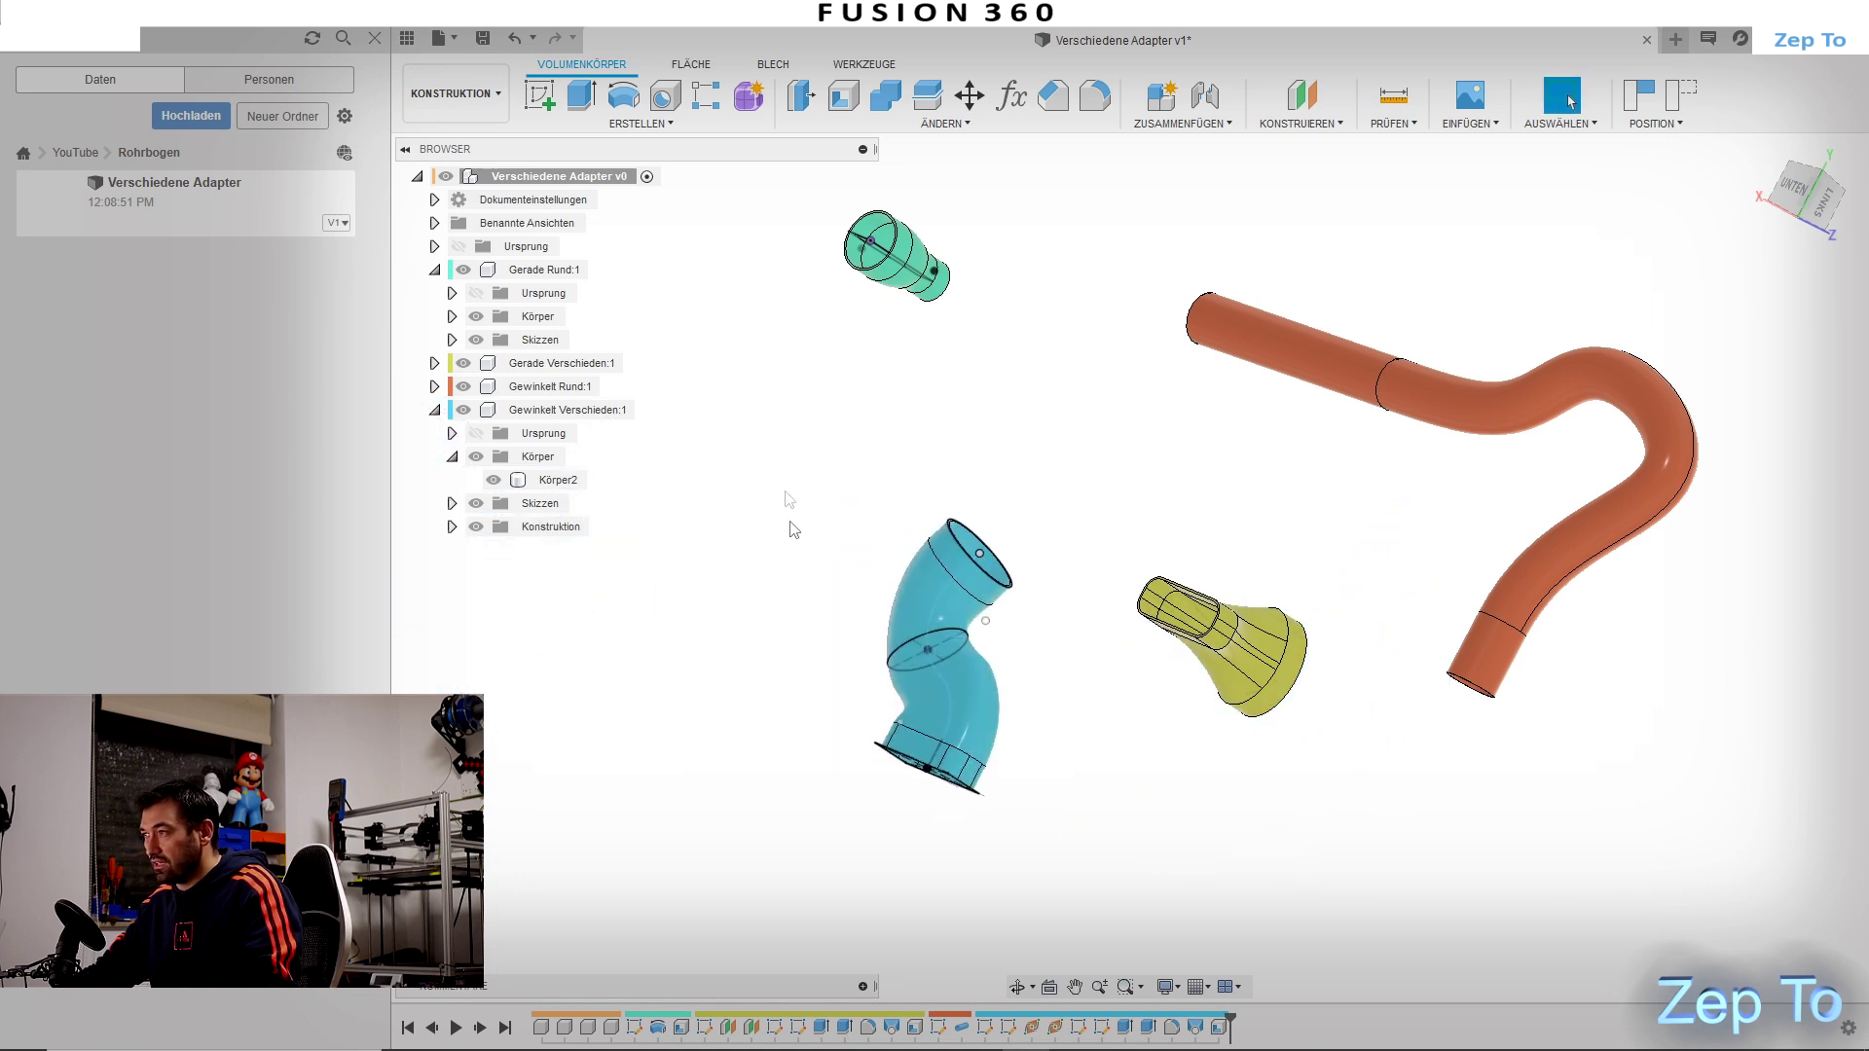
{"action": "left_click", "coordinate": [612, 178]}
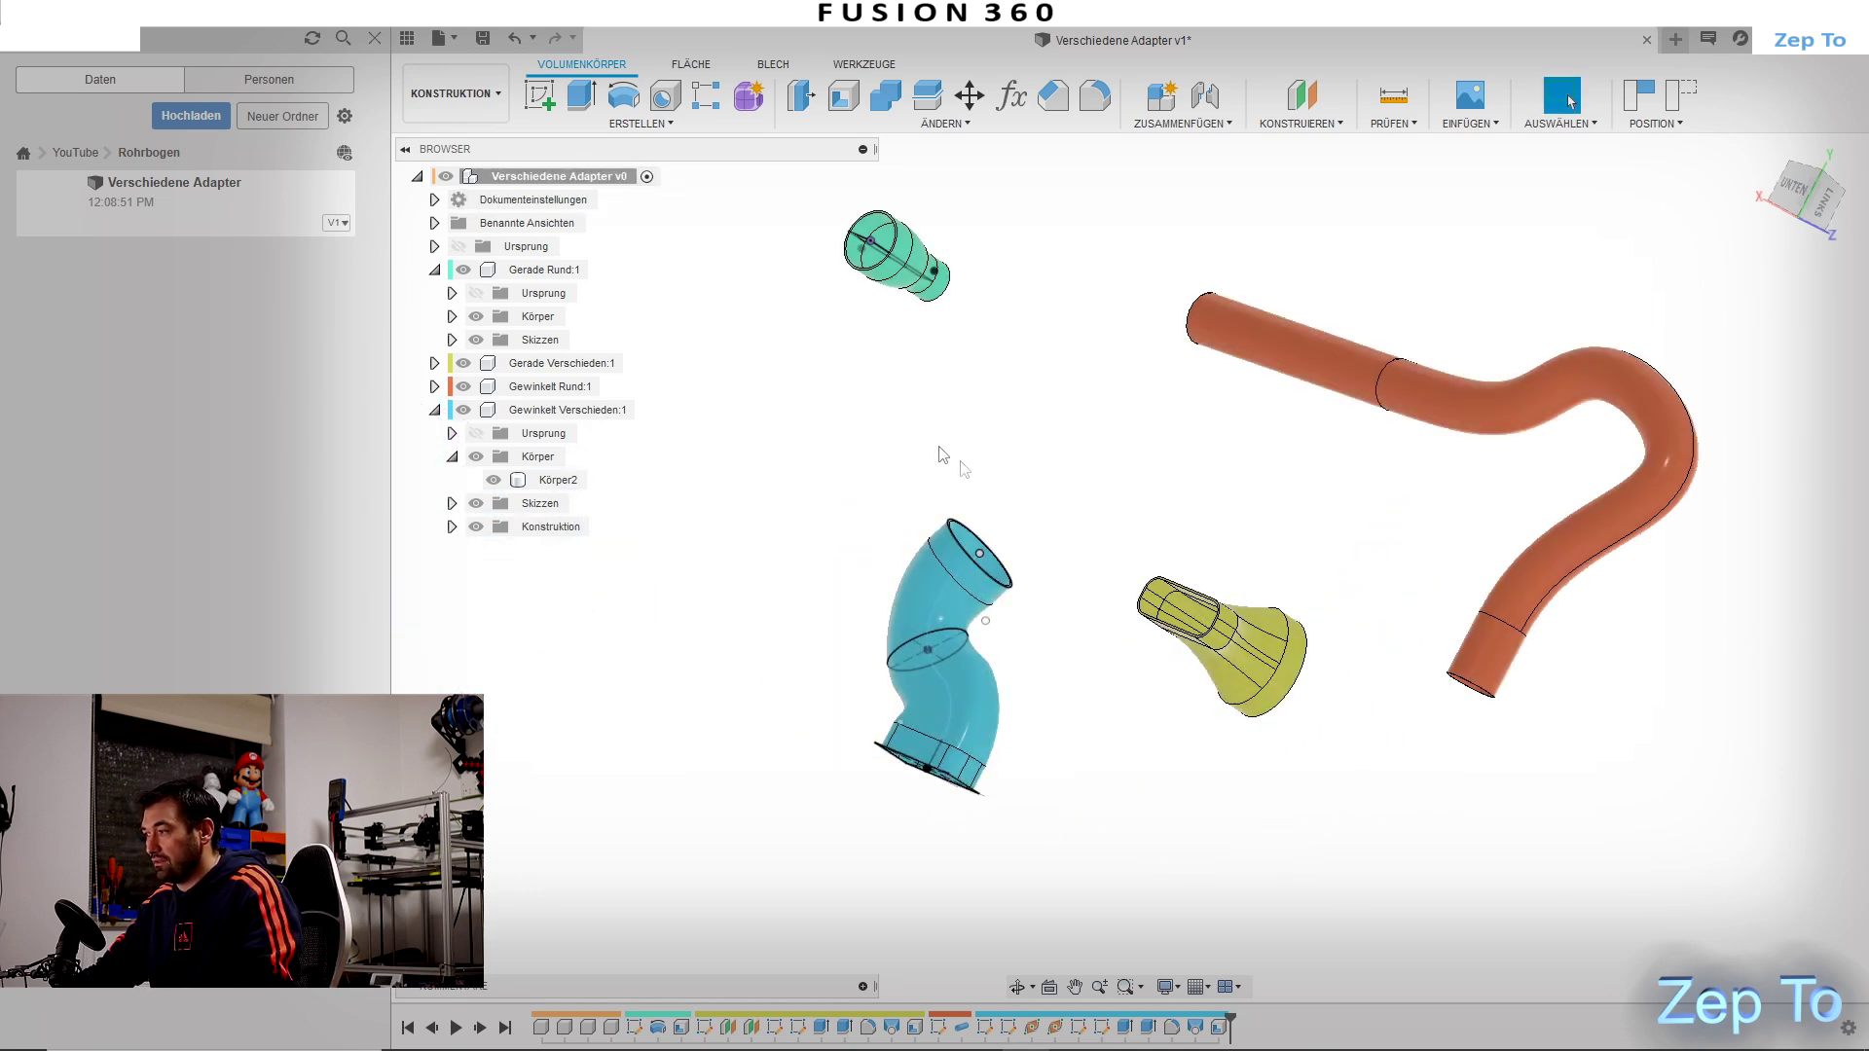
{"action": "left_click", "coordinate": [539, 95]}
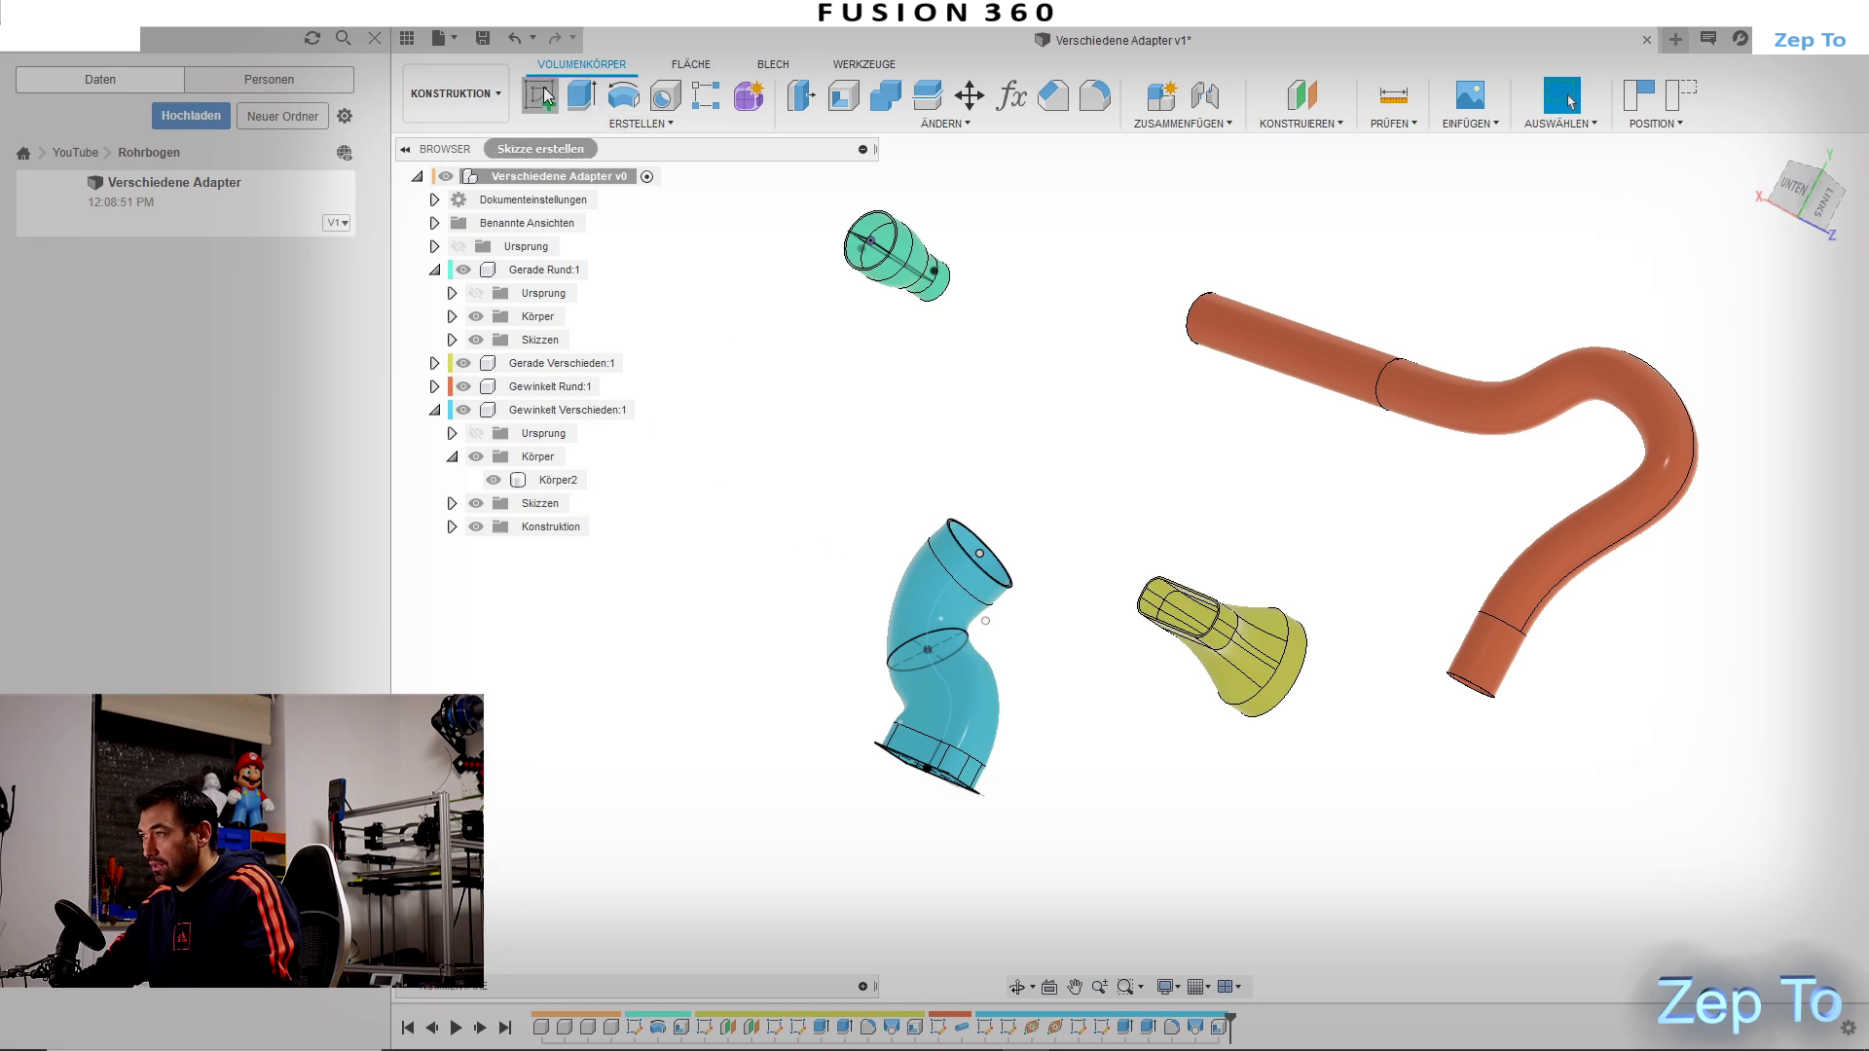
Step: Sketch a circle on the blue adapter's rectangular end face, keeping the new part positions
{"action": "left_click", "coordinate": [920, 744]}
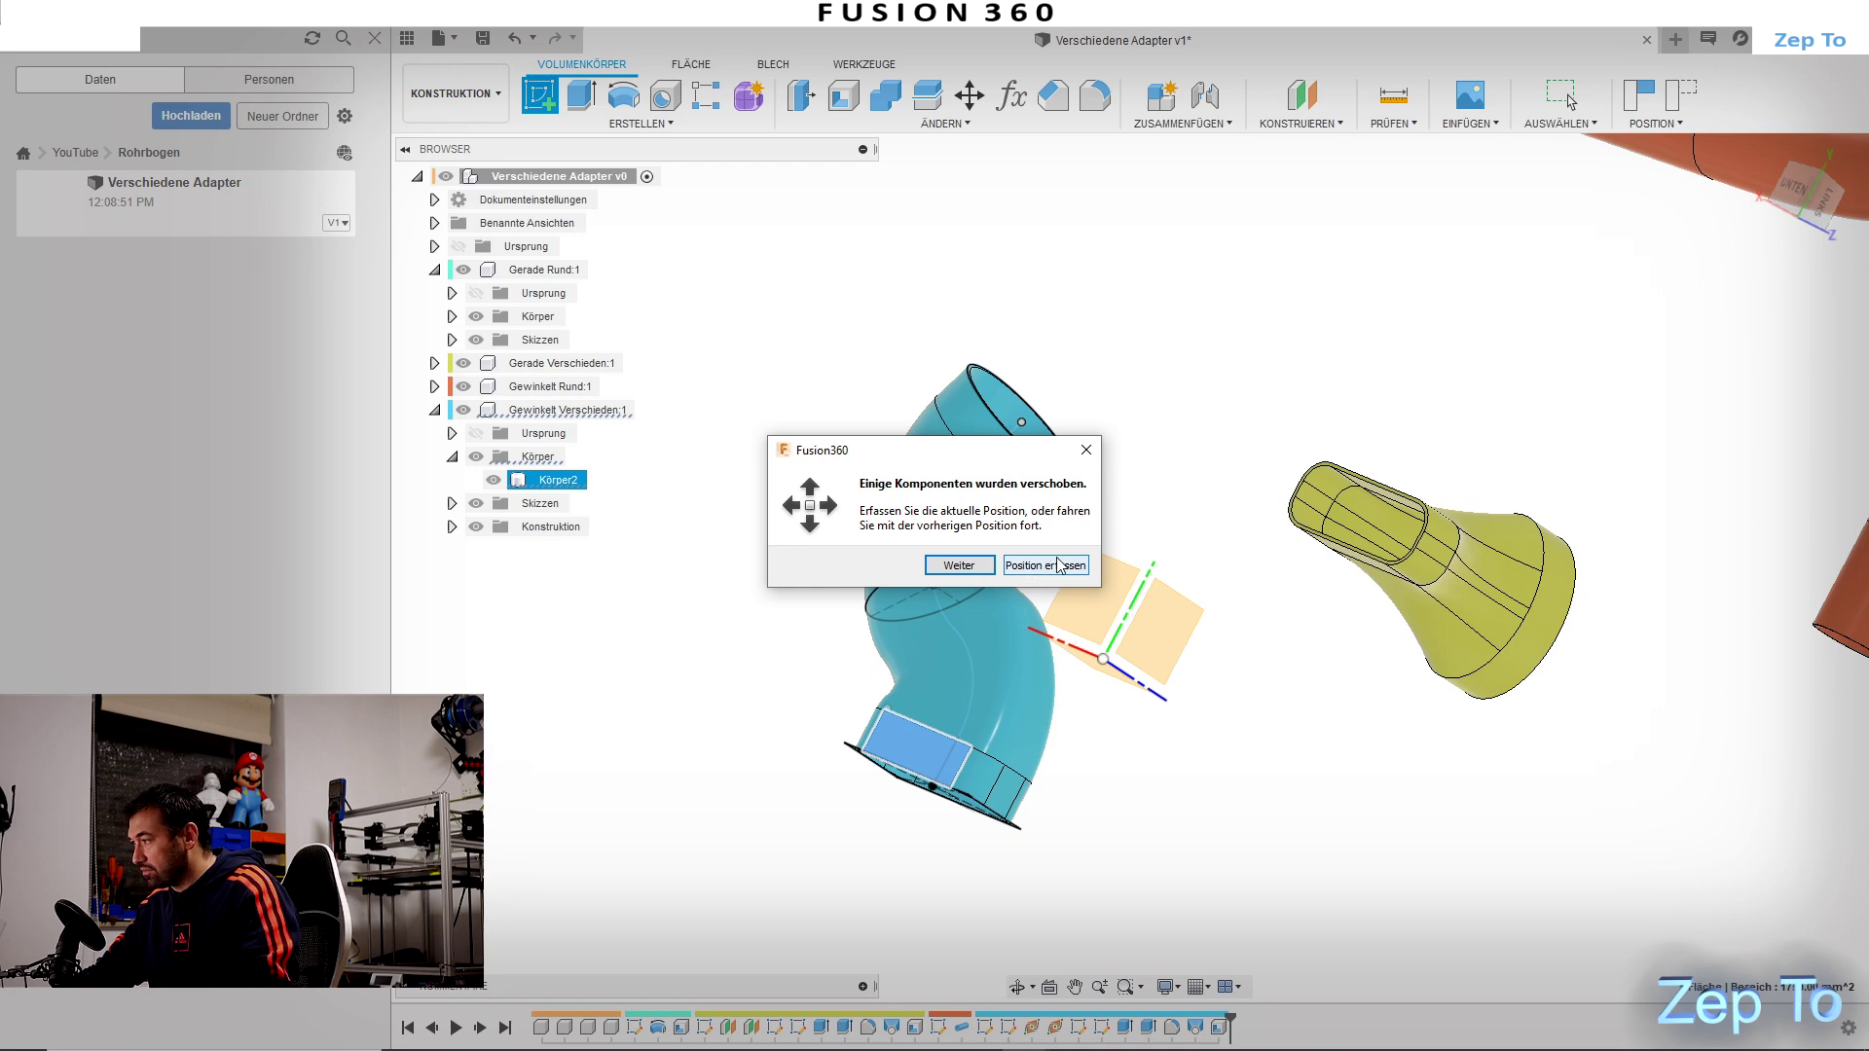
{"action": "left_click", "coordinate": [1059, 565]}
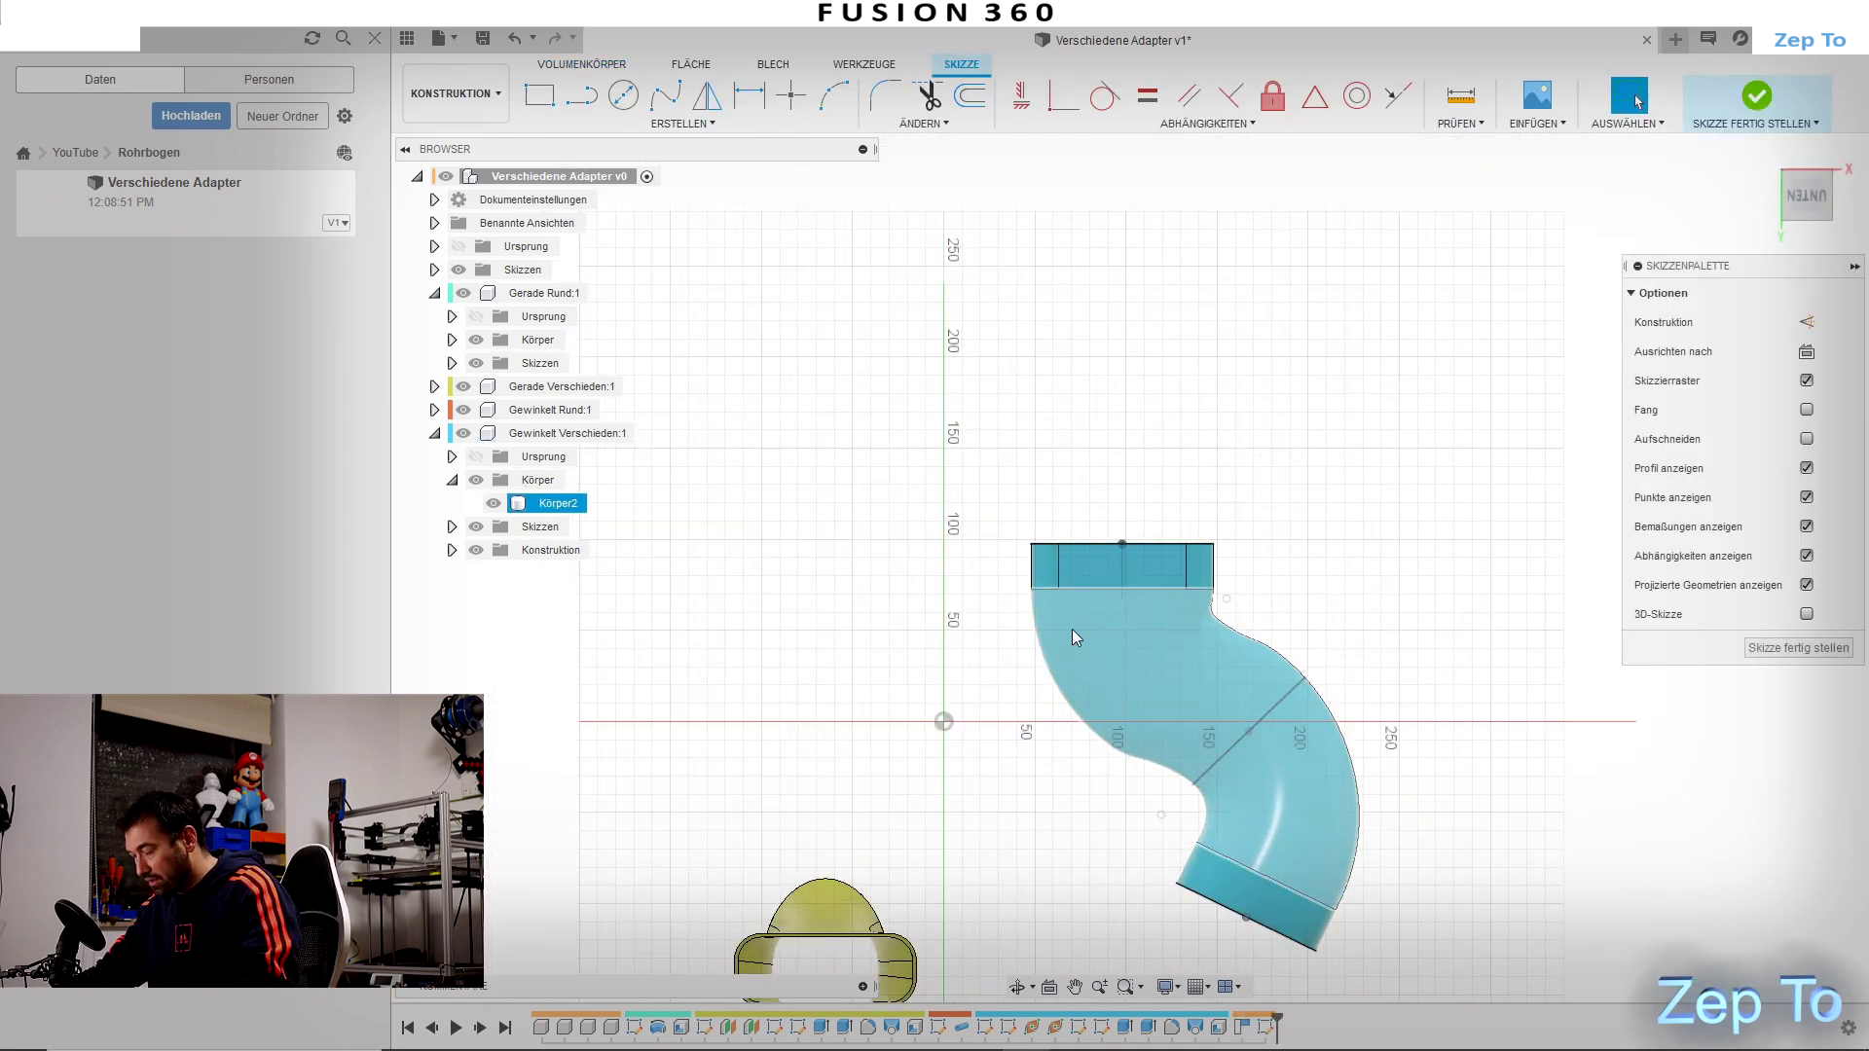
{"action": "key", "text": "c"}
{"action": "scroll", "coordinate": [1134, 608], "scroll_direction": "up", "scroll_amount": 3}
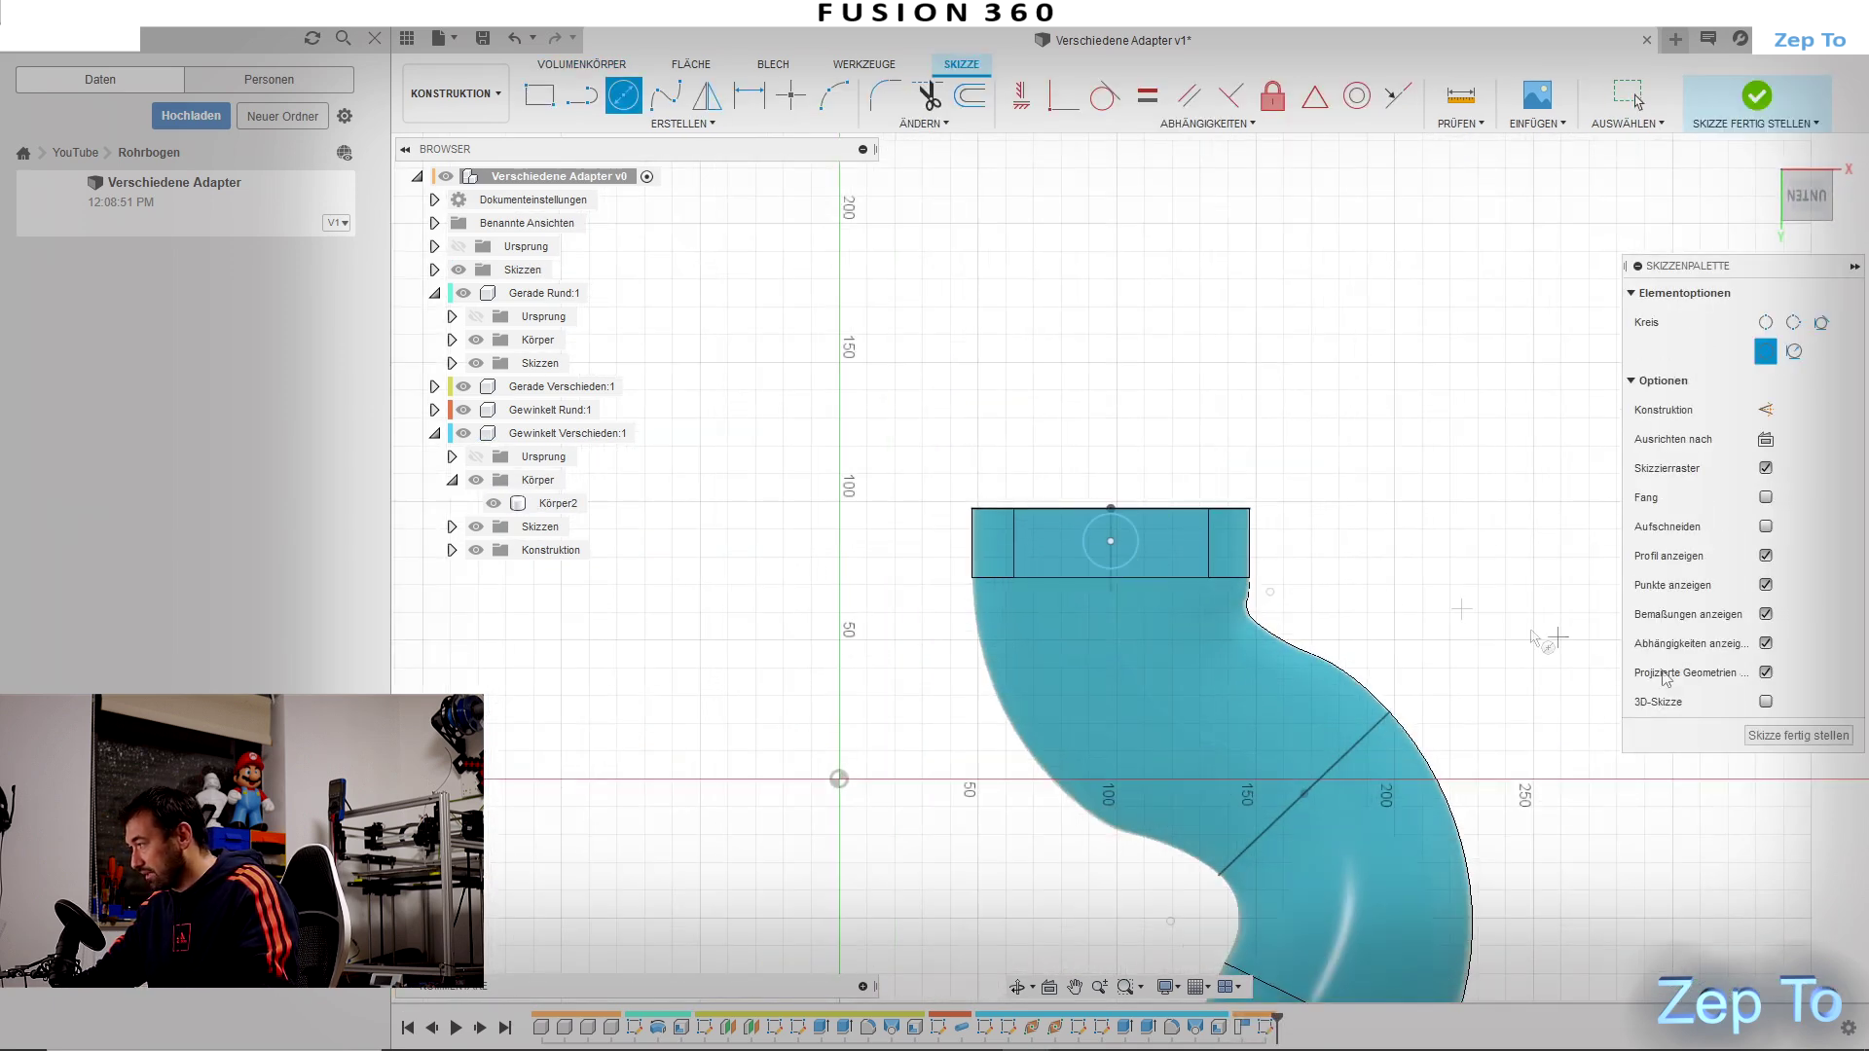
{"action": "left_click", "coordinate": [1799, 735]}
Step: Extrude the circle as a cut through the adapter wall
{"action": "left_click", "coordinate": [589, 89]}
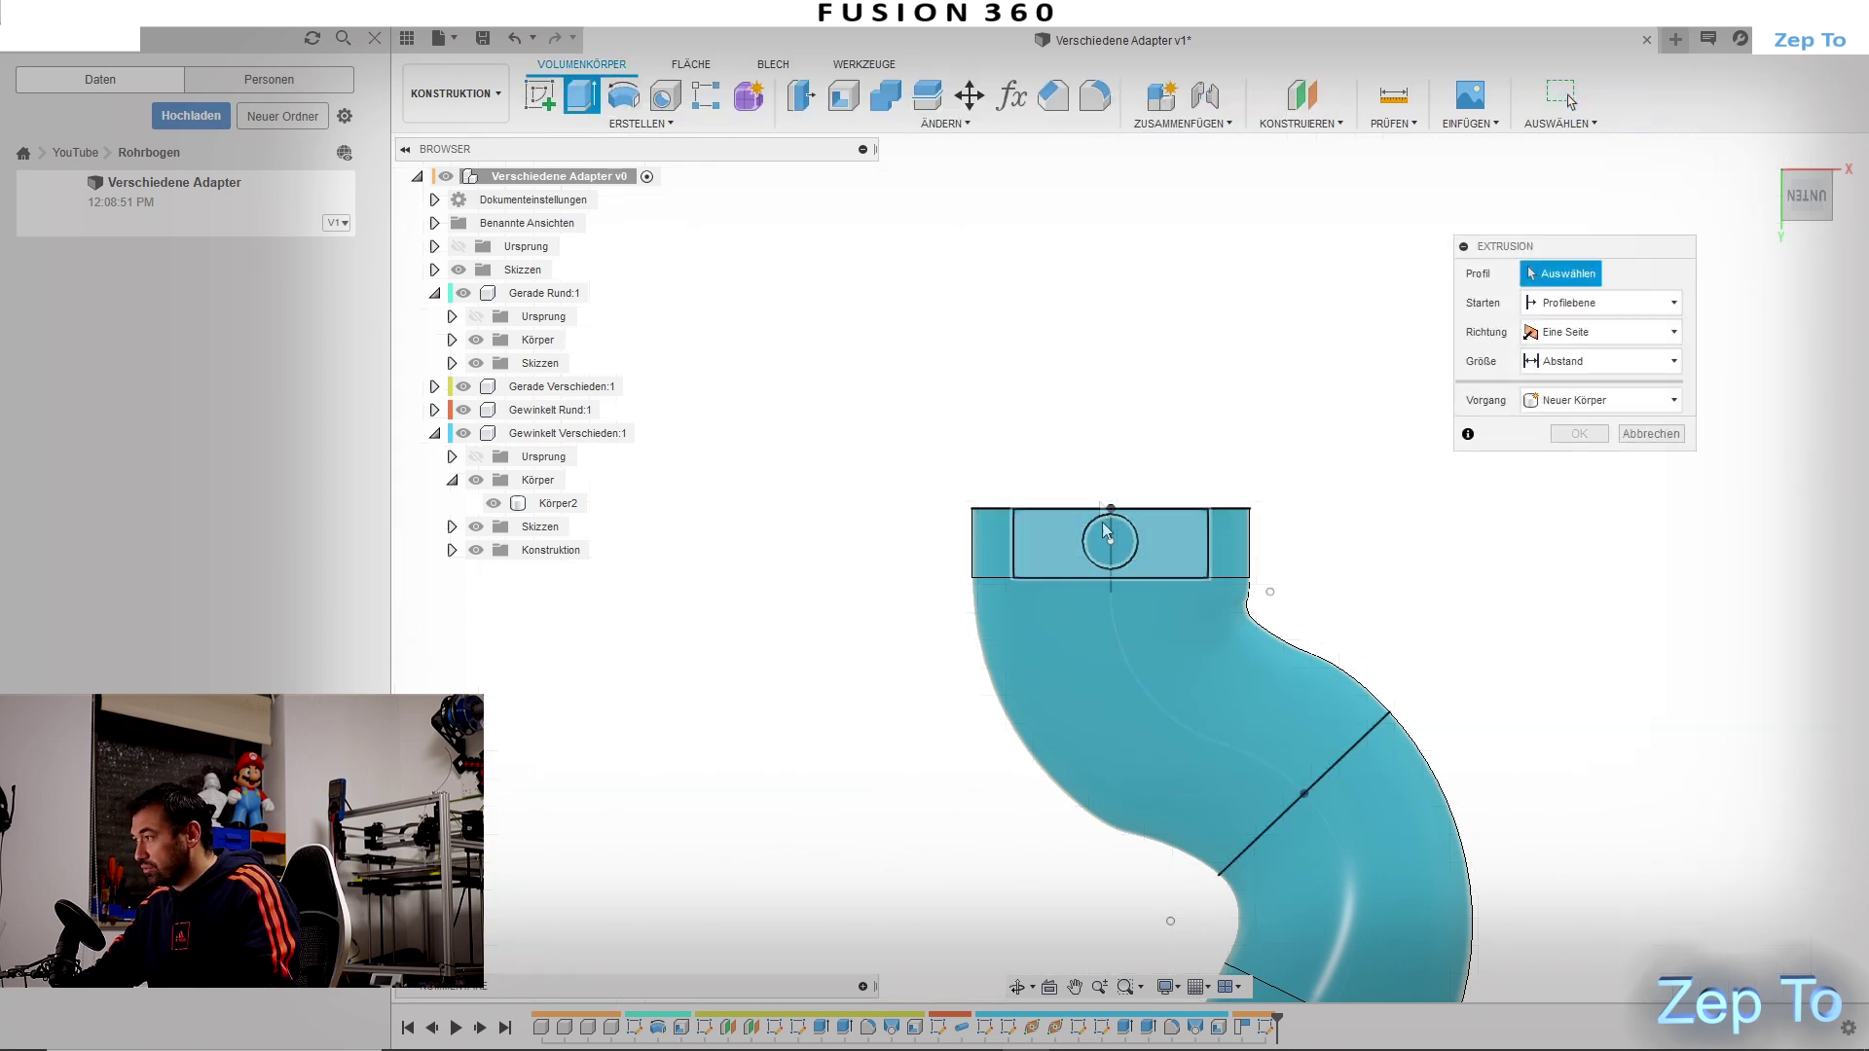
{"action": "left_click", "coordinate": [1111, 541]}
{"action": "middle_click_drag", "start_coordinate": [1148, 487], "coordinate": [1172, 476], "text": "shift"}
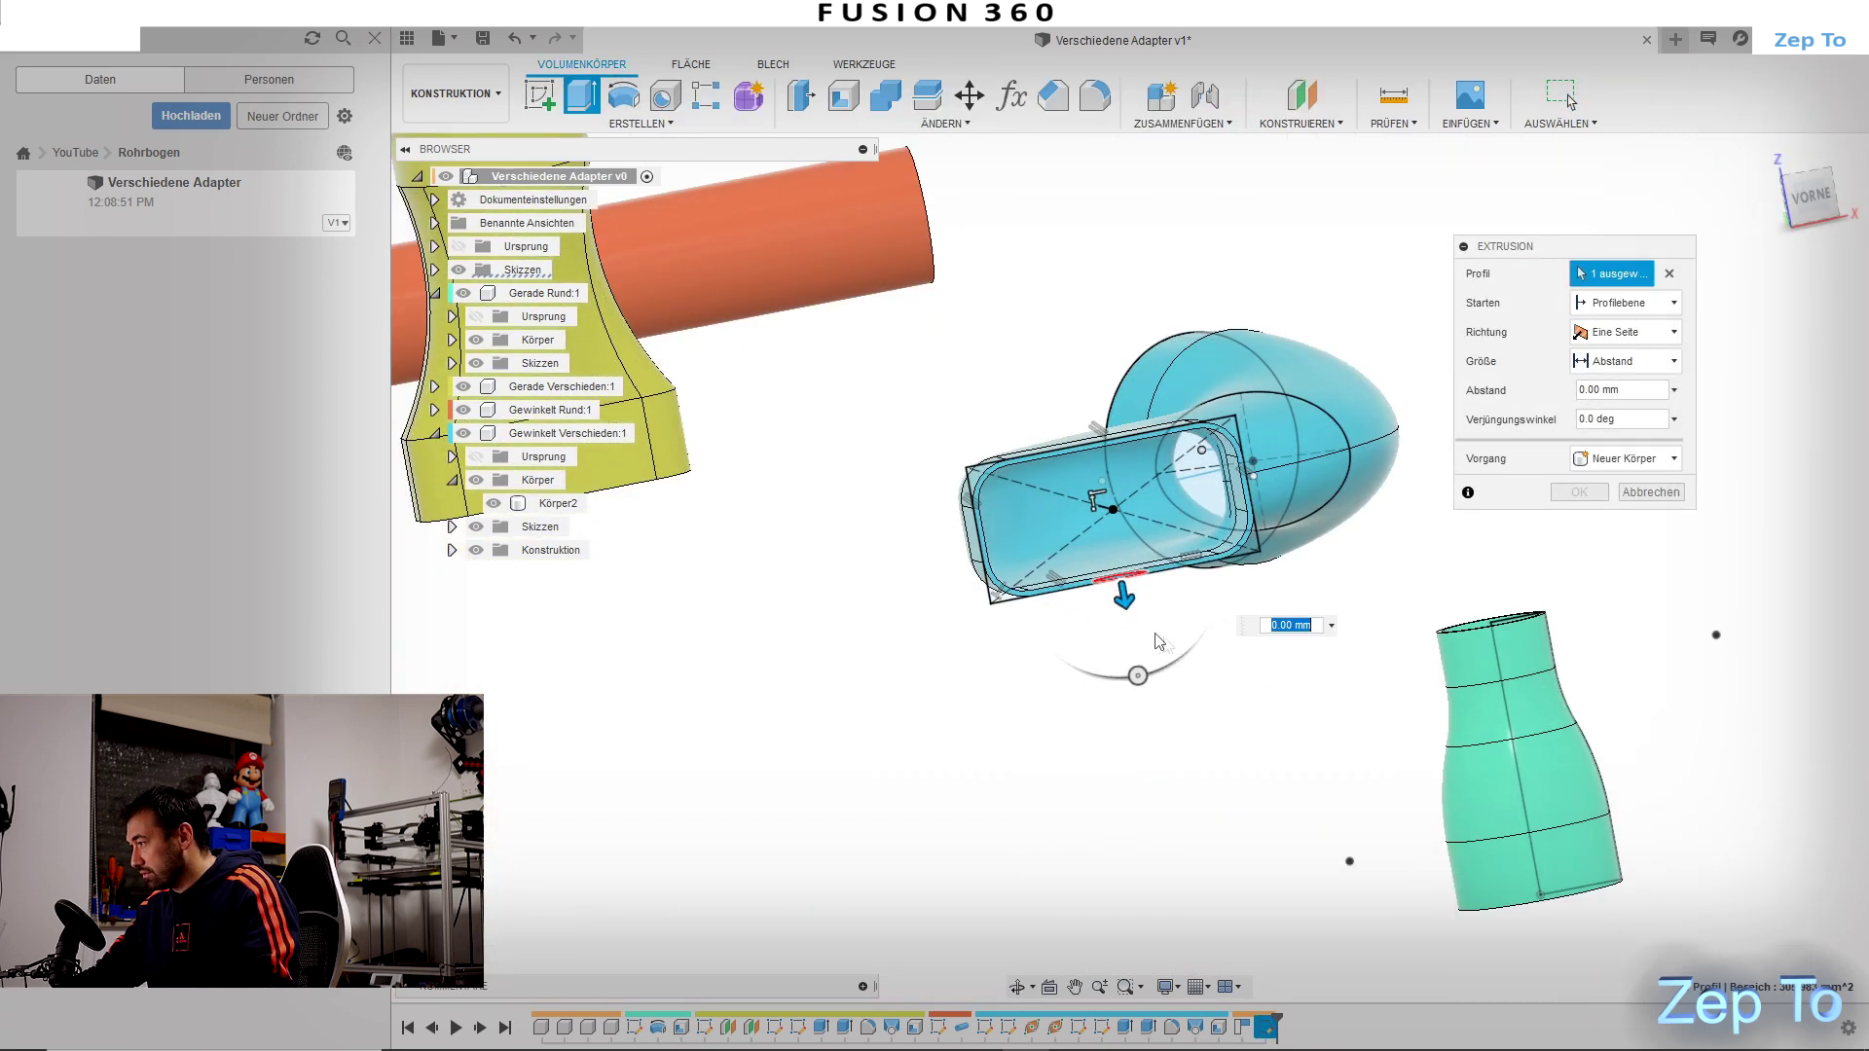
{"action": "left_click", "coordinate": [1577, 526]}
{"action": "mouse_move", "coordinate": [1213, 655]}
{"action": "middle_mouse_down", "text": "shift"}
{"action": "mouse_move", "coordinate": [1177, 451]}
{"action": "mouse_move", "coordinate": [624, 538]}
{"action": "middle_mouse_up", "text": "shift"}
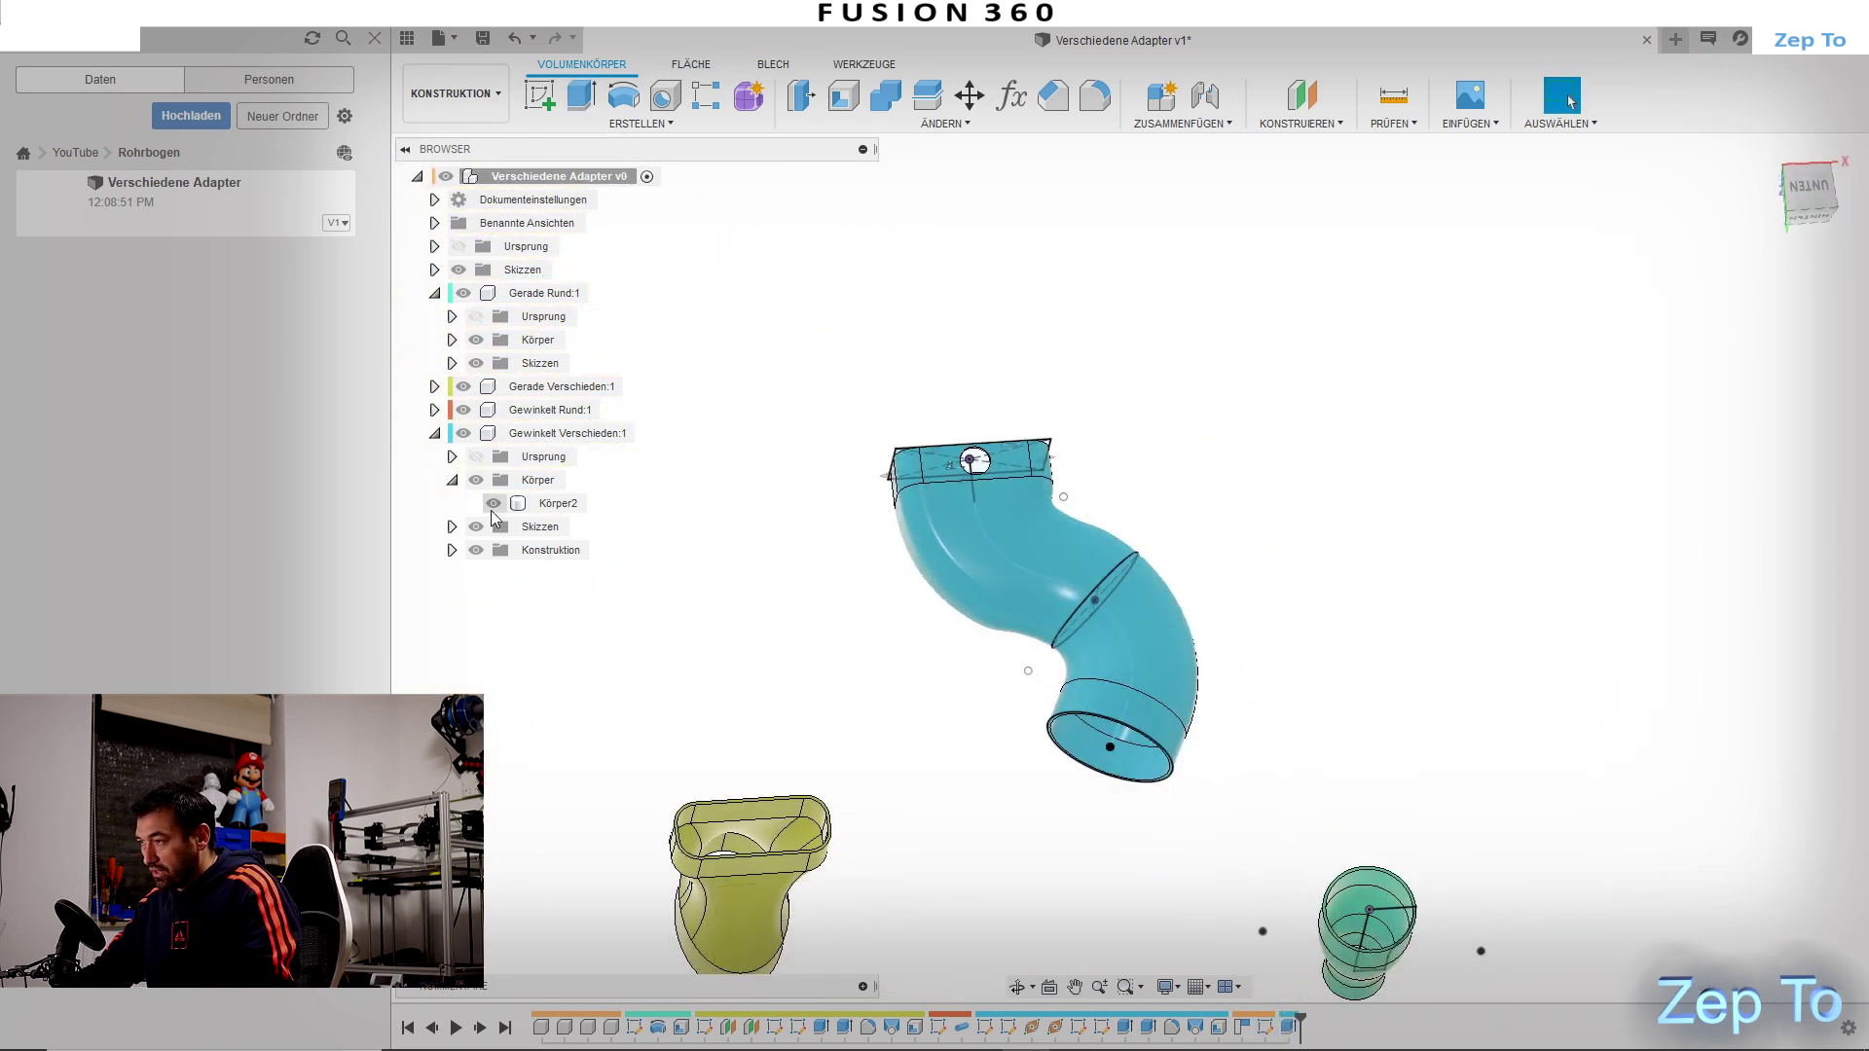
Step: Move the blue Gewinkelt Verschieden adapter further right beside the other parts
{"action": "left_click", "coordinate": [435, 436]}
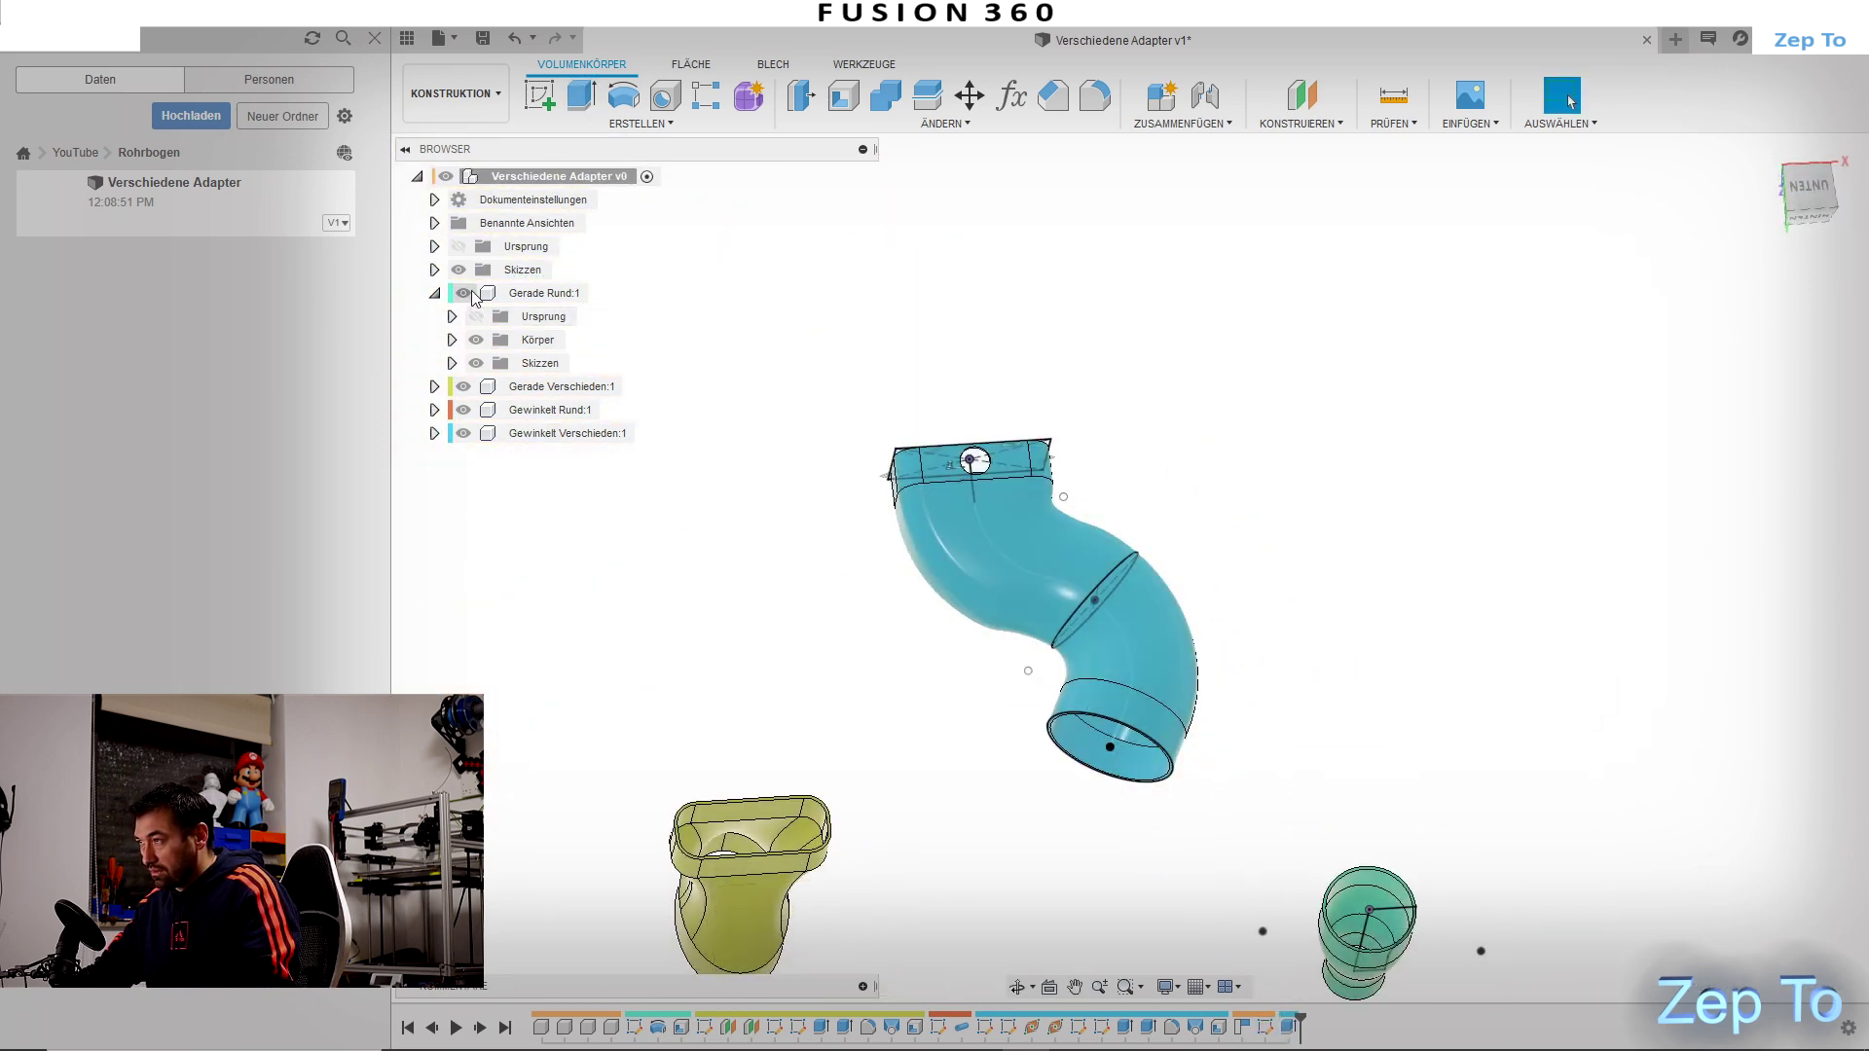
{"action": "left_click", "coordinate": [436, 271]}
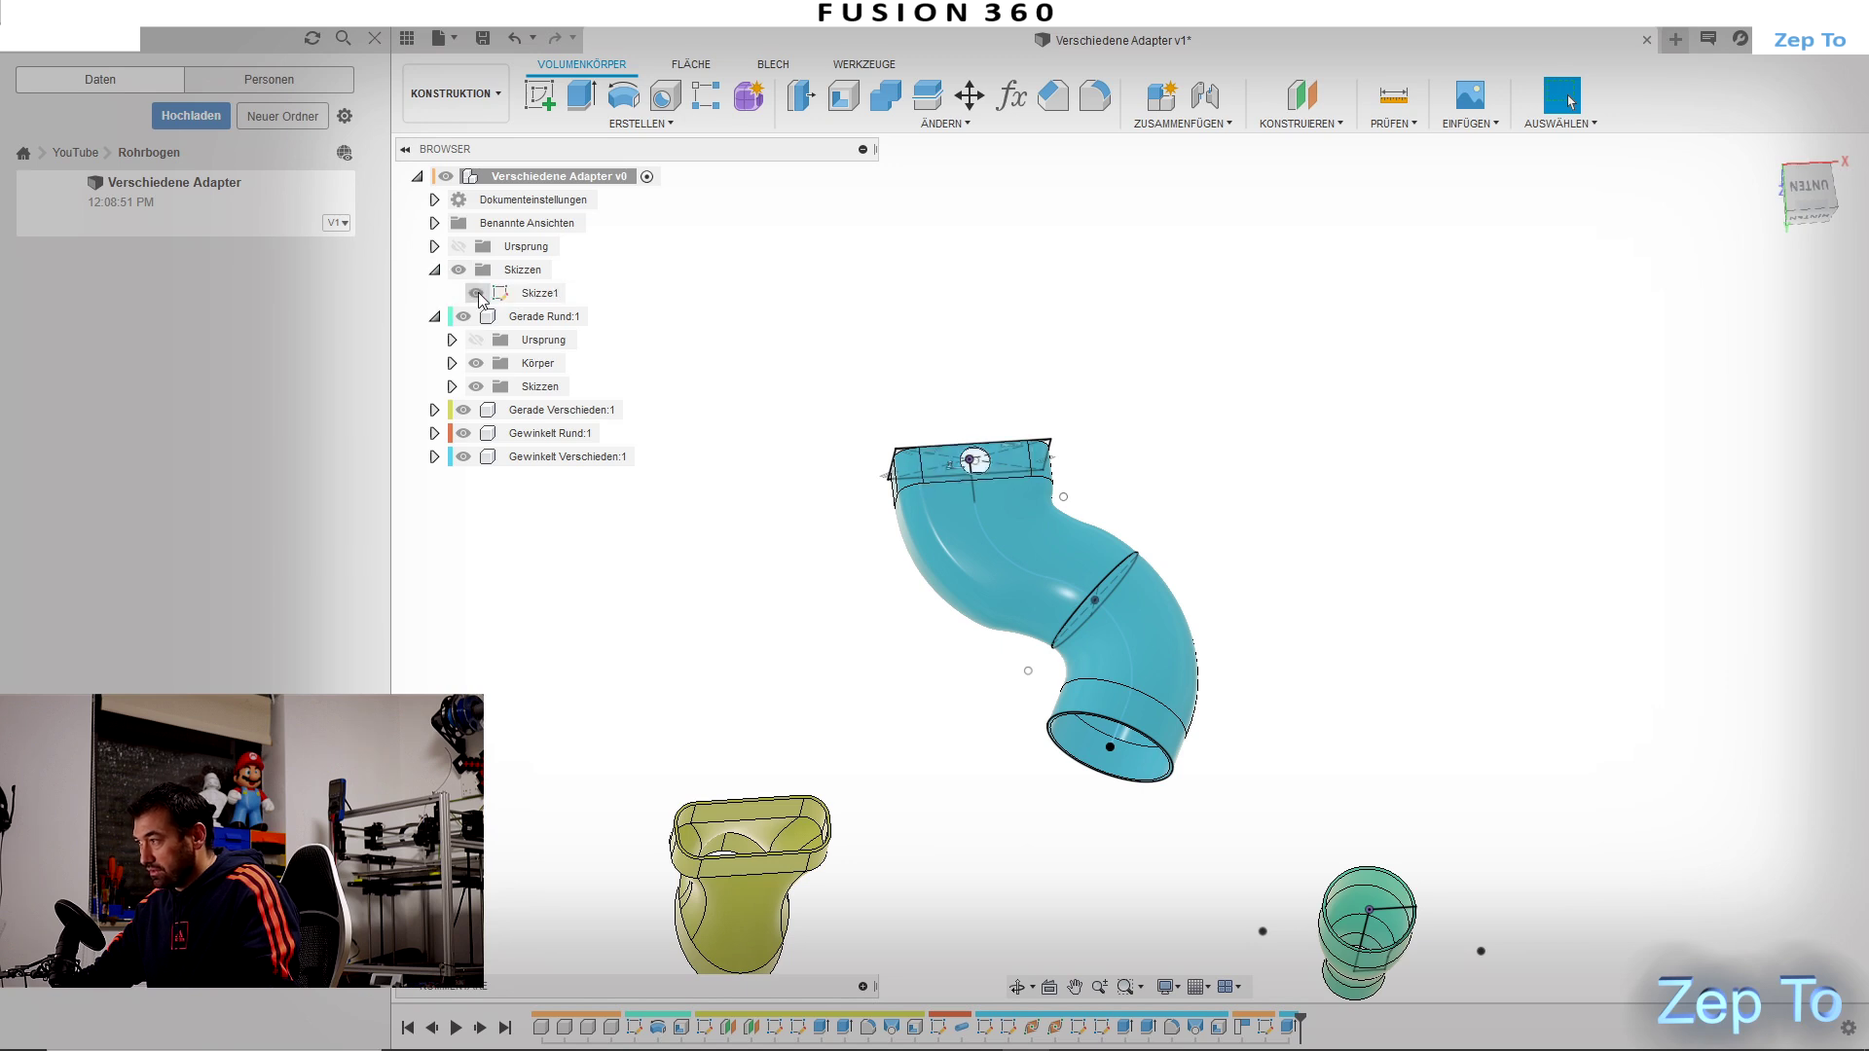
{"action": "left_click", "coordinate": [435, 457]}
{"action": "left_click", "coordinate": [452, 503]}
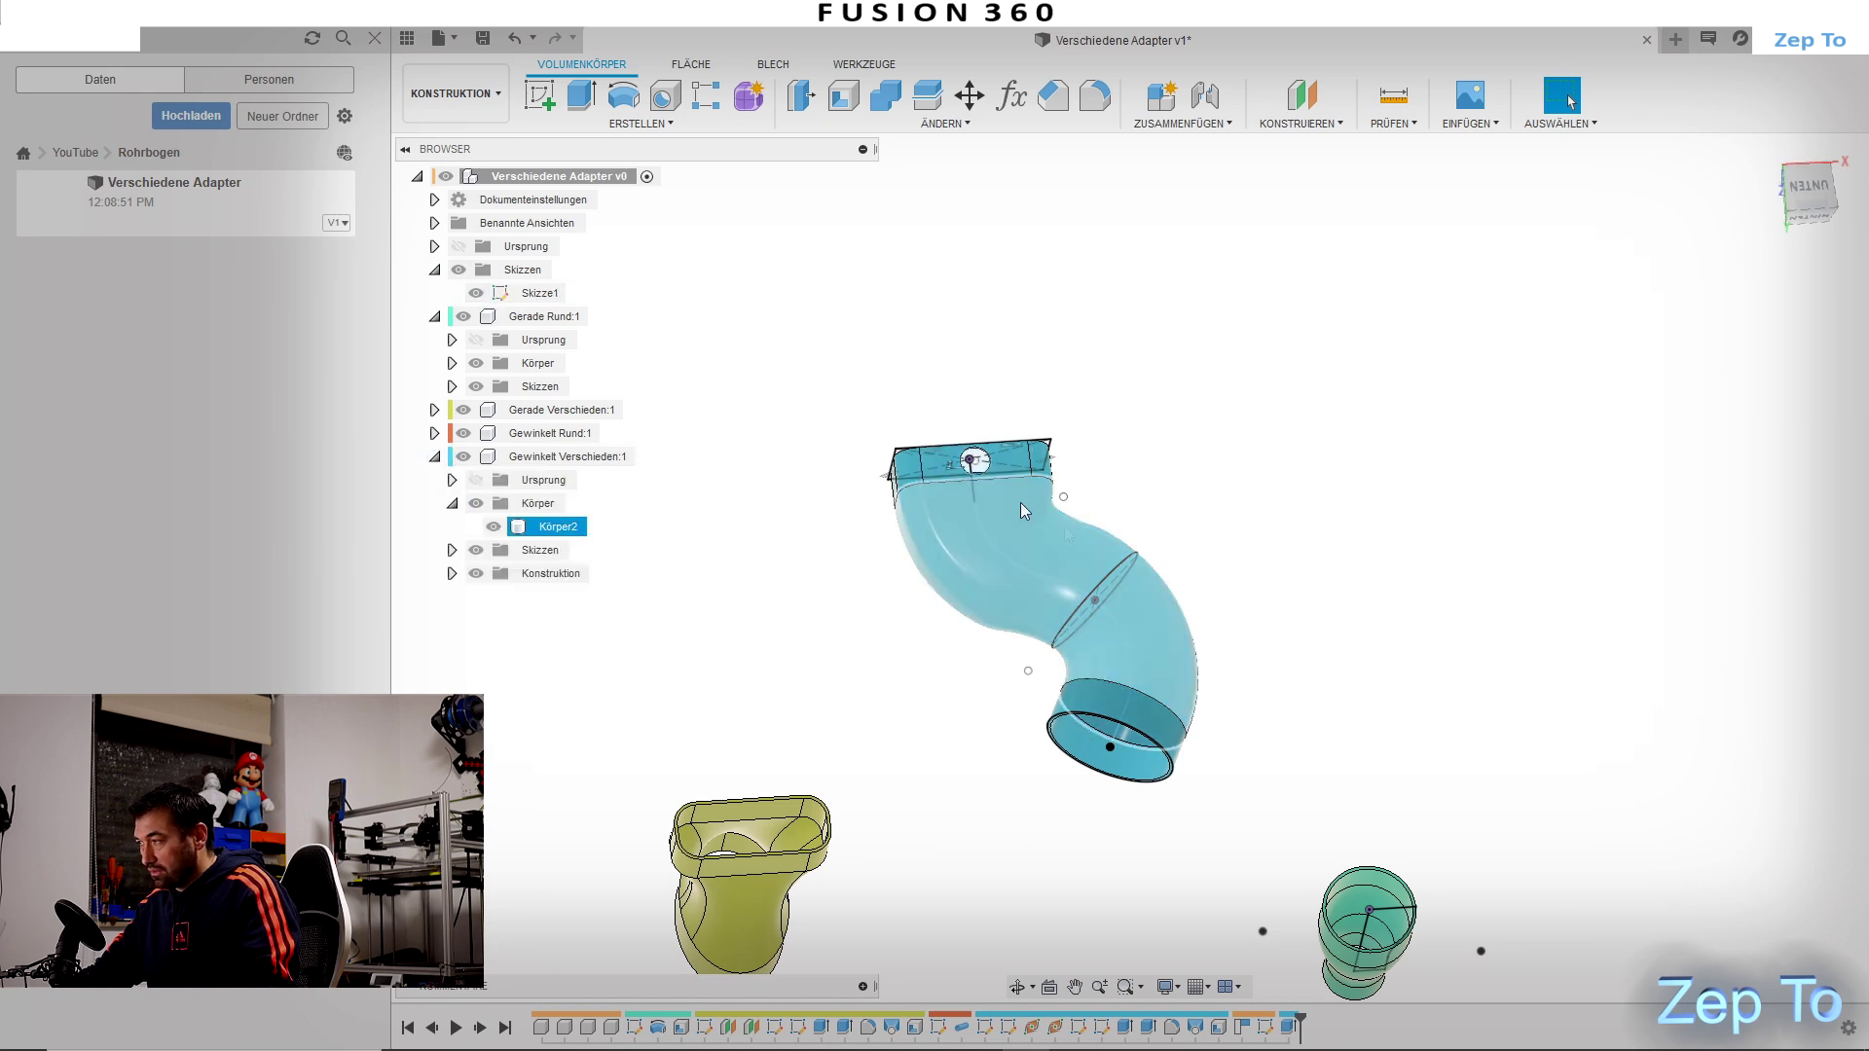
{"action": "left_click", "coordinate": [452, 552]}
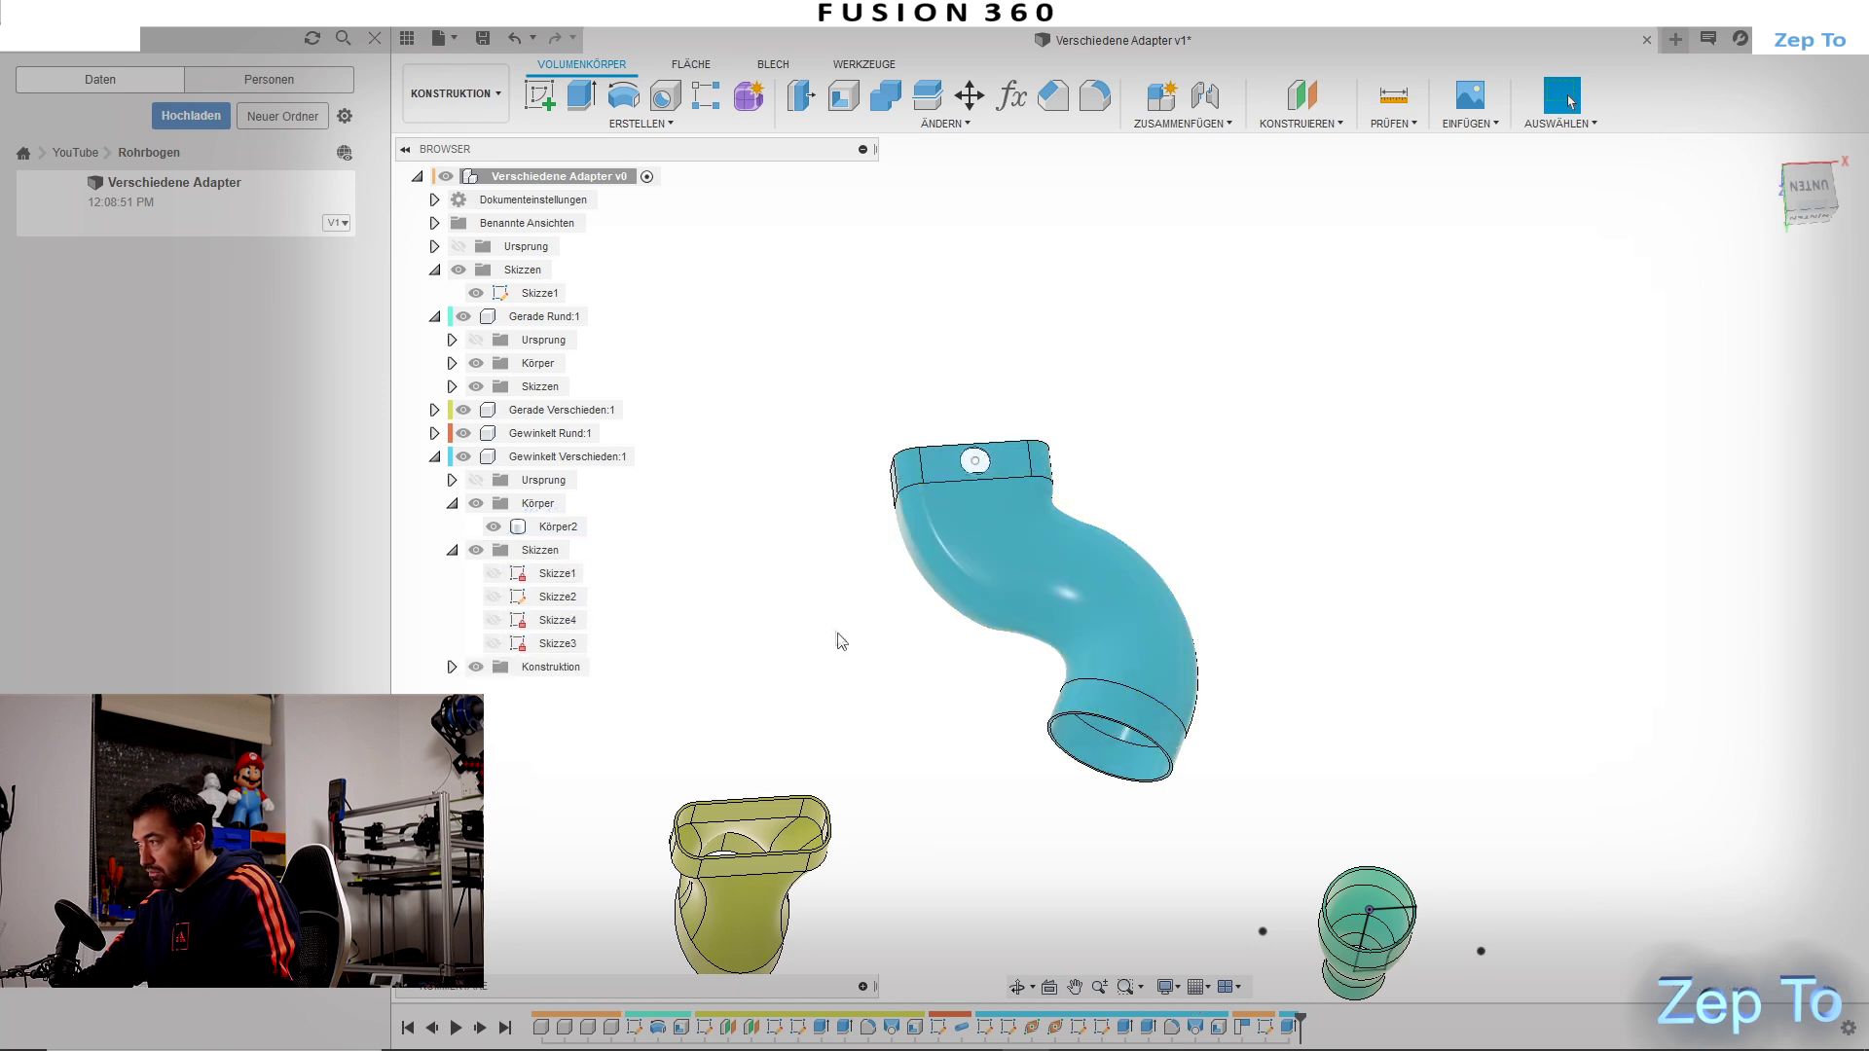
{"action": "left_click_drag", "start_coordinate": [995, 541], "coordinate": [1351, 527]}
{"action": "scroll", "coordinate": [943, 452], "scroll_direction": "down", "scroll_amount": 3}
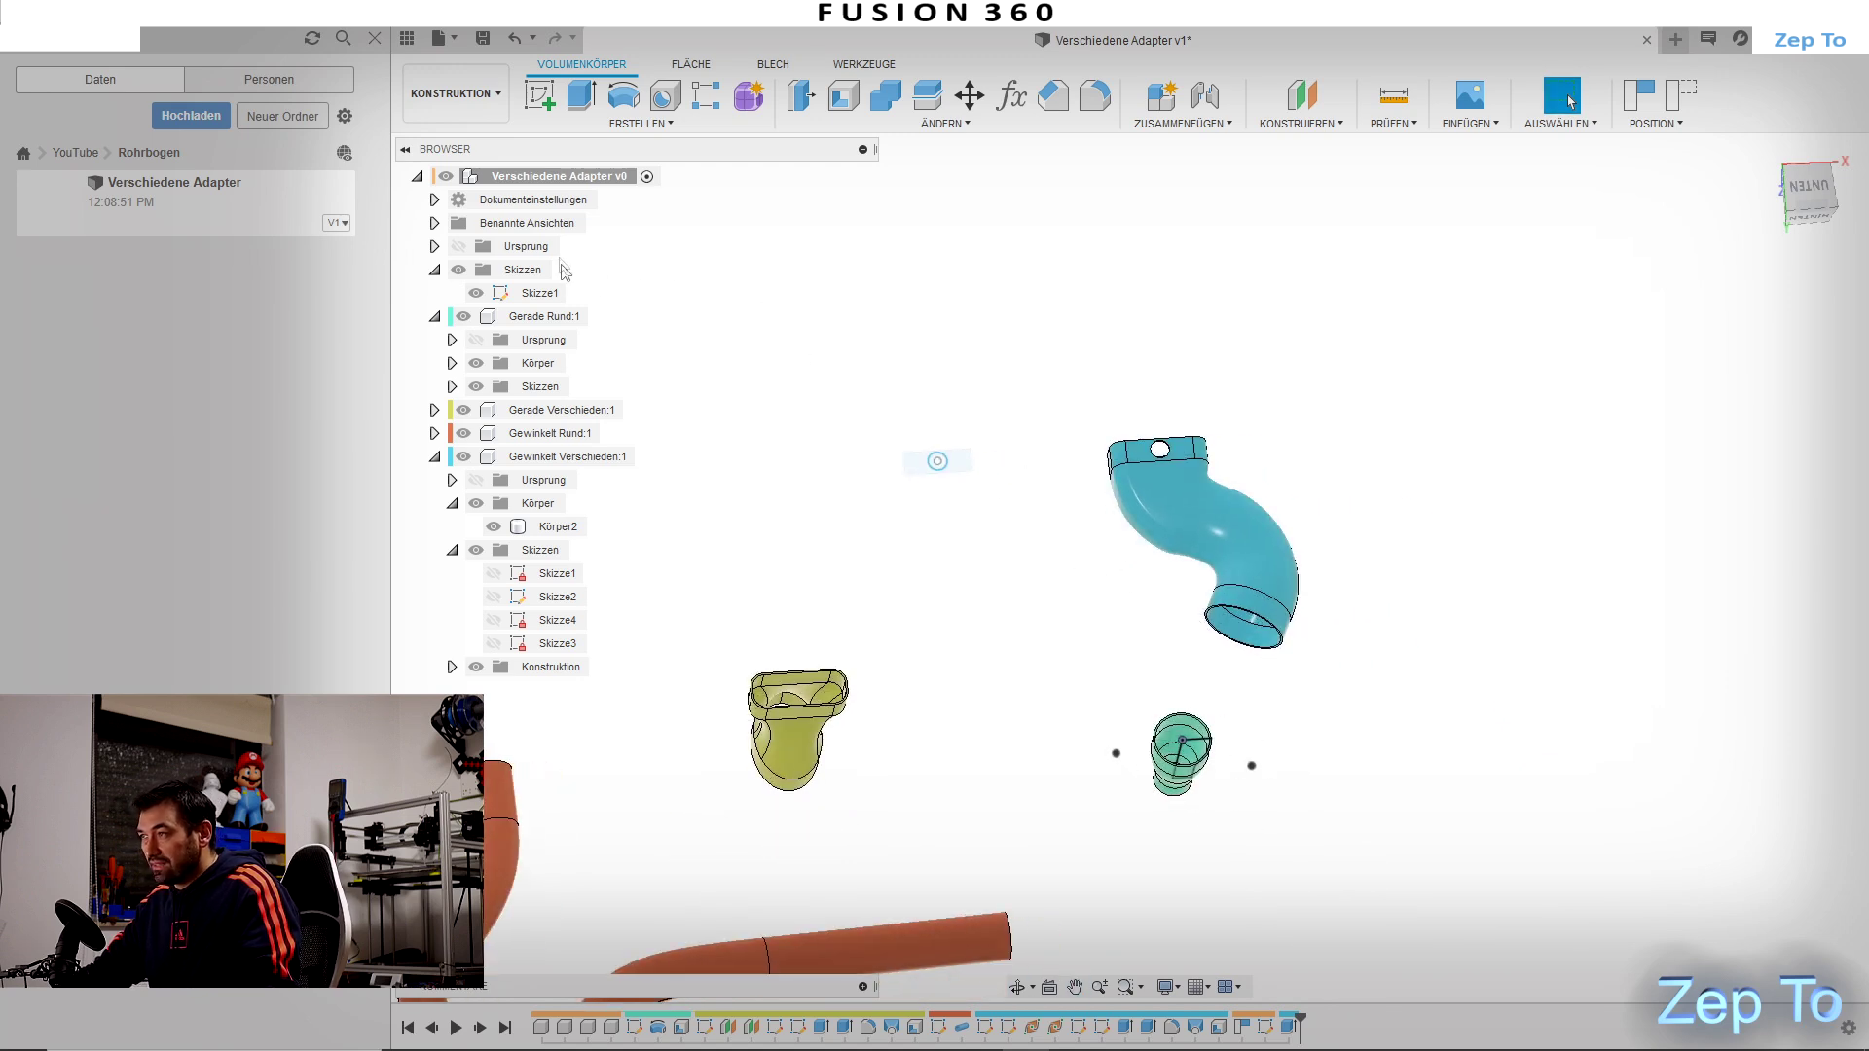
{"action": "mouse_move", "coordinate": [959, 527]}
{"action": "middle_mouse_down", "text": "shift"}
{"action": "mouse_move", "coordinate": [1197, 715]}
{"action": "mouse_move", "coordinate": [1241, 688]}
{"action": "middle_mouse_up", "text": "shift"}
{"action": "middle_click_drag", "start_coordinate": [1093, 528], "coordinate": [1142, 472]}
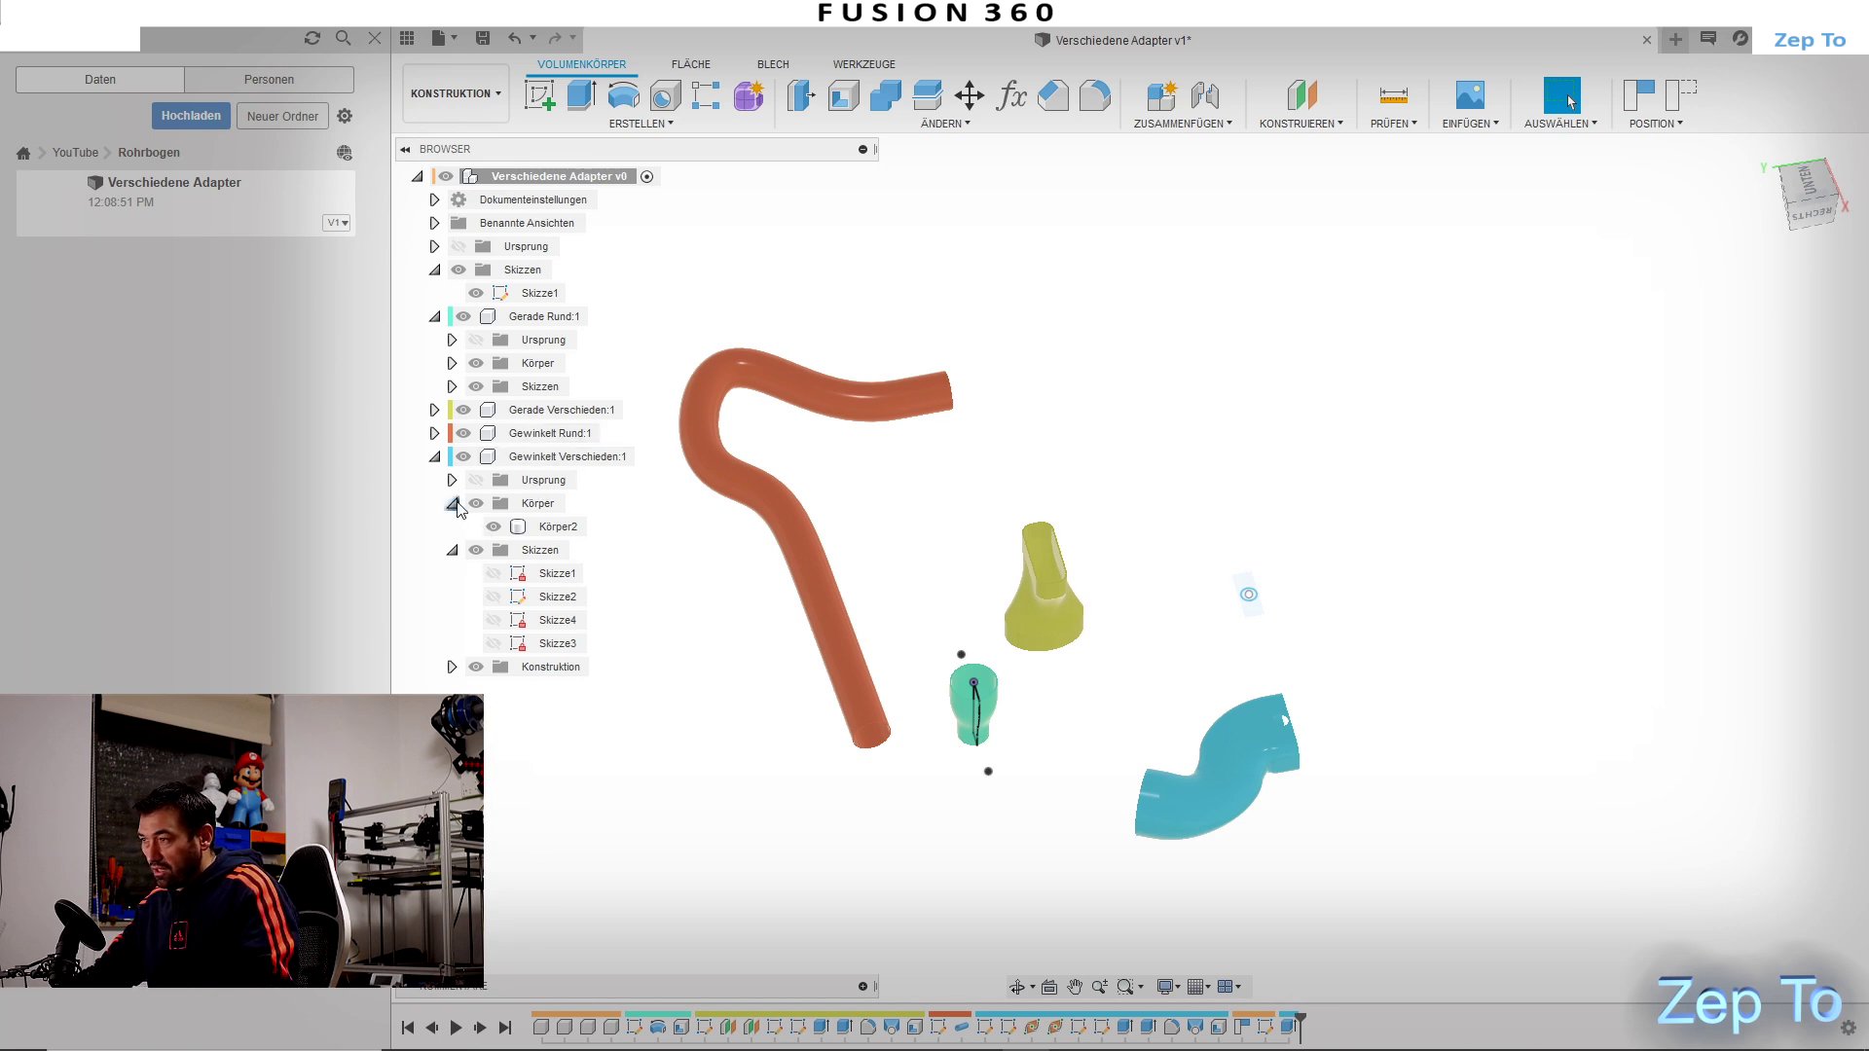
Step: Hide the component sketches and collapse all browser nodes
{"action": "left_click", "coordinate": [452, 549]}
{"action": "left_click", "coordinate": [452, 503]}
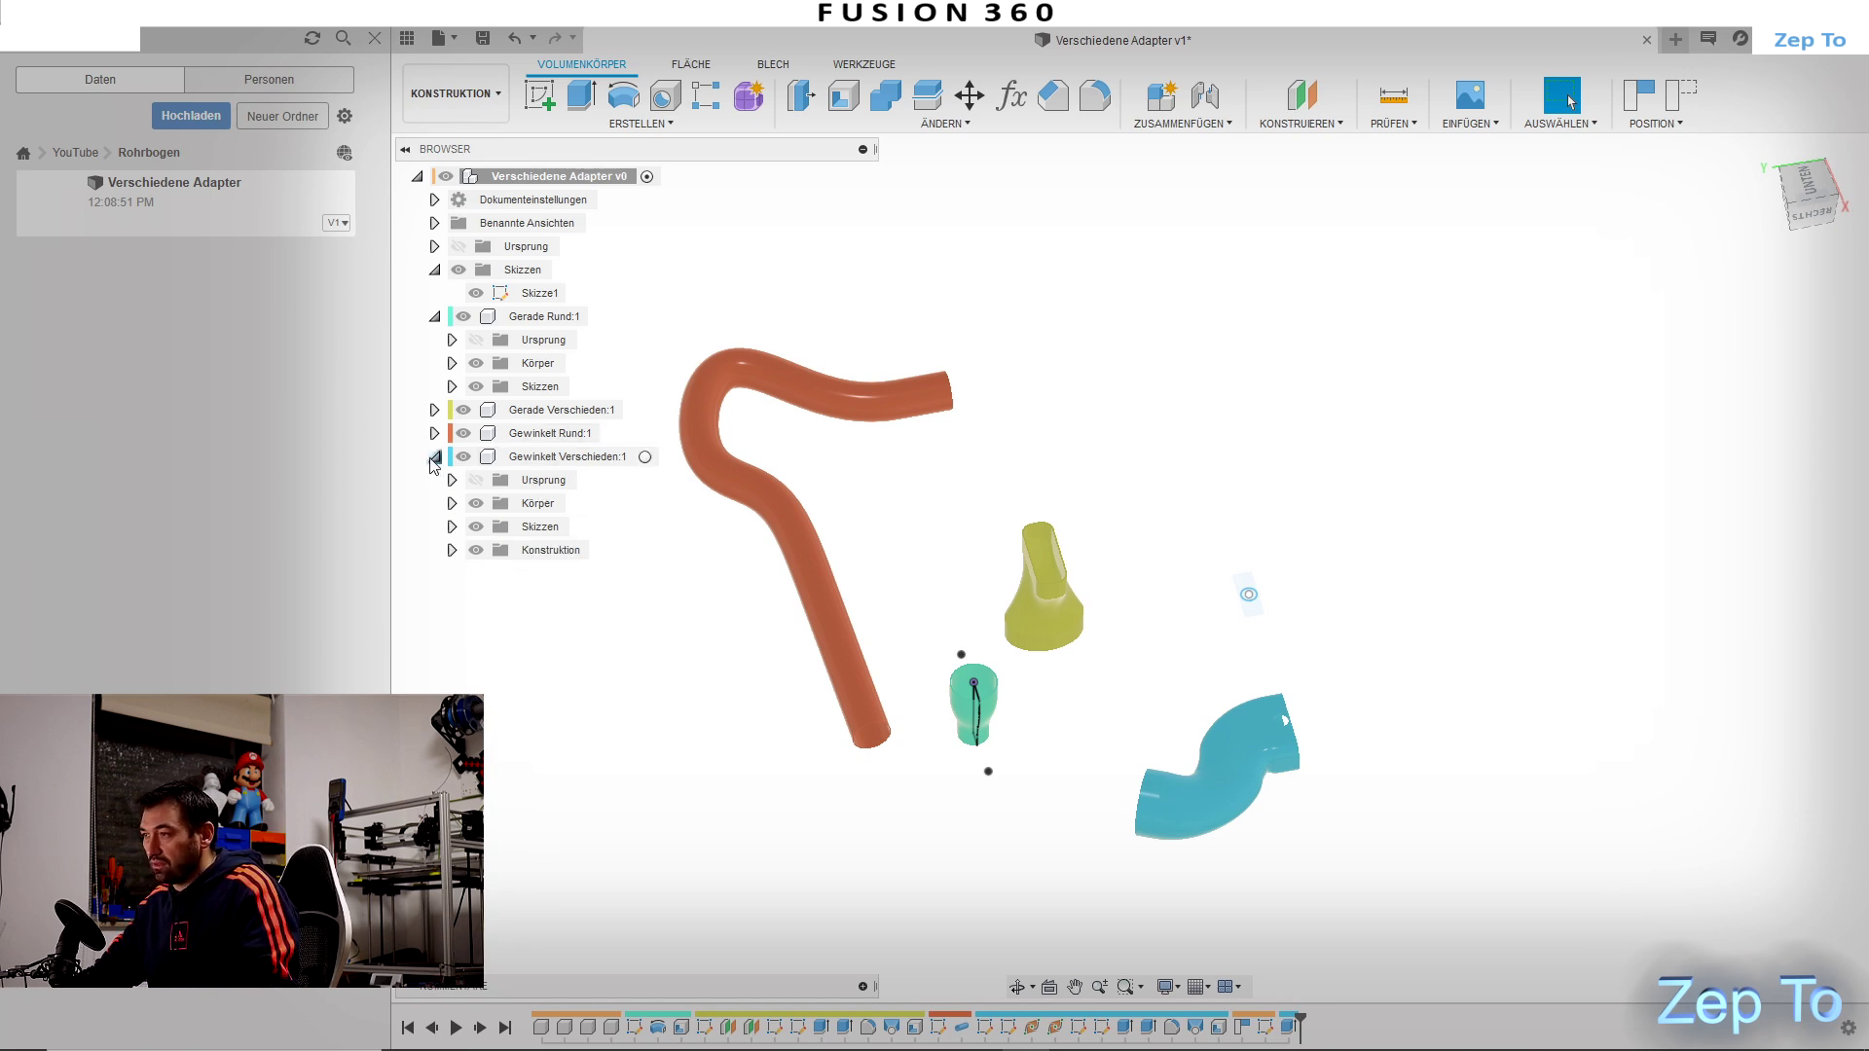
{"action": "left_click", "coordinate": [434, 458]}
{"action": "left_click", "coordinate": [434, 434]}
{"action": "left_click", "coordinate": [452, 503]}
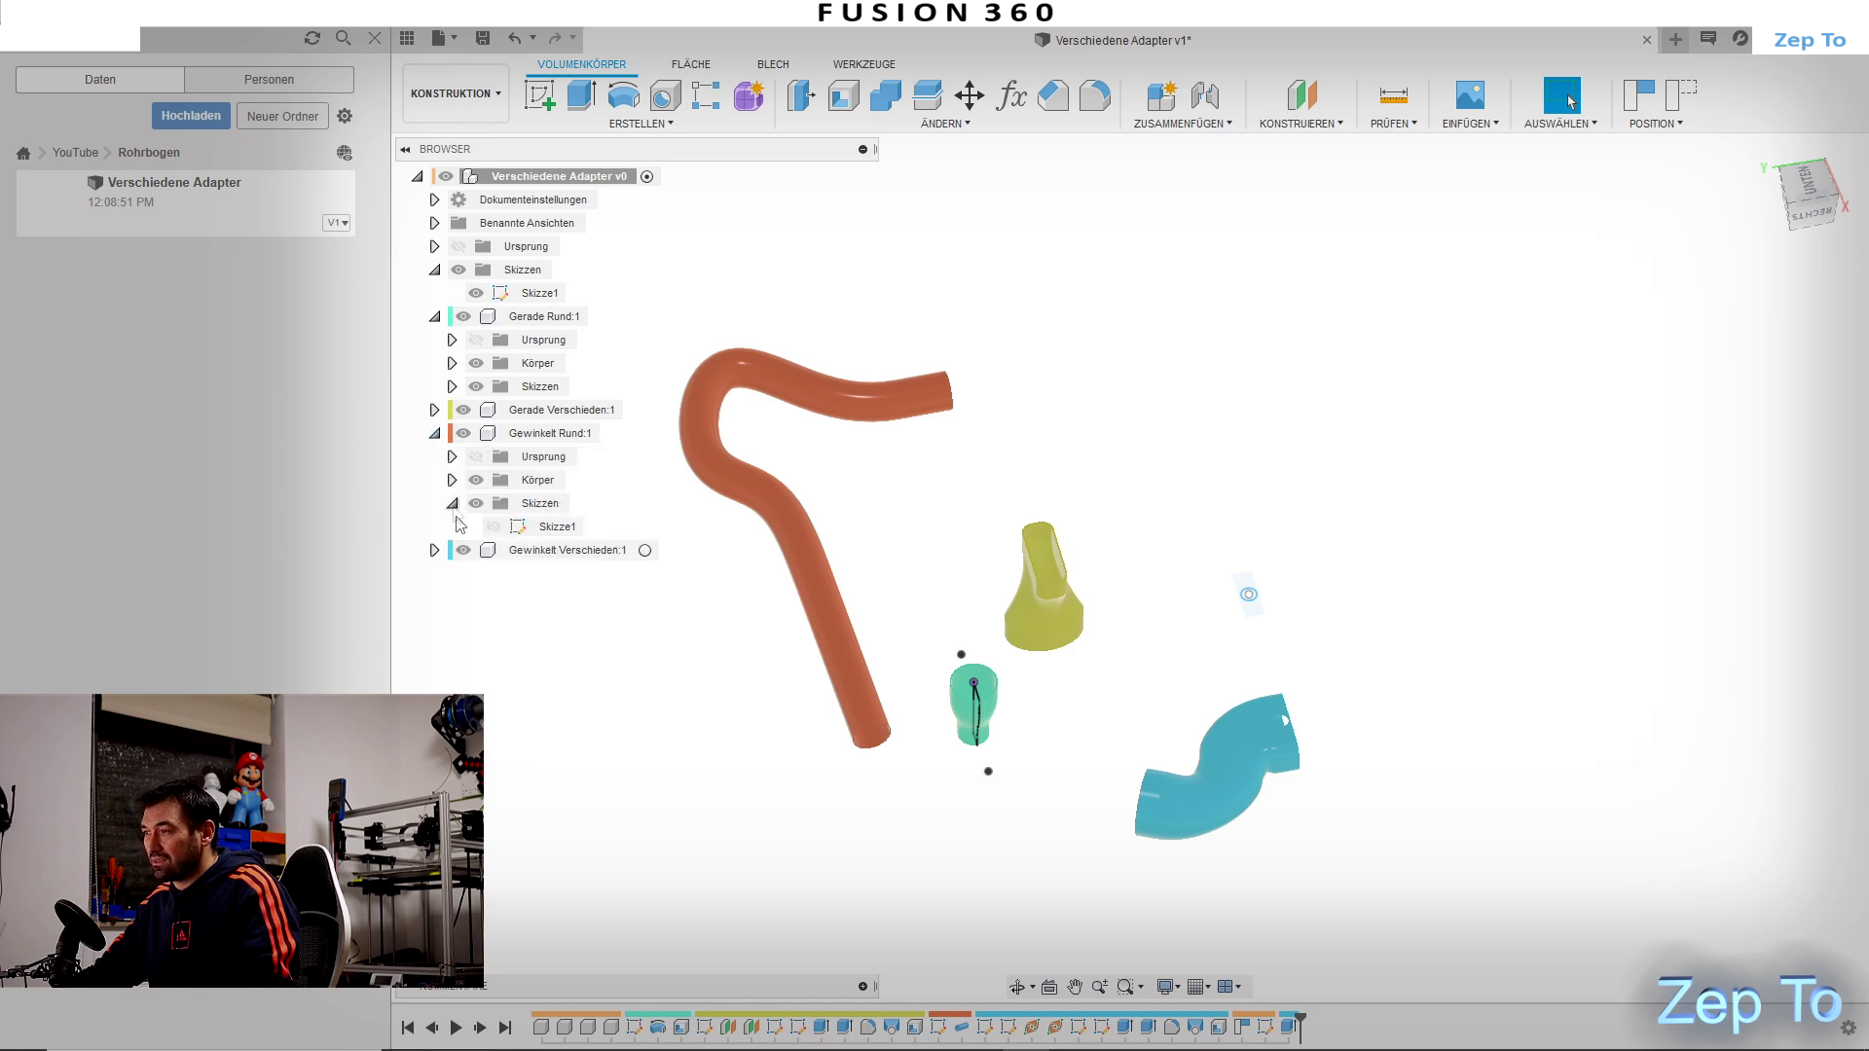
{"action": "left_click", "coordinate": [451, 504]}
{"action": "left_click", "coordinate": [434, 433]}
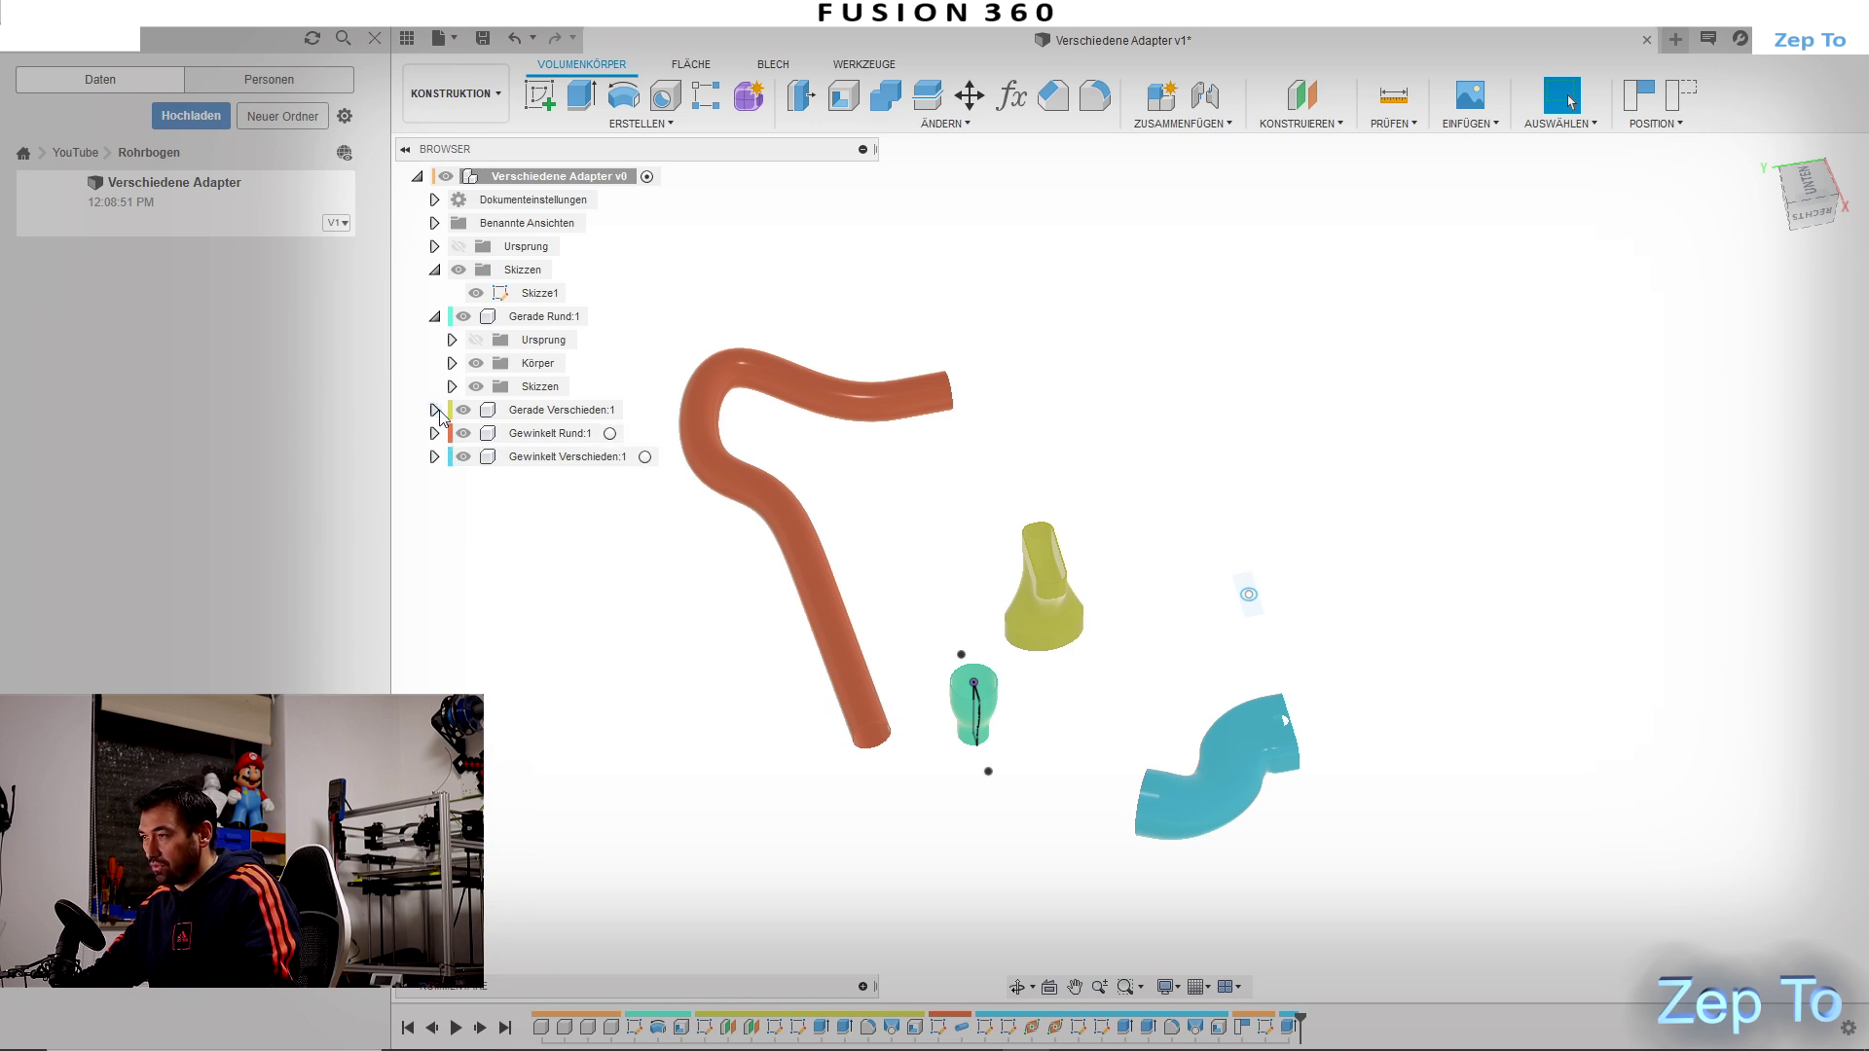
{"action": "left_click", "coordinate": [435, 411]}
{"action": "left_click", "coordinate": [451, 479]}
{"action": "left_click", "coordinate": [435, 410]}
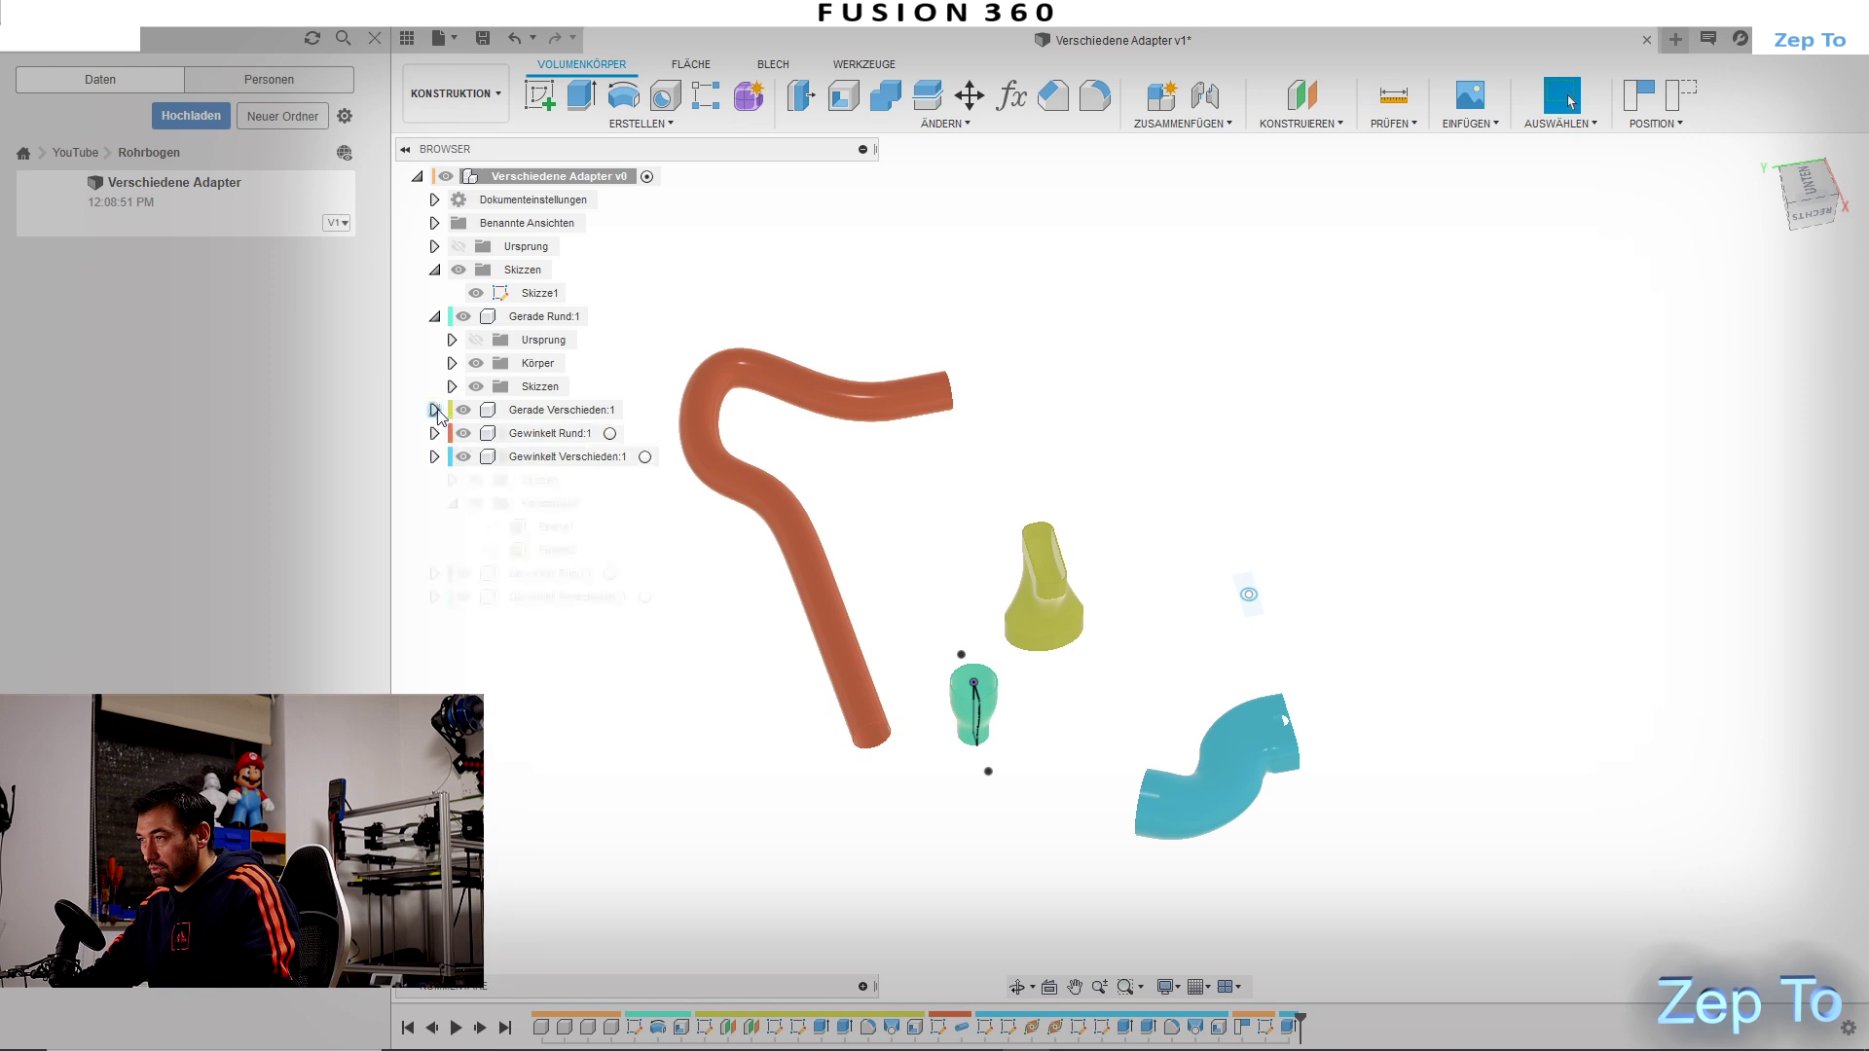
{"action": "left_click", "coordinate": [452, 387]}
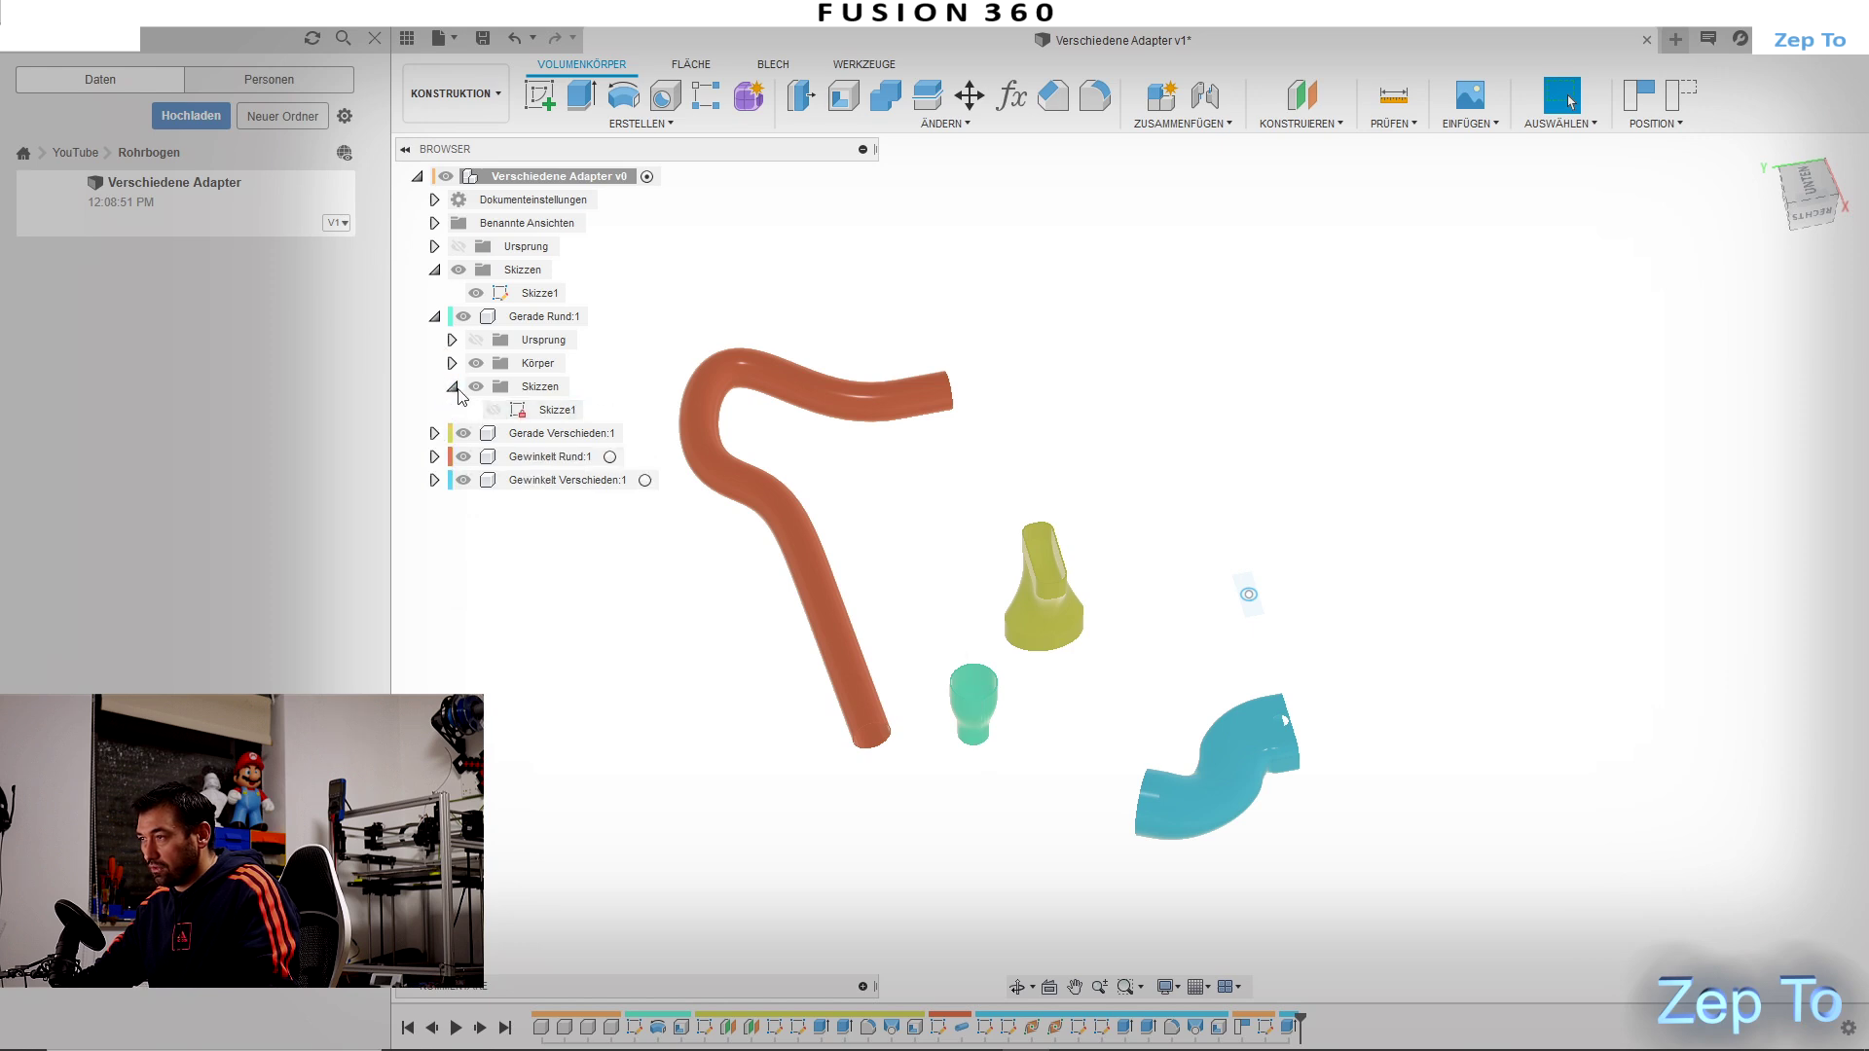
{"action": "left_click", "coordinate": [452, 386]}
{"action": "left_click", "coordinate": [434, 316]}
{"action": "mouse_move", "coordinate": [1285, 675]}
{"action": "middle_mouse_down", "text": "shift"}
{"action": "mouse_move", "coordinate": [1245, 615]}
{"action": "mouse_move", "coordinate": [1237, 730]}
{"action": "mouse_move", "coordinate": [1365, 738]}
{"action": "middle_mouse_up", "text": "shift"}
{"action": "left_click", "coordinate": [435, 271]}
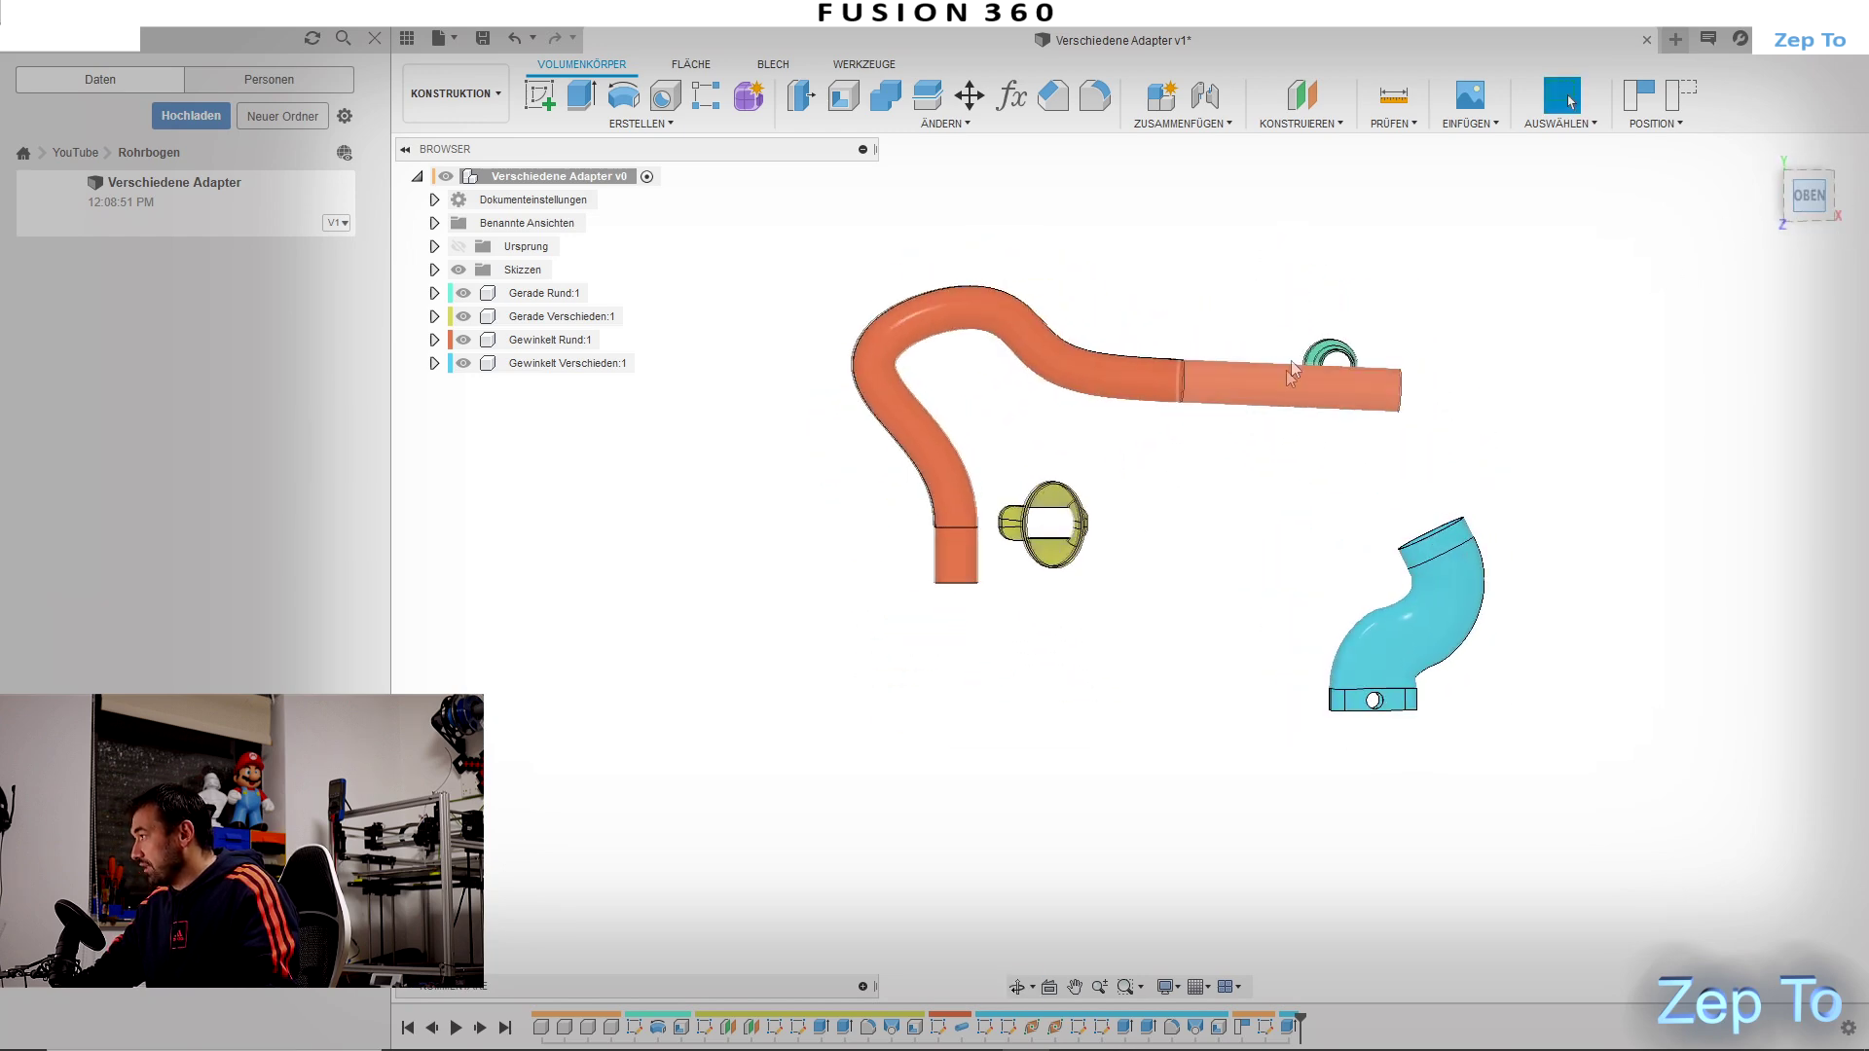
Step: Orbit to an isometric view and activate Gewinkelt Rund:1 for editing
{"action": "mouse_move", "coordinate": [1310, 582]}
{"action": "middle_mouse_down", "text": "shift"}
{"action": "mouse_move", "coordinate": [1406, 646]}
{"action": "mouse_move", "coordinate": [1464, 575]}
{"action": "mouse_move", "coordinate": [1460, 626]}
{"action": "mouse_move", "coordinate": [1399, 650]}
{"action": "middle_mouse_up", "text": "shift"}
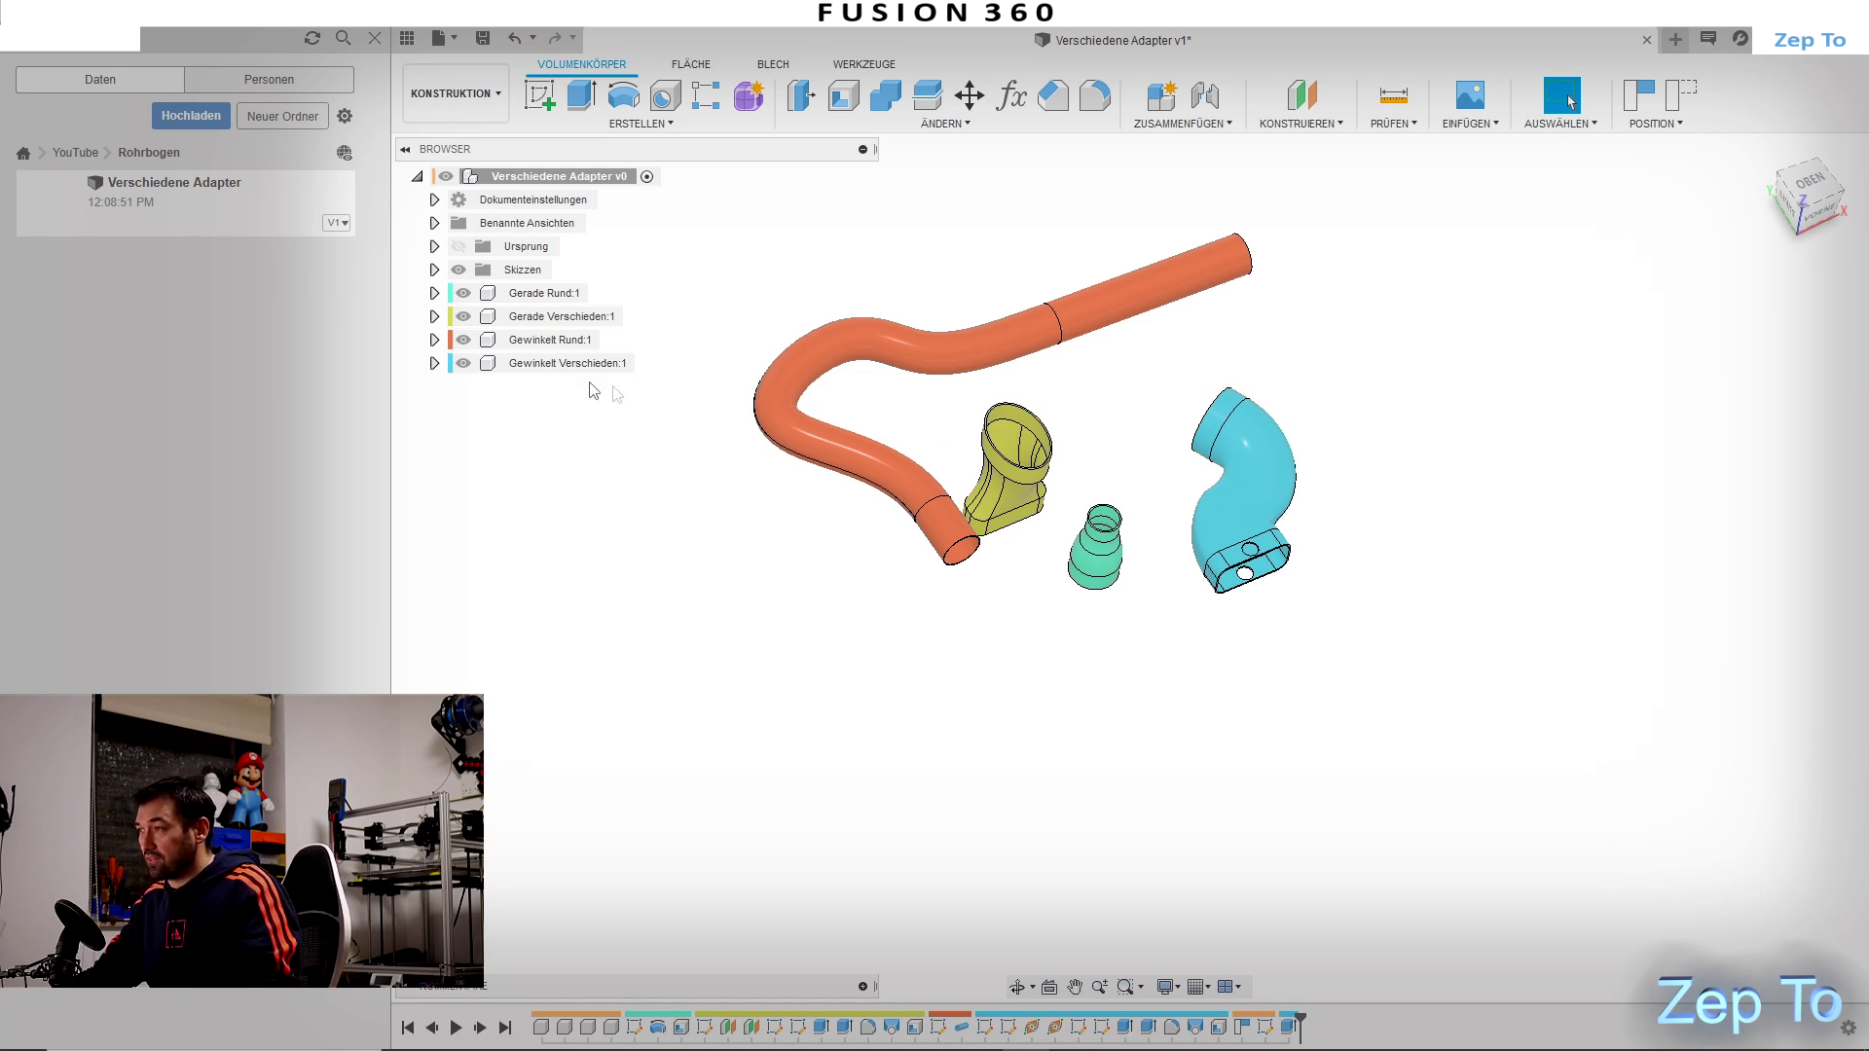
{"action": "left_click", "coordinate": [610, 340]}
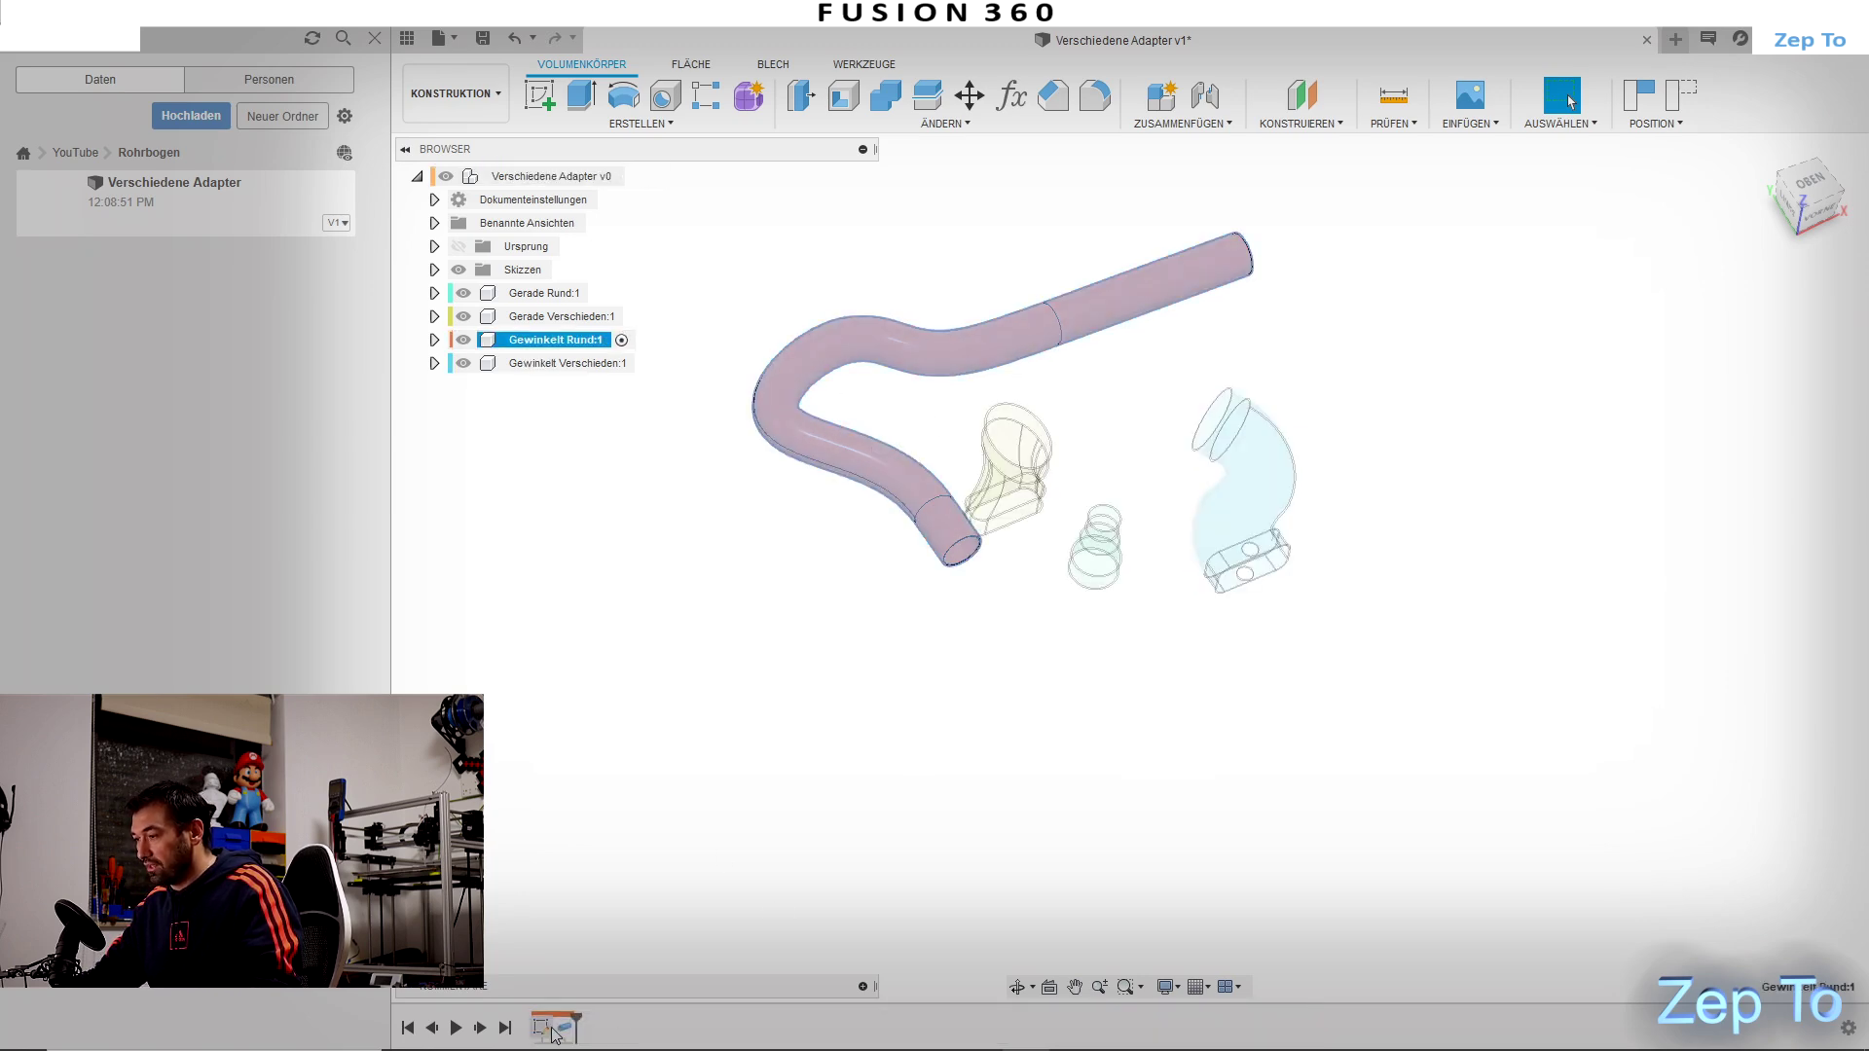
Step: Reshape the orange pipe's path spline and shorten and level its straight end
{"action": "right_click", "coordinate": [554, 1032]}
{"action": "left_click", "coordinate": [630, 830]}
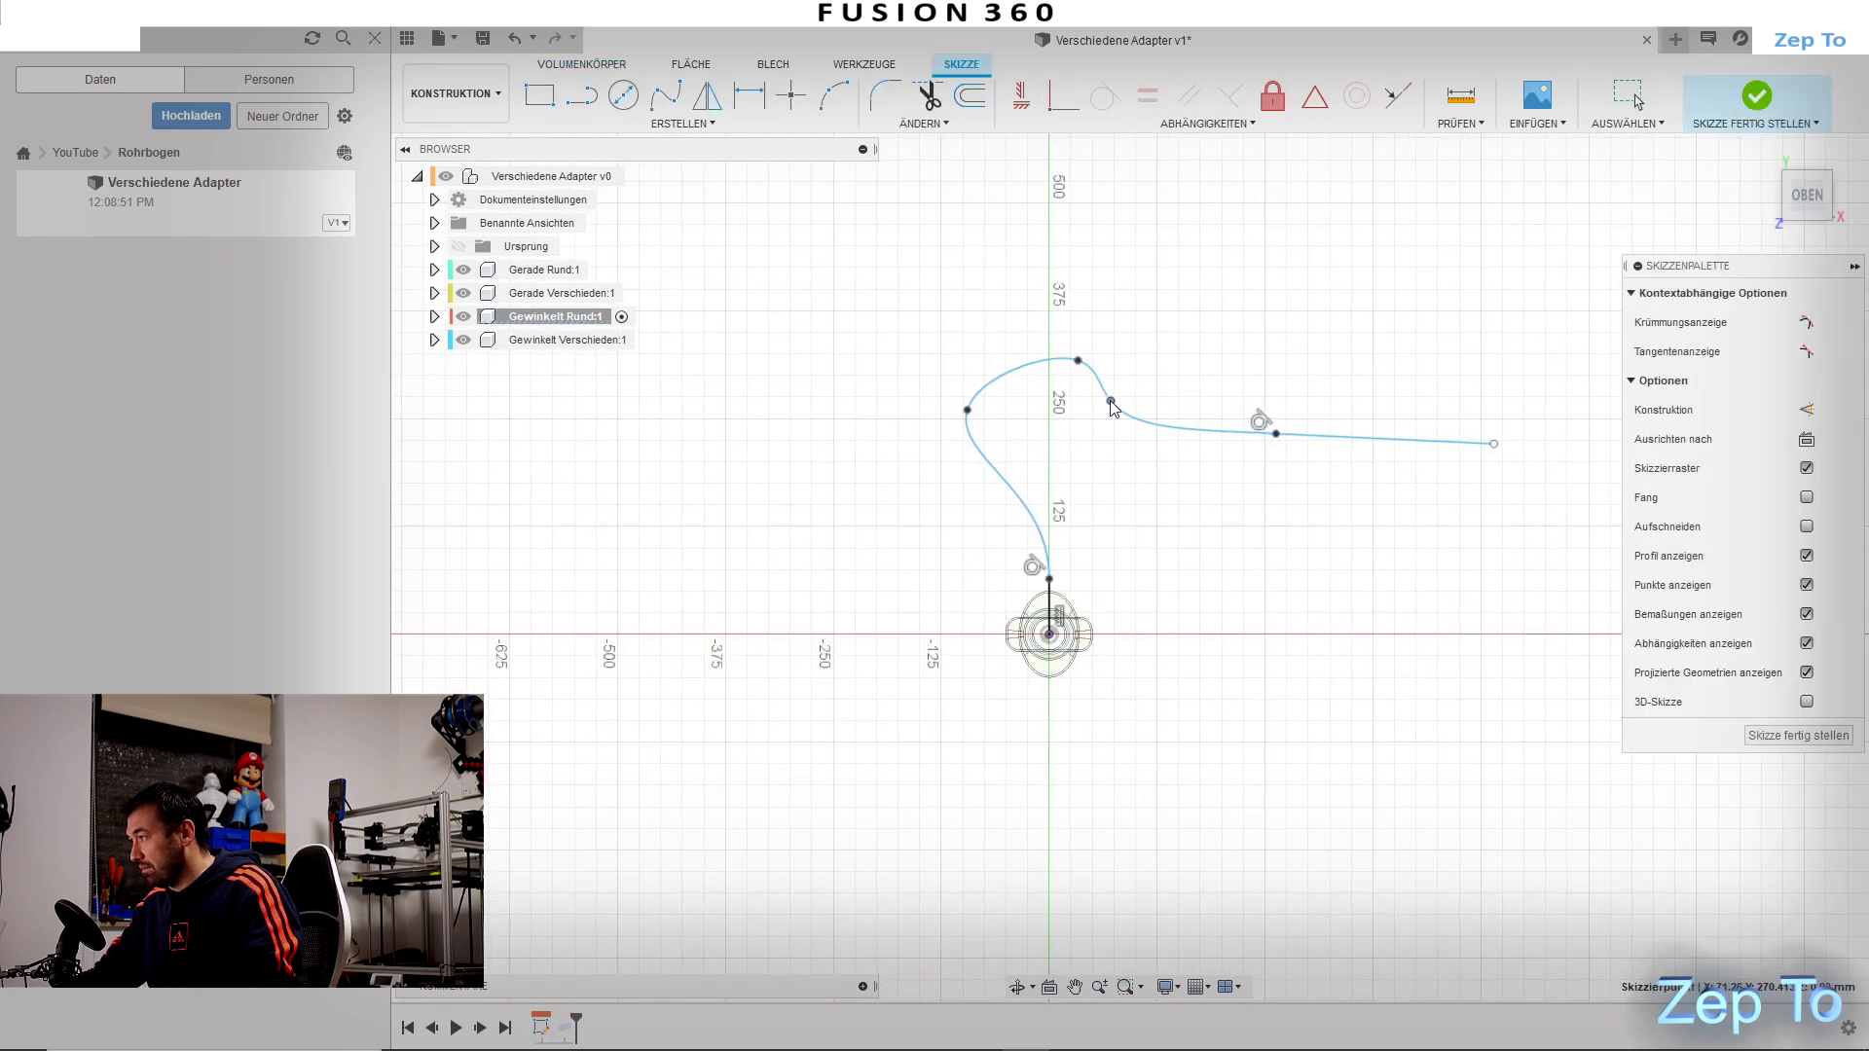
{"action": "left_click_drag", "start_coordinate": [1114, 385], "coordinate": [1144, 389]}
{"action": "left_click_drag", "start_coordinate": [1275, 434], "coordinate": [1201, 415]}
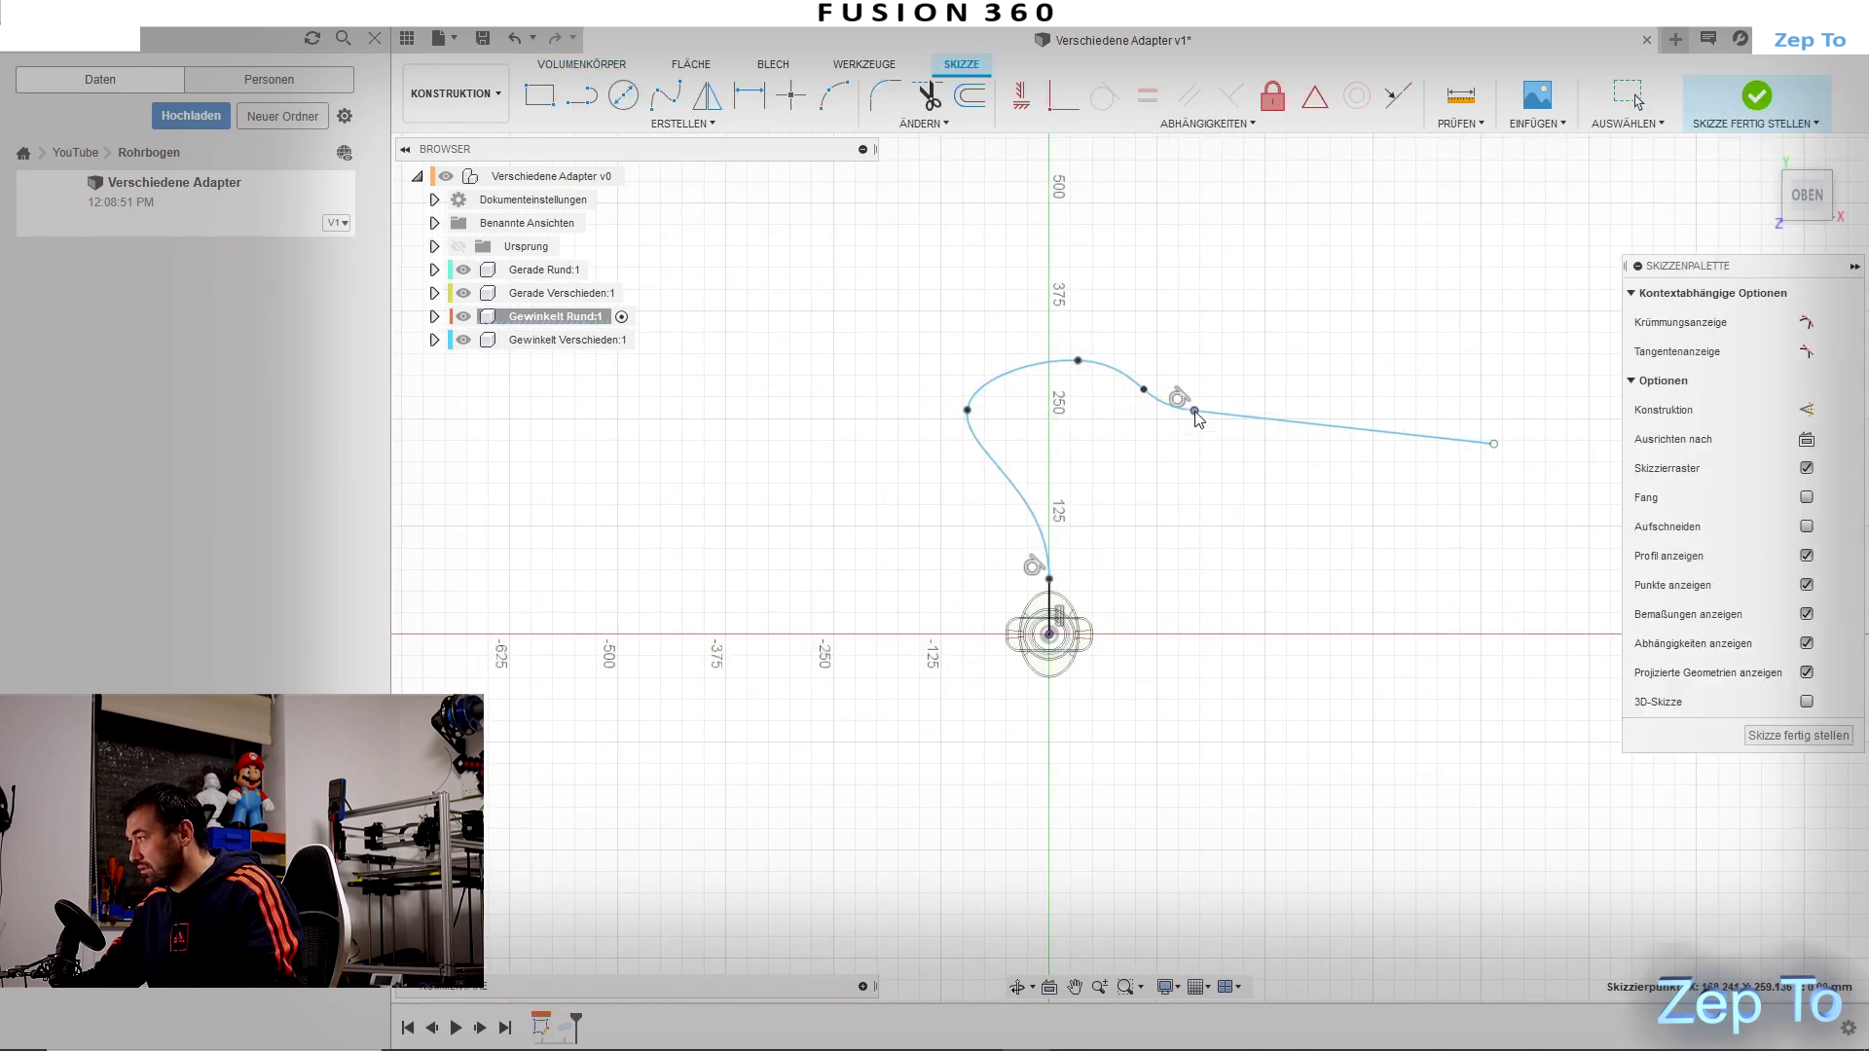
{"action": "left_click_drag", "start_coordinate": [1494, 444], "coordinate": [1201, 514]}
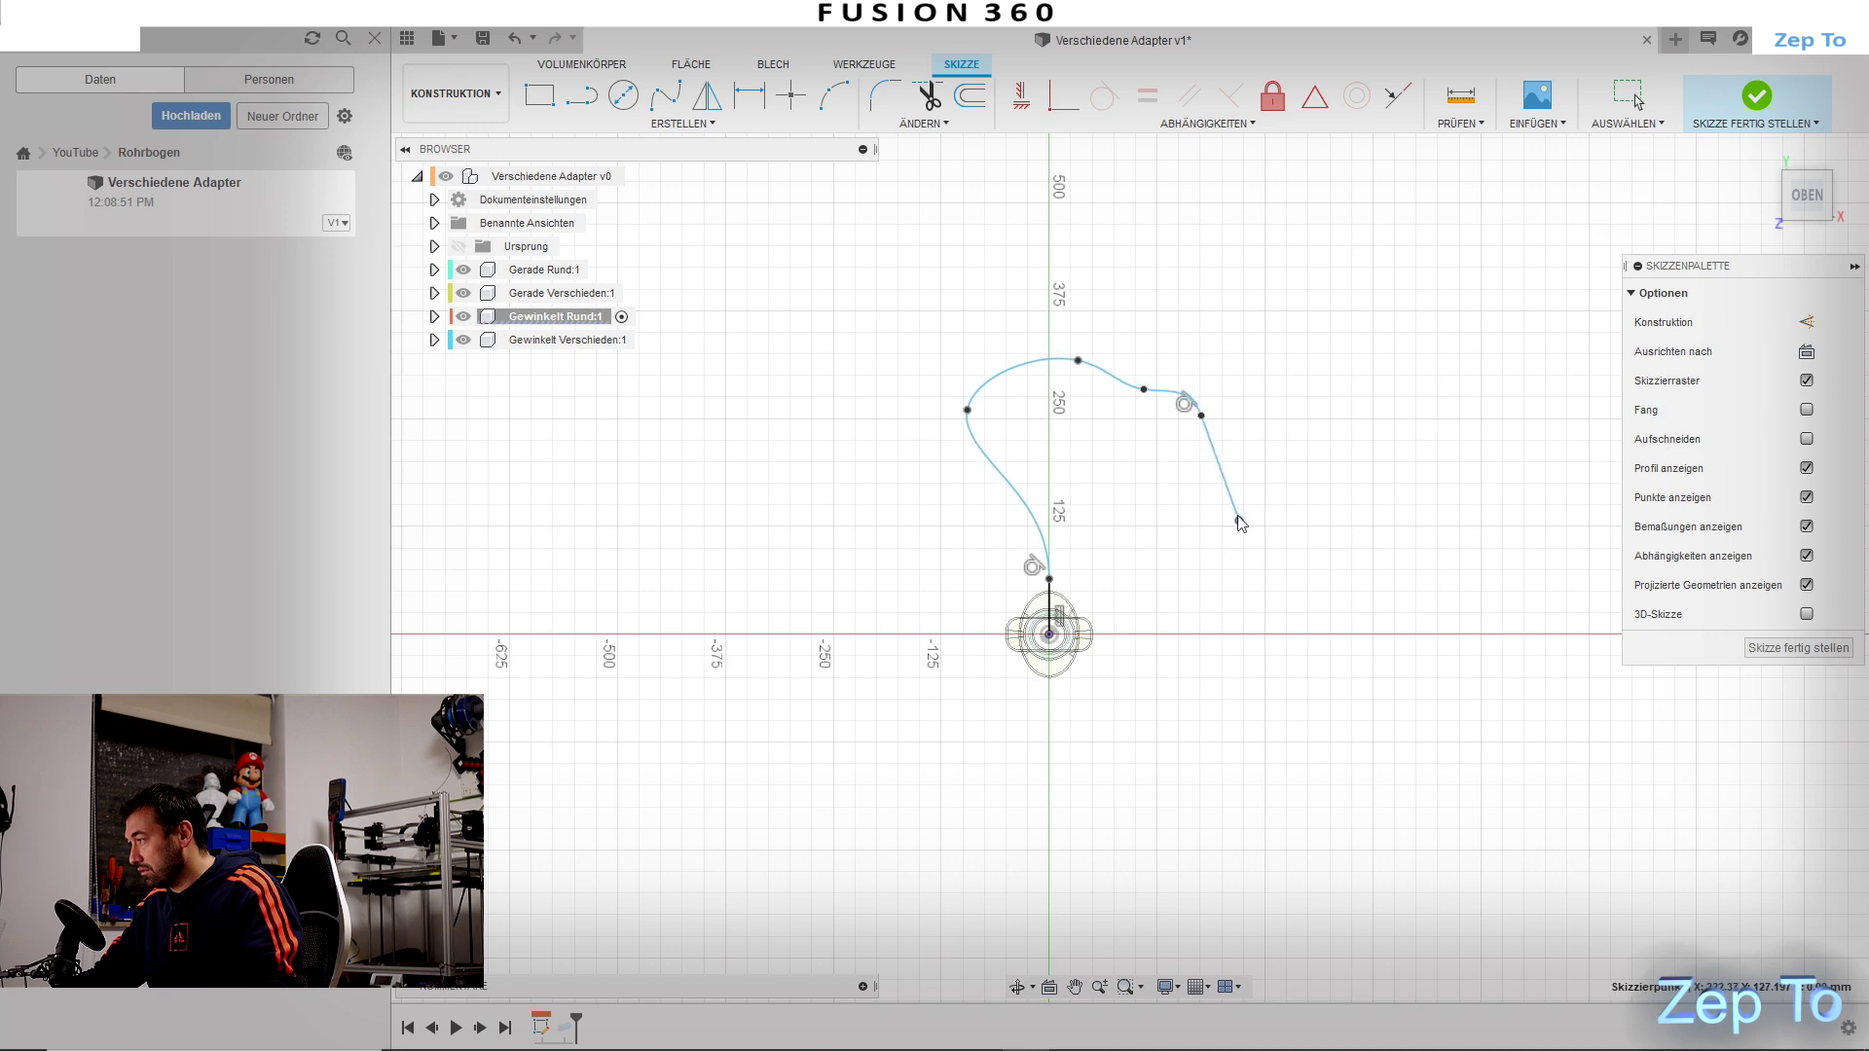
{"action": "left_click_drag", "start_coordinate": [1248, 455], "coordinate": [1250, 426]}
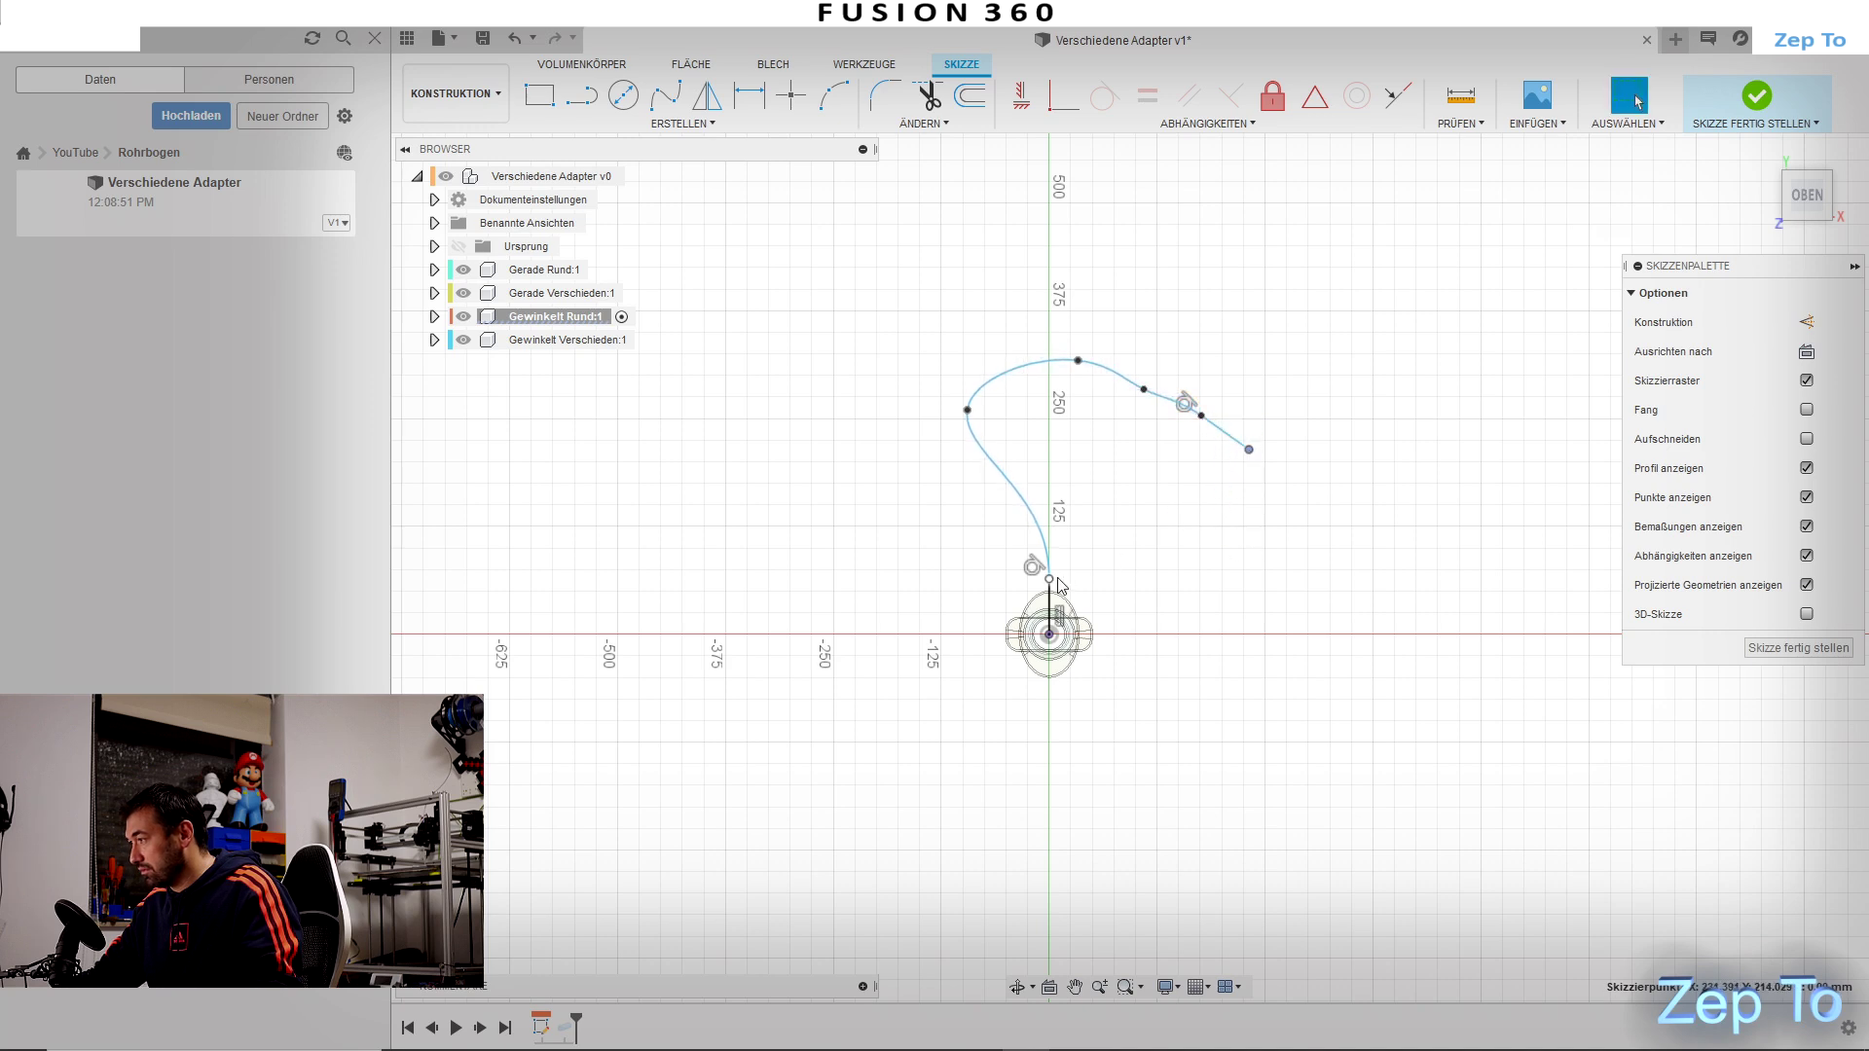
{"action": "left_click", "coordinate": [1834, 648]}
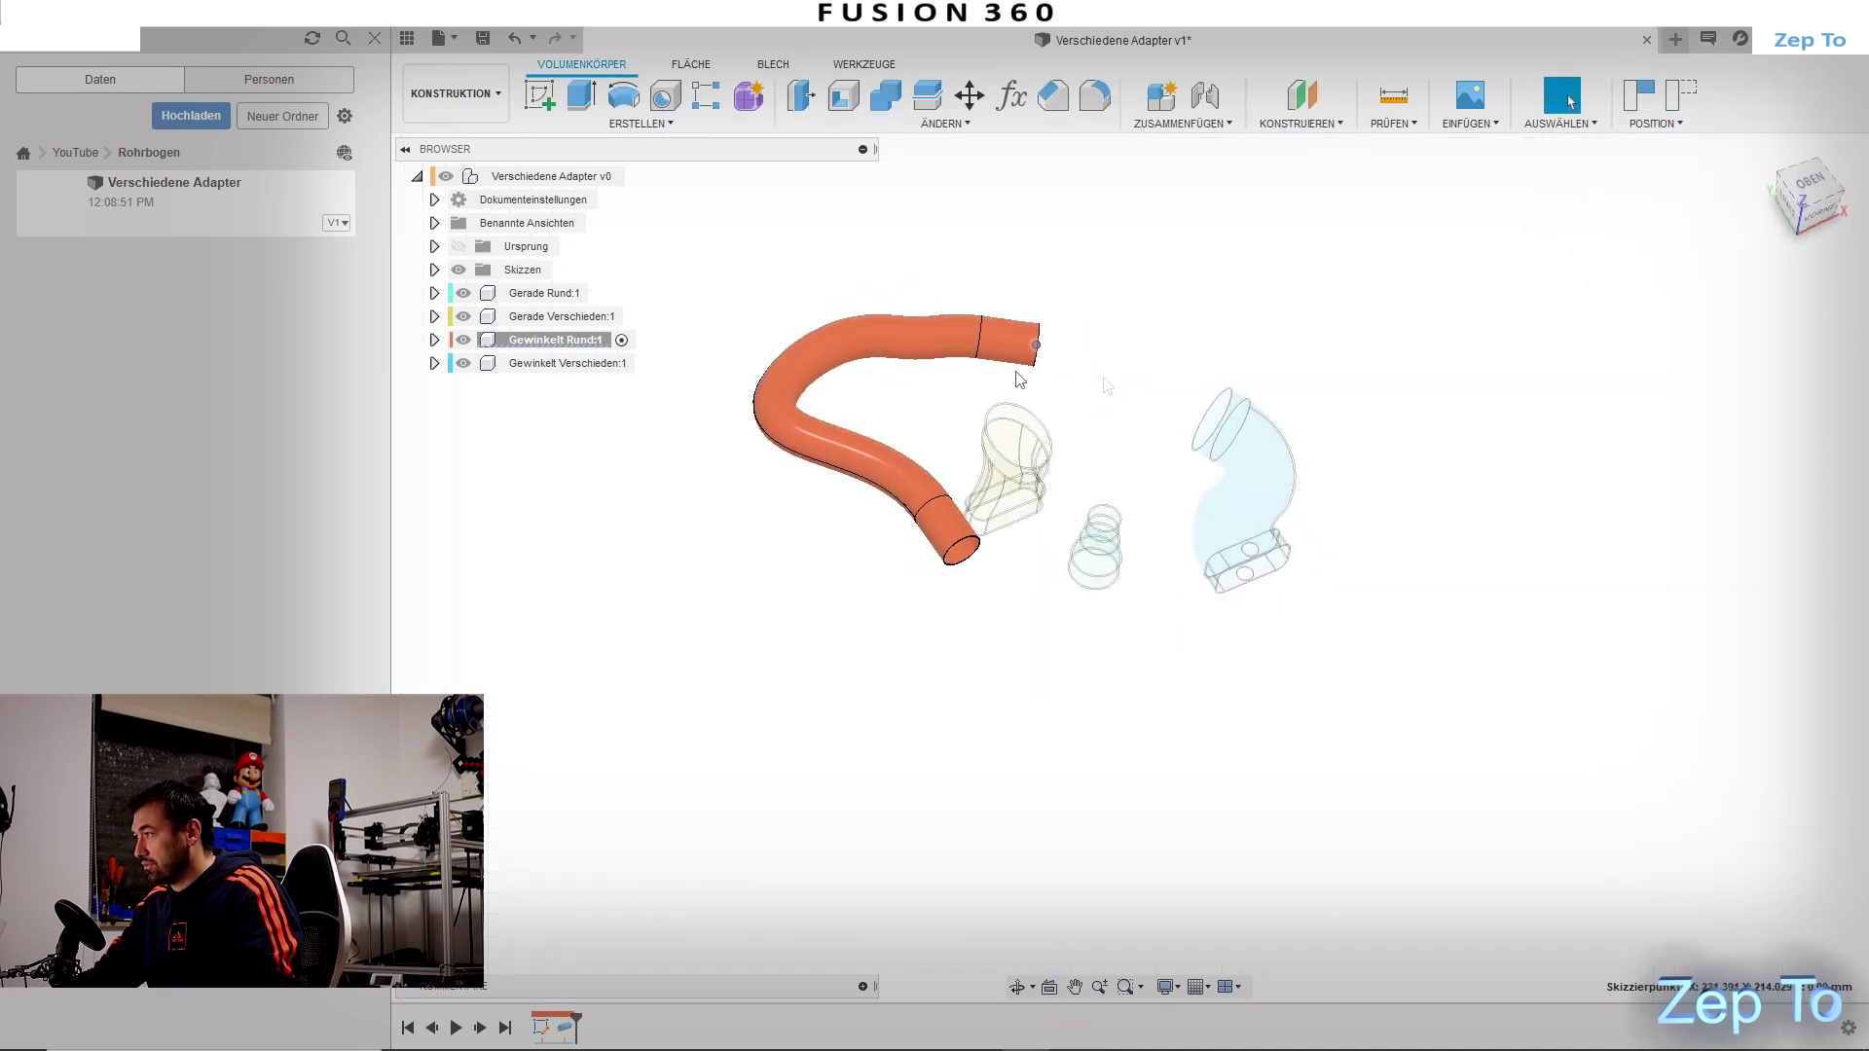
{"action": "middle_click_drag", "start_coordinate": [1051, 467], "coordinate": [1064, 660], "text": "shift"}
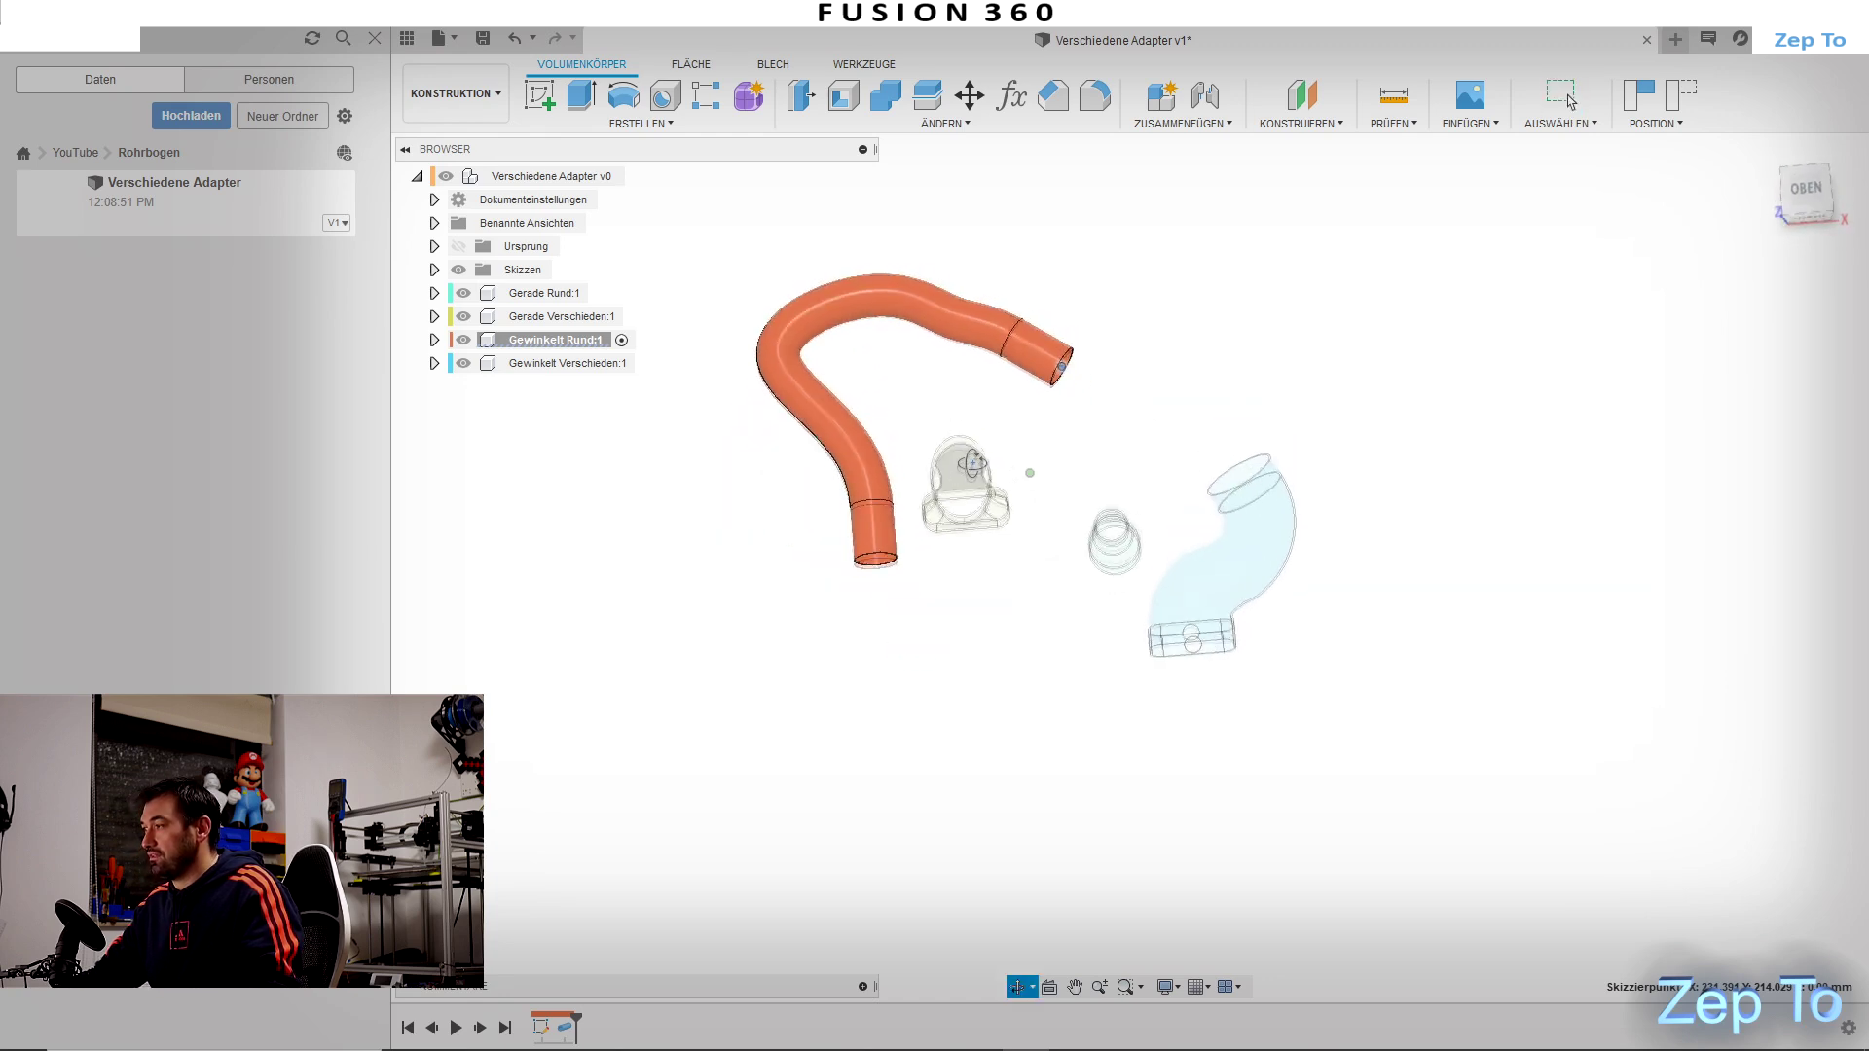
Step: Reactivate the Verschiedene Adapter root and save a new version with the default description
{"action": "double_click", "coordinate": [551, 176]}
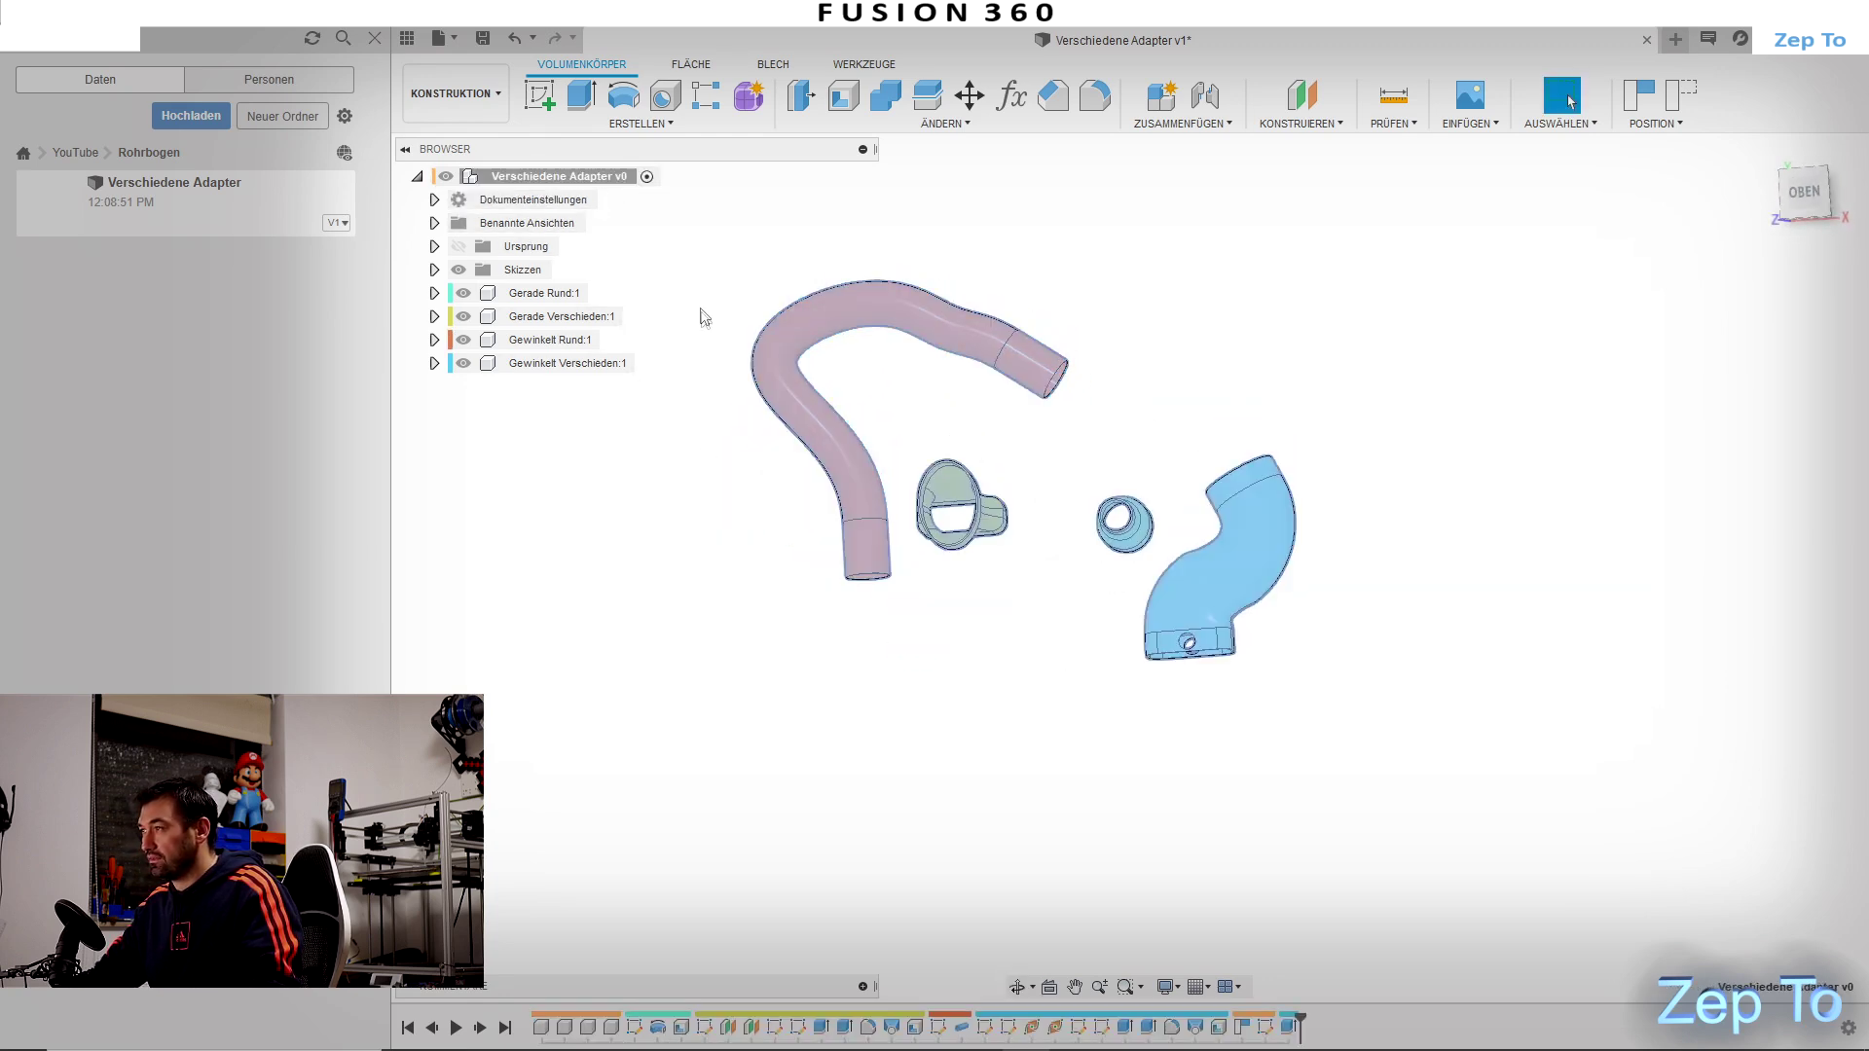
{"action": "mouse_move", "coordinate": [1204, 801]}
{"action": "middle_mouse_down", "text": "shift"}
{"action": "mouse_move", "coordinate": [1173, 660]}
{"action": "mouse_move", "coordinate": [1127, 688]}
{"action": "middle_mouse_up", "text": "shift"}
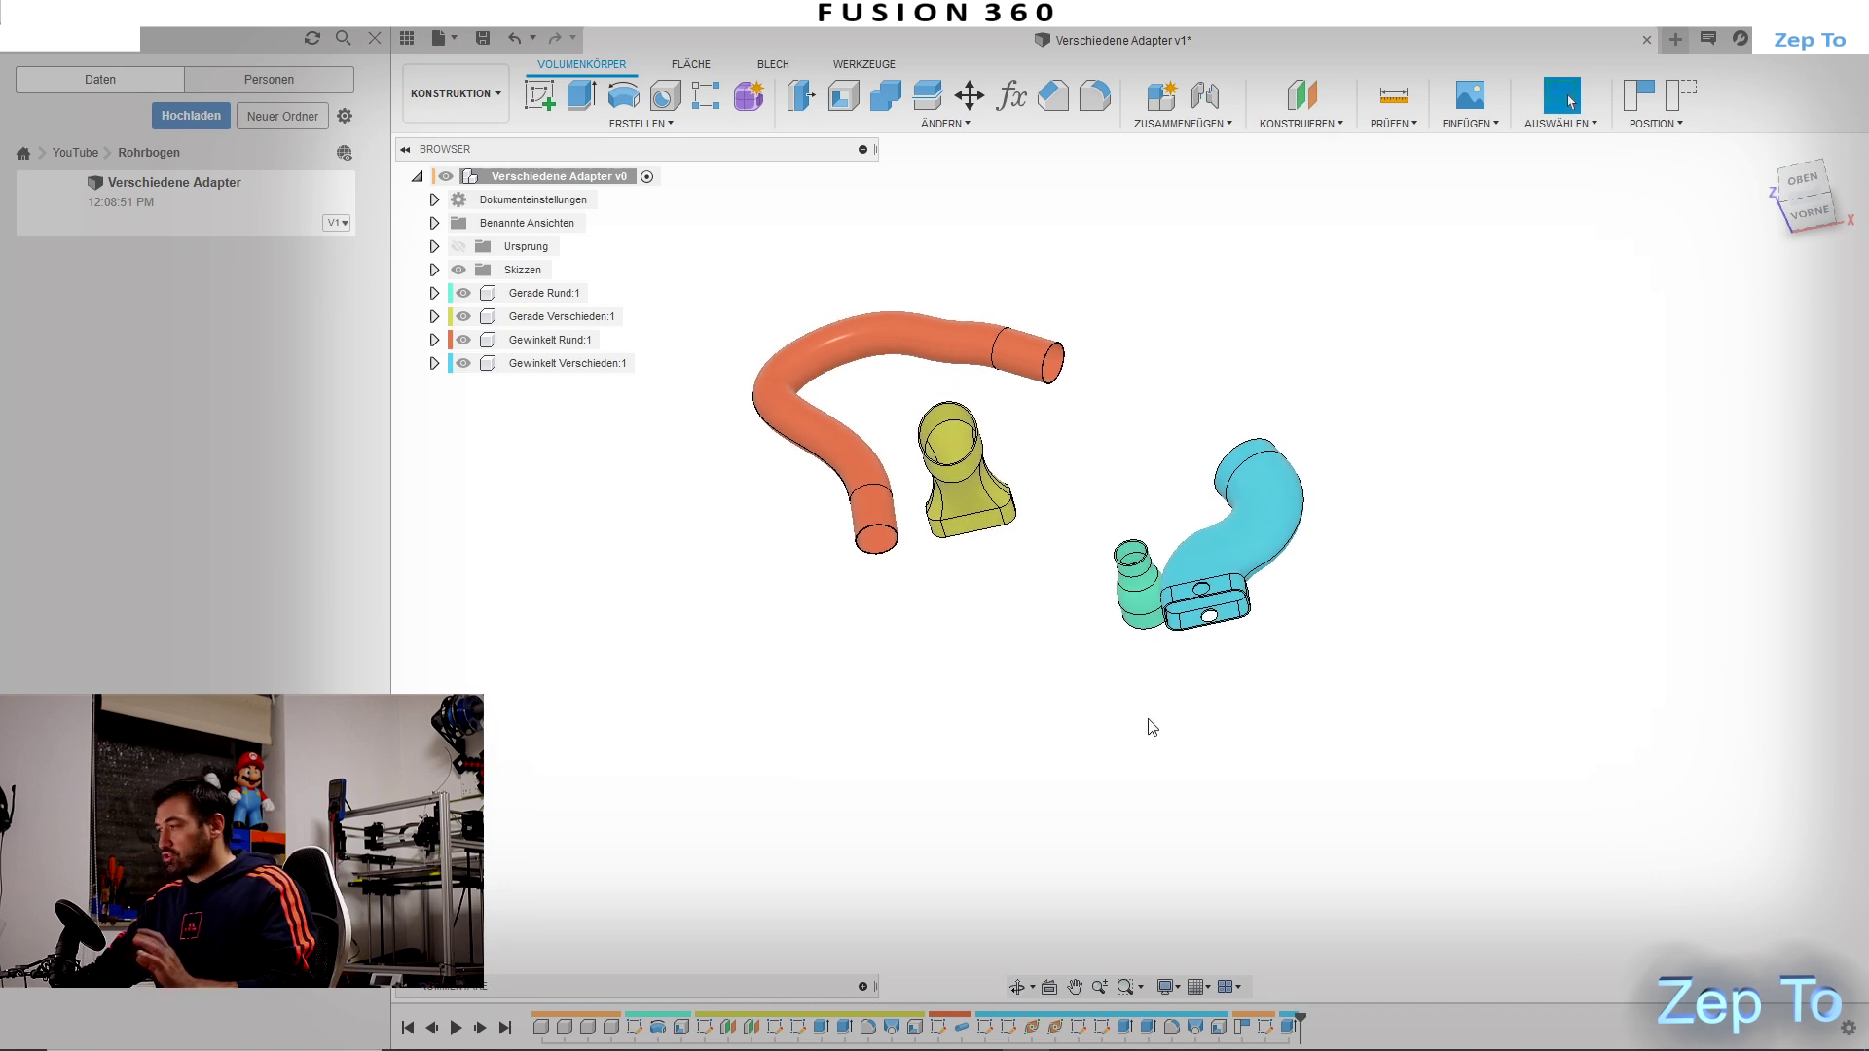
{"action": "left_click_drag", "start_coordinate": [1140, 753], "coordinate": [1318, 797]}
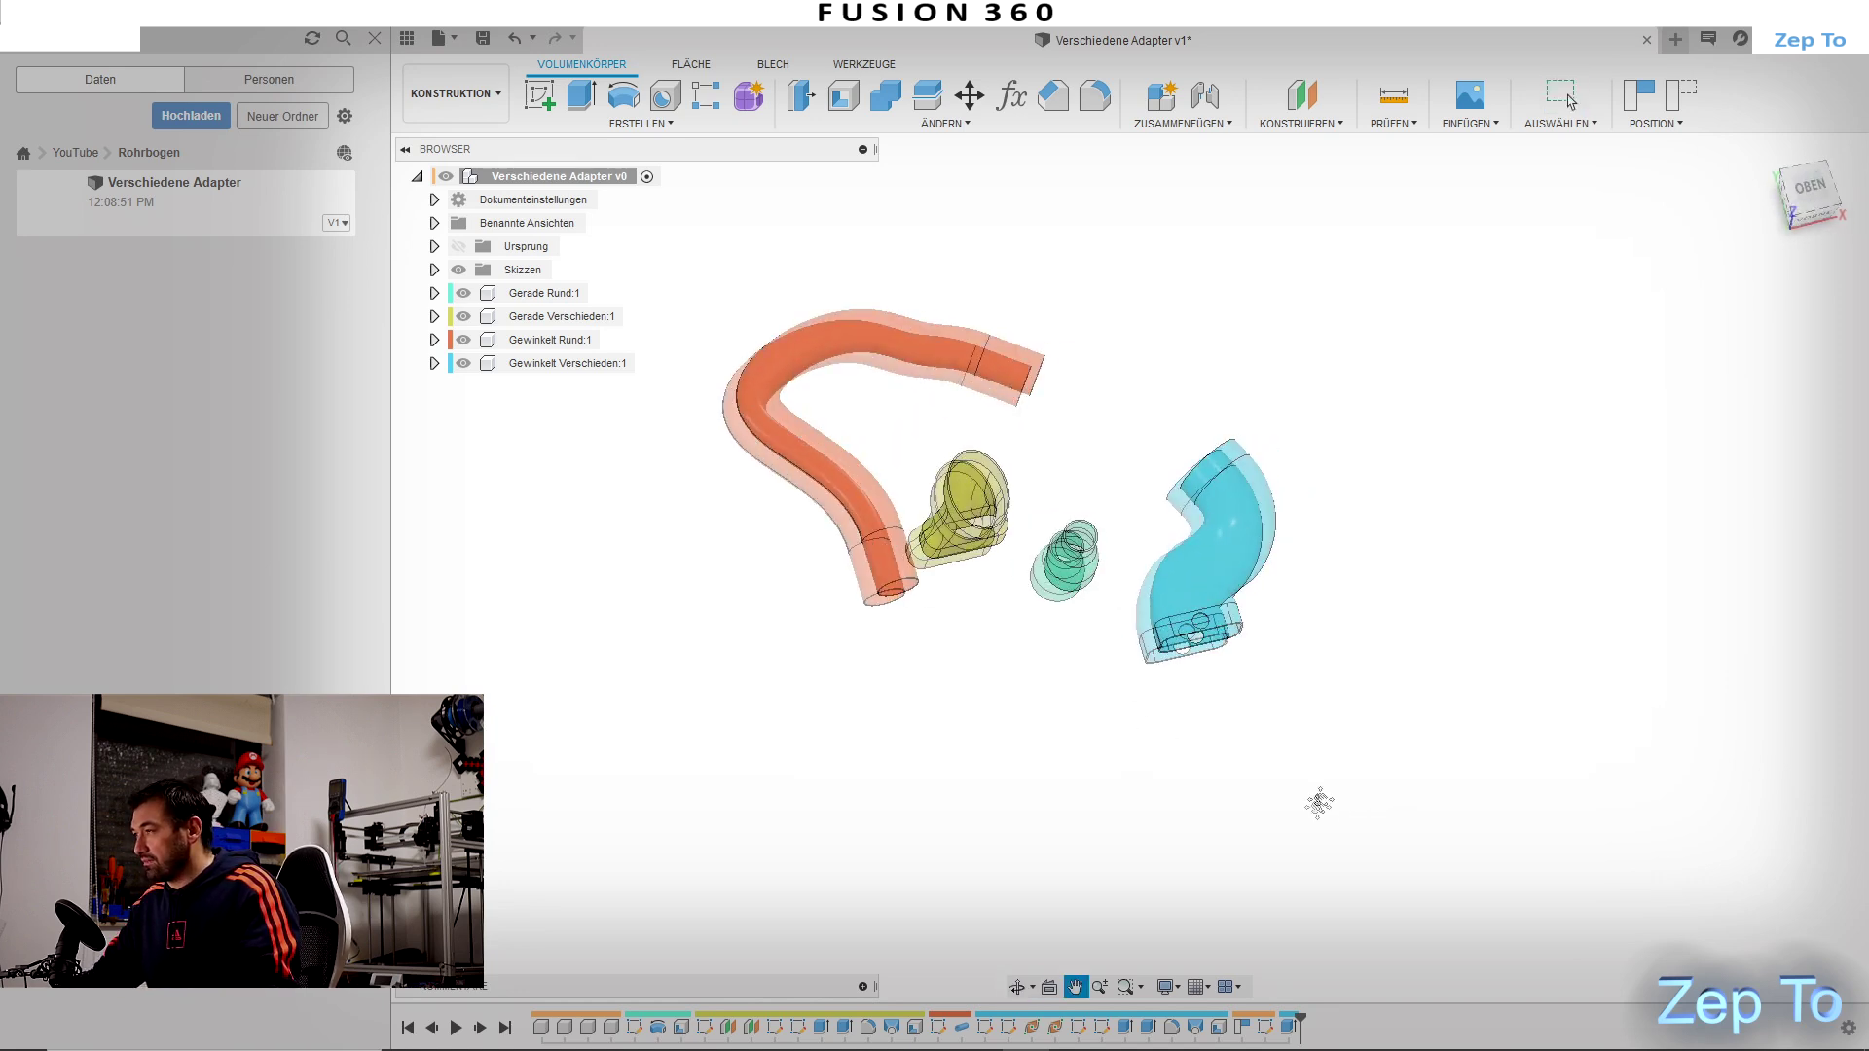
{"action": "key", "text": "Escape"}
{"action": "left_click", "coordinate": [486, 46]}
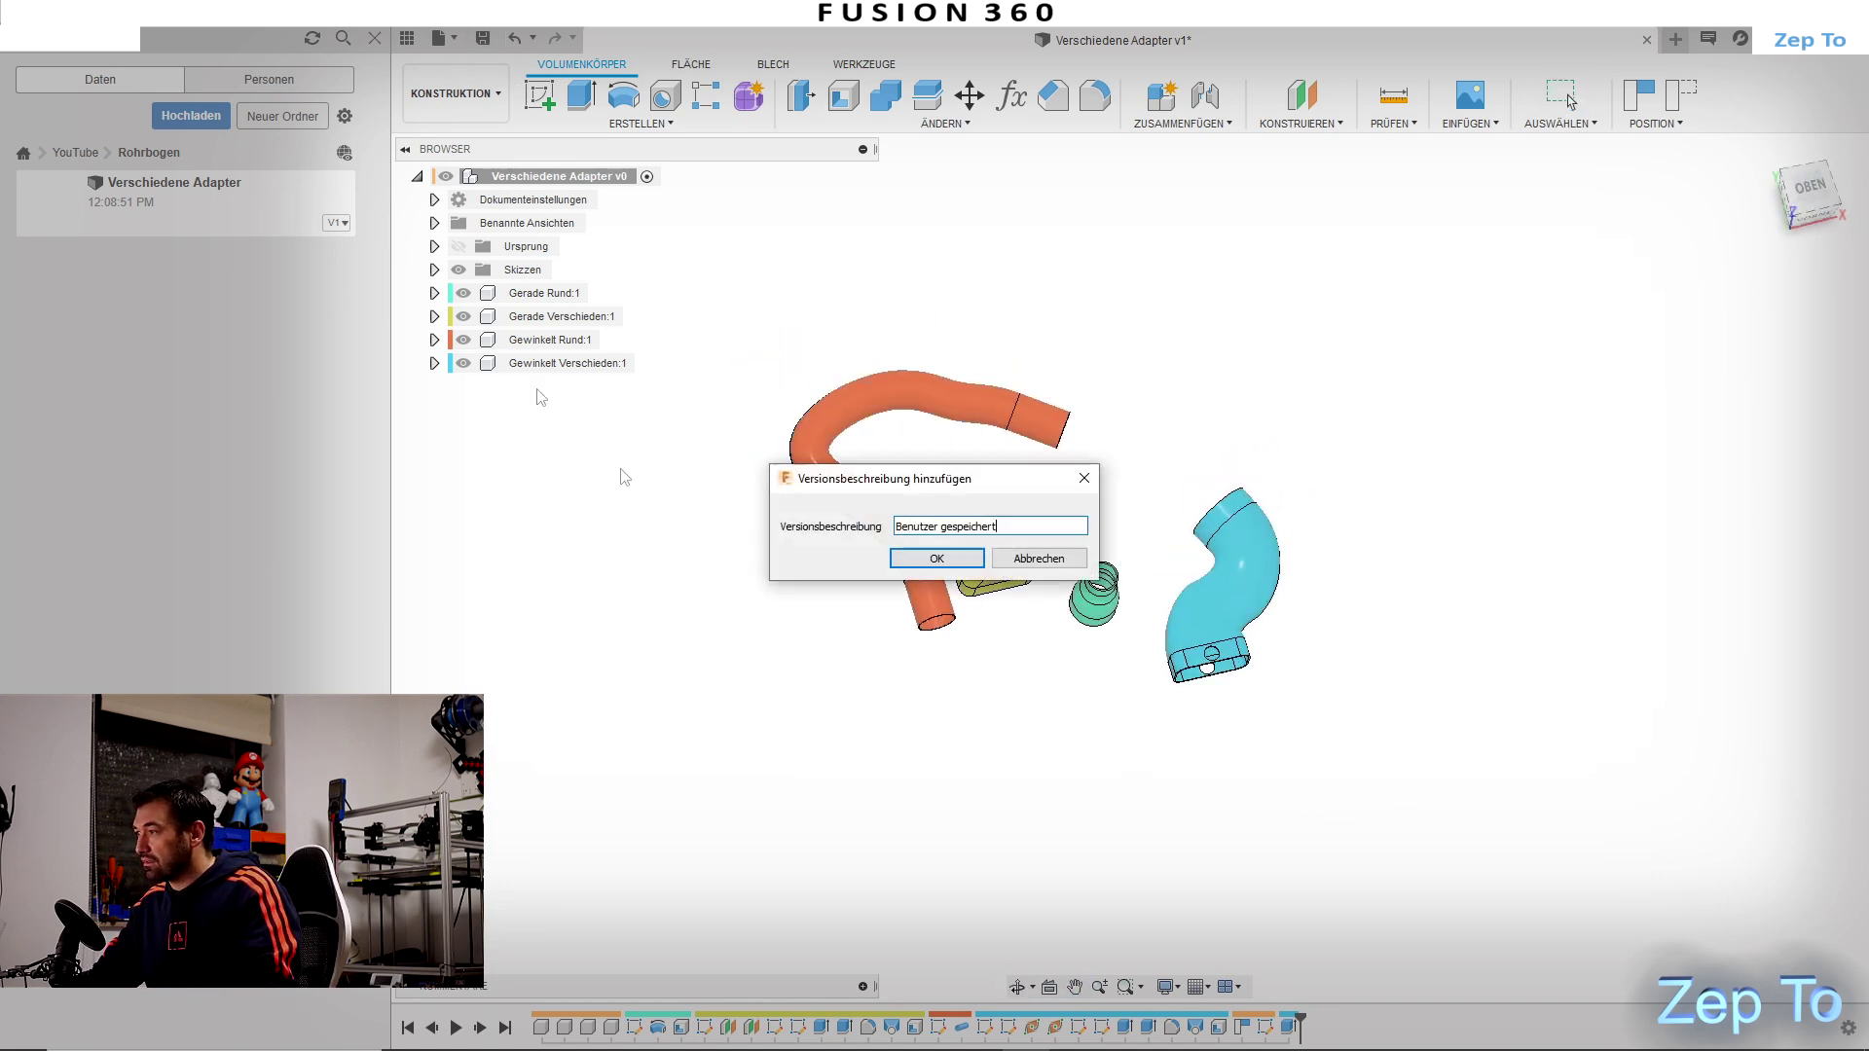
{"action": "left_click", "coordinate": [936, 561]}
{"action": "mouse_move", "coordinate": [1469, 726]}
{"action": "middle_mouse_down", "text": "shift"}
{"action": "mouse_move", "coordinate": [1436, 650]}
{"action": "mouse_move", "coordinate": [1453, 682]}
{"action": "middle_mouse_up", "text": "shift"}
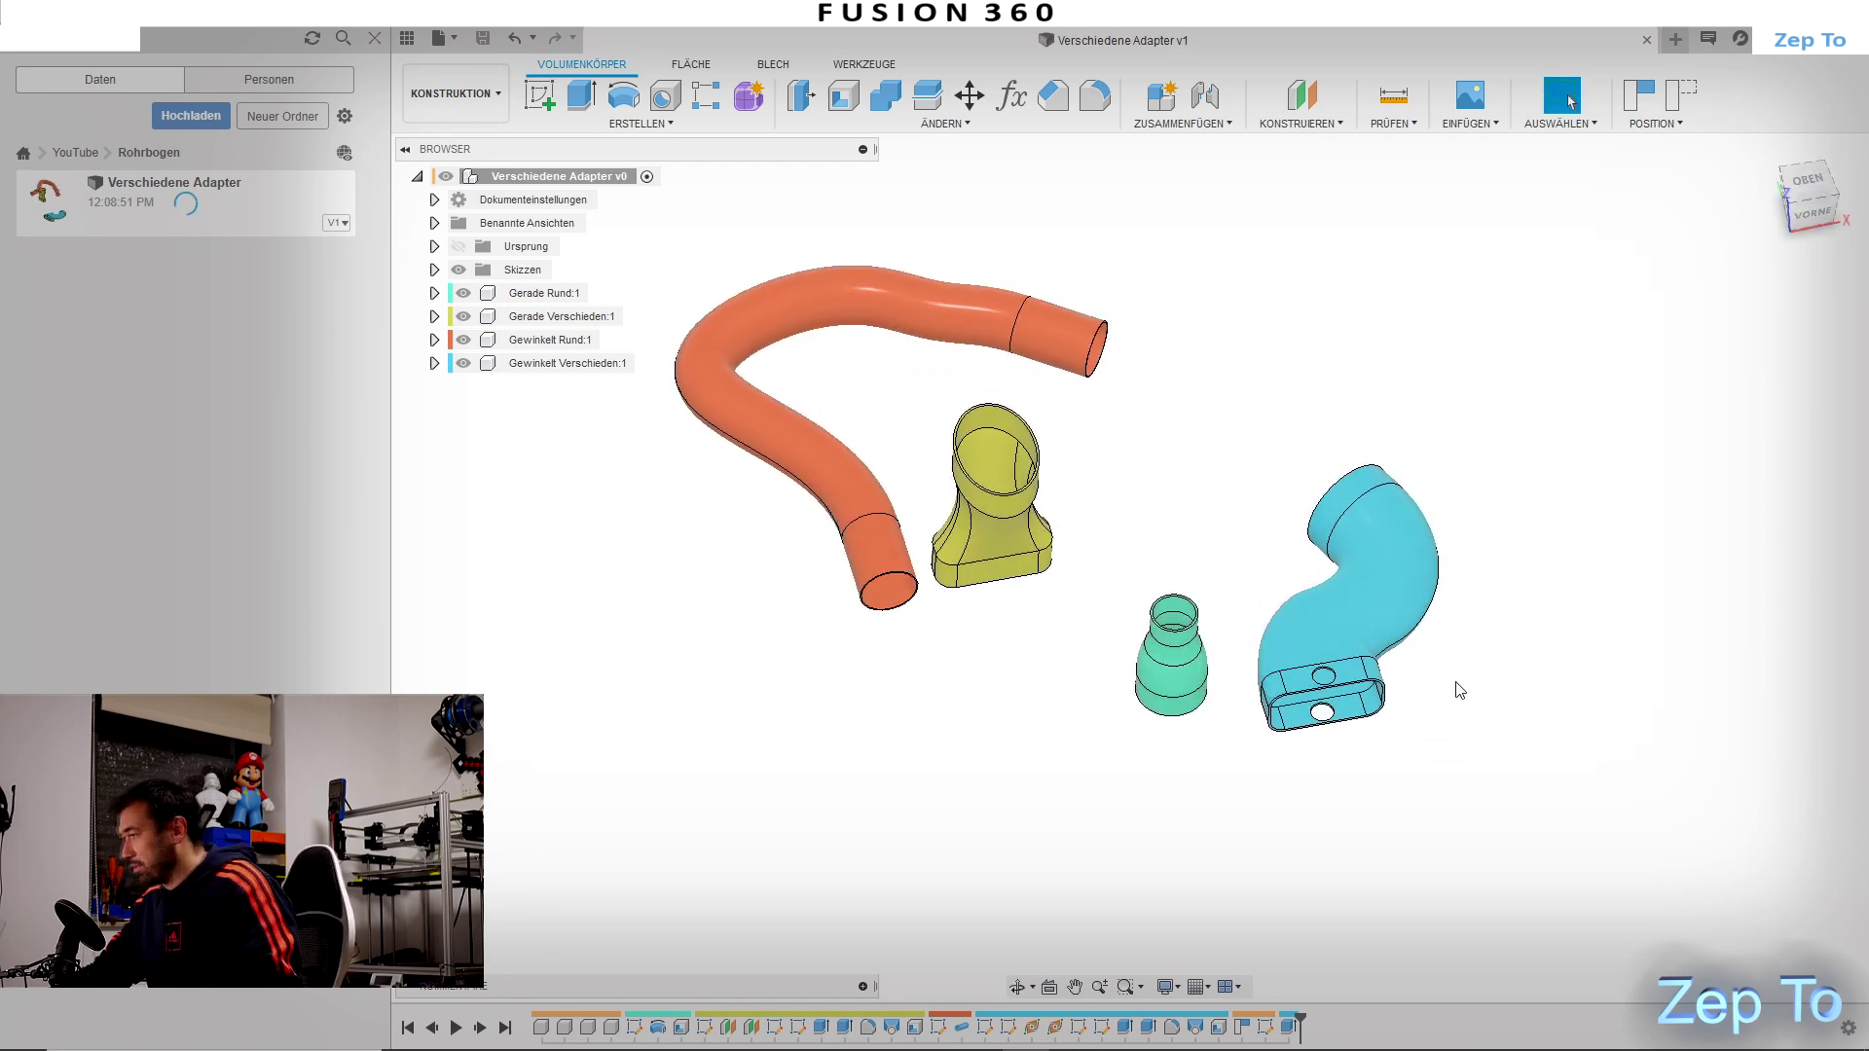